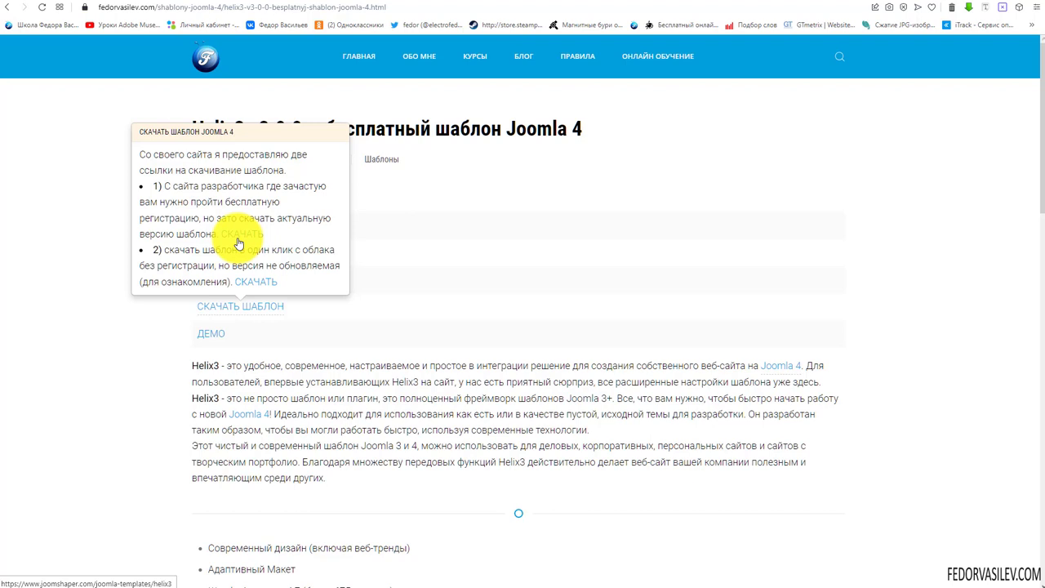
# - Open the JoomShaper site and go to the free category of its Joomla templates
pyautogui.click(557, 169)
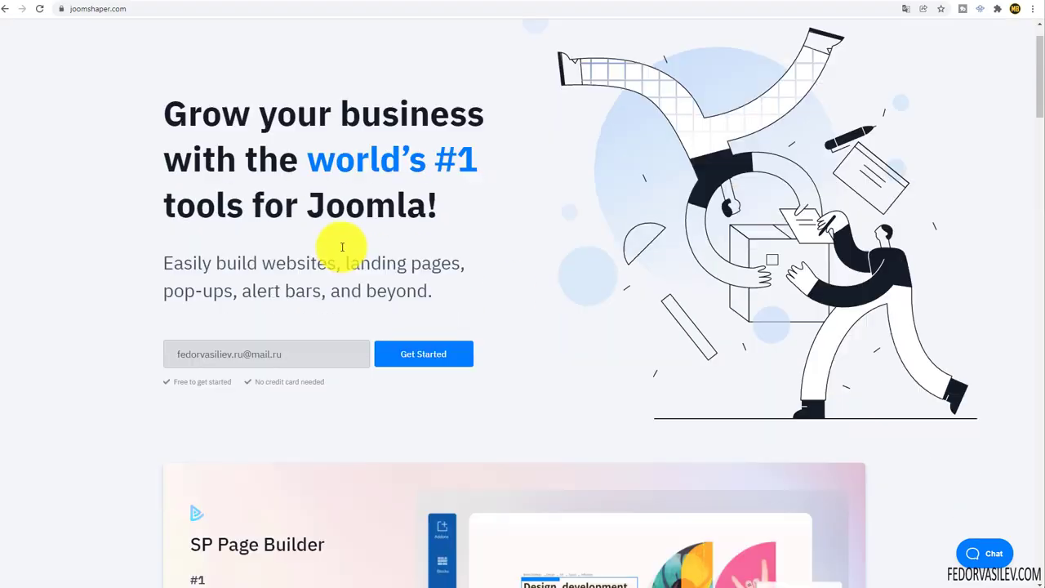
pyautogui.scroll(-8, 342, 243)
pyautogui.scroll(10, 335, 241)
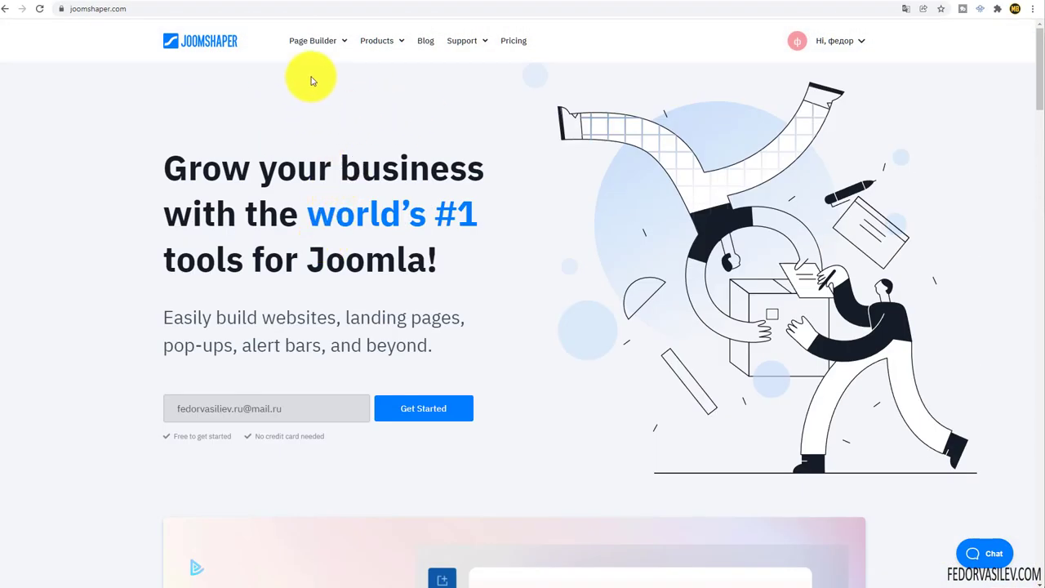
pyautogui.moveTo(315, 41)
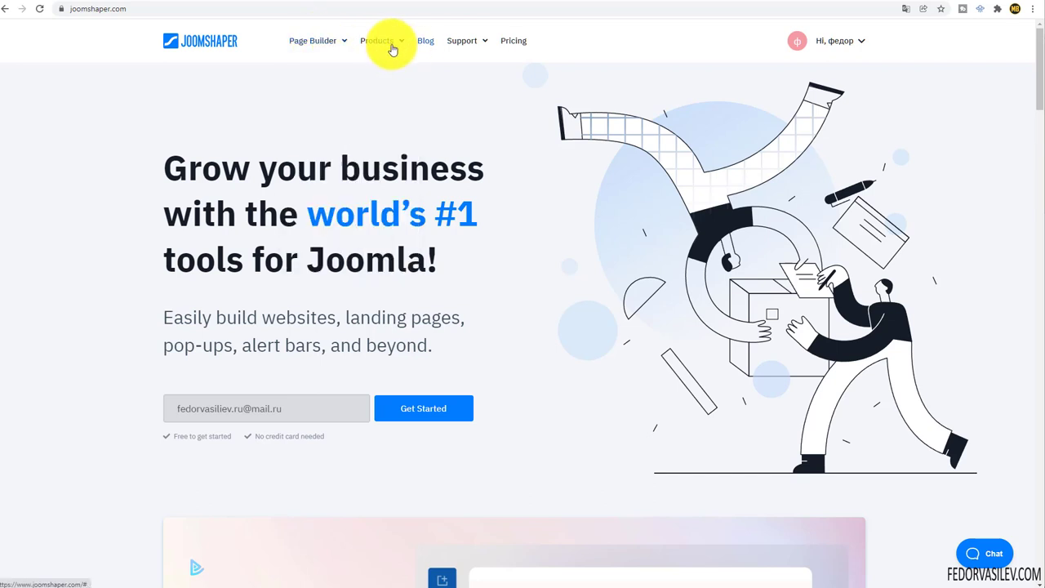
pyautogui.moveTo(391, 49)
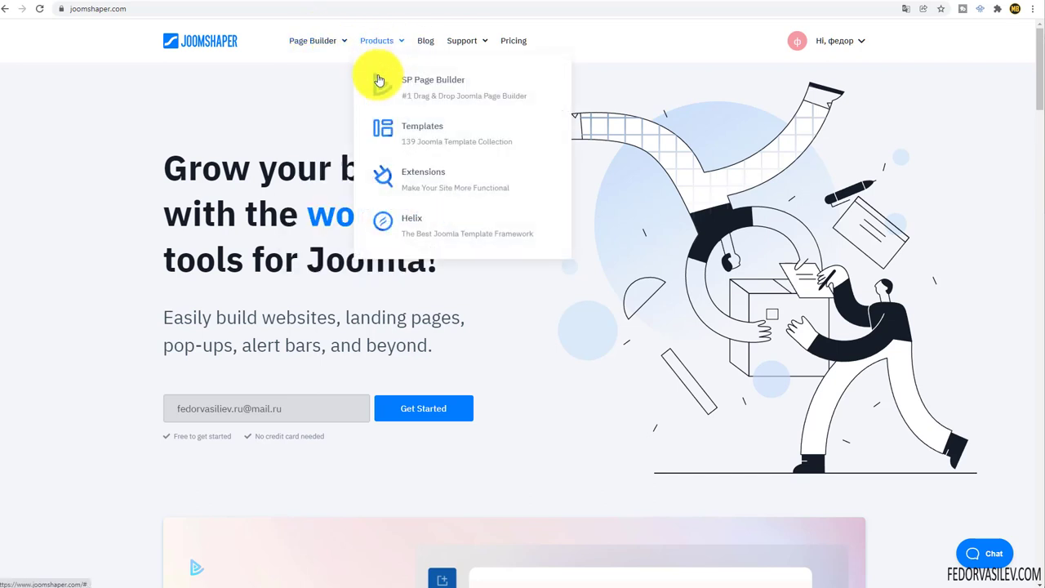
pyautogui.click(420, 122)
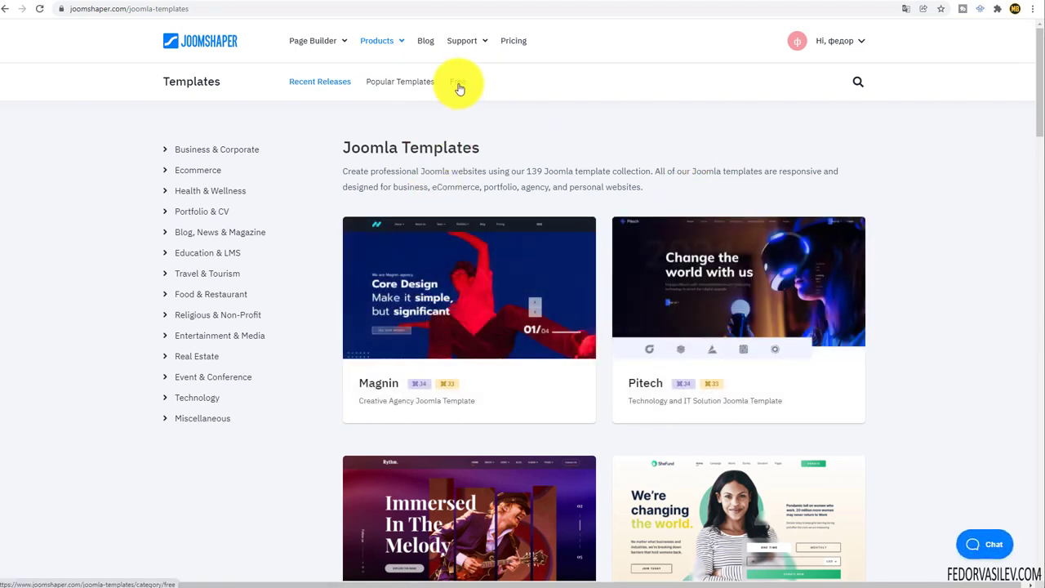
pyautogui.click(458, 85)
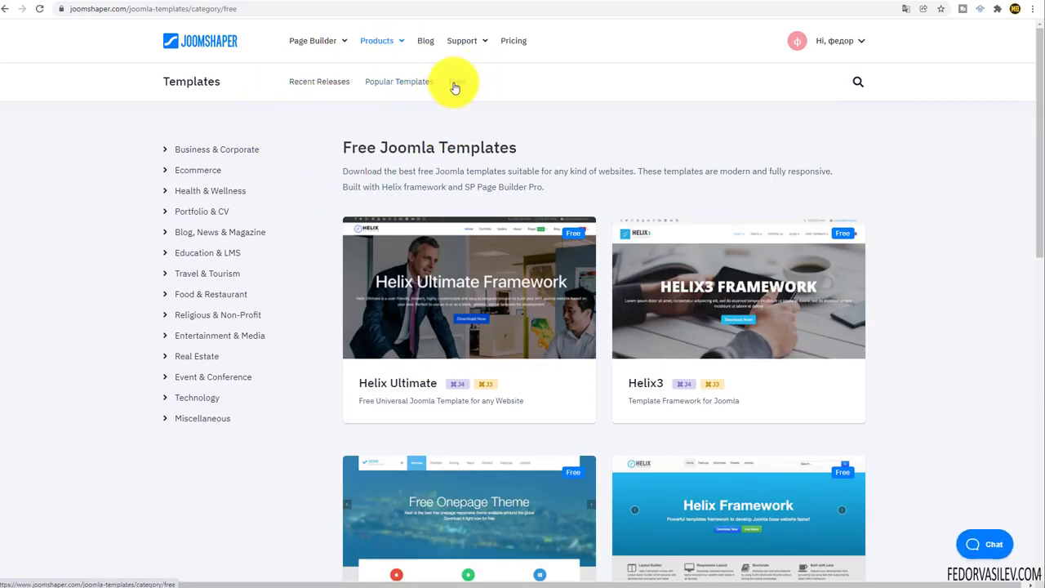
# - Look through the free Joomla templates, including Helix Ultimate, Helix3 and Xeon, and check their Joomla version labels
pyautogui.scroll(-4, 424, 216)
pyautogui.scroll(4, 424, 217)
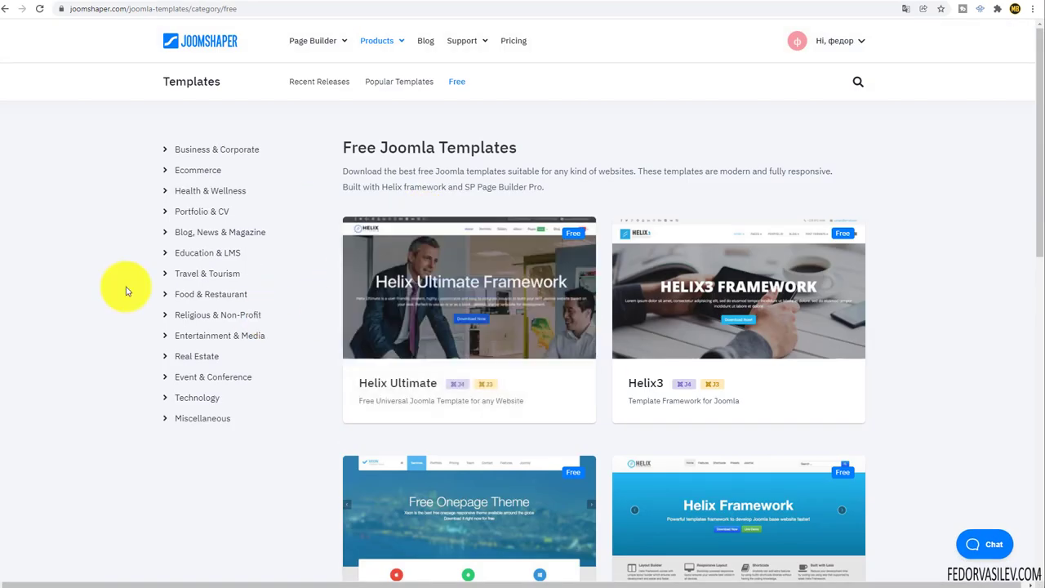
pyautogui.scroll(-1, 127, 290)
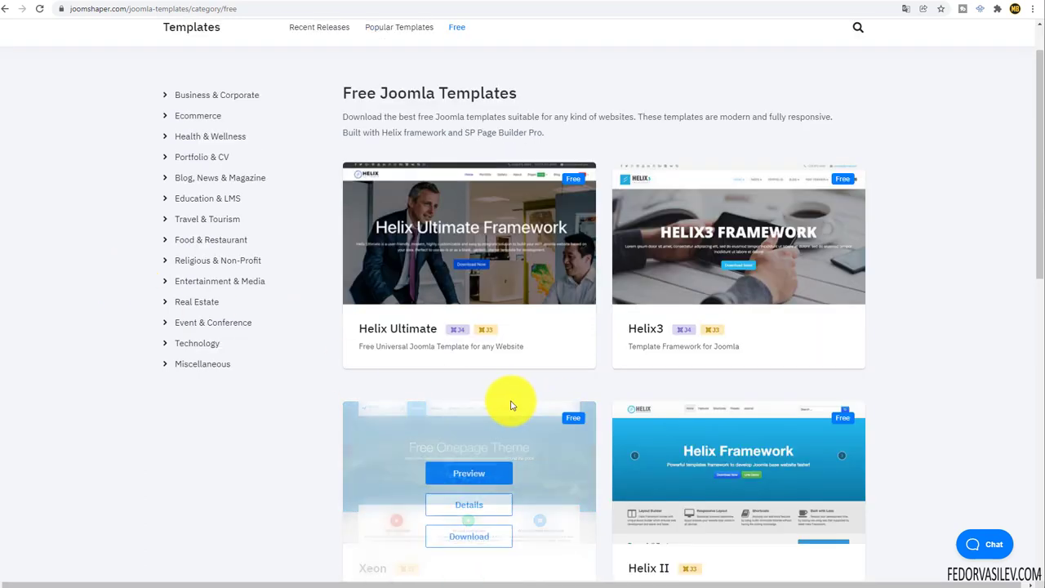
pyautogui.moveTo(408, 401)
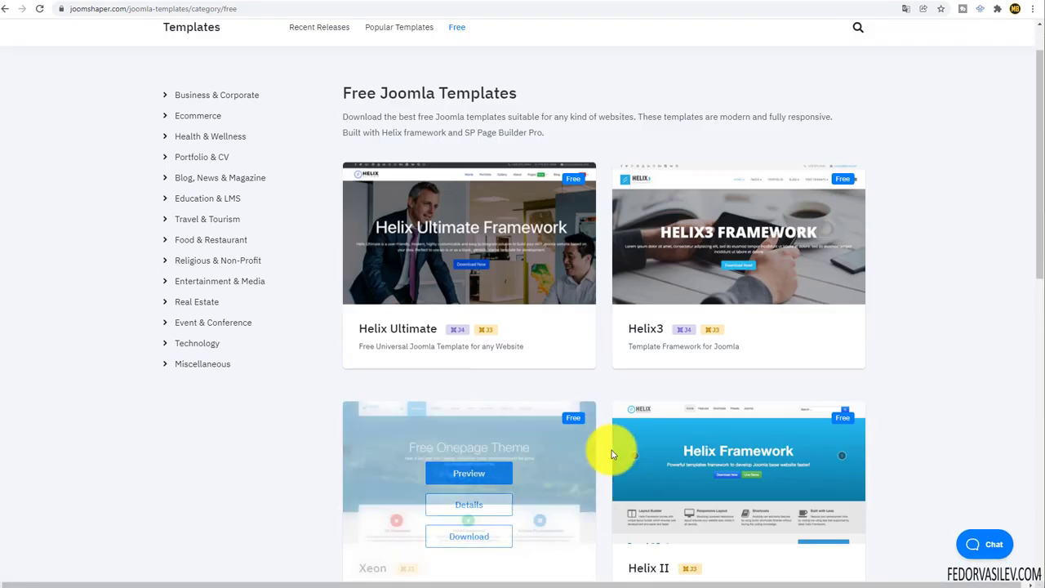
pyautogui.moveTo(711, 350)
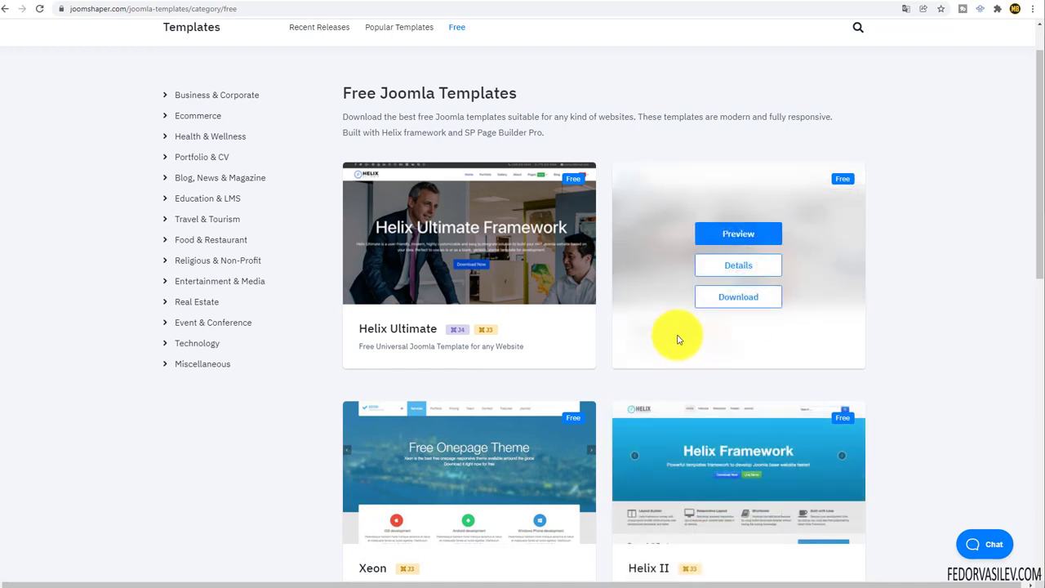
pyautogui.scroll(-3, 931, 242)
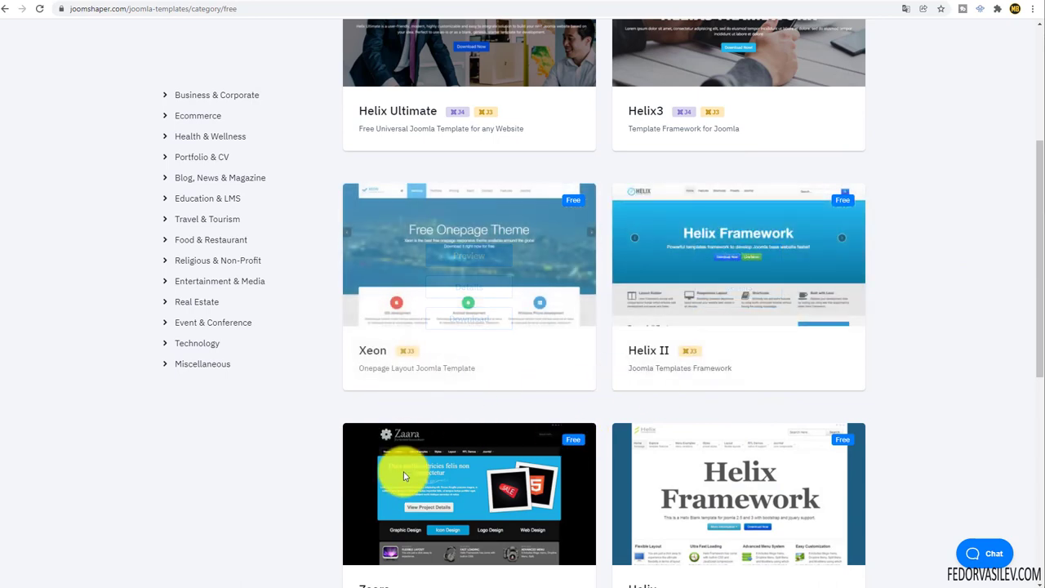
pyautogui.scroll(4, 351, 466)
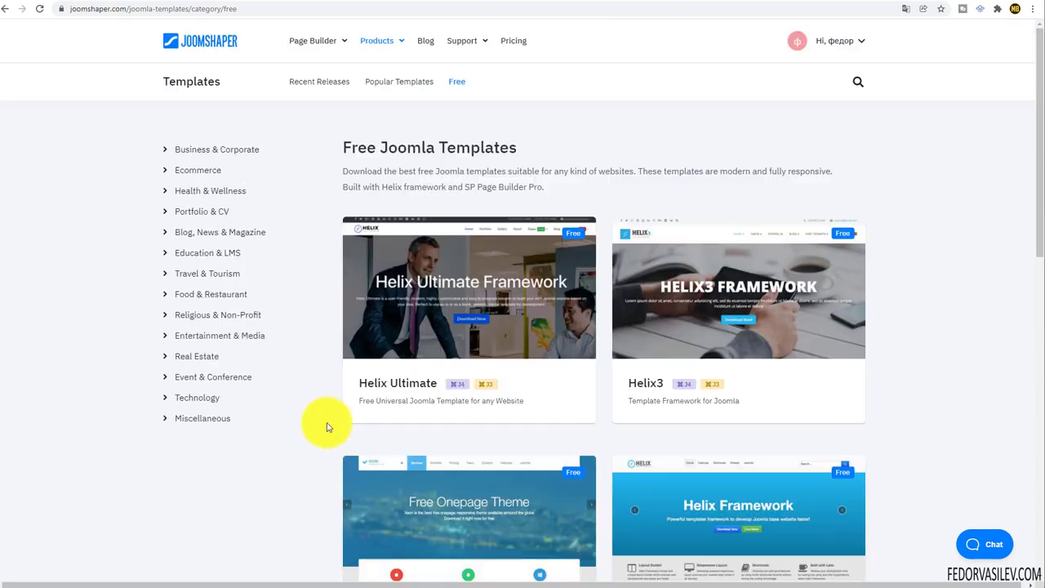
pyautogui.scroll(-6, 319, 413)
pyautogui.scroll(3, 298, 350)
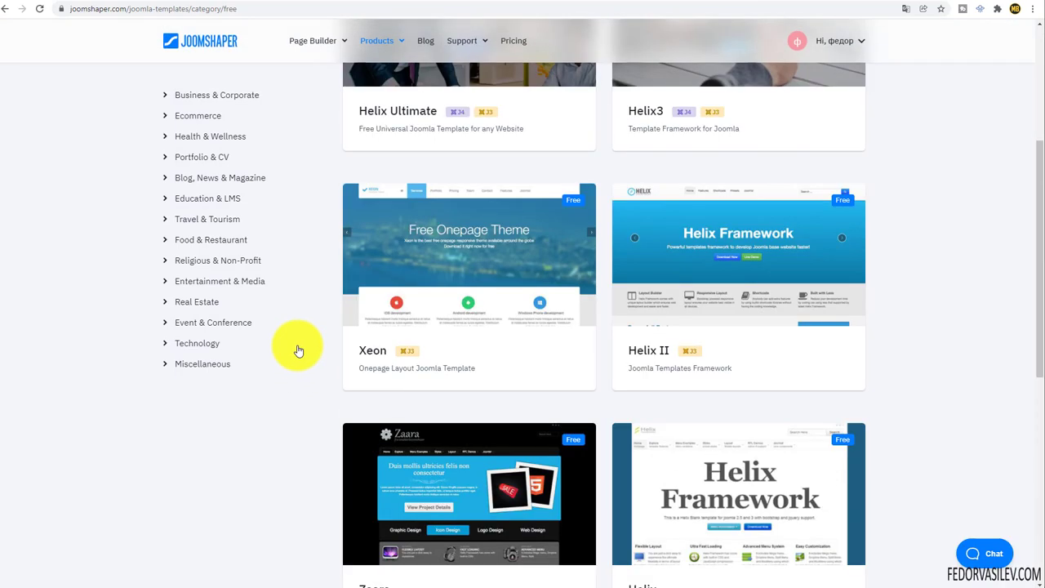
pyautogui.scroll(3, 298, 350)
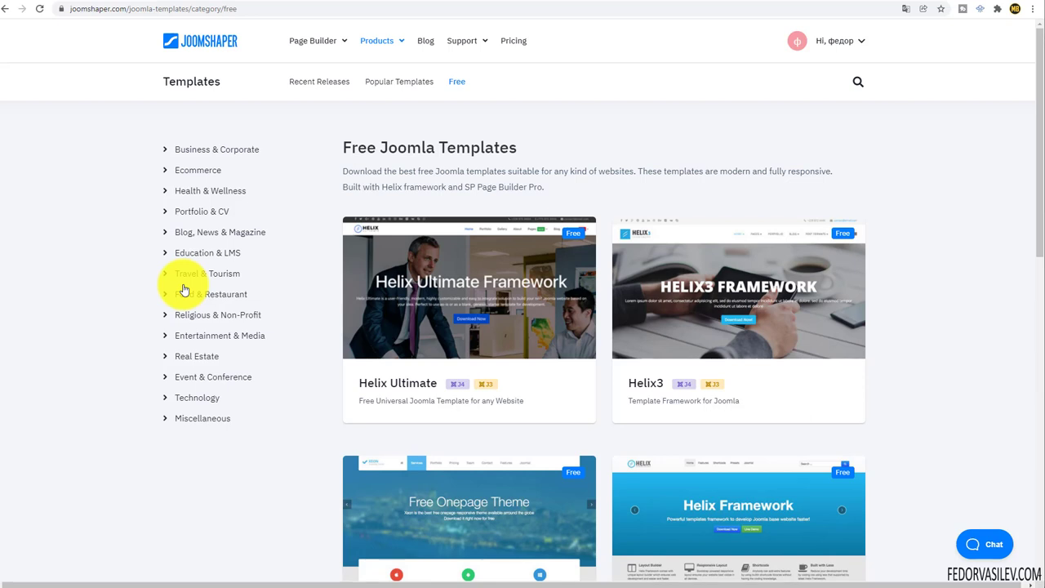
pyautogui.moveTo(673, 319)
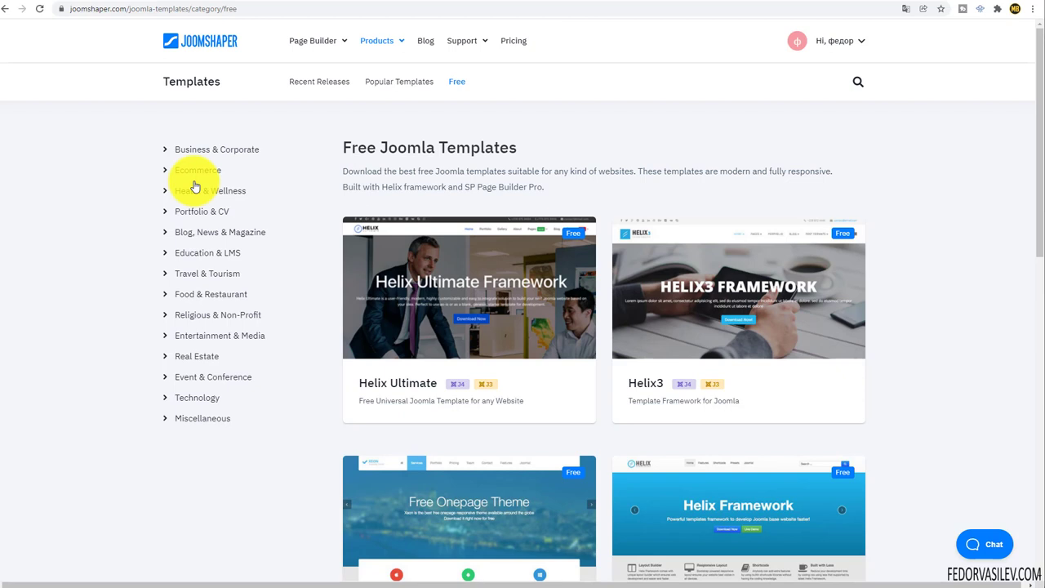
pyautogui.moveTo(431, 326)
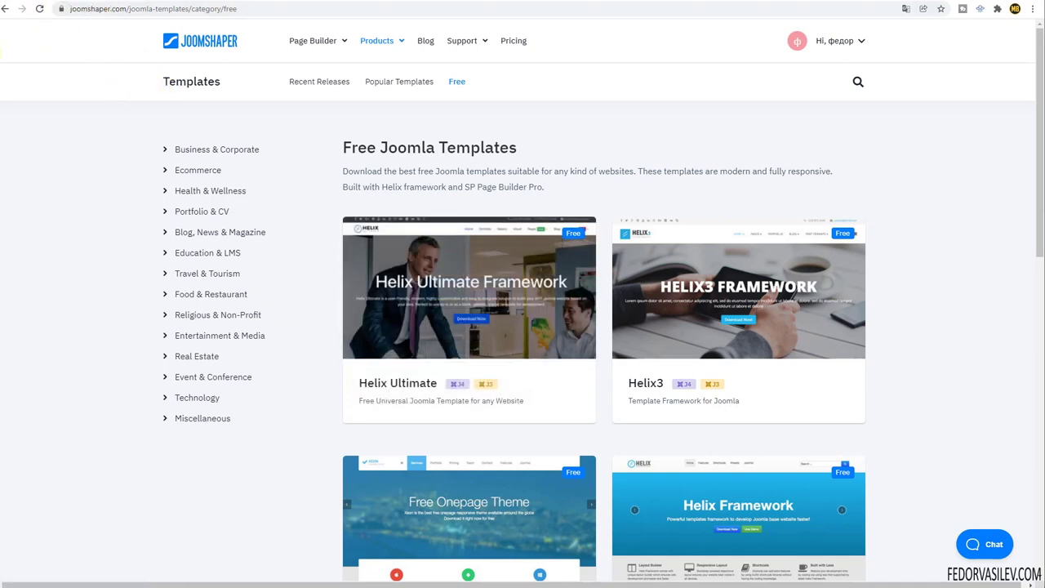
# - Translate the free templates page into Russian and check the entries of the account menu
pyautogui.click(905, 9)
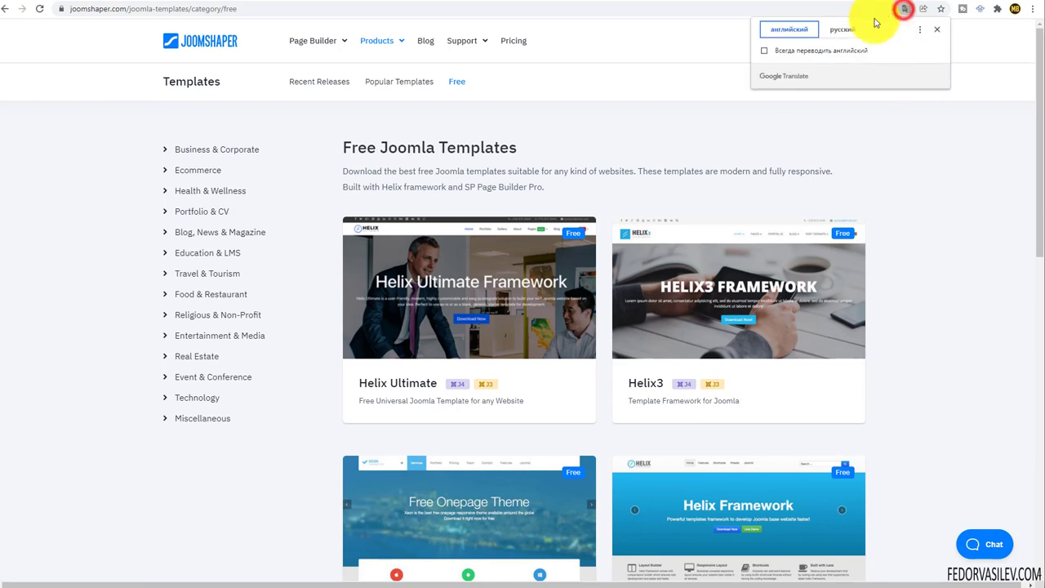
pyautogui.click(849, 29)
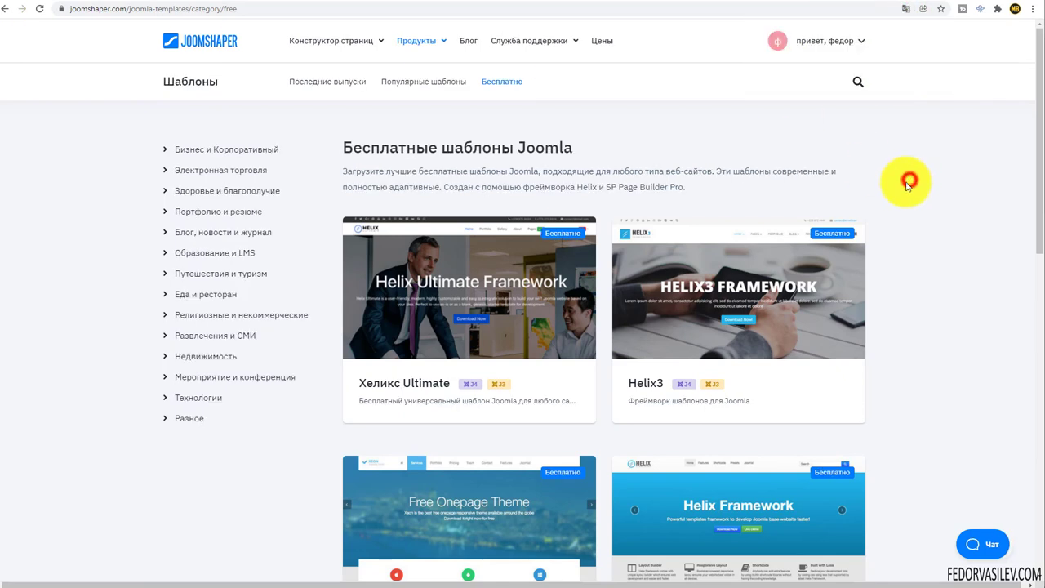
pyautogui.moveTo(481, 333)
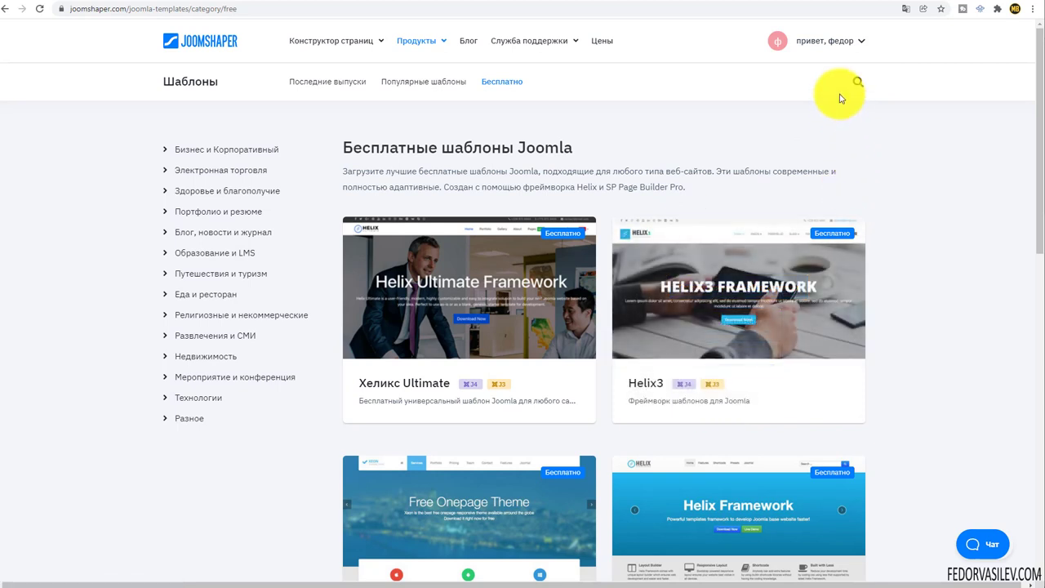
pyautogui.click(861, 40)
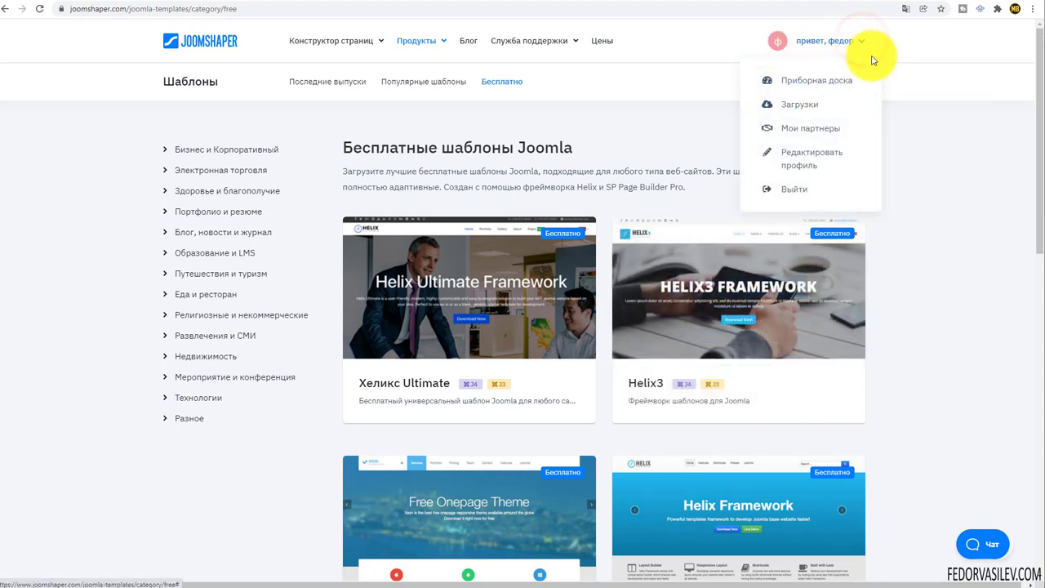
pyautogui.click(927, 75)
# - Request the download of the free Helix3 template
pyautogui.moveTo(739, 235)
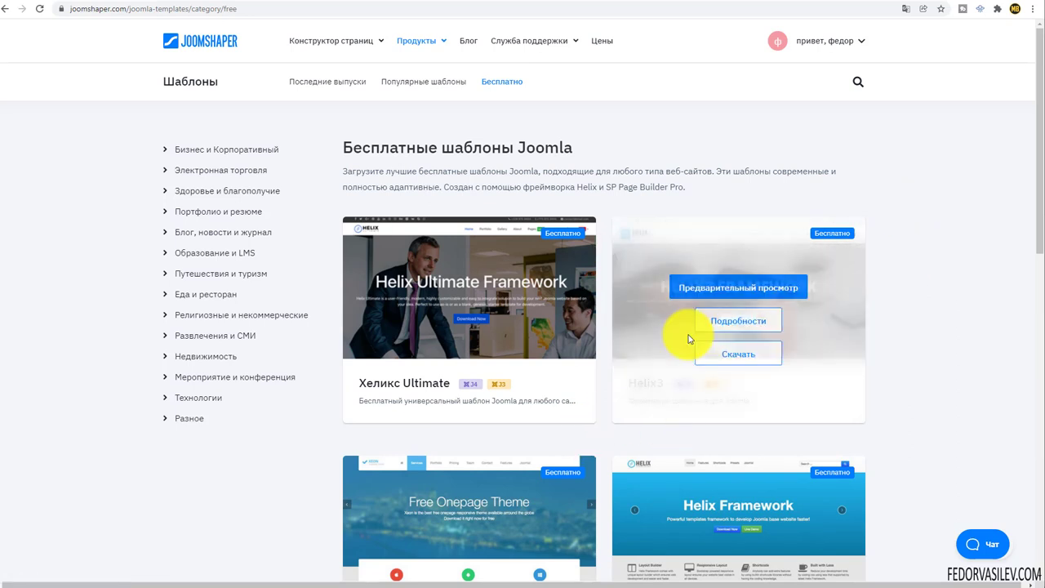
pyautogui.click(722, 353)
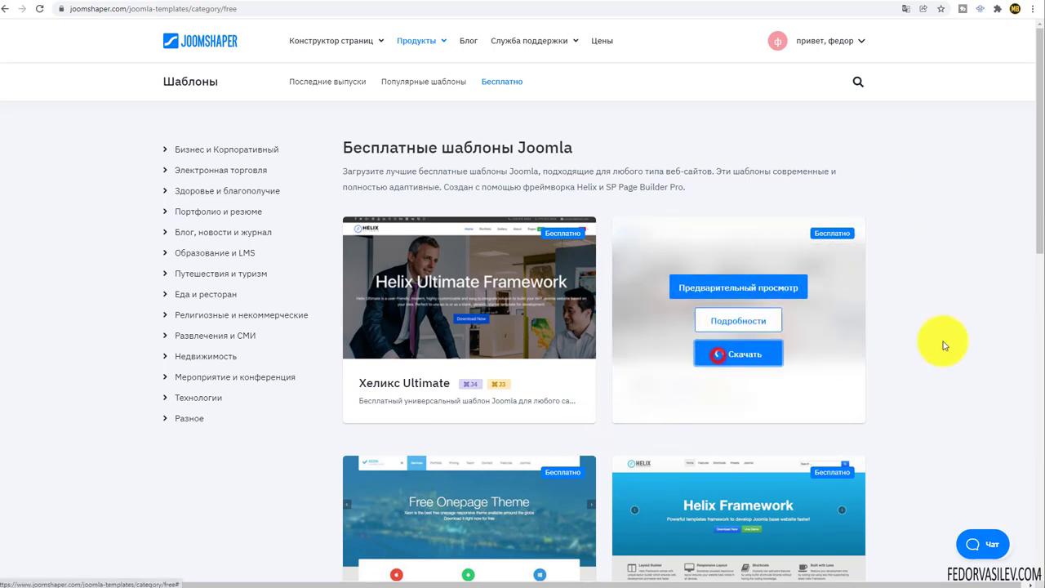
pyautogui.click(710, 215)
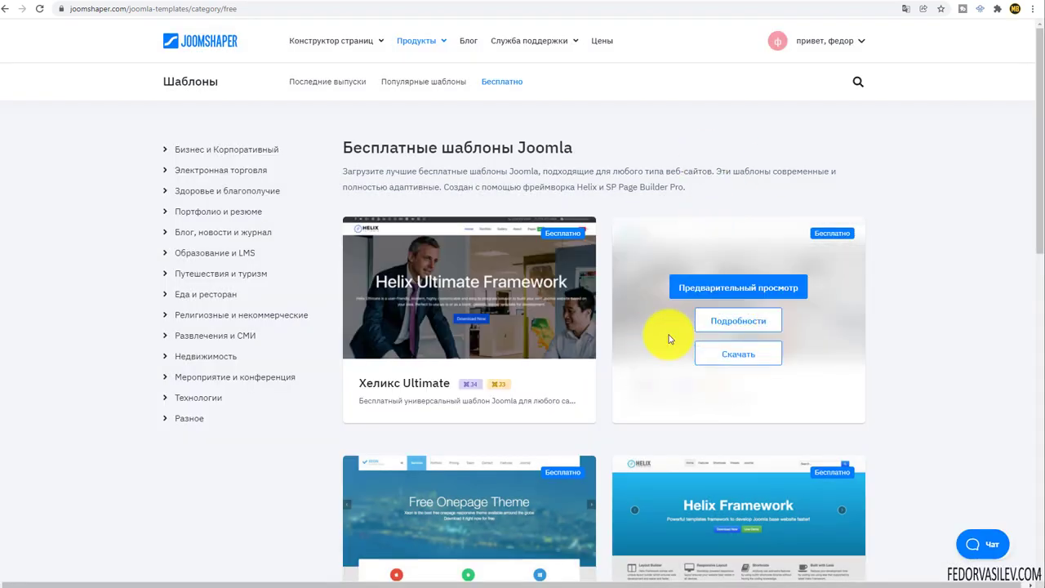
# - View the details of the Helix3 template, including its description and compatibility, and return to the free templates
pyautogui.click(718, 321)
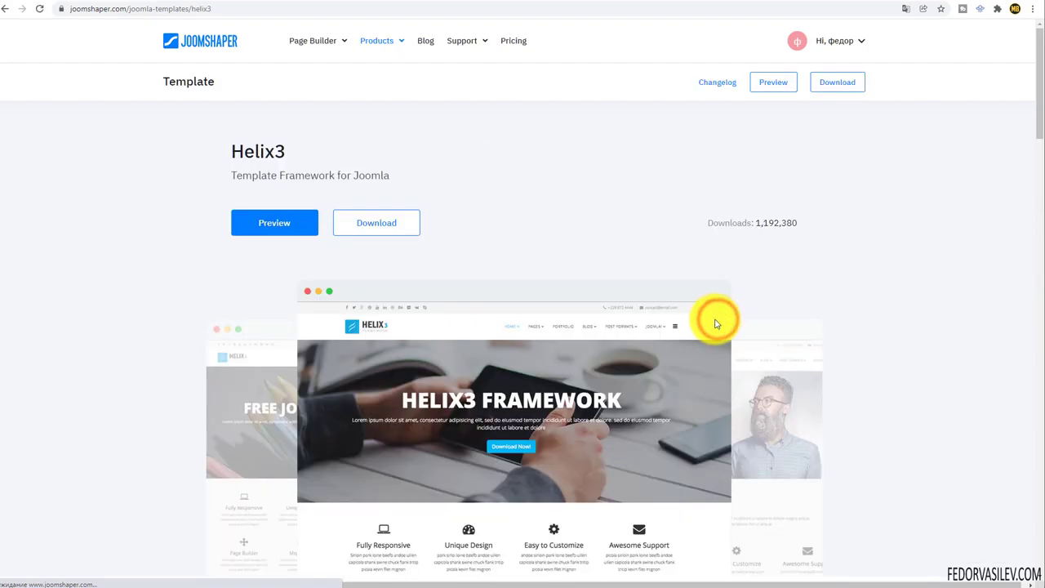
pyautogui.scroll(-6, 147, 121)
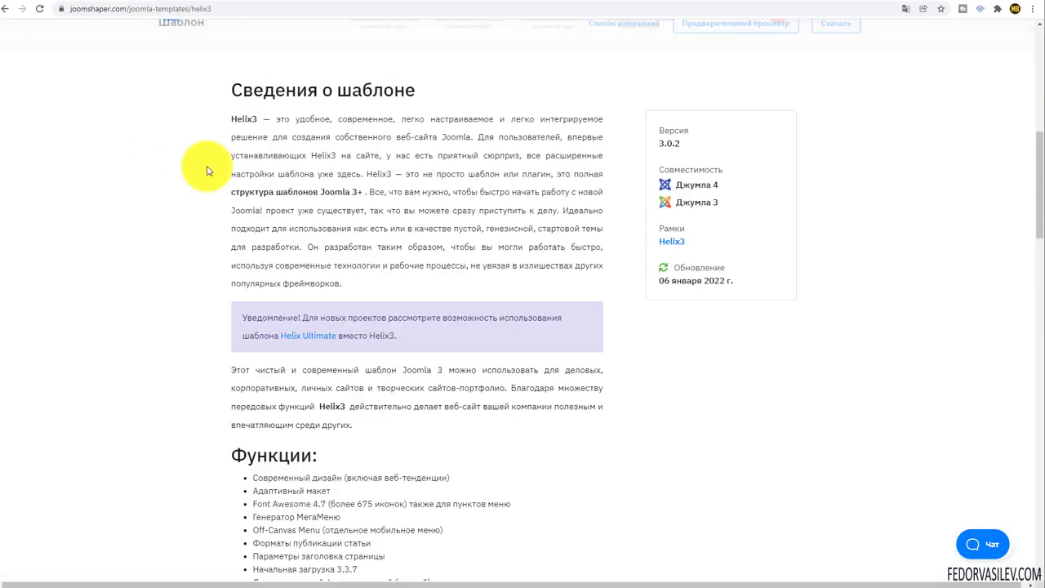
pyautogui.click(7, 10)
pyautogui.click(7, 10)
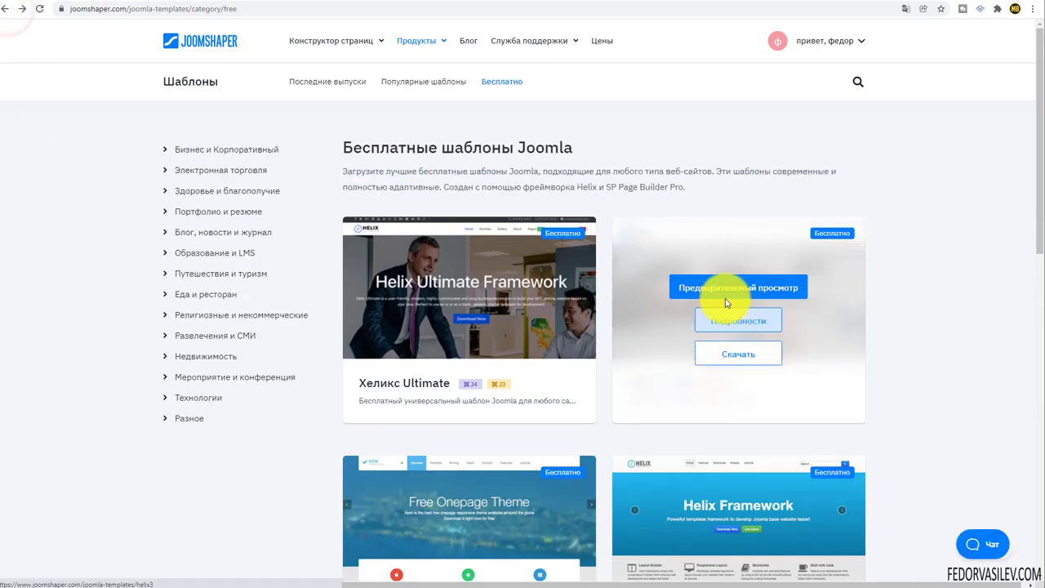
# - Preview the Helix3 template's demo site and examine its home page sections, from the feature blocks to the showcase and testimonials
pyautogui.click(734, 287)
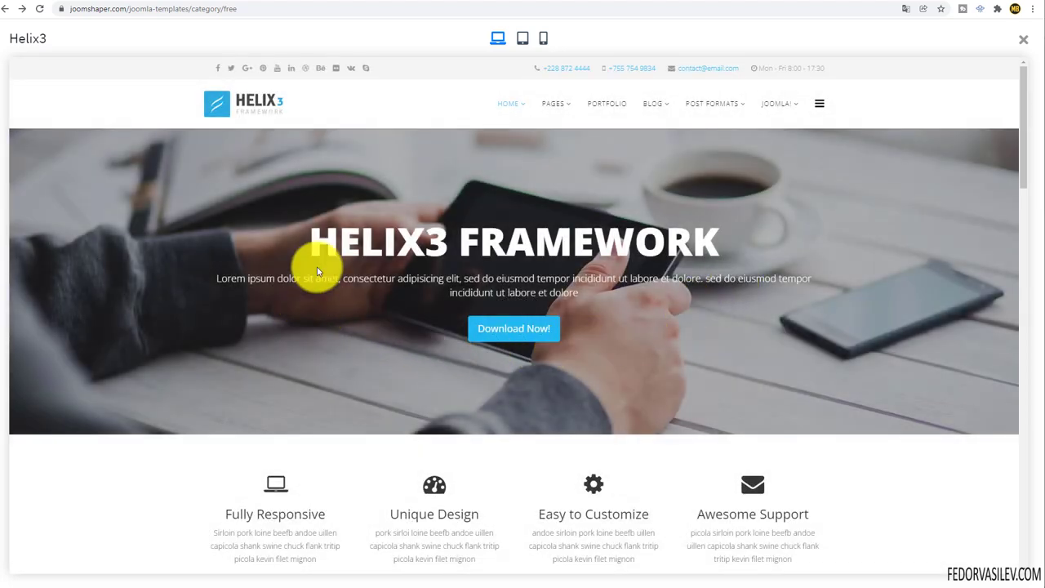
pyautogui.scroll(-9, 368, 299)
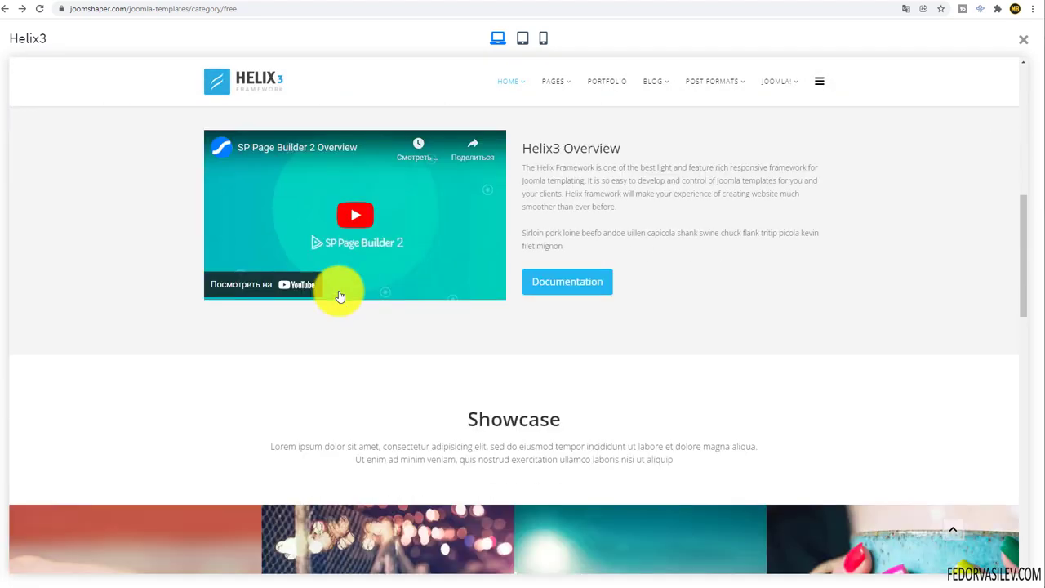
pyautogui.scroll(-8, 248, 280)
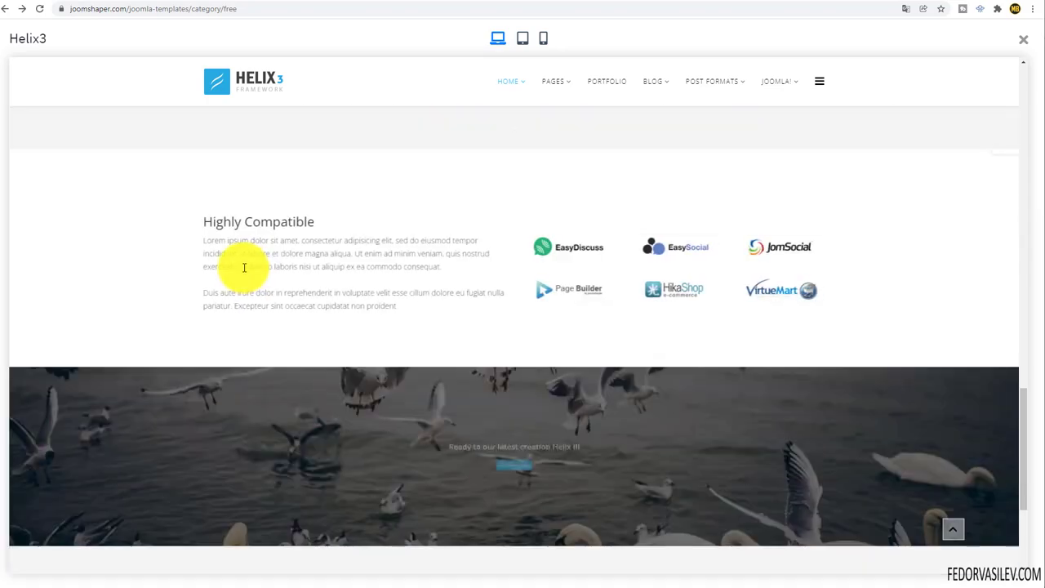
pyautogui.scroll(-3, 252, 272)
pyautogui.scroll(20, 252, 272)
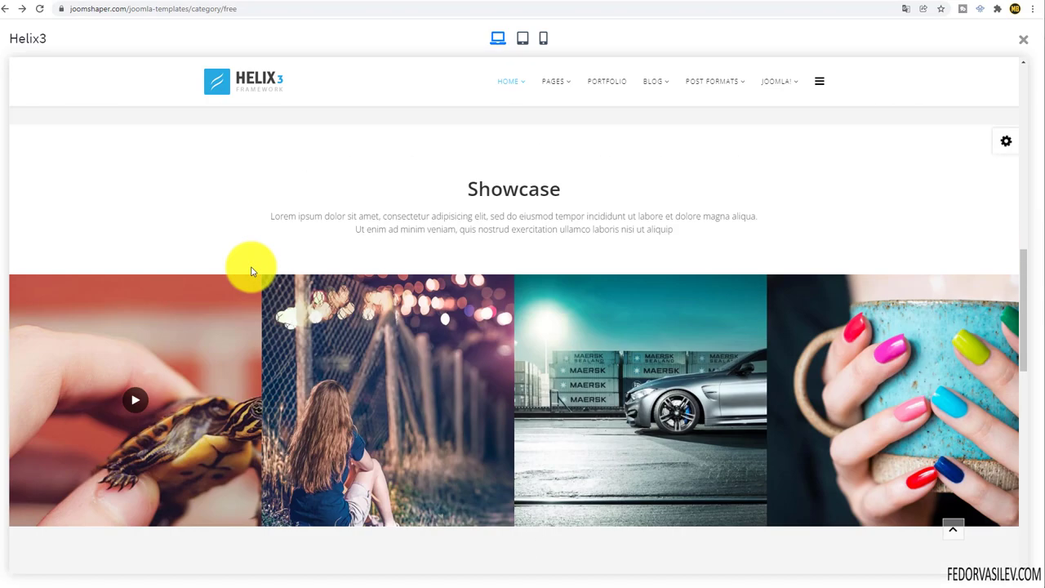
pyautogui.scroll(-3, 280, 233)
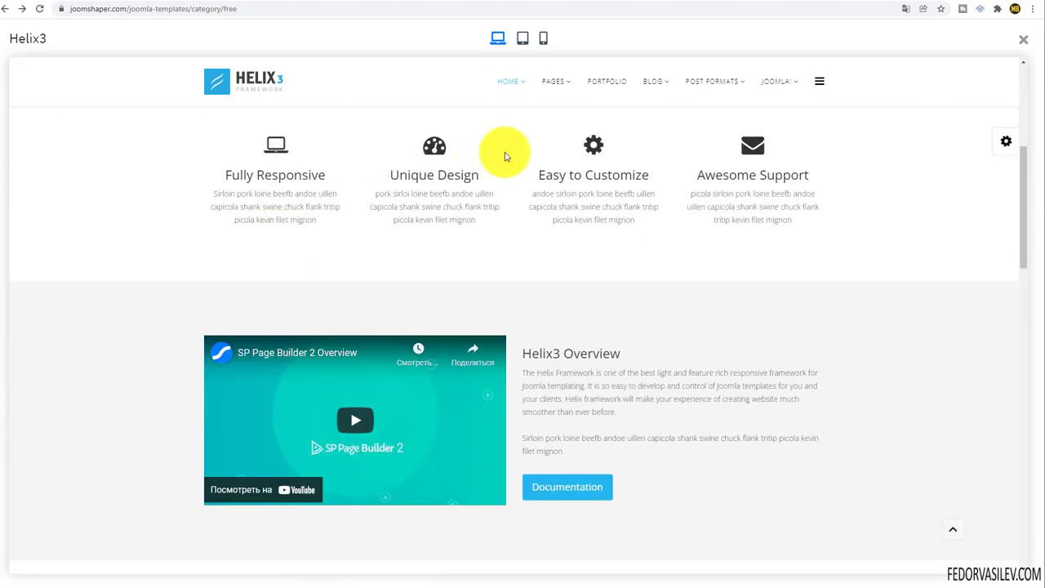
pyautogui.scroll(3, 495, 158)
pyautogui.scroll(-6, 490, 167)
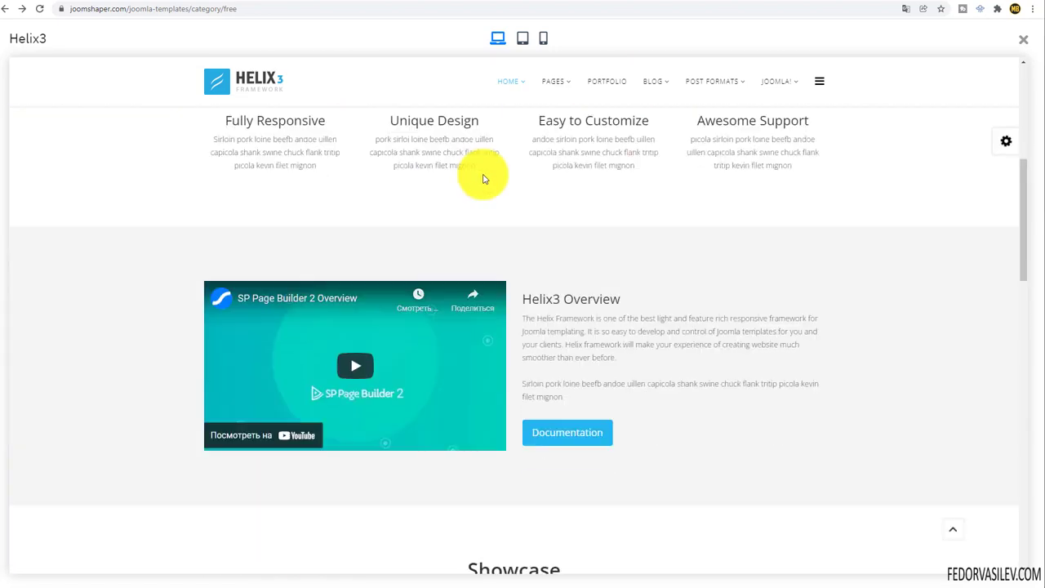
pyautogui.moveTo(614, 378)
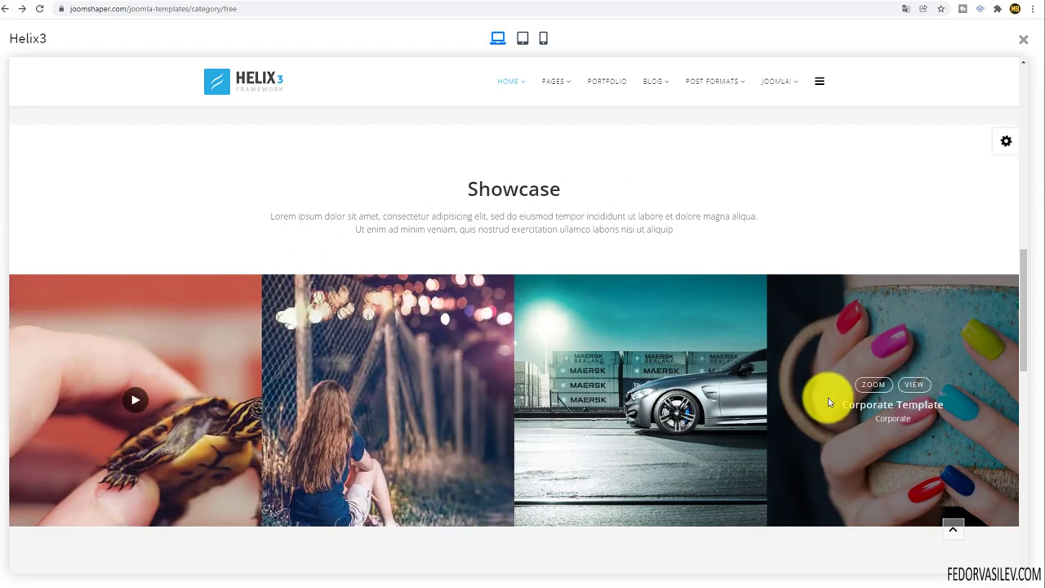
pyautogui.scroll(-6, 448, 291)
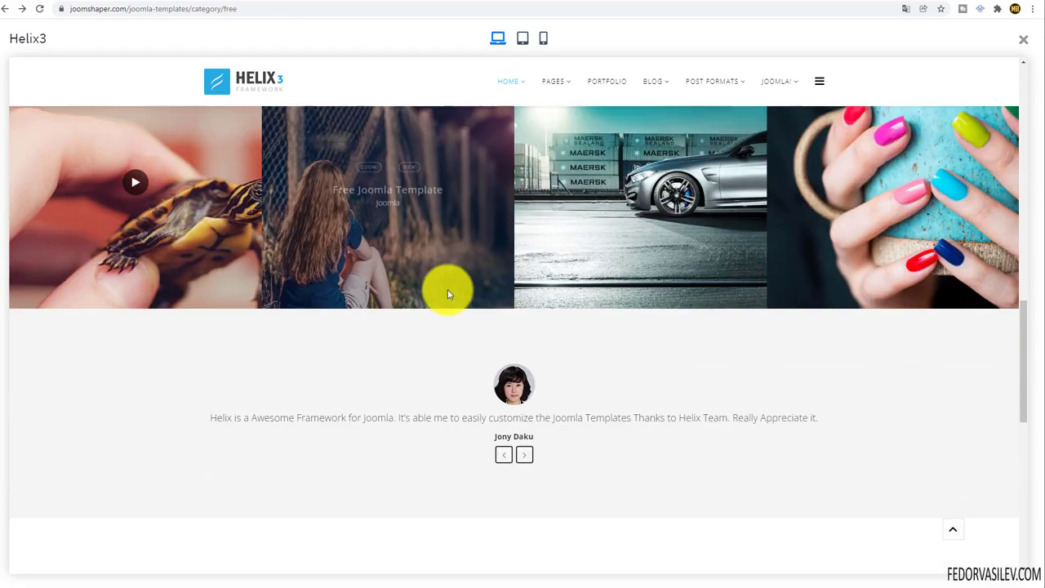
pyautogui.scroll(2, 392, 164)
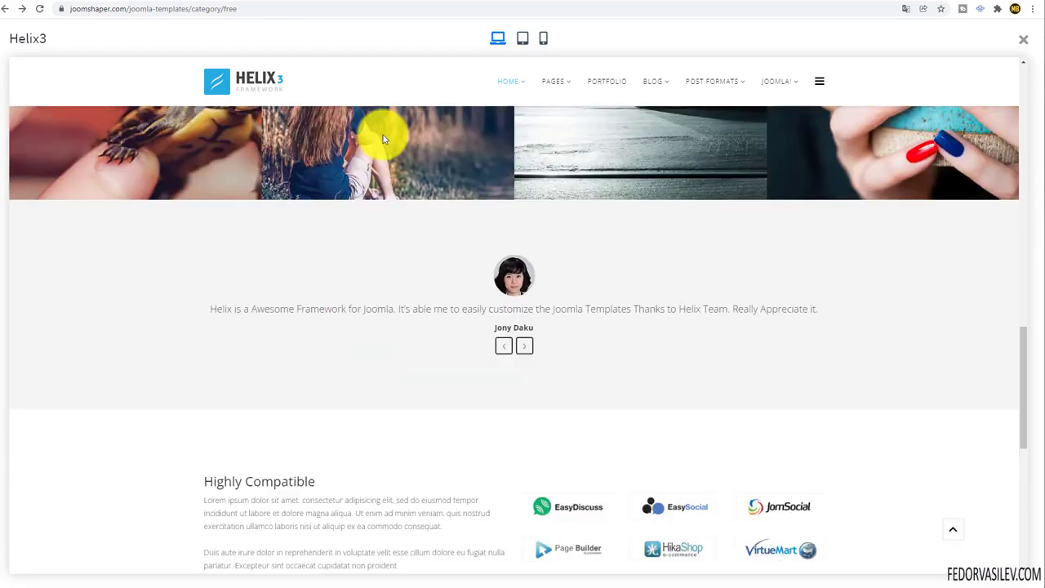
# - Browse the demo's testimonials and examine the compatible extensions and download sections, returning to the start of the page
pyautogui.click(524, 345)
pyautogui.click(503, 346)
pyautogui.scroll(-3, 414, 351)
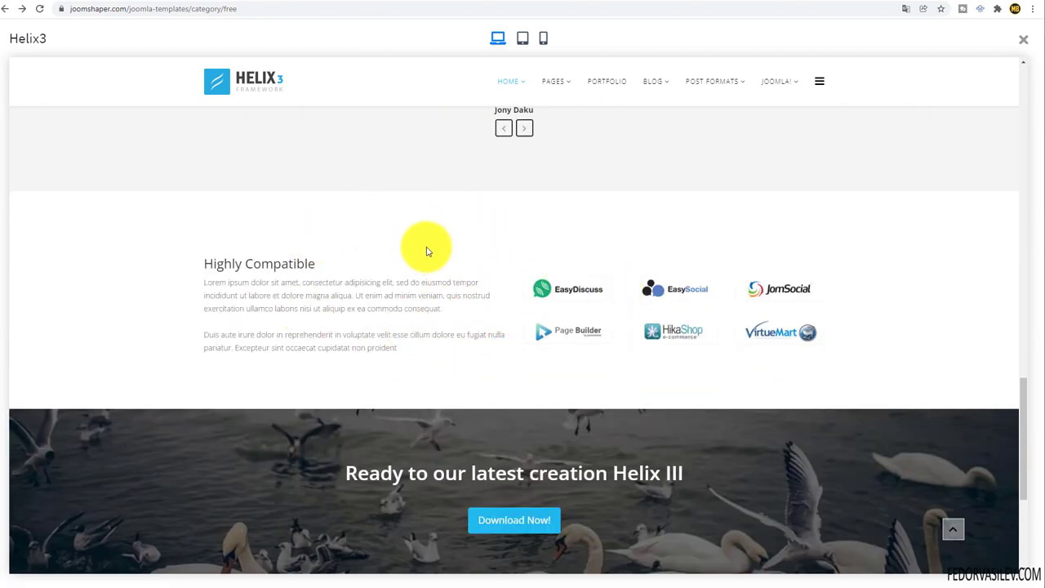
pyautogui.scroll(-3, 426, 249)
pyautogui.scroll(12, 424, 240)
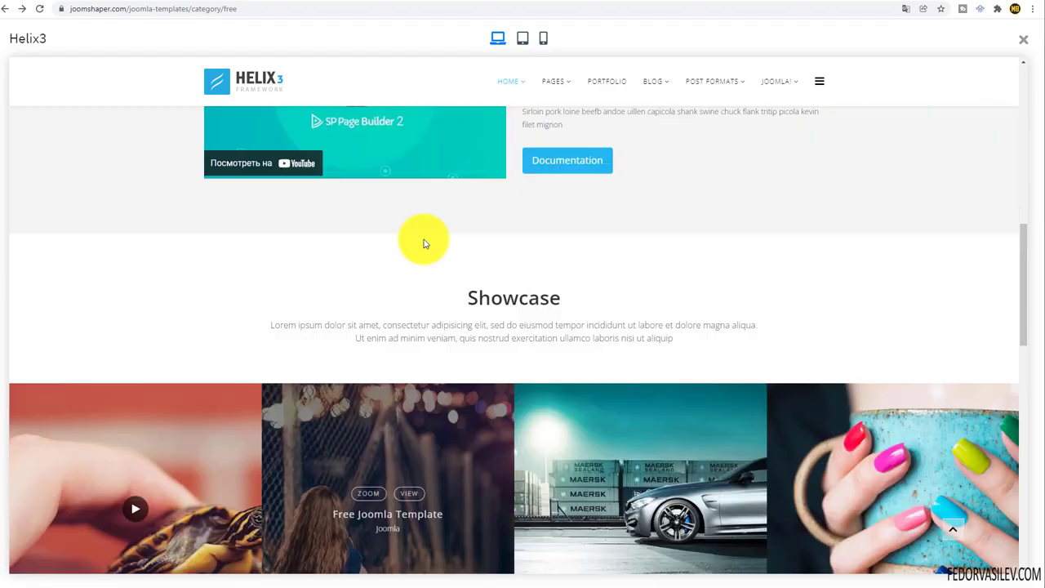
pyautogui.scroll(8, 424, 242)
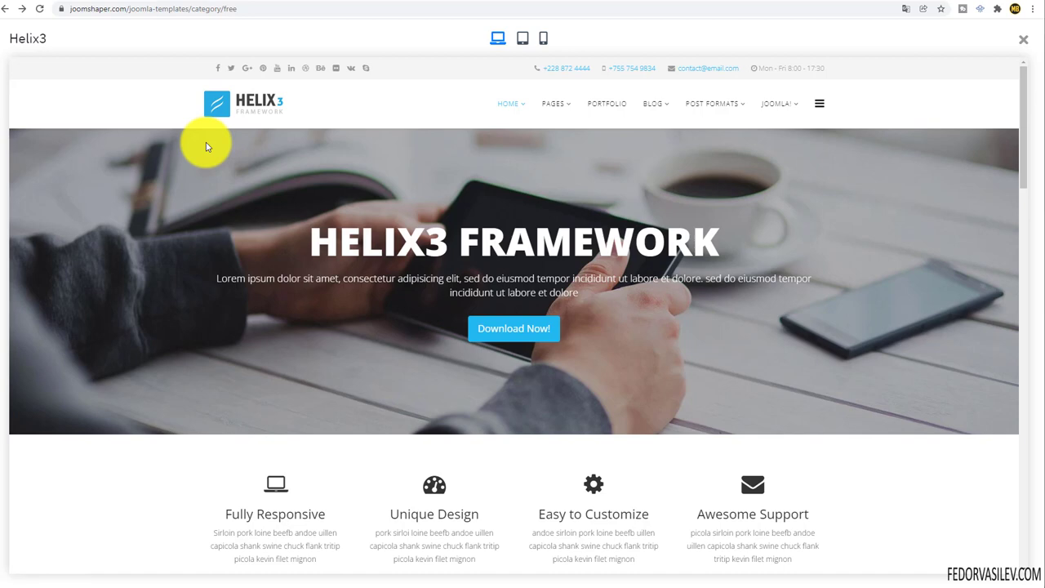
# - Review the Helix3 demo home page again in desktop layout, from the feature blocks and video overview to the closing sections
pyautogui.scroll(-3, 220, 196)
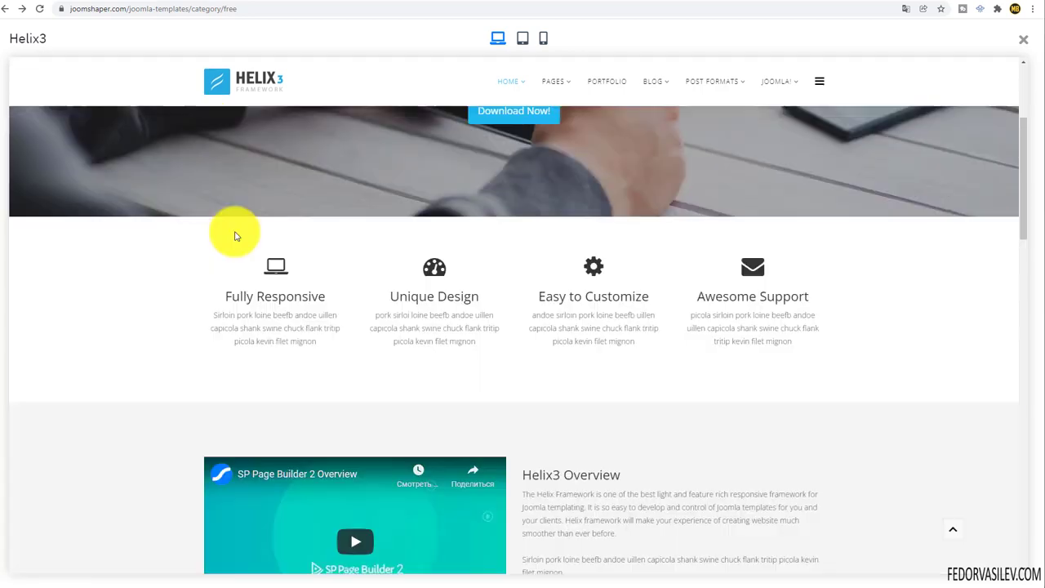
pyautogui.scroll(3, 327, 310)
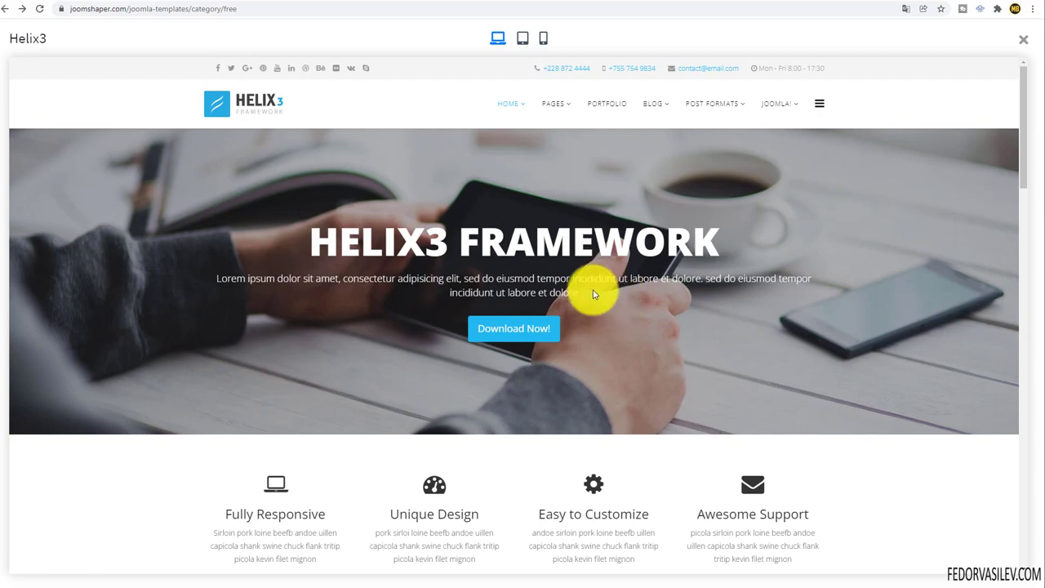
pyautogui.scroll(-3, 596, 291)
pyautogui.scroll(-5, 392, 290)
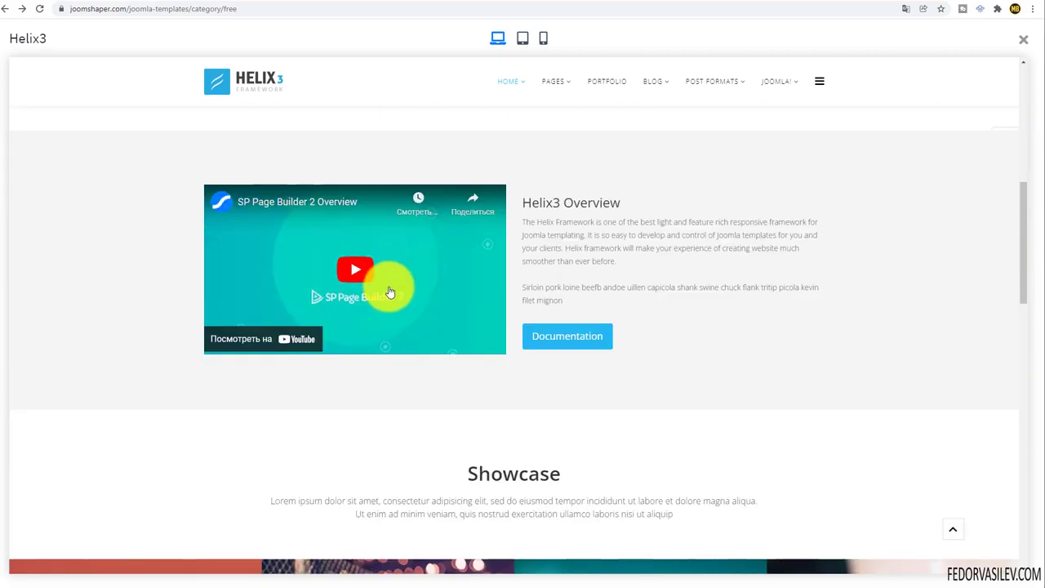
pyautogui.scroll(-3, 514, 256)
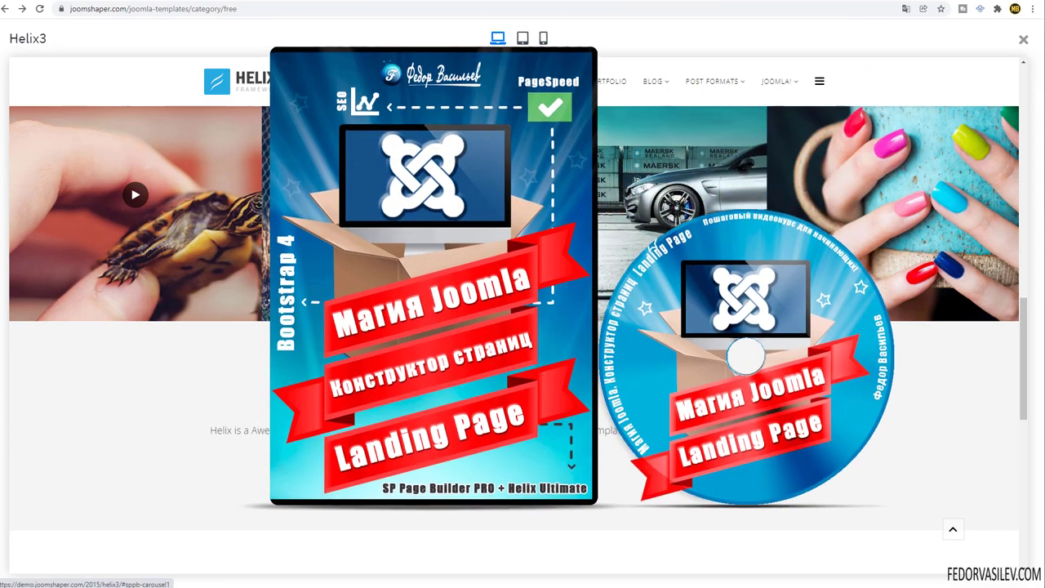
pyautogui.scroll(-4, 514, 339)
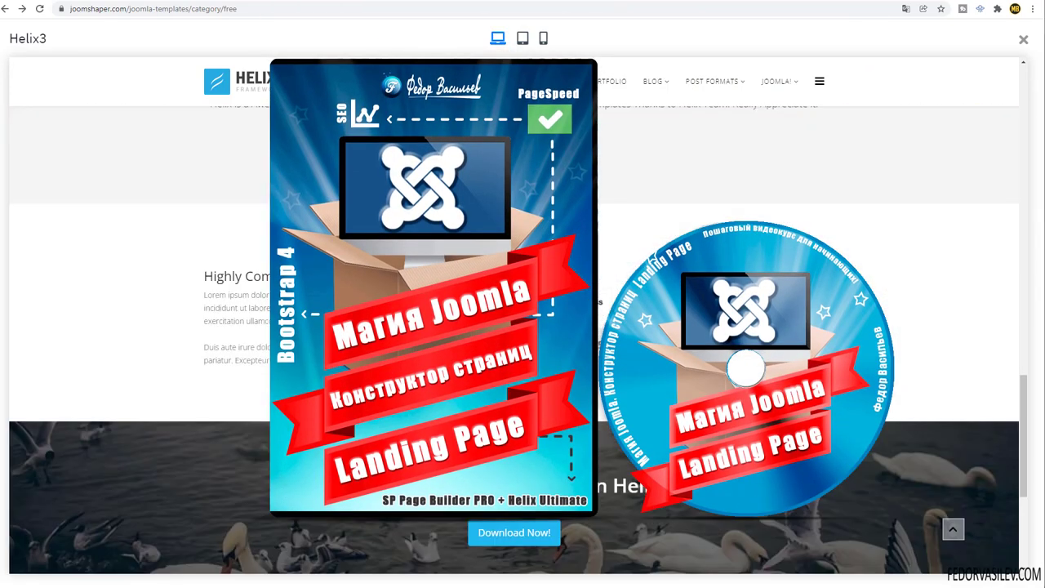
pyautogui.scroll(-4, 392, 265)
pyautogui.scroll(6, 392, 266)
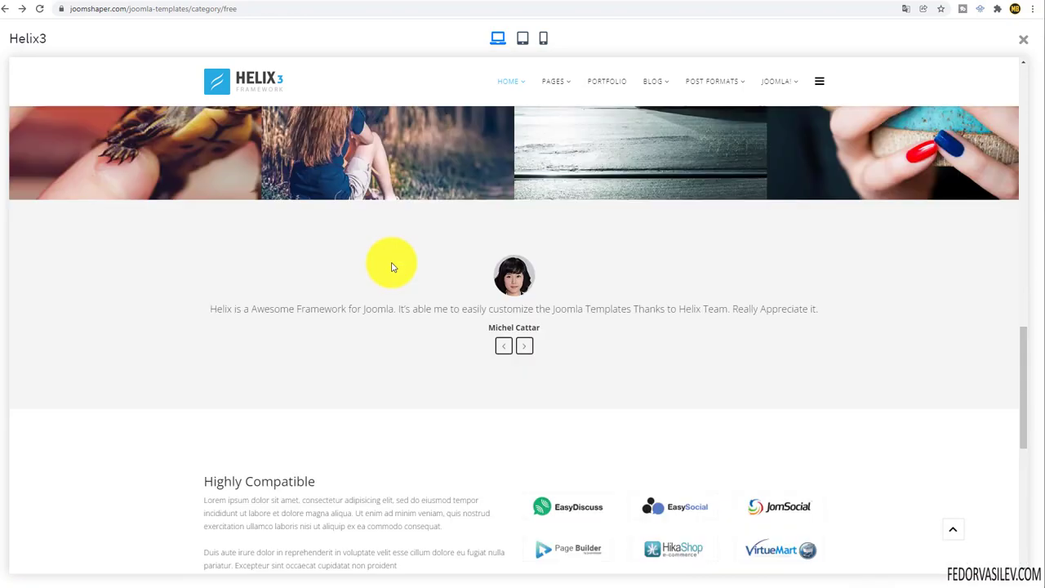
pyautogui.scroll(7, 392, 266)
pyautogui.scroll(-4, 672, 406)
pyautogui.scroll(4, 478, 333)
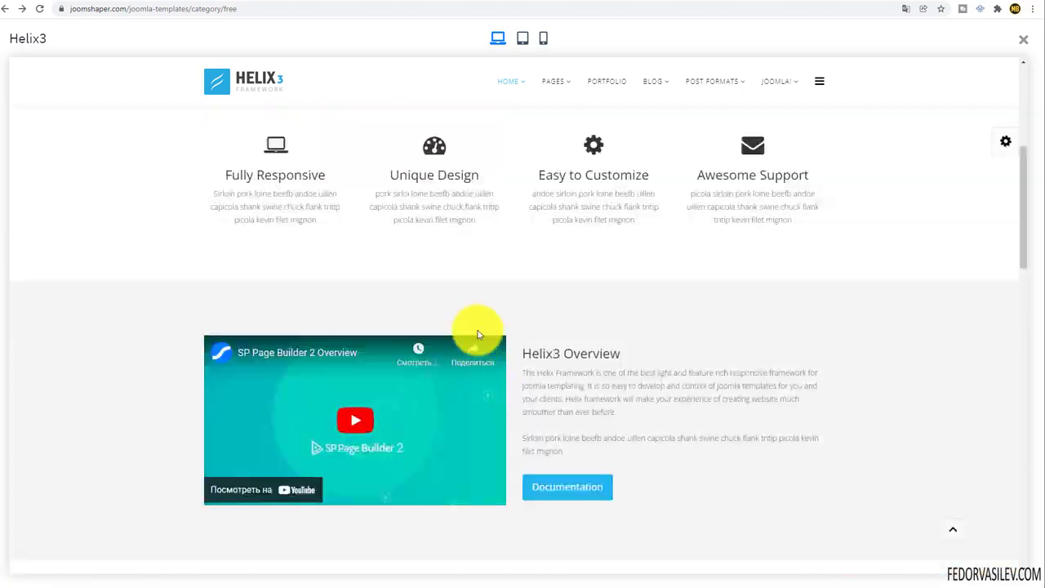
pyautogui.scroll(4, 478, 333)
# - Preview the Helix3 demo home page in the tablet layout
pyautogui.click(523, 38)
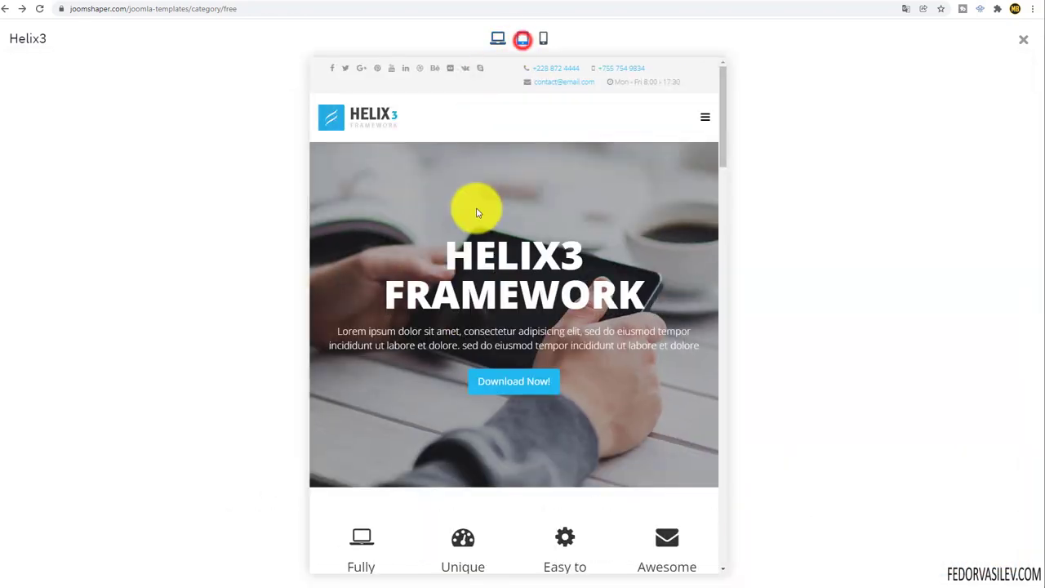
pyautogui.scroll(-4, 536, 270)
pyautogui.scroll(4, 536, 273)
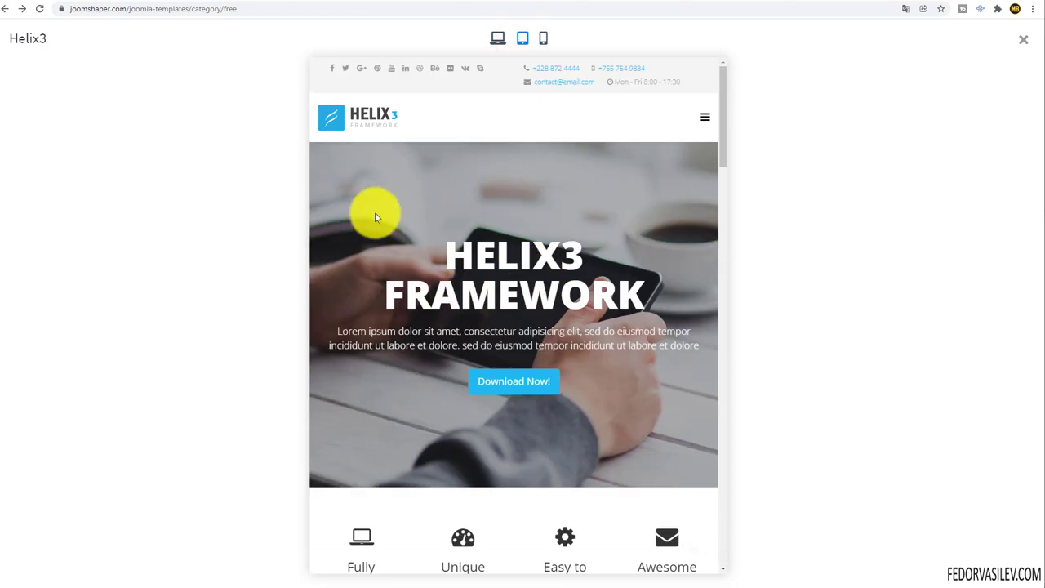
# - Preview the Helix3 demo in the mobile phone layout and examine its stacked sections down to the footer
pyautogui.click(543, 38)
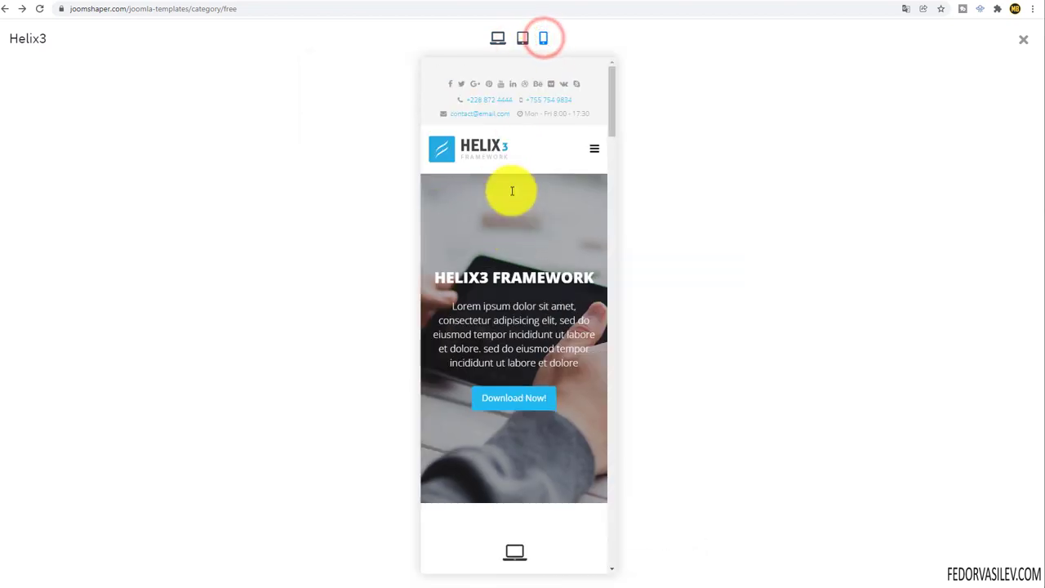
pyautogui.scroll(-10, 513, 191)
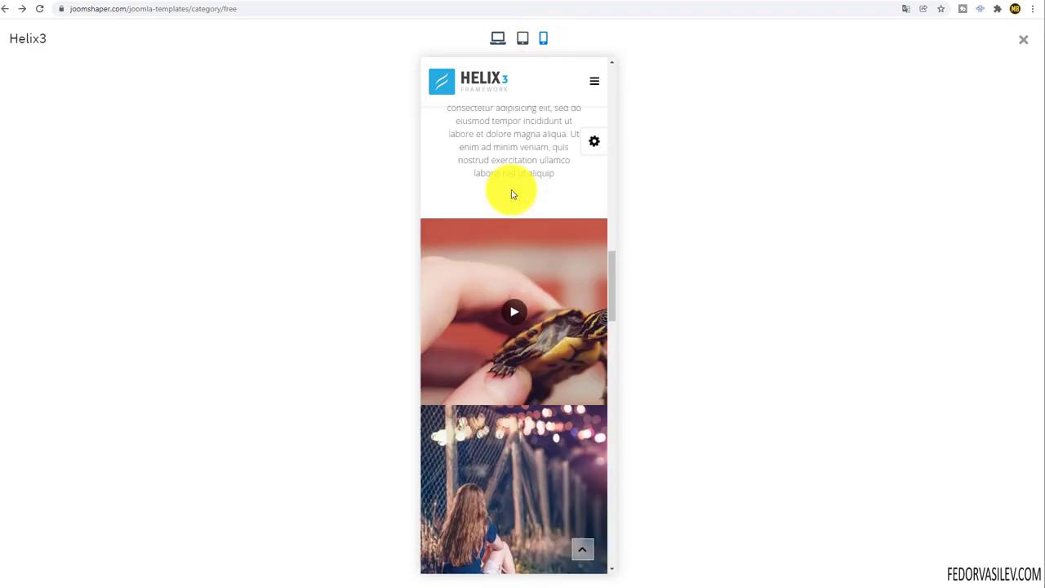
pyautogui.scroll(-10, 512, 193)
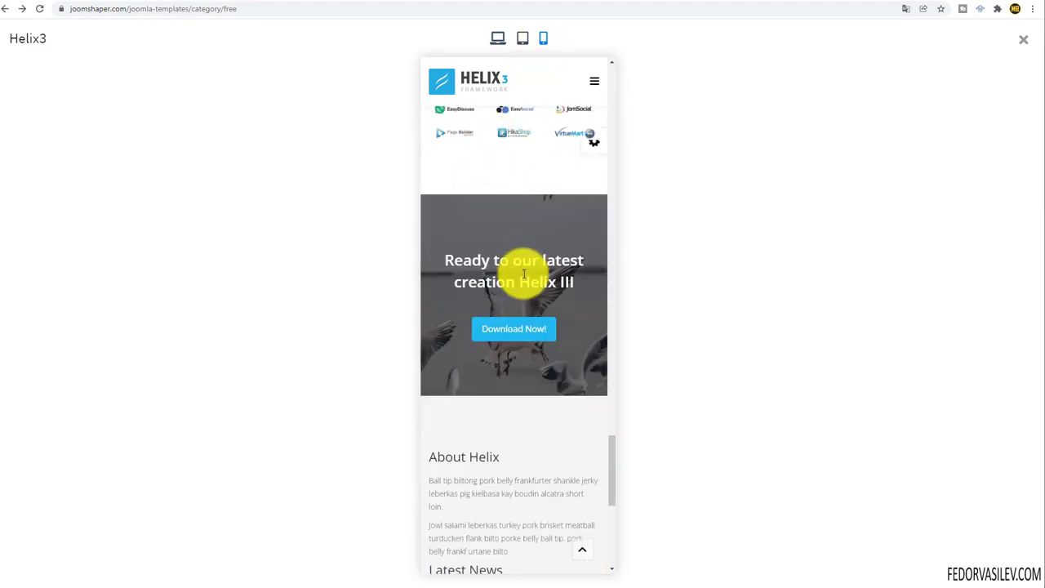
pyautogui.scroll(-1, 539, 278)
pyautogui.scroll(8, 523, 213)
# - Switch the Helix3 preview back to the desktop layout and close it to return to the free templates
pyautogui.click(498, 39)
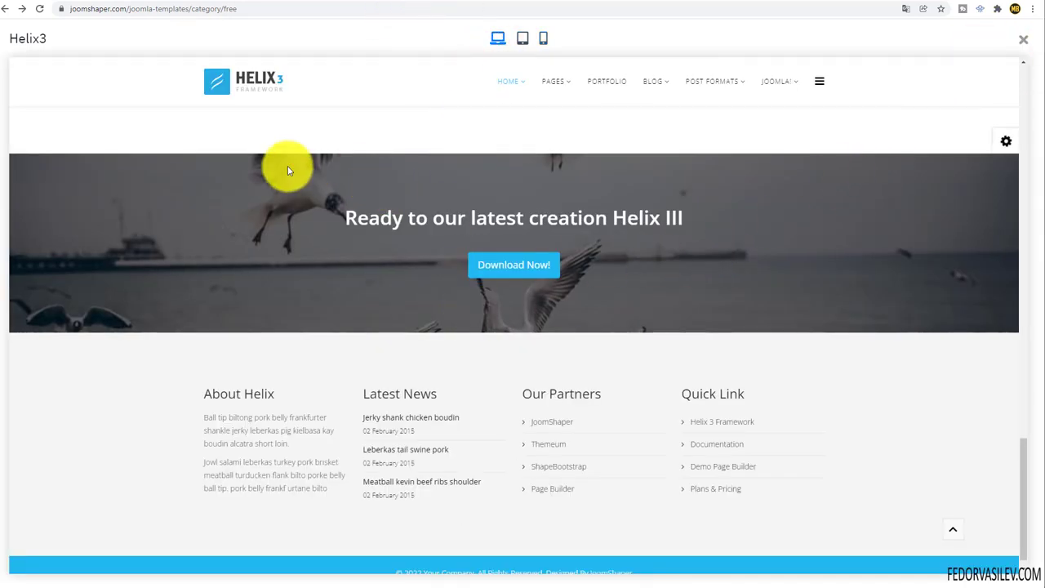
pyautogui.moveTo(530, 82)
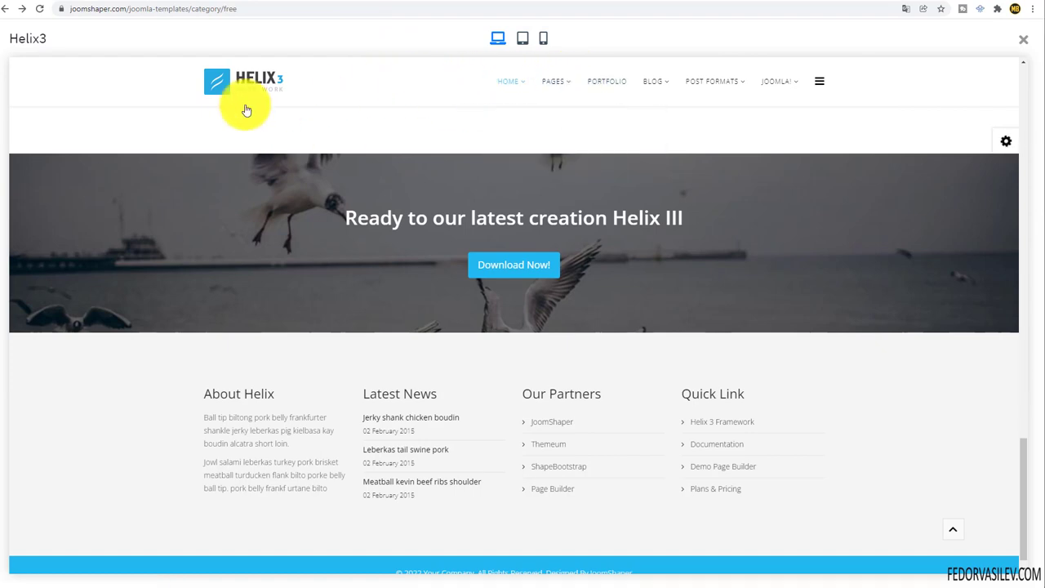
pyautogui.scroll(5, 246, 110)
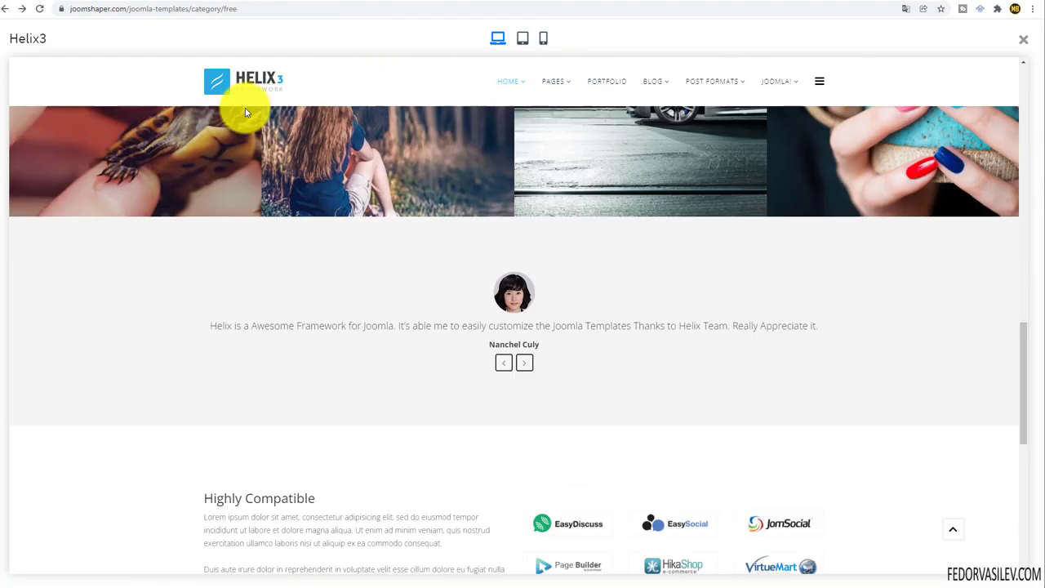
pyautogui.scroll(-5, 245, 107)
pyautogui.click(1023, 39)
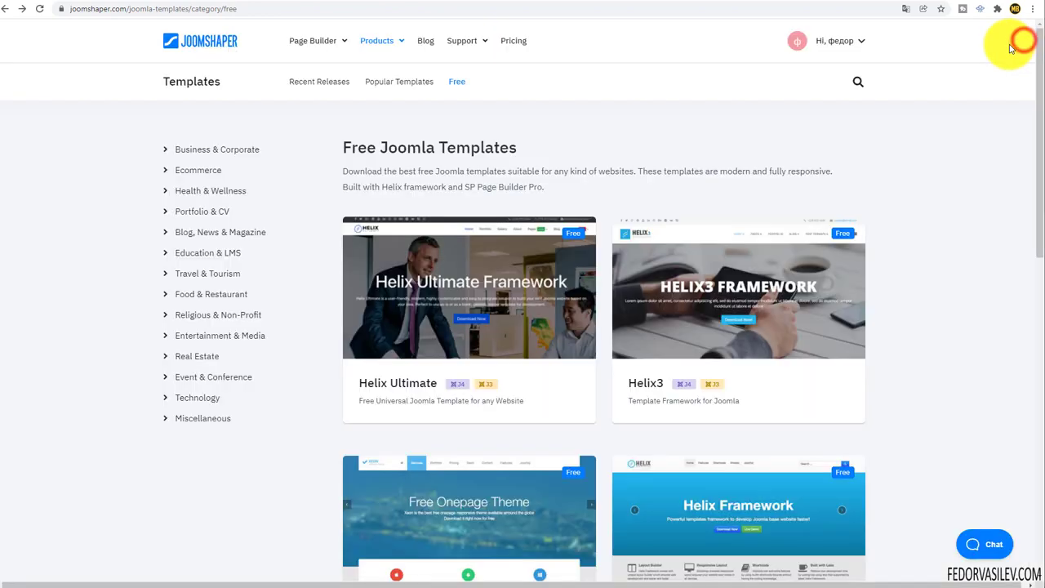
# - Translate the page into Russian and open the list of download packages for the free Helix3 template
pyautogui.moveTo(737, 299)
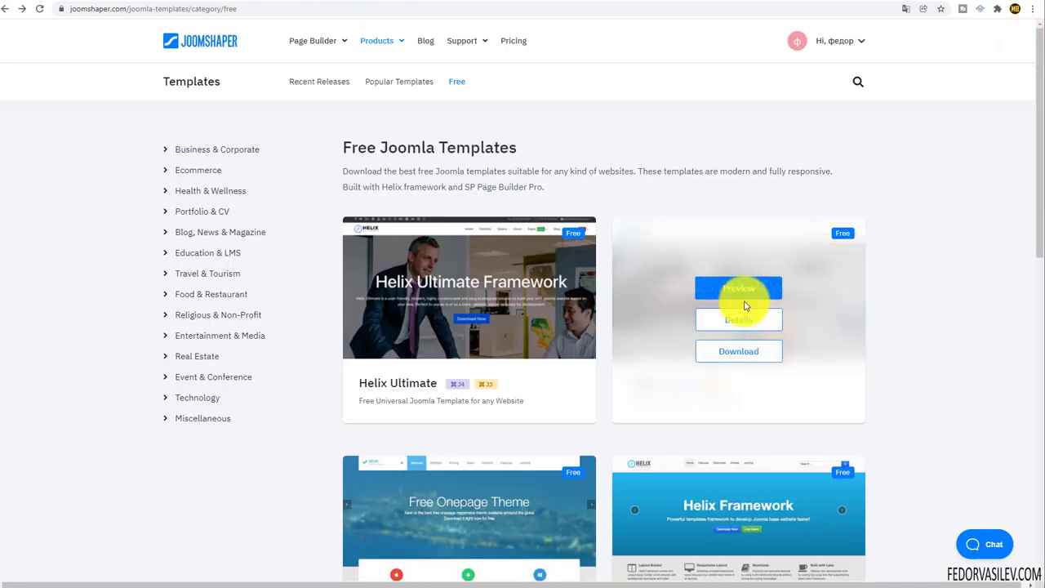
pyautogui.click(729, 351)
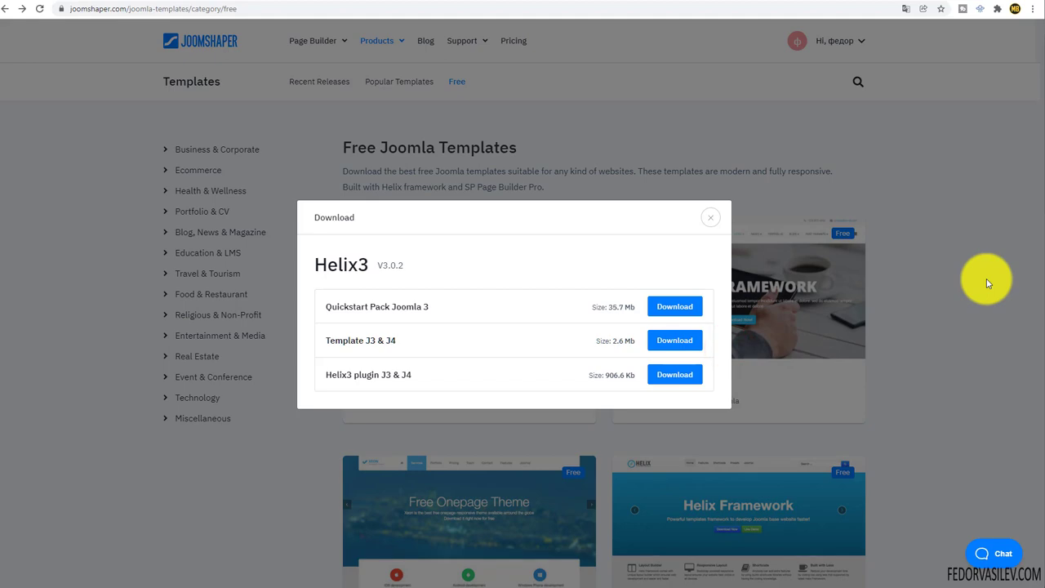
pyautogui.click(906, 8)
pyautogui.click(843, 29)
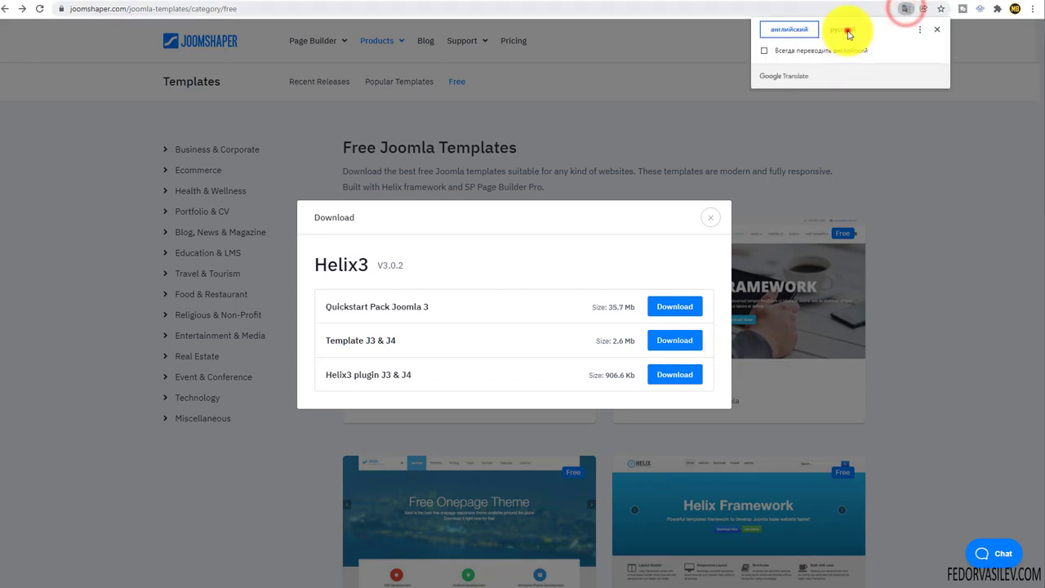
pyautogui.click(948, 216)
pyautogui.click(728, 351)
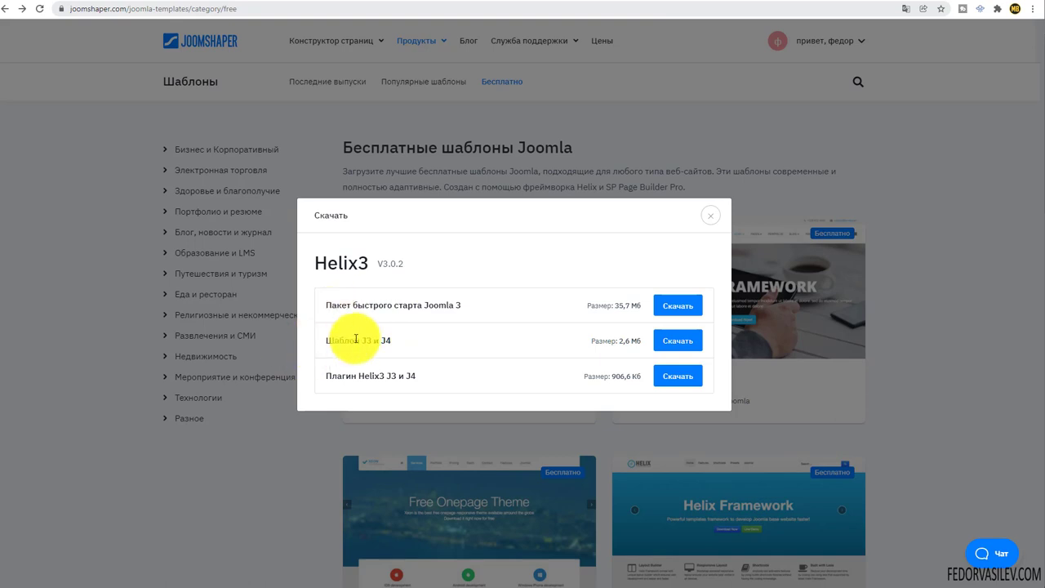
# - Examine the template and quickstart pack entries in the Helix3 download list, highlighting their names
pyautogui.moveTo(334, 341); pyautogui.dragTo(392, 346)
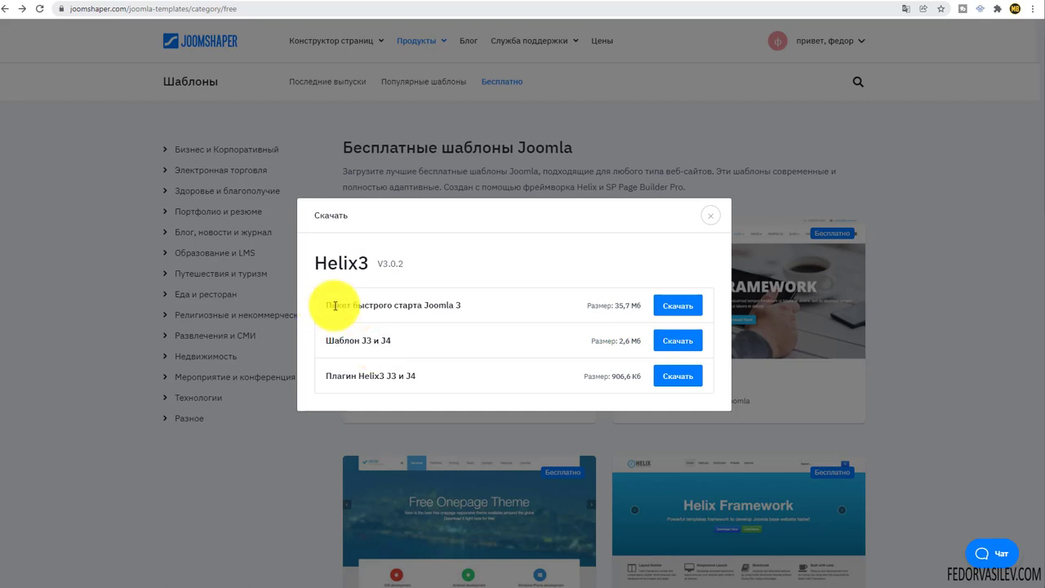
pyautogui.moveTo(347, 305); pyautogui.dragTo(439, 305)
pyautogui.click(369, 304)
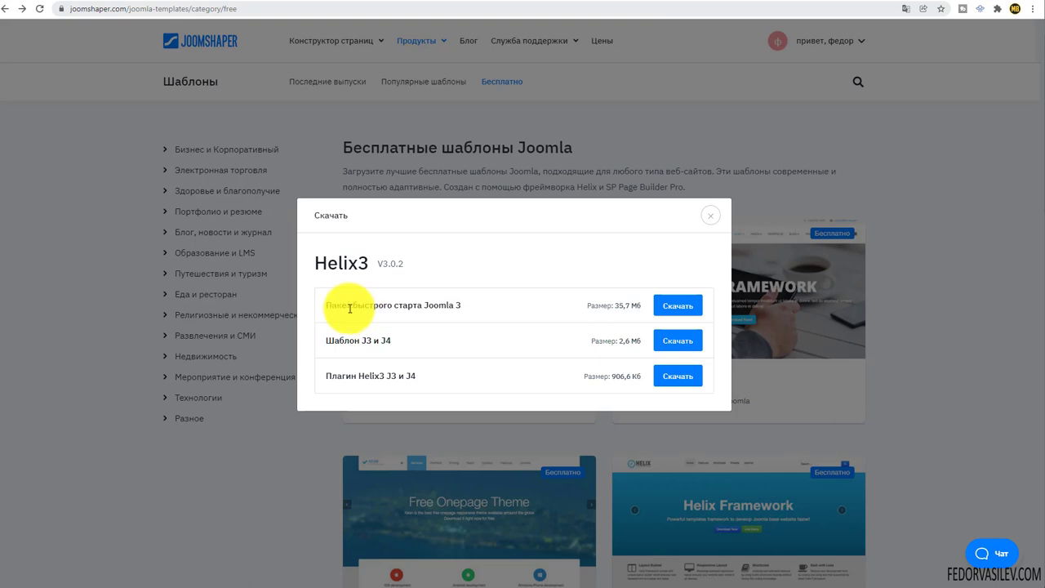
pyautogui.moveTo(329, 306); pyautogui.dragTo(431, 305)
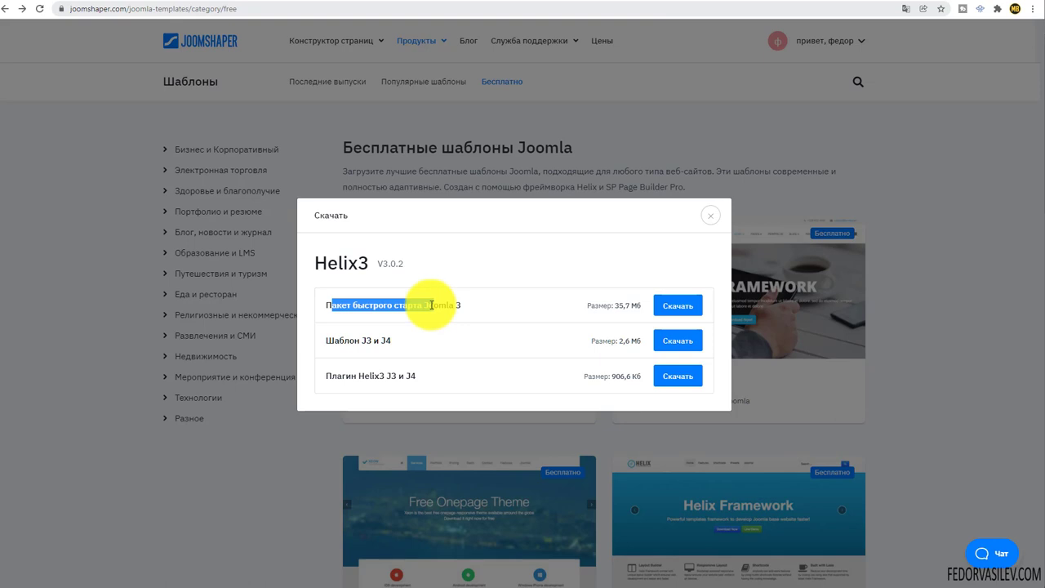
# - Highlight the template package entry for J3 and J4 to check which Joomla versions it supports
pyautogui.click(338, 339)
pyautogui.tripleClick(343, 339)
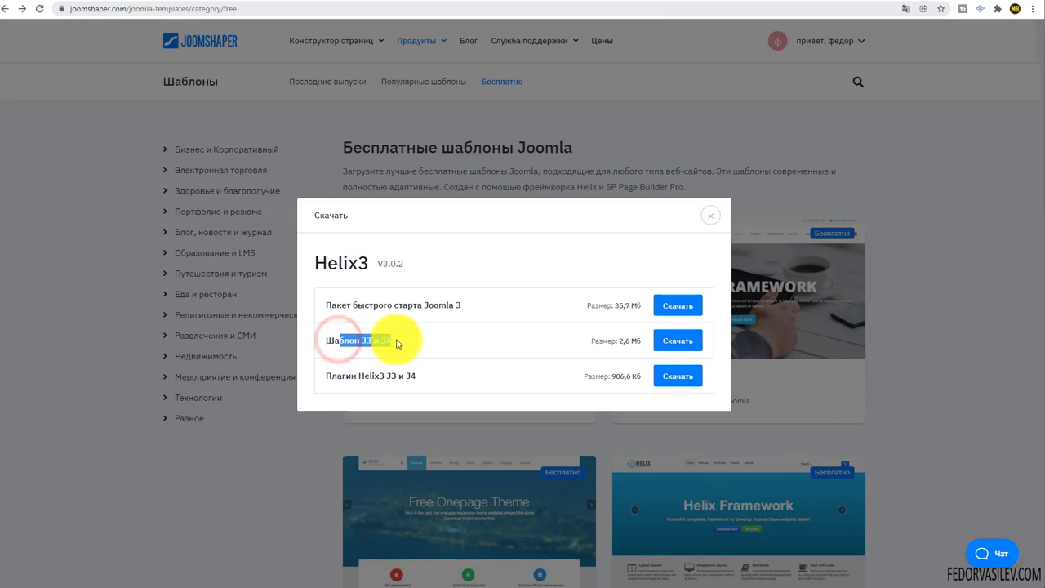
pyautogui.click(374, 340)
pyautogui.tripleClick(340, 340)
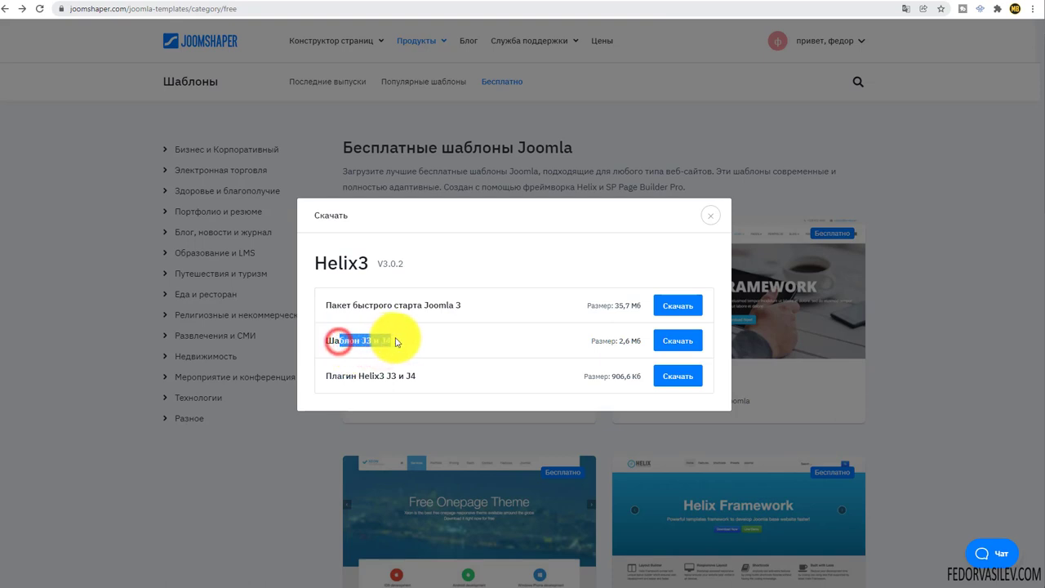
pyautogui.click(338, 347)
pyautogui.moveTo(334, 341); pyautogui.dragTo(397, 340)
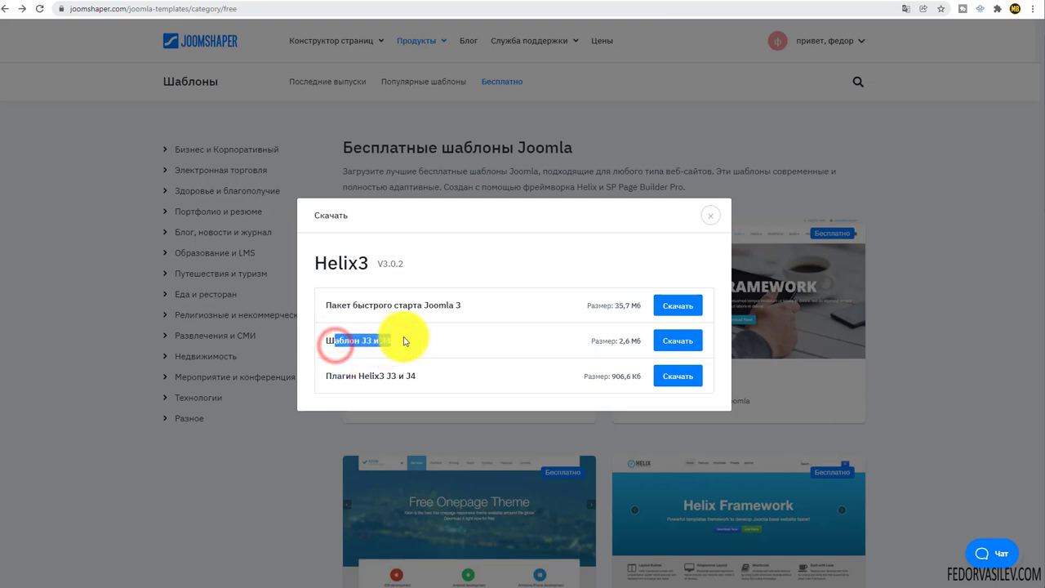
pyautogui.click(397, 351)
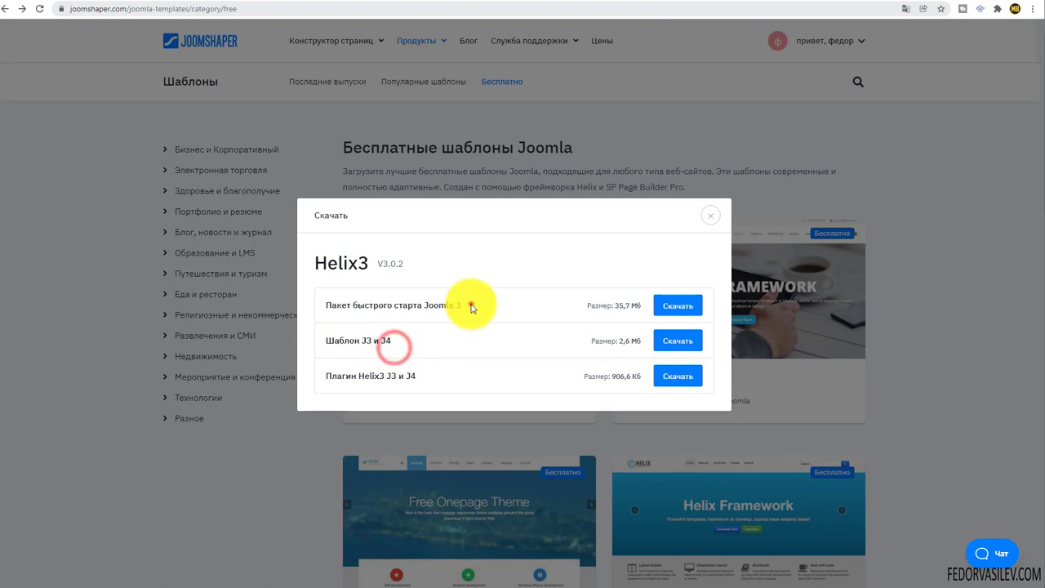
# - Highlight the quickstart pack entry and its Joomla 3 label to check which Joomla version it is for
pyautogui.moveTo(469, 304); pyautogui.dragTo(327, 321)
pyautogui.click(327, 337)
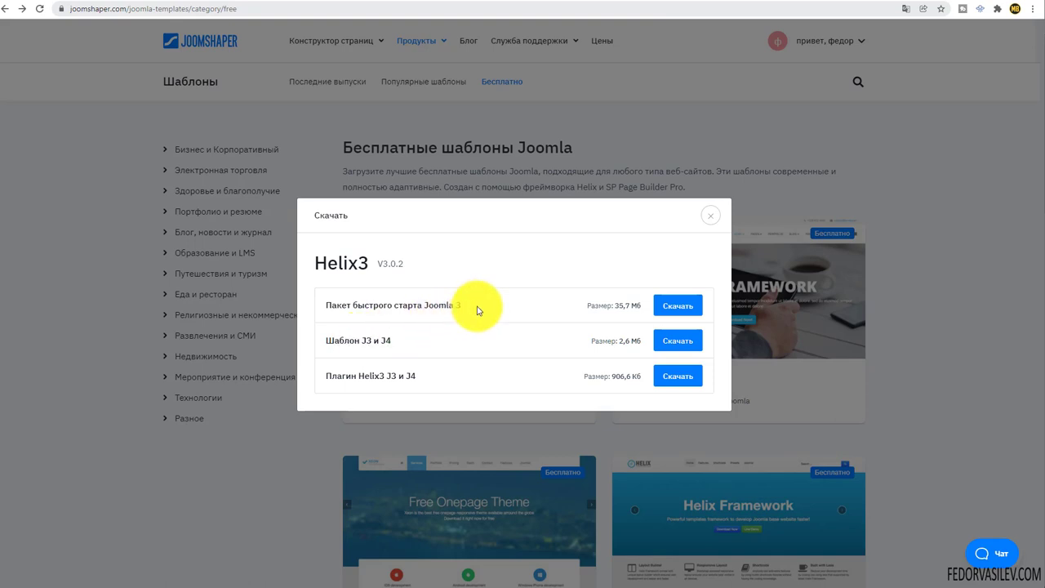
pyautogui.moveTo(478, 305); pyautogui.dragTo(365, 306)
pyautogui.moveTo(462, 305); pyautogui.dragTo(424, 306)
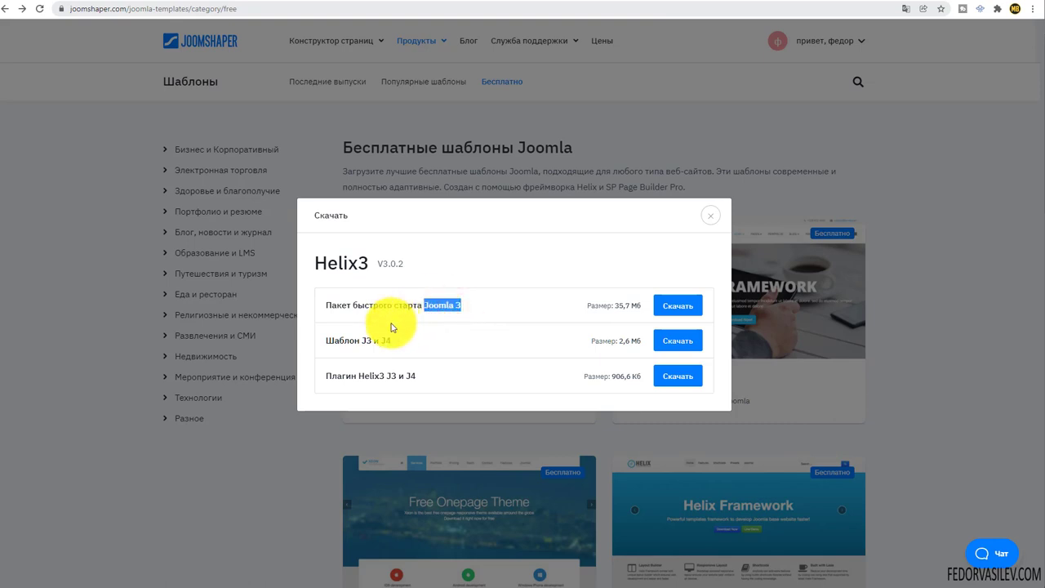
pyautogui.click(394, 302)
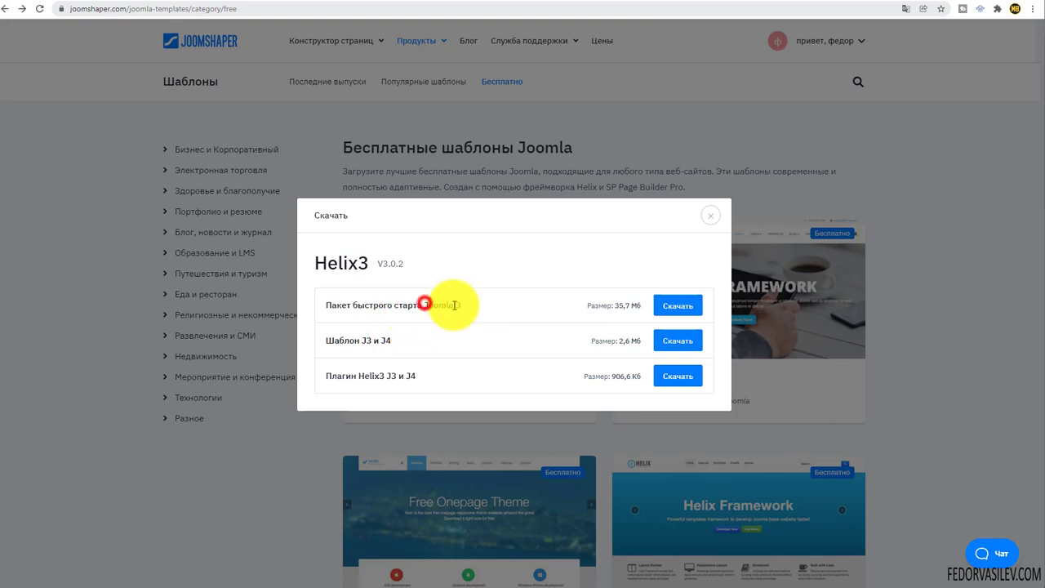
pyautogui.moveTo(468, 305); pyautogui.dragTo(363, 309)
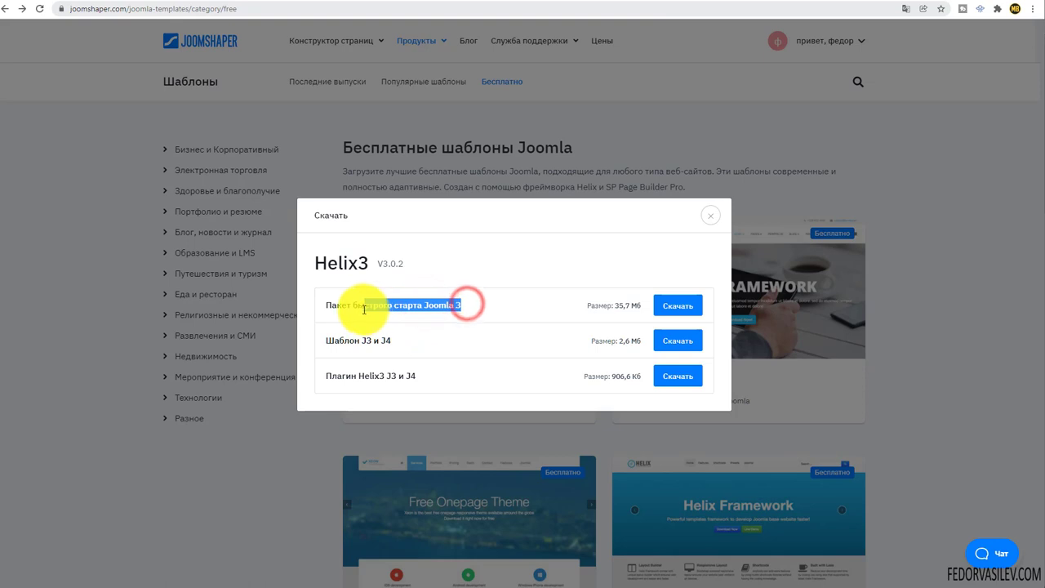
pyautogui.click(423, 313)
pyautogui.click(466, 304)
pyautogui.moveTo(454, 308); pyautogui.dragTo(434, 303)
pyautogui.click(440, 303)
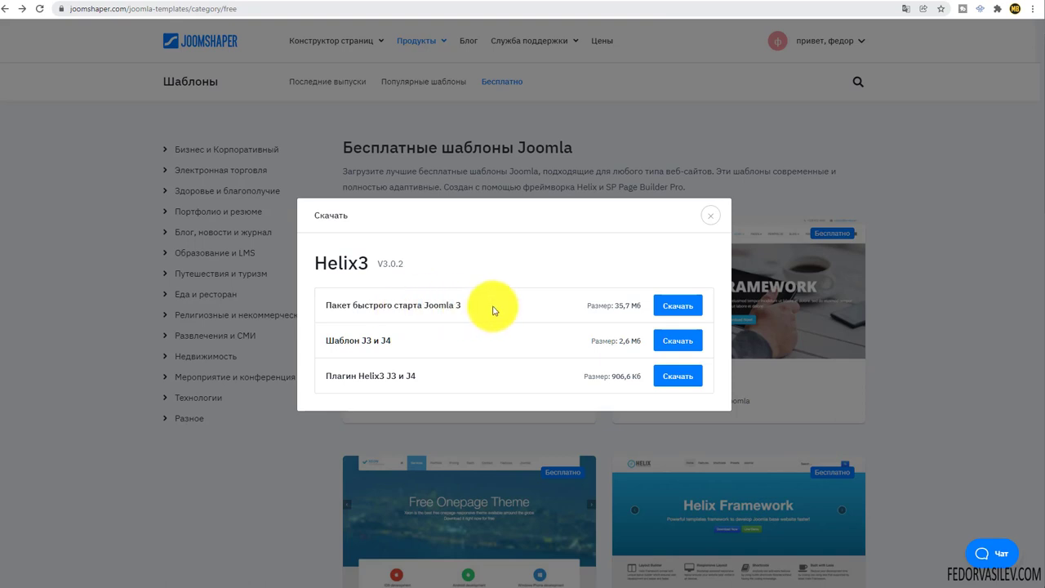
# - Compare the quickstart pack, template and Helix3 plugin entries in the download list by highlighting their names
pyautogui.moveTo(492, 305); pyautogui.dragTo(373, 306)
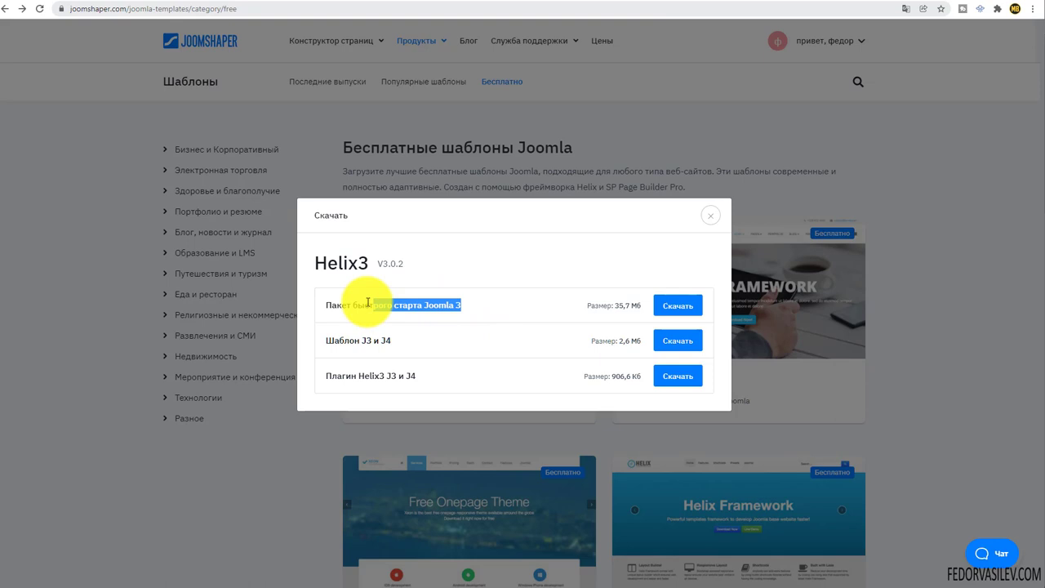
pyautogui.moveTo(400, 337); pyautogui.dragTo(328, 343)
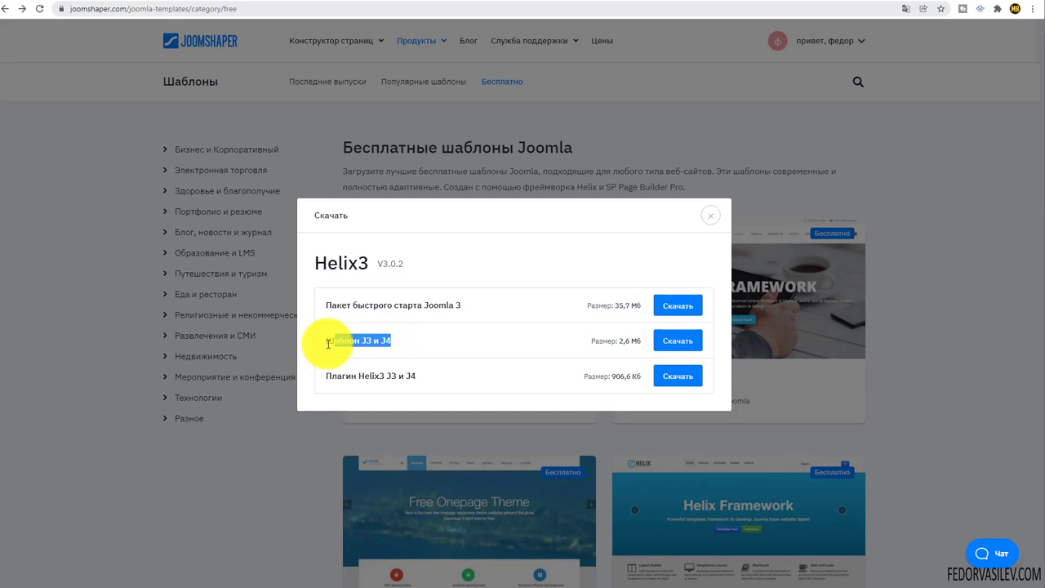
pyautogui.click(331, 343)
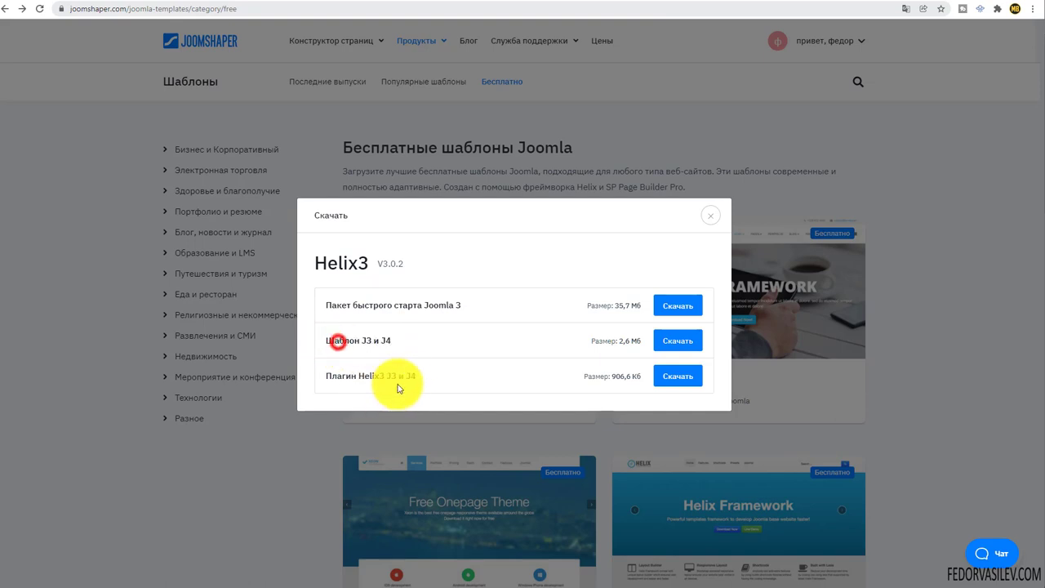
pyautogui.moveTo(422, 377); pyautogui.dragTo(303, 378)
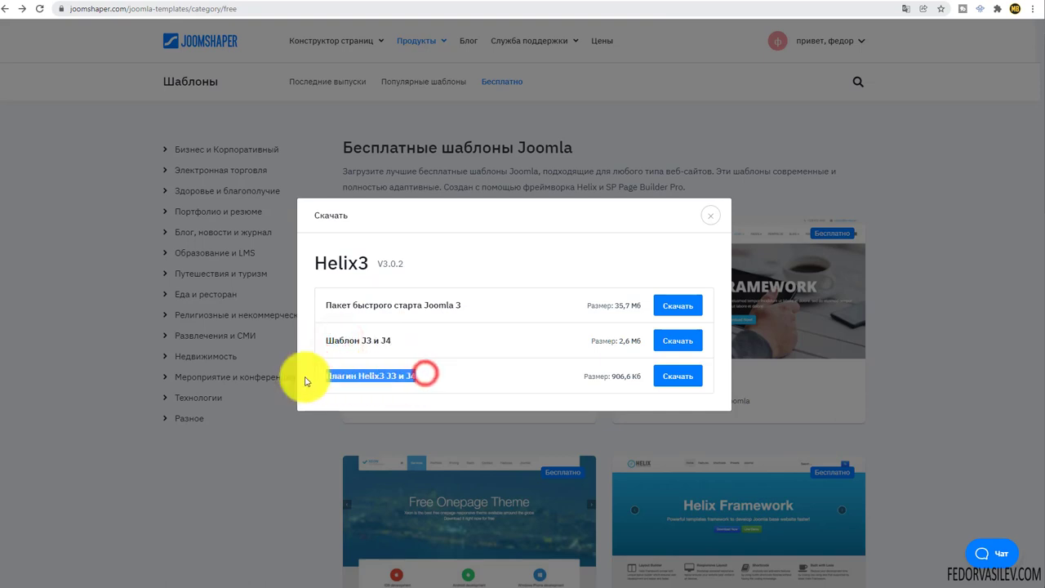
pyautogui.click(356, 375)
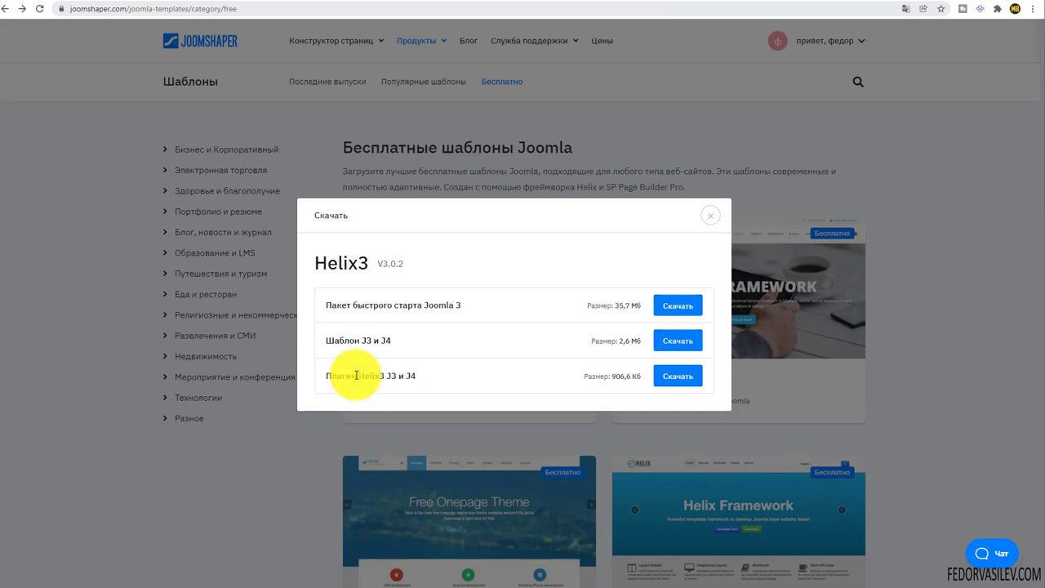
pyautogui.moveTo(418, 375); pyautogui.dragTo(337, 385)
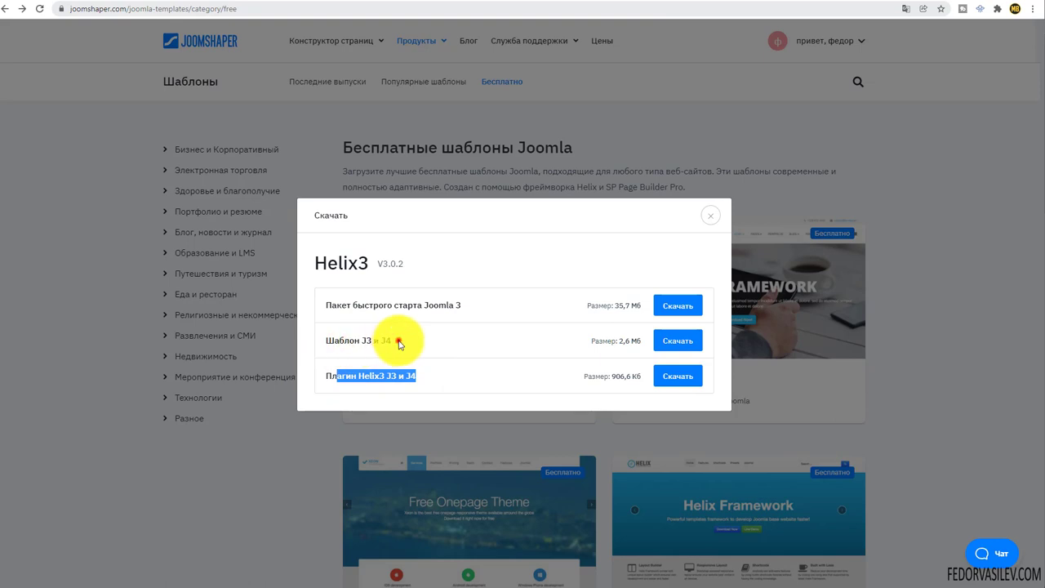
# - Highlight the J3 and J4 template and plugin entries again as the pair of packages needed for Joomla 4
pyautogui.tripleClick(399, 340)
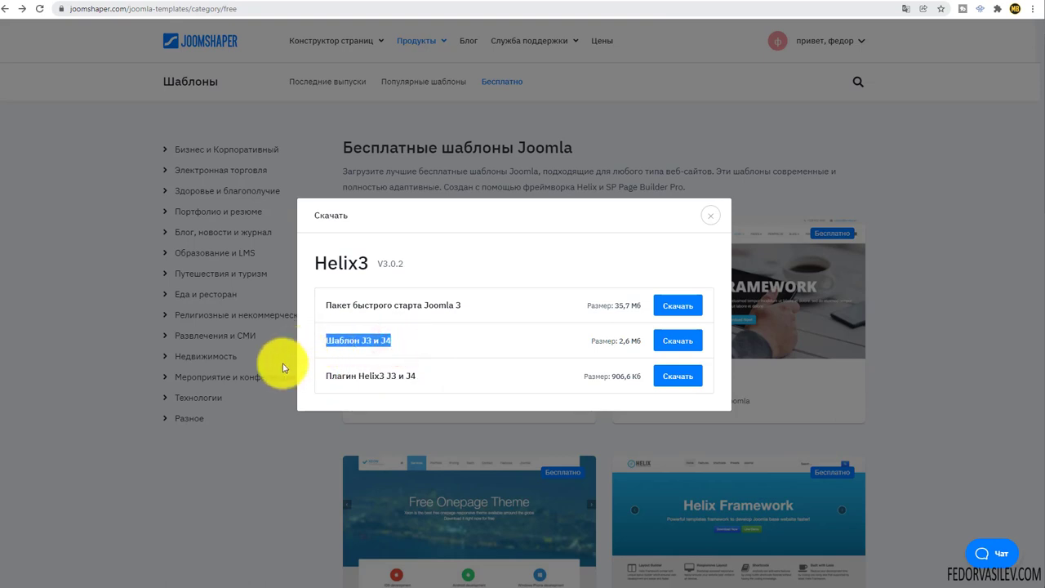
pyautogui.moveTo(415, 376); pyautogui.dragTo(328, 343)
pyautogui.click(331, 341)
pyautogui.moveTo(422, 375); pyautogui.dragTo(327, 378)
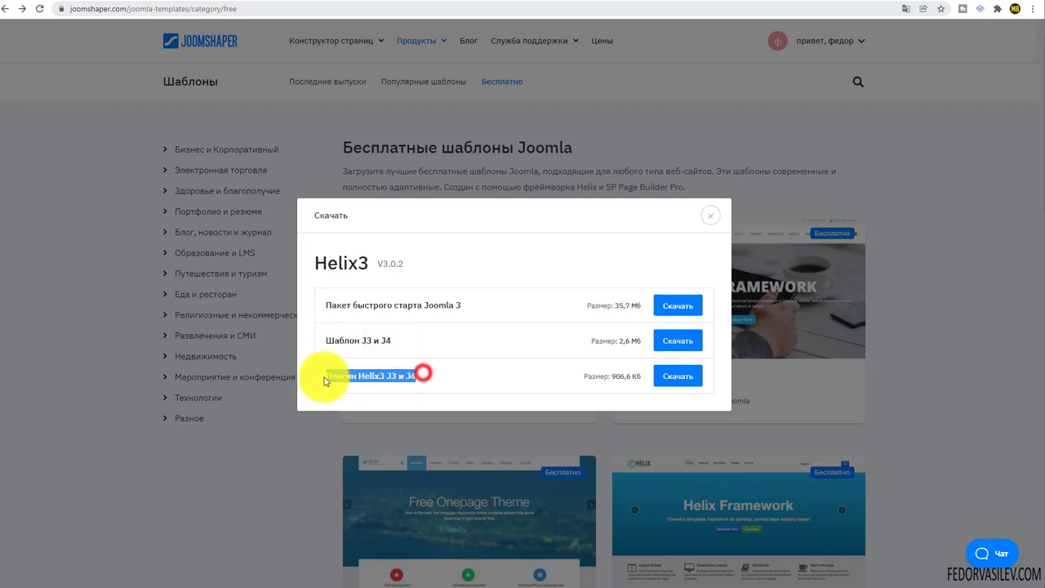
pyautogui.moveTo(406, 340); pyautogui.dragTo(311, 345)
pyautogui.click(537, 342)
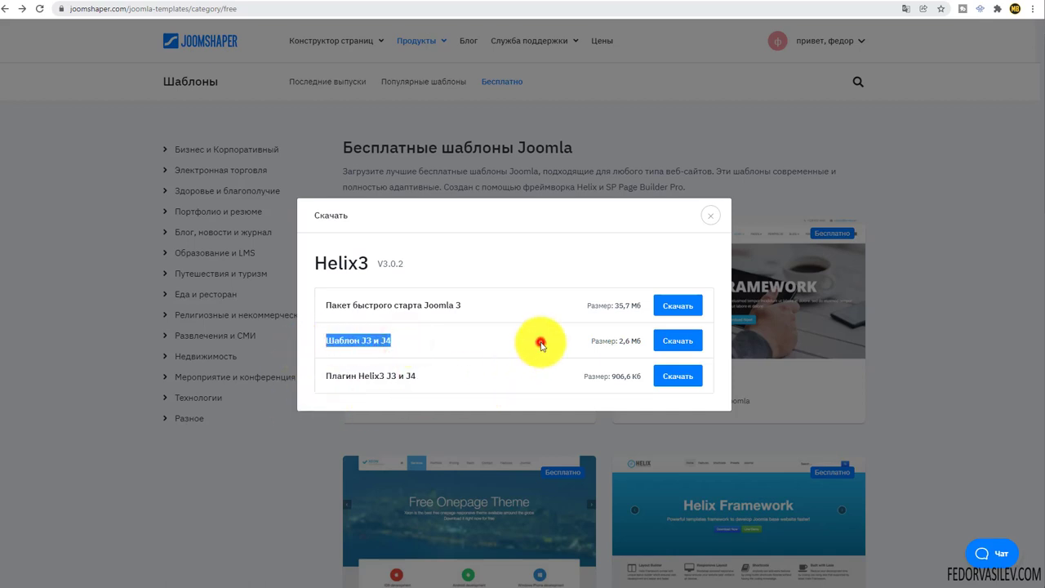
# - Check the file sizes of the template and plugin packages by highlighting them
pyautogui.moveTo(594, 340); pyautogui.dragTo(651, 346)
pyautogui.click(564, 344)
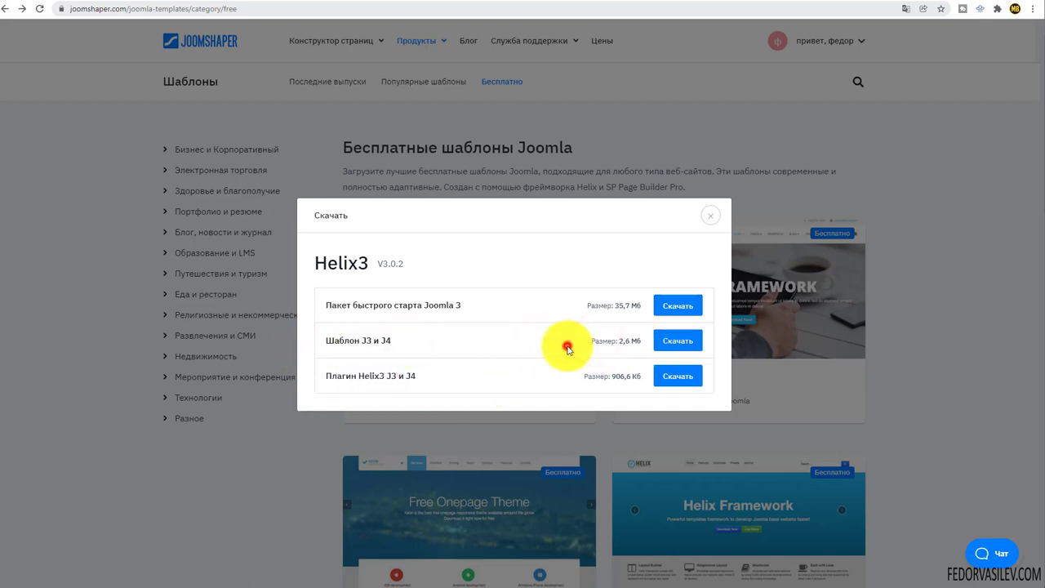
pyautogui.moveTo(585, 379); pyautogui.dragTo(645, 378)
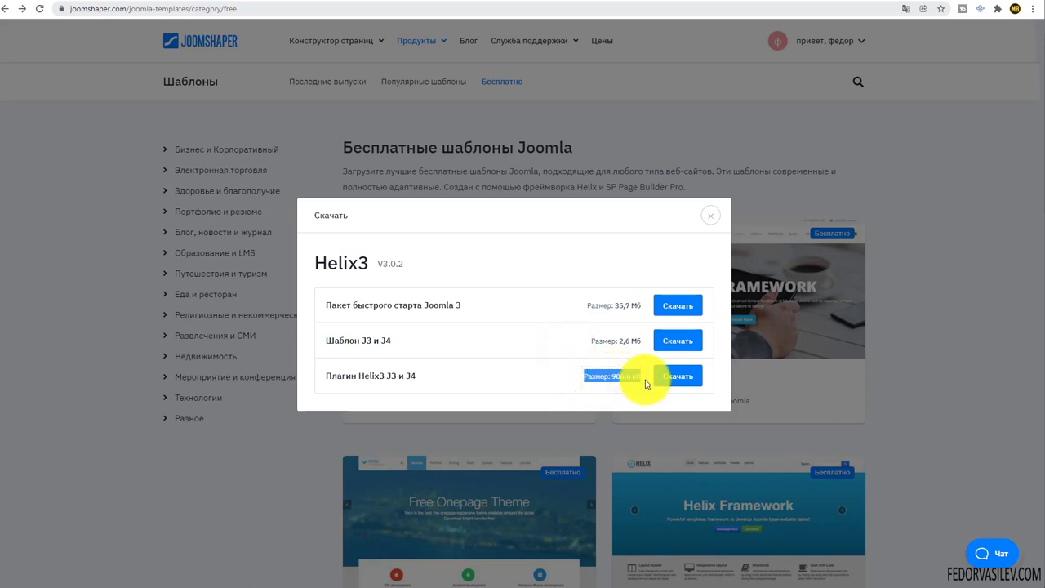
pyautogui.click(541, 376)
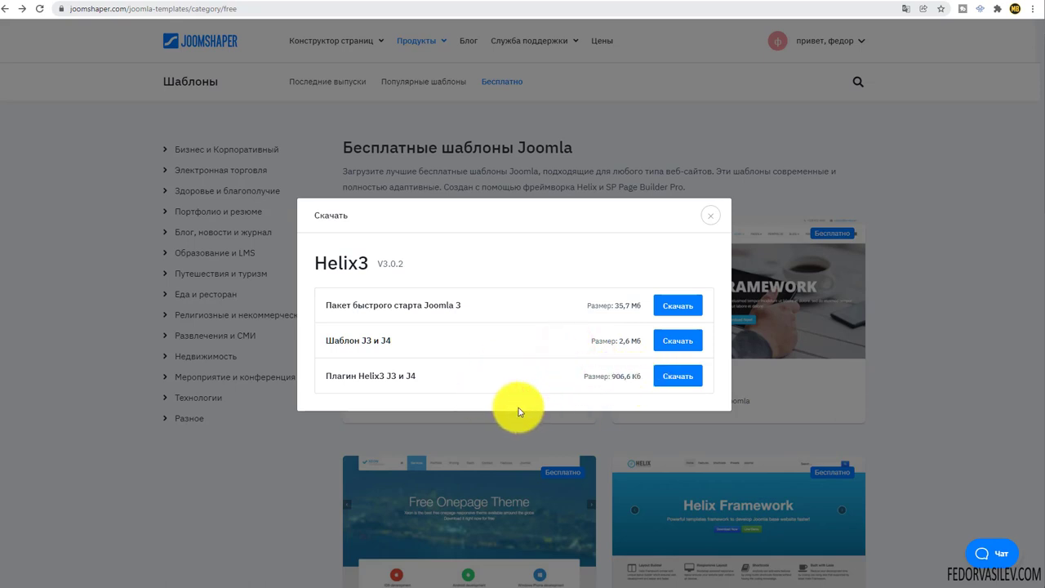
# - Download the J3 and J4 template package as helix3_template_3.0.2.zip into the Helix3 lesson folder
pyautogui.click(675, 347)
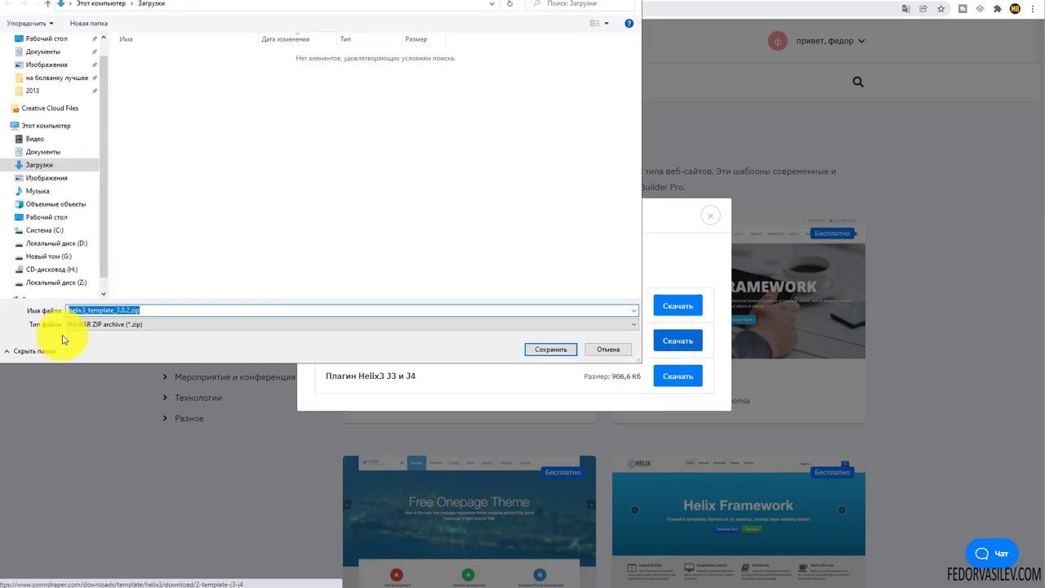
pyautogui.click(94, 309)
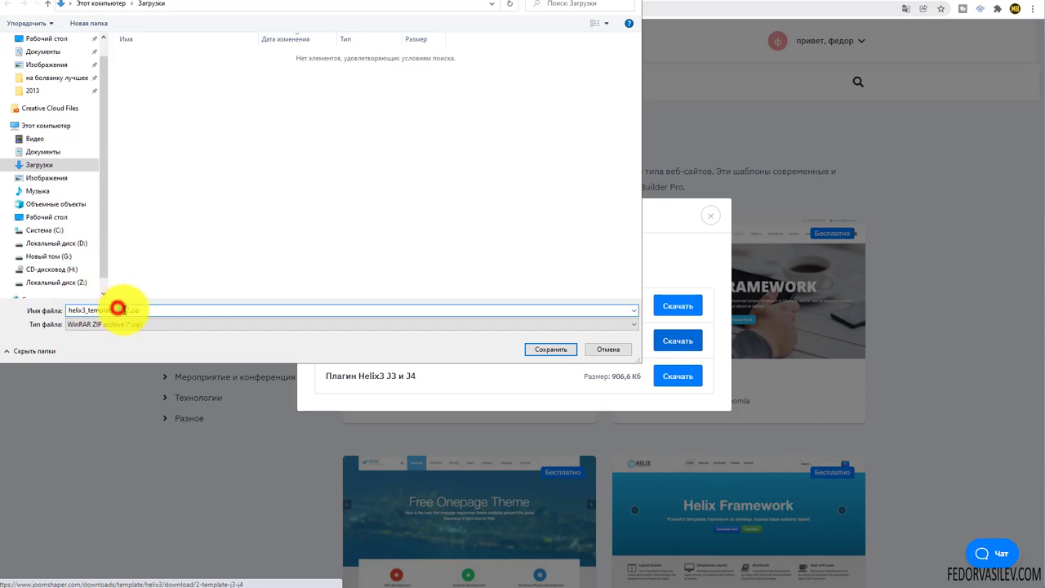
pyautogui.press('BackSpace')
pyautogui.click(551, 349)
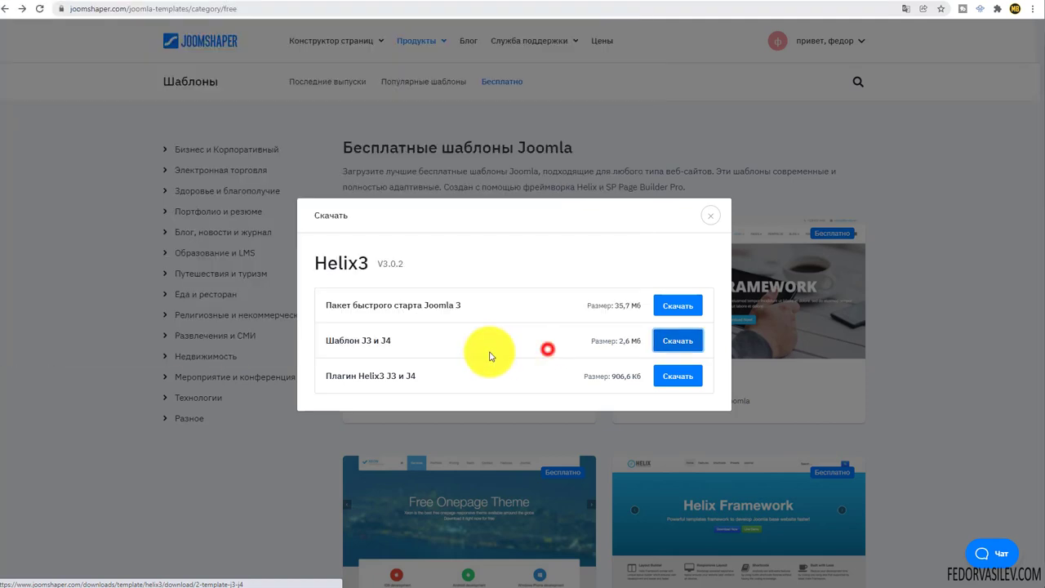
# - Download the Helix3 plugin for J3 and J4 as plg_system_helix_3.0.2.zip into the same folder and close the download list
pyautogui.click(682, 370)
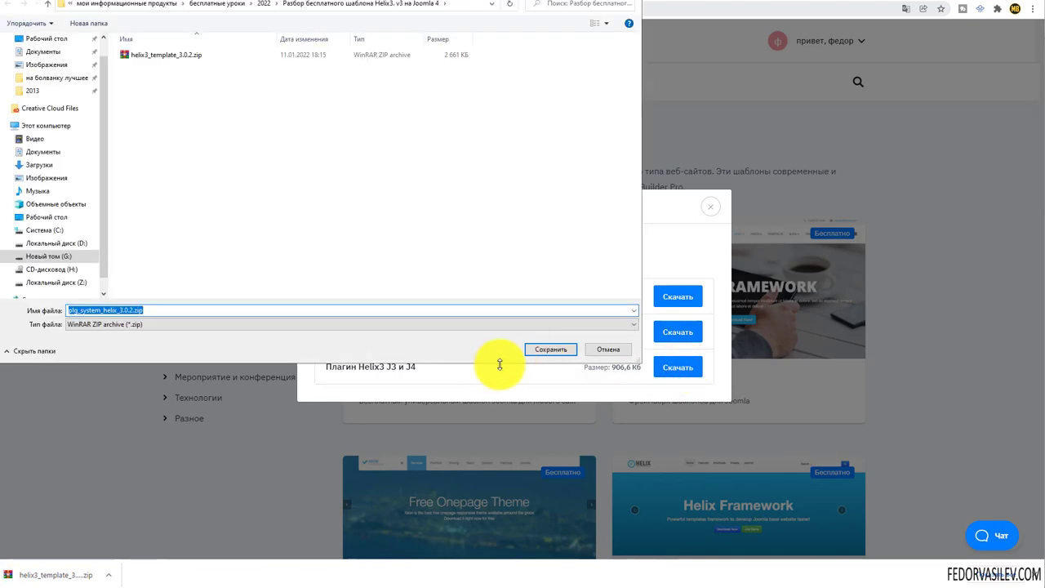
pyautogui.click(547, 349)
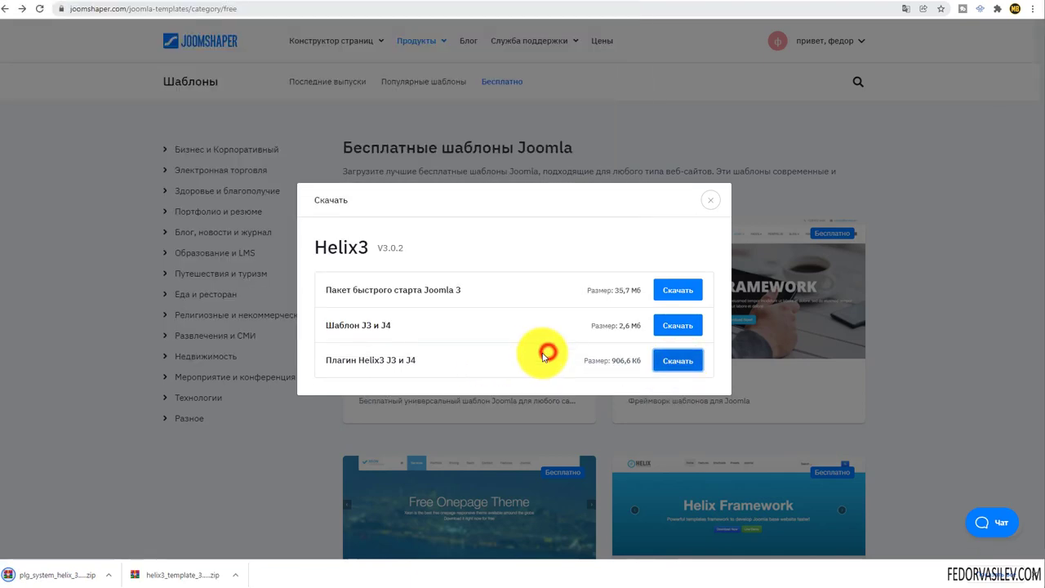
pyautogui.click(708, 204)
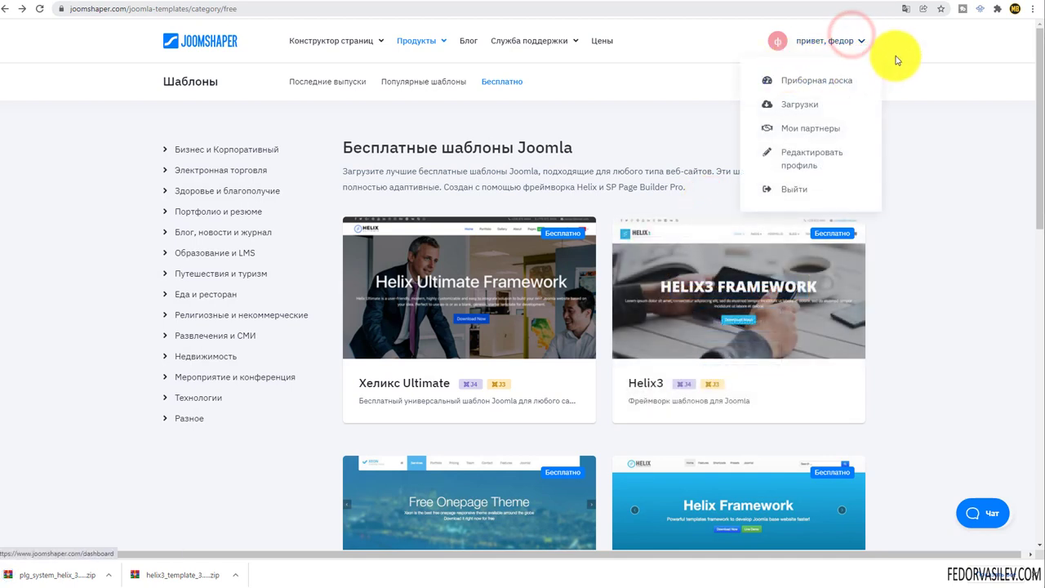
# - Switch to the Joomla test site's home page and look through its Cassiopeia template layout
pyautogui.moveTo(724, 327)
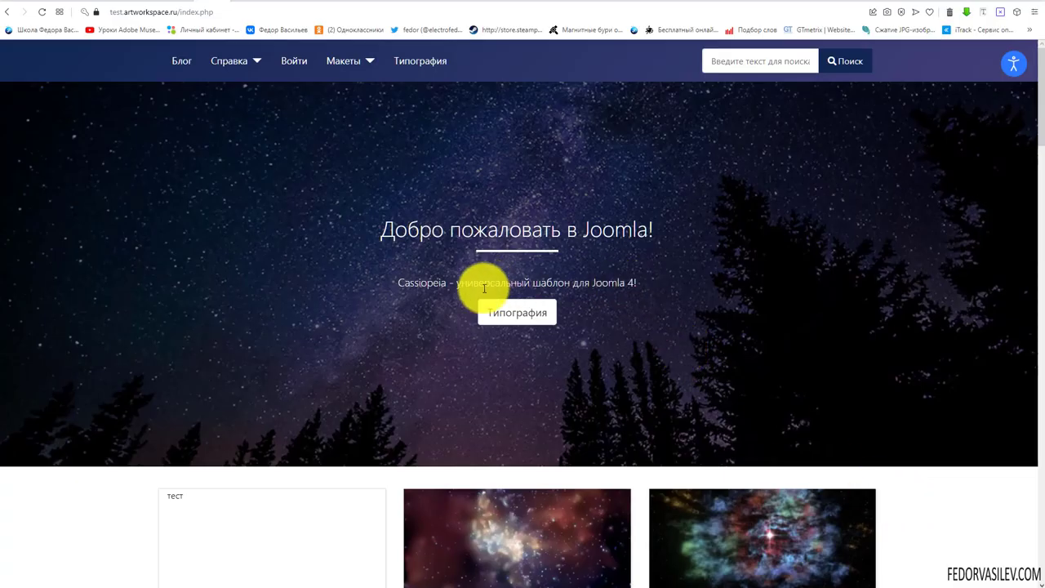
pyautogui.scroll(-6, 549, 219)
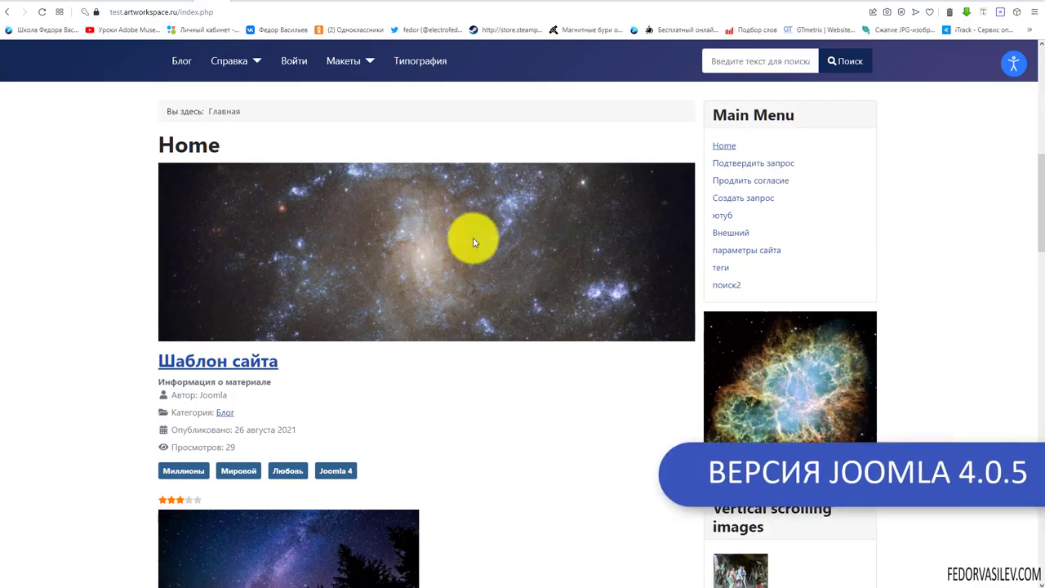
pyautogui.scroll(-4, 472, 238)
pyautogui.scroll(10, 457, 218)
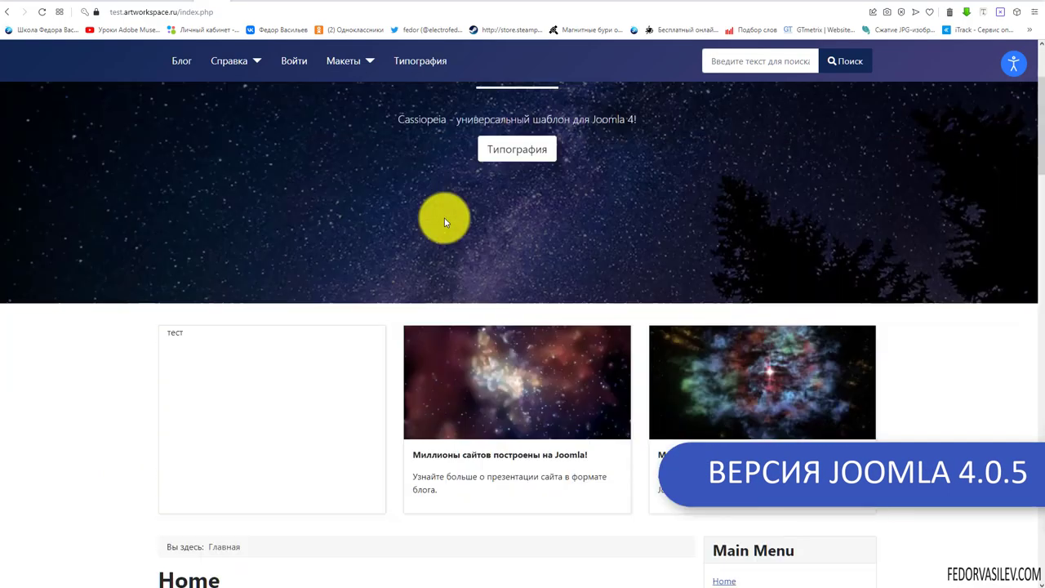
pyautogui.scroll(1, 435, 204)
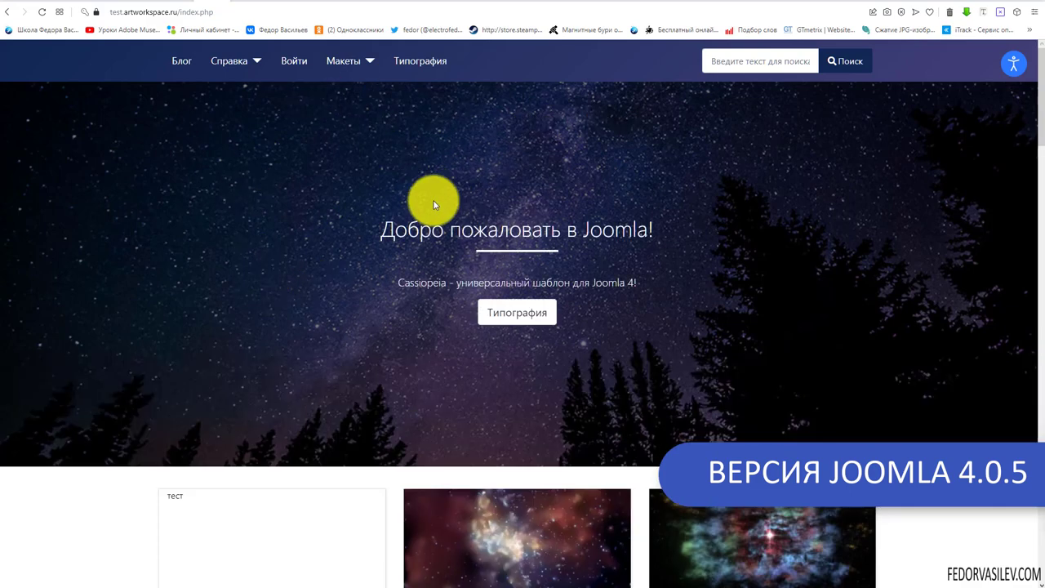
# - Switch to the Joomla administrator and bring up the folder holding the two downloaded Helix3 archives
pyautogui.click(176, 3)
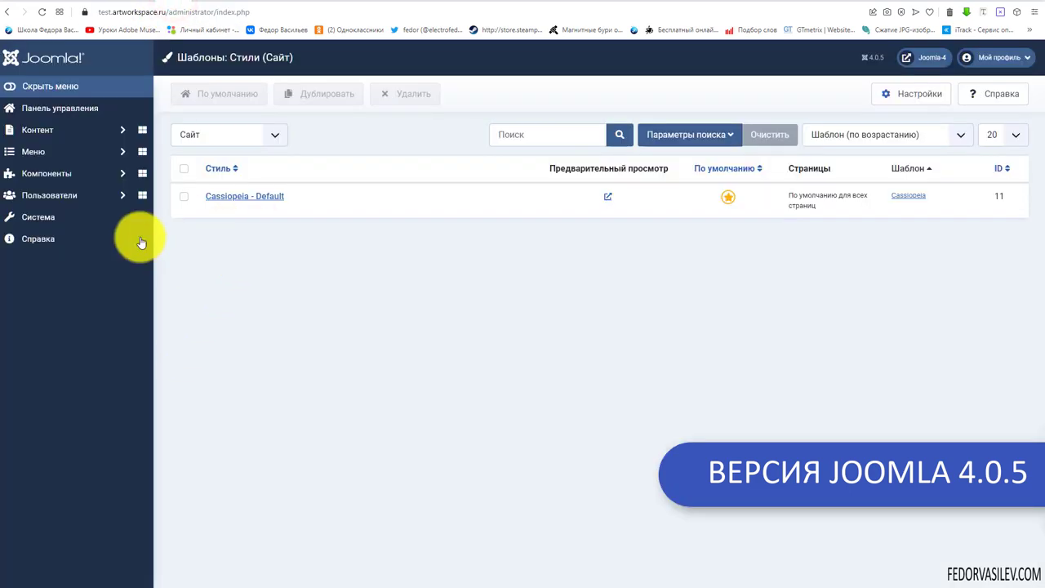
pyautogui.click(109, 574)
pyautogui.click(388, 191)
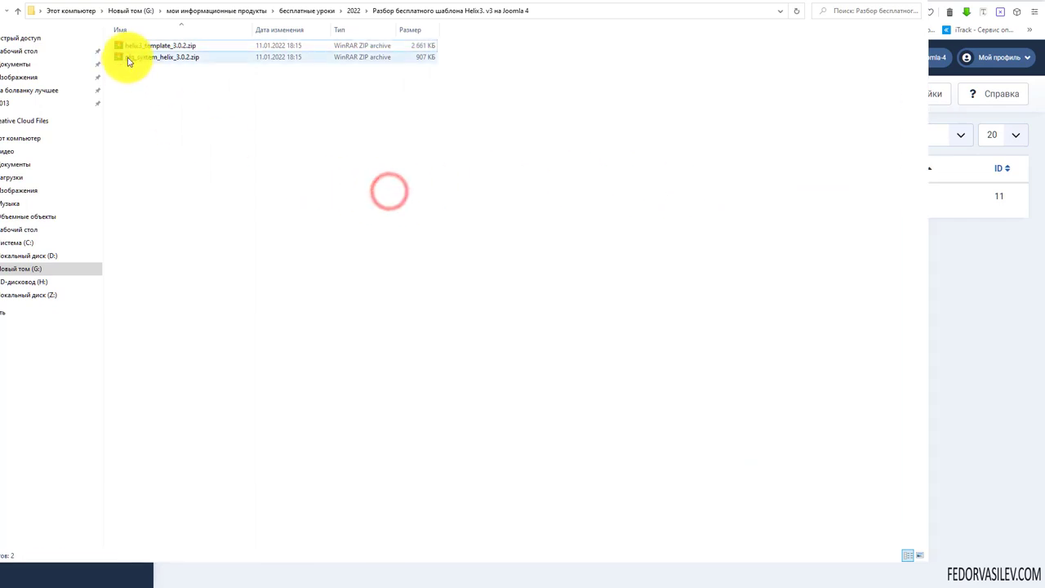
pyautogui.click(128, 58)
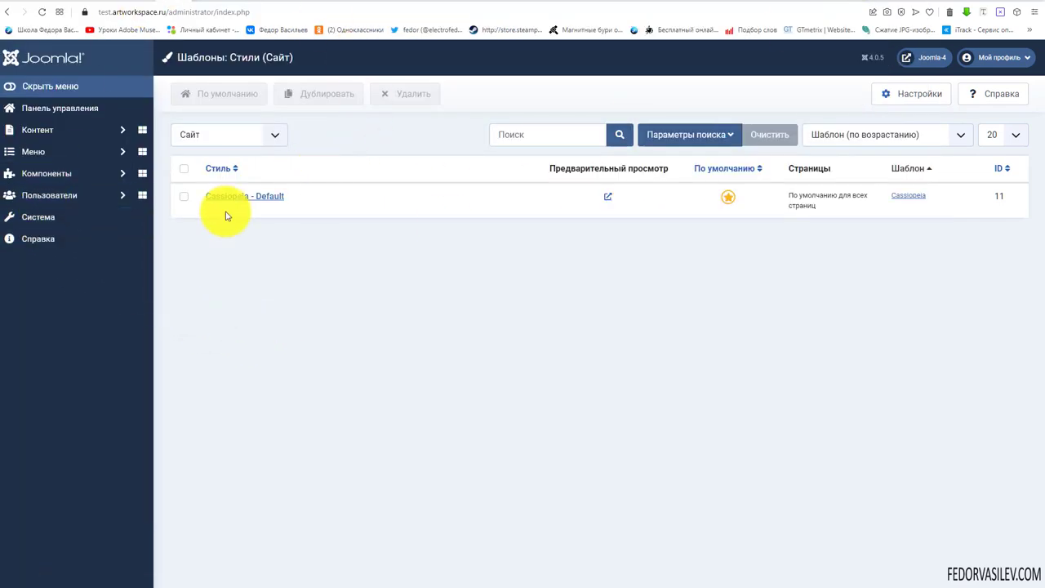
# - Open the extension installer from the system page, install helix3_template_3.0.2.zip and check the installation message
pyautogui.click(41, 226)
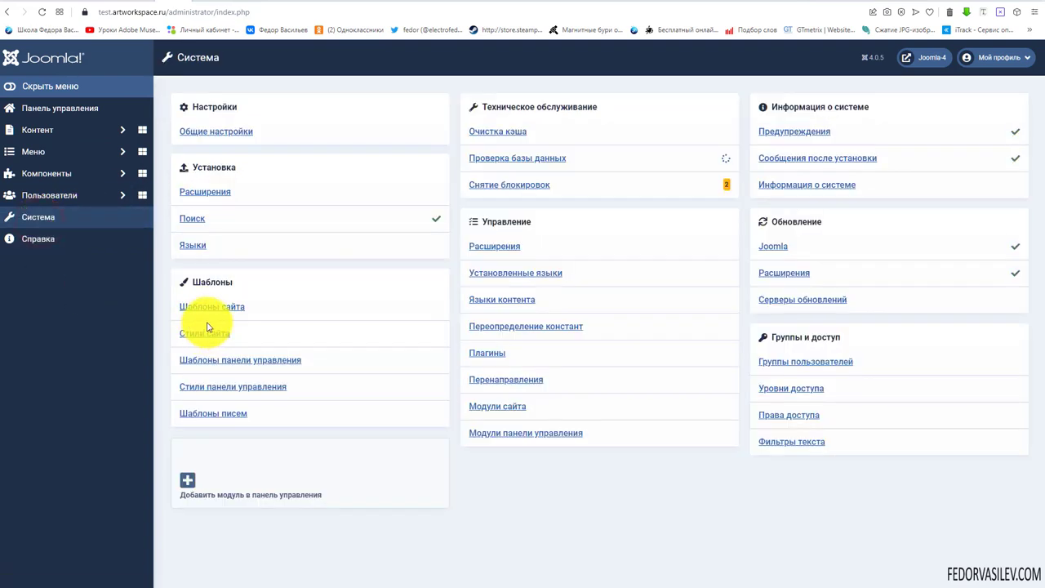
pyautogui.click(215, 194)
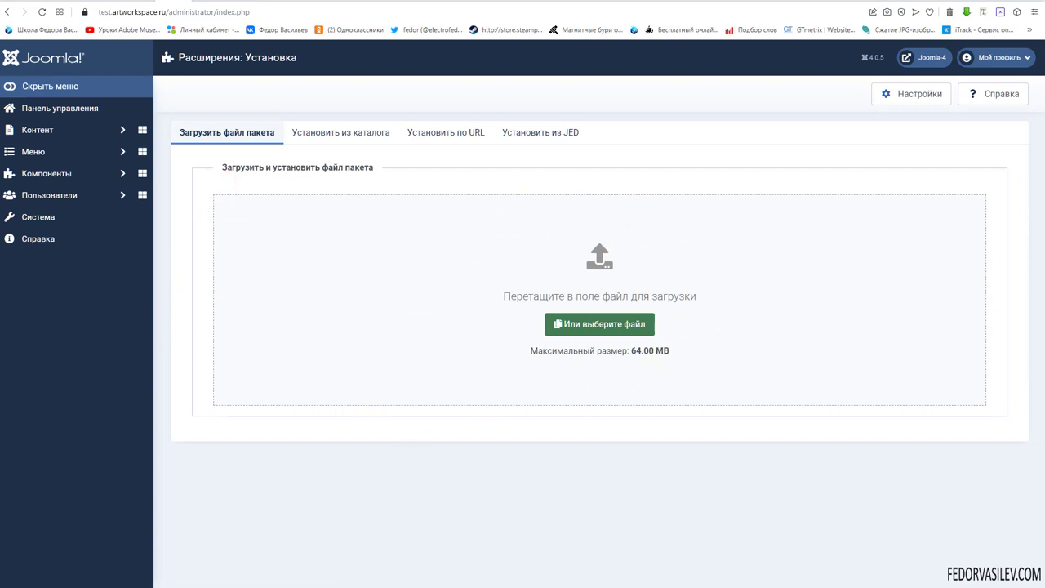
pyautogui.hotkey('alt', 'Tab')
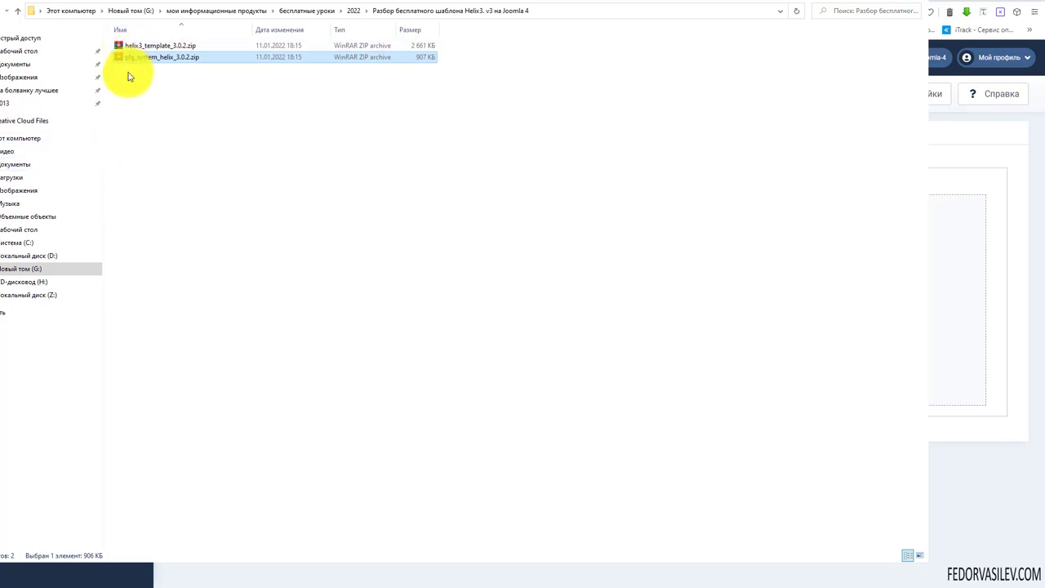
pyautogui.moveTo(136, 45); pyautogui.dragTo(940, 292)
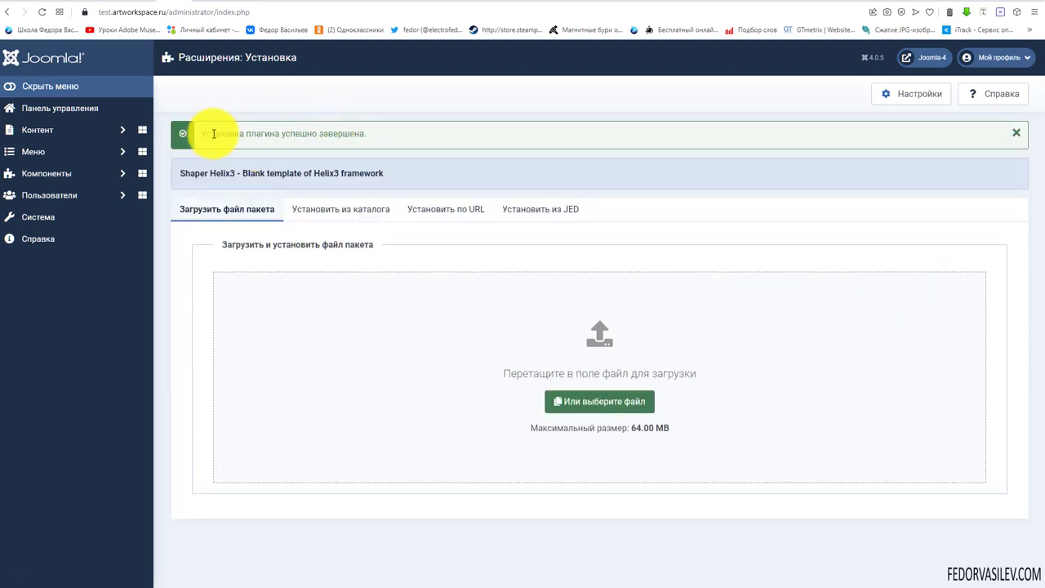
pyautogui.moveTo(369, 133); pyautogui.dragTo(246, 133)
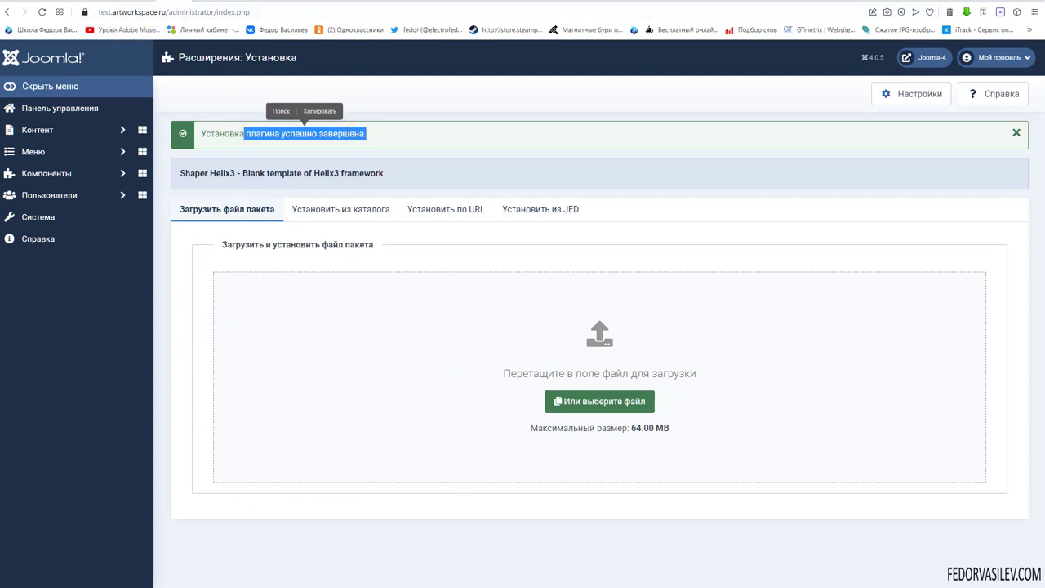
# - Install the Helix3 plugin from plg_system_helix_3.0.2.zip and check the installation message
pyautogui.hotkey('alt', 'Tab')
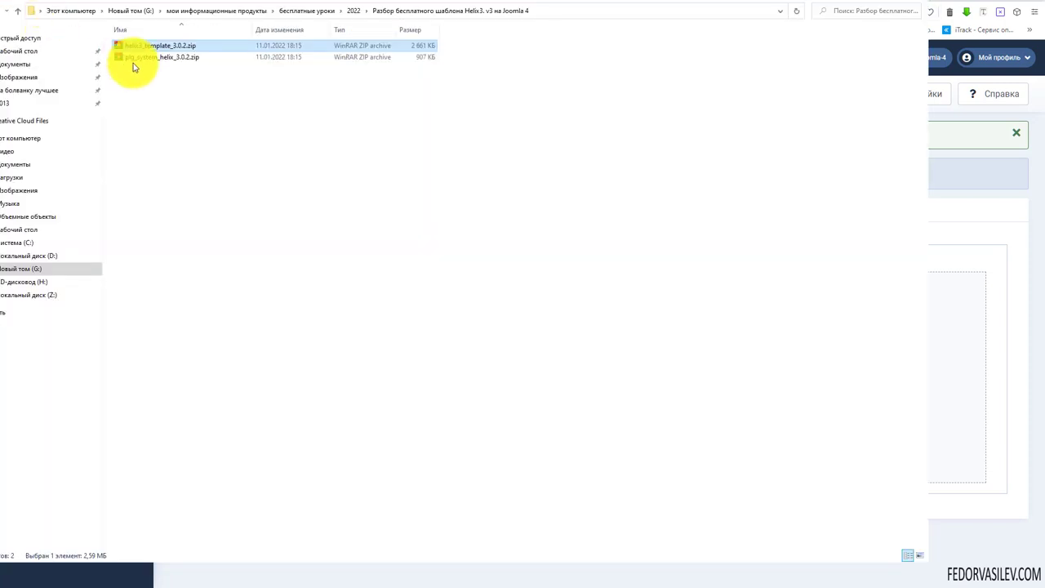
pyautogui.moveTo(136, 56); pyautogui.dragTo(945, 409)
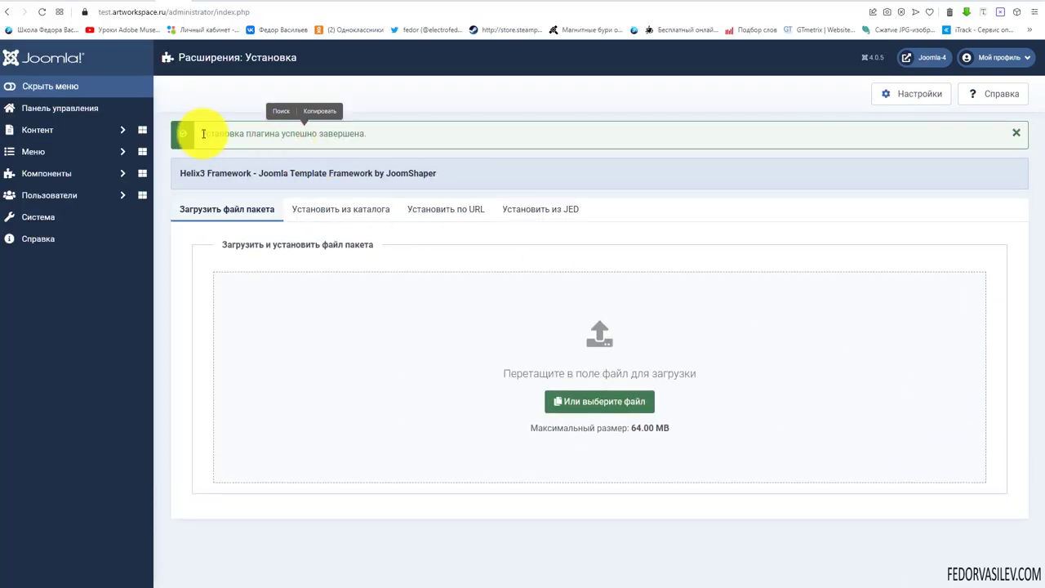
pyautogui.moveTo(203, 133); pyautogui.dragTo(364, 137)
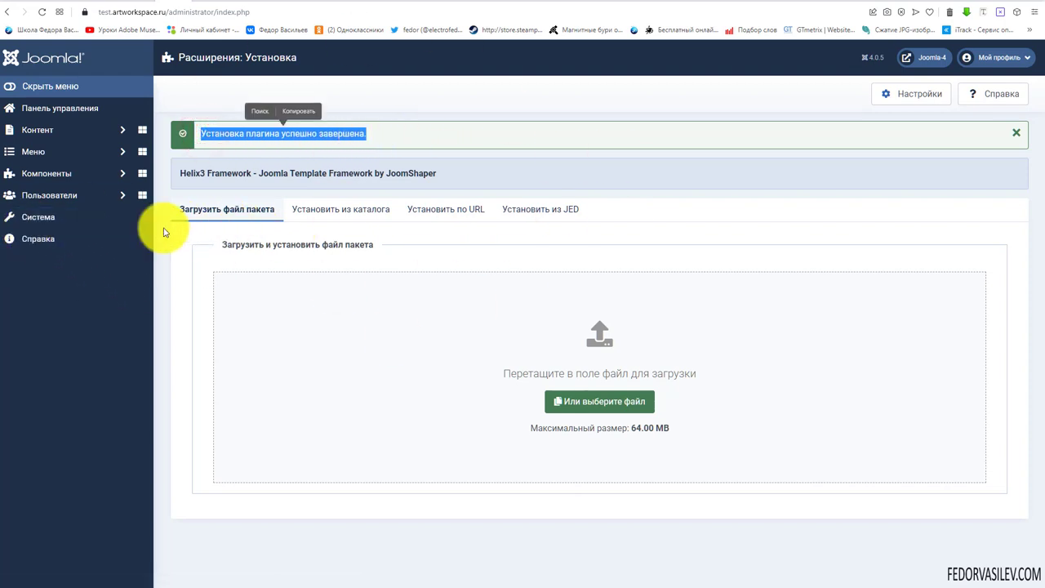
# - Open the plugin list from the control panel and sort it by ID in descending order
pyautogui.click(47, 221)
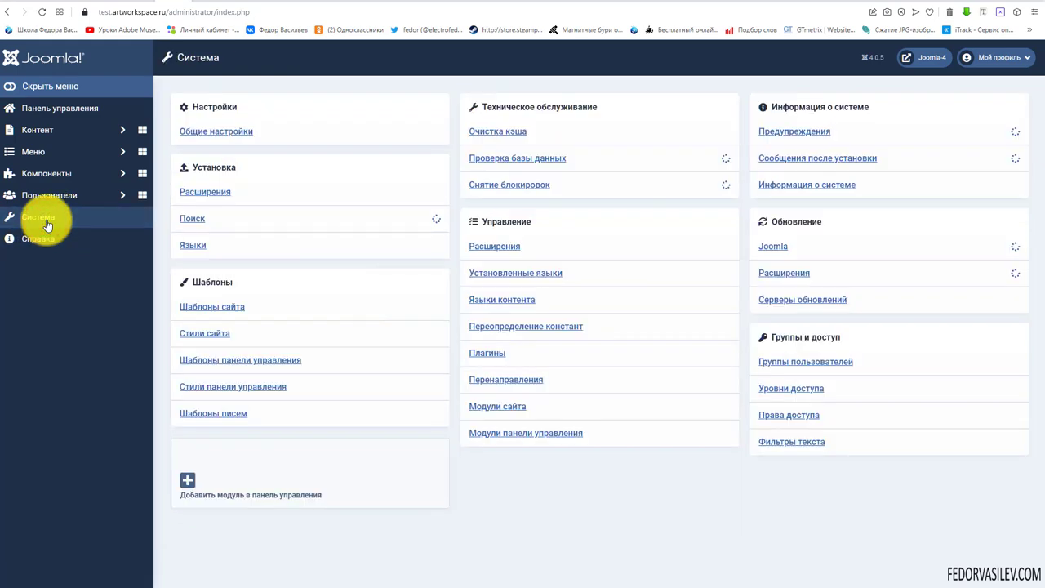
pyautogui.click(40, 116)
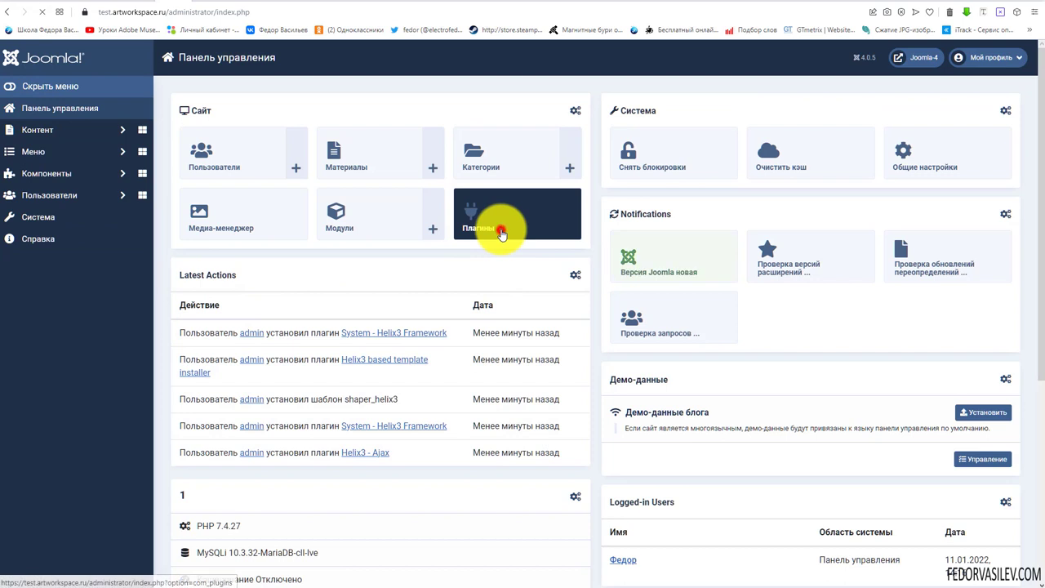
pyautogui.click(498, 226)
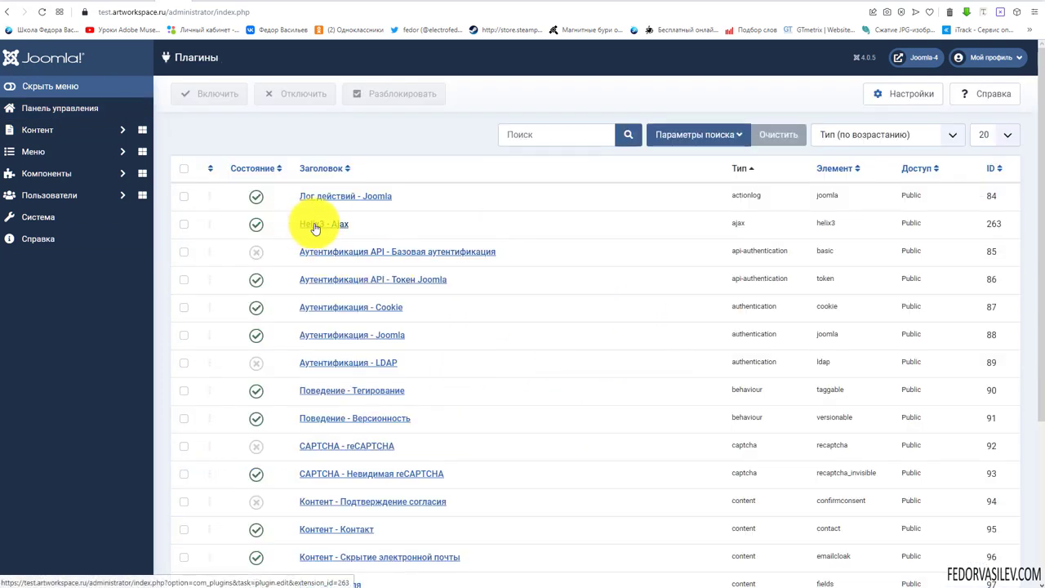
pyautogui.click(990, 171)
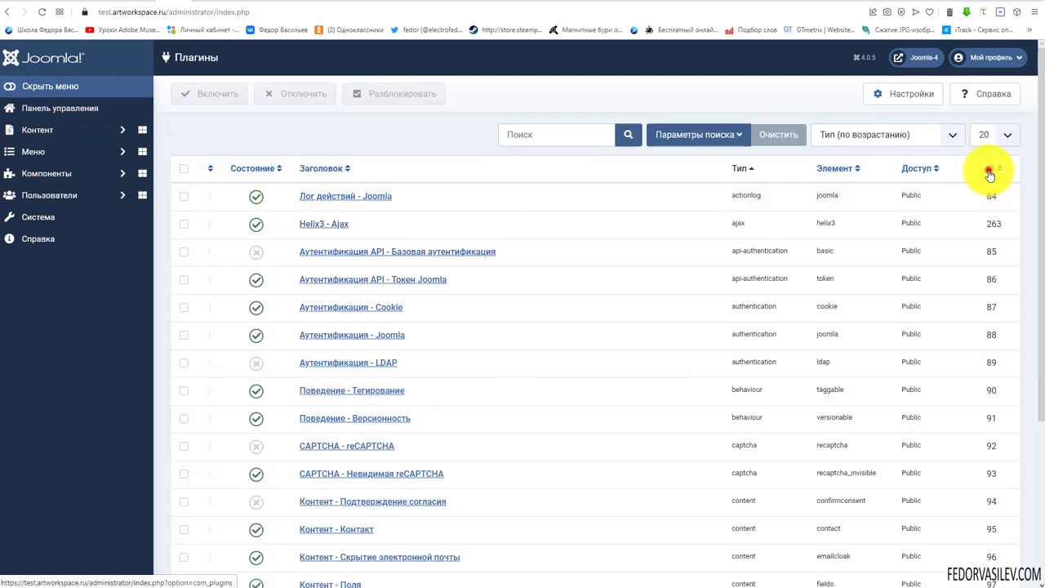
pyautogui.click(991, 170)
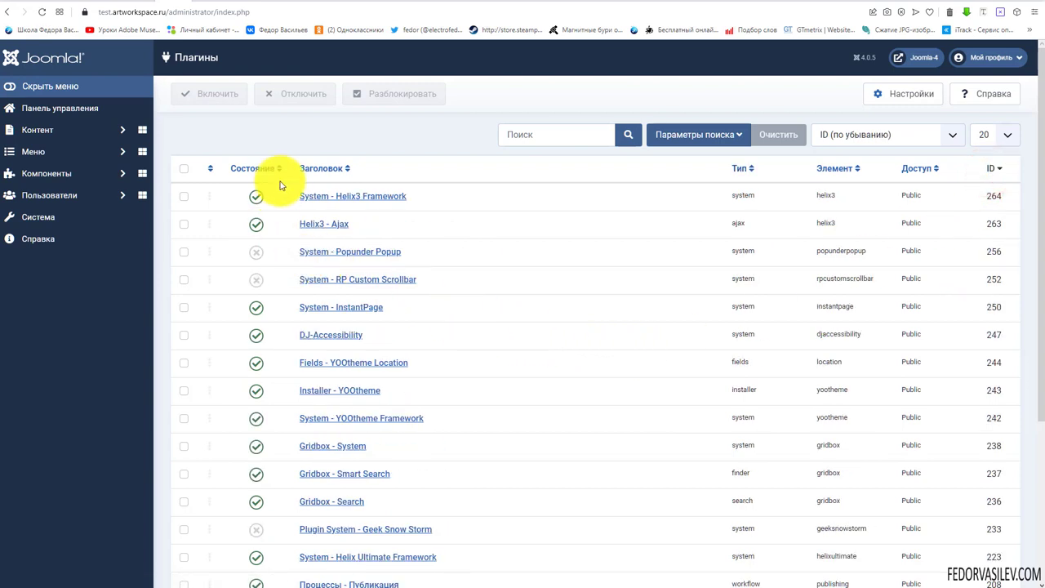
# - Inspect the Helix3 - Ajax and System - Helix3 Framework plugins, checking their status and closing each without saving
pyautogui.click(324, 226)
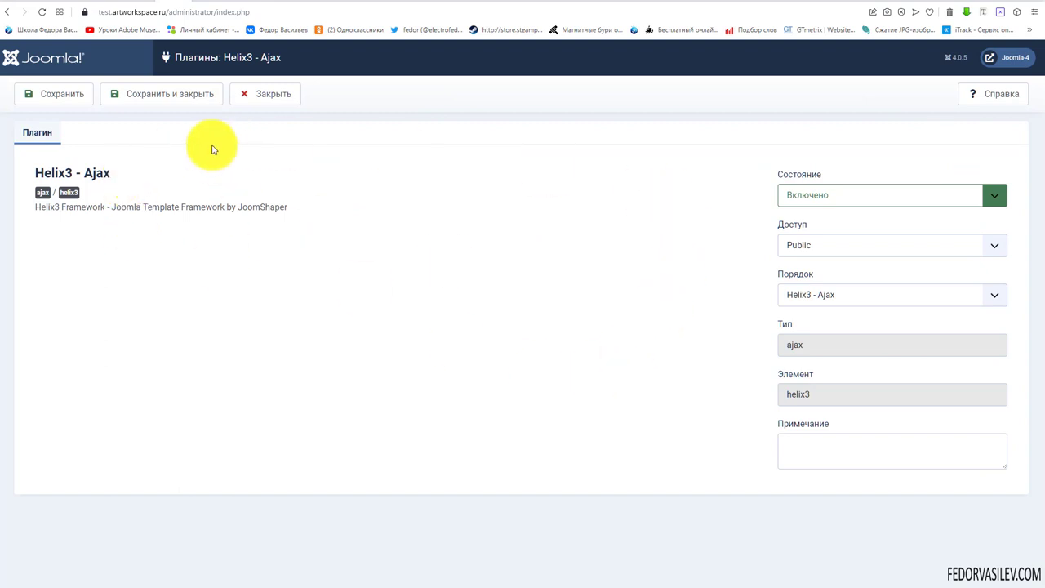
pyautogui.click(249, 93)
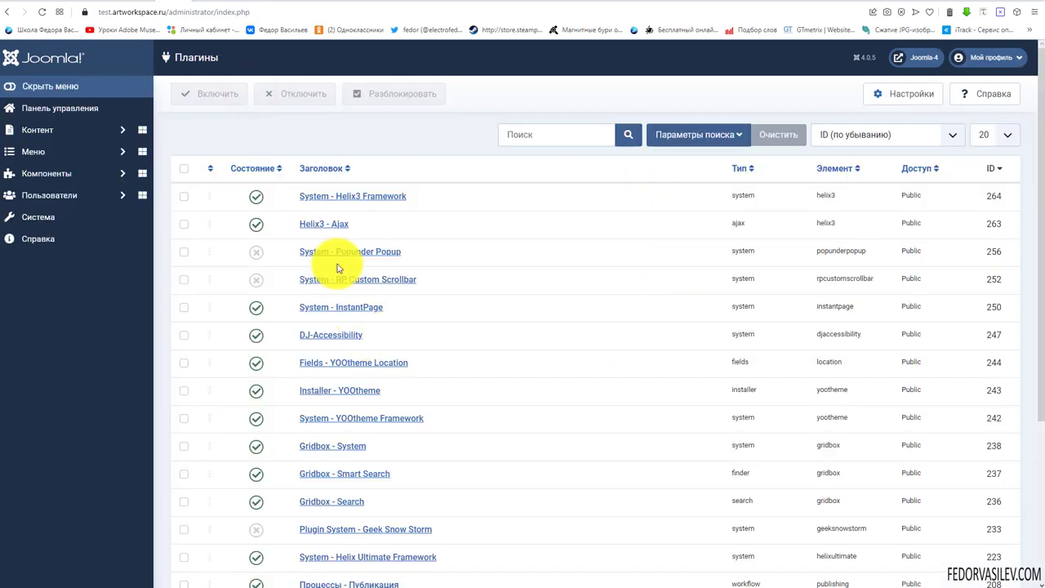
pyautogui.doubleClick(342, 224)
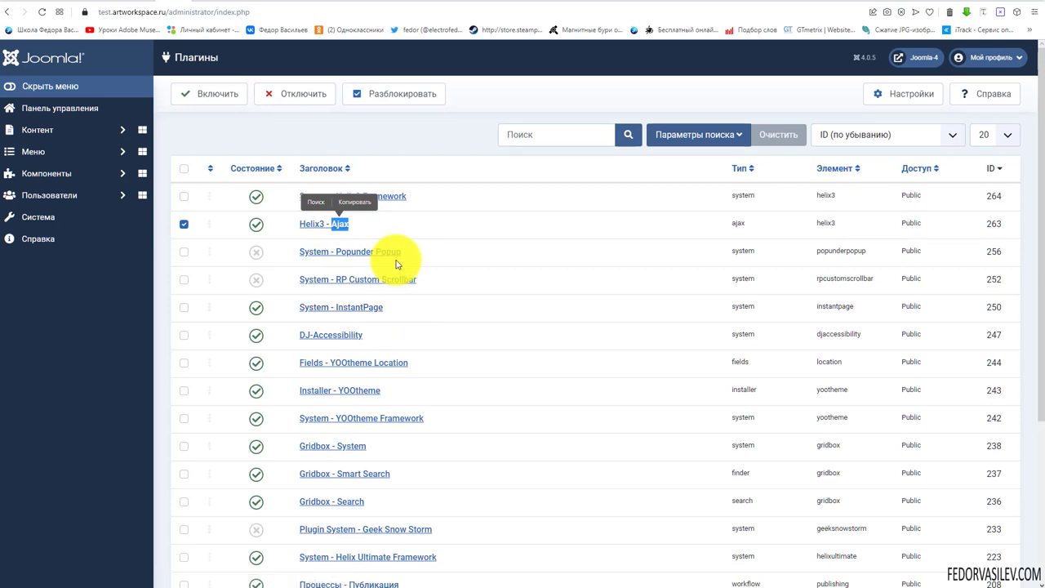
pyautogui.click(488, 227)
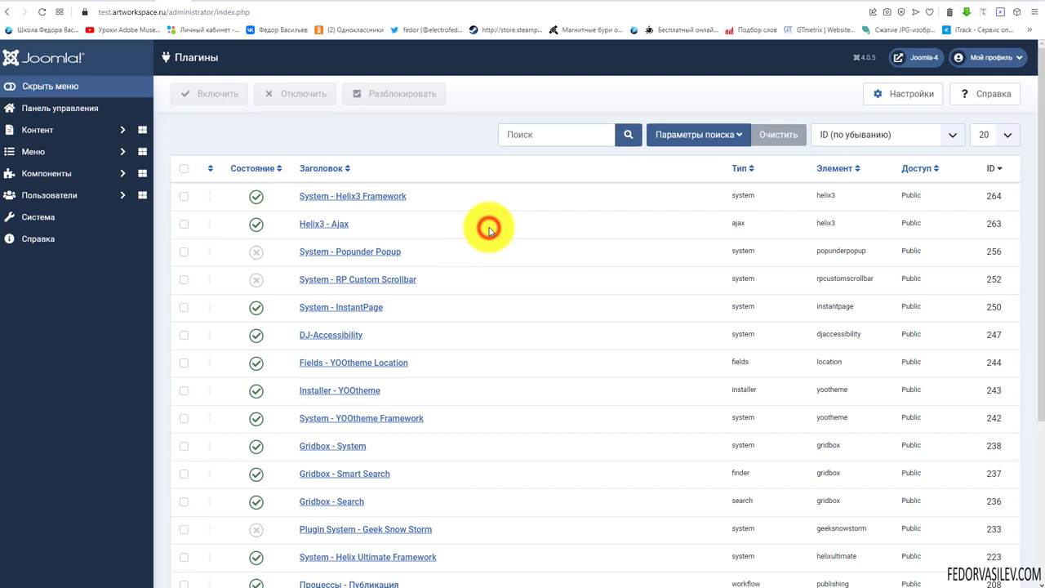
pyautogui.click(356, 225)
pyautogui.moveTo(335, 226); pyautogui.dragTo(335, 226)
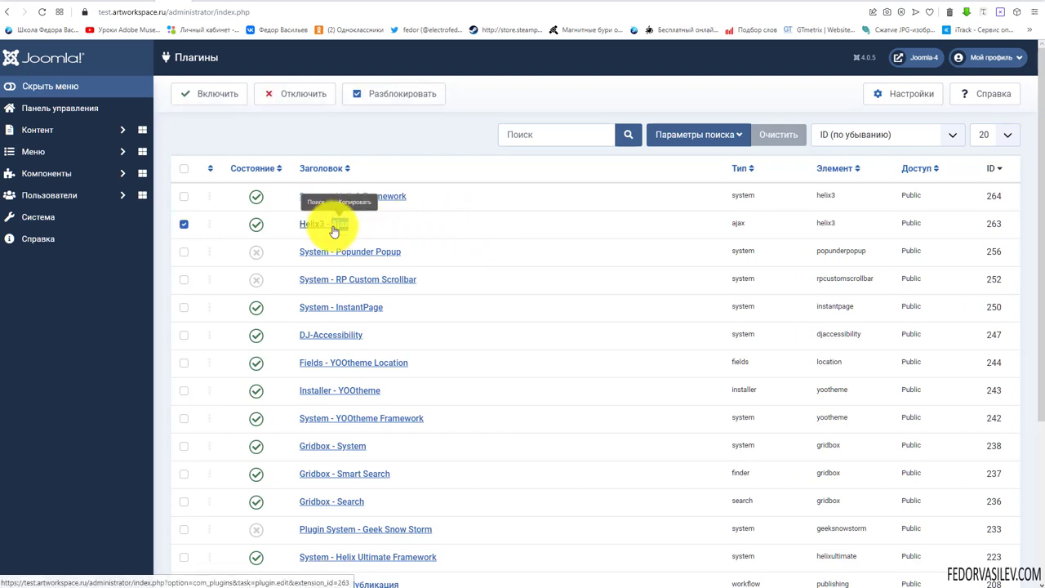
pyautogui.click(433, 213)
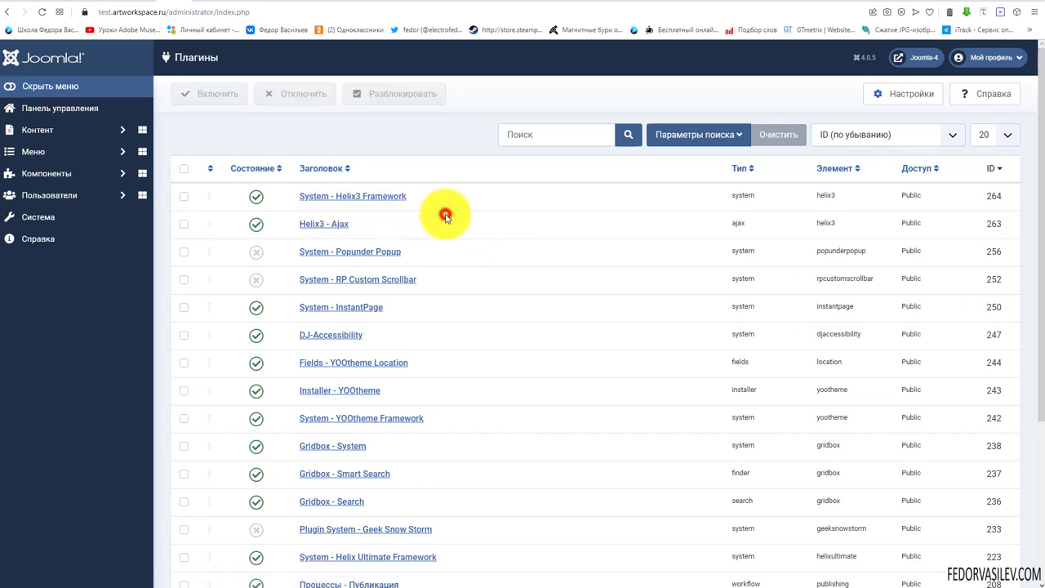
pyautogui.click(315, 196)
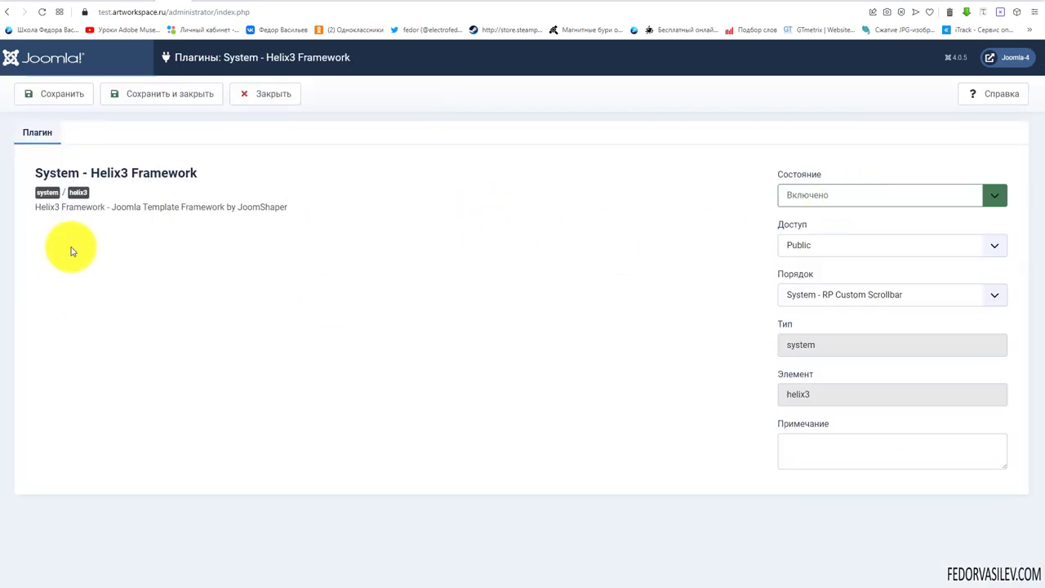
pyautogui.click(263, 93)
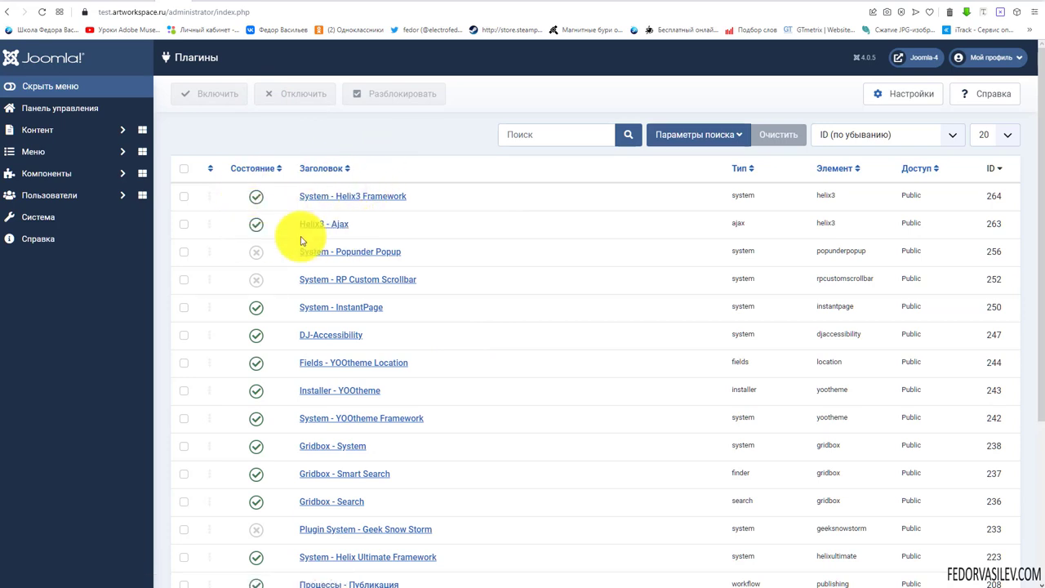
# - Open the site template styles from the system page and check which style is the default
pyautogui.click(41, 217)
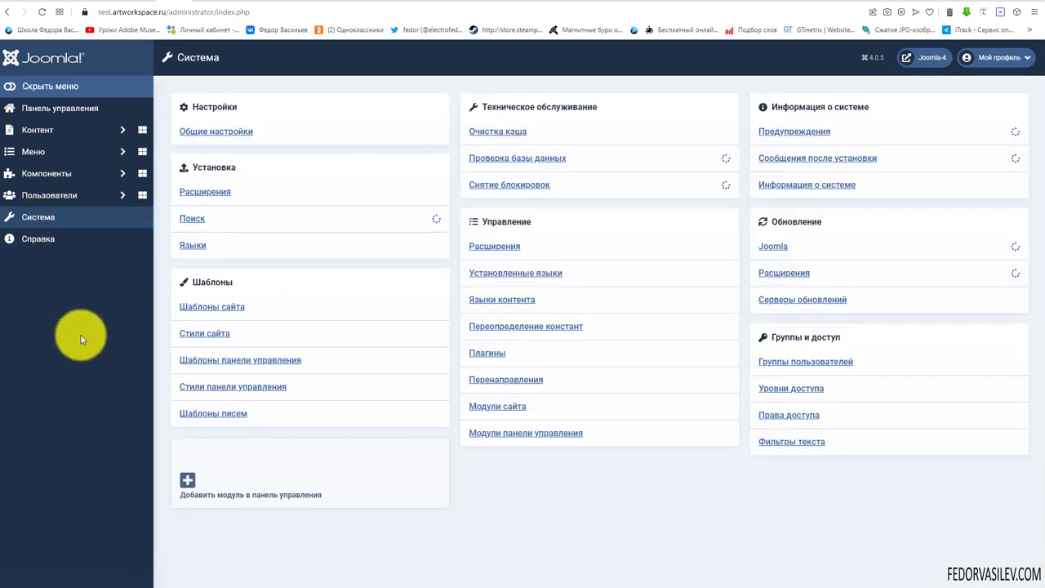
pyautogui.click(203, 334)
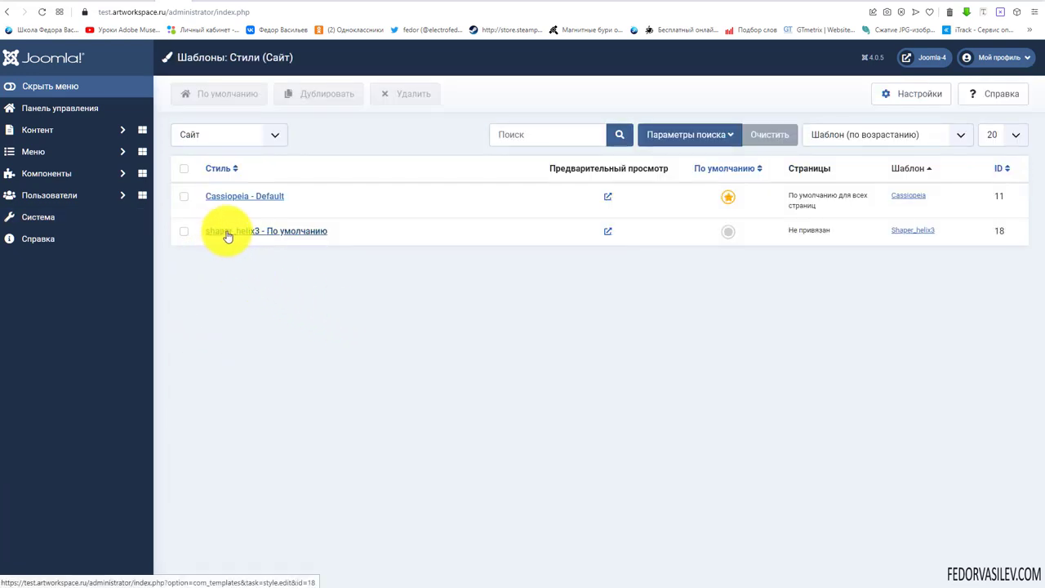
pyautogui.moveTo(303, 196); pyautogui.dragTo(204, 197)
pyautogui.click(295, 292)
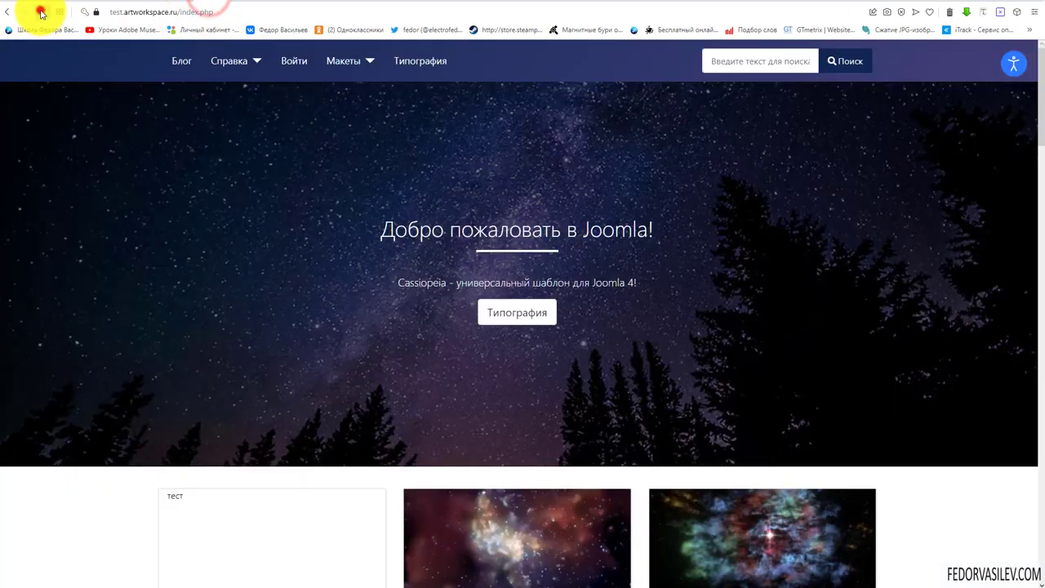
# - Look through the public home page in its Cassiopeia design, then return to the administrator's site styles list
pyautogui.scroll(-12, 245, 251)
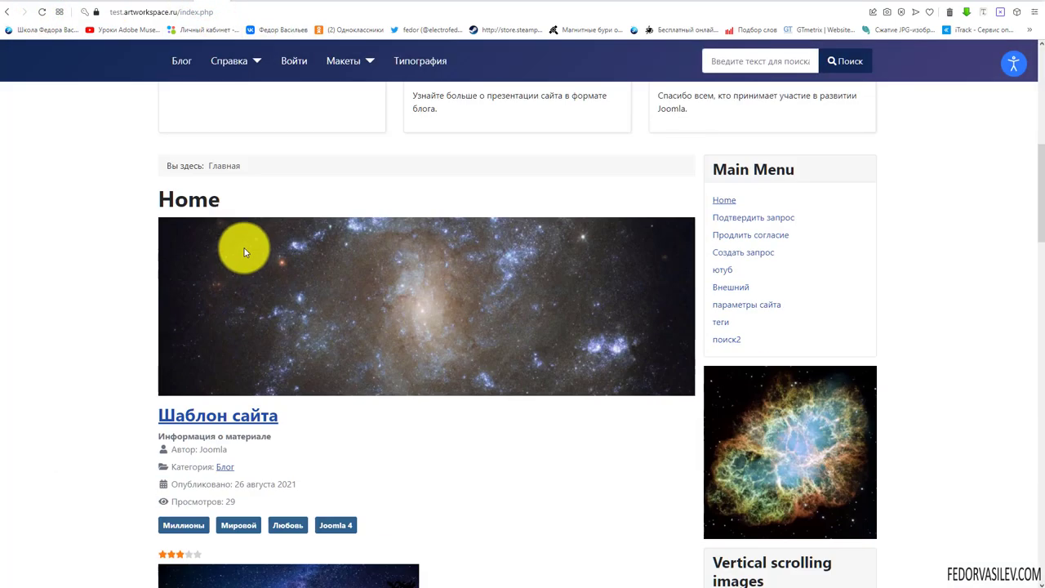
pyautogui.scroll(12, 243, 252)
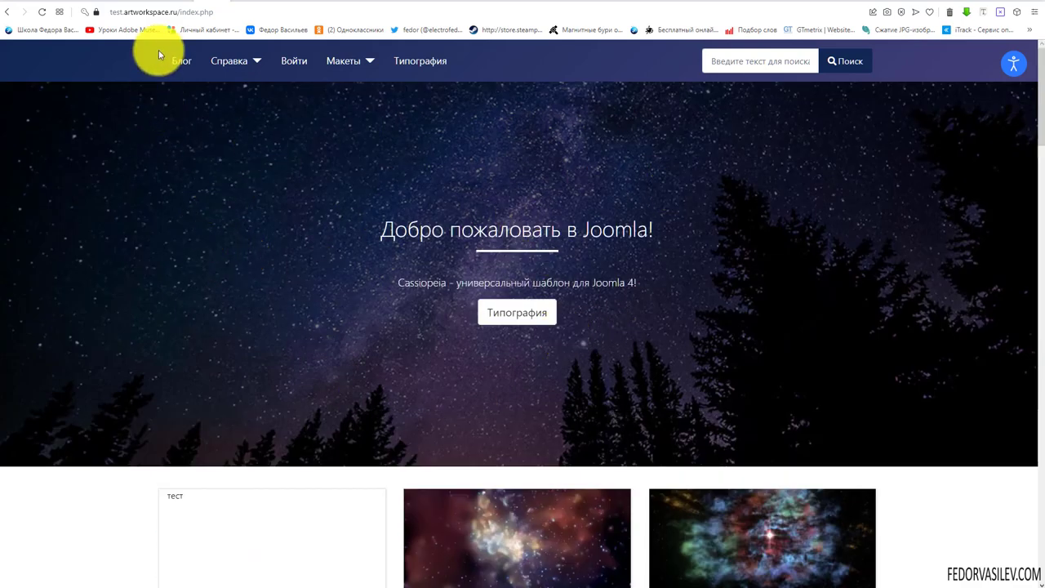
pyautogui.click(182, 11)
pyautogui.write('administrator/')
pyautogui.press('Return')
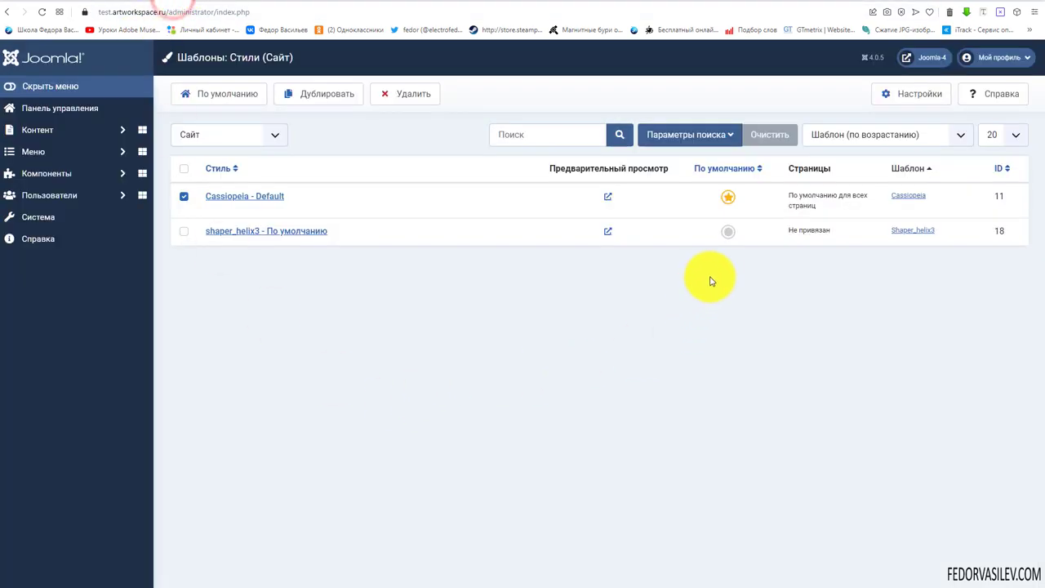
# - Make the shaper_helix3 style the site default and check the confirmation message
pyautogui.click(729, 235)
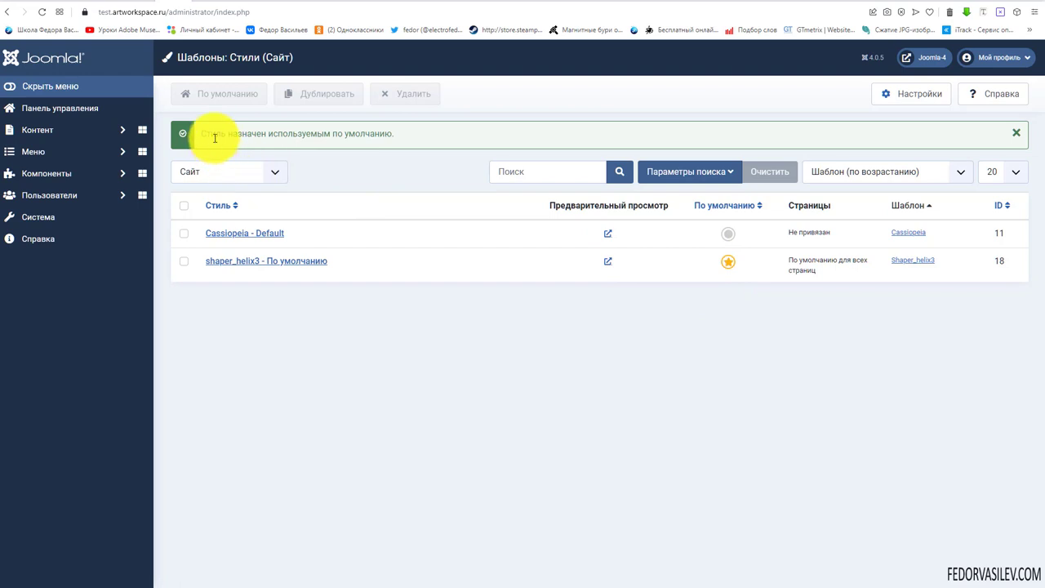
pyautogui.moveTo(217, 134); pyautogui.dragTo(396, 139)
pyautogui.click(364, 405)
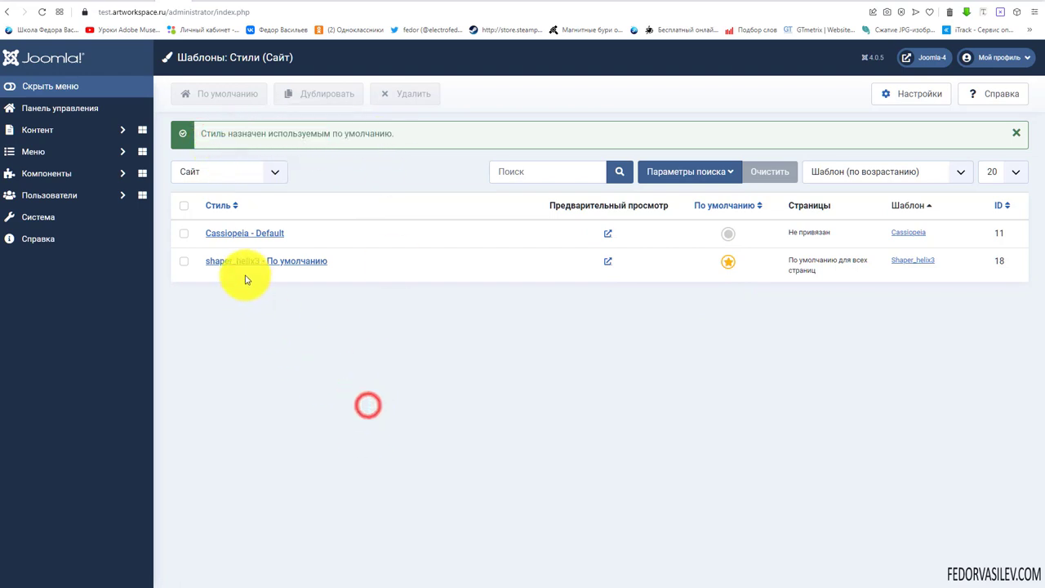
pyautogui.click(338, 263)
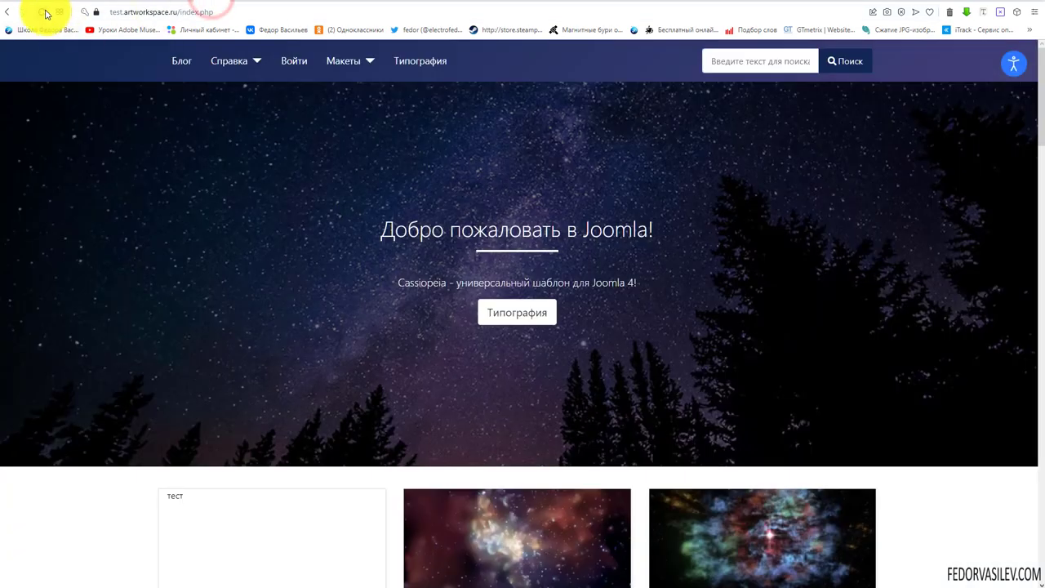
# - Reload the public home page and examine the header menu, articles and footer in the Helix3 template
pyautogui.click(44, 13)
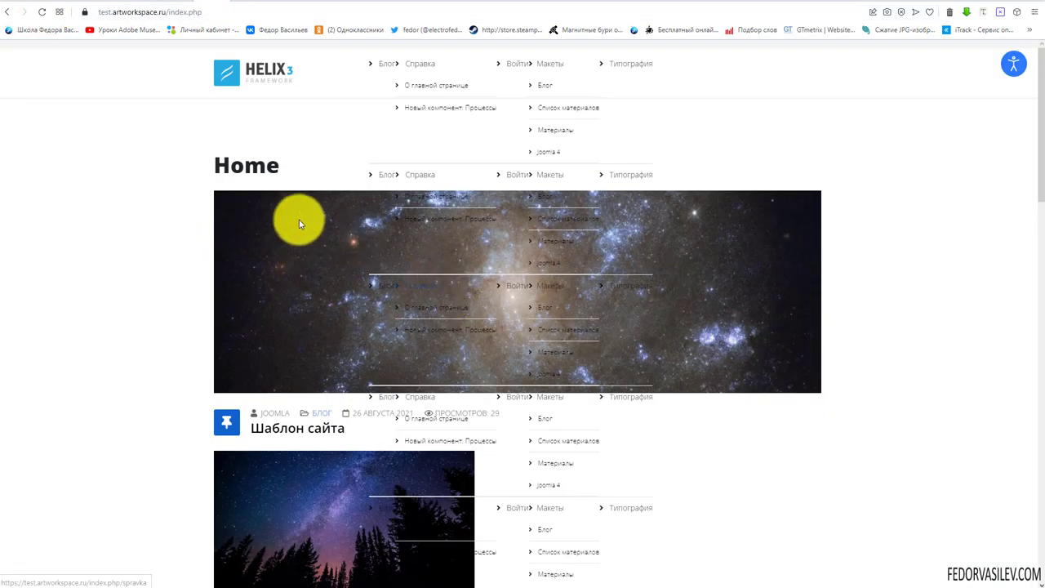
pyautogui.scroll(-4, 485, 190)
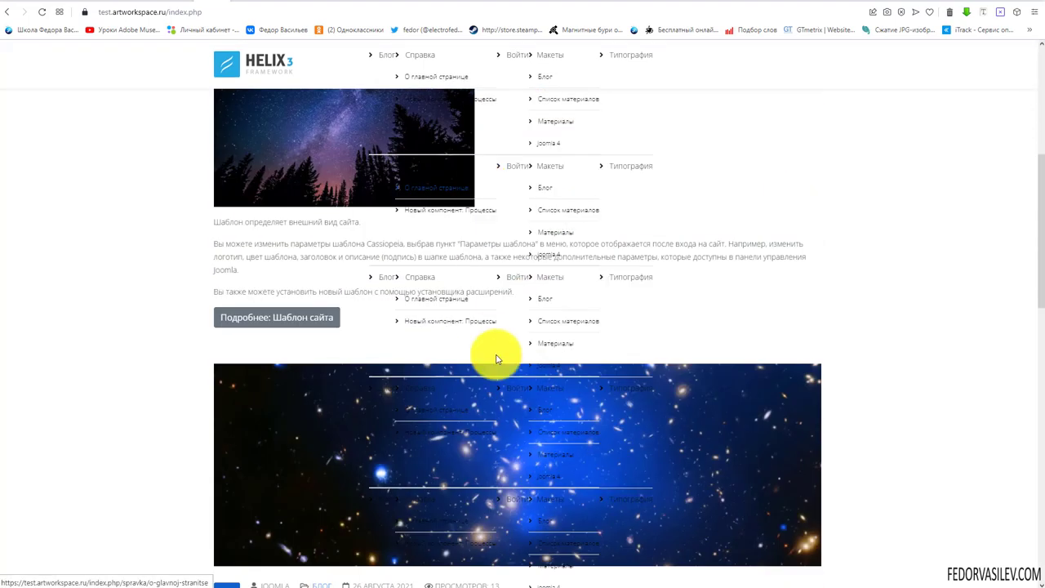
pyautogui.scroll(5, 539, 338)
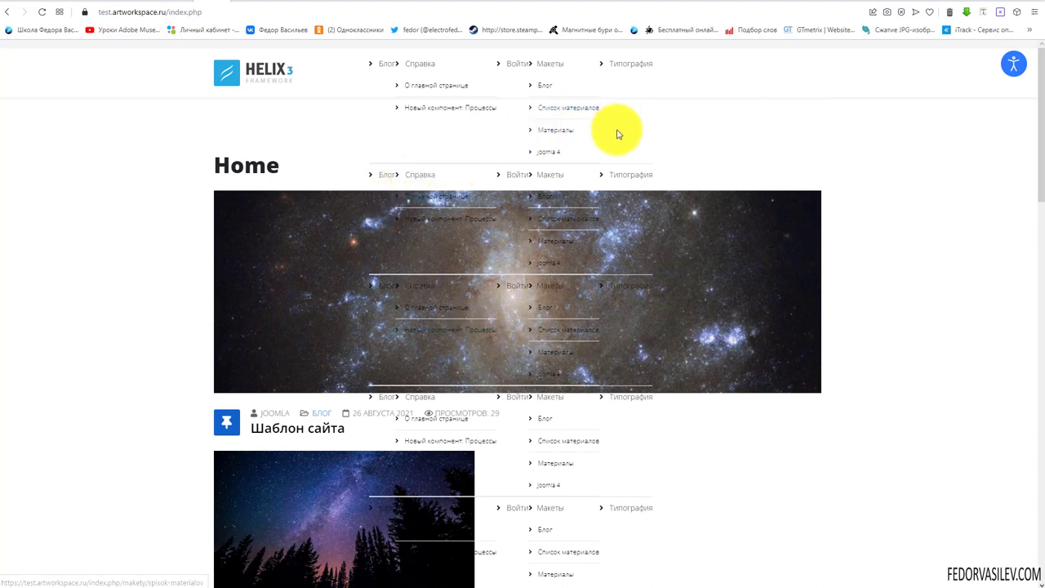
pyautogui.moveTo(615, 129); pyautogui.dragTo(535, 114)
pyautogui.click(690, 131)
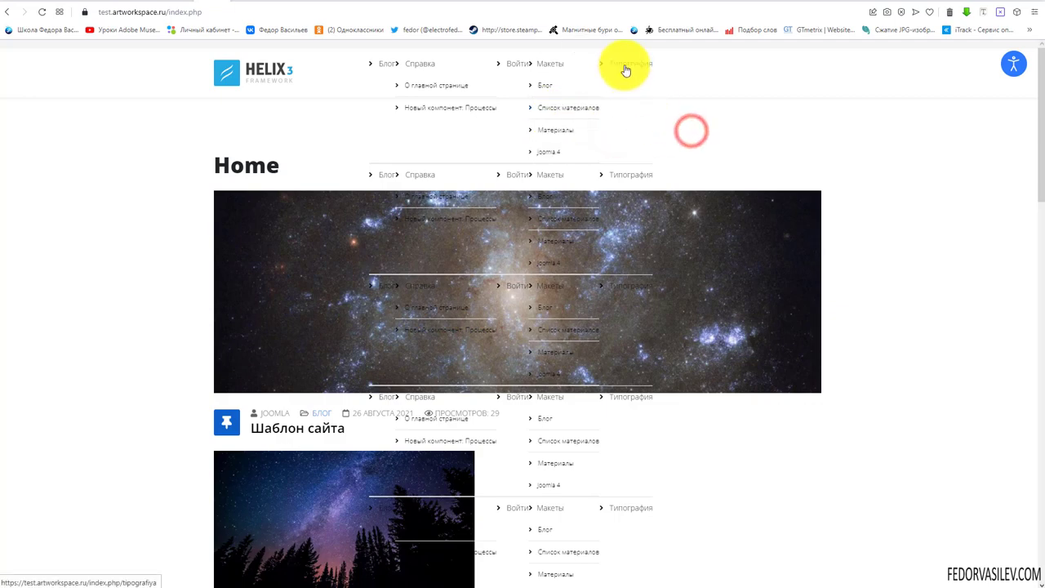
pyautogui.scroll(-9, 556, 133)
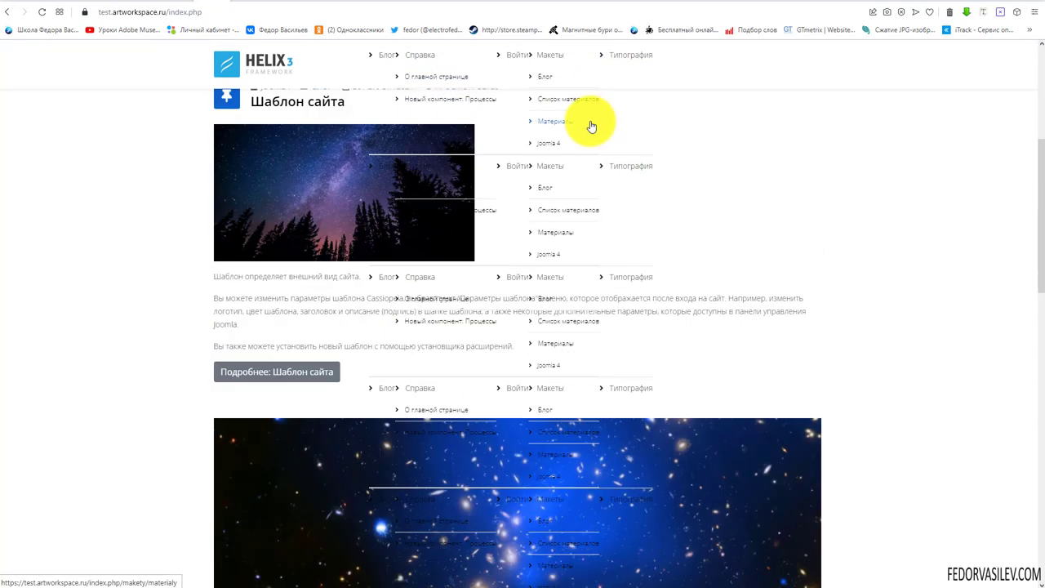
pyautogui.scroll(-10, 466, 354)
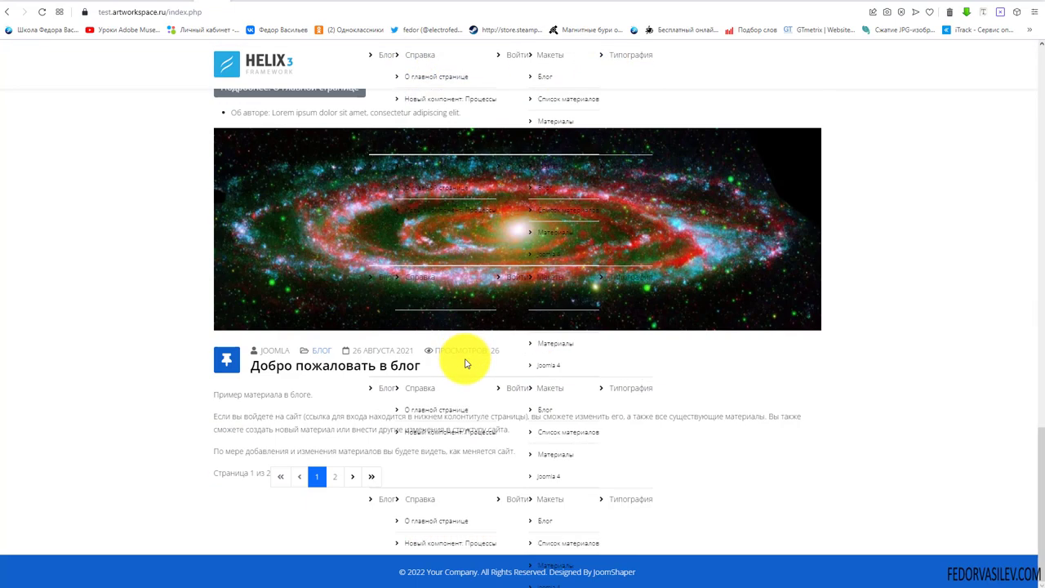
pyautogui.scroll(12, 754, 509)
pyautogui.scroll(6, 360, 297)
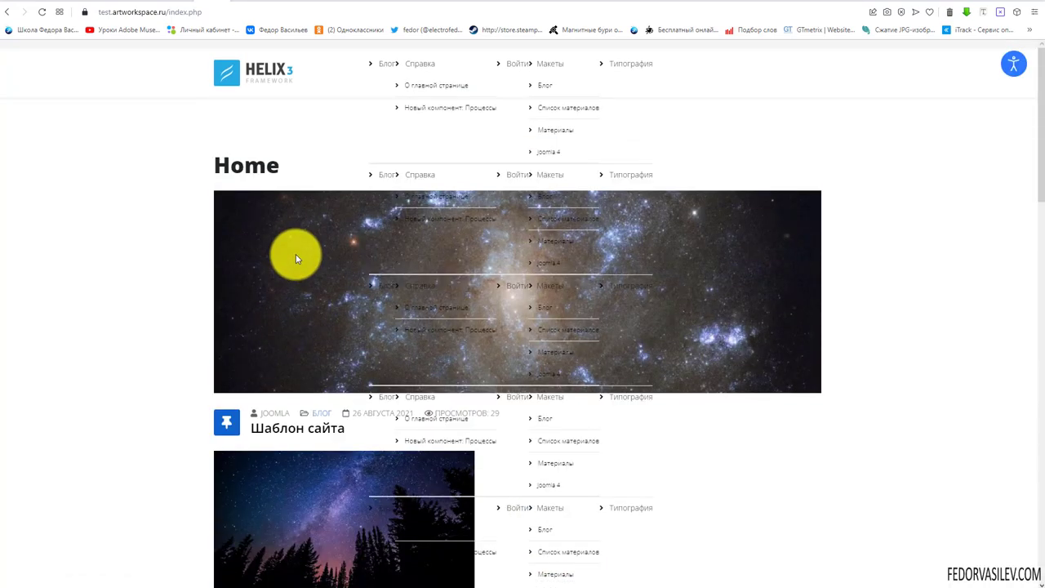
# - Open the shaper_helix3 style for editing in the administrator and look over its global, header and boxed layout options
pyautogui.click(173, 2)
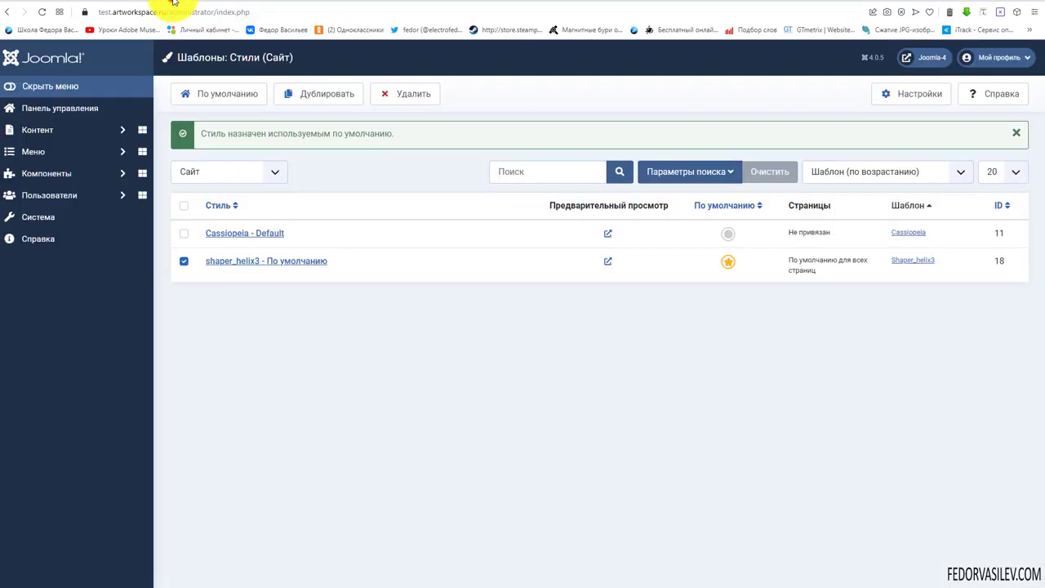
pyautogui.click(236, 262)
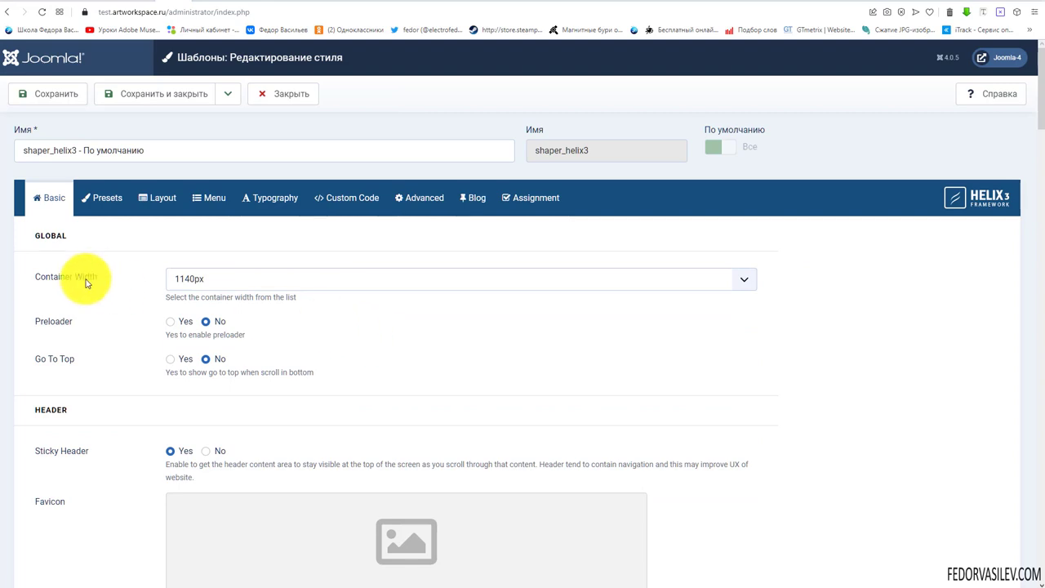
pyautogui.scroll(-5, 88, 281)
pyautogui.scroll(5, 84, 285)
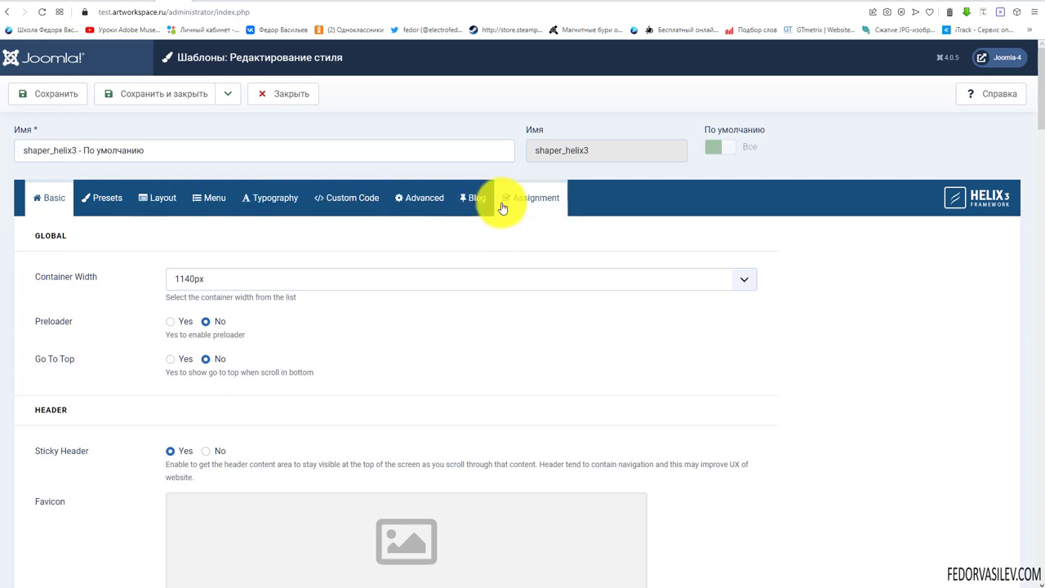
pyautogui.scroll(-4, 594, 215)
pyautogui.scroll(-5, 592, 215)
pyautogui.scroll(5, 539, 241)
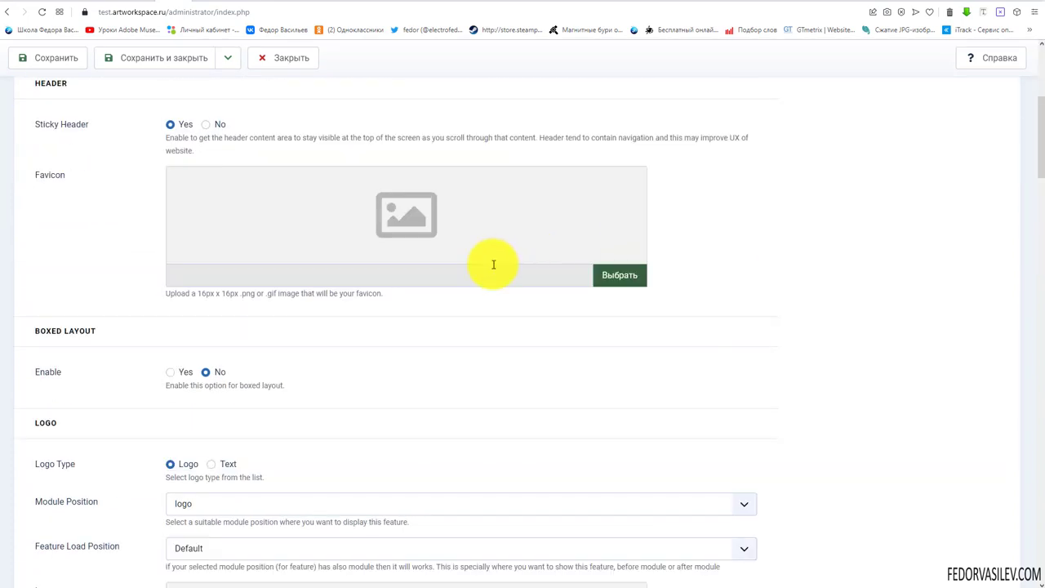
pyautogui.scroll(5, 494, 264)
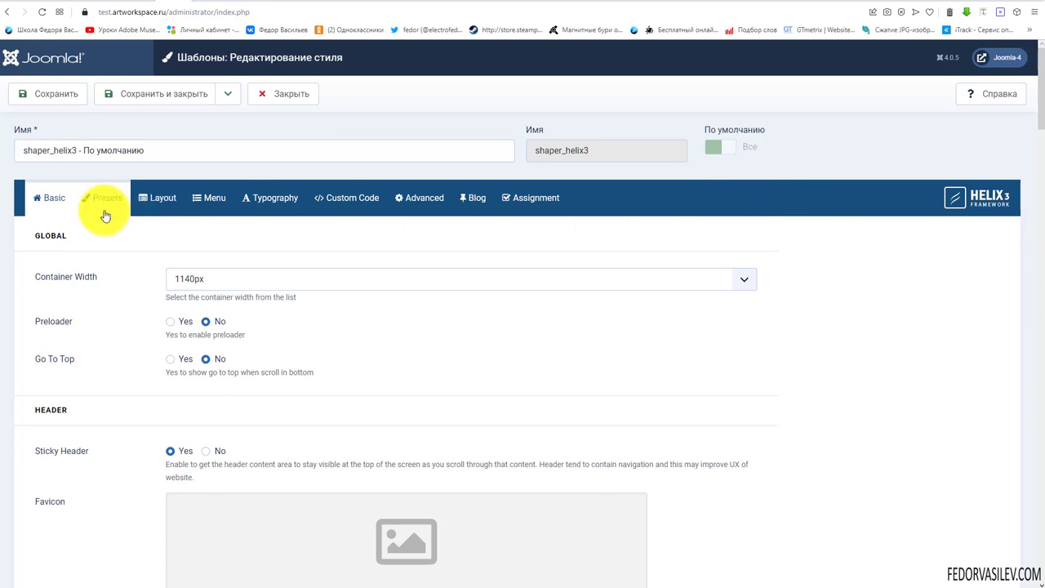
# - Look through the remaining Basic settings of the style, from the logo, background and footer options to social icons, contact information and error page
pyautogui.scroll(-13, 105, 215)
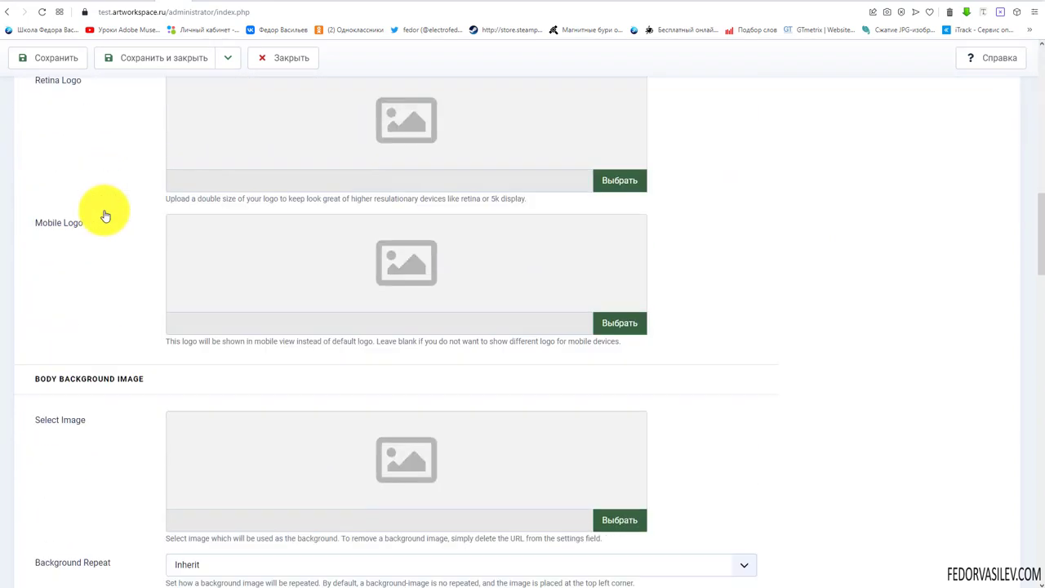
pyautogui.scroll(-15, 104, 215)
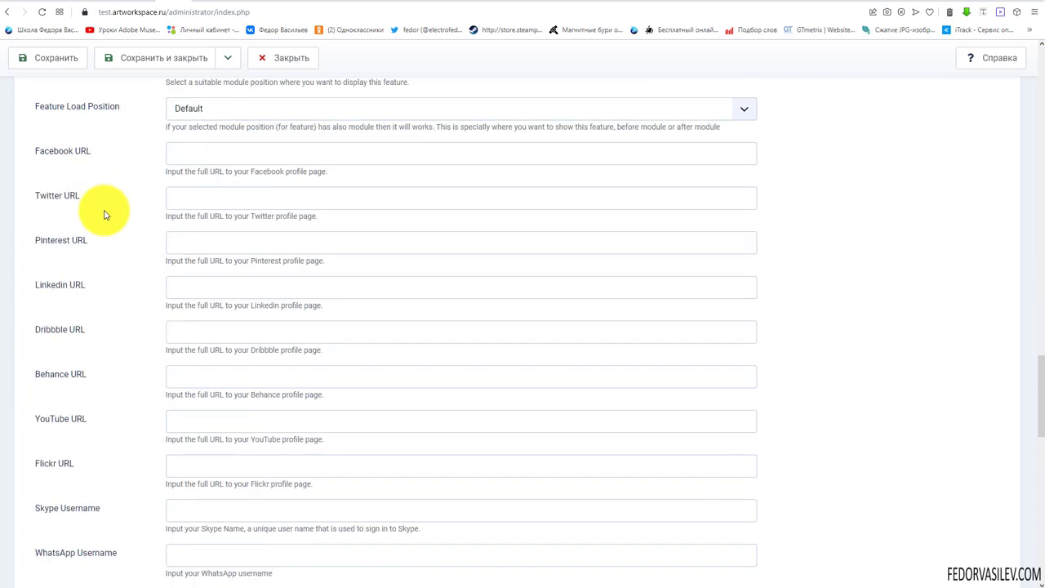
pyautogui.scroll(-3, 104, 215)
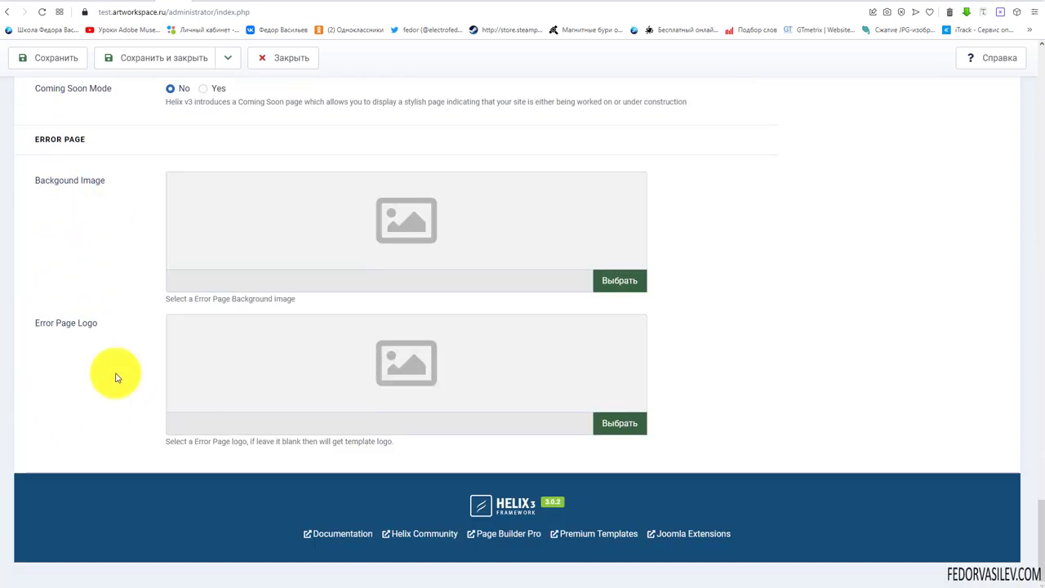
pyautogui.scroll(4, 85, 217)
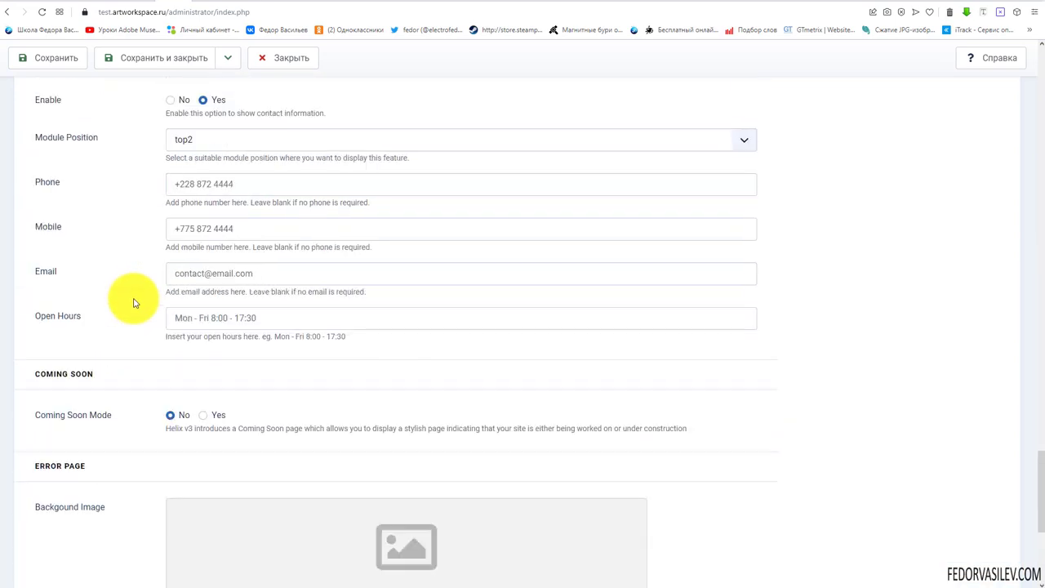
pyautogui.scroll(15, 127, 321)
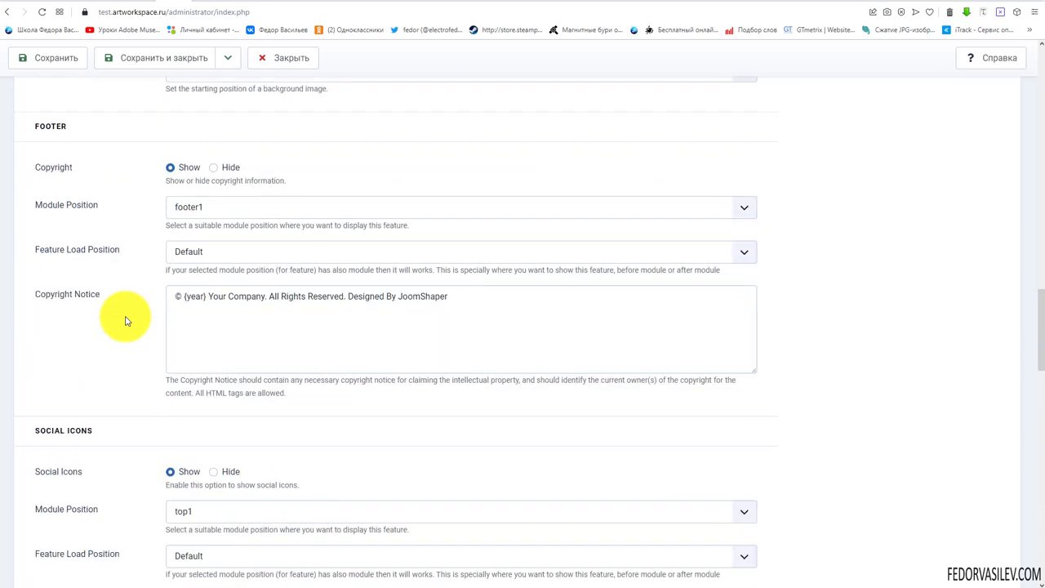
pyautogui.scroll(15, 127, 321)
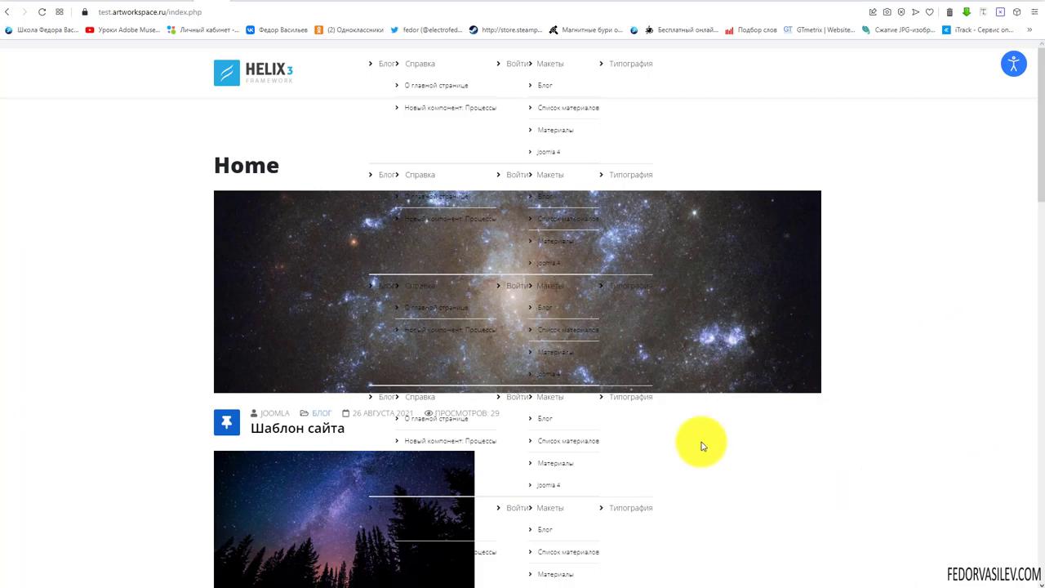
# - Examine the repeated, overlapping menu items across the header and articles of the public home page
pyautogui.scroll(-15, 669, 415)
pyautogui.scroll(15, 663, 413)
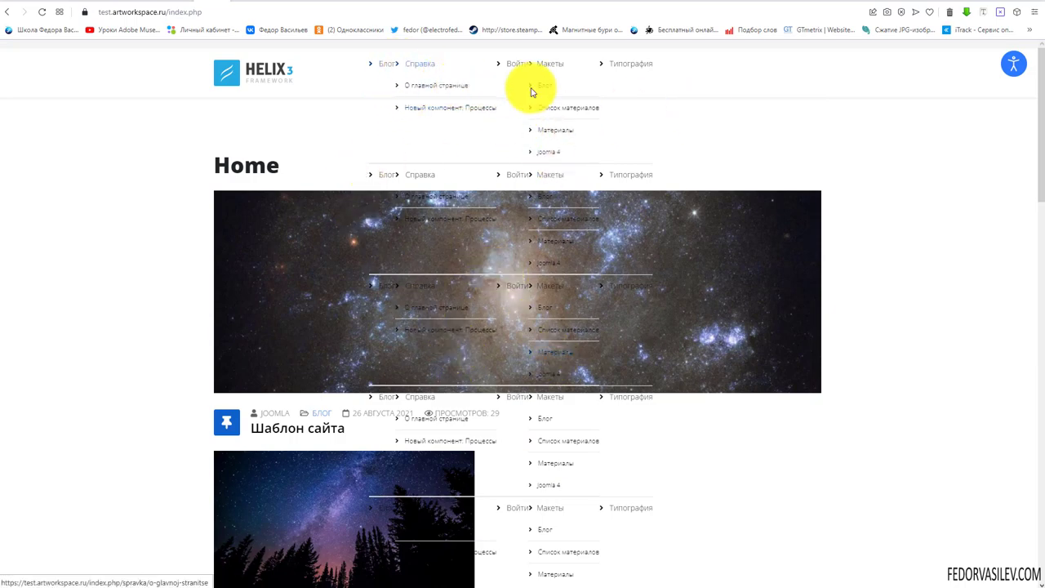
pyautogui.scroll(-3, 551, 151)
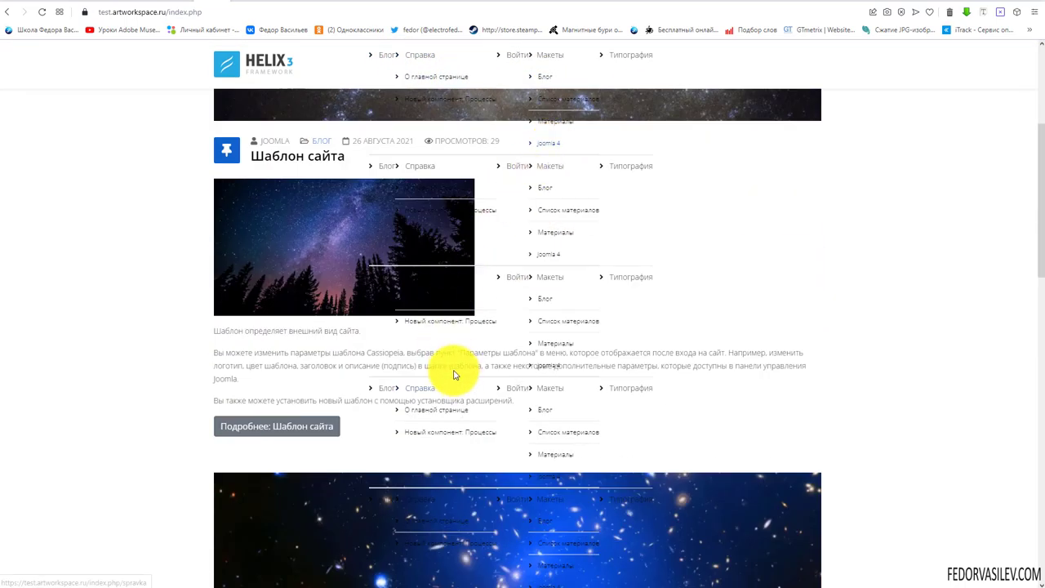
pyautogui.scroll(3, 384, 269)
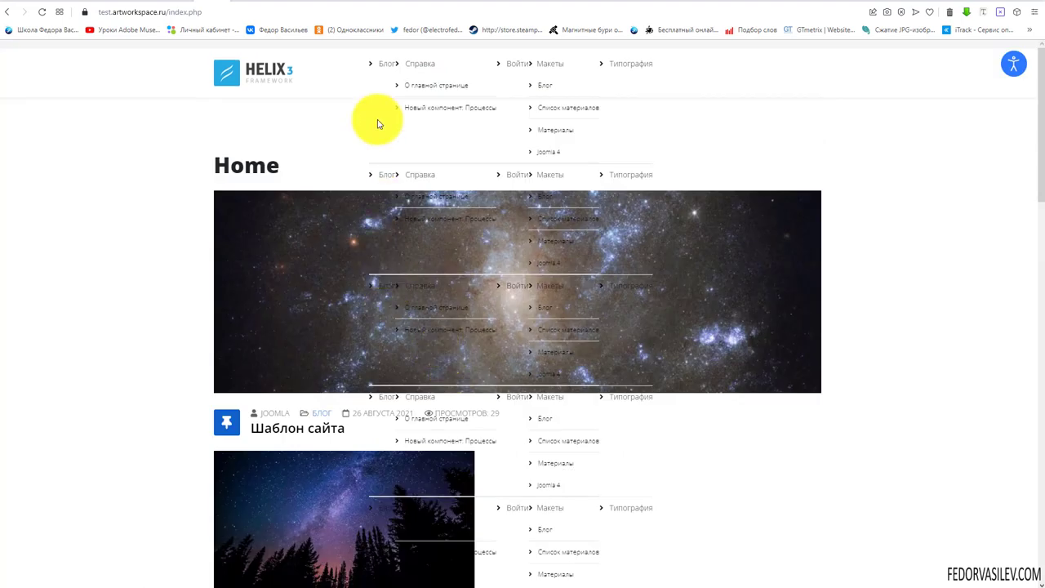
# - Return to the administrator and close the shaper_helix3 style editor
pyautogui.click(146, 12)
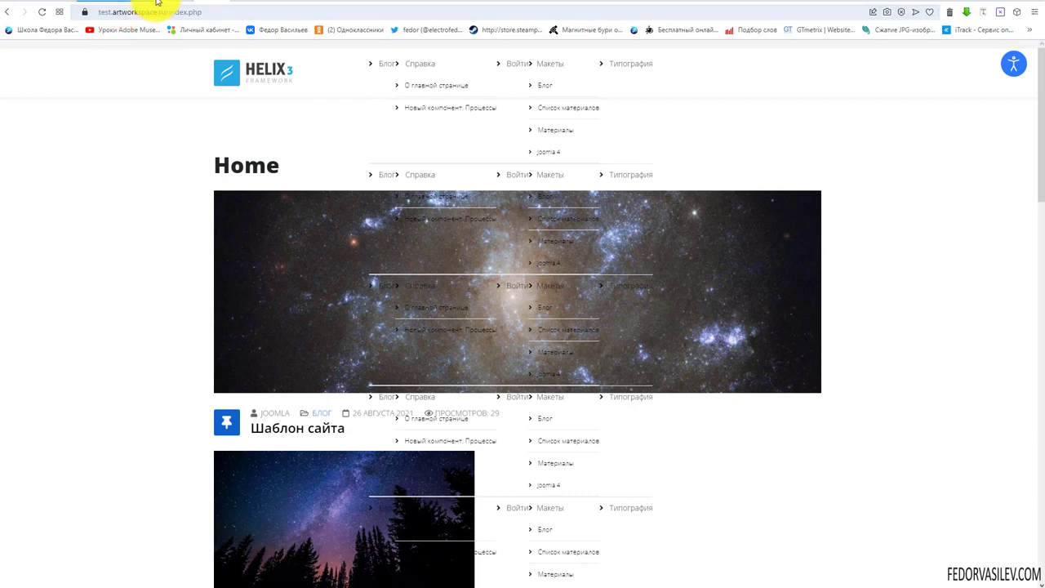
pyautogui.write('administrator/')
pyautogui.press('Return')
pyautogui.click(281, 92)
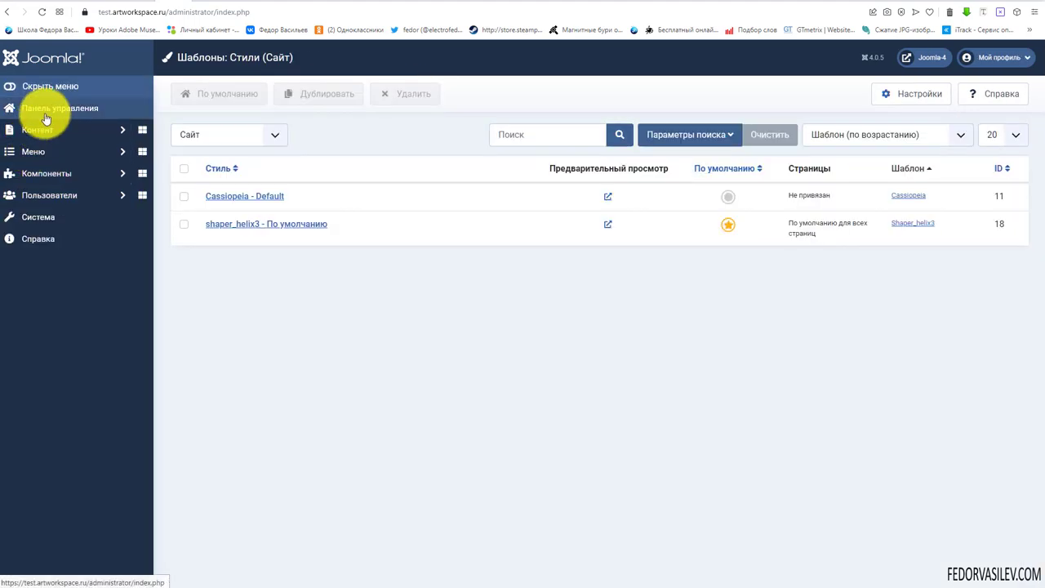
# - Open the site modules list from the control panel and filter it by the module type Меню
pyautogui.click(46, 114)
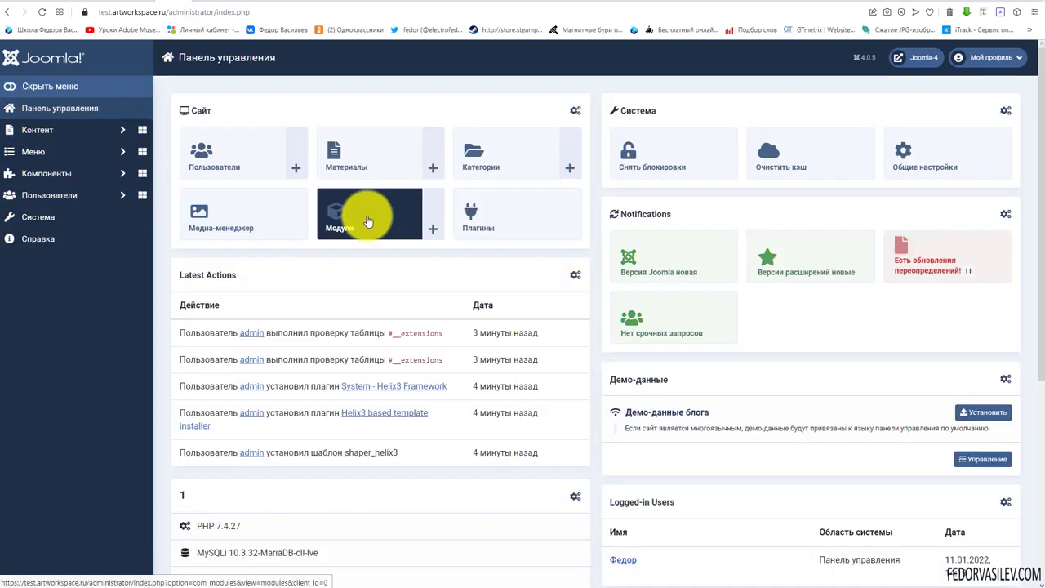
pyautogui.click(366, 215)
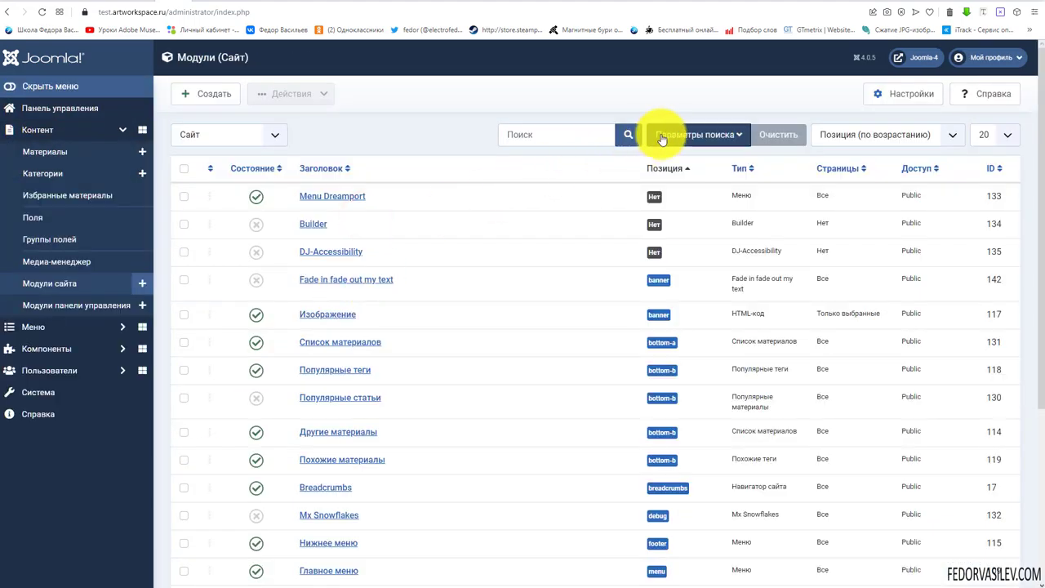
pyautogui.click(664, 137)
pyautogui.click(481, 171)
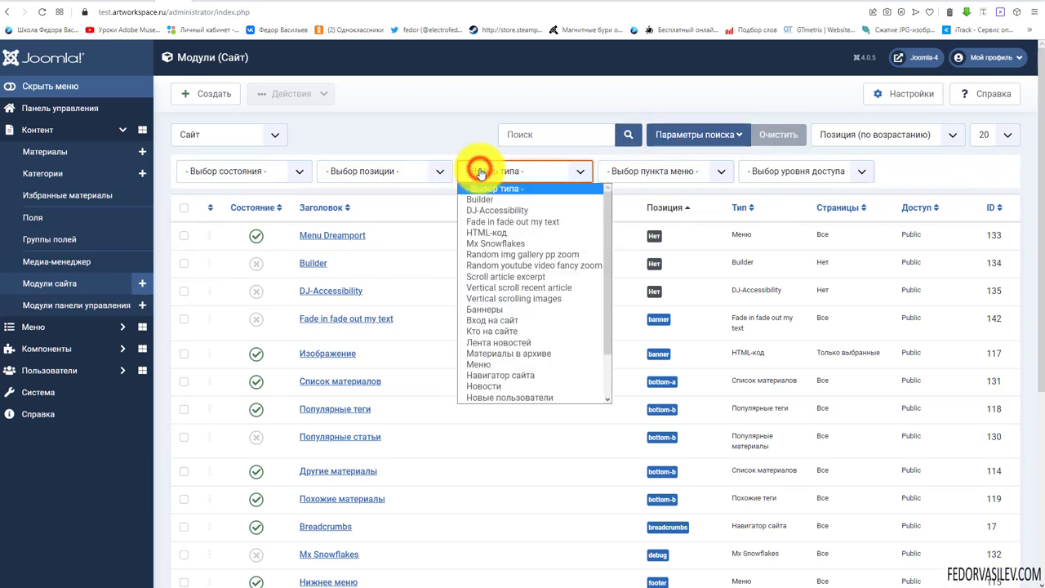
pyautogui.click(490, 364)
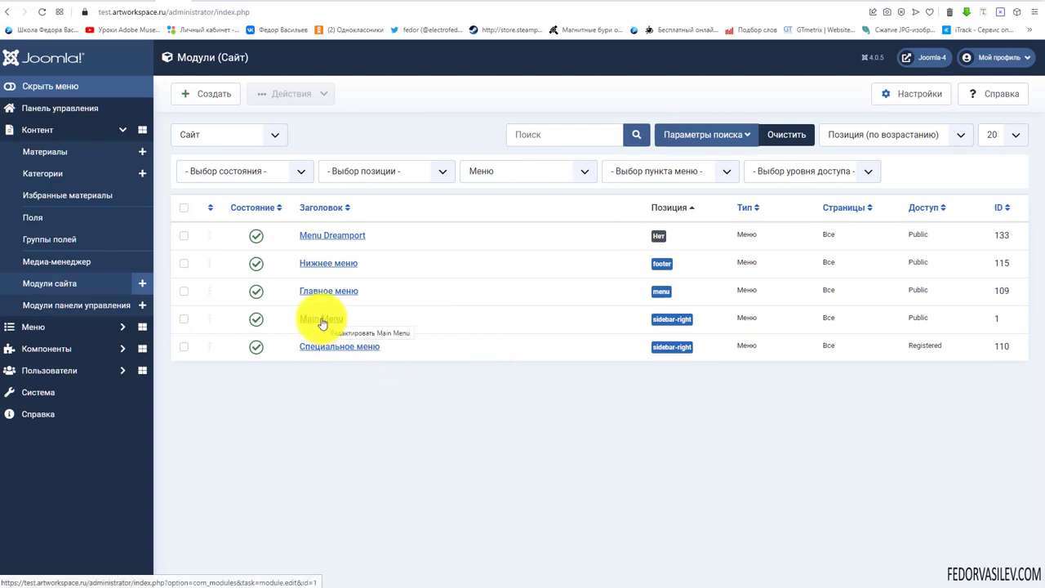
# - Compare the positions of the Main Menu and Главное меню modules with the menu on the public home page
pyautogui.click(656, 322)
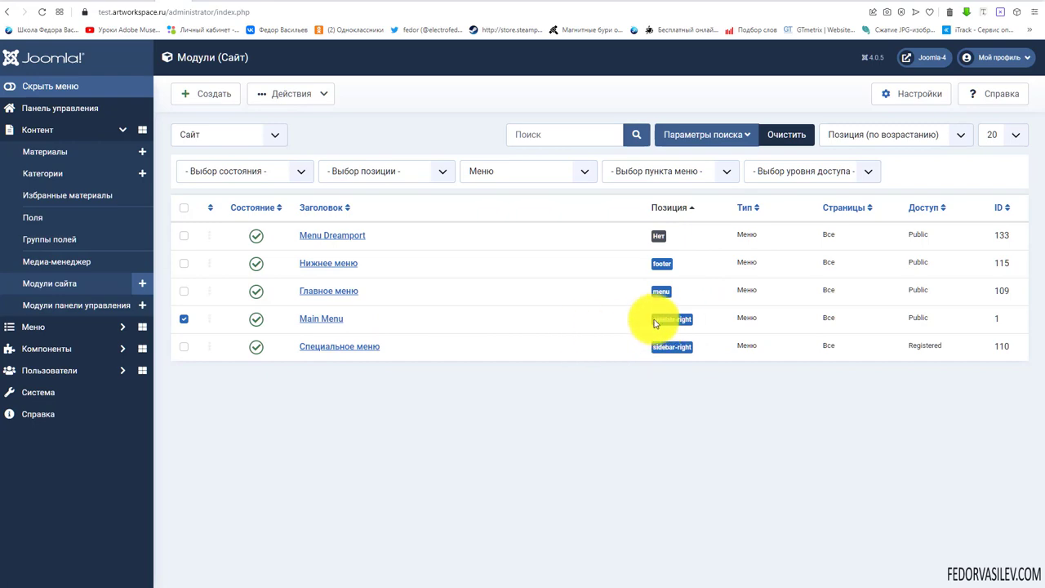
pyautogui.doubleClick(206, 12)
pyautogui.press('BackSpace')
pyautogui.press('BackSpace')
pyautogui.press('Return')
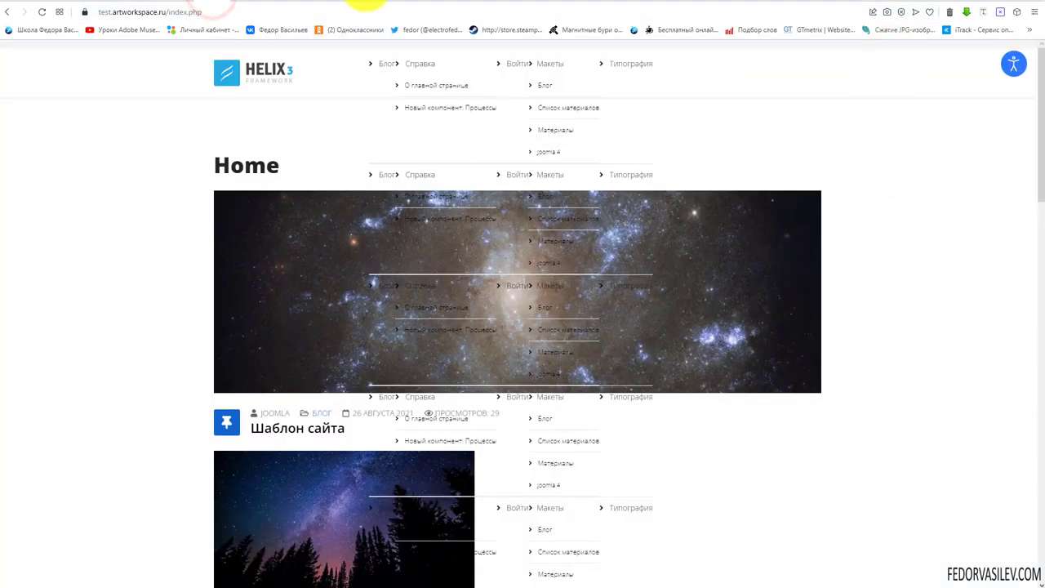
pyautogui.hotkey('alt', 'Left')
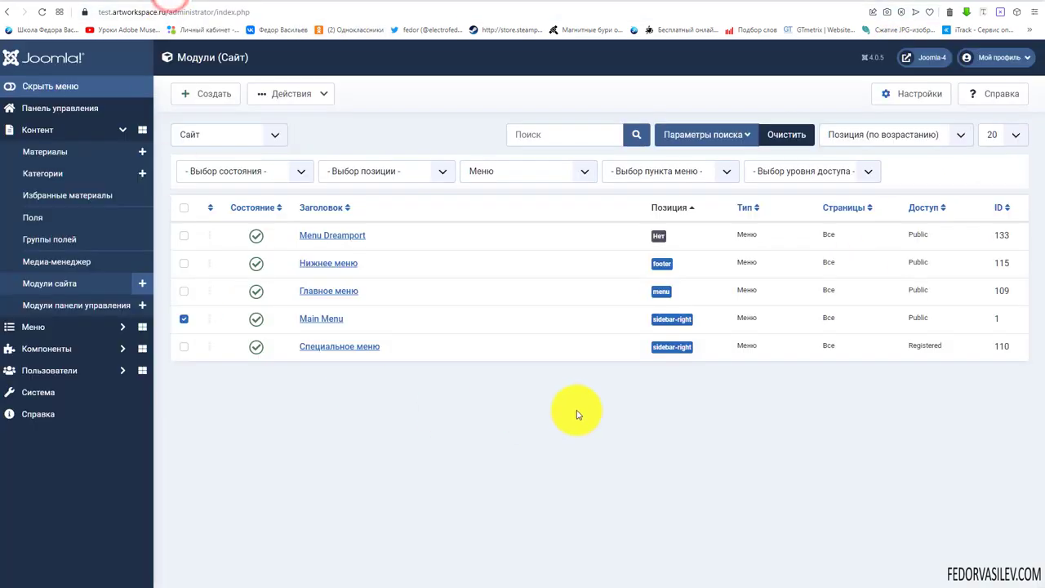
pyautogui.click(653, 293)
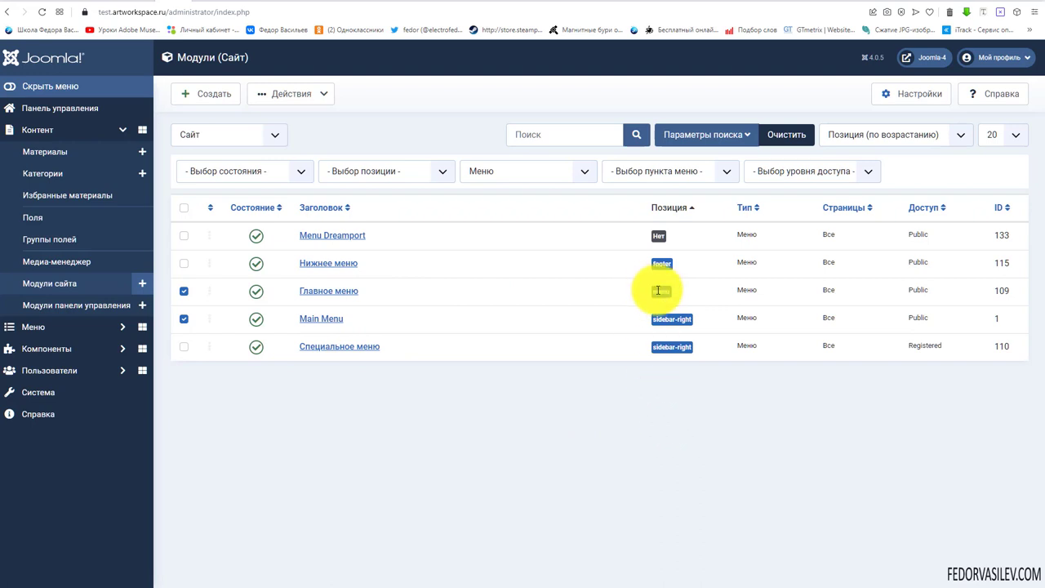
# - Open the Главное меню module and set its position to Menu [menu] from the Shaper_helix3 positions
pyautogui.click(317, 291)
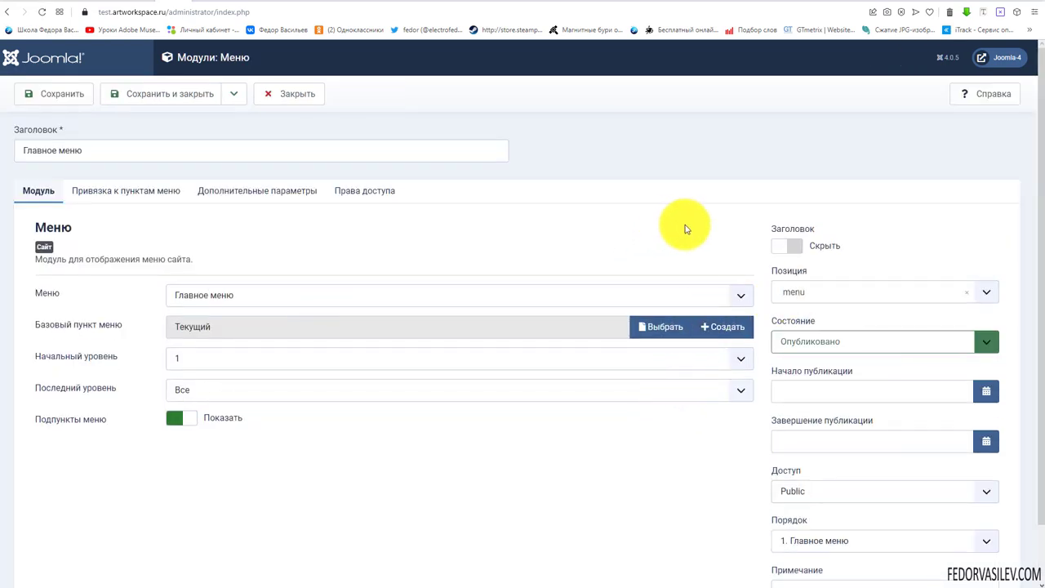
pyautogui.scroll(-1, 939, 204)
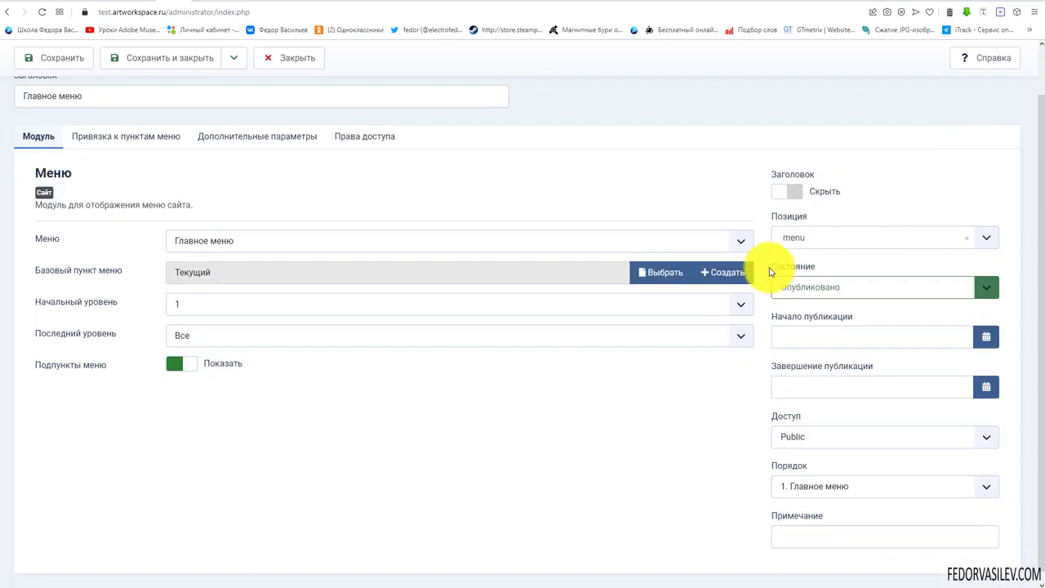
pyautogui.click(811, 243)
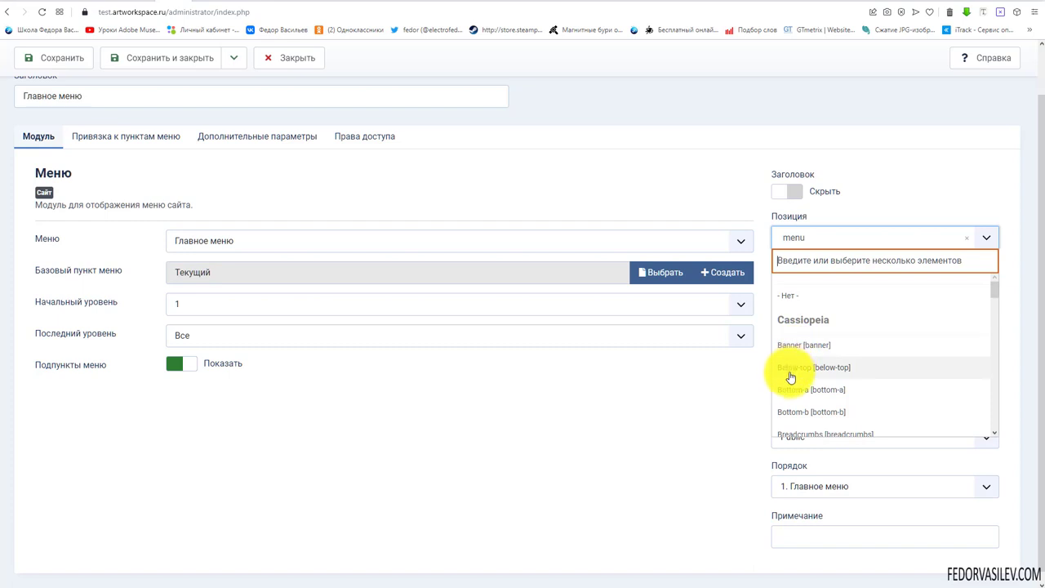
pyautogui.scroll(-4, 841, 374)
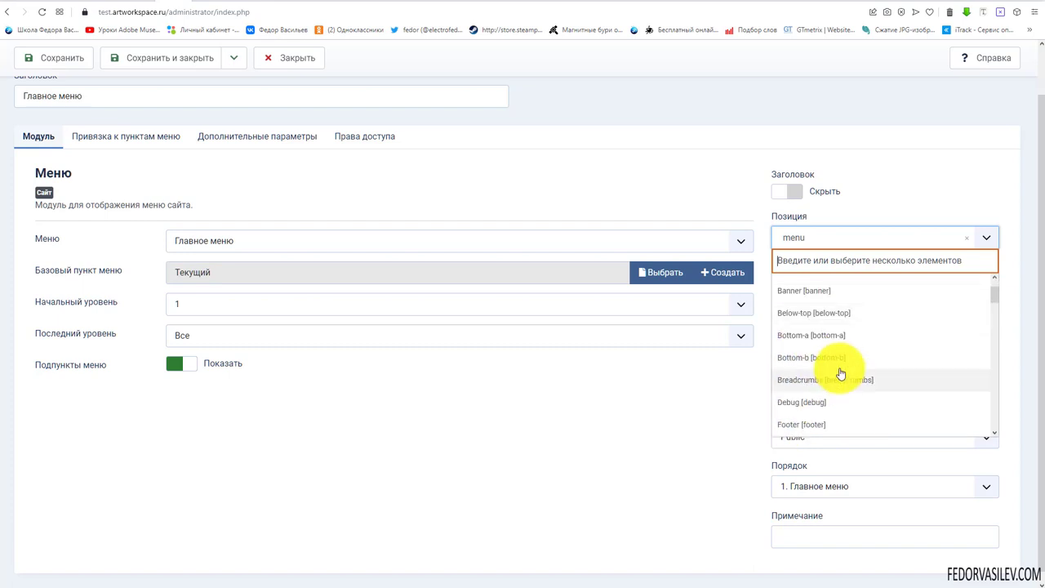
pyautogui.scroll(-3, 841, 330)
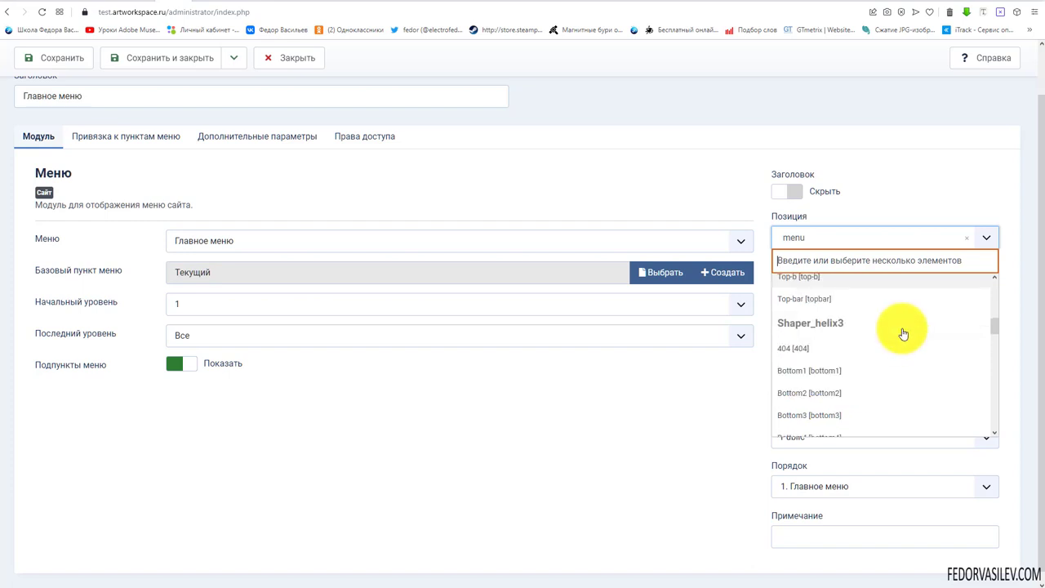
pyautogui.scroll(-3, 898, 335)
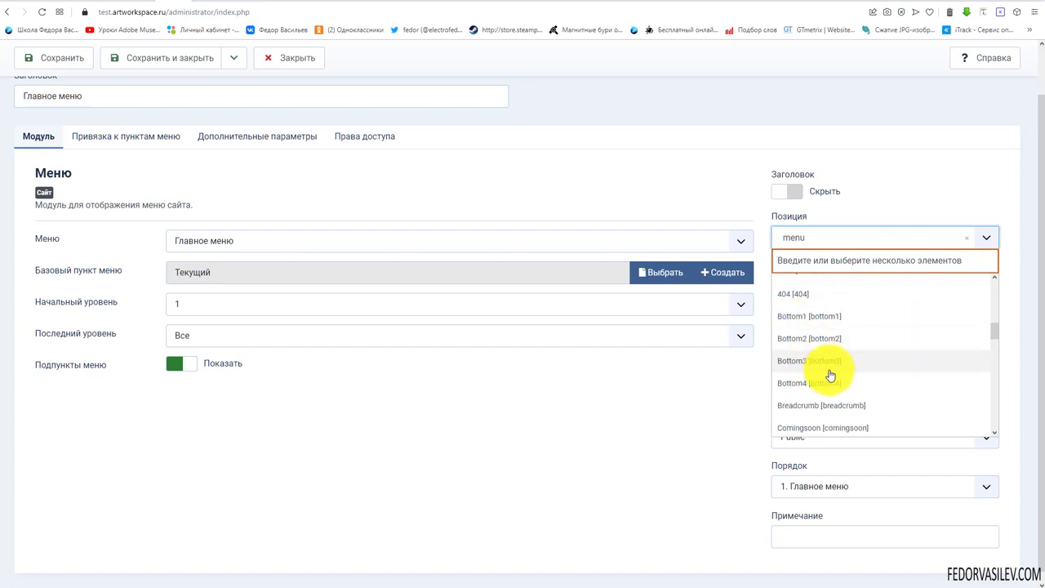
pyautogui.scroll(-1, 858, 335)
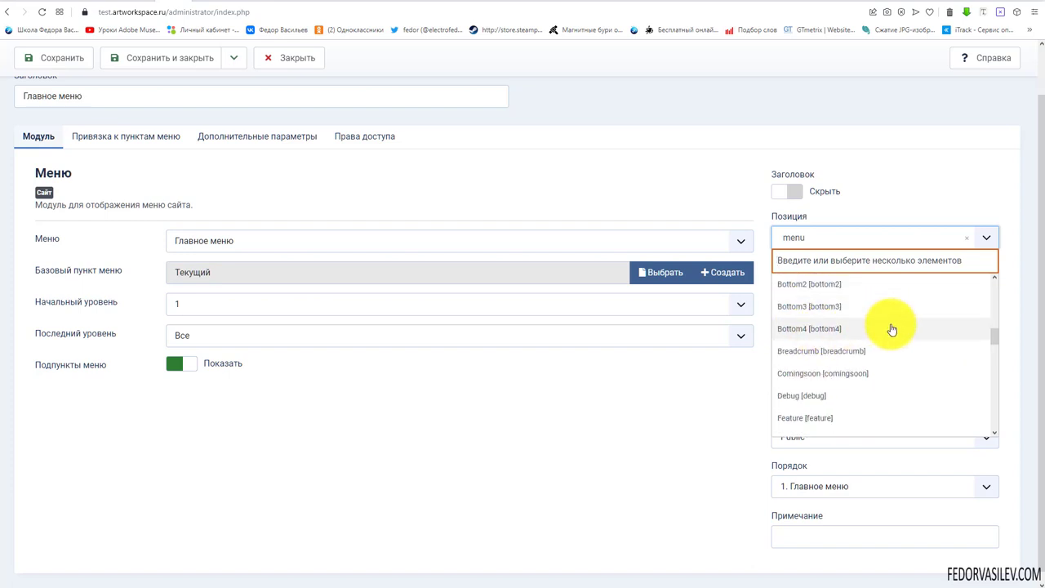
pyautogui.scroll(-1, 878, 324)
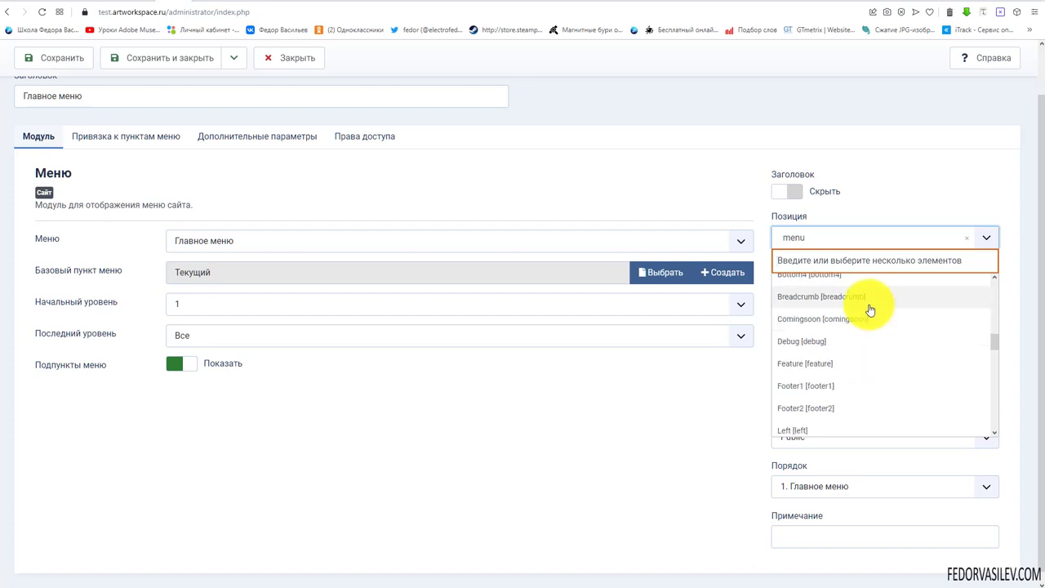
pyautogui.scroll(-3, 857, 339)
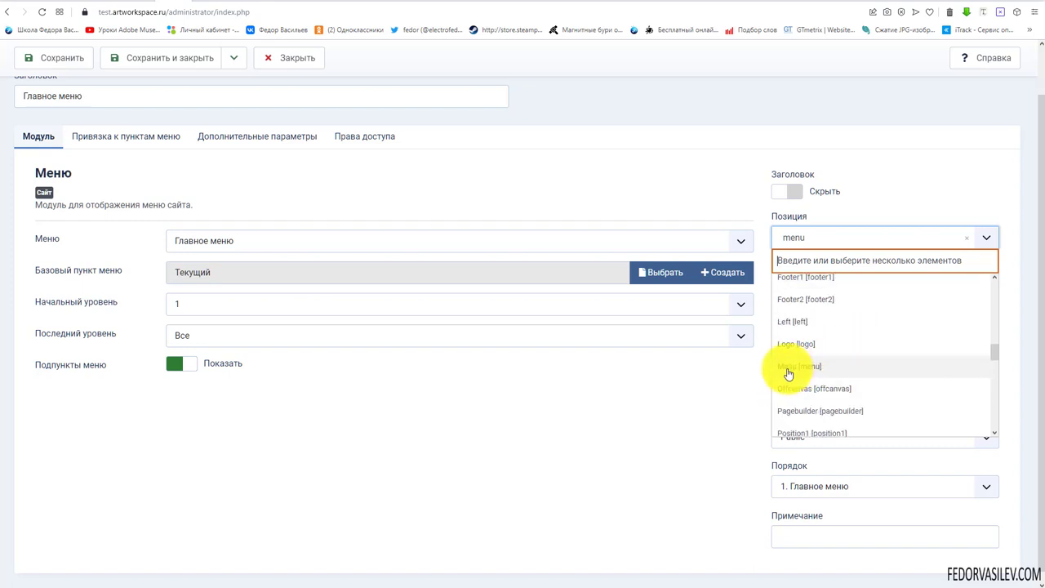
pyautogui.click(813, 373)
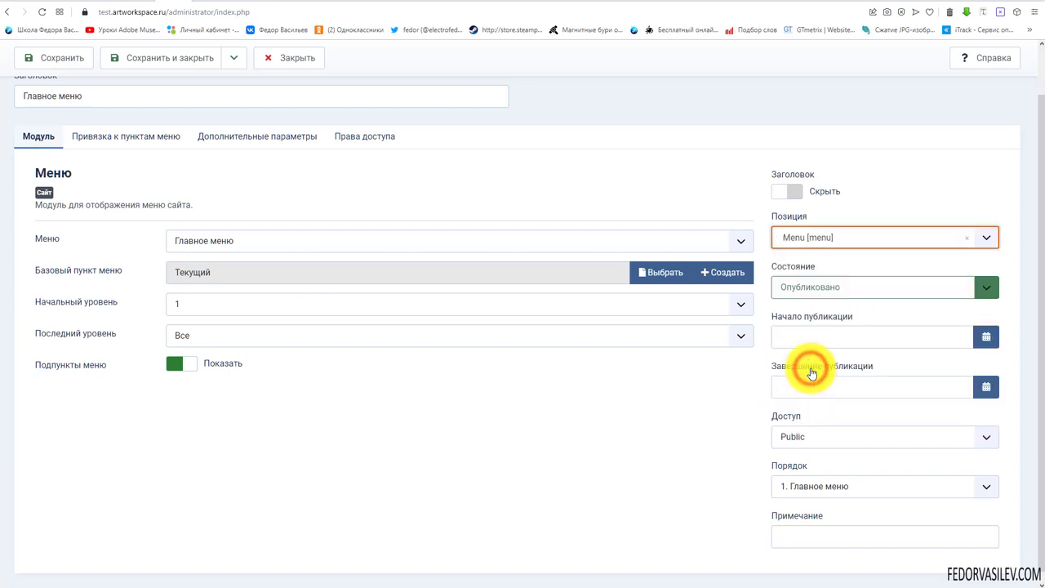
pyautogui.scroll(1, 427, 334)
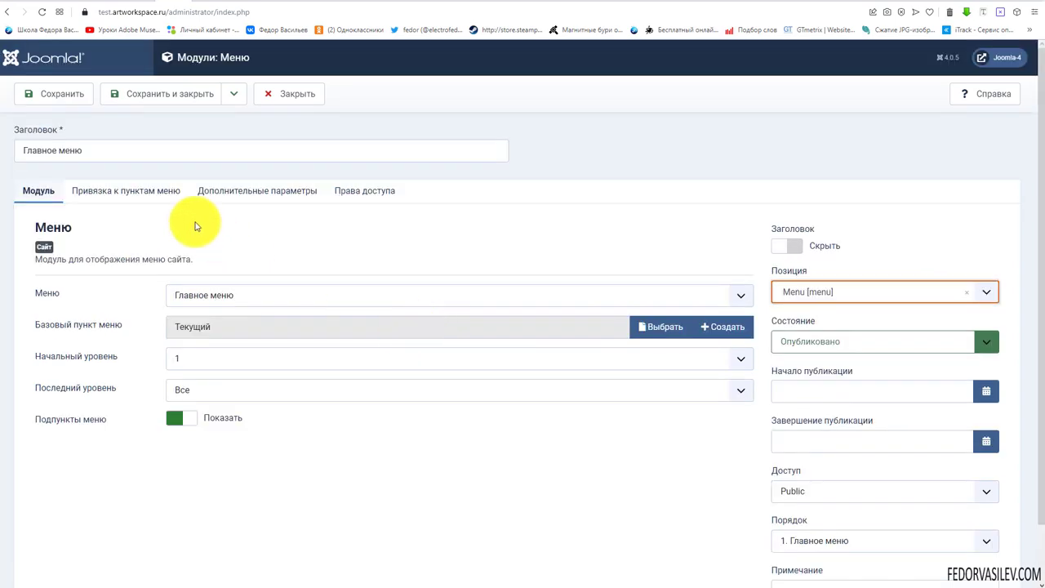
# - Save the Главное меню module, check the public home page, and unpublish the module in the site modules list
pyautogui.click(62, 91)
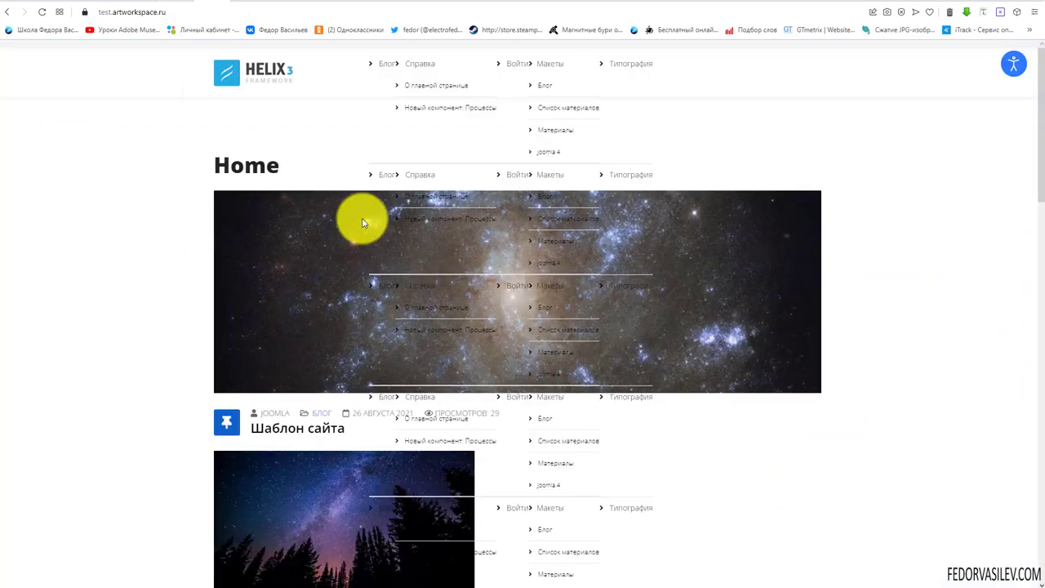
pyautogui.click(187, 3)
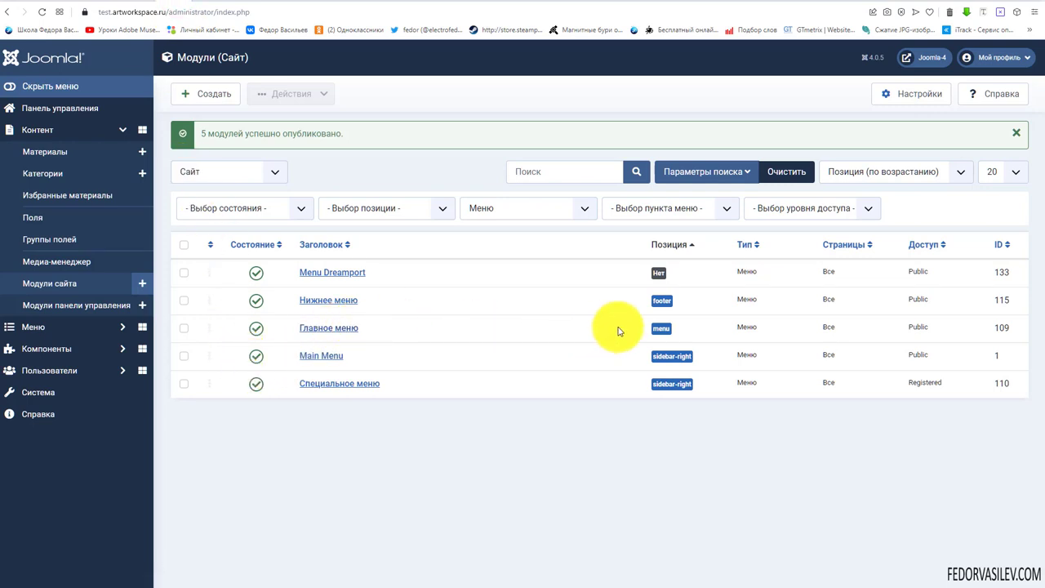
pyautogui.click(256, 327)
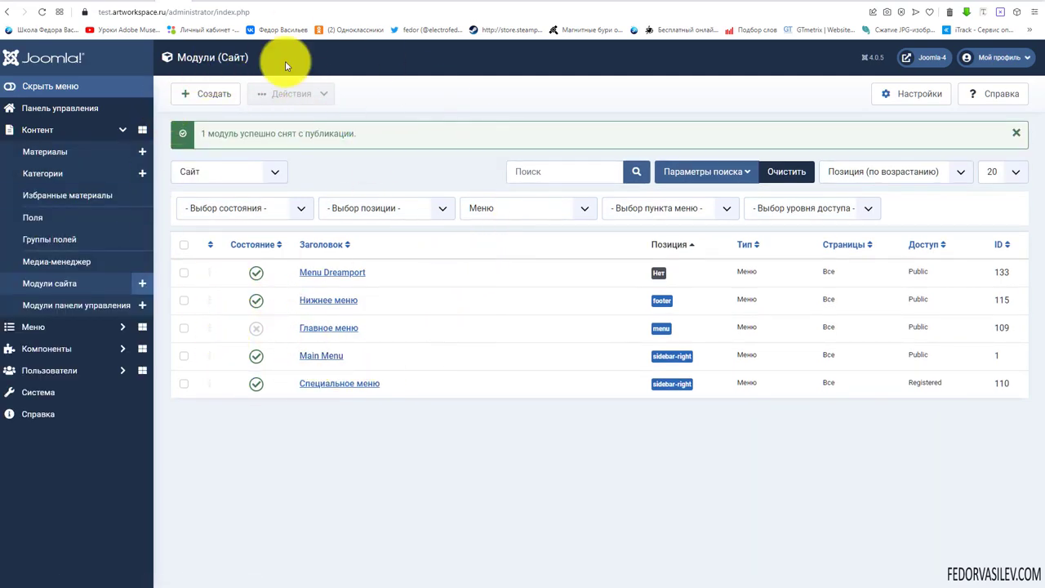
# - Clear the browser cache and reload the public home page to check its menu
pyautogui.click(211, 2)
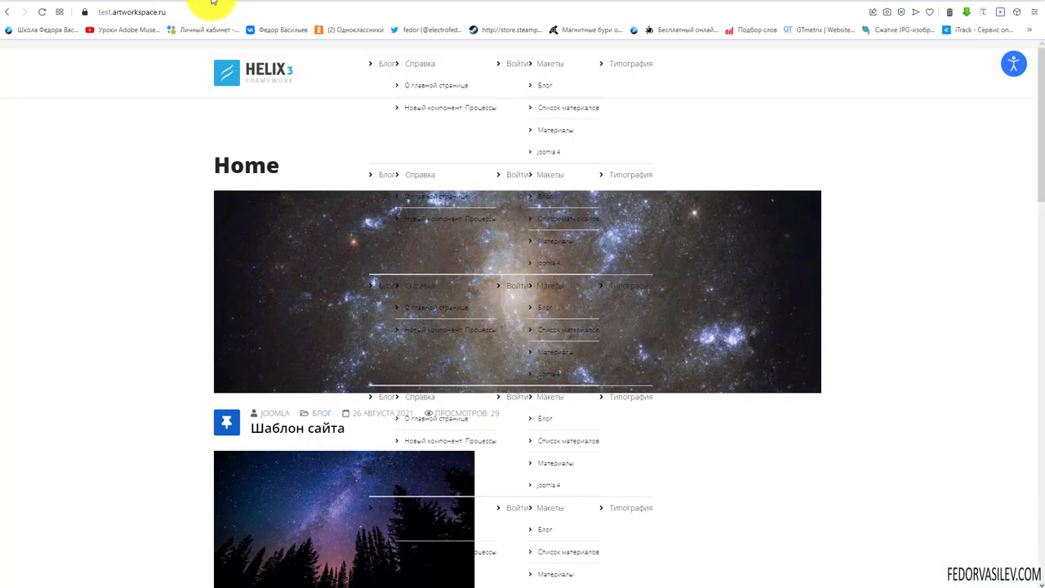
pyautogui.click(956, 14)
pyautogui.click(940, 90)
pyautogui.click(808, 82)
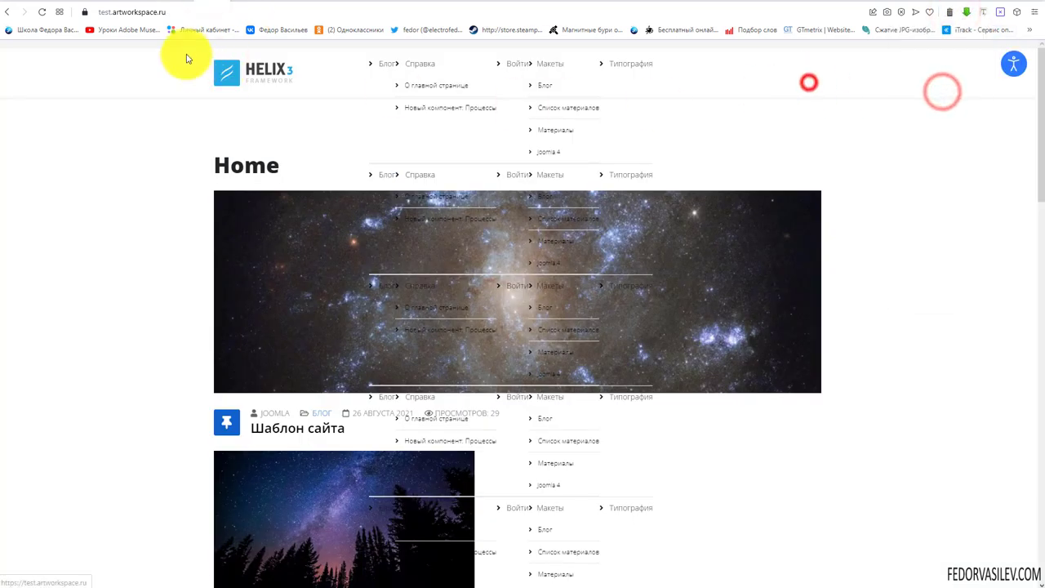
pyautogui.click(41, 11)
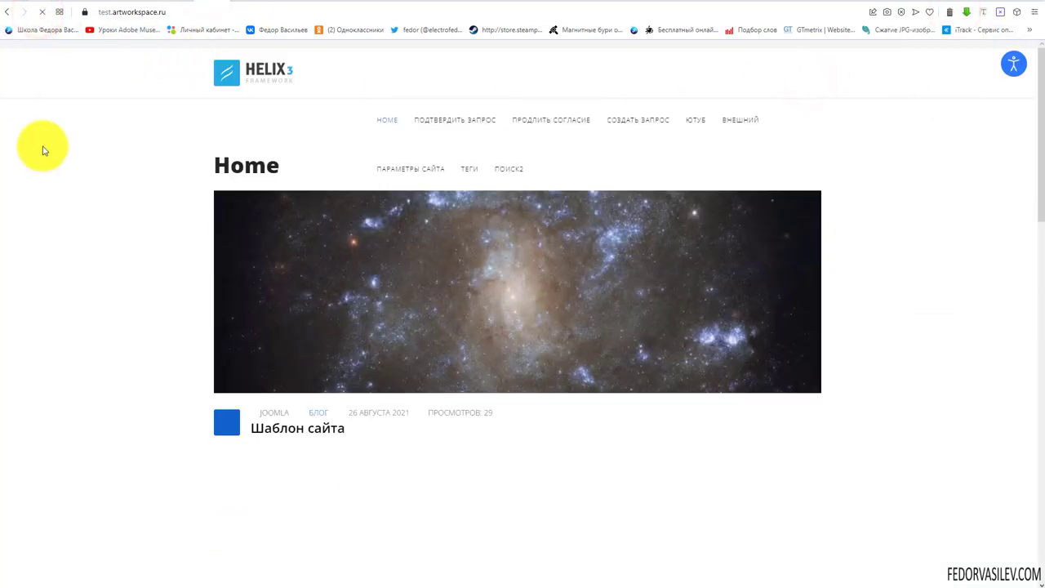
# - Compare the modules list with the public site menu and try its Подтвердить запрос and Home items
pyautogui.click(175, 2)
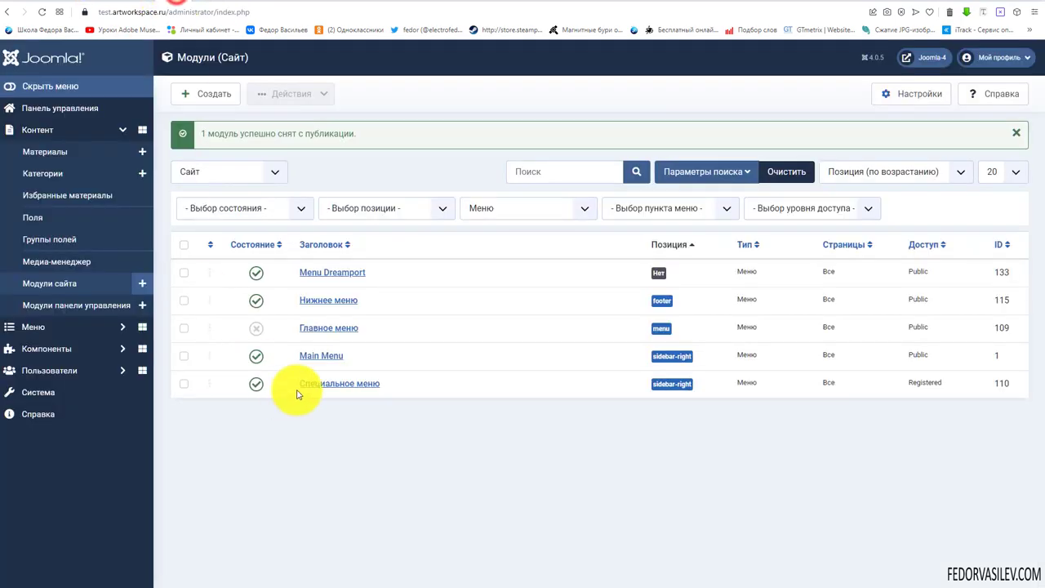
pyautogui.click(210, 4)
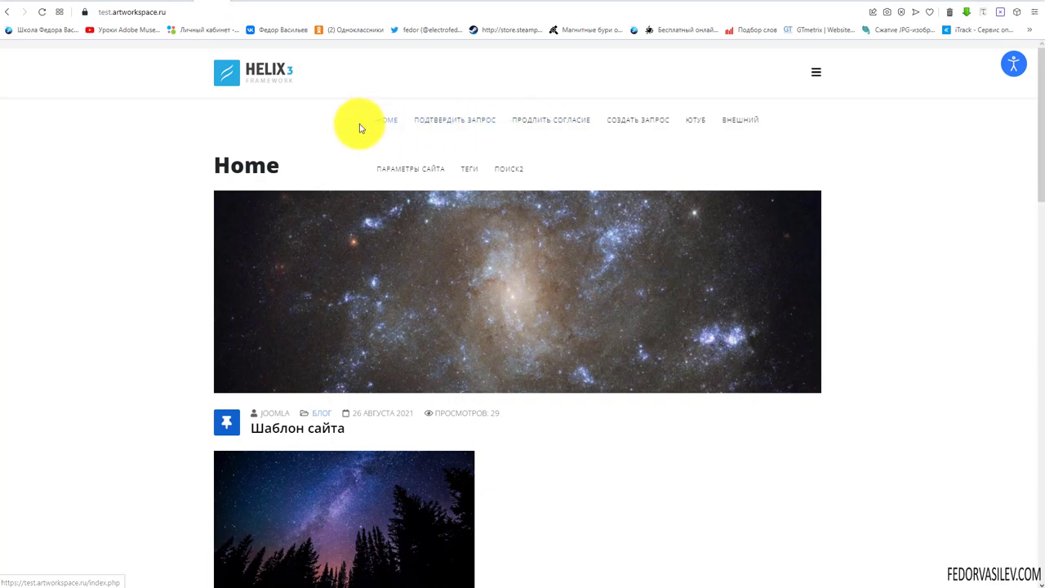
pyautogui.scroll(-5, 509, 86)
pyautogui.scroll(5, 445, 178)
pyautogui.scroll(-5, 445, 178)
pyautogui.scroll(5, 441, 172)
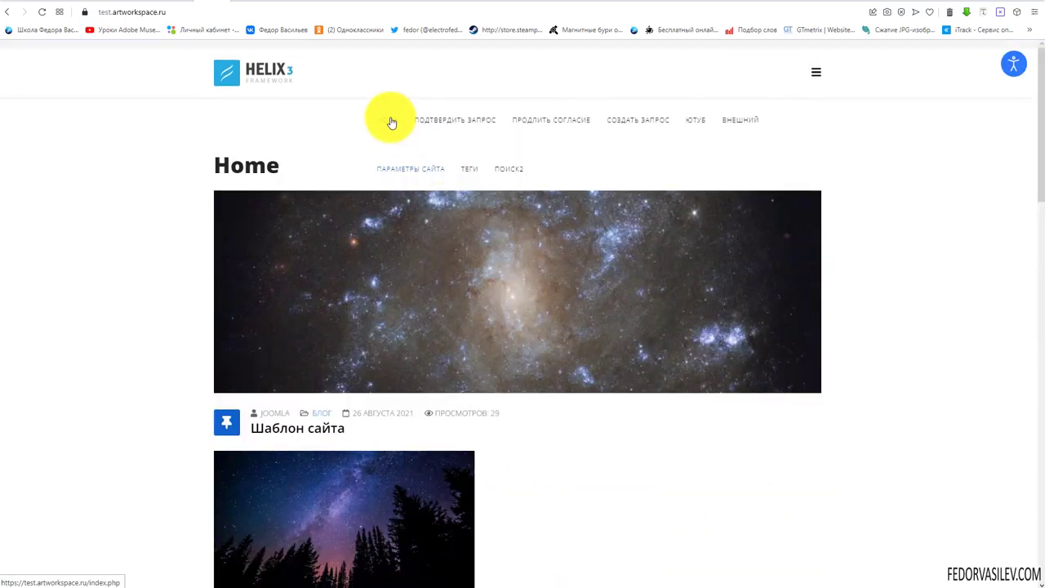
pyautogui.click(434, 120)
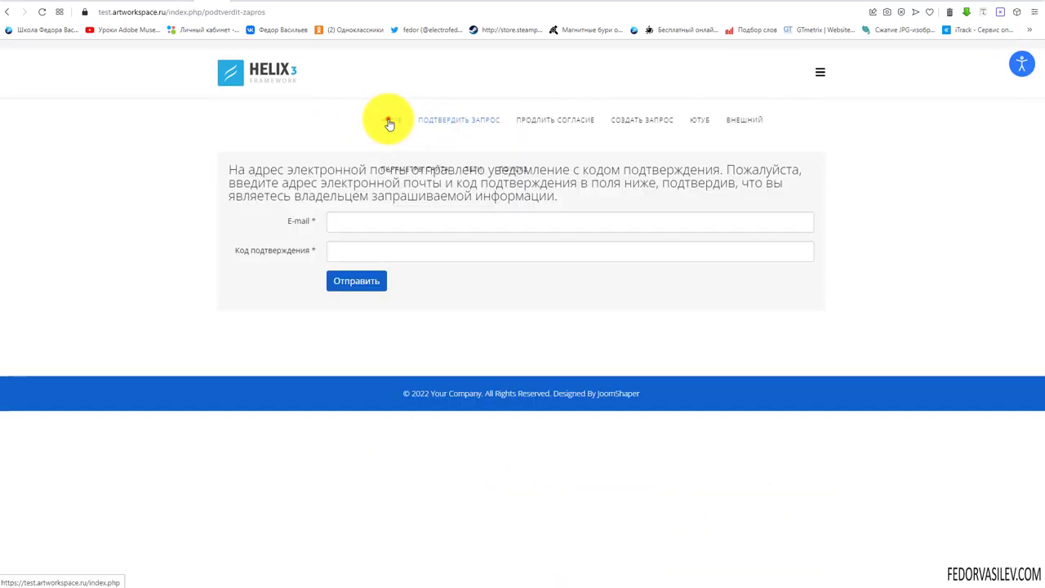
pyautogui.click(388, 120)
pyautogui.click(268, 67)
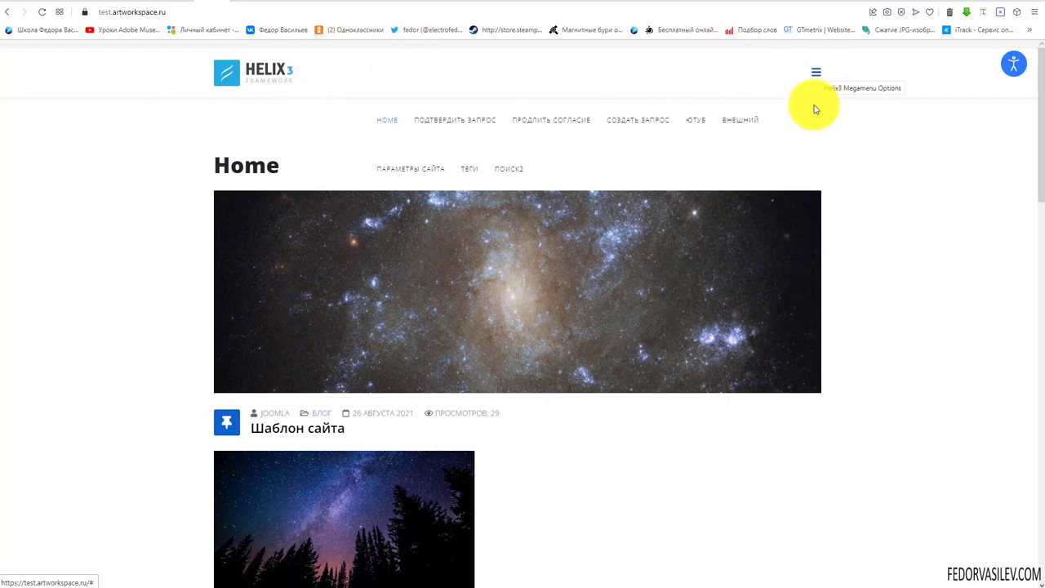
# - Test opening and closing the off-canvas menu on the home page and check the sticky header down the page
pyautogui.click(817, 79)
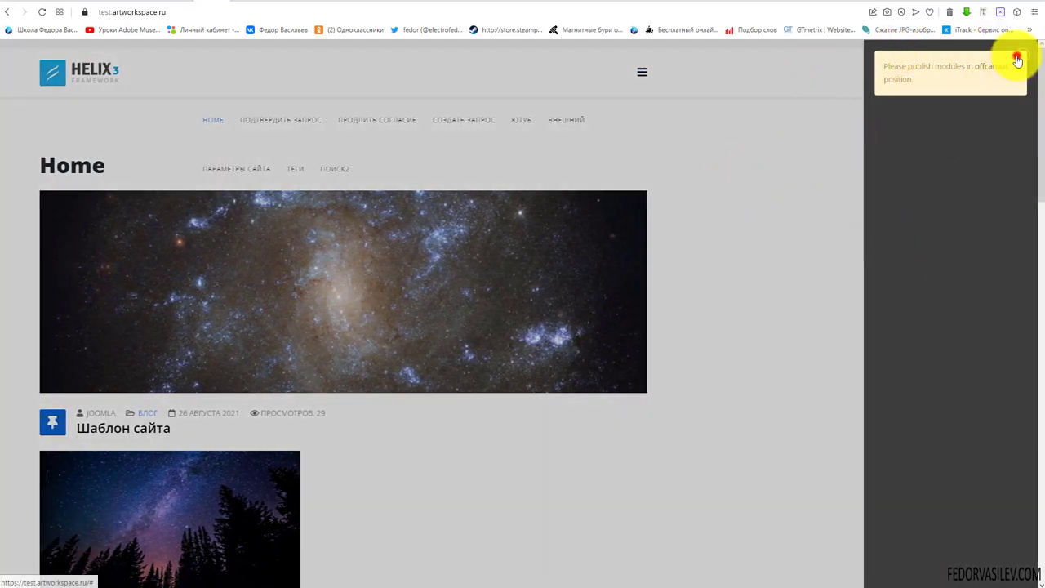
pyautogui.click(1017, 60)
pyautogui.click(813, 74)
pyautogui.click(769, 175)
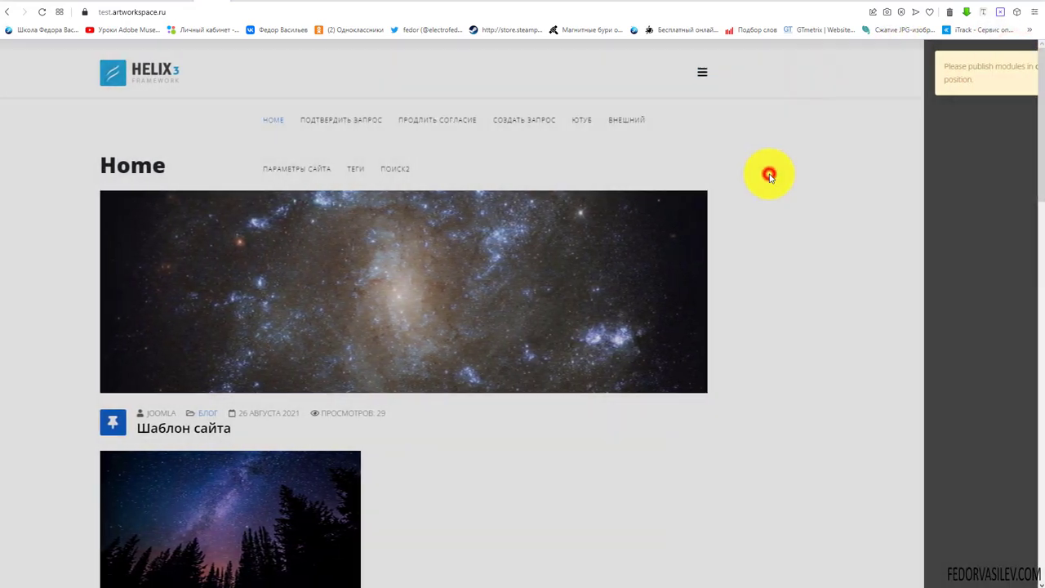
pyautogui.click(814, 75)
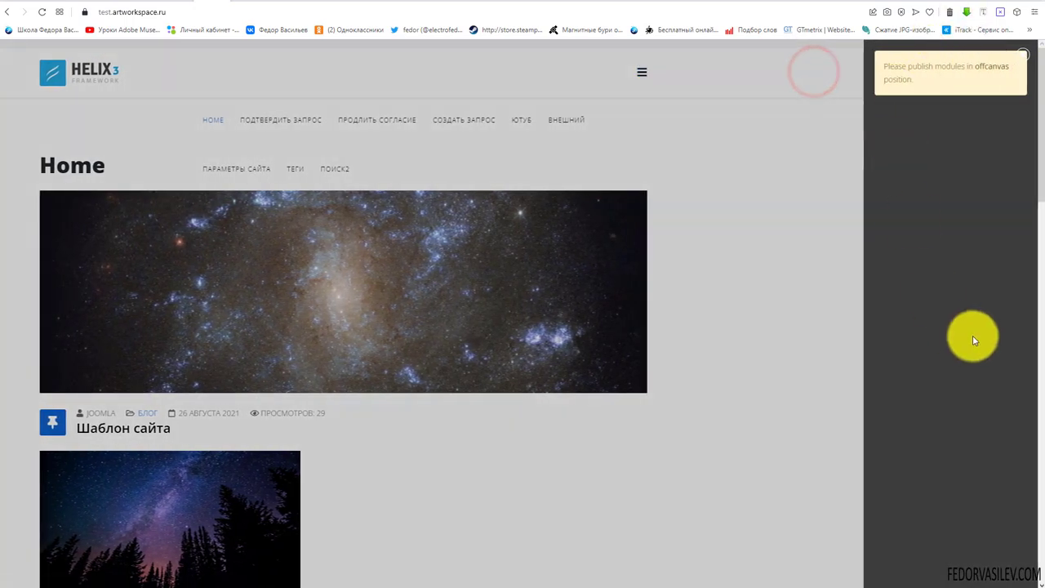
pyautogui.click(807, 160)
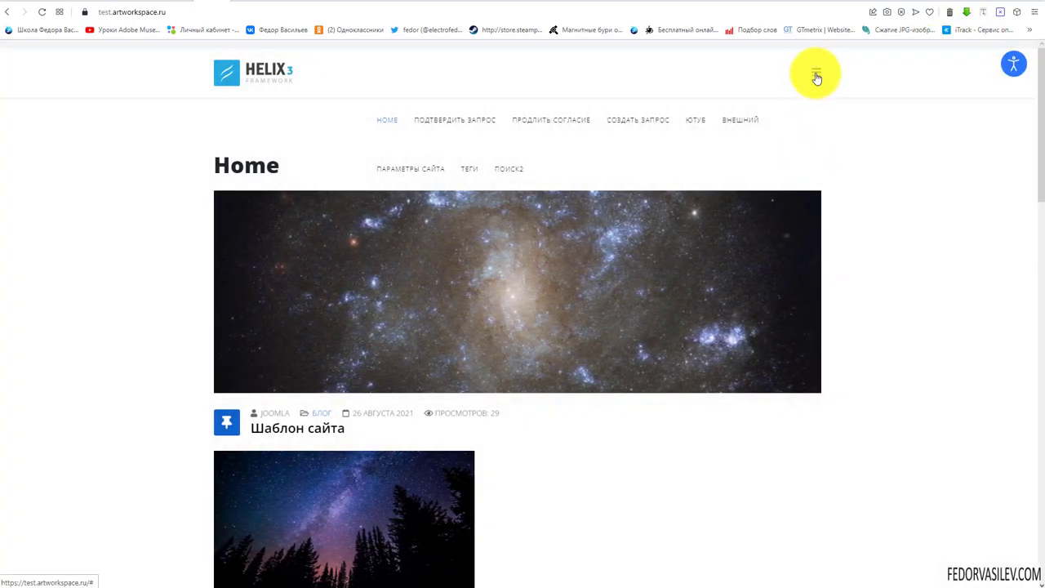
pyautogui.click(817, 76)
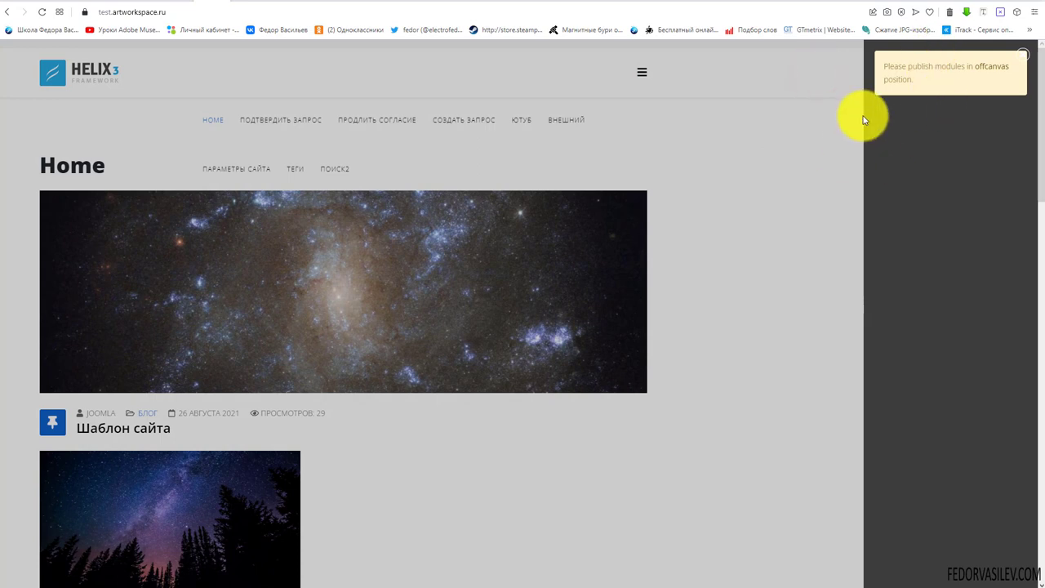
pyautogui.click(770, 139)
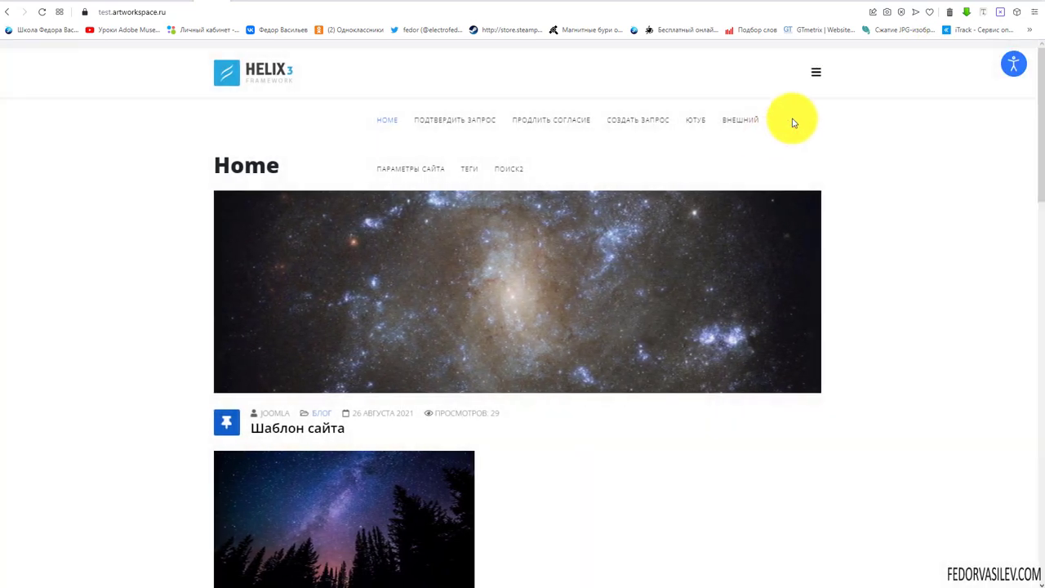
pyautogui.click(817, 75)
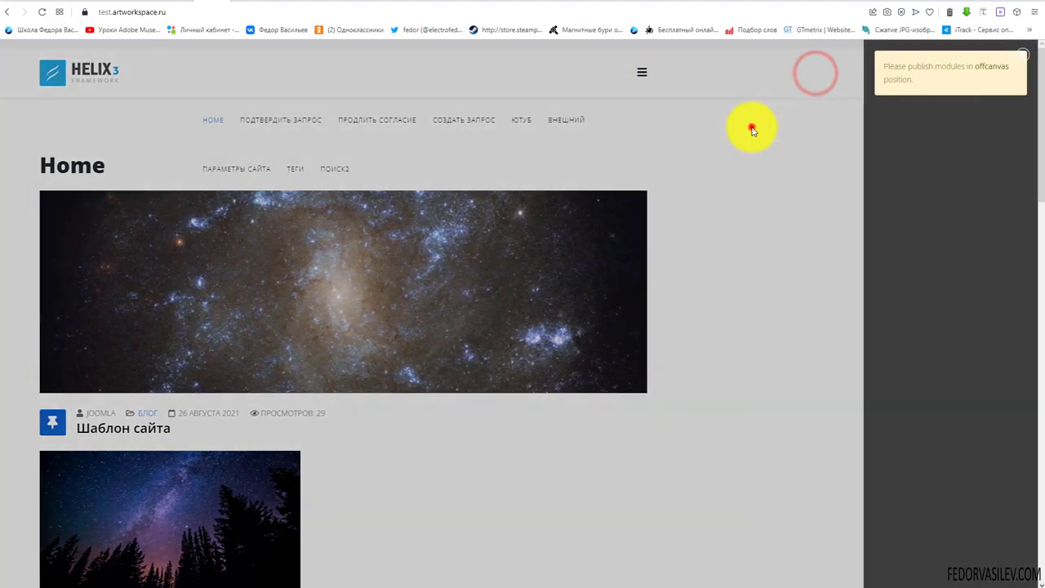
pyautogui.click(751, 126)
pyautogui.click(817, 76)
pyautogui.click(804, 181)
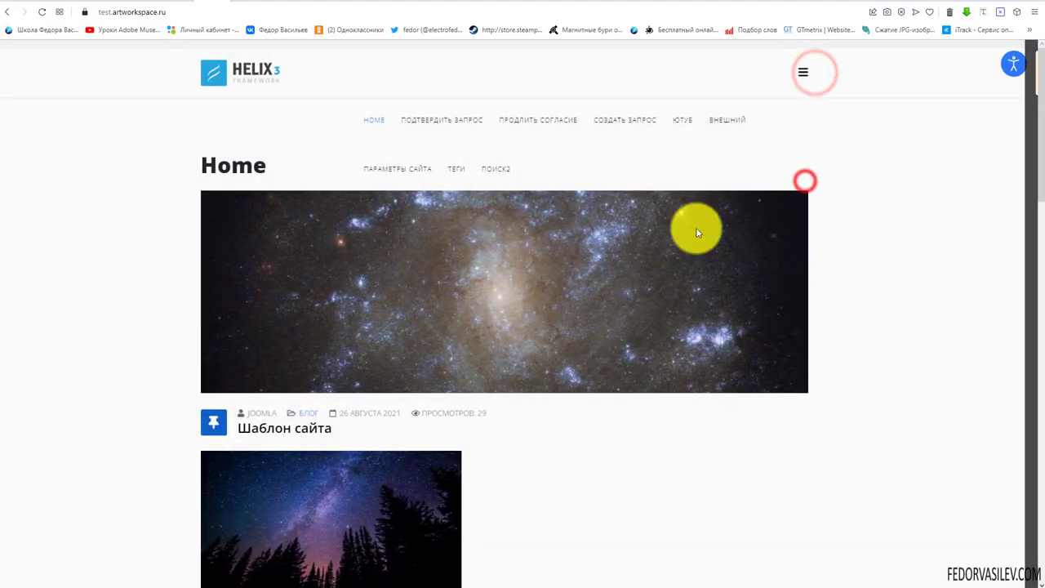
pyautogui.scroll(-20, 462, 216)
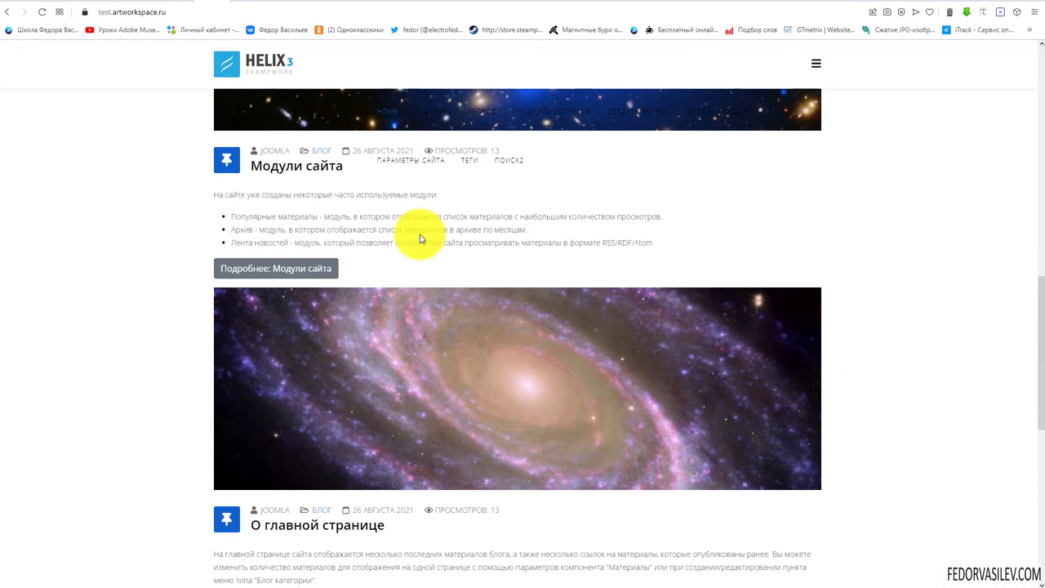
pyautogui.scroll(20, 486, 471)
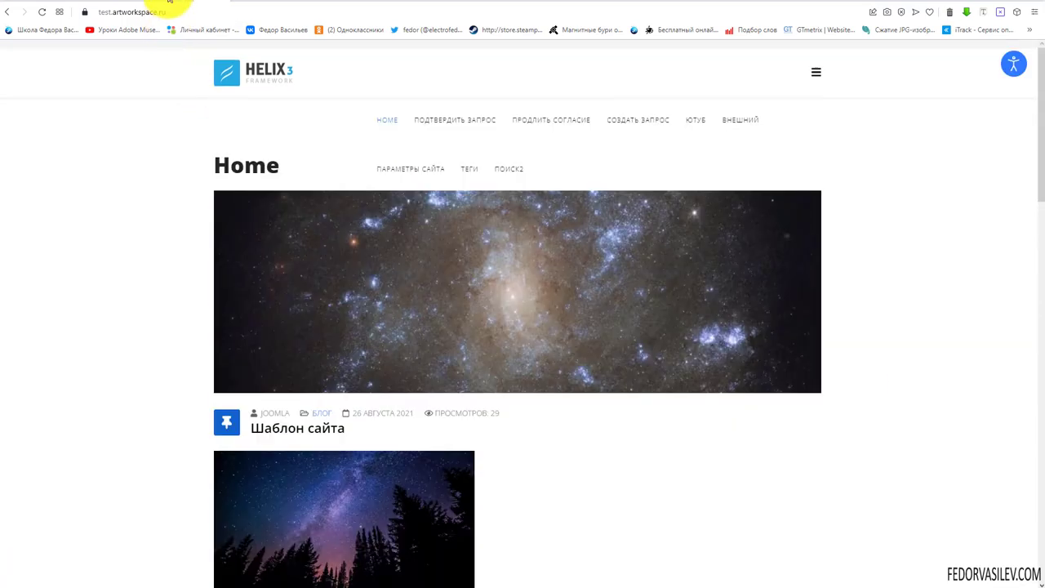
# - Return to the administrator and open the Basic settings of the shaper_helix3 site template style
pyautogui.click(167, 3)
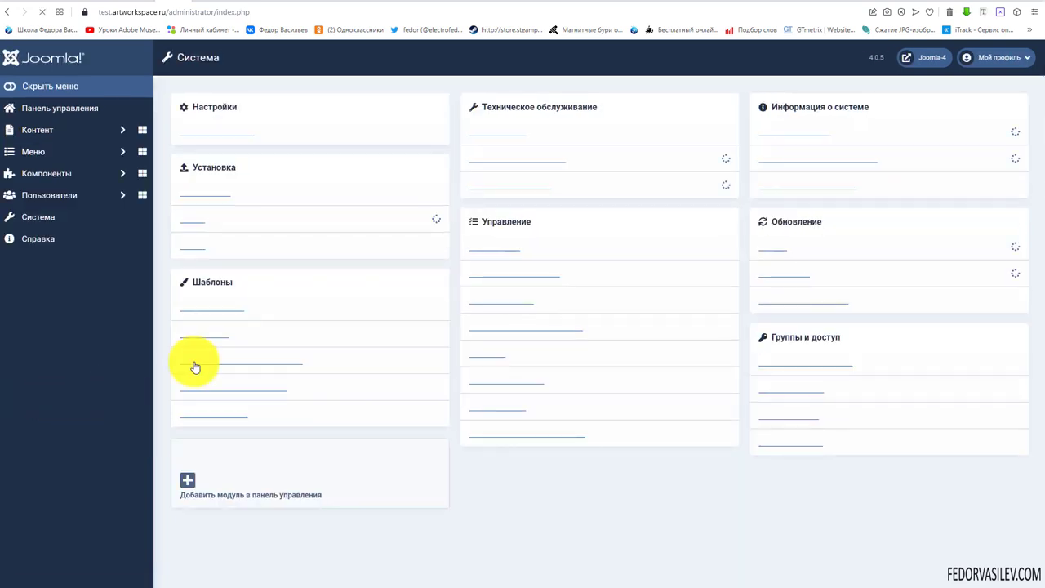
pyautogui.click(210, 333)
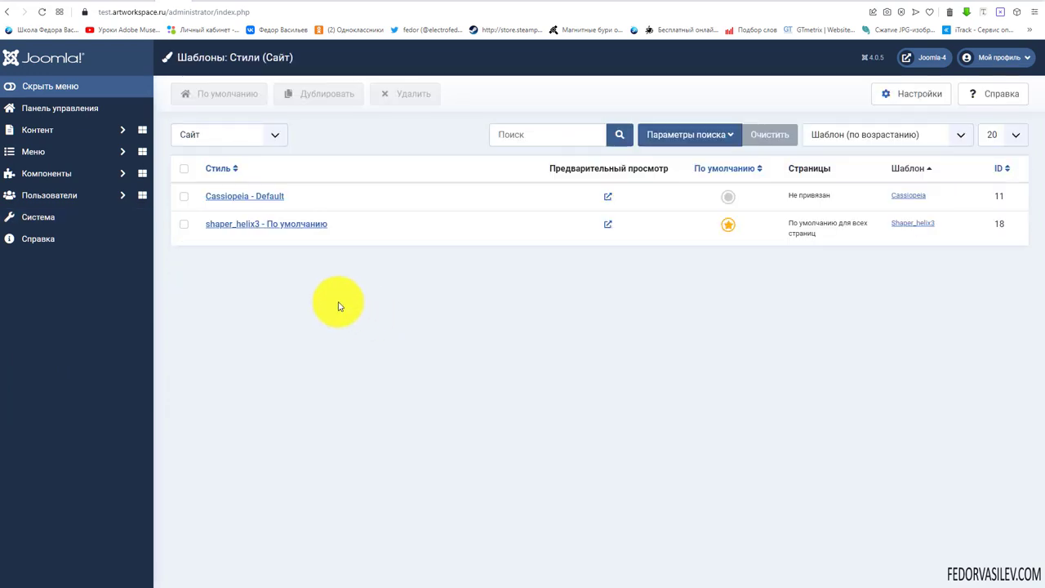
pyautogui.click(235, 226)
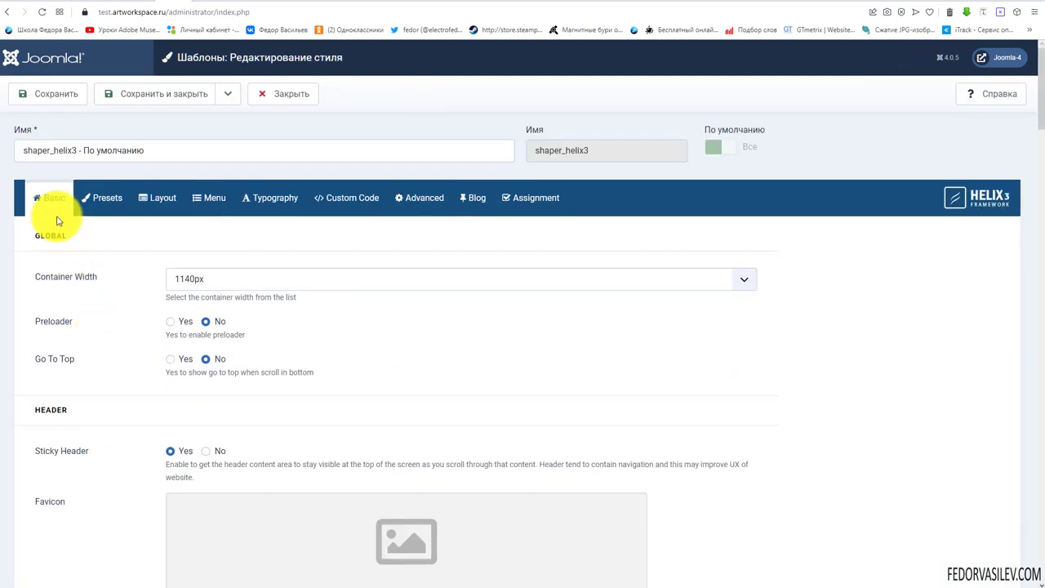
pyautogui.click(54, 198)
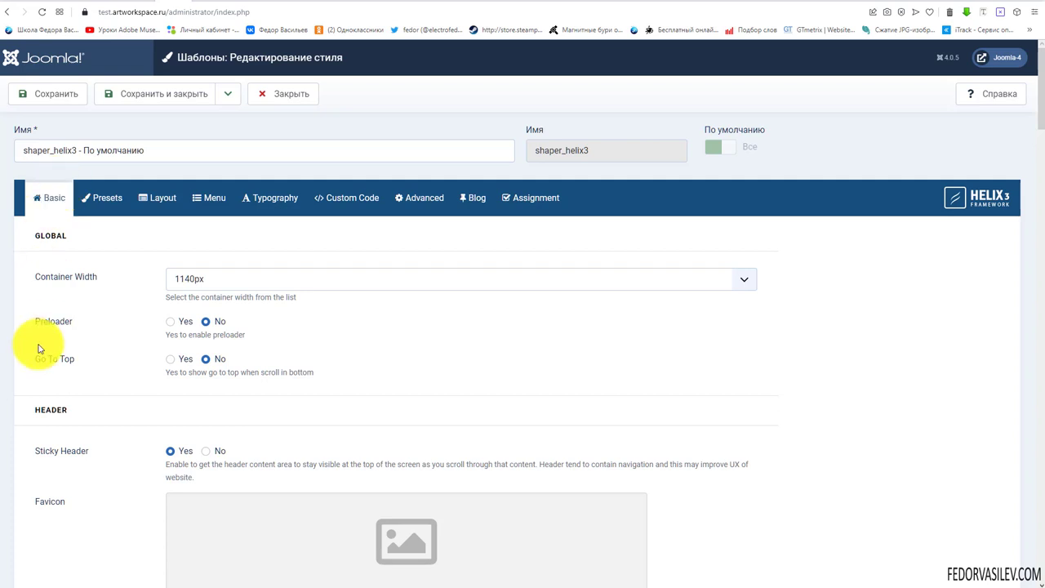
# - Examine the Container Width options in the style's Global settings and compare them with the public home page layout
pyautogui.moveTo(106, 278); pyautogui.dragTo(43, 283)
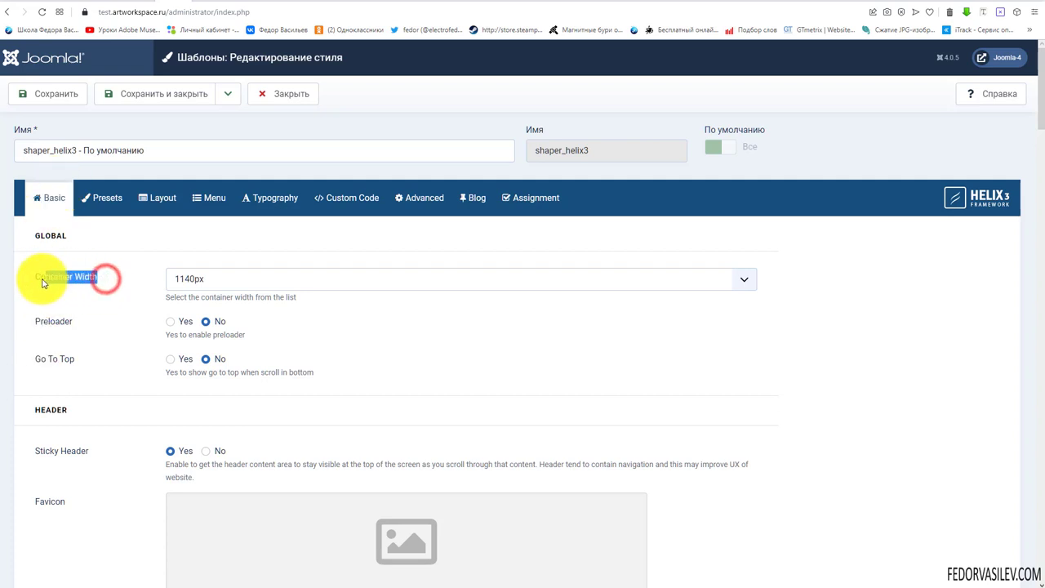
pyautogui.click(128, 298)
pyautogui.click(219, 278)
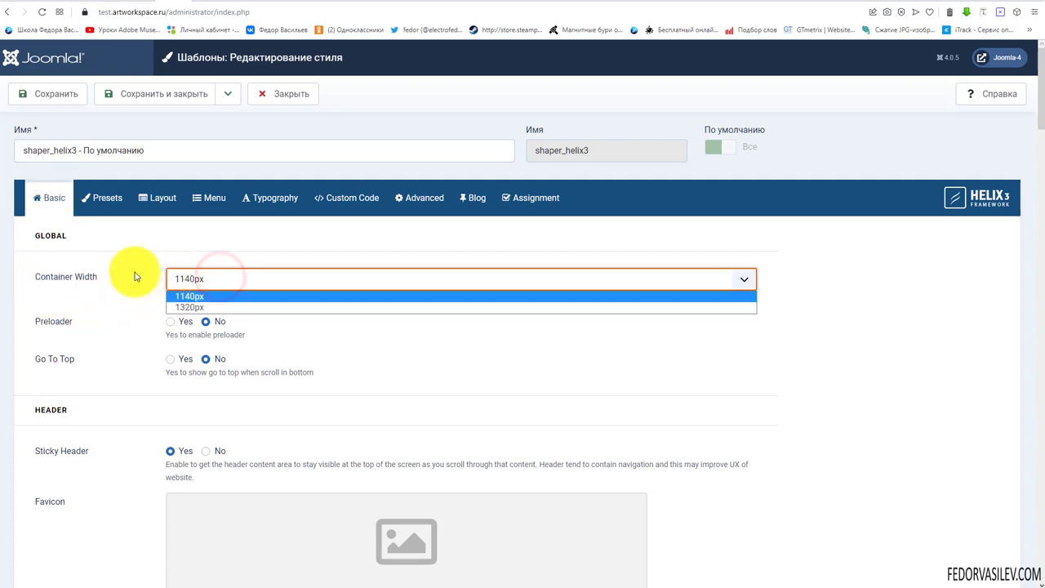
pyautogui.click(135, 274)
pyautogui.click(214, 280)
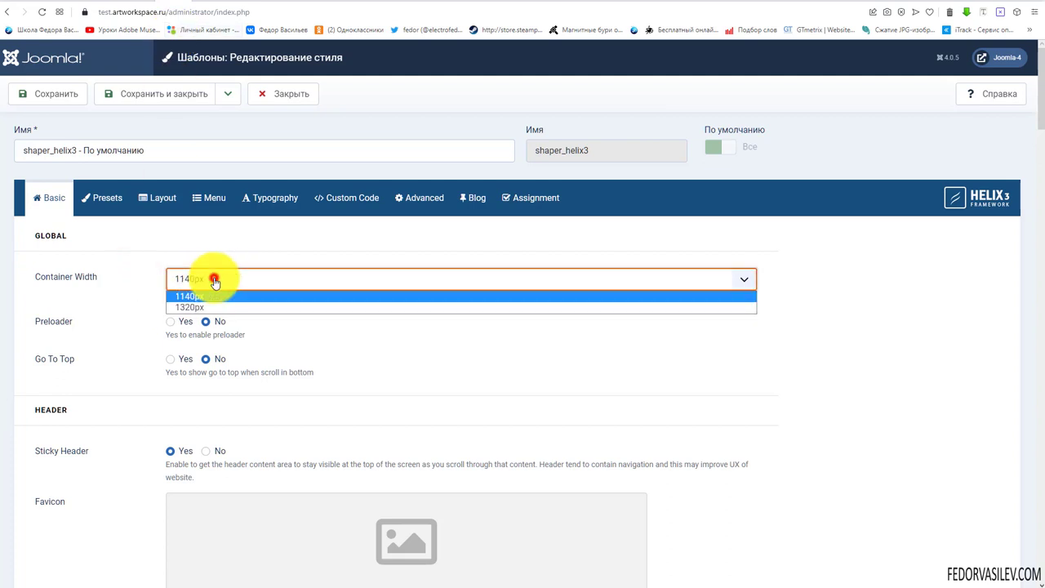
pyautogui.click(135, 274)
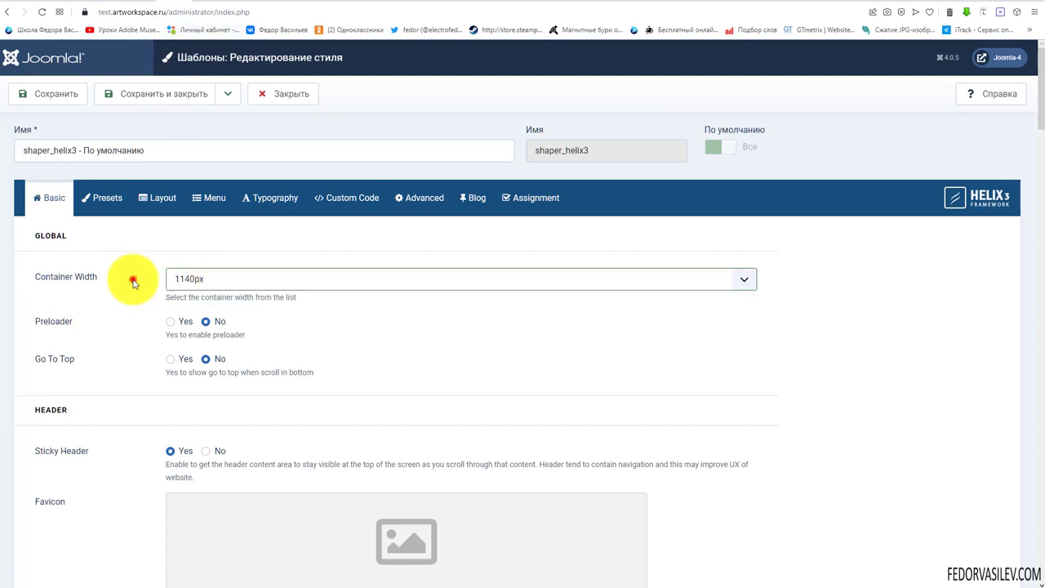
pyautogui.click(215, 278)
pyautogui.click(145, 272)
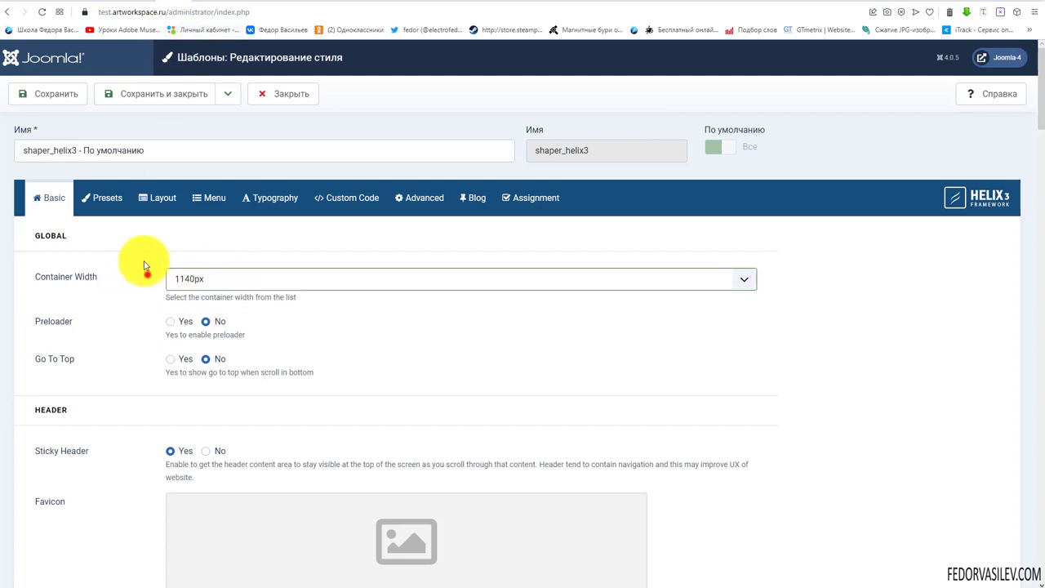
pyautogui.click(203, 3)
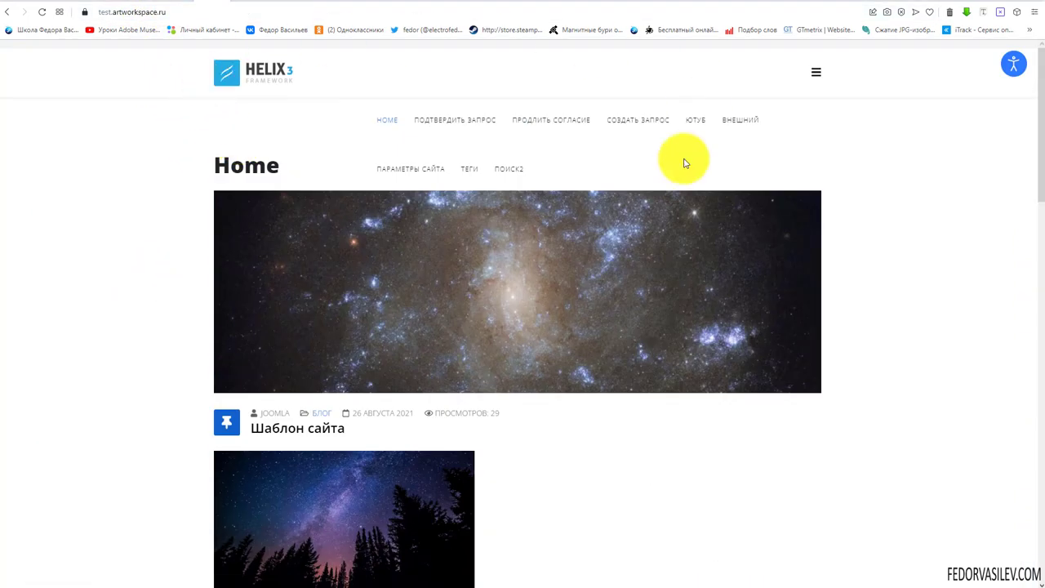
pyautogui.click(174, 3)
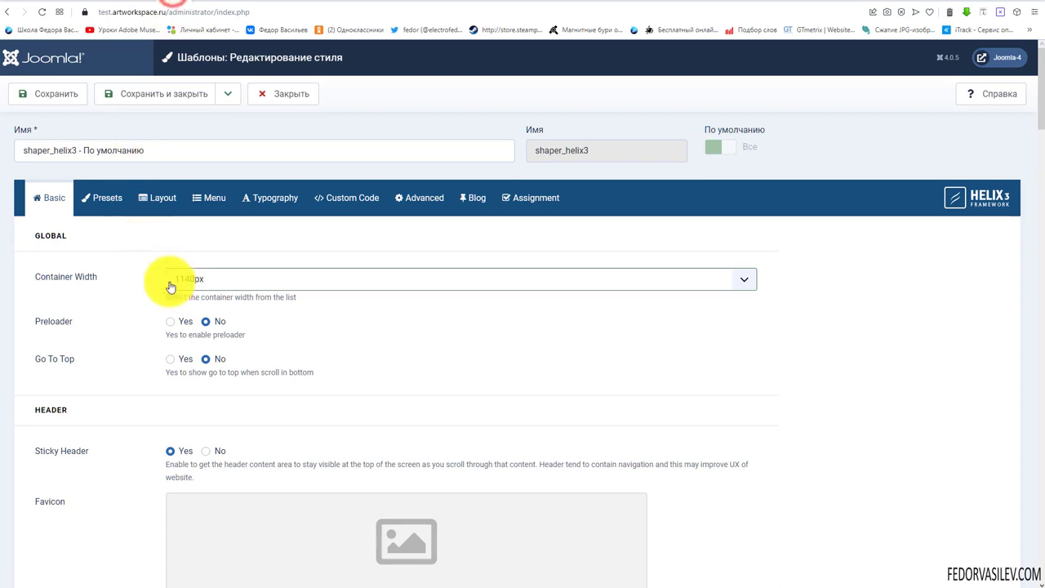
# - Set Container Width to 1320px, save the style and switch to the public home page
pyautogui.click(215, 279)
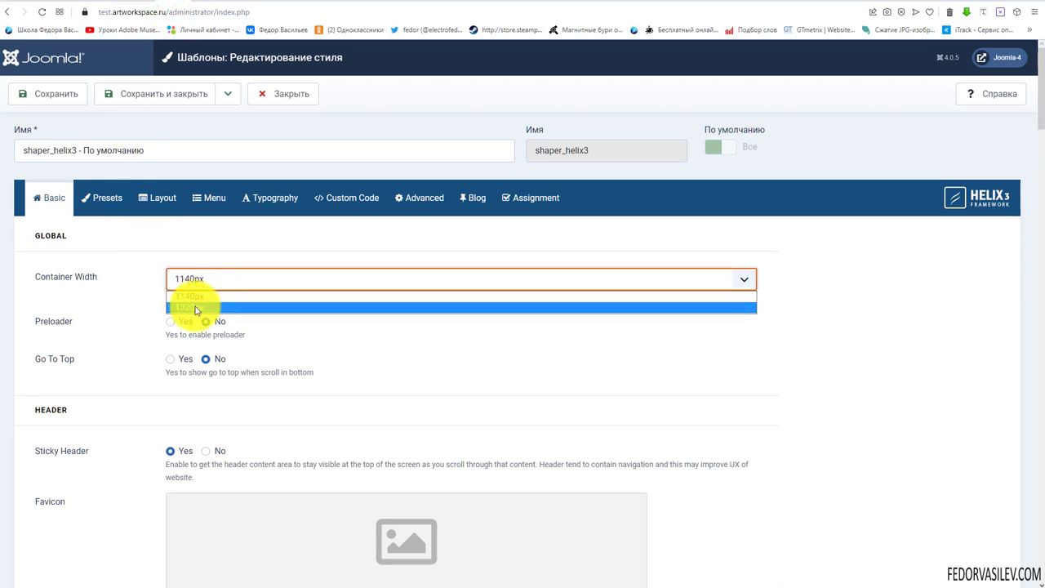
pyautogui.click(196, 308)
pyautogui.click(54, 93)
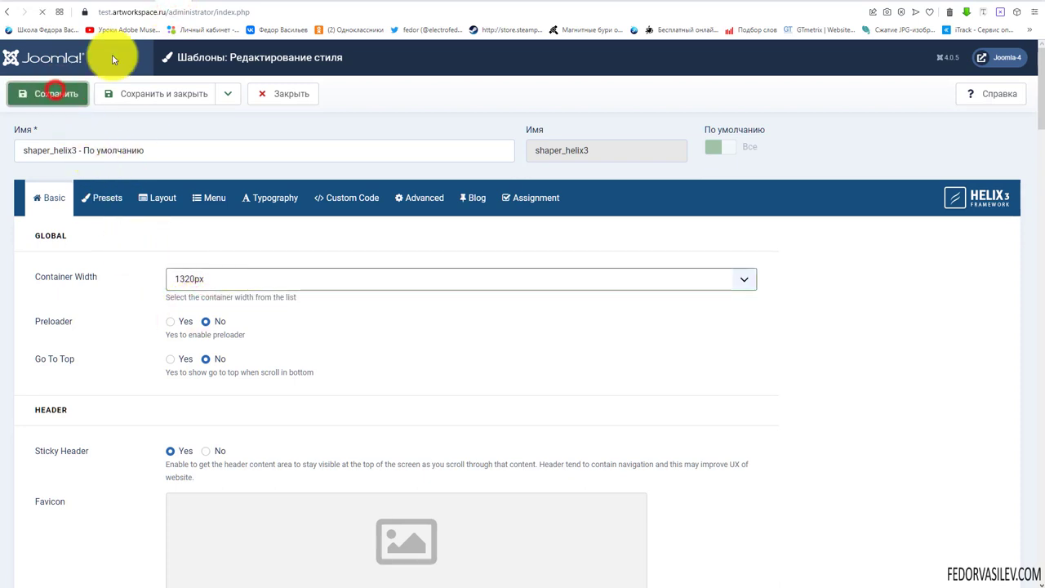
pyautogui.click(204, 5)
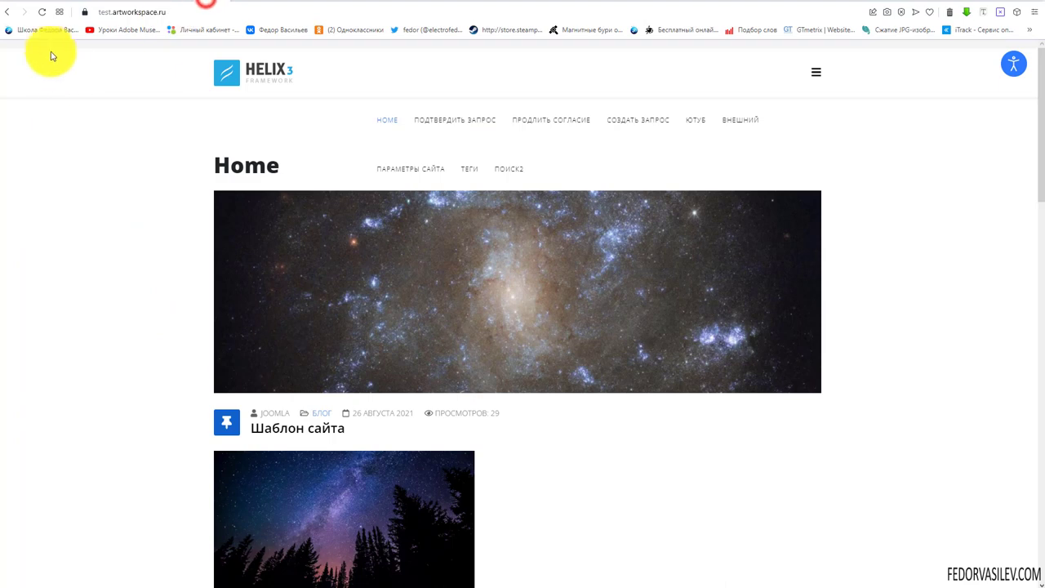
# - Reload the public home page to check the 1320px container width, and return to the Container Width setting in the style
pyautogui.click(42, 12)
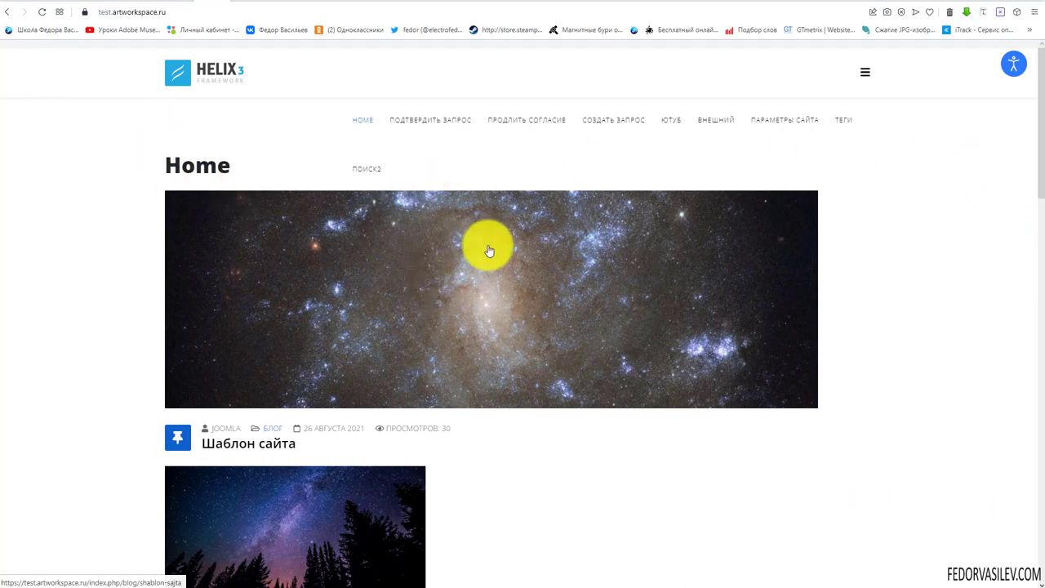
pyautogui.click(164, 4)
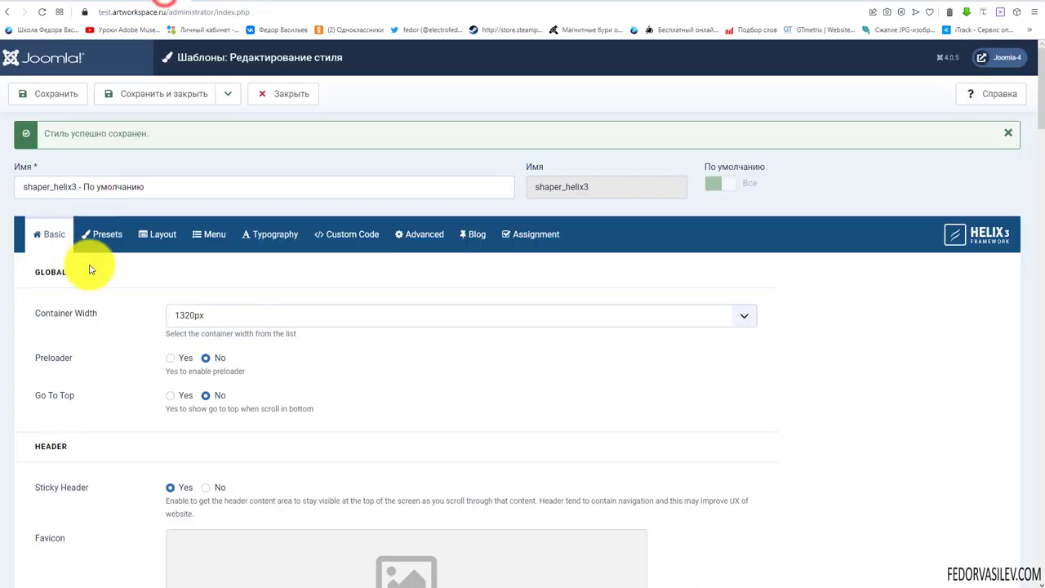
pyautogui.click(181, 316)
pyautogui.click(150, 319)
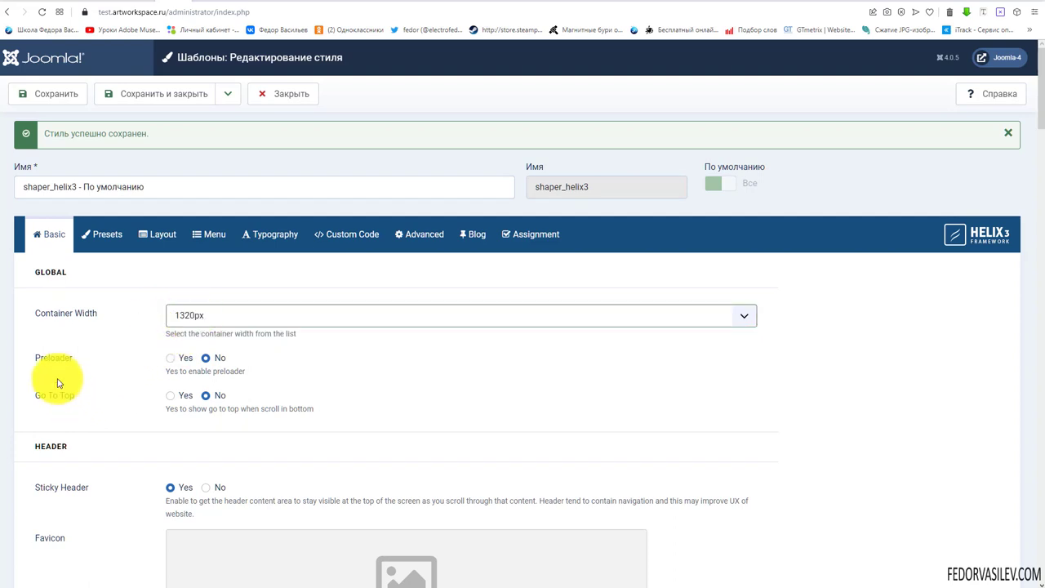
# - Enable the Preloader in the Global settings, toggling it off and on to compare the options it reveals
pyautogui.click(172, 359)
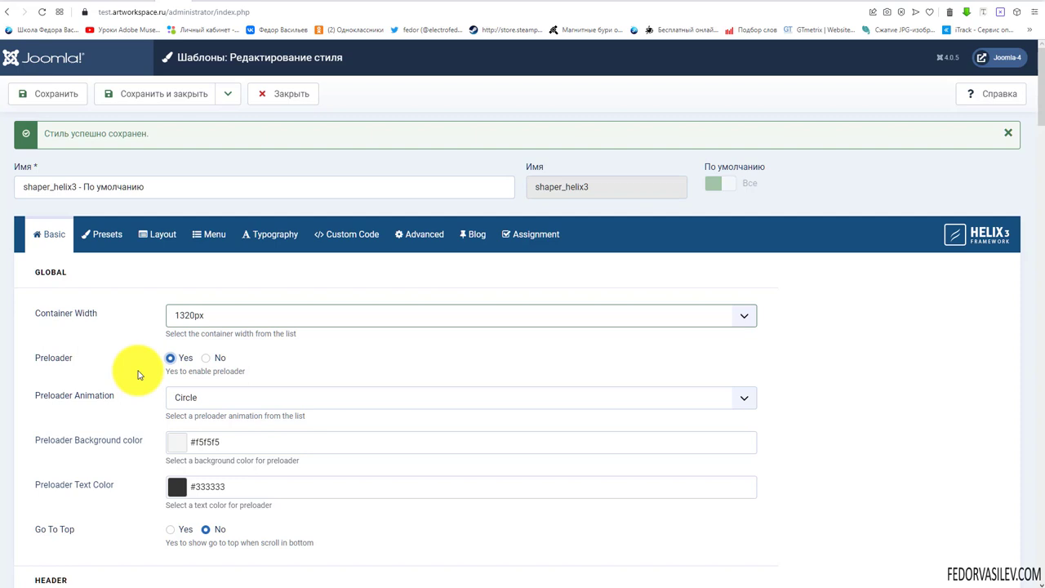
pyautogui.scroll(-2, 138, 374)
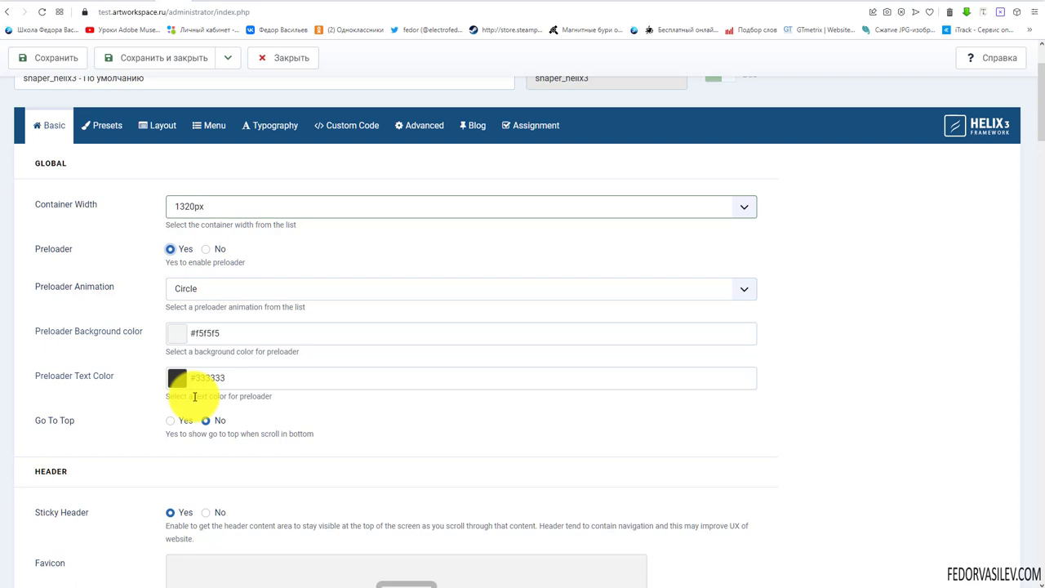
pyautogui.scroll(1, 195, 395)
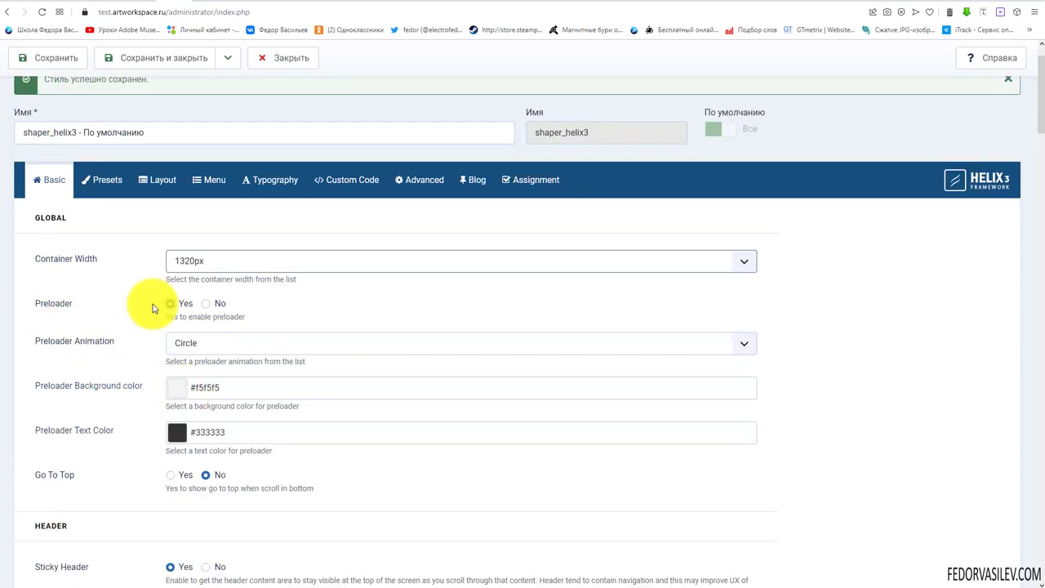
pyautogui.click(206, 303)
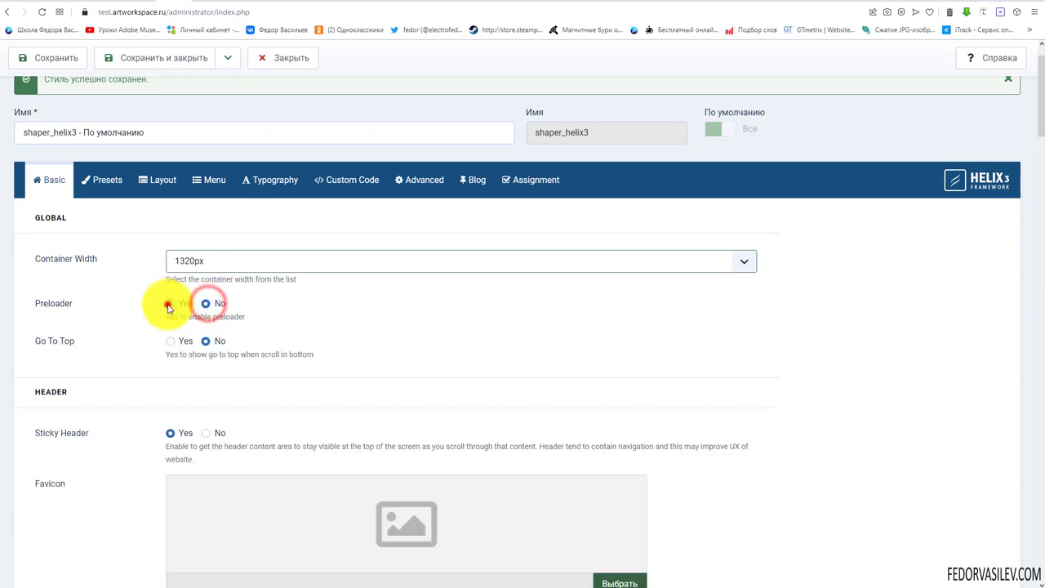
pyautogui.click(170, 303)
pyautogui.scroll(-1, 121, 338)
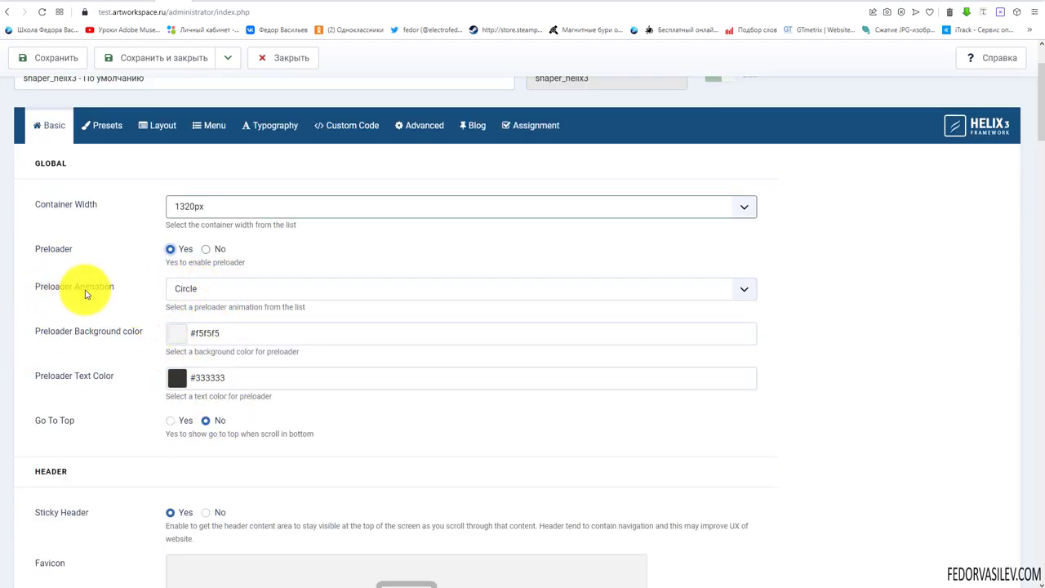
# - Examine the available Preloader Animation options and select Circle
pyautogui.click(249, 294)
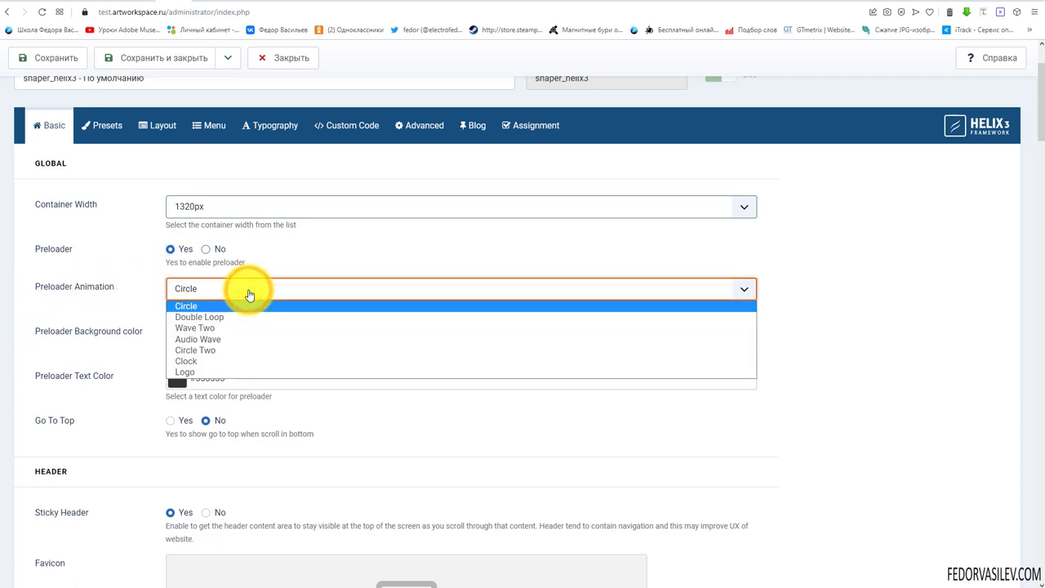
pyautogui.click(196, 319)
pyautogui.click(176, 290)
pyautogui.click(186, 307)
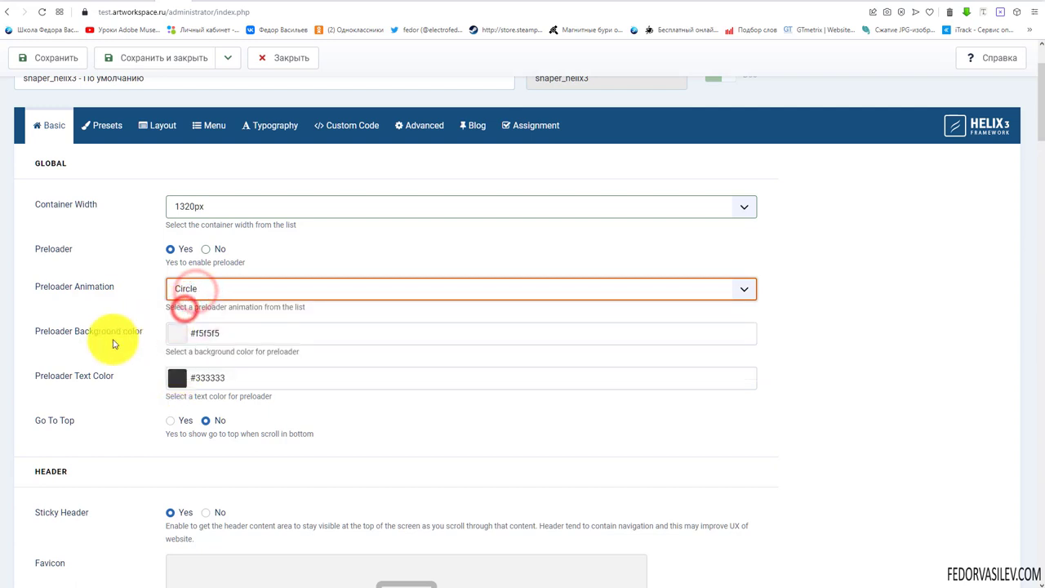
pyautogui.click(199, 291)
pyautogui.click(187, 287)
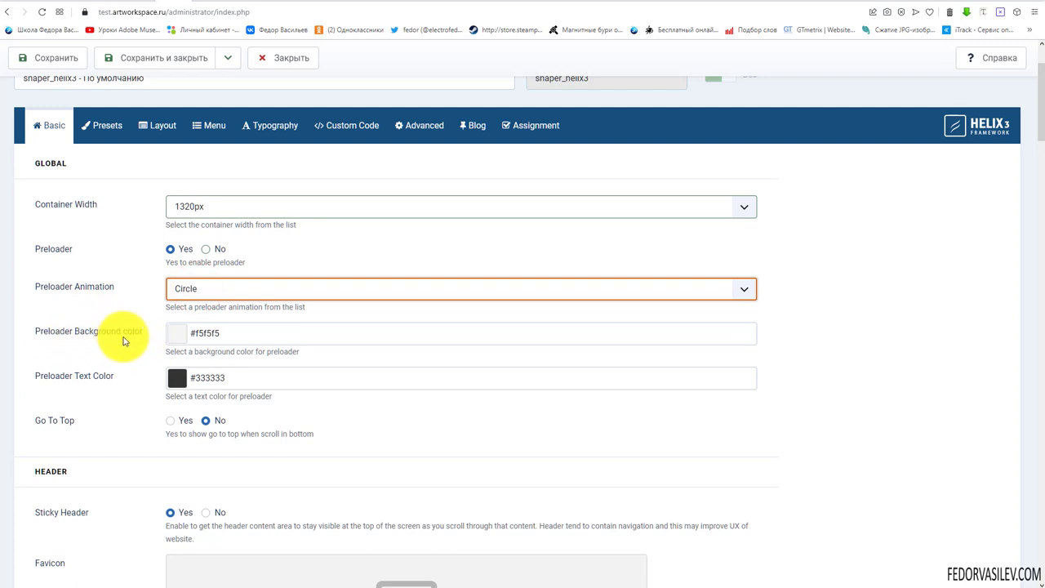
# - Examine the colour pickers for Preloader Background color and Preloader Text Color
pyautogui.click(174, 339)
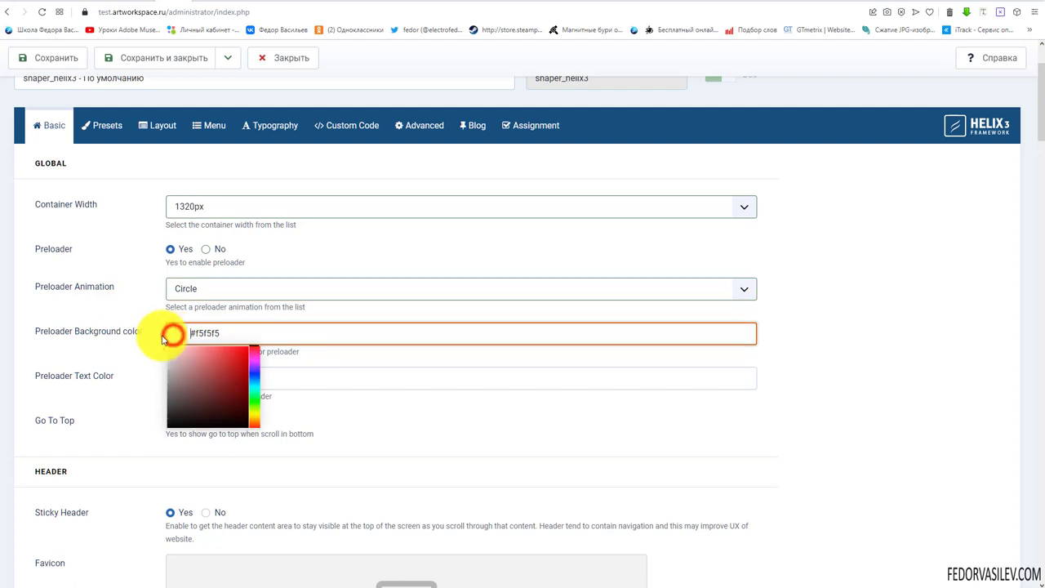
pyautogui.click(136, 342)
pyautogui.click(179, 335)
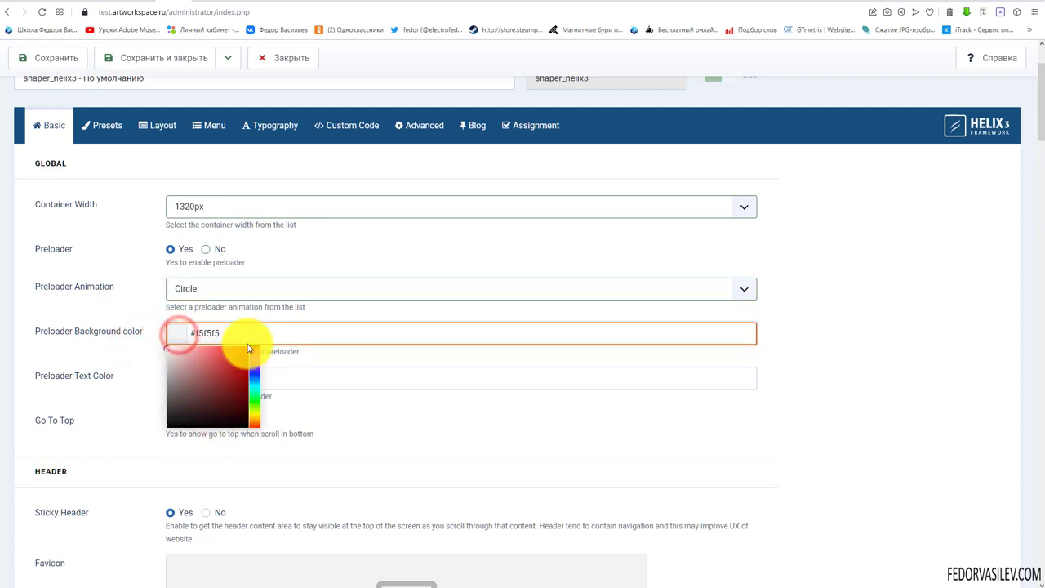
pyautogui.click(105, 352)
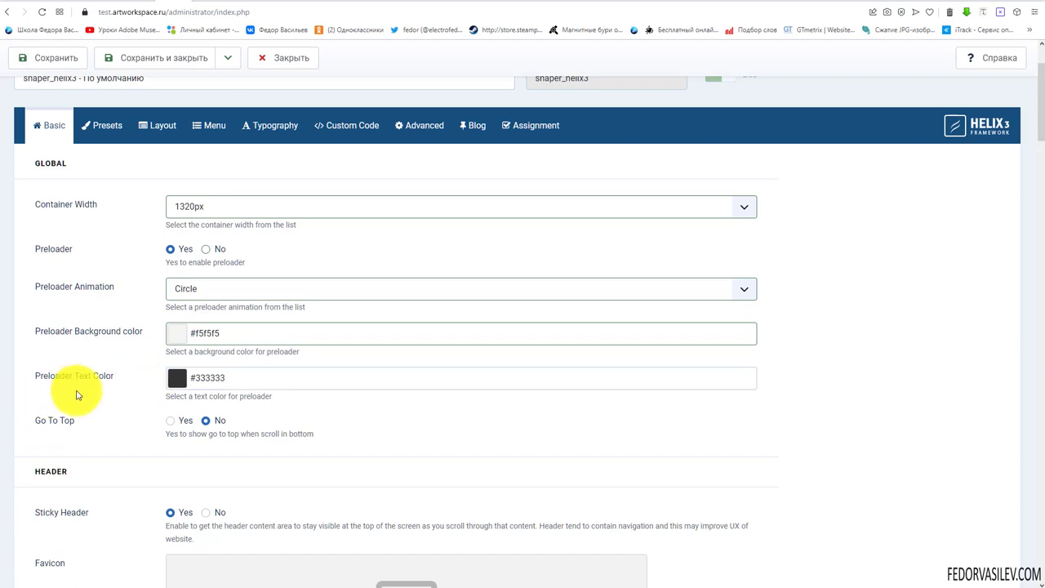
pyautogui.scroll(-1, 74, 368)
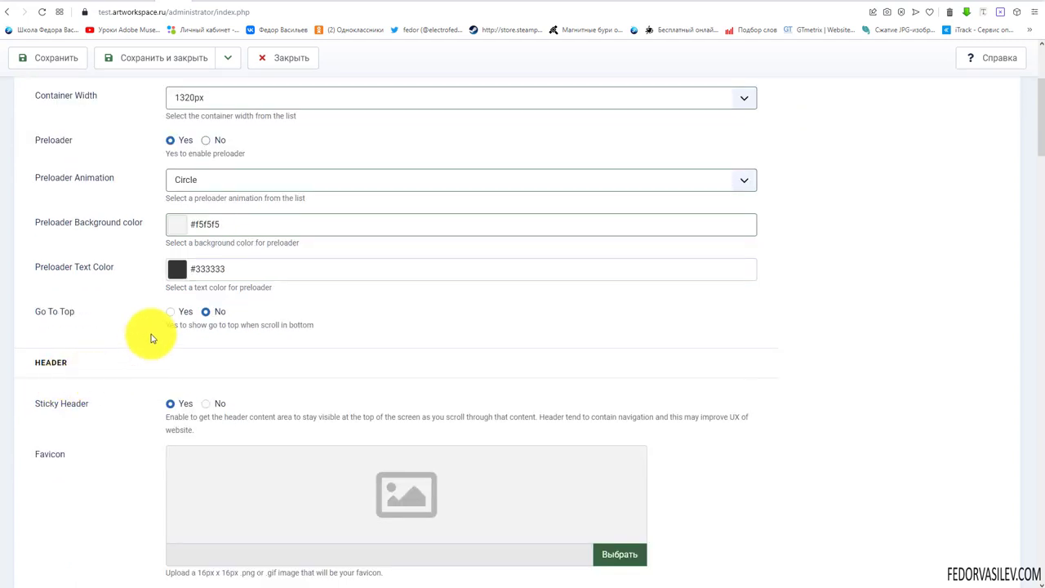
pyautogui.click(91, 275)
pyautogui.click(96, 280)
pyautogui.scroll(1, 93, 303)
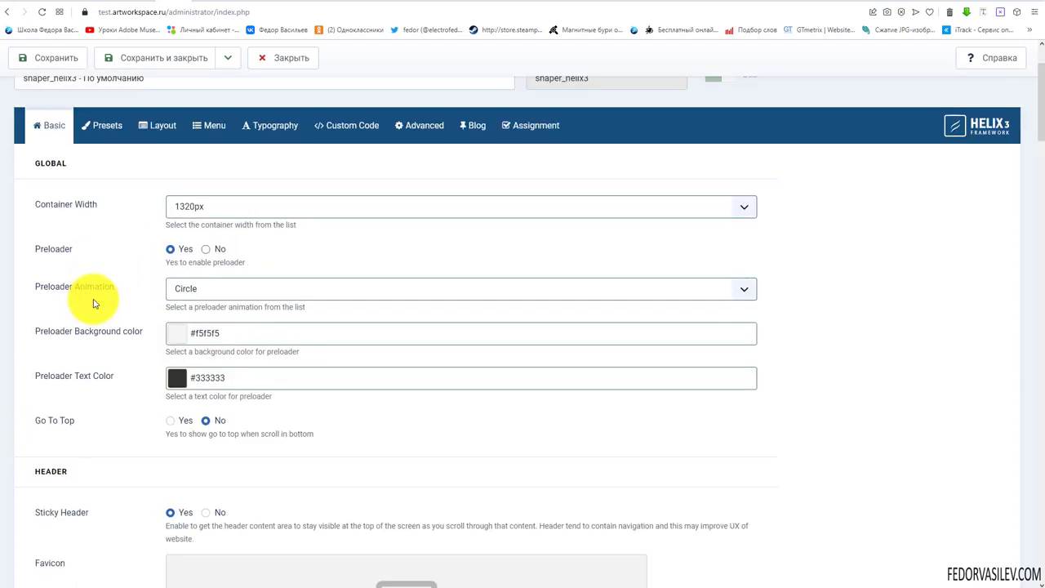
# - Save the style and reload the public home page to check the Circle preloader
pyautogui.scroll(1, 93, 303)
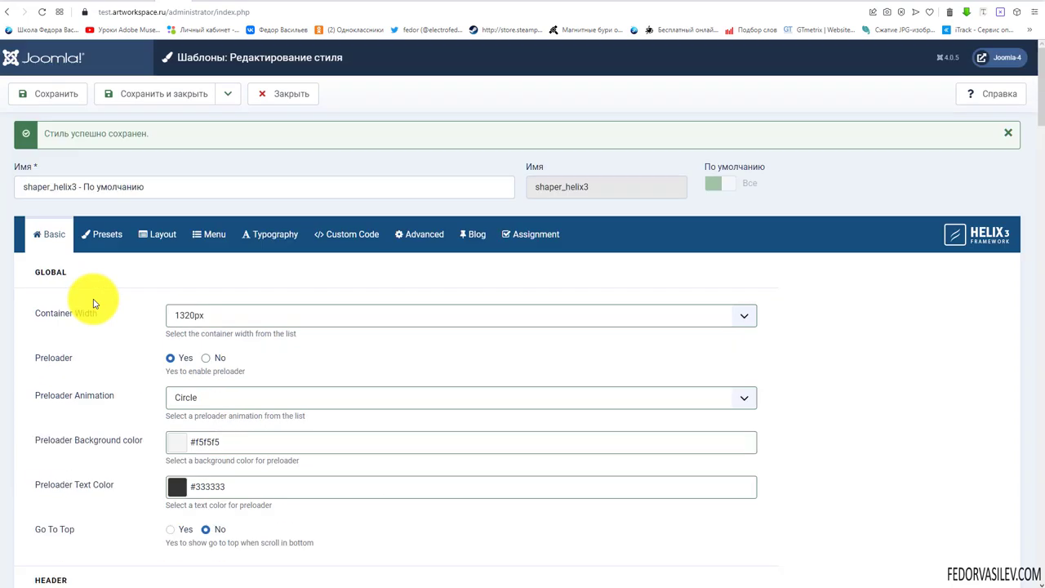
pyautogui.scroll(-1, 93, 303)
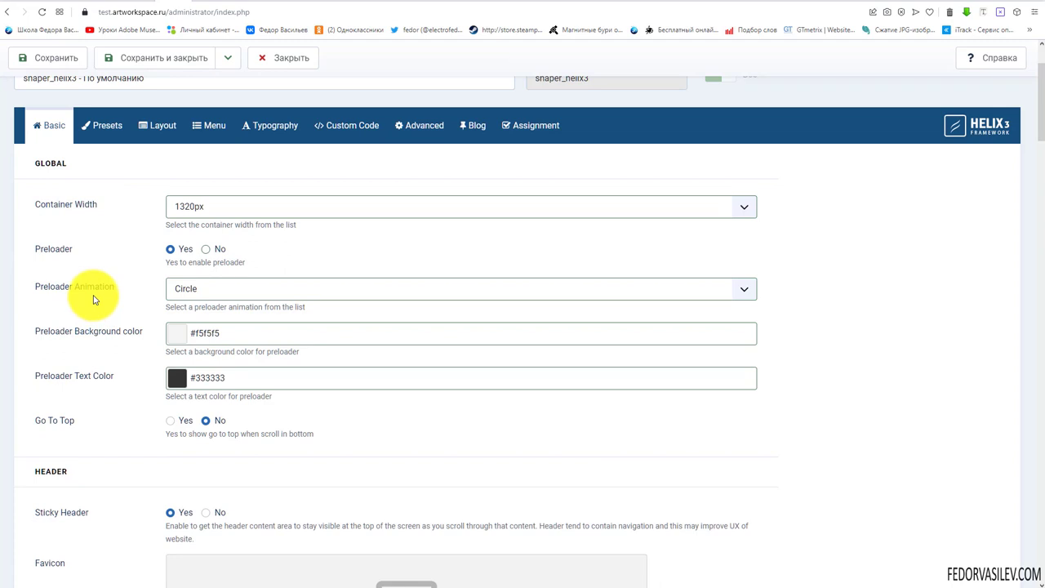
pyautogui.scroll(1, 93, 300)
pyautogui.click(62, 96)
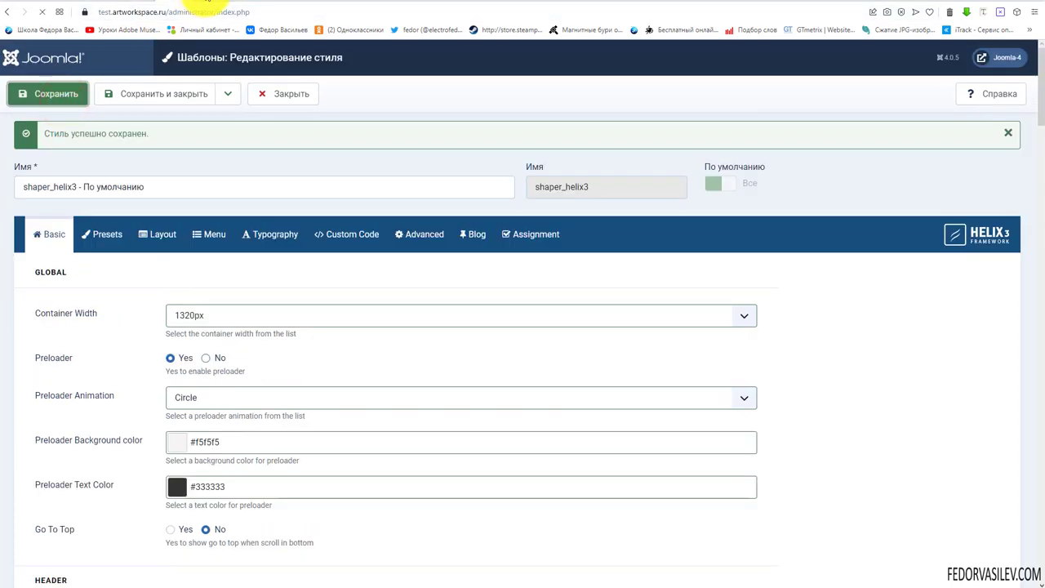
pyautogui.click(204, 2)
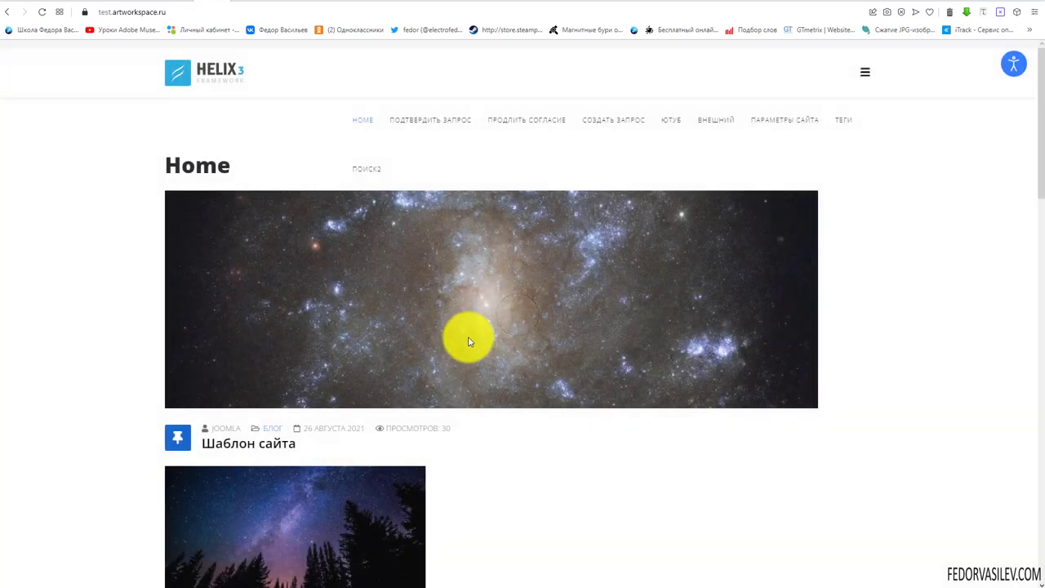
pyautogui.click(42, 12)
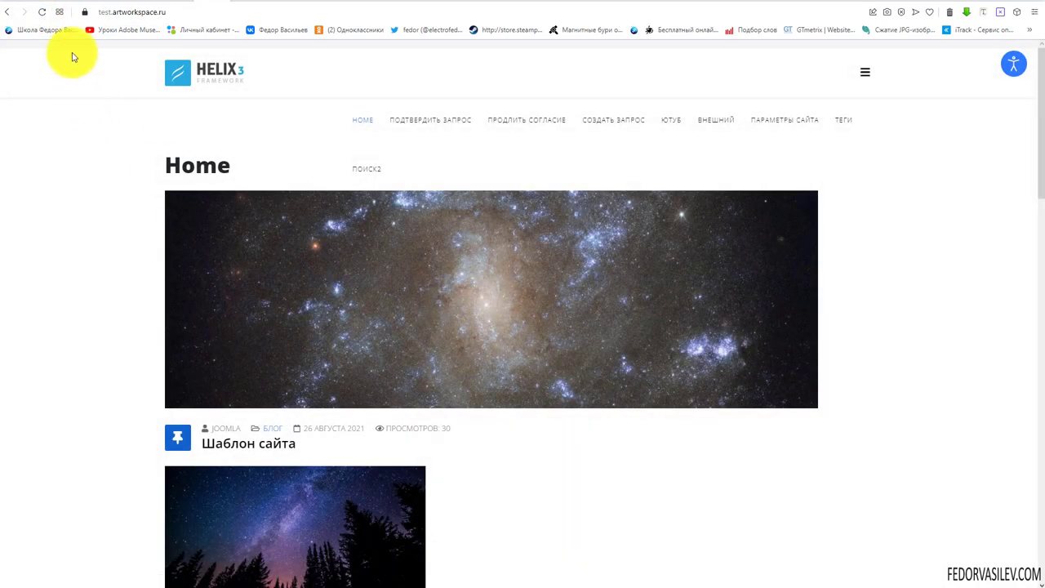
pyautogui.click(42, 11)
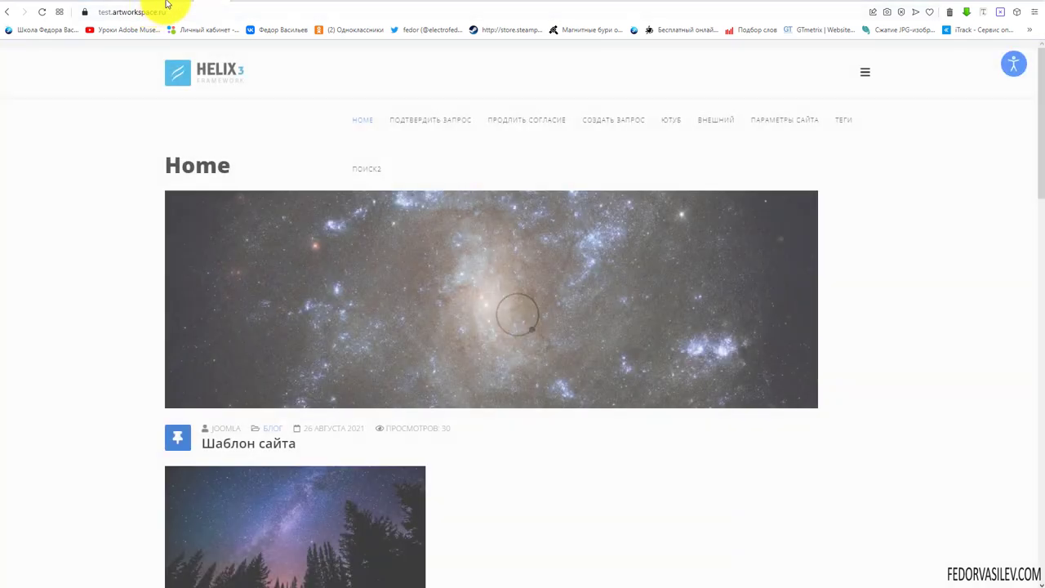
# - Return to the template style and set Preloader Background color to the dark blue #011966
pyautogui.click(175, 2)
pyautogui.scroll(-3, 210, 385)
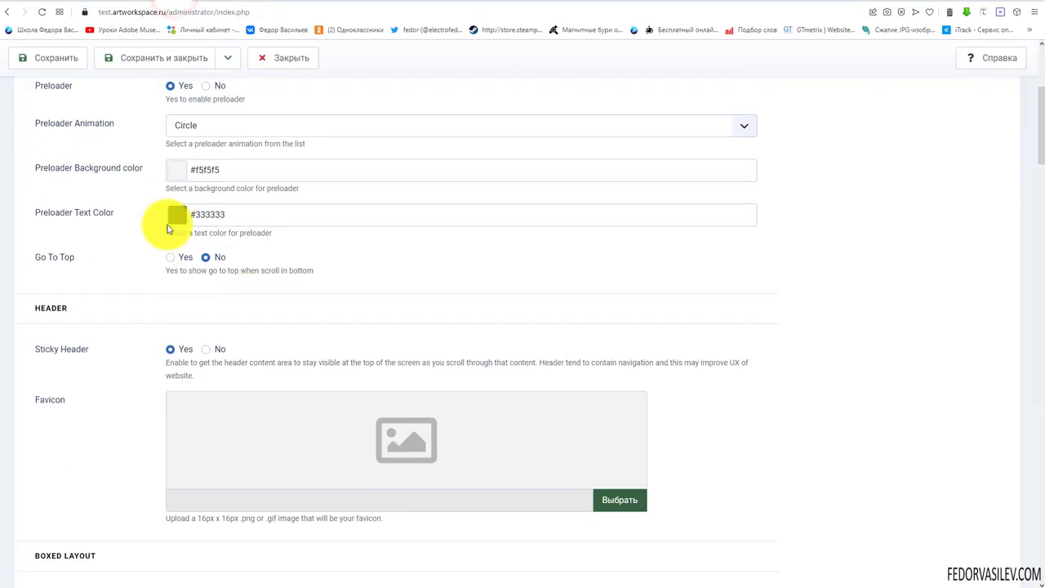
pyautogui.scroll(1, 171, 236)
pyautogui.click(178, 284)
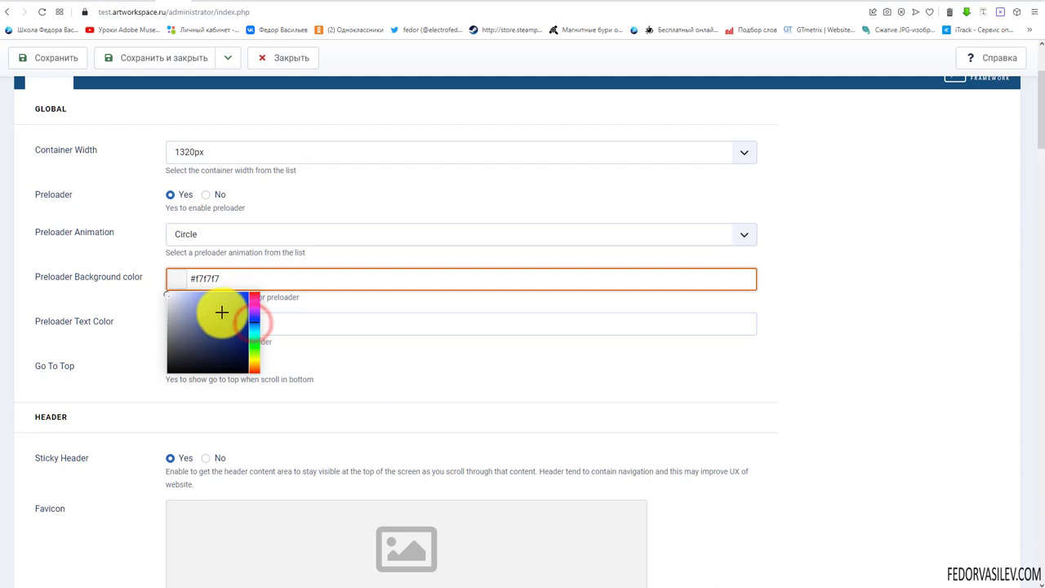
pyautogui.moveTo(221, 310)
pyautogui.mouseDown()
pyautogui.moveTo(234, 296)
pyautogui.moveTo(215, 320)
pyautogui.moveTo(236, 323)
pyautogui.mouseUp()
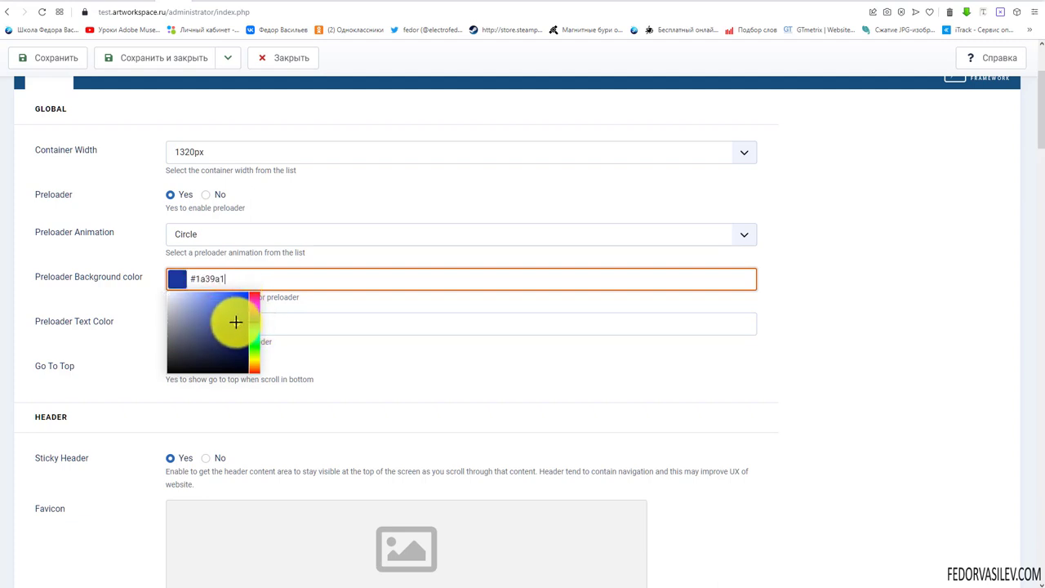
pyautogui.click(241, 334)
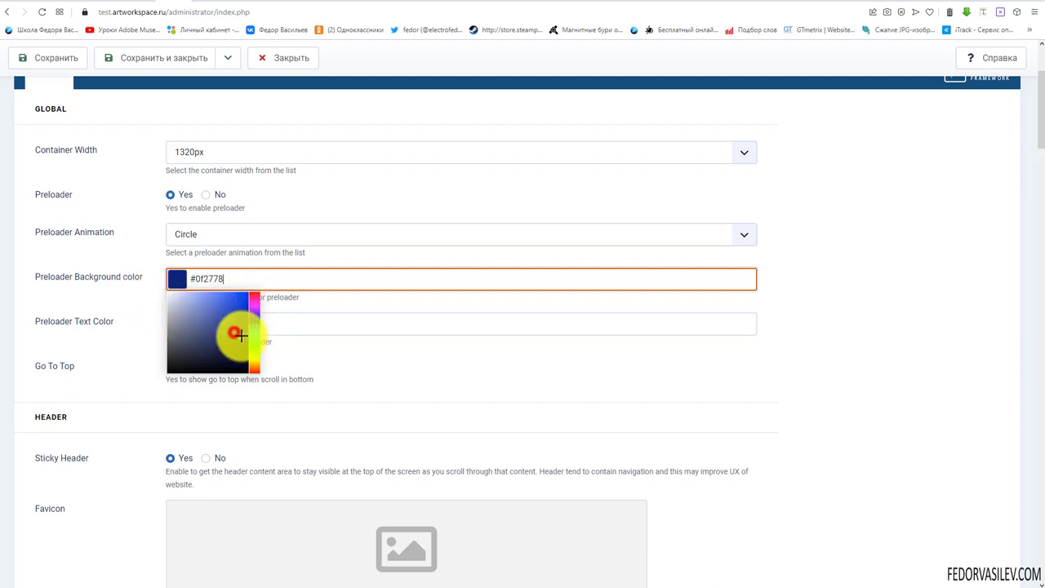
pyautogui.click(126, 290)
pyautogui.scroll(2, 126, 292)
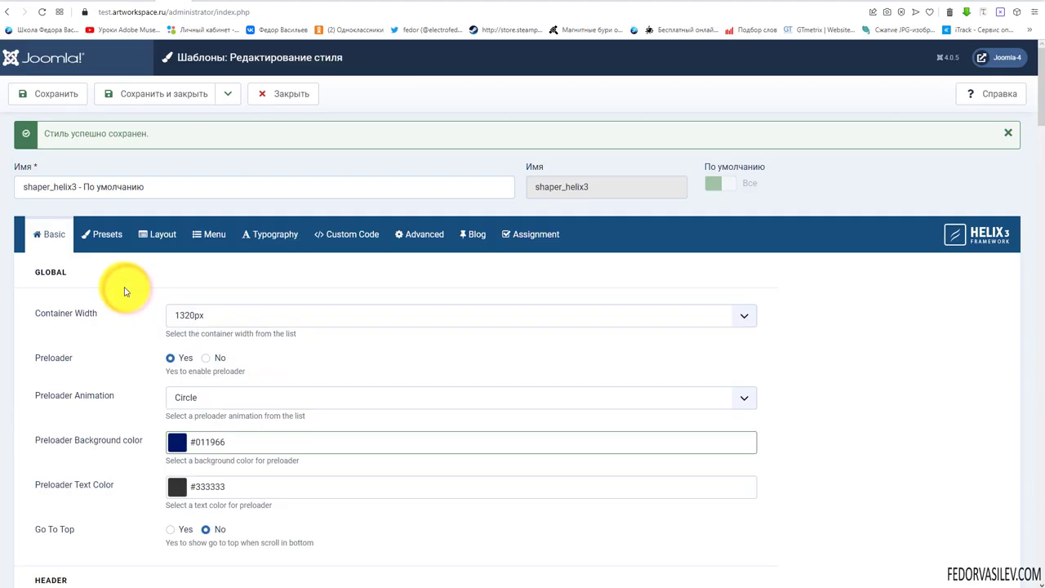
# - Set Preloader Text Color to #ffffff in the Global settings
pyautogui.scroll(-3, 125, 292)
pyautogui.scroll(1, 117, 308)
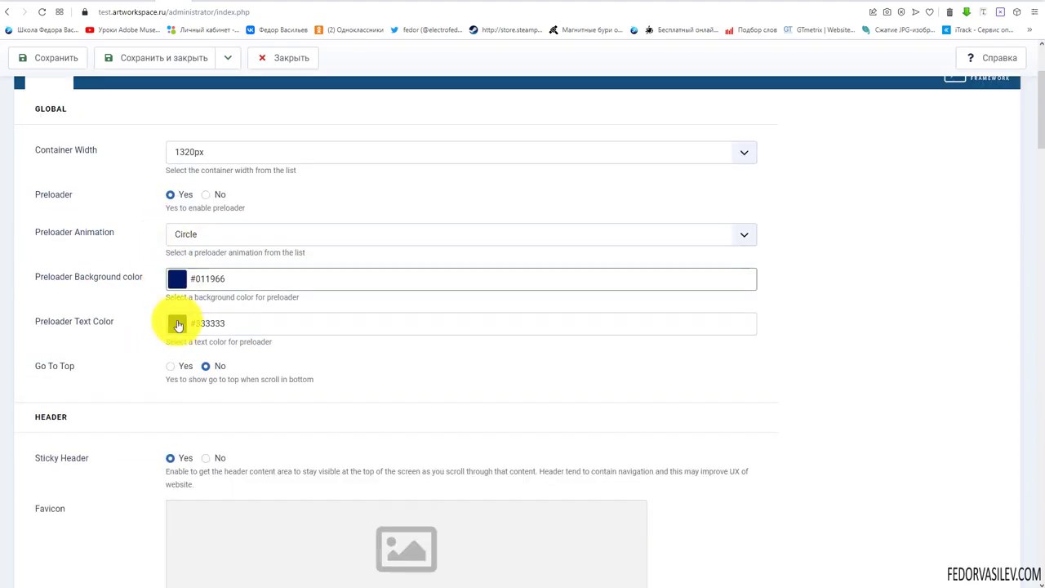
pyautogui.click(178, 325)
pyautogui.write('#ffffff')
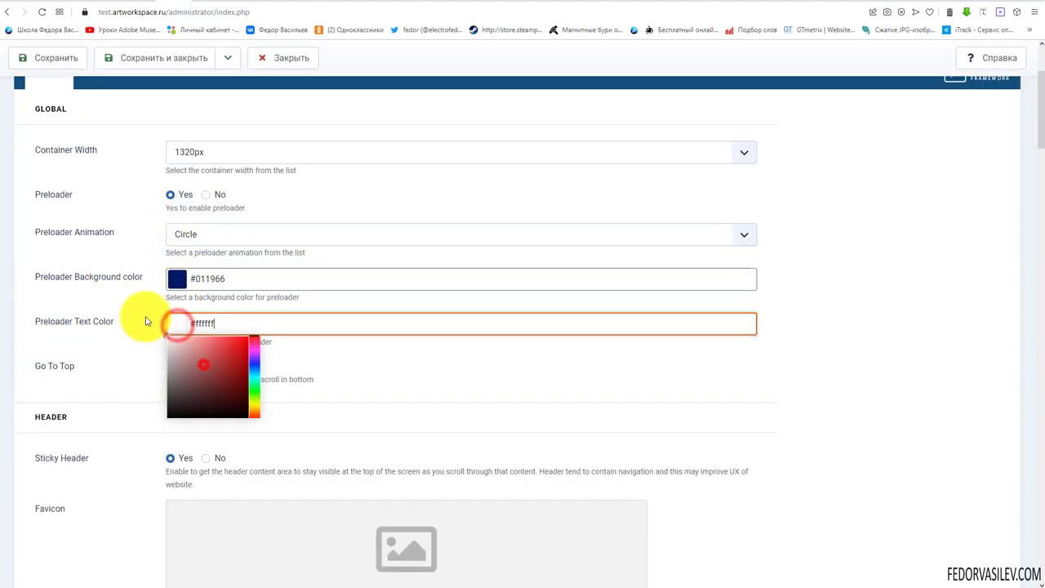
pyautogui.click(128, 303)
# - Change Preloader Animation to Double Loop and save the style
pyautogui.click(198, 234)
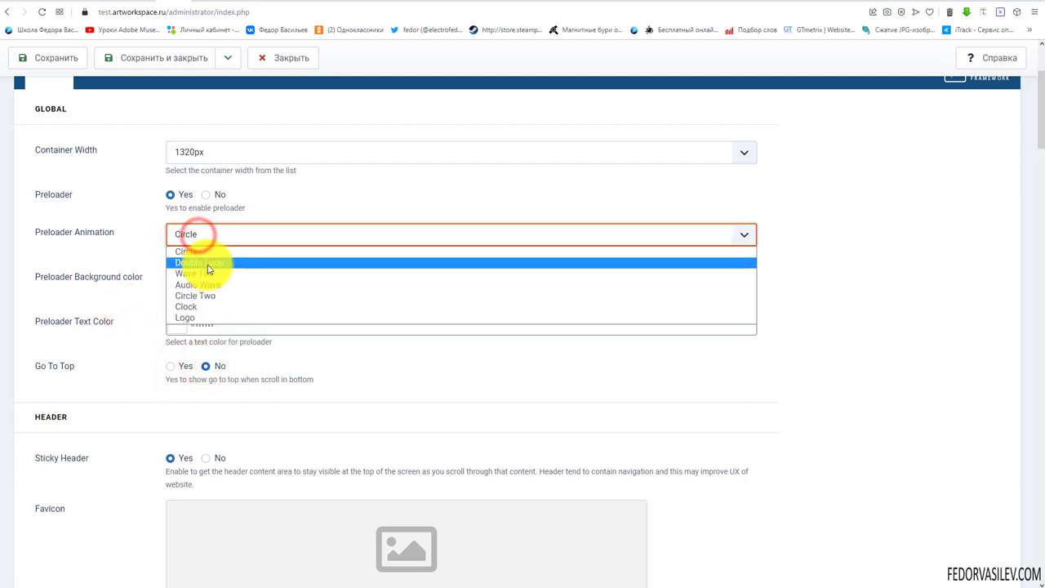
pyautogui.click(208, 270)
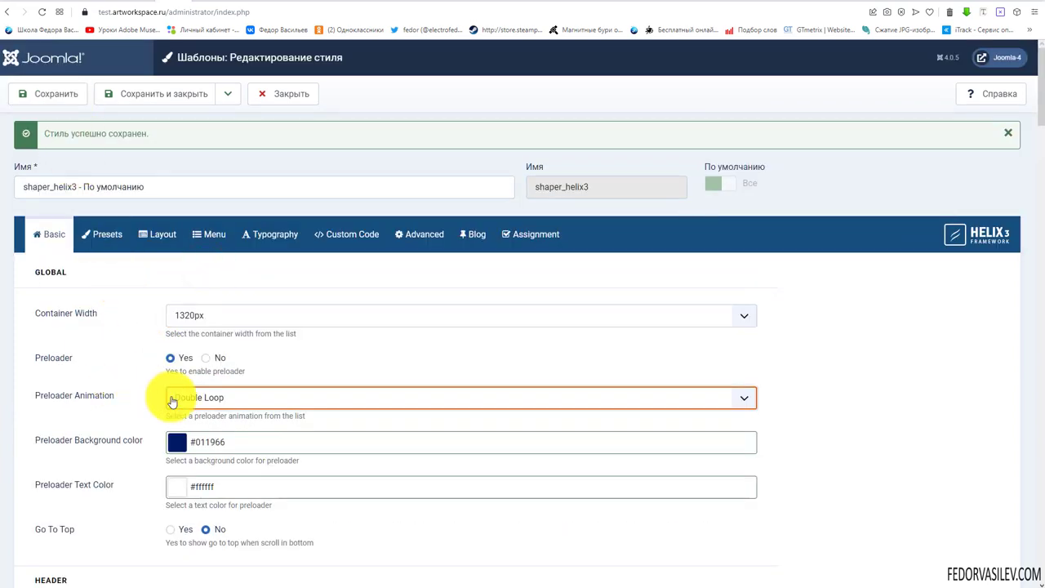
pyautogui.click(172, 400)
pyautogui.click(116, 390)
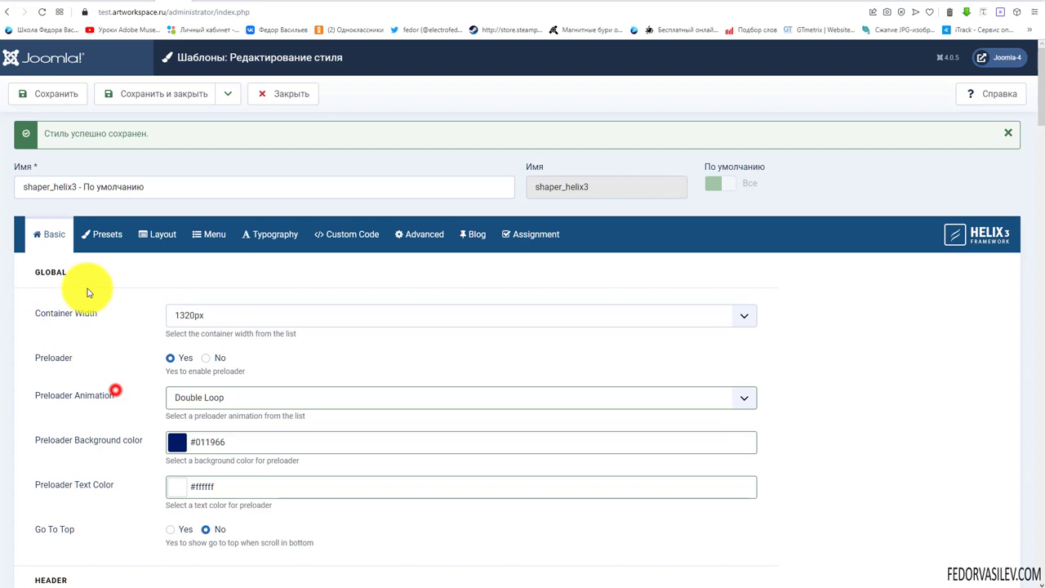
pyautogui.click(54, 93)
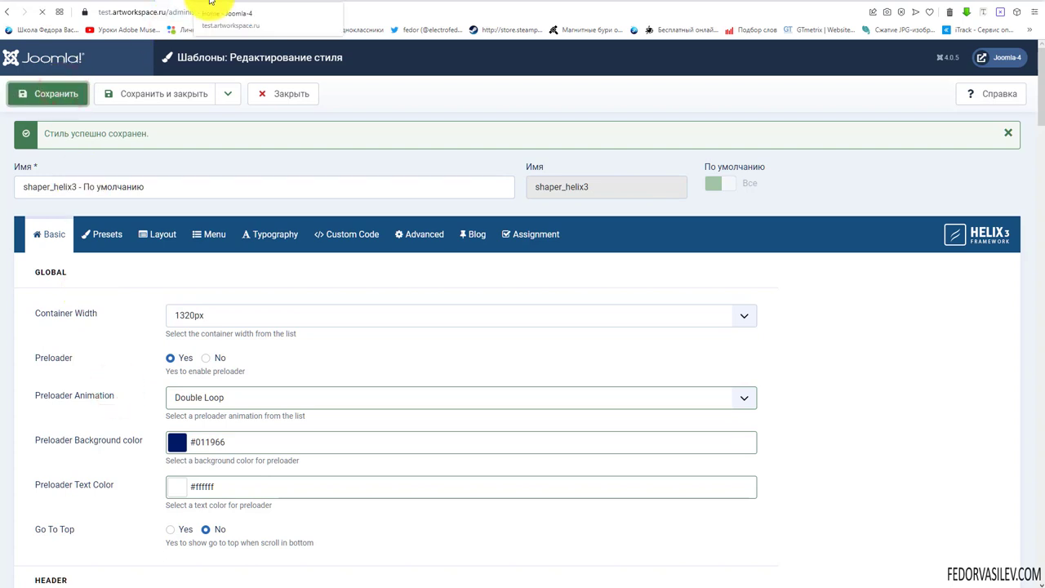
# - Reload the public home page to check the new preloader, and clear the browser cache for all time
pyautogui.click(397, 4)
pyautogui.click(42, 11)
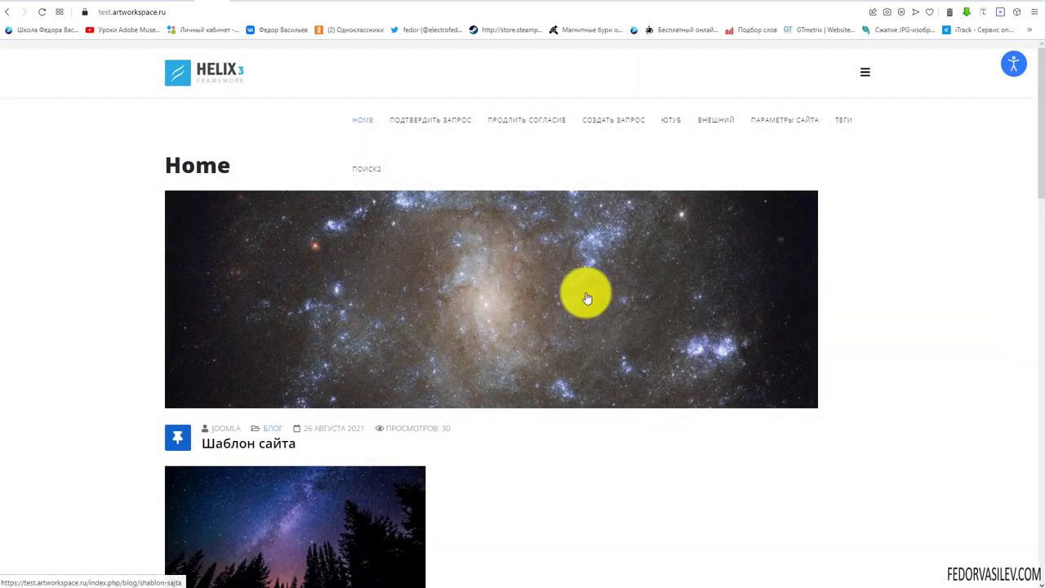
pyautogui.click(952, 14)
pyautogui.click(924, 89)
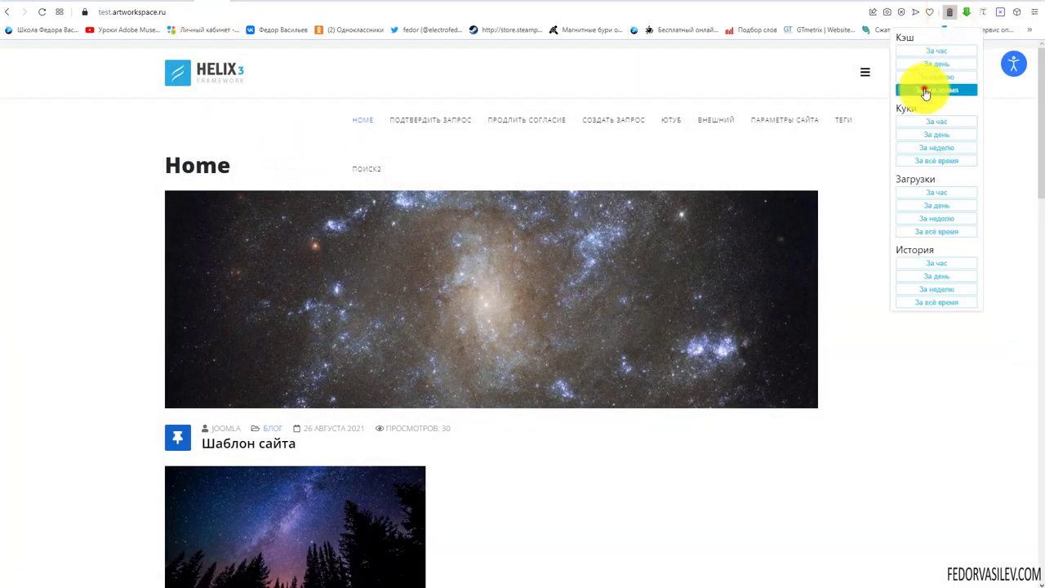
# - Reload the public home page to check the Double Loop preloader and return to the template style settings
pyautogui.click(733, 70)
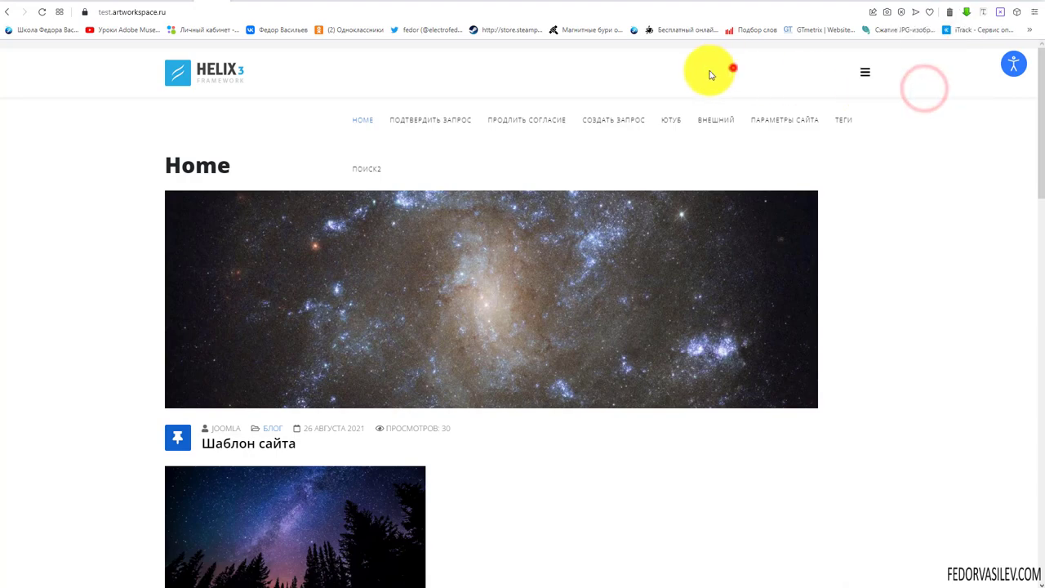
pyautogui.click(43, 12)
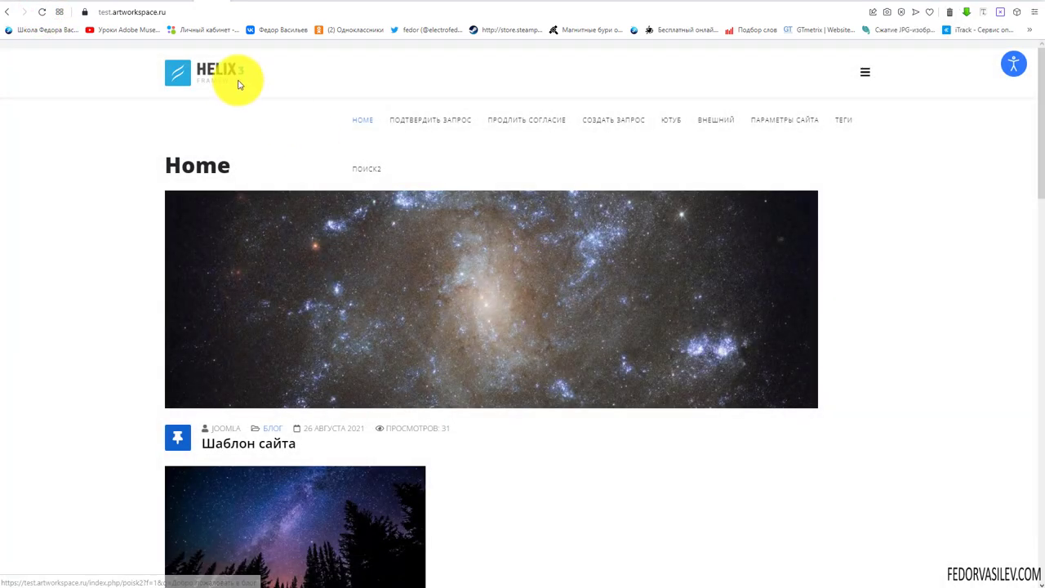
pyautogui.click(177, 4)
# - Examine the Preloader Background color setting, its description and its colour picker in the Global settings
pyautogui.scroll(-2, 122, 303)
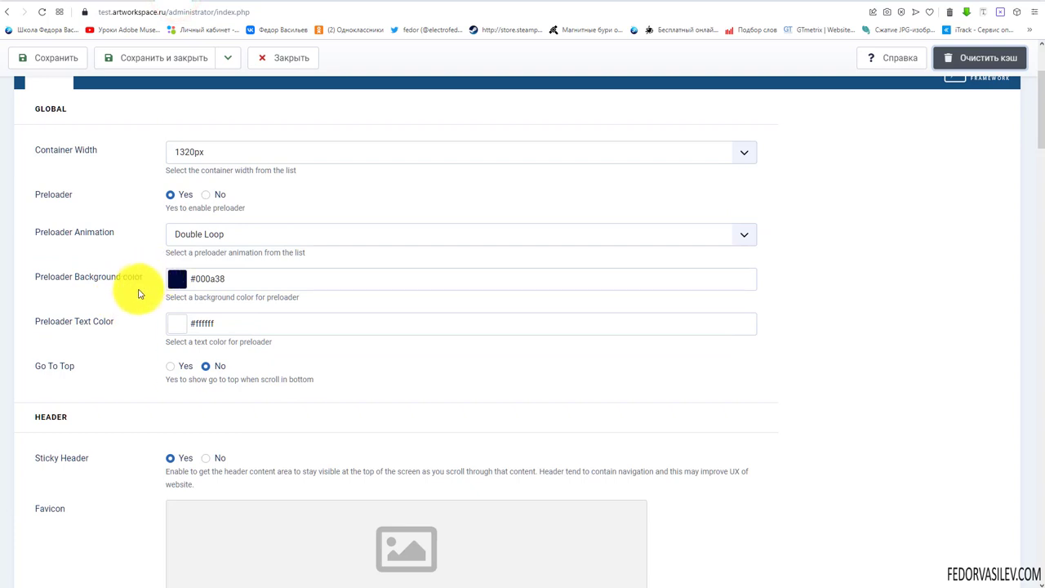
pyautogui.moveTo(143, 279); pyautogui.dragTo(49, 277)
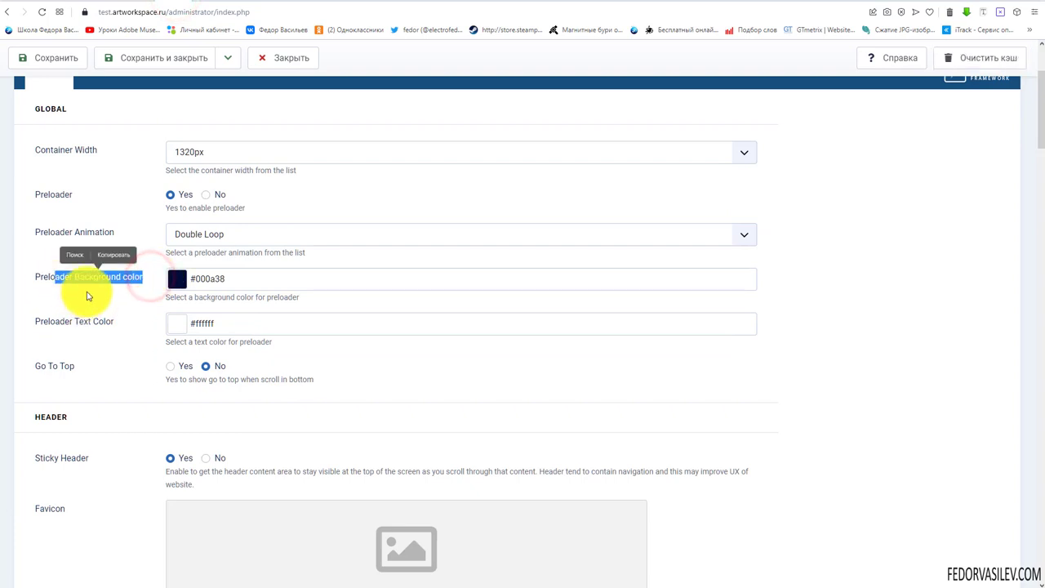
pyautogui.click(87, 294)
pyautogui.scroll(3, 94, 296)
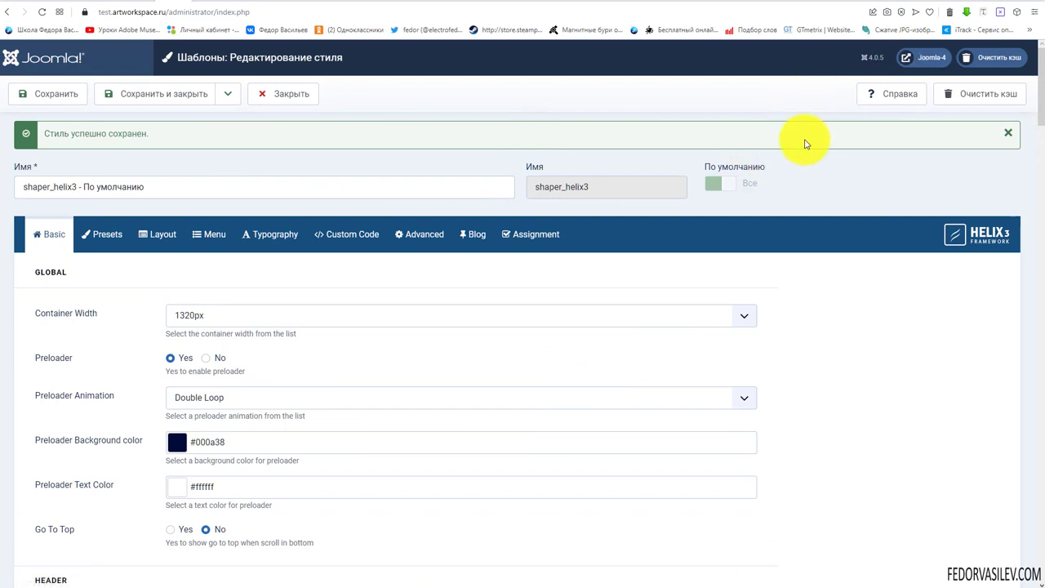
pyautogui.scroll(-2, 527, 133)
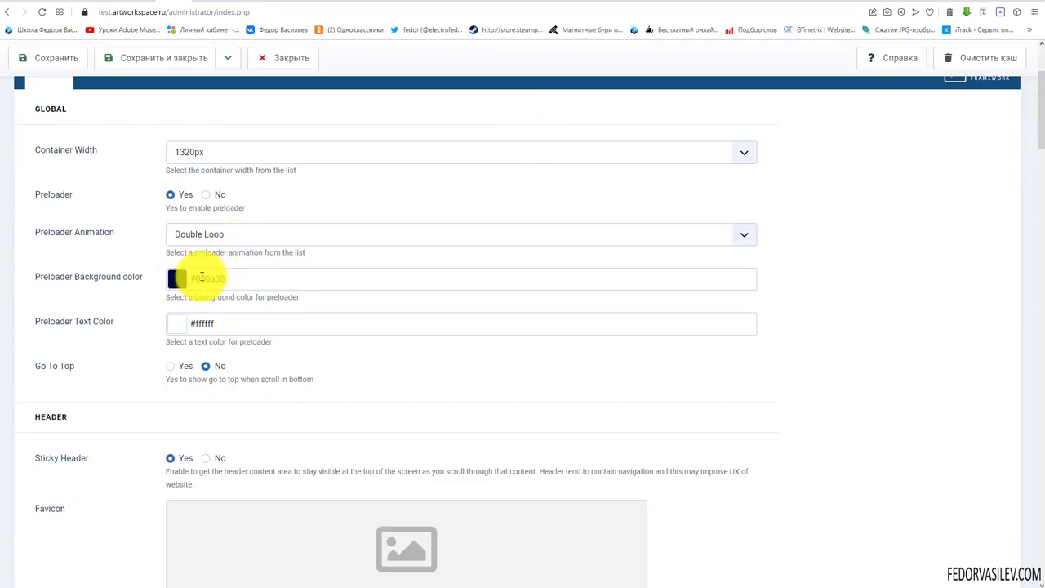
pyautogui.moveTo(182, 299); pyautogui.dragTo(303, 299)
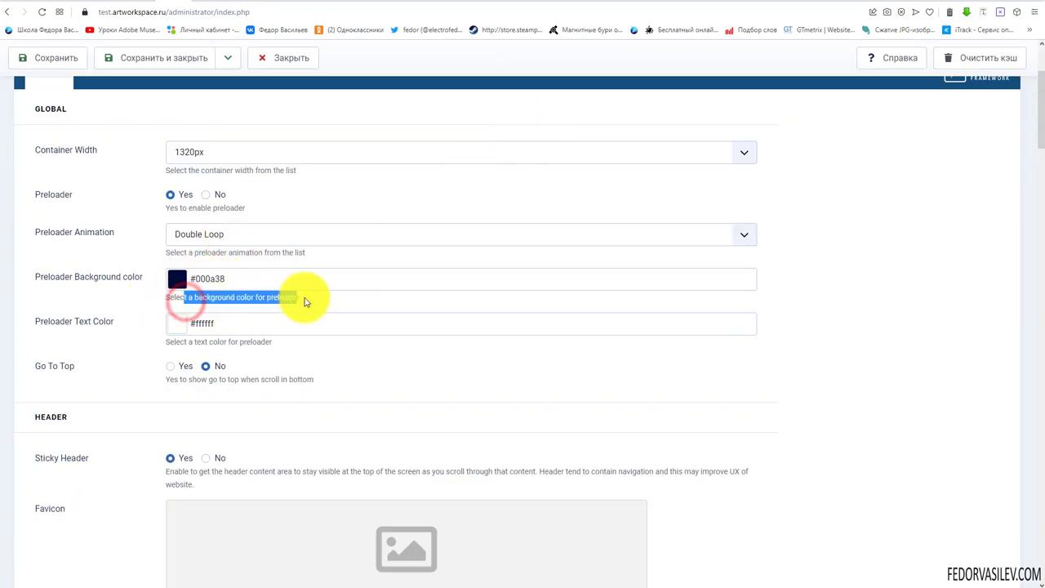
pyautogui.click(384, 300)
pyautogui.click(205, 285)
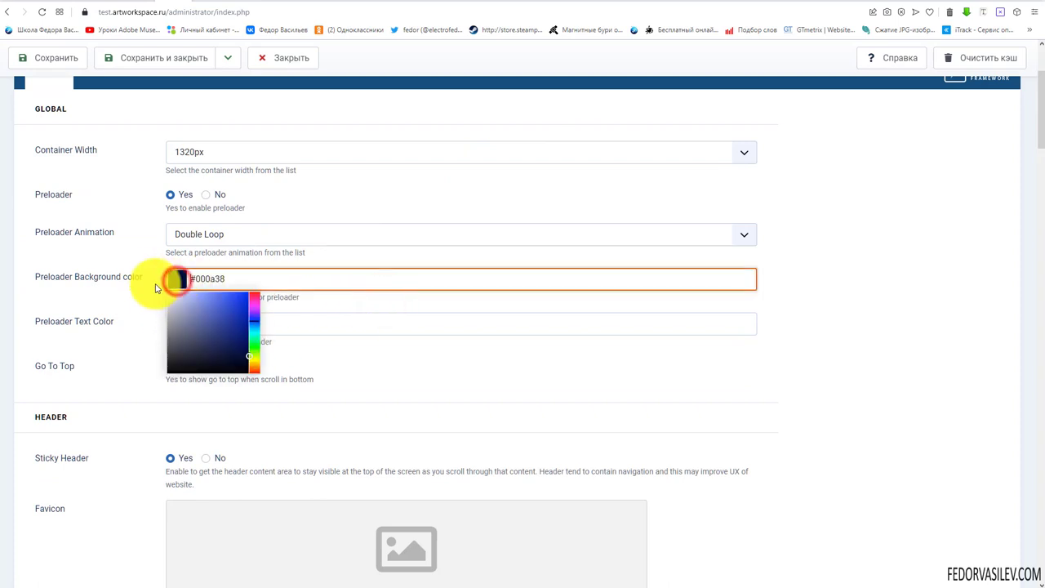
pyautogui.click(139, 282)
# - Change Preloader Animation to Wave Two and save the template style
pyautogui.scroll(1, 128, 290)
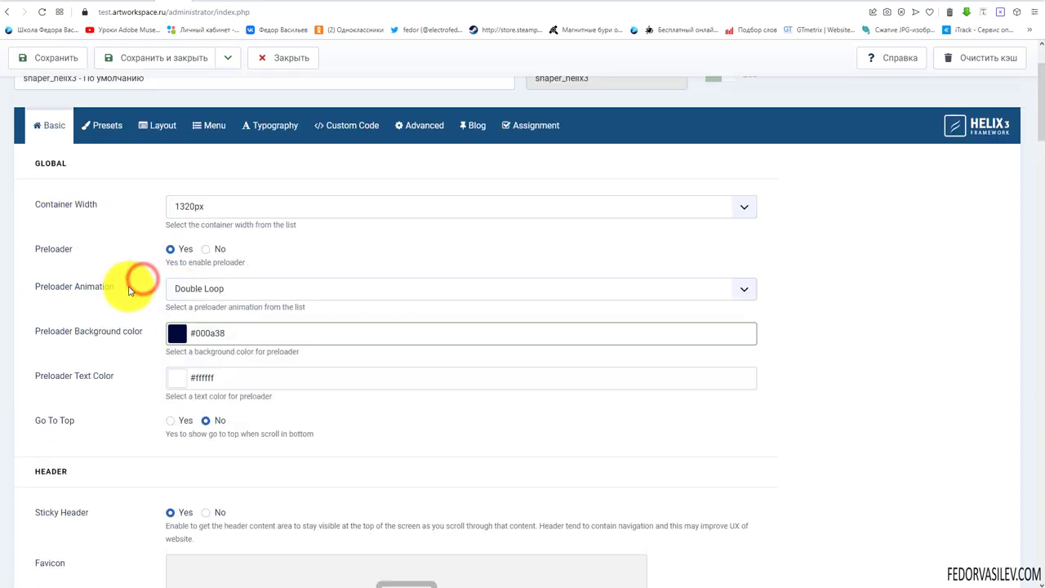
pyautogui.click(199, 292)
pyautogui.click(217, 331)
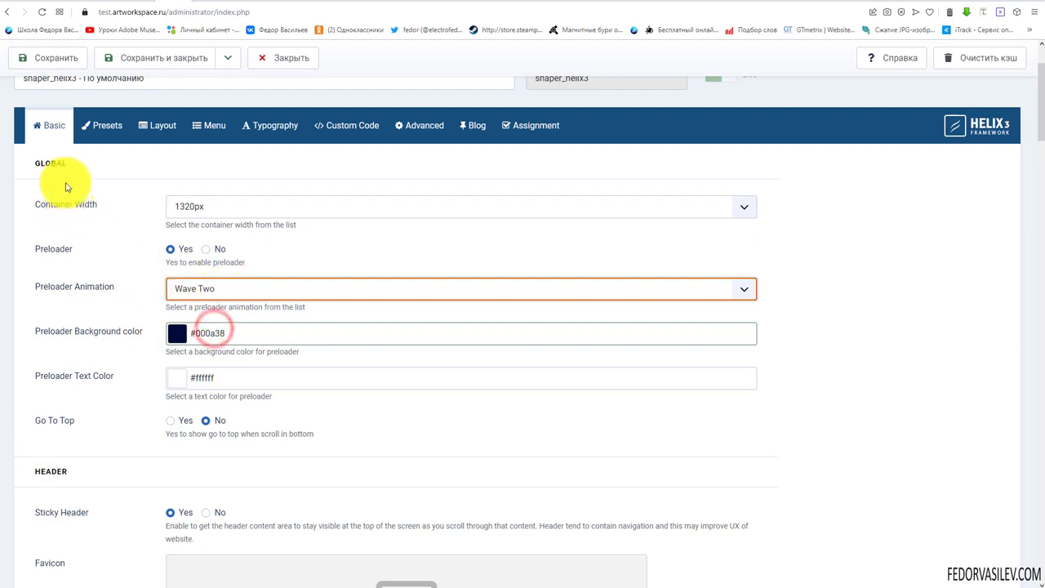
pyautogui.click(49, 58)
# - Check the Wave Two preloader by reloading the public home page several times, clearing the browser cache for all time in between
pyautogui.click(196, 0)
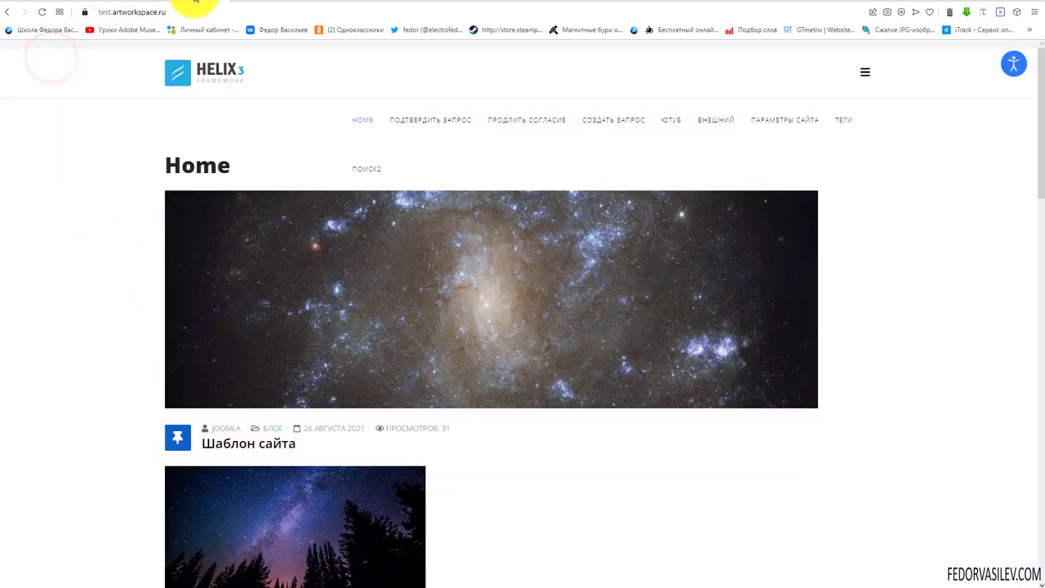
pyautogui.click(41, 14)
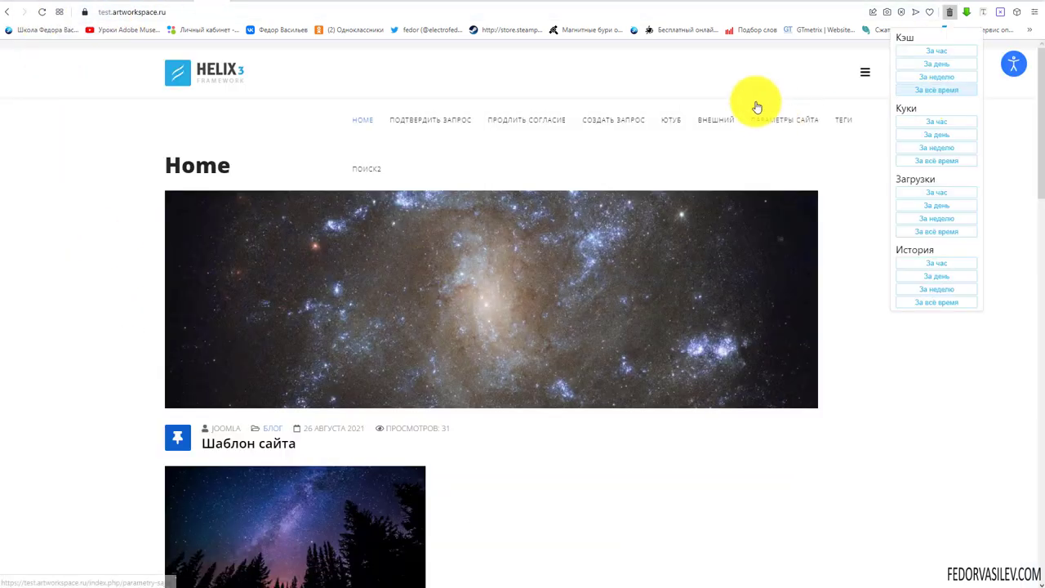
pyautogui.click(41, 15)
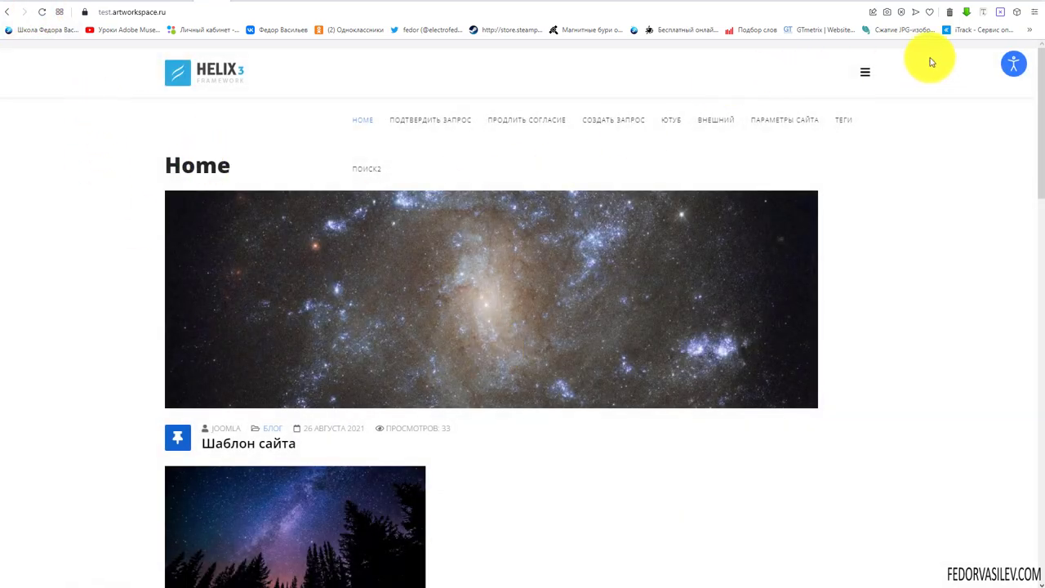
pyautogui.click(949, 16)
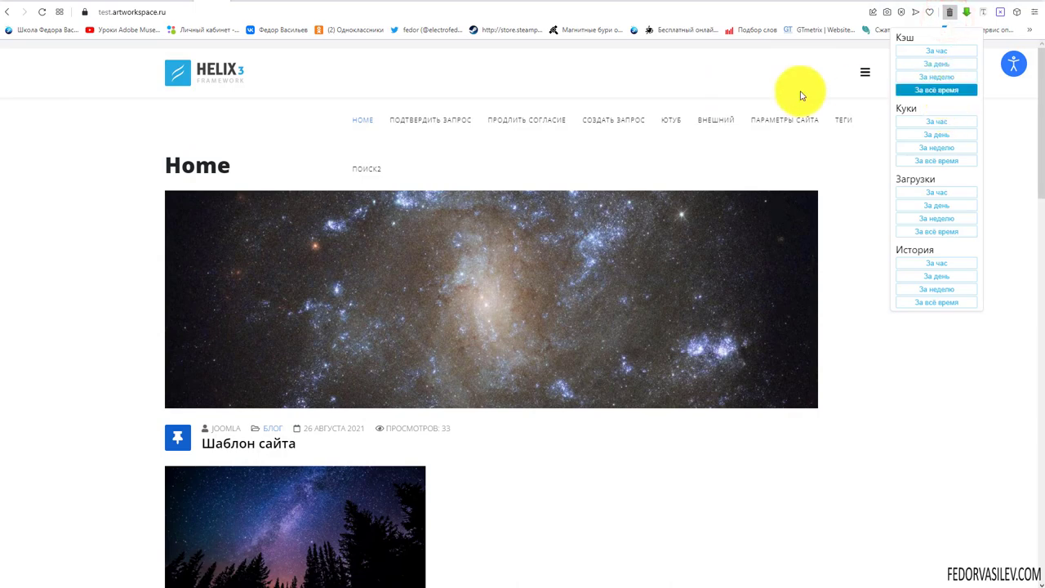
pyautogui.click(714, 66)
pyautogui.click(39, 13)
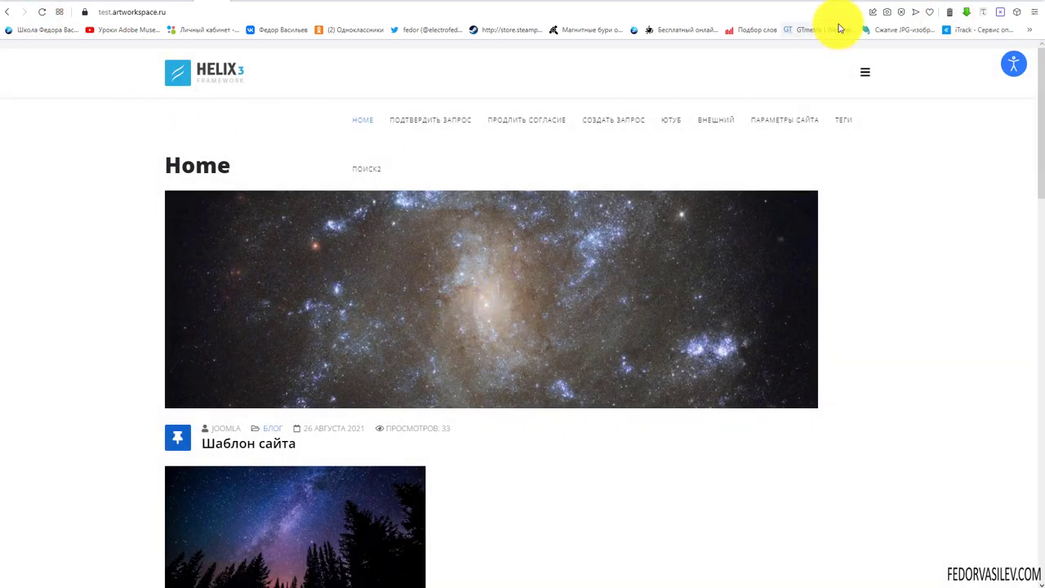
pyautogui.click(949, 13)
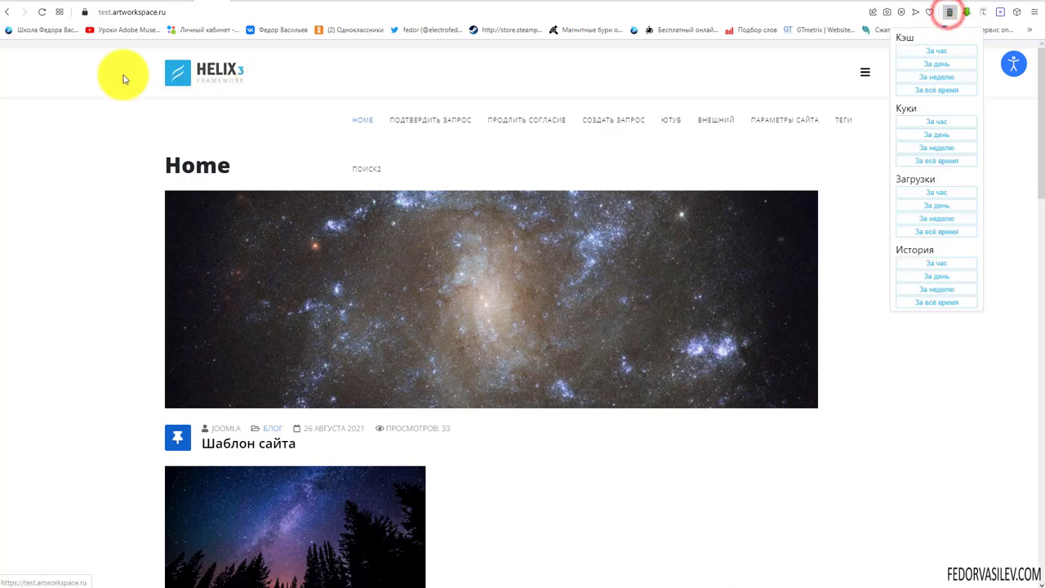
pyautogui.click(42, 11)
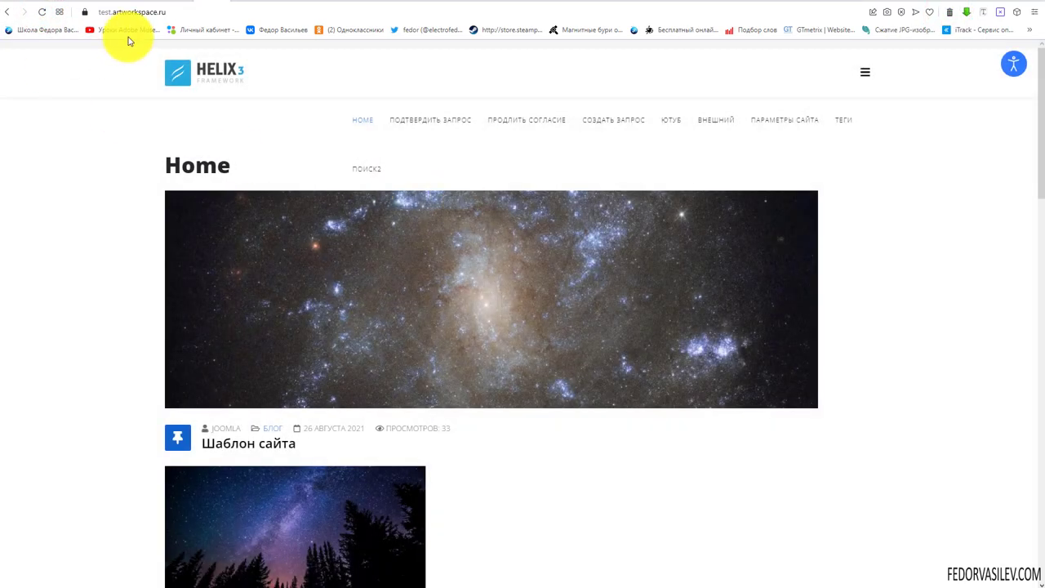
# - Return to the template style and review the Preloader Text Color, Preloader Animation and Preloader Background color options
pyautogui.click(169, 6)
pyautogui.scroll(-3, 149, 245)
pyautogui.click(171, 274)
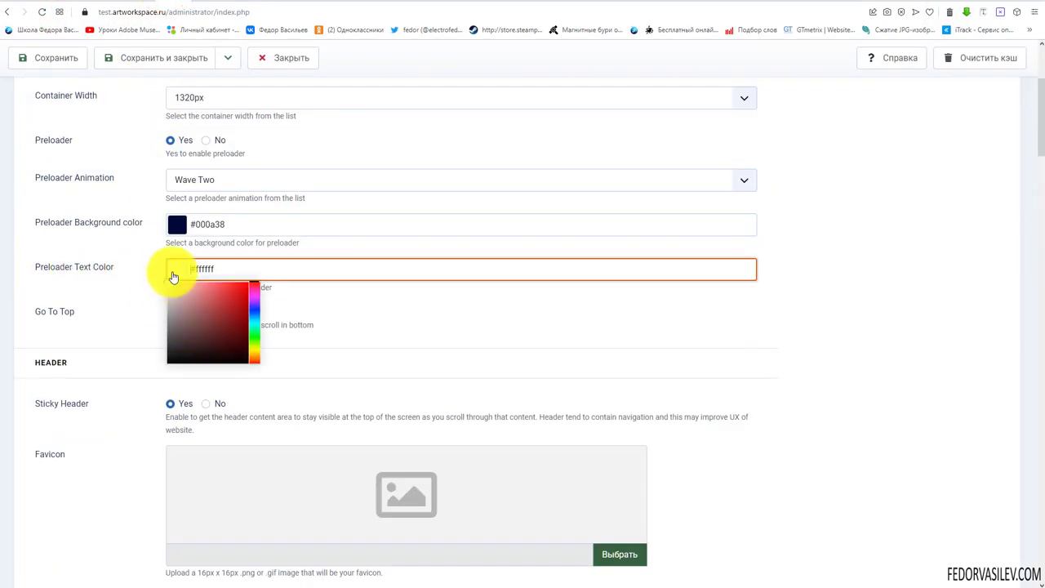
pyautogui.click(73, 268)
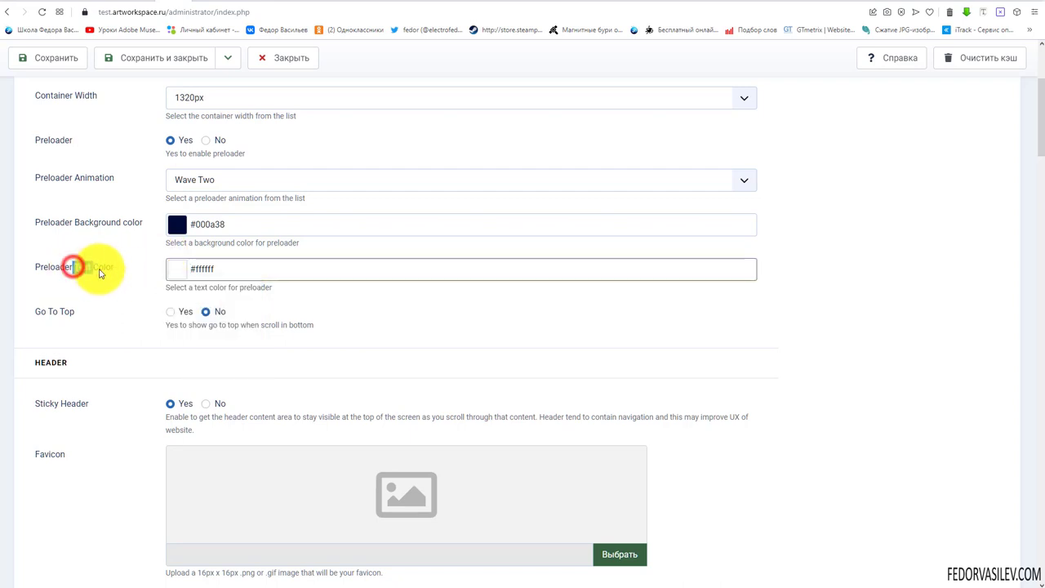
pyautogui.moveTo(107, 274); pyautogui.dragTo(112, 271)
pyautogui.moveTo(110, 178); pyautogui.dragTo(42, 178)
pyautogui.scroll(2, 97, 319)
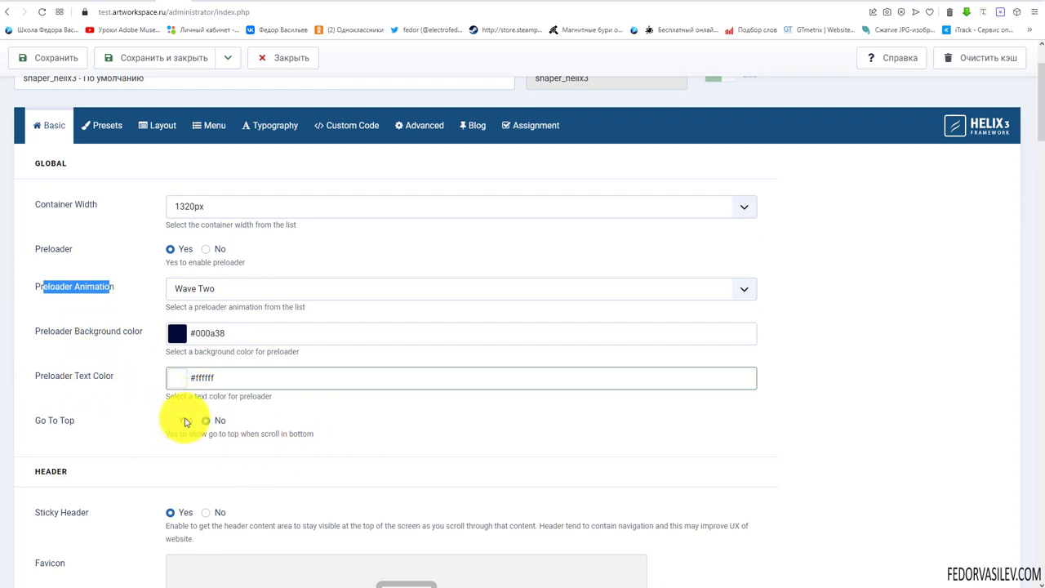
pyautogui.click(118, 360)
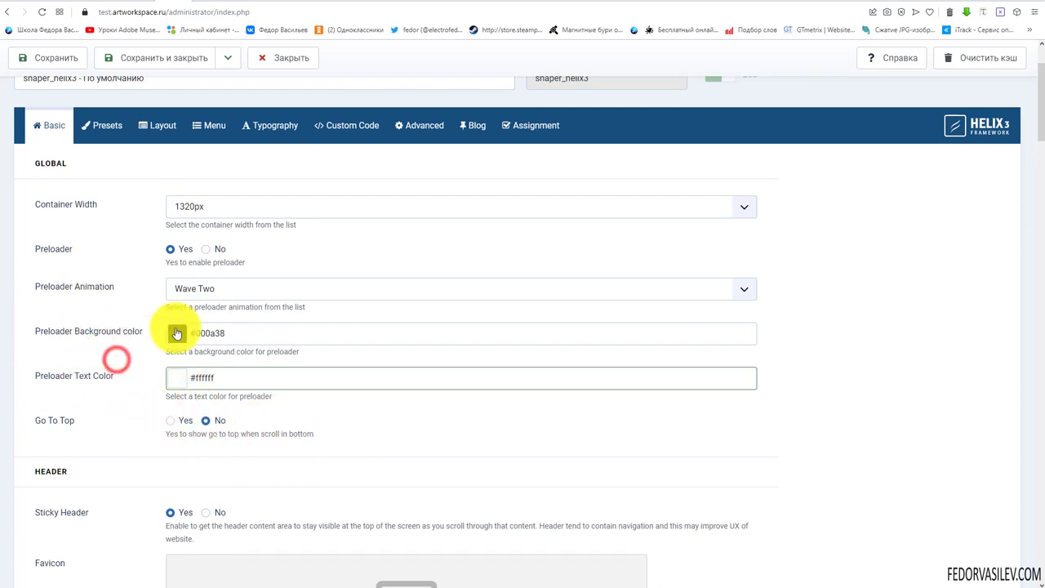
pyautogui.click(181, 335)
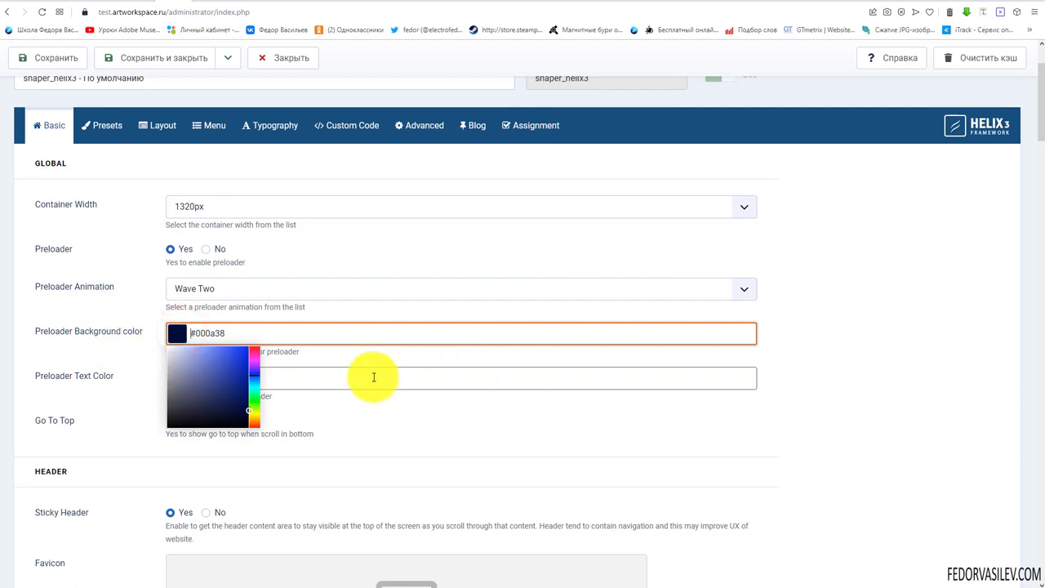
pyautogui.click(139, 360)
pyautogui.click(204, 2)
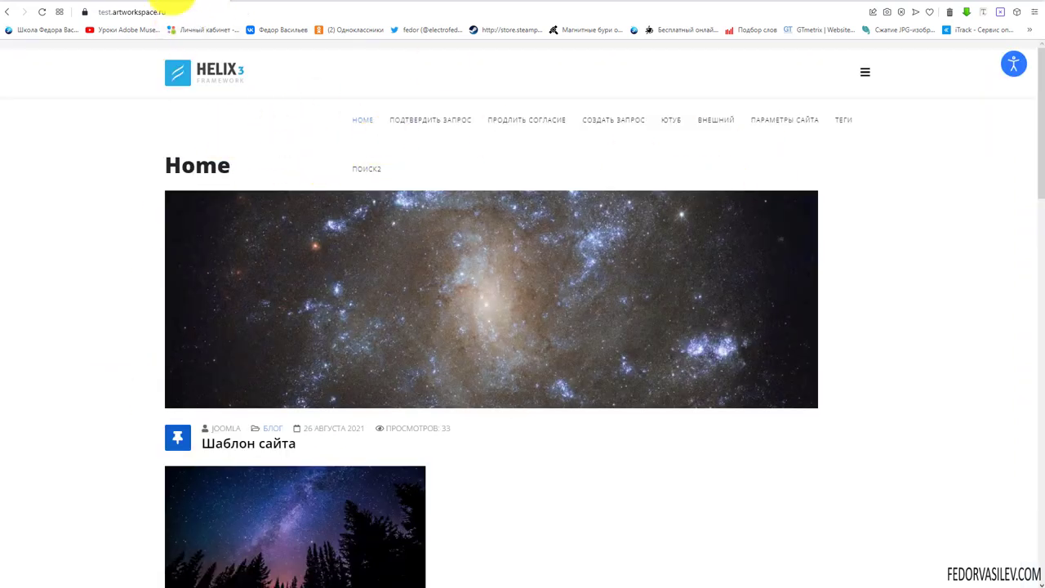
pyautogui.click(175, 4)
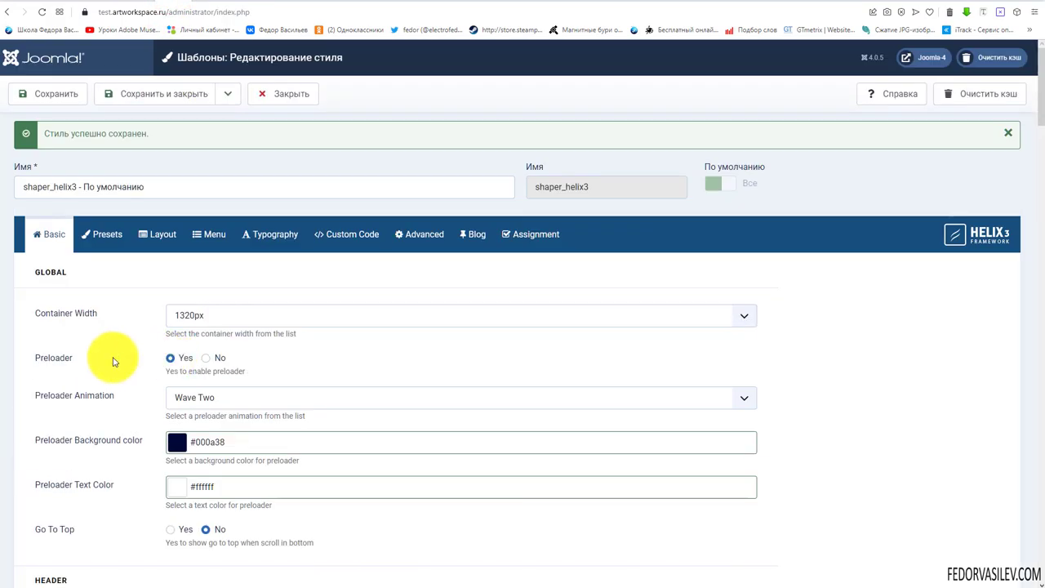
pyautogui.scroll(-2, 113, 362)
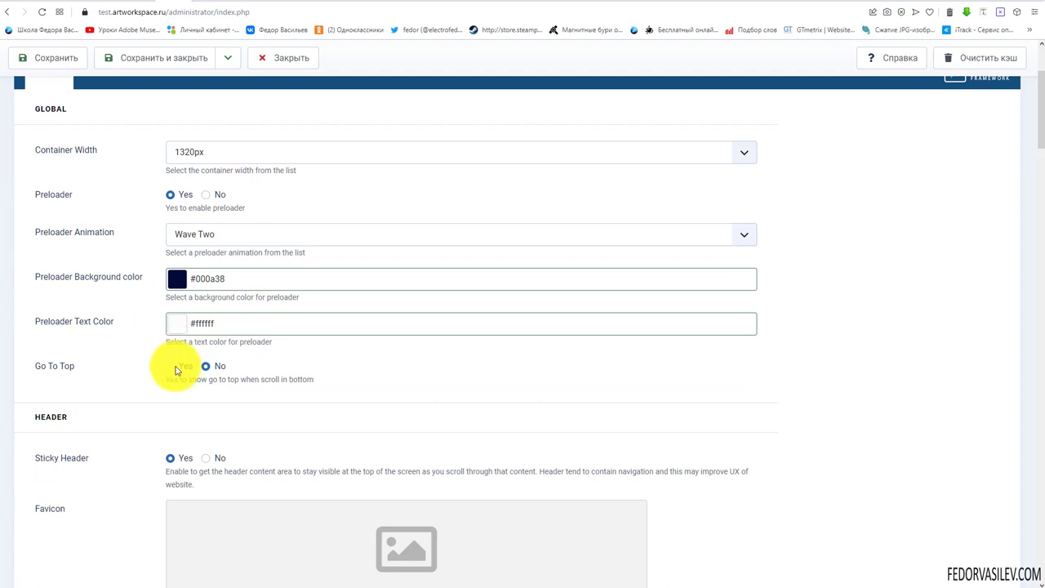
pyautogui.scroll(2, 175, 370)
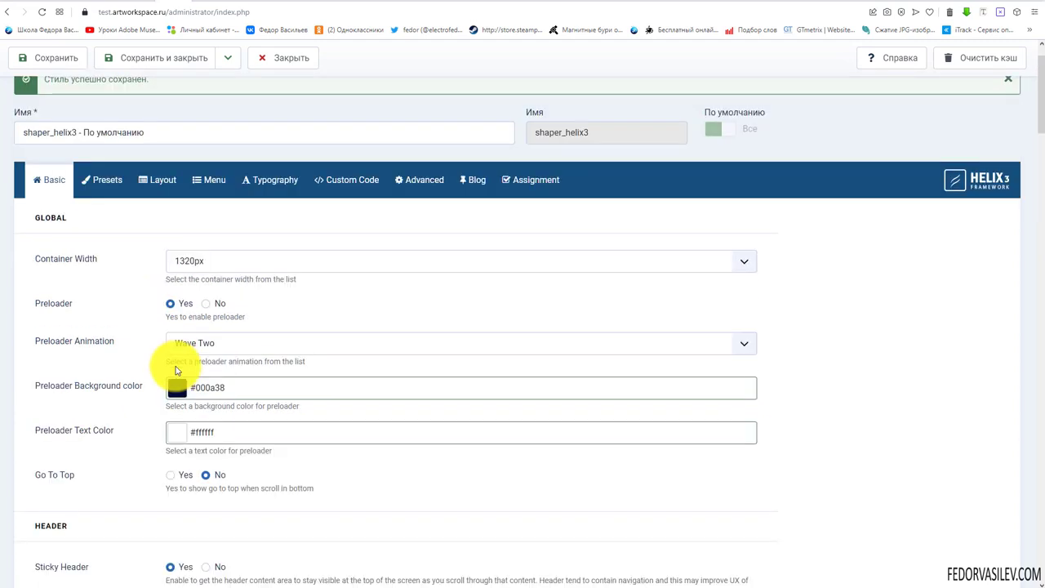
pyautogui.scroll(1, 174, 370)
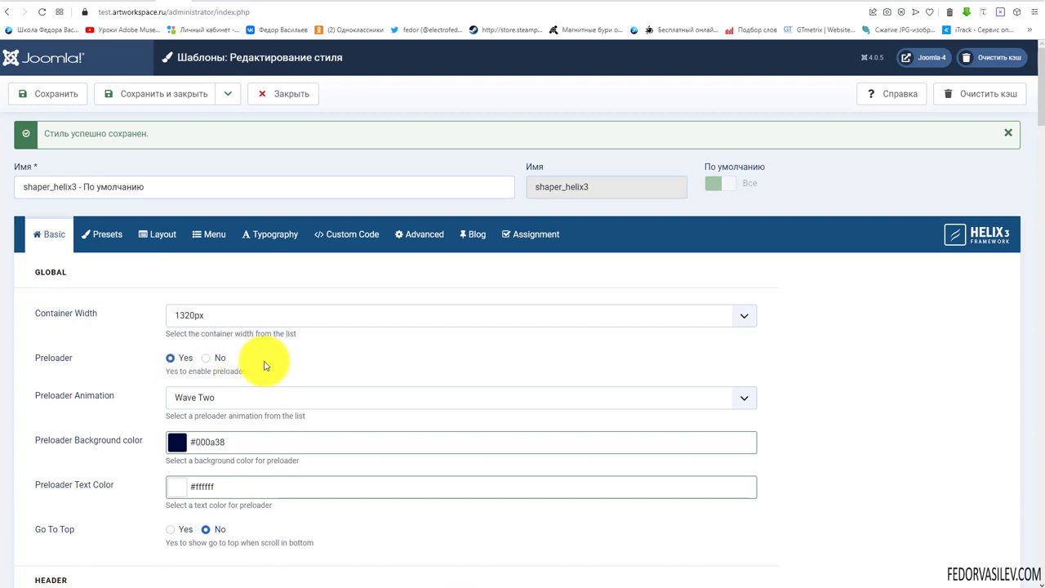
pyautogui.scroll(-1, 264, 366)
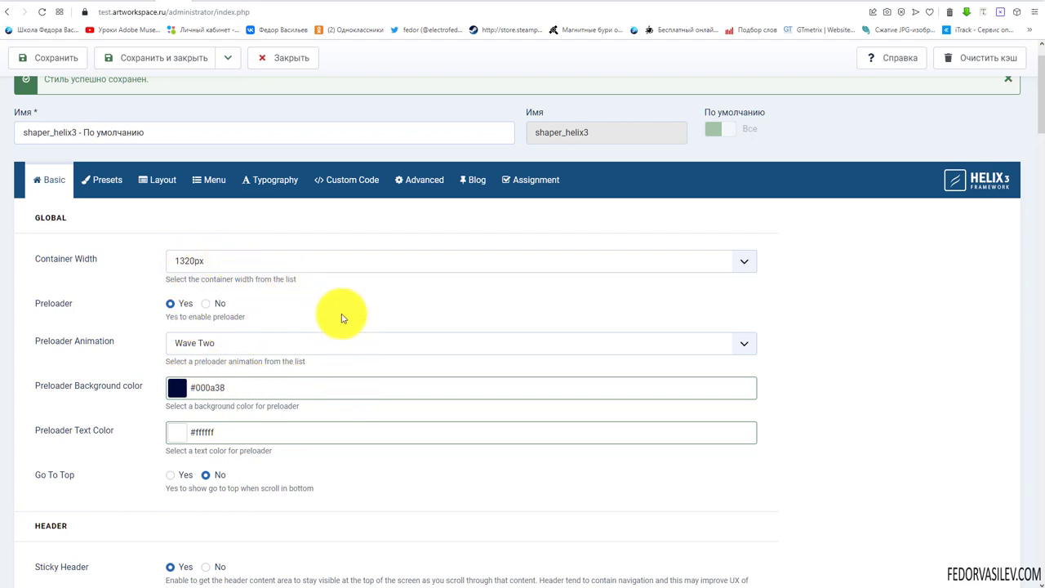
pyautogui.scroll(-2, 392, 368)
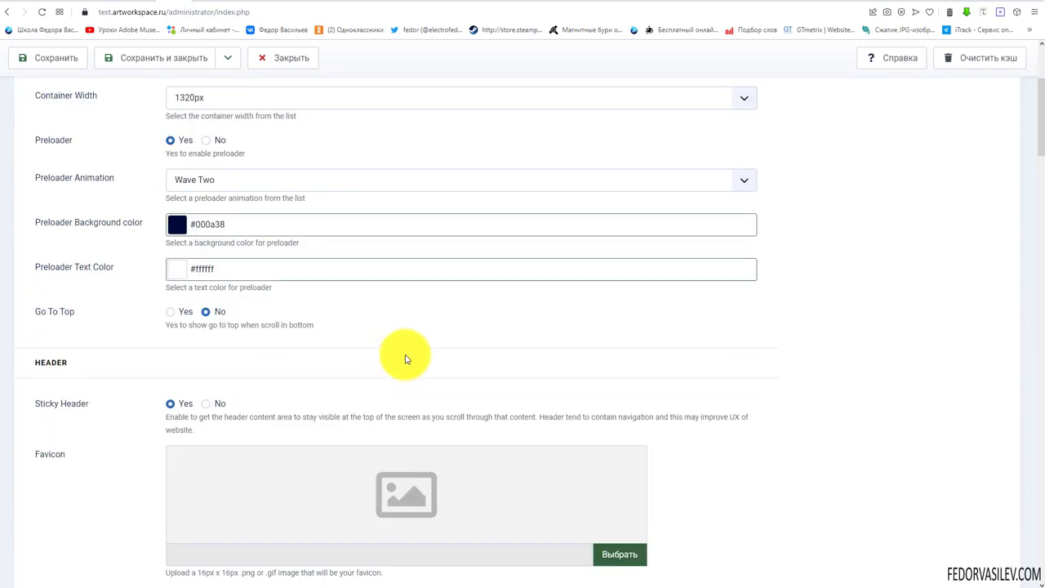
pyautogui.scroll(3, 380, 365)
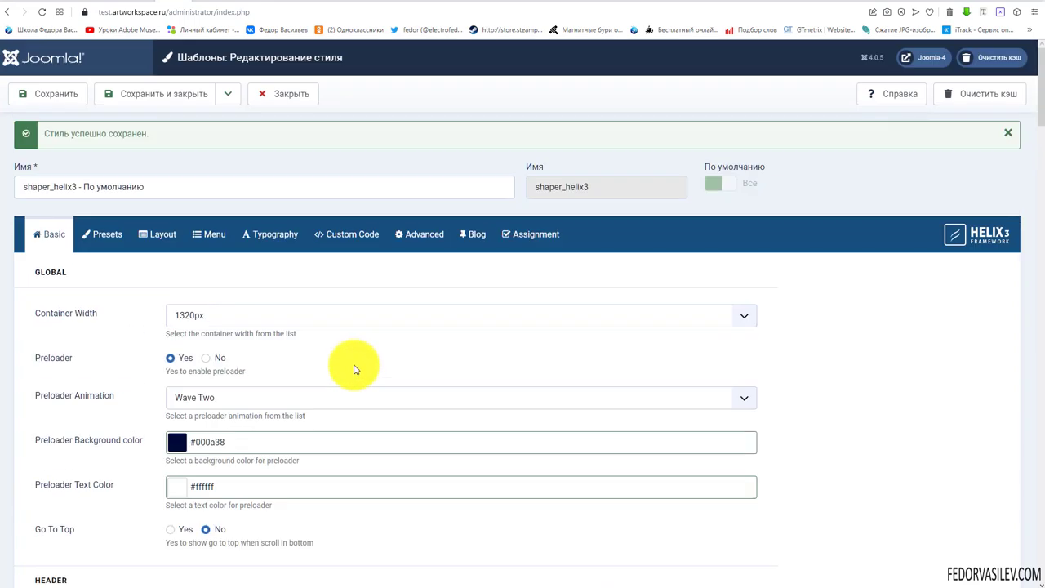
# - Set Preloader to No and Go To Top to Yes in the Global settings
pyautogui.scroll(-3, 353, 369)
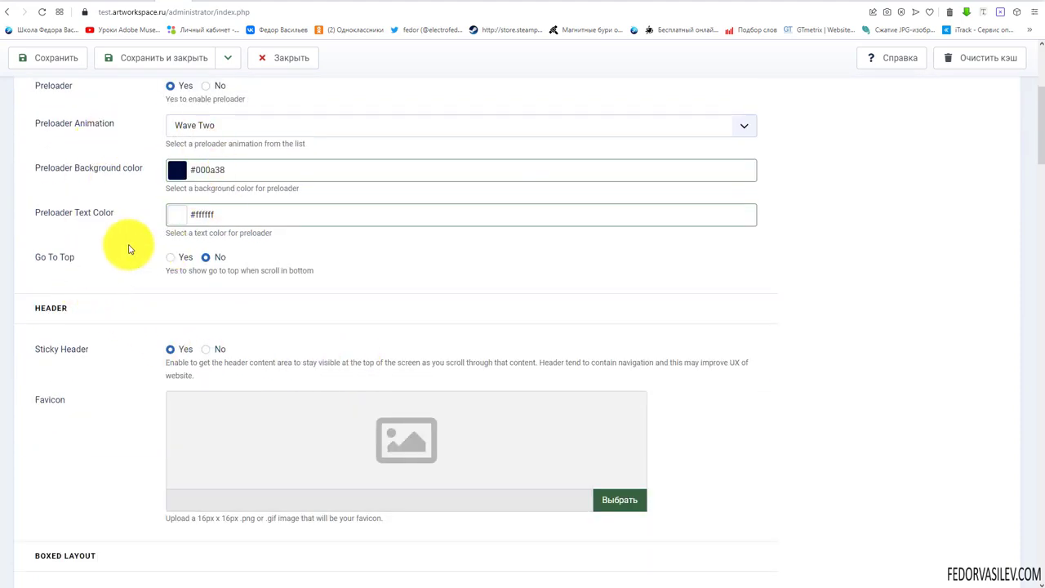
pyautogui.scroll(1, 128, 249)
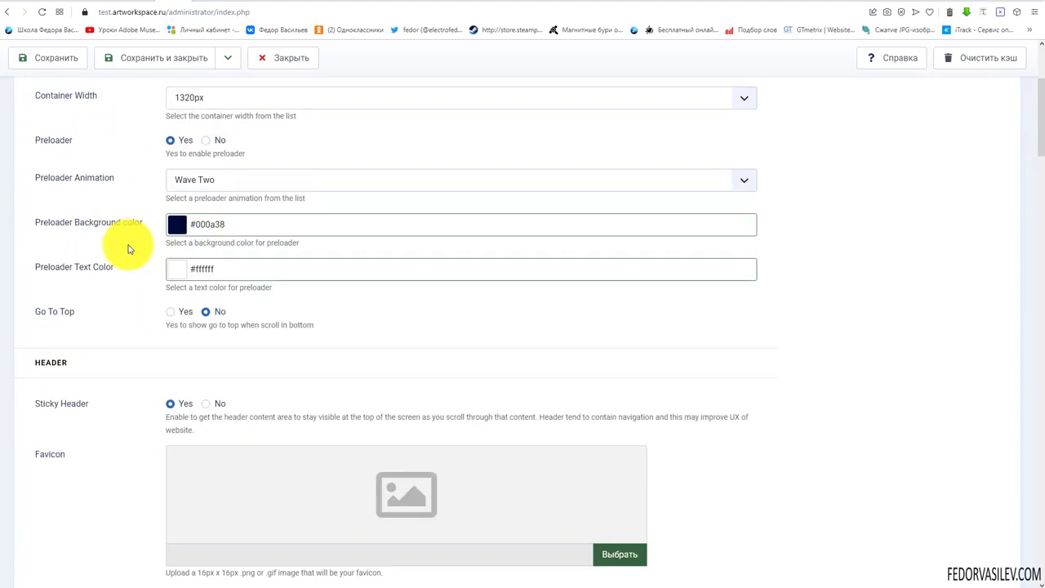
pyautogui.click(206, 140)
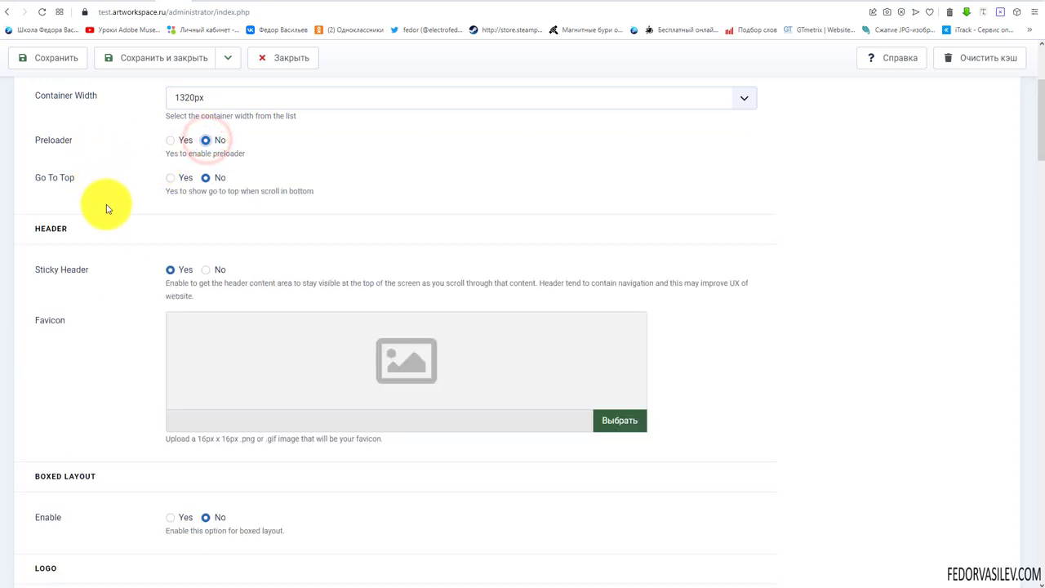
pyautogui.scroll(1, 66, 253)
pyautogui.moveTo(77, 237)
pyautogui.mouseDown()
pyautogui.moveTo(28, 228)
pyautogui.moveTo(75, 248)
pyautogui.mouseUp()
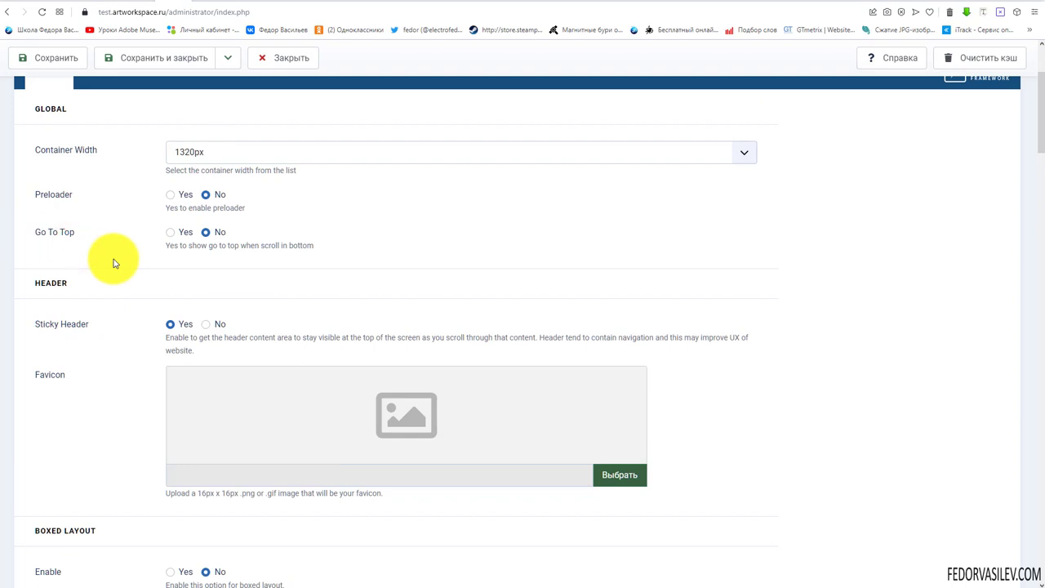
pyautogui.click(171, 234)
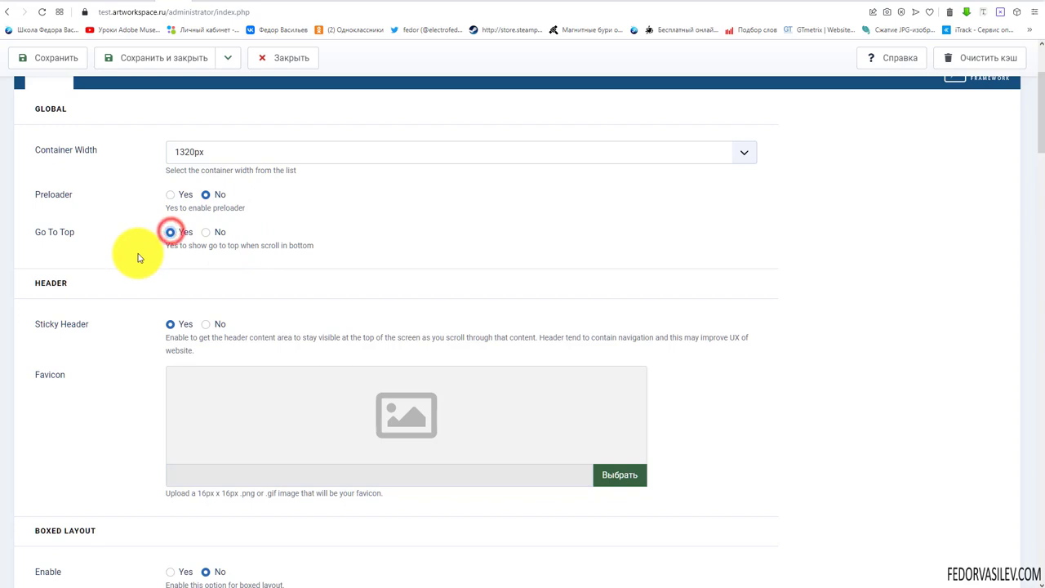
# - Test the Go To Top control on the public home page by scrolling down and using it to return to the page start
pyautogui.click(217, 4)
pyautogui.scroll(-10, 724, 382)
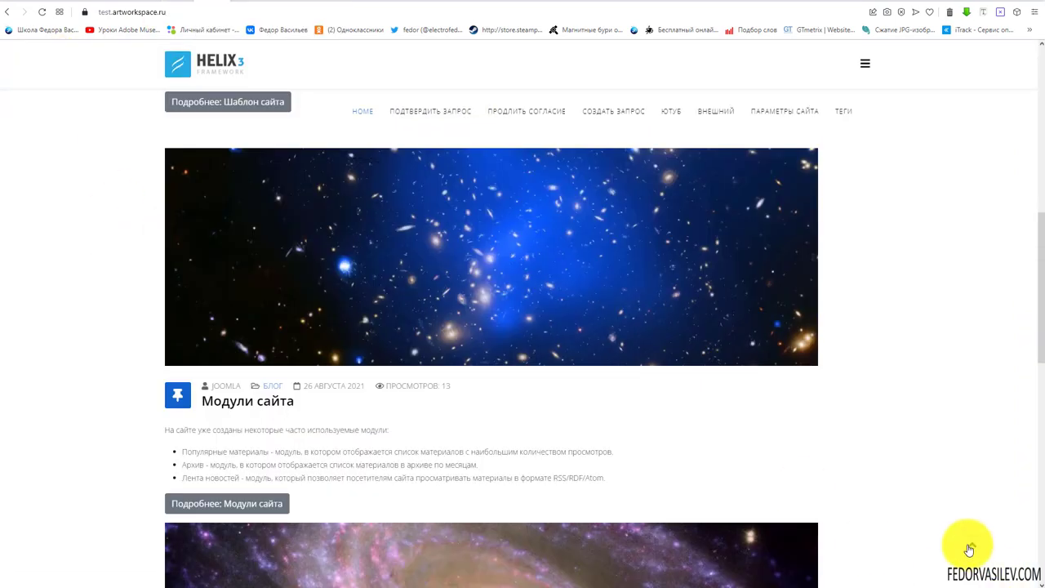
pyautogui.scroll(-9, 903, 511)
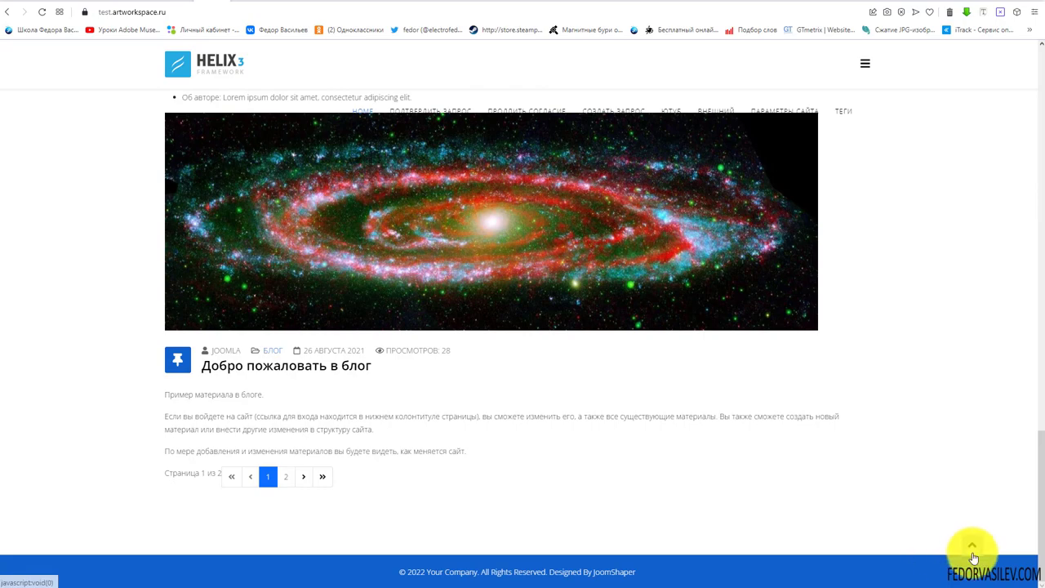
pyautogui.click(972, 550)
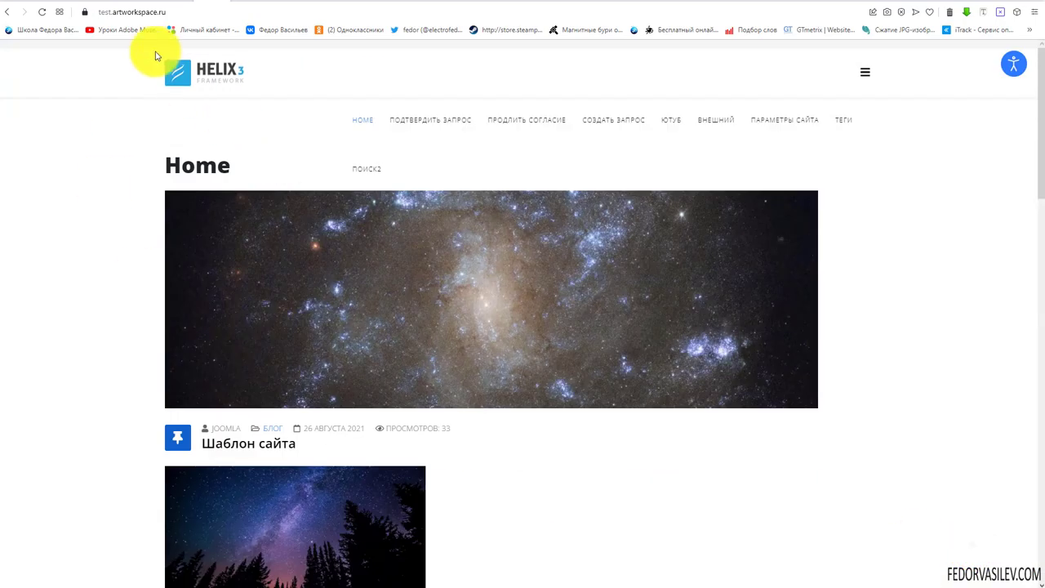
# - Return to the template style and review the Go To Top option and the Sticky Header option in the Header section
pyautogui.click(176, 6)
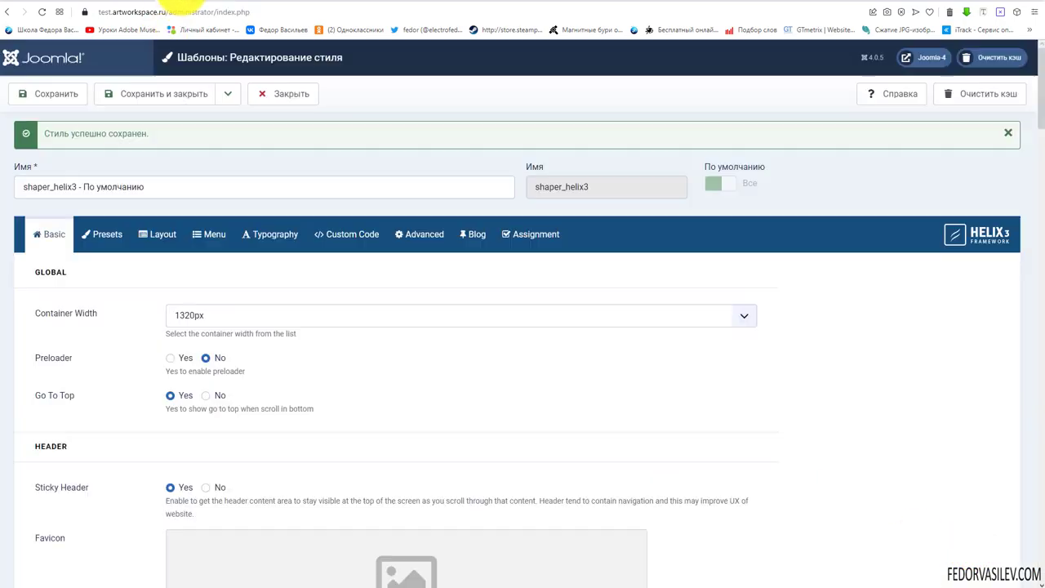
pyautogui.scroll(-3, 188, 241)
pyautogui.tripleClick(71, 176)
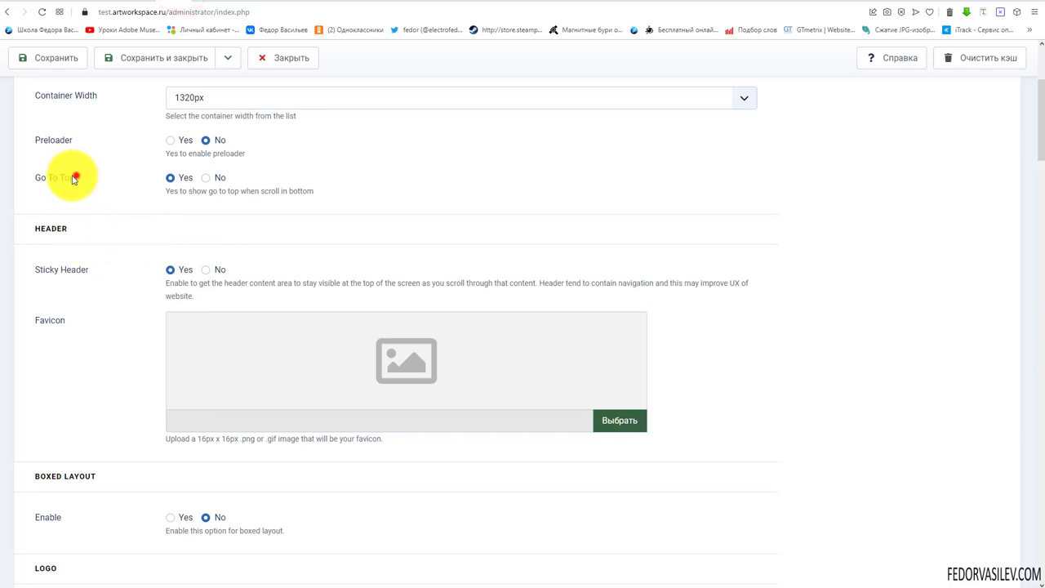
pyautogui.click(413, 183)
pyautogui.scroll(-1, 413, 183)
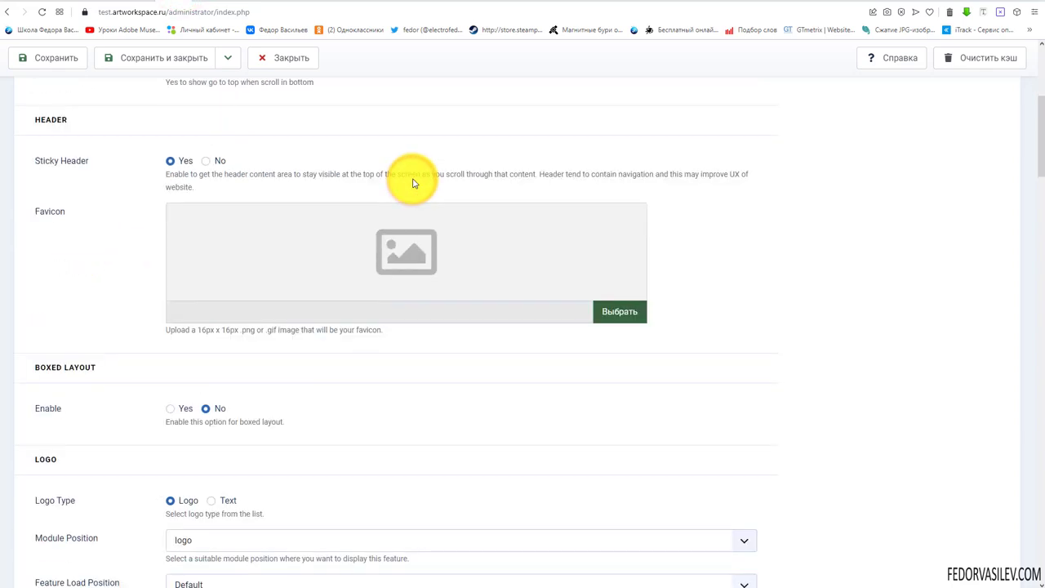
pyautogui.doubleClick(72, 120)
pyautogui.click(76, 177)
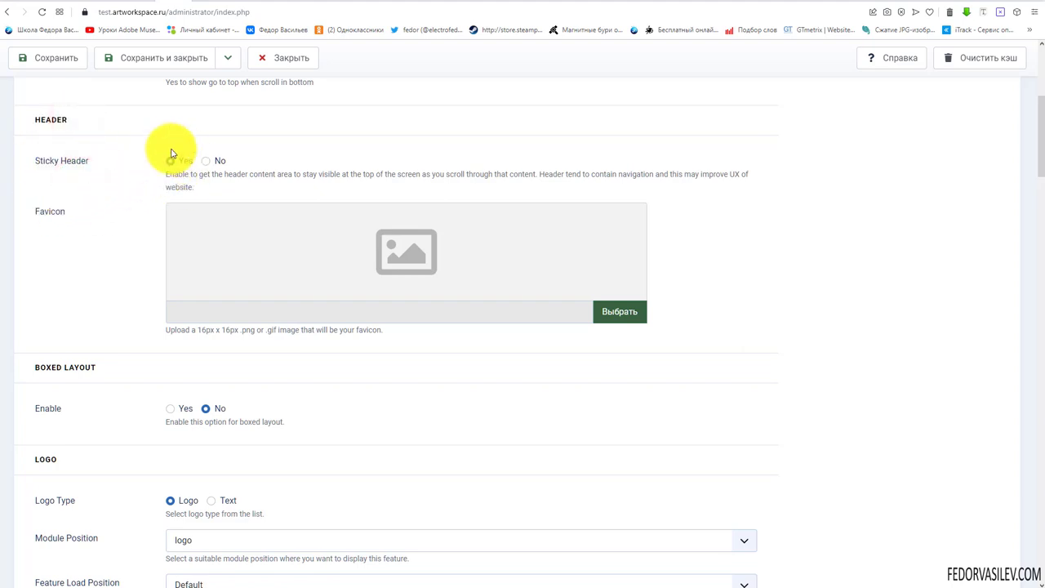
# - Check the sticky header on the public home page by scrolling the page down and back up several times
pyautogui.click(200, 4)
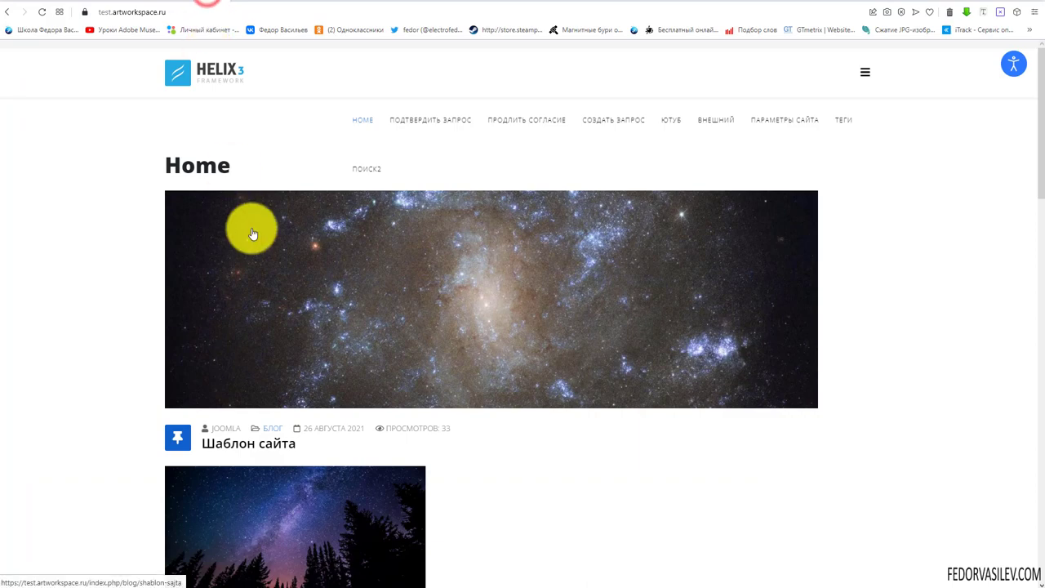
pyautogui.scroll(-8, 896, 275)
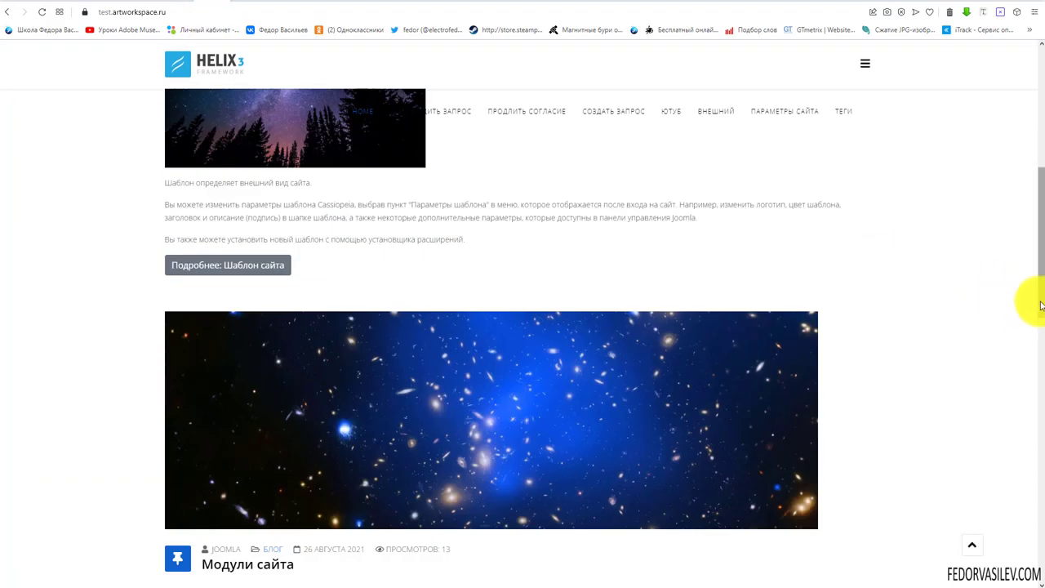
pyautogui.moveTo(1038, 302); pyautogui.dragTo(957, 174)
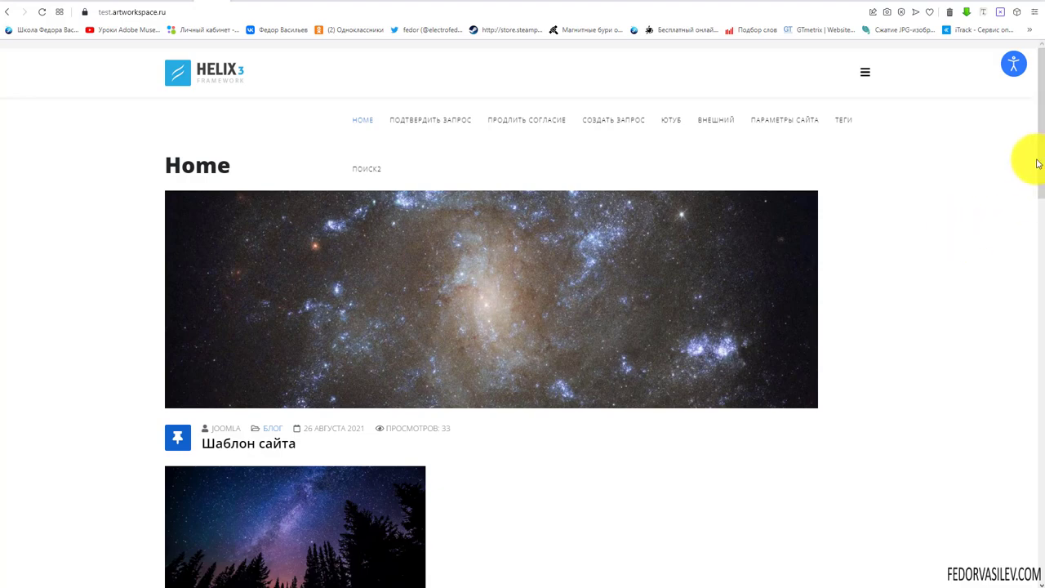
pyautogui.moveTo(1042, 143); pyautogui.dragTo(1026, 303)
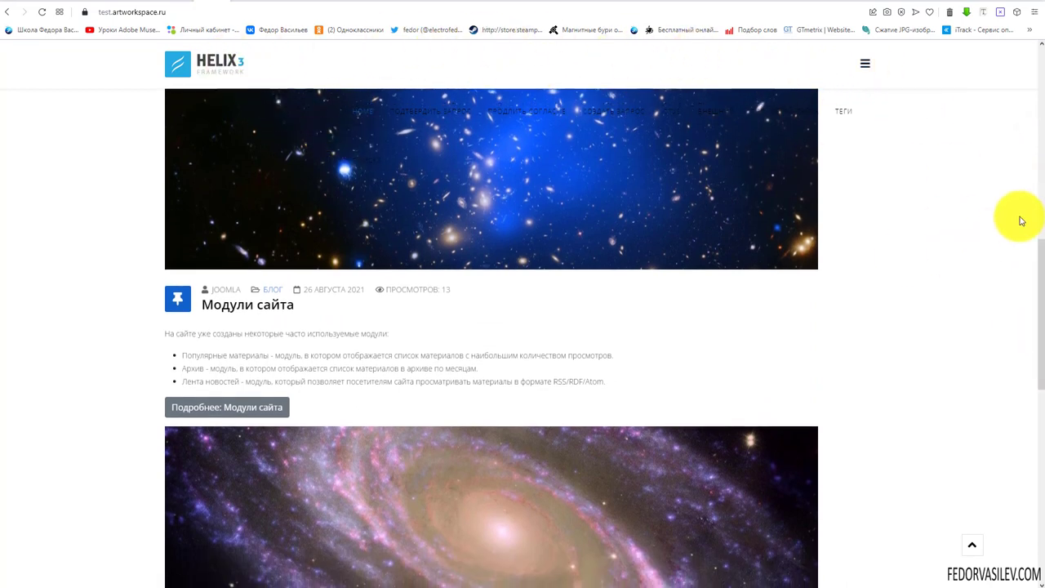
pyautogui.scroll(-2, 1036, 291)
pyautogui.scroll(10, 1034, 291)
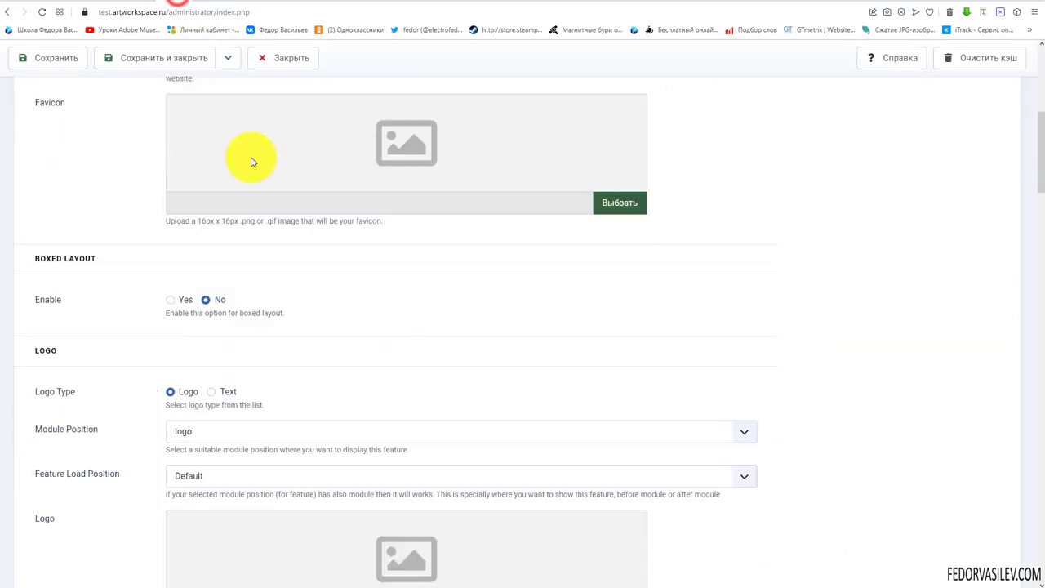
# - Switch Sticky Header to No and back to Yes in the template style's Header settings
pyautogui.scroll(2, 98, 245)
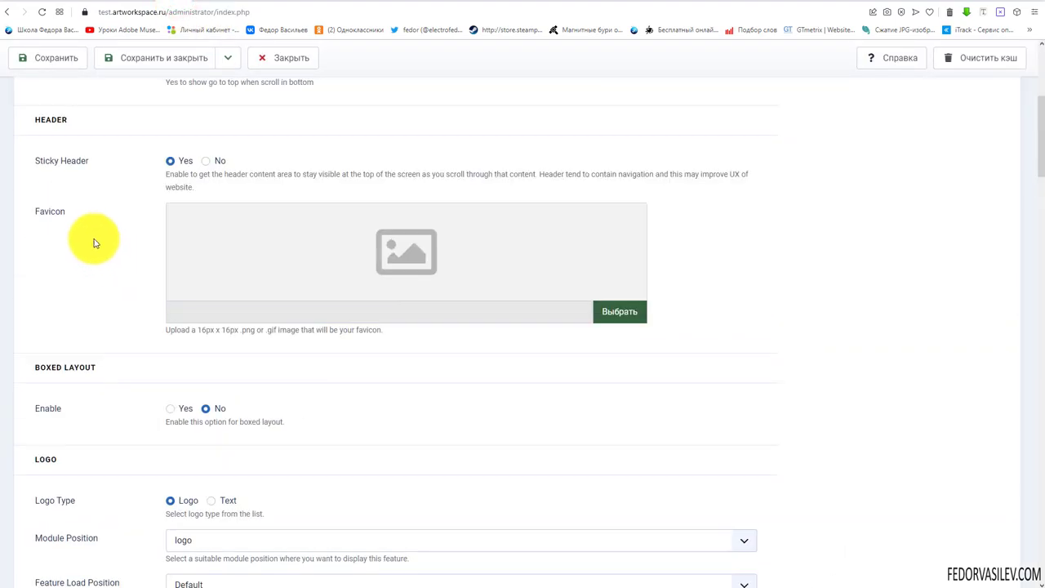
pyautogui.click(206, 162)
pyautogui.click(169, 163)
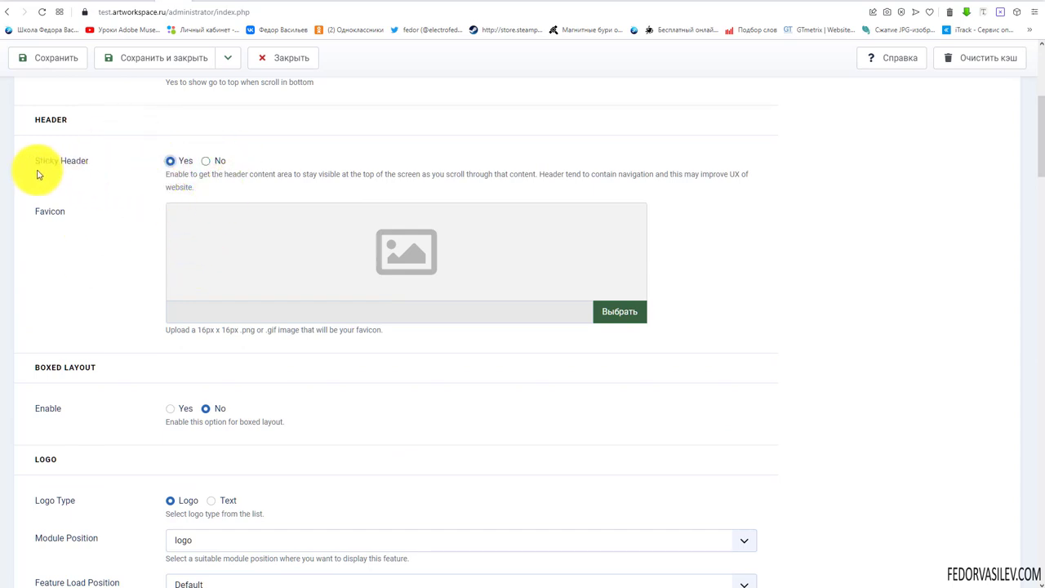
pyautogui.moveTo(38, 162); pyautogui.dragTo(85, 162)
pyautogui.click(86, 174)
# - View the public home page again and scroll through it to examine how the logo header behaves
pyautogui.click(196, 11)
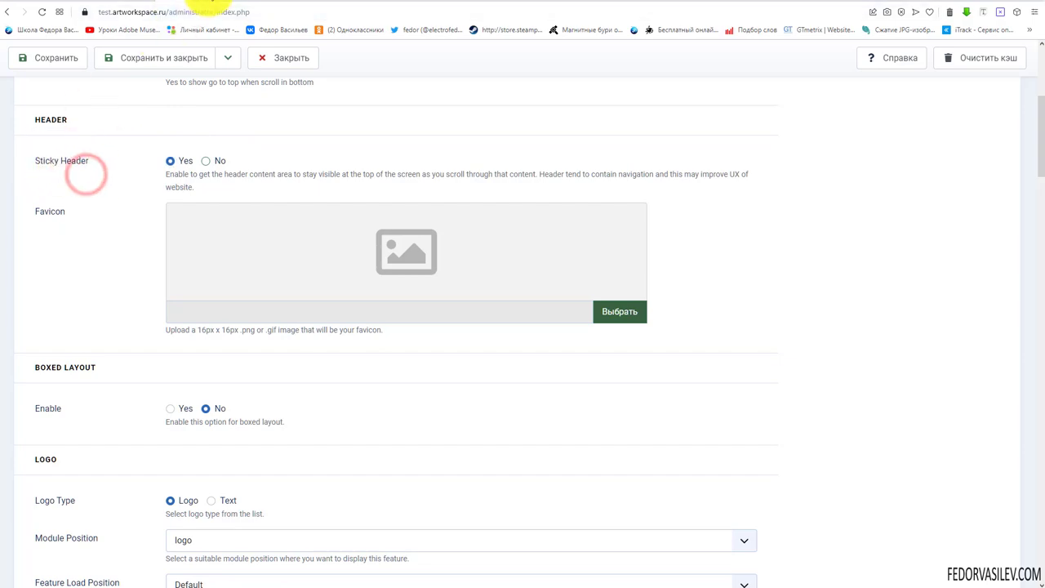
pyautogui.scroll(-5, 156, 147)
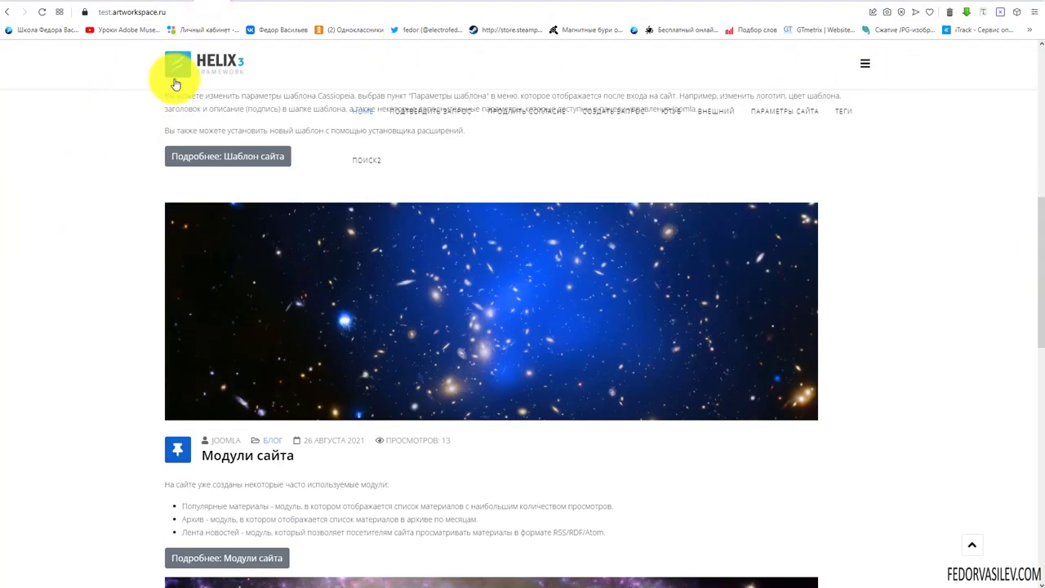
pyautogui.scroll(5, 129, 142)
pyautogui.scroll(2, 128, 142)
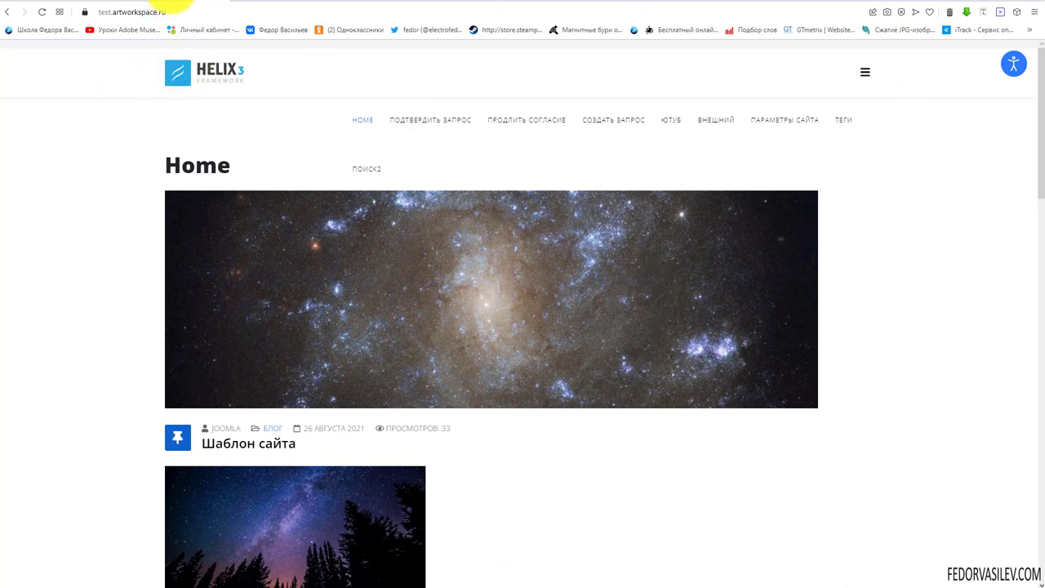
# - Compare the Favicon setting with the public site's browser tab and read the required favicon image size and formats
pyautogui.click(168, 3)
pyautogui.scroll(-2, 171, 180)
pyautogui.scroll(2, 170, 174)
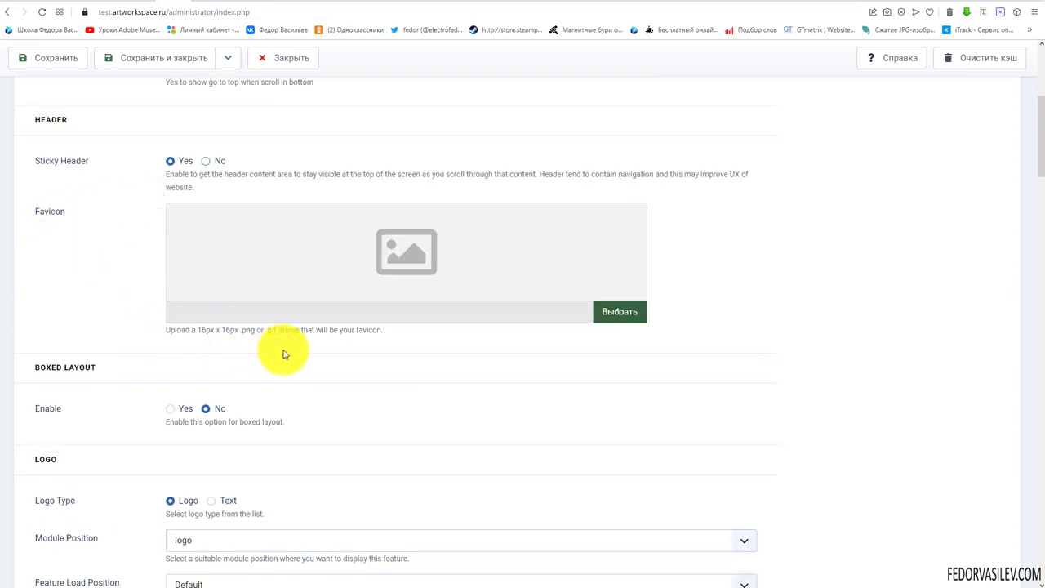
pyautogui.click(168, 5)
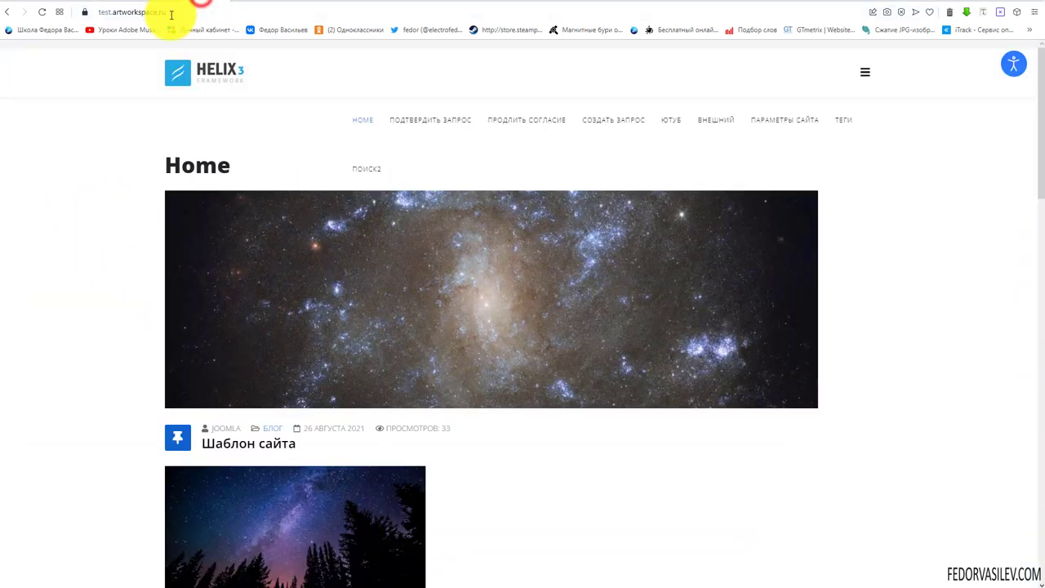
pyautogui.click(165, 4)
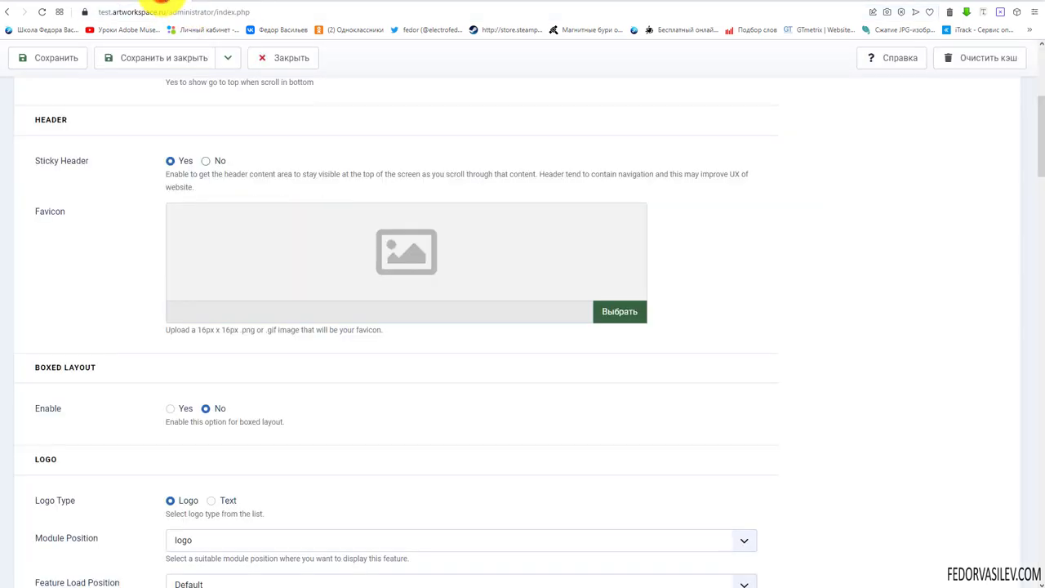
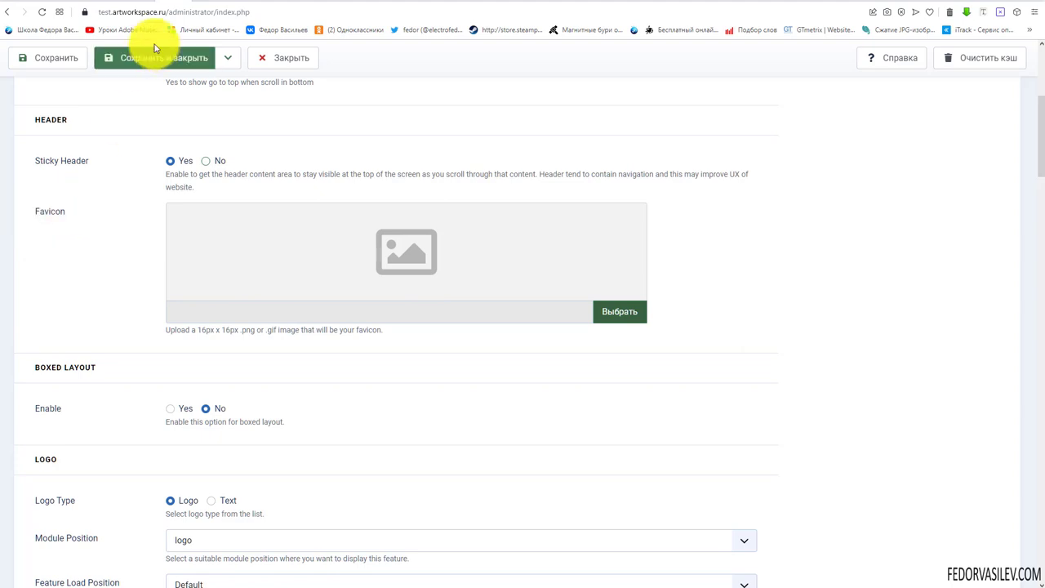
pyautogui.click(211, 5)
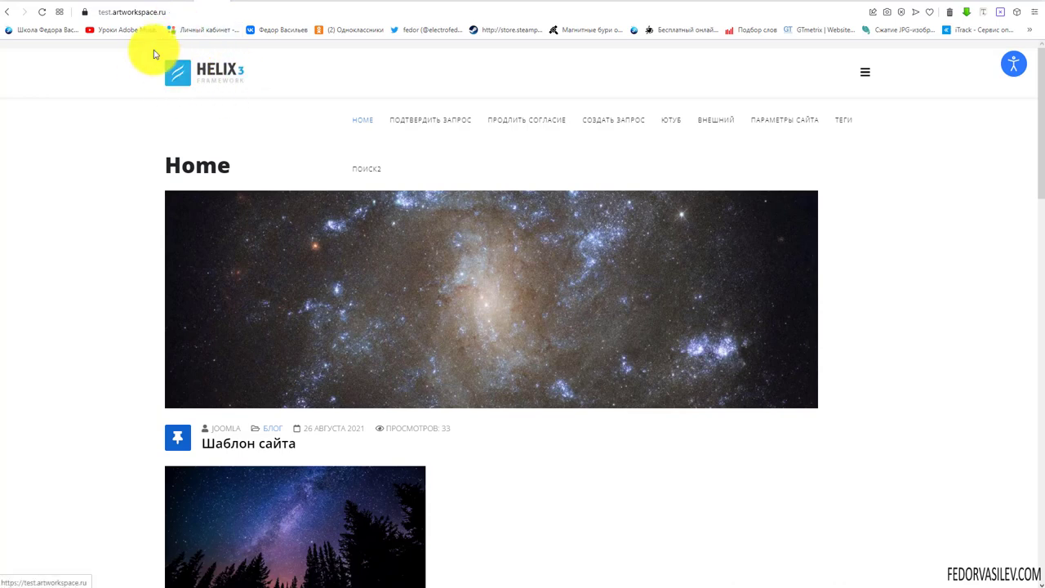
pyautogui.click(166, 4)
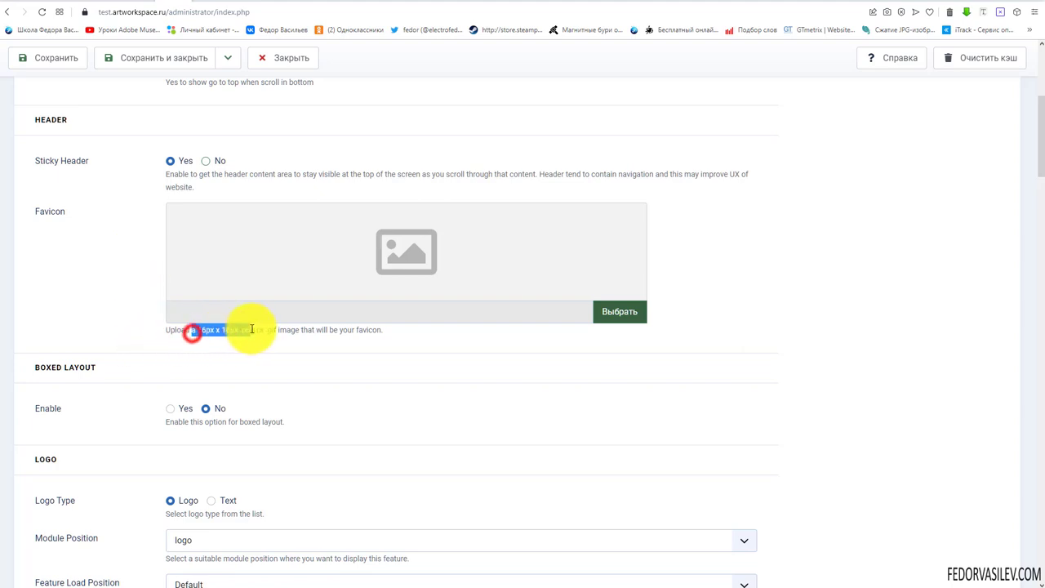
pyautogui.moveTo(192, 330); pyautogui.dragTo(272, 329)
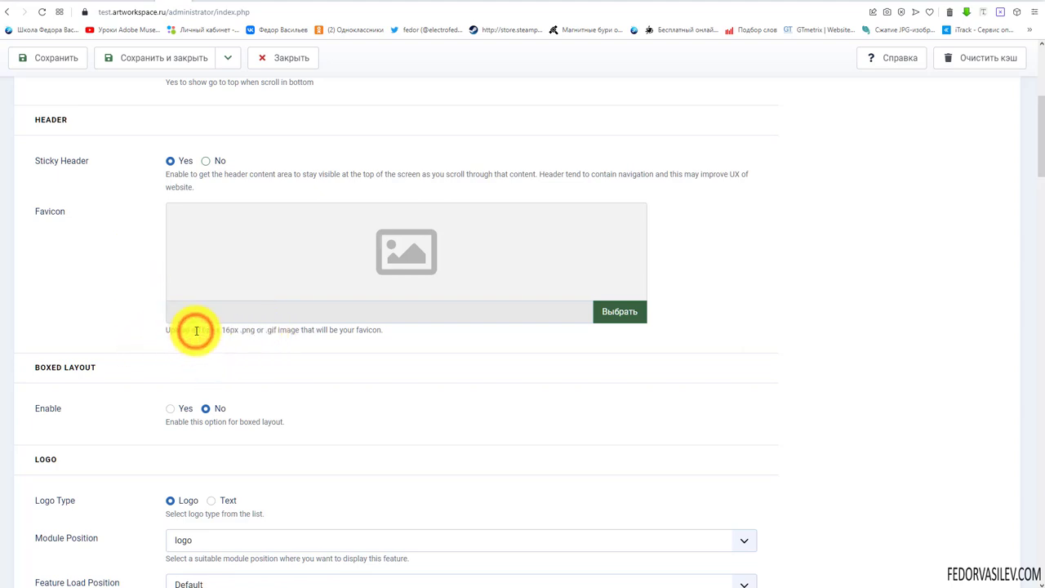
pyautogui.doubleClick(253, 330)
pyautogui.click(683, 315)
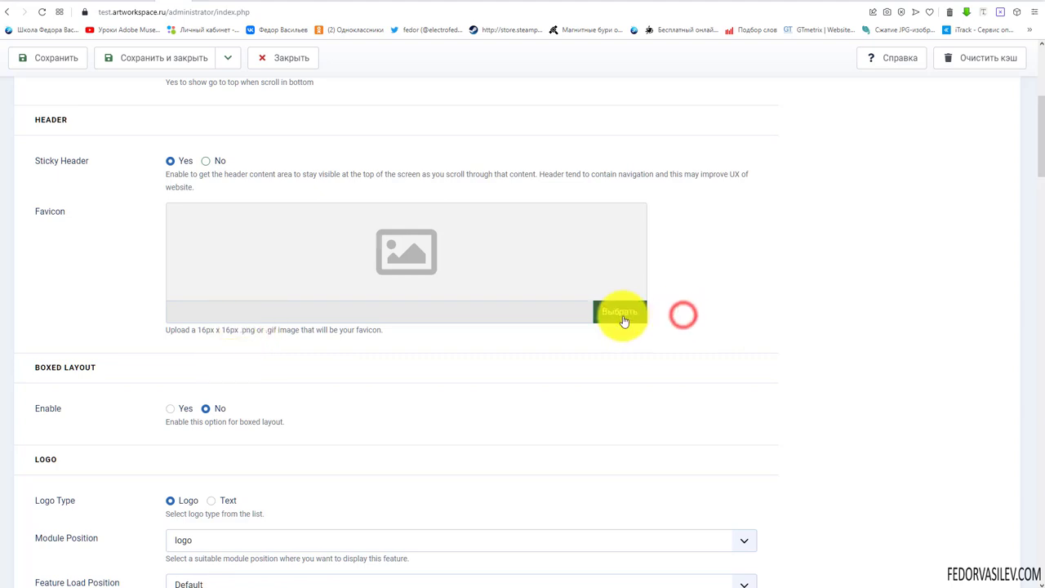
# - Upload 16x16.png to the images folder, choose it as the Favicon and save the template style
pyautogui.click(620, 317)
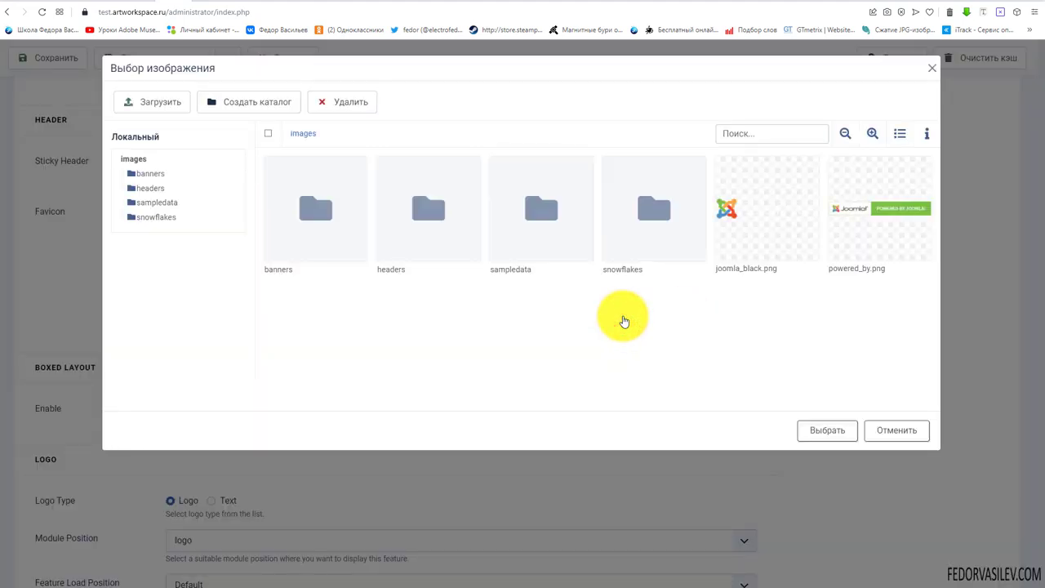
pyautogui.click(155, 108)
pyautogui.click(194, 243)
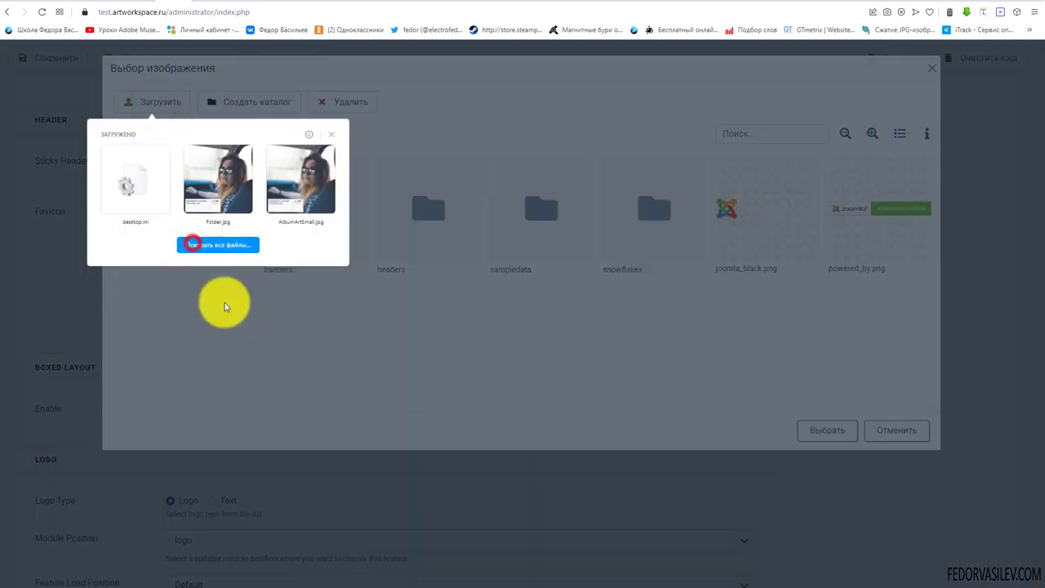
pyautogui.click(642, 85)
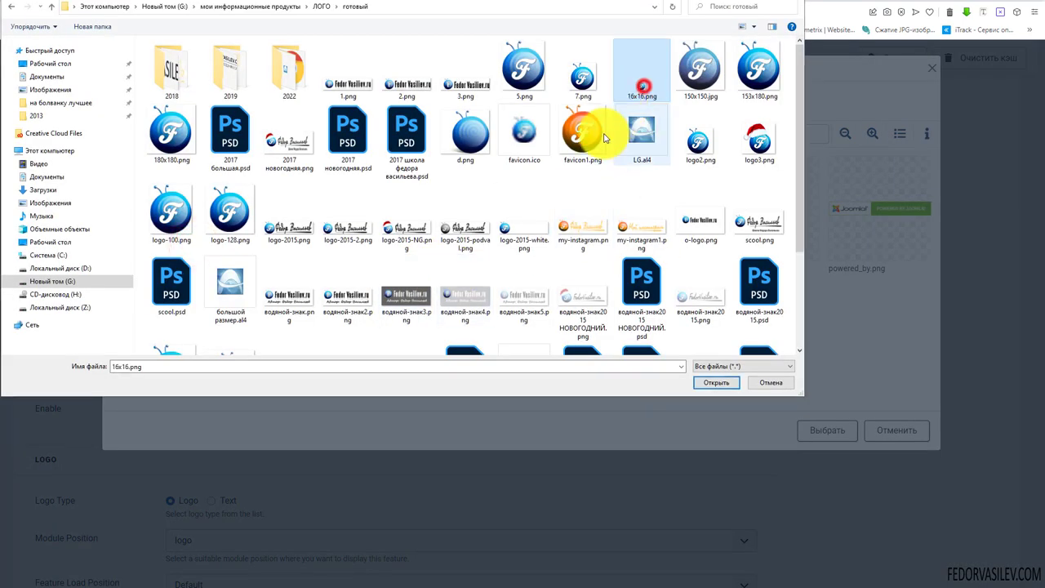
pyautogui.click(703, 383)
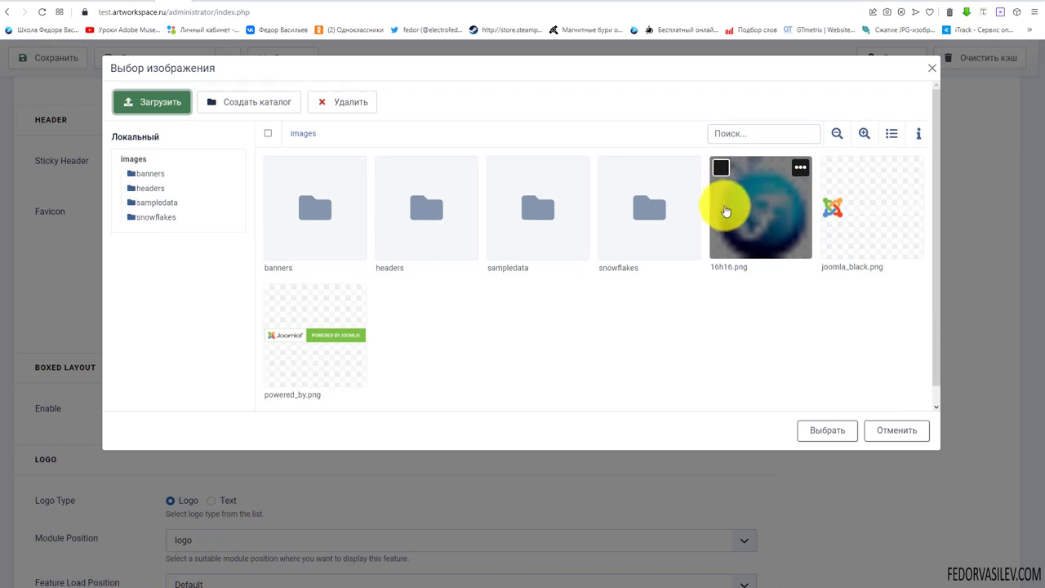
pyautogui.click(721, 167)
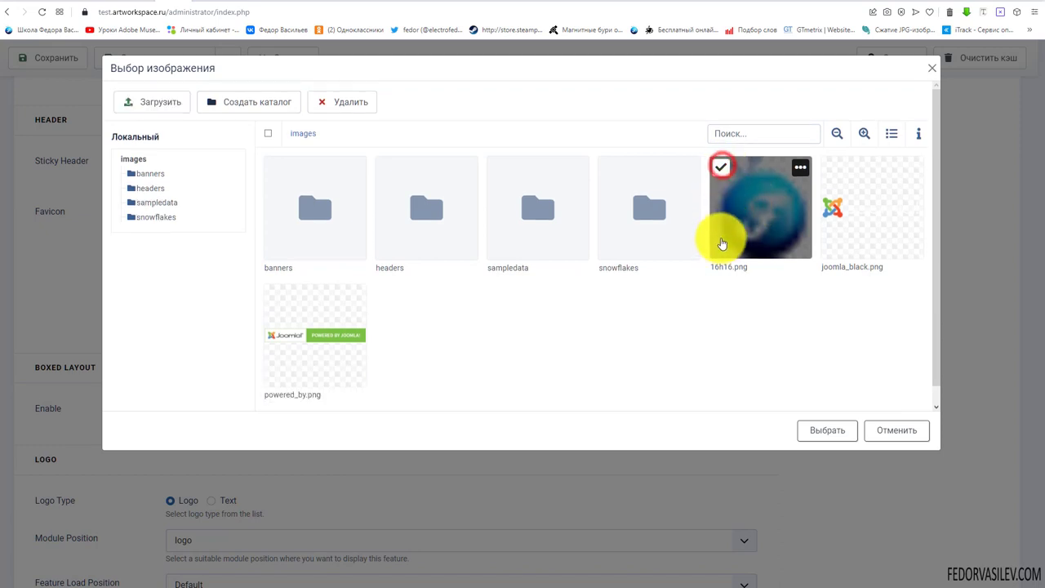
pyautogui.click(824, 435)
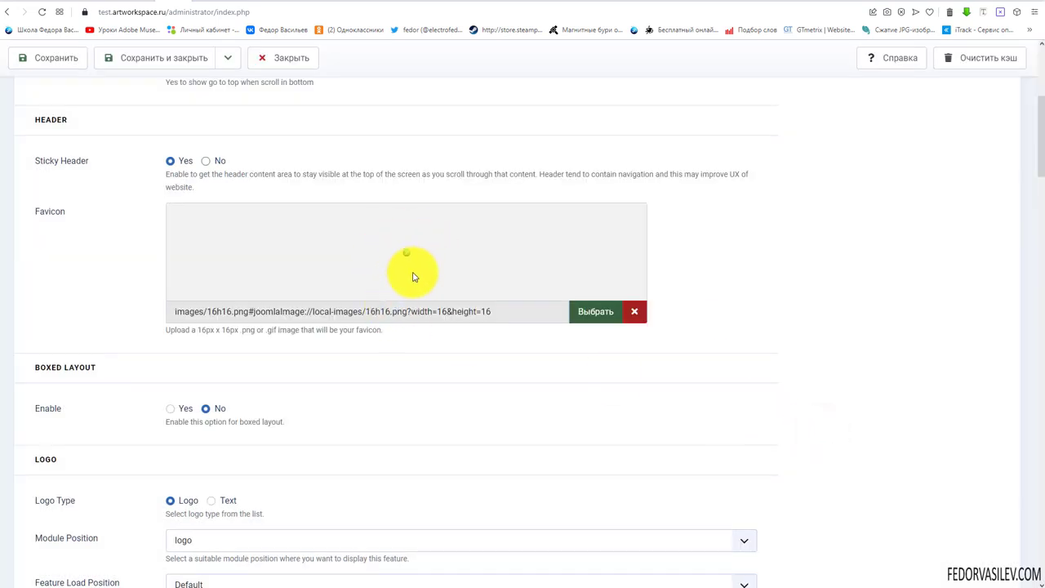
pyautogui.click(57, 61)
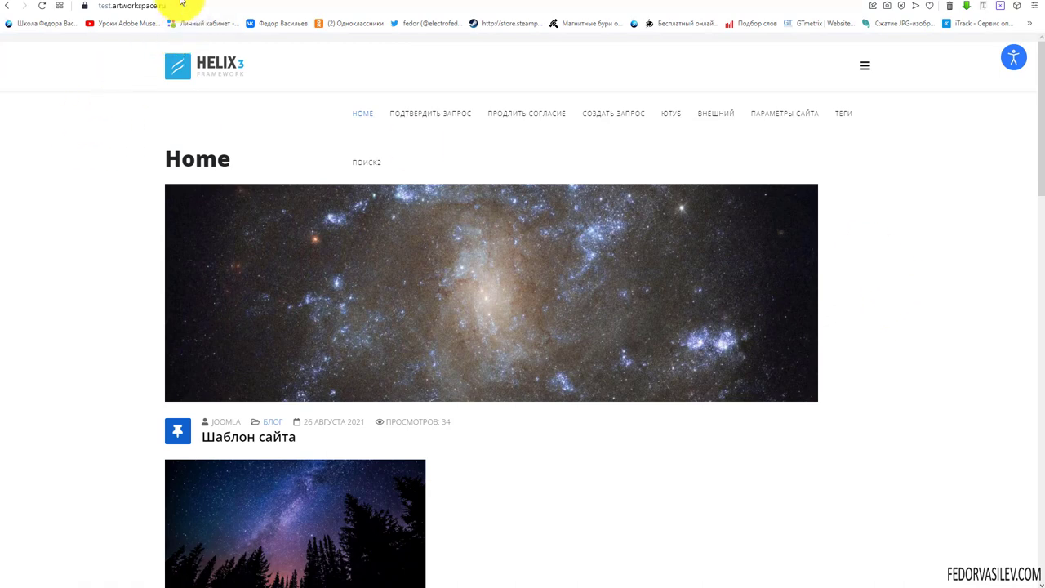
# - Check the favicon on the public home page's browser tab, and return to the template style's Favicon and Boxed Layout settings
pyautogui.moveTo(194, 4)
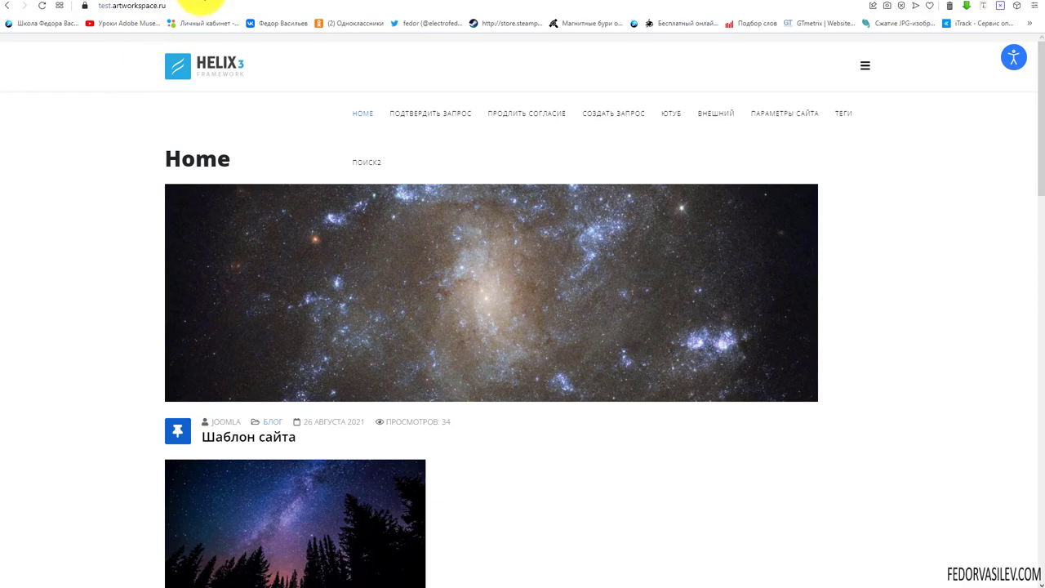
pyautogui.click(175, 4)
pyautogui.scroll(-5, 214, 269)
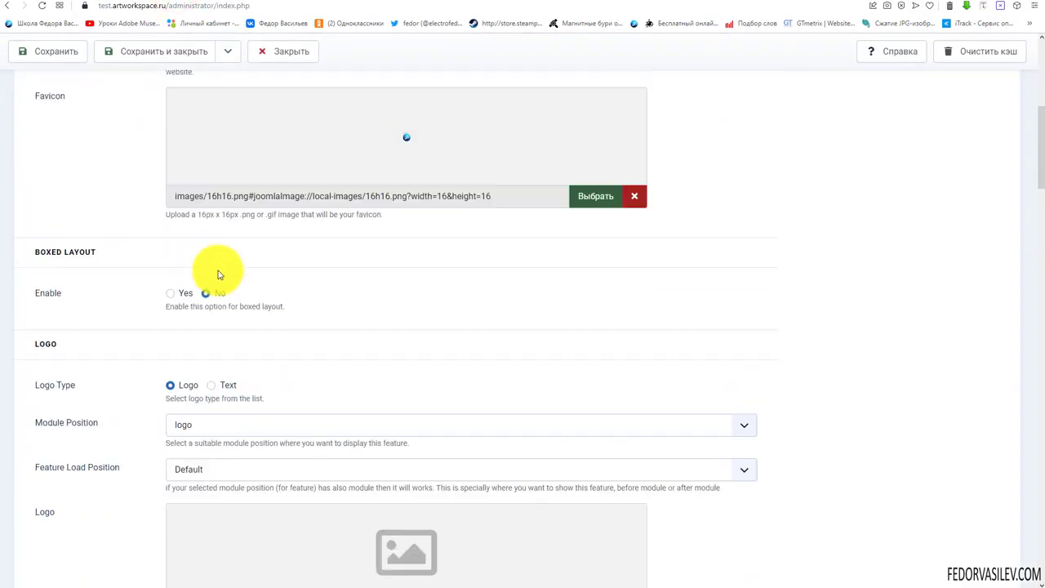
pyautogui.scroll(1, 218, 274)
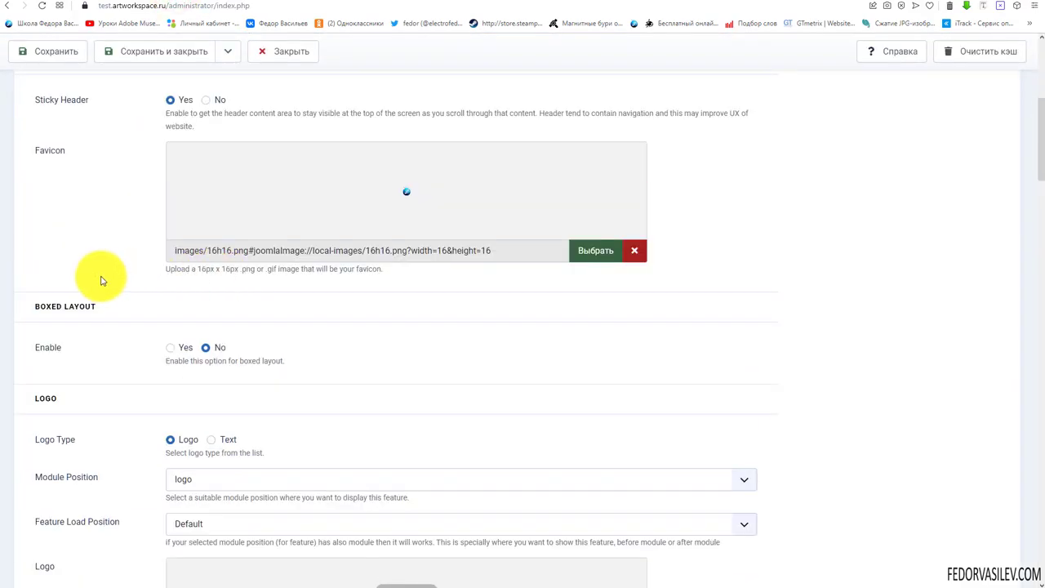
# - Enable the Boxed Layout option in the template style's Basic settings
pyautogui.scroll(-1, 102, 281)
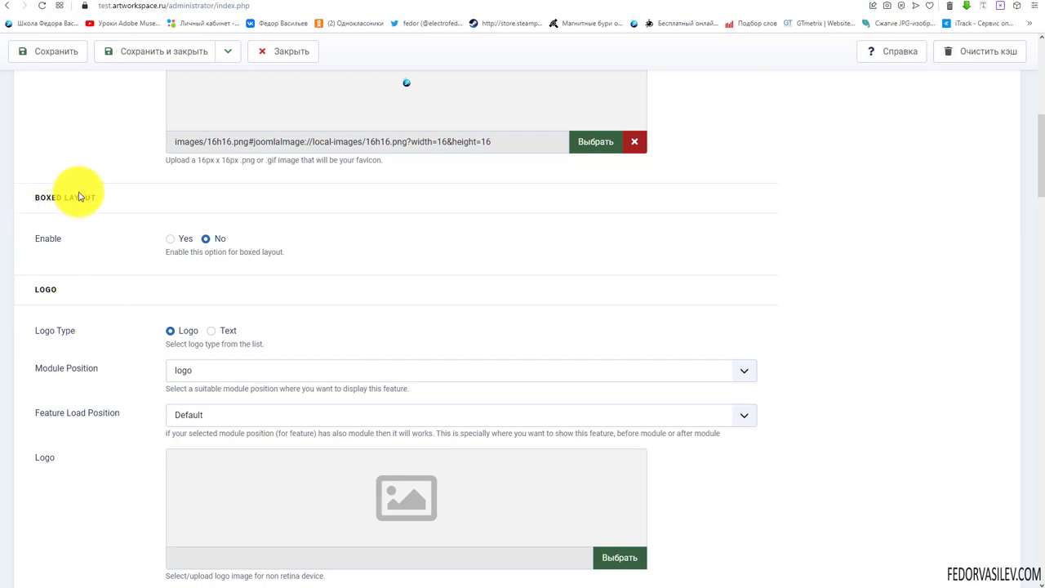
pyautogui.click(100, 197)
pyautogui.click(110, 249)
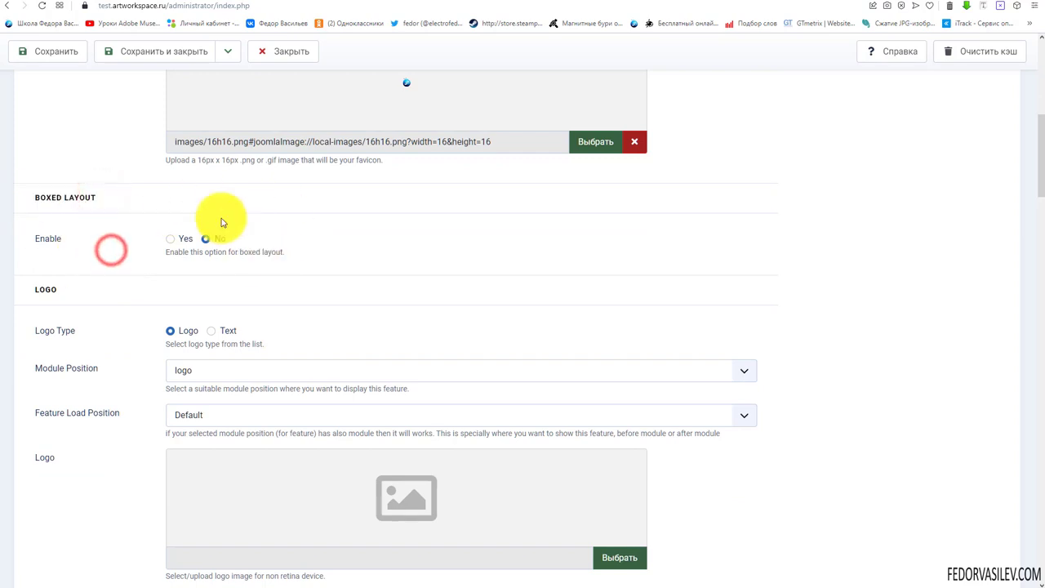
pyautogui.click(128, 250)
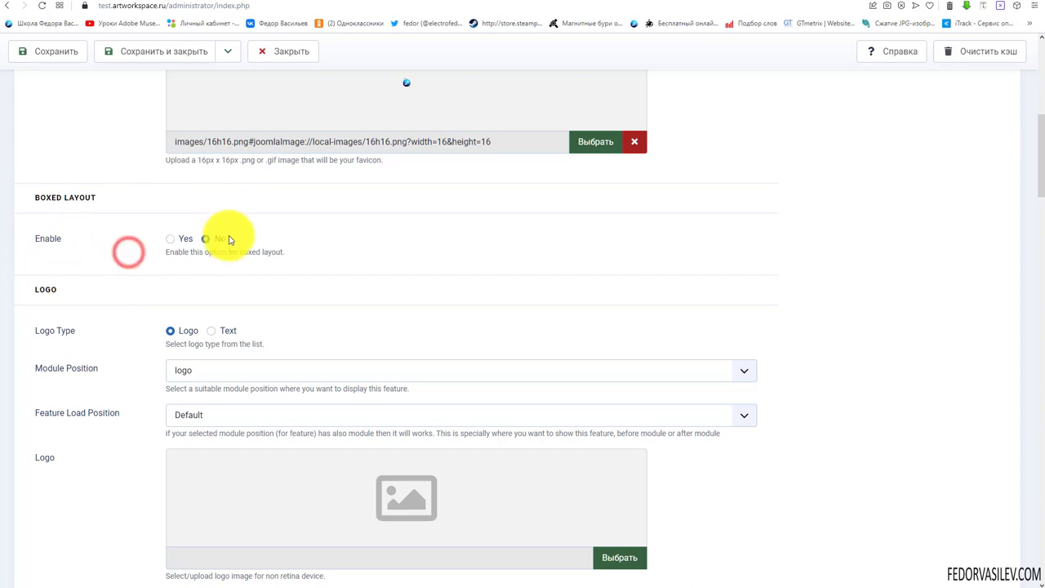
pyautogui.click(169, 240)
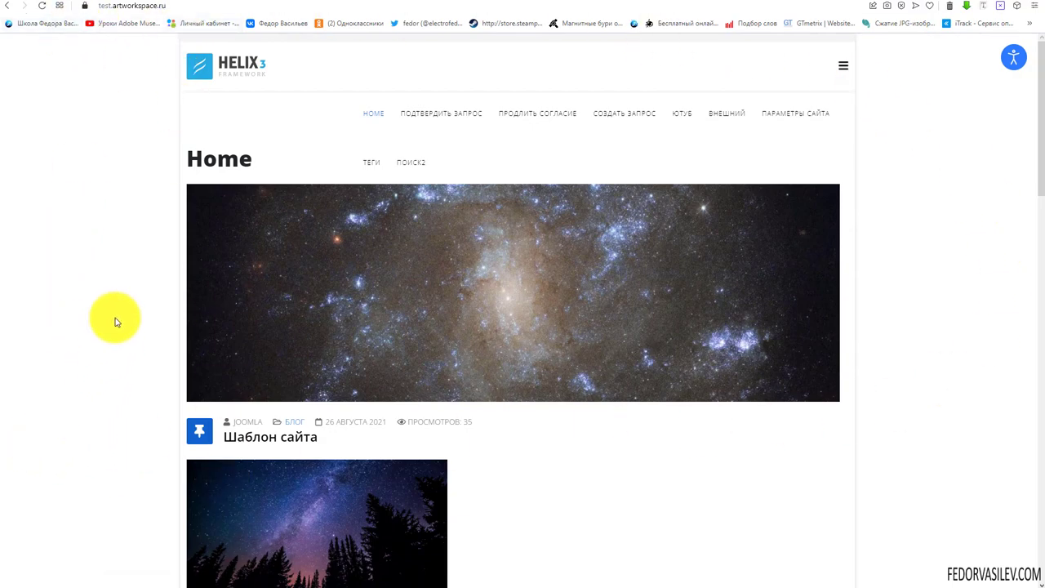
# - Examine the boxed layout on the public home page from top to bottom, including its off-canvas menu and Go To Top control
pyautogui.scroll(-20, 115, 310)
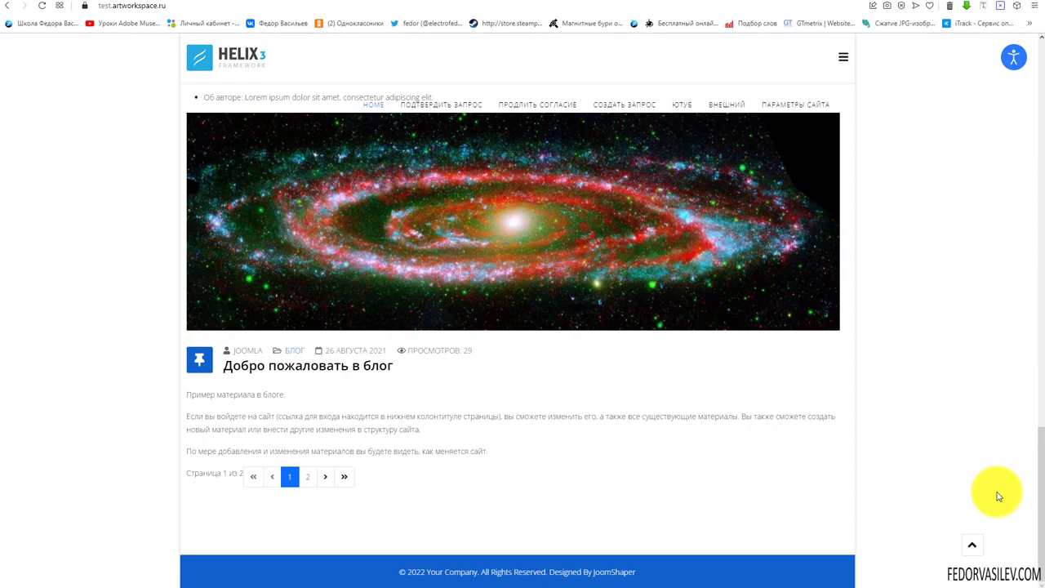
pyautogui.moveTo(1039, 513); pyautogui.dragTo(1038, 115)
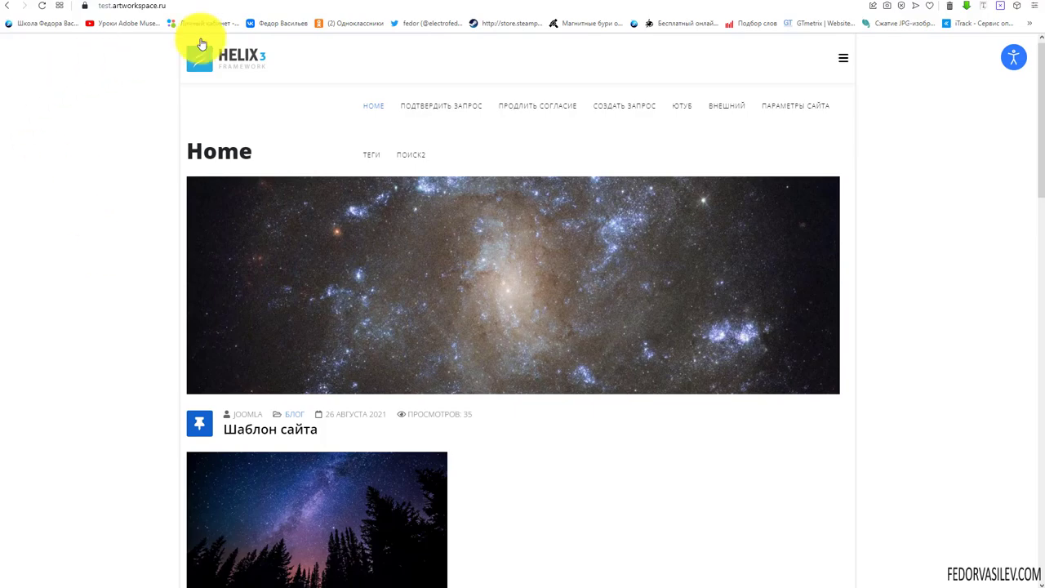
pyautogui.moveTo(1041, 170)
pyautogui.mouseDown()
pyautogui.moveTo(1034, 464)
pyautogui.moveTo(1039, 155)
pyautogui.mouseUp()
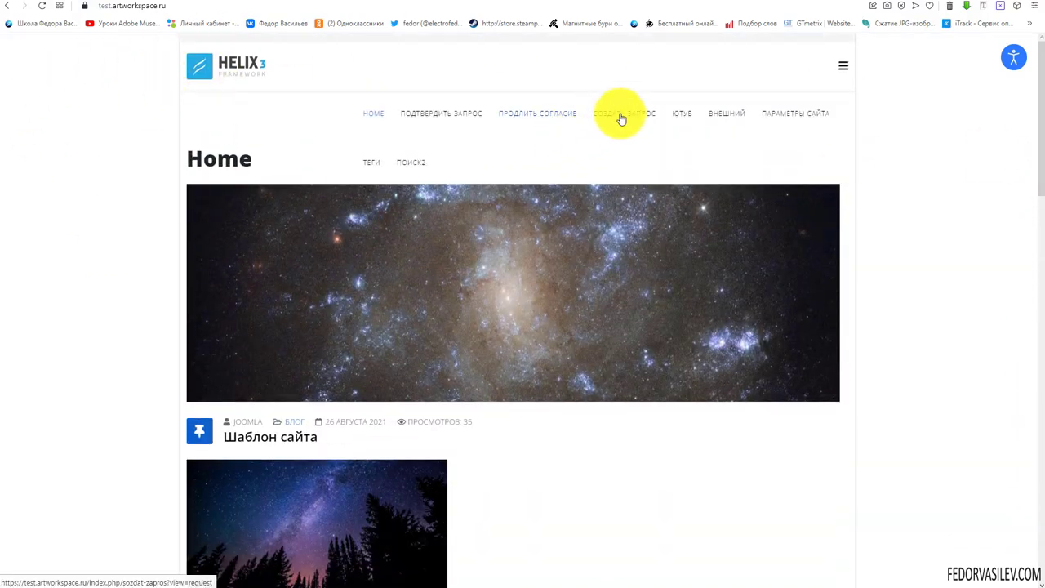
pyautogui.click(843, 72)
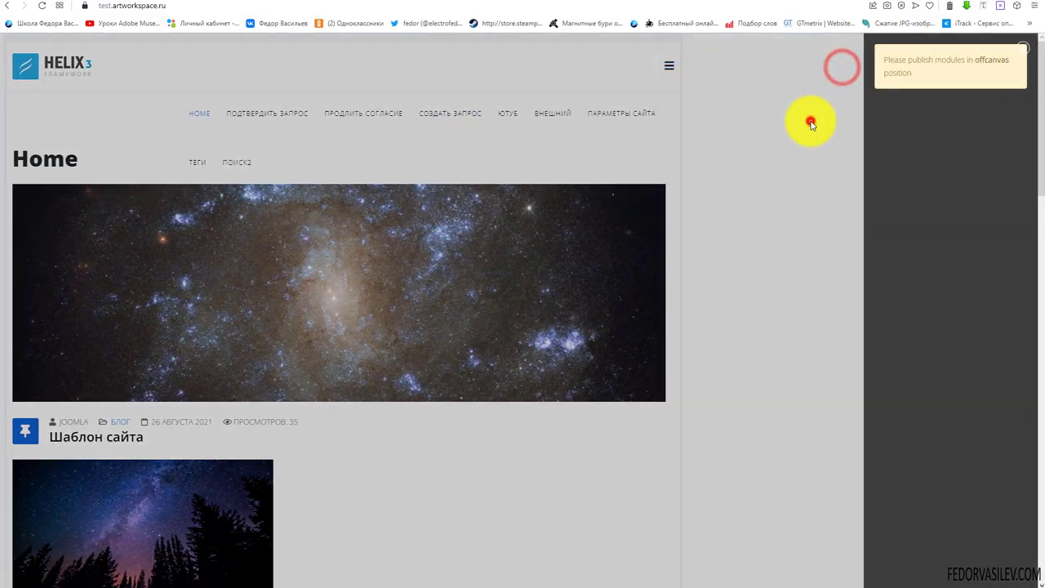
pyautogui.click(810, 121)
pyautogui.moveTo(1040, 127); pyautogui.dragTo(1027, 467)
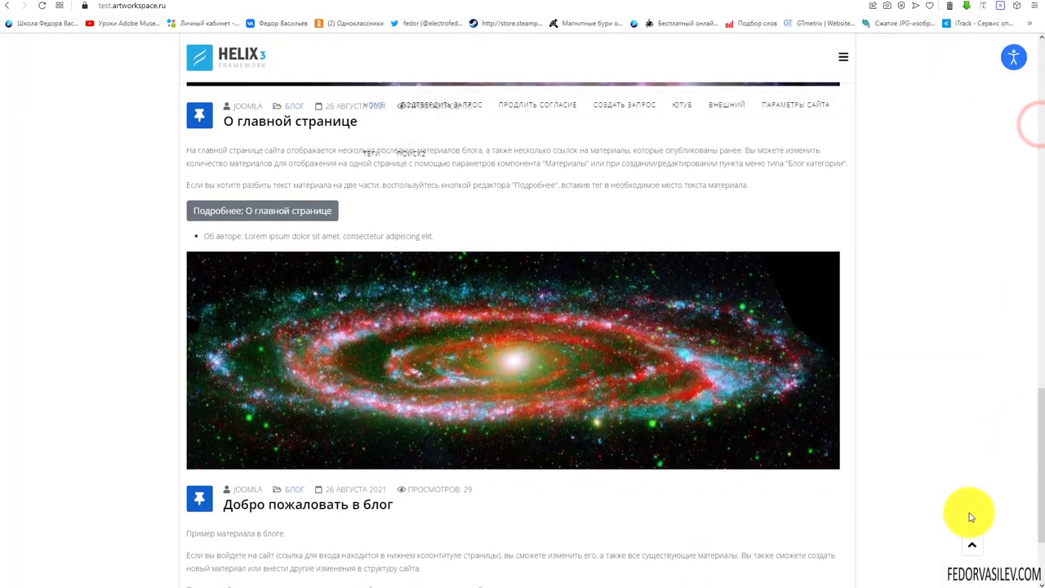
pyautogui.click(970, 543)
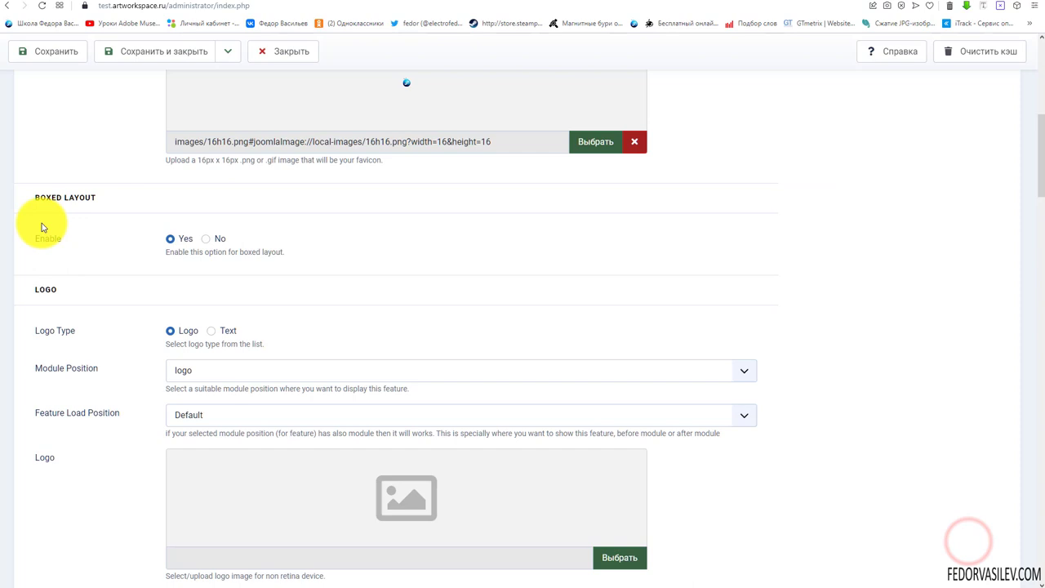
# - Return to the template style's Boxed Layout setting and look over the Logo section with its Logo Type options
pyautogui.tripleClick(36, 239)
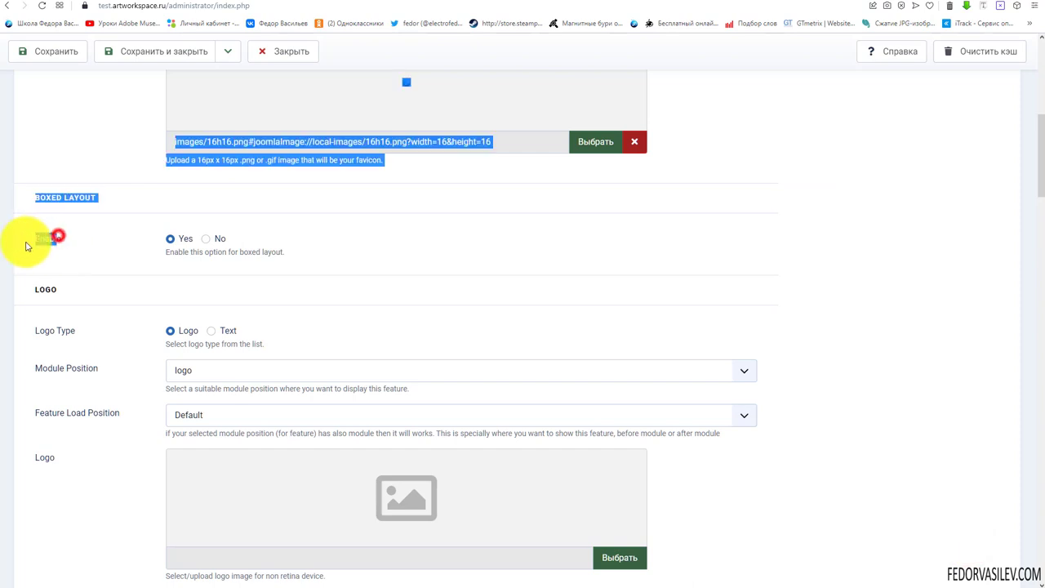
pyautogui.click(97, 245)
pyautogui.scroll(-2, 313, 230)
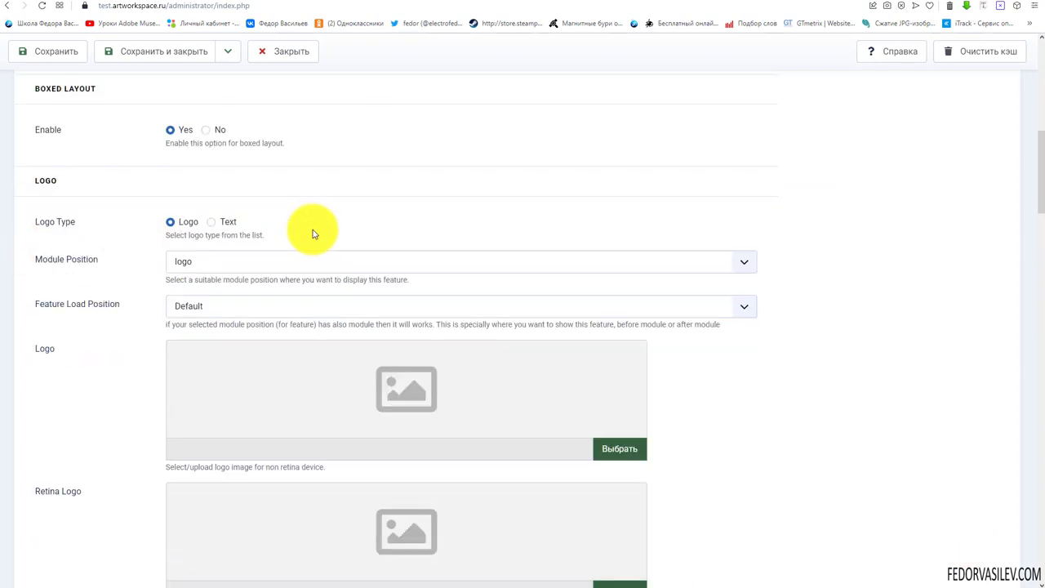
pyautogui.doubleClick(38, 126)
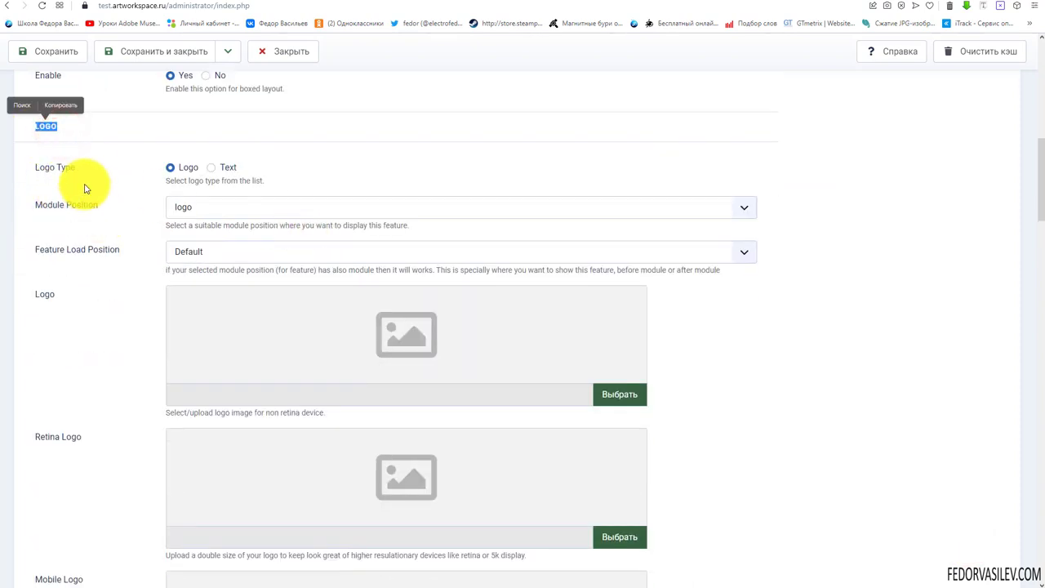
pyautogui.click(84, 183)
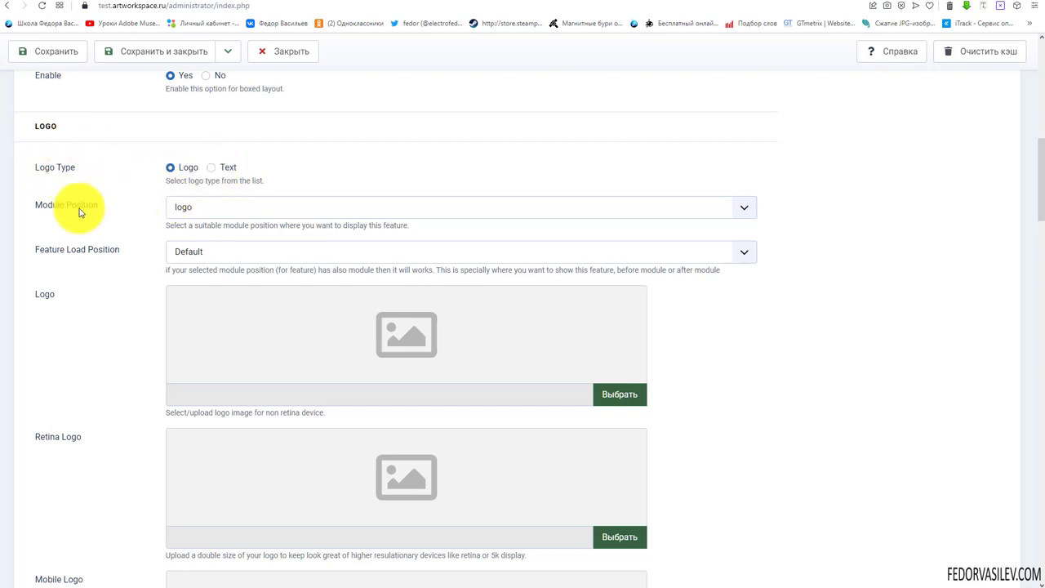
# - Inspect the available choices for the logo's Module Position and Feature Load Position, leaving both selections as they are
pyautogui.click(197, 211)
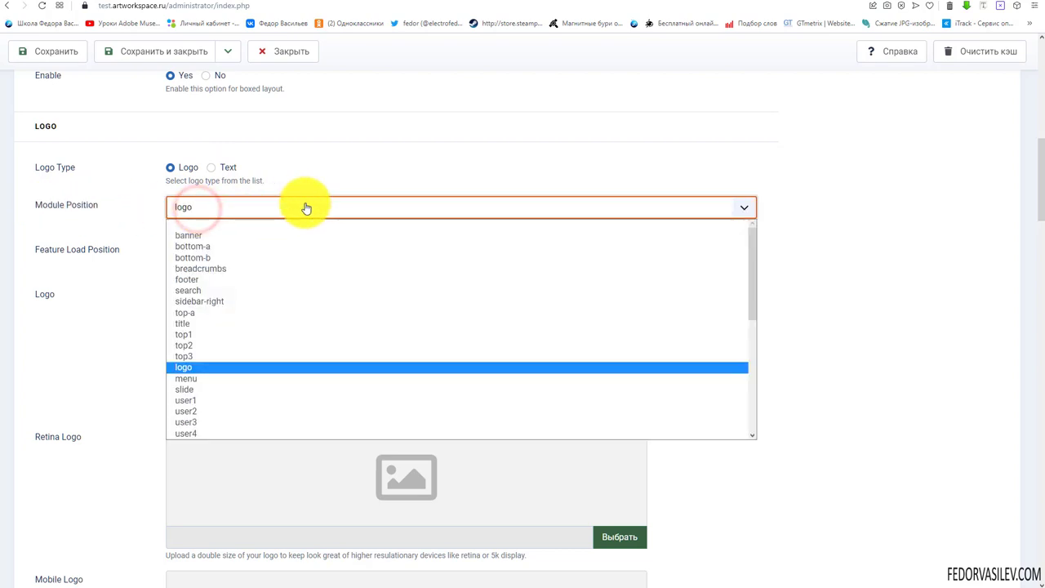
pyautogui.click(344, 173)
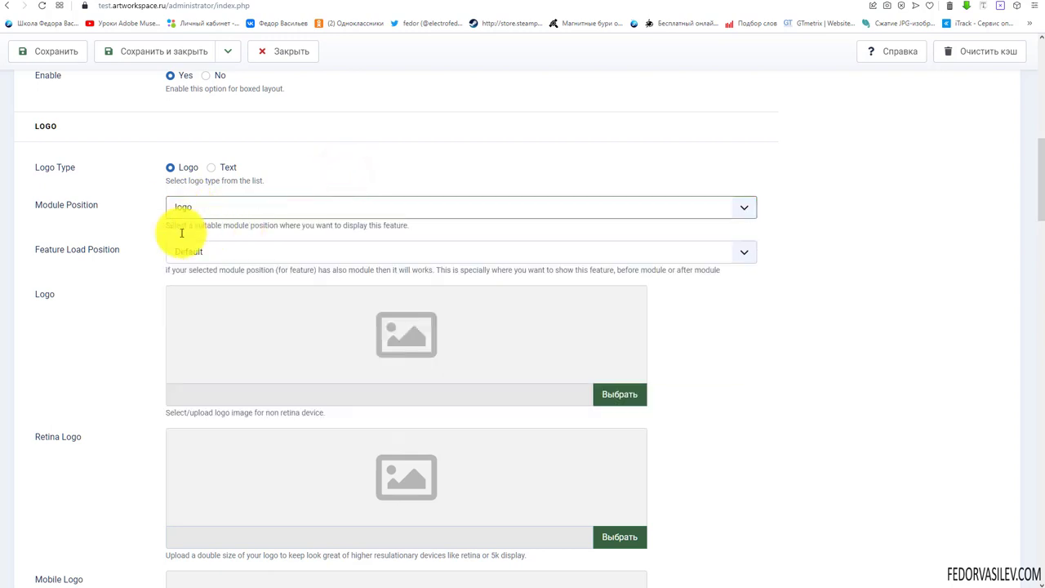
pyautogui.moveTo(75, 251); pyautogui.dragTo(140, 258)
pyautogui.click(213, 256)
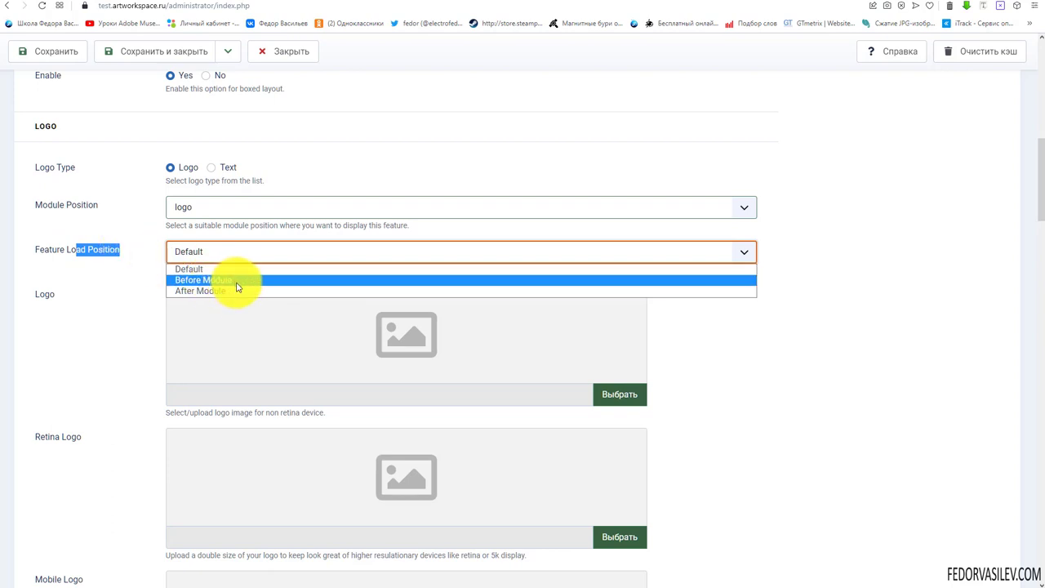
pyautogui.click(78, 276)
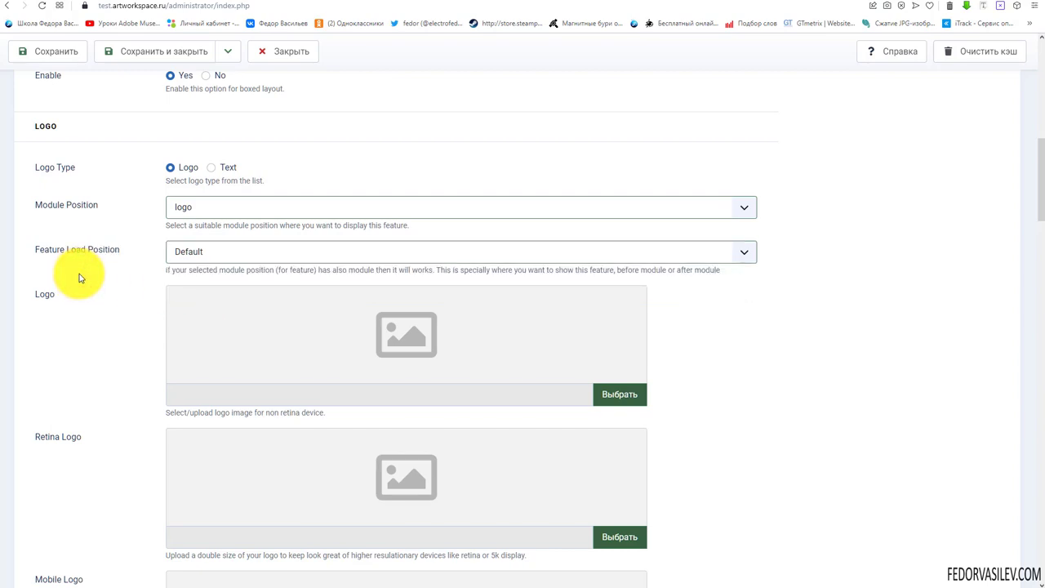
# - Review the Logo and Retina Logo image settings and read the size guidance for retina or 5k displays
pyautogui.scroll(-3, 80, 276)
pyautogui.scroll(1, 98, 269)
pyautogui.scroll(-2, 107, 276)
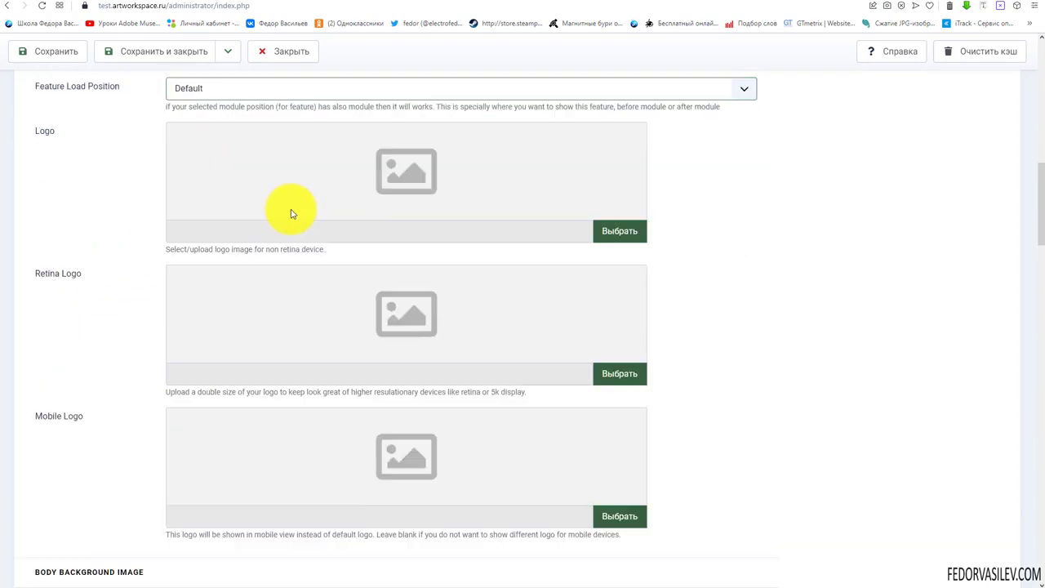
pyautogui.scroll(-2, 292, 214)
pyautogui.scroll(3, 277, 245)
pyautogui.scroll(-1, 413, 302)
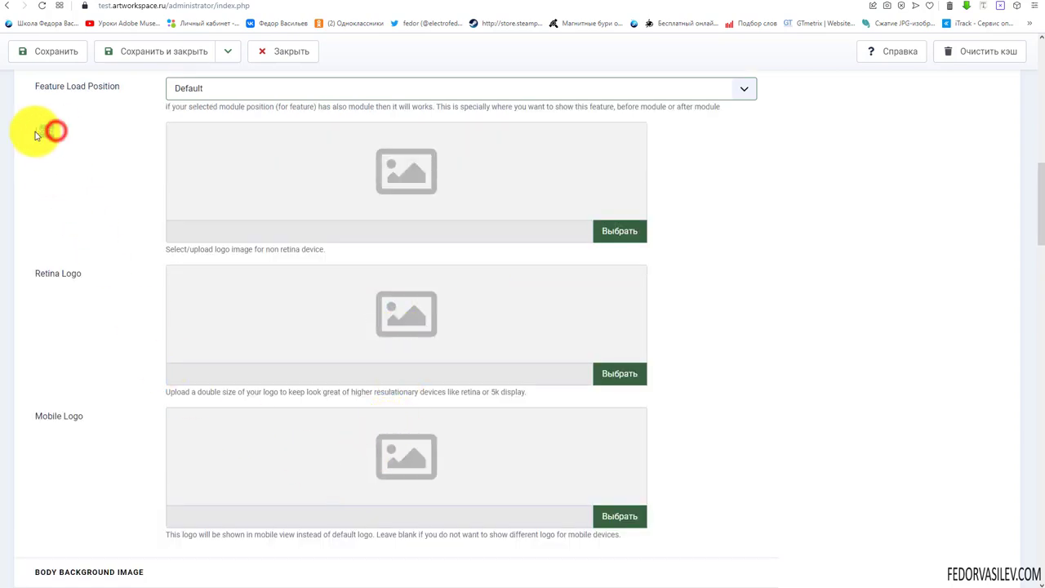
pyautogui.click(556, 413)
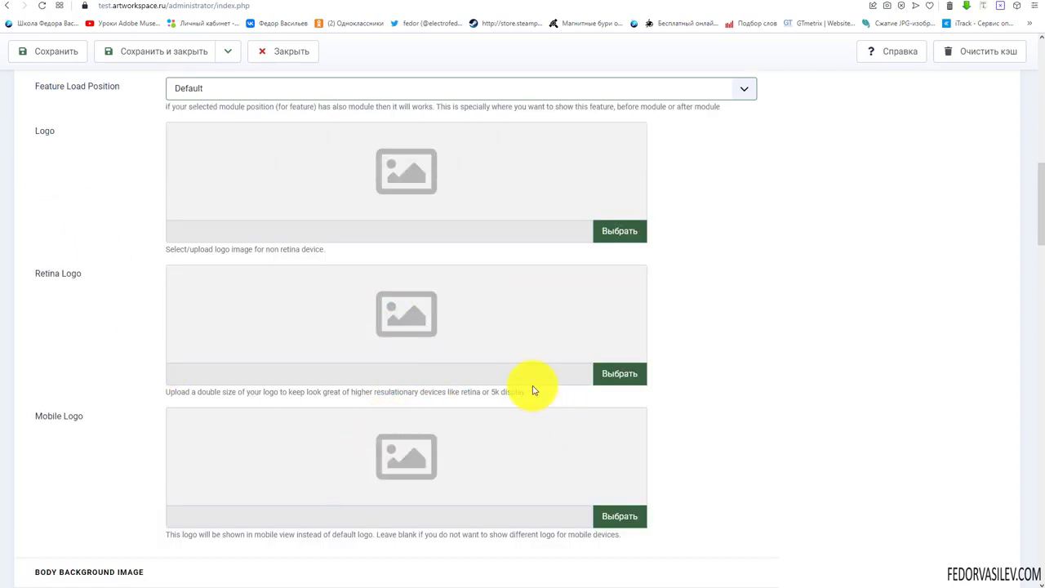
pyautogui.moveTo(527, 399); pyautogui.dragTo(173, 392)
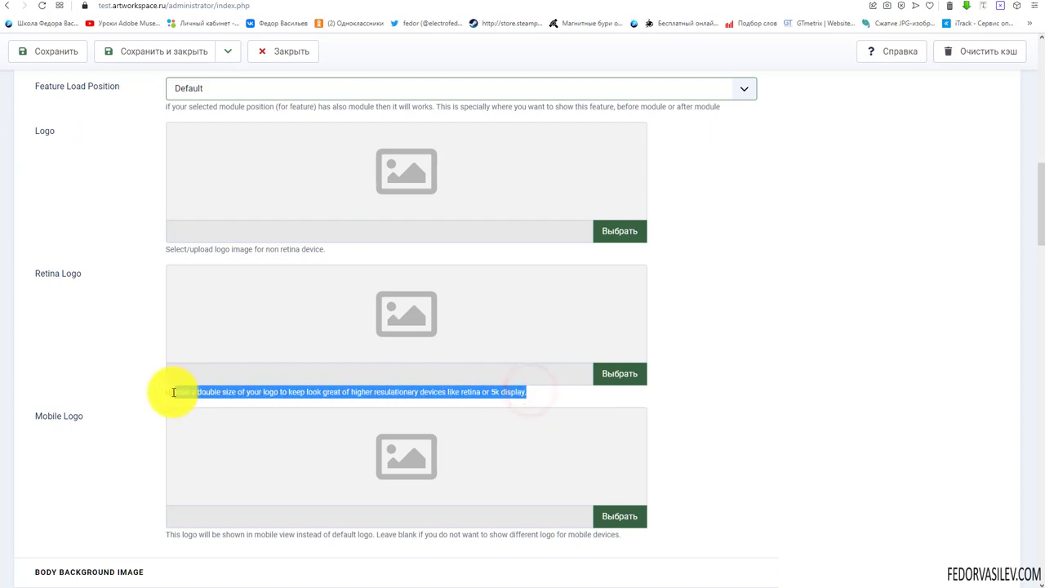
pyautogui.click(131, 363)
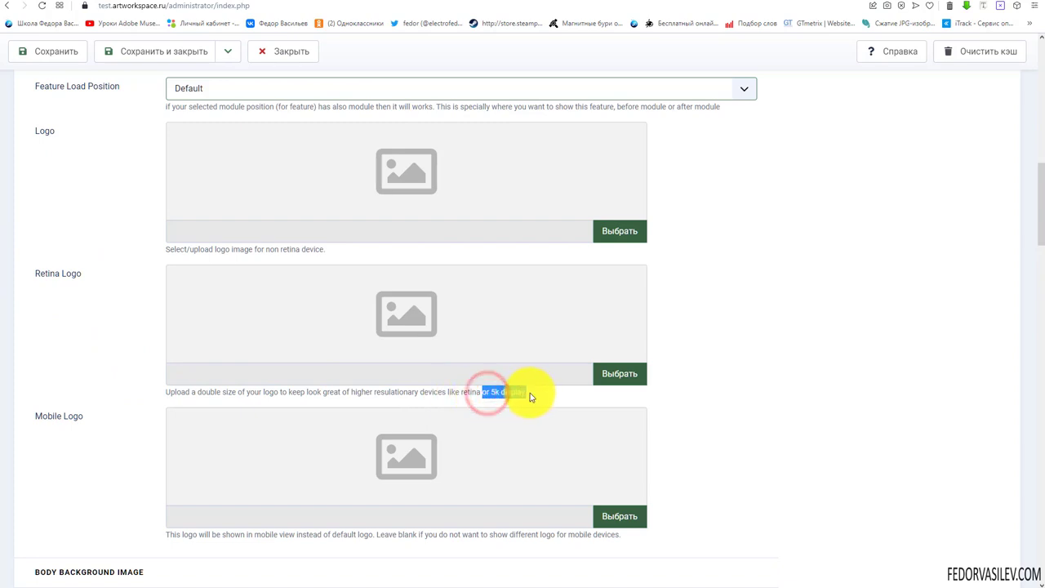
pyautogui.click(488, 400)
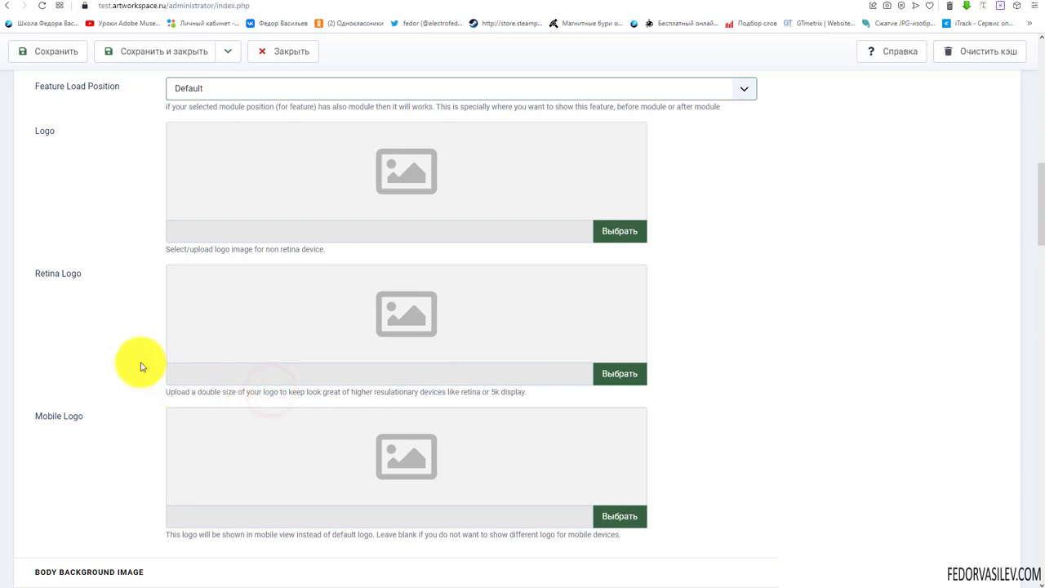
# - Examine the Mobile Logo setting and its description of how the logo is used on mobile devices
pyautogui.scroll(-2, 140, 364)
pyautogui.moveTo(87, 256); pyautogui.dragTo(34, 253)
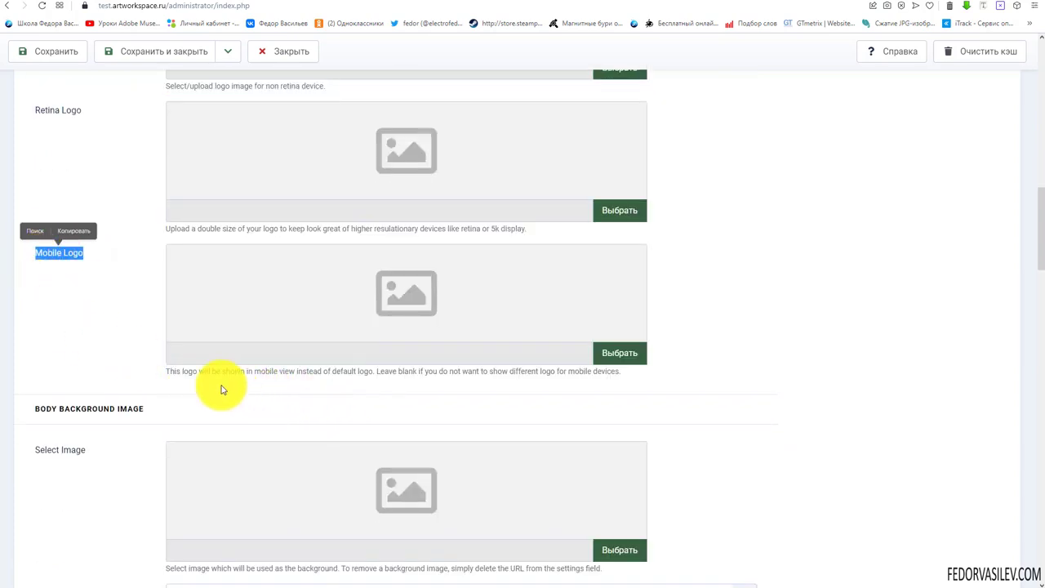
pyautogui.scroll(1, 221, 370)
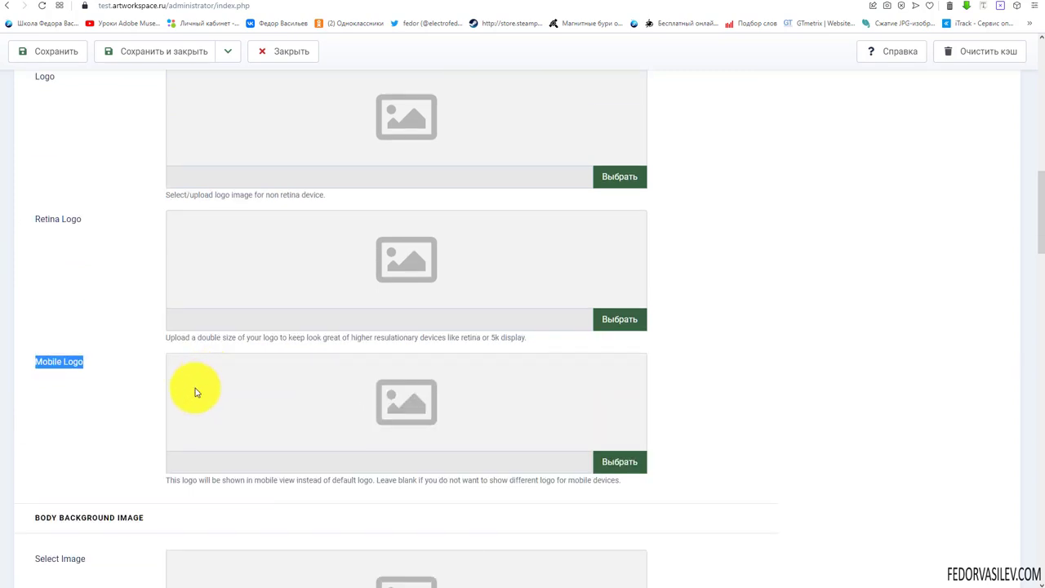
# - Upload logo-2015-2.png into the images folder from the image chooser of the Logo setting
pyautogui.scroll(1, 182, 390)
pyautogui.scroll(-1, 81, 252)
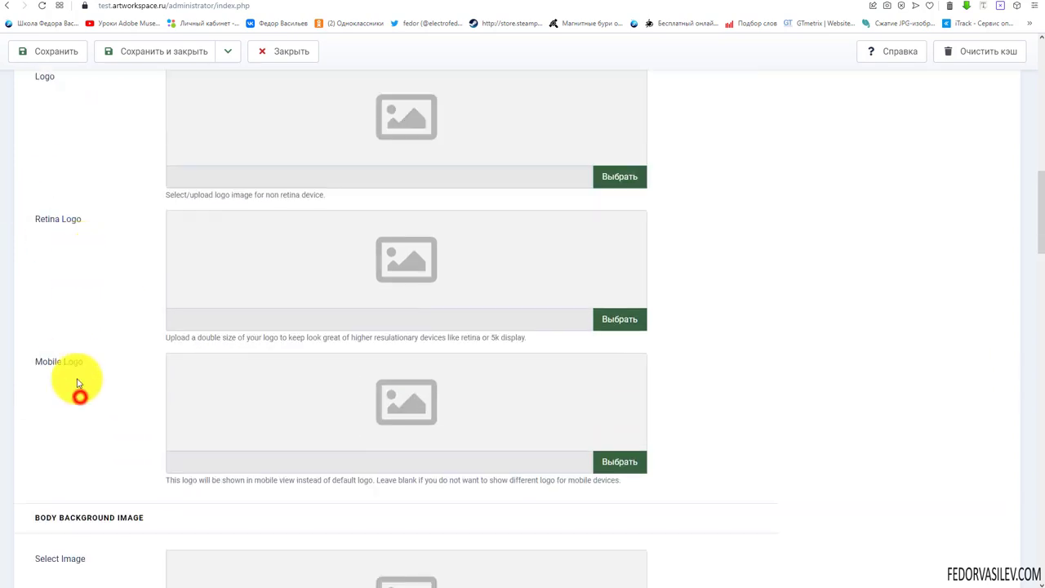
pyautogui.scroll(1, 108, 376)
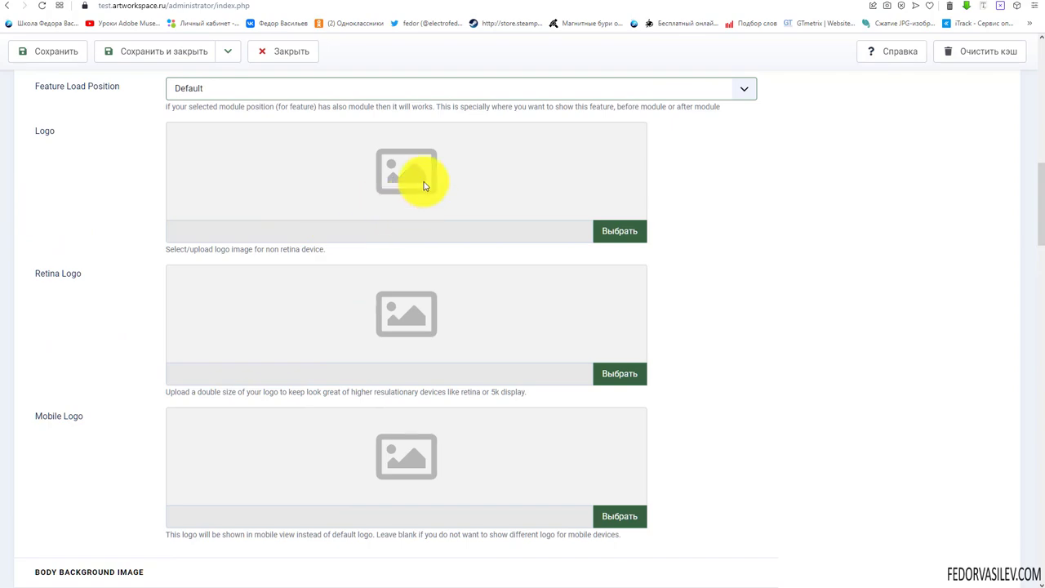
pyautogui.click(615, 229)
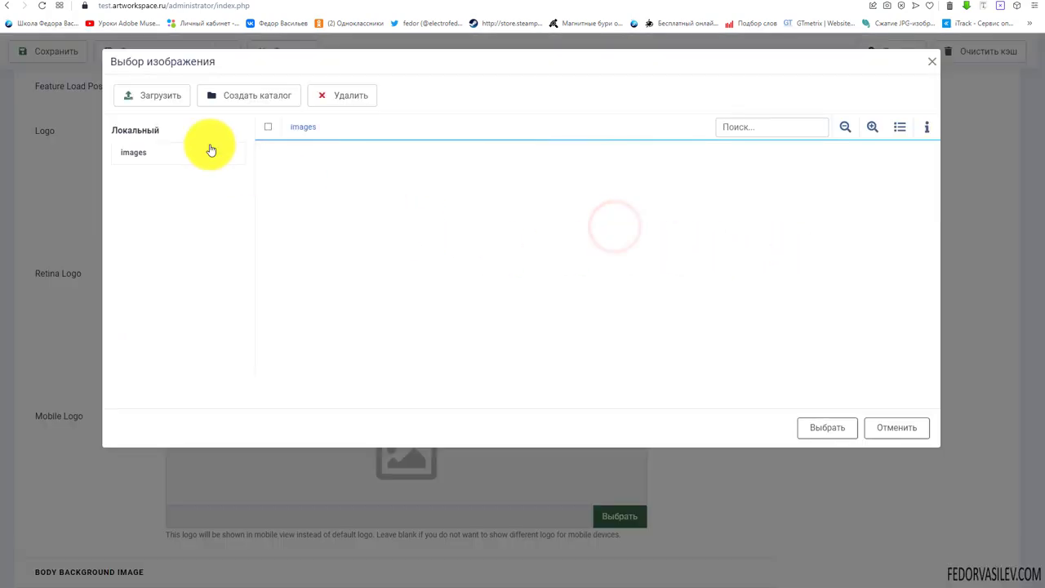
pyautogui.click(154, 95)
pyautogui.click(198, 237)
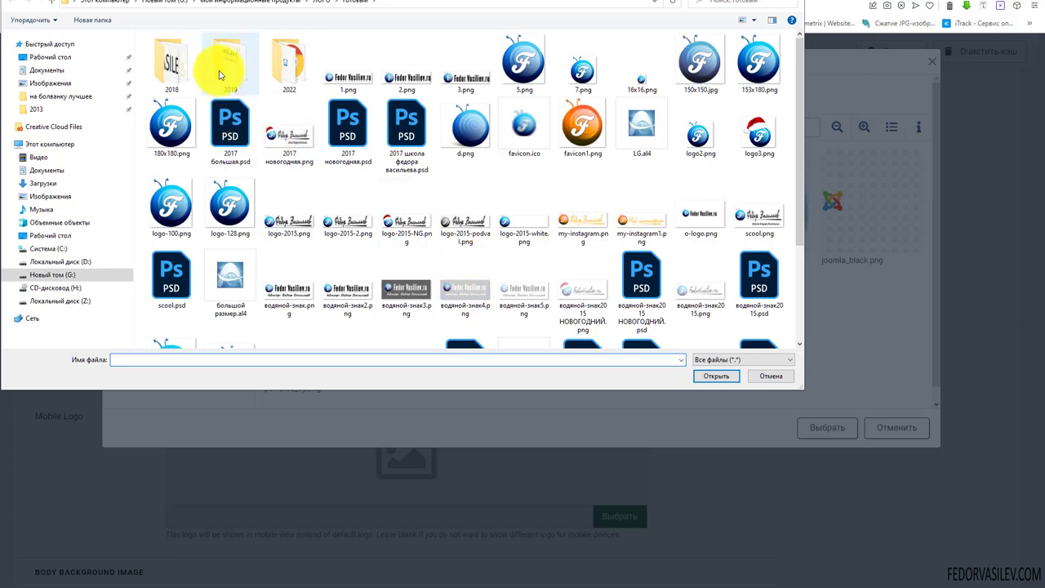
pyautogui.click(334, 227)
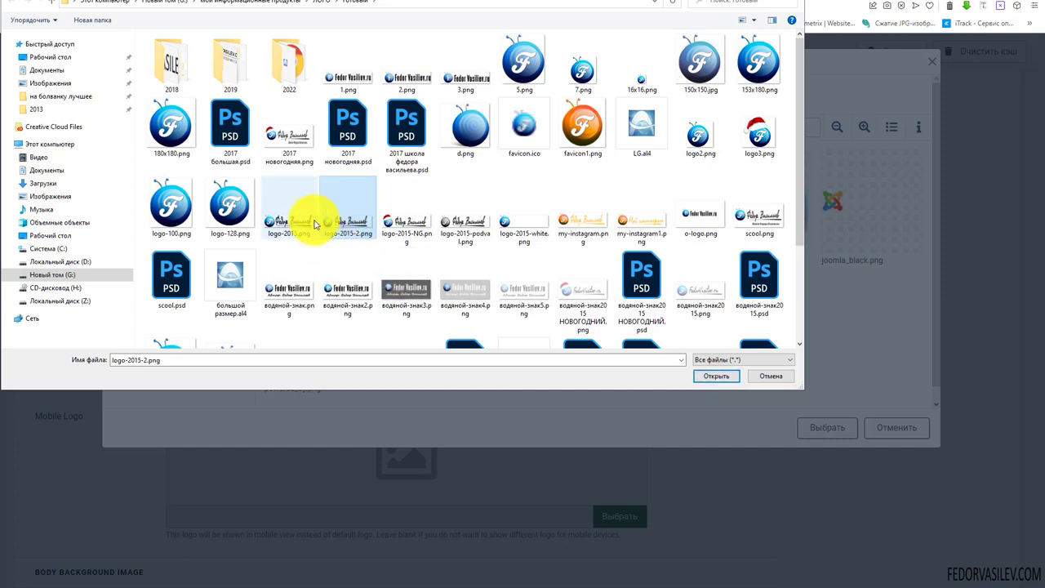
pyautogui.click(709, 379)
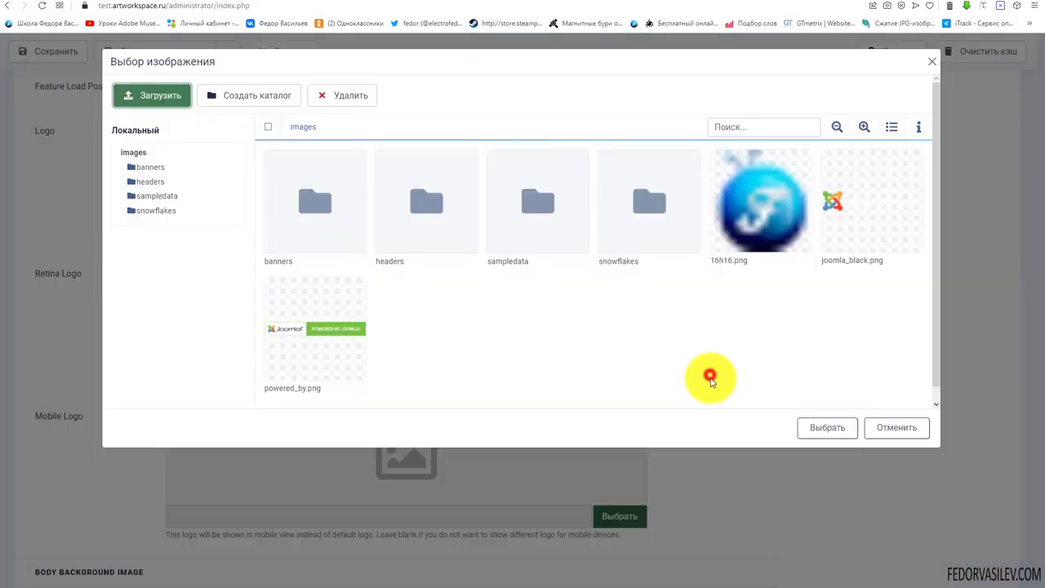
# - Upload 5.png into the same images folder
pyautogui.click(149, 144)
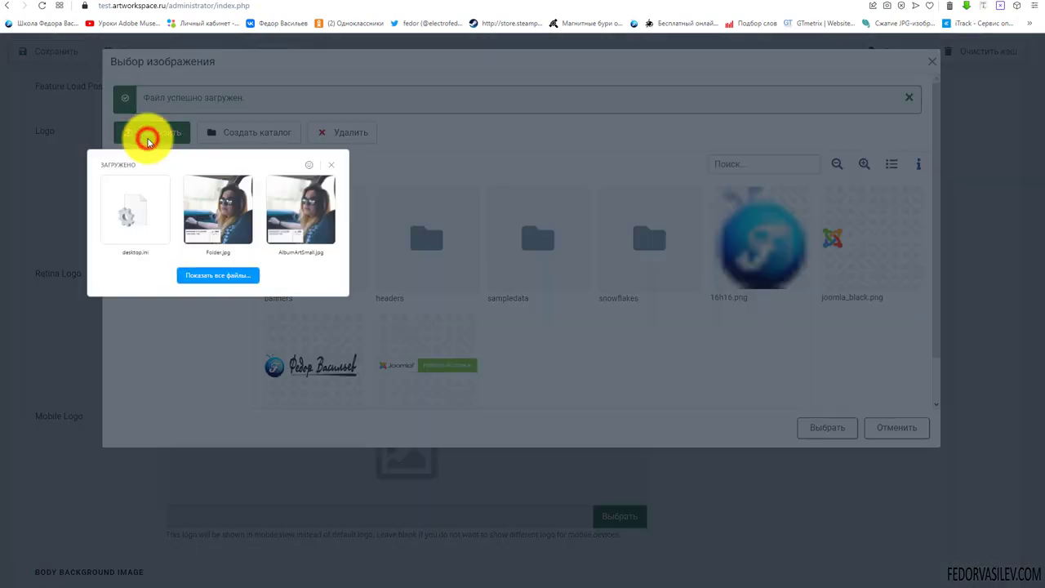
pyautogui.click(210, 273)
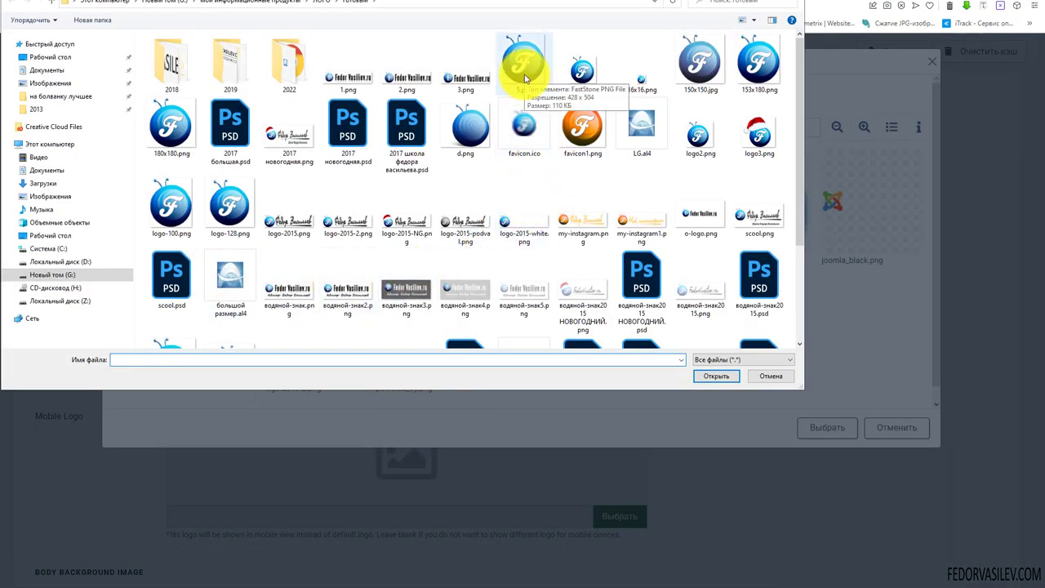
pyautogui.click(524, 78)
pyautogui.click(709, 375)
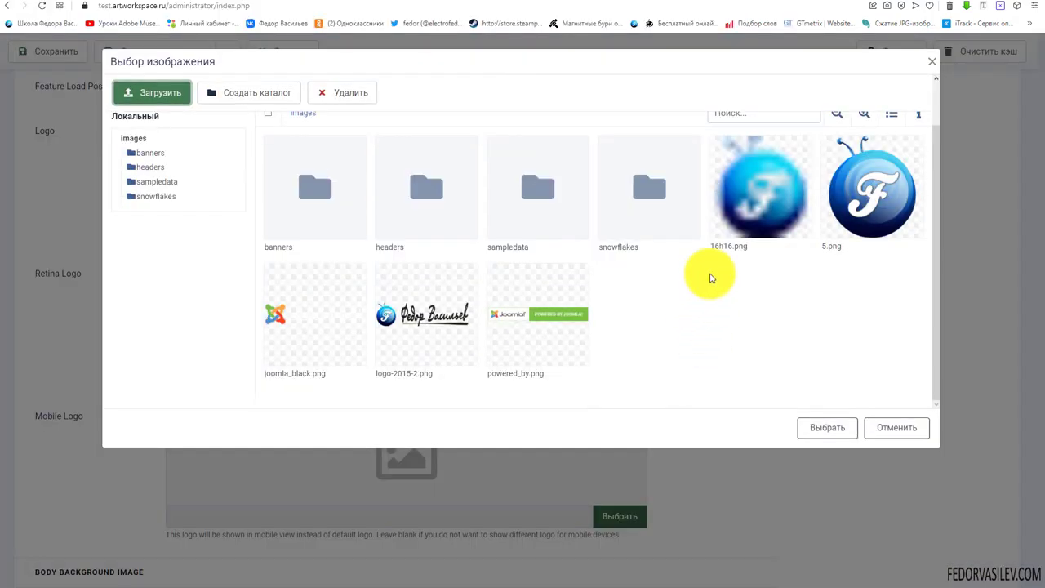
# - Assign logo-2015-2.png as the template's main Logo image
pyautogui.click(387, 274)
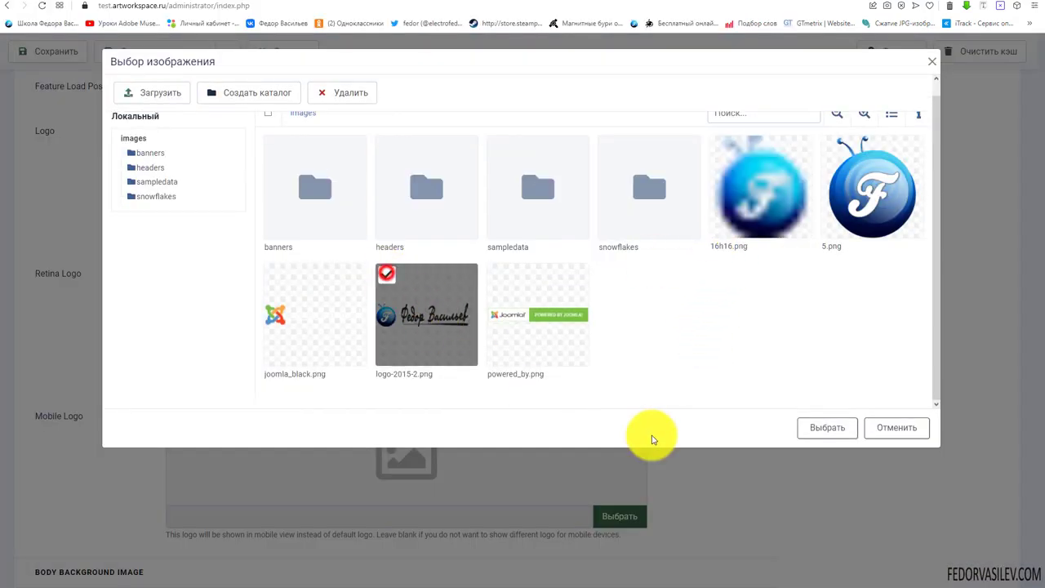
pyautogui.click(827, 427)
pyautogui.scroll(1, 291, 273)
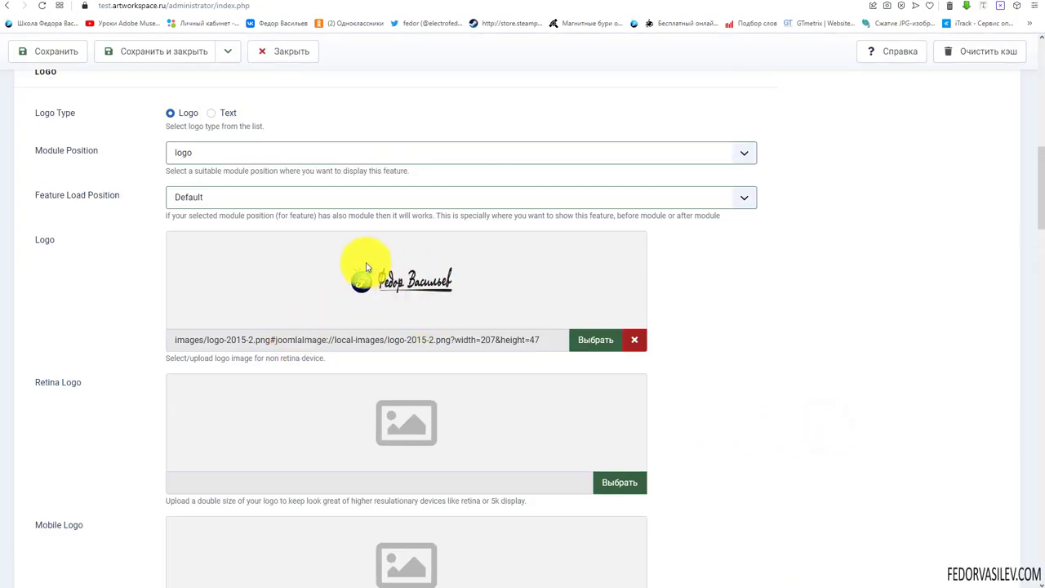
# - Assign 5.png as the Mobile Logo and save the template settings
pyautogui.scroll(-2, 357, 260)
pyautogui.click(602, 409)
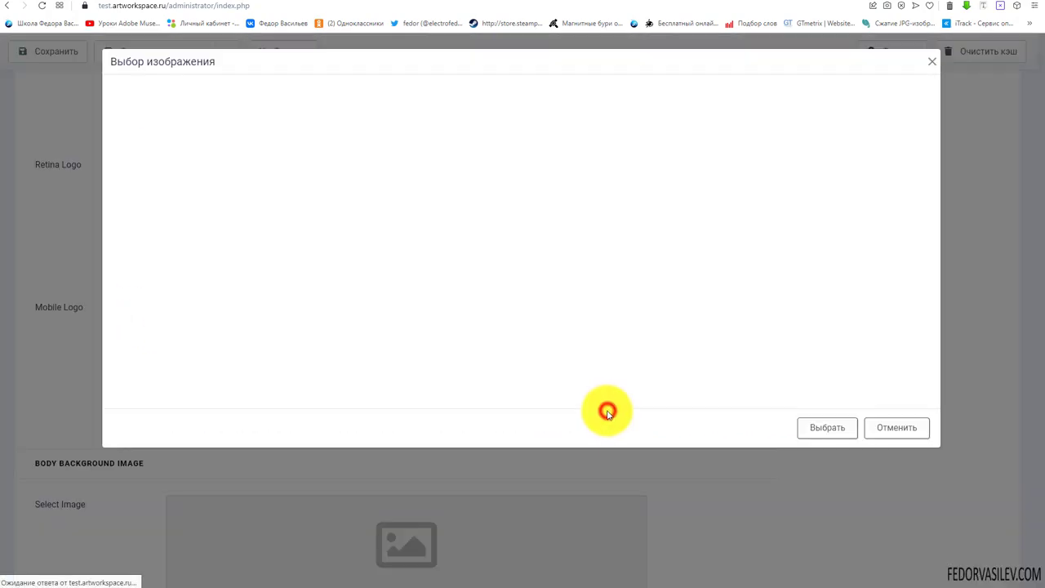
pyautogui.click(831, 161)
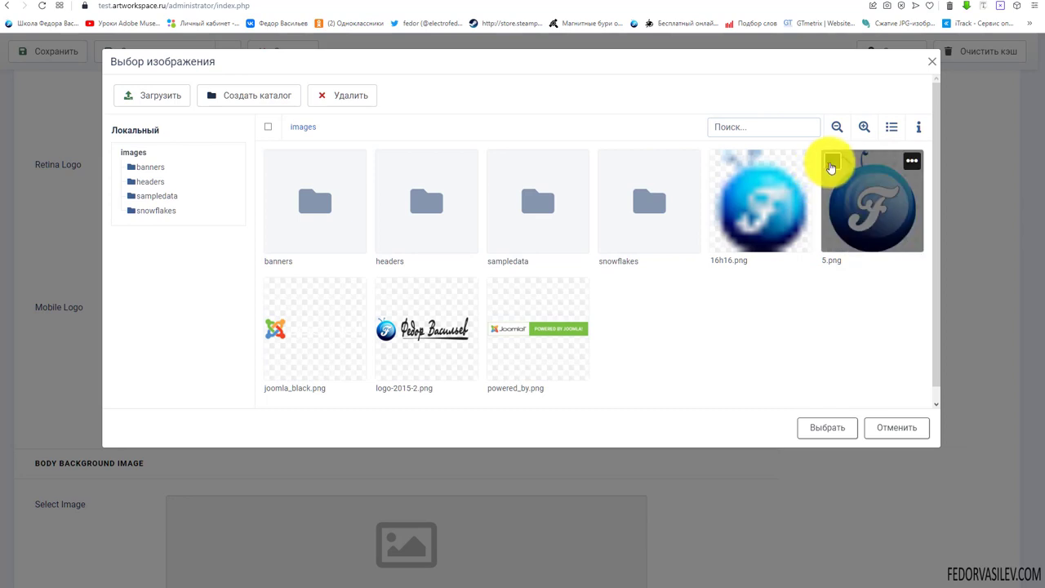
pyautogui.click(828, 427)
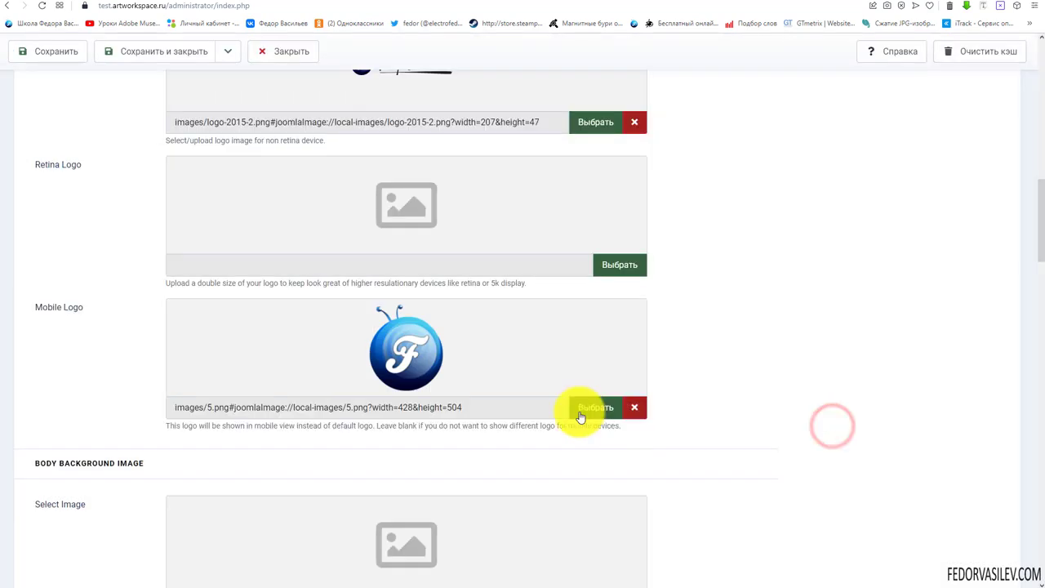
pyautogui.click(56, 52)
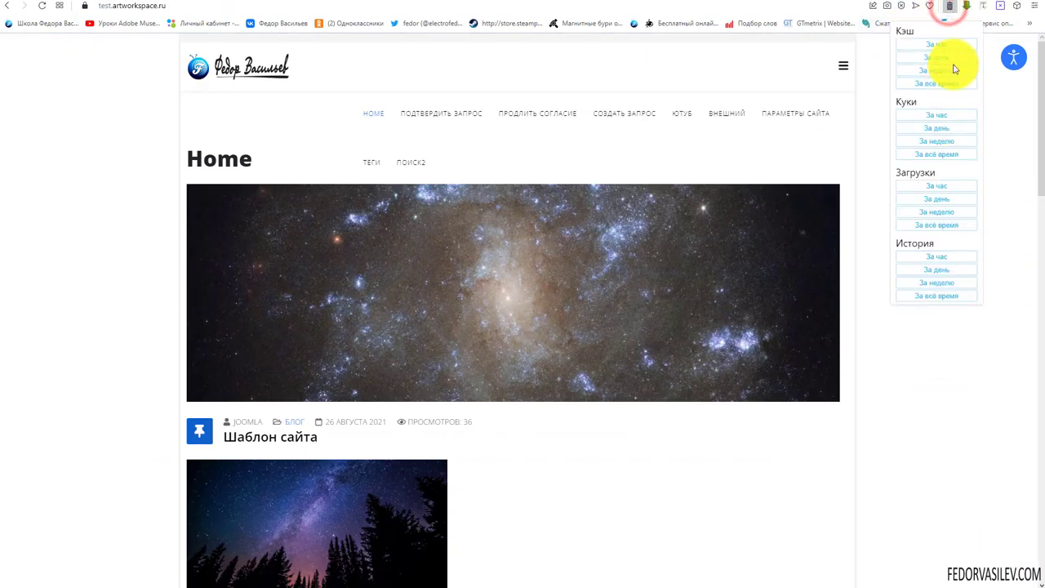
# - Examine the header logo on the site's home page at desktop width, along the length of the page
pyautogui.click(872, 64)
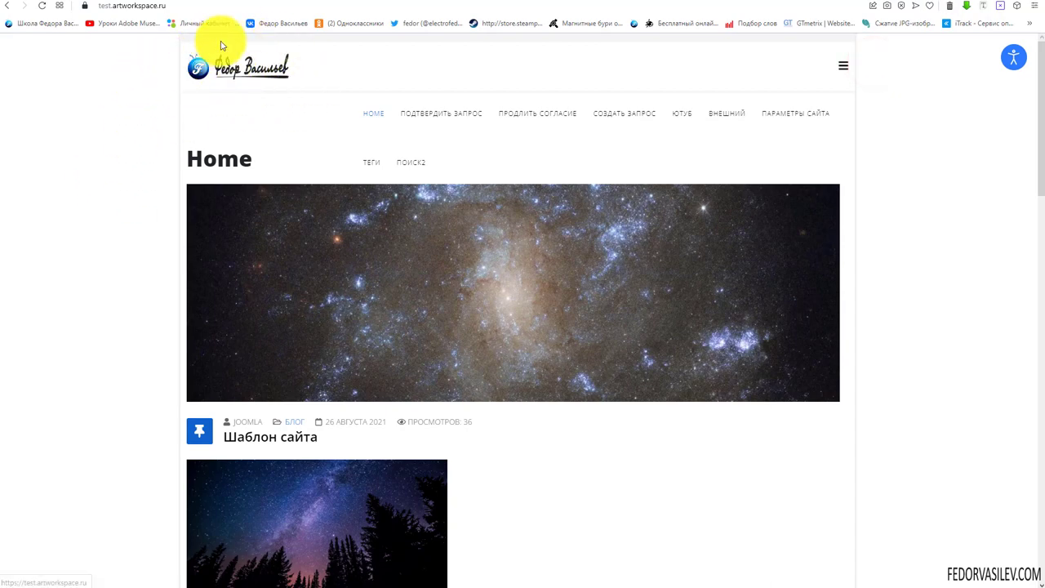
pyautogui.scroll(-4, 135, 124)
pyautogui.scroll(-10, 131, 127)
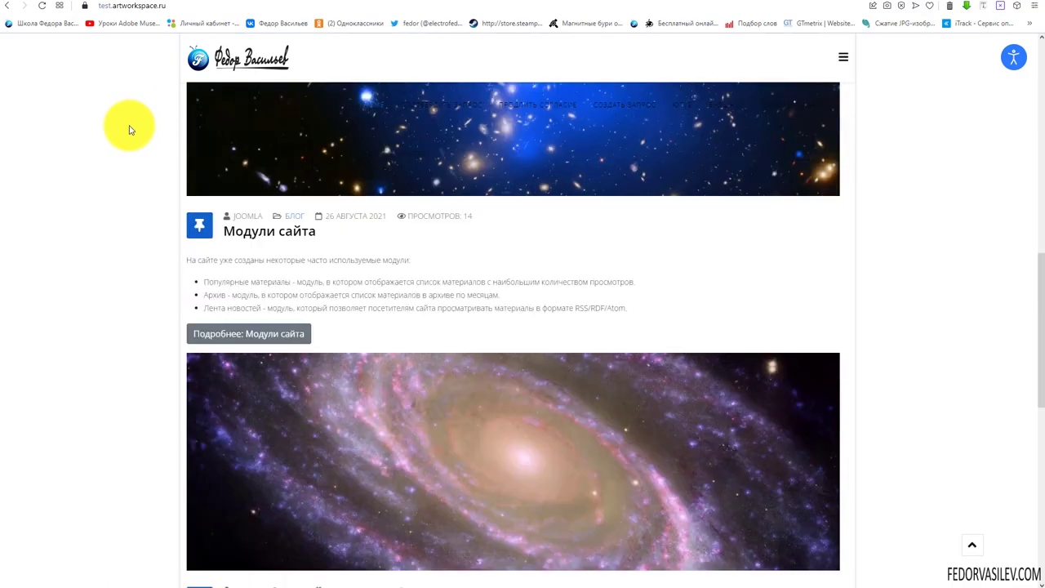
pyautogui.scroll(10, 126, 147)
pyautogui.scroll(4, 127, 171)
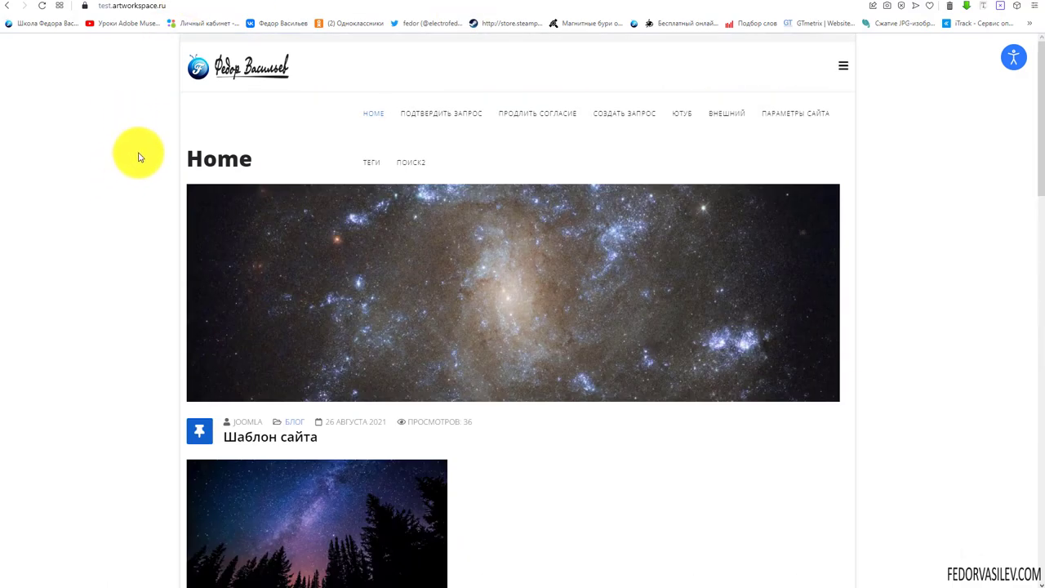
# - Inspect the home page in the developer tools' mobile device preview and reload it
pyautogui.rightClick(140, 154)
pyautogui.click(177, 386)
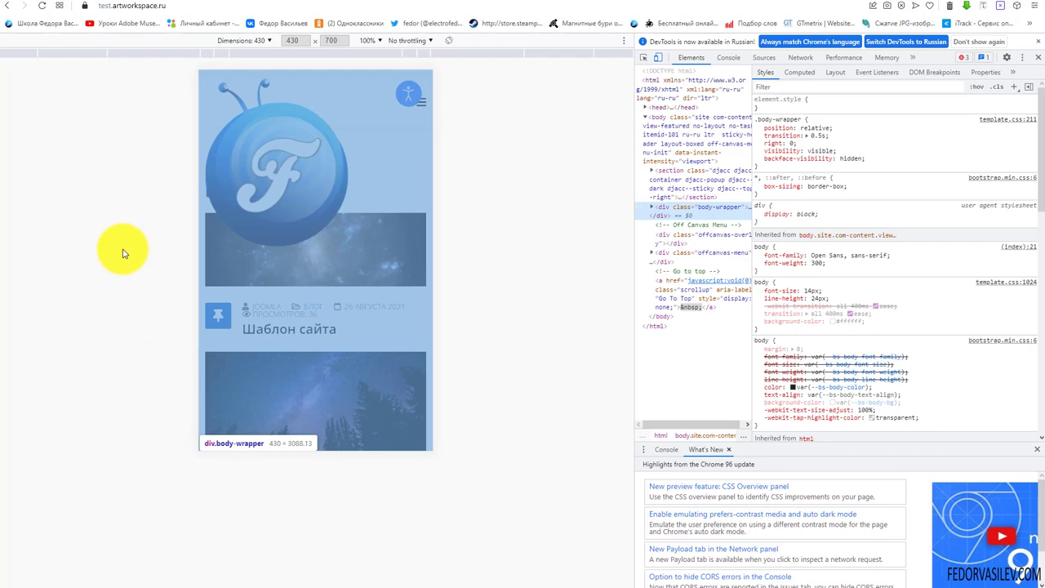
pyautogui.click(117, 239)
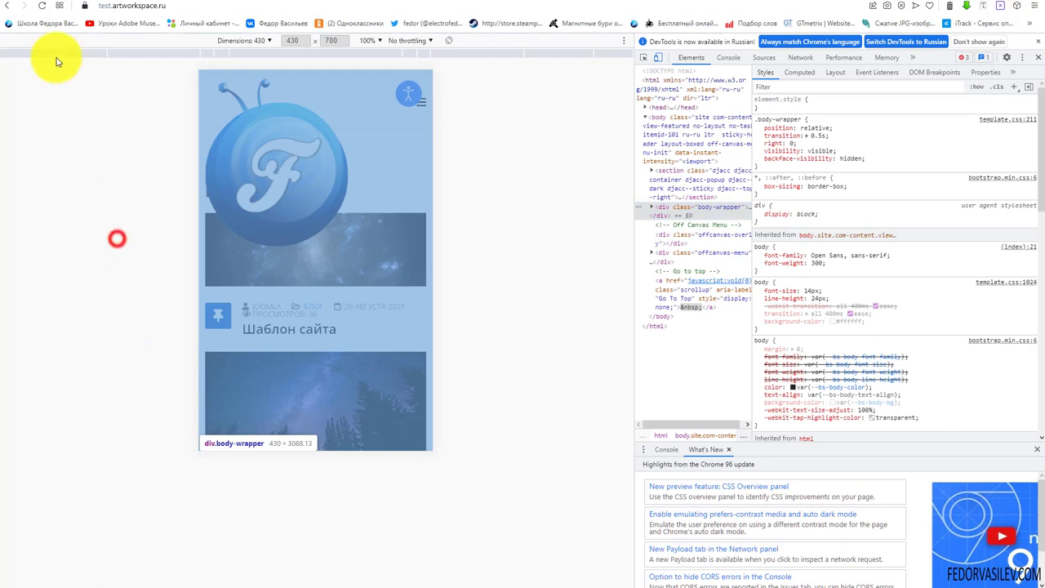
pyautogui.click(40, 8)
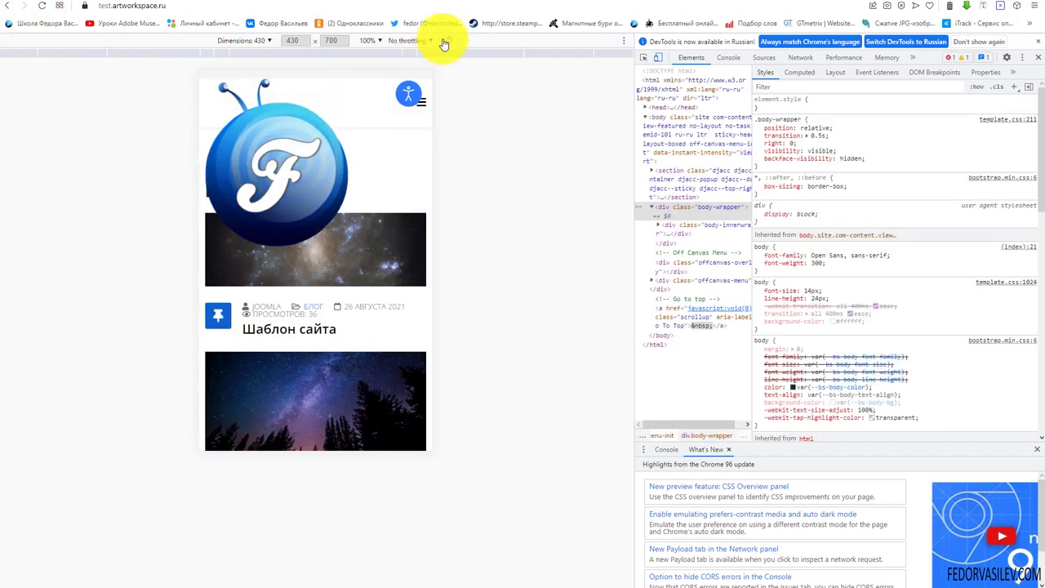
# - Clear the browser cache for all time, reload the home page and recheck the mobile logo along the page
pyautogui.click(948, 10)
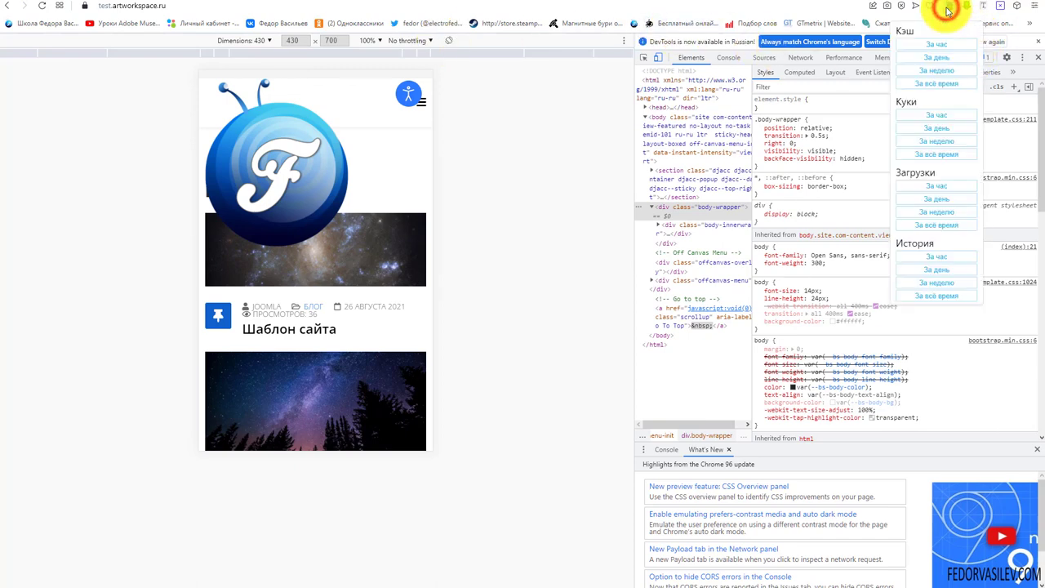
pyautogui.click(928, 88)
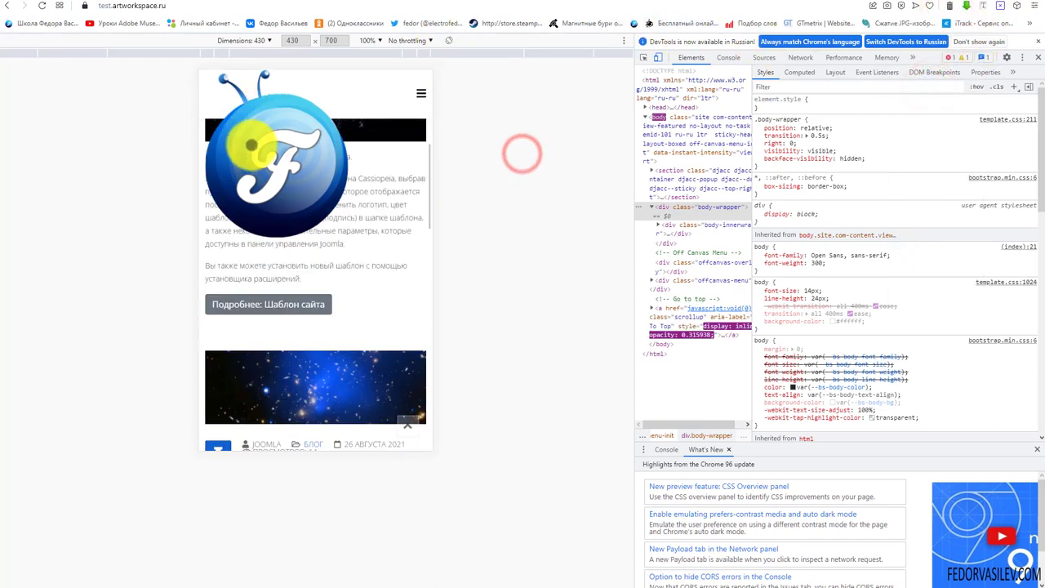
pyautogui.click(41, 8)
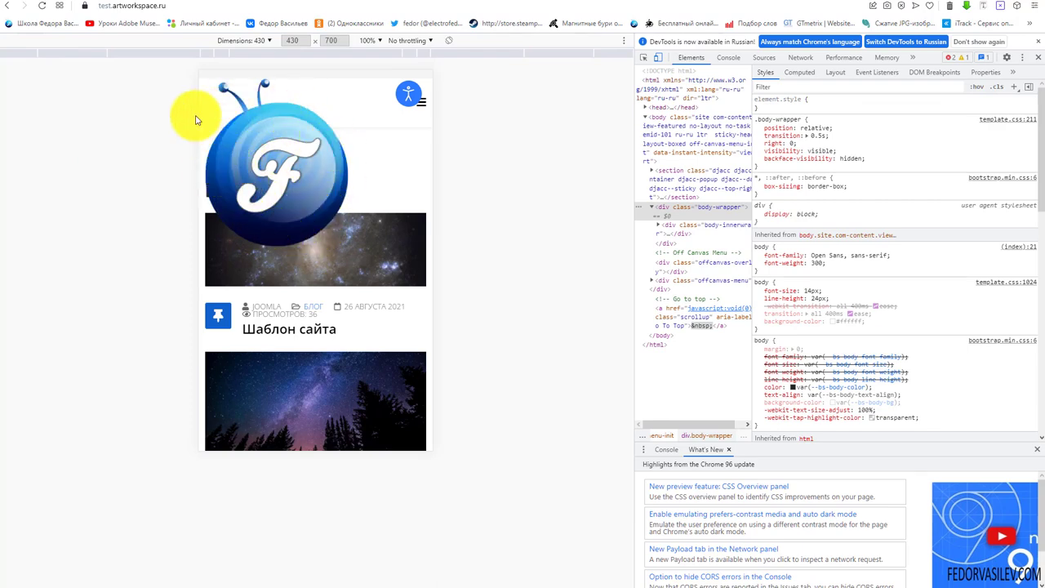
pyautogui.scroll(-4, 212, 147)
pyautogui.scroll(4, 245, 196)
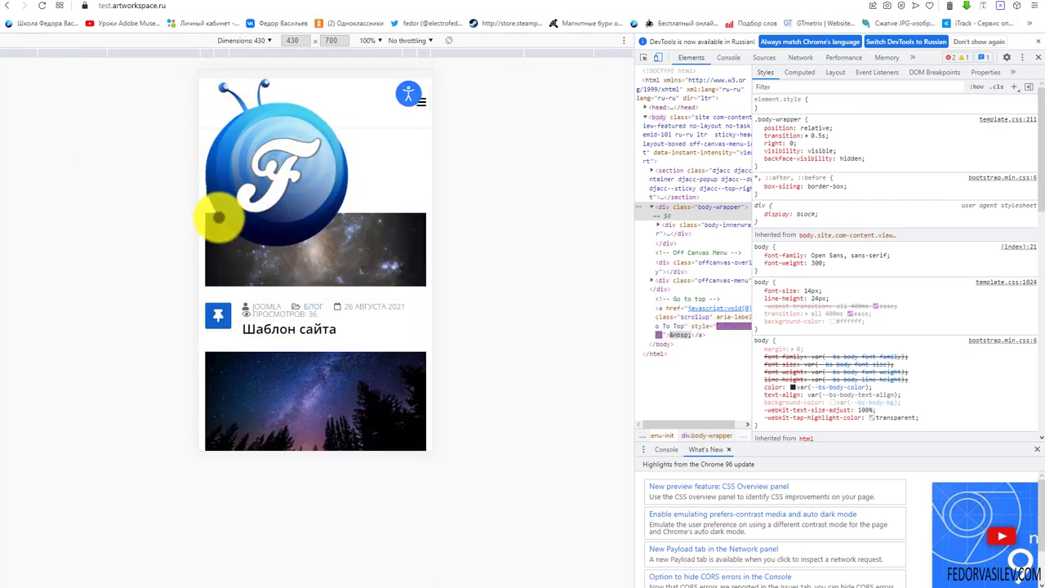
# - Return to the template settings and remove the 5.png image from the Mobile Logo
pyautogui.click(111, 1)
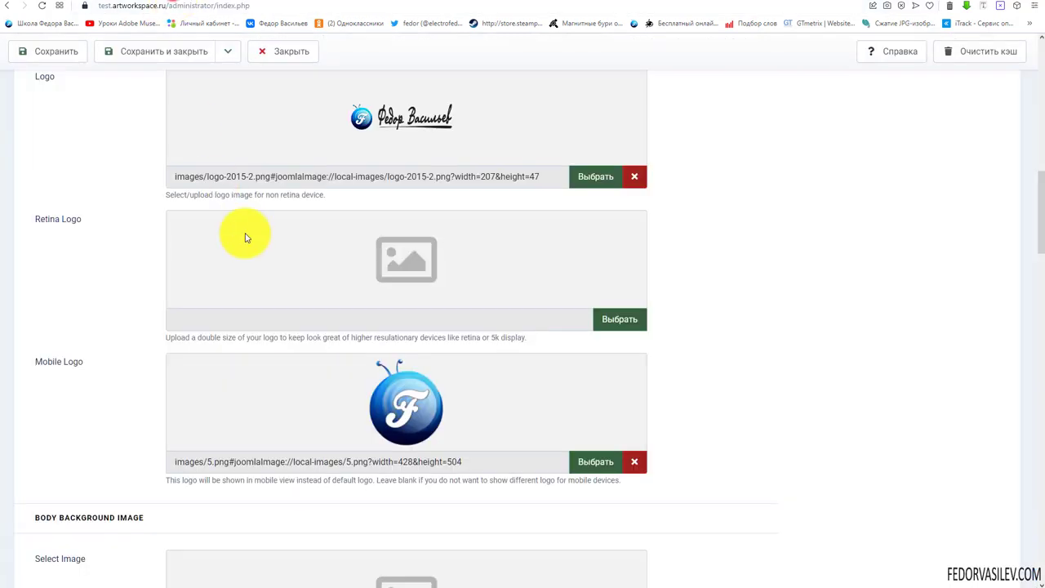
pyautogui.scroll(-2, 246, 238)
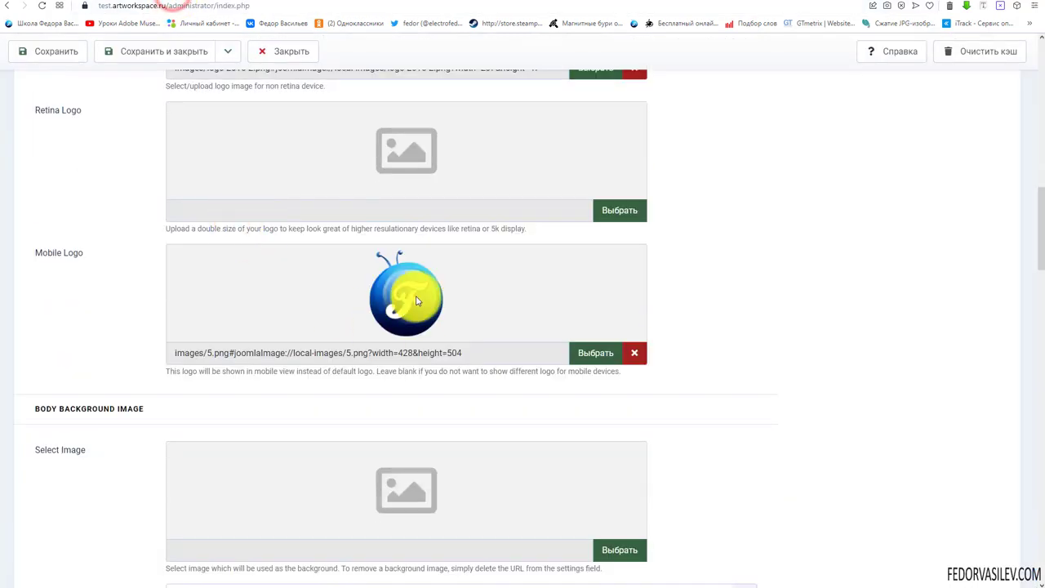
pyautogui.click(634, 356)
# - Upload 7.png into the images folder from the image chooser of the Mobile Logo setting
pyautogui.click(621, 359)
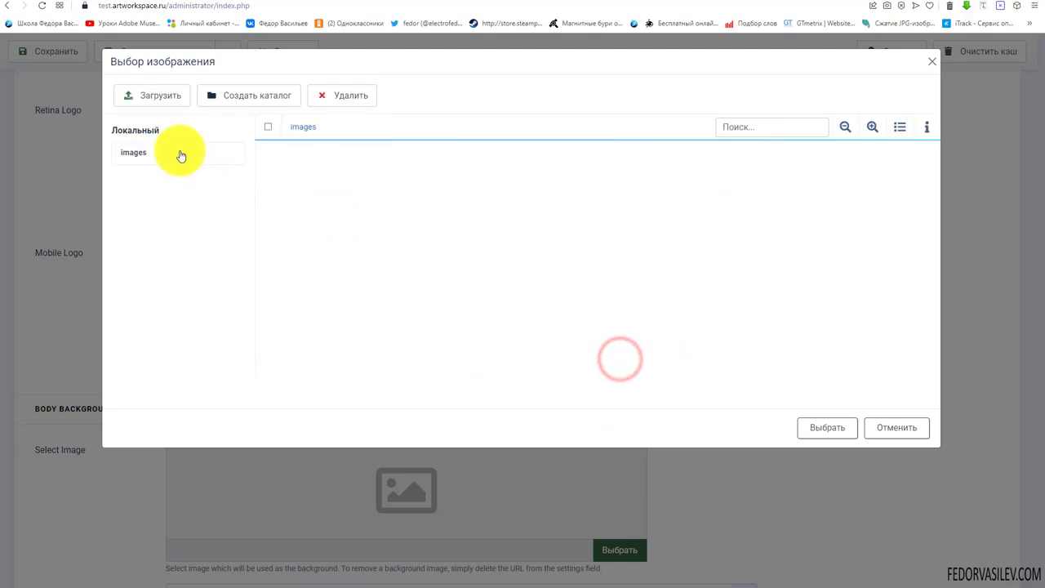
pyautogui.click(161, 95)
pyautogui.click(217, 237)
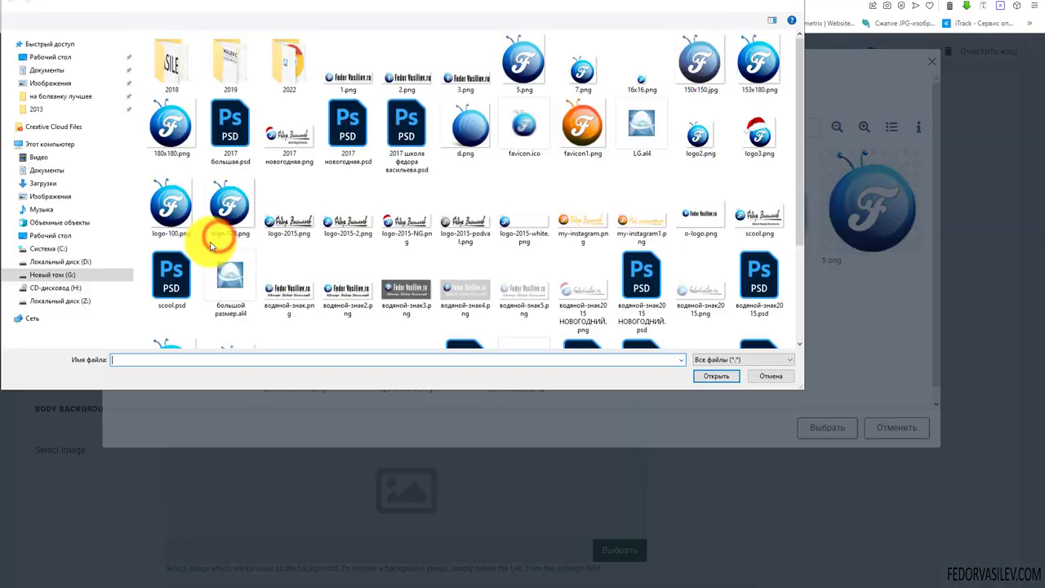
pyautogui.click(583, 75)
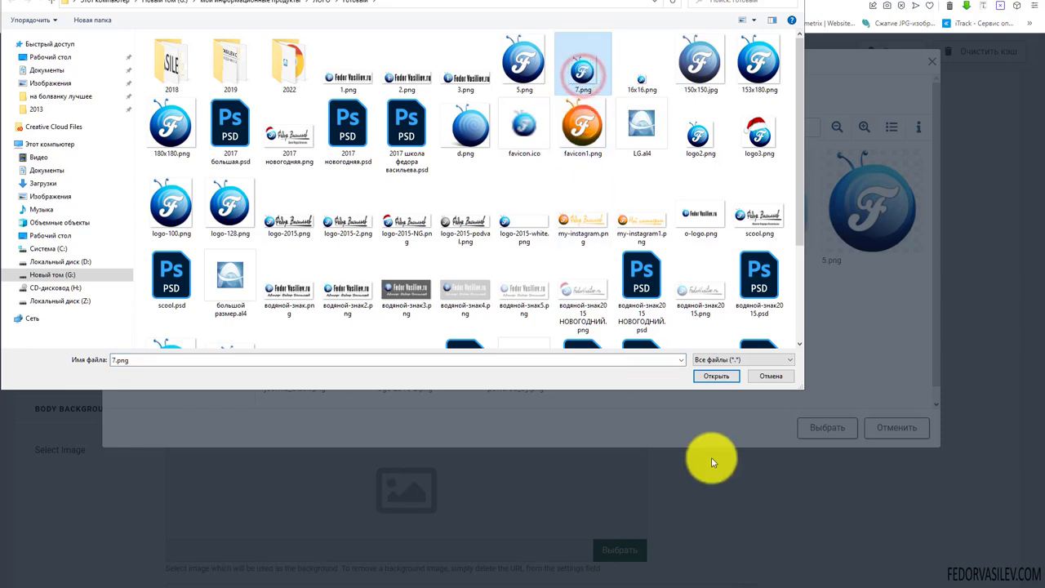
pyautogui.click(707, 377)
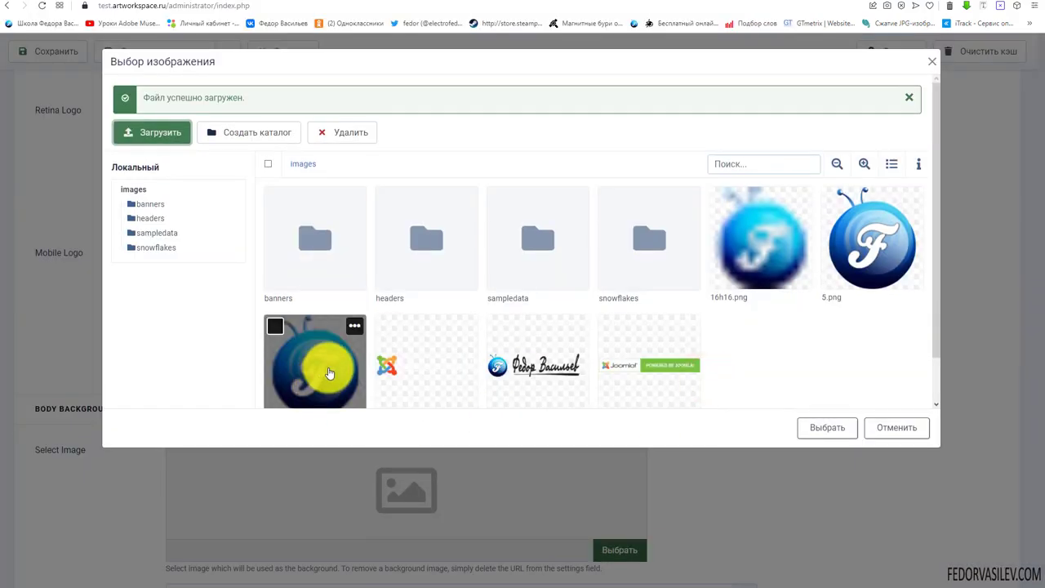
# - Assign 7.png as the Mobile Logo and save the template settings
pyautogui.click(285, 293)
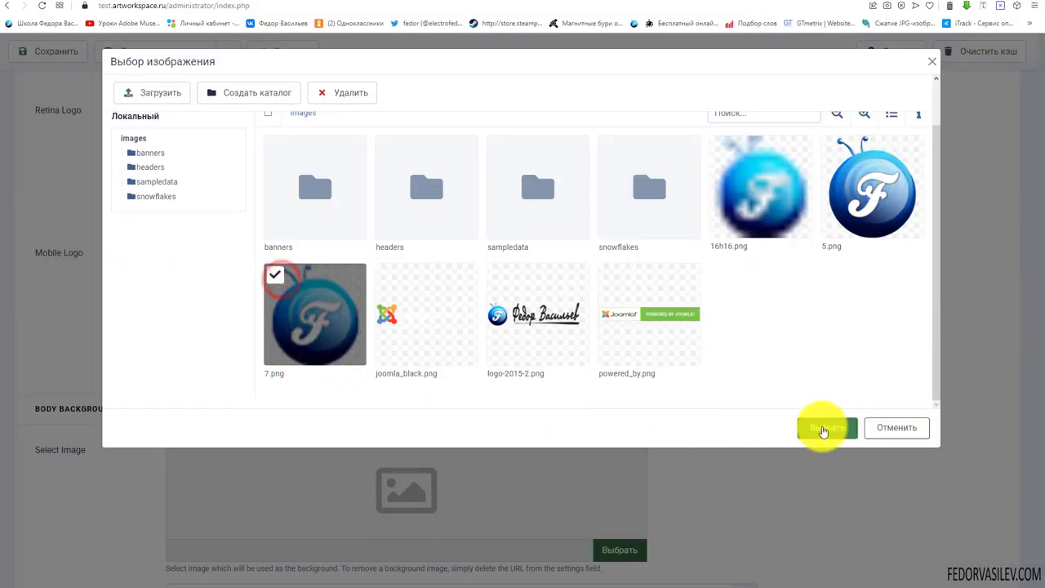
pyautogui.click(828, 427)
pyautogui.click(70, 51)
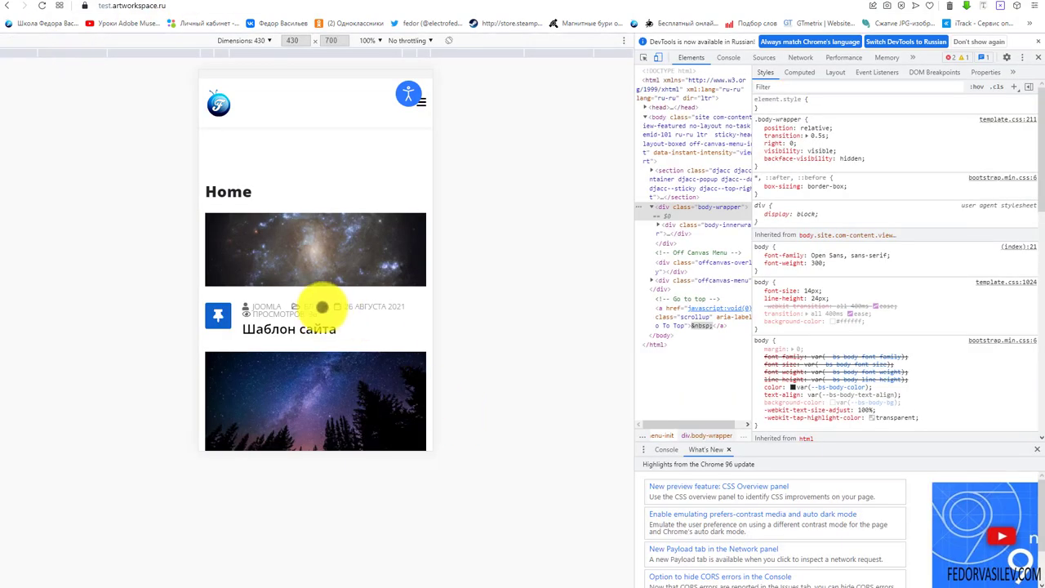
# - Check how the new mobile logo looks along the home page in the mobile preview
pyautogui.scroll(-3, 241, 129)
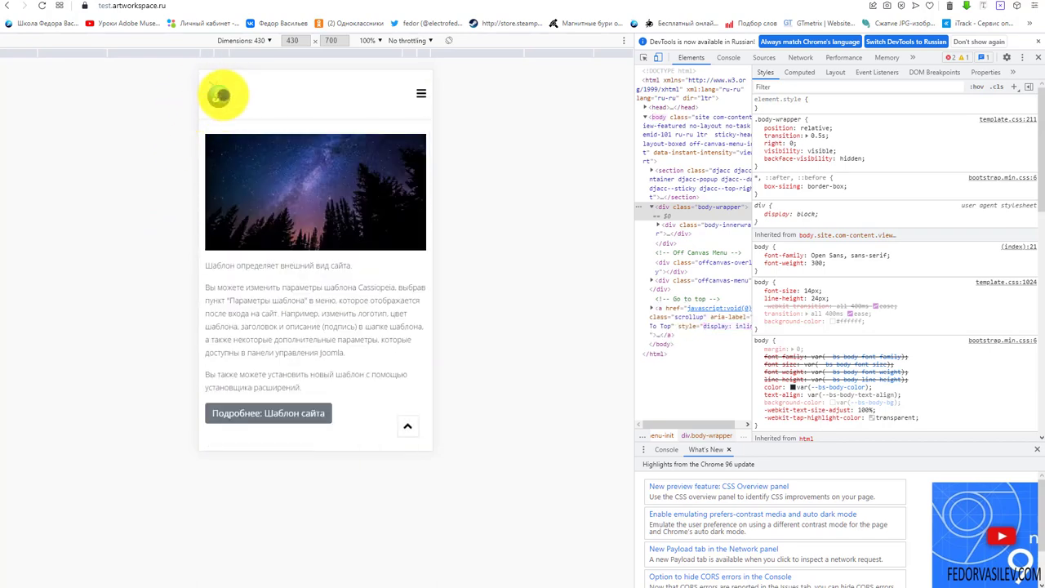
pyautogui.scroll(-3, 229, 122)
pyautogui.scroll(6, 245, 175)
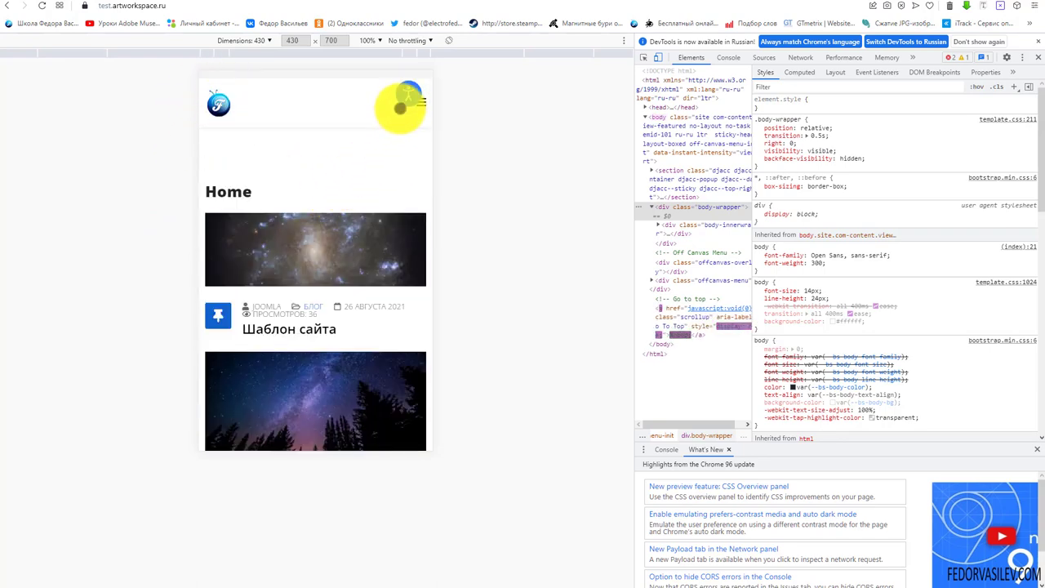
# - Look through the accessibility tools in the mobile preview and close them
pyautogui.click(409, 94)
pyautogui.scroll(-1, 310, 273)
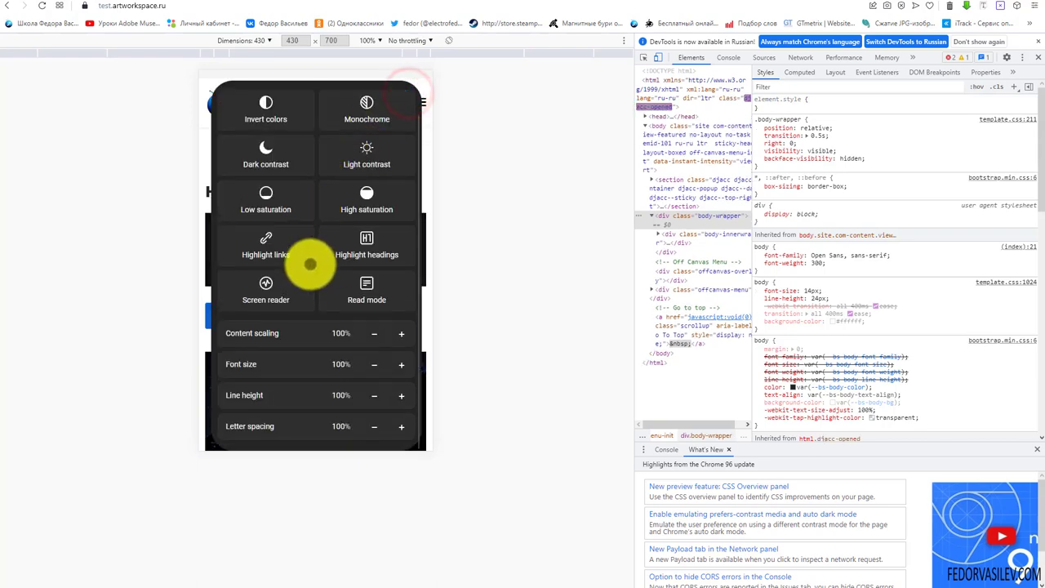
pyautogui.scroll(1, 326, 310)
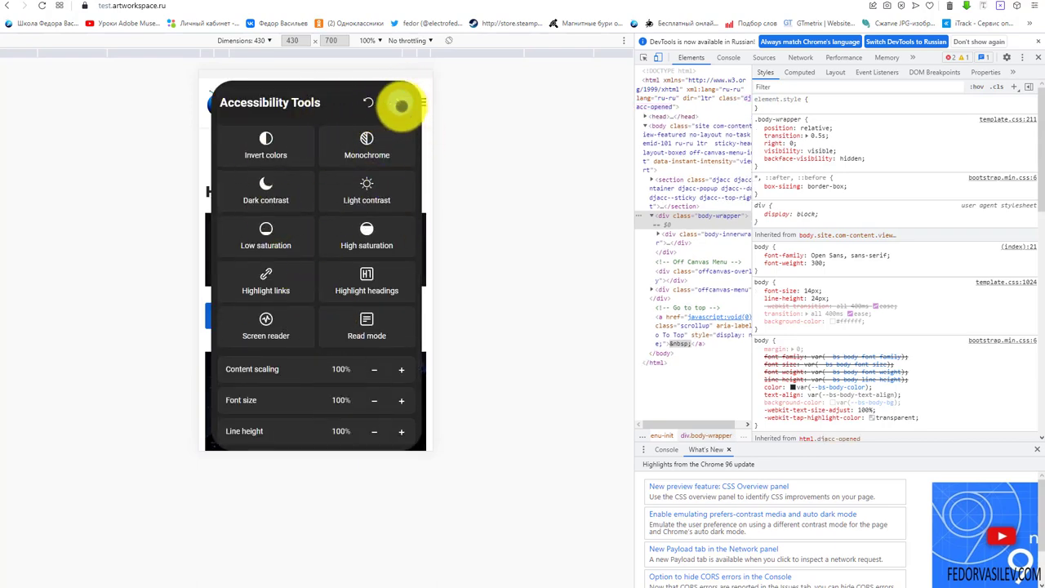
pyautogui.click(404, 103)
pyautogui.scroll(-3, 373, 109)
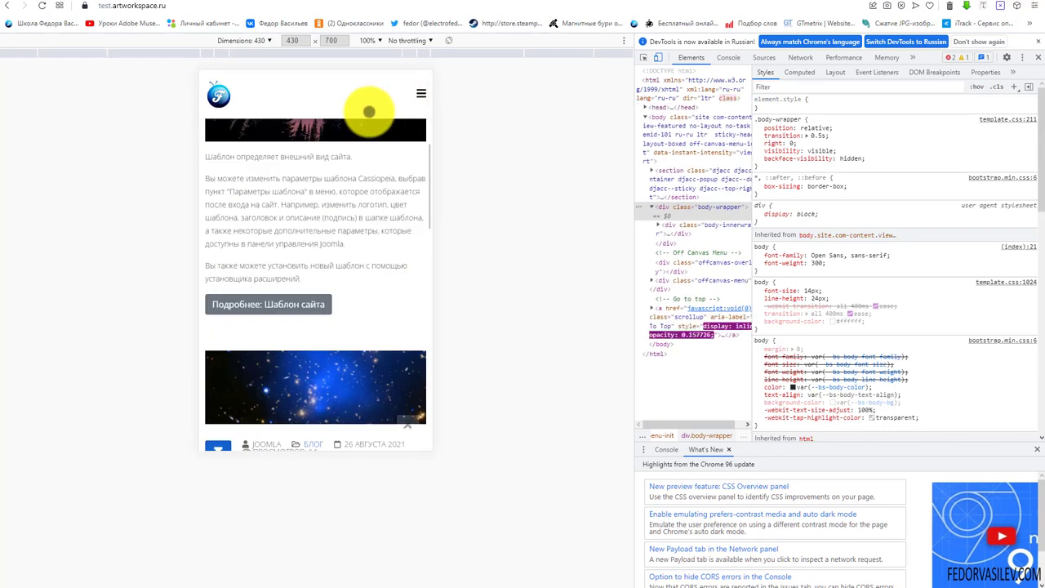
# - Close the mobile preview with the developer tools and check the home page in the desktop view
pyautogui.scroll(3, 383, 111)
pyautogui.click(1040, 49)
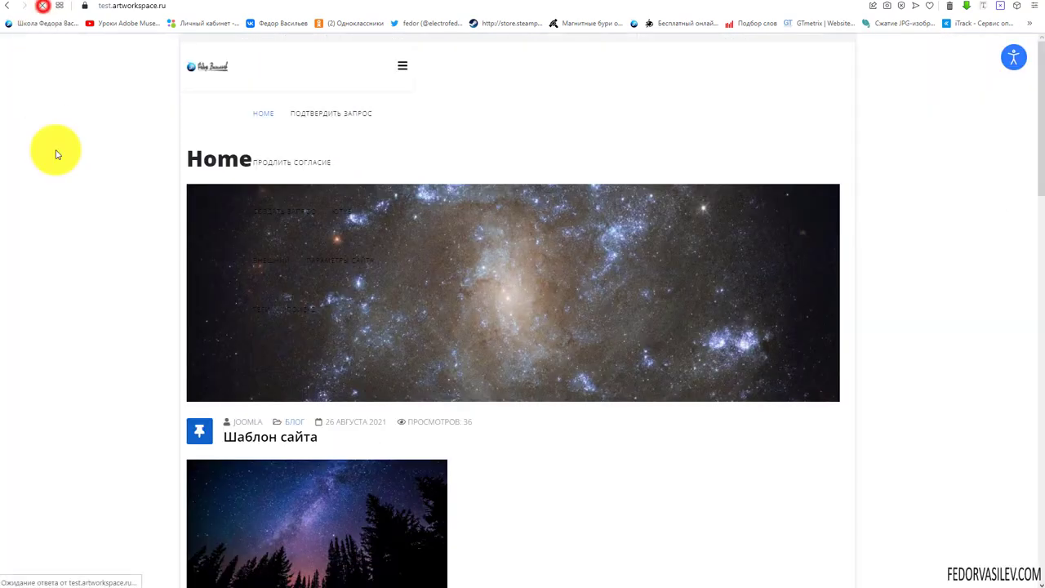
pyautogui.scroll(-5, 187, 226)
pyautogui.scroll(5, 326, 292)
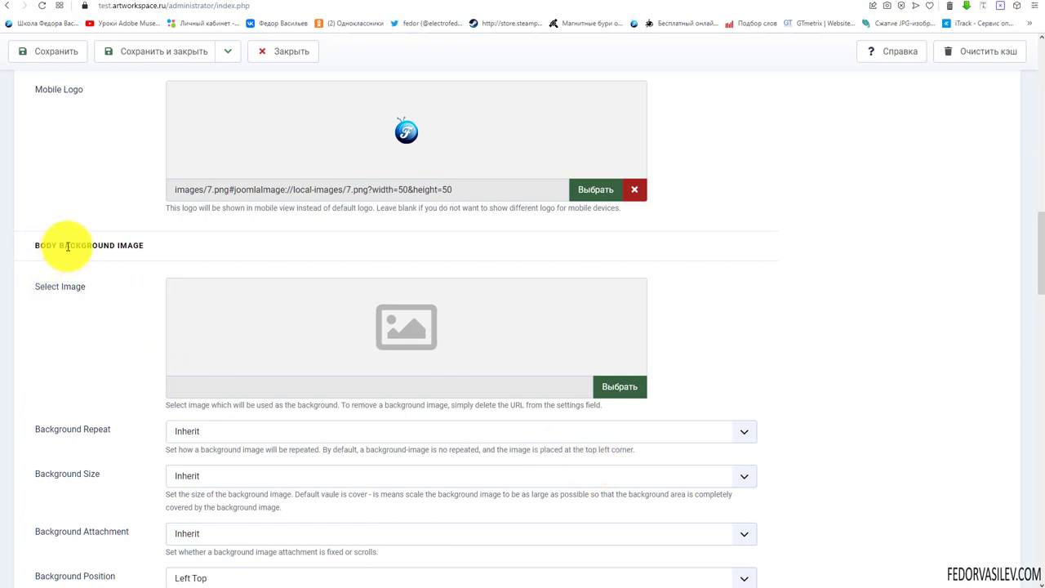
# - Review the Body Background Image and Boxed Layout sections of the template settings and compare the boxed layout on the home page
pyautogui.moveTo(152, 243); pyautogui.dragTo(35, 242)
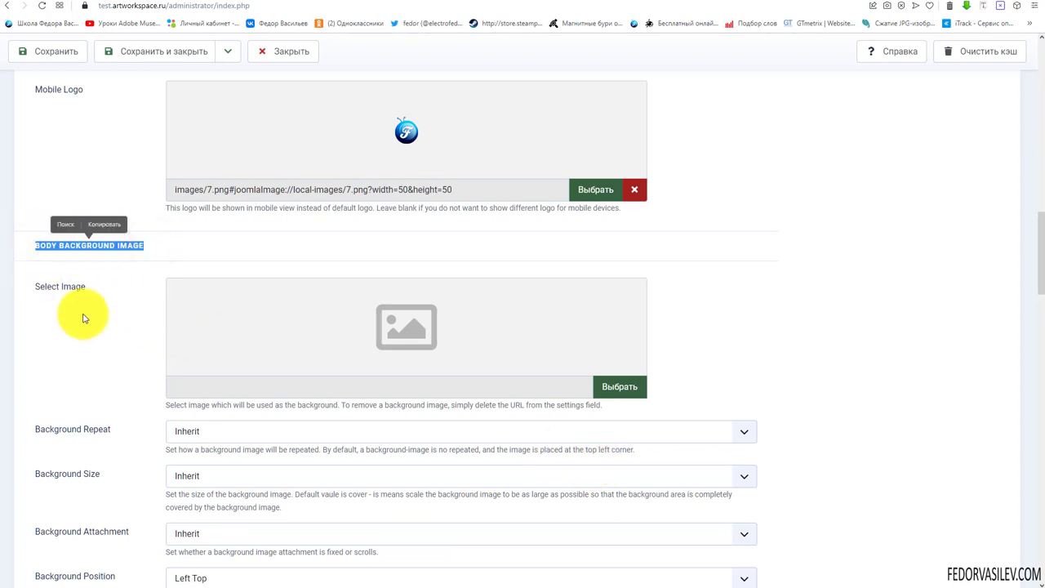
pyautogui.click(89, 339)
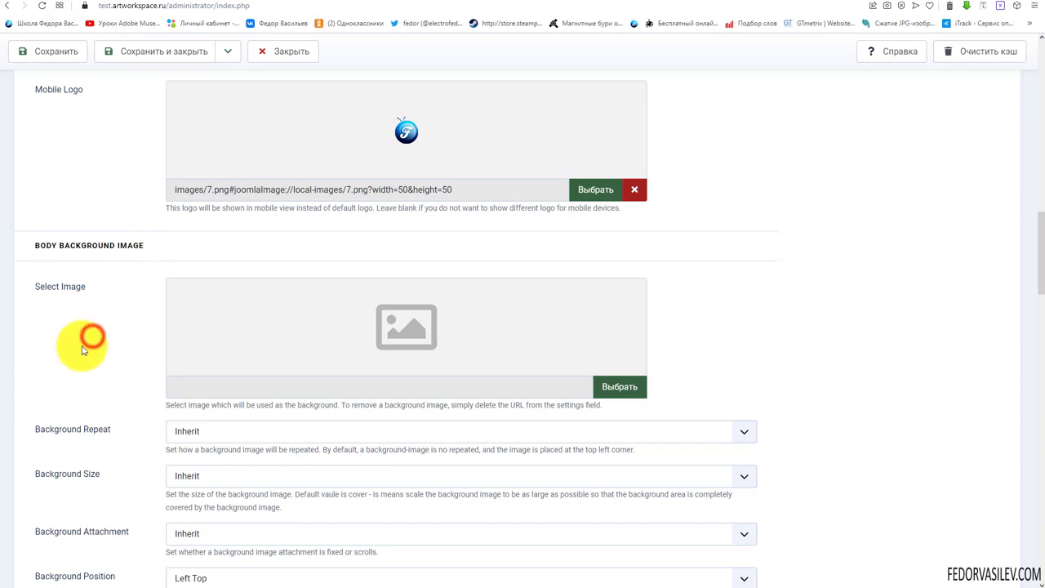
pyautogui.scroll(5, 159, 373)
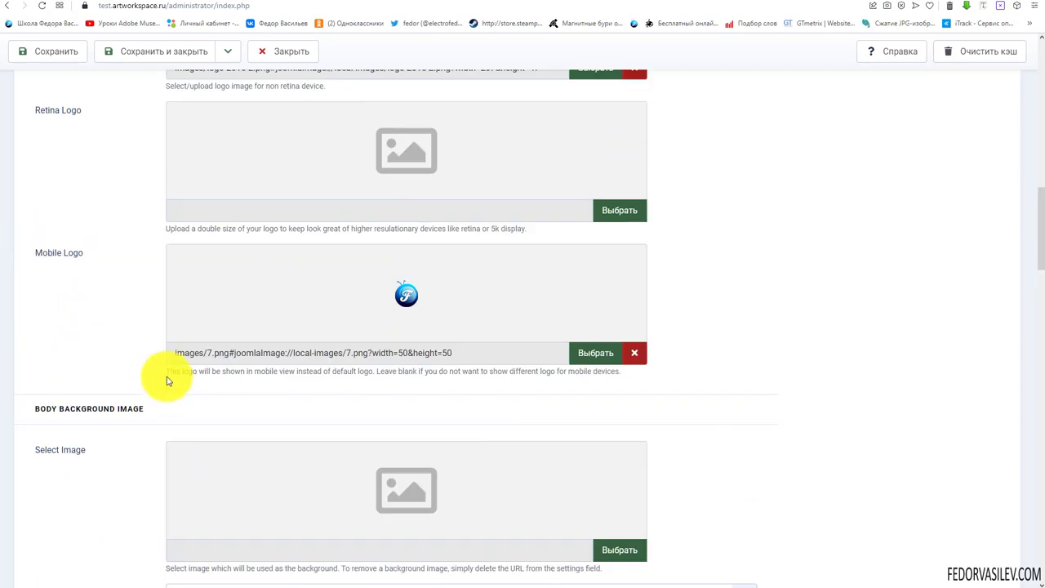
pyautogui.scroll(4, 139, 397)
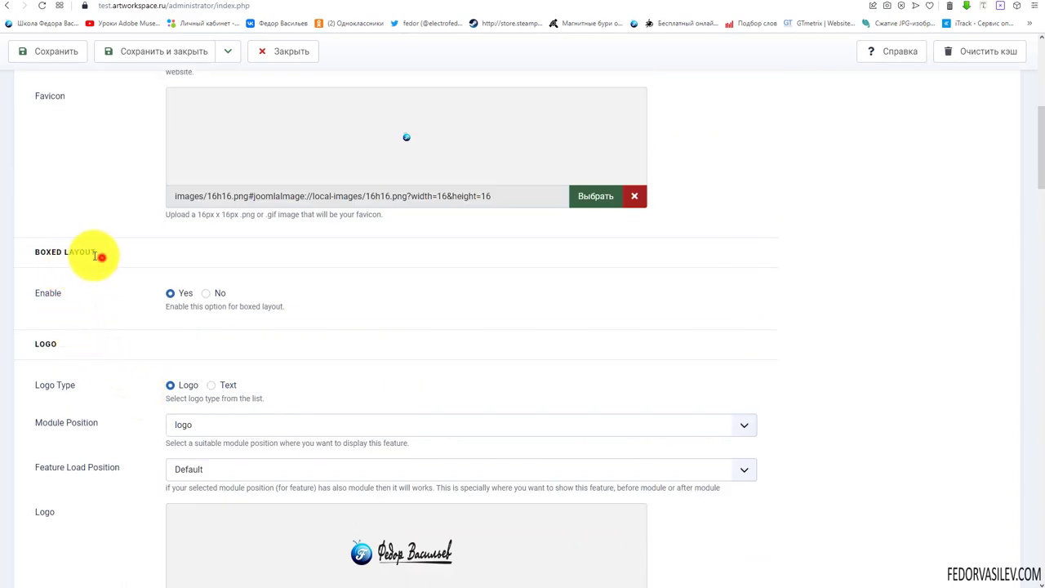
pyautogui.moveTo(98, 253); pyautogui.dragTo(52, 253)
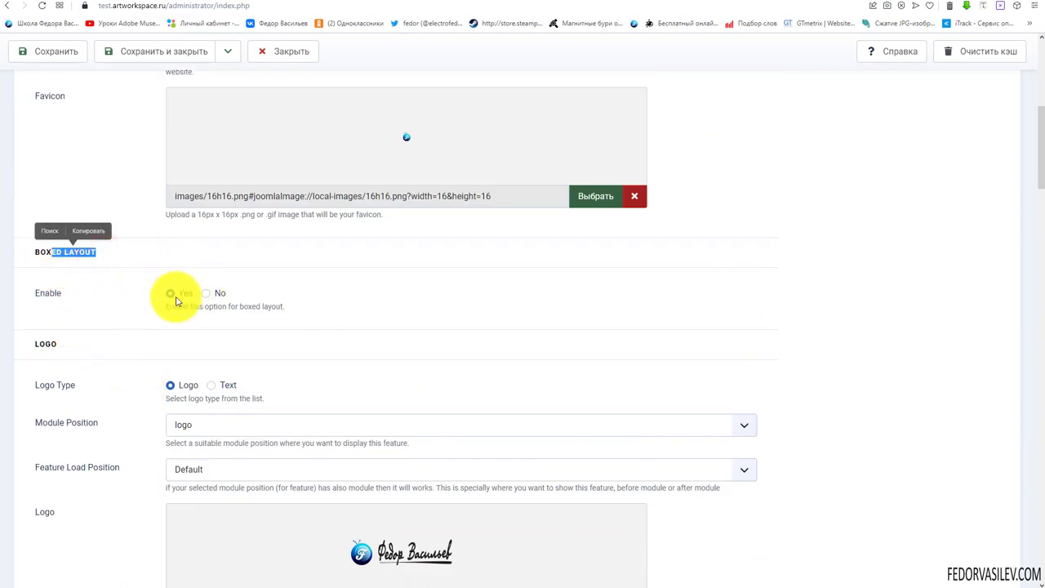
pyautogui.scroll(-5, 184, 290)
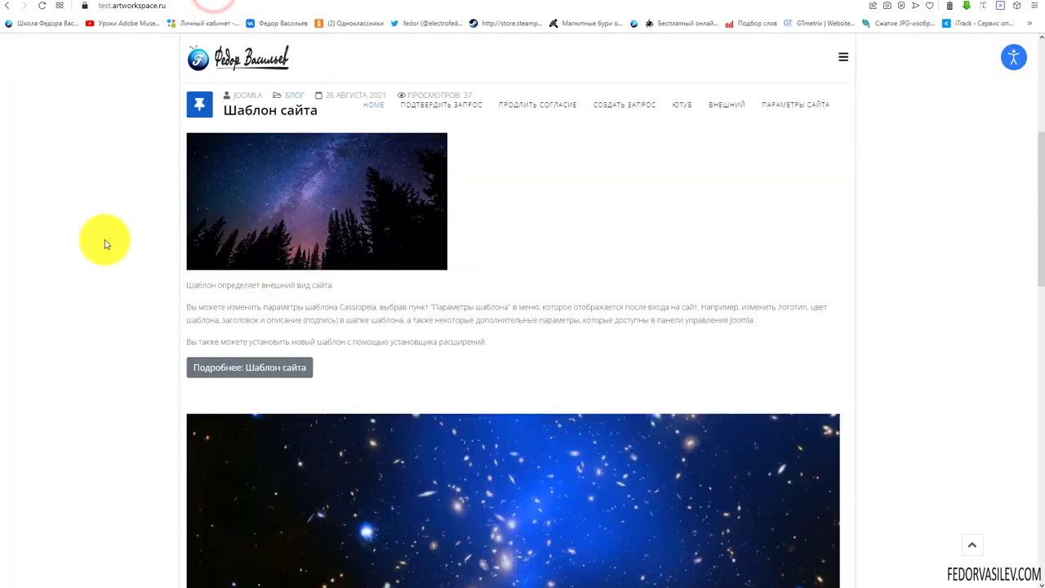
pyautogui.scroll(4, 106, 240)
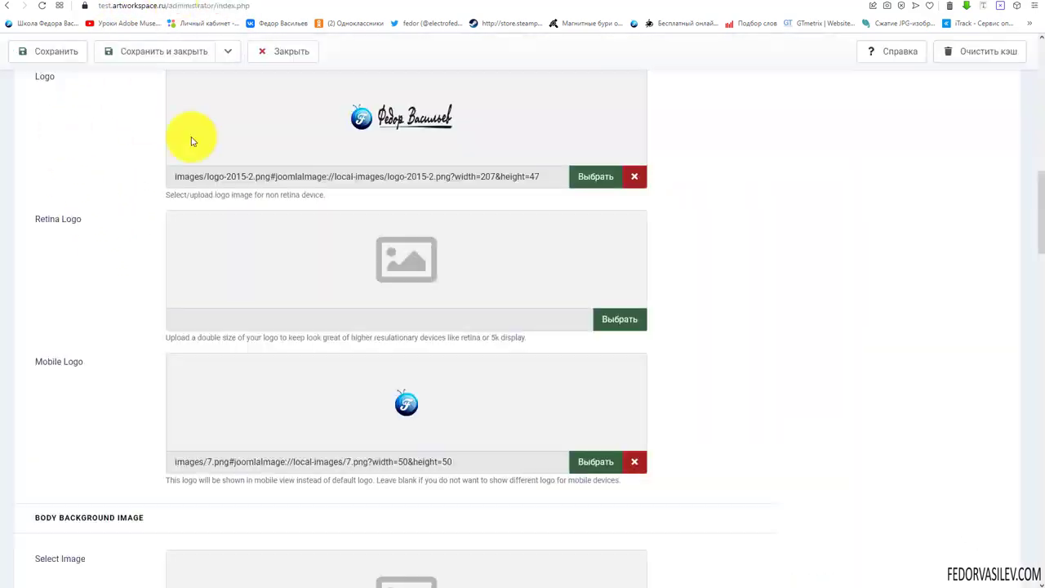
# - Examine the Body Background Image options in the template settings, including the description of the image field
pyautogui.scroll(-12, 221, 210)
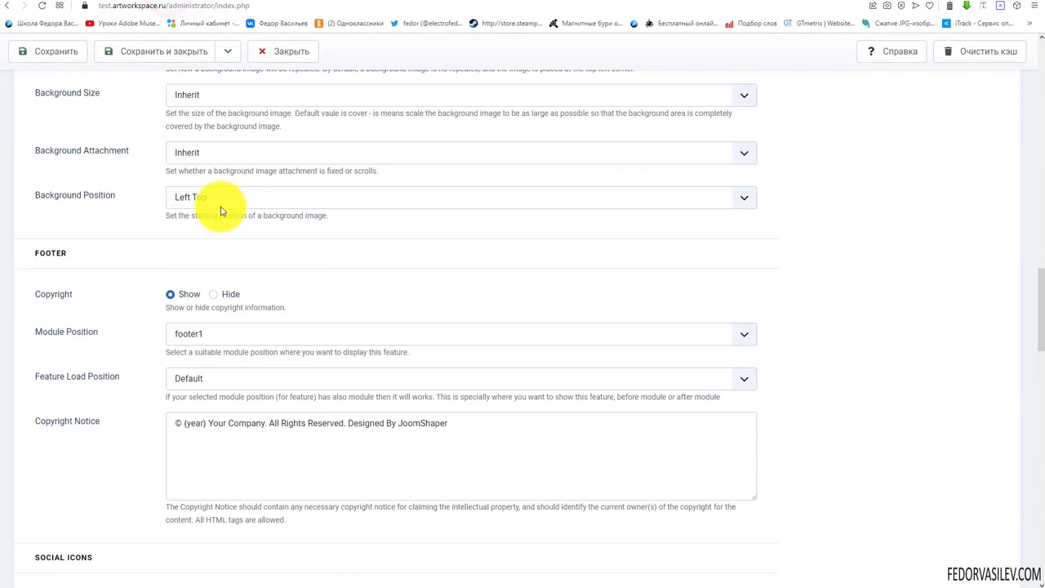
pyautogui.scroll(-5, 224, 203)
pyautogui.scroll(8, 234, 215)
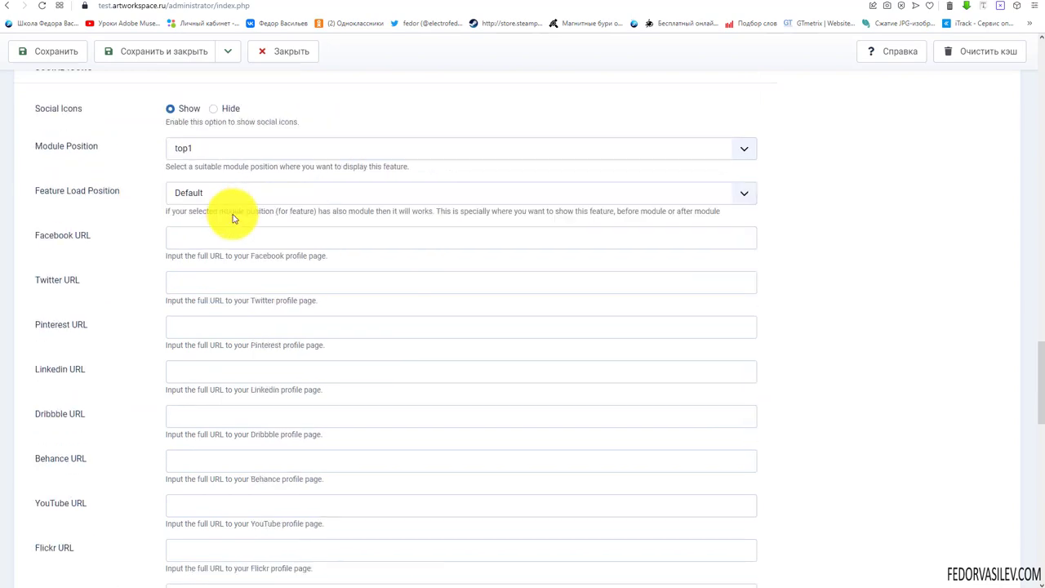
pyautogui.scroll(4, 271, 309)
pyautogui.moveTo(160, 191); pyautogui.dragTo(43, 200)
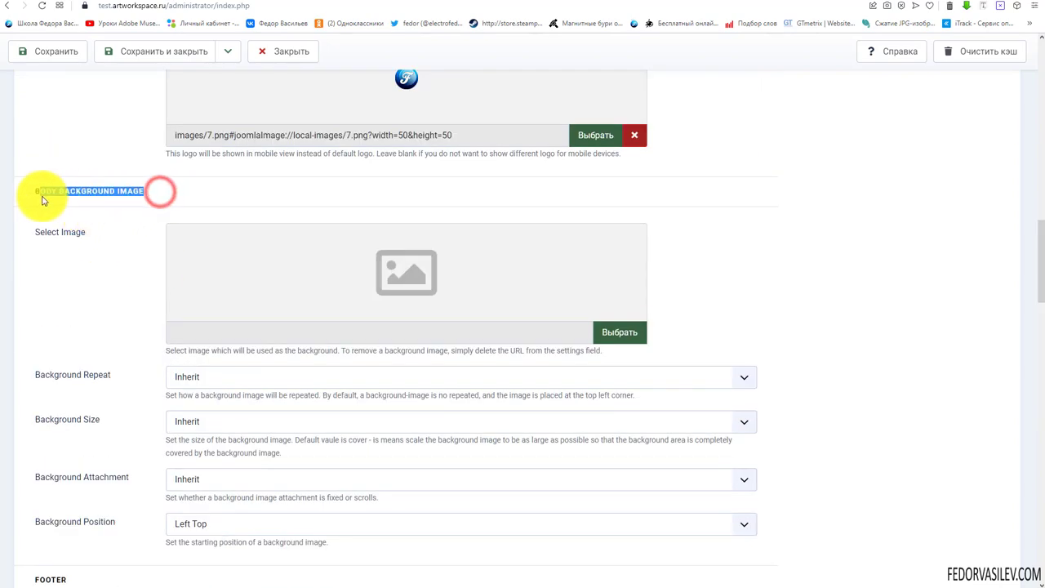
pyautogui.click(191, 187)
pyautogui.scroll(-1, 205, 234)
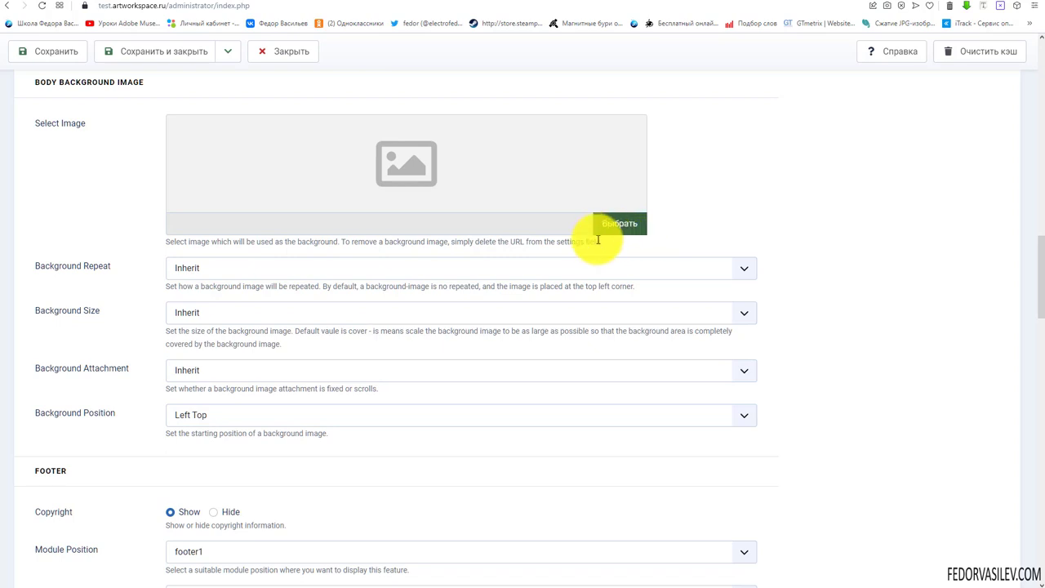
pyautogui.scroll(1, 645, 251)
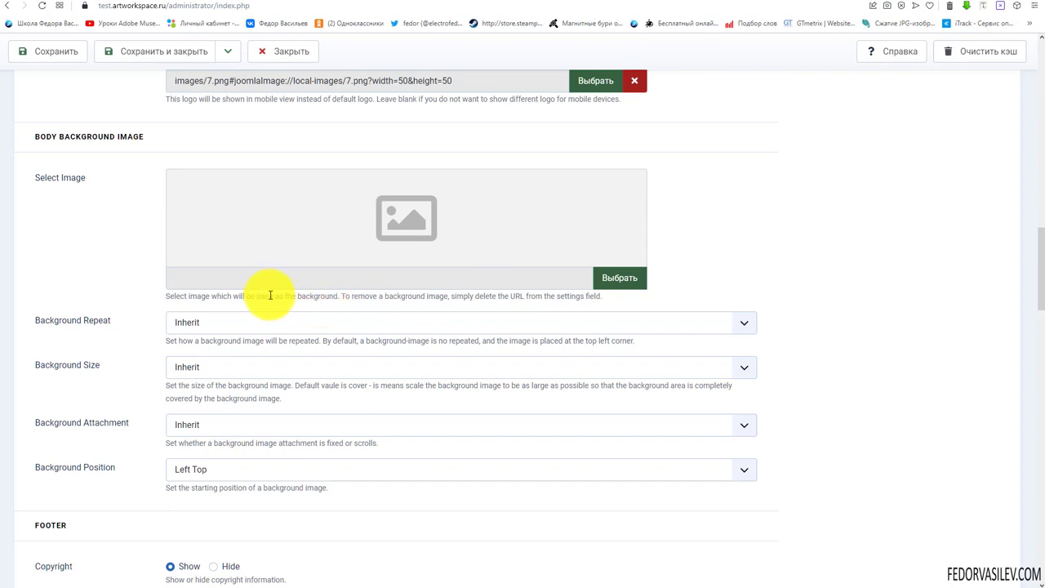
pyautogui.moveTo(291, 296); pyautogui.dragTo(602, 303)
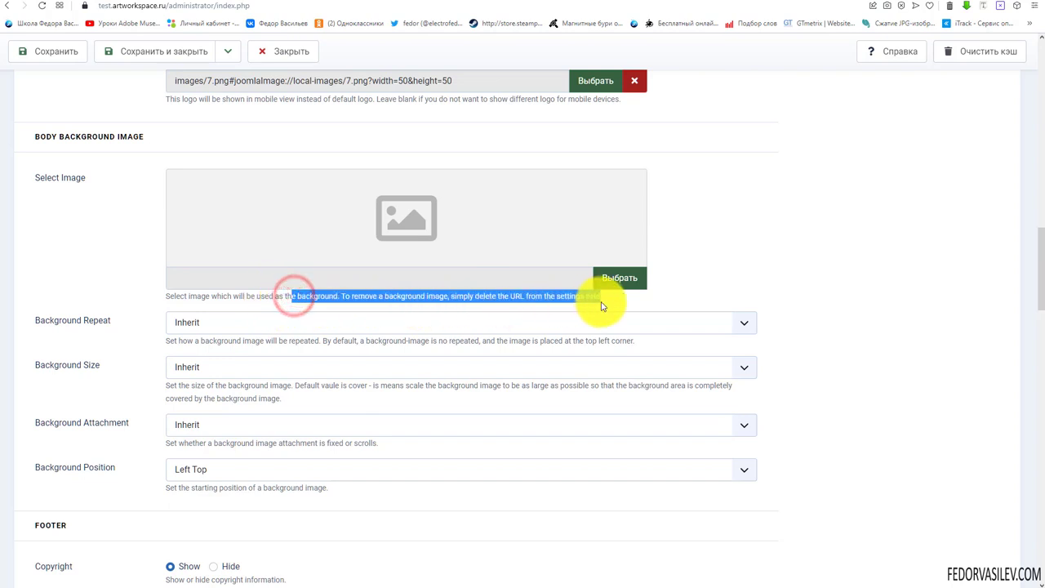
pyautogui.click(720, 278)
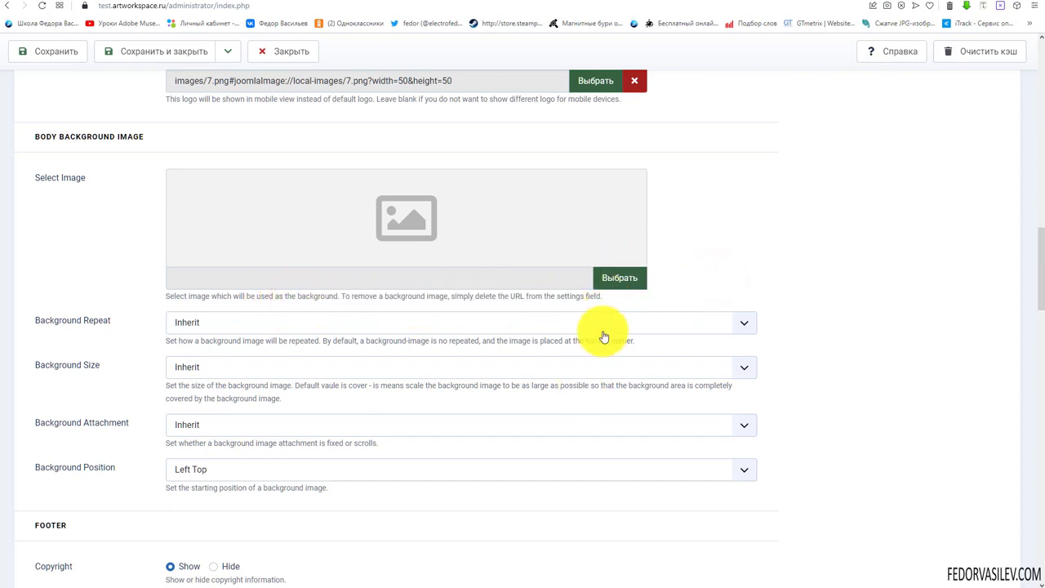
# - Upload 2018+телефон.jpg into the images folder from the image chooser of the Body Background Image setting
pyautogui.click(614, 282)
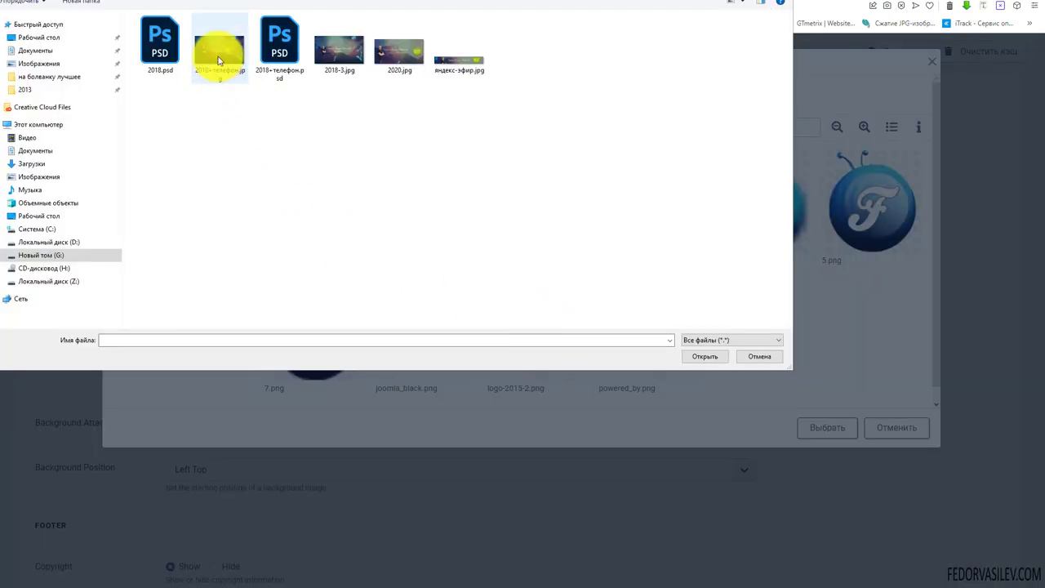
pyautogui.click(218, 62)
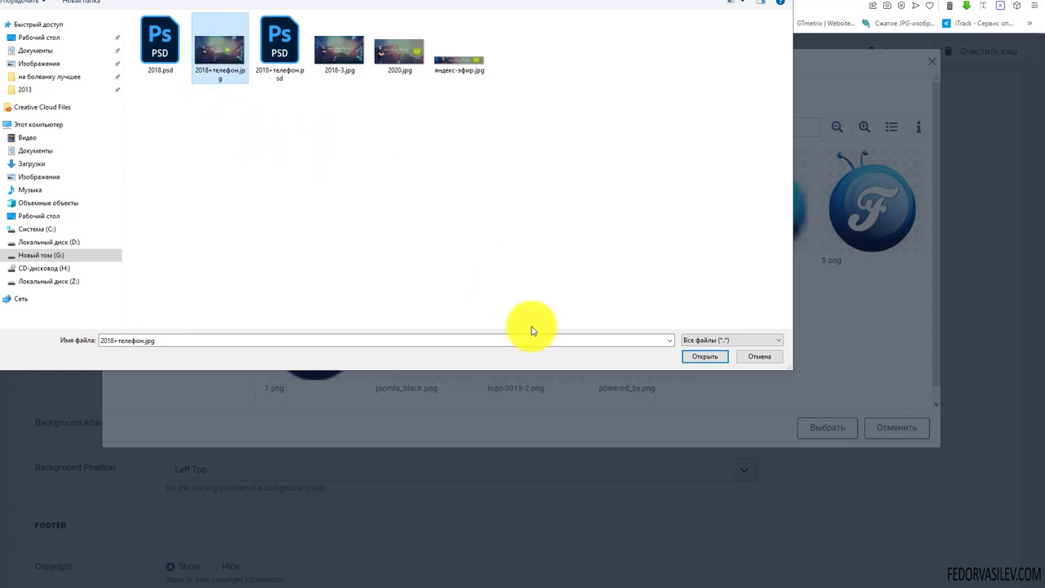
pyautogui.click(700, 356)
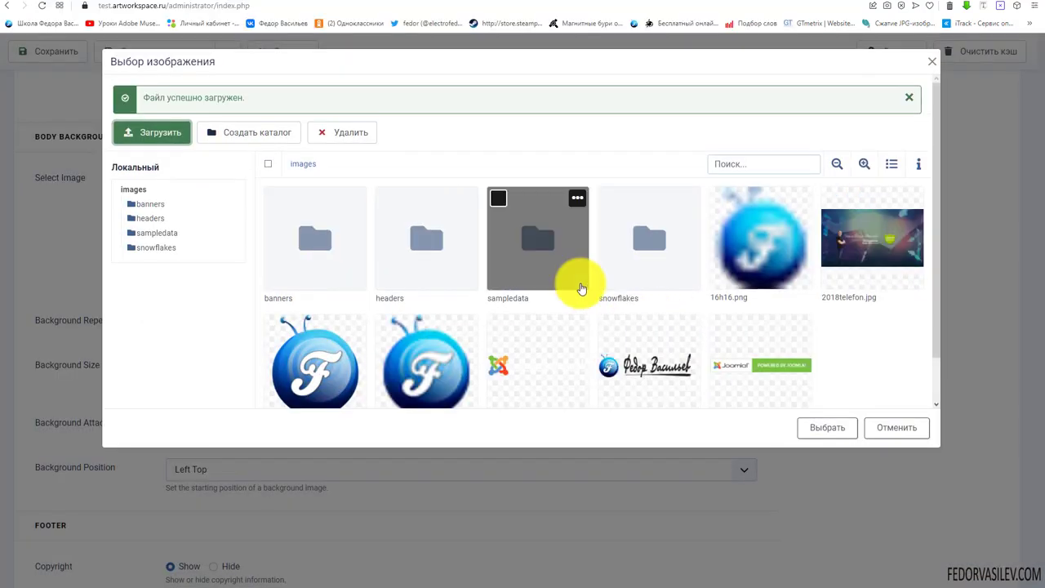
# - Assign 2018telefon.jpg as the body background image and save the template settings
pyautogui.click(832, 199)
pyautogui.click(824, 427)
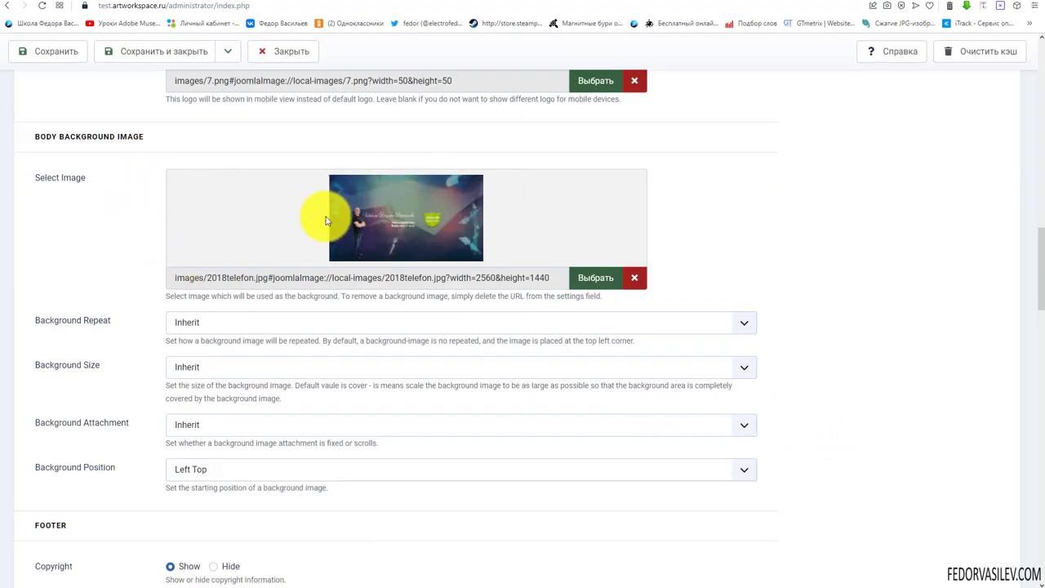
pyautogui.click(48, 50)
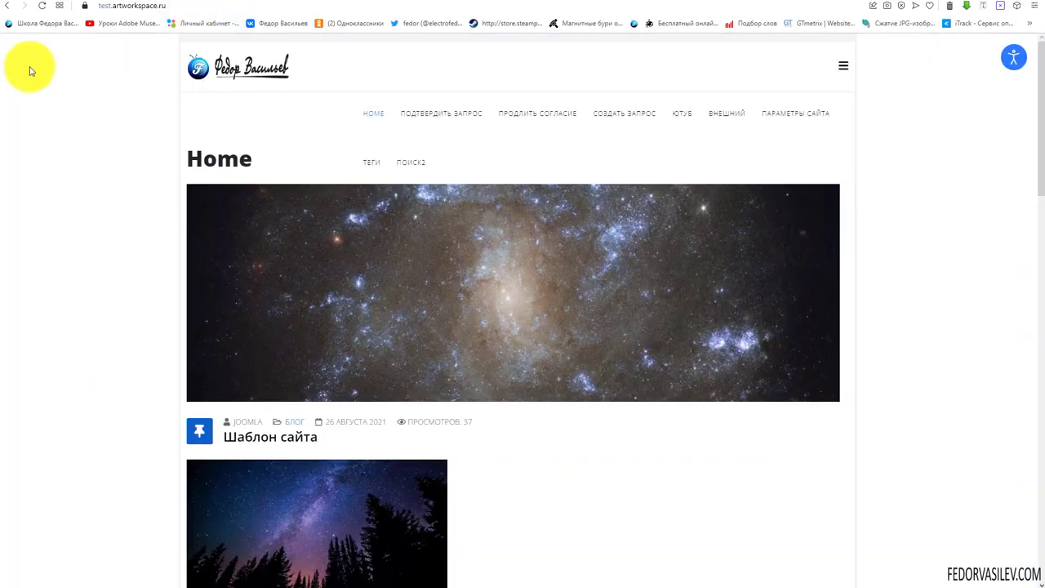
# - Clear the browser cache for all time and reload the site's home page
pyautogui.click(42, 6)
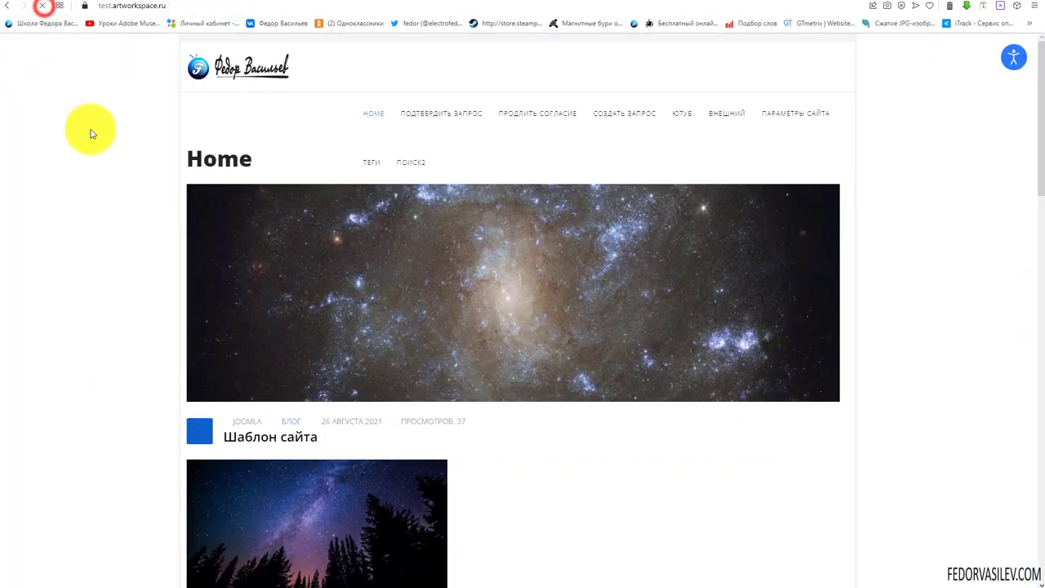
pyautogui.click(949, 6)
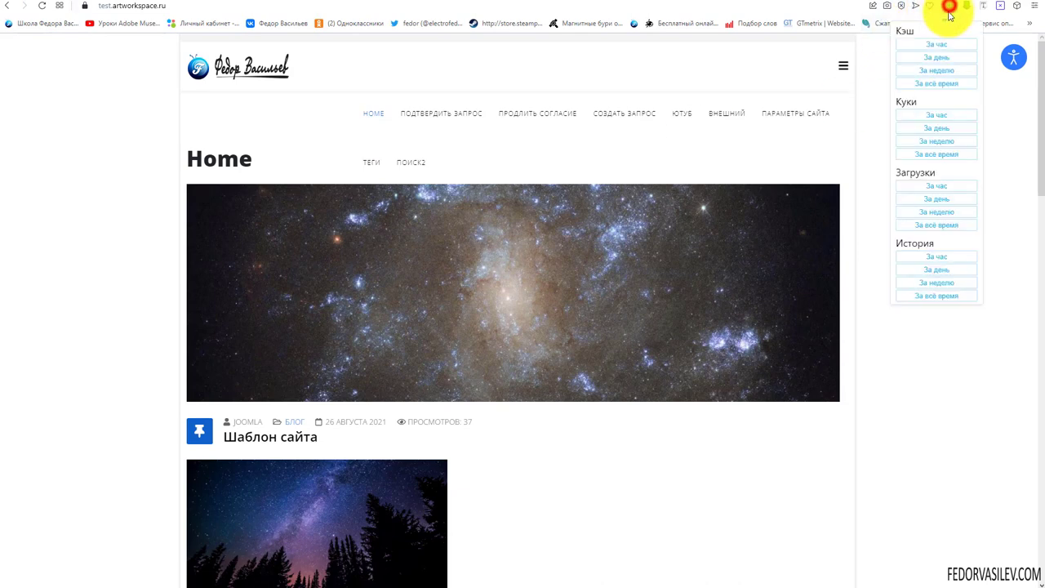
pyautogui.click(934, 85)
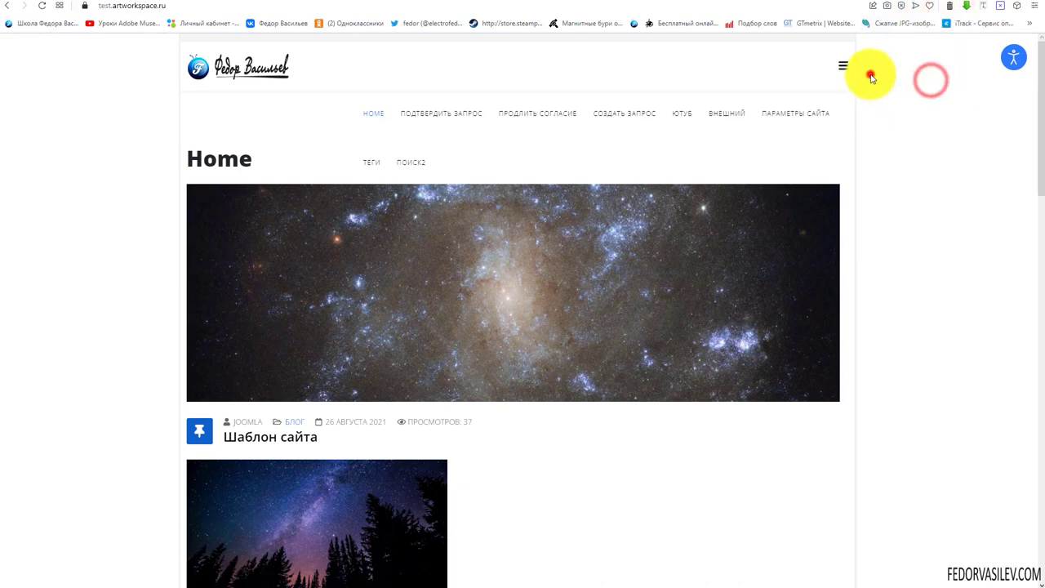
pyautogui.click(870, 72)
pyautogui.click(42, 10)
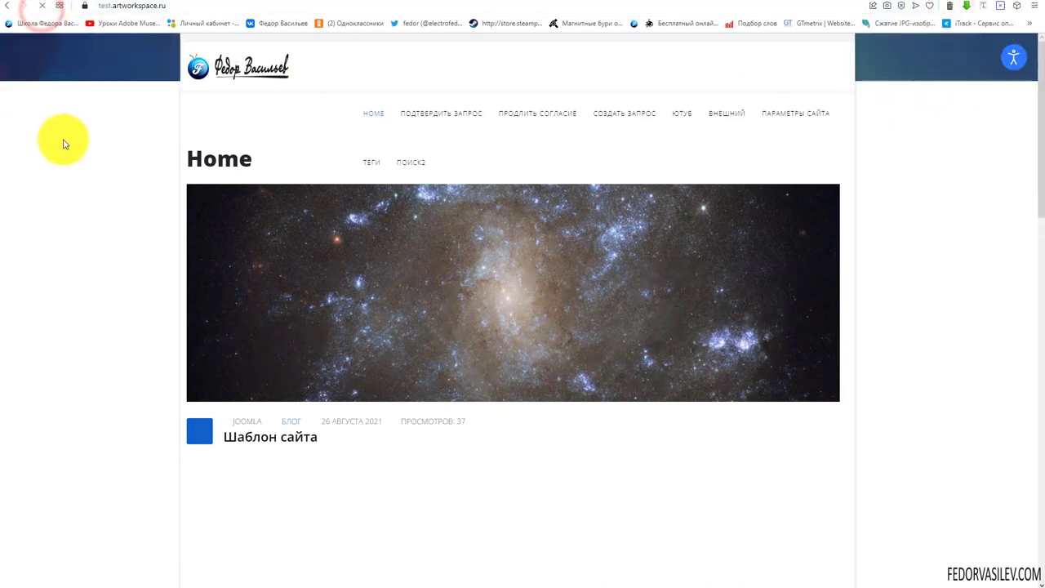
# - Check how the body background image looks and repeats along the whole home page
pyautogui.scroll(-7, 99, 160)
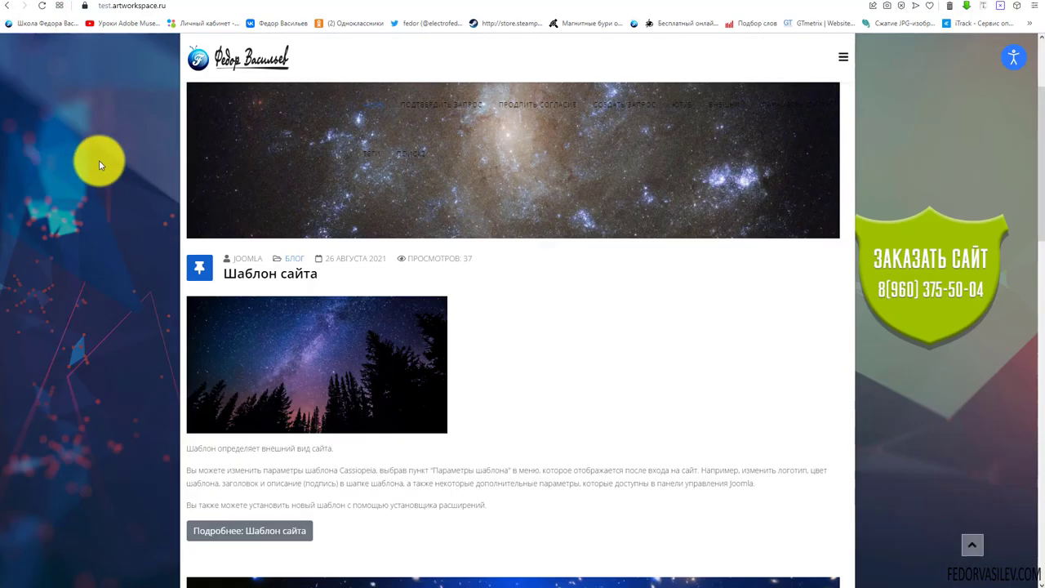
pyautogui.scroll(8, 98, 171)
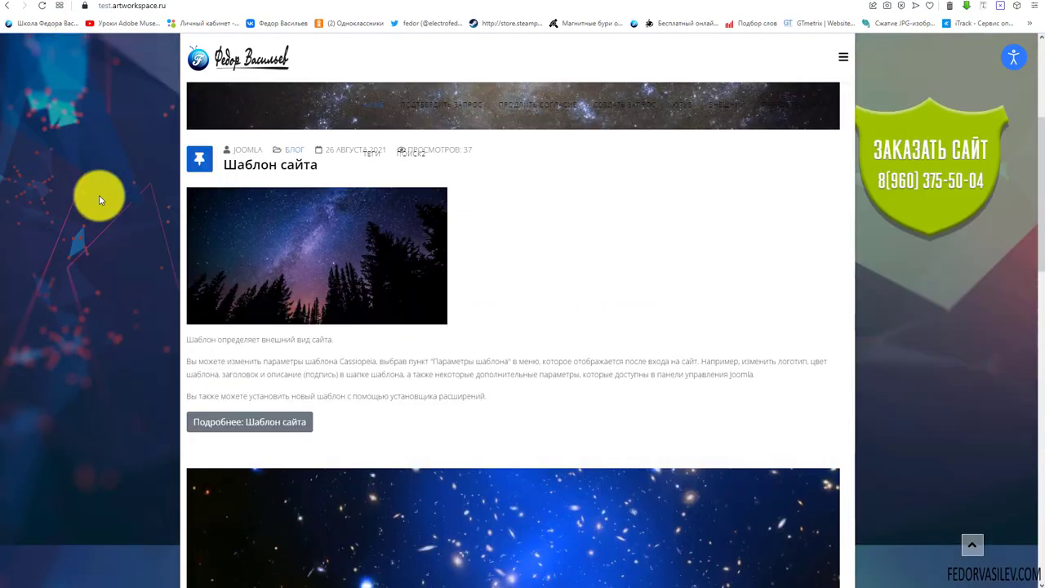
pyautogui.moveTo(1041, 123); pyautogui.dragTo(975, 299)
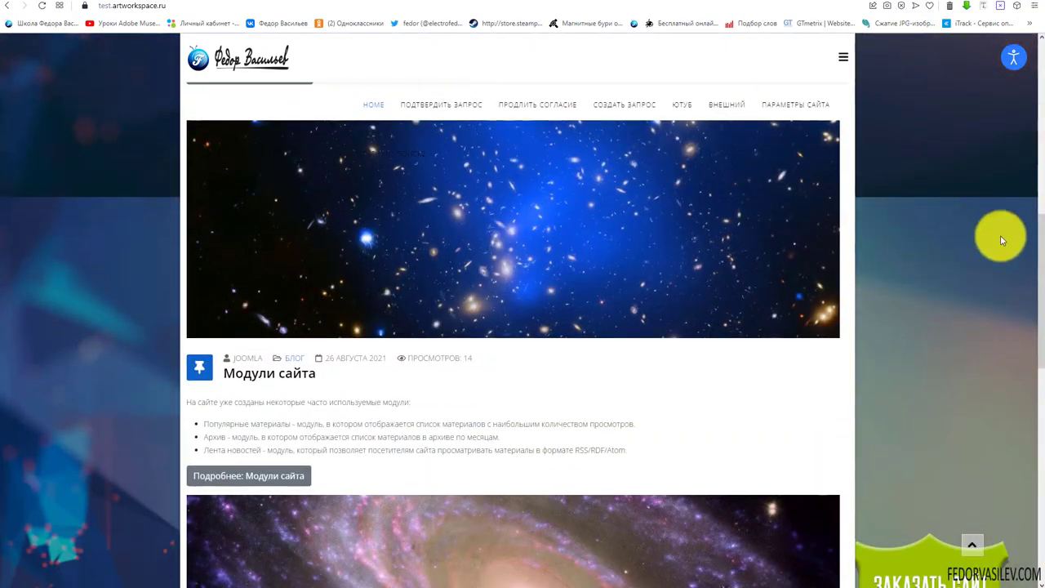
pyautogui.moveTo(1034, 271); pyautogui.dragTo(1034, 252)
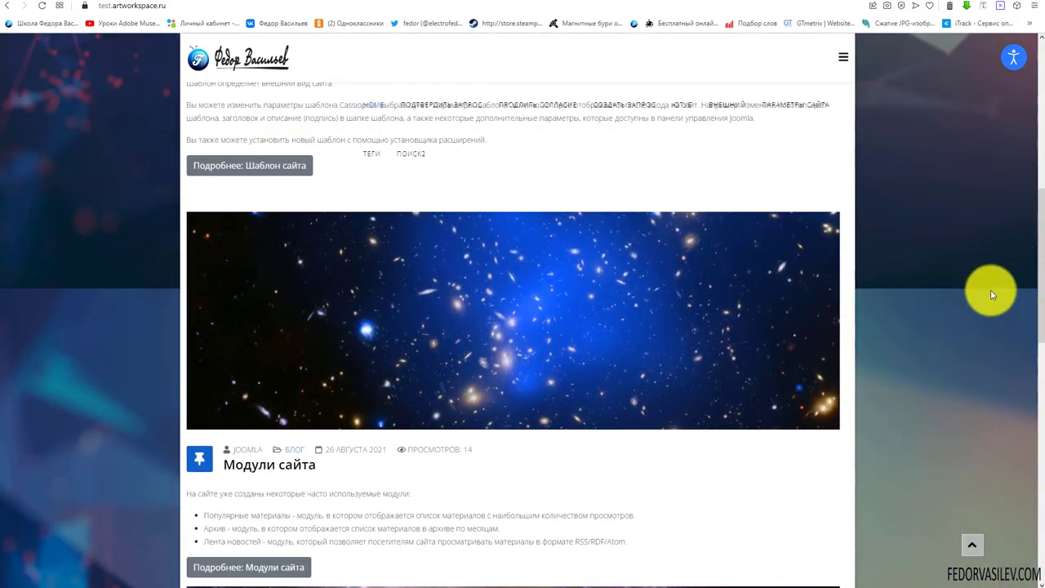
pyautogui.scroll(-2, 1034, 297)
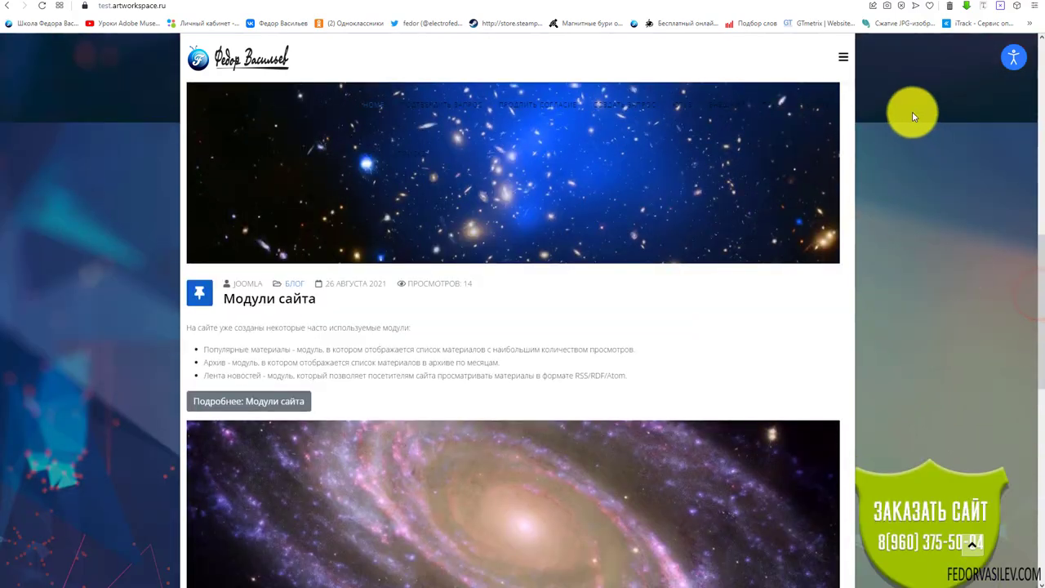
pyautogui.moveTo(1042, 327); pyautogui.dragTo(1027, 46)
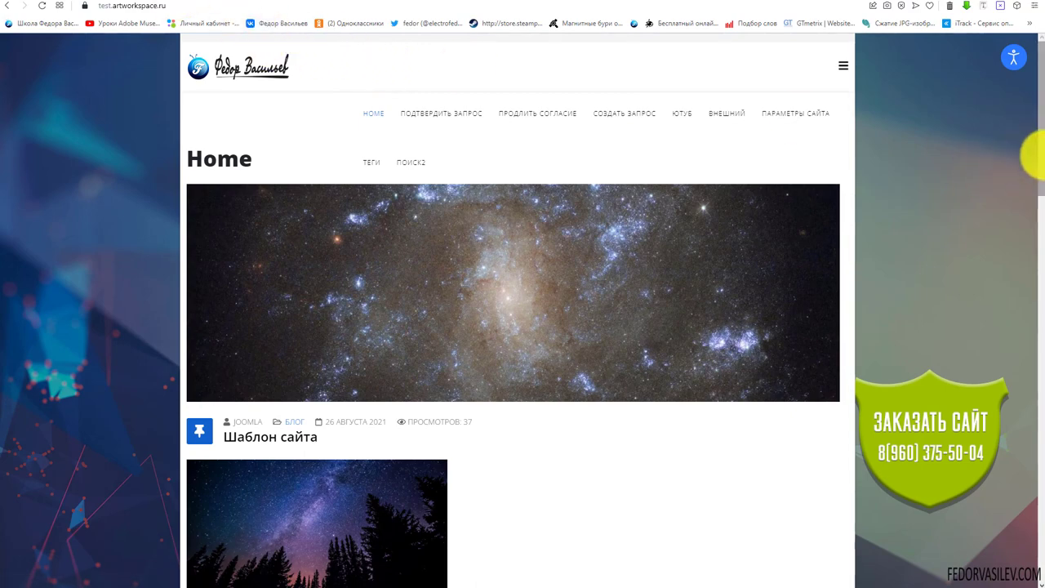
pyautogui.moveTo(1034, 157); pyautogui.dragTo(1036, 124)
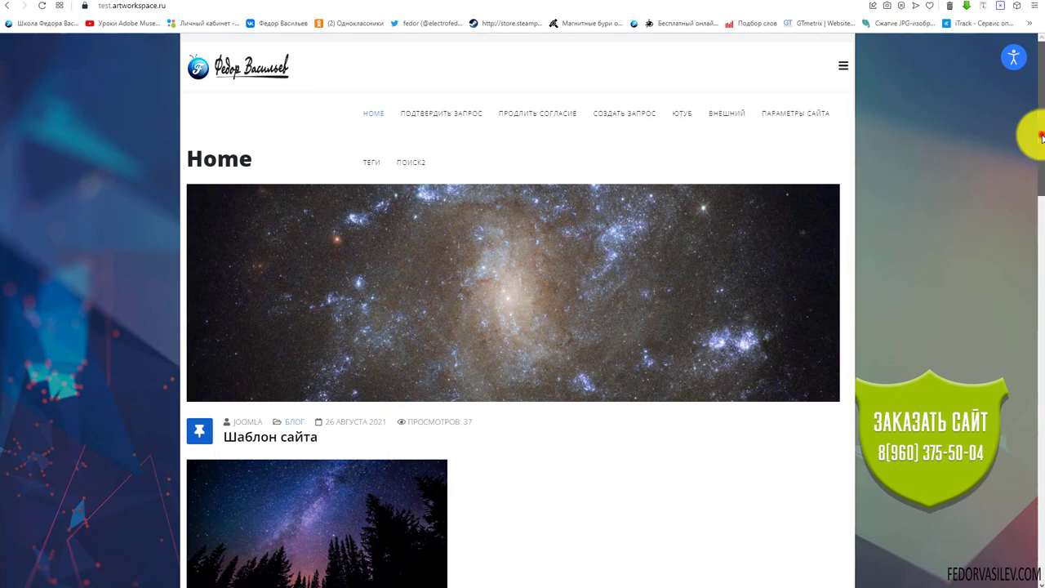
# - Set the body background image's Background Repeat to No Repeat and save the template style
pyautogui.scroll(-5, 1035, 131)
pyautogui.scroll(5, 735, 98)
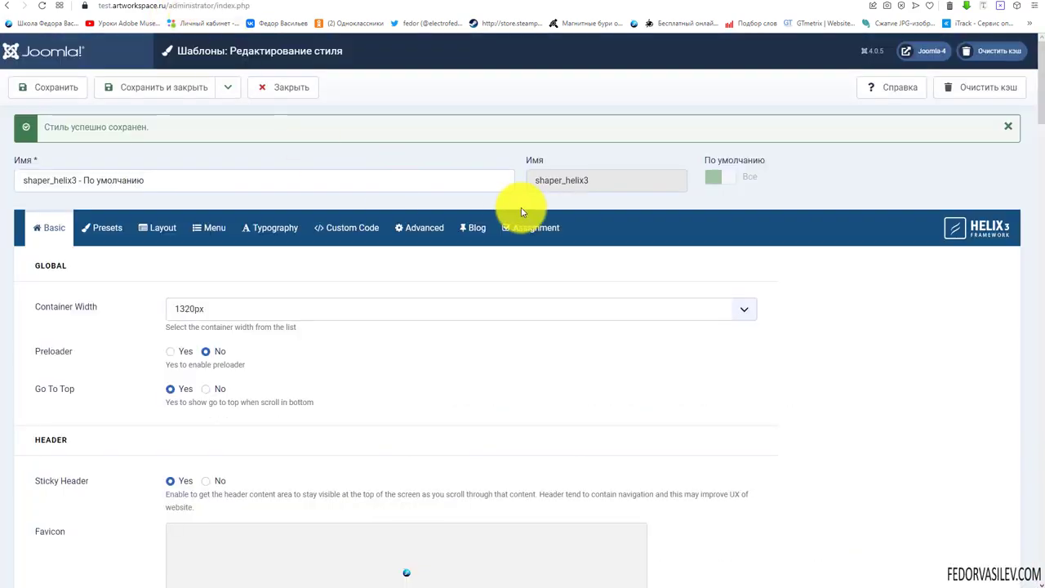
pyautogui.scroll(-20, 523, 213)
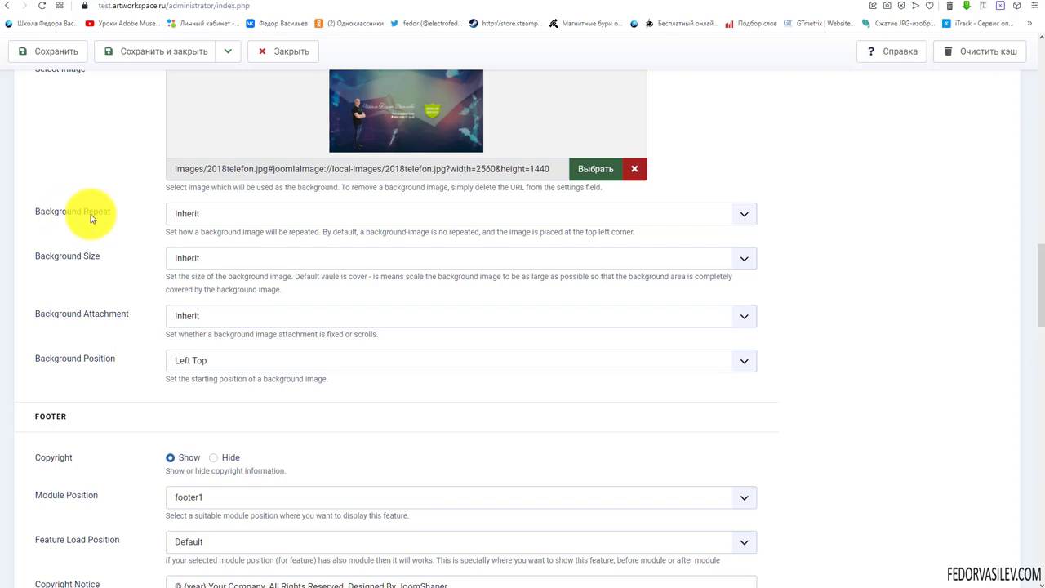
pyautogui.moveTo(119, 214); pyautogui.dragTo(37, 214)
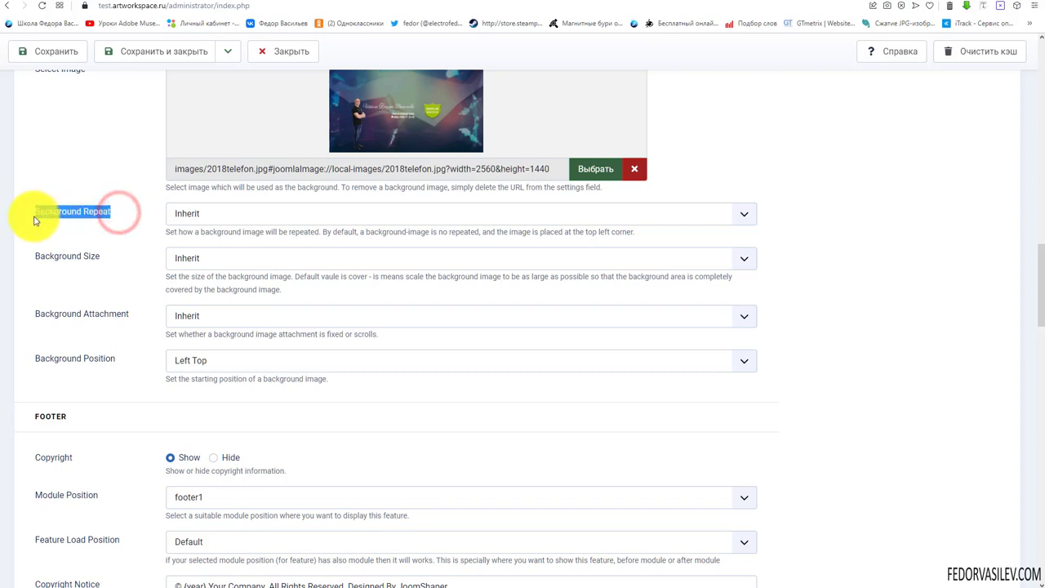
pyautogui.click(205, 213)
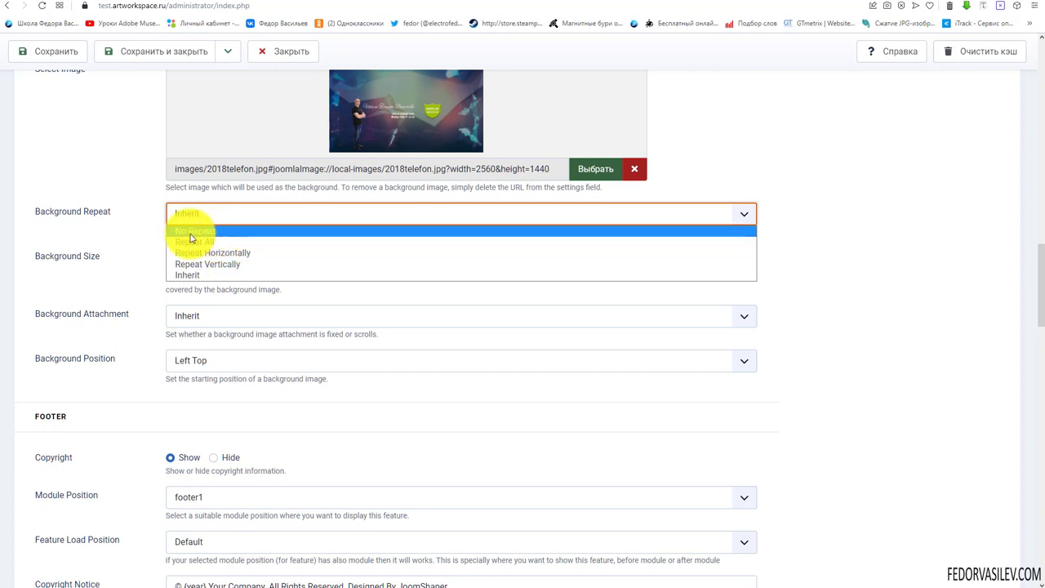
pyautogui.click(210, 233)
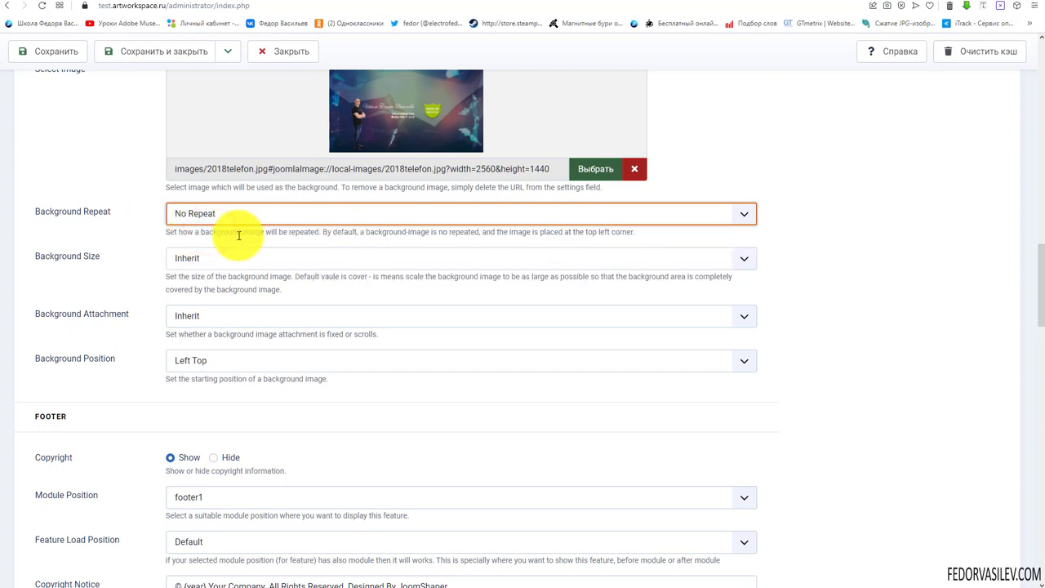
pyautogui.click(63, 52)
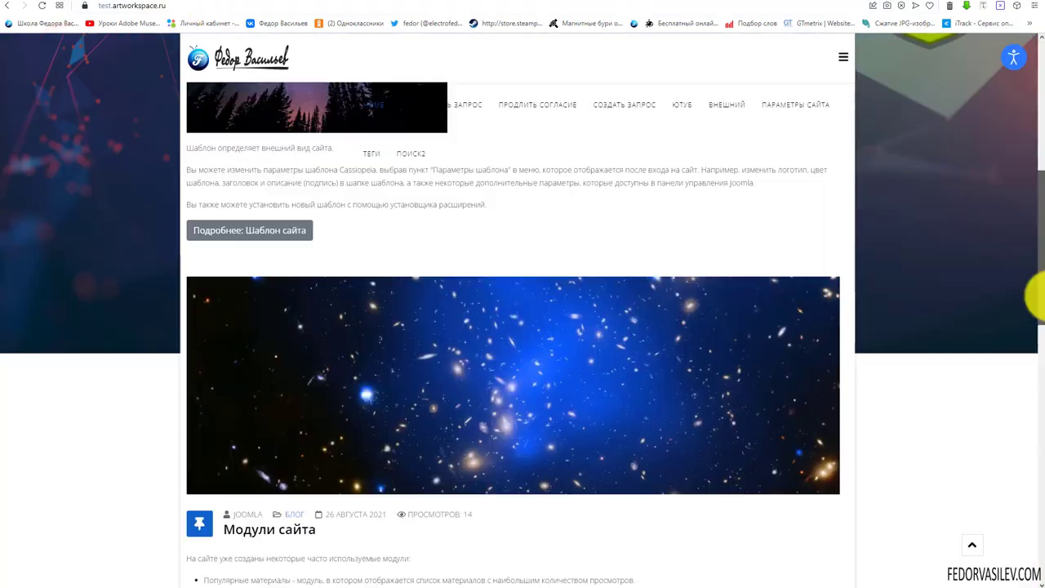
# - Check on the site's home page how far down the non-repeating background image extends
pyautogui.scroll(-1, 1038, 298)
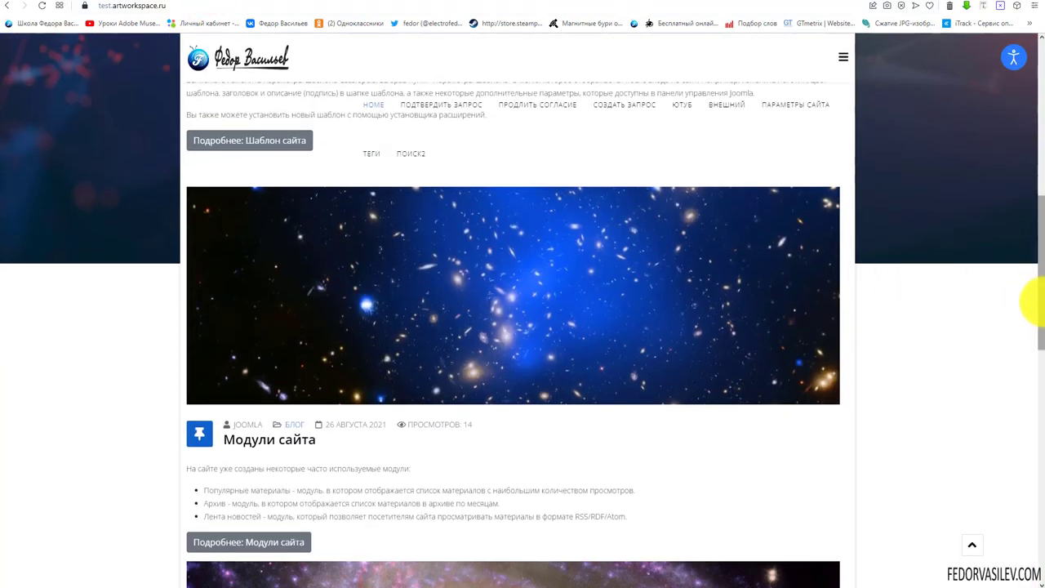
pyautogui.scroll(7, 1040, 302)
pyautogui.scroll(-8, 1026, 152)
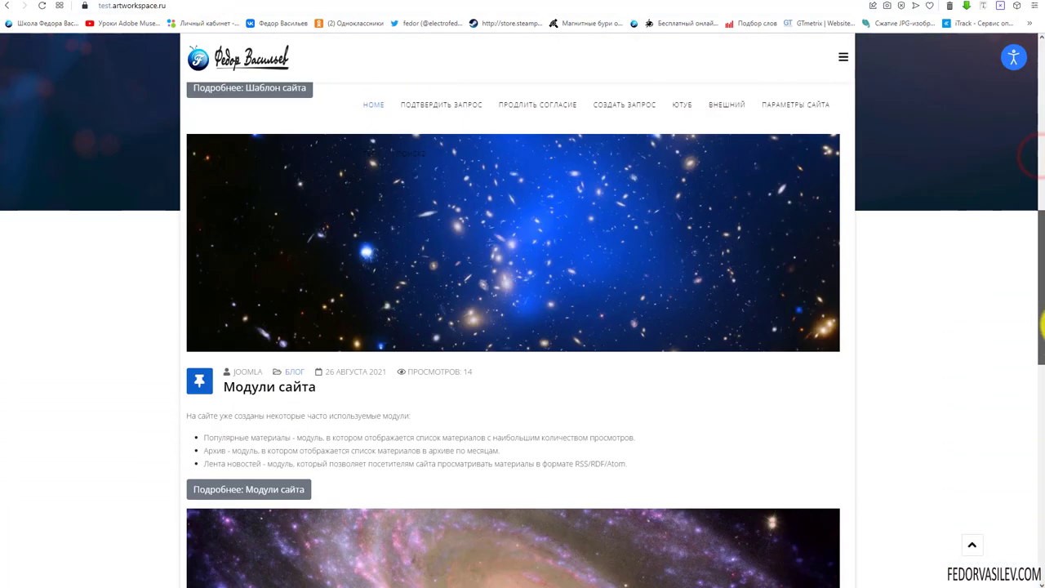
pyautogui.scroll(-3, 1041, 318)
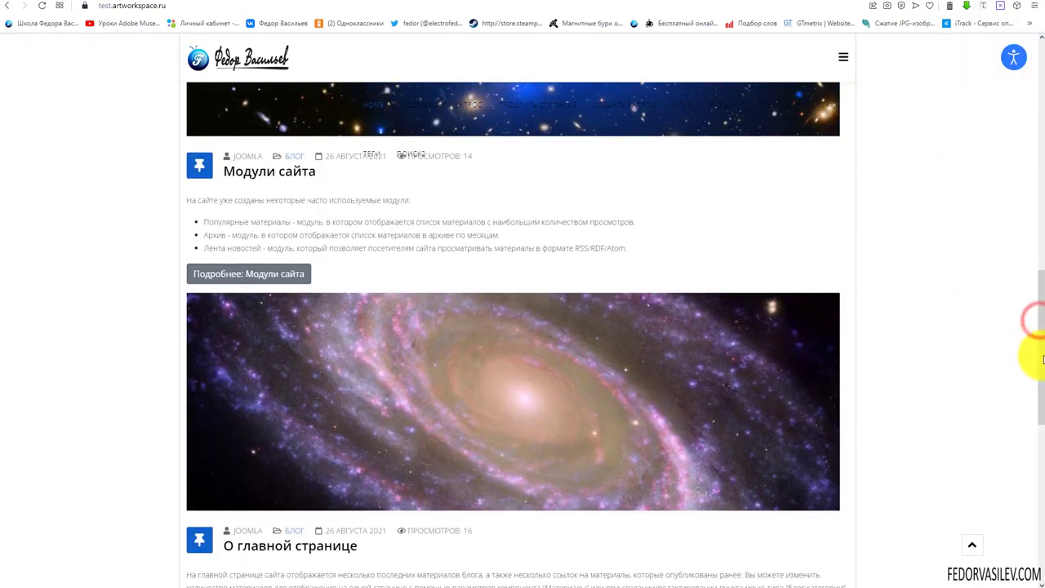
pyautogui.scroll(-2, 1040, 384)
pyautogui.scroll(10, 1036, 319)
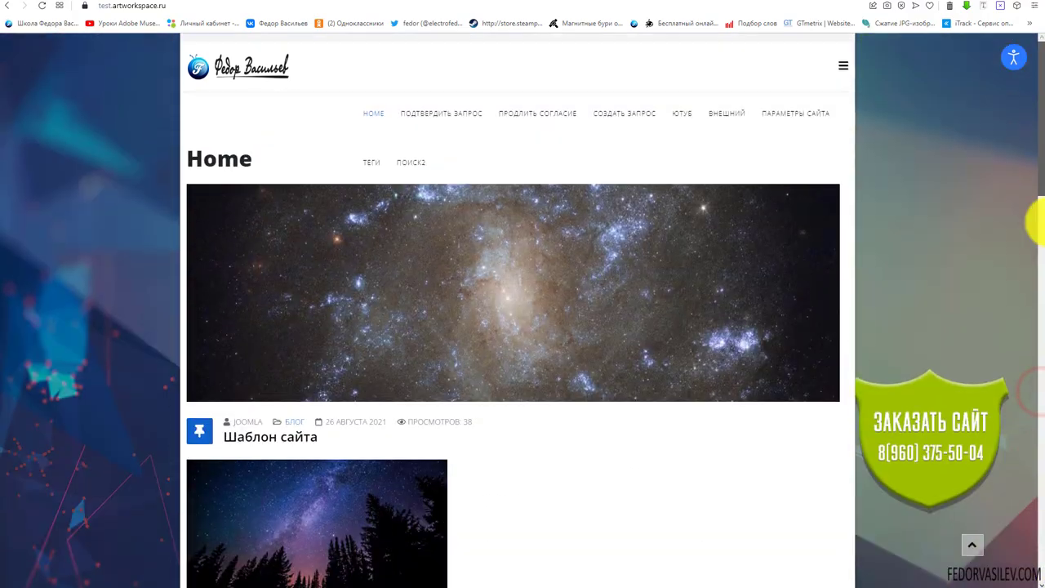
pyautogui.scroll(-8, 1037, 221)
pyautogui.scroll(2, 1036, 221)
# - Set the body background image's Background Size to Cover in the template style and save it
pyautogui.click(205, 7)
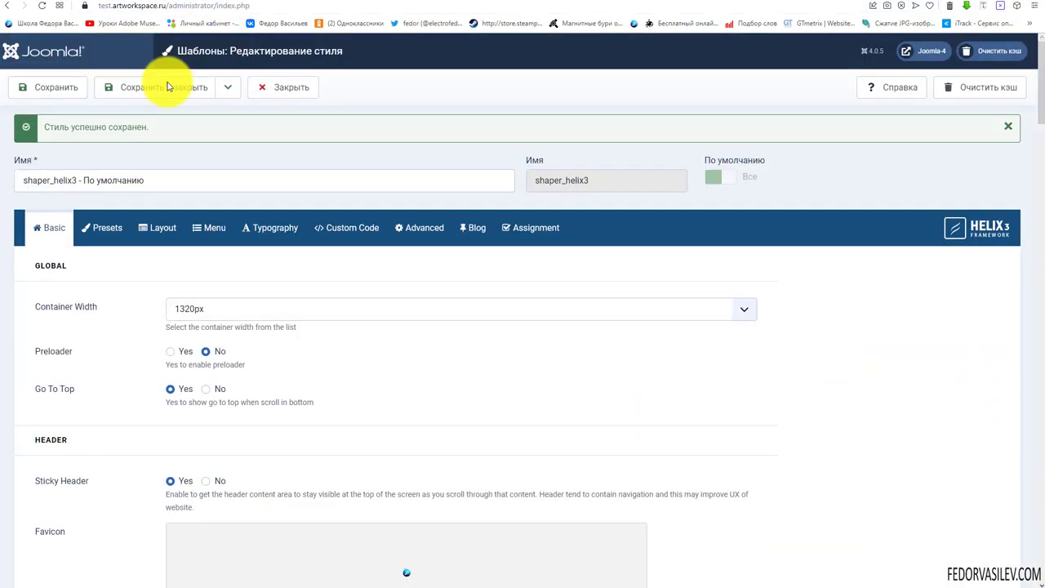
pyautogui.scroll(-5, 455, 206)
pyautogui.scroll(-3, 455, 206)
pyautogui.scroll(-10, 403, 207)
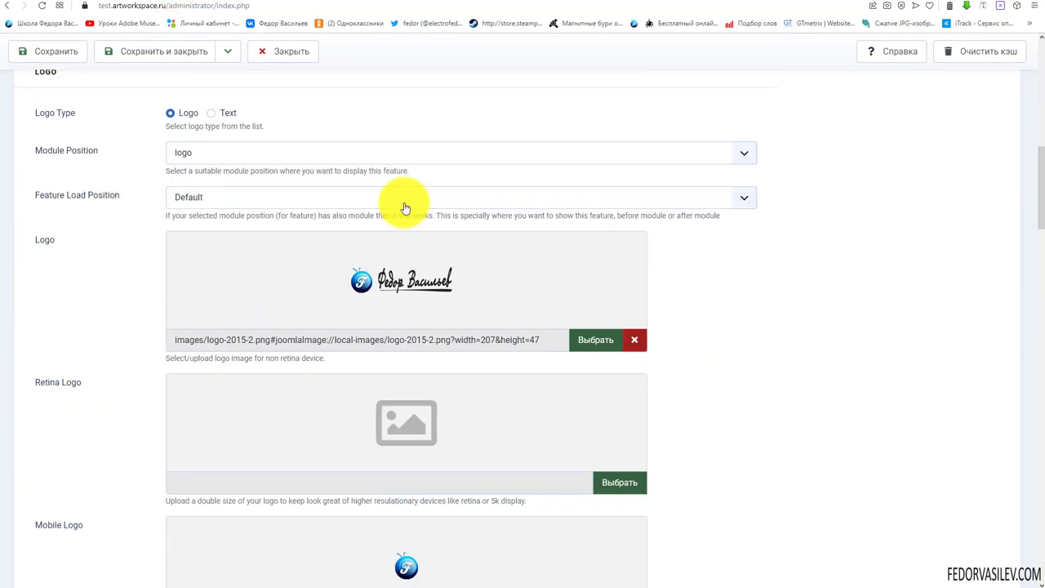
pyautogui.click(251, 207)
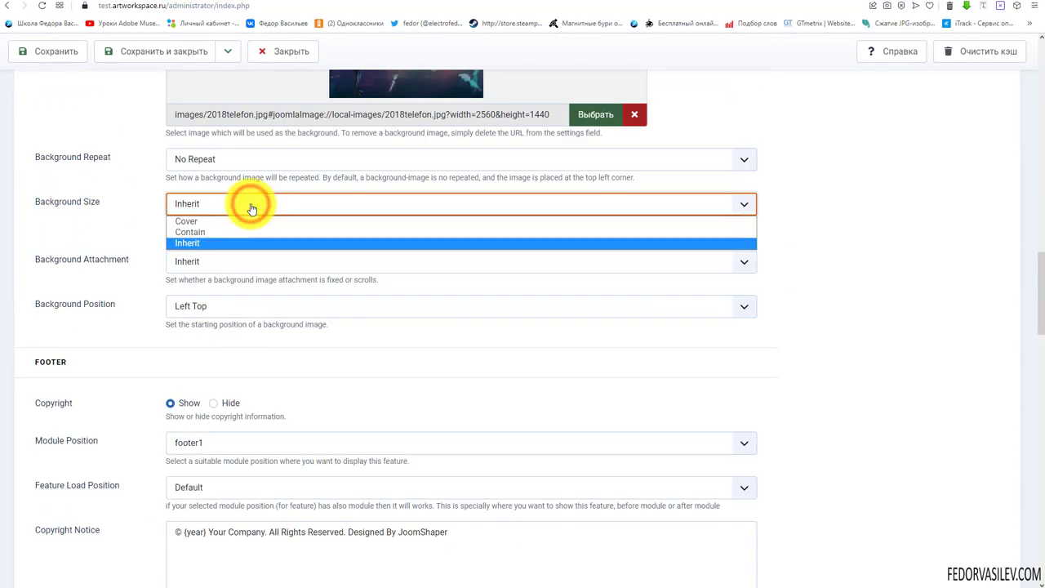
pyautogui.click(187, 220)
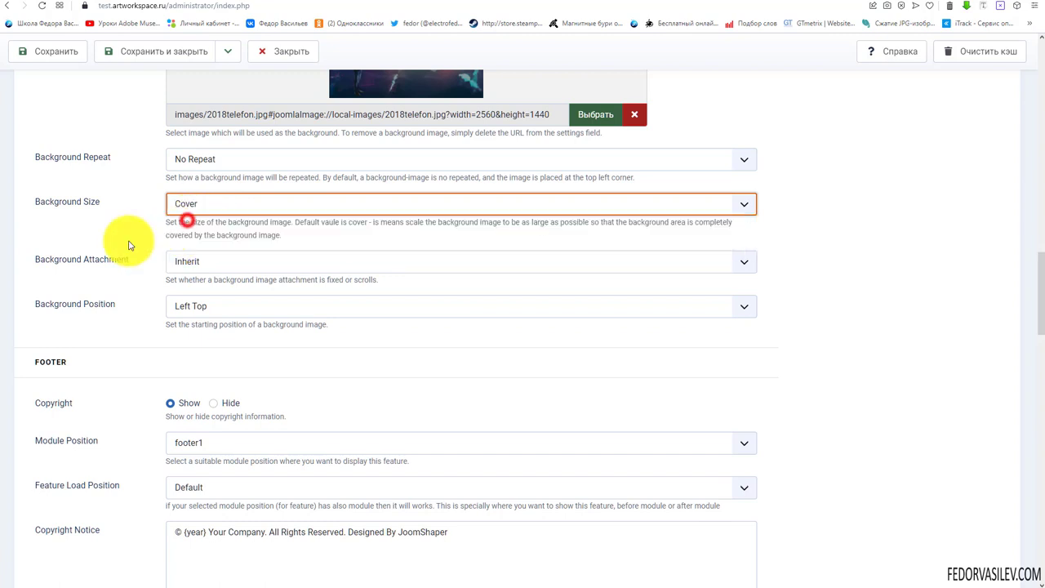
pyautogui.click(47, 52)
# - Check how the Cover background size looks along the whole length of the site's home page
pyautogui.hotkey('ctrl', 'Tab')
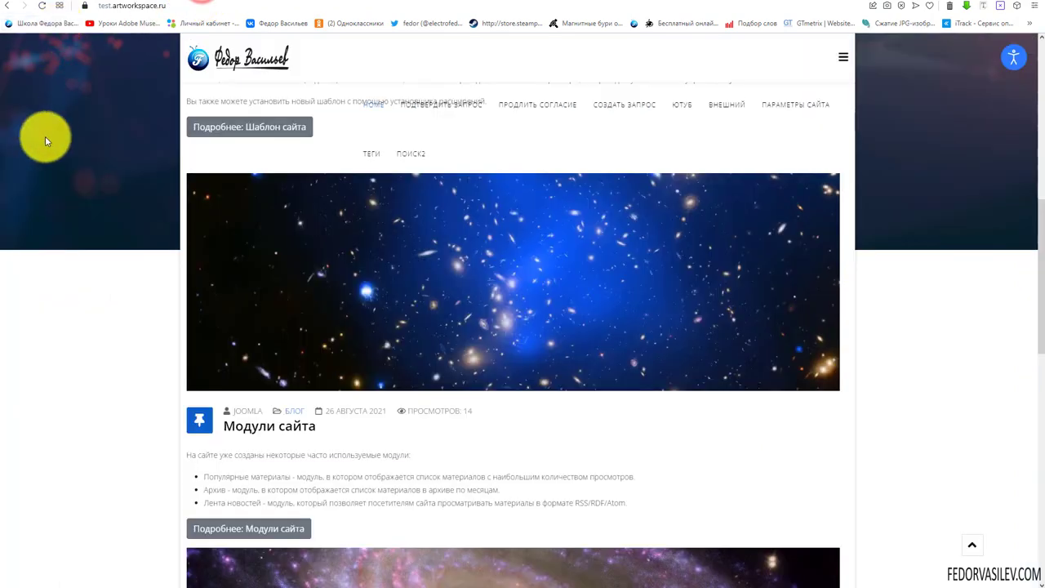
pyautogui.scroll(1, 45, 136)
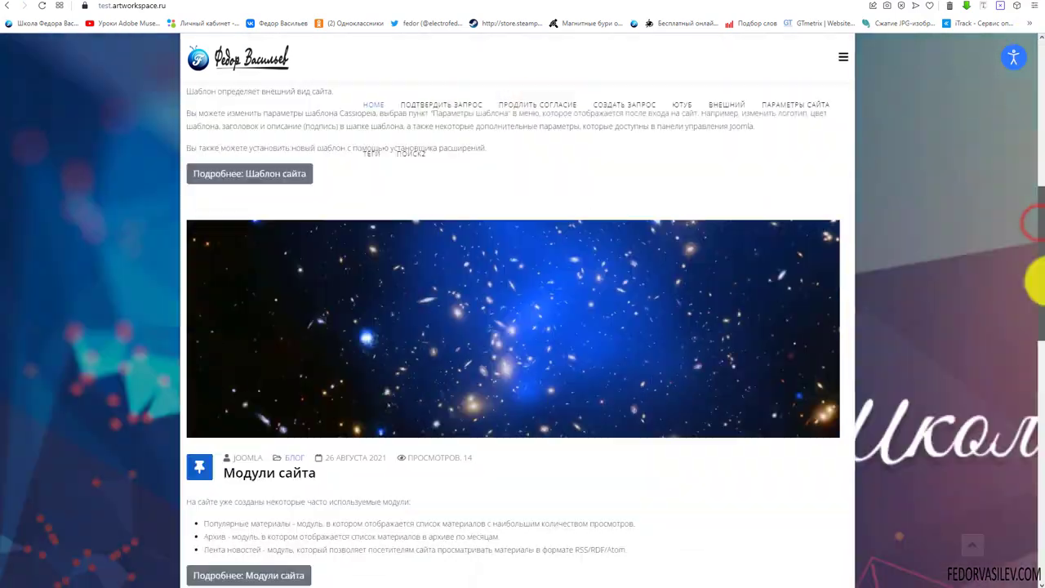
pyautogui.moveTo(1039, 225); pyautogui.dragTo(1036, 515)
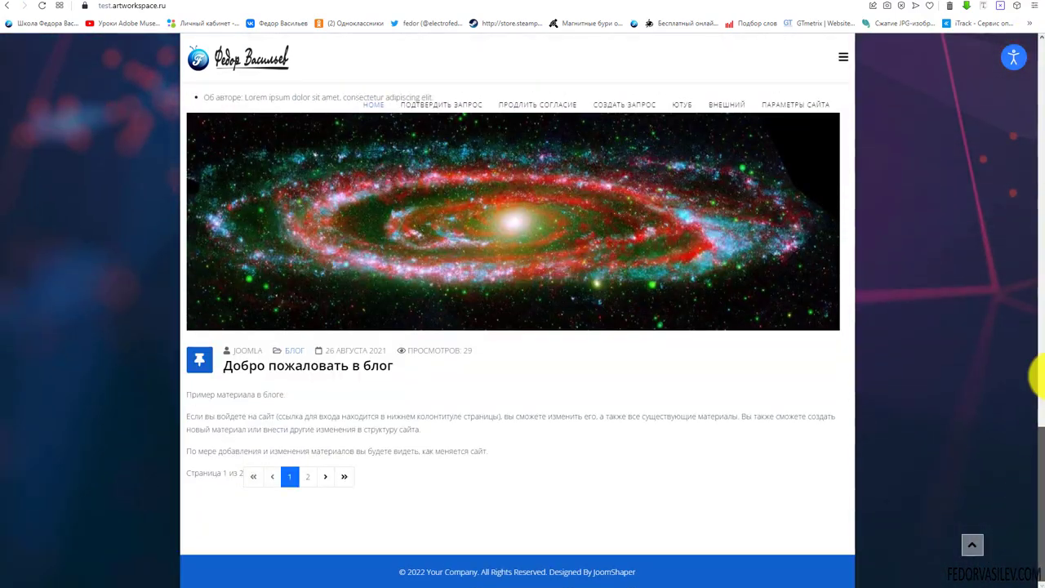
pyautogui.moveTo(1036, 377); pyautogui.dragTo(956, 40)
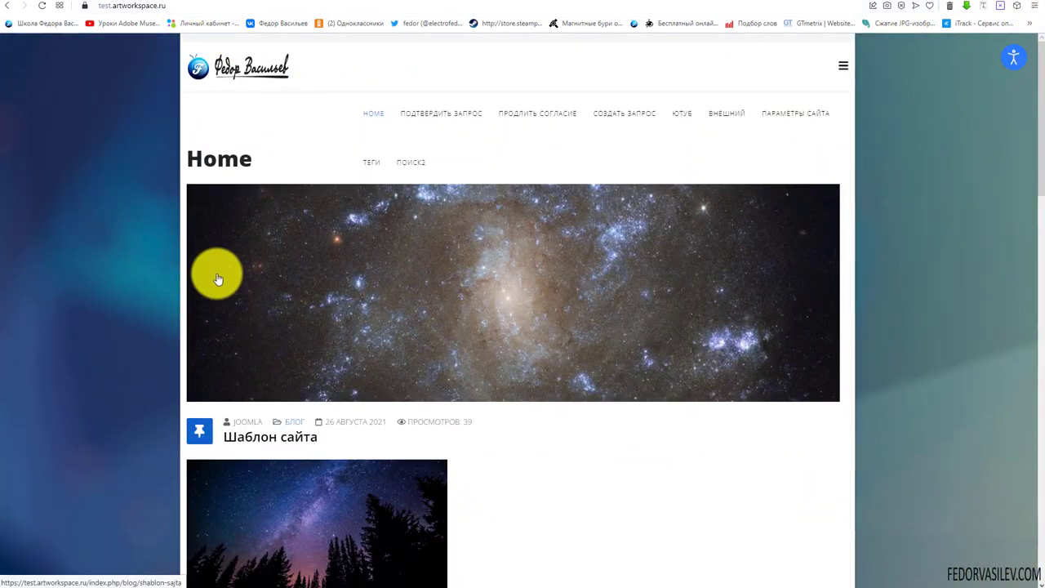
pyautogui.scroll(-5, 224, 269)
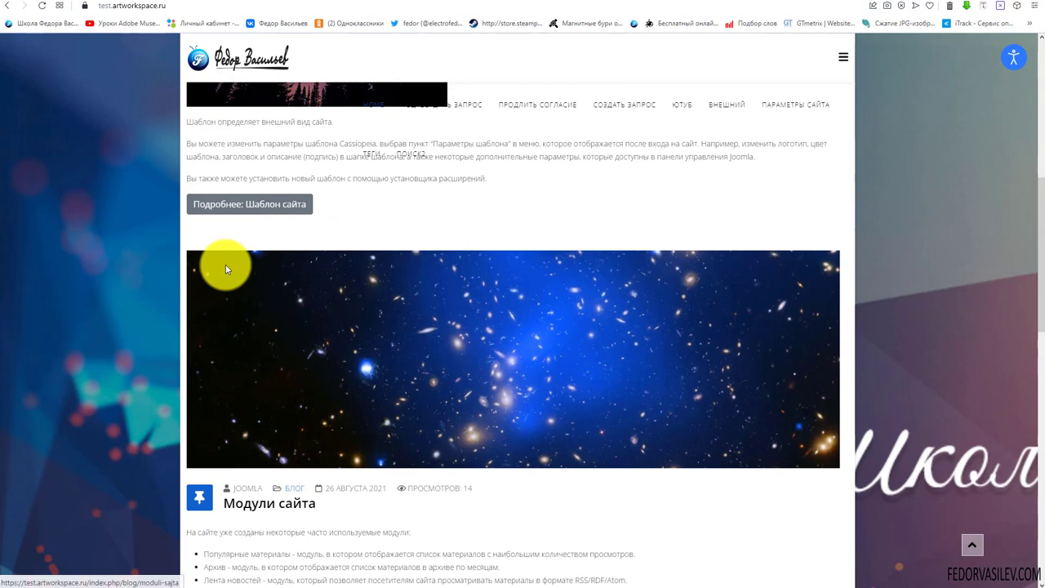
pyautogui.scroll(5, 225, 267)
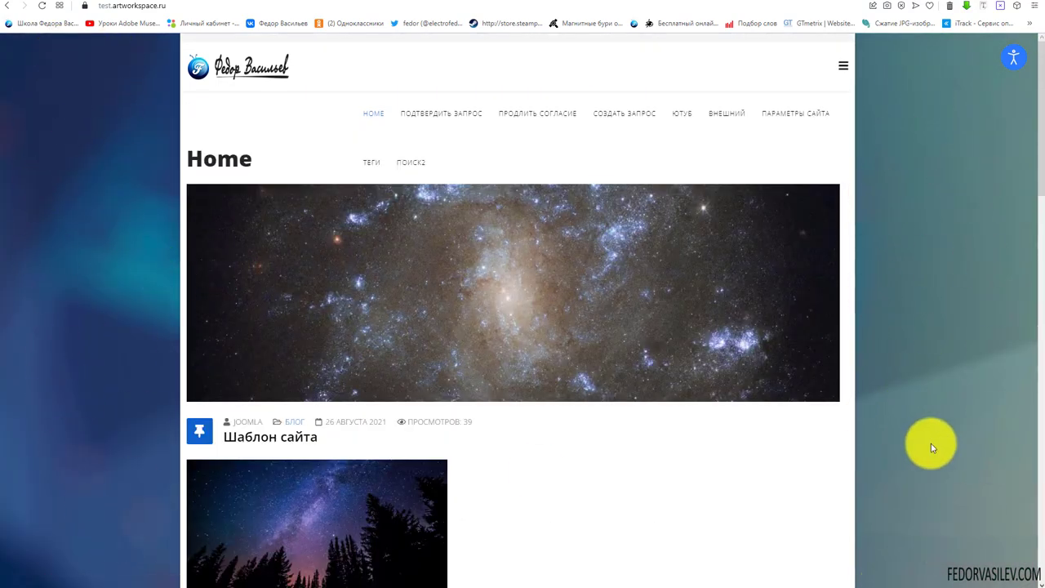
# - Set the Background Size to Contain, save the template style, and check the background on the site's home page
pyautogui.click(187, 1)
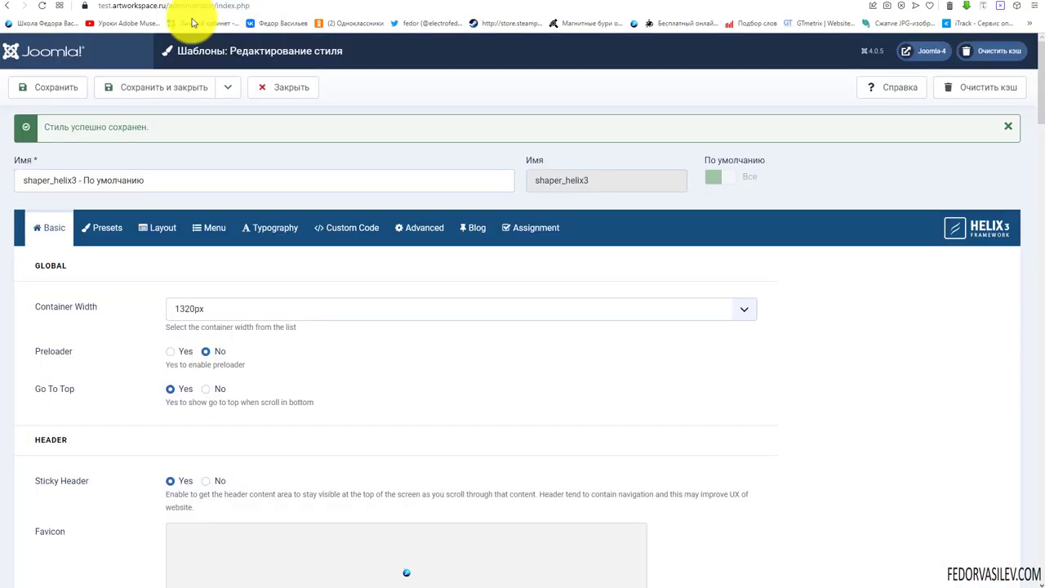
pyautogui.scroll(-7, 351, 271)
pyautogui.scroll(-8, 343, 237)
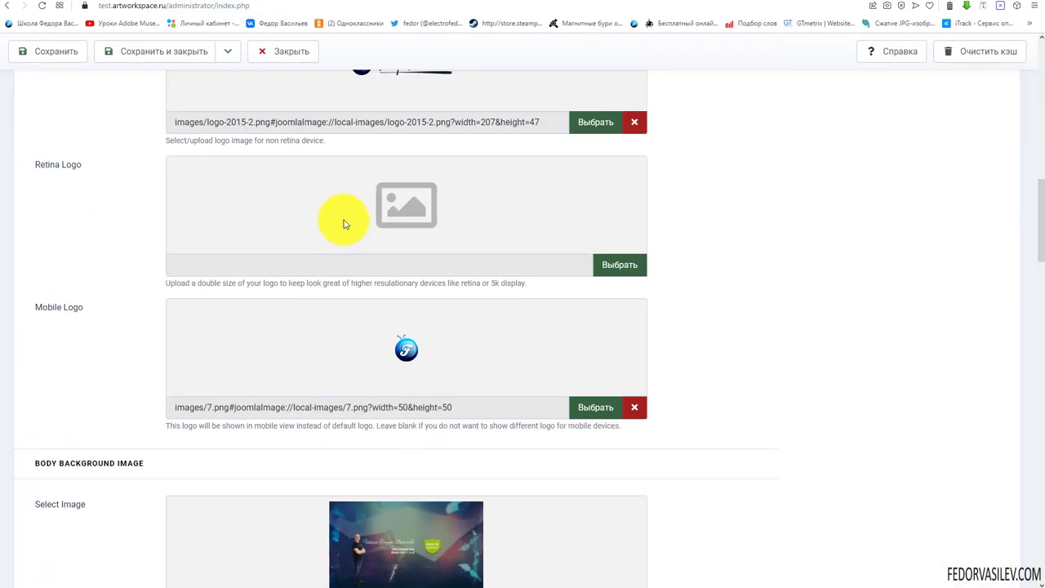
pyautogui.scroll(-2, 343, 223)
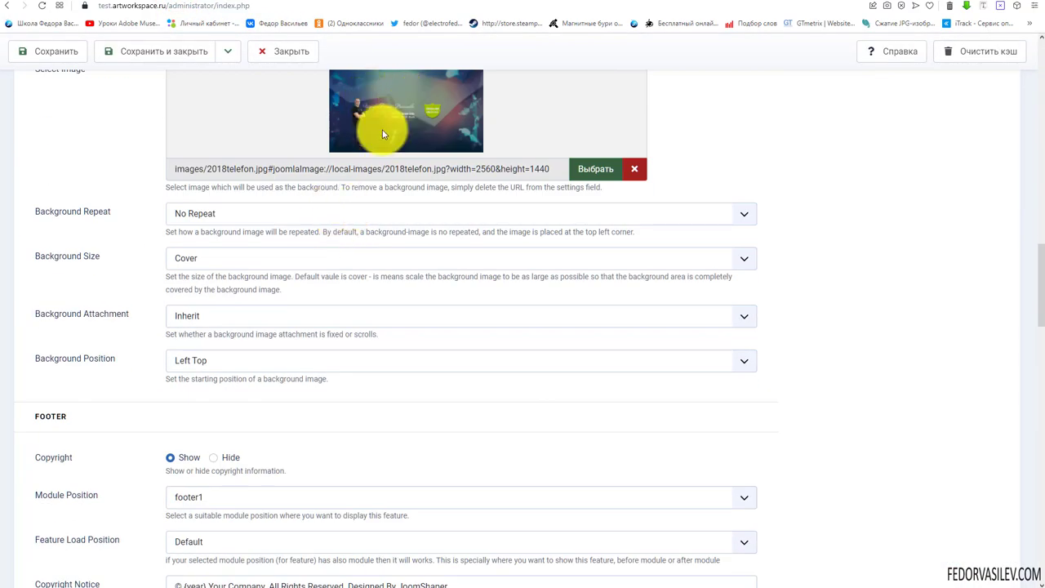
pyautogui.click(405, 268)
pyautogui.click(205, 282)
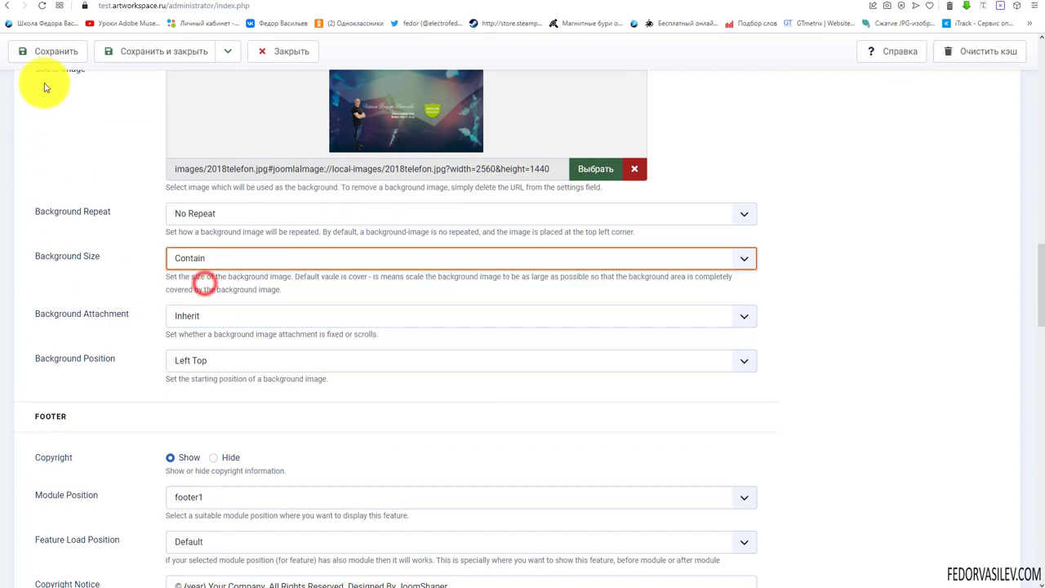
pyautogui.click(49, 50)
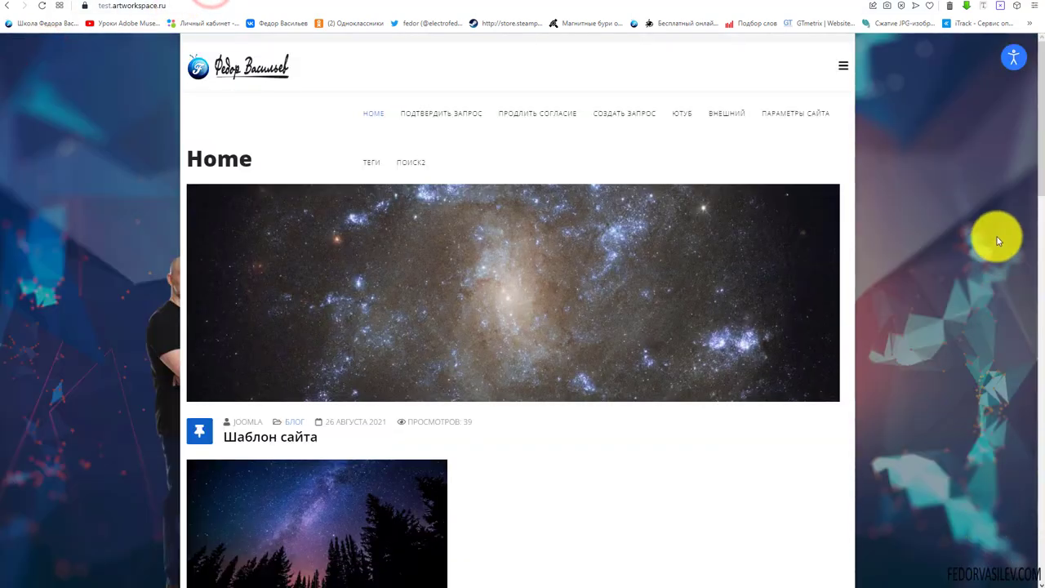
pyautogui.moveTo(1037, 169); pyautogui.dragTo(1042, 141)
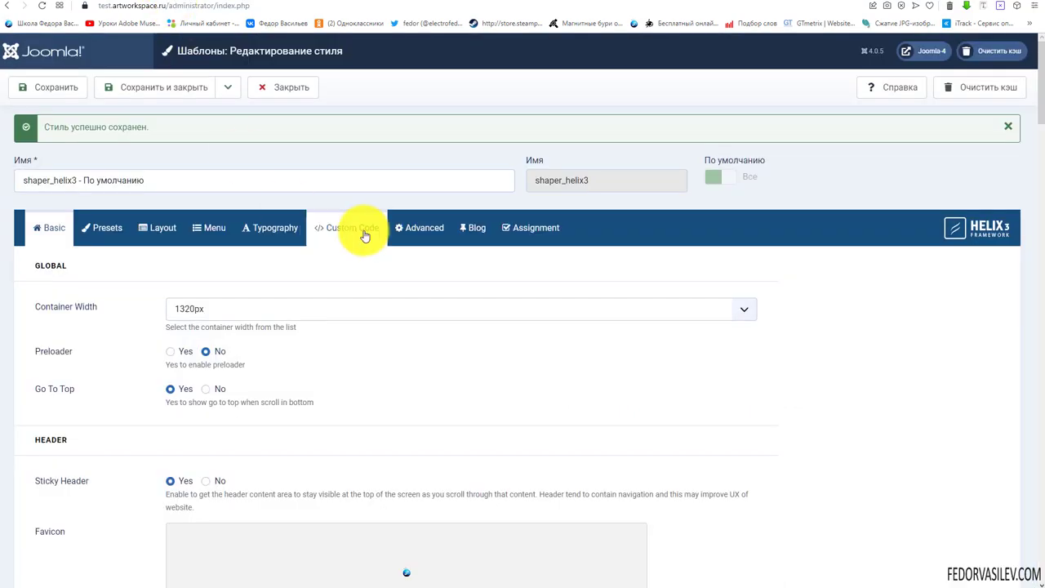
# - Review the available Background Attachment and Background Position options for the template's body background image
pyautogui.scroll(-8, 362, 233)
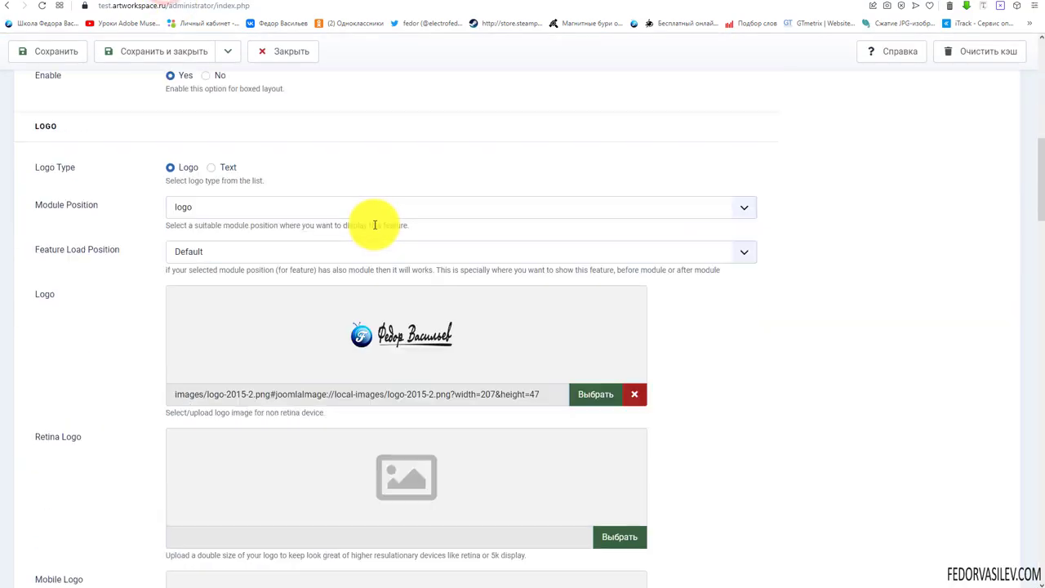
pyautogui.scroll(-9, 375, 224)
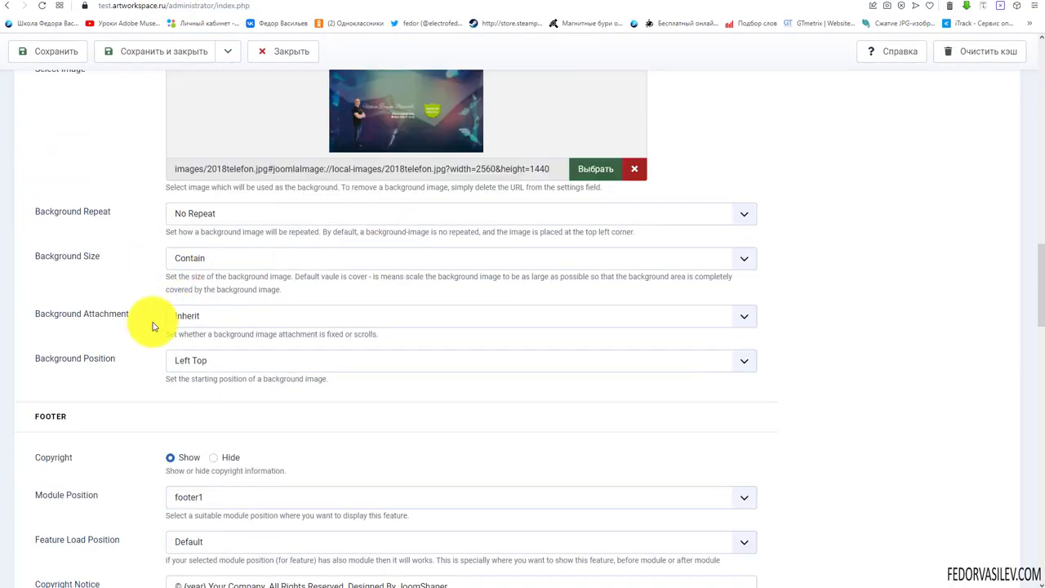
pyautogui.click(218, 325)
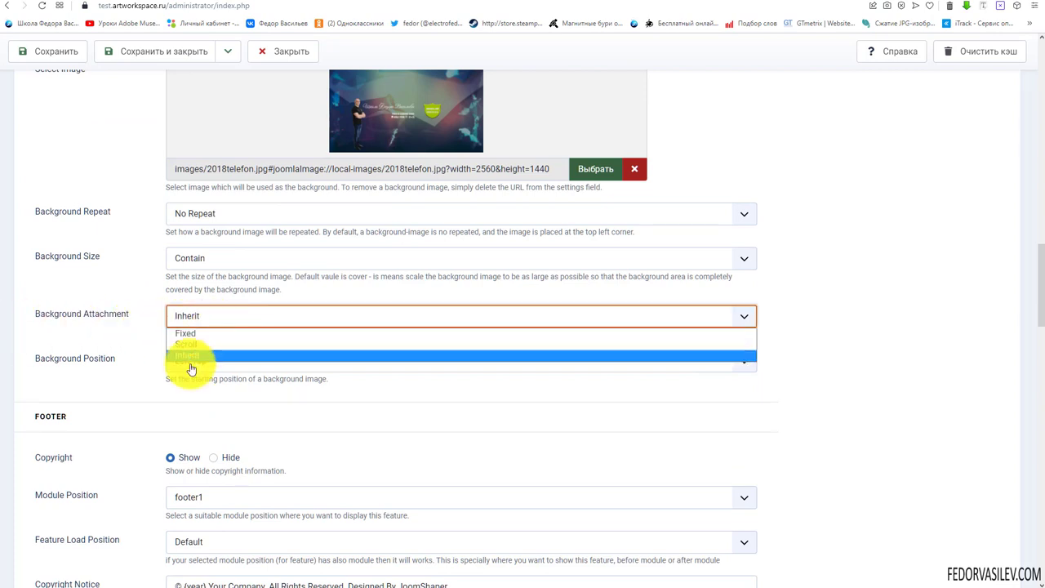
pyautogui.click(114, 323)
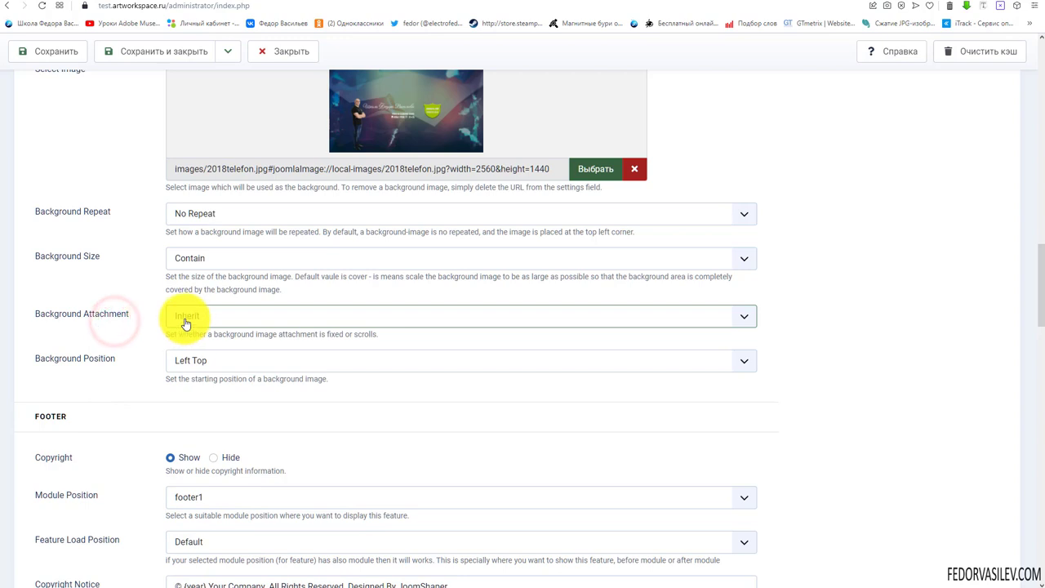
pyautogui.click(122, 361)
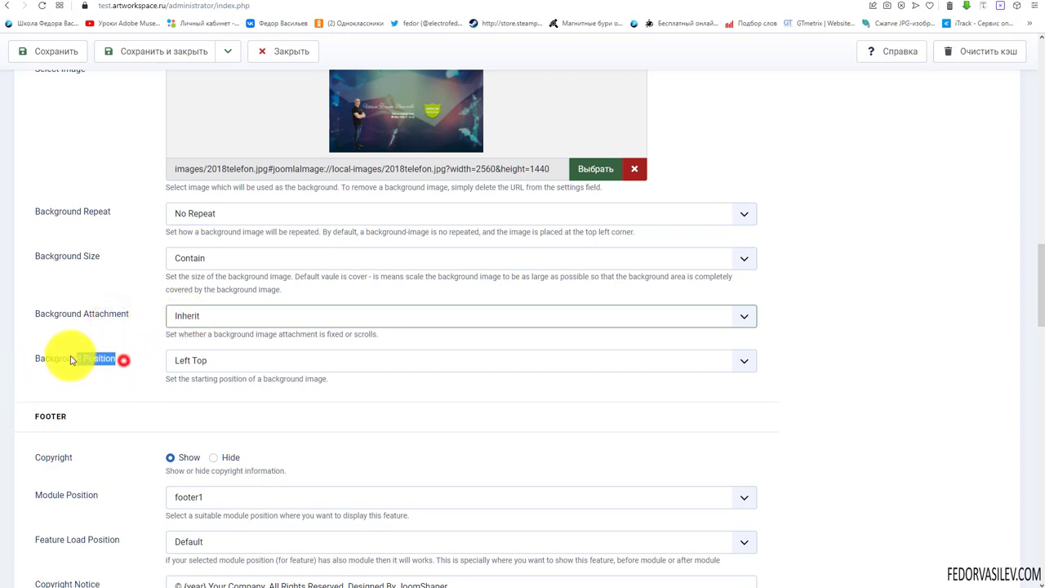
pyautogui.click(154, 386)
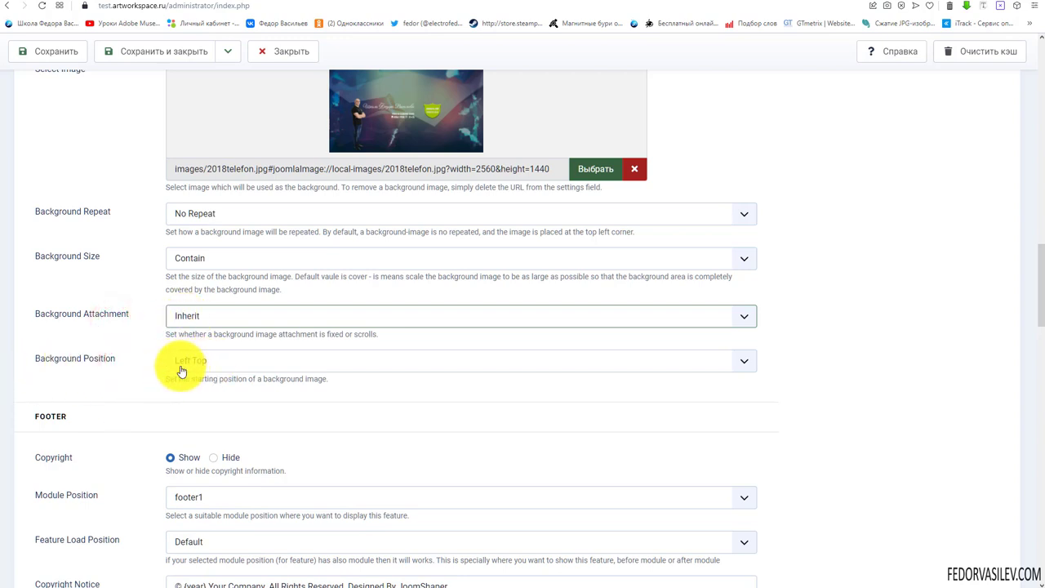
pyautogui.click(191, 361)
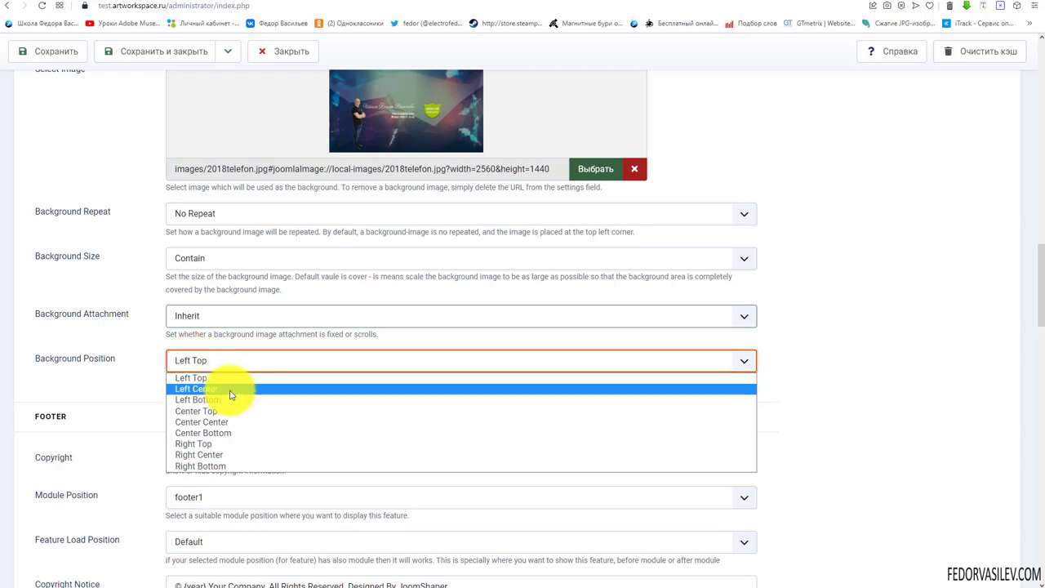
pyautogui.click(189, 365)
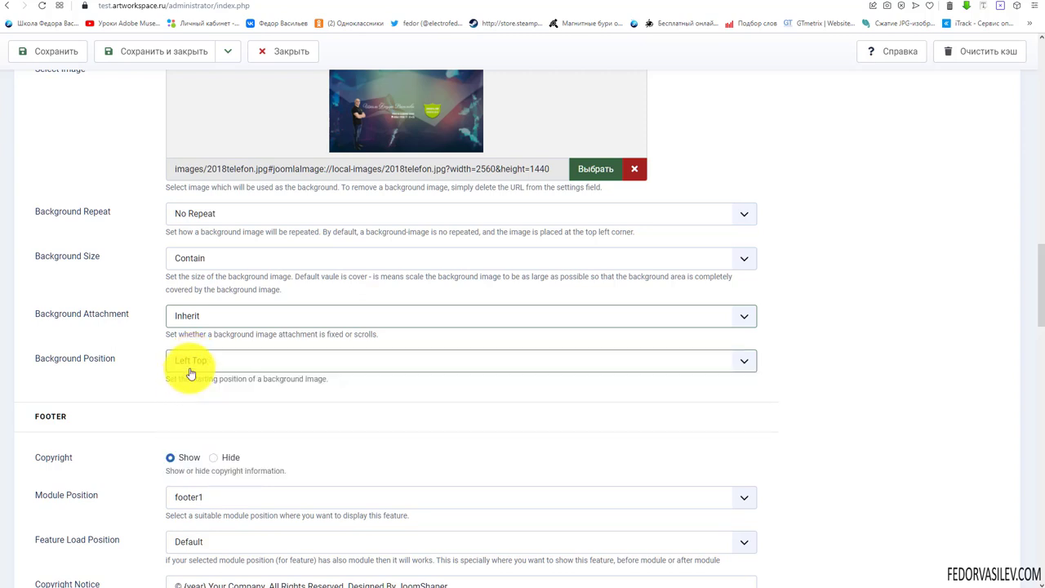
pyautogui.click(193, 367)
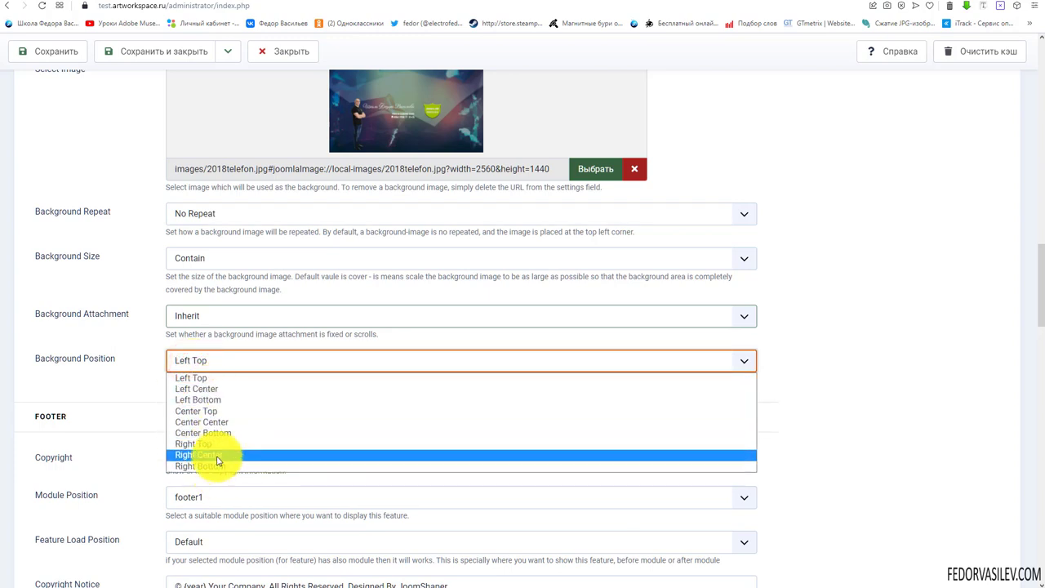
pyautogui.click(127, 387)
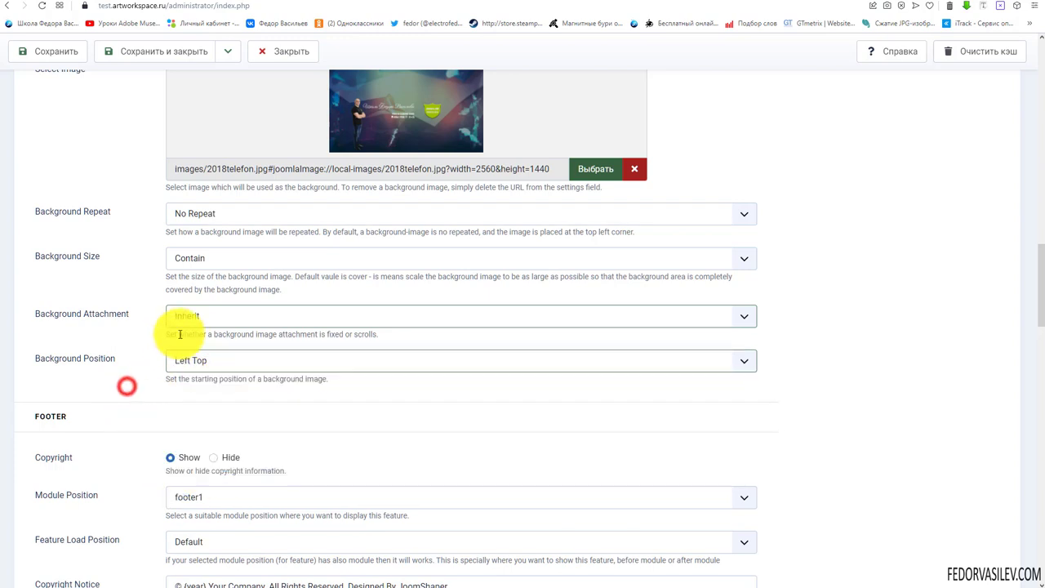
# - Set the body background image's Background Attachment to Fixed and save the template style
pyautogui.click(195, 316)
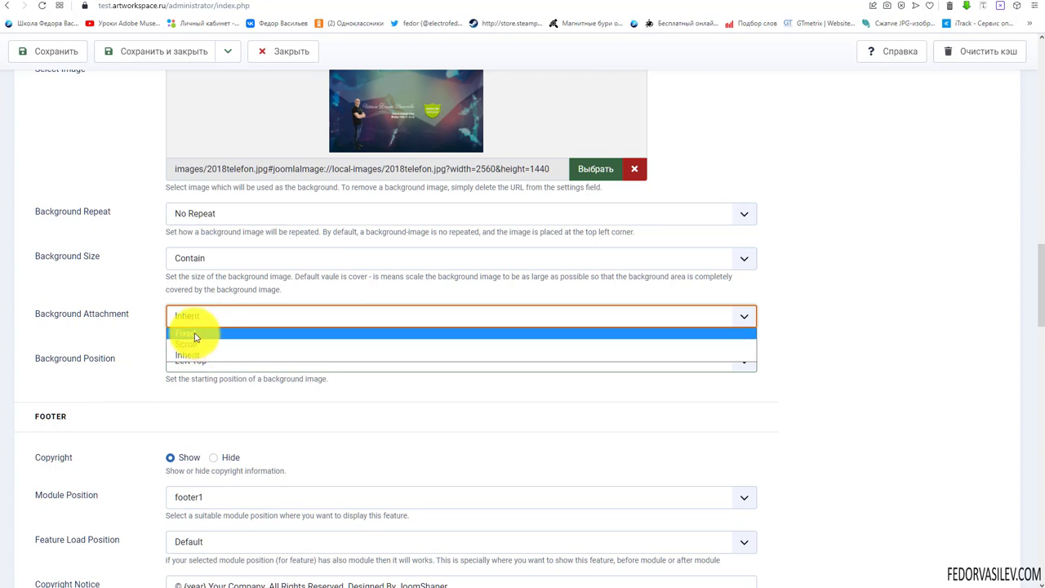
pyautogui.click(192, 333)
pyautogui.click(82, 53)
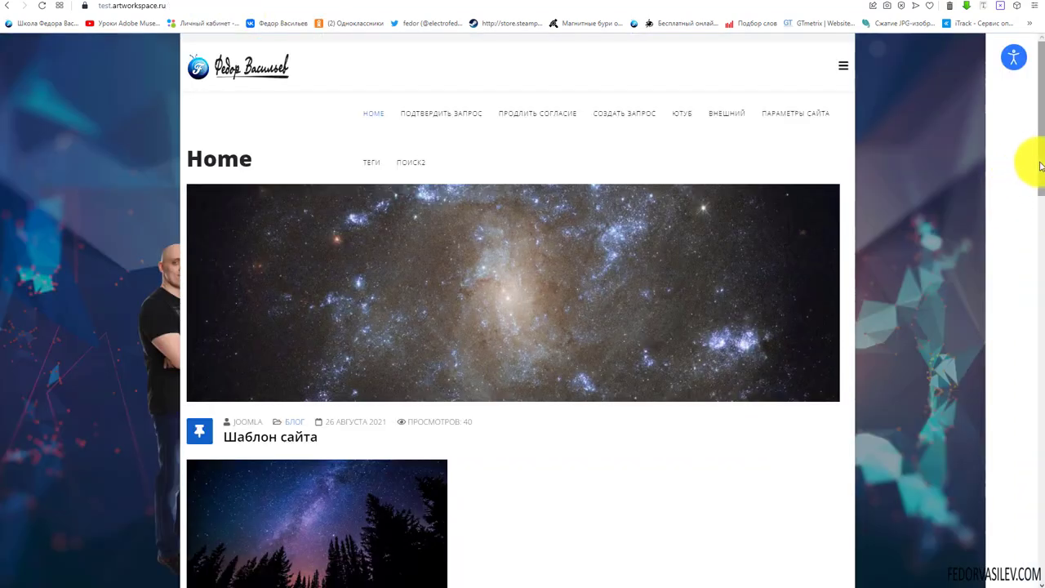
# - Check how the fixed background behaves along the whole length of the site's home page, and return to its start
pyautogui.moveTo(1041, 166); pyautogui.dragTo(994, 218)
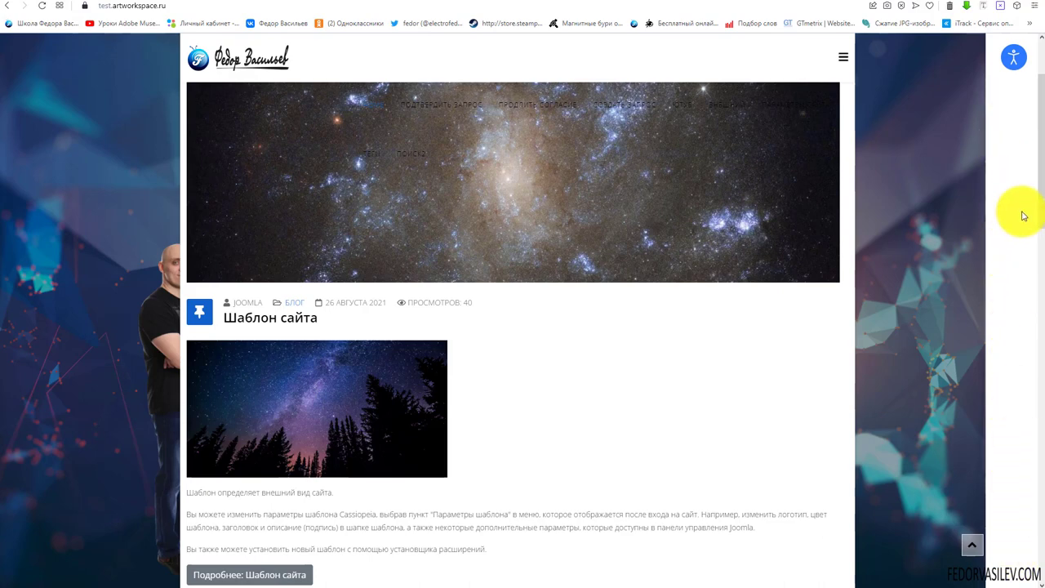
pyautogui.moveTo(1039, 194); pyautogui.dragTo(1041, 531)
pyautogui.click(972, 545)
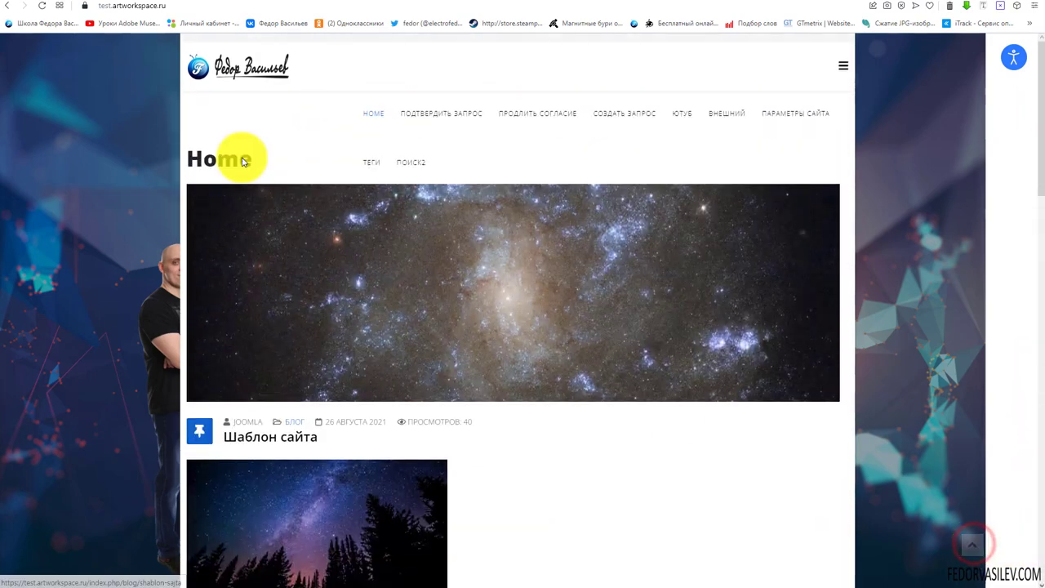
# - Set the Background Position to Center Center, save the template style, and check the background on the site's home page
pyautogui.hotkey('ctrl', 'Tab')
pyautogui.scroll(-15, 400, 277)
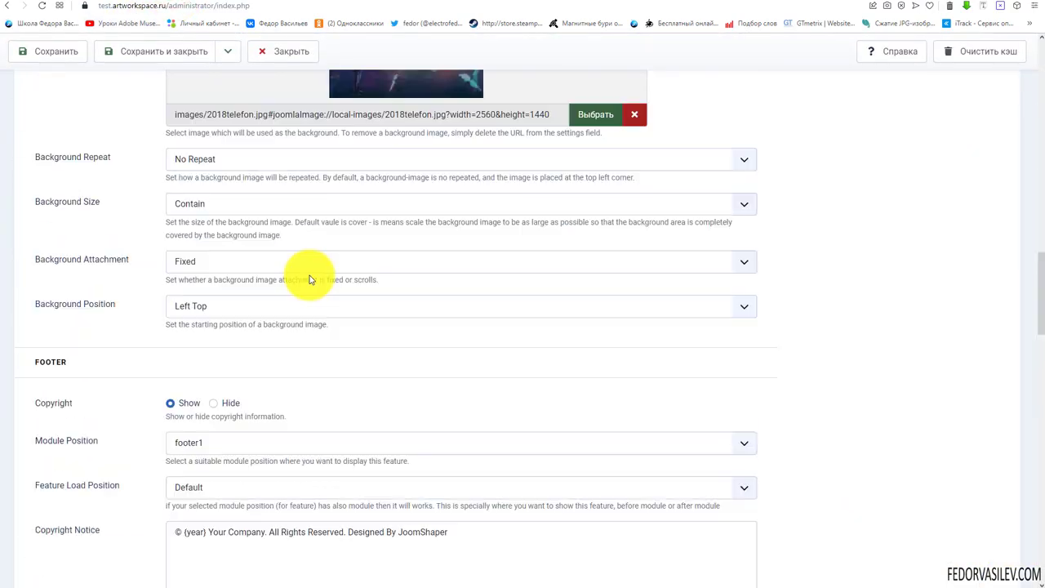
pyautogui.scroll(-2, 310, 279)
pyautogui.scroll(1, 141, 290)
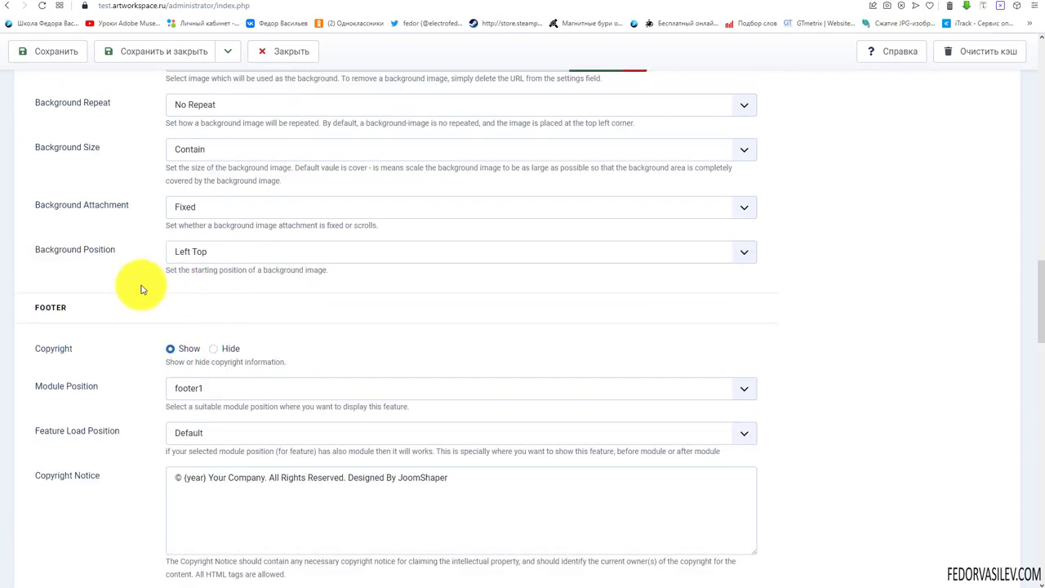
pyautogui.click(203, 250)
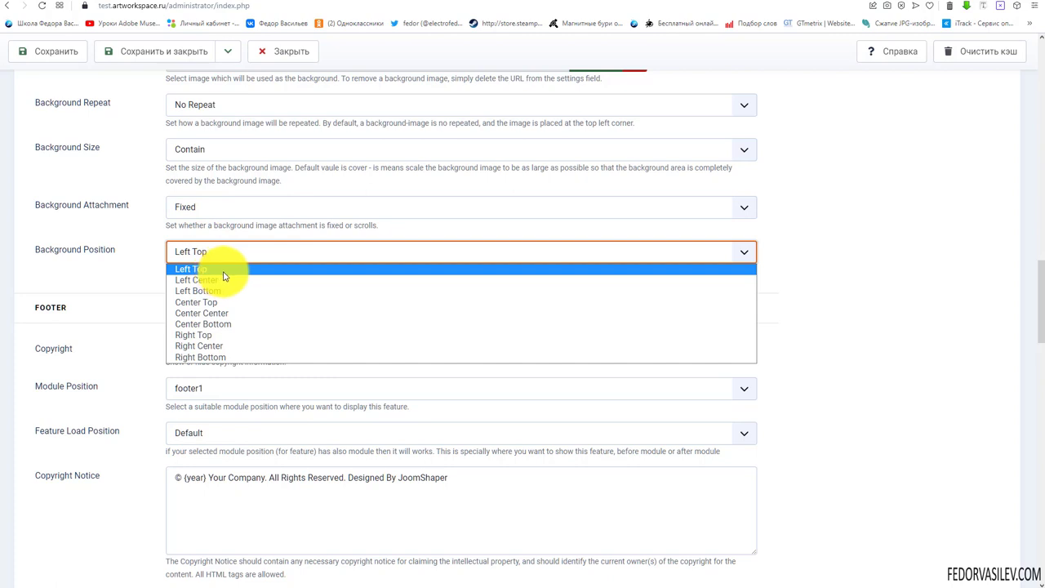
pyautogui.click(221, 315)
pyautogui.click(52, 51)
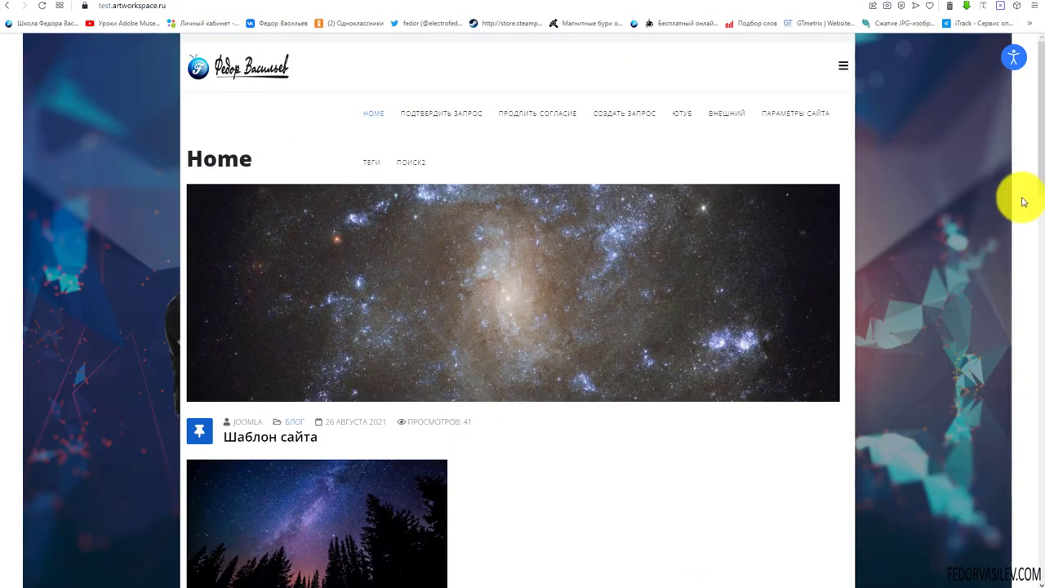
pyautogui.scroll(-9, 1039, 192)
pyautogui.scroll(8, 1039, 180)
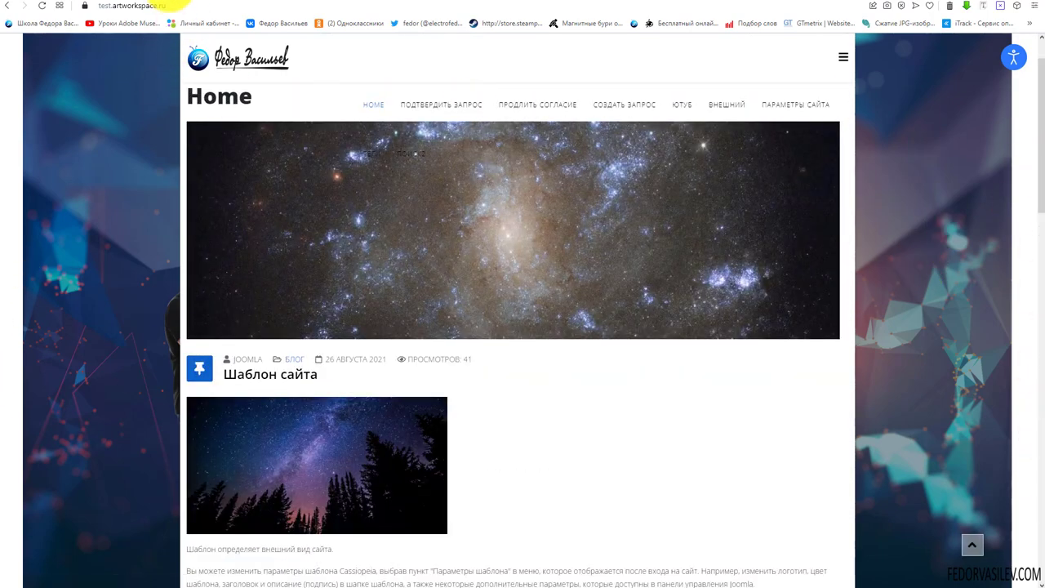
# - Set the Background Size to Cover, save the template style, and check the background along the site's home page
pyautogui.click(159, 5)
pyautogui.scroll(-8, 448, 315)
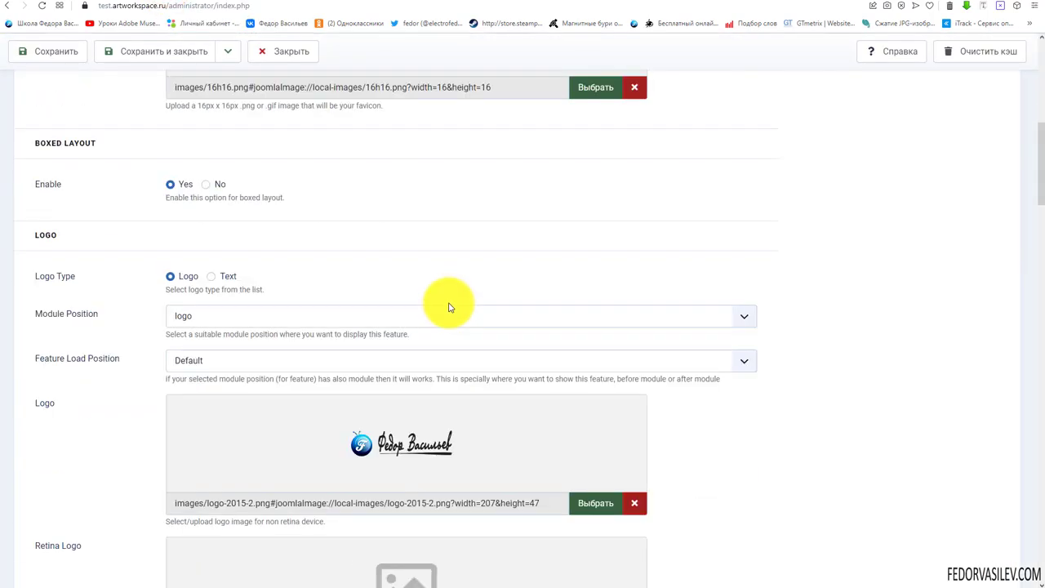
pyautogui.scroll(-11, 447, 307)
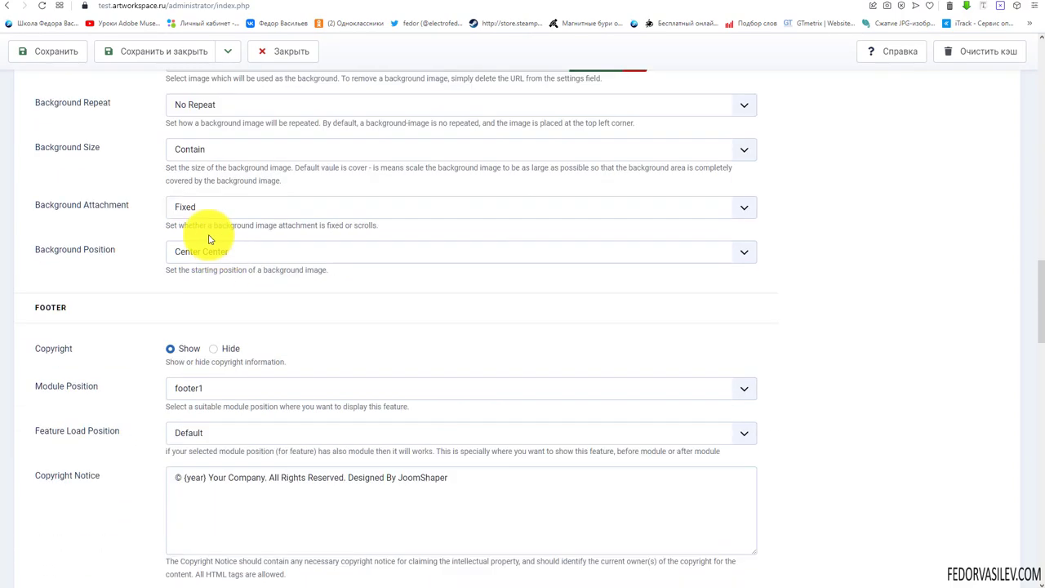
pyautogui.click(205, 206)
pyautogui.click(218, 152)
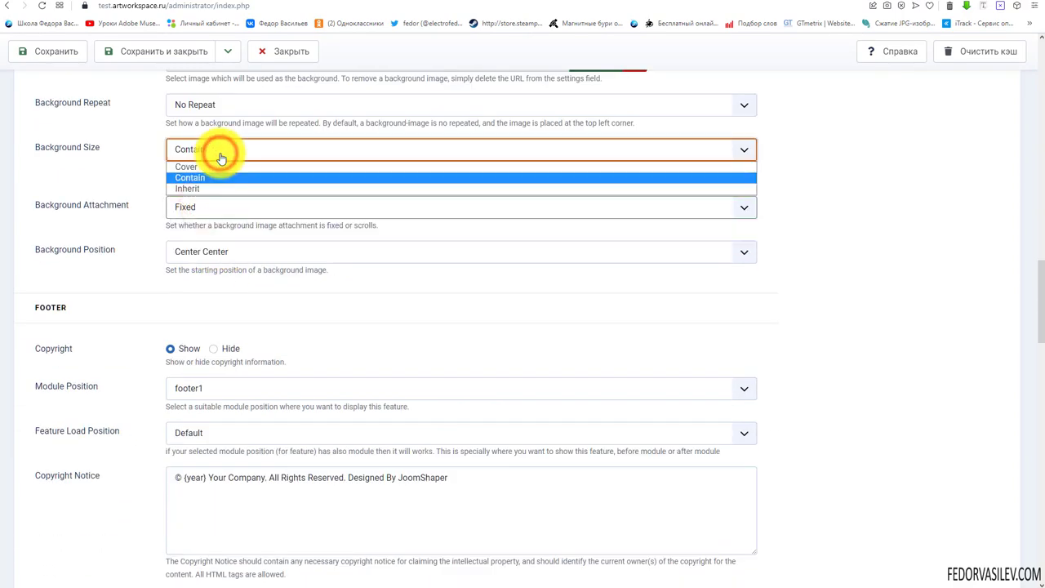
pyautogui.click(209, 167)
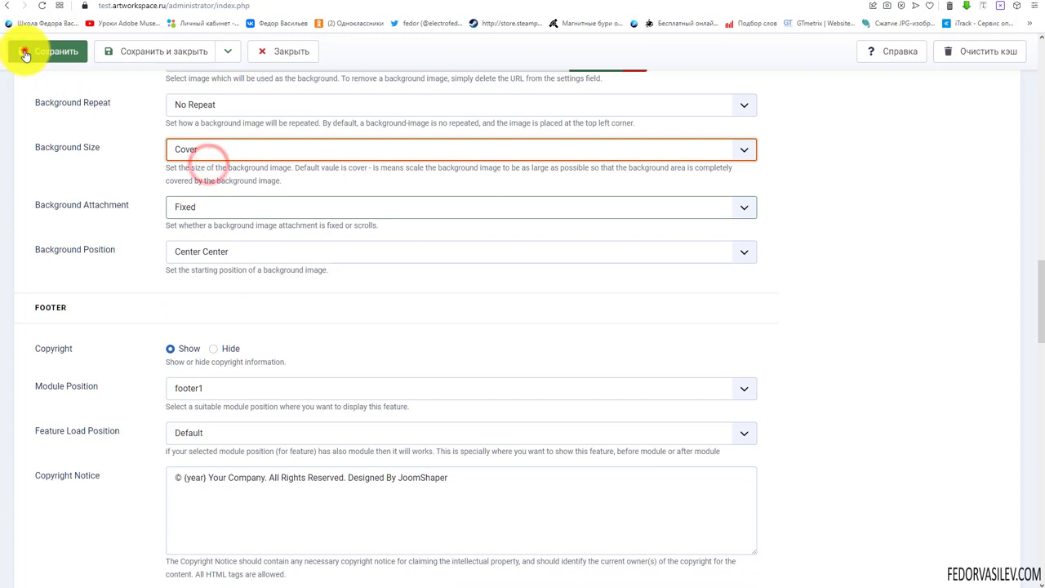
pyautogui.click(25, 52)
pyautogui.click(200, 2)
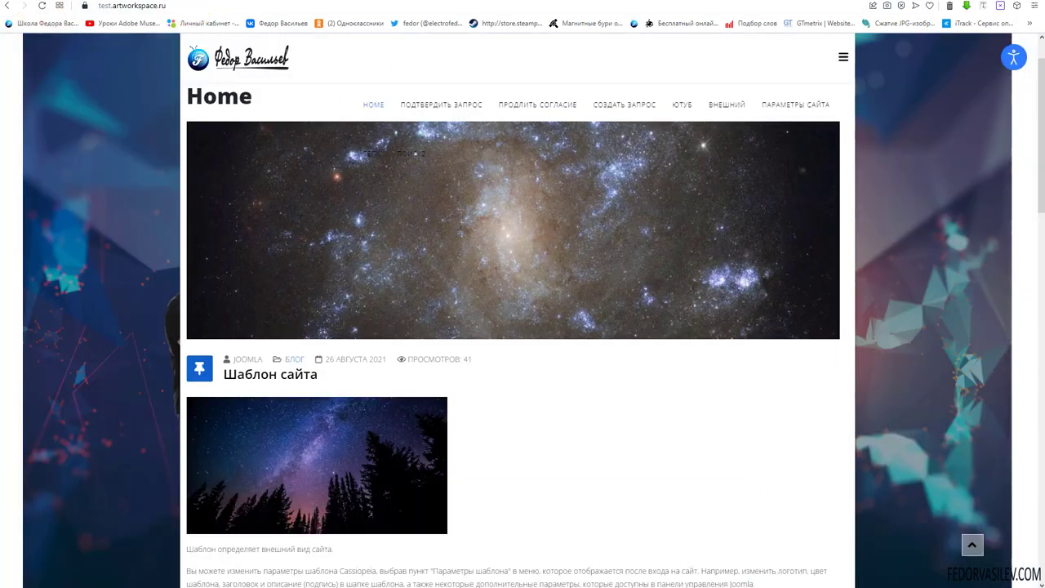
pyautogui.moveTo(1041, 167); pyautogui.dragTo(1020, 495)
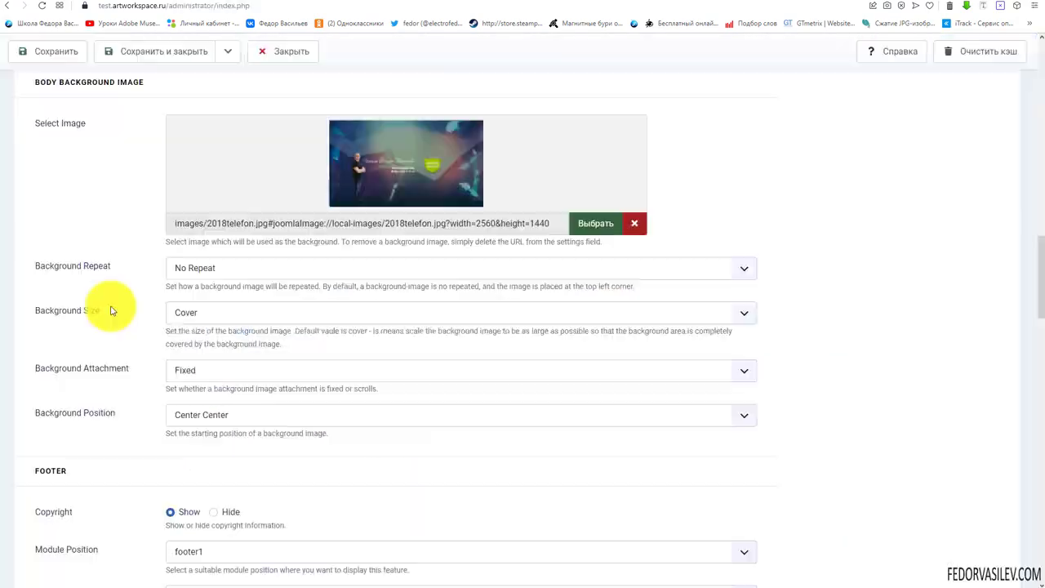
# - Examine the template's Footer settings and compare them with the copyright line at the end of the site's home page
pyautogui.scroll(-3, 466, 275)
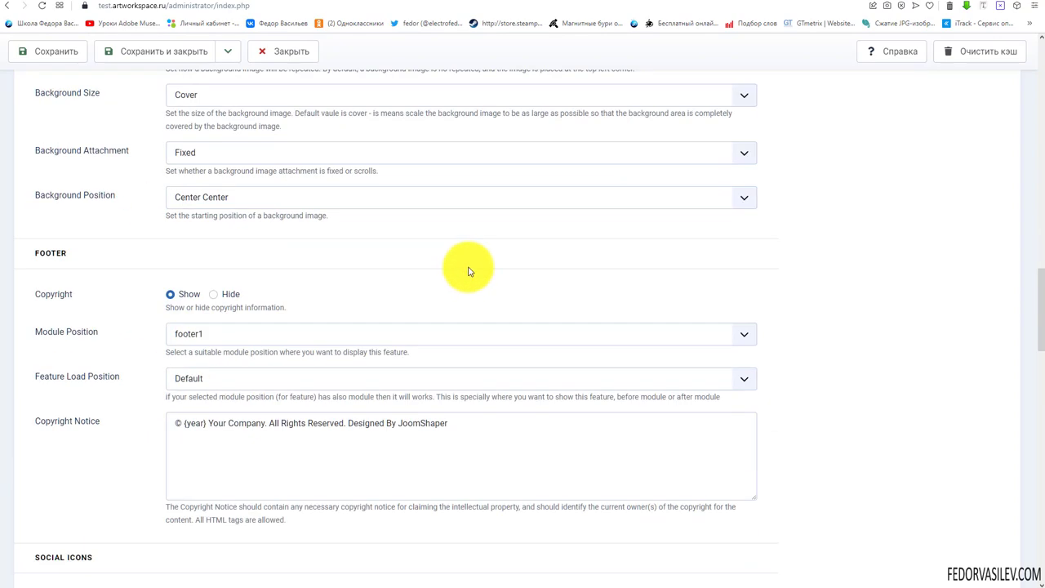
pyautogui.scroll(-2, 470, 271)
pyautogui.moveTo(89, 151); pyautogui.dragTo(33, 149)
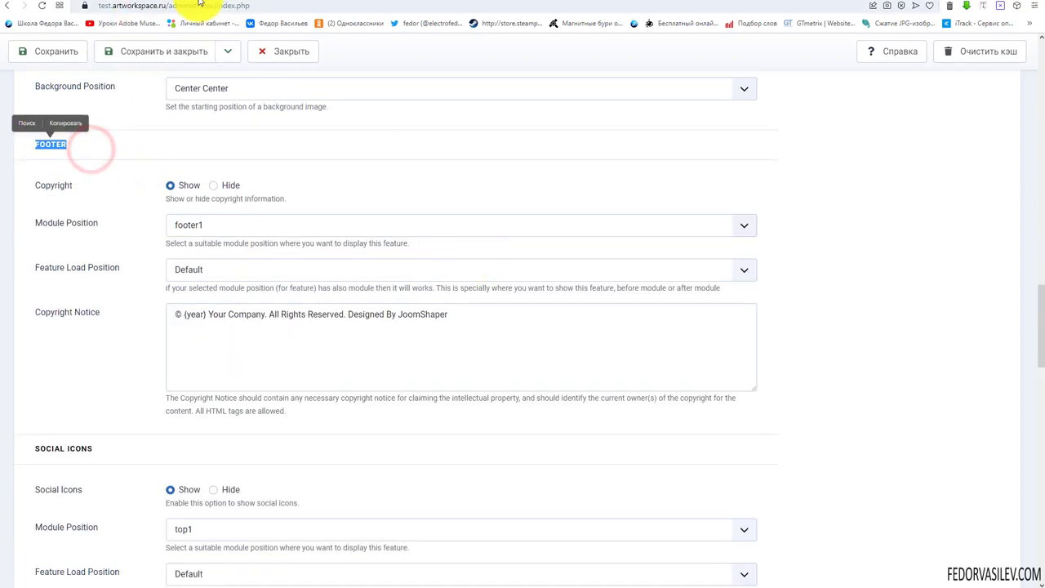
pyautogui.click(198, 3)
pyautogui.moveTo(1041, 181); pyautogui.dragTo(1021, 571)
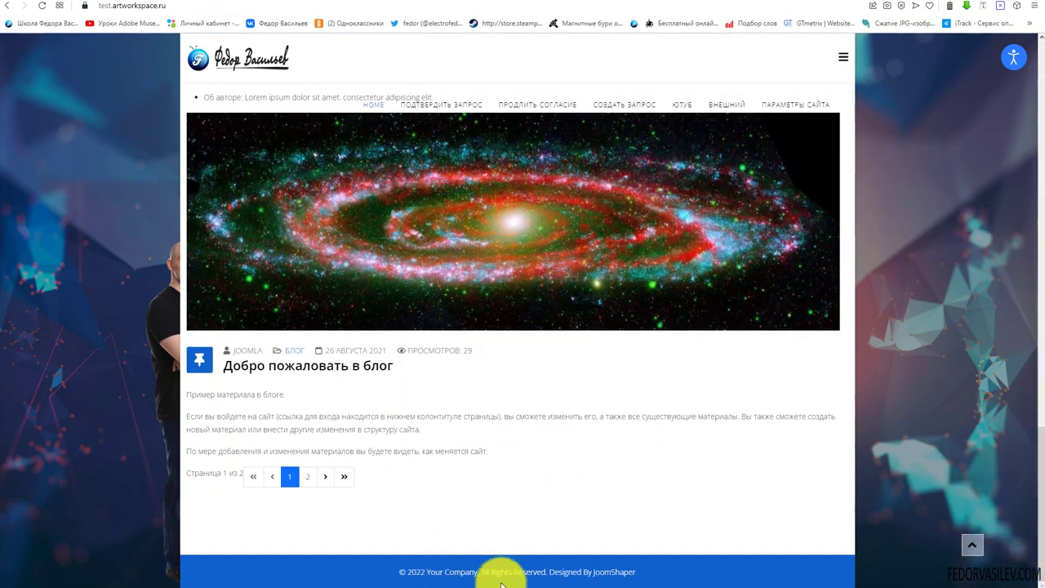
pyautogui.click(647, 567)
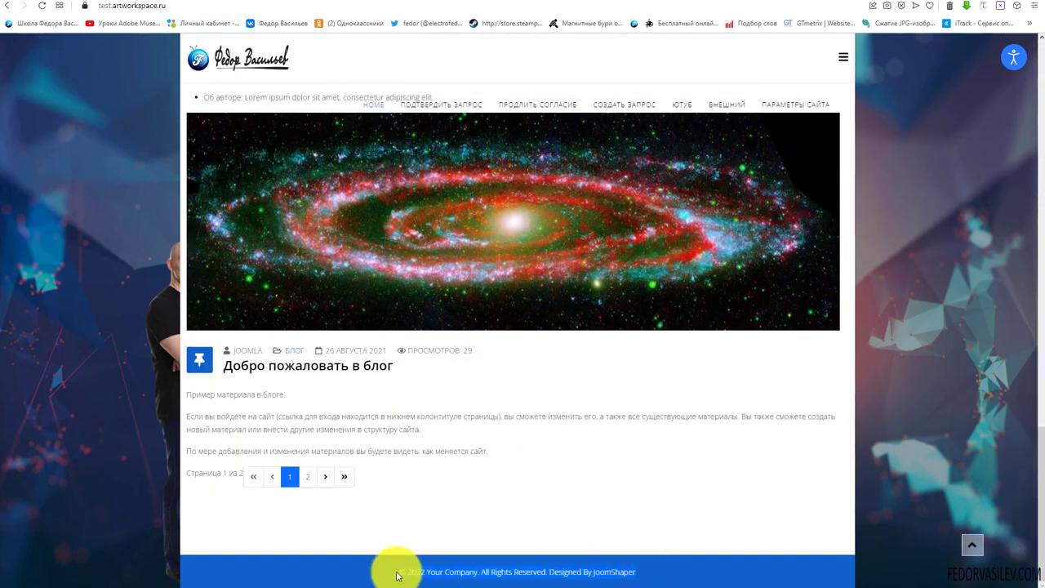
pyautogui.moveTo(398, 577); pyautogui.dragTo(637, 574)
pyautogui.click(365, 576)
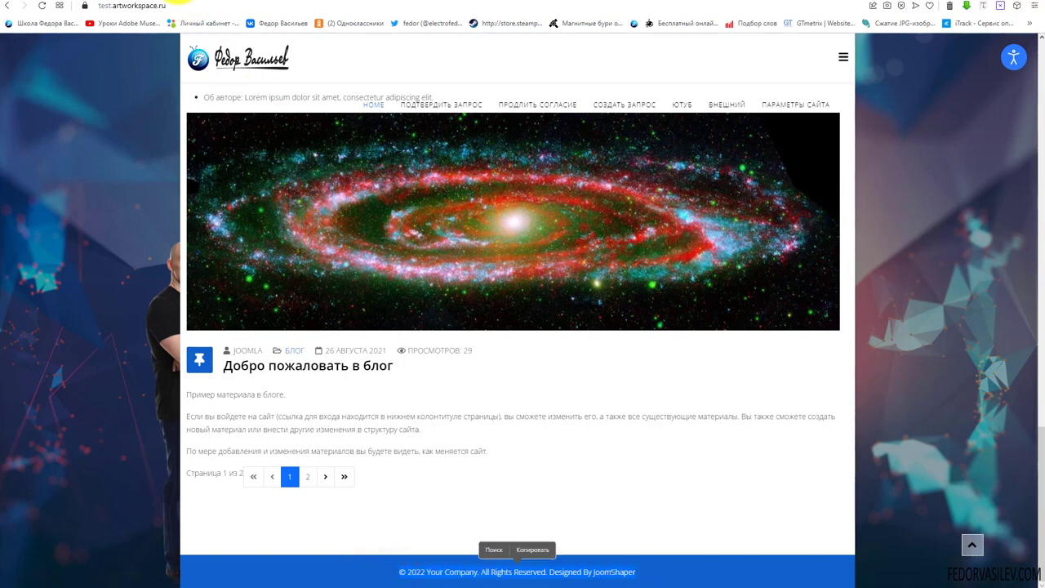
# - In the template style's Footer settings, switch Copyright to Hide and back to Show
pyautogui.hotkey('ctrl', 'Tab')
pyautogui.click(213, 186)
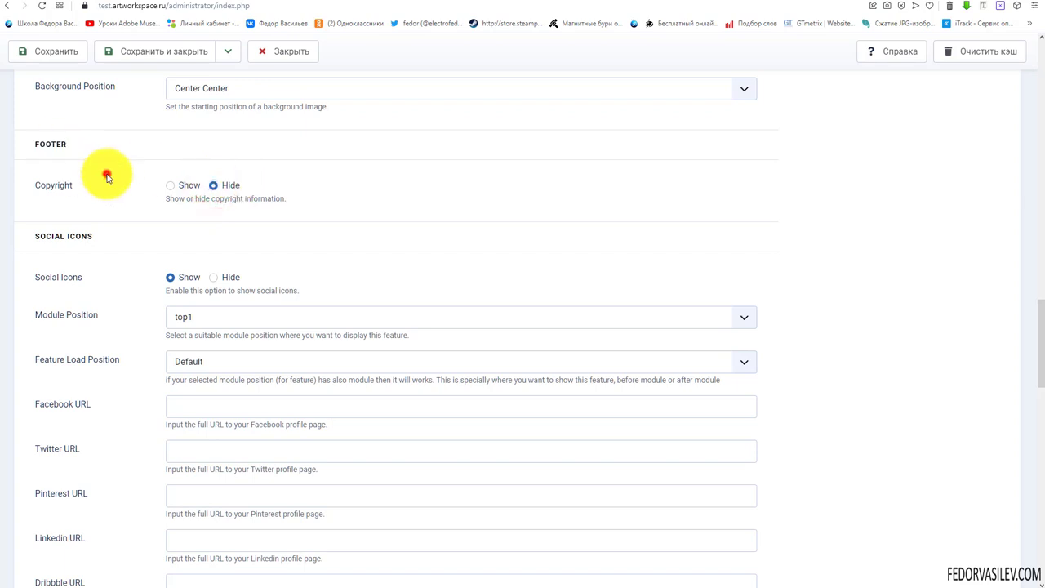
pyautogui.click(170, 186)
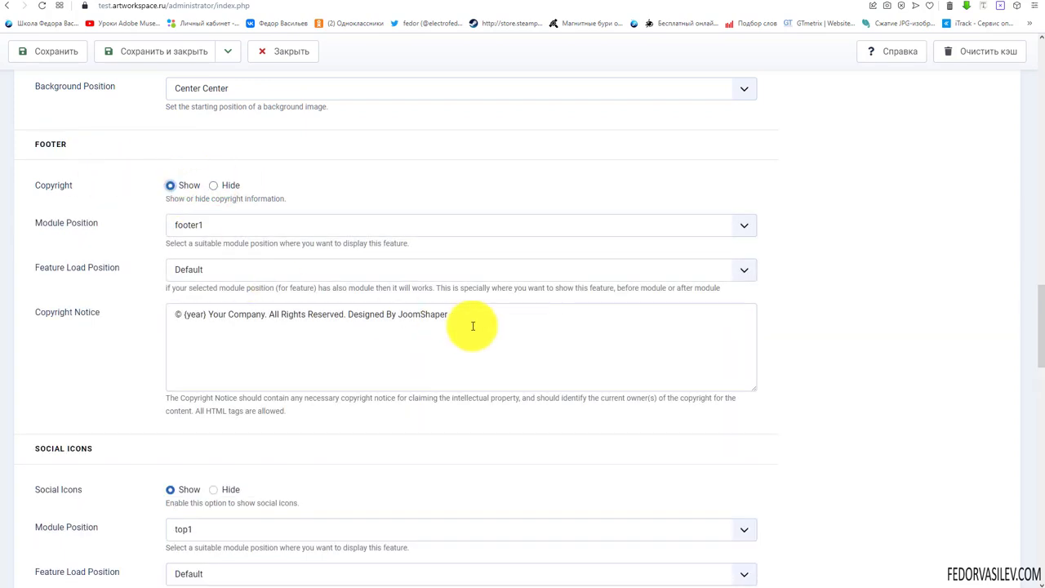
# - Examine the footer's Copyright Notice text and the positions offered for its Module Position
pyautogui.moveTo(473, 315); pyautogui.dragTo(208, 321)
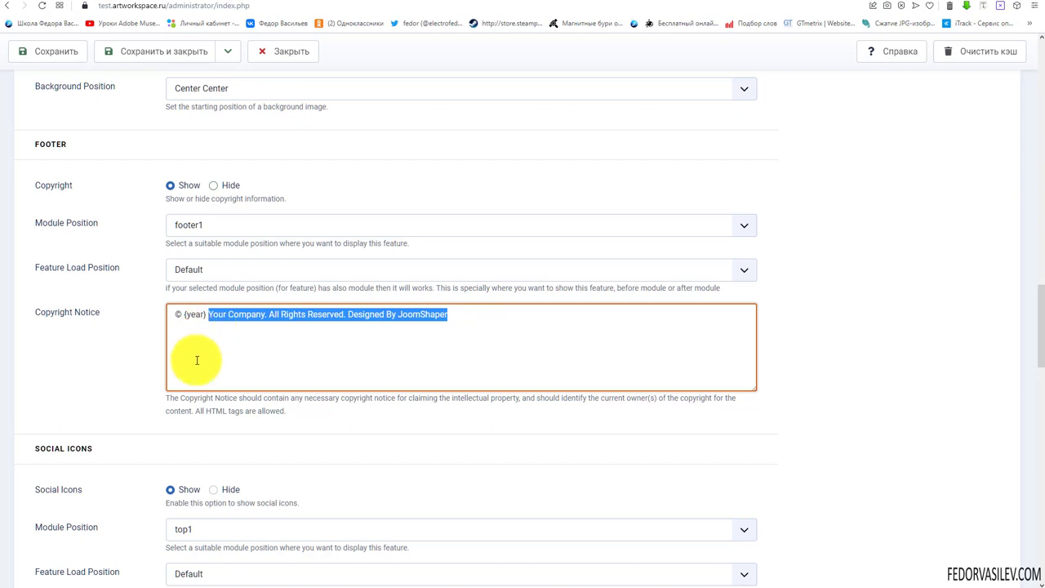
pyautogui.click(288, 363)
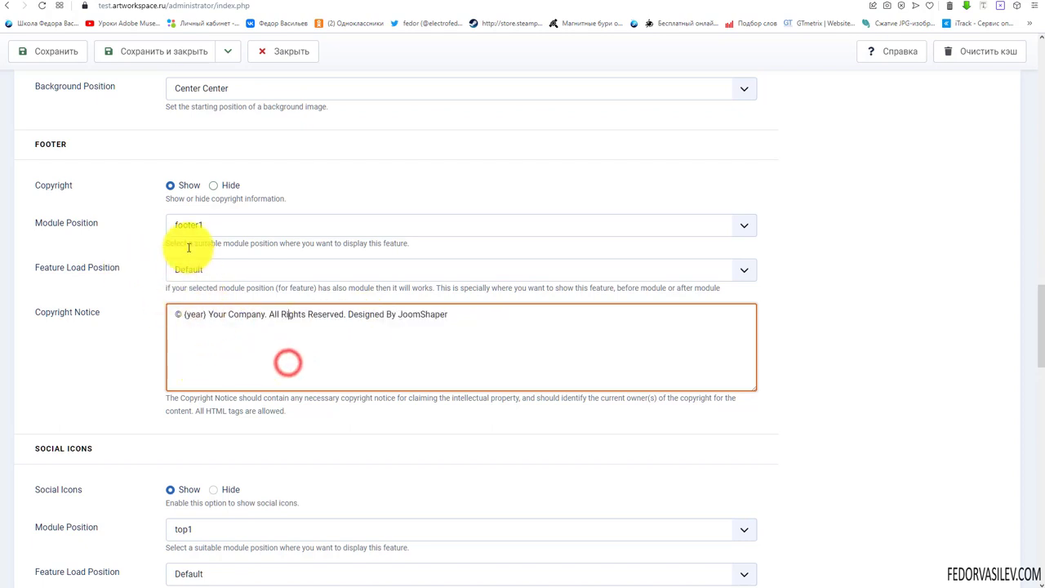
pyautogui.click(194, 225)
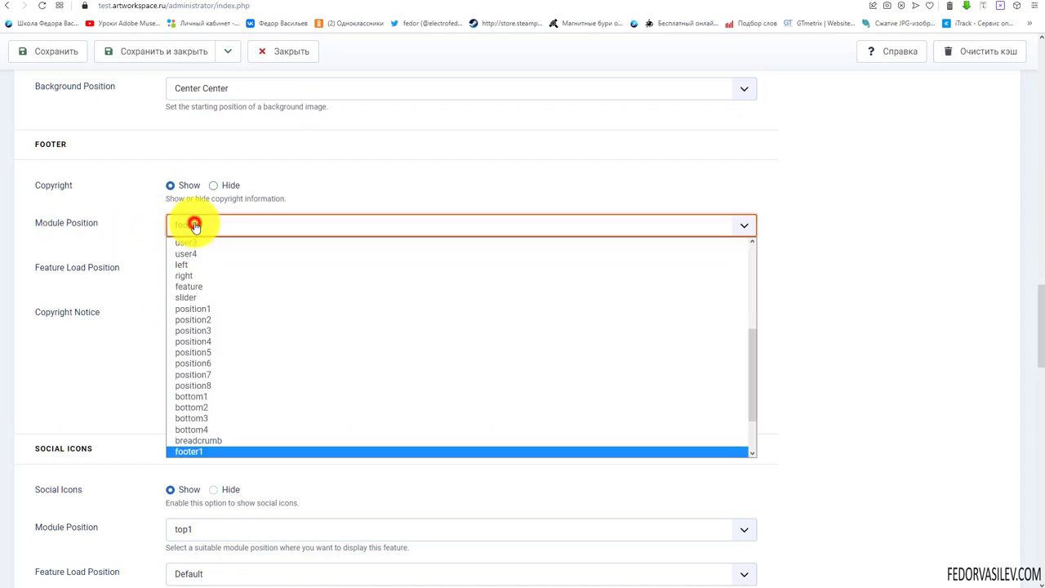
pyautogui.click(444, 187)
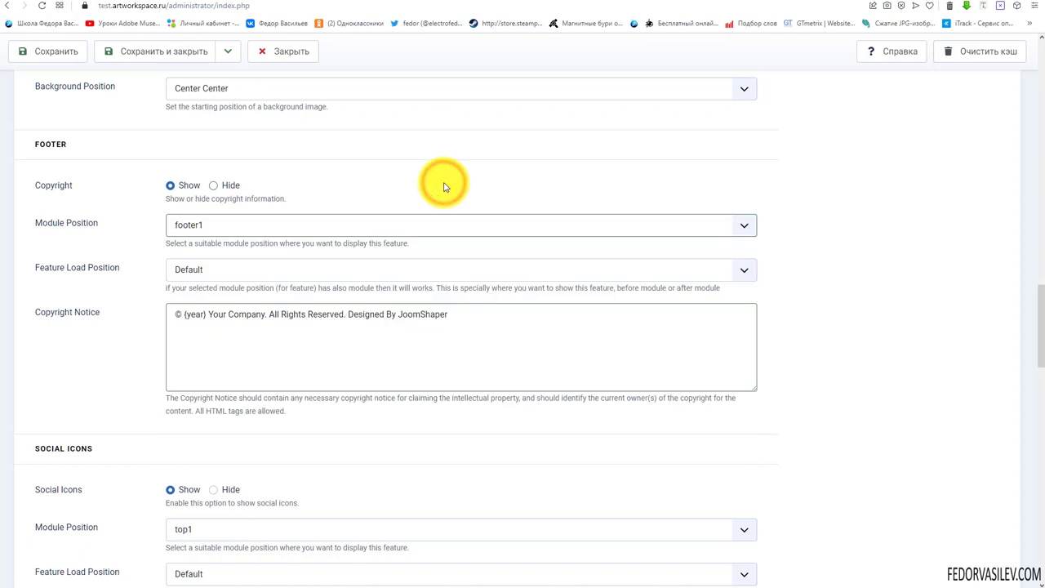
# - In the footer's Copyright Notice, keep © {year} and replace the text after it with the school's name
pyautogui.moveTo(448, 315); pyautogui.dragTo(212, 322)
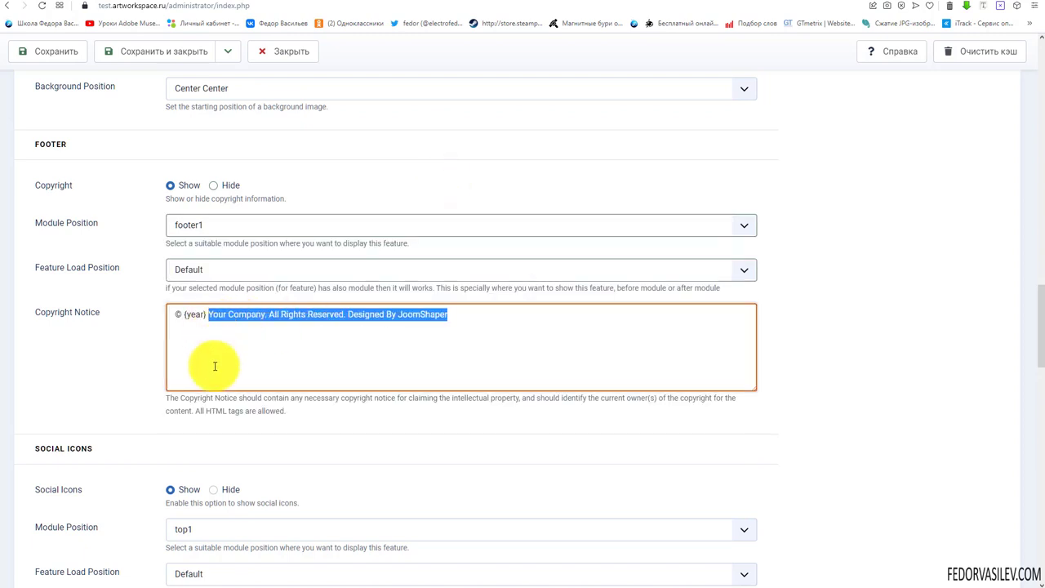
pyautogui.press('BackSpace')
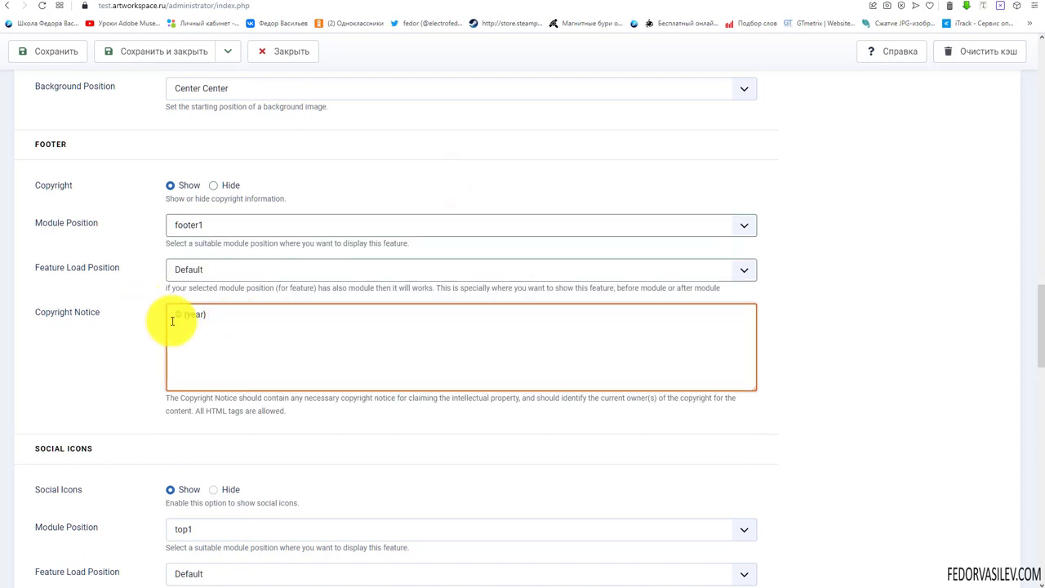
pyautogui.moveTo(182, 314)
pyautogui.mouseDown()
pyautogui.moveTo(170, 314)
pyautogui.moveTo(187, 312)
pyautogui.mouseUp()
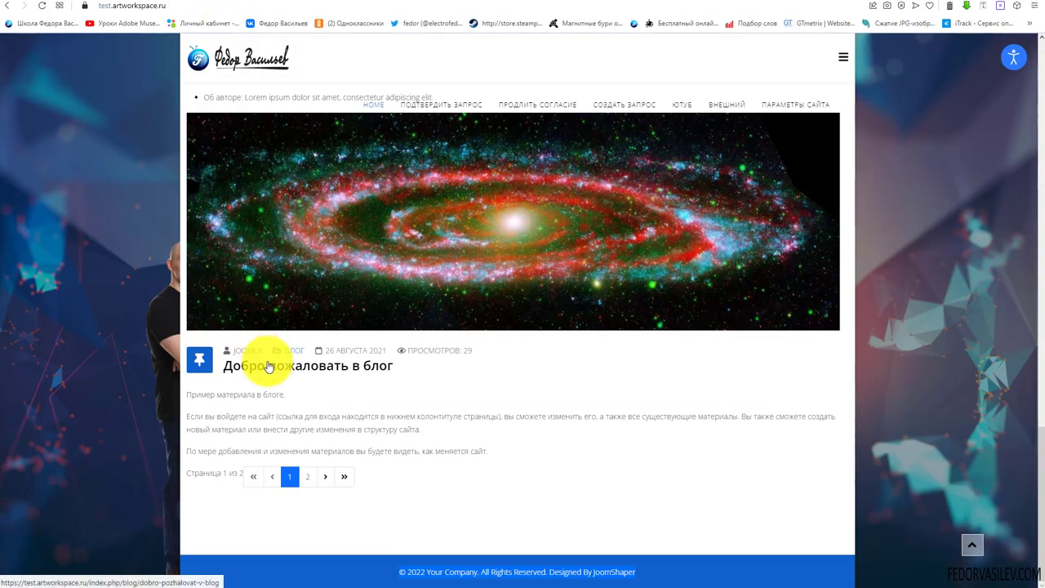
pyautogui.click(360, 571)
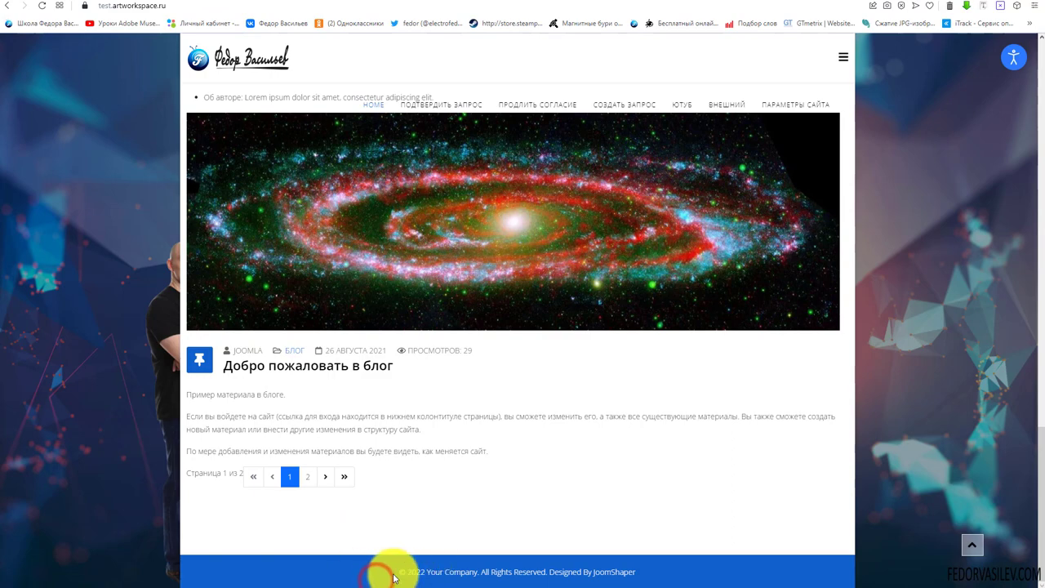
pyautogui.click(174, 3)
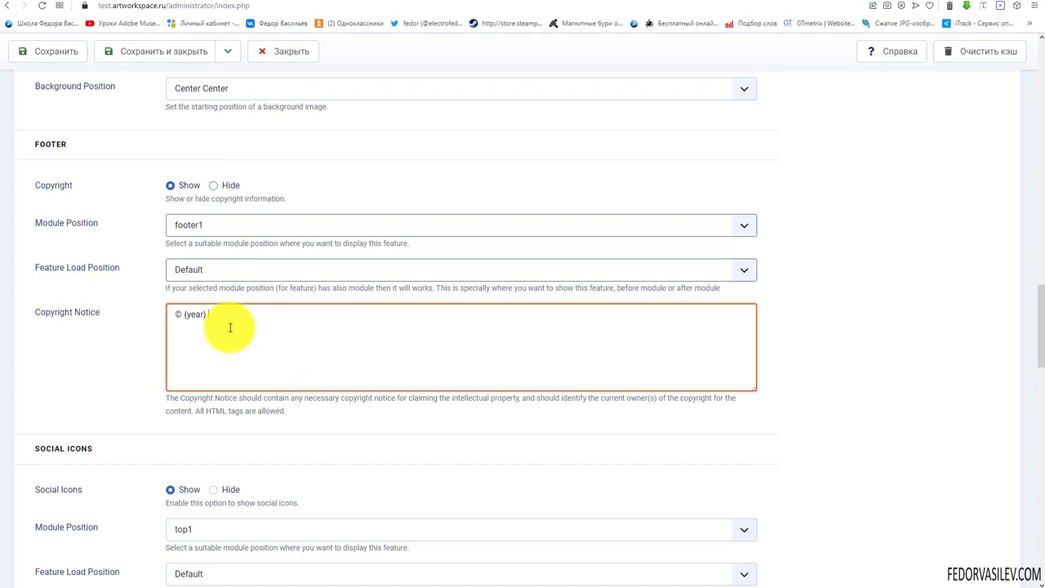
pyautogui.write('Школа Федора Васильева')
# - Save the template style and check the new copyright line at the end of the site's home page
pyautogui.scroll(1, 231, 328)
pyautogui.moveTo(345, 373); pyautogui.dragTo(208, 372)
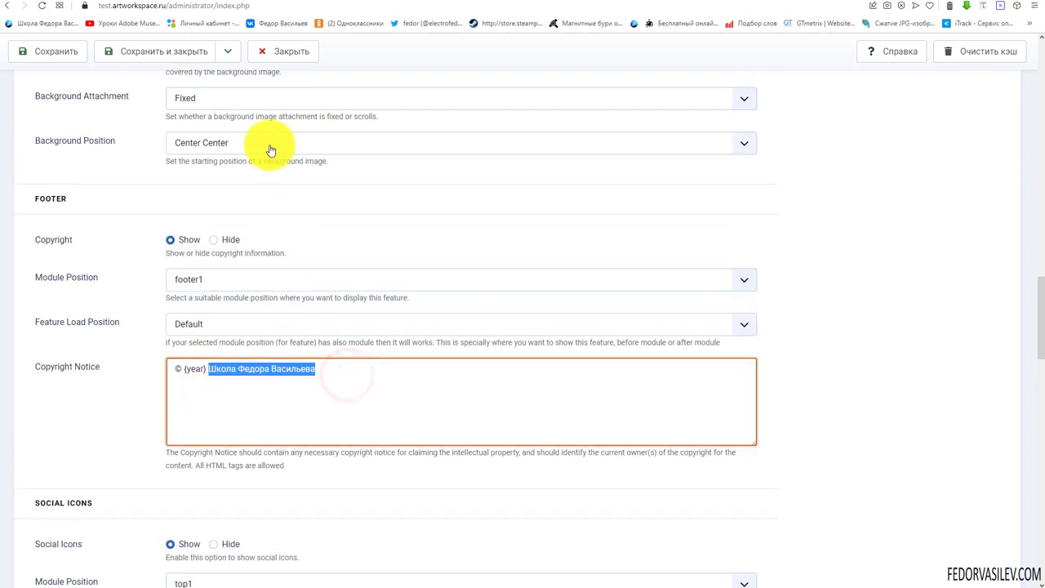
pyautogui.click(204, 2)
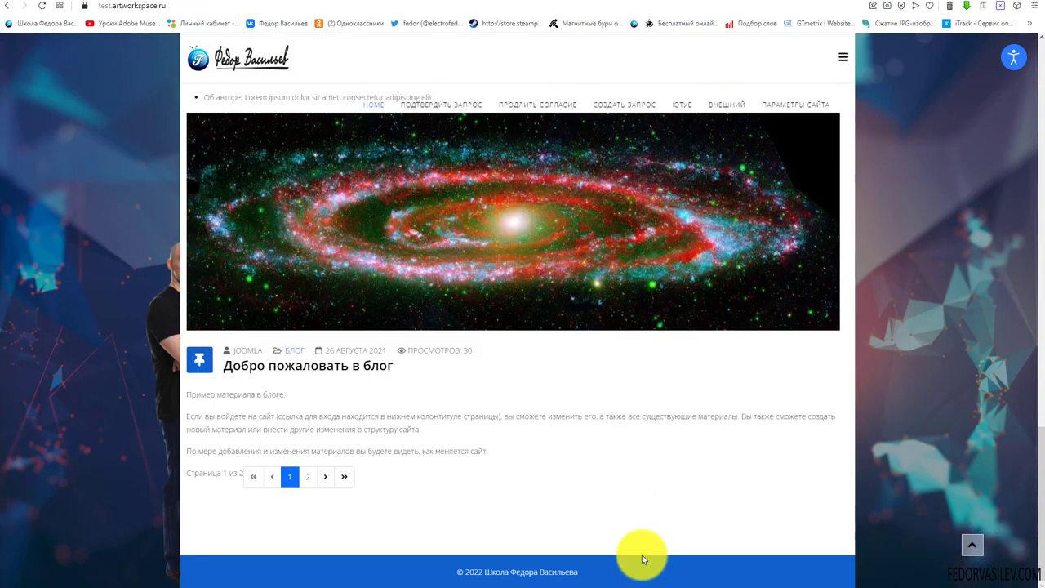
pyautogui.hotkey('ctrl', 'Tab')
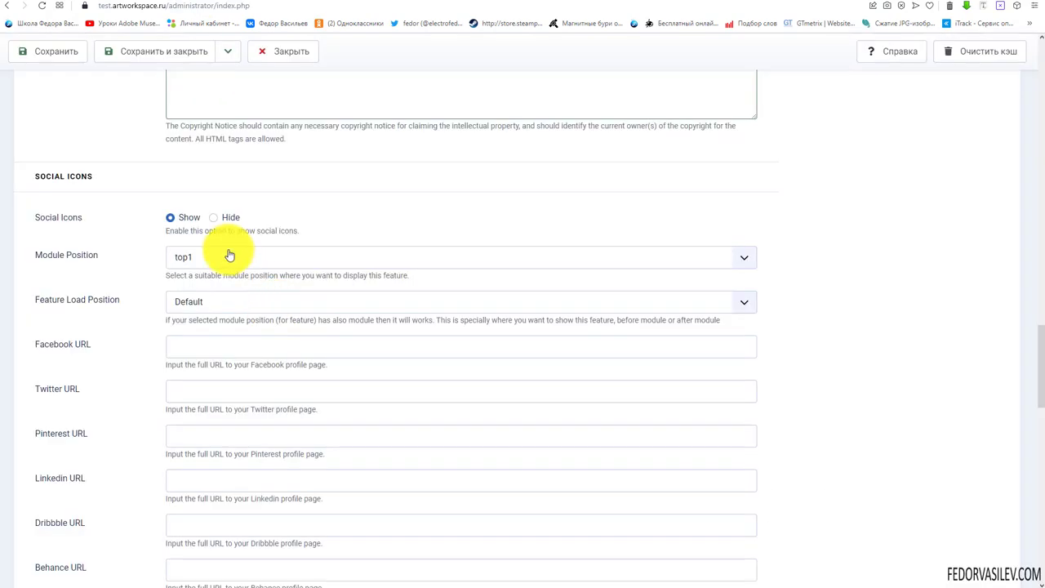
# - In the template style's Social Icons settings, switch Social Icons to Hide and back to Show
pyautogui.moveTo(94, 176); pyautogui.dragTo(34, 176)
pyautogui.click(56, 176)
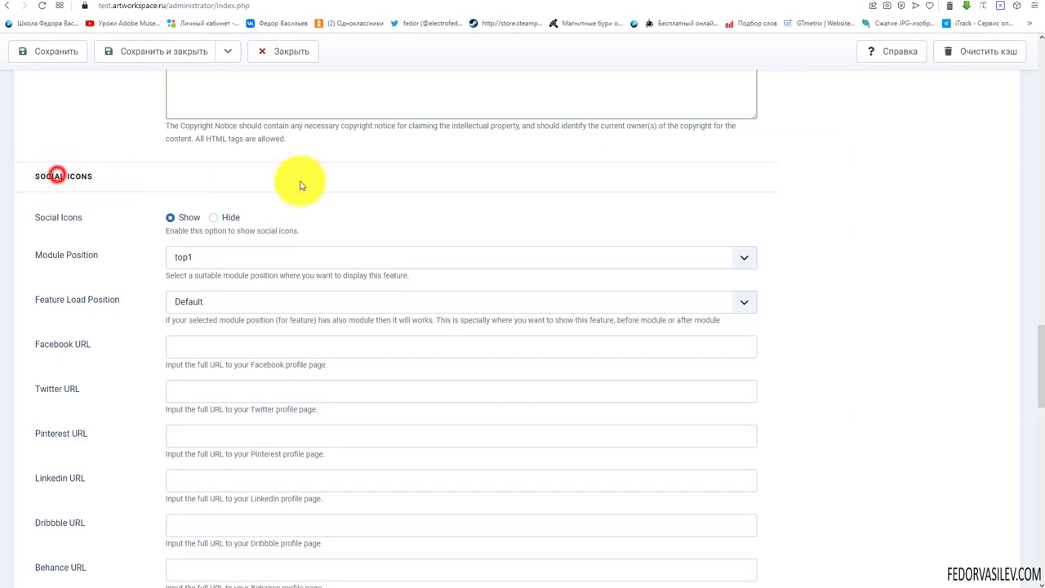
pyautogui.scroll(-1, 286, 180)
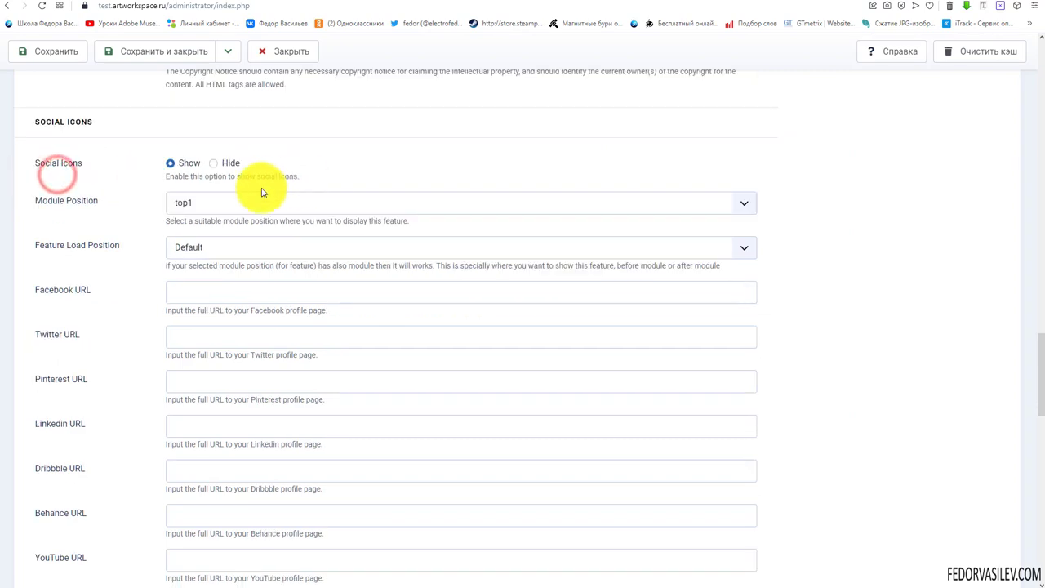
pyautogui.click(212, 162)
pyautogui.click(170, 163)
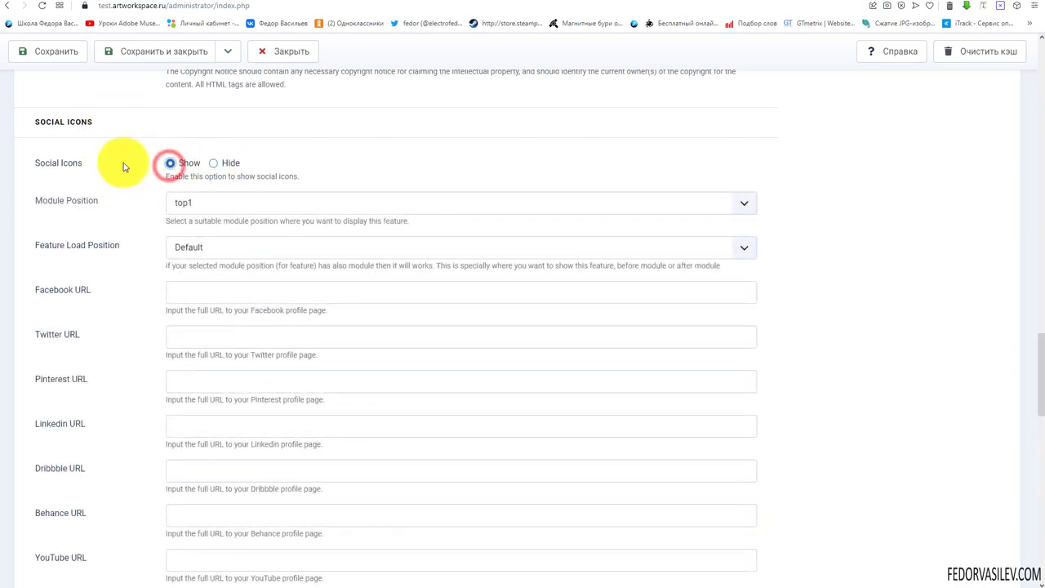
# - Check the site's home page for social icons and view the positions offered for the Social Icons Module Position
pyautogui.click(170, 7)
pyautogui.scroll(-3, 373, 227)
pyautogui.scroll(3, 374, 226)
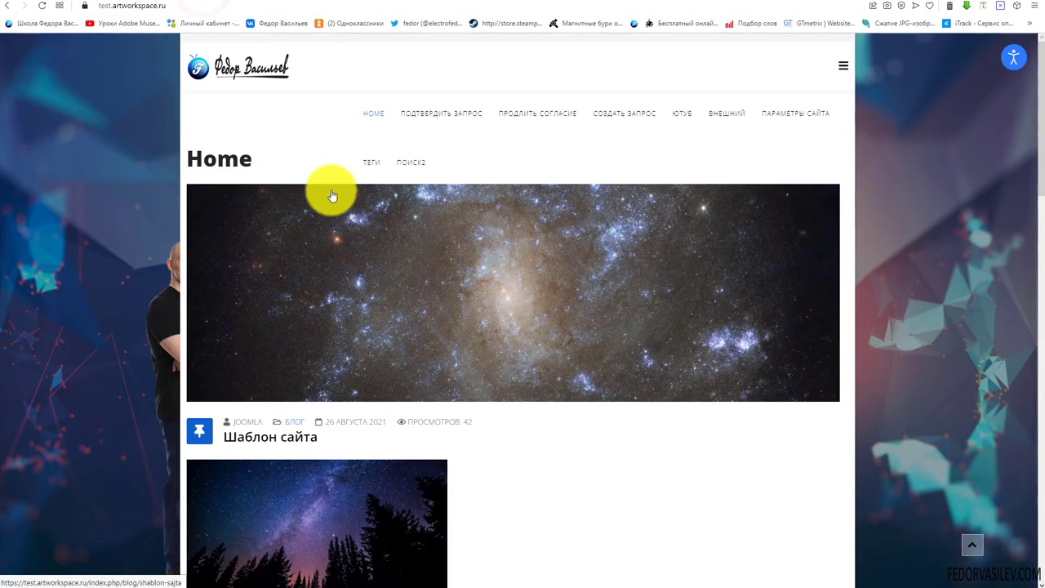
pyautogui.click(176, 5)
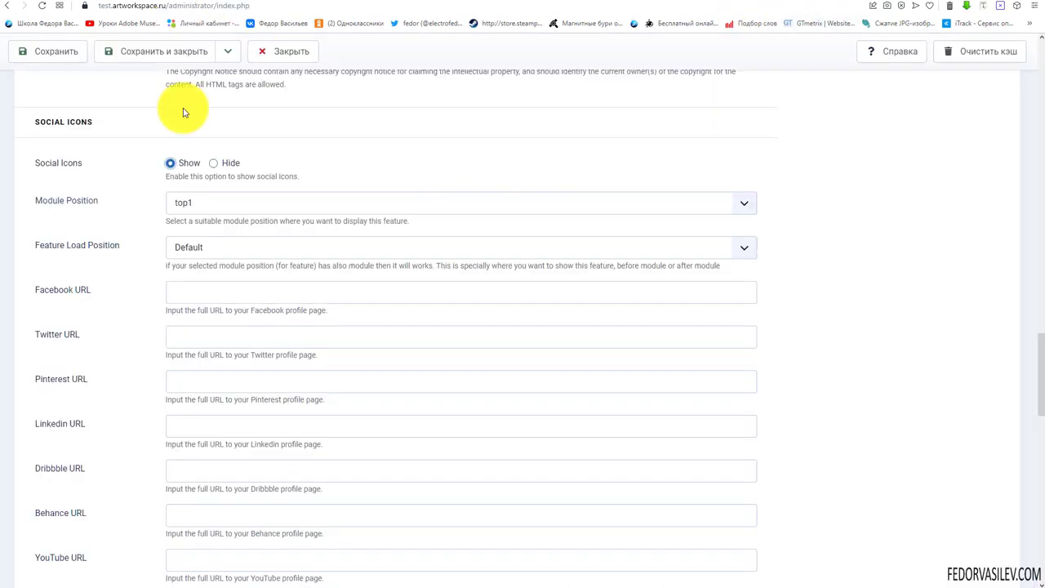
pyautogui.click(187, 203)
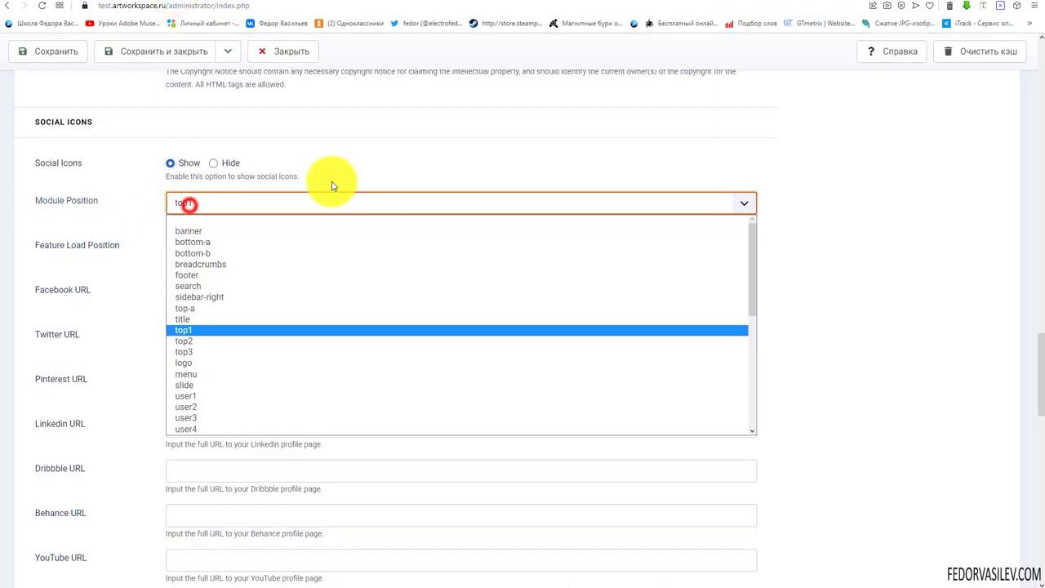
pyautogui.click(402, 174)
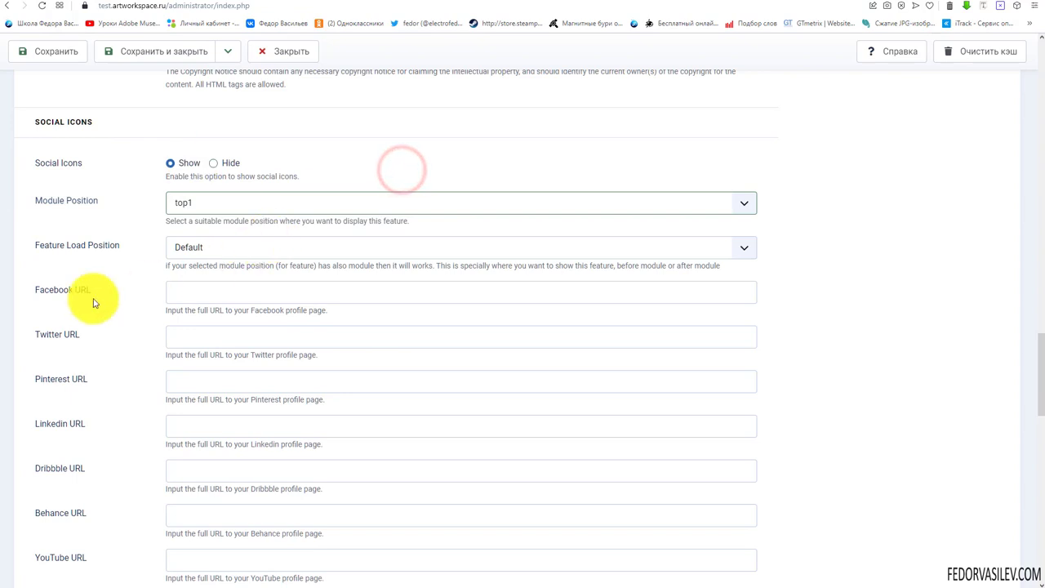
# - Examine the social profile URL fields from Facebook, Twitter and Pinterest through Dribbble, Behance and YouTube
pyautogui.scroll(-2, 81, 290)
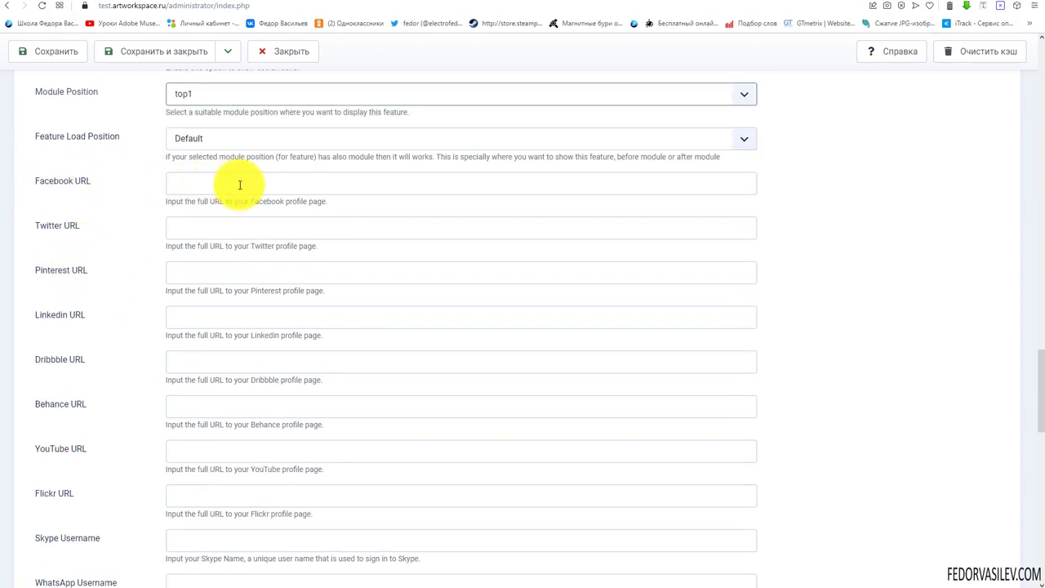
pyautogui.scroll(-1, 66, 191)
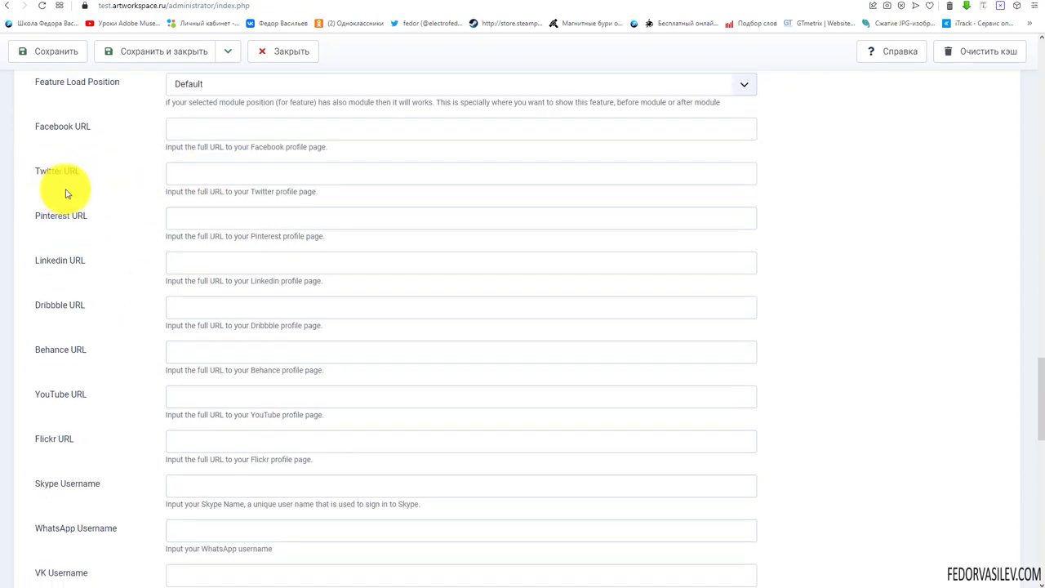
pyautogui.doubleClick(37, 126)
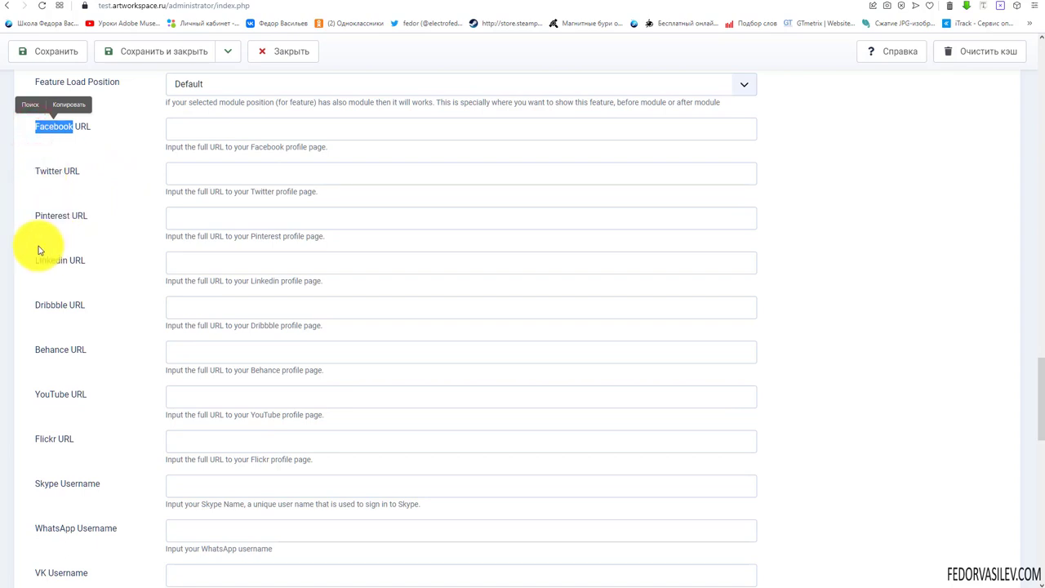
pyautogui.click(32, 307)
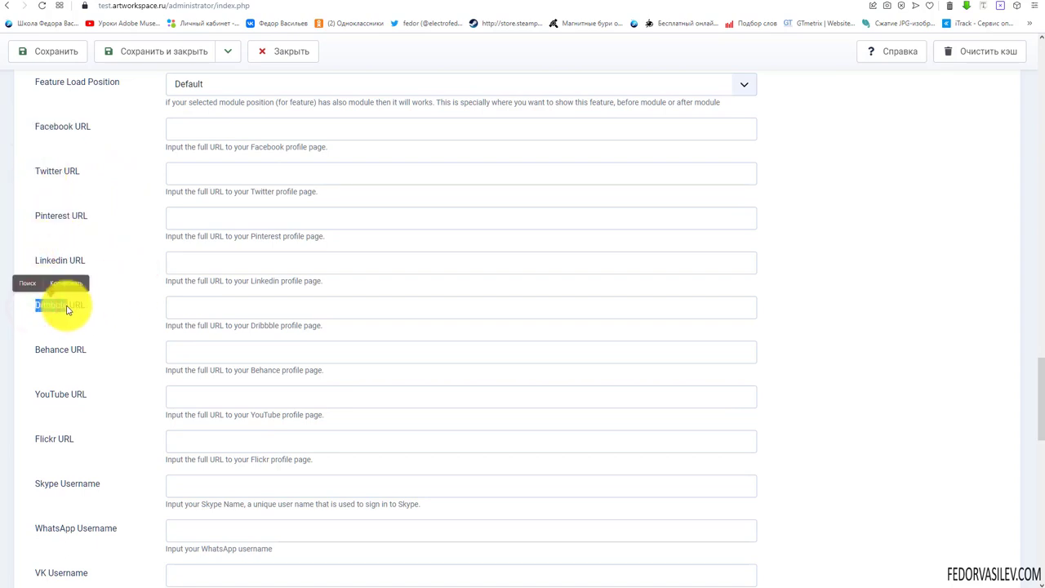
pyautogui.moveTo(69, 349); pyautogui.dragTo(40, 349)
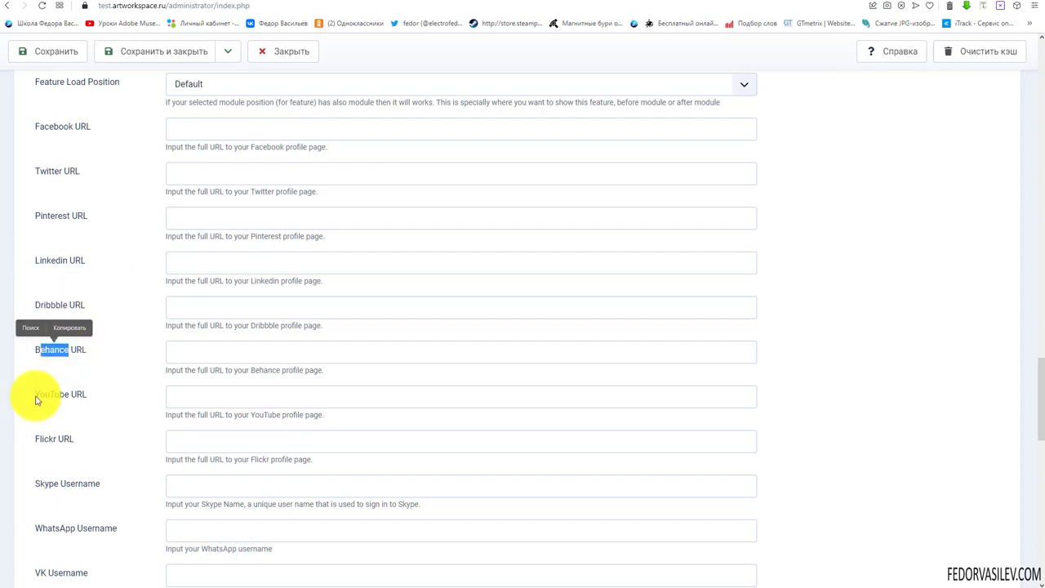
pyautogui.moveTo(36, 397); pyautogui.dragTo(73, 397)
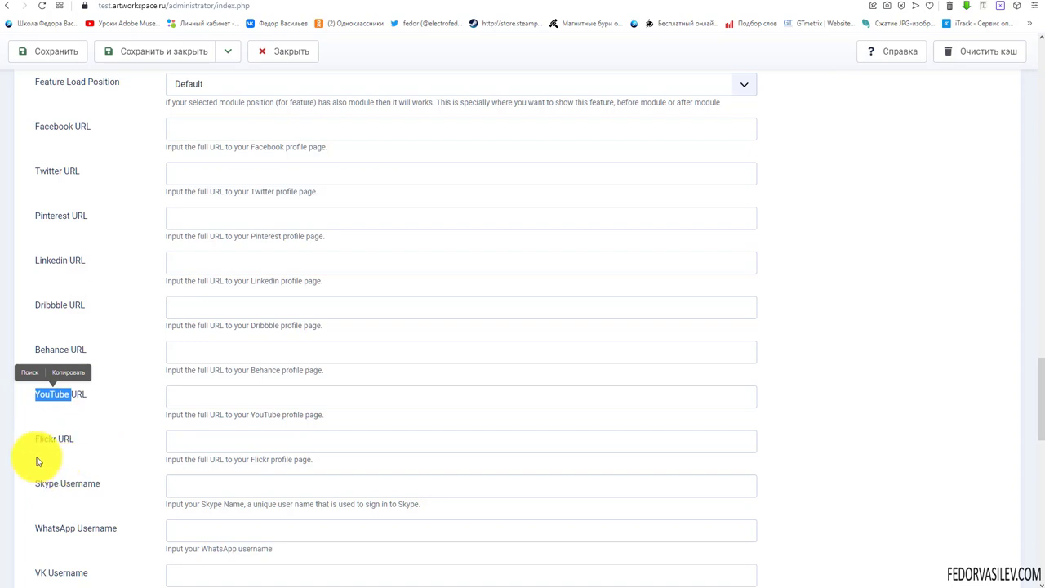
# - Examine the Skype, WhatsApp and VK username fields and the Custom icon field, and review the whole Social Icons field list
pyautogui.scroll(-2, 40, 458)
pyautogui.moveTo(38, 374); pyautogui.dragTo(104, 378)
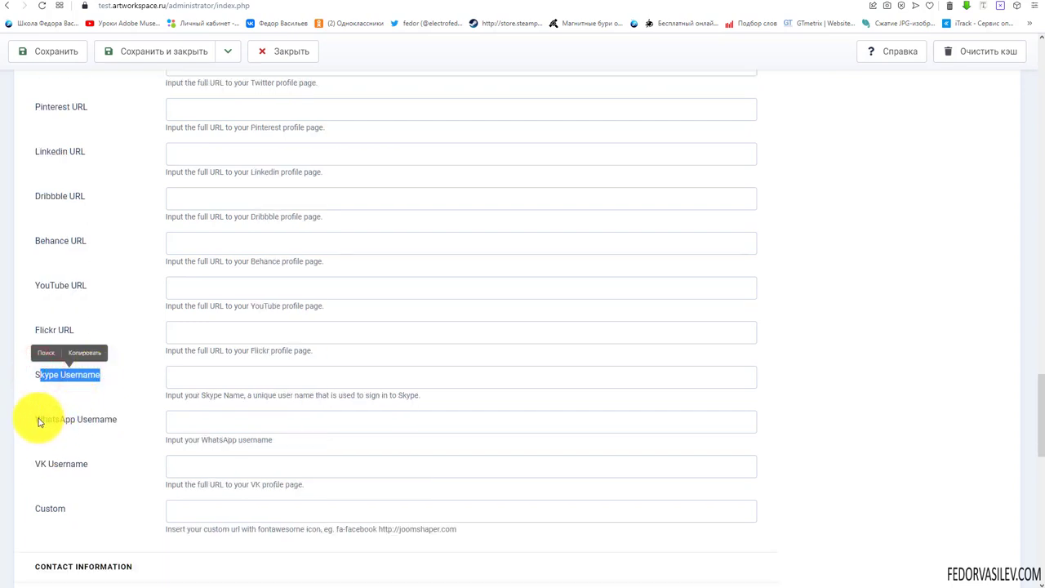
pyautogui.moveTo(36, 419); pyautogui.dragTo(116, 425)
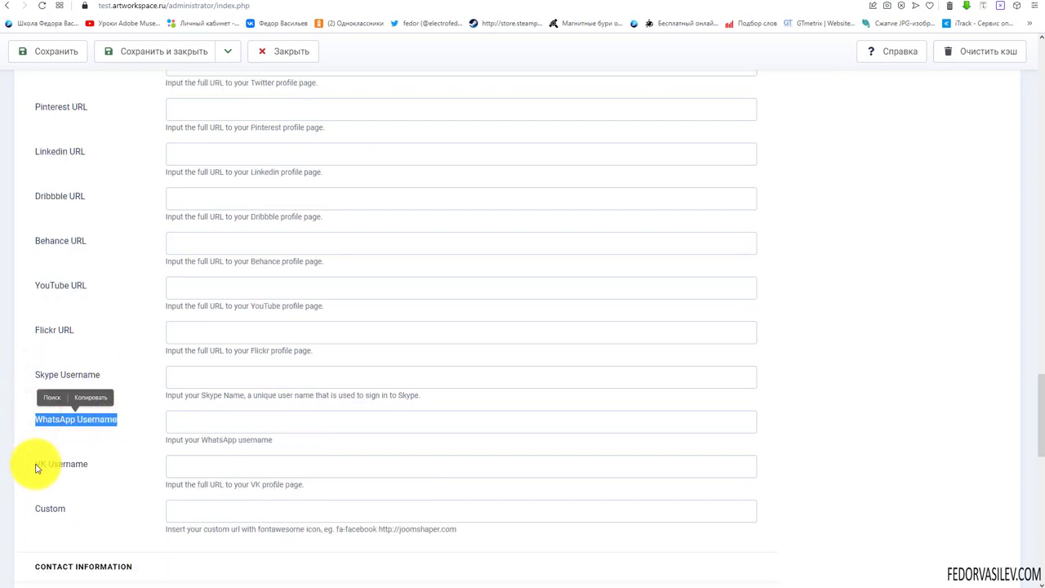
pyautogui.moveTo(35, 464); pyautogui.dragTo(89, 466)
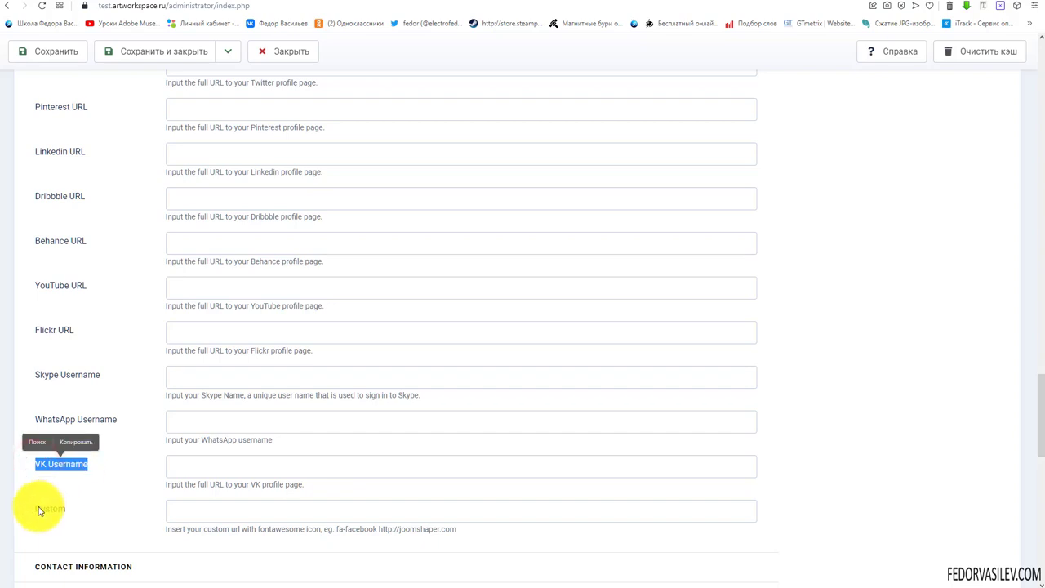
pyautogui.moveTo(37, 509); pyautogui.dragTo(72, 512)
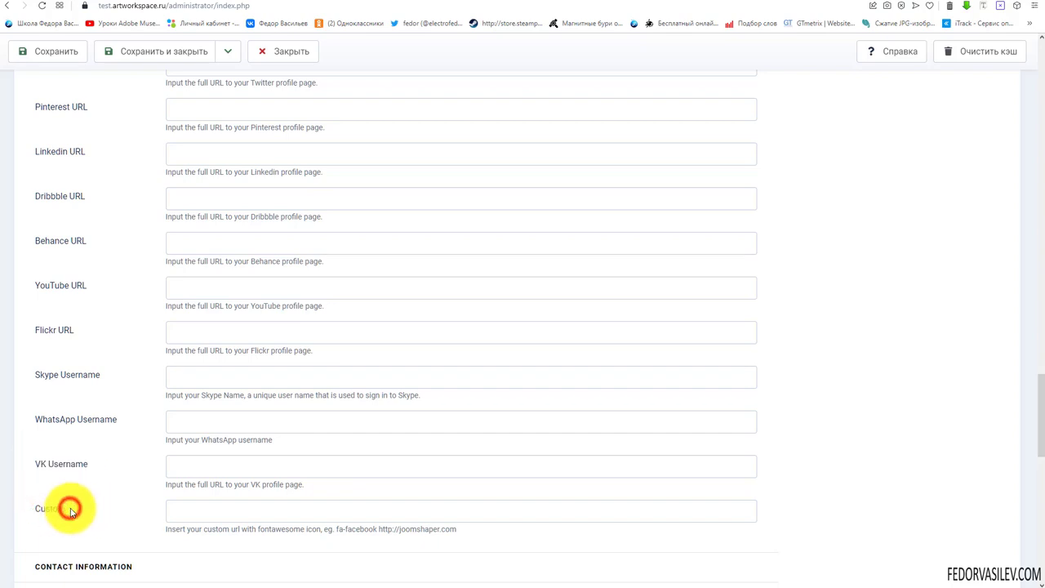
pyautogui.doubleClick(66, 510)
pyautogui.click(182, 513)
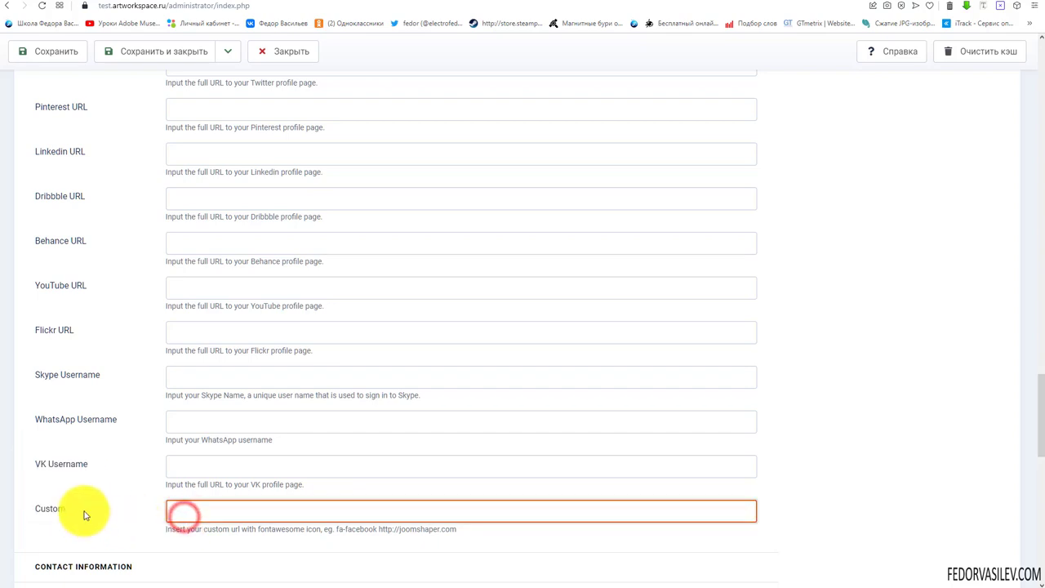
pyautogui.moveTo(133, 419); pyautogui.dragTo(65, 469)
pyautogui.click(93, 451)
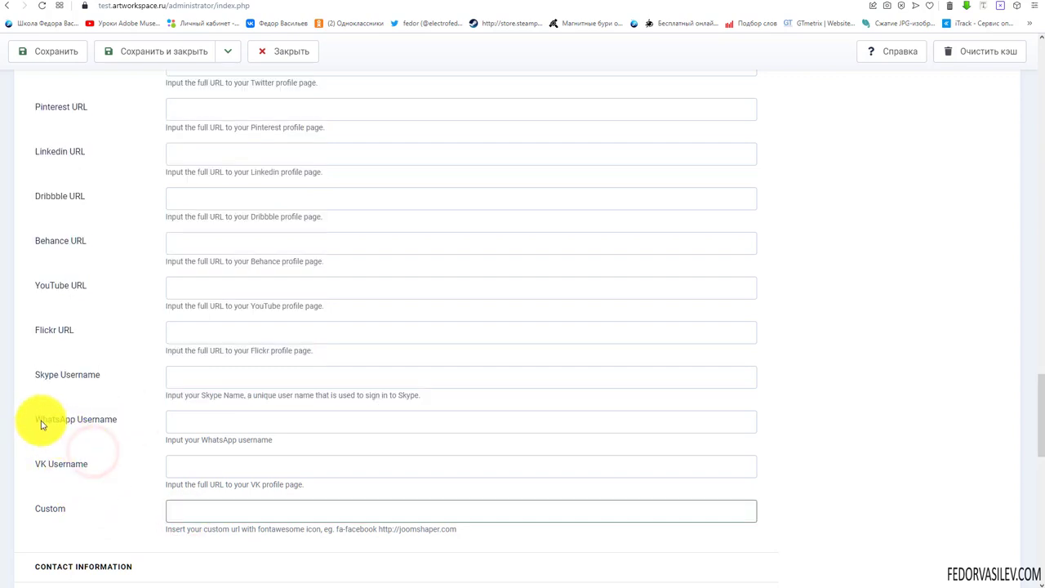
pyautogui.moveTo(41, 423); pyautogui.dragTo(75, 419)
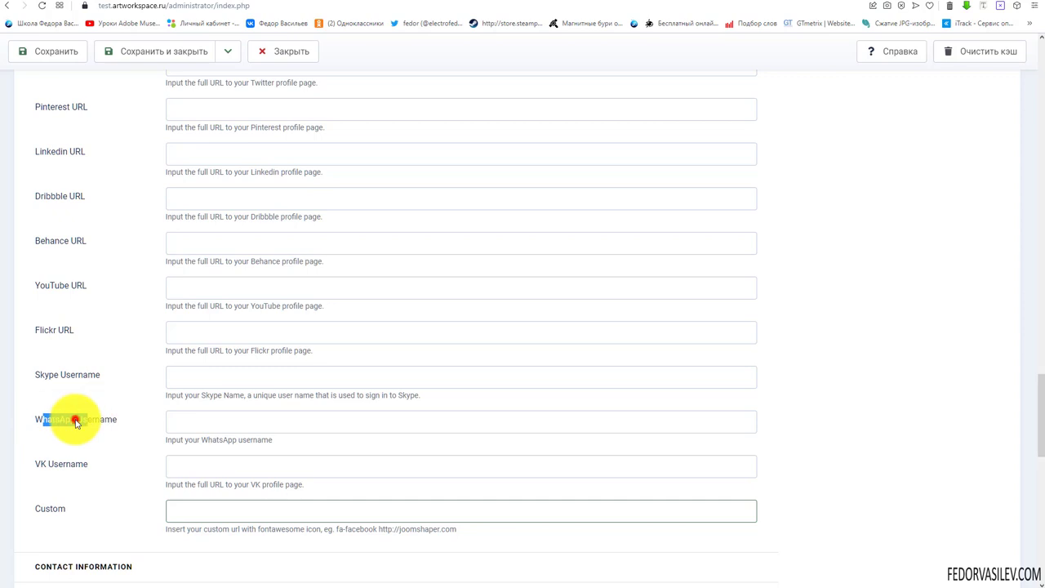
pyautogui.click(75, 420)
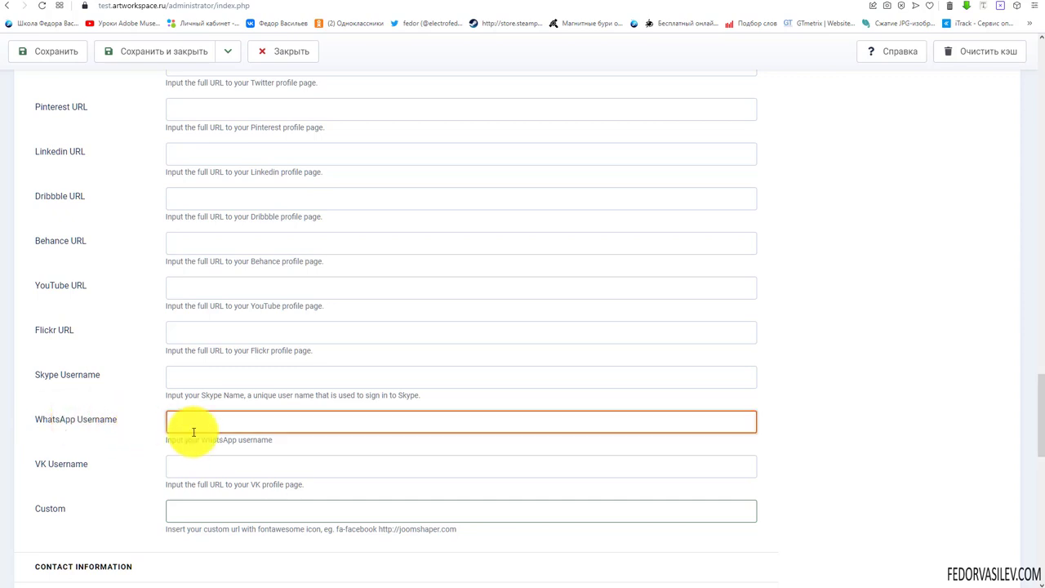
pyautogui.scroll(3, 133, 441)
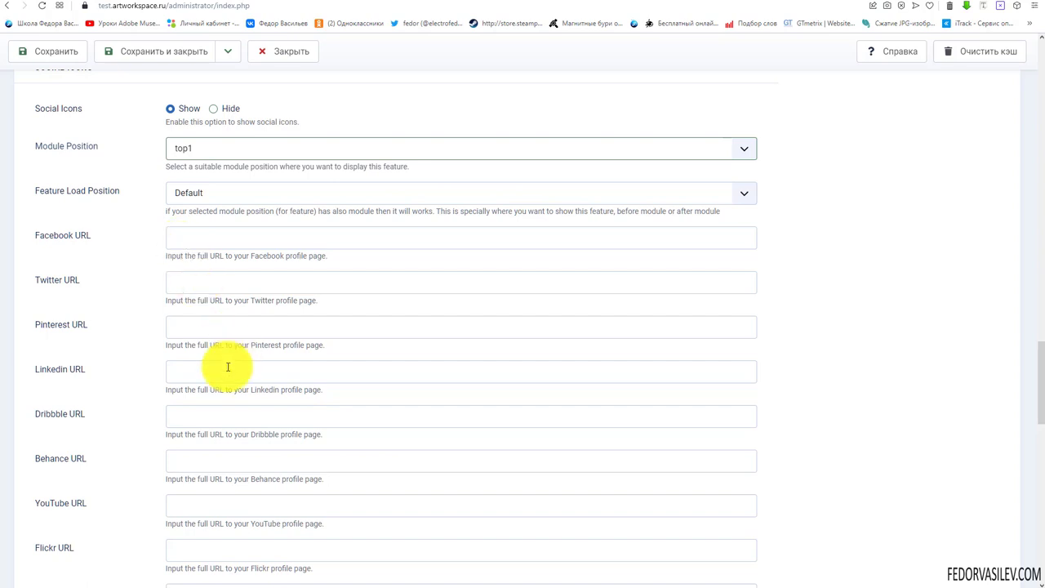
pyautogui.scroll(-2, 227, 367)
pyautogui.scroll(1, 226, 369)
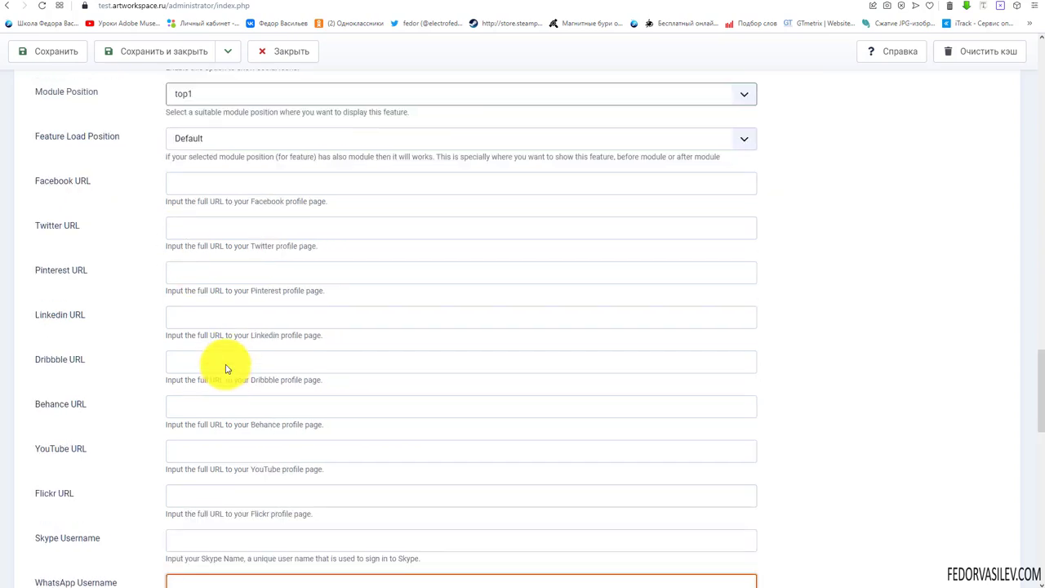
# - Fill in the YouTube URL with the channel link and the VK Username with the VK page URL, keeping Social Icons on Show
pyautogui.scroll(3, 216, 334)
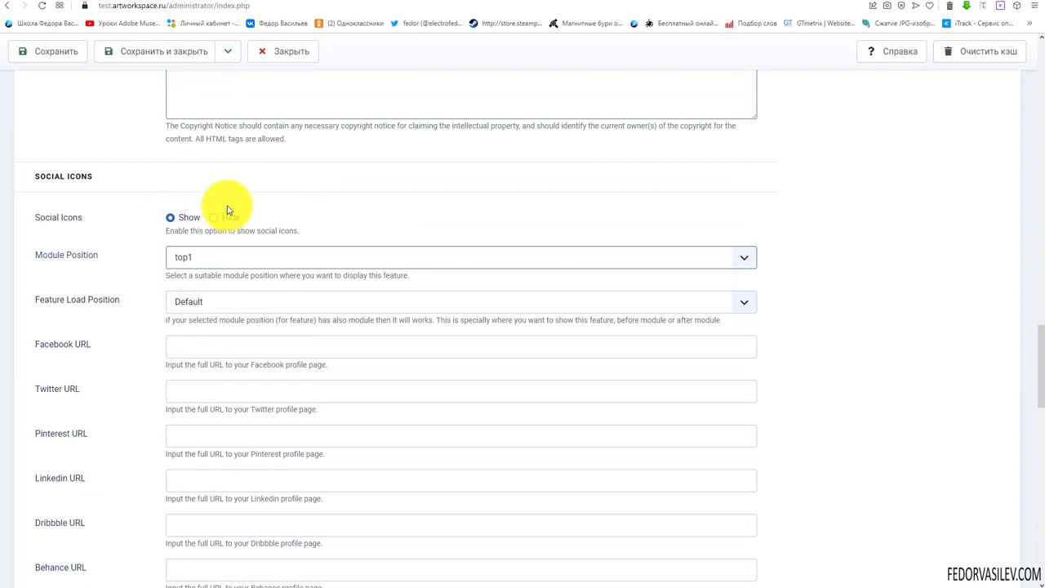
pyautogui.scroll(-3, 366, 205)
pyautogui.scroll(2, 286, 334)
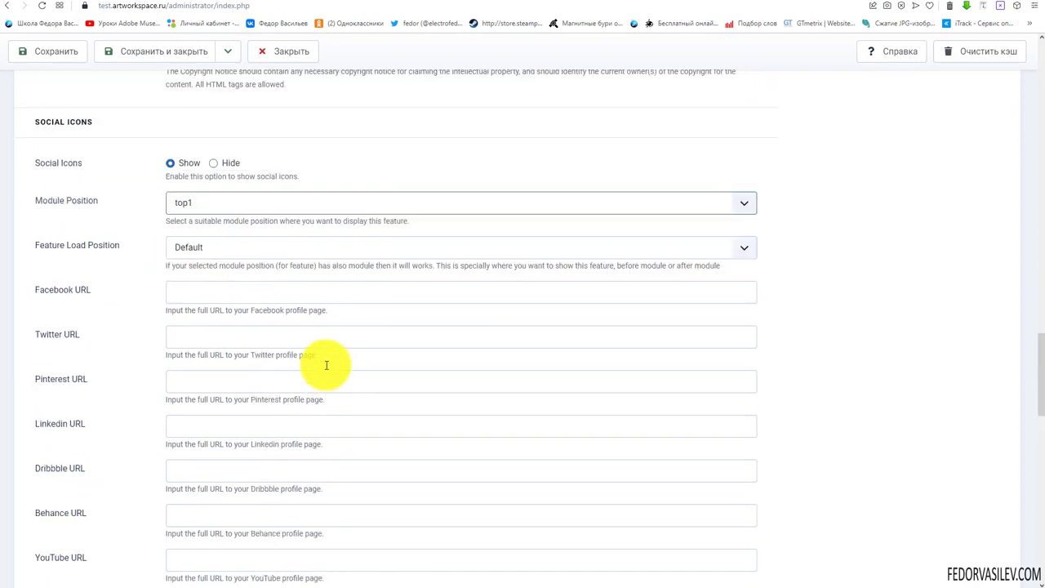
pyautogui.scroll(-3, 735, 571)
pyautogui.scroll(1, 847, 444)
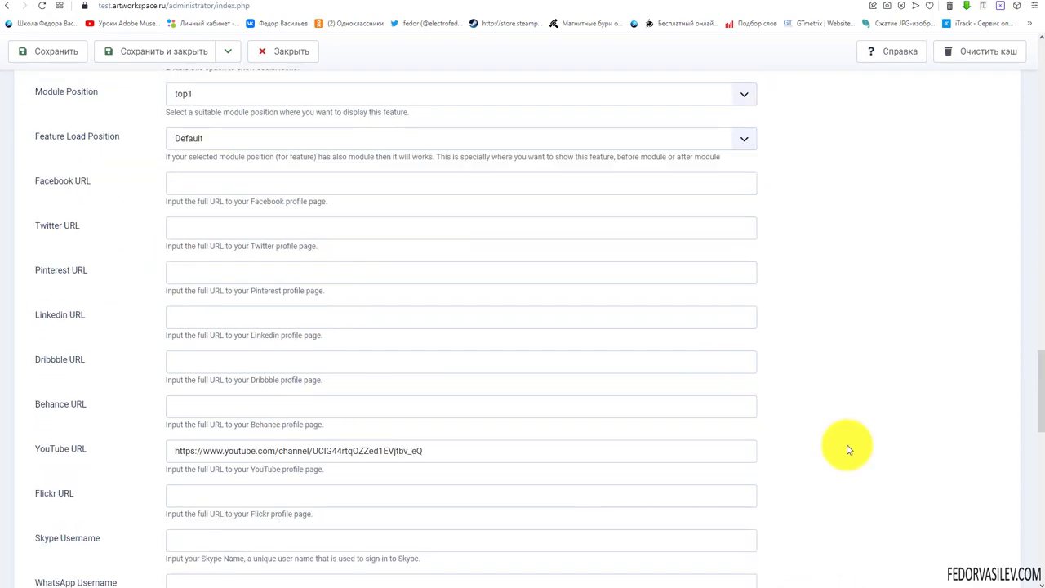
pyautogui.scroll(-3, 630, 338)
pyautogui.moveTo(468, 290); pyautogui.dragTo(105, 299)
pyautogui.scroll(-3, 563, 217)
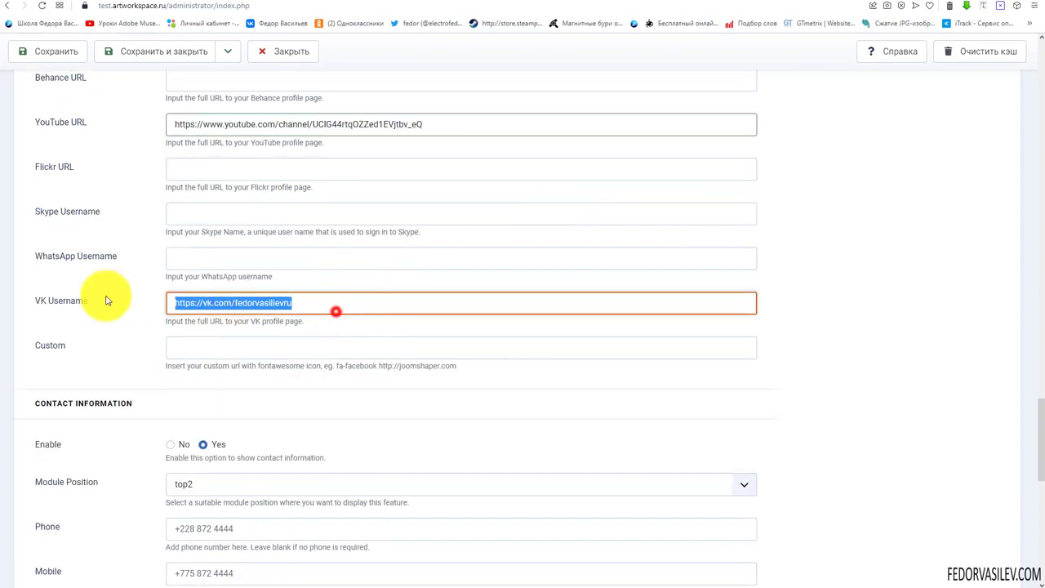
pyautogui.scroll(9, 129, 315)
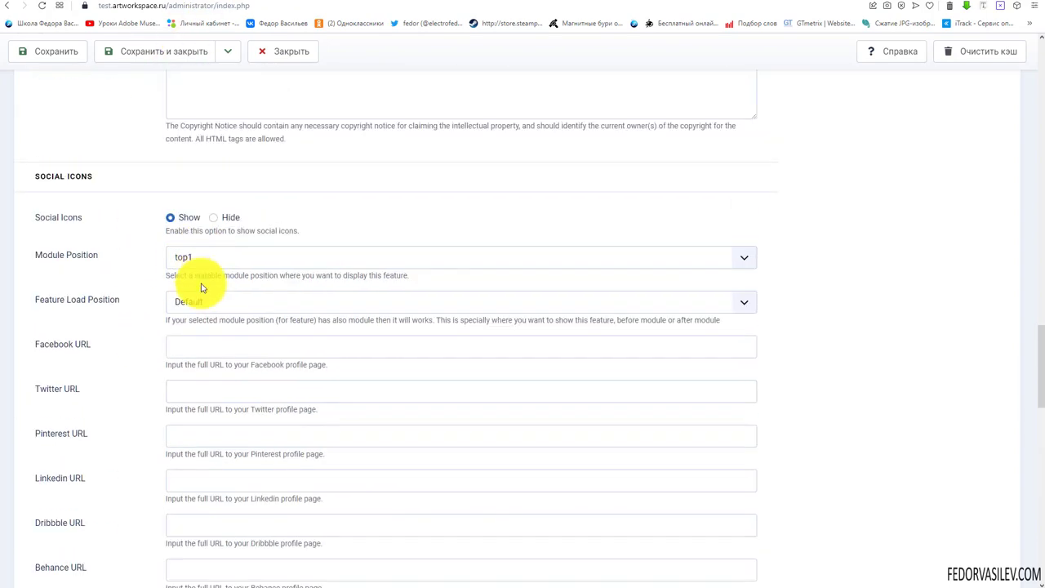
pyautogui.click(184, 219)
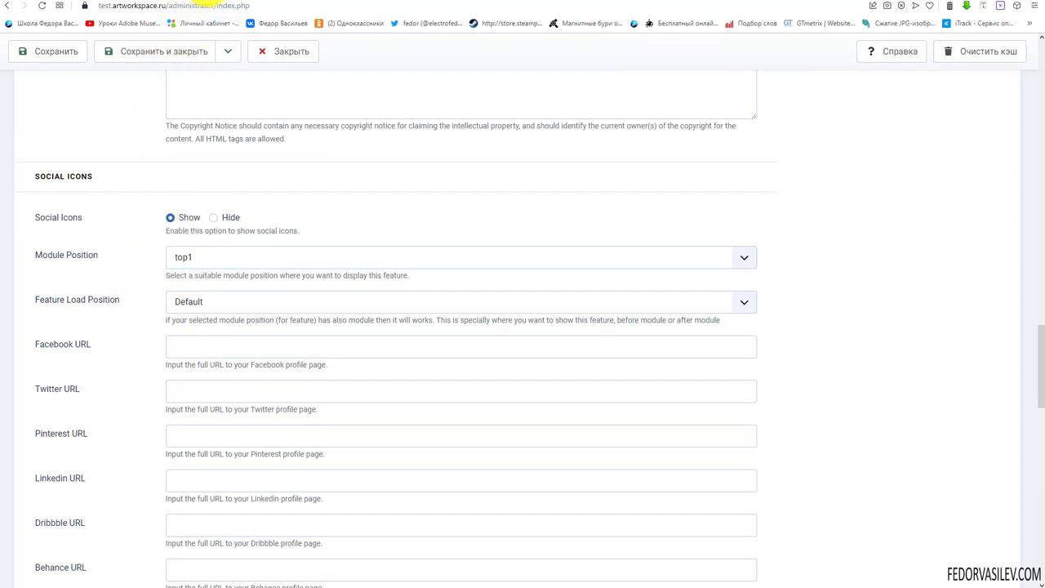
# - On the site's home page, test the YouTube and VK social icons, returning to the home page after each linked page
pyautogui.click(188, 2)
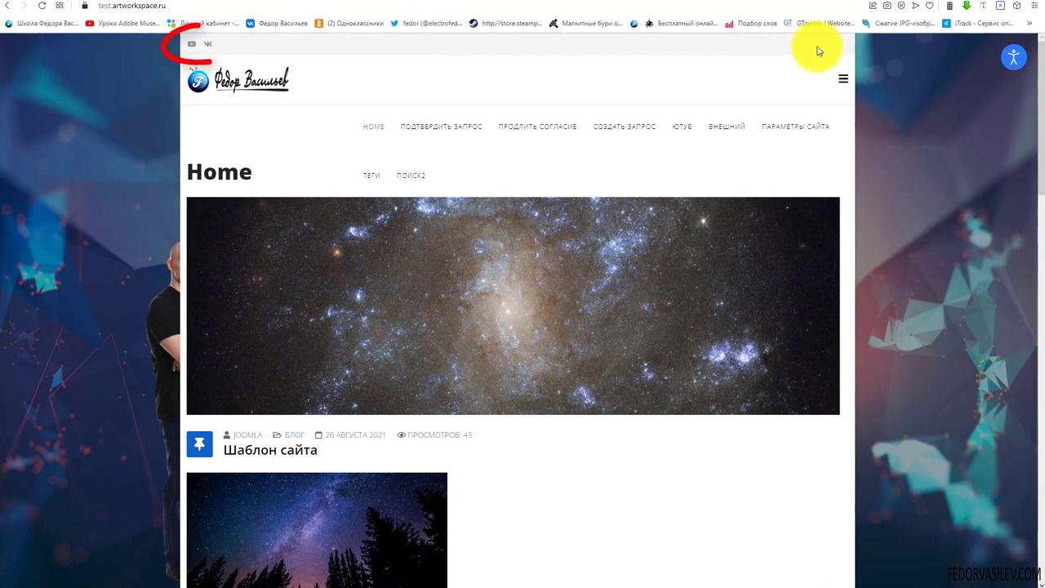
pyautogui.click(190, 44)
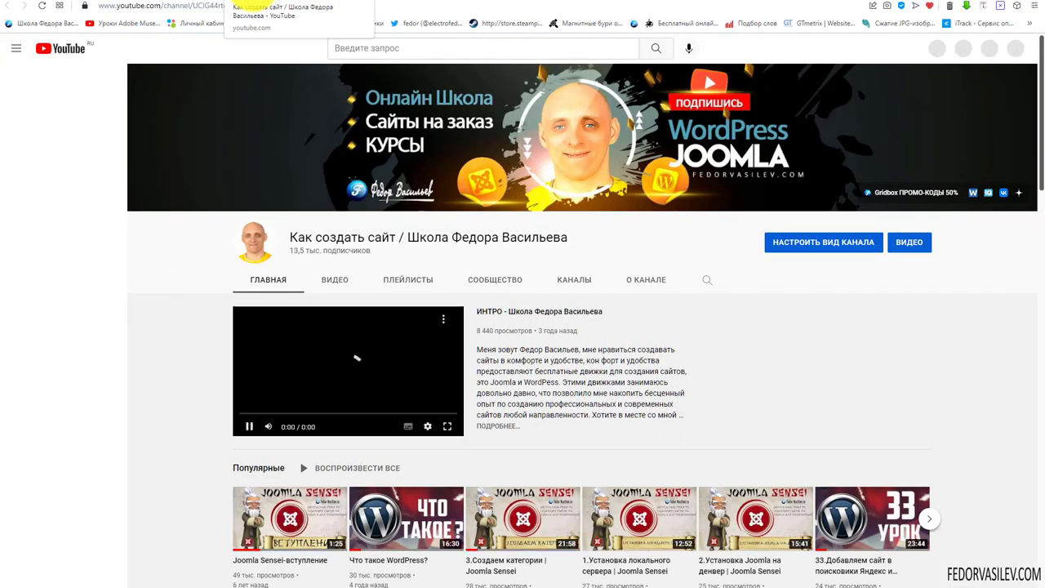
pyautogui.click(249, 6)
pyautogui.click(209, 43)
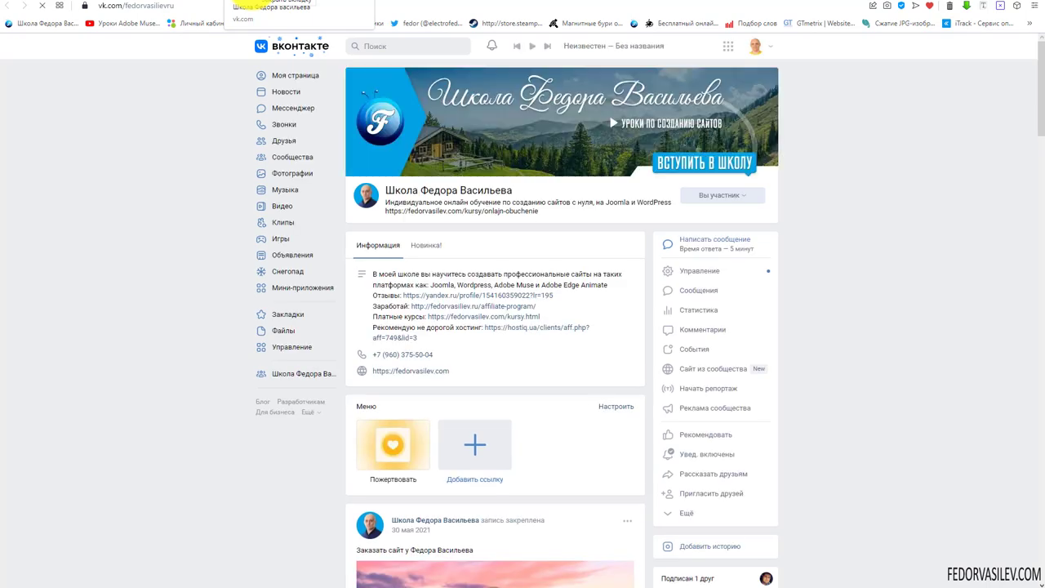
pyautogui.scroll(-3, 339, 218)
pyautogui.scroll(5, 339, 218)
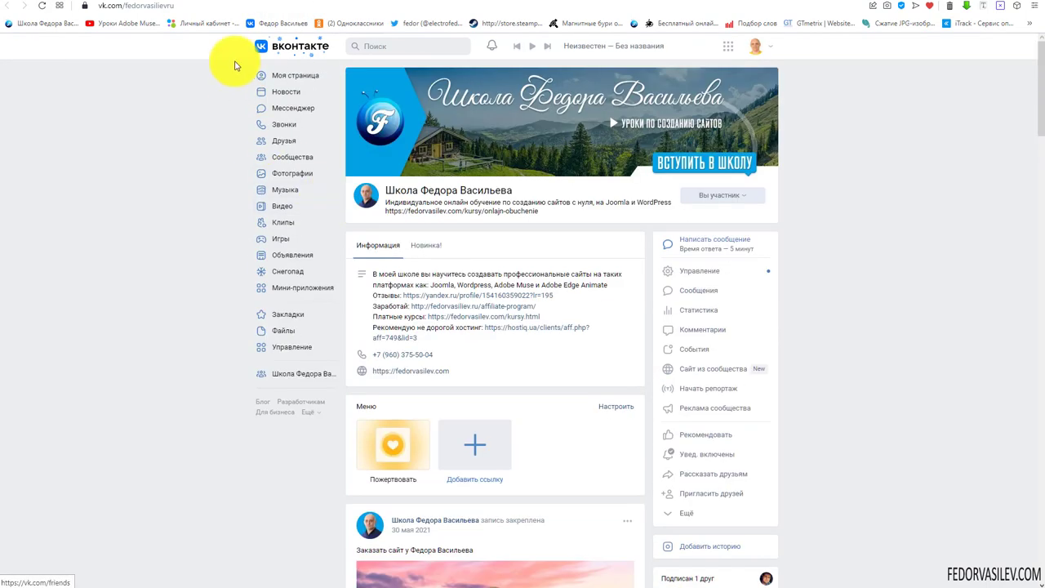
pyautogui.click(235, 6)
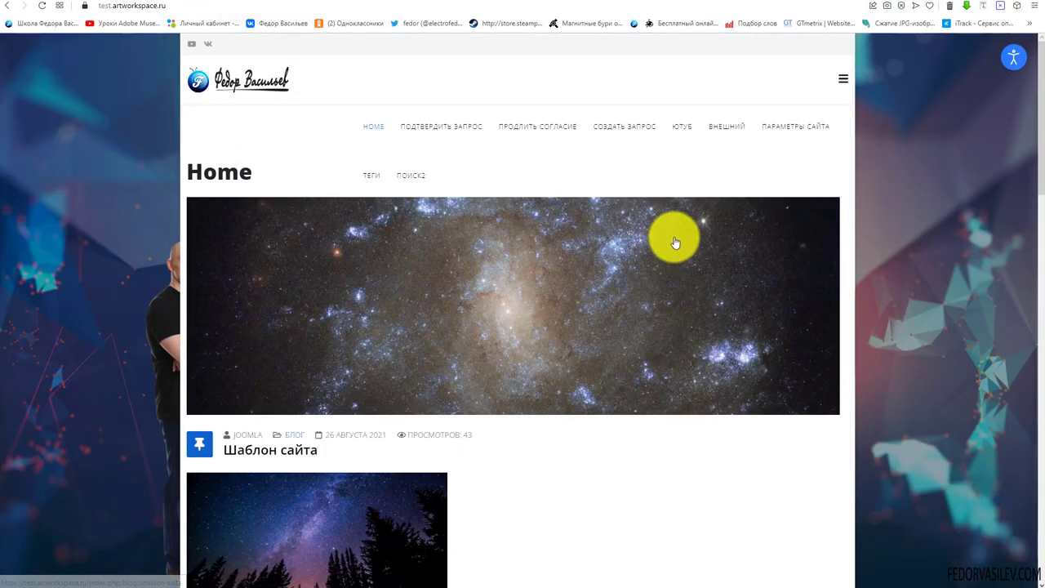
# - Examine how the home page's header and top-bar social icons behave along the length of the page
pyautogui.scroll(-6, 214, 191)
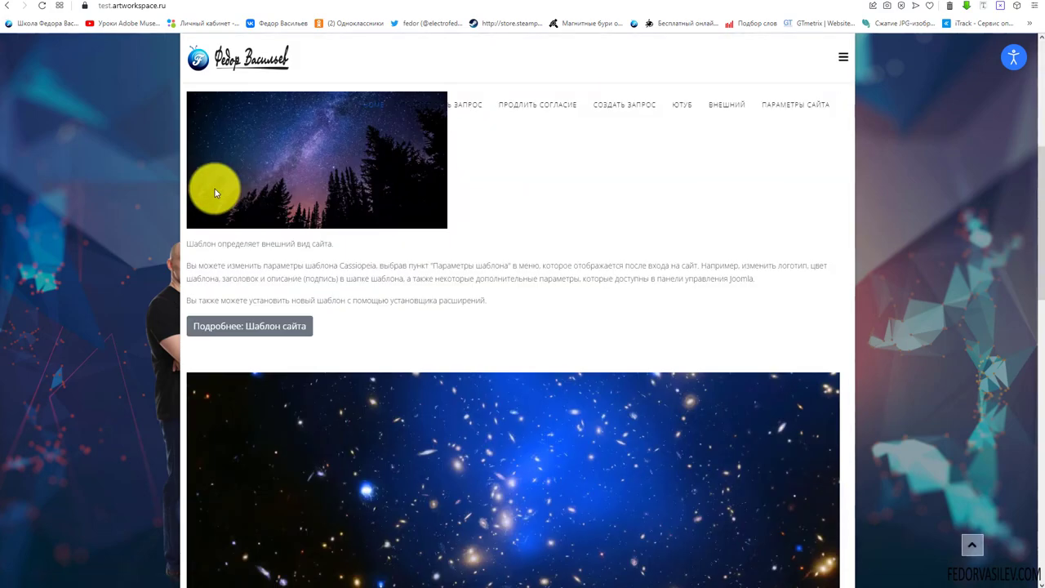
pyautogui.scroll(6, 215, 191)
pyautogui.scroll(-12, 516, 203)
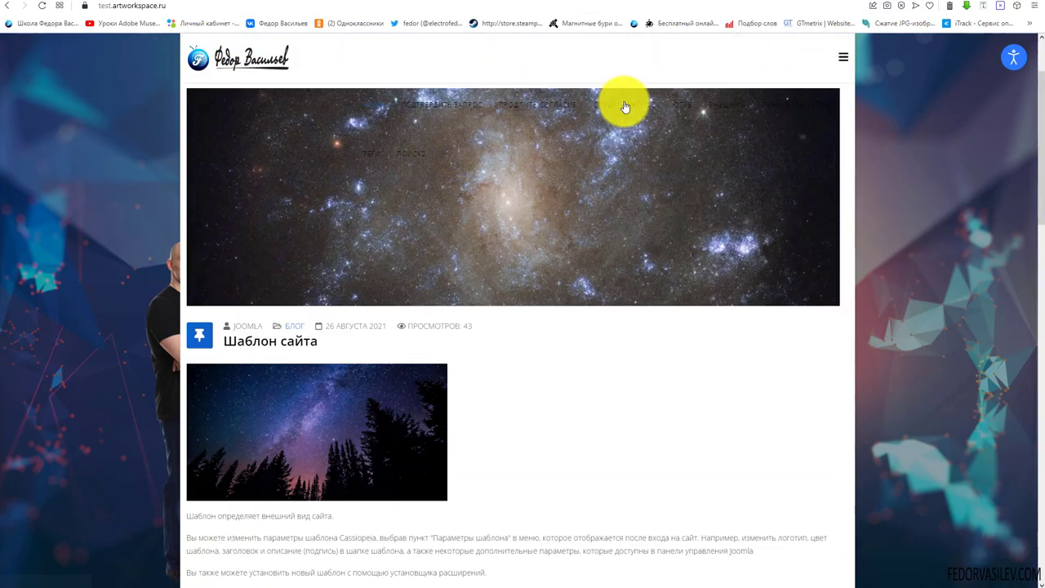
pyautogui.scroll(12, 419, 218)
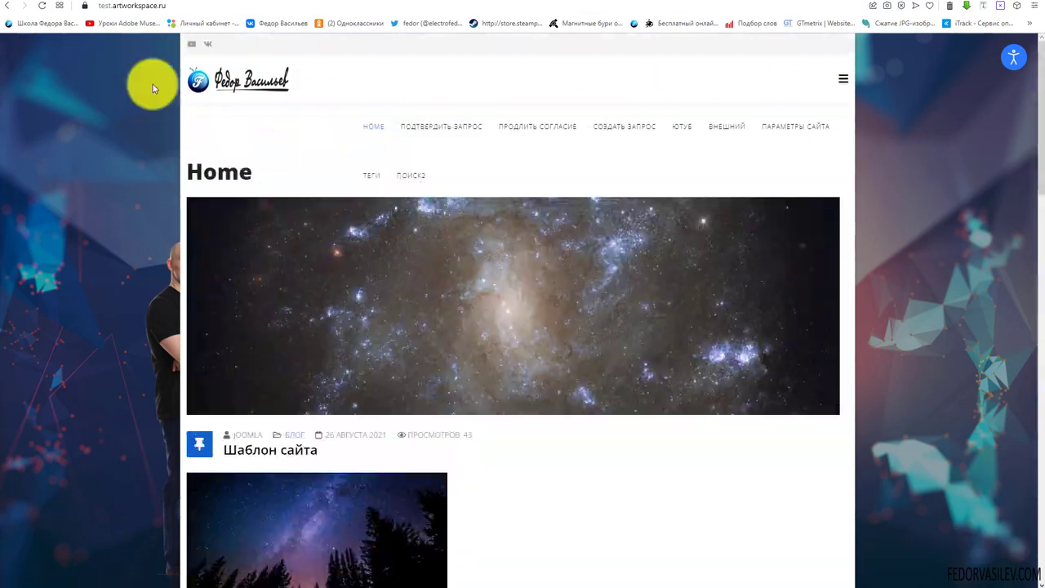
pyautogui.scroll(-7, 152, 87)
pyautogui.scroll(7, 256, 199)
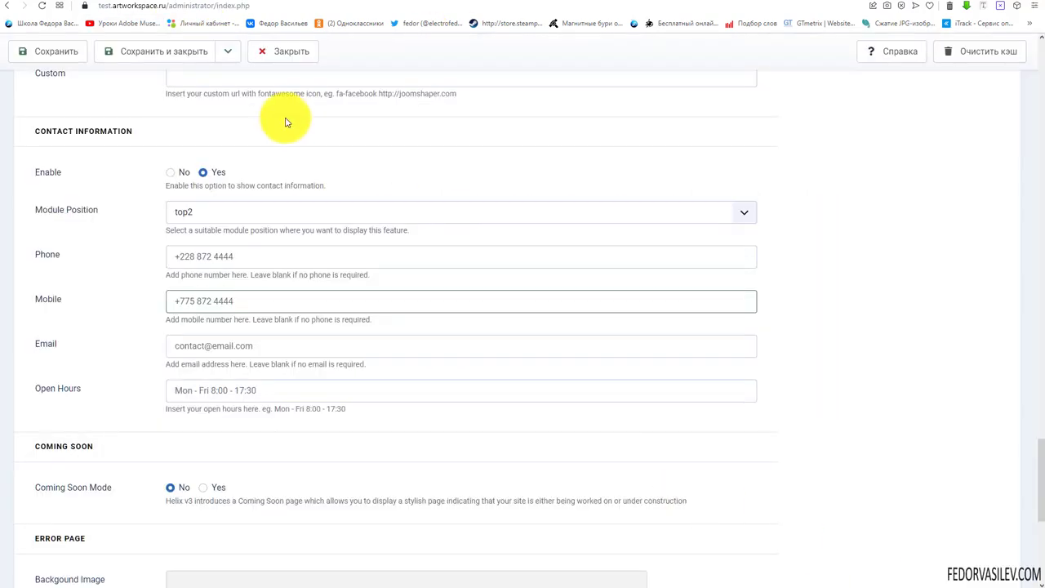
# - Compare the home page's top bar with the Contact Information settings and keep Enable set to Yes
pyautogui.click(209, 3)
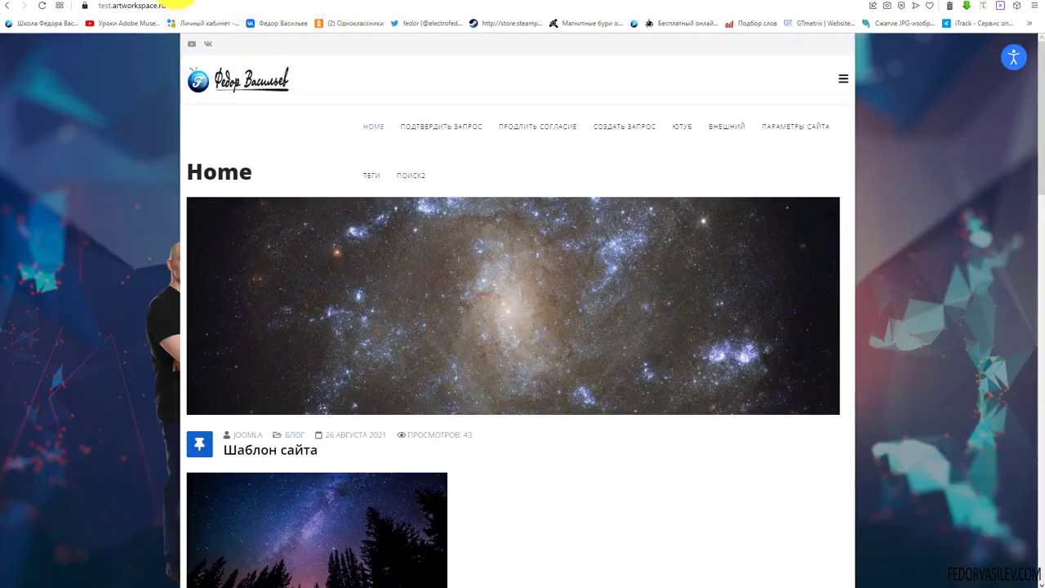
pyautogui.click(163, 3)
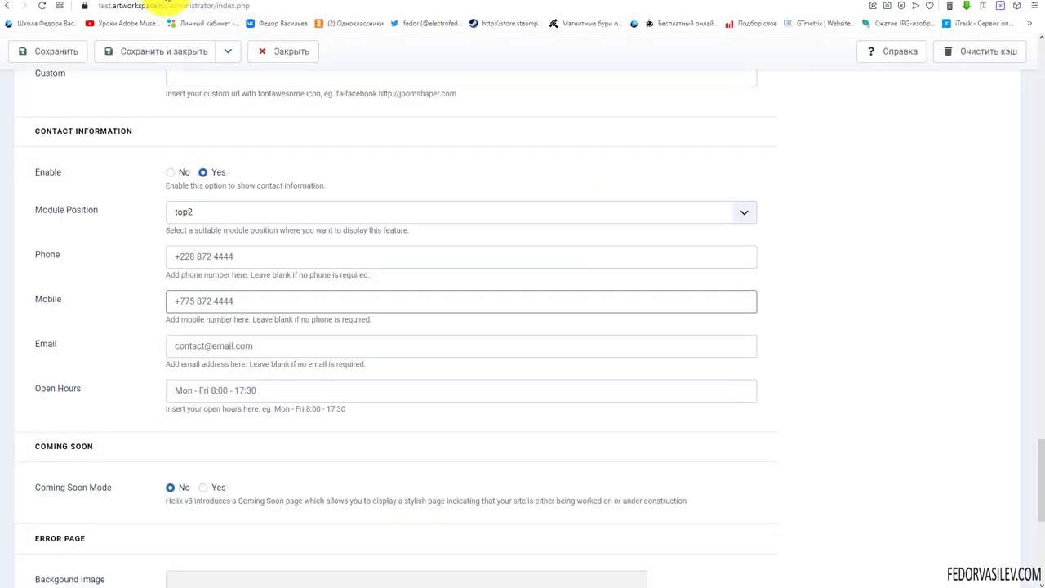
pyautogui.tripleClick(133, 131)
pyautogui.click(248, 145)
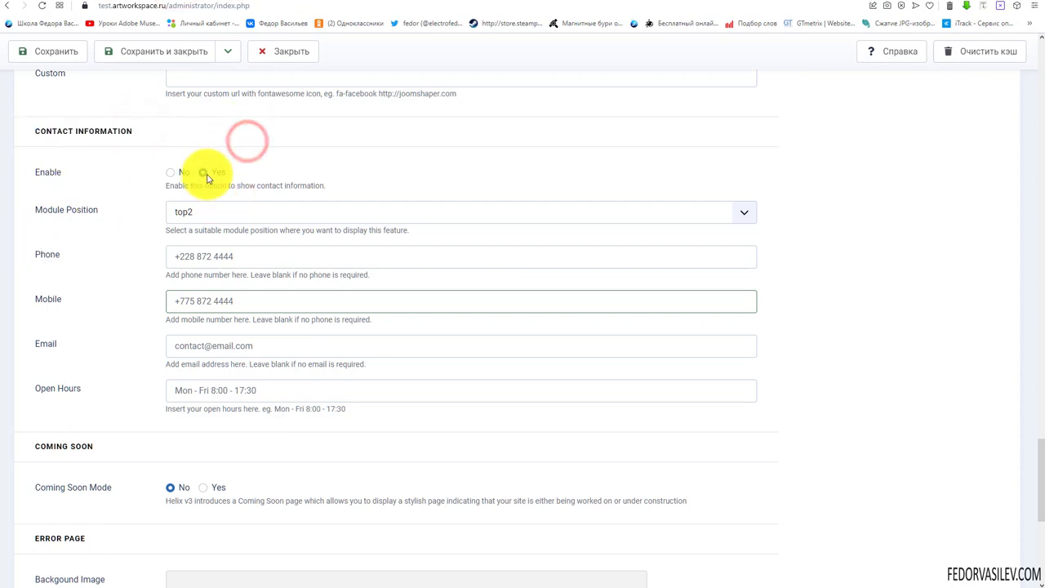
pyautogui.click(212, 174)
# - Check where contact details would appear on the home page and view the options for the Contact Information Module Position
pyautogui.click(204, 3)
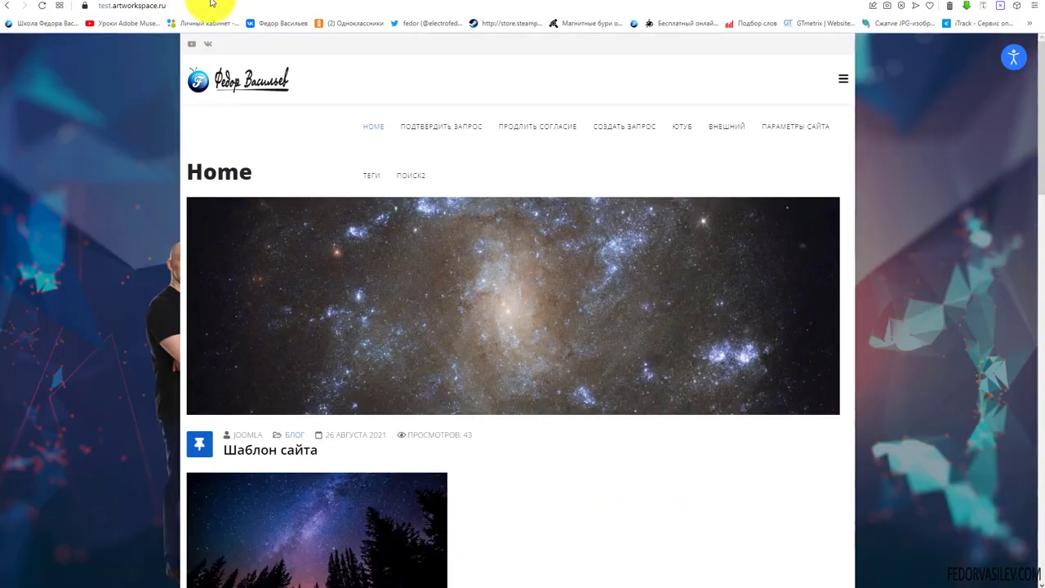
pyautogui.click(163, 5)
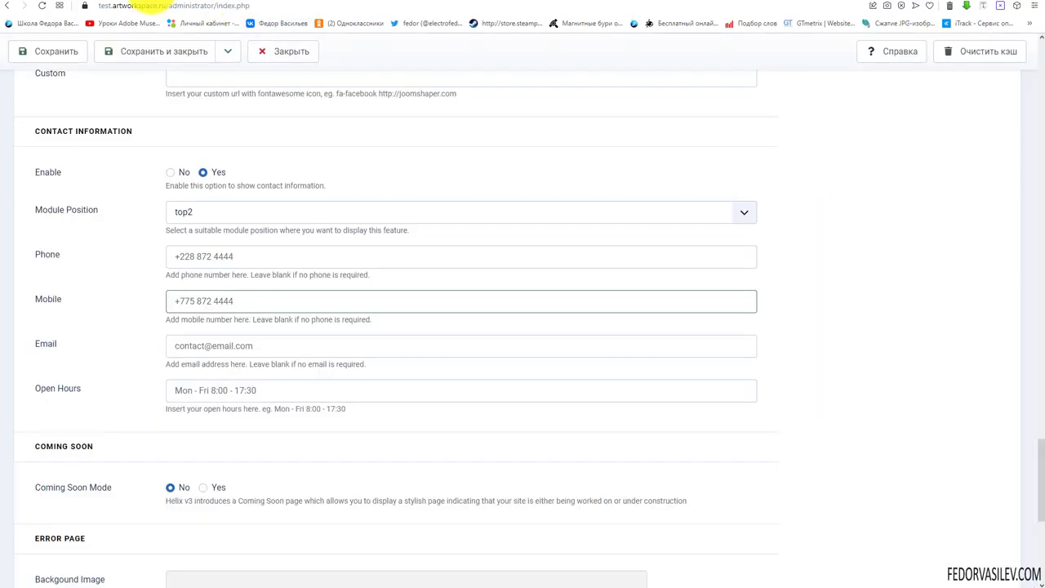
pyautogui.click(190, 211)
pyautogui.click(366, 173)
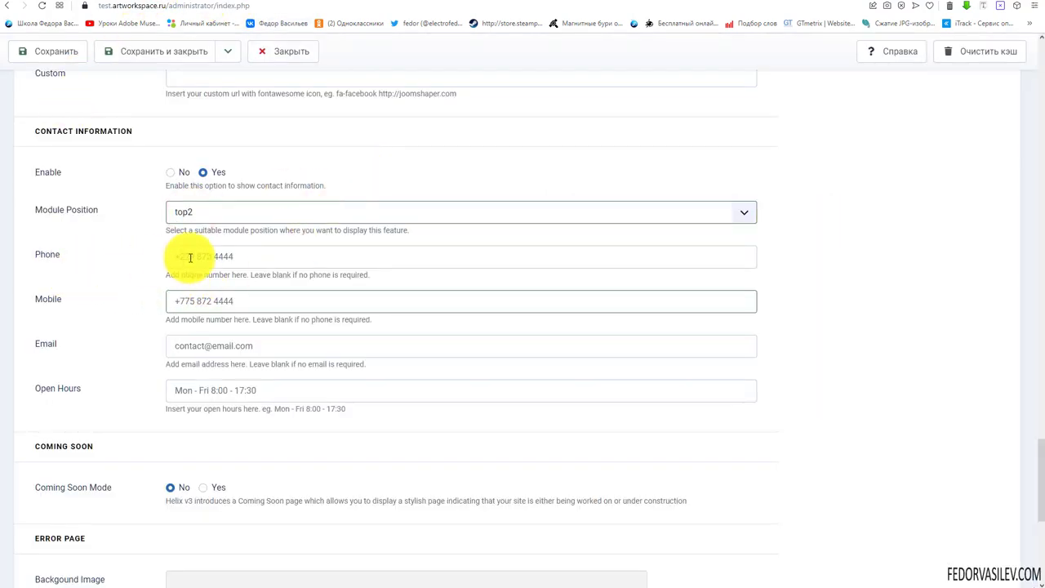
# - Fill in the Contact Information's Phone and Mobile fields with the phone number and the Email field with the contact e-mail
pyautogui.click(258, 254)
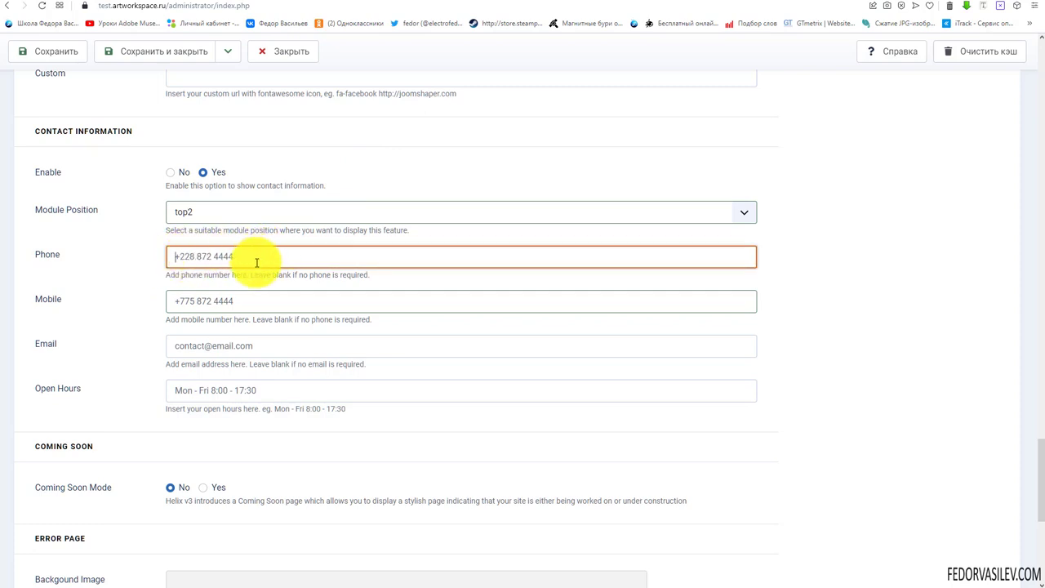
pyautogui.click(189, 255)
pyautogui.click(397, 343)
pyautogui.scroll(-1, 397, 343)
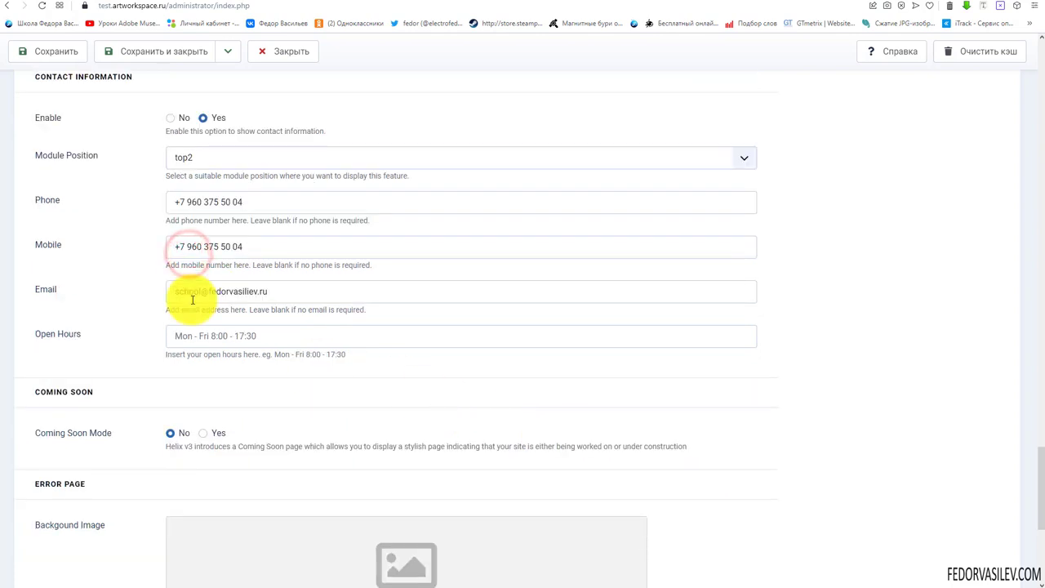
pyautogui.tripleClick(258, 203)
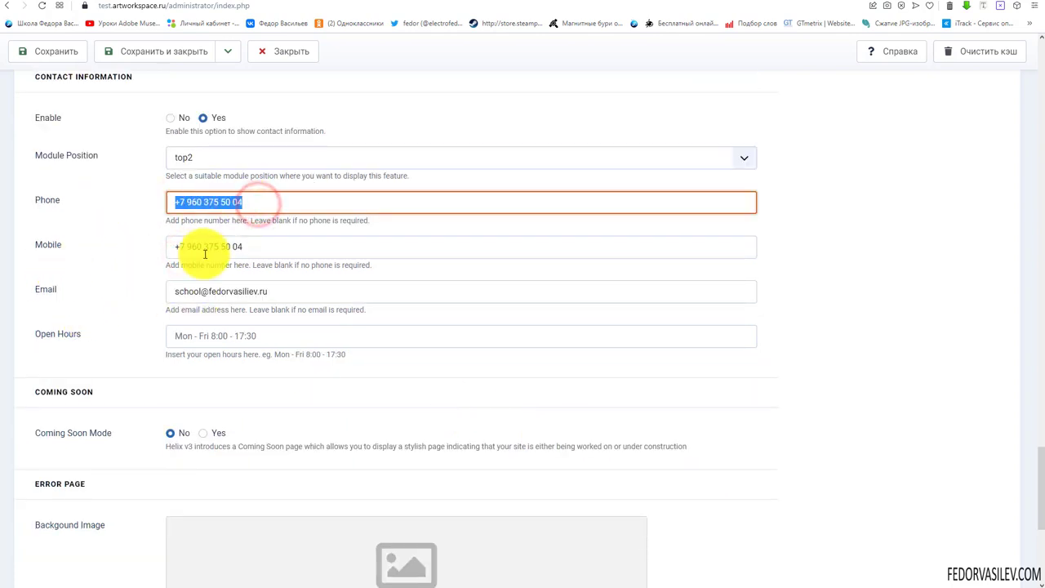
pyautogui.tripleClick(277, 247)
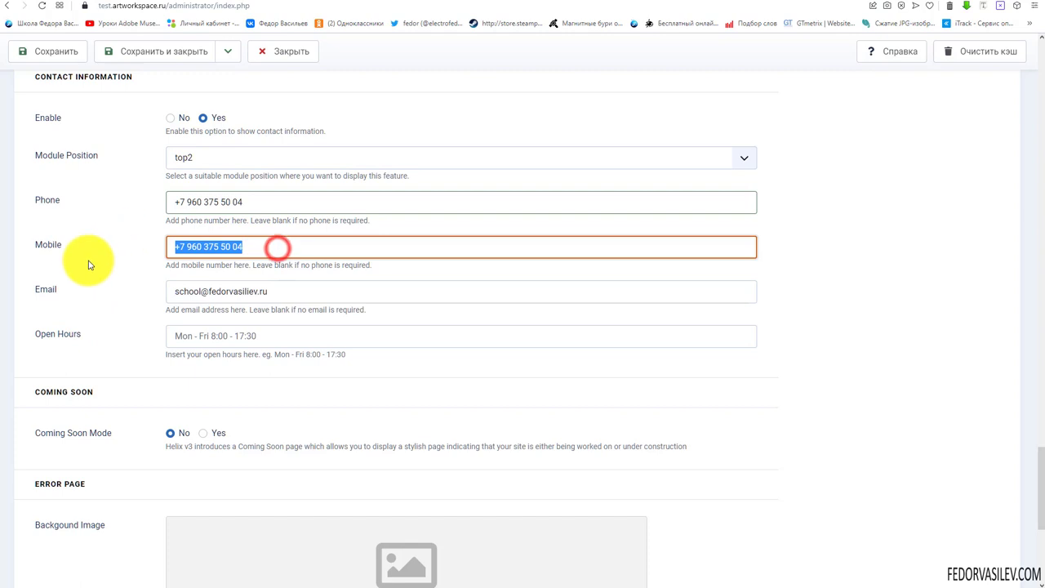
pyautogui.tripleClick(284, 293)
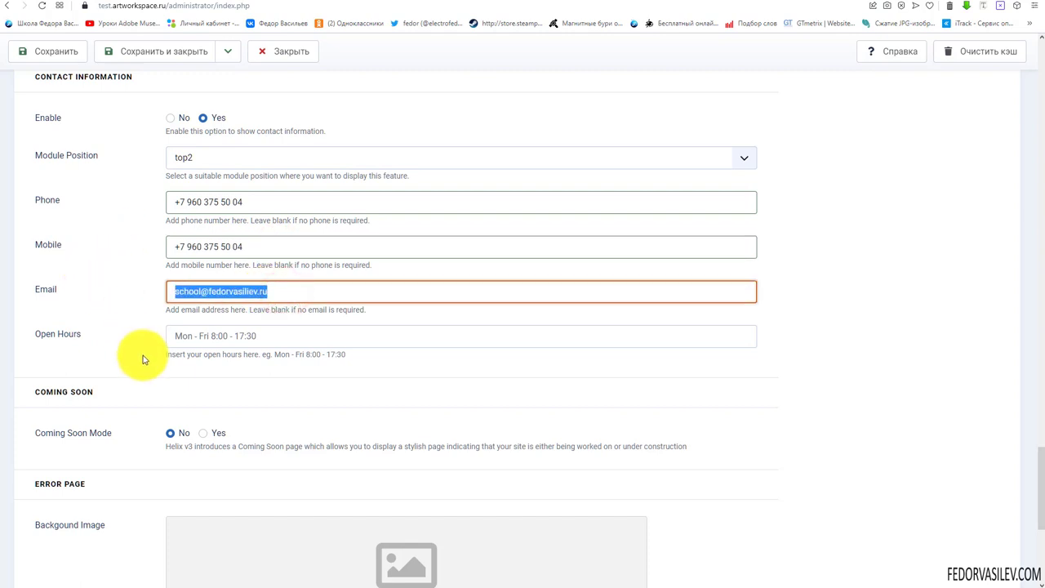
pyautogui.click(206, 339)
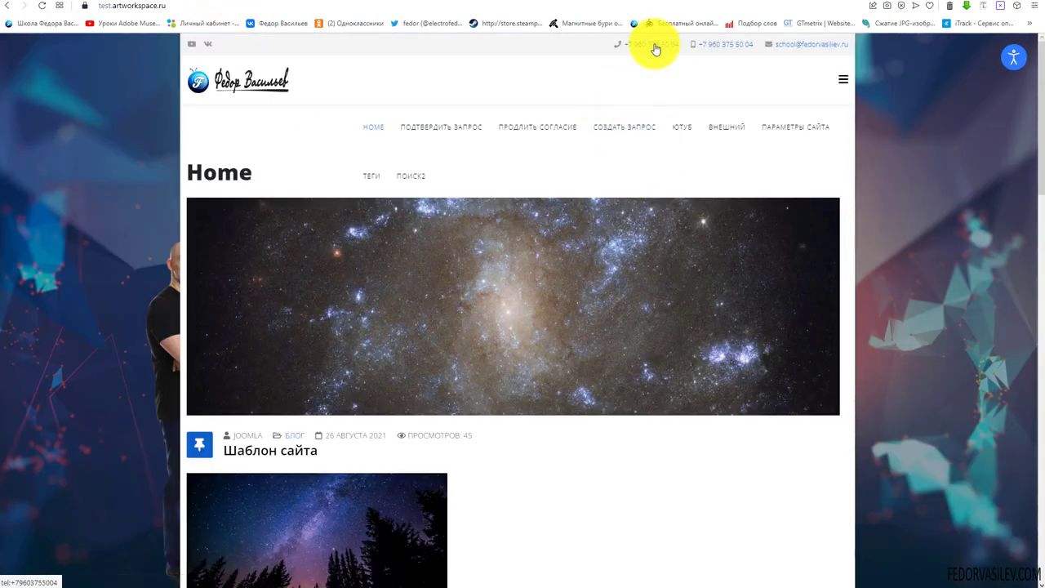
# - Test the mobile and e-mail contact links in the home page's top bar and return to the home page
pyautogui.click(693, 44)
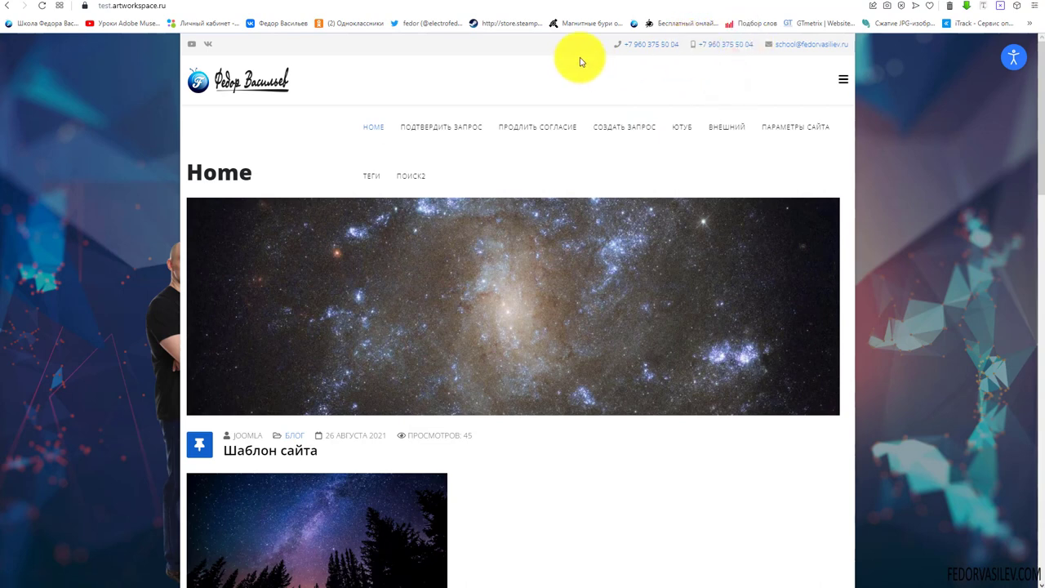
pyautogui.click(785, 50)
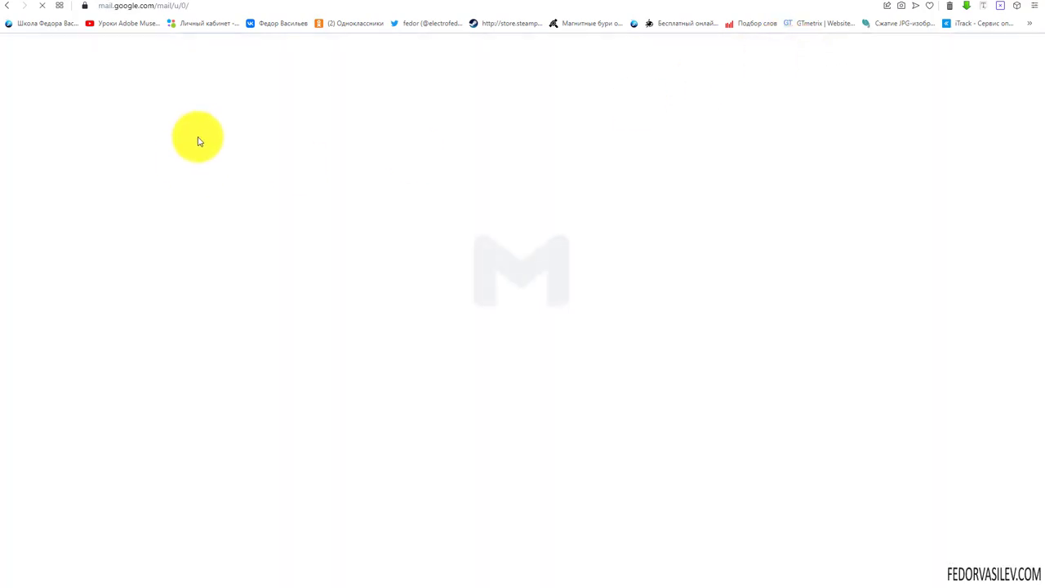
pyautogui.click(8, 11)
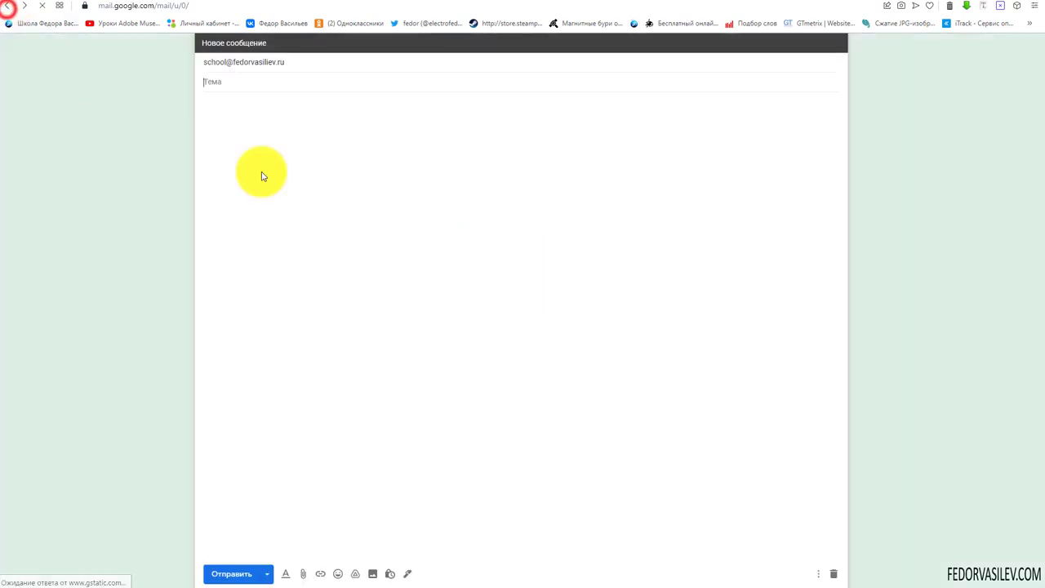
# - Inspect the home page in the browser's mobile preview at 430 × 700 to check the contact details, and close the developer tools
pyautogui.rightClick(117, 222)
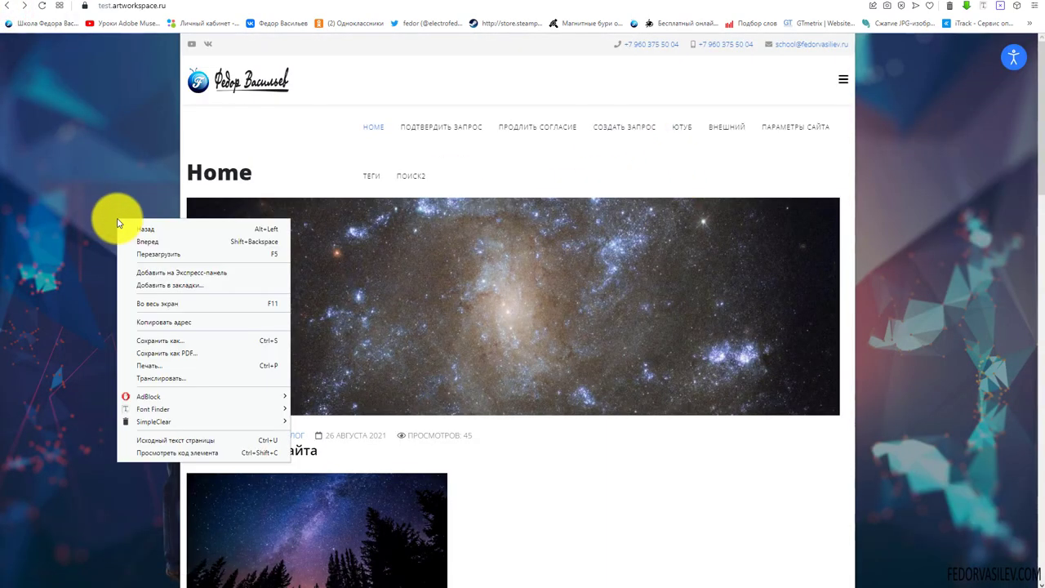
pyautogui.click(151, 452)
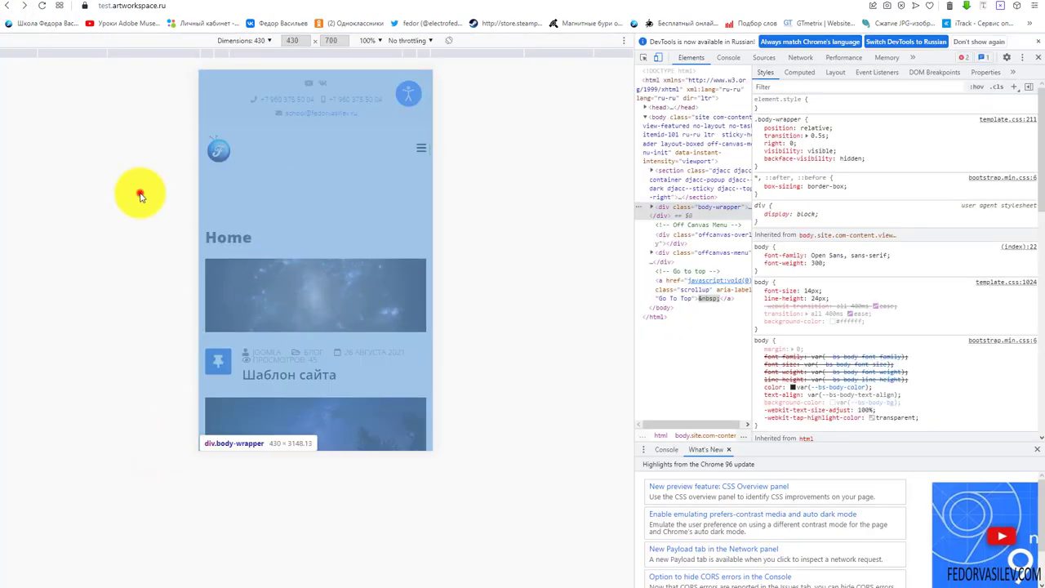
pyautogui.click(140, 192)
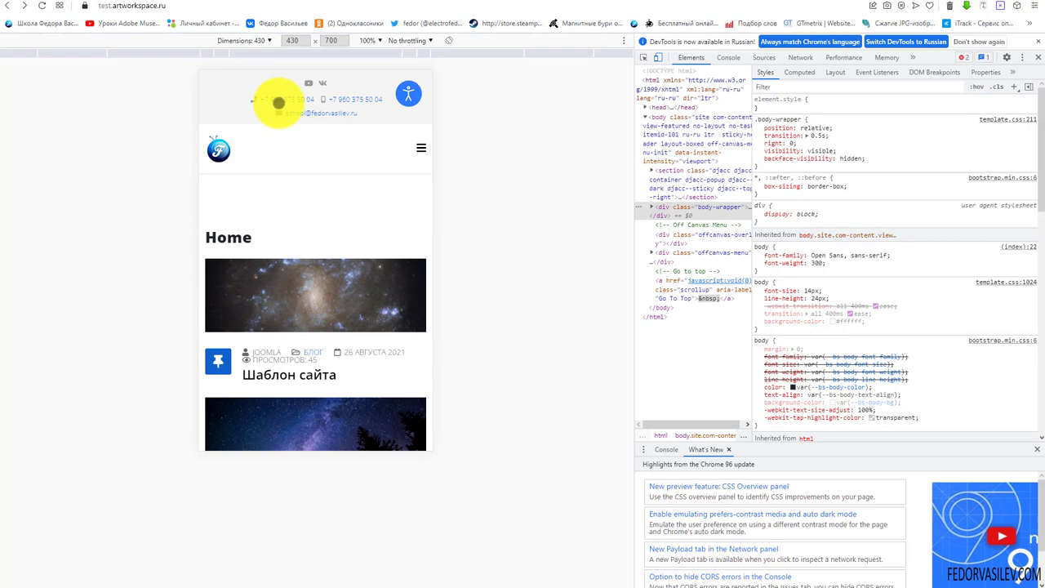
pyautogui.click(1038, 59)
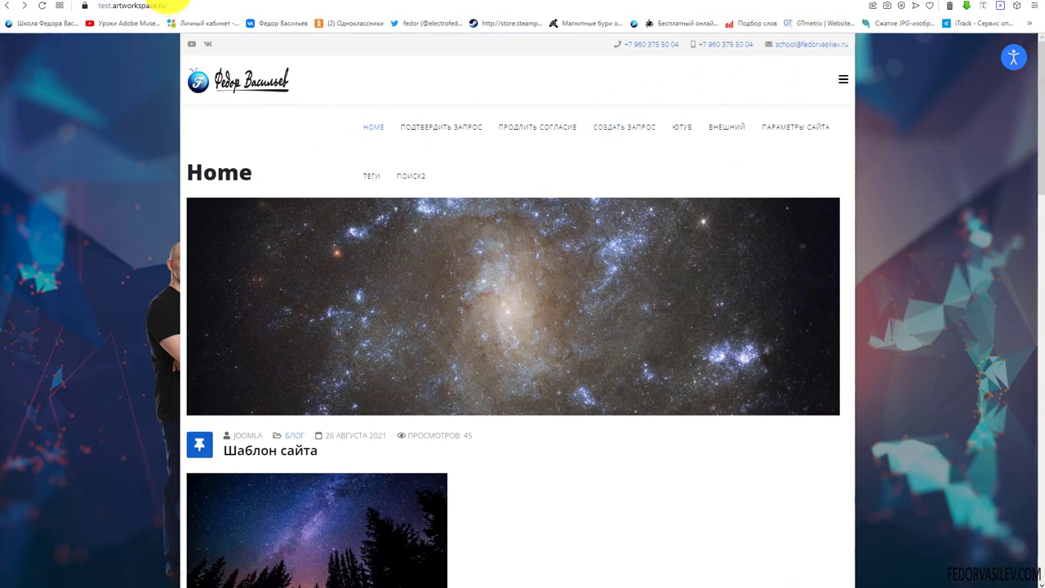
# - Compare the Contact Information Phone and Mobile fields with the contact details in the home page's top bar
pyautogui.click(163, 3)
pyautogui.moveTo(254, 249); pyautogui.dragTo(96, 250)
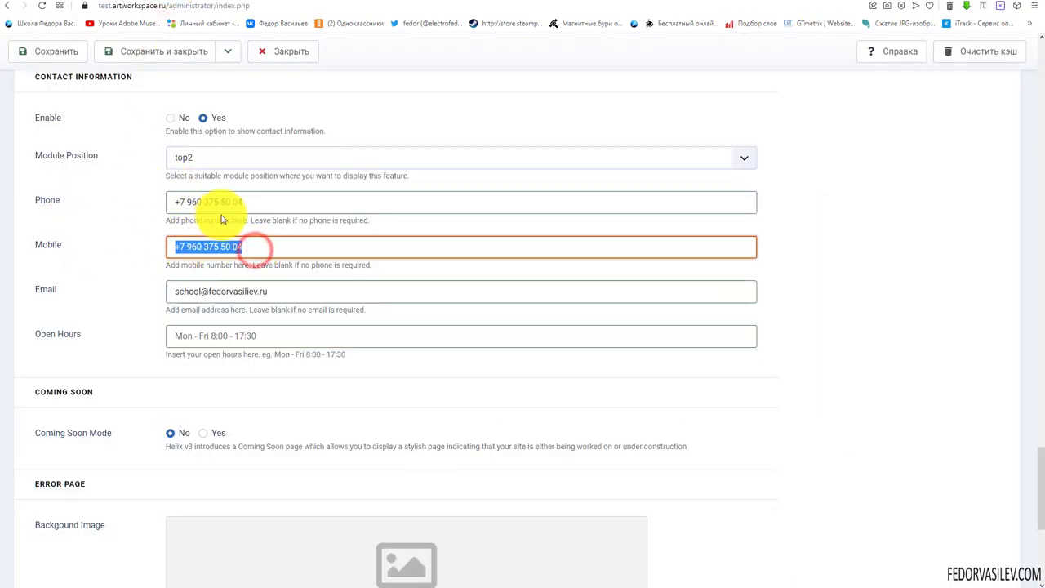
pyautogui.moveTo(275, 203); pyautogui.dragTo(105, 215)
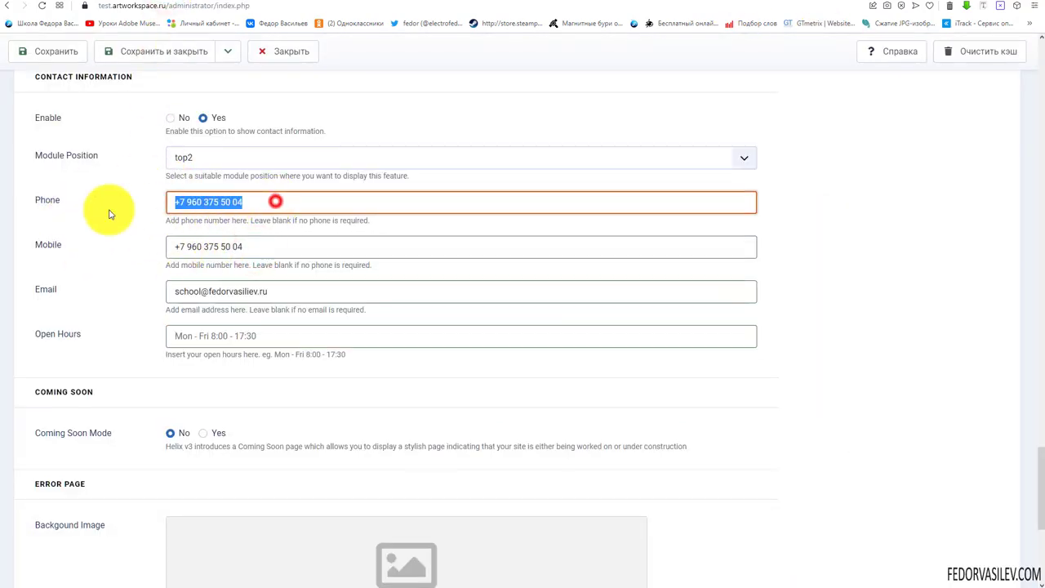
pyautogui.click(211, 5)
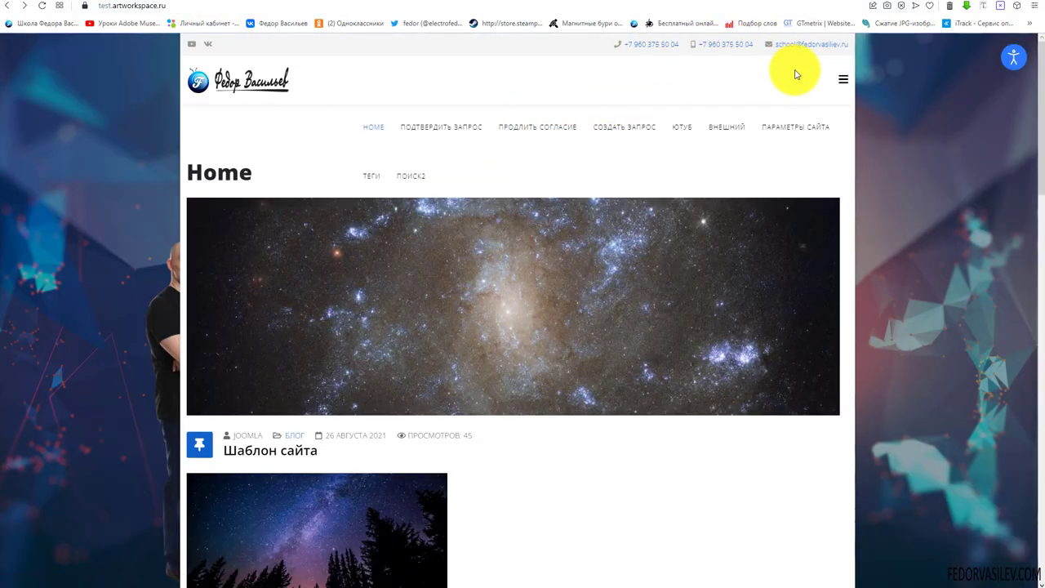
pyautogui.scroll(-4, 619, 135)
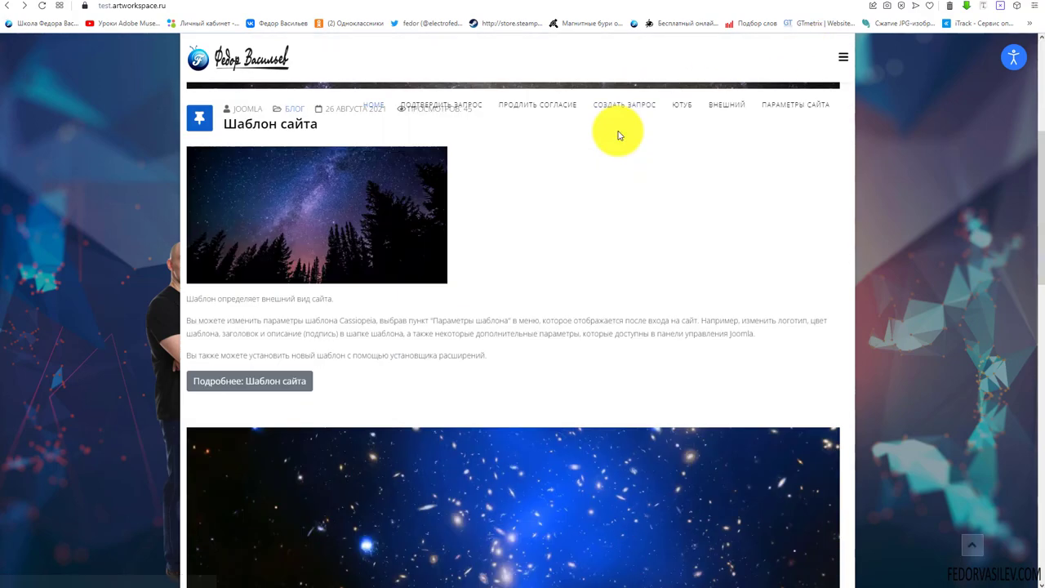
pyautogui.scroll(4, 618, 135)
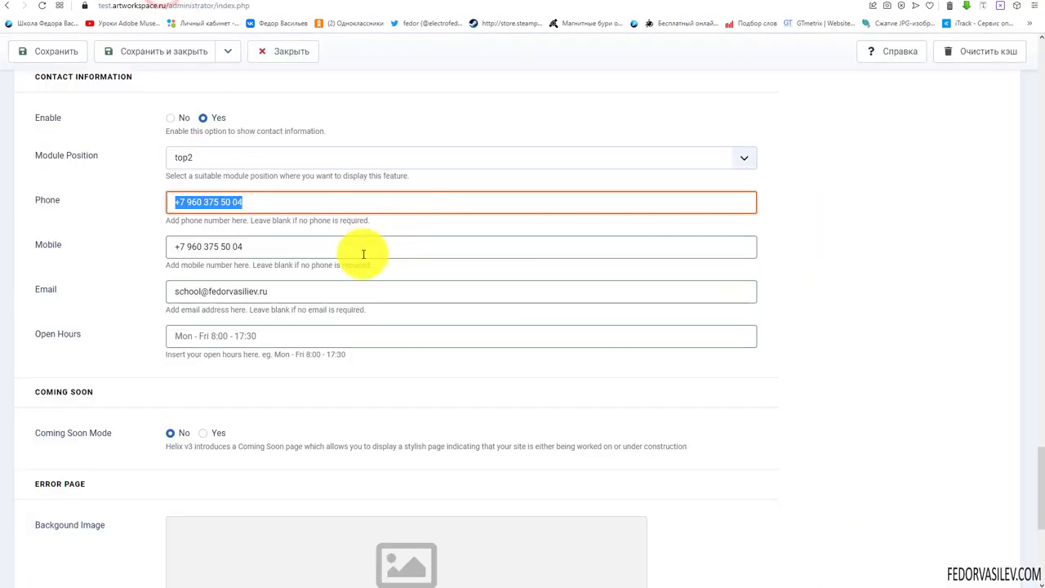
# - Try disabling the Contact Information block, and enable it again
pyautogui.scroll(1, 372, 279)
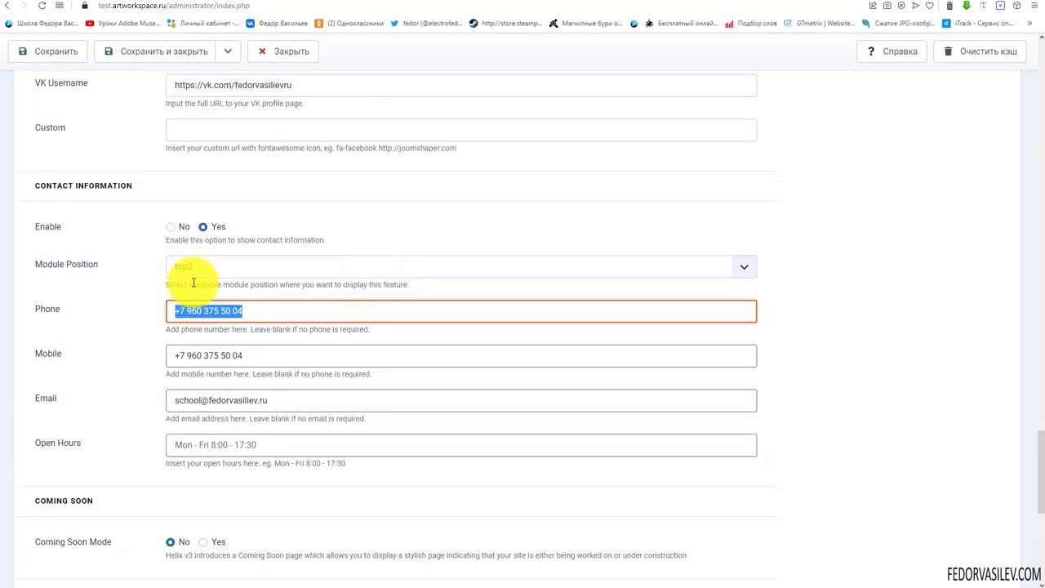
pyautogui.click(171, 226)
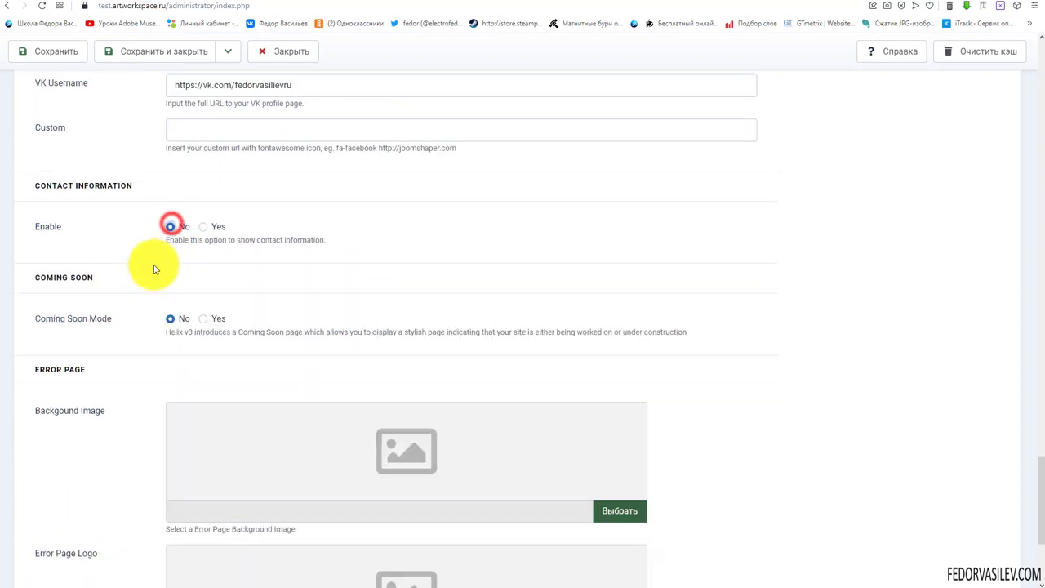
pyautogui.click(202, 226)
# - Enable Coming Soon Mode in the template's Coming Soon section
pyautogui.scroll(-4, 144, 296)
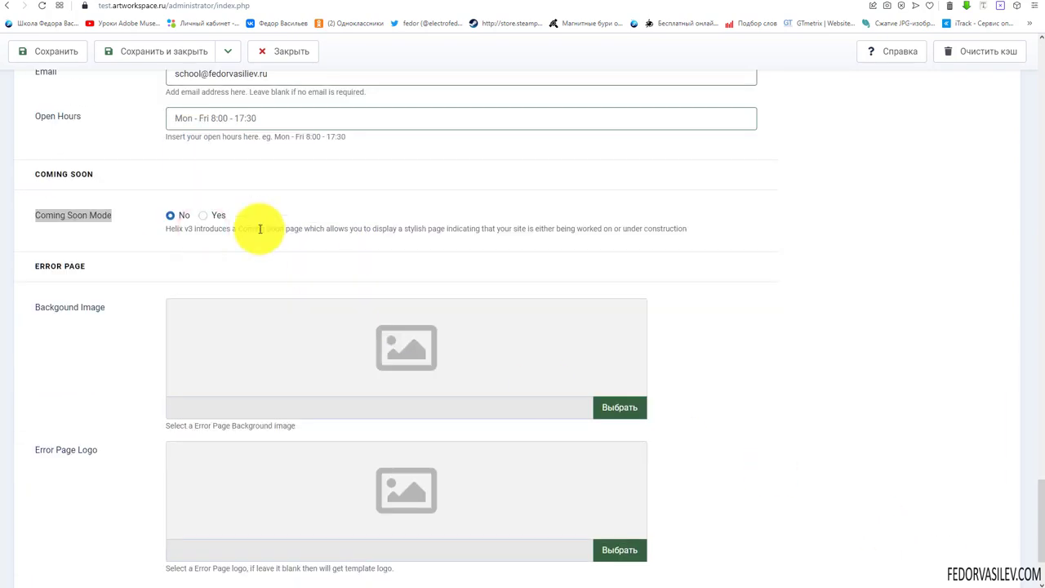
pyautogui.moveTo(104, 173); pyautogui.dragTo(37, 174)
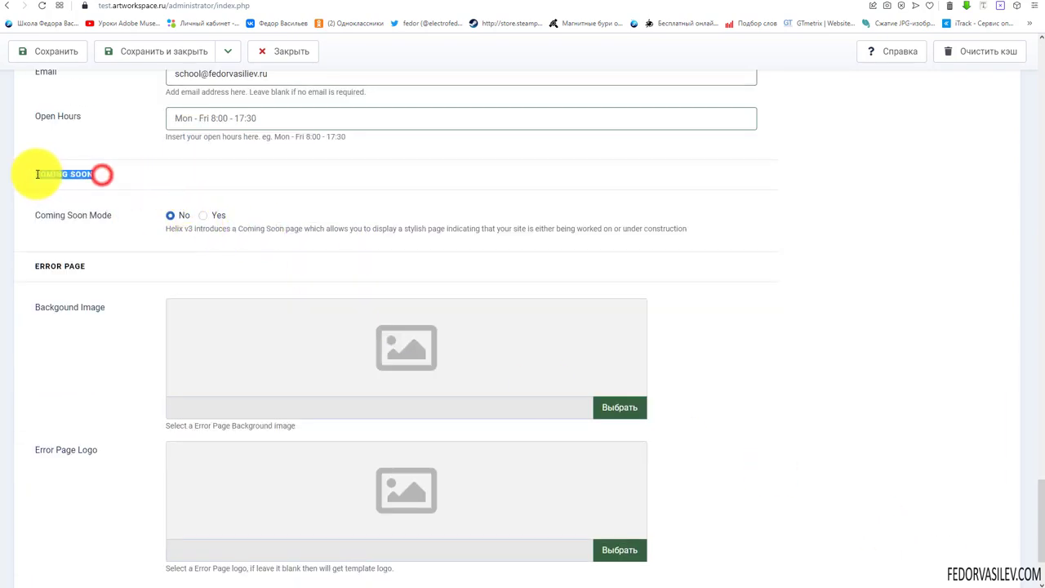
pyautogui.click(54, 207)
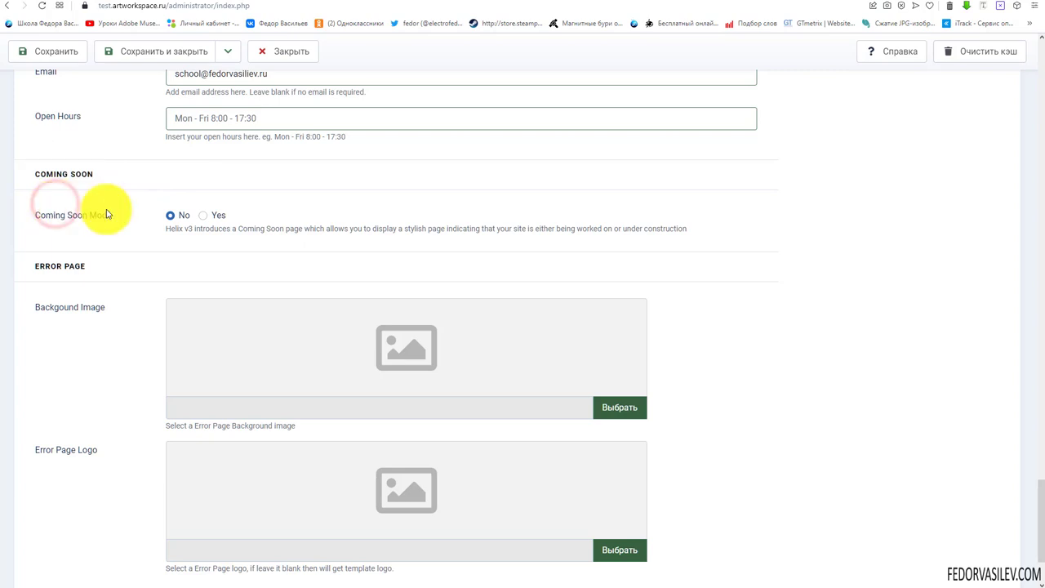
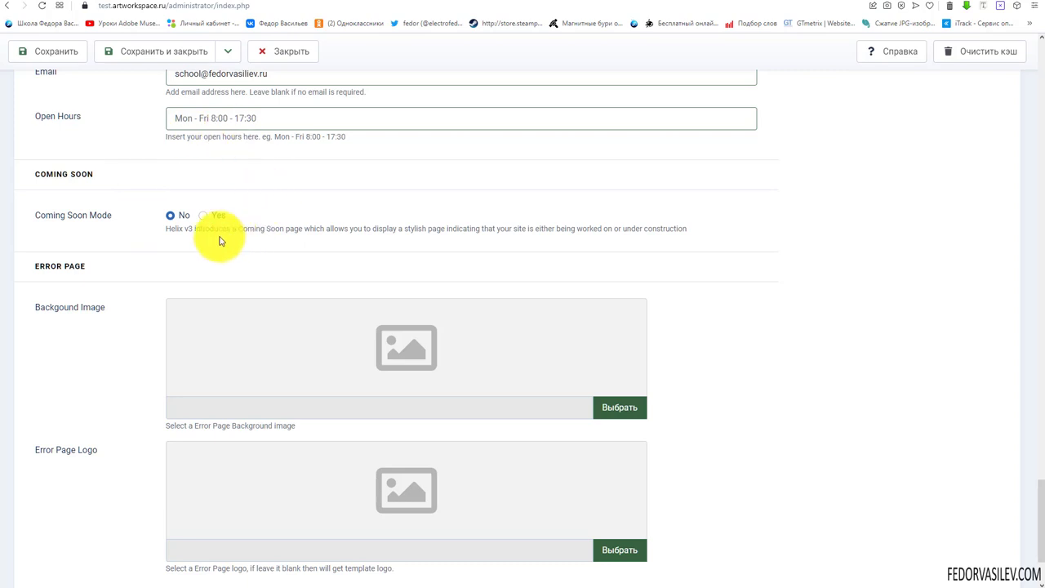
pyautogui.click(202, 216)
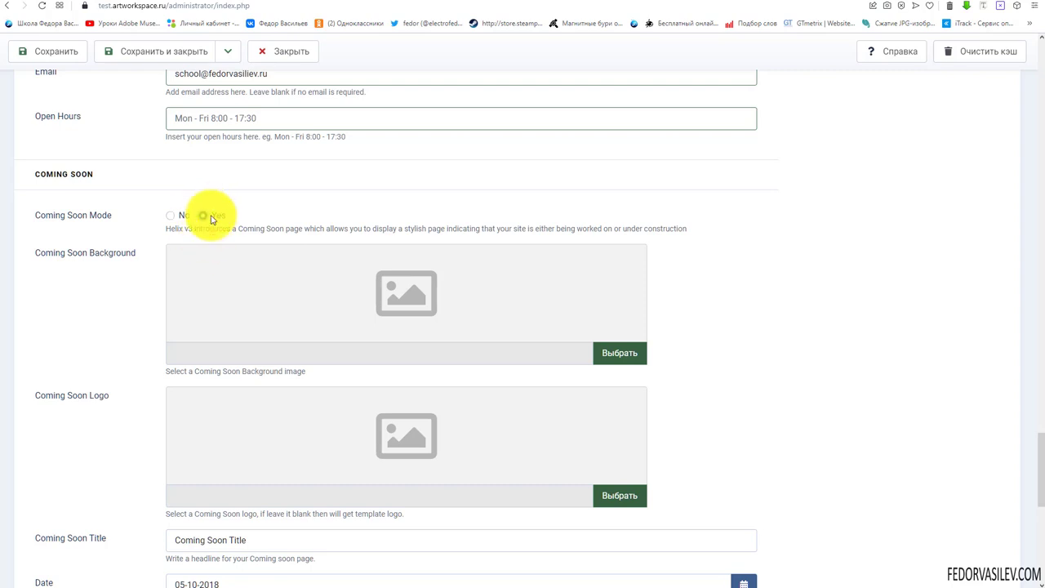
pyautogui.click(202, 215)
# - Choose 2018telefon.jpg from the images folder as the Coming Soon Background
pyautogui.doubleClick(129, 253)
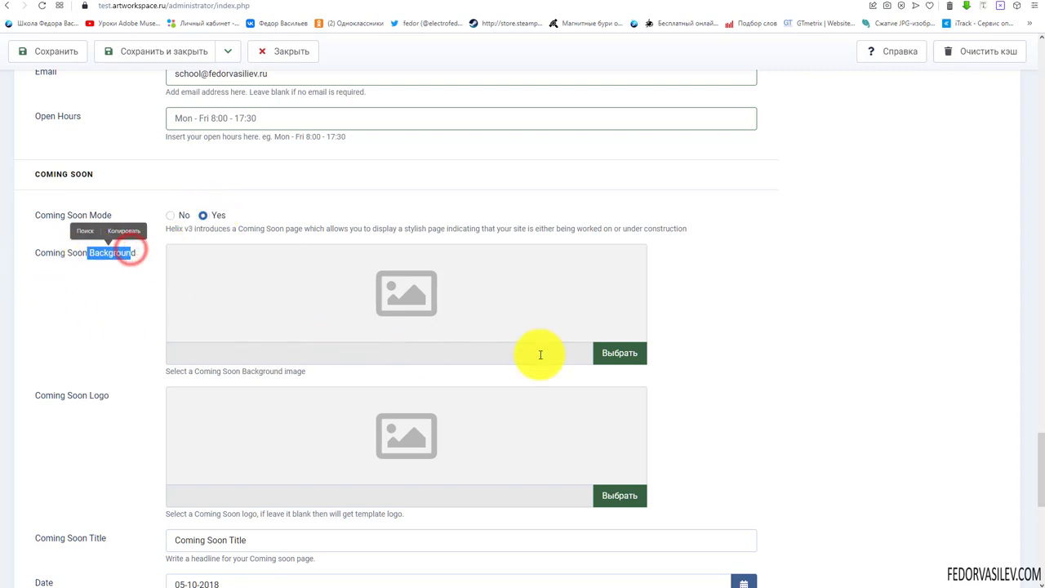
pyautogui.click(609, 360)
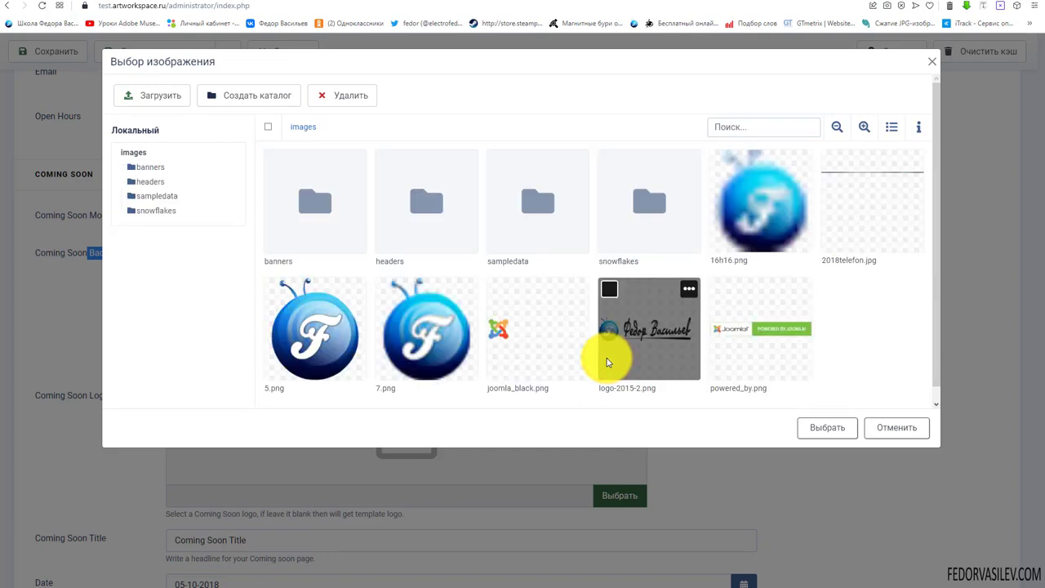
pyautogui.click(832, 161)
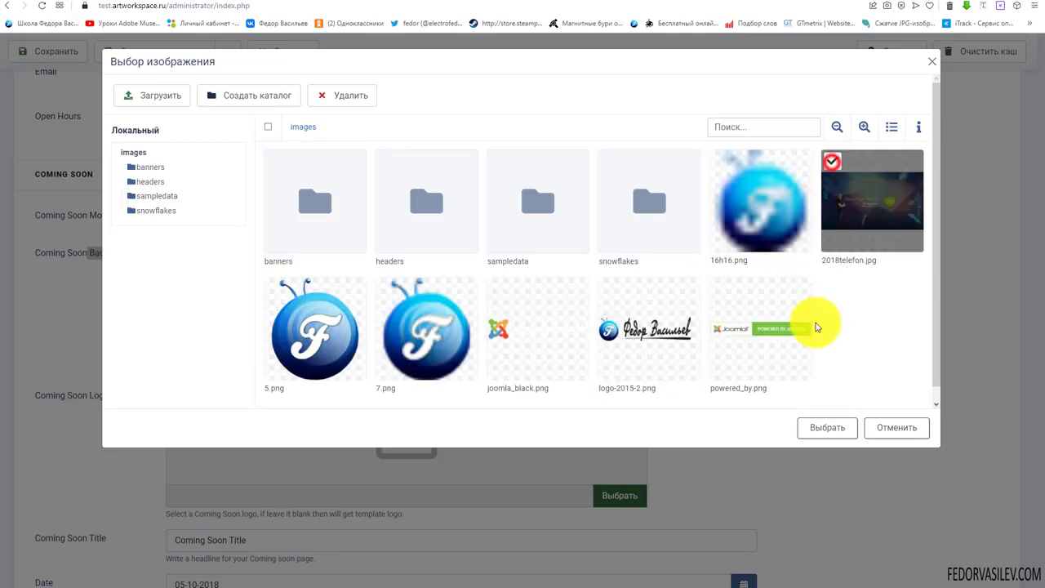
pyautogui.click(814, 431)
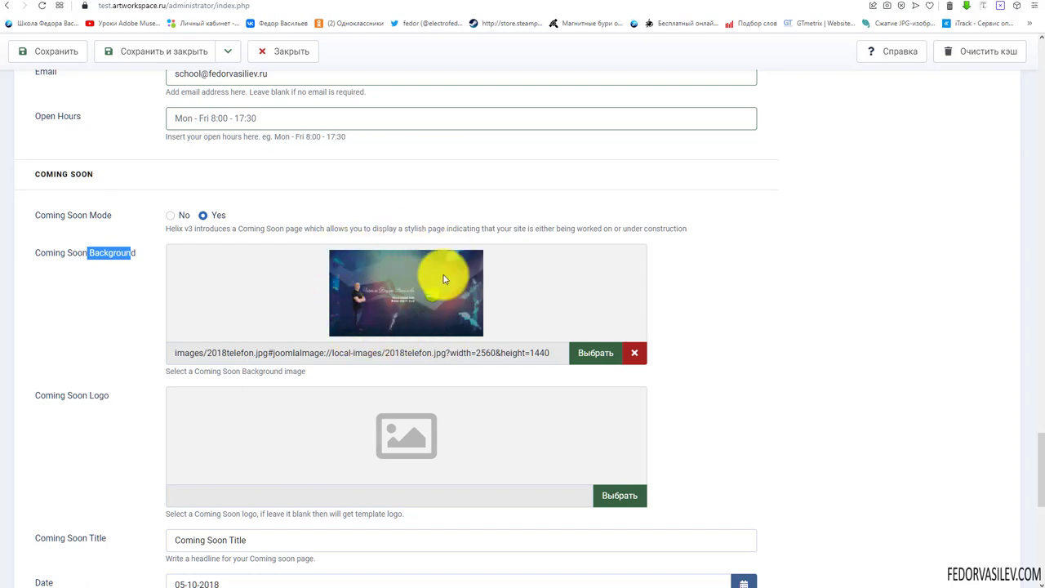
# - Choose logo-2015-2.png from the images folder as the Coming Soon Logo
pyautogui.scroll(-3, 445, 265)
pyautogui.moveTo(128, 182); pyautogui.dragTo(66, 180)
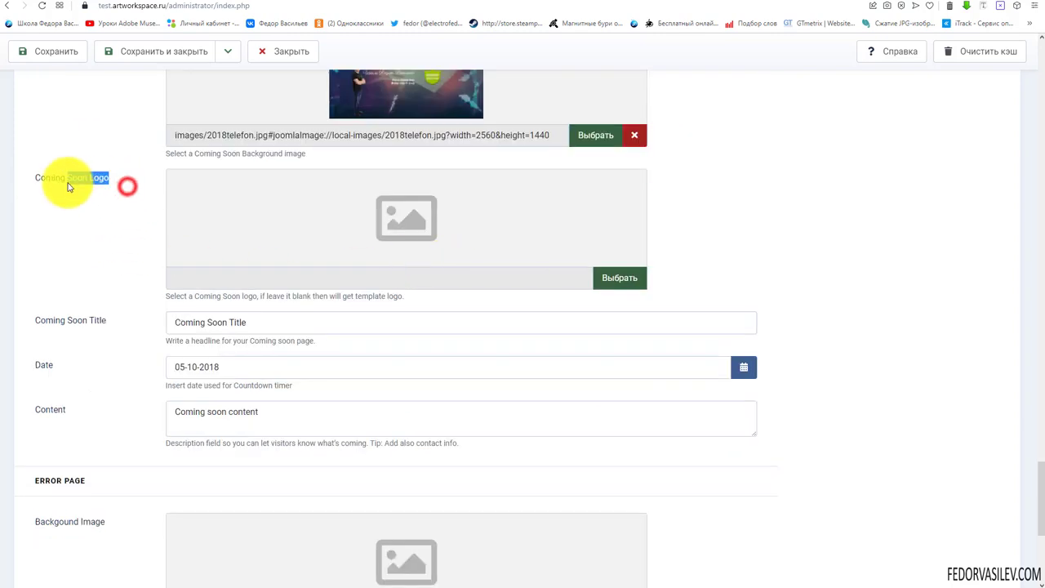
pyautogui.click(78, 229)
pyautogui.click(620, 278)
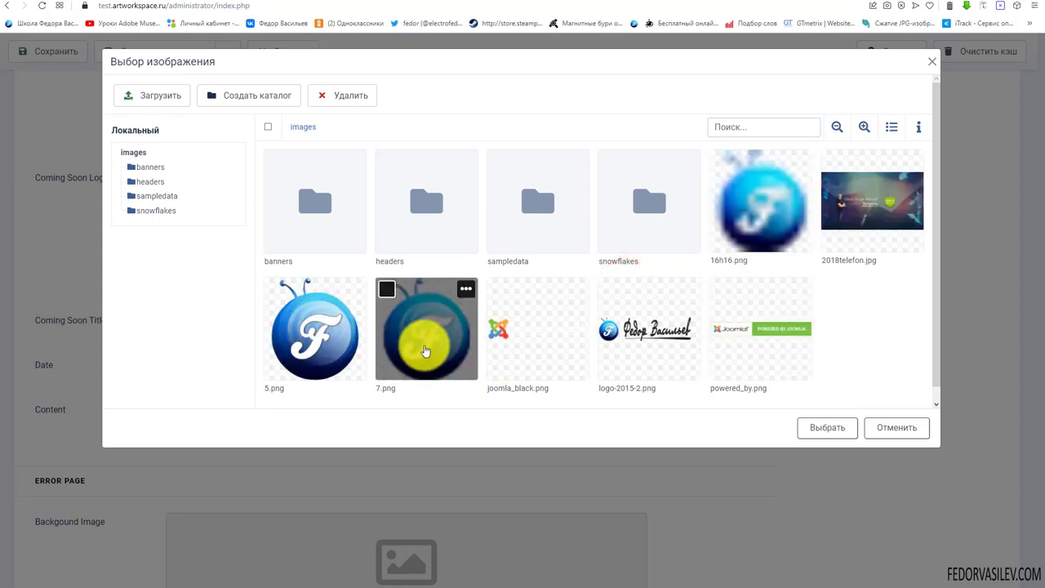
pyautogui.click(608, 289)
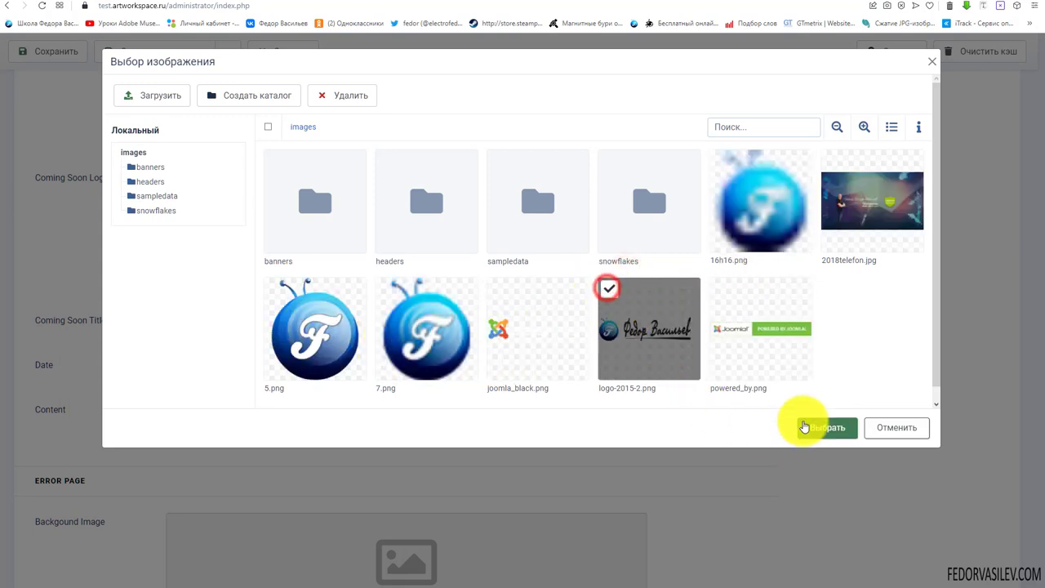
pyautogui.click(827, 428)
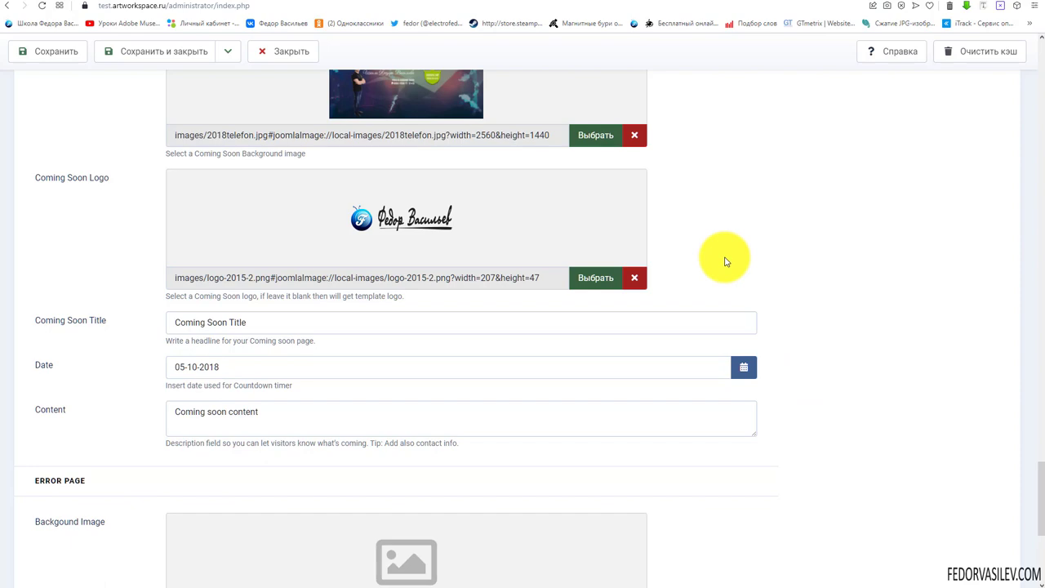
# - Set the Coming Soon Title to "Мы закрыты на техническое обслуживание", the Date to 30-01-2022 and the Content to "Мы скоро вернемся к вам!"
pyautogui.scroll(1, 726, 261)
pyautogui.scroll(-2, 724, 261)
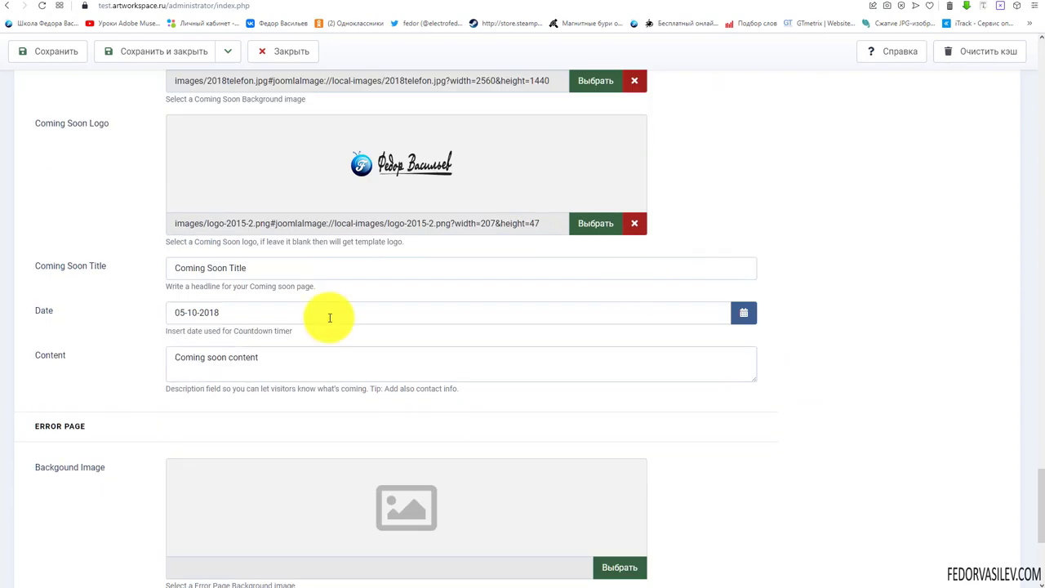
pyautogui.click(216, 271)
pyautogui.moveTo(268, 266); pyautogui.dragTo(105, 262)
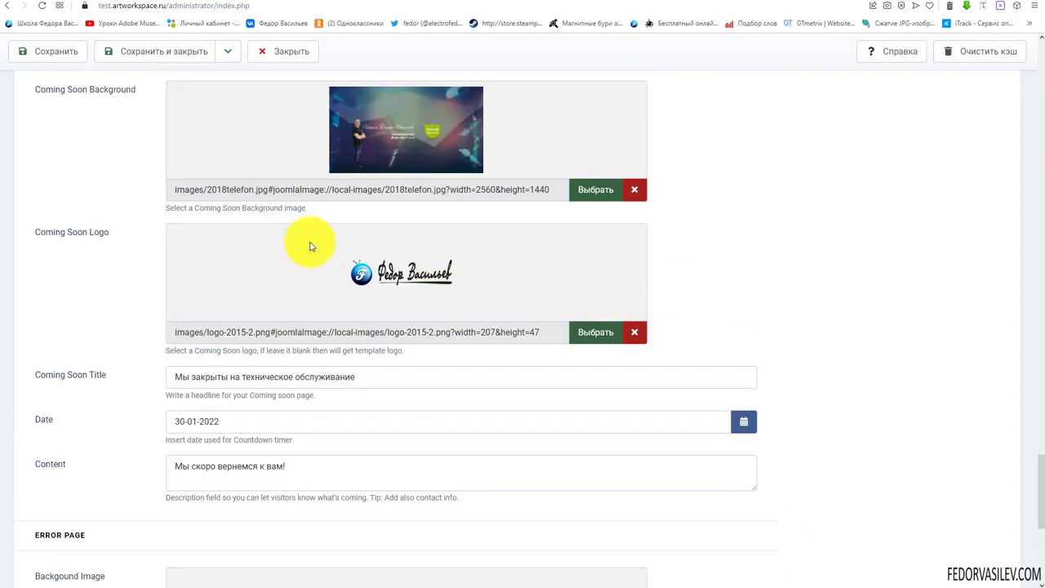
# - Review the Coming Soon title and content, and view the countdown date in its calendar
pyautogui.scroll(-1, 311, 246)
pyautogui.moveTo(363, 268); pyautogui.dragTo(137, 268)
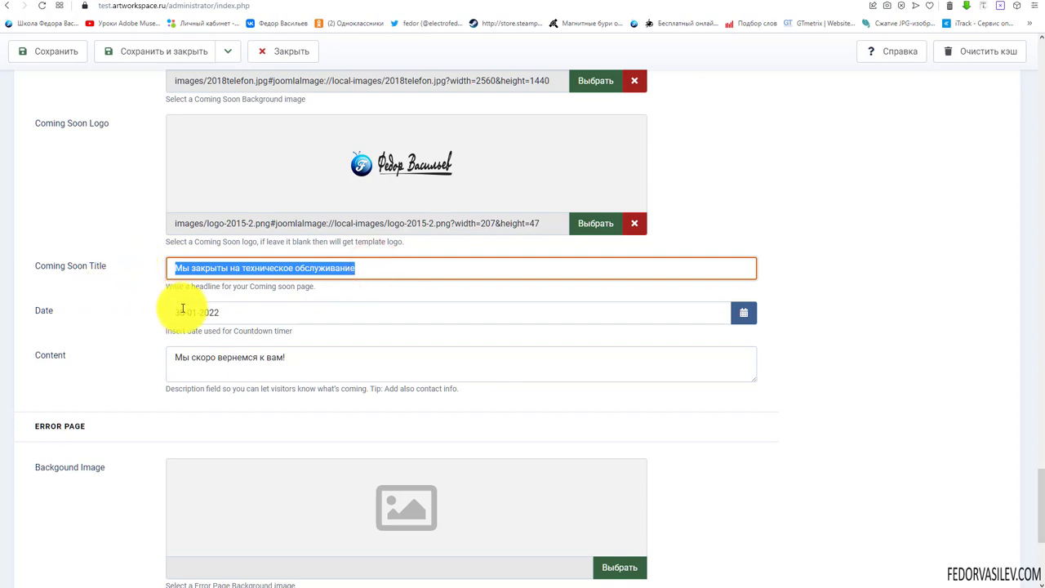
pyautogui.click(214, 314)
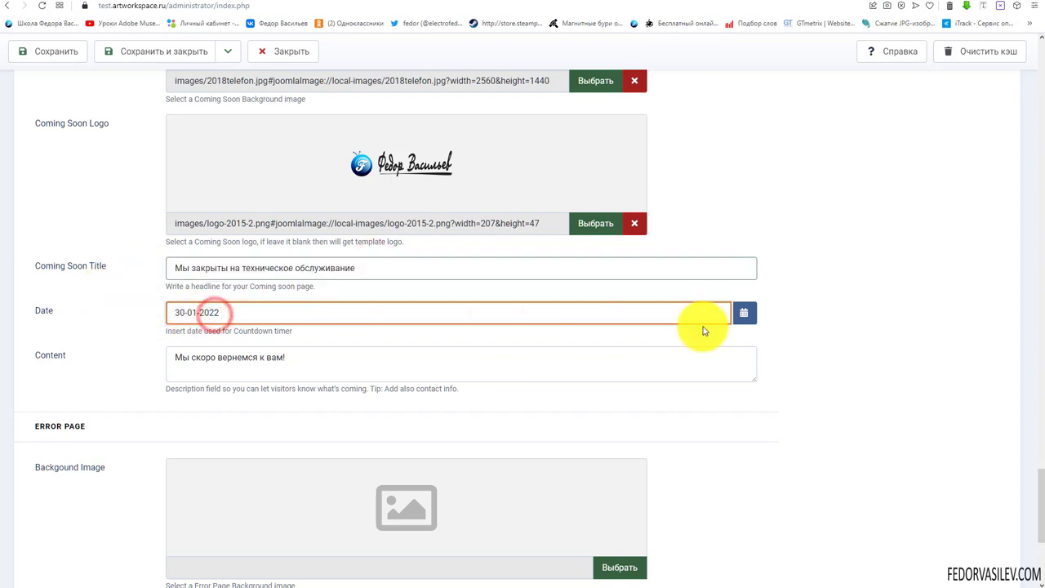
pyautogui.click(735, 319)
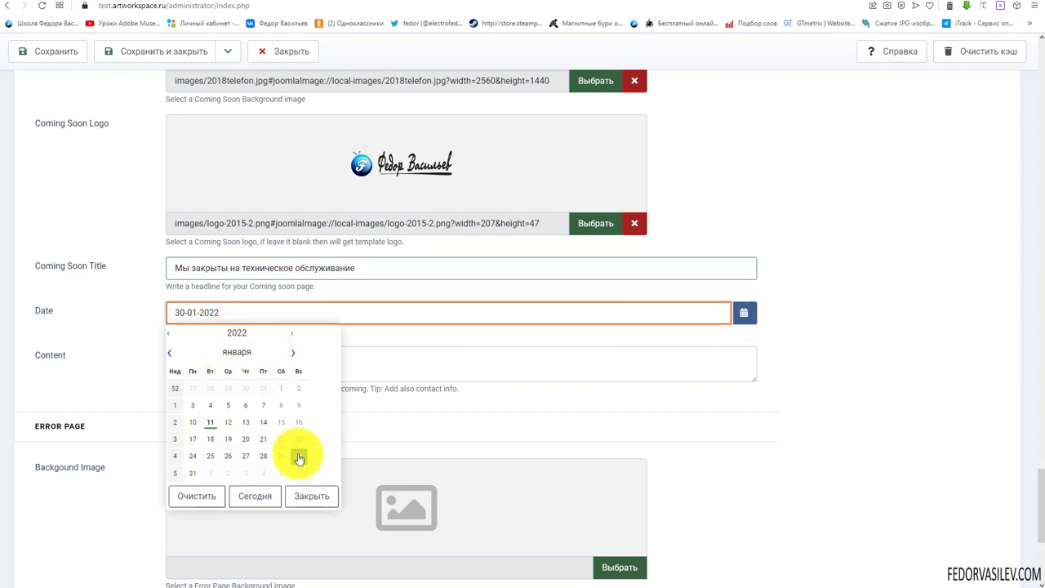
pyautogui.click(120, 392)
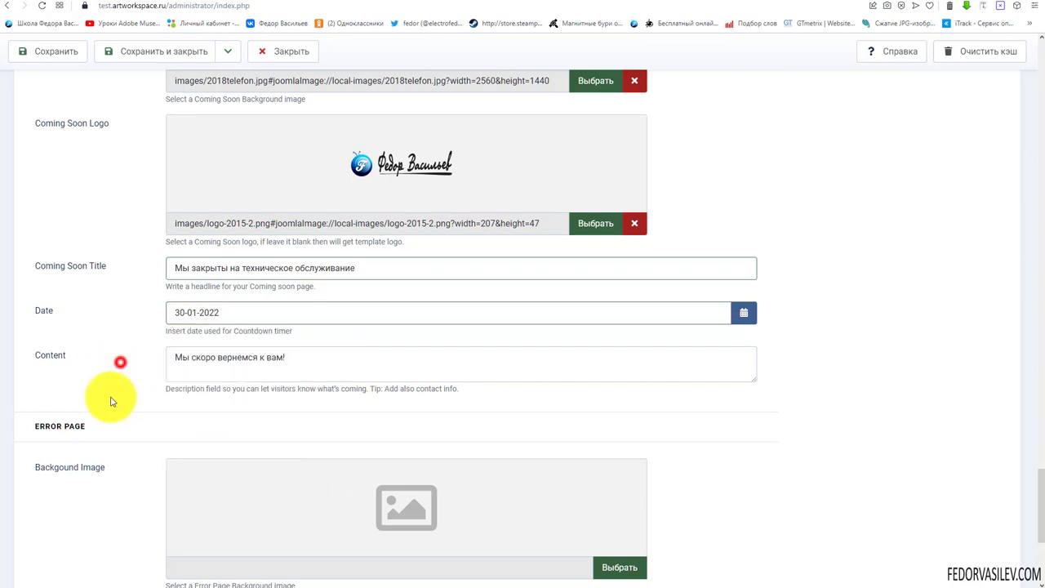
pyautogui.moveTo(309, 357); pyautogui.dragTo(82, 355)
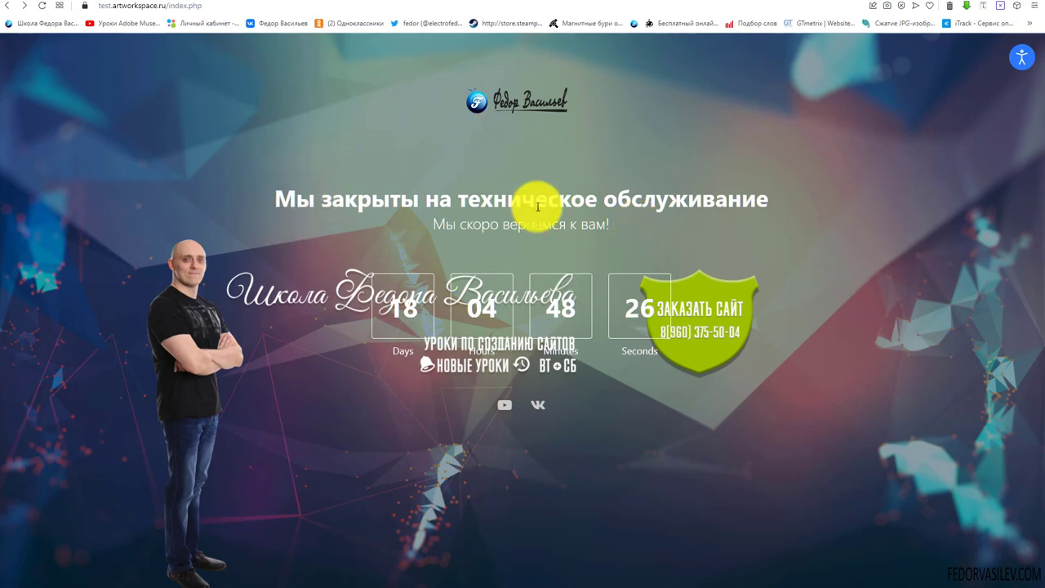
# - Examine the headline, message and countdown timer on the site's Coming Soon page
pyautogui.moveTo(768, 198); pyautogui.dragTo(273, 200)
pyautogui.click(523, 239)
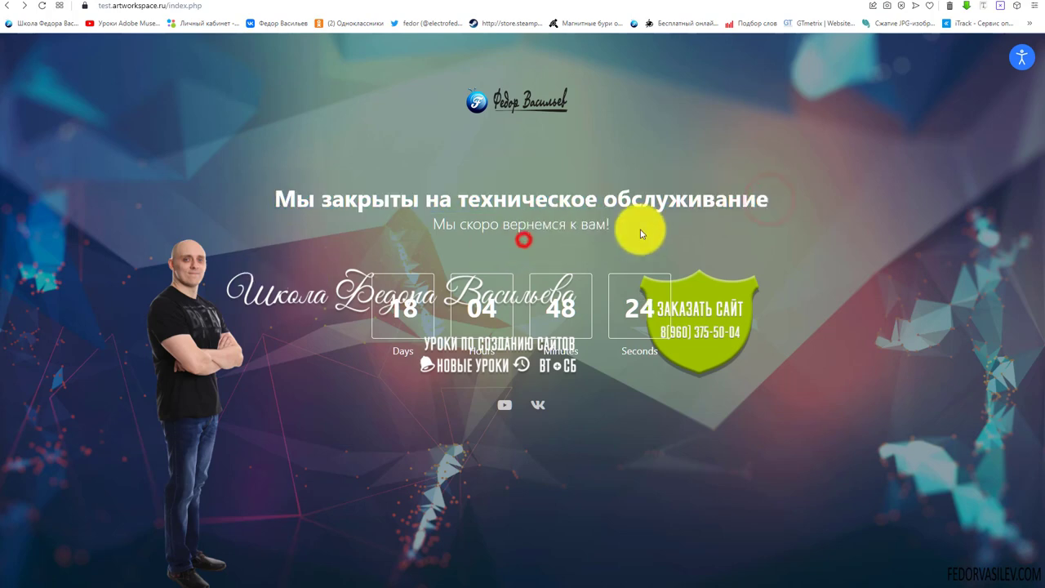
pyautogui.moveTo(643, 227); pyautogui.dragTo(381, 231)
pyautogui.click(384, 229)
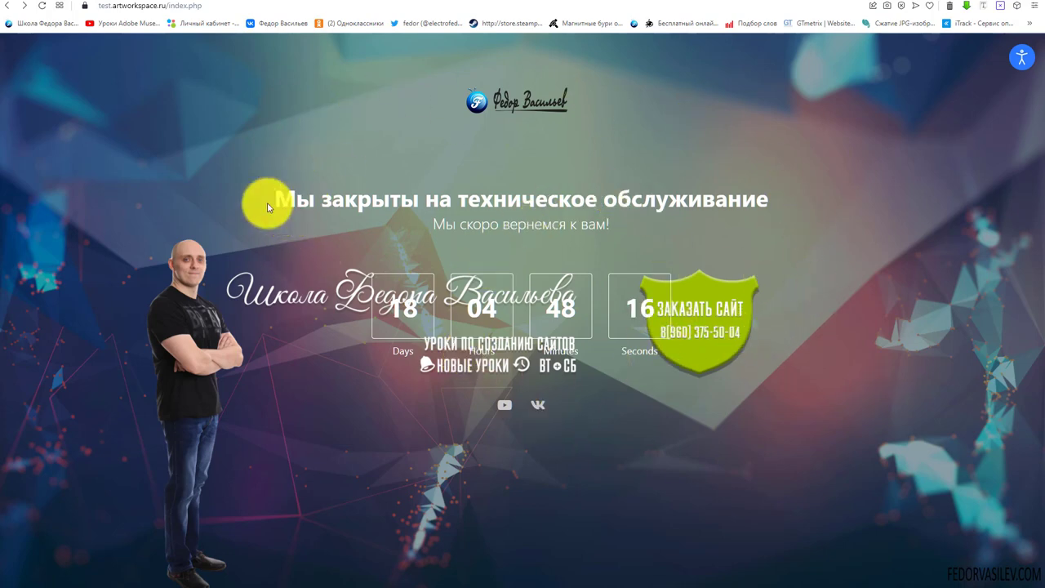
pyautogui.moveTo(264, 199); pyautogui.dragTo(681, 309)
pyautogui.click(660, 409)
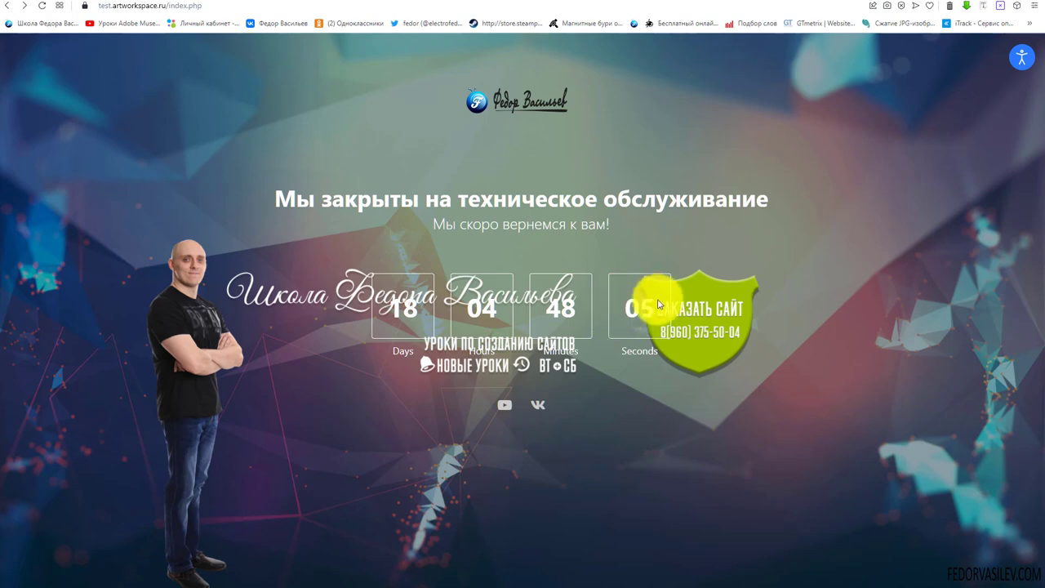
pyautogui.doubleClick(391, 352)
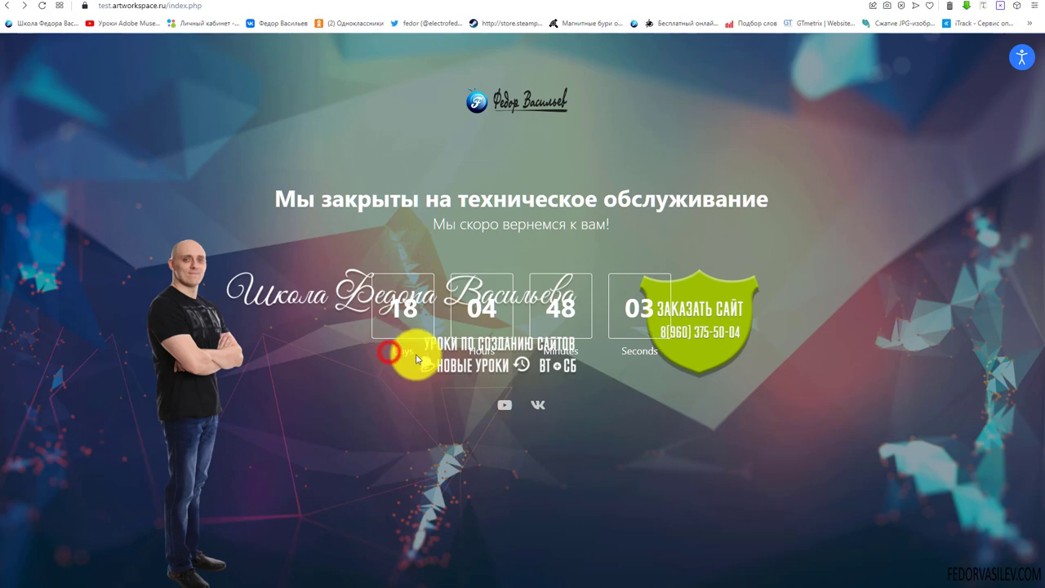
pyautogui.moveTo(407, 376); pyautogui.dragTo(472, 351)
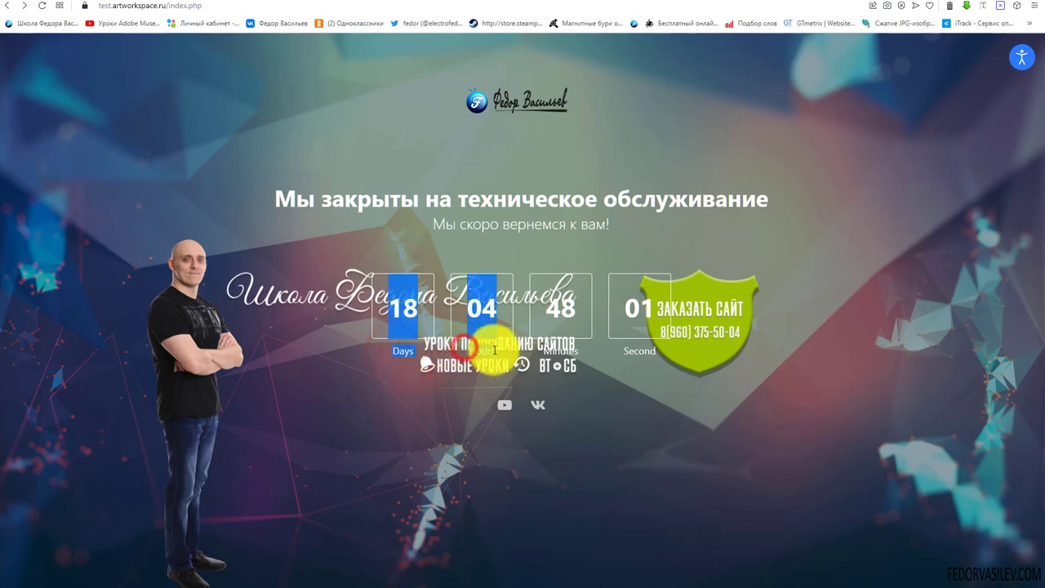
pyautogui.click(569, 374)
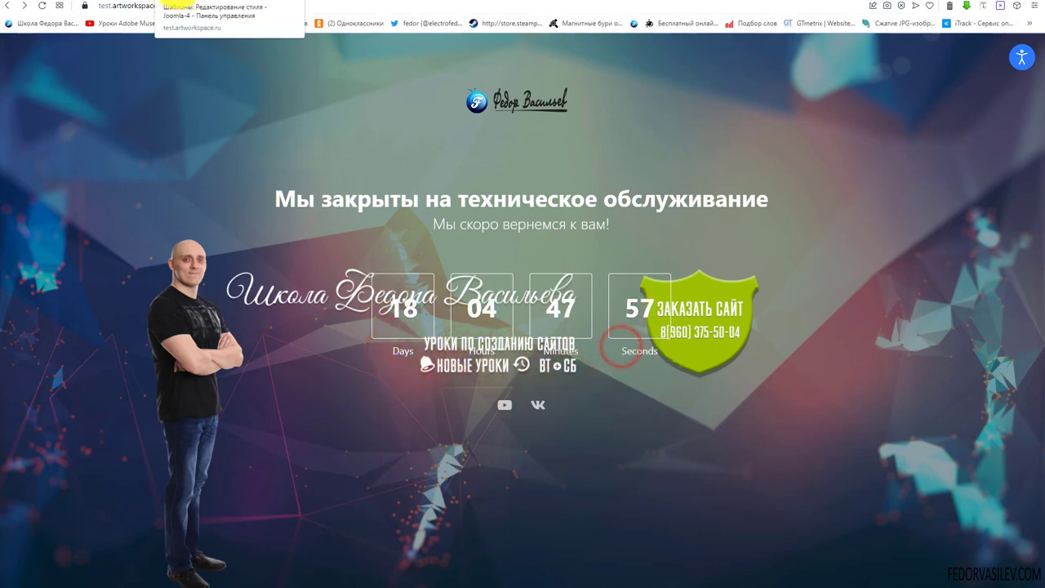
# - Return to the template style settings and turn Coming Soon Mode off
pyautogui.click(155, 3)
pyautogui.scroll(2, 414, 273)
pyautogui.scroll(1, 399, 304)
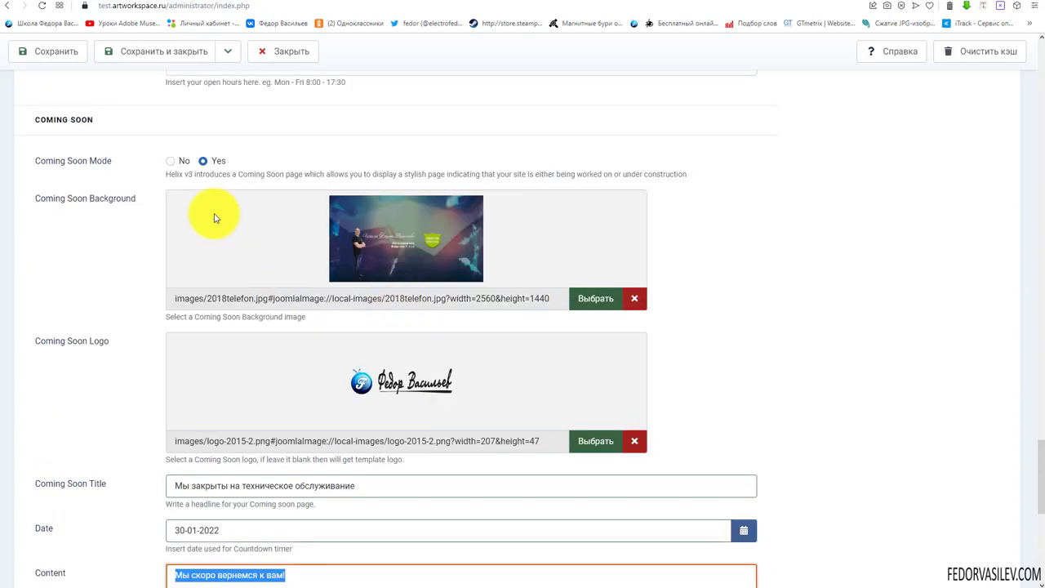
pyautogui.click(170, 161)
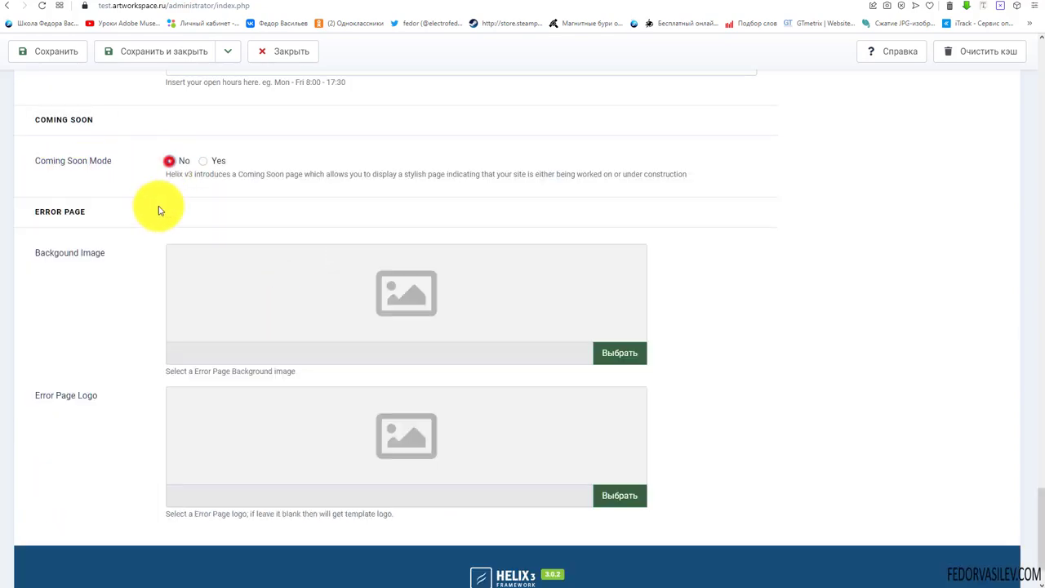
# - Set logo-2015-2.png as the Error Page Logo and save the template style
pyautogui.scroll(-1, 65, 57)
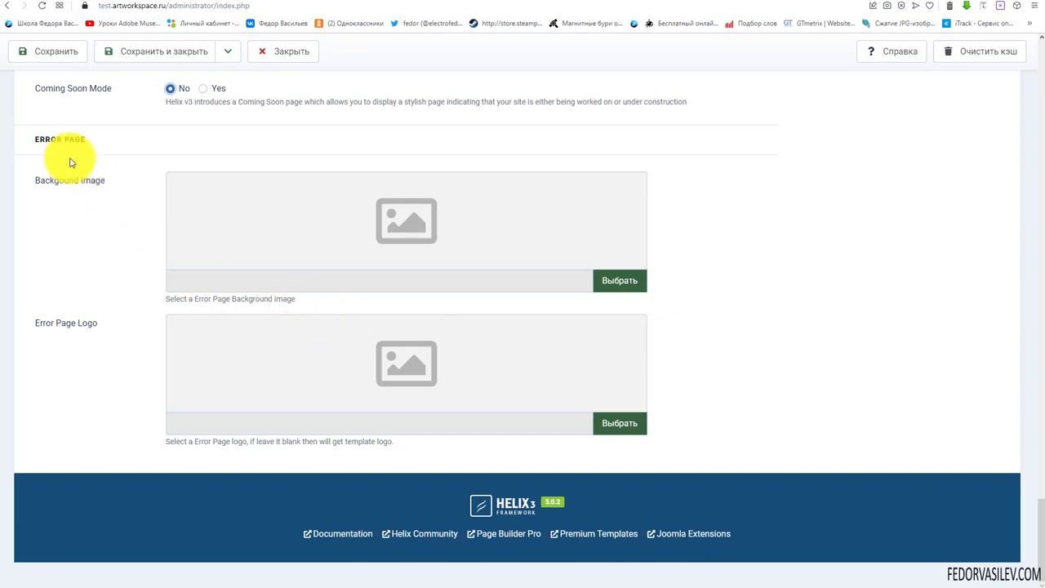
pyautogui.moveTo(86, 140); pyautogui.dragTo(40, 139)
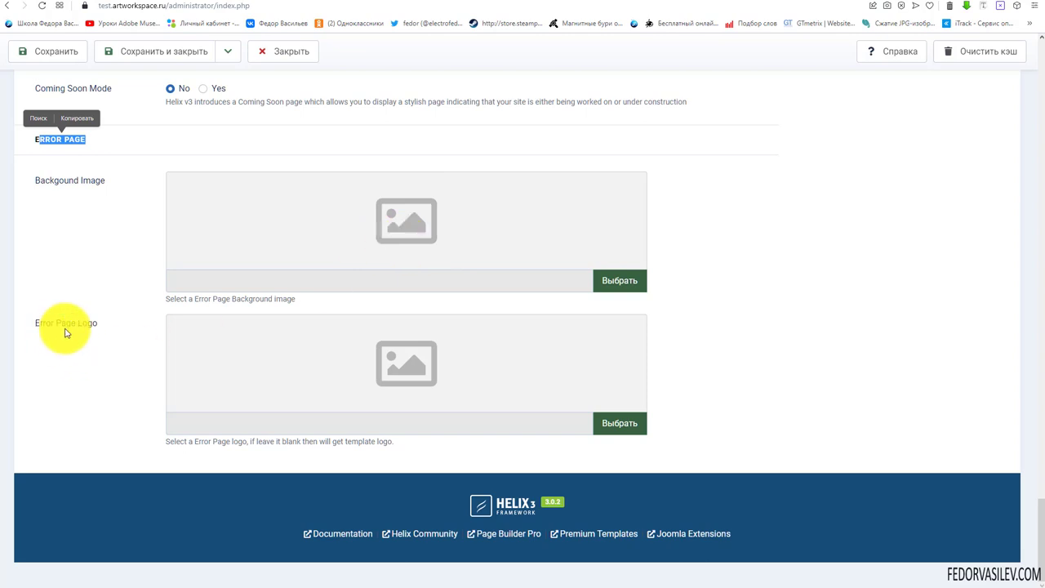
pyautogui.moveTo(113, 330); pyautogui.dragTo(38, 327)
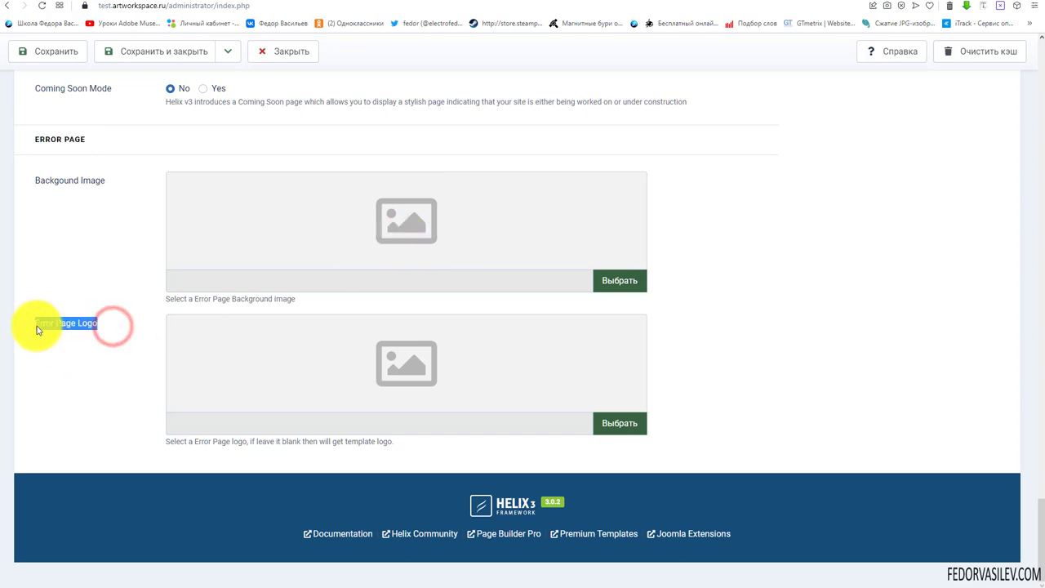
pyautogui.click(67, 346)
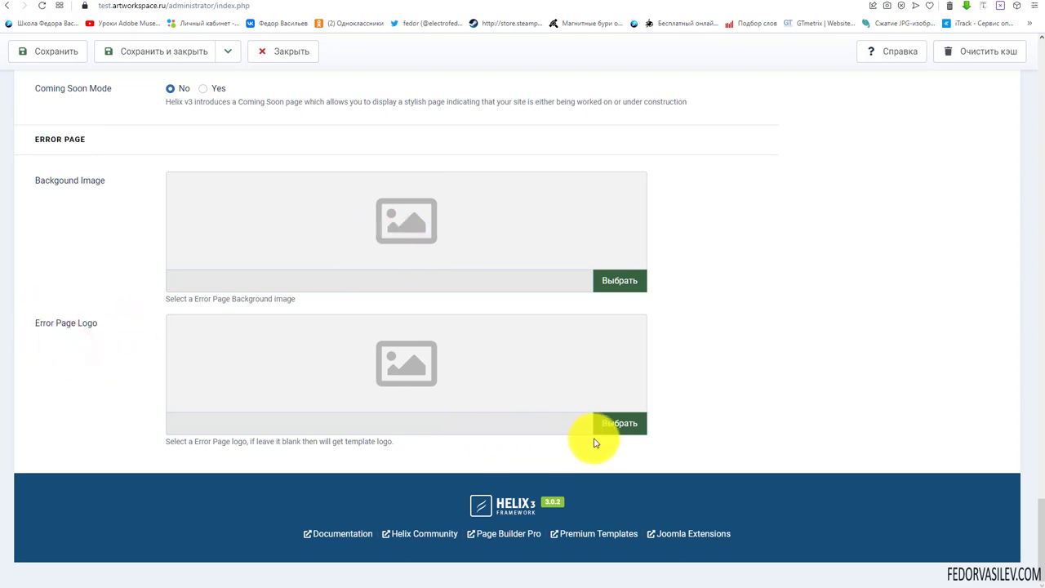
pyautogui.click(618, 425)
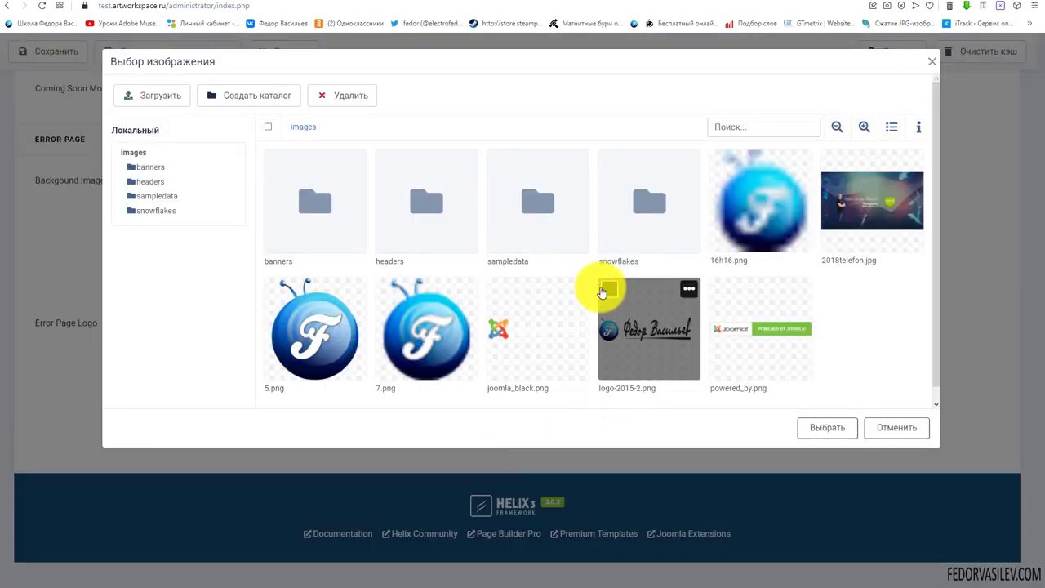
pyautogui.click(609, 288)
pyautogui.click(804, 431)
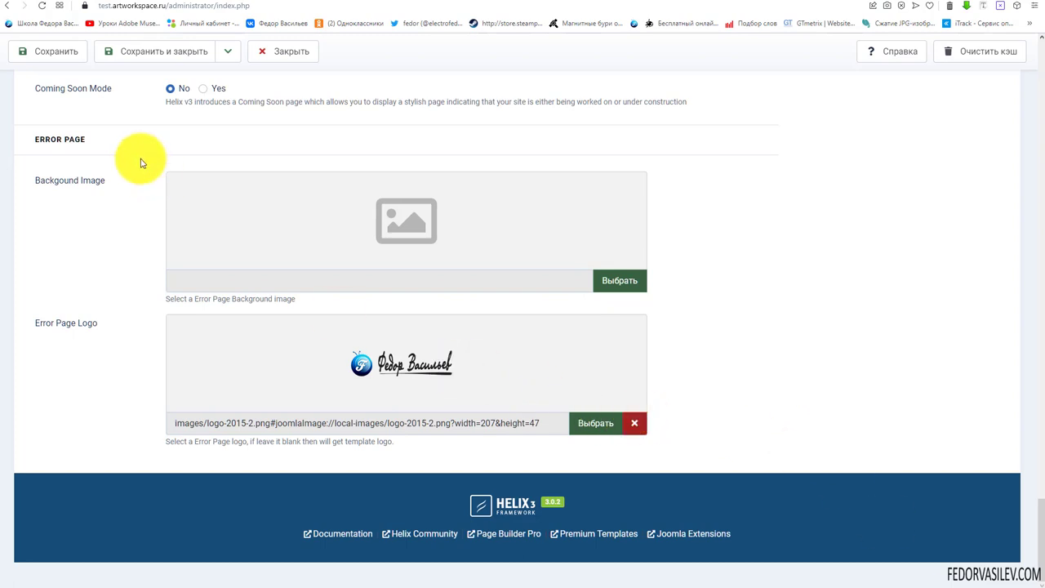
pyautogui.click(49, 50)
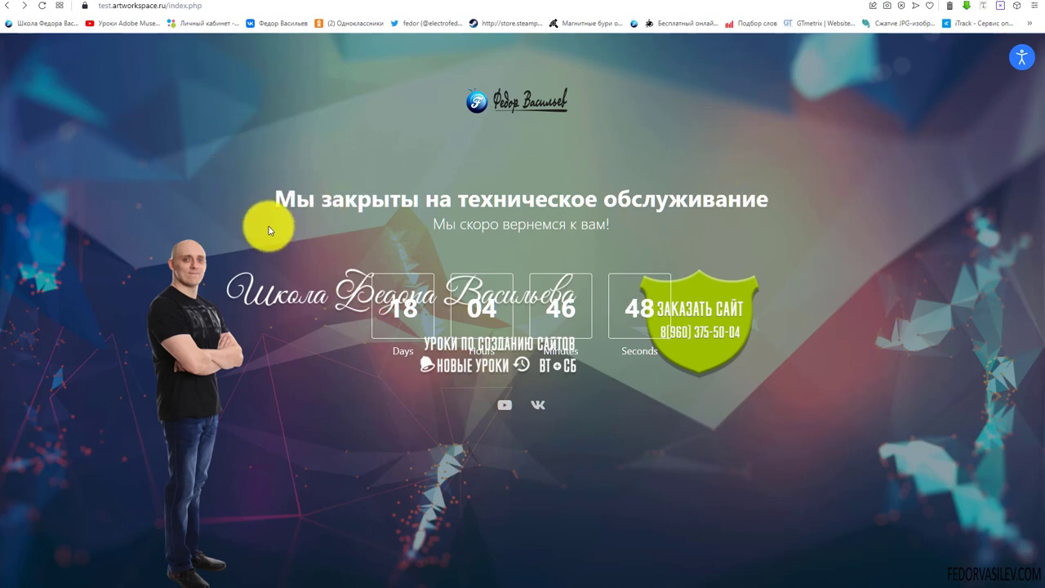
# - Open the site's root address, test.artworkspace.ru, without the Coming Soon part, and look over the home page
pyautogui.click(190, 198)
pyautogui.click(168, 8)
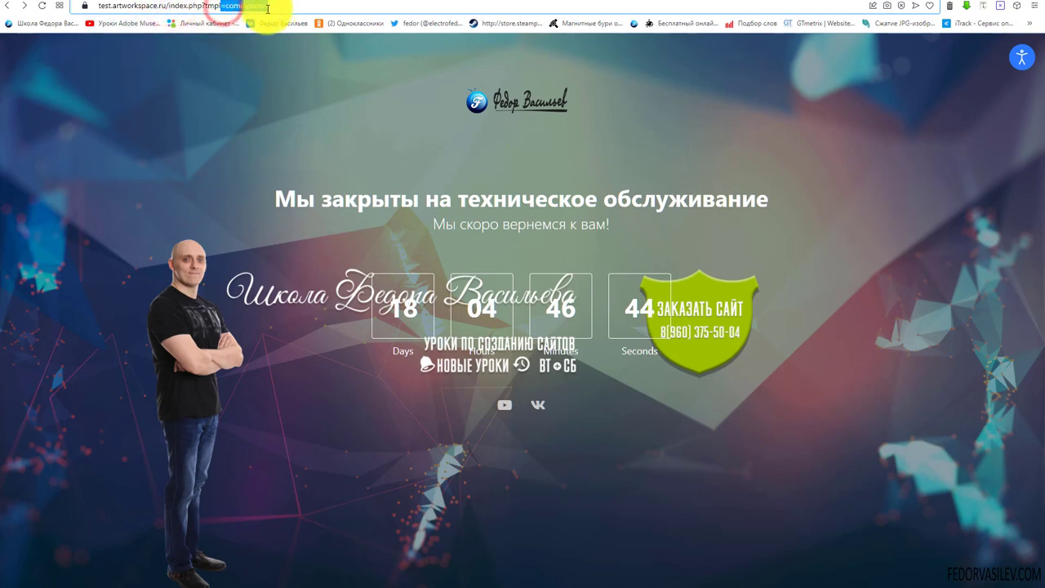
pyautogui.click(210, 6)
pyautogui.moveTo(169, 6); pyautogui.dragTo(379, 10)
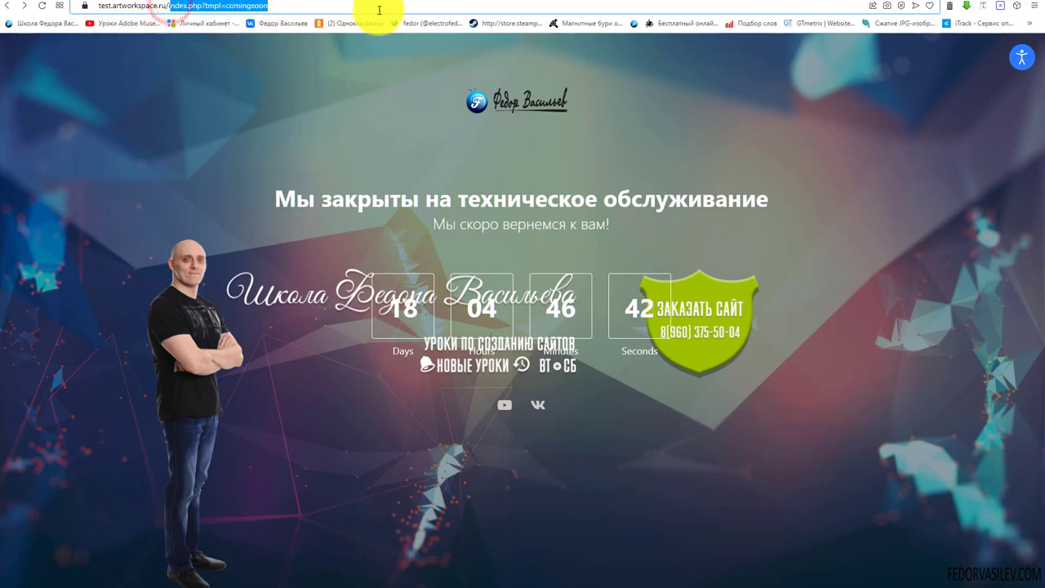
pyautogui.press('BackSpace')
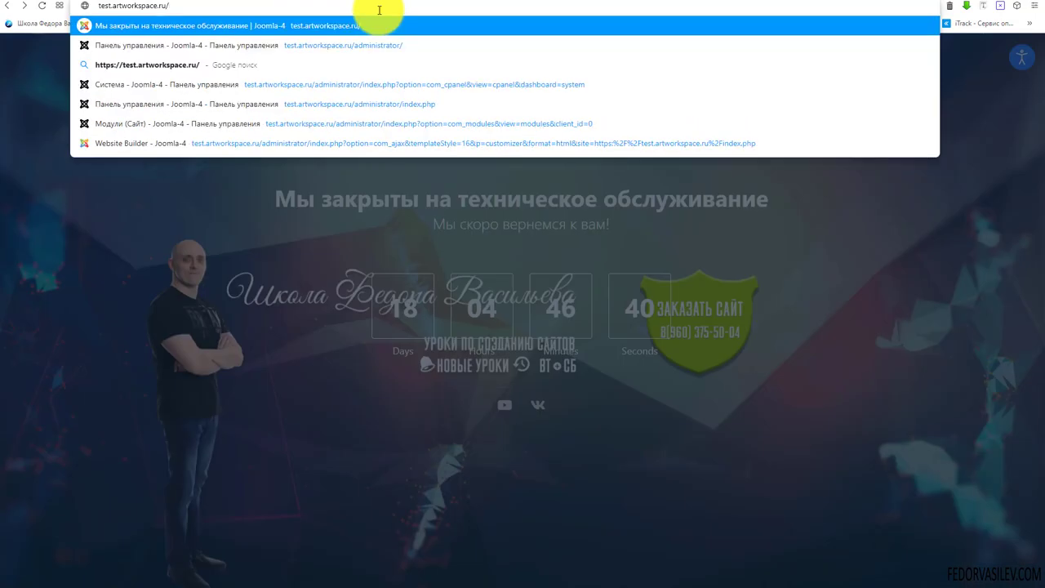
pyautogui.press('Return')
pyautogui.scroll(-3, 73, 176)
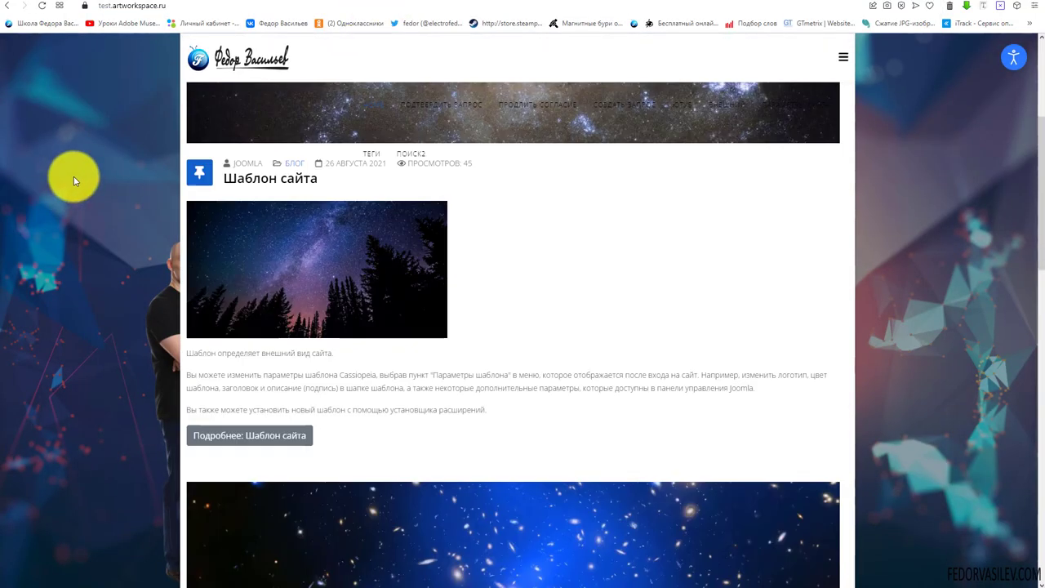
pyautogui.scroll(3, 73, 176)
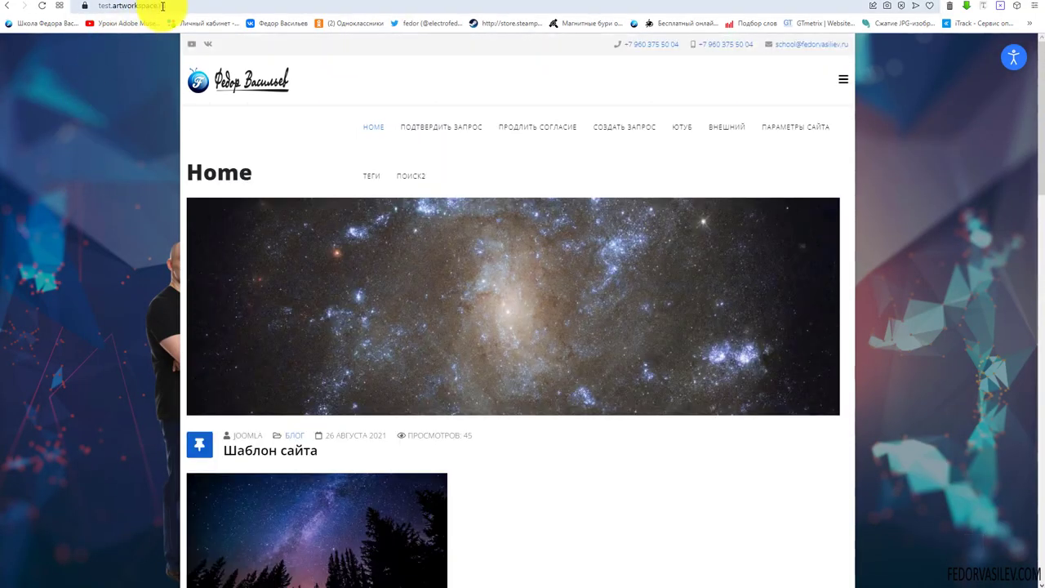
# - Open test.artworkspace.ru/404 and examine the site's error page
pyautogui.click(178, 7)
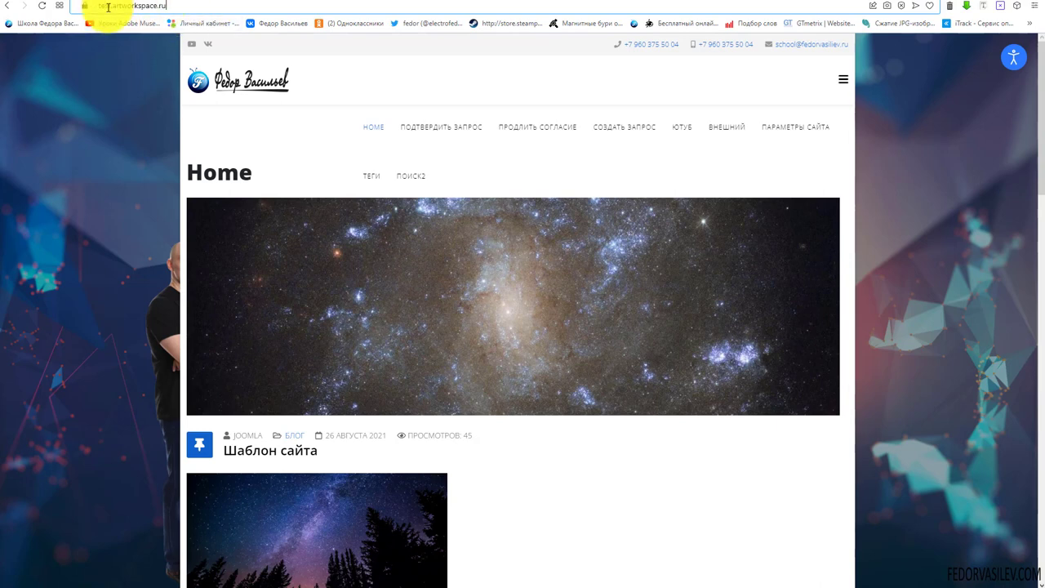
pyautogui.write('.')
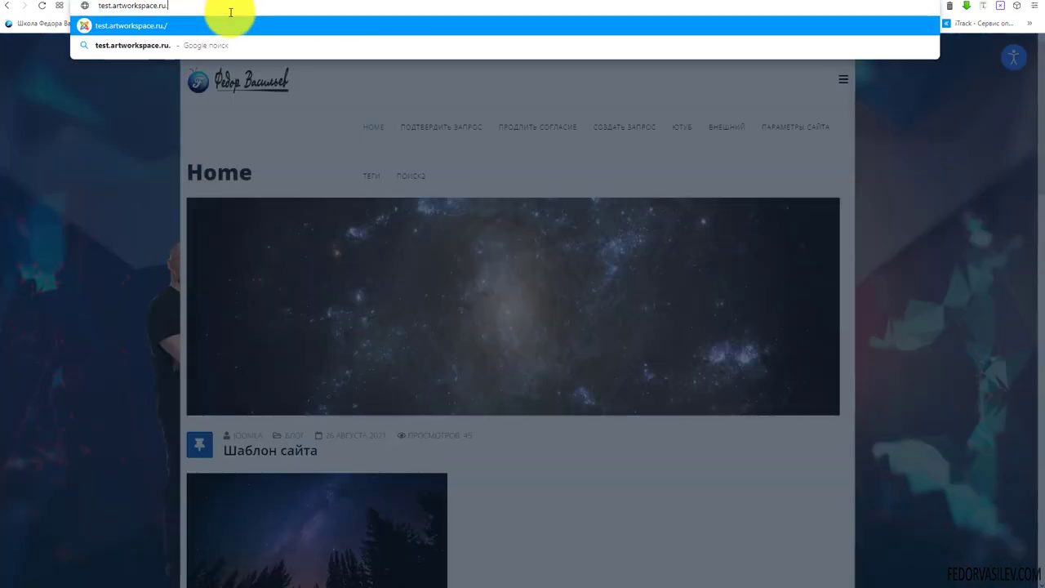
pyautogui.press('BackSpace')
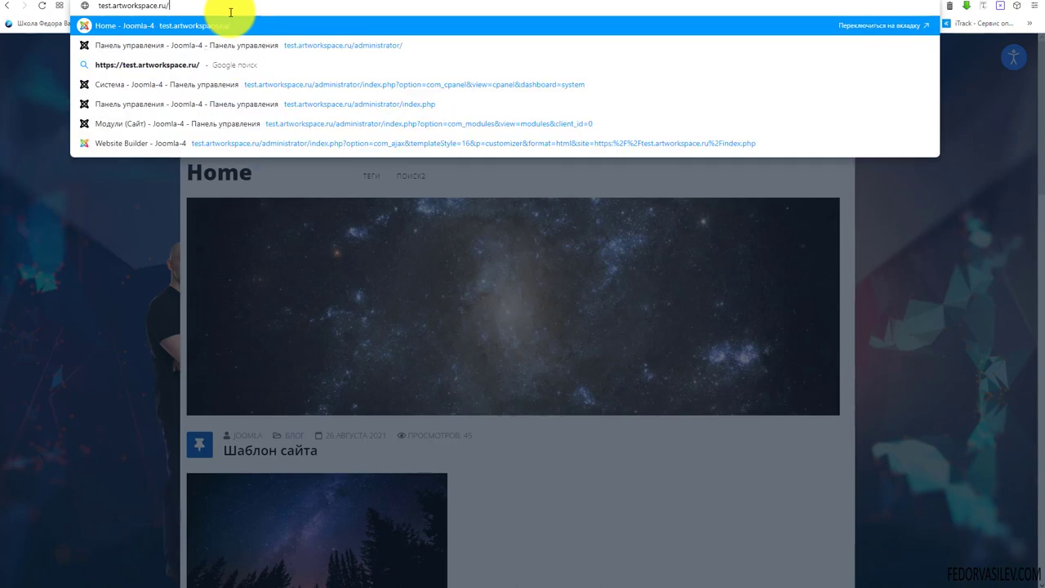
pyautogui.write('/404')
pyautogui.press('Return')
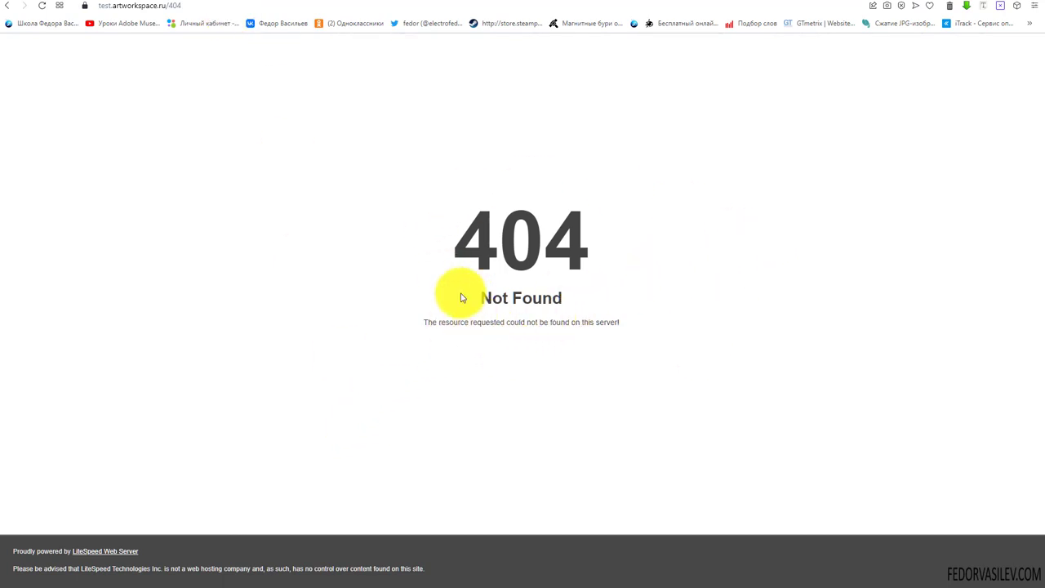
pyautogui.moveTo(462, 237); pyautogui.dragTo(681, 322)
pyautogui.click(681, 322)
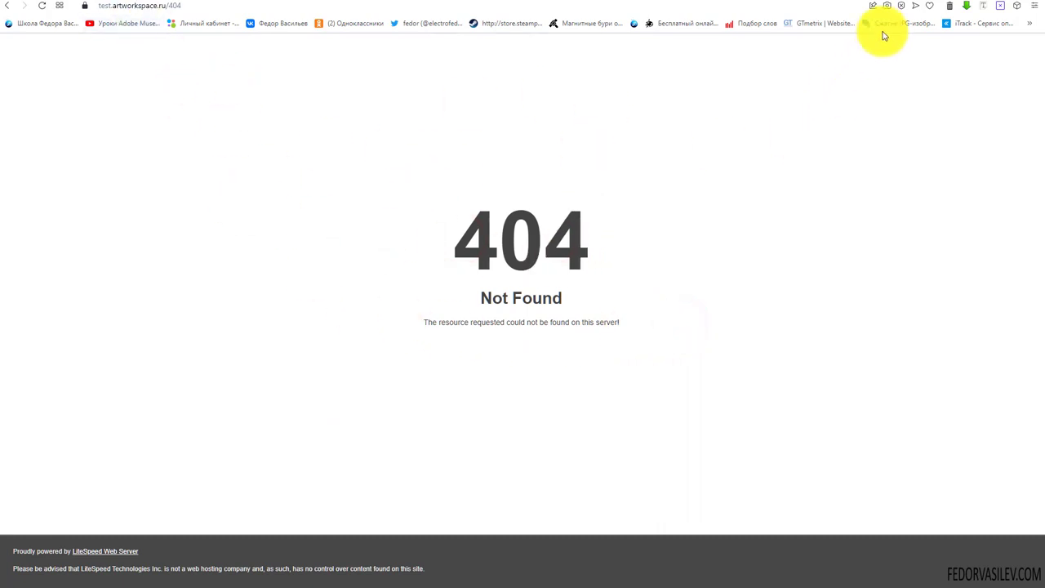
# - Clear the browser's cache for all time and reload the 404 page
pyautogui.click(950, 6)
pyautogui.click(931, 80)
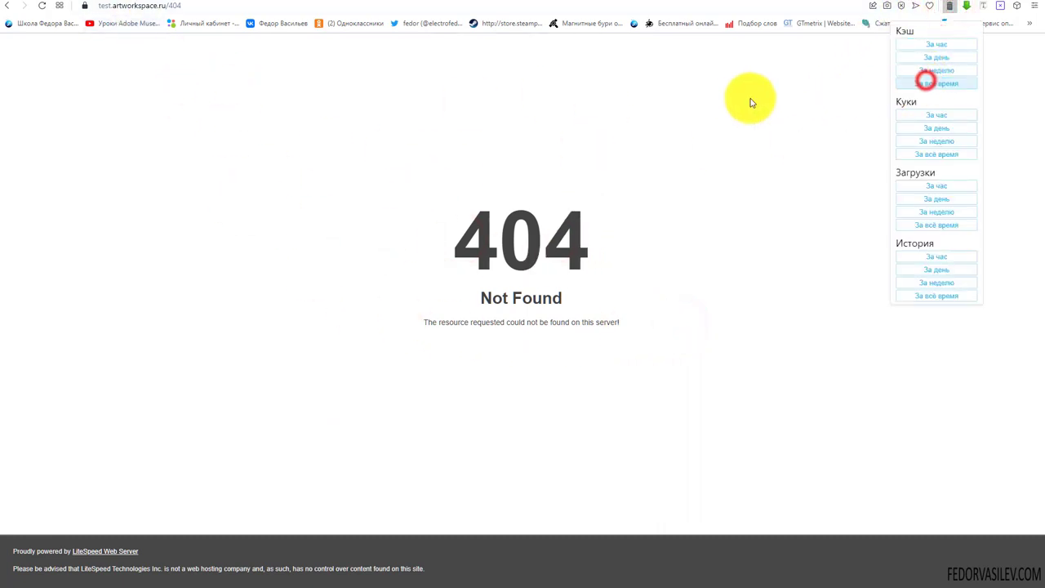
pyautogui.click(751, 98)
pyautogui.click(43, 6)
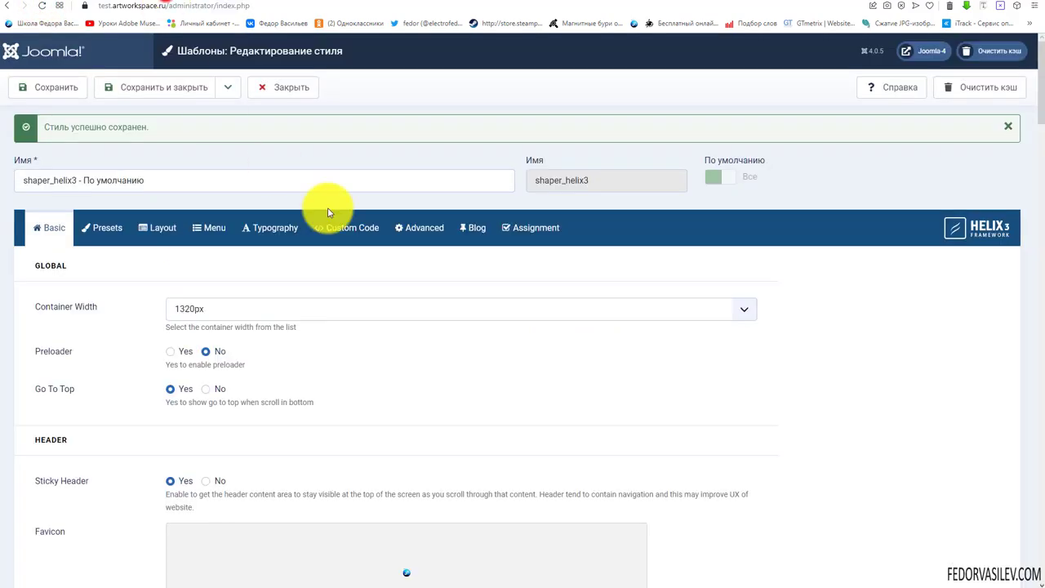
# - Return to the template style settings and review the Error Page background image and logo options
pyautogui.scroll(-8, 356, 221)
pyautogui.scroll(-20, 360, 219)
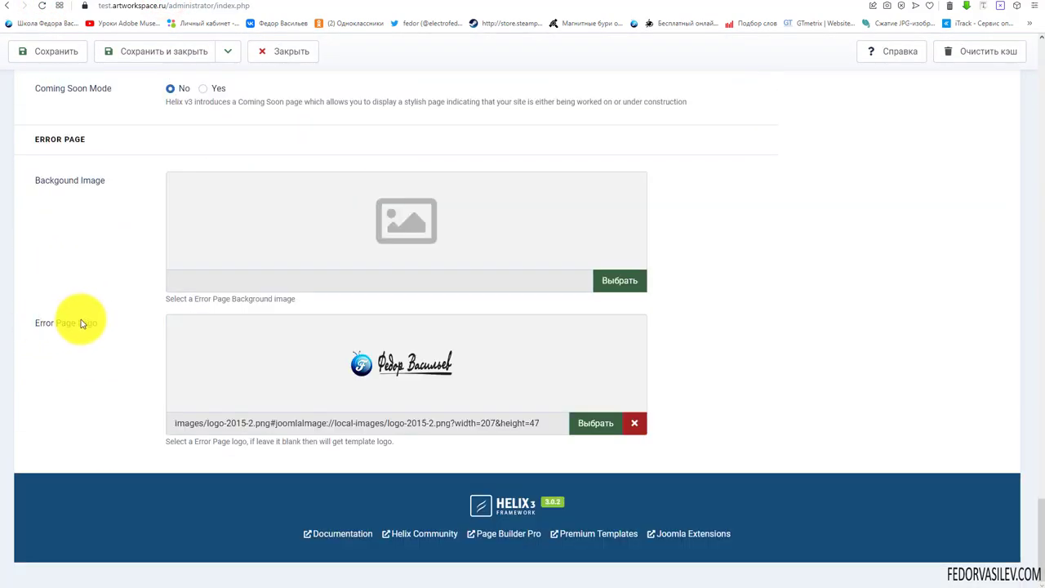
pyautogui.click(103, 322)
pyautogui.moveTo(61, 337); pyautogui.dragTo(35, 332)
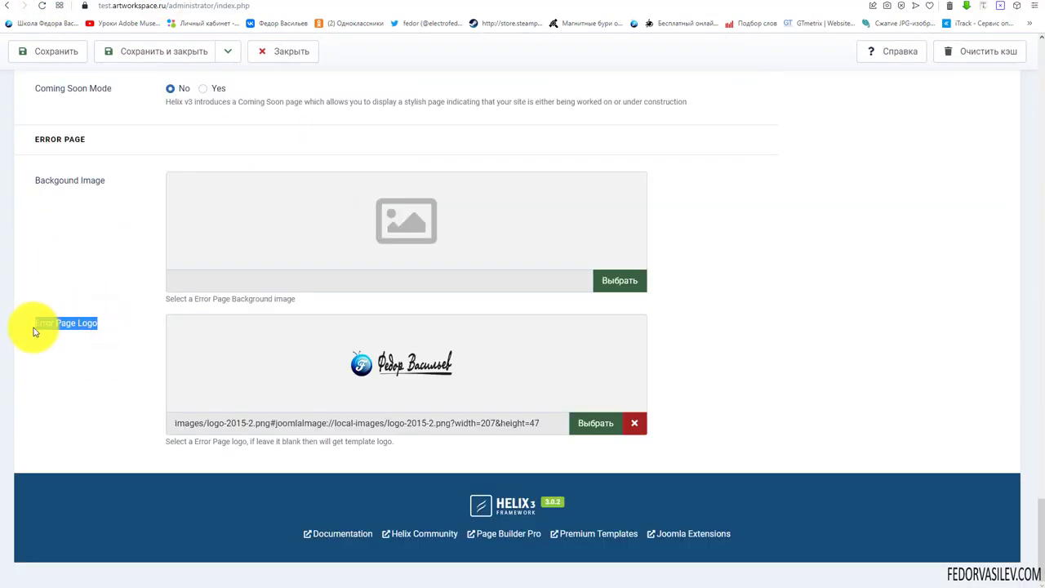
pyautogui.click(98, 366)
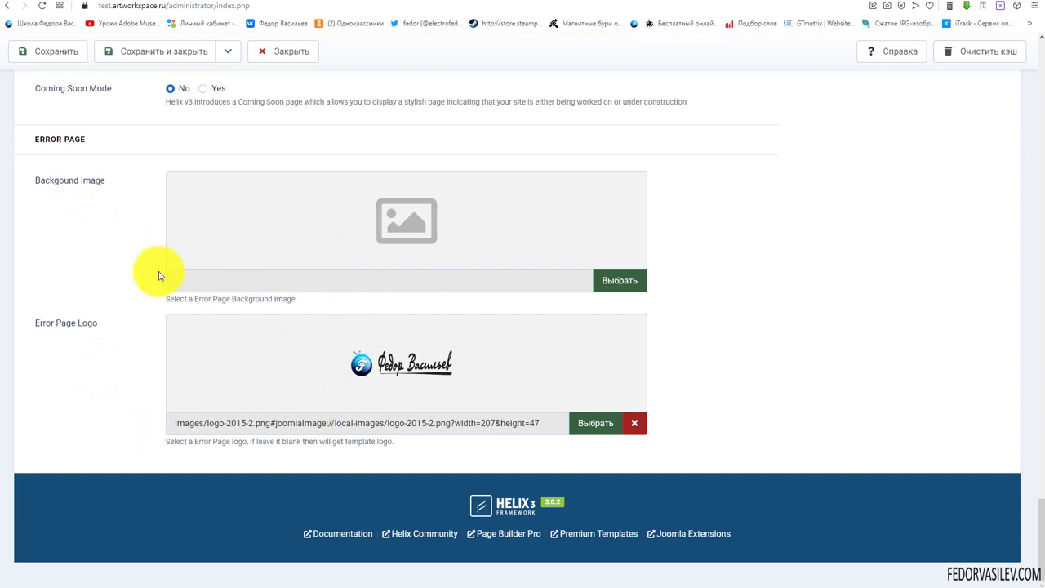
pyautogui.moveTo(110, 190); pyautogui.dragTo(42, 187)
pyautogui.click(95, 248)
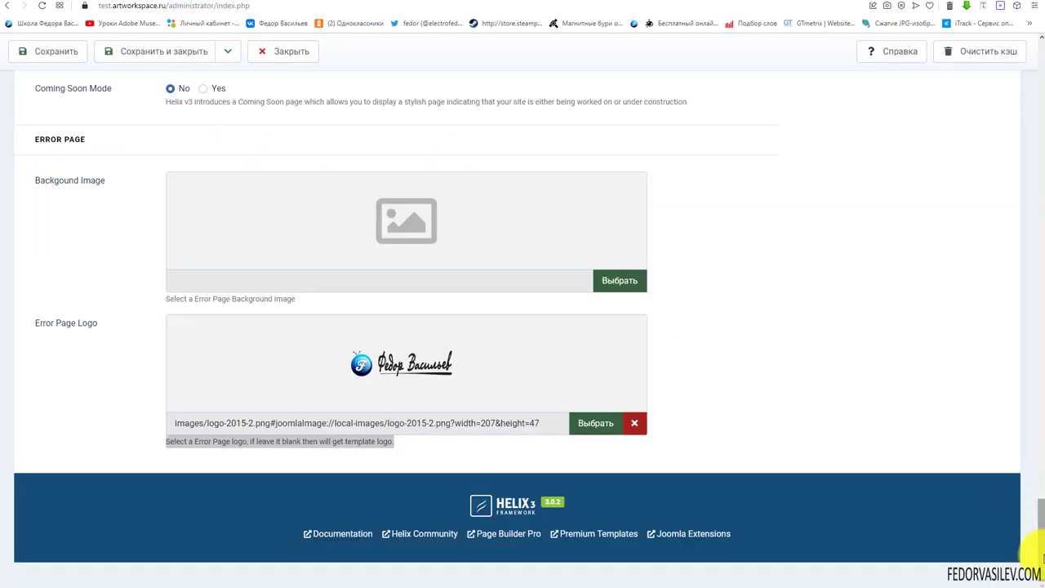
pyautogui.click(1042, 557)
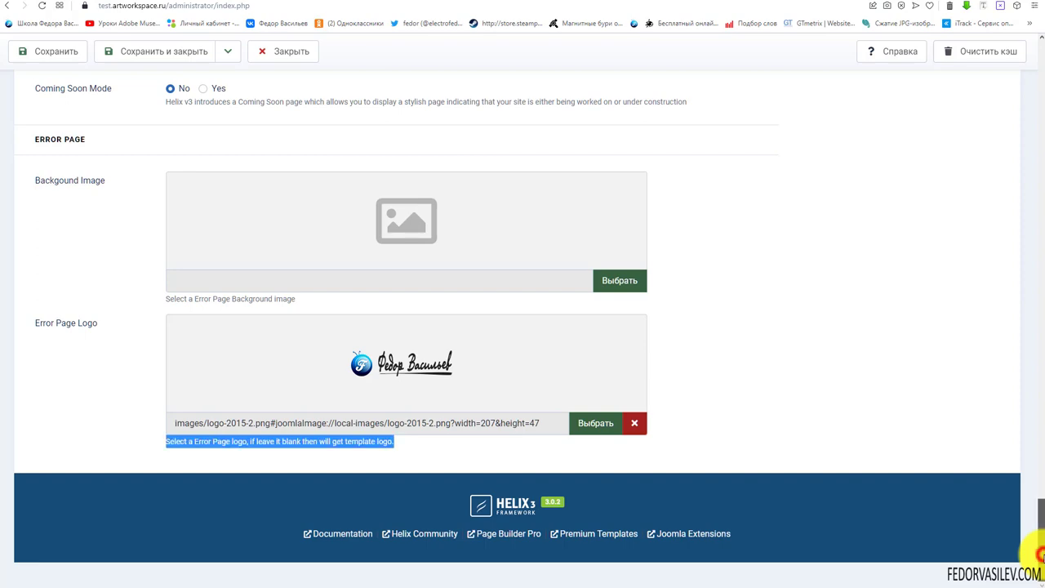
pyautogui.scroll(2, 1038, 556)
pyautogui.scroll(-2, 233, 338)
pyautogui.scroll(2, 231, 364)
pyautogui.scroll(-2, 367, 424)
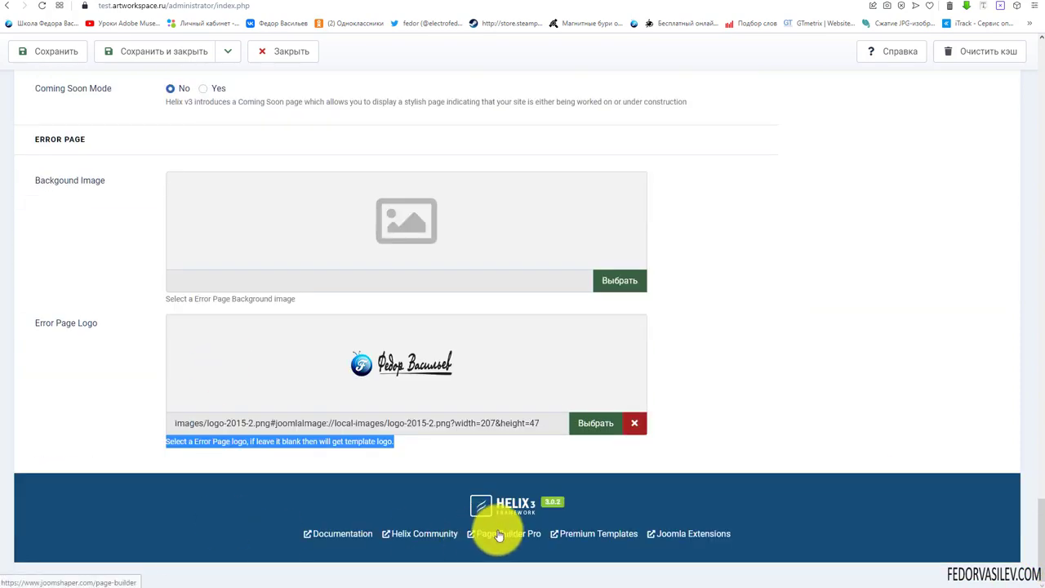
pyautogui.scroll(15, 187, 378)
pyautogui.scroll(-15, 887, 427)
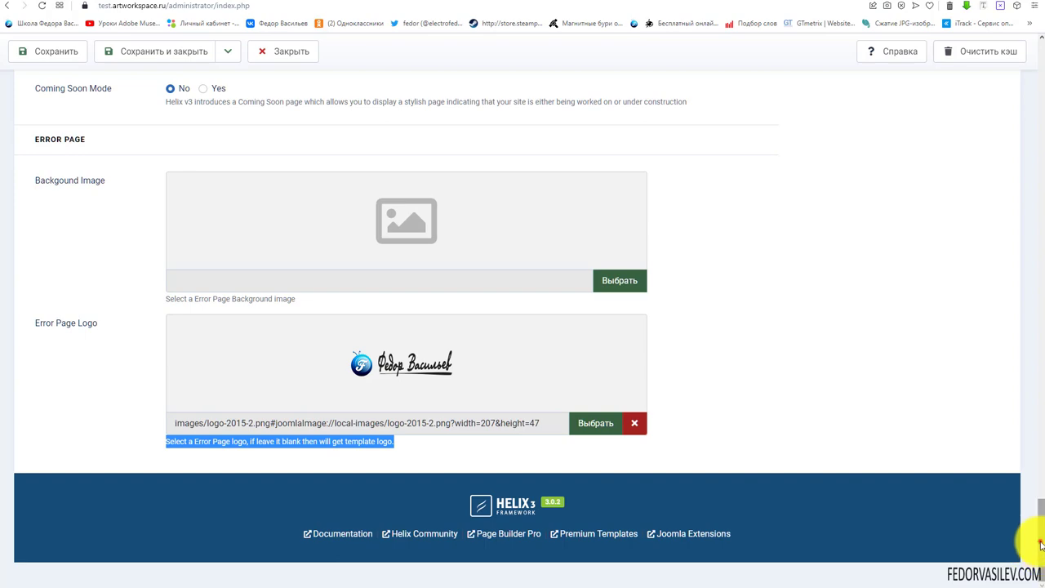
# - Open the template's color presets and check the site's home page for comparison
pyautogui.moveTo(1041, 546); pyautogui.dragTo(1036, 182)
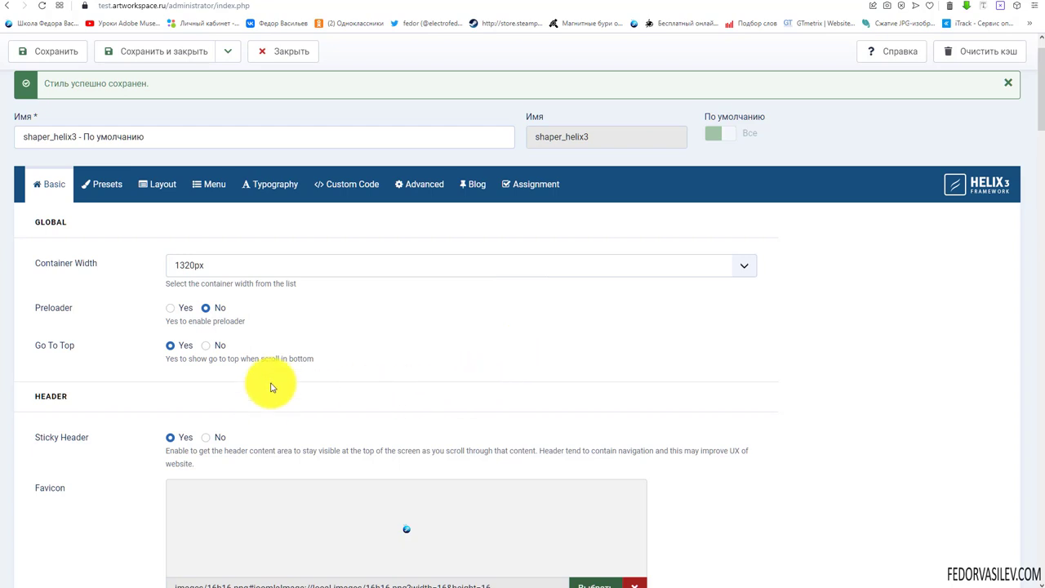
pyautogui.click(103, 195)
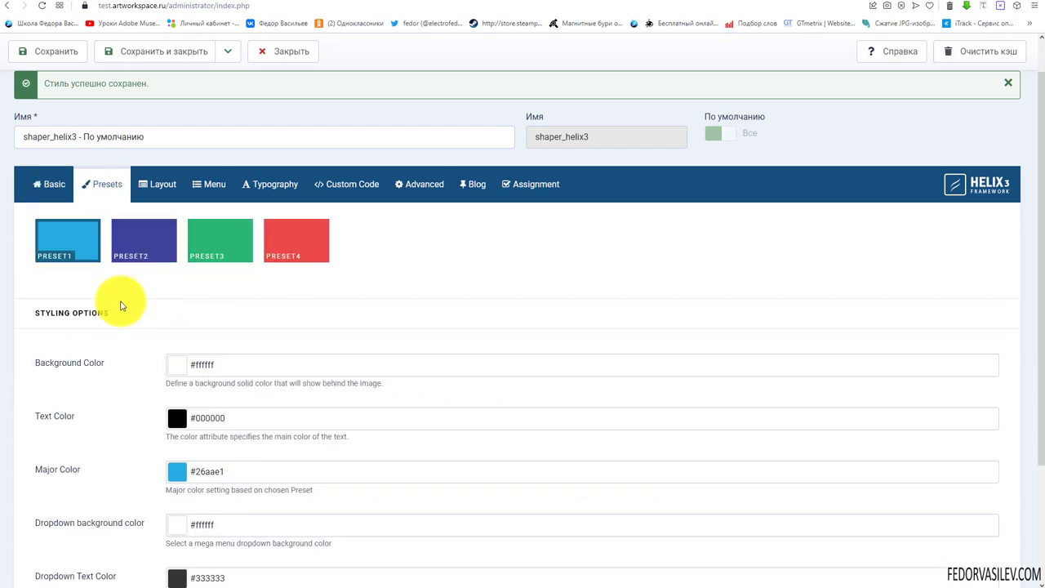
pyautogui.click(203, 3)
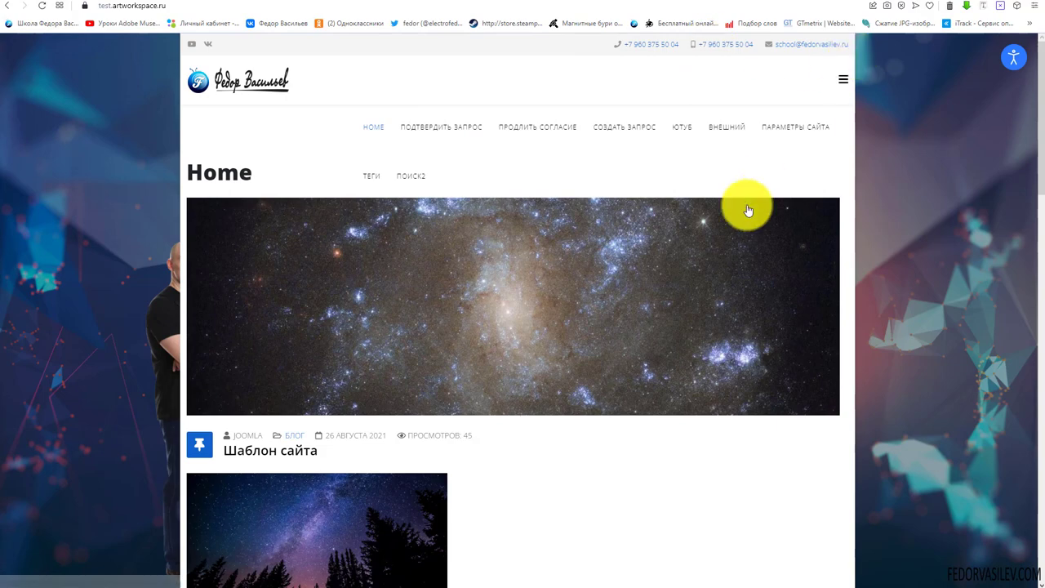
pyautogui.scroll(-3, 746, 205)
pyautogui.scroll(3, 229, 123)
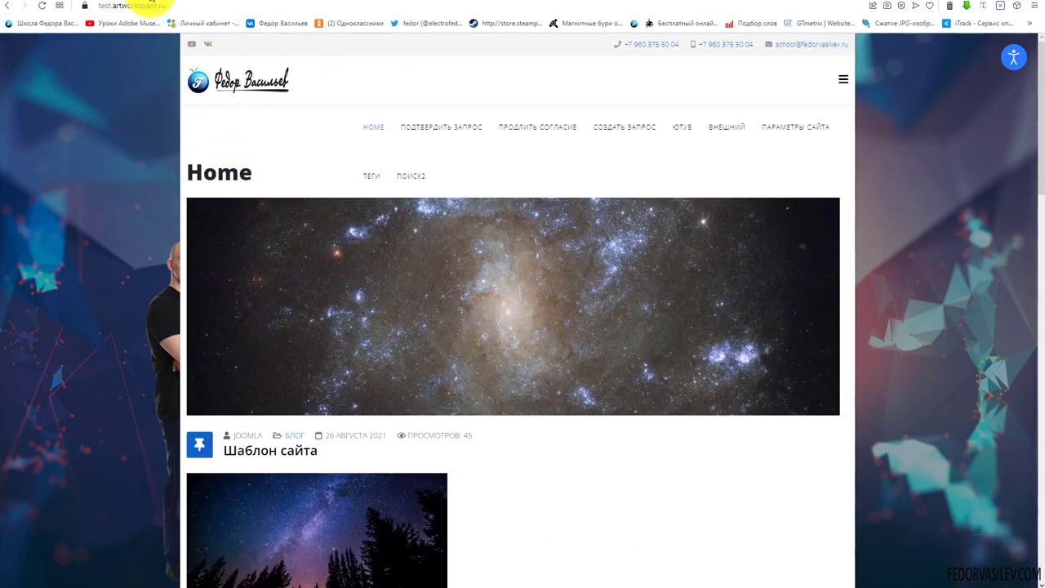
pyautogui.click(151, 4)
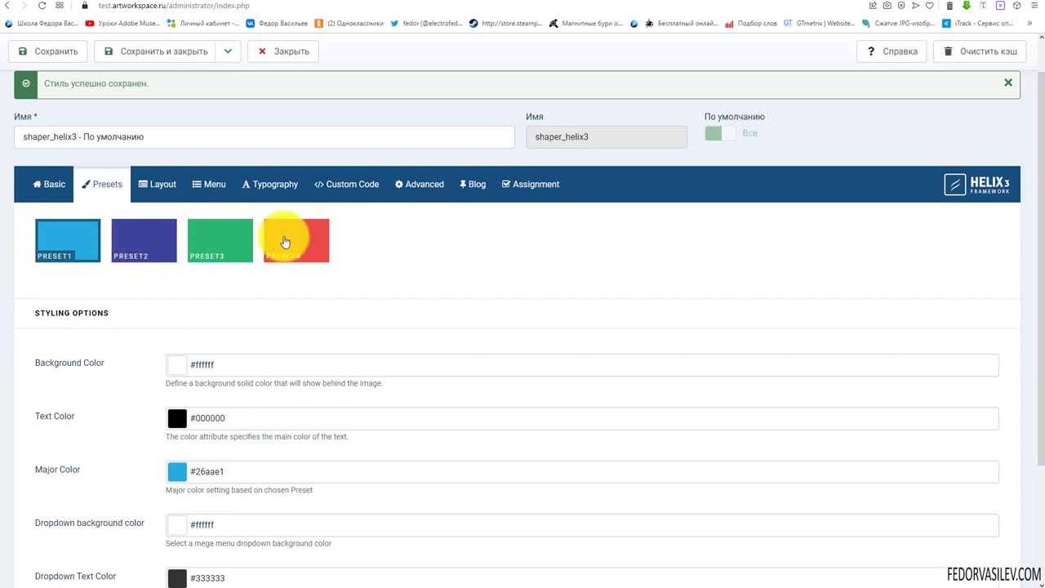
# - Try the Preset2 color scheme and switch back to Preset1
pyautogui.click(125, 237)
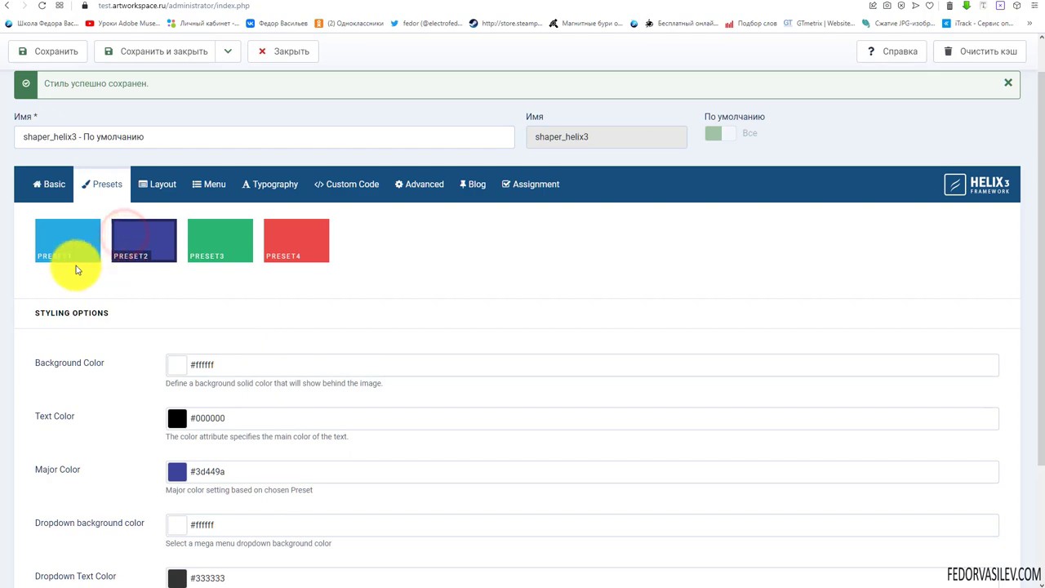
pyautogui.scroll(-2, 93, 292)
pyautogui.scroll(1, 91, 292)
pyautogui.click(64, 130)
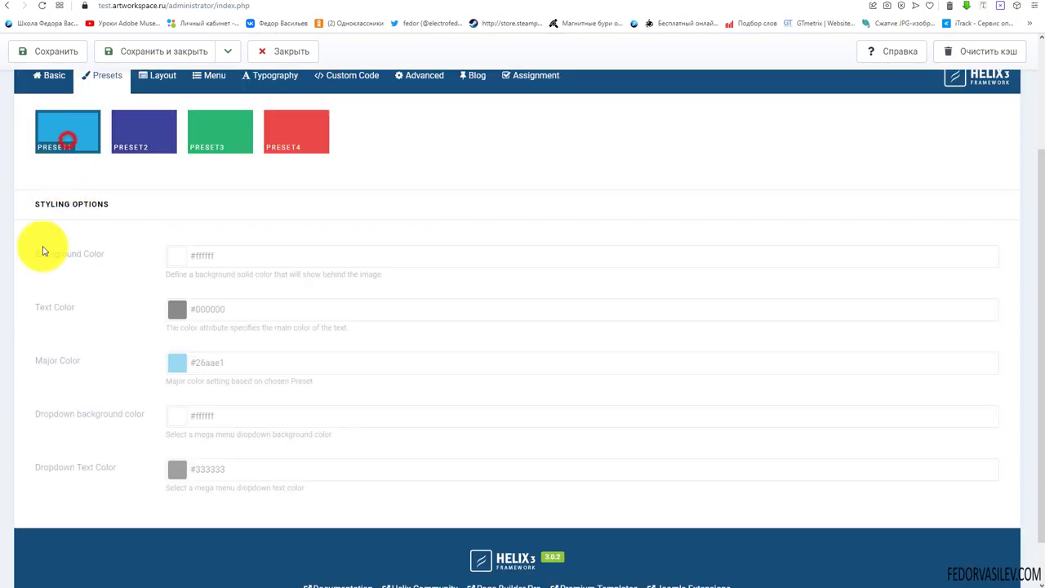
# - Review Preset1's styling options: background, text, major, dropdown background and dropdown text colors
pyautogui.scroll(-1, 93, 270)
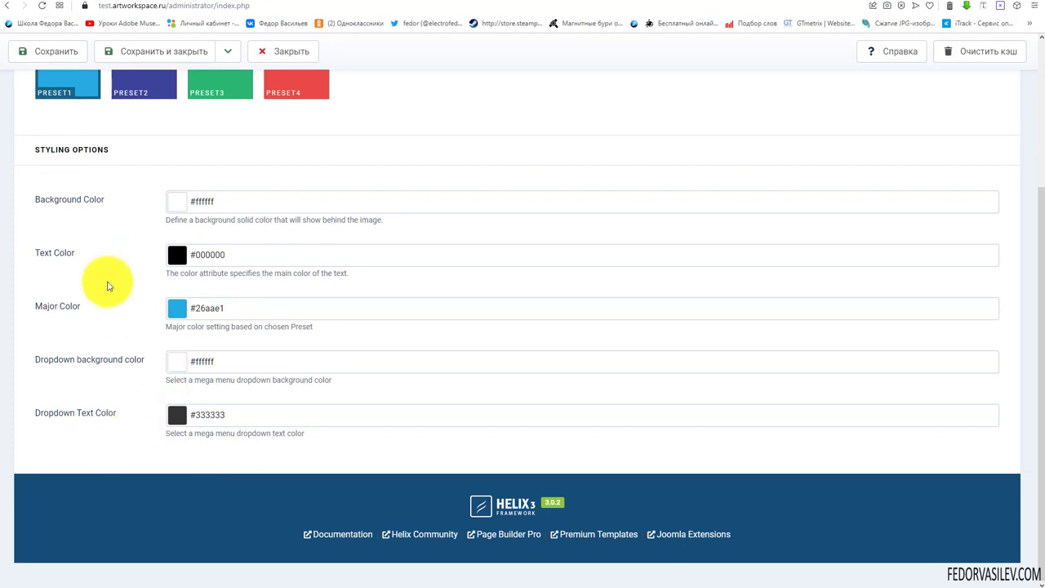
pyautogui.moveTo(105, 200); pyautogui.dragTo(20, 213)
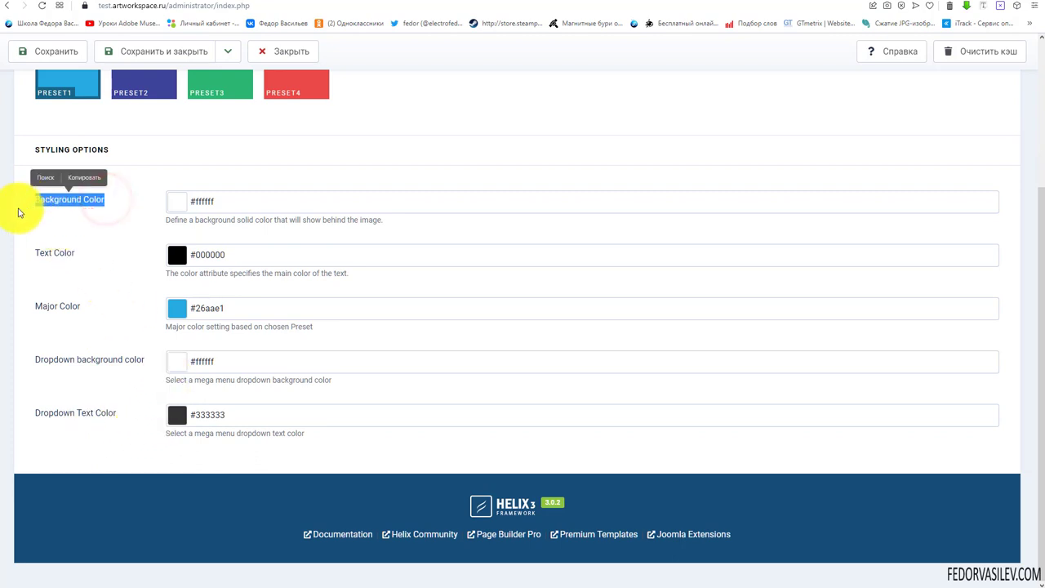
pyautogui.click(83, 222)
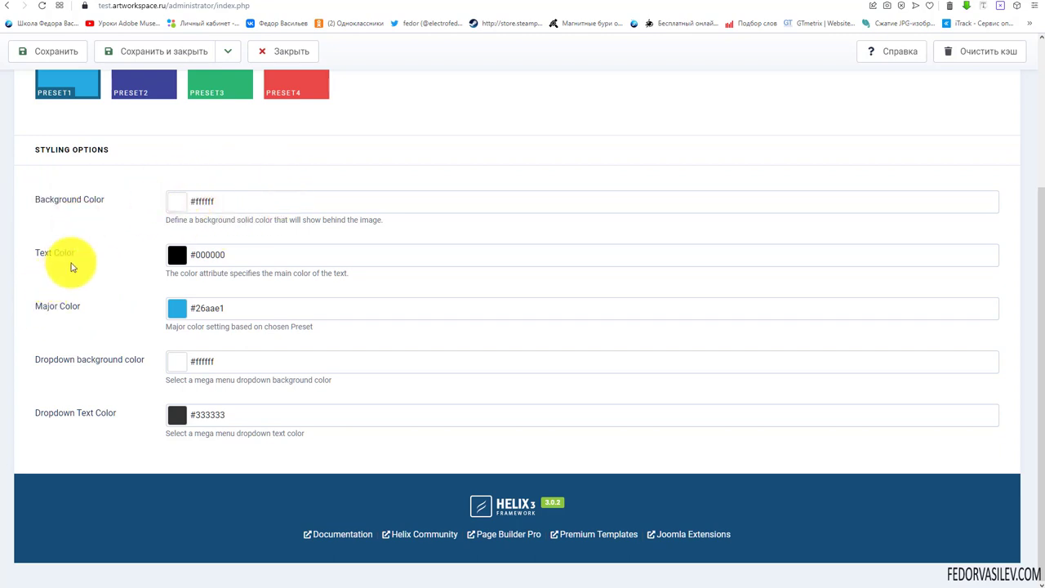
pyautogui.moveTo(85, 250); pyautogui.dragTo(23, 256)
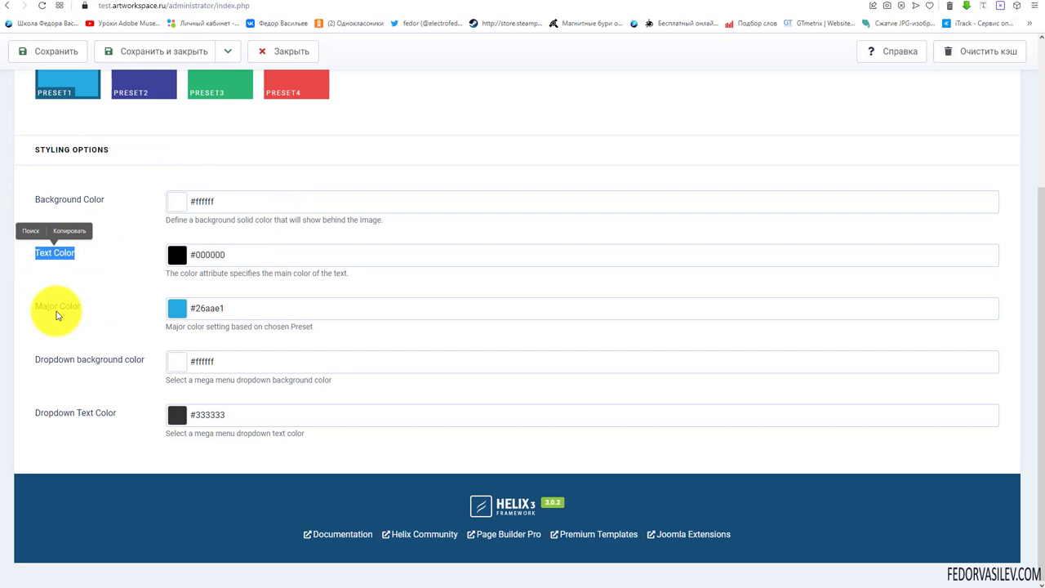
pyautogui.click(89, 308)
pyautogui.moveTo(85, 309); pyautogui.dragTo(32, 308)
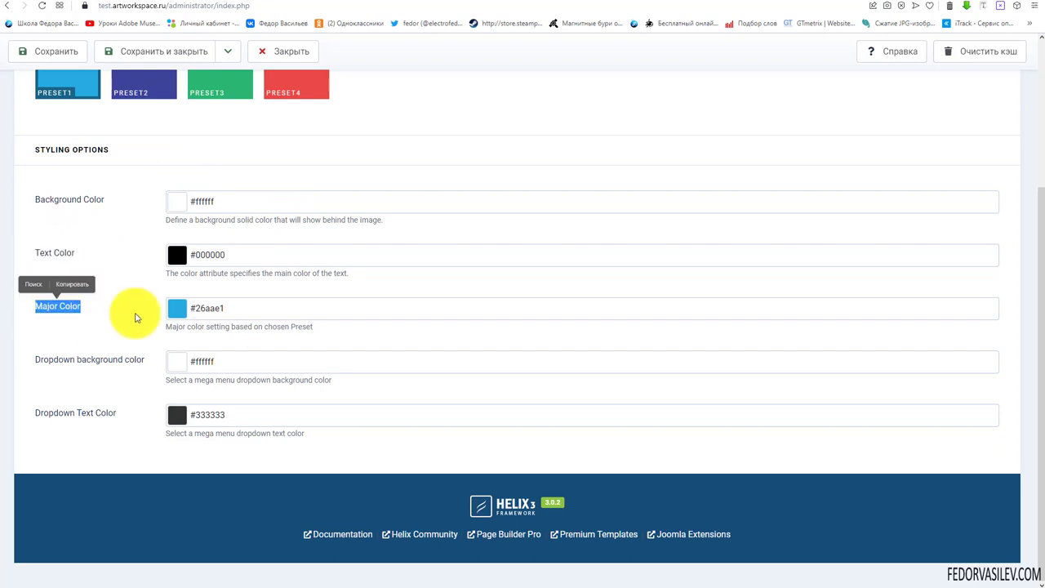
pyautogui.click(75, 381)
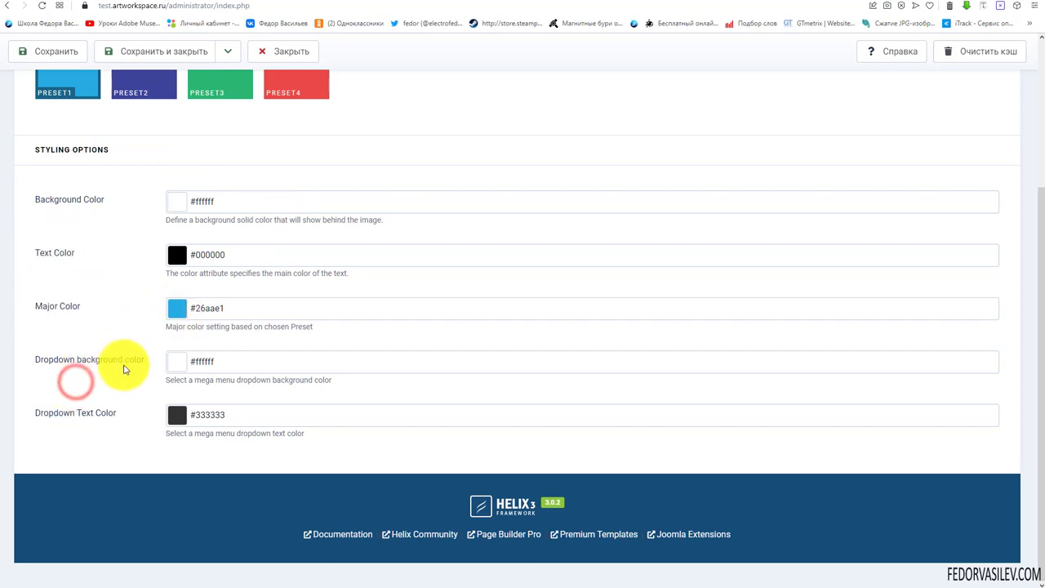
pyautogui.moveTo(134, 363); pyautogui.dragTo(34, 363)
pyautogui.click(51, 362)
pyautogui.click(70, 351)
pyautogui.click(116, 372)
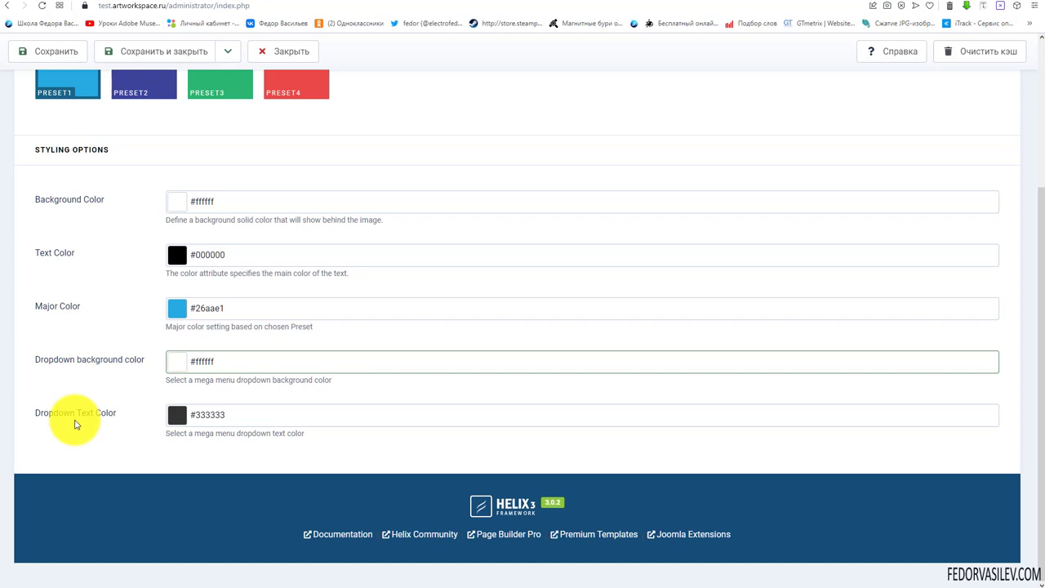
pyautogui.moveTo(250, 6); pyautogui.dragTo(167, 6)
pyautogui.press('BackSpace')
pyautogui.press('Return')
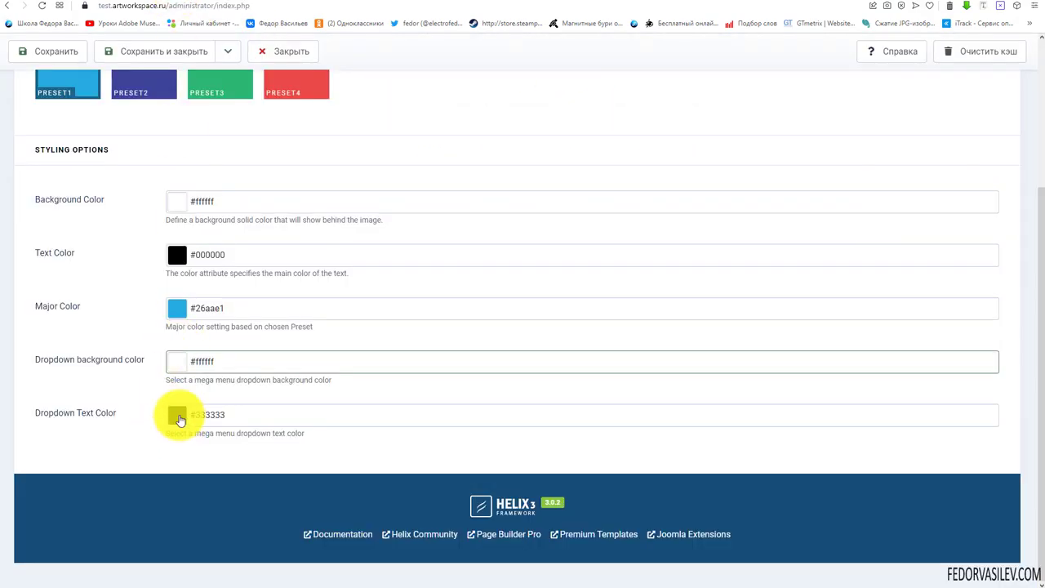
# - Choose the Preset2 color scheme, check its text and background color fields, and save the template style
pyautogui.scroll(1, 123, 310)
pyautogui.click(142, 188)
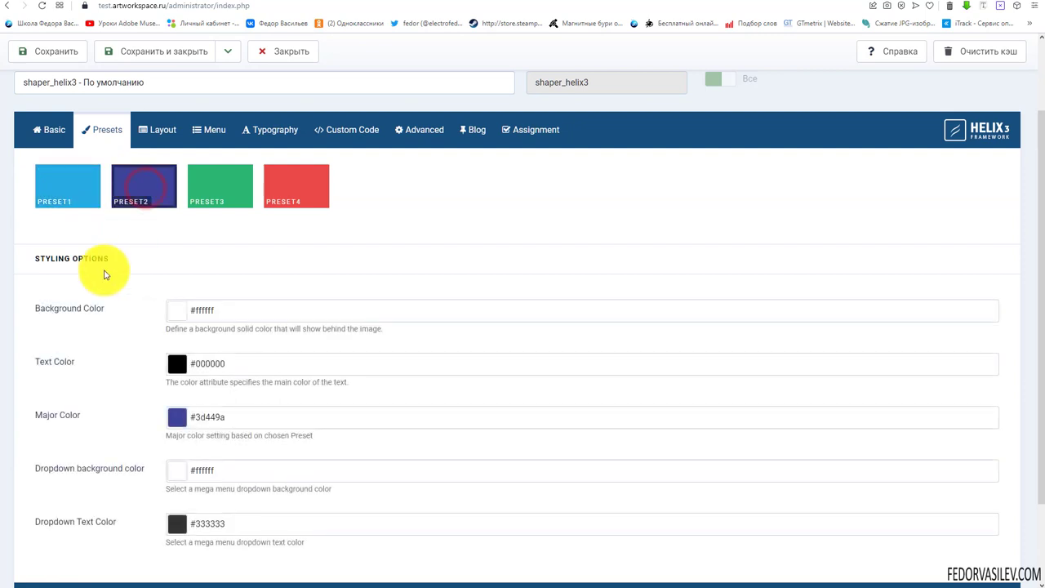
pyautogui.scroll(-2, 103, 274)
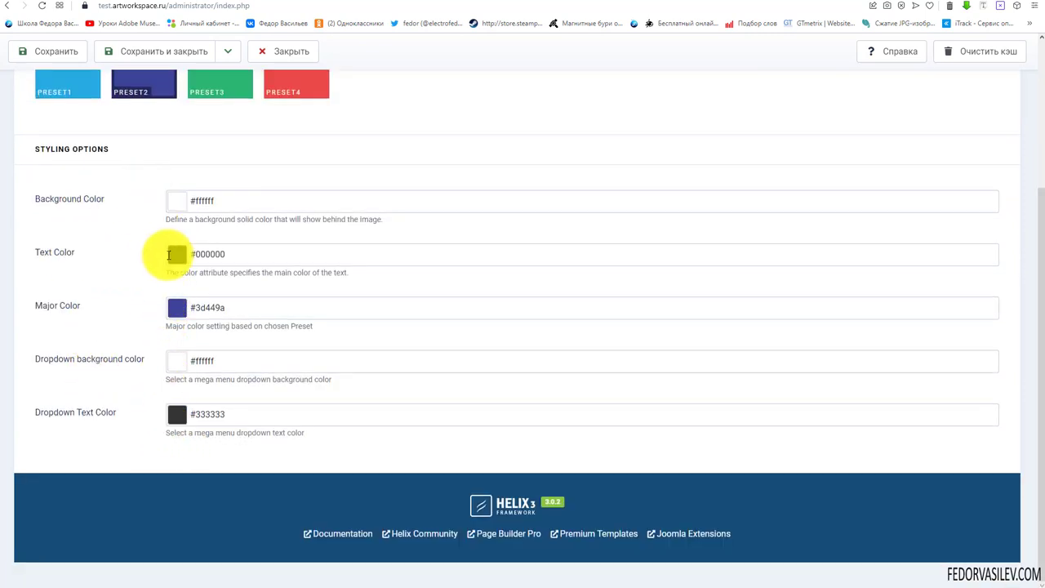
pyautogui.click(178, 260)
pyautogui.click(122, 259)
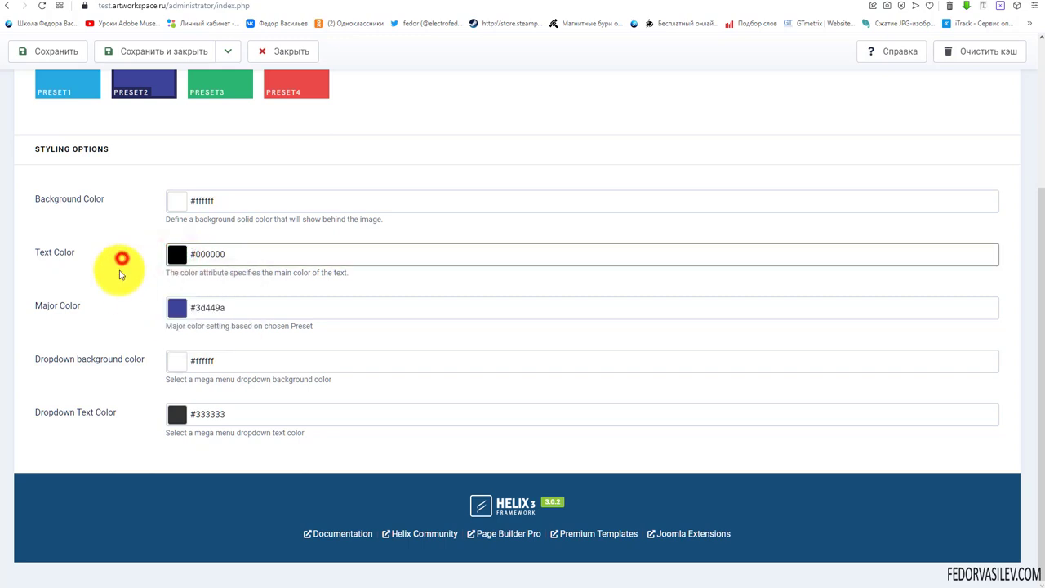
pyautogui.click(177, 201)
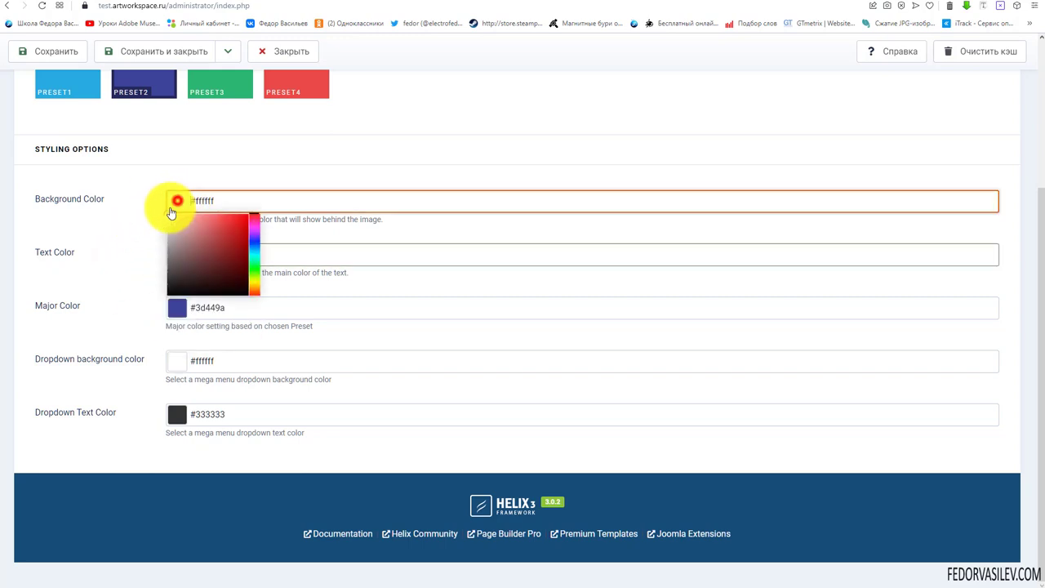
pyautogui.click(118, 251)
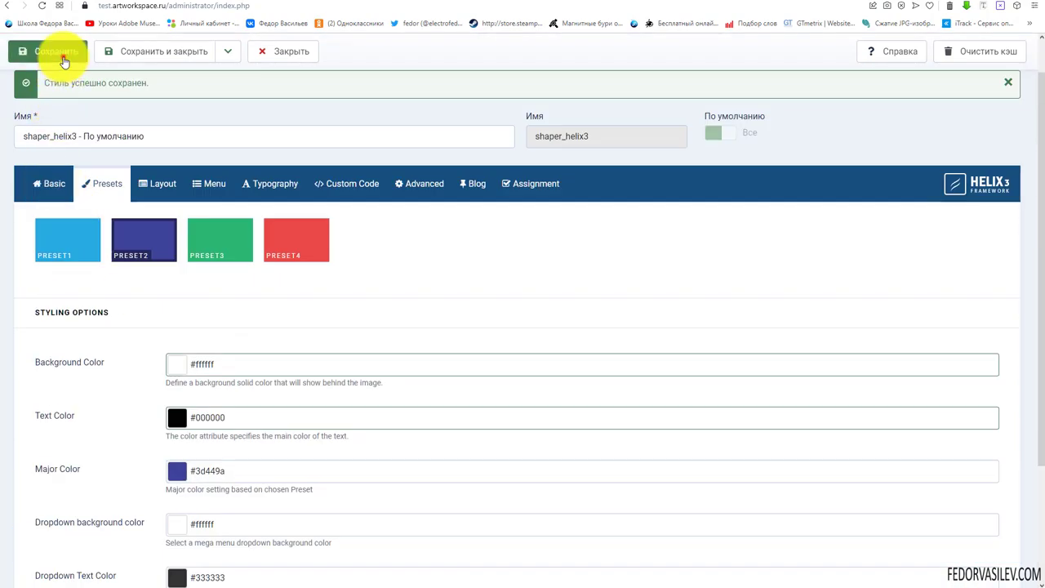
pyautogui.click(63, 54)
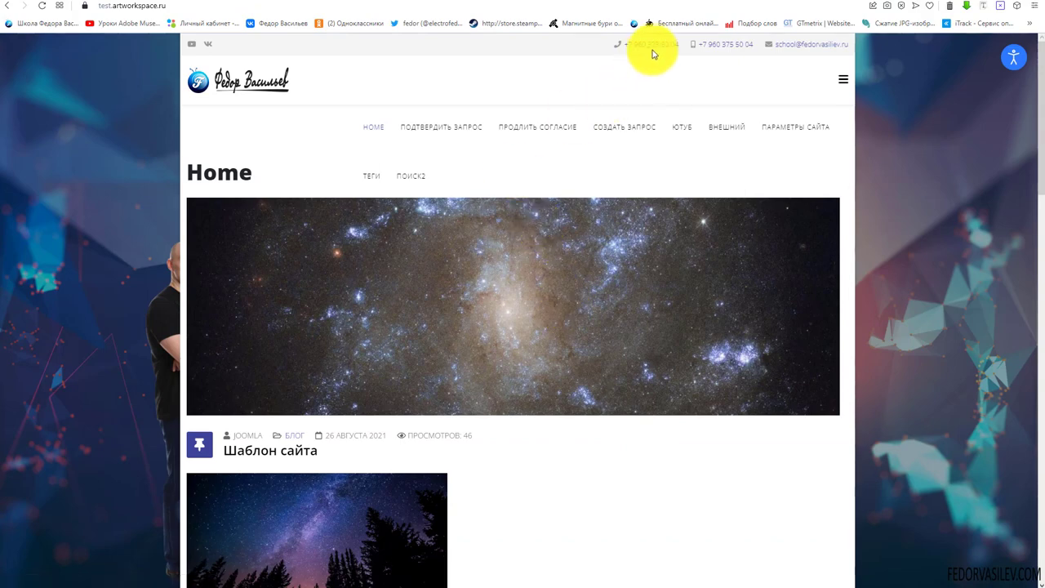
# - Examine the preset's accent color on the site's home page, from the article icons down to the footer
pyautogui.scroll(-2, 259, 137)
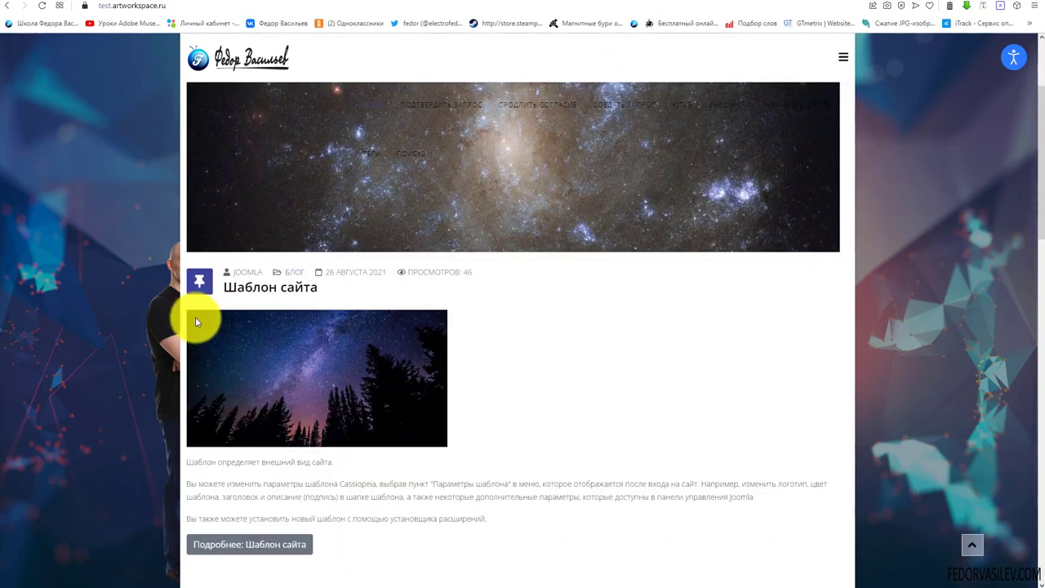
pyautogui.scroll(-5, 376, 201)
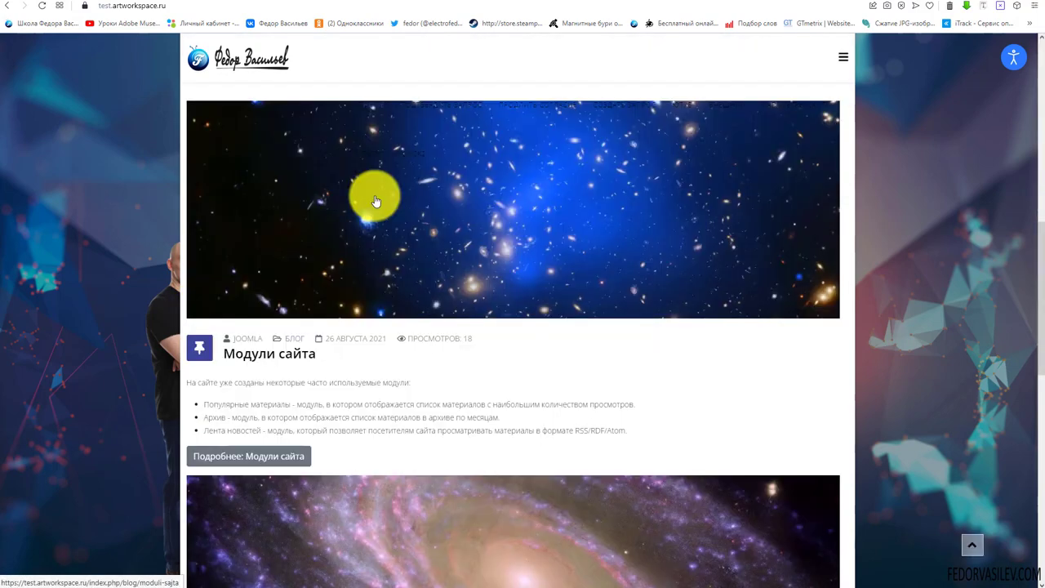
pyautogui.scroll(-4, 411, 212)
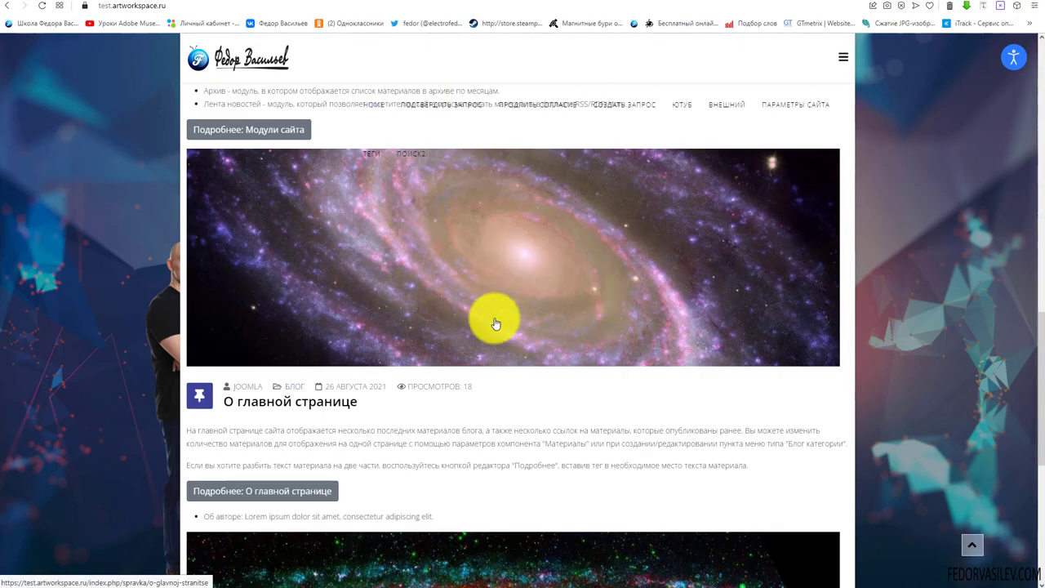
pyautogui.scroll(5, 415, 356)
pyautogui.scroll(-2, 326, 335)
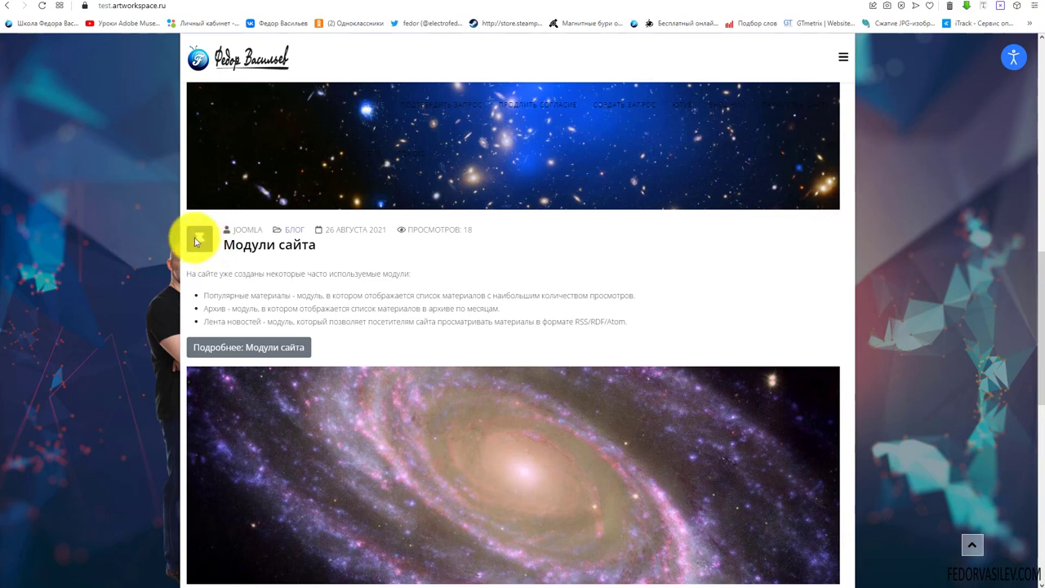
pyautogui.scroll(-10, 201, 245)
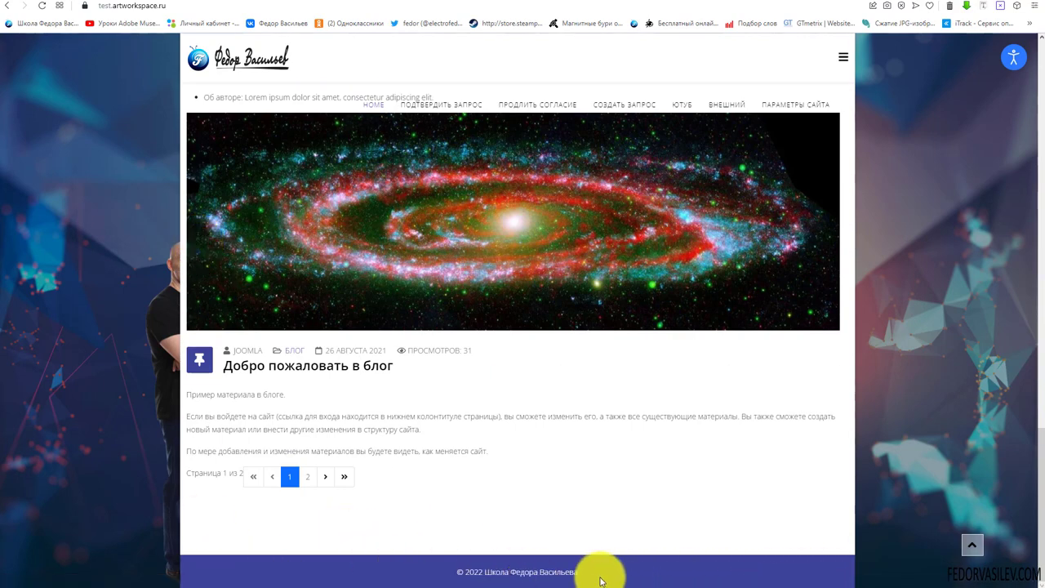
pyautogui.moveTo(605, 573); pyautogui.dragTo(445, 578)
pyautogui.click(404, 573)
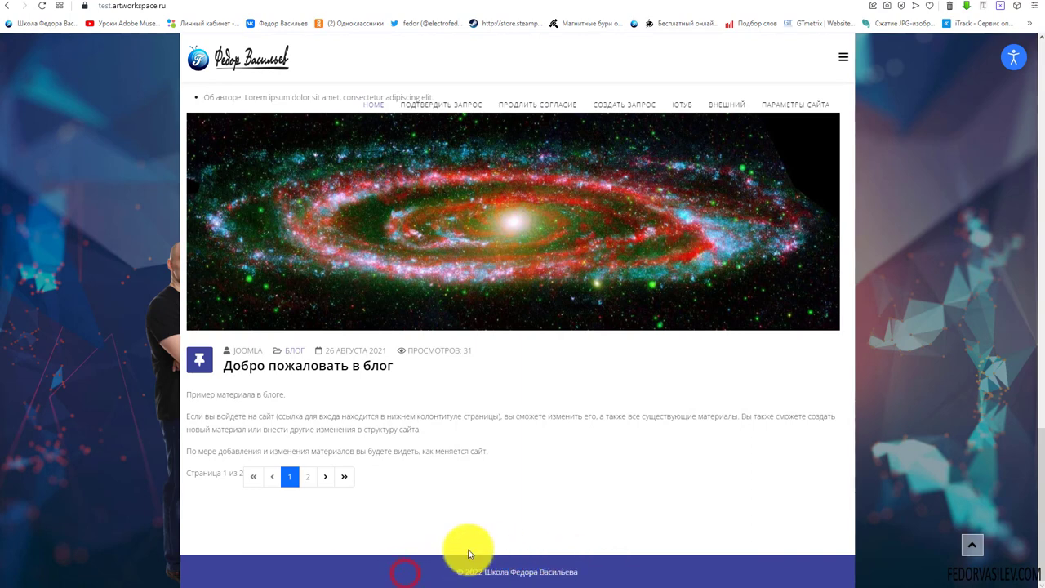
# - Return to the template style settings and look over the Preset2 styling options again
pyautogui.hotkey('ctrl', 'Tab')
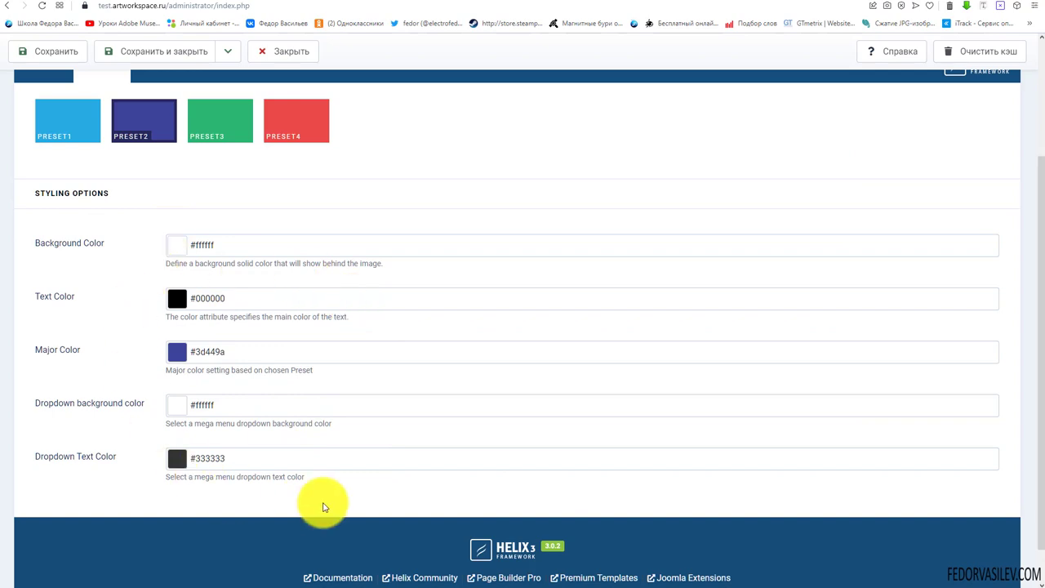
pyautogui.scroll(2, 285, 335)
pyautogui.scroll(-3, 245, 345)
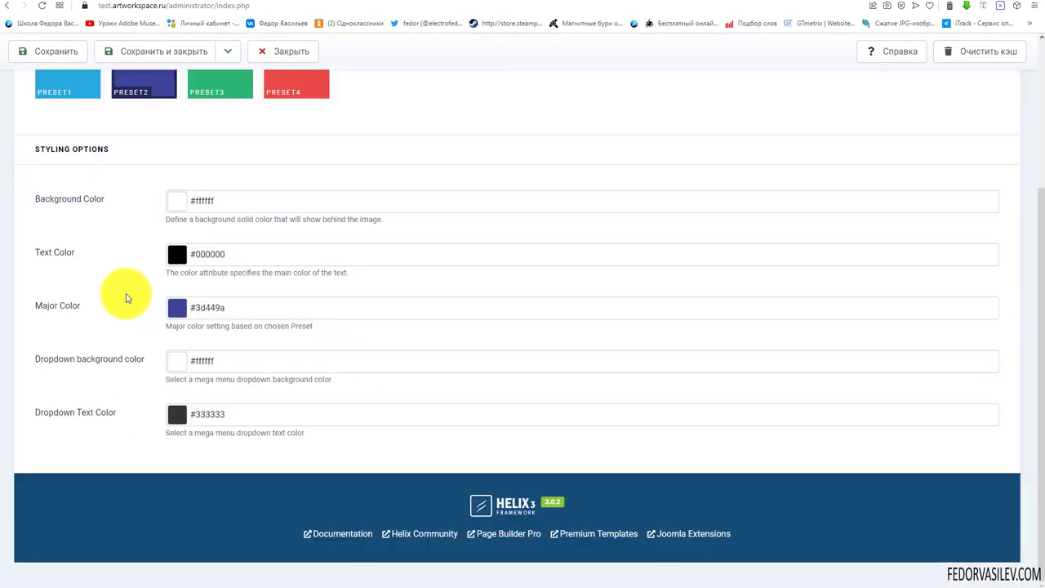
pyautogui.scroll(3, 77, 213)
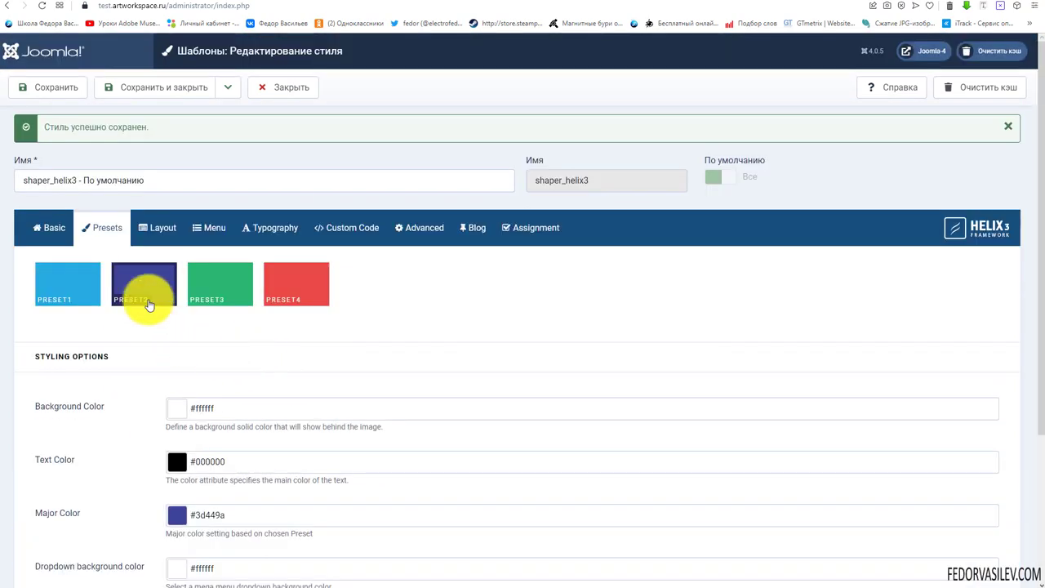
# - Open the template's layout settings and examine the default layout's rows from Top Bar to Footer
pyautogui.click(163, 232)
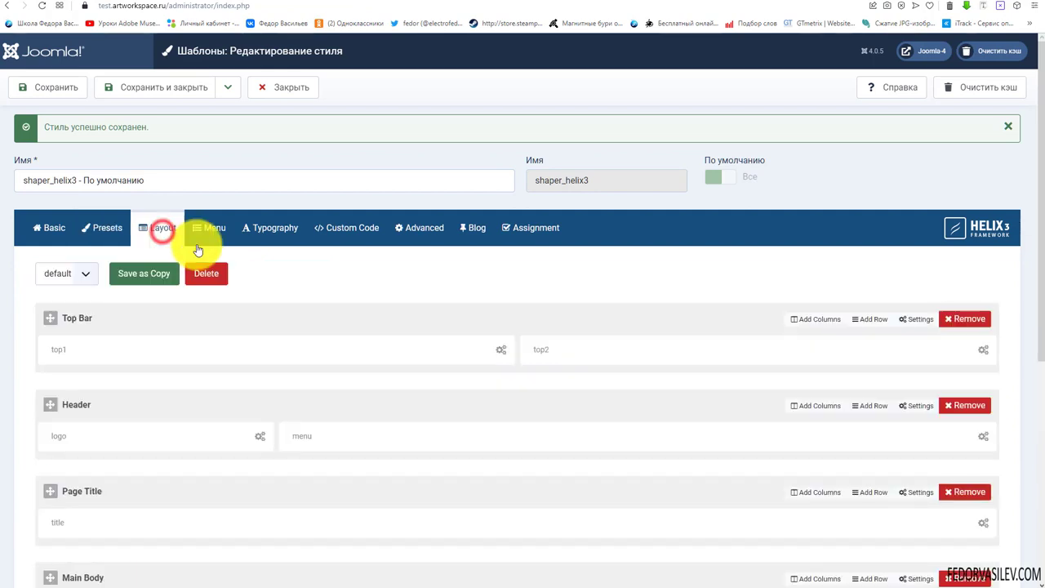
pyautogui.scroll(-2, 401, 273)
pyautogui.scroll(-3, 397, 324)
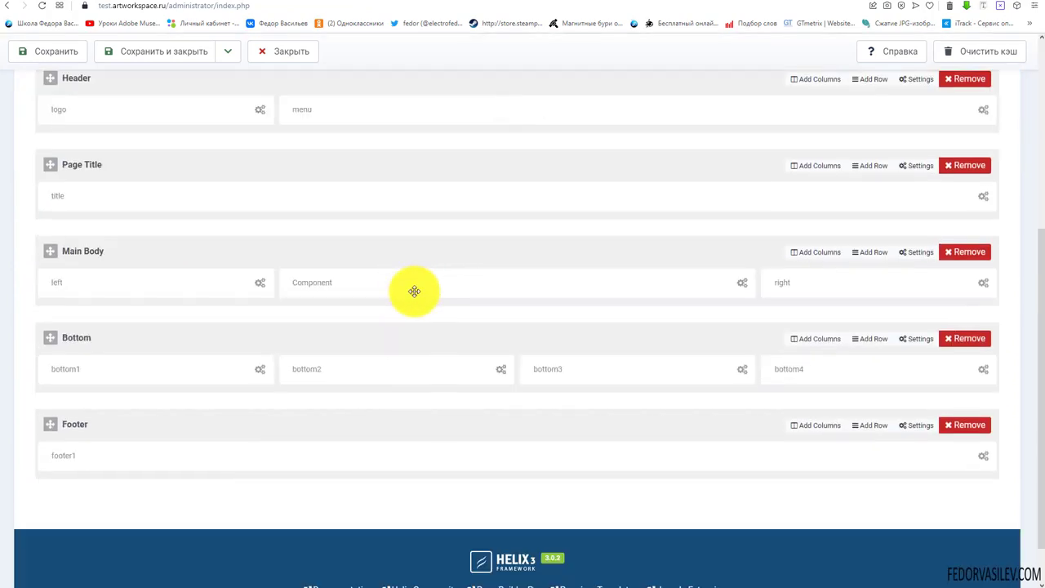
pyautogui.scroll(4, 421, 286)
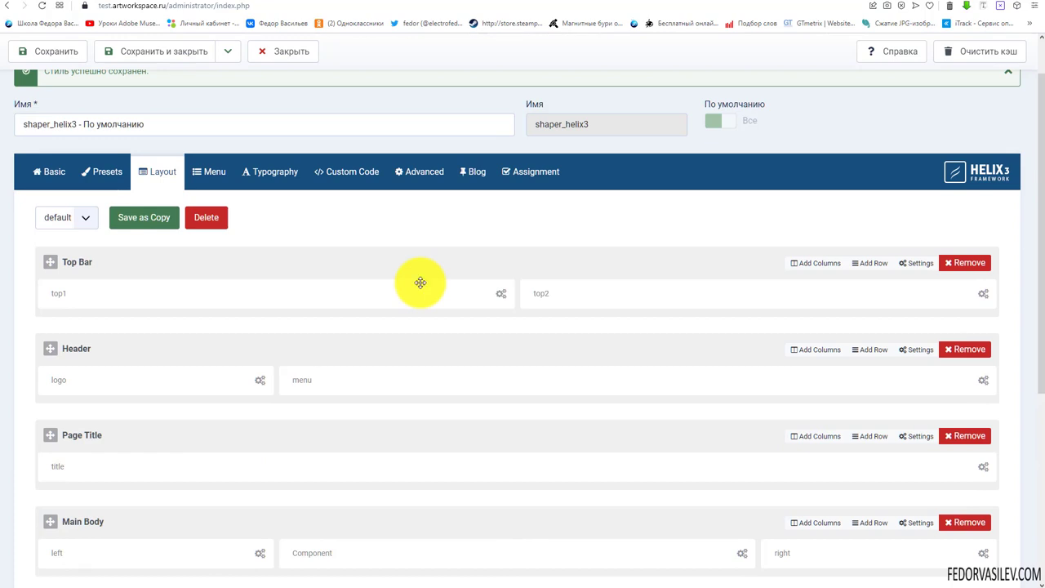
pyautogui.scroll(-1, 421, 283)
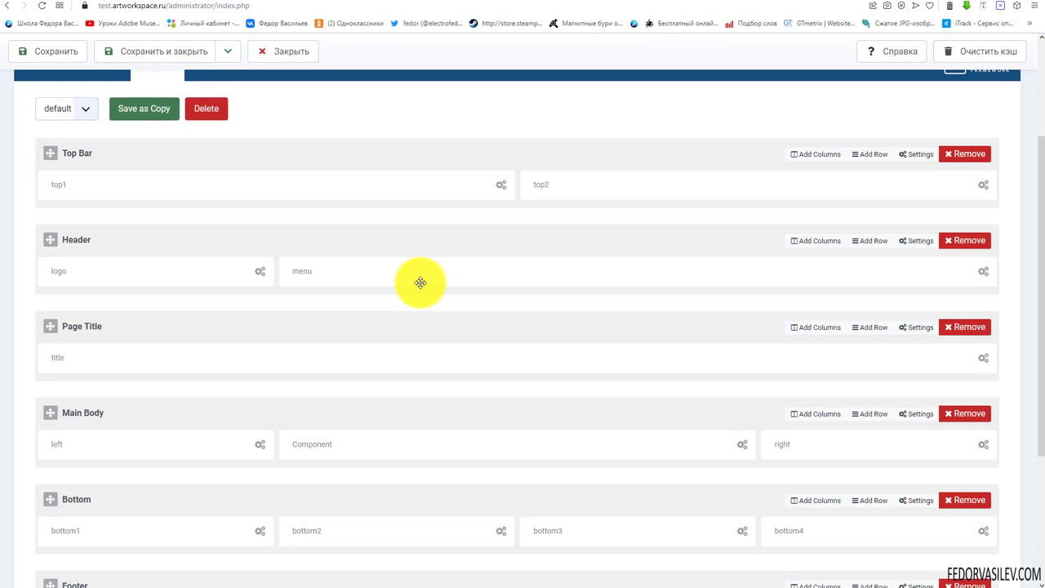
pyautogui.scroll(2, 357, 290)
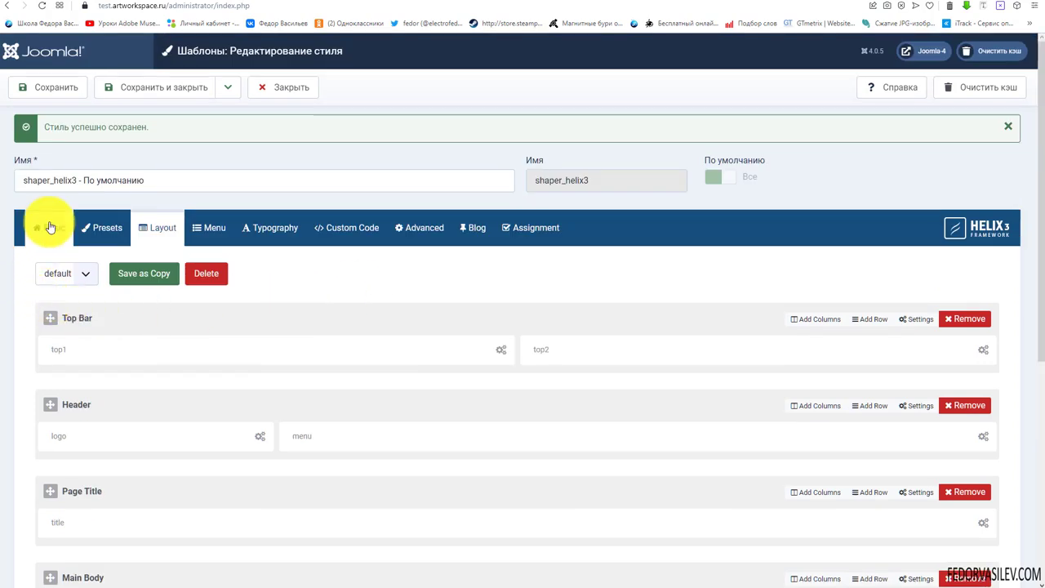
pyautogui.scroll(-2, 49, 234)
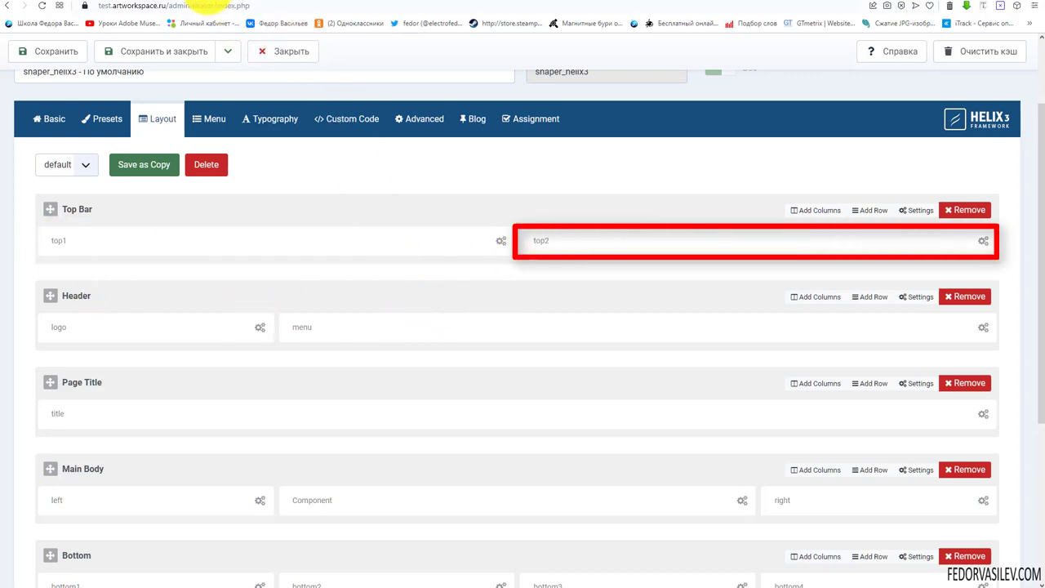
# - Compare the Top Bar's top1 and top2 positions in the layout with the social icons and contacts on the home page
pyautogui.click(207, 7)
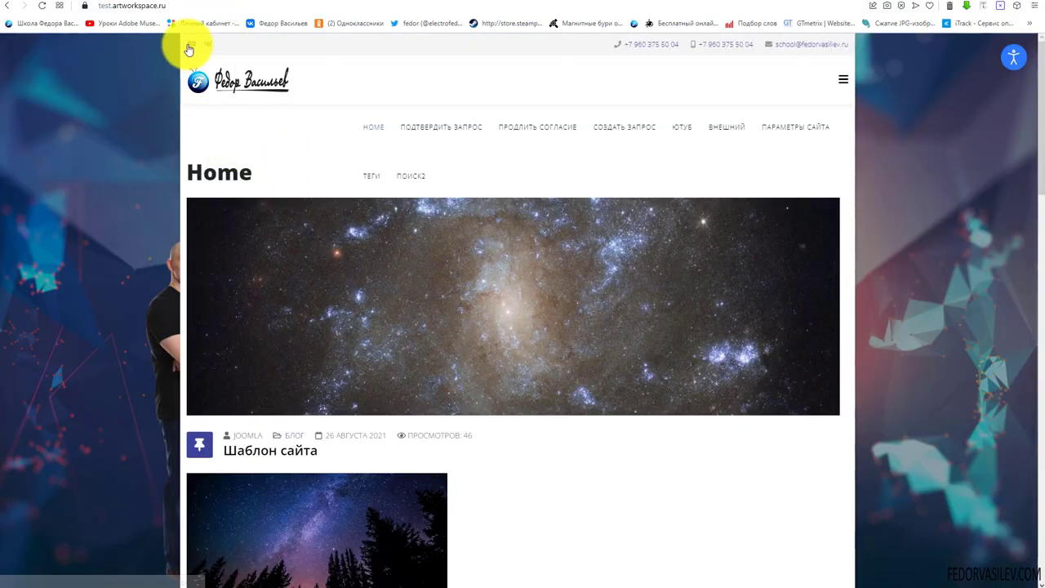
pyautogui.click(188, 7)
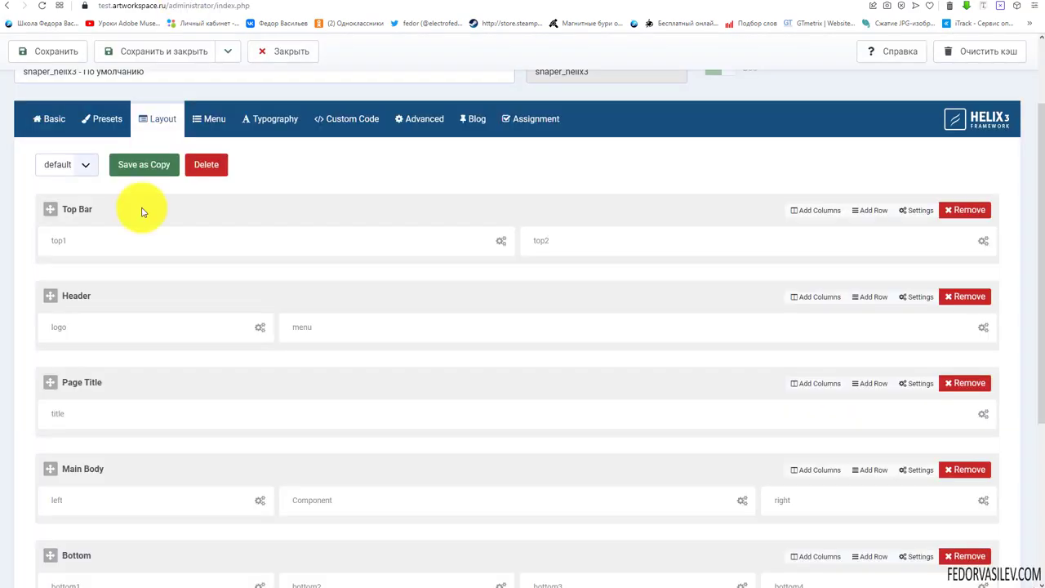
pyautogui.click(222, 6)
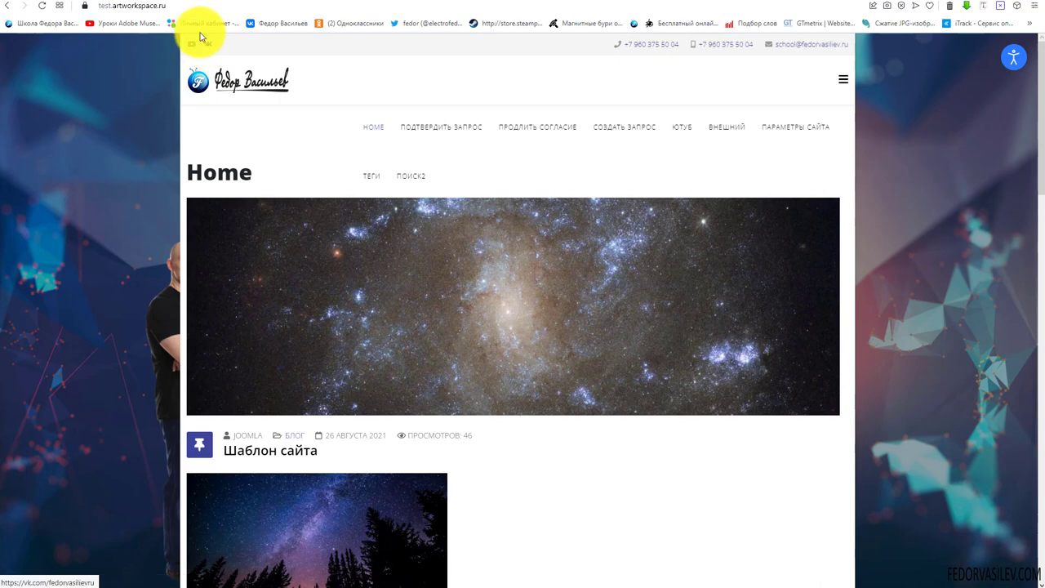
pyautogui.click(173, 7)
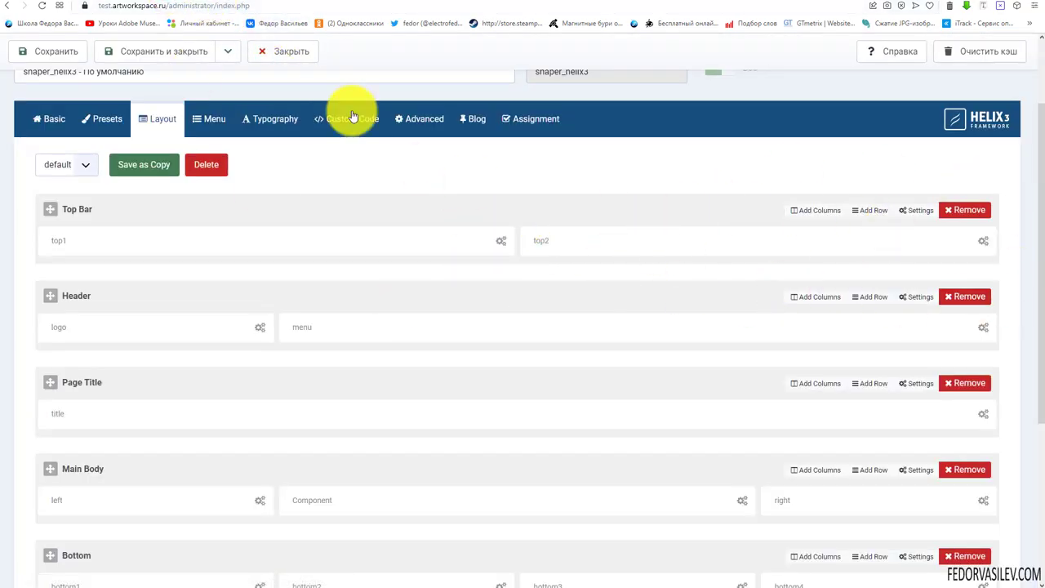
pyautogui.click(196, 12)
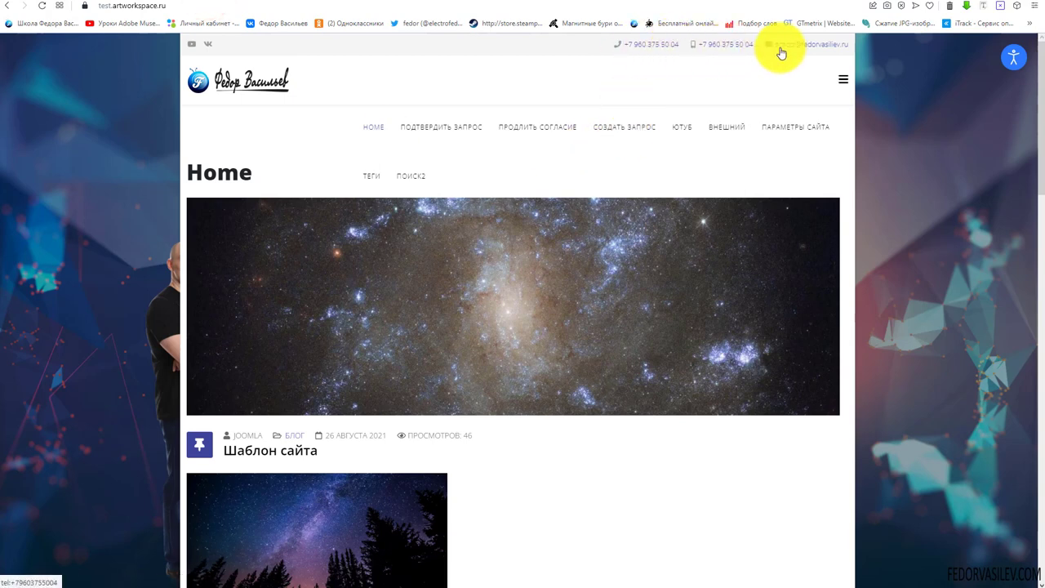
pyautogui.click(180, 12)
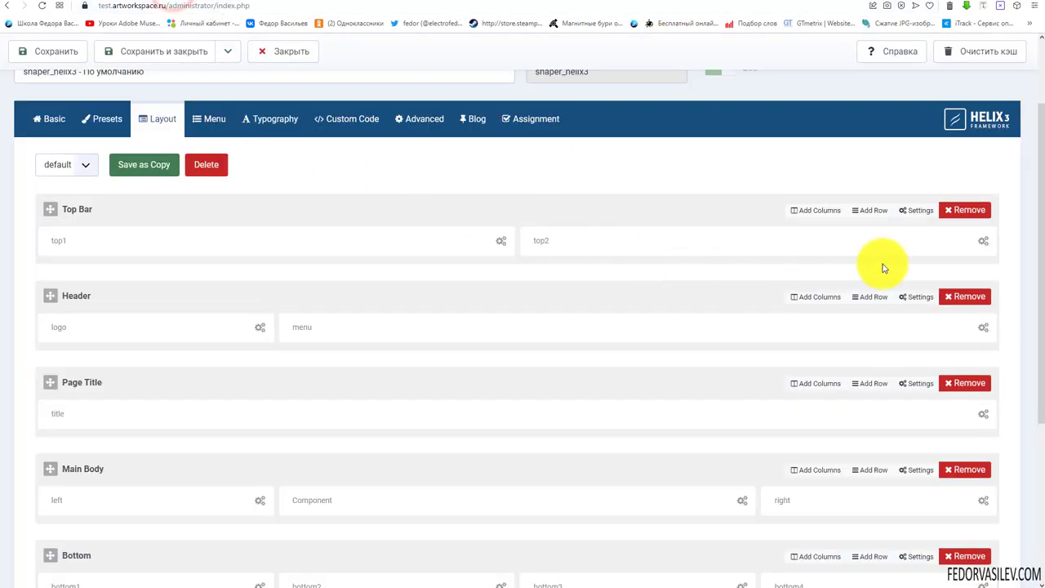
# - Look over the top1 column's settings without changing them and compare the Top Bar with the home page's contacts
pyautogui.click(503, 244)
pyautogui.scroll(-3, 428, 345)
pyautogui.scroll(3, 427, 346)
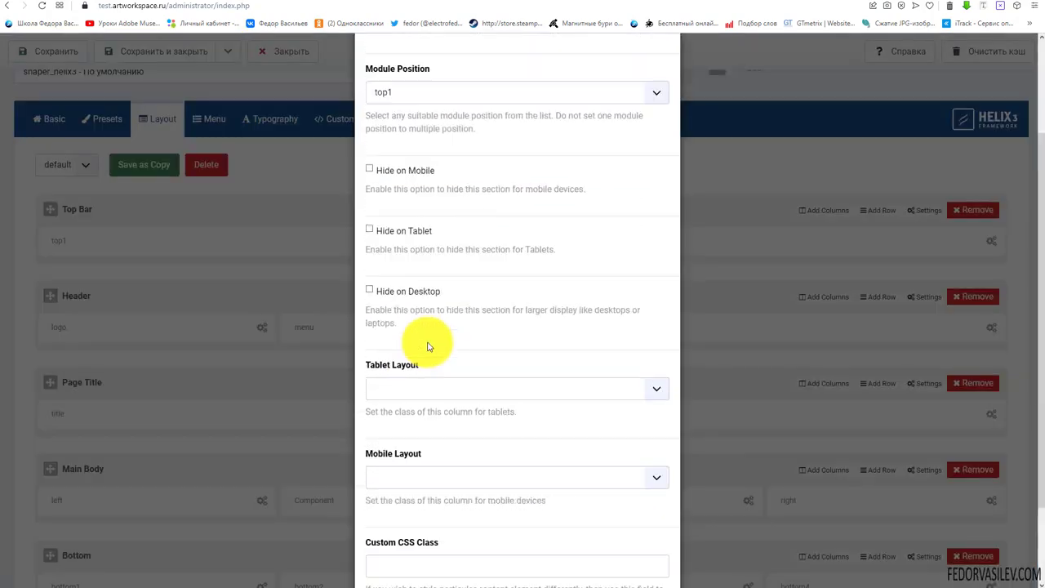
pyautogui.click(665, 70)
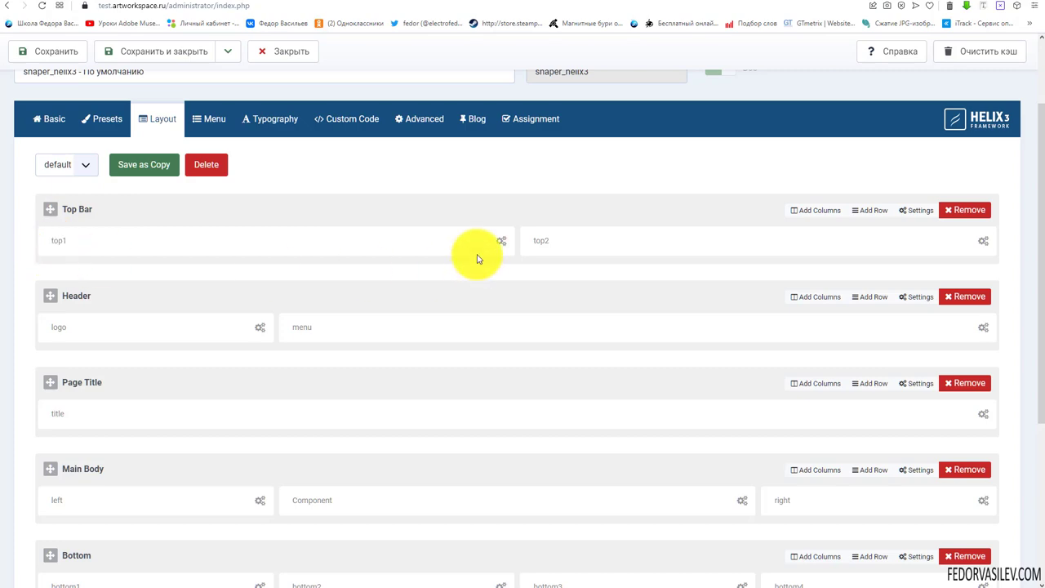
pyautogui.click(211, 4)
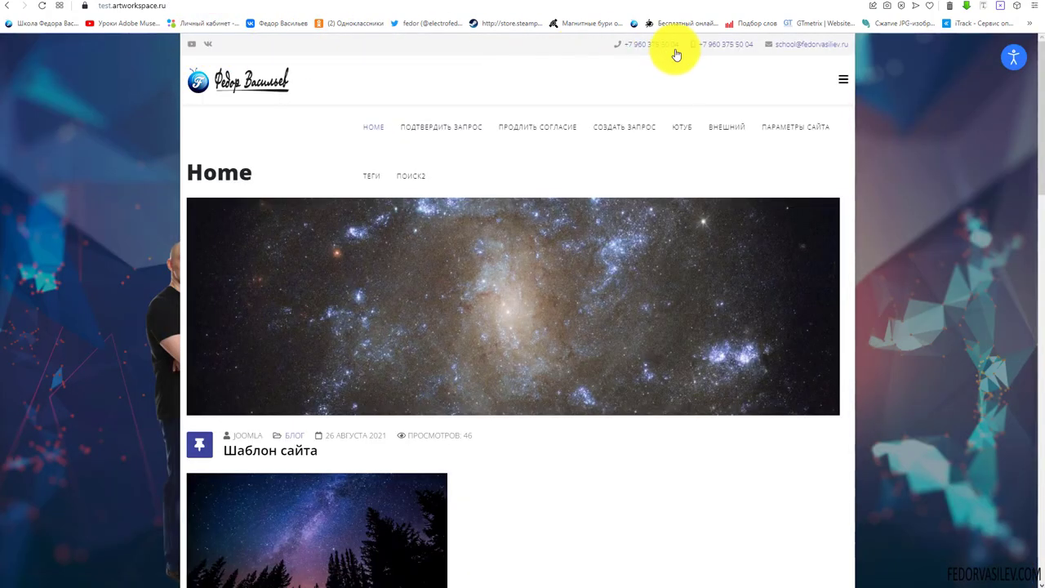
pyautogui.click(200, 5)
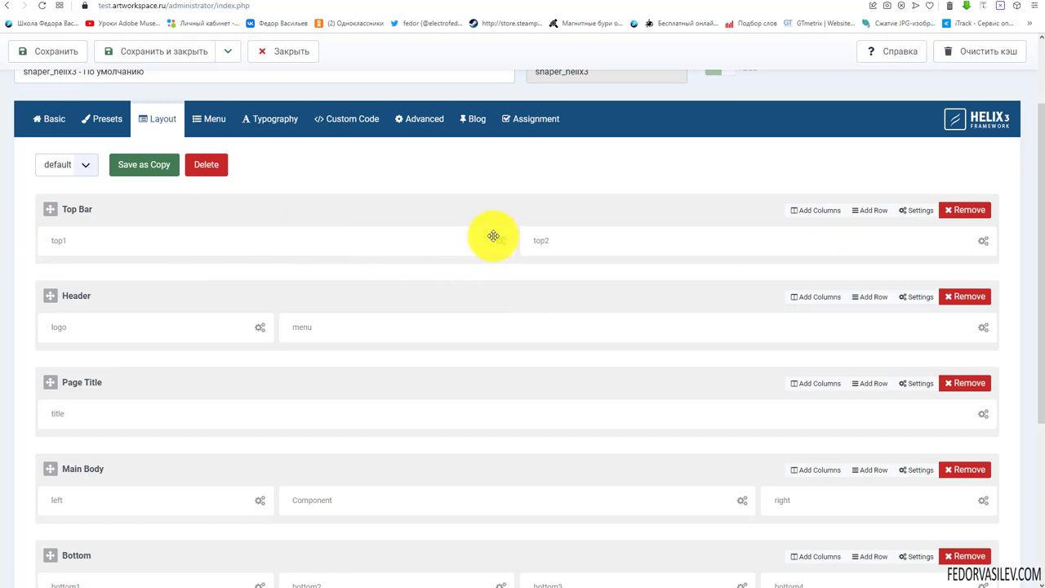
# - Examine the Top Bar row's column arrangements and its custom grid layout option, and dismiss it without applying a layout
pyautogui.moveTo(816, 222)
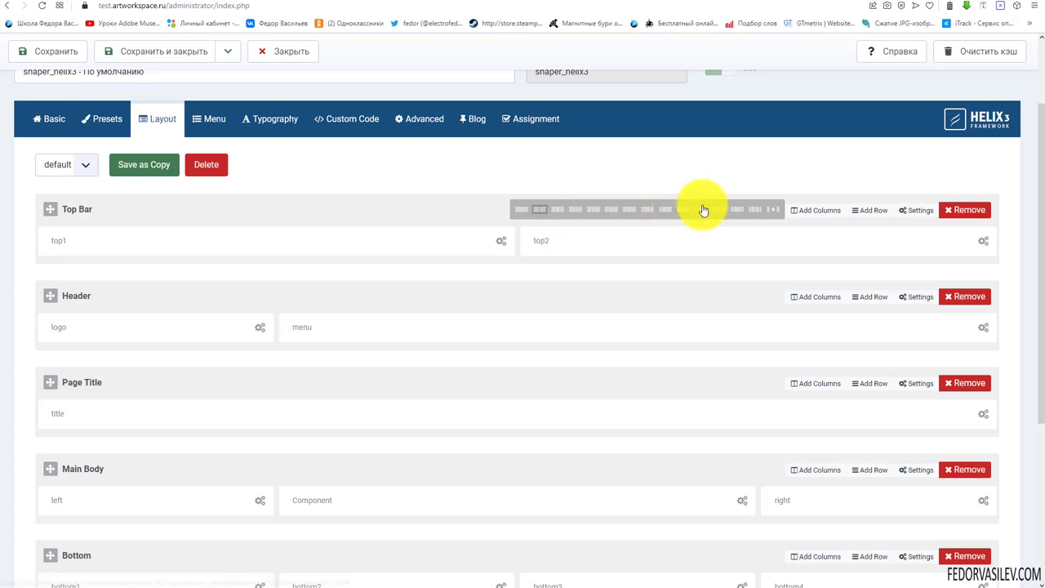
pyautogui.click(772, 209)
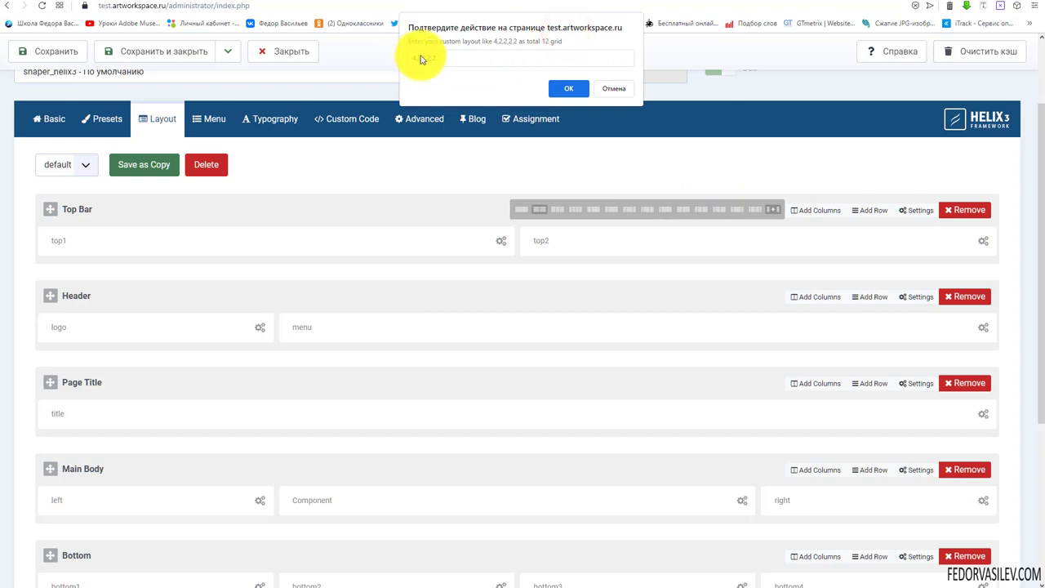
pyautogui.doubleClick(447, 62)
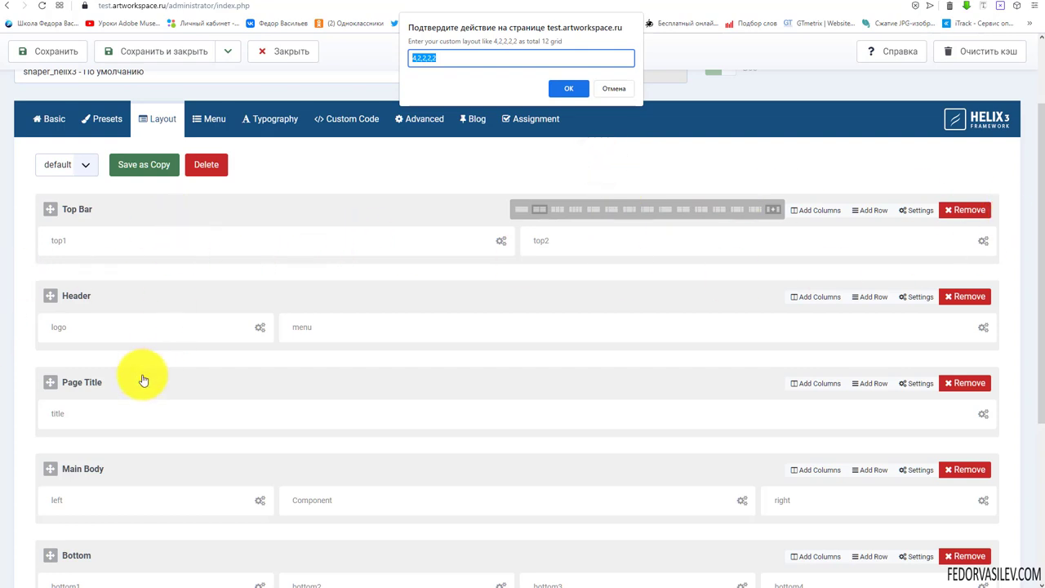
pyautogui.click(622, 89)
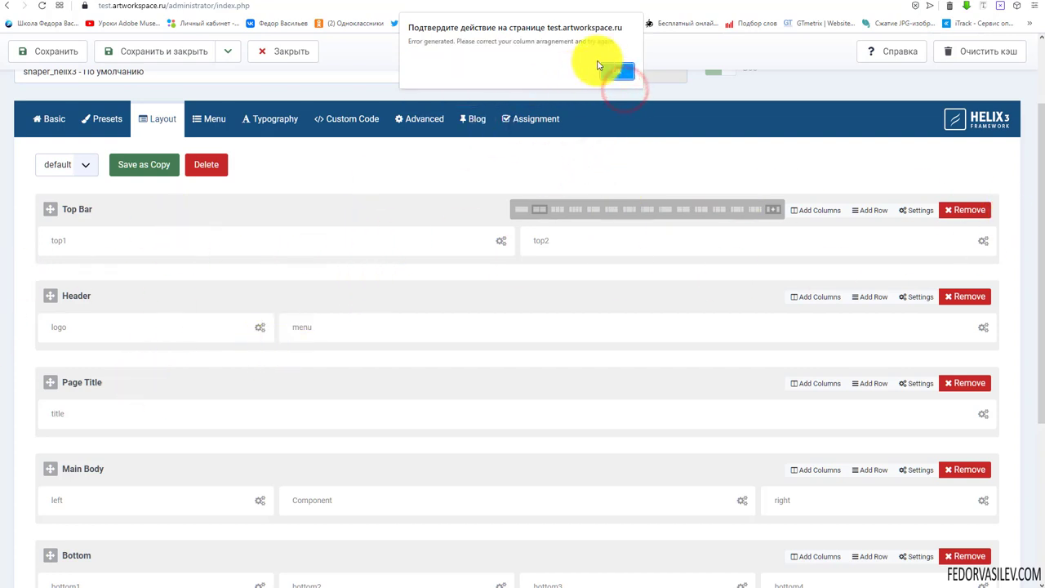
pyautogui.click(609, 71)
# - Compare the Header row's logo and menu positions in the layout with the logo and menu on the home page
pyautogui.scroll(-1, 674, 410)
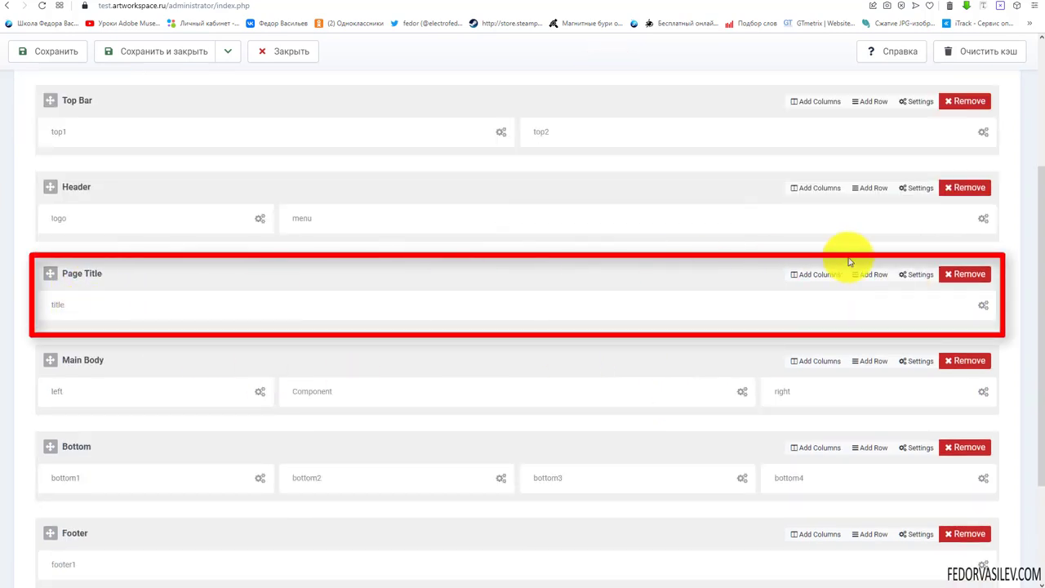
pyautogui.scroll(3, 707, 329)
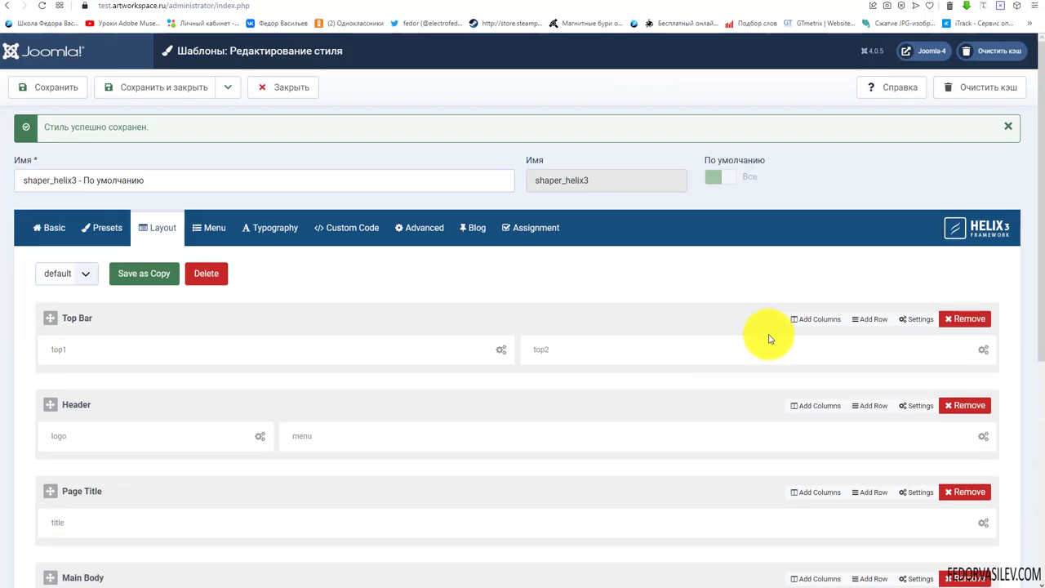
pyautogui.scroll(-2, 771, 338)
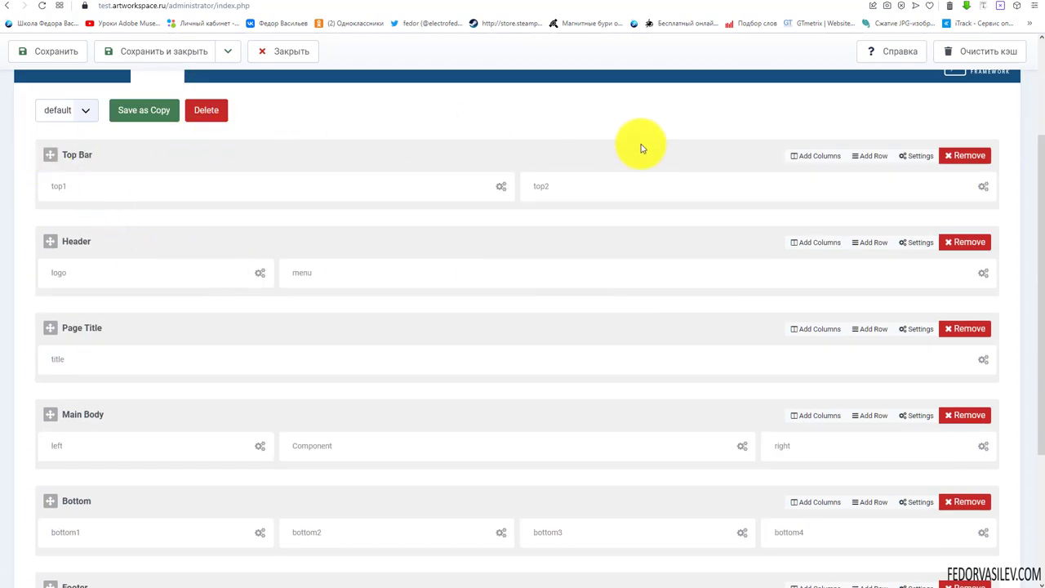
pyautogui.moveTo(94, 151); pyautogui.dragTo(294, 275)
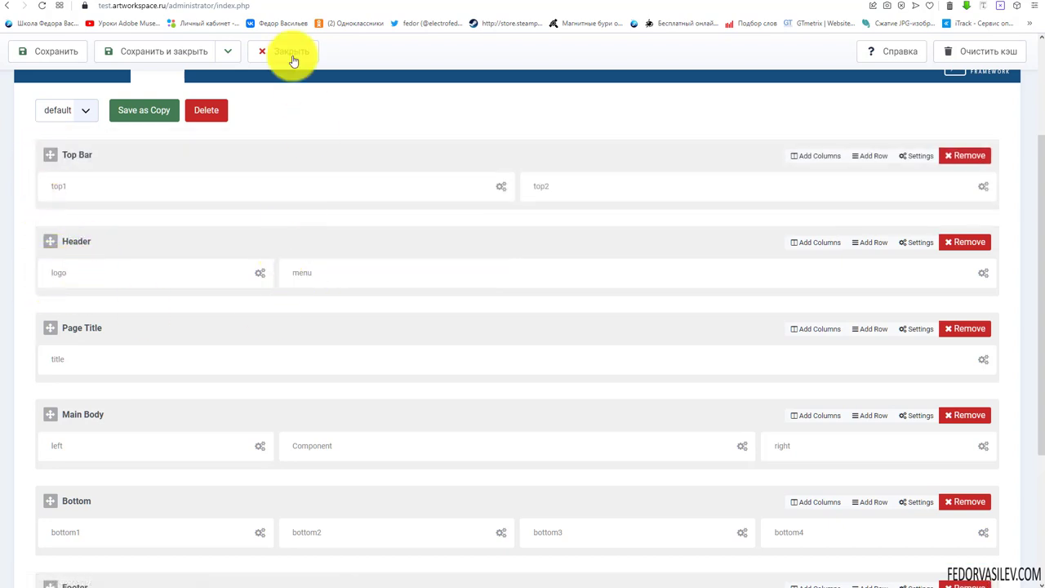
pyautogui.click(198, 4)
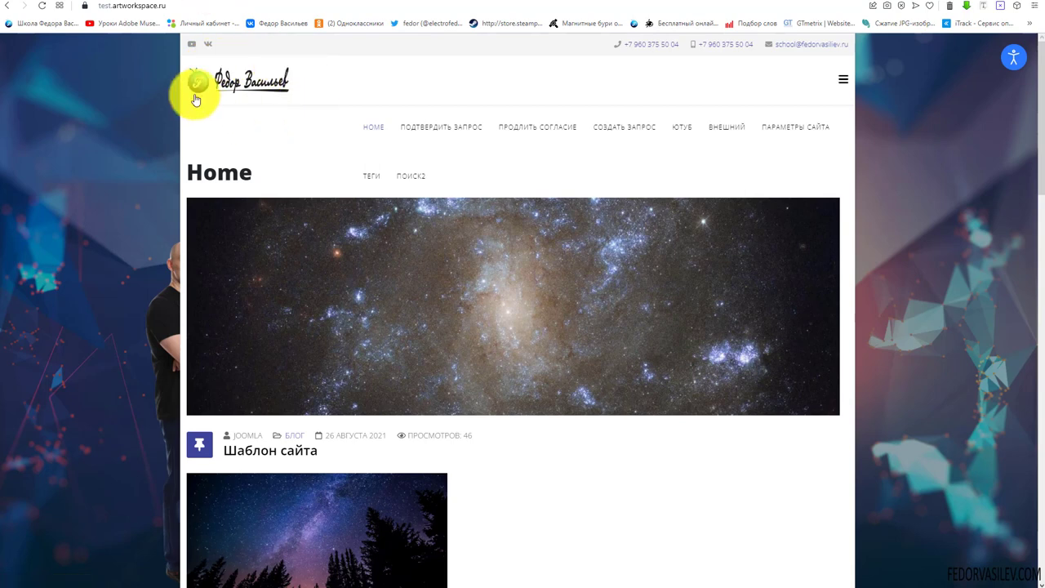
pyautogui.click(174, 5)
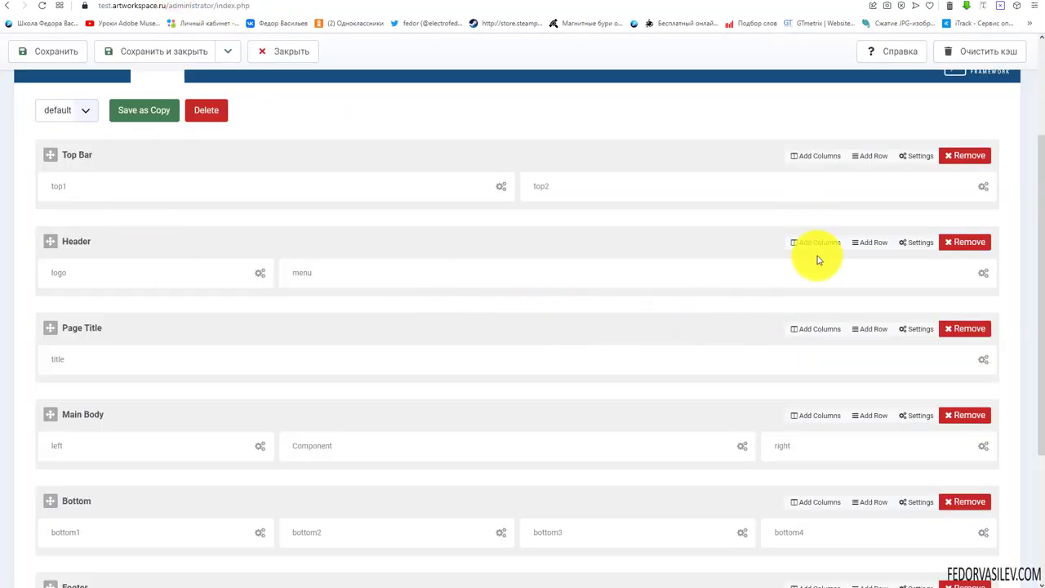
# - Examine the Header row's column arrangements and its row settings from section title down to padding and margin
pyautogui.moveTo(819, 250)
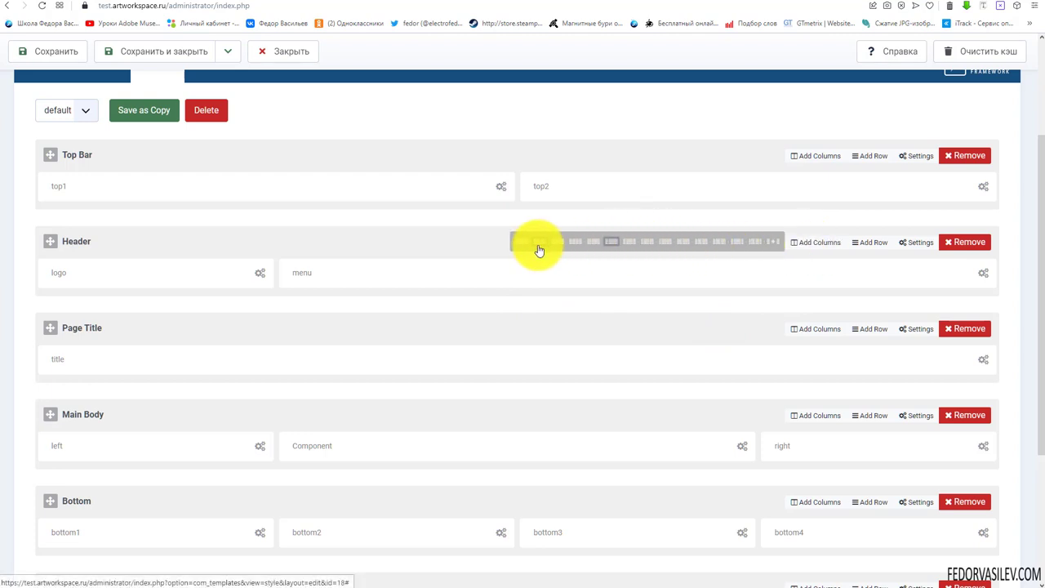
pyautogui.click(916, 241)
pyautogui.scroll(-5, 623, 247)
pyautogui.scroll(-9, 621, 254)
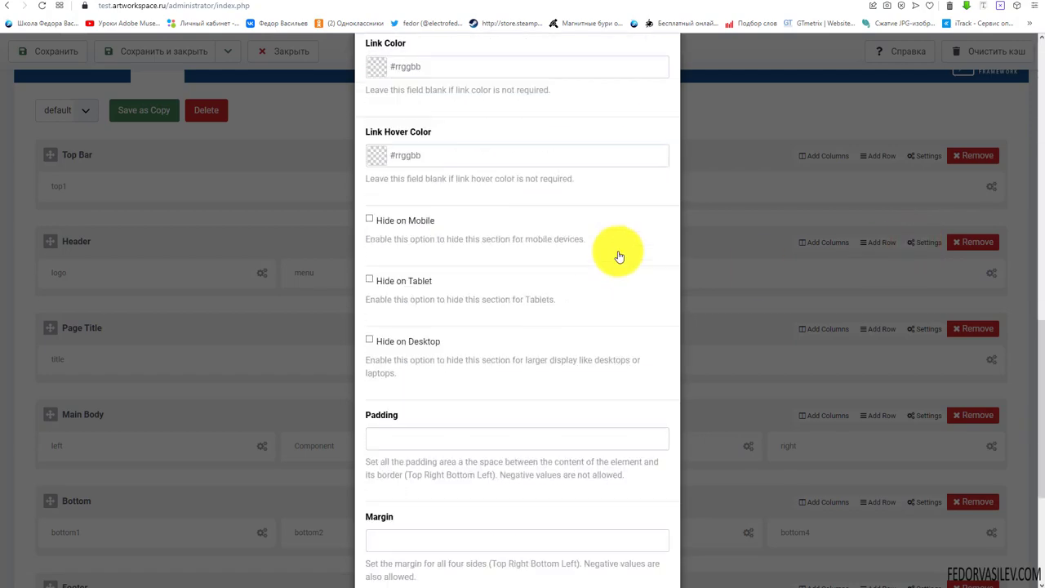
pyautogui.scroll(11, 626, 226)
pyautogui.scroll(3, 654, 121)
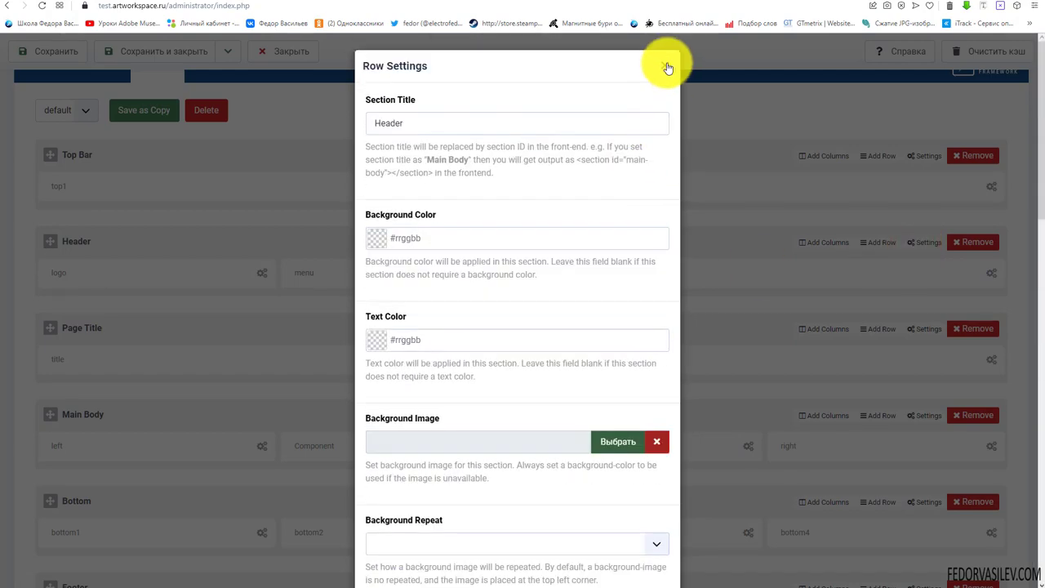
pyautogui.click(665, 66)
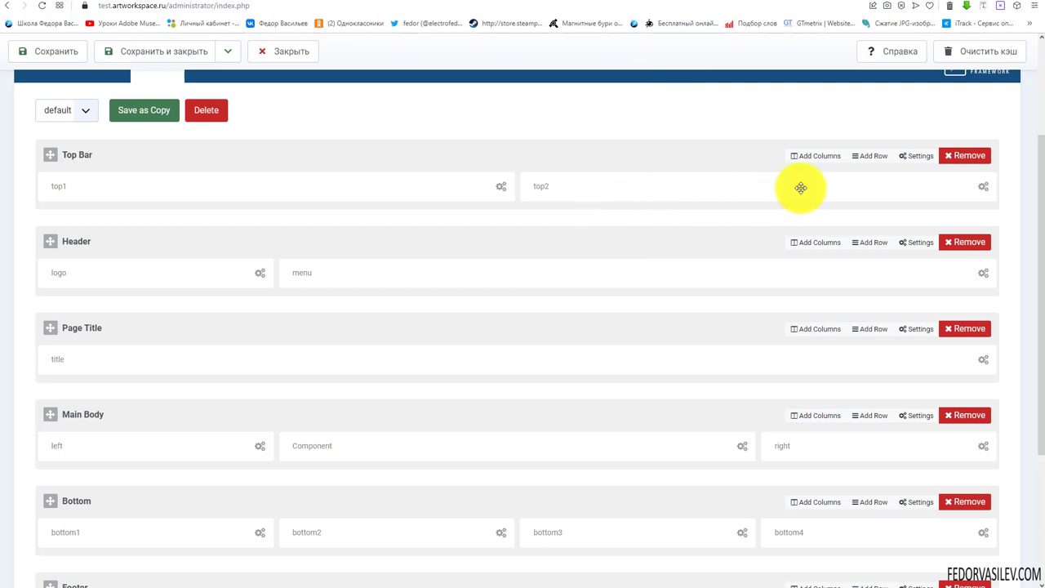
# - Try moving the Main Body row above Page Title and return it to its place below Page Title
pyautogui.hotkey('ctrl', 's')
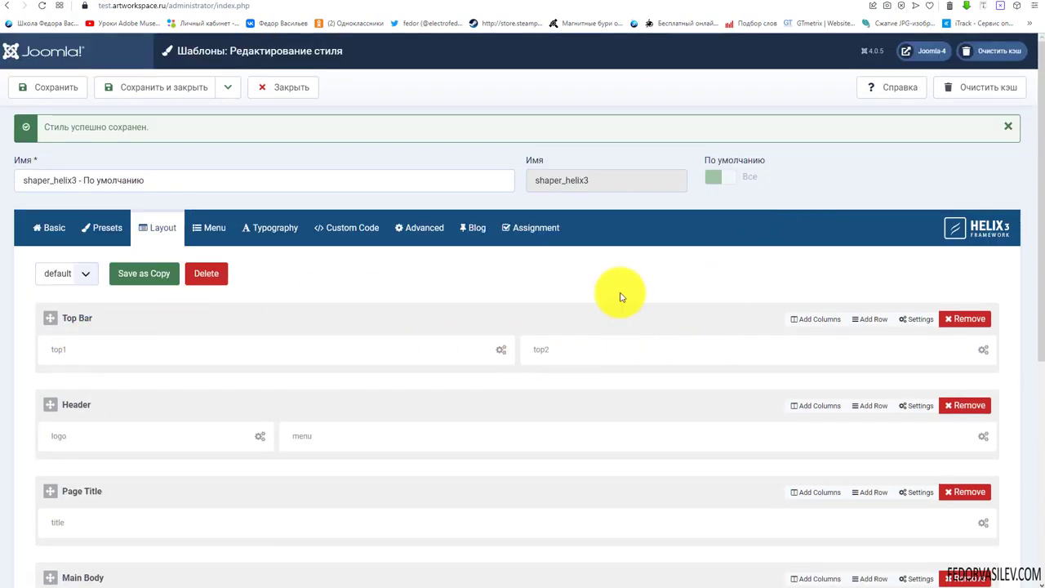
pyautogui.scroll(-3, 872, 332)
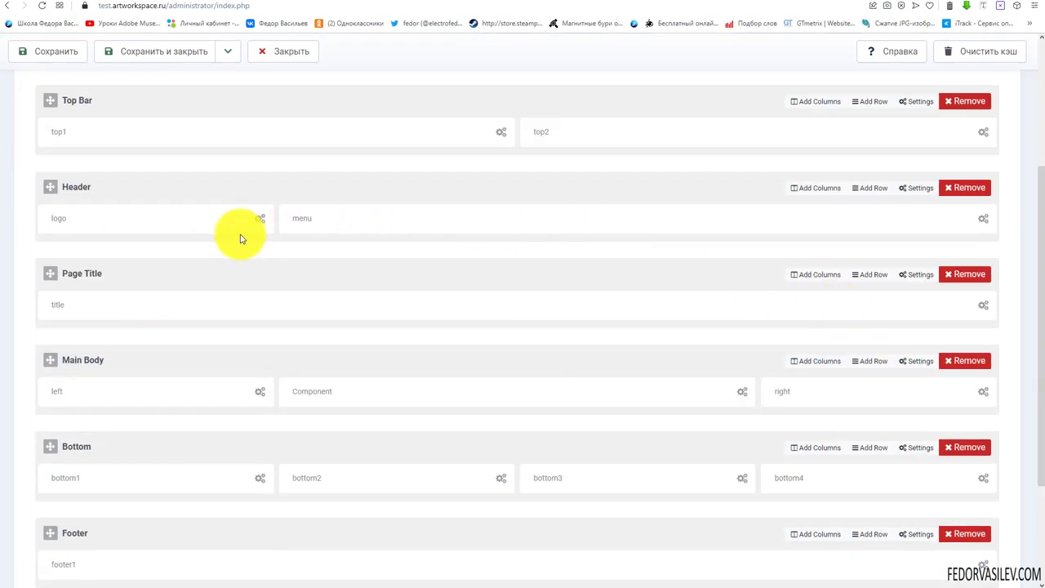
pyautogui.scroll(-1, 175, 297)
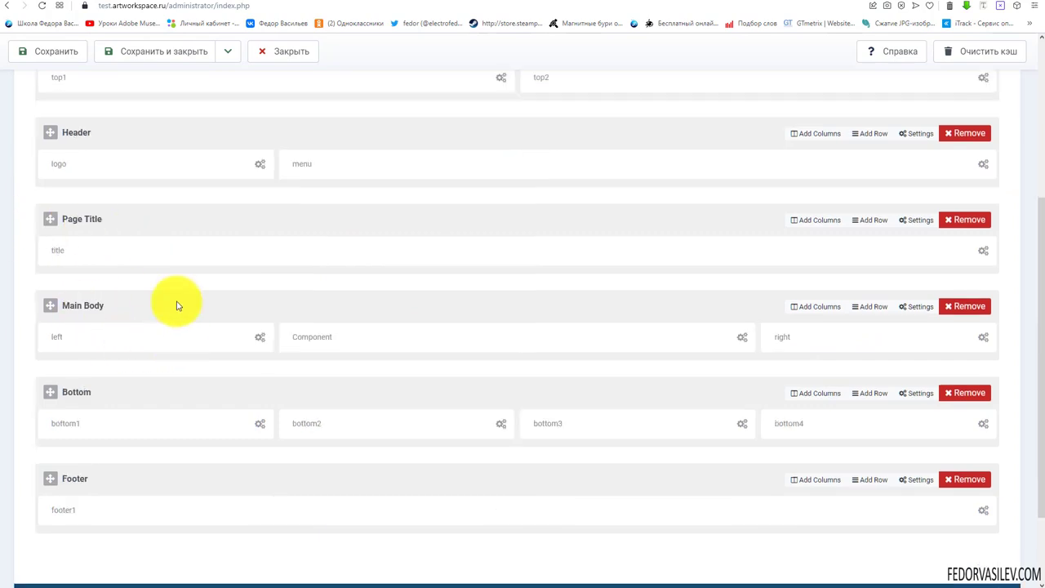
pyautogui.scroll(-2, 136, 285)
pyautogui.scroll(1, 137, 347)
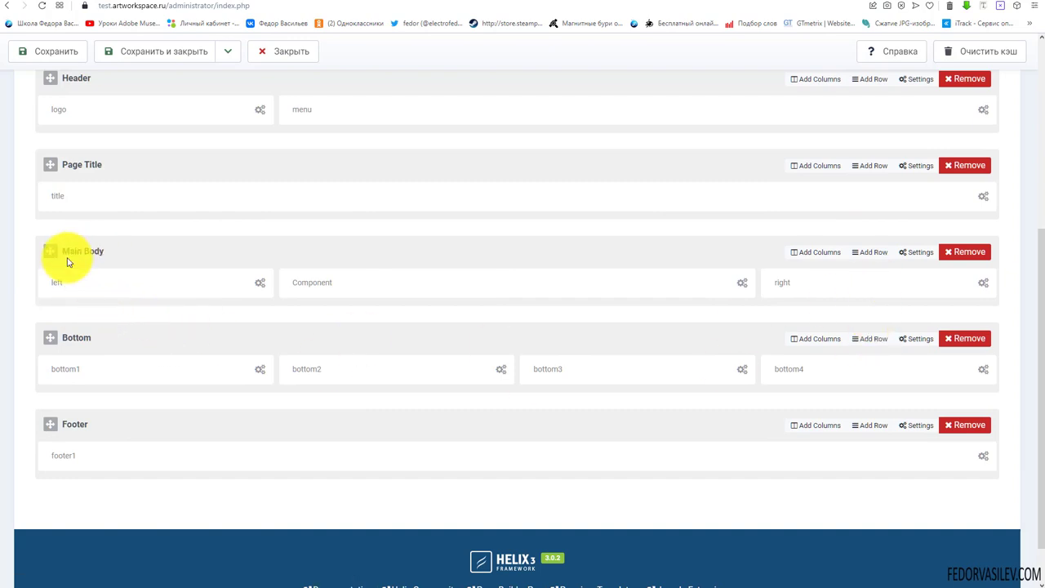
pyautogui.moveTo(95, 251); pyautogui.dragTo(89, 248)
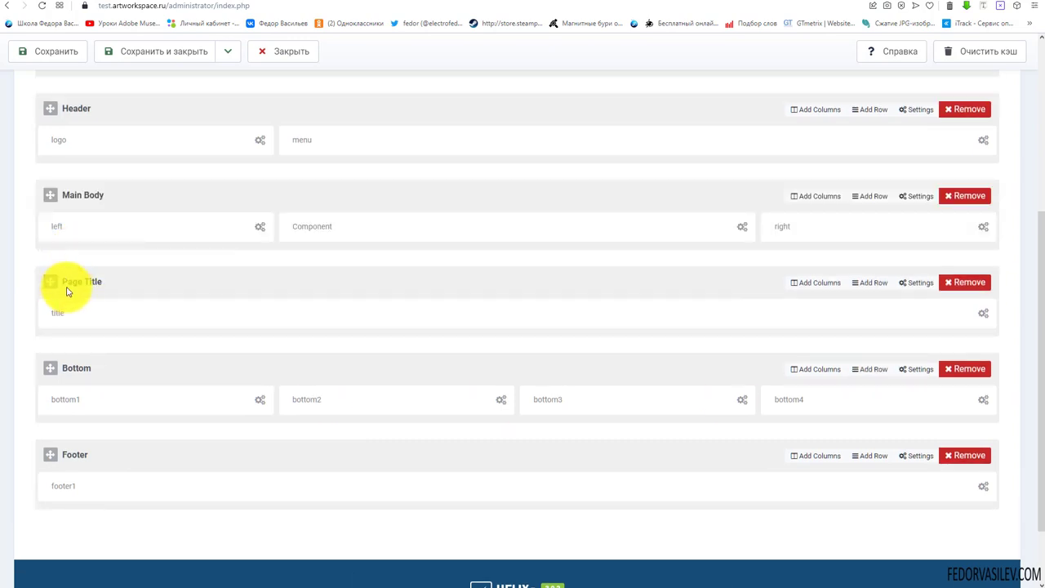
pyautogui.moveTo(65, 197); pyautogui.dragTo(44, 305)
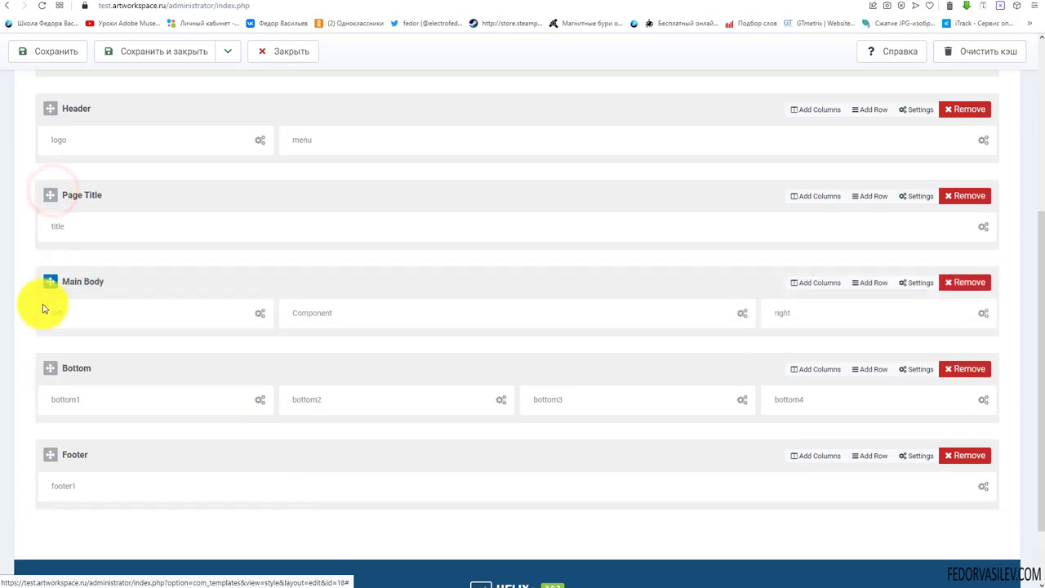
# - Compare the Footer row's footer1 position in the layout with the copyright line at the end of the home page
pyautogui.scroll(-1, 319, 312)
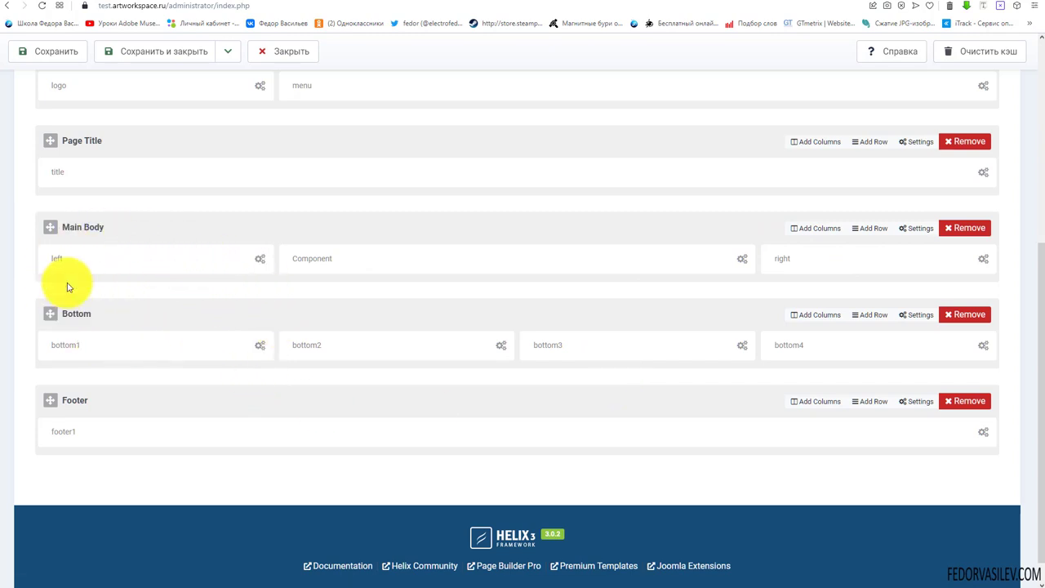
pyautogui.scroll(-1, 163, 457)
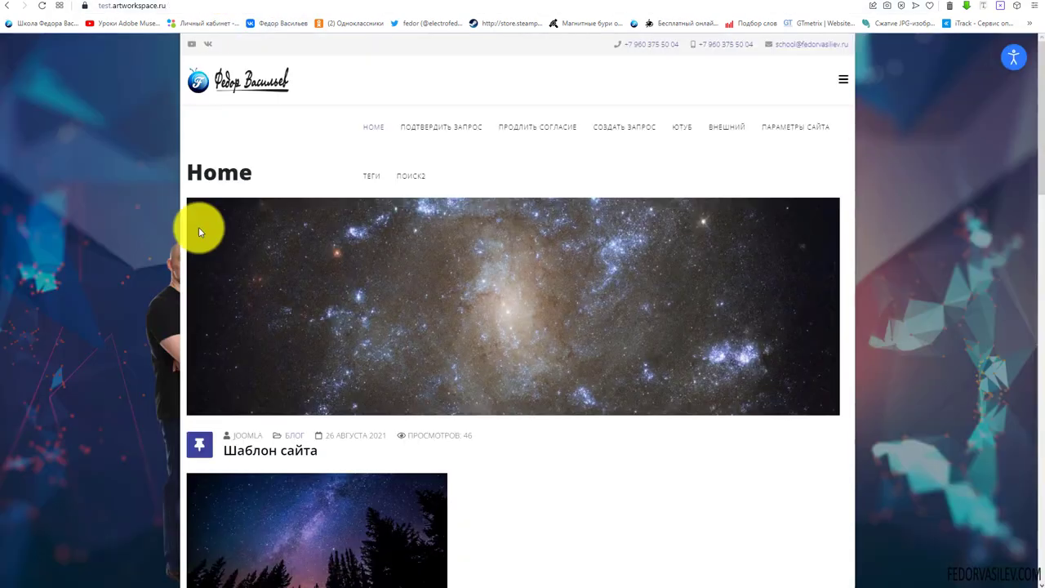
pyautogui.scroll(-15, 267, 345)
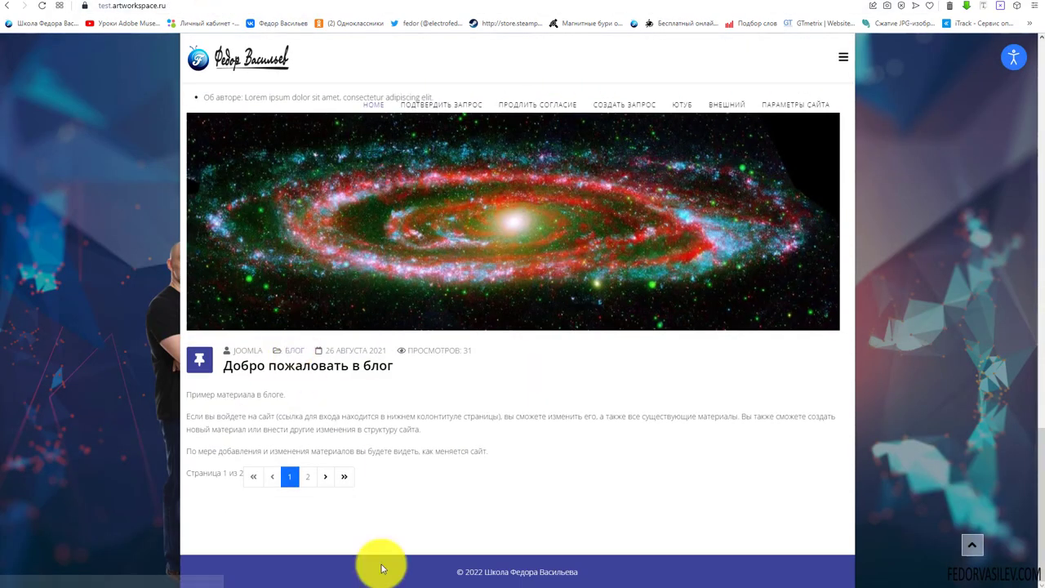
pyautogui.moveTo(455, 569); pyautogui.dragTo(630, 576)
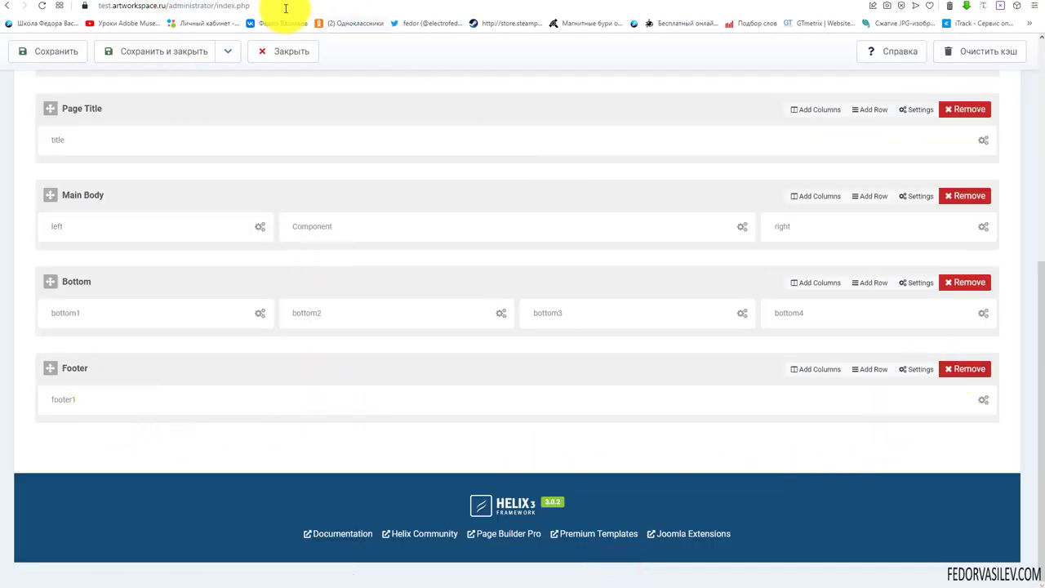
pyautogui.click(192, 3)
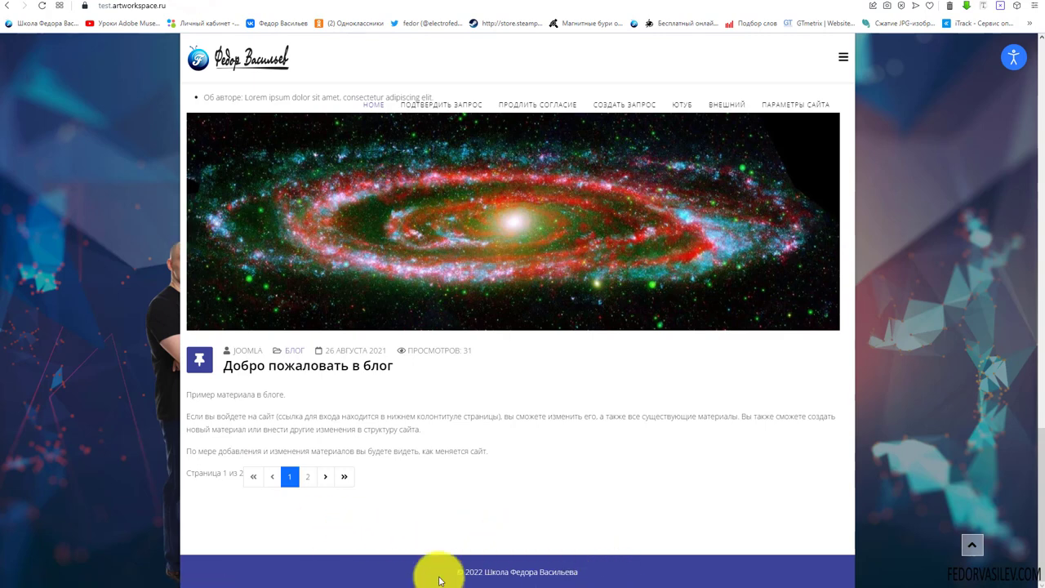
pyautogui.moveTo(450, 571); pyautogui.dragTo(495, 571)
pyautogui.moveTo(587, 581); pyautogui.dragTo(580, 581)
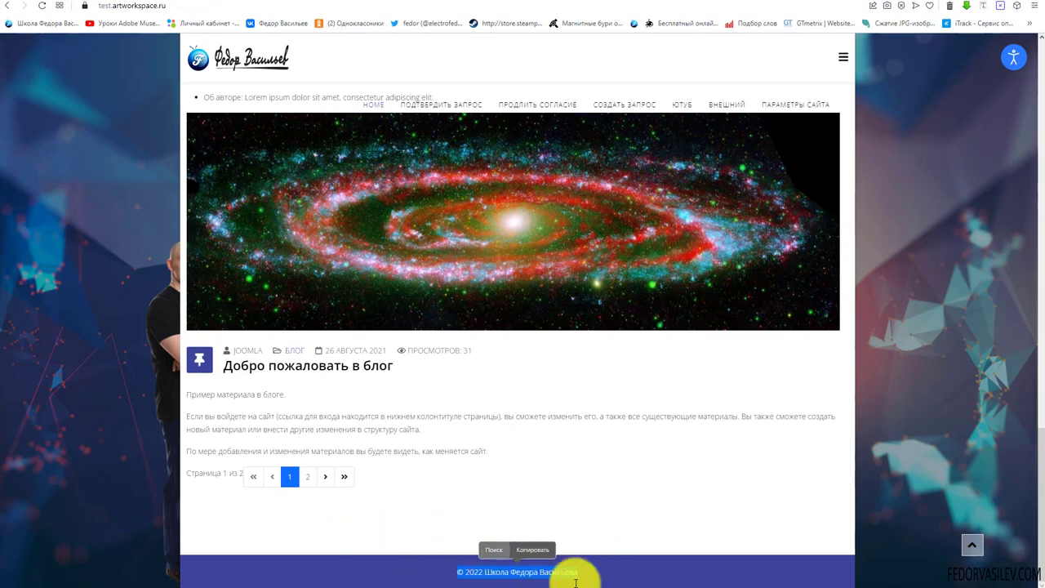
pyautogui.hotkey('ctrl', 'Tab')
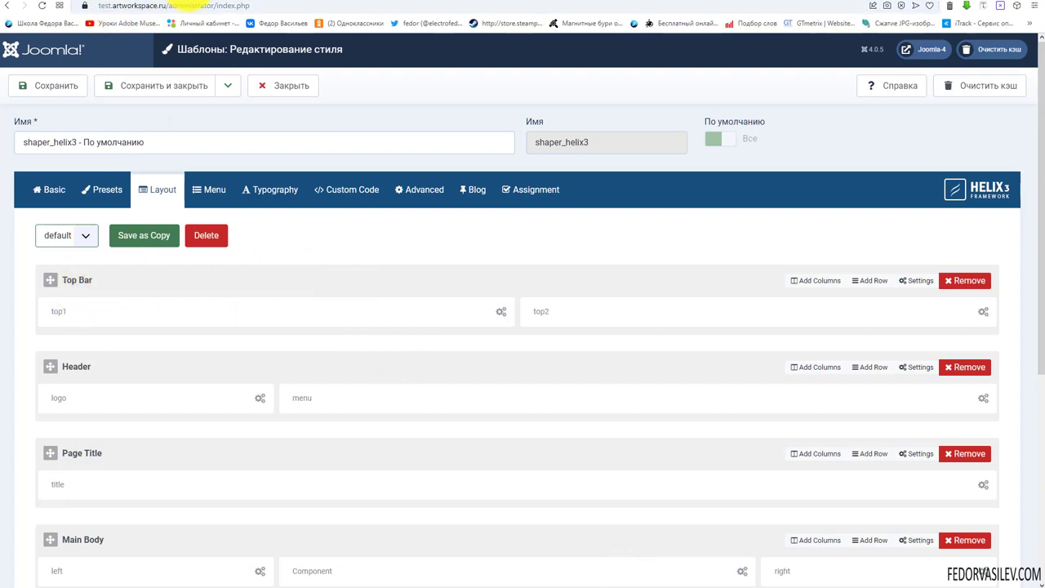
# - Reload the site's home page to check it again and return to the template's layout settings
pyautogui.hotkey('ctrl', 'Tab')
pyautogui.press('F5')
pyautogui.scroll(-5, 195, 122)
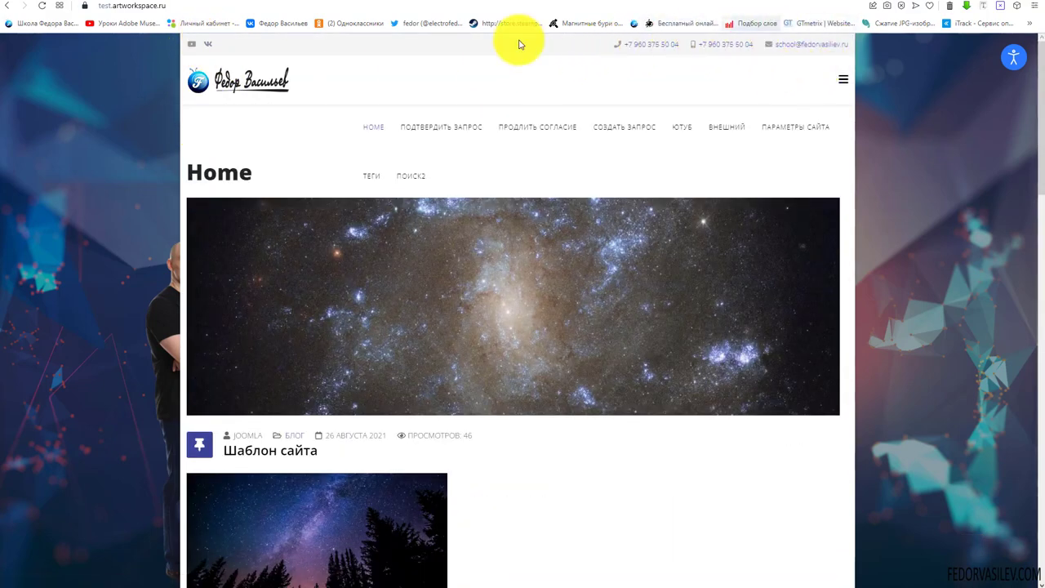
pyautogui.click(176, 2)
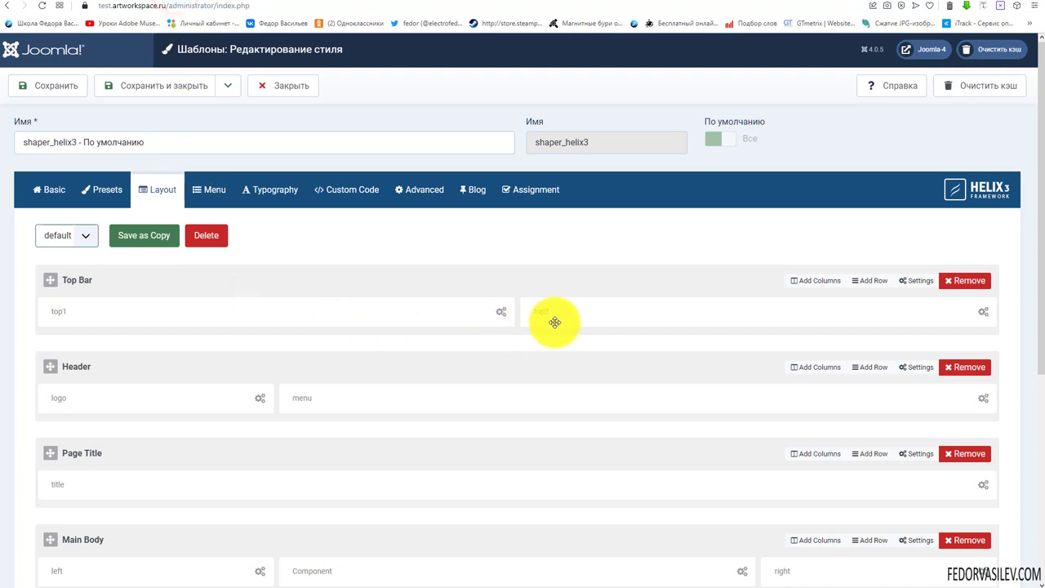
# - Split the Top Bar row into three equal columns and assign the module position top3 to the new third column
pyautogui.moveTo(814, 282)
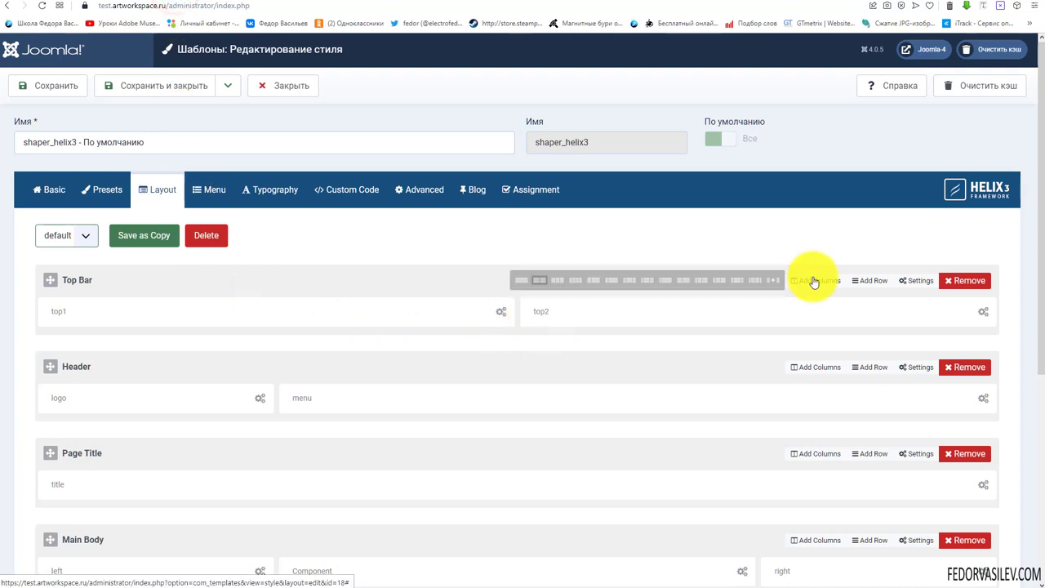
pyautogui.click(556, 282)
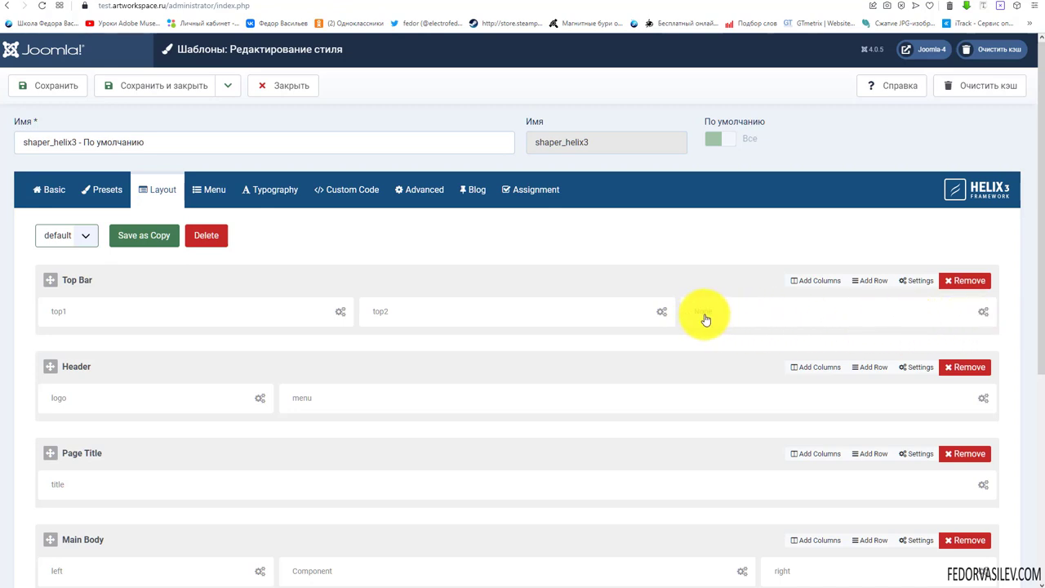
pyautogui.click(984, 314)
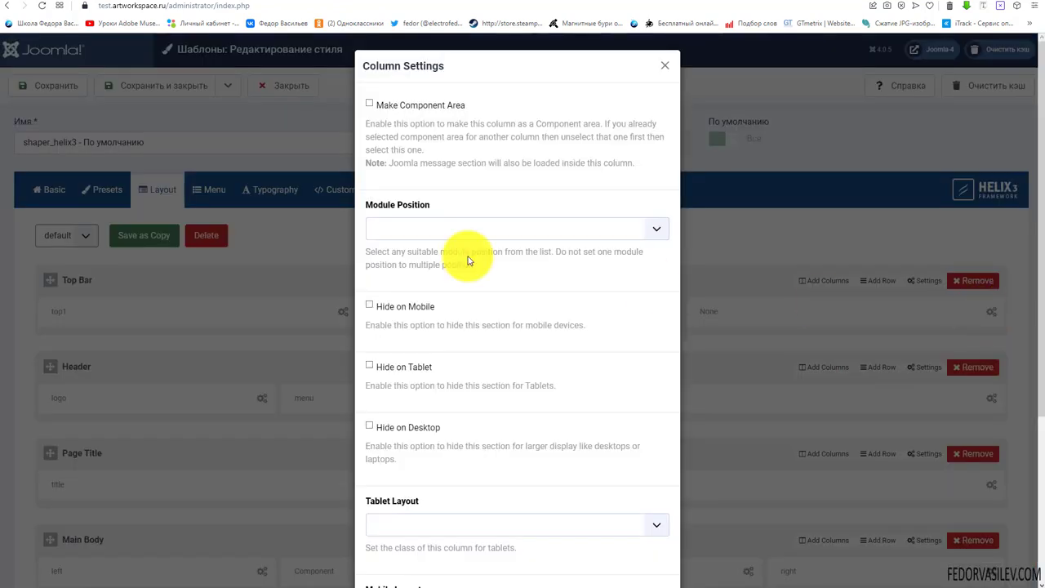
pyautogui.click(655, 232)
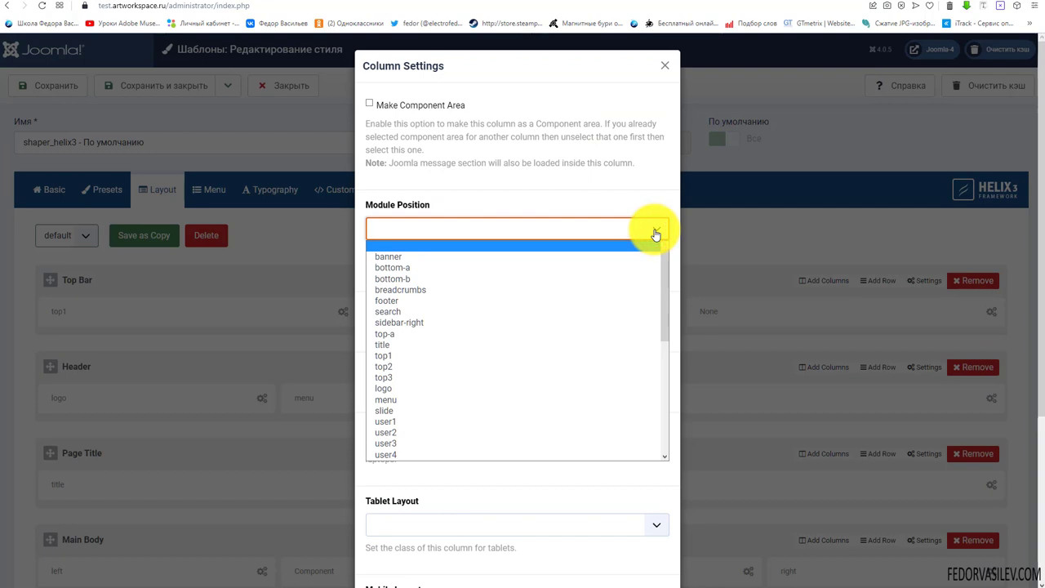
pyautogui.click(460, 377)
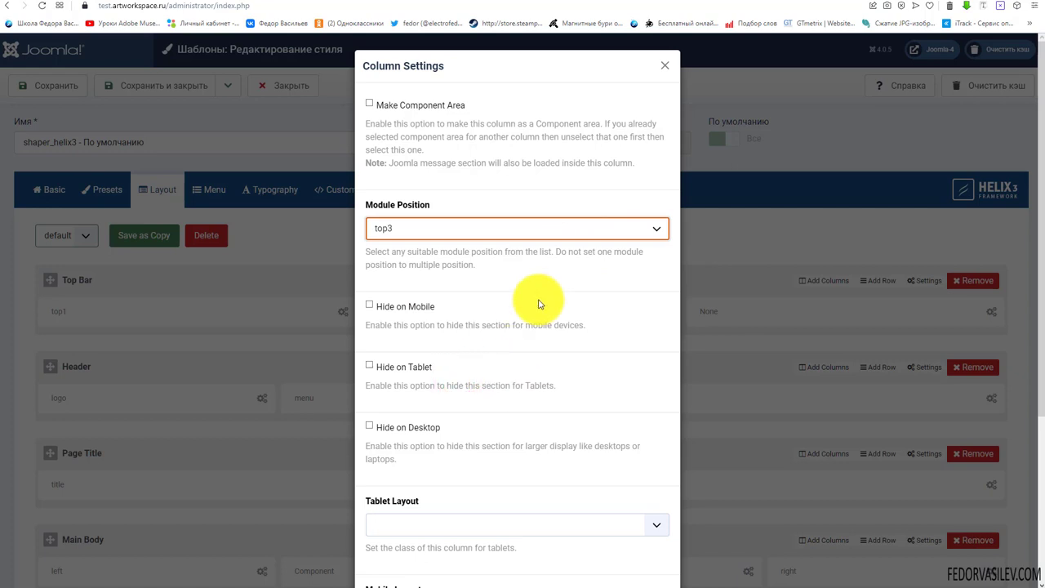
pyautogui.scroll(-2, 539, 304)
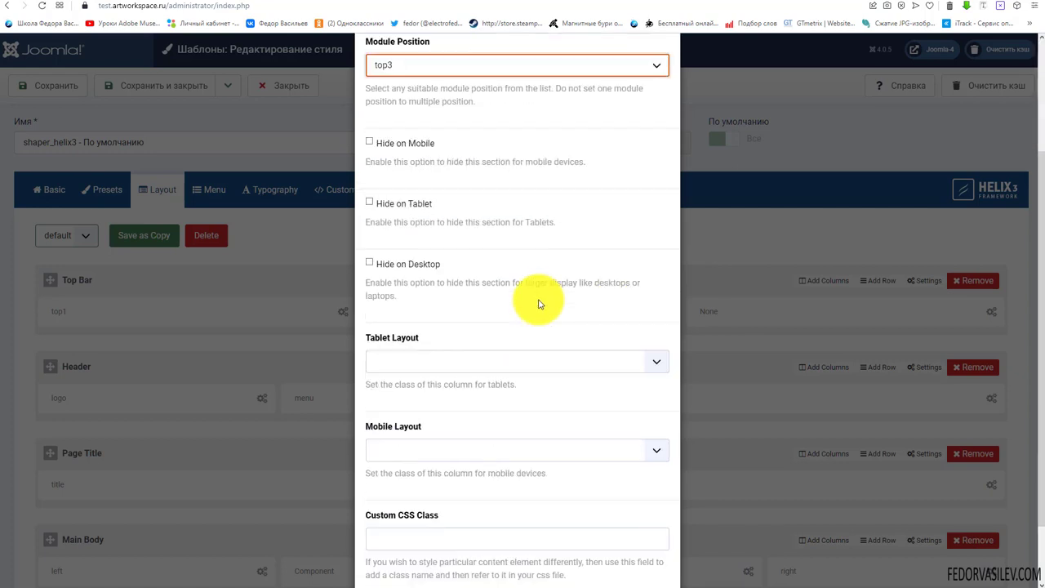
pyautogui.scroll(2, 539, 304)
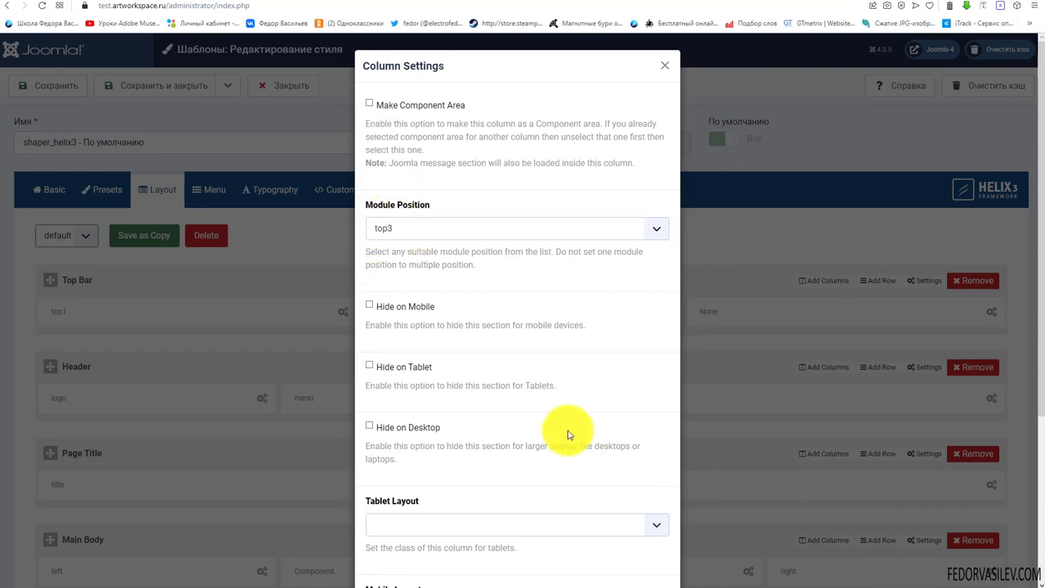
pyautogui.scroll(-3, 455, 224)
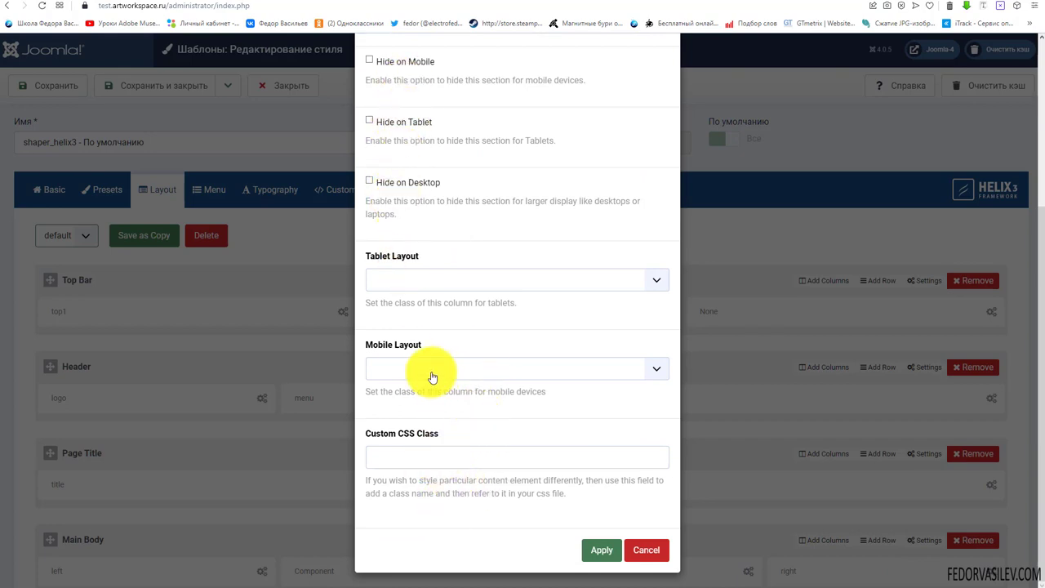
pyautogui.click(602, 552)
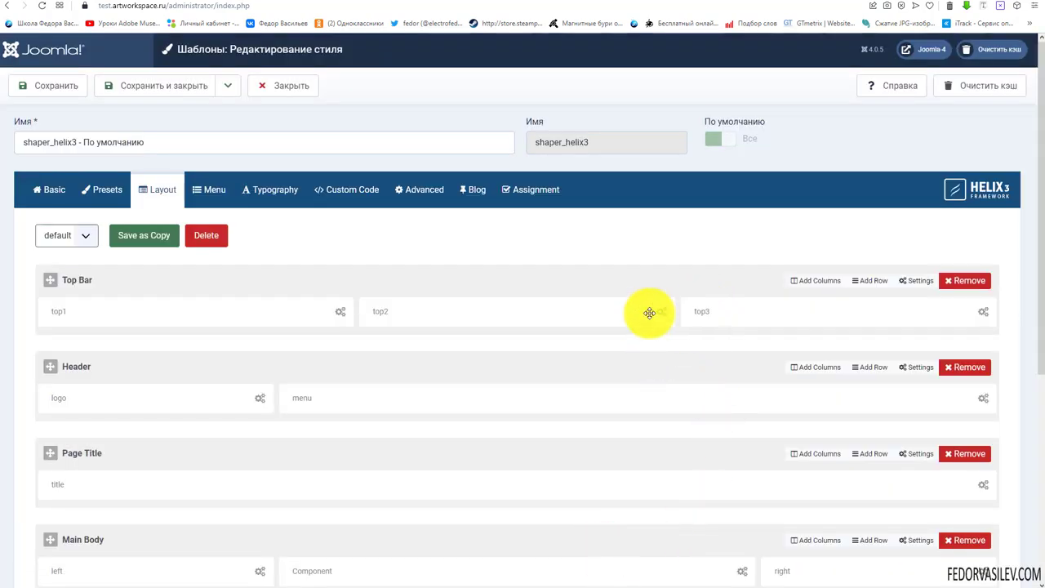
# - Examine the module positions in all layout rows, from Top Bar through Header, Page Title, Main Body and Bottom to Footer
pyautogui.scroll(-2, 317, 279)
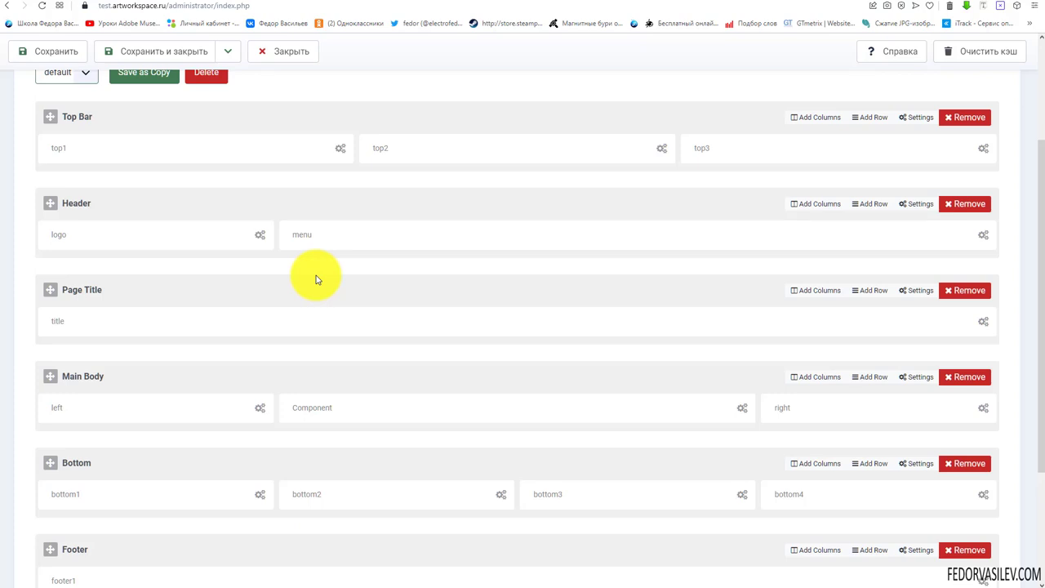
pyautogui.scroll(2, 317, 280)
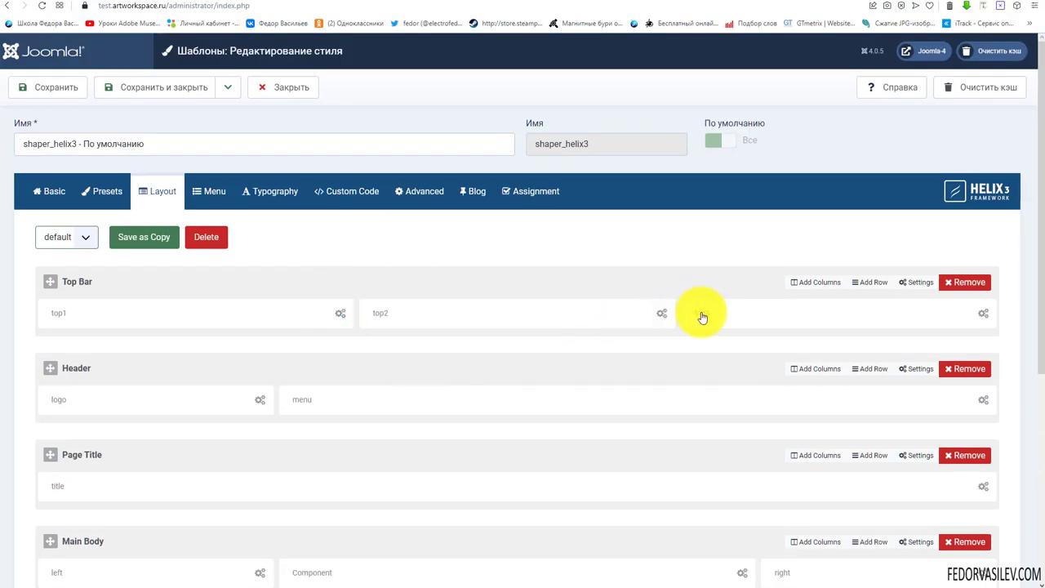
pyautogui.moveTo(702, 317)
pyautogui.mouseDown()
pyautogui.moveTo(710, 323)
pyautogui.moveTo(685, 310)
pyautogui.moveTo(711, 324)
pyautogui.mouseUp()
pyautogui.scroll(-2, 712, 325)
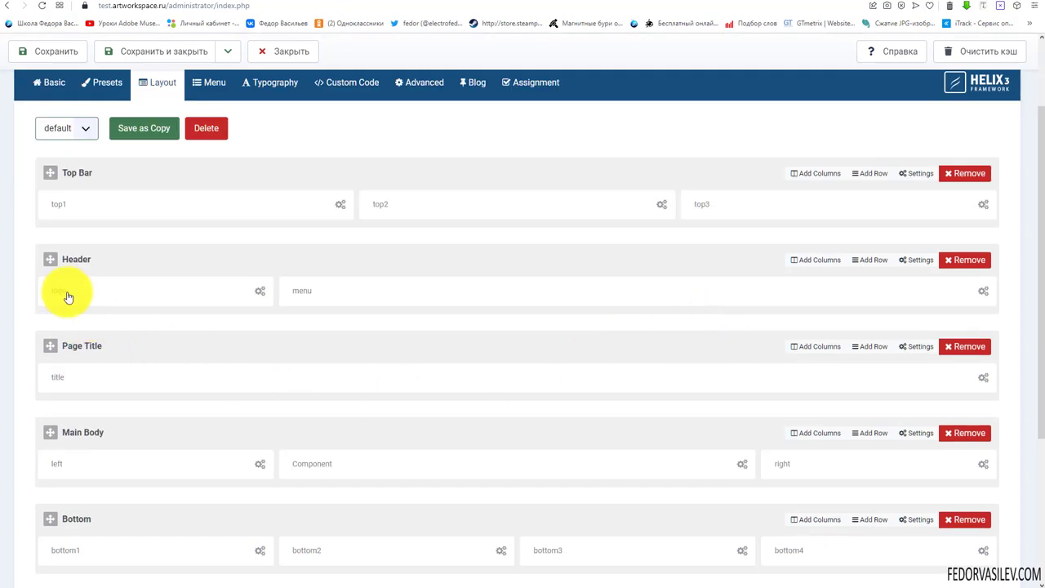
pyautogui.scroll(-2, 70, 298)
pyautogui.scroll(-2, 75, 286)
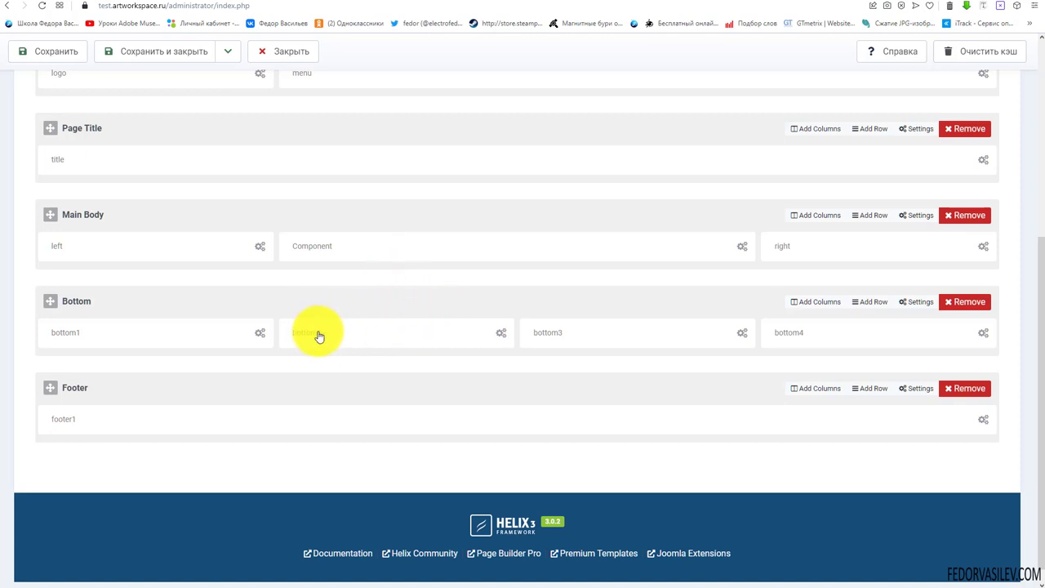
pyautogui.scroll(4, 351, 352)
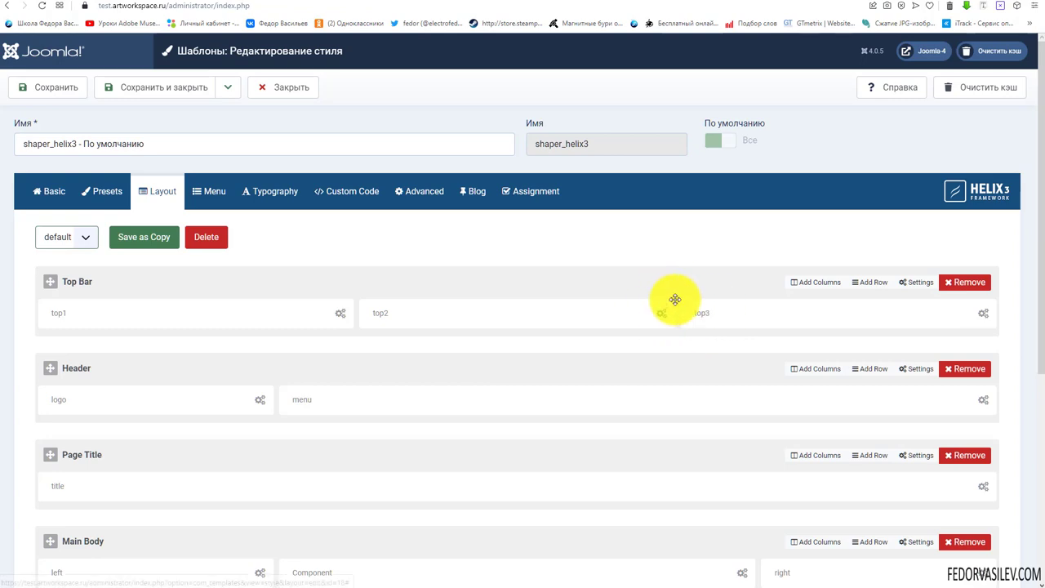
pyautogui.scroll(-2, 676, 300)
pyautogui.scroll(2, 693, 299)
pyautogui.scroll(-4, 674, 357)
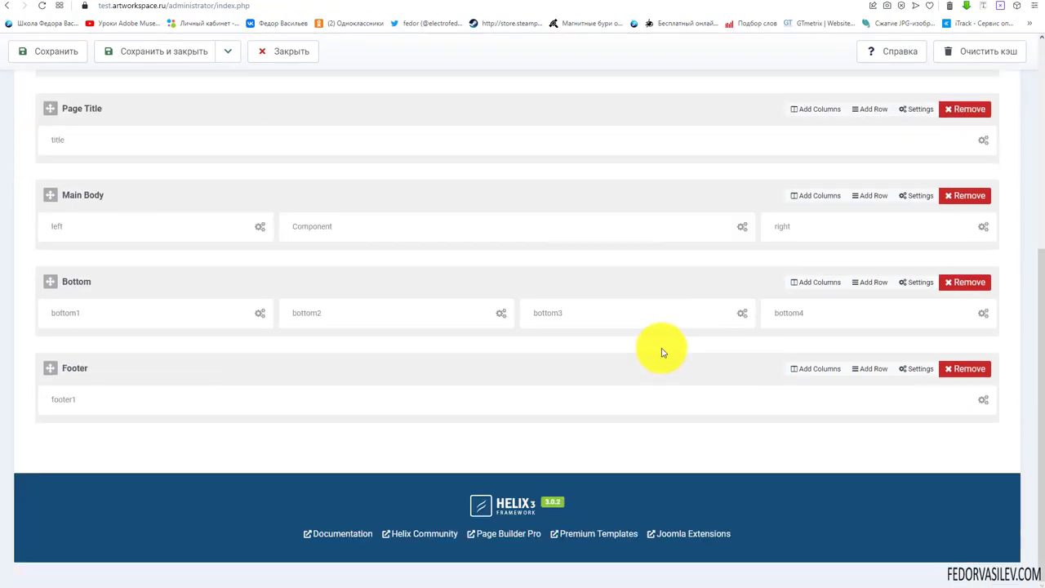
pyautogui.scroll(4, 663, 352)
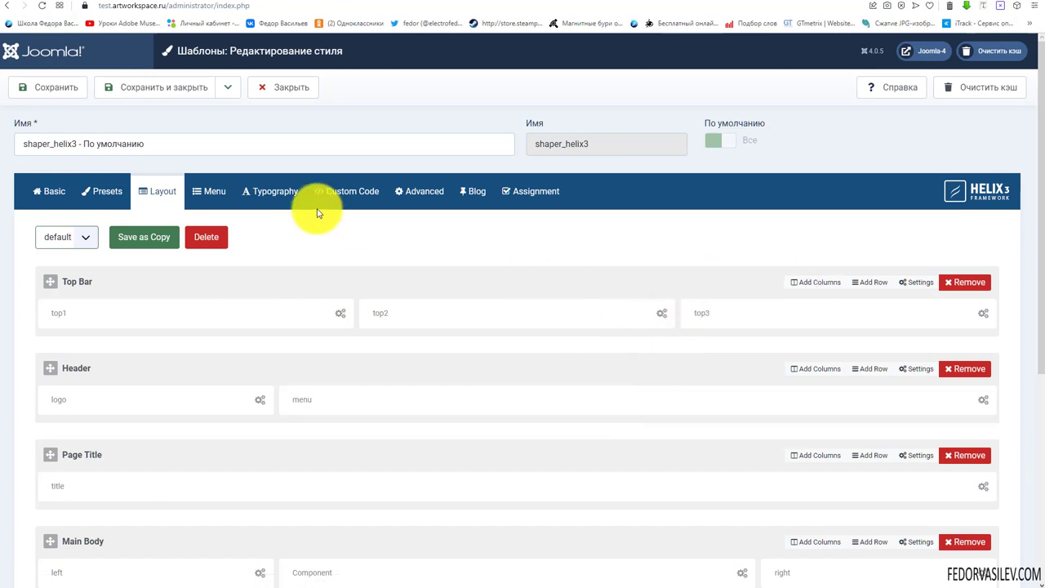
# - Save the shaper_helix3 template style with its changed layout
pyautogui.click(59, 91)
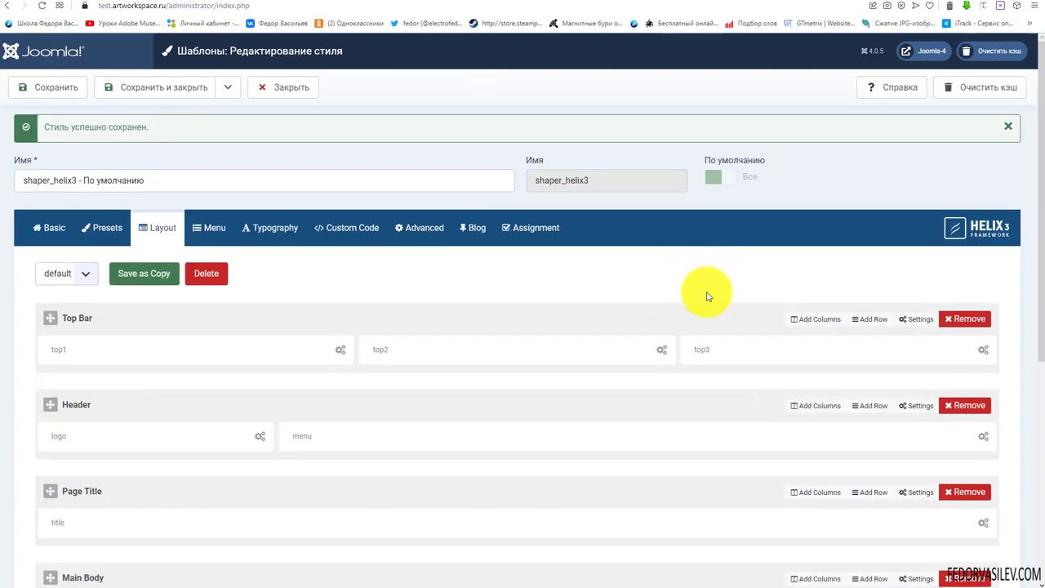
pyautogui.click(136, 276)
pyautogui.click(394, 120)
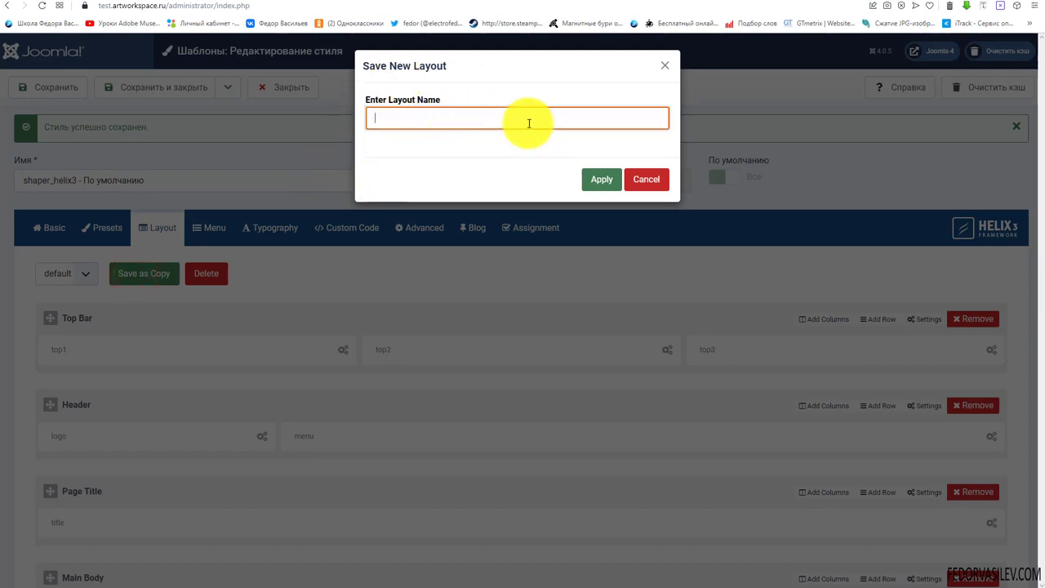
pyautogui.click(656, 179)
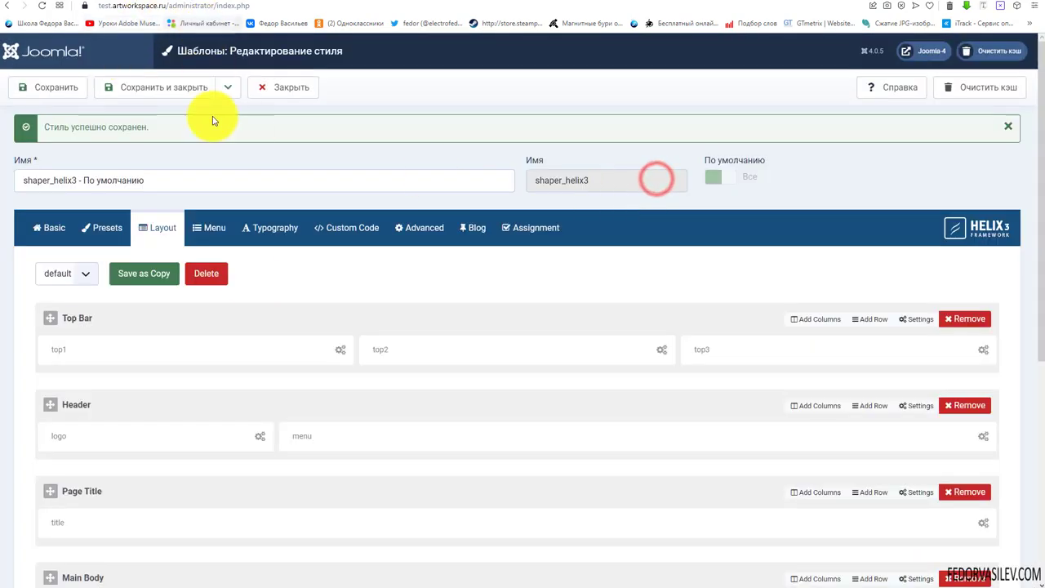
# - Switch to the site's home page and reload it to check the top bar
pyautogui.click(205, 2)
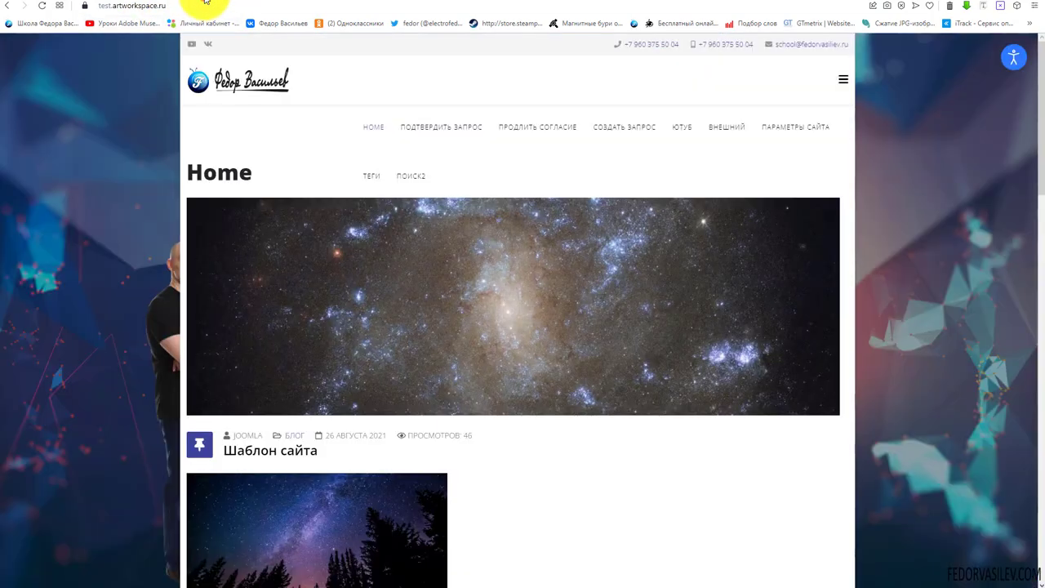
pyautogui.click(950, 5)
pyautogui.click(942, 84)
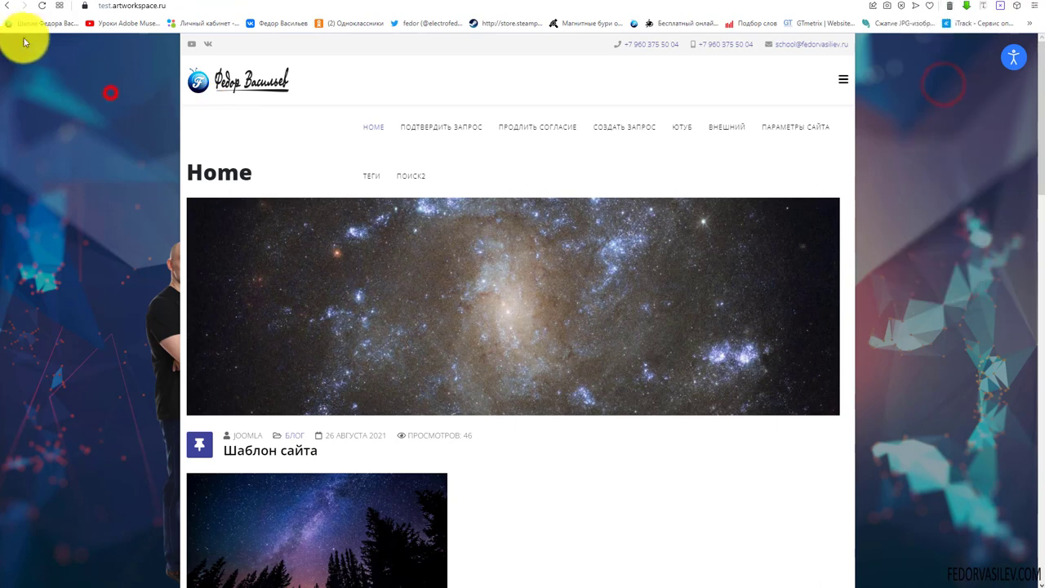
pyautogui.click(42, 6)
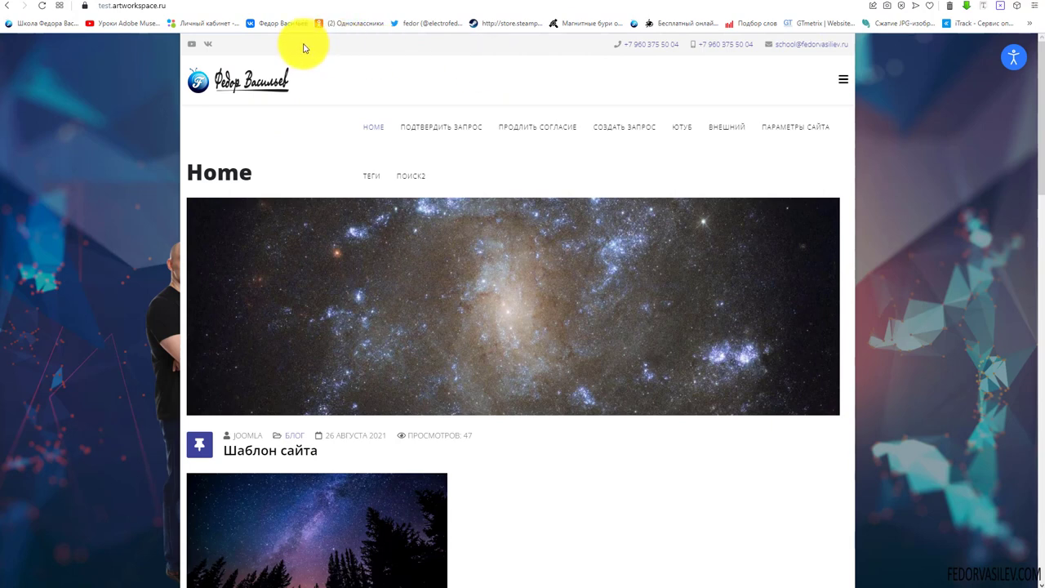
# - Return to the Joomla administrator, close the template style editor and start a new site module of type HTML-код
pyautogui.click(163, 2)
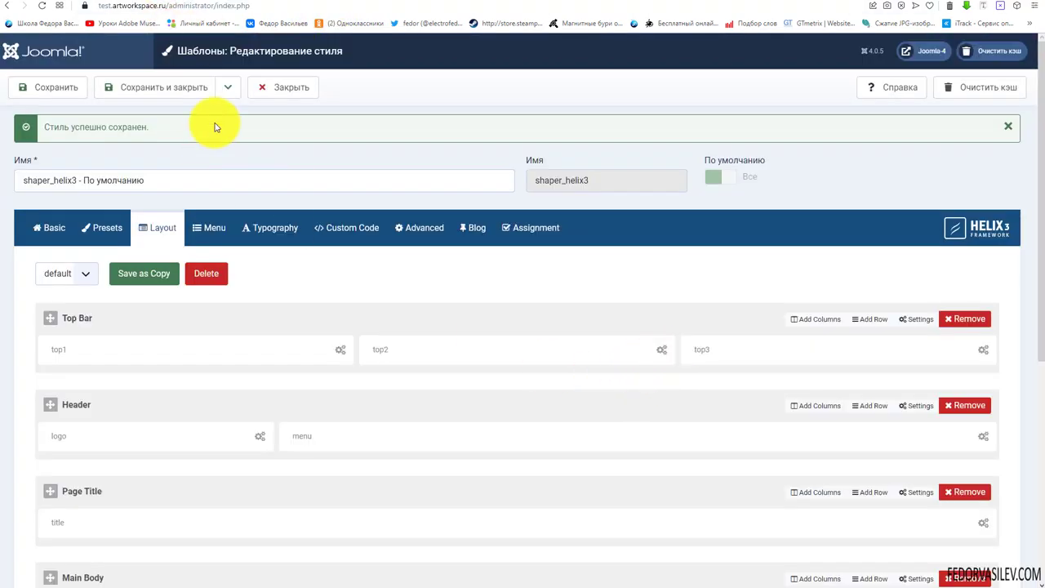
pyautogui.click(282, 87)
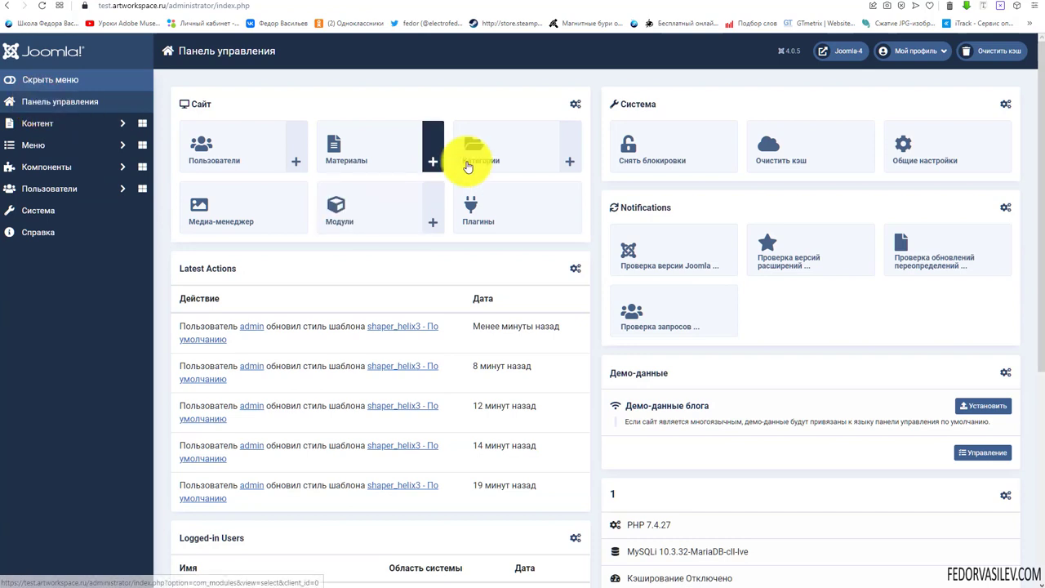
pyautogui.click(393, 217)
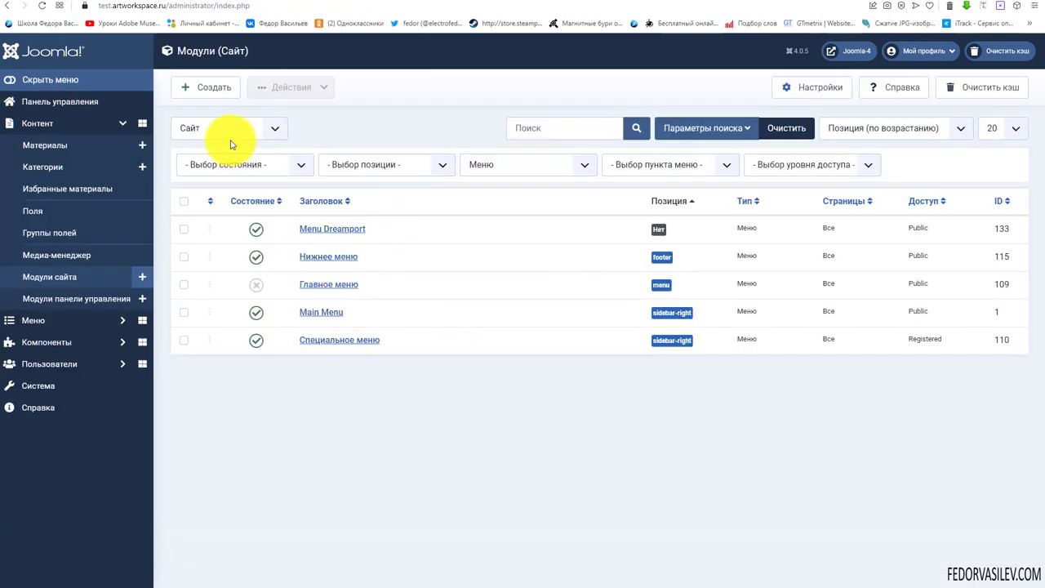
pyautogui.click(214, 86)
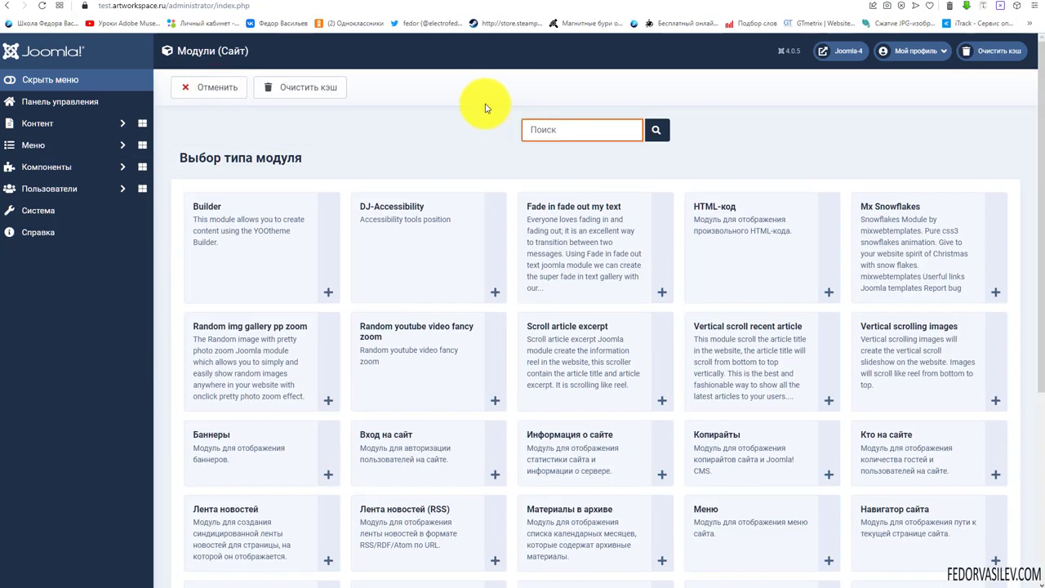
pyautogui.click(749, 219)
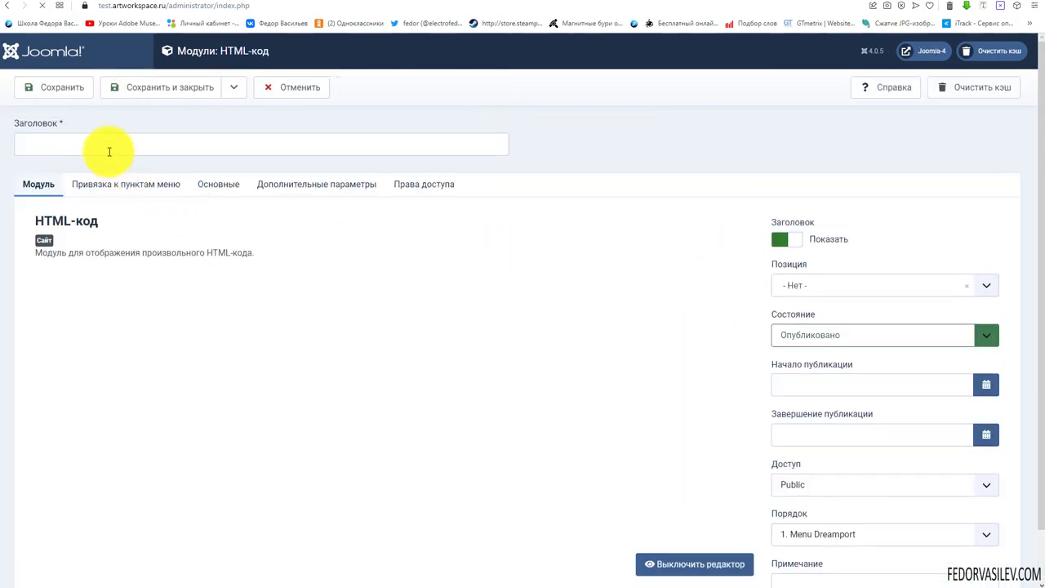
# - Title the module "контент", enter bold, yellow-highlighted "контент" as its content, and hide the module title
pyautogui.click(108, 151)
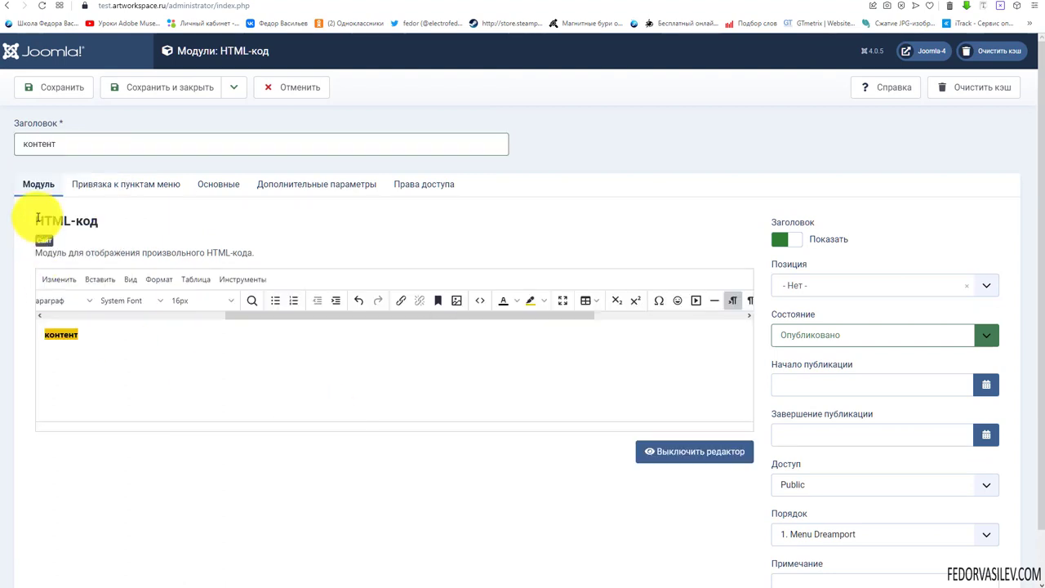
pyautogui.moveTo(59, 144); pyautogui.dragTo(30, 149)
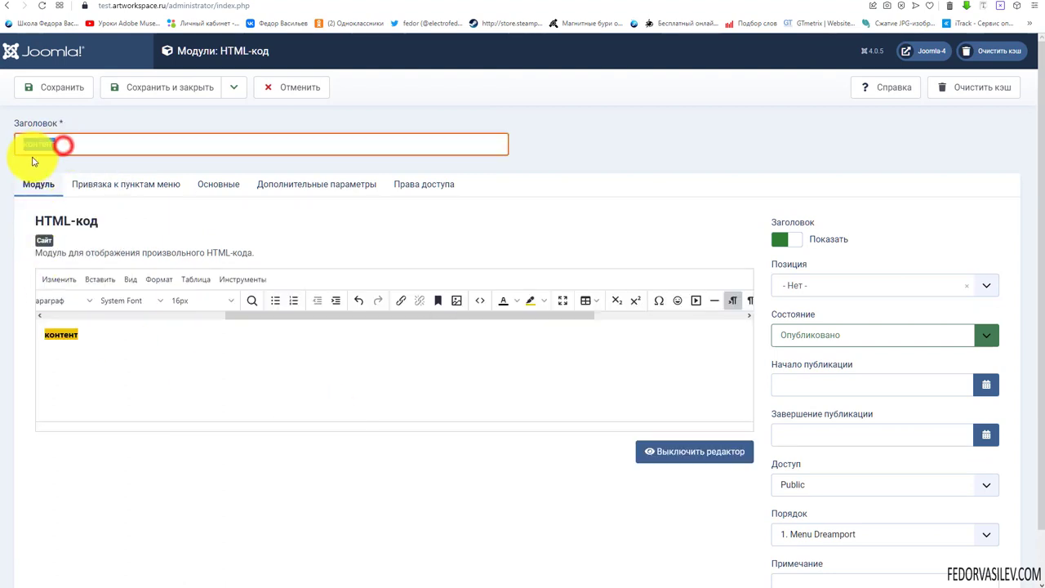
pyautogui.click(777, 240)
pyautogui.moveTo(98, 336); pyautogui.dragTo(49, 336)
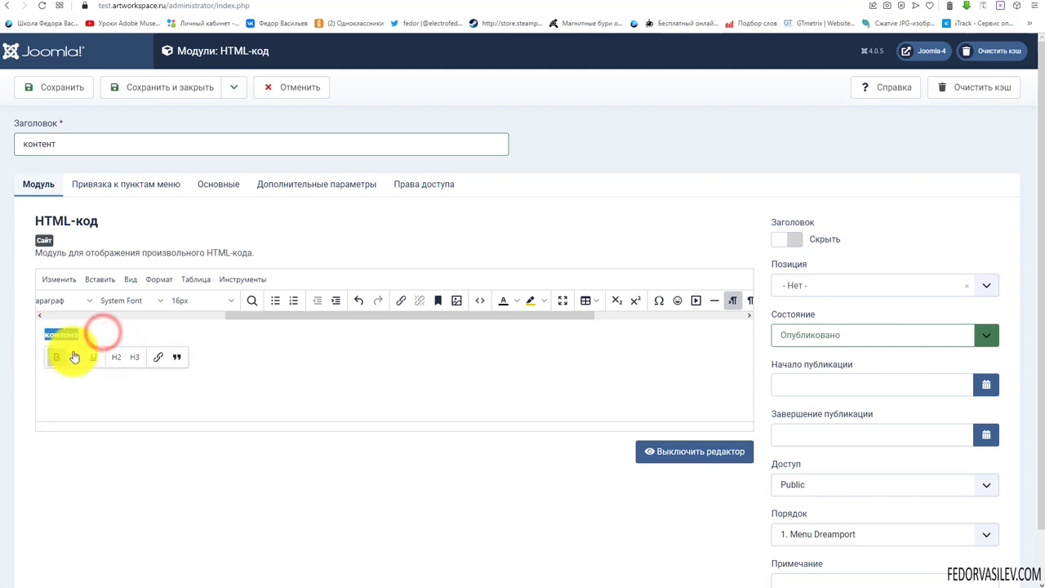
pyautogui.click(55, 357)
pyautogui.click(149, 333)
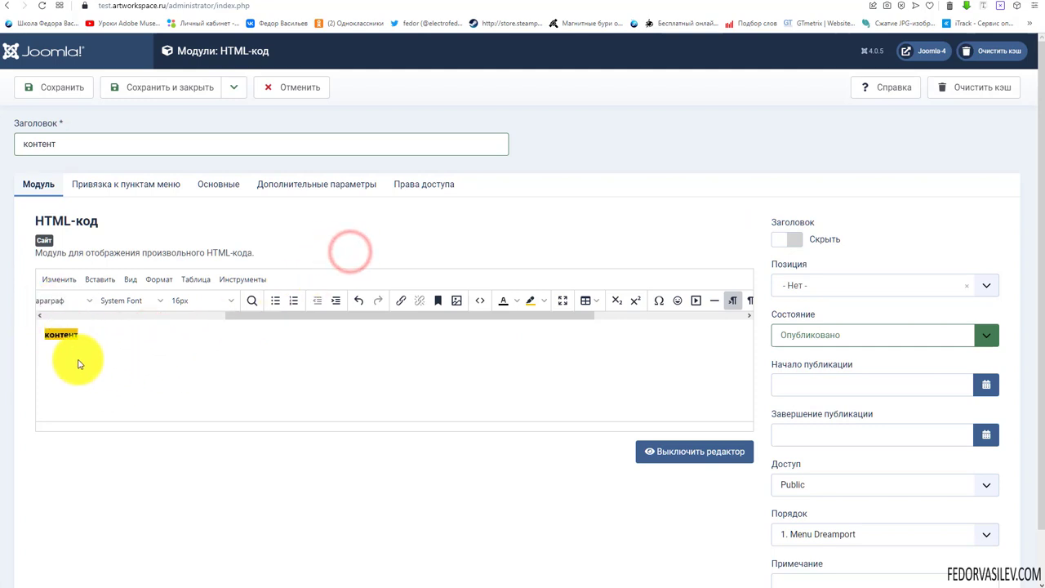
# - Assign the контент module to the Top 3 [top3] position of the Shaper_helix3 template
pyautogui.scroll(-1, 455, 410)
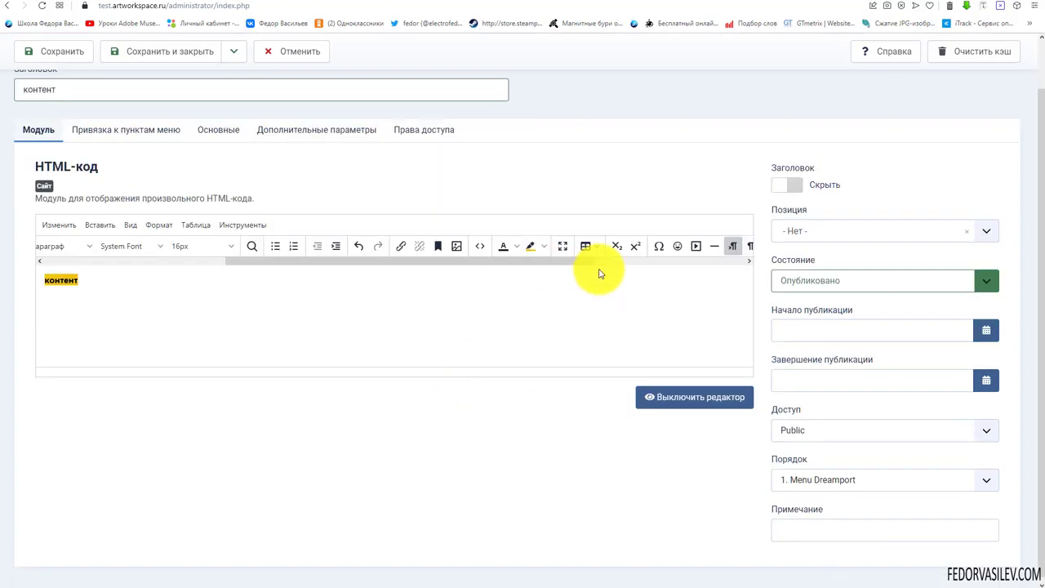
pyautogui.click(810, 231)
pyautogui.scroll(-5, 906, 338)
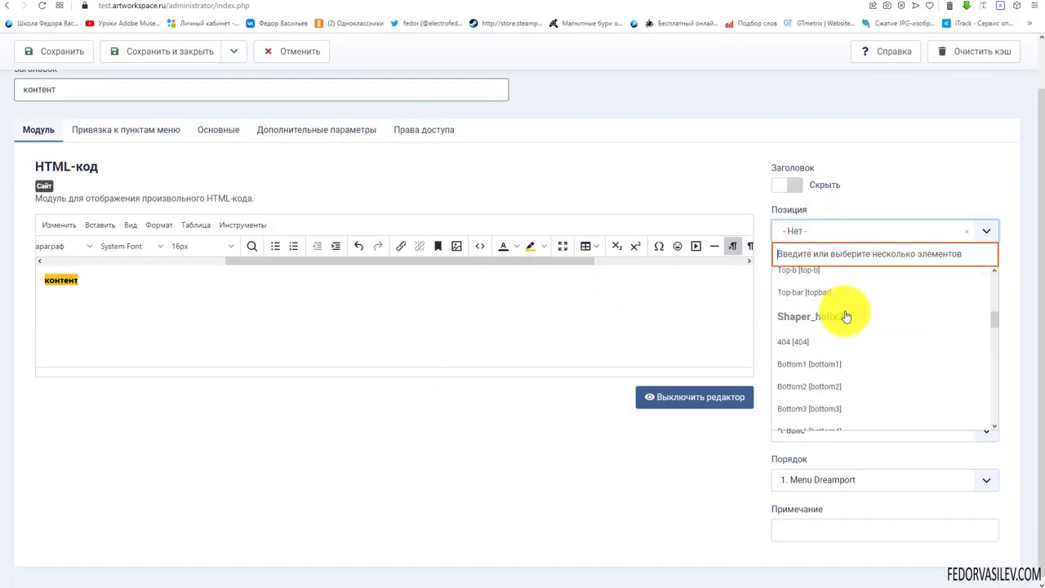
pyautogui.scroll(-8, 887, 325)
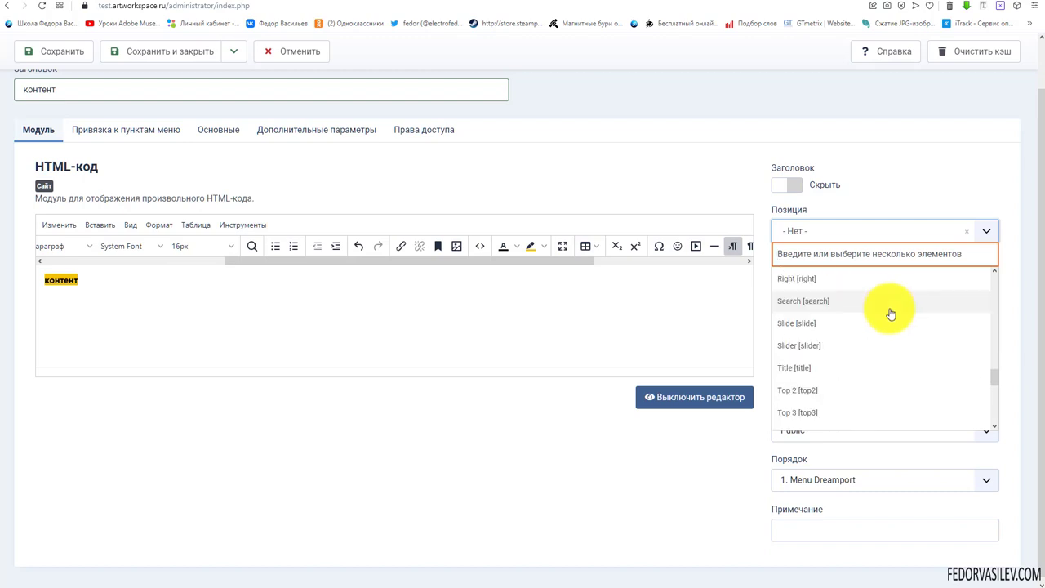
pyautogui.scroll(-2, 891, 313)
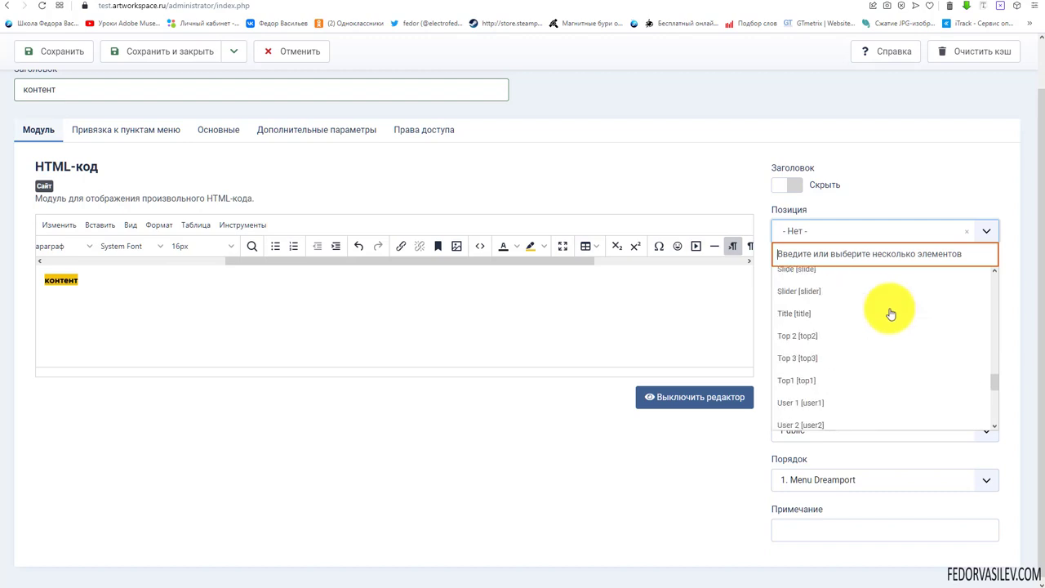
pyautogui.click(811, 361)
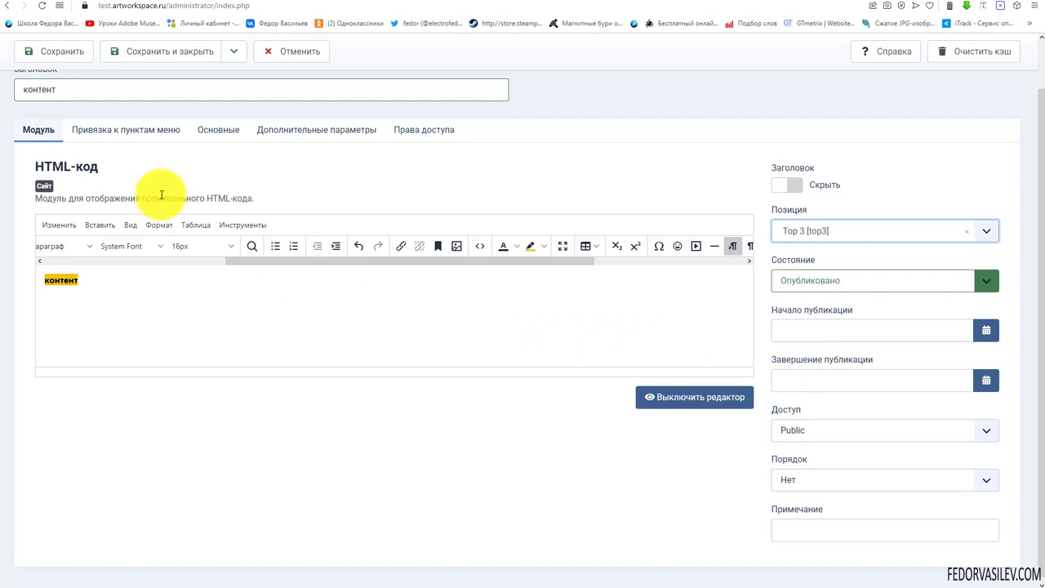
# - Review the module's menu item assignment and save the module
pyautogui.scroll(1, 130, 201)
pyautogui.click(113, 184)
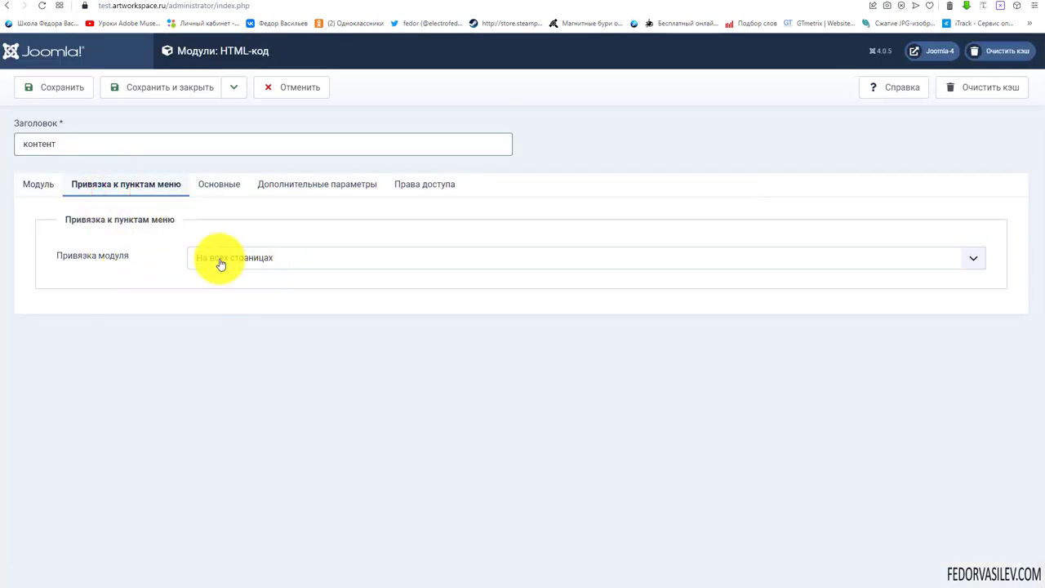
pyautogui.click(38, 184)
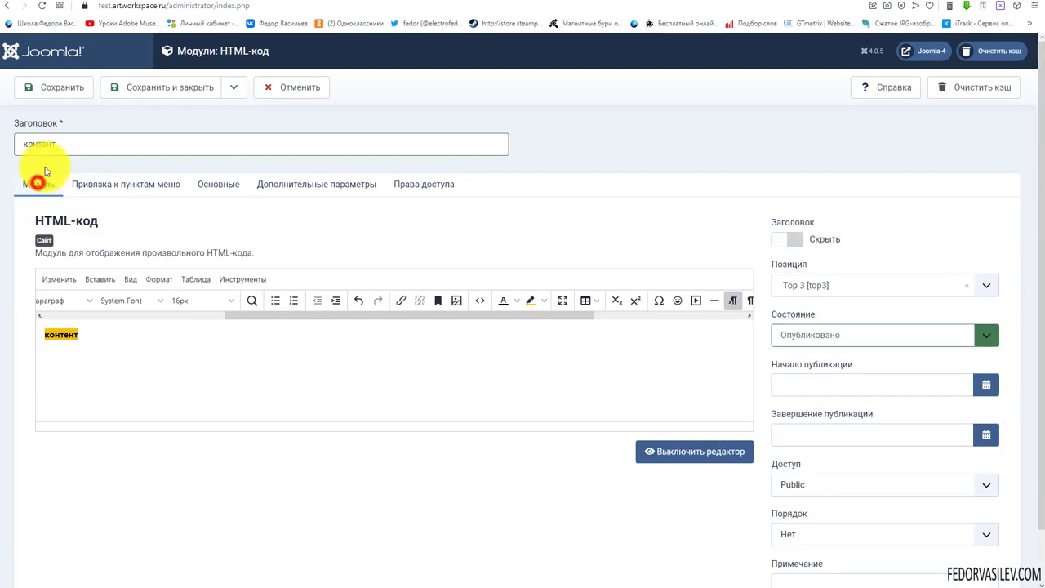
pyautogui.click(59, 86)
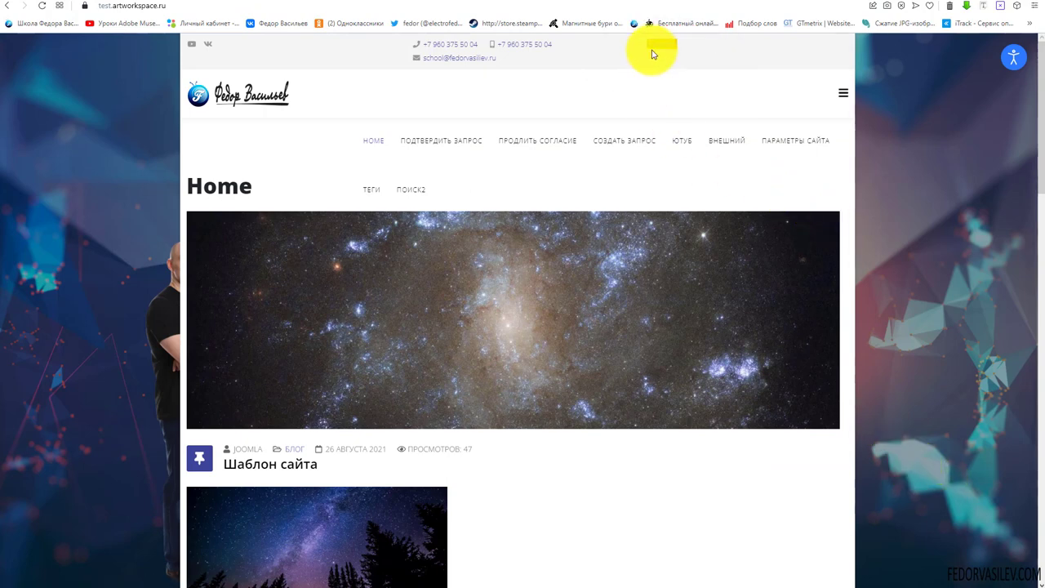
# - Check the module's place in the home page's top bar and close the module editor in the administrator
pyautogui.click(725, 48)
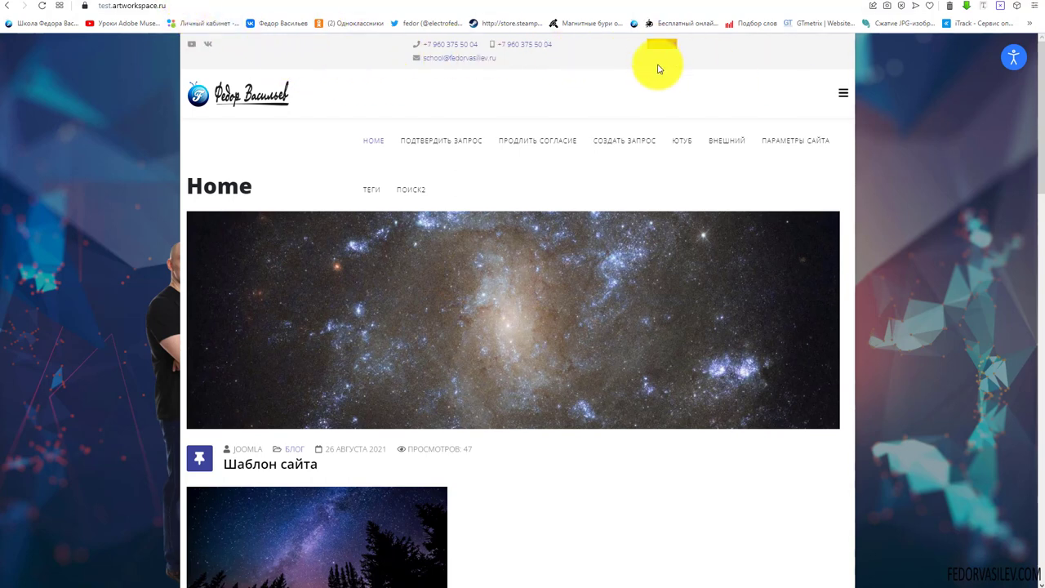
pyautogui.moveTo(719, 49); pyautogui.dragTo(512, 45)
pyautogui.click(350, 45)
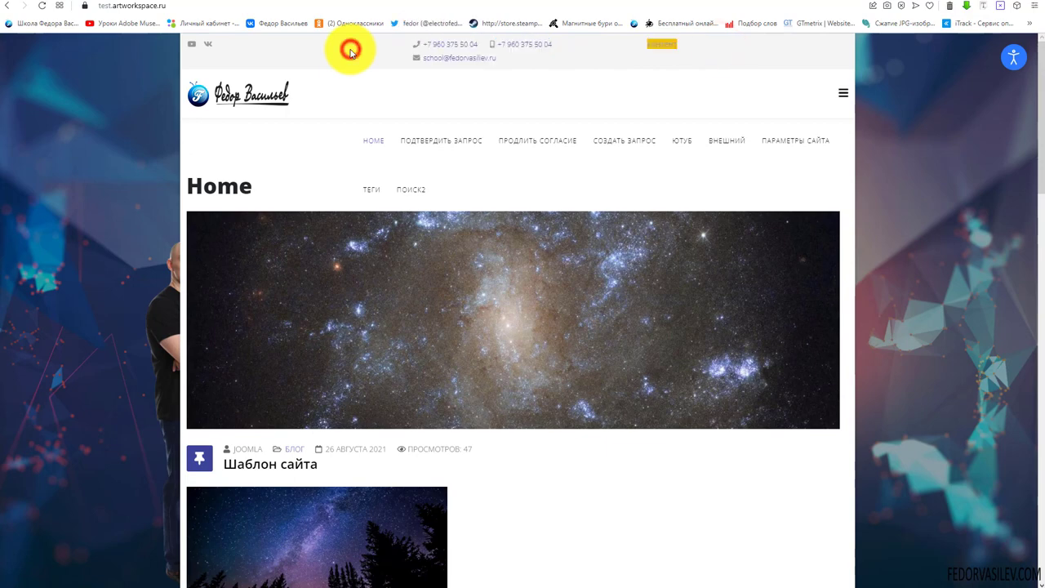
pyautogui.click(167, 4)
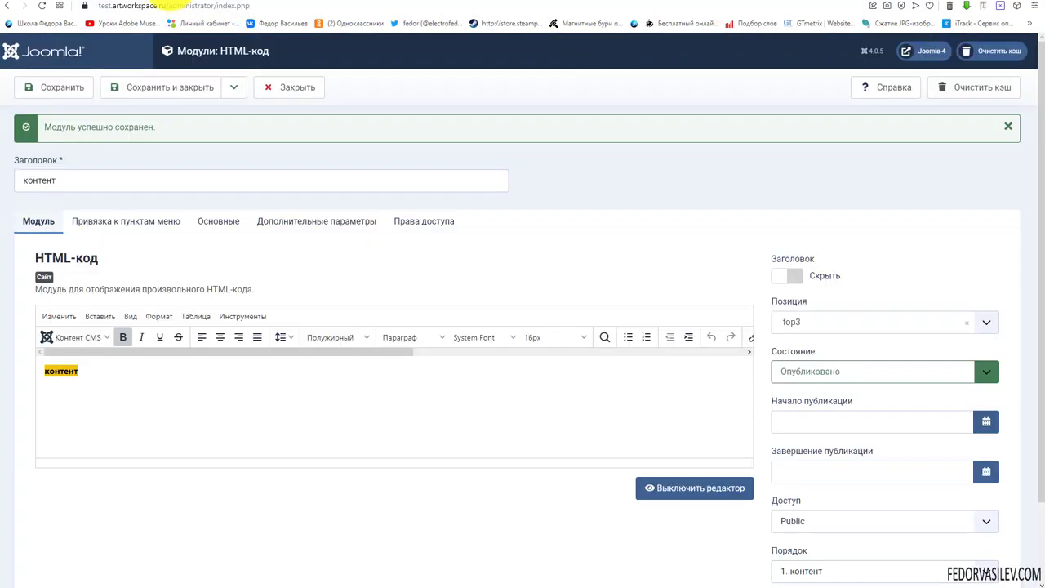
pyautogui.click(268, 95)
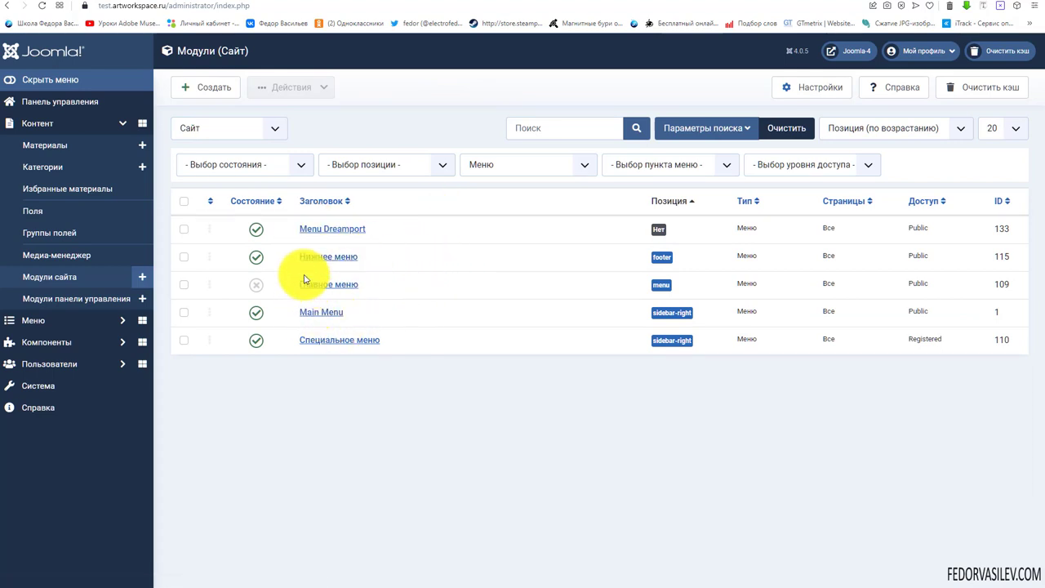
# - Examine where the contact details and the highlighted module sit in the home page's top bar
pyautogui.click(199, 6)
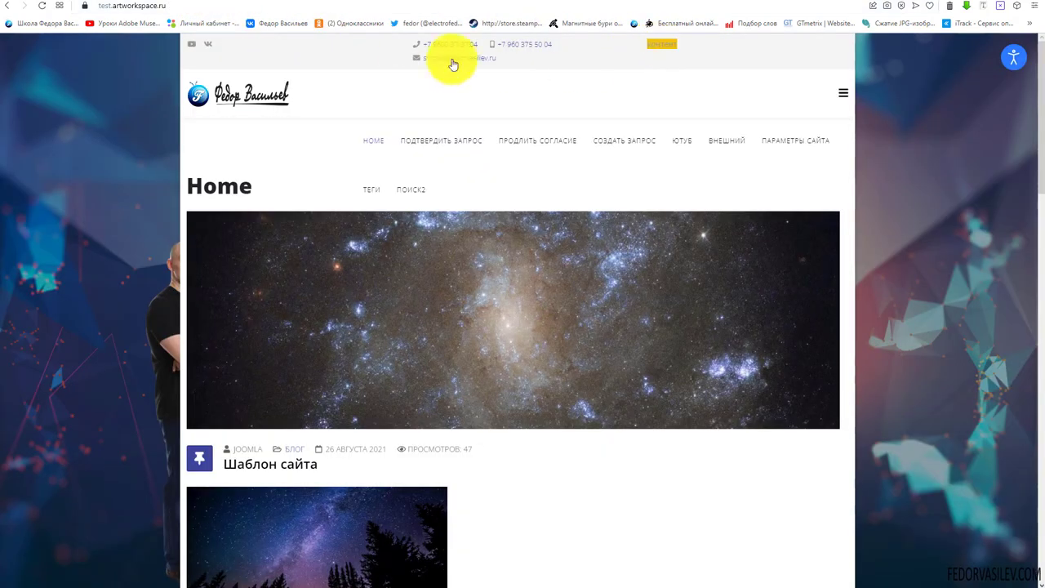
pyautogui.moveTo(504, 56); pyautogui.dragTo(354, 63)
pyautogui.click(359, 62)
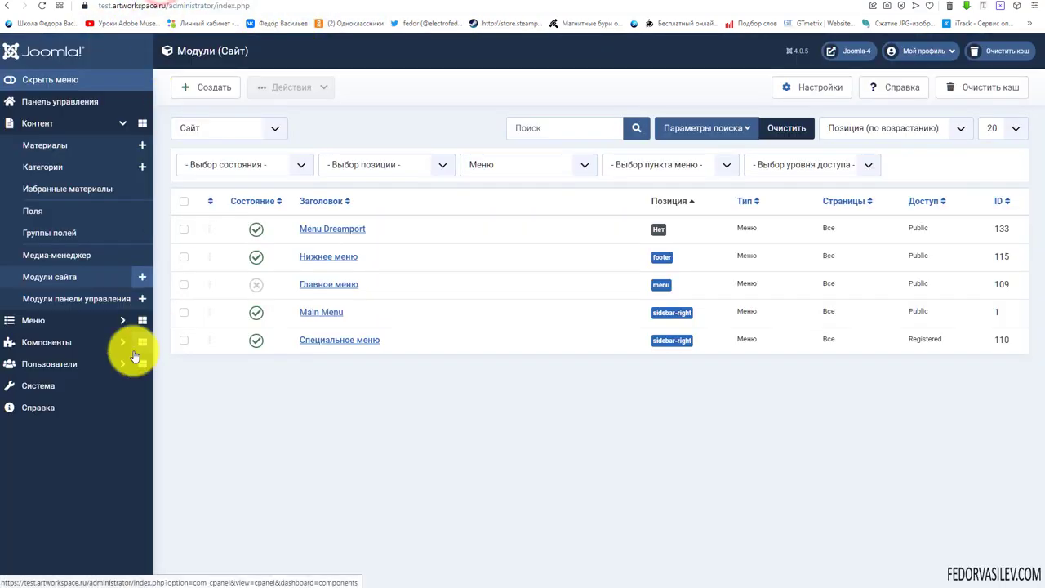
# - Open the shaper_helix3 style's layout from the system's site styles and move the top3 column between top1 and top2
pyautogui.click(63, 391)
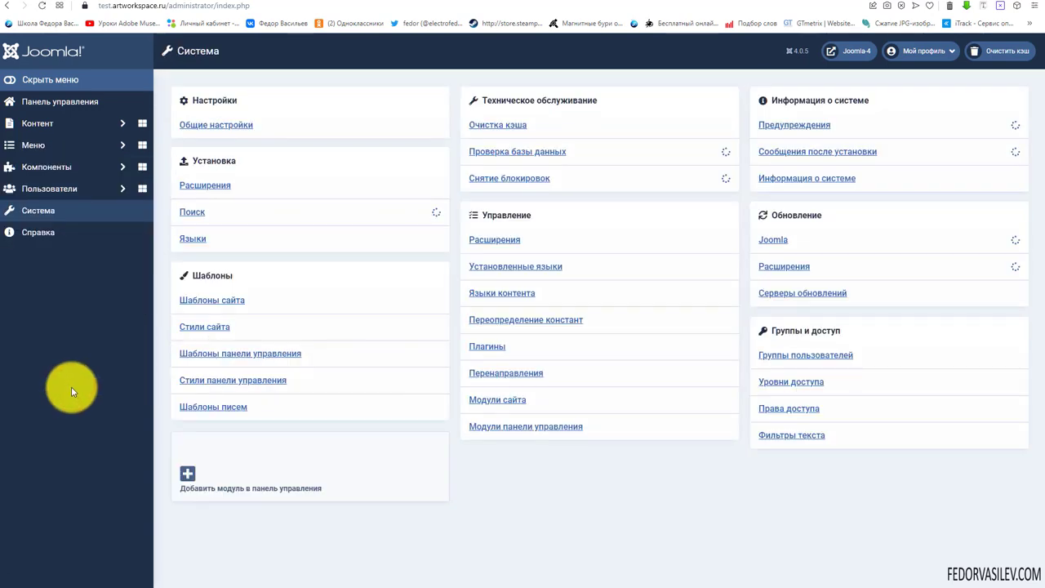
pyautogui.click(193, 326)
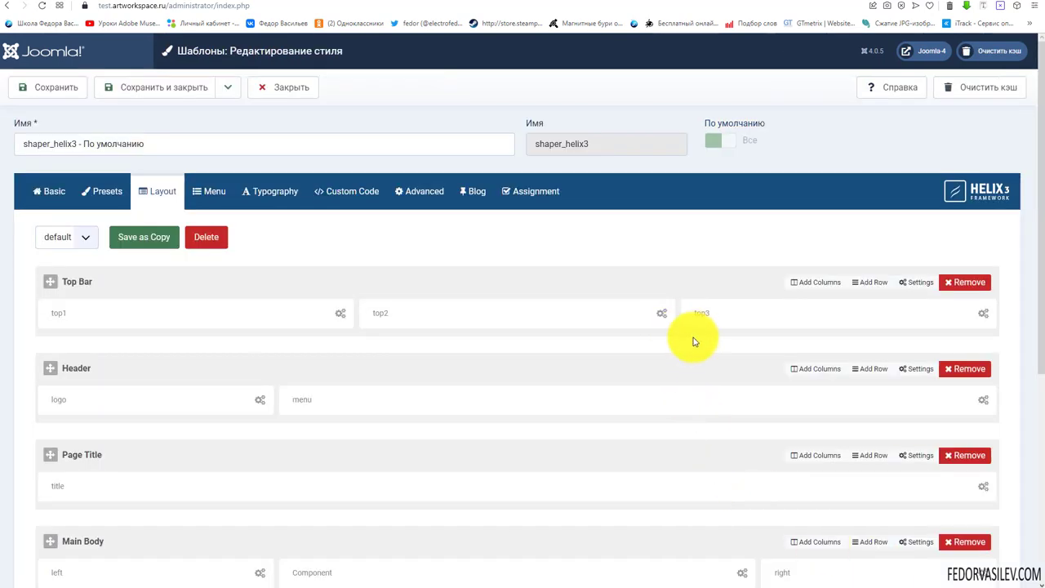
pyautogui.moveTo(739, 314); pyautogui.dragTo(411, 317)
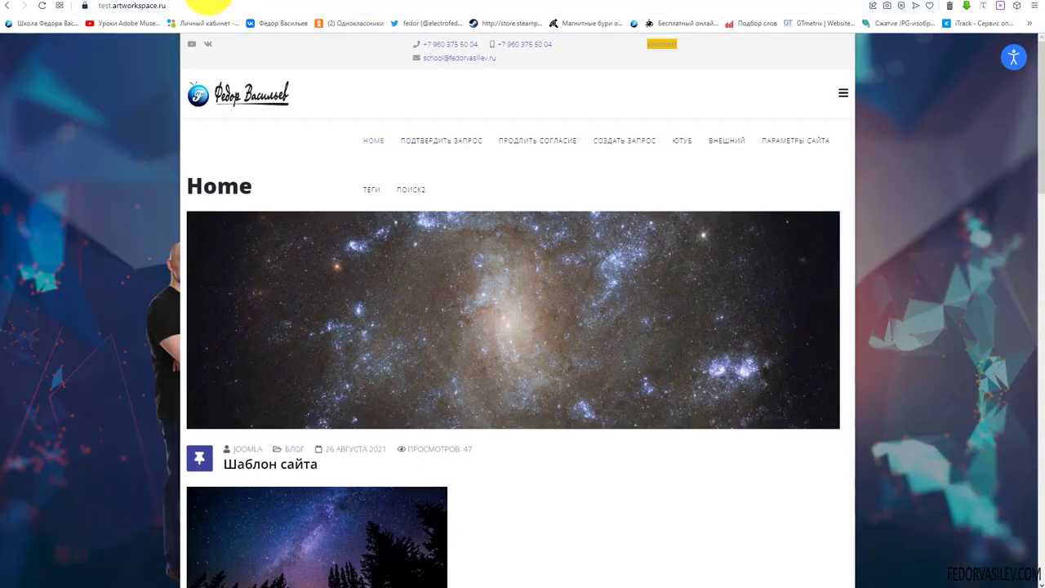
# - Save the reordered layout and check the new column order in the reloaded home page's top bar
pyautogui.click(205, 5)
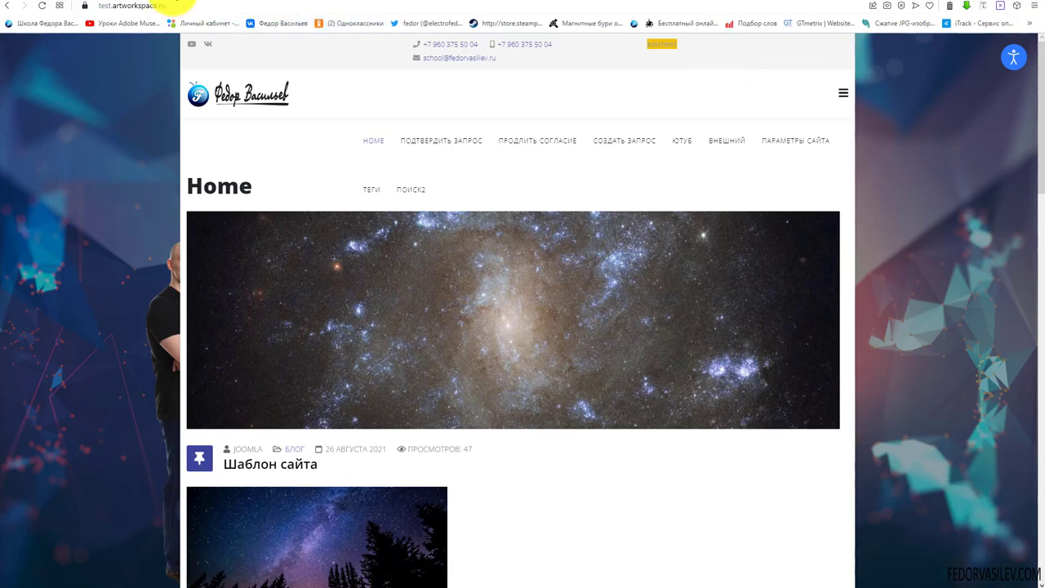
pyautogui.click(175, 7)
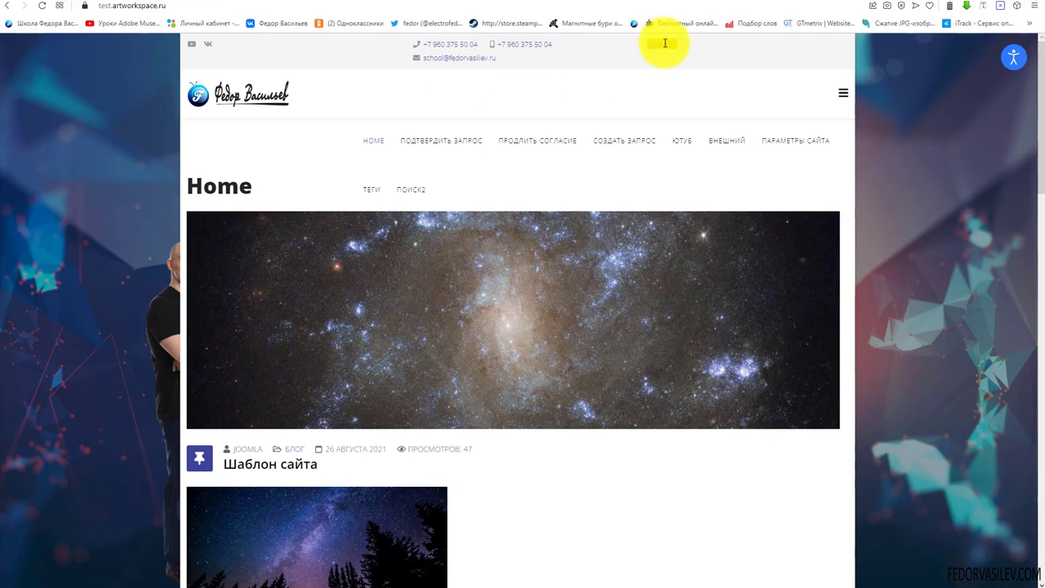
pyautogui.click(175, 8)
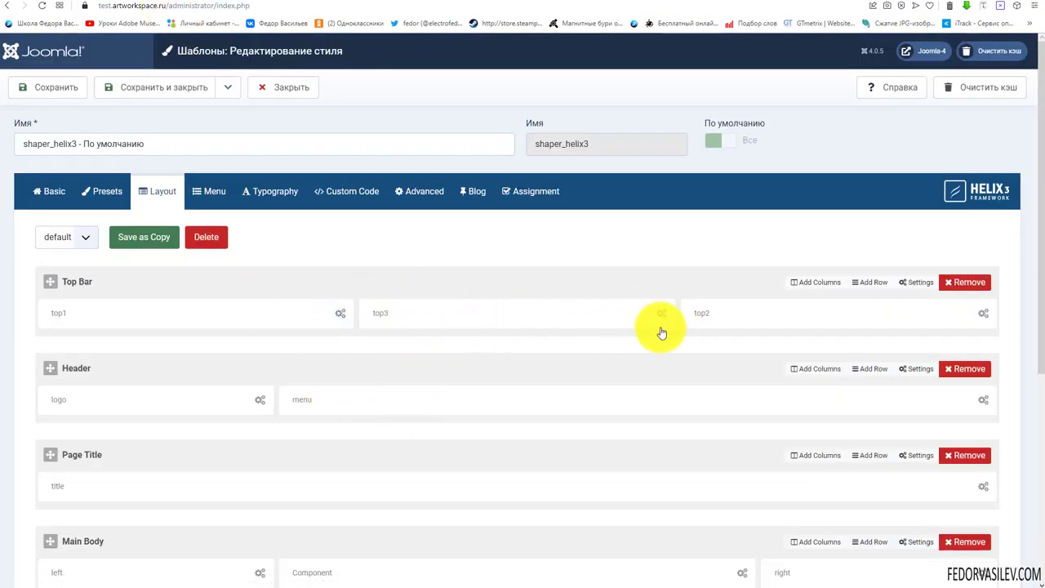
pyautogui.hotkey('ctrl', 'Tab')
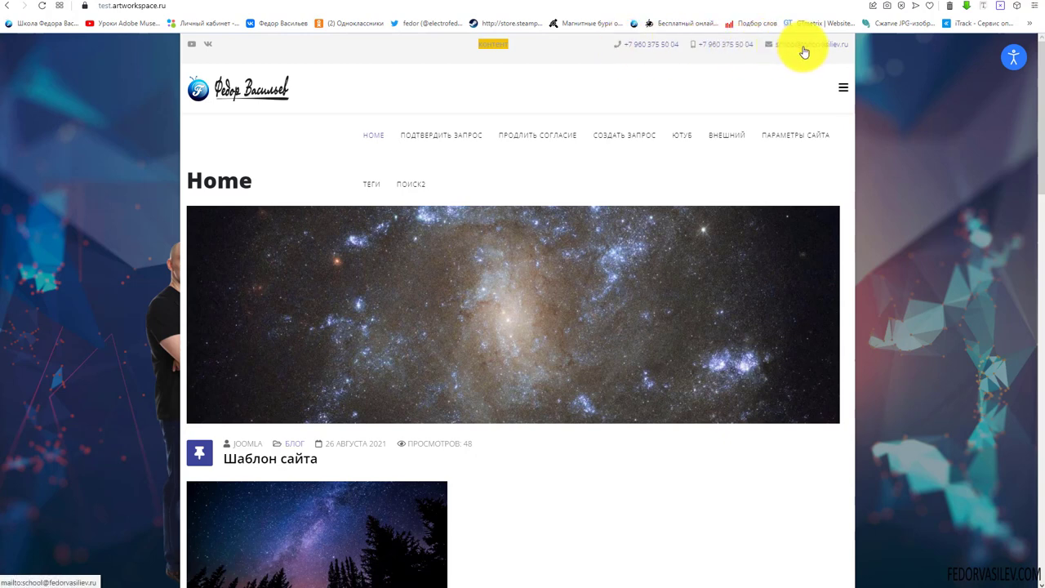
pyautogui.click(483, 45)
pyautogui.click(551, 44)
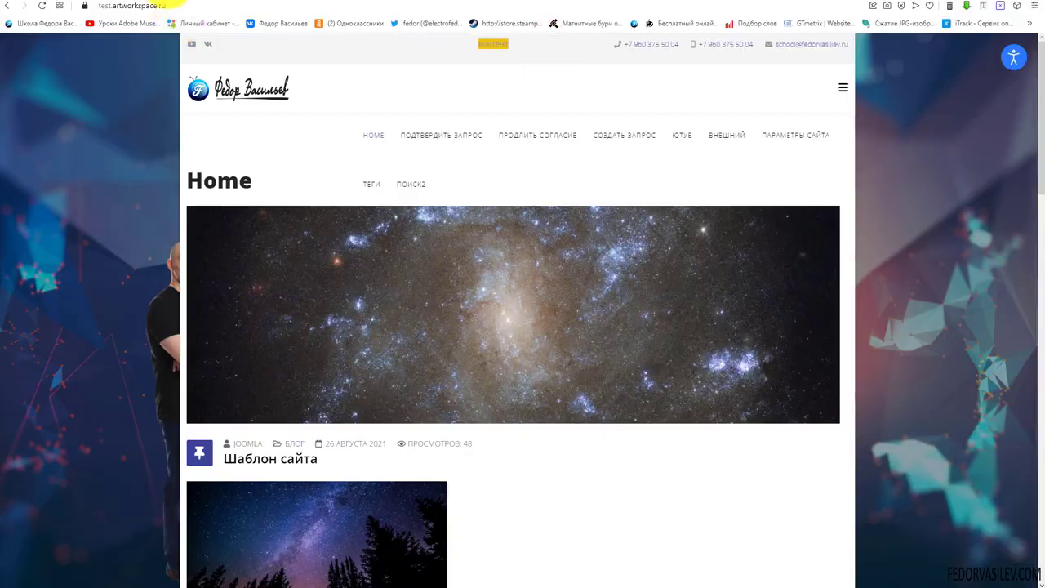
# - Return to the template style editor and apply the custom column layout 5,2,5 to the Top Bar row
pyautogui.click(169, 4)
pyautogui.moveTo(808, 324)
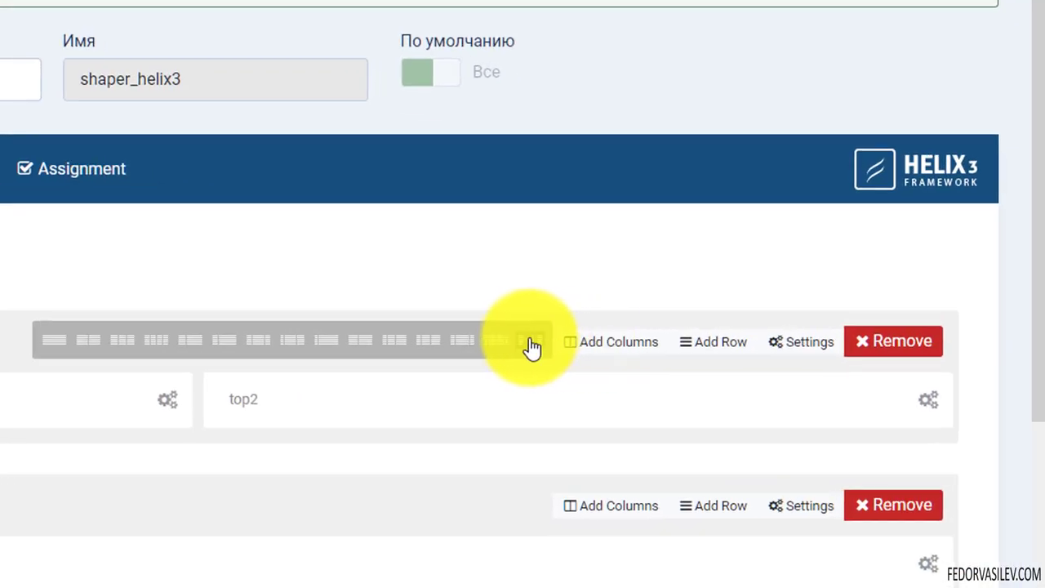
pyautogui.click(529, 347)
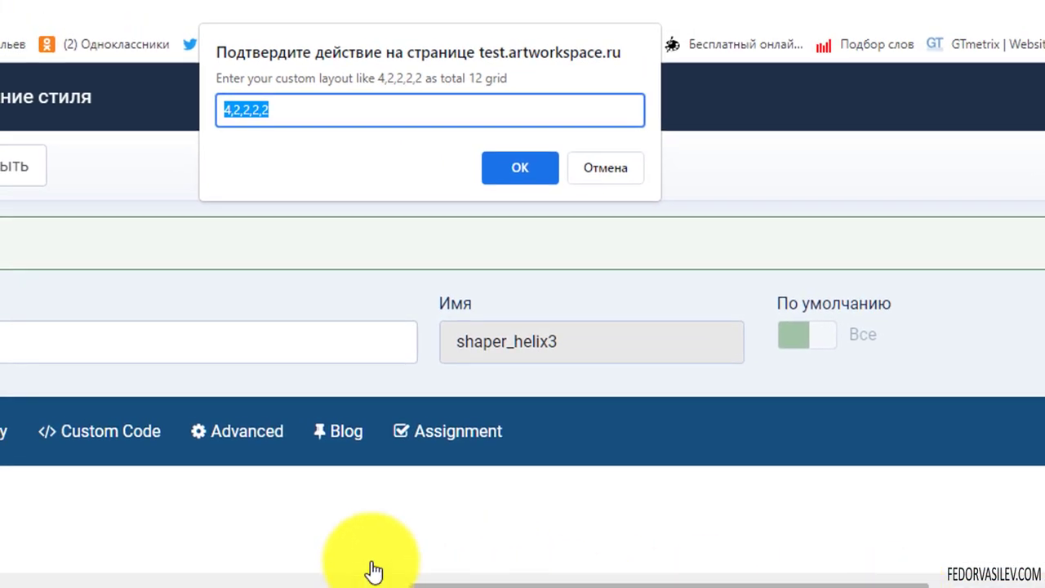
pyautogui.click(338, 542)
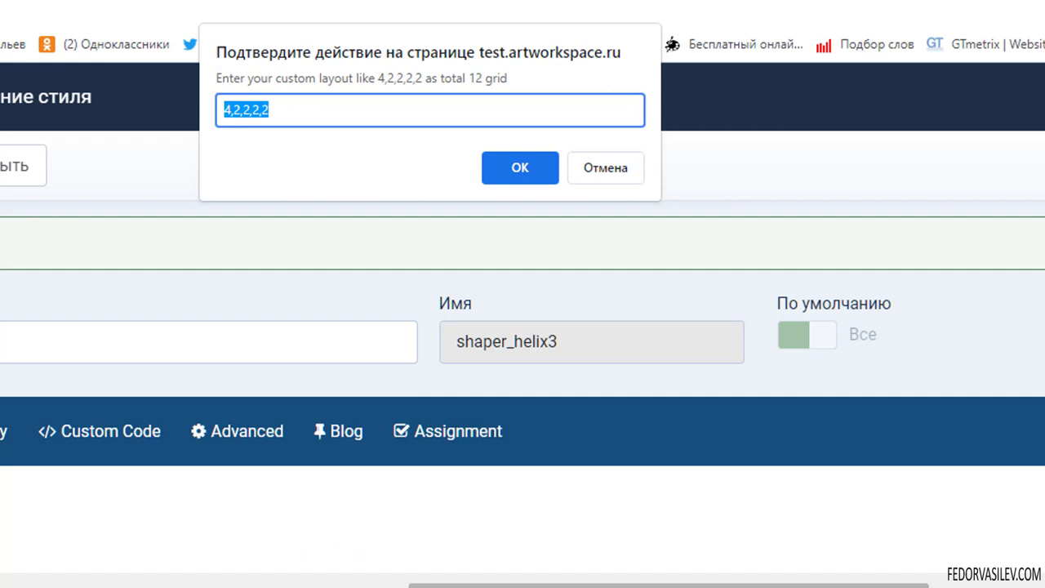
pyautogui.moveTo(433, 77); pyautogui.dragTo(508, 80)
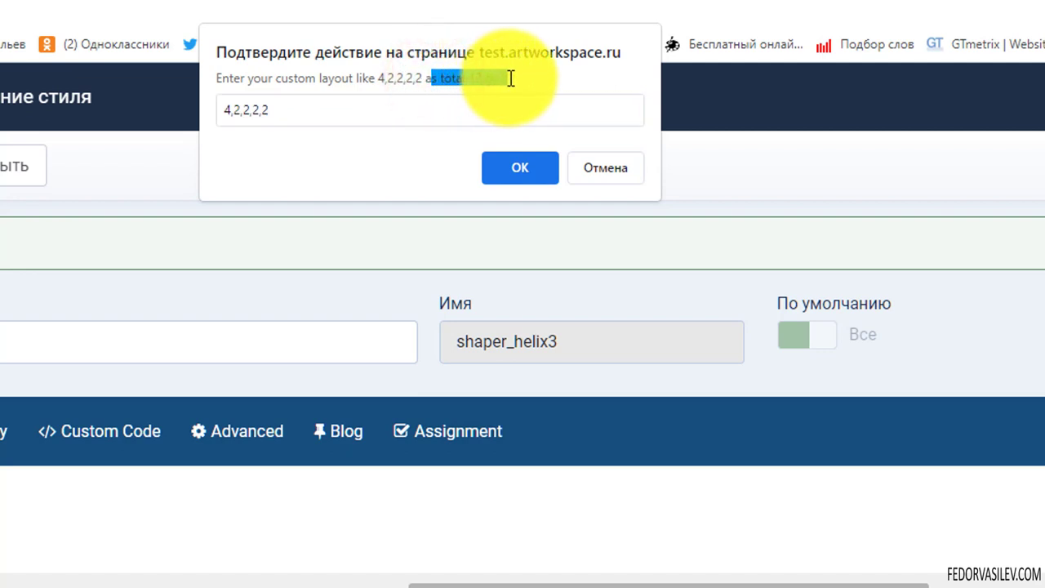
pyautogui.click(466, 77)
pyautogui.moveTo(285, 107); pyautogui.dragTo(208, 117)
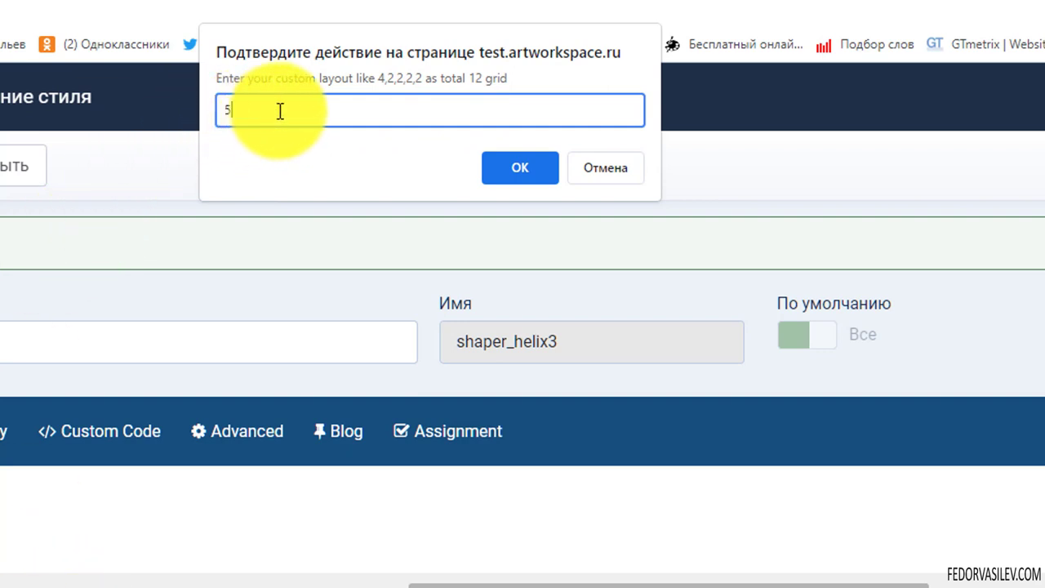
pyautogui.write('5,2,5')
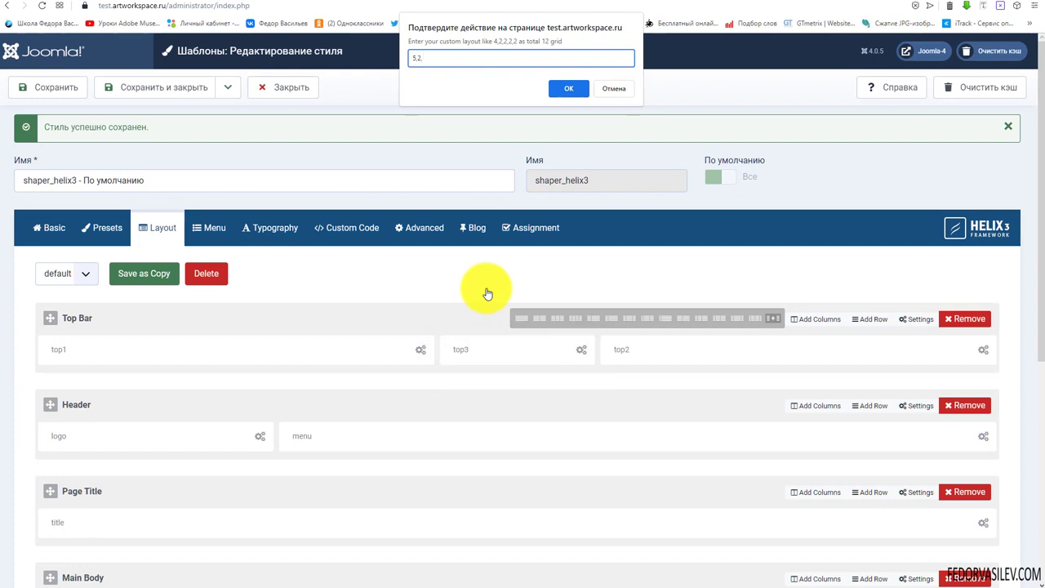
# - Try to apply another custom column arrangement to the Top Bar row
pyautogui.hotkey('ctrl', 'a')
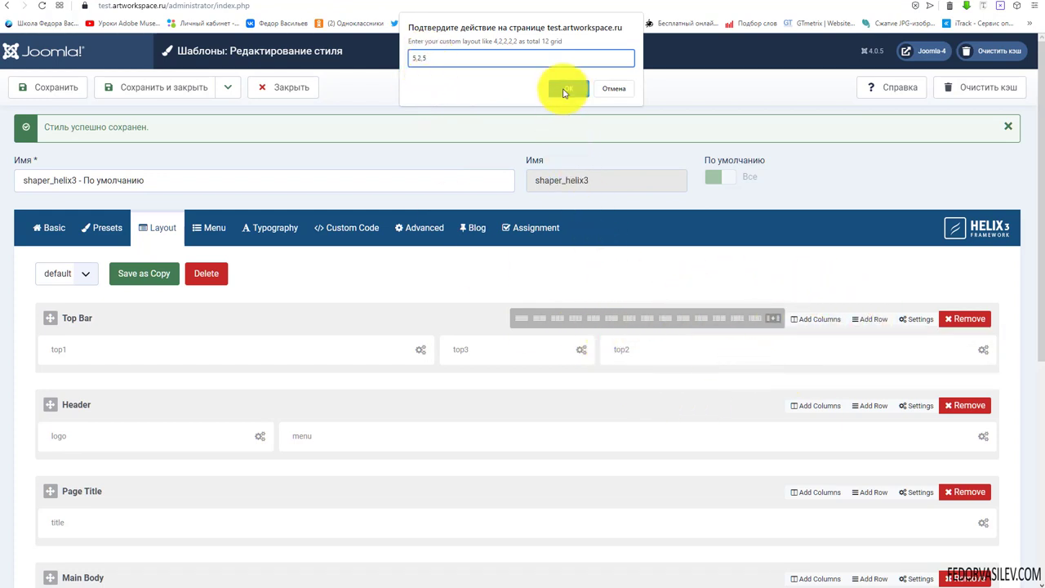
pyautogui.doubleClick(431, 63)
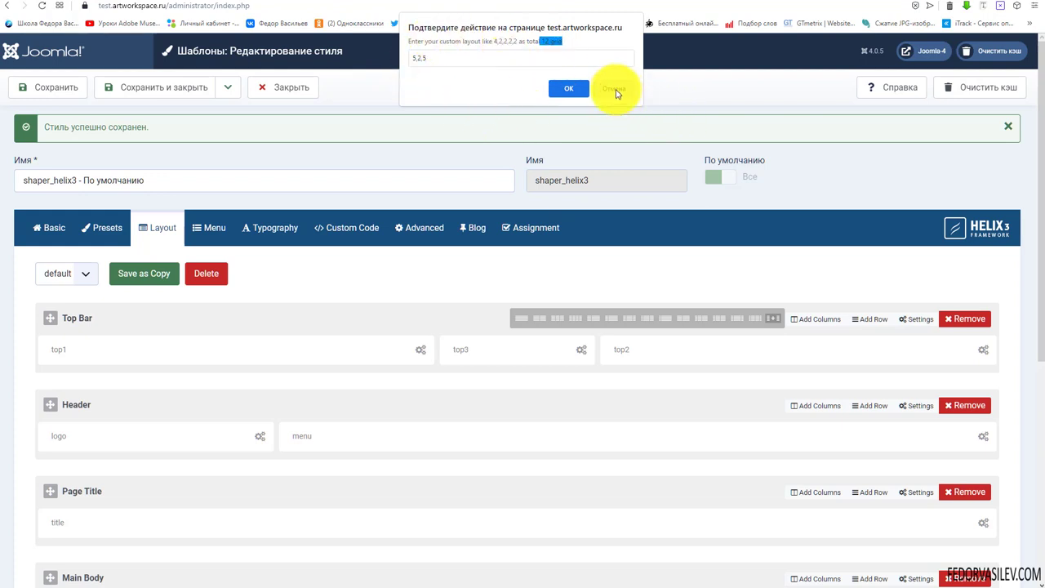
pyautogui.click(568, 88)
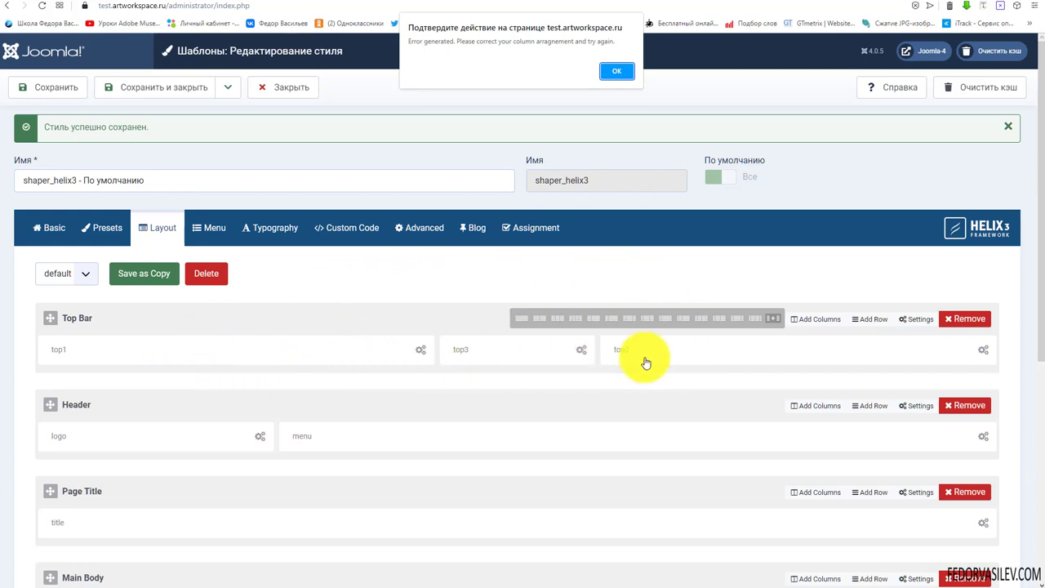
# - Add an empty row between the Top Bar and Header rows and remove it again
pyautogui.click(208, 3)
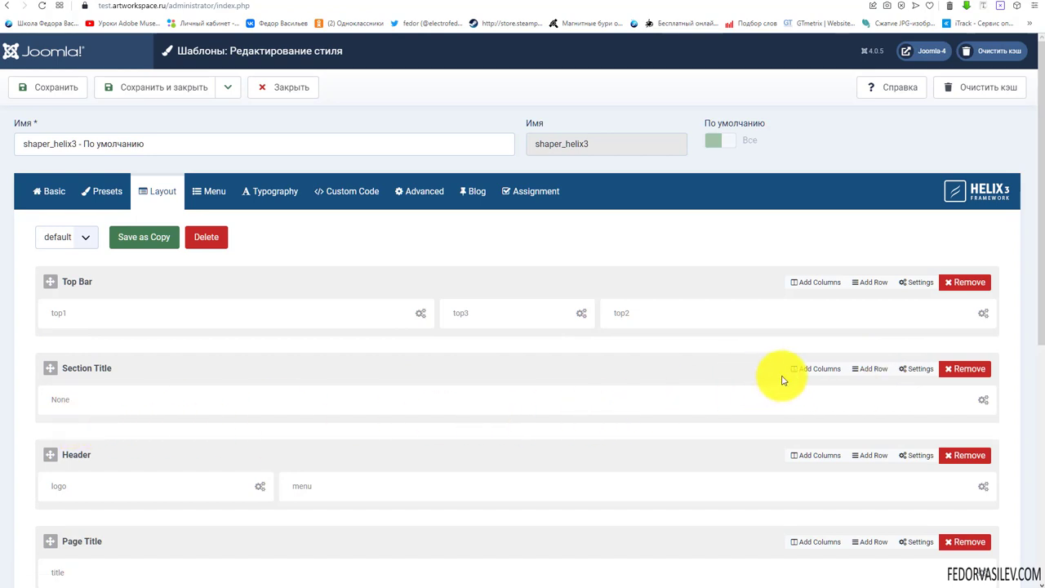
pyautogui.moveTo(804, 369)
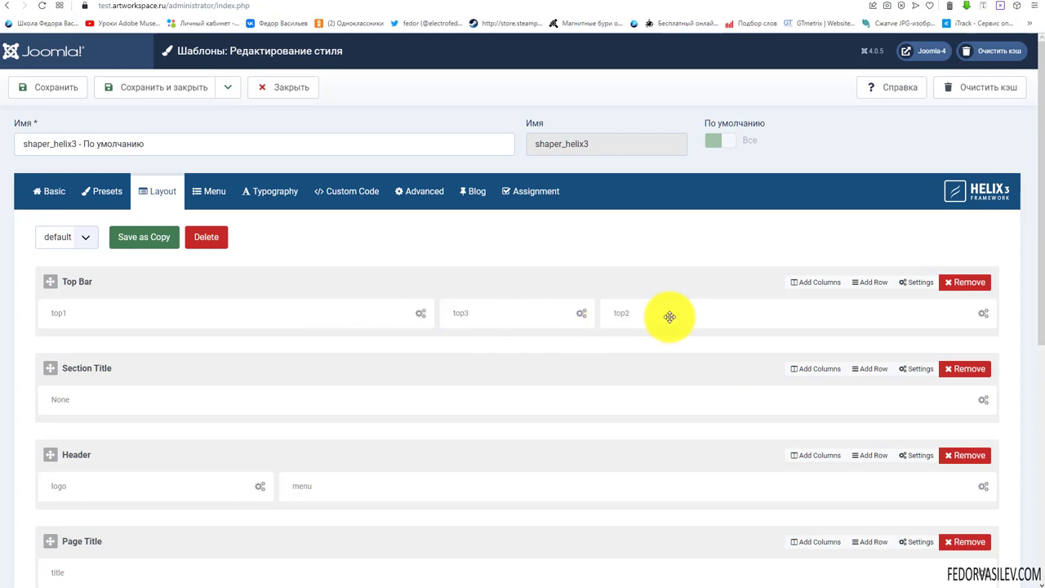
pyautogui.scroll(-3, 439, 295)
pyautogui.scroll(-2, 243, 245)
pyautogui.scroll(5, 334, 438)
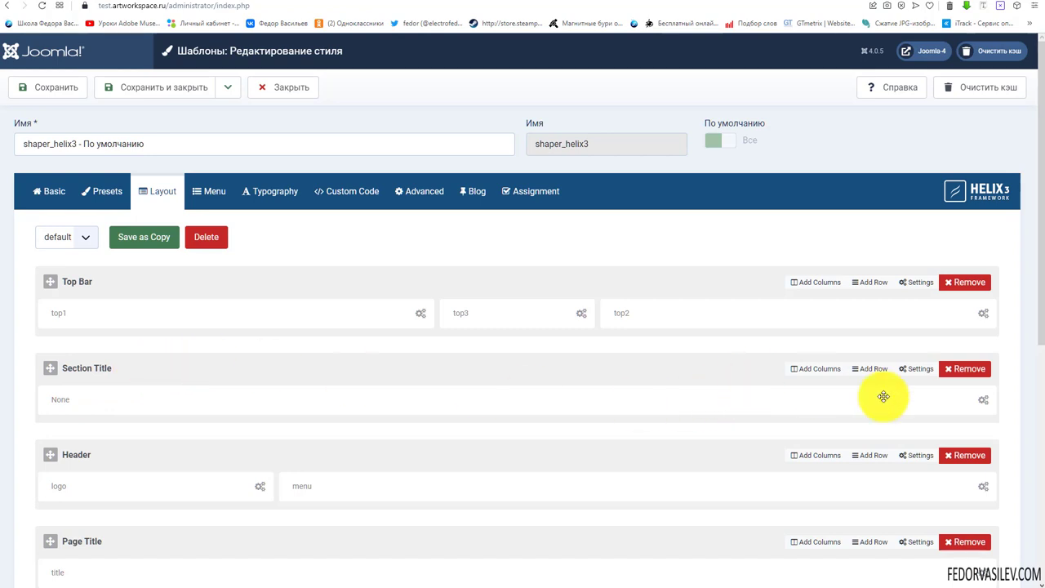
pyautogui.click(954, 368)
pyautogui.click(558, 62)
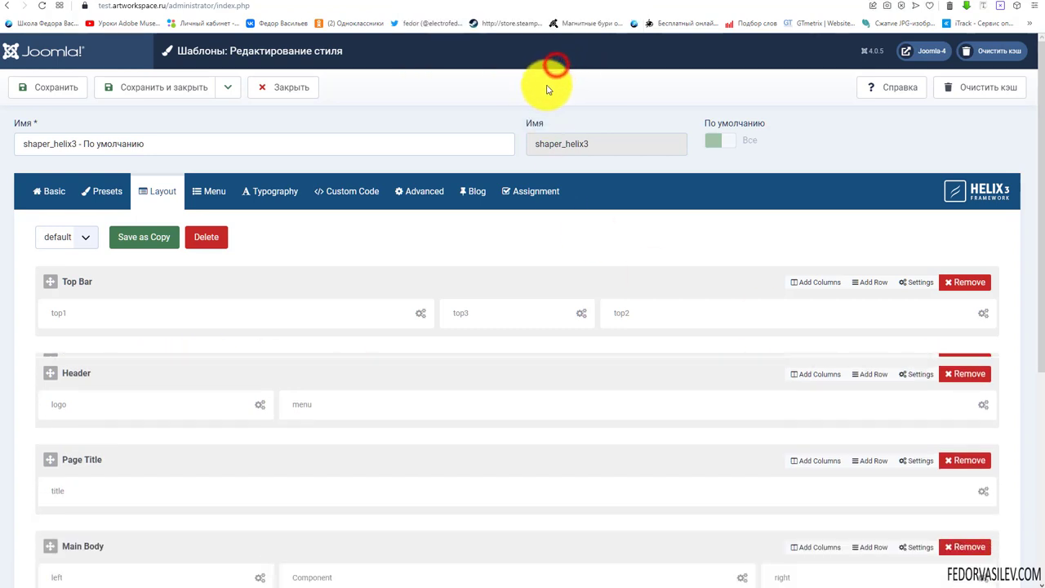
# - Review the layout rows and check the section title in the Top Bar row's settings, closing them unchanged
pyautogui.scroll(-1, 56, 292)
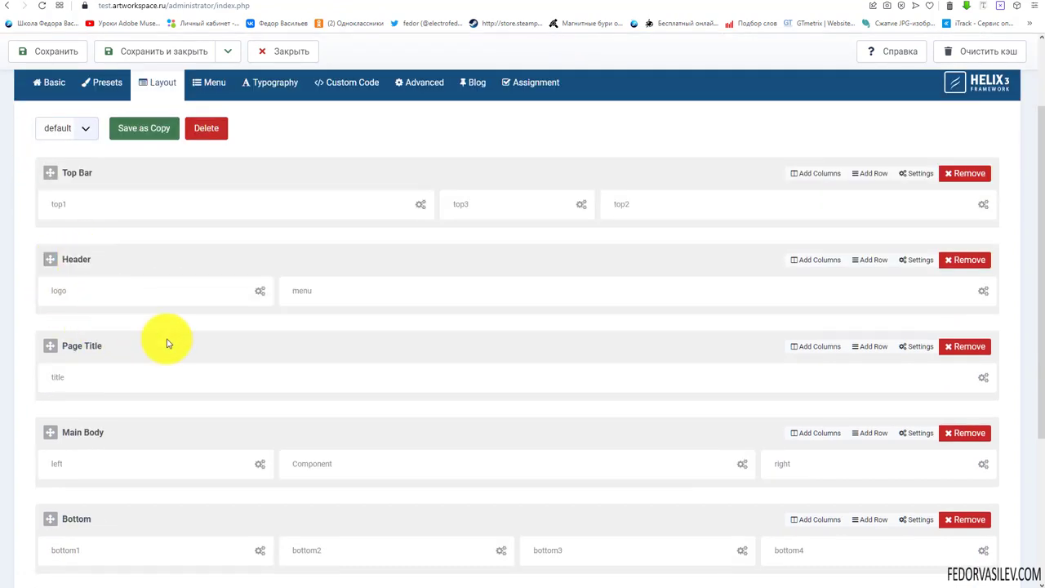
pyautogui.scroll(1, 169, 343)
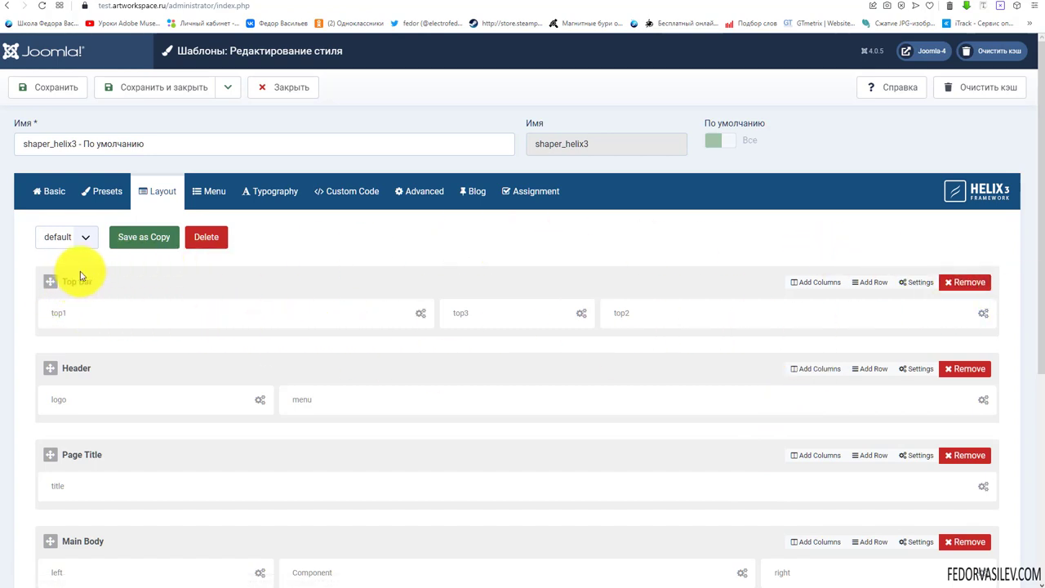
pyautogui.click(918, 283)
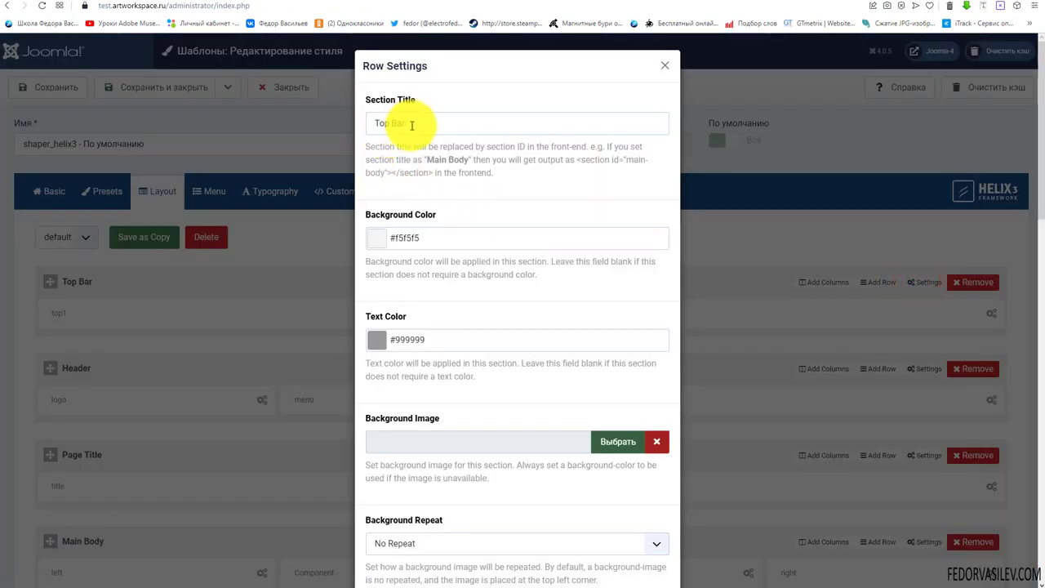
pyautogui.moveTo(411, 124); pyautogui.dragTo(374, 122)
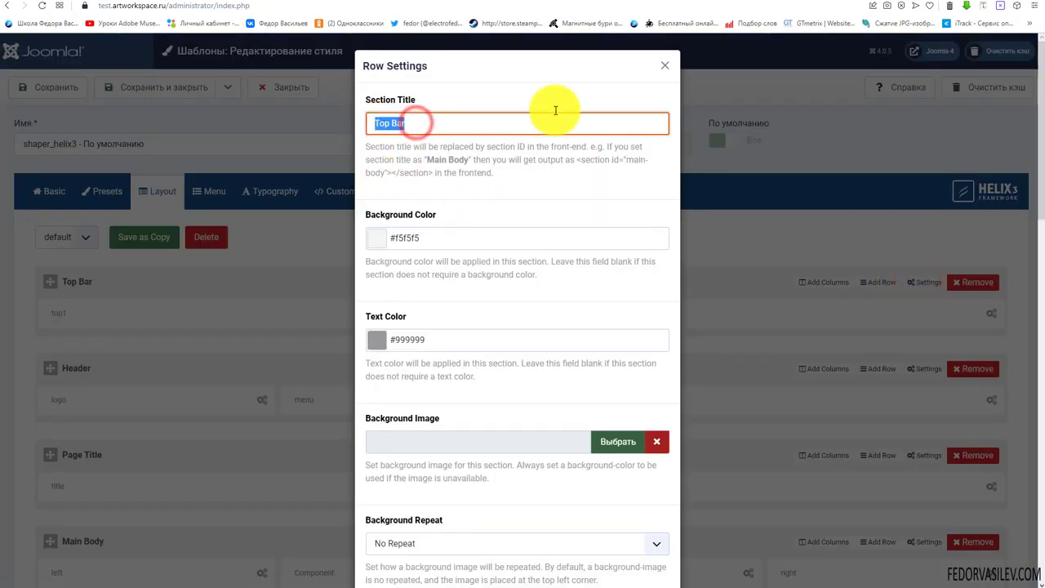
pyautogui.click(665, 67)
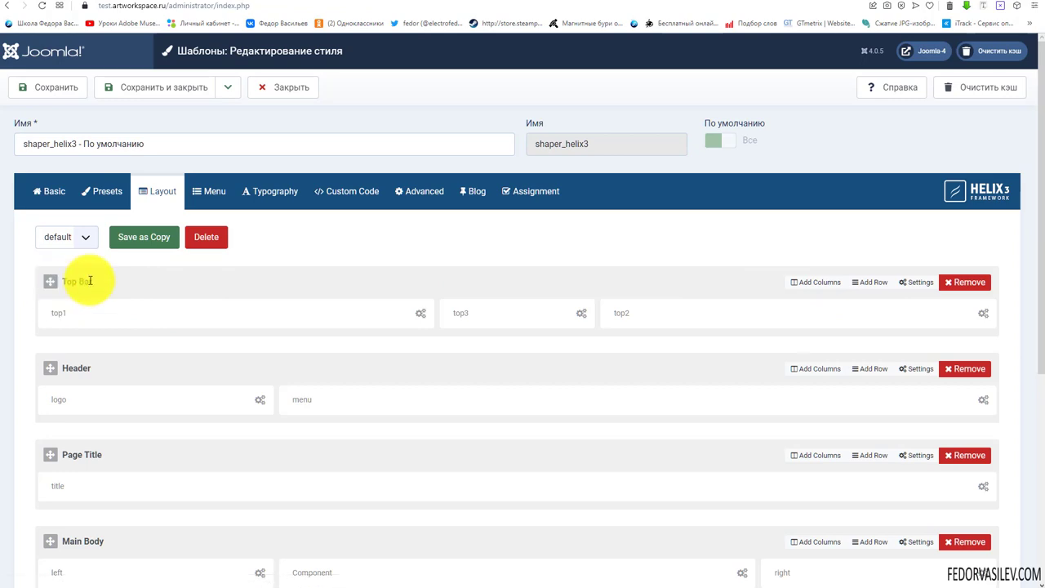
# - Reopen the Top Bar row's settings, look through the options and compare the section title with the site's home page
pyautogui.click(913, 284)
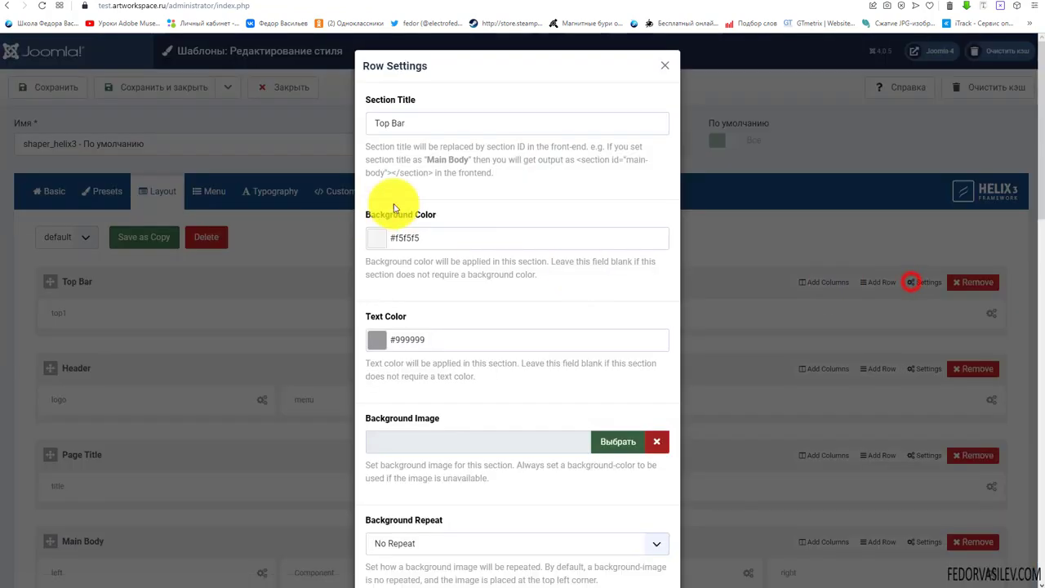
pyautogui.tripleClick(423, 124)
pyautogui.scroll(-15, 518, 269)
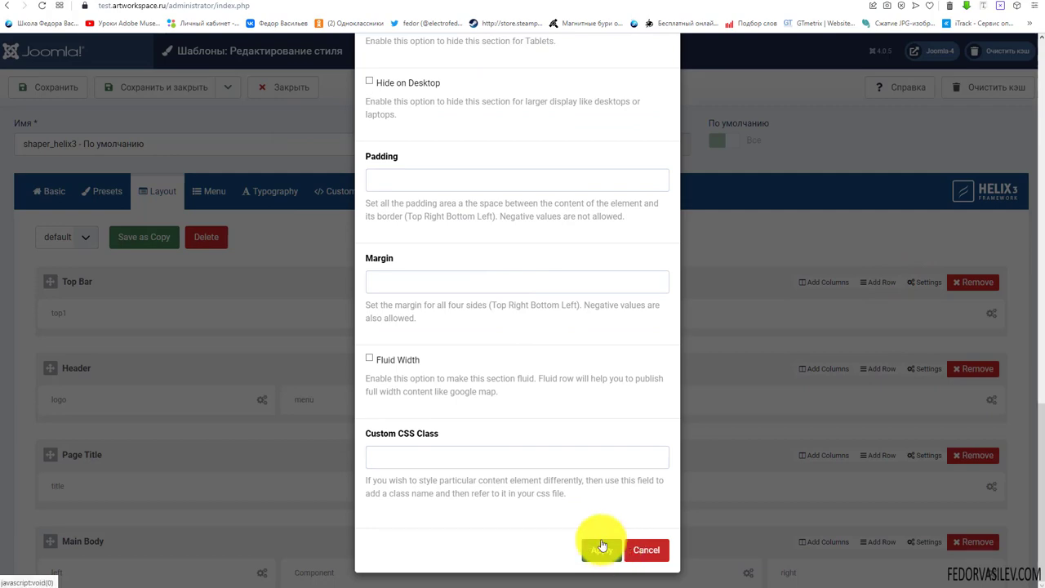
pyautogui.scroll(15, 455, 334)
pyautogui.tripleClick(413, 91)
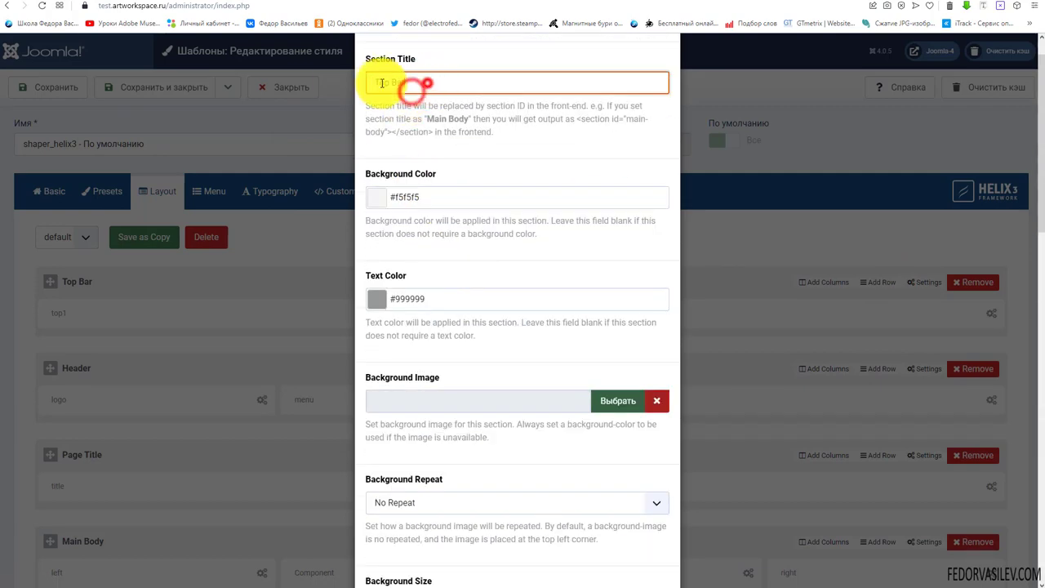
pyautogui.click(218, 1)
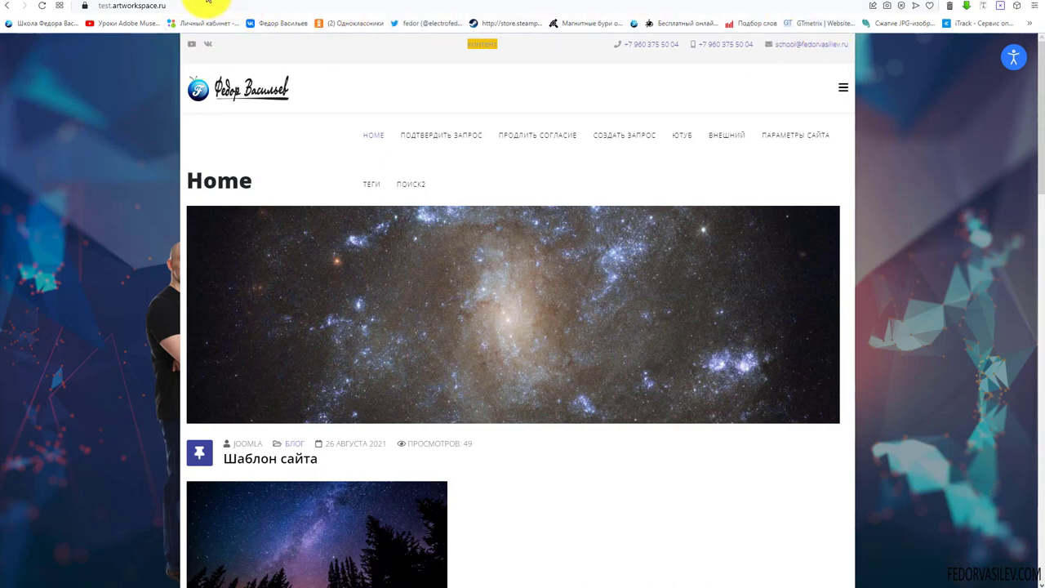
pyautogui.click(181, 5)
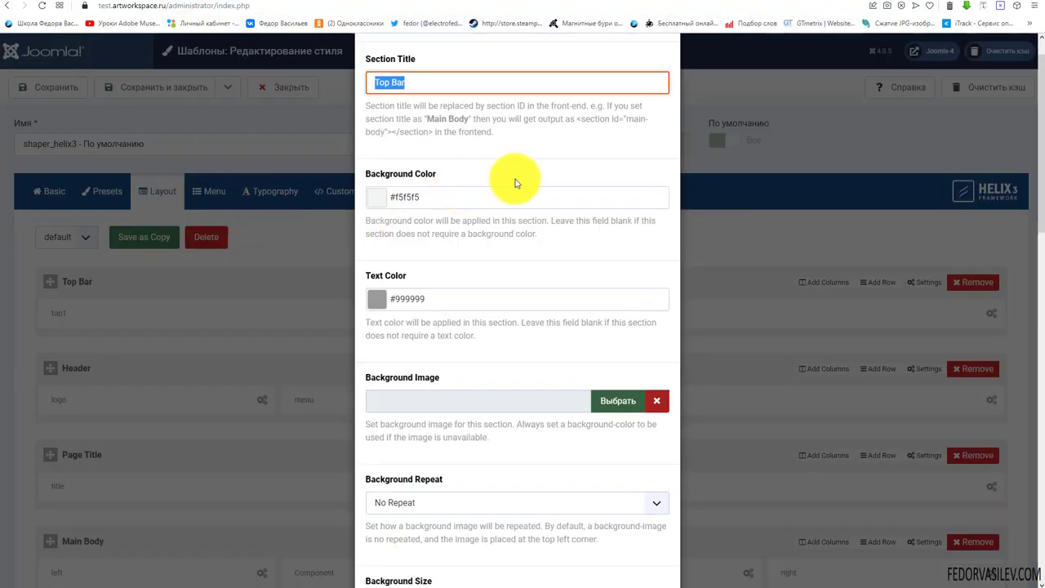
# - Set the Top Bar row's background color to the purple #500085
pyautogui.scroll(-1, 457, 211)
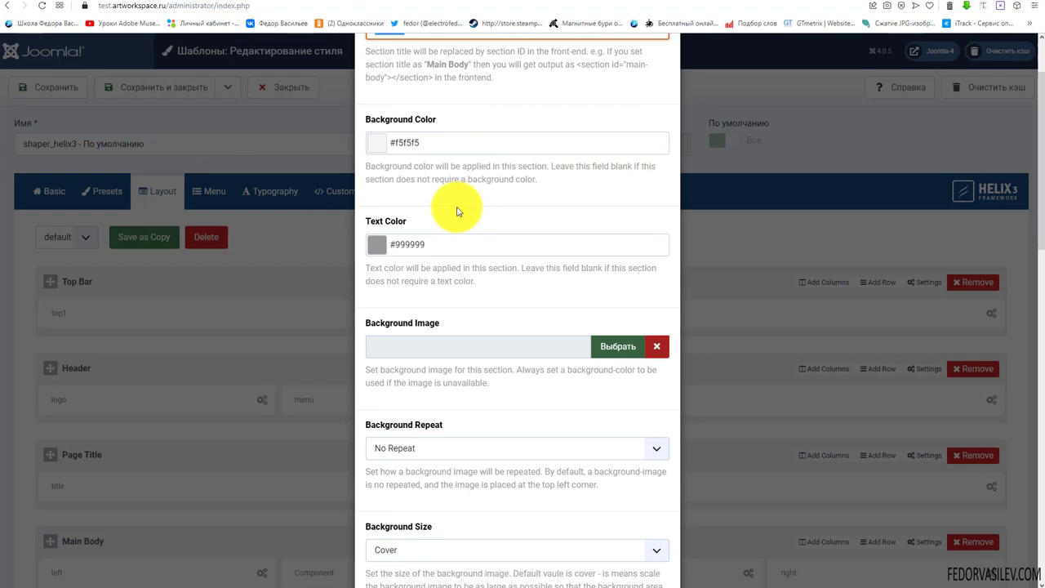
pyautogui.click(378, 145)
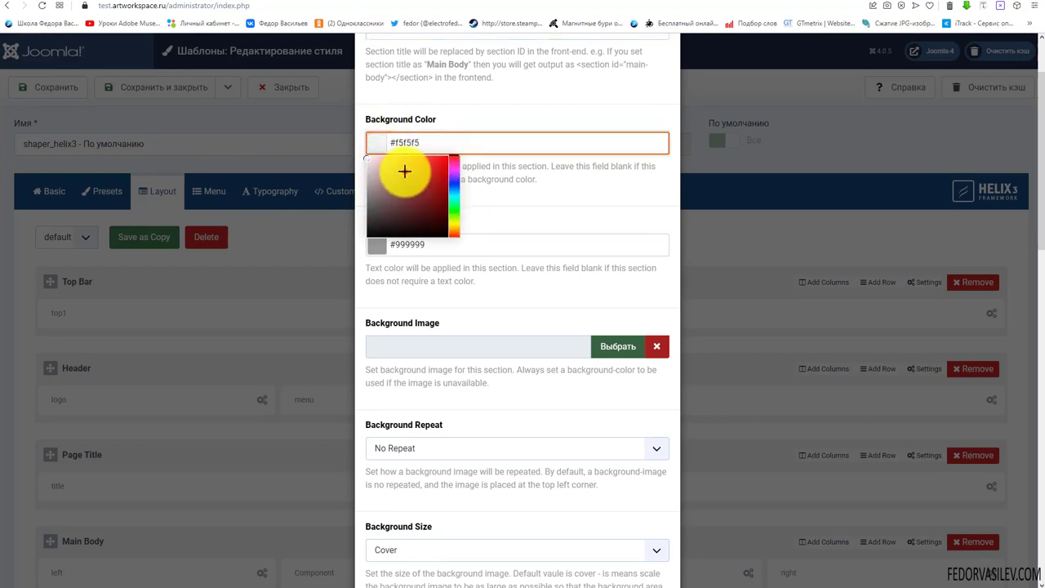
pyautogui.moveTo(415, 158); pyautogui.dragTo(455, 175)
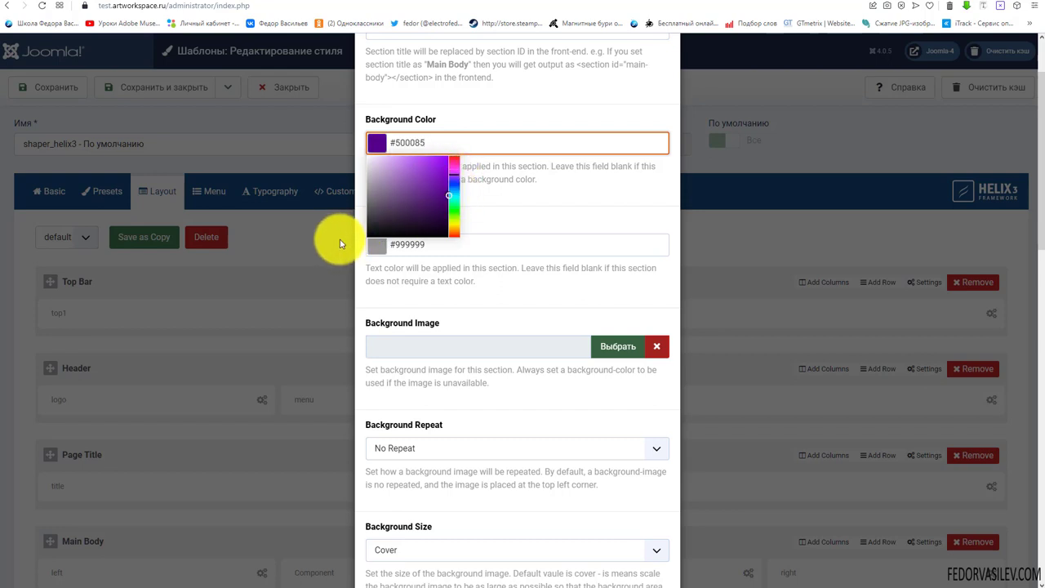
pyautogui.click(312, 233)
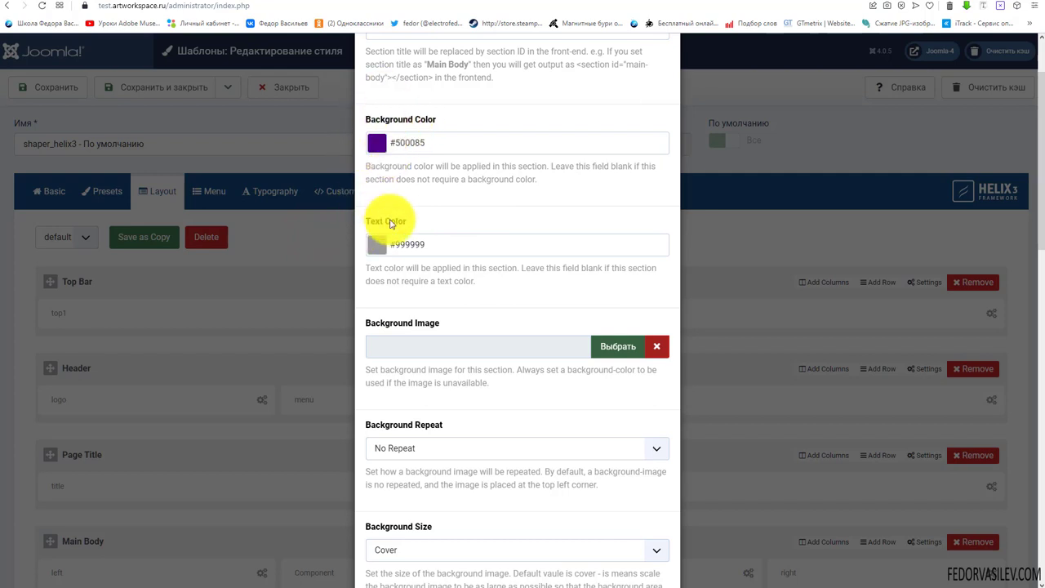
# - Set the Top Bar row's text color to the light gray #f5f5f5
pyautogui.click(377, 253)
pyautogui.click(381, 272)
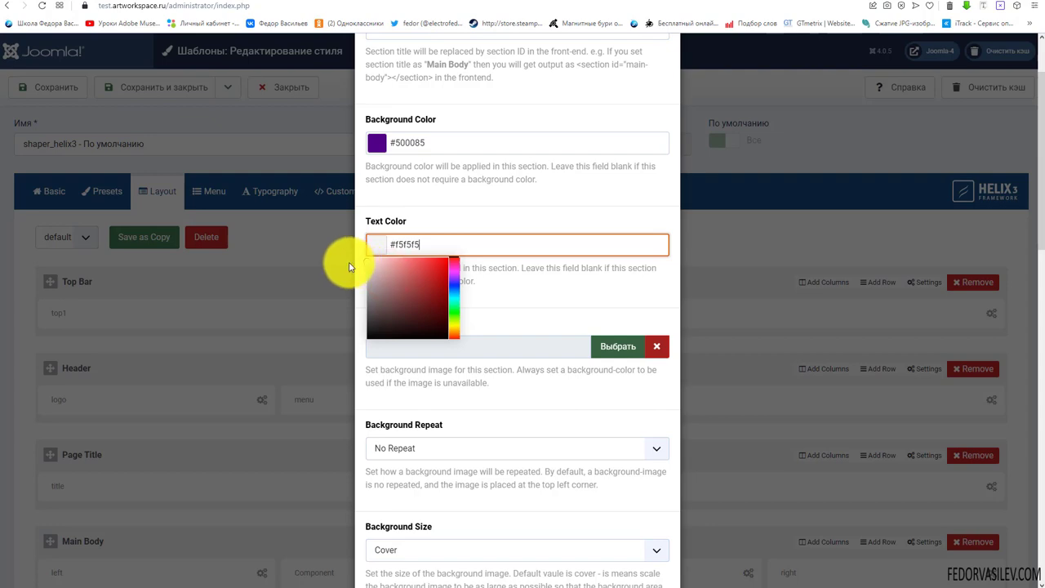
pyautogui.click(414, 213)
# - Examine the Background Image setting and the available choices for Background Repeat and Background Size
pyautogui.scroll(-3, 560, 215)
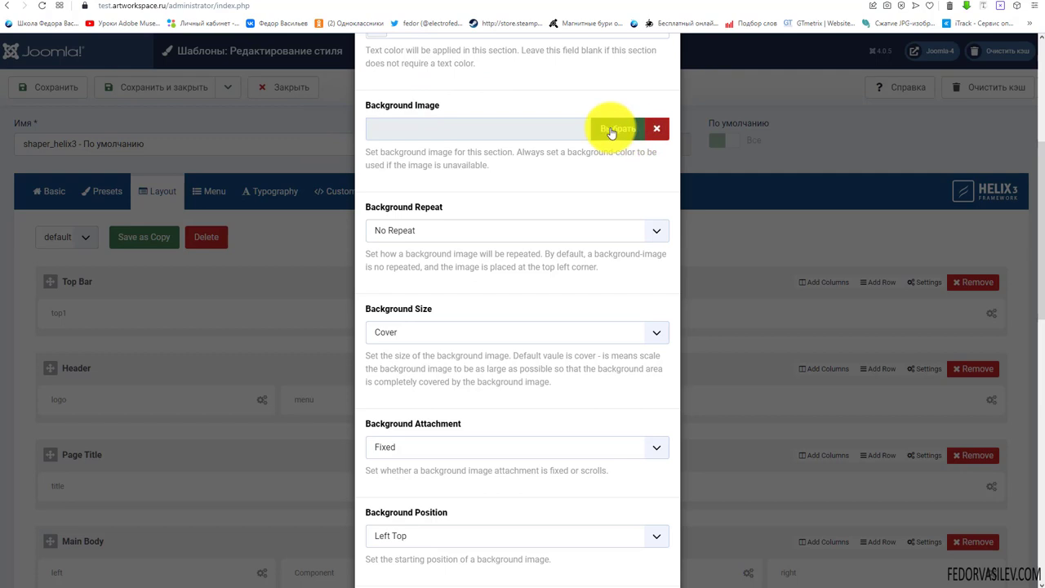
pyautogui.scroll(-2, 474, 187)
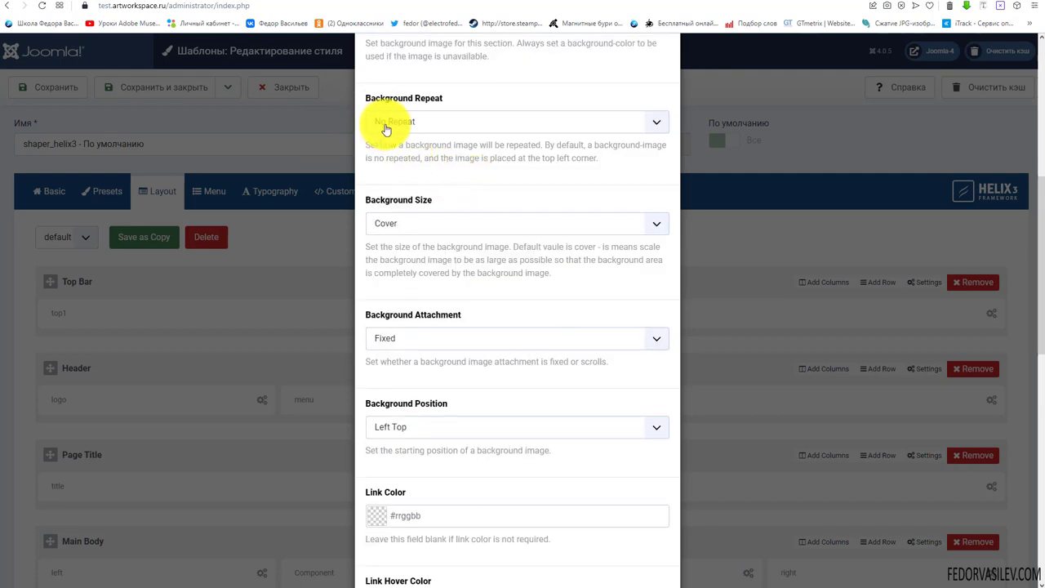
pyautogui.click(386, 129)
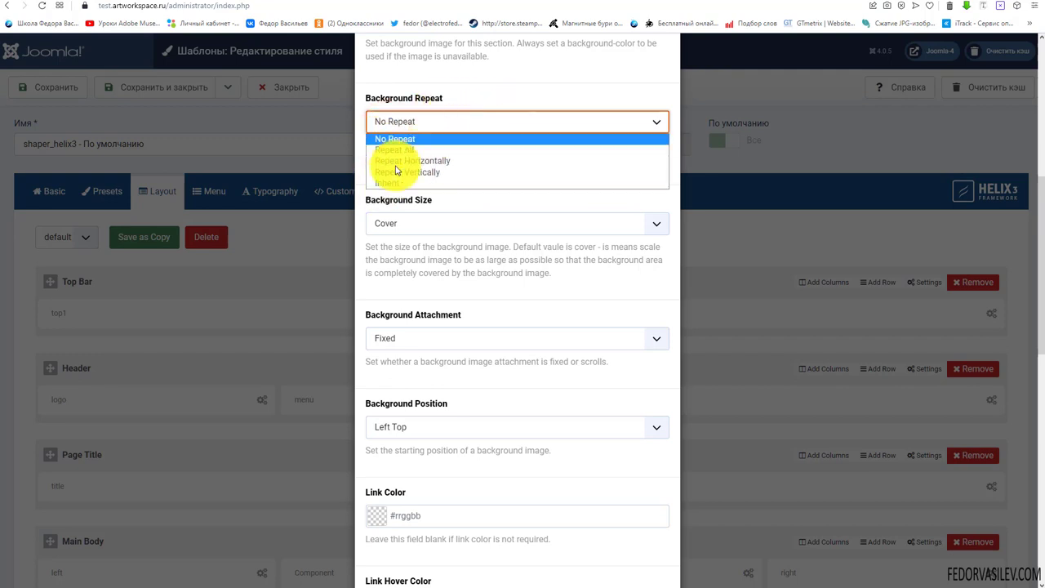
pyautogui.click(486, 95)
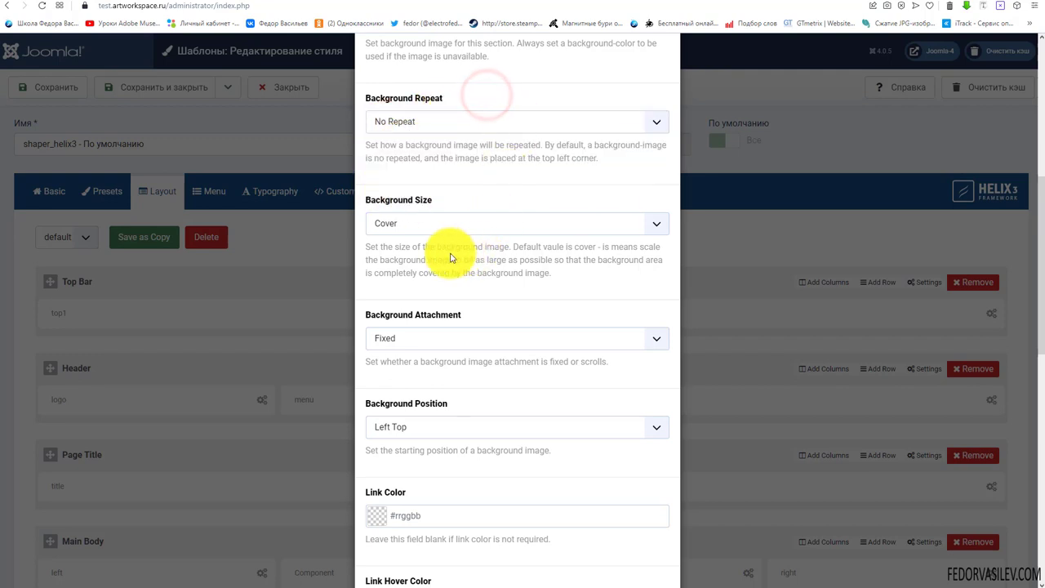
pyautogui.click(421, 232)
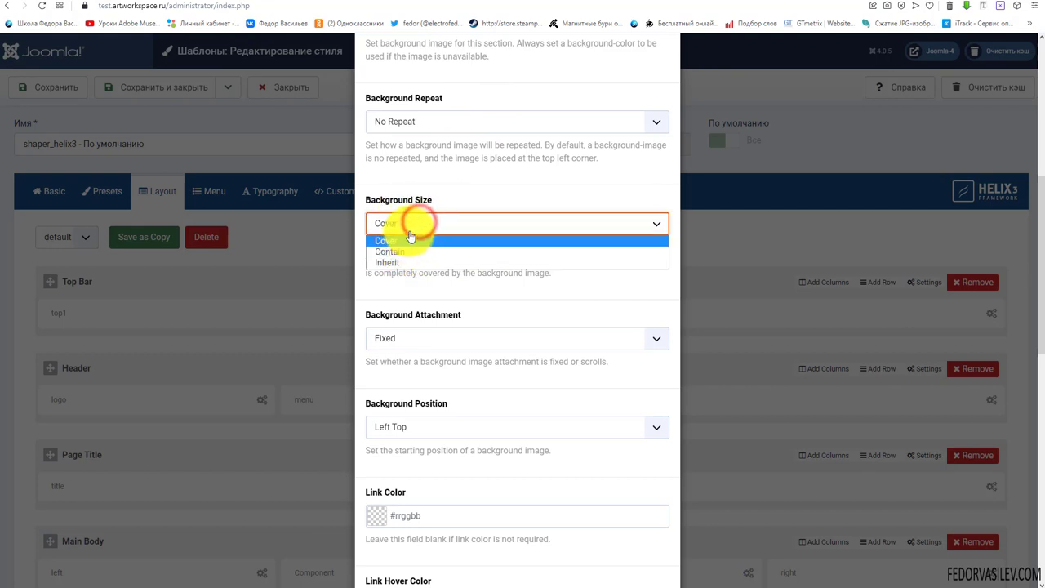
pyautogui.click(432, 198)
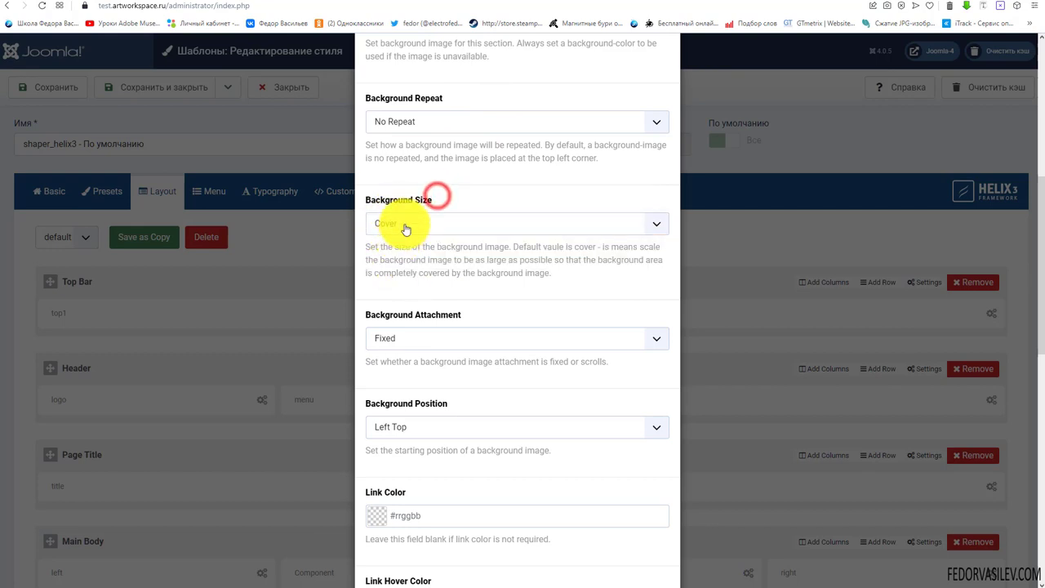
# - Examine the choices for Background Attachment and Background Position, checking the home page for reference
pyautogui.scroll(-2, 579, 224)
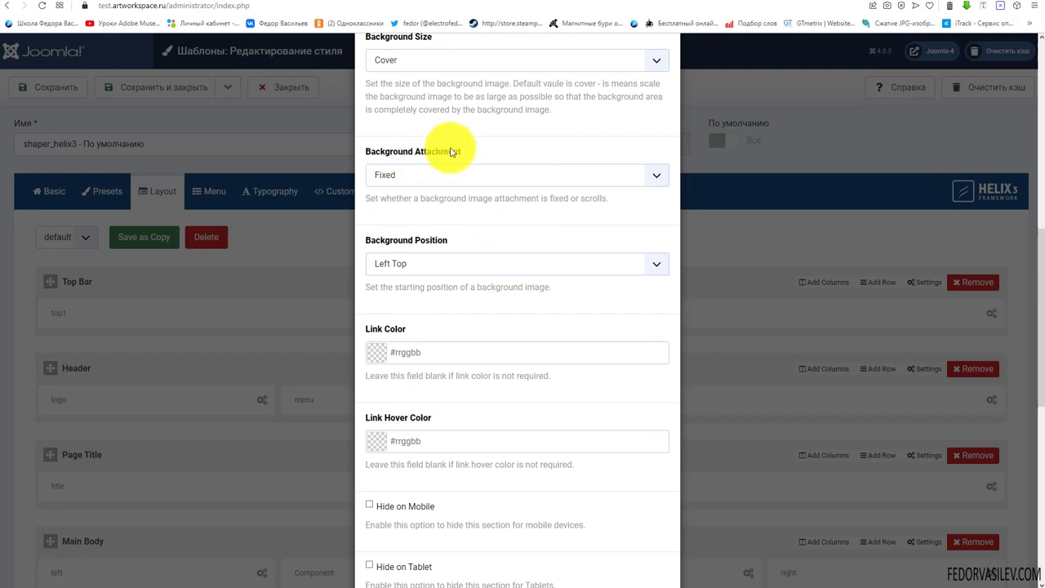
pyautogui.click(408, 183)
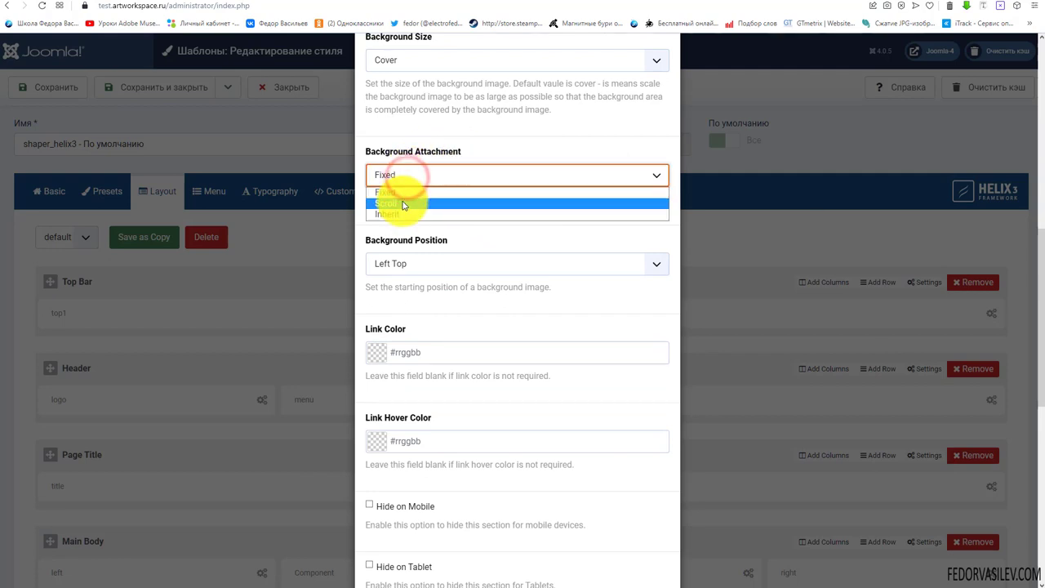
pyautogui.click(479, 145)
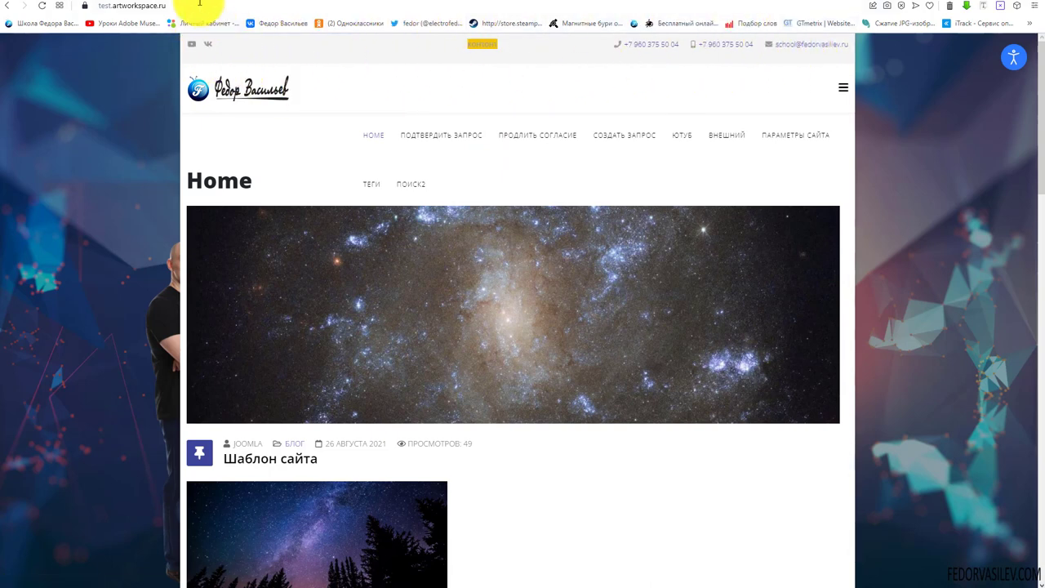
pyautogui.click(169, 5)
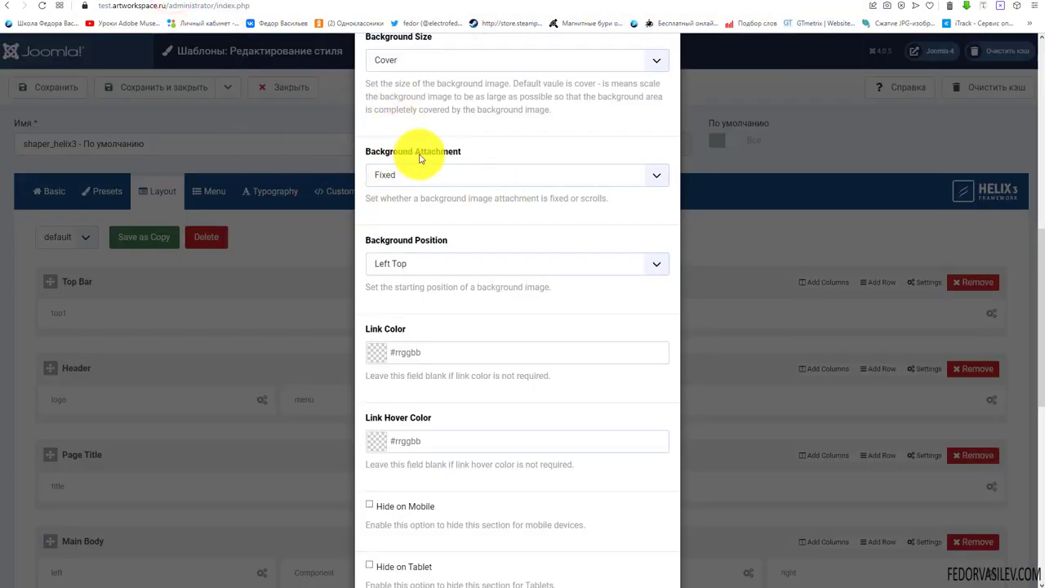
pyautogui.scroll(-2, 506, 192)
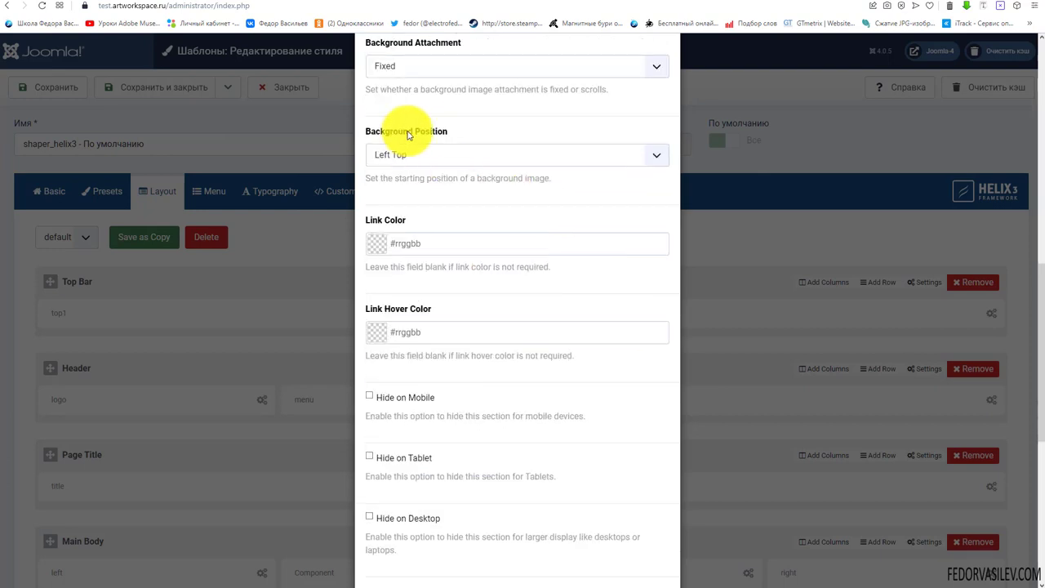
pyautogui.click(413, 156)
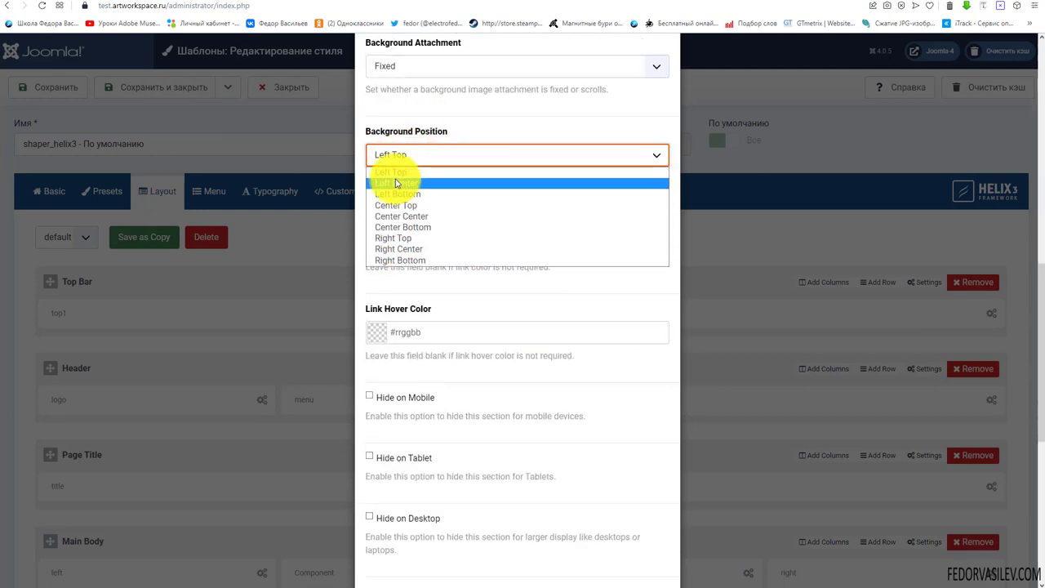
pyautogui.click(479, 128)
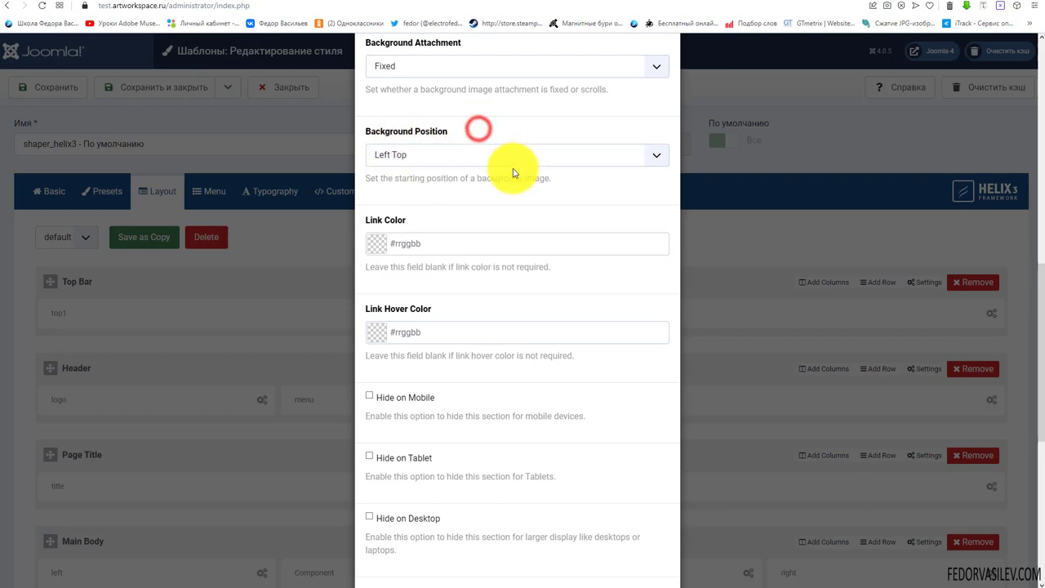
# - Review the Link Color and Link Hover Color settings and compare them with the links in the home page's top bar
pyautogui.scroll(-1, 523, 169)
pyautogui.scroll(-2, 536, 168)
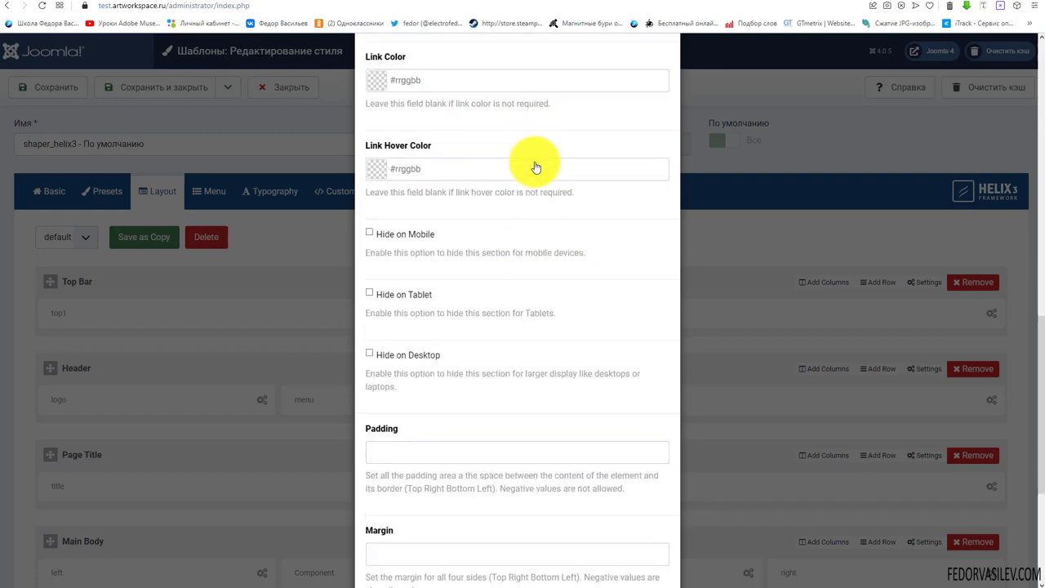
pyautogui.click(209, 7)
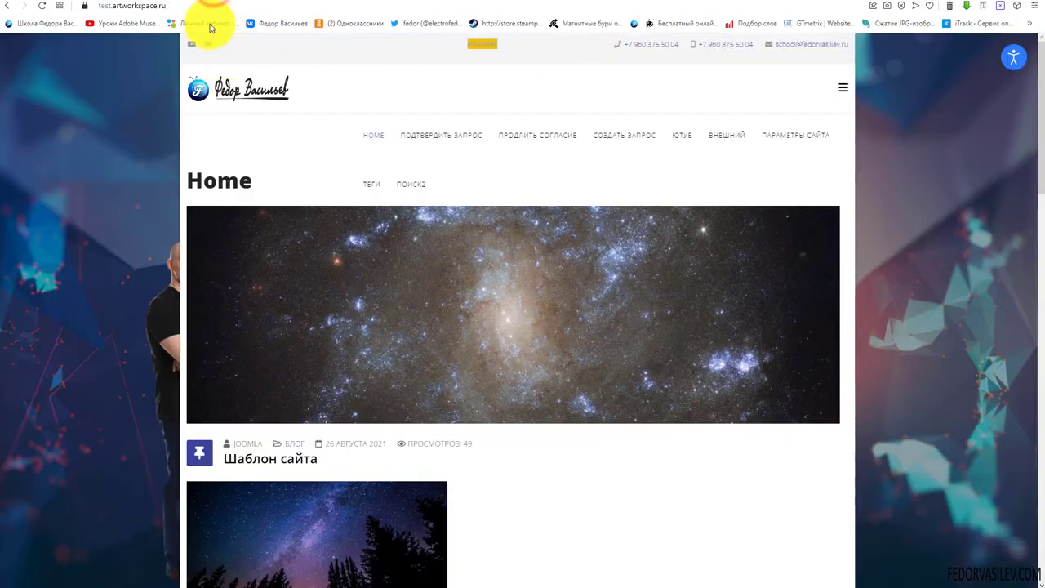
pyautogui.click(187, 5)
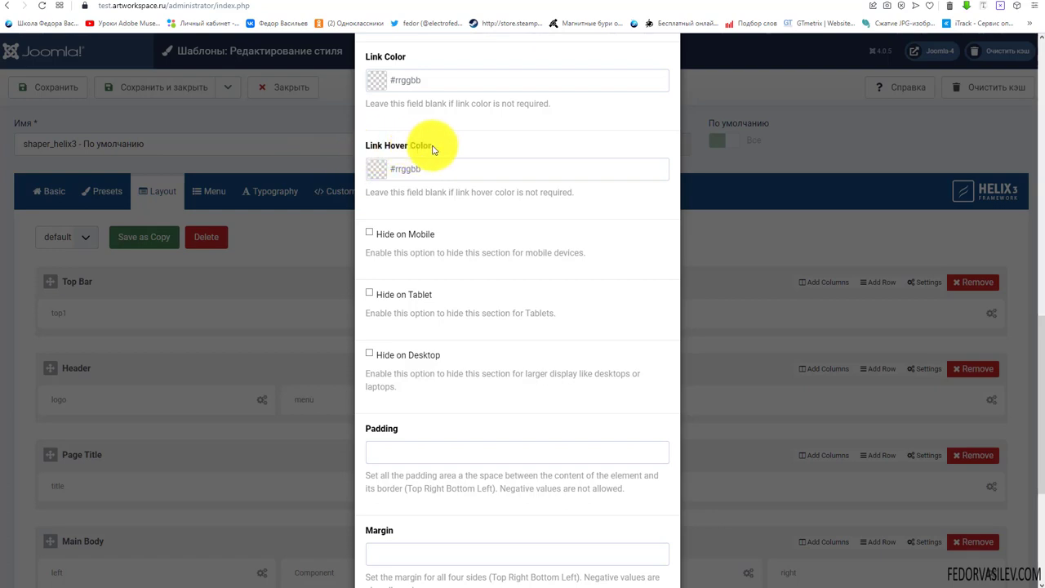
pyautogui.click(206, 3)
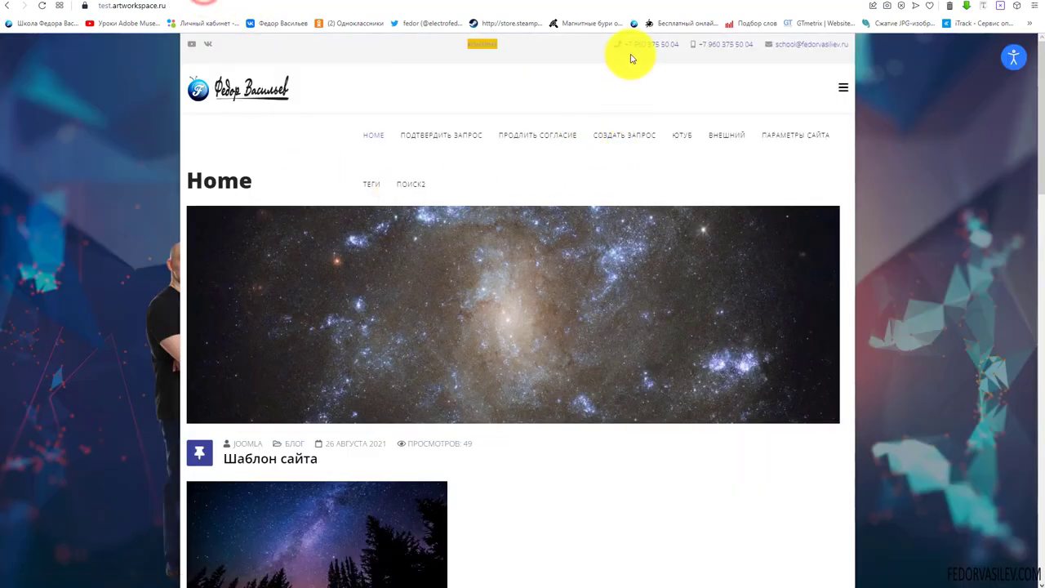
pyautogui.click(209, 3)
pyautogui.click(376, 169)
# - Review the options for hiding the Top Bar section on mobile, tablet and desktop, focusing on the Hide on Mobile description
pyautogui.scroll(-1, 525, 186)
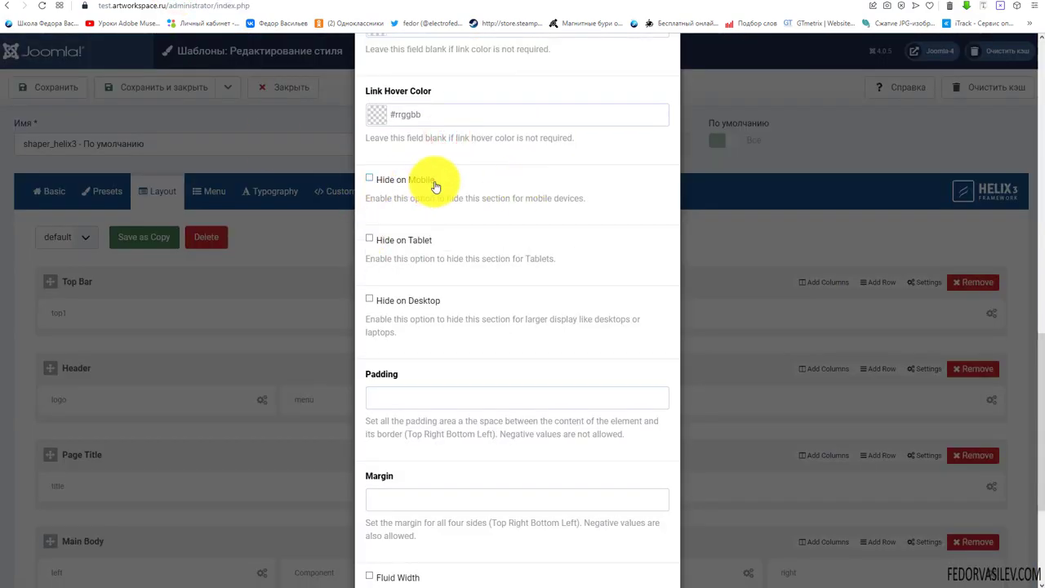
pyautogui.click(495, 180)
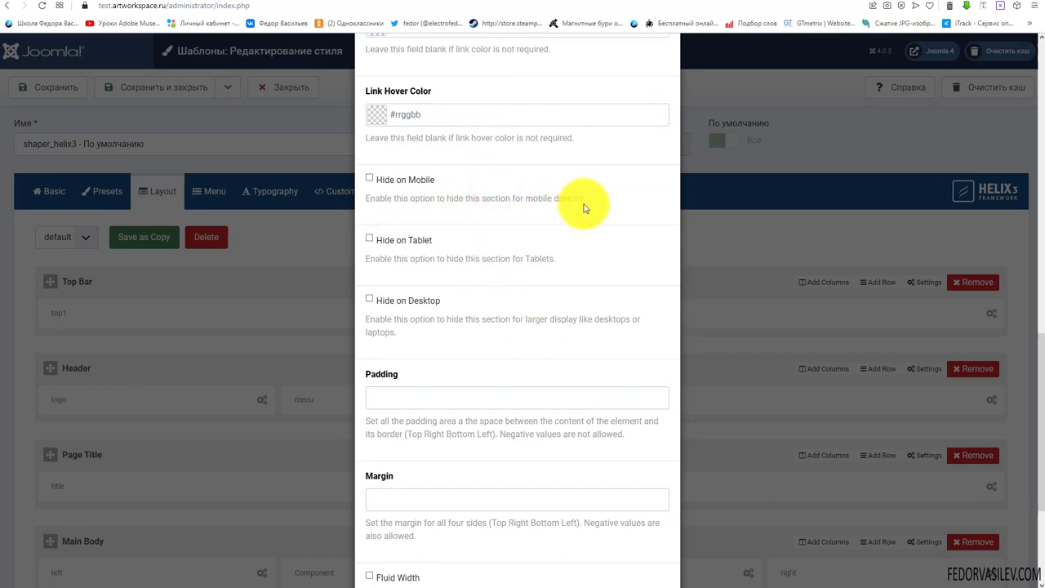
pyautogui.moveTo(586, 198); pyautogui.dragTo(374, 211)
pyautogui.click(568, 186)
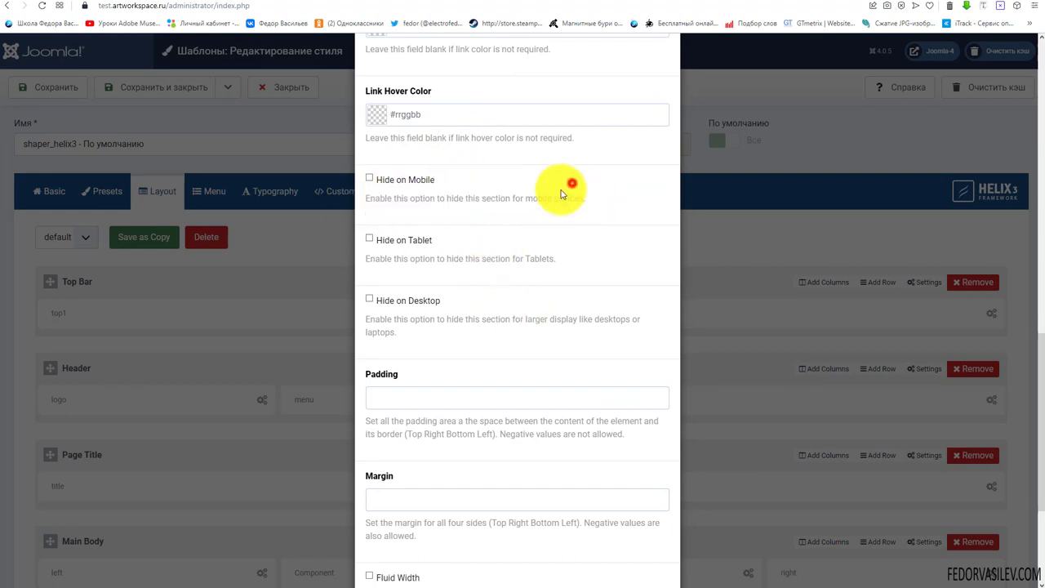
# - Review the Hide on Tablet description and compare it with the home page's top bar
pyautogui.scroll(3, 474, 221)
pyautogui.scroll(-2, 472, 222)
pyautogui.scroll(-1, 472, 222)
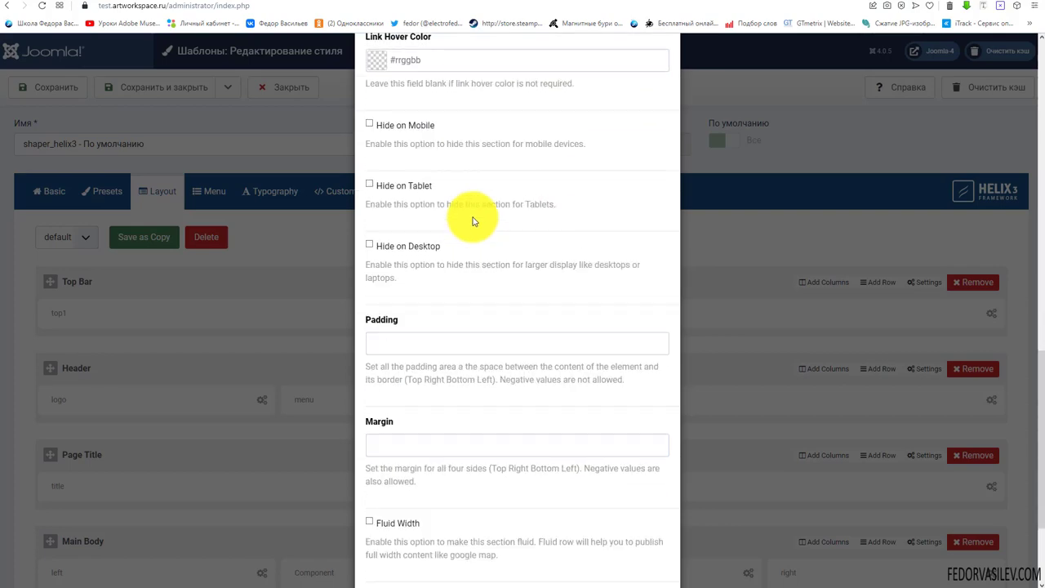
pyautogui.tripleClick(472, 221)
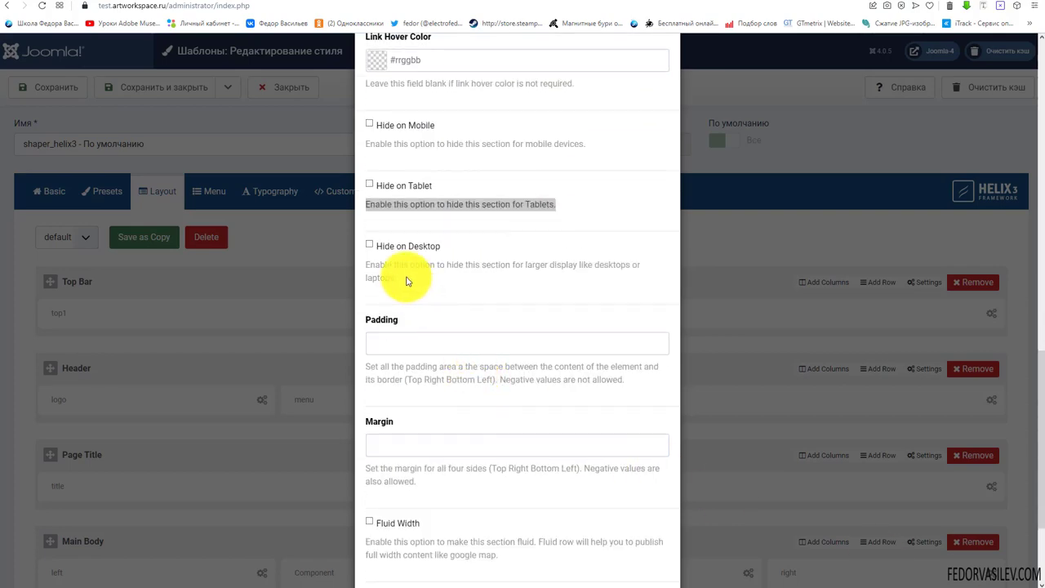
pyautogui.click(200, 4)
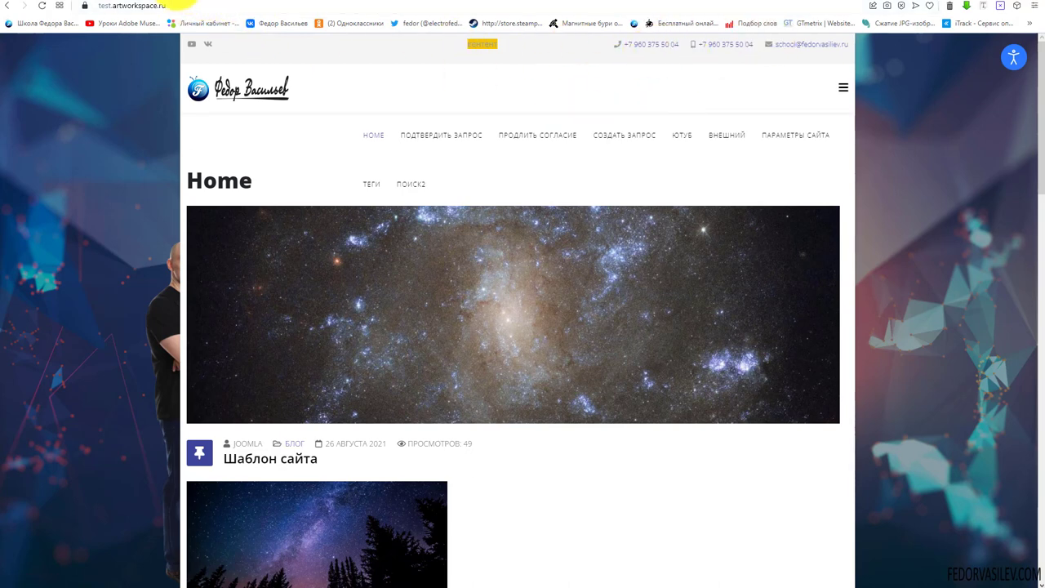
pyautogui.click(163, 7)
# - Try enabling Hide on Tablet for the Top Bar section
pyautogui.click(424, 194)
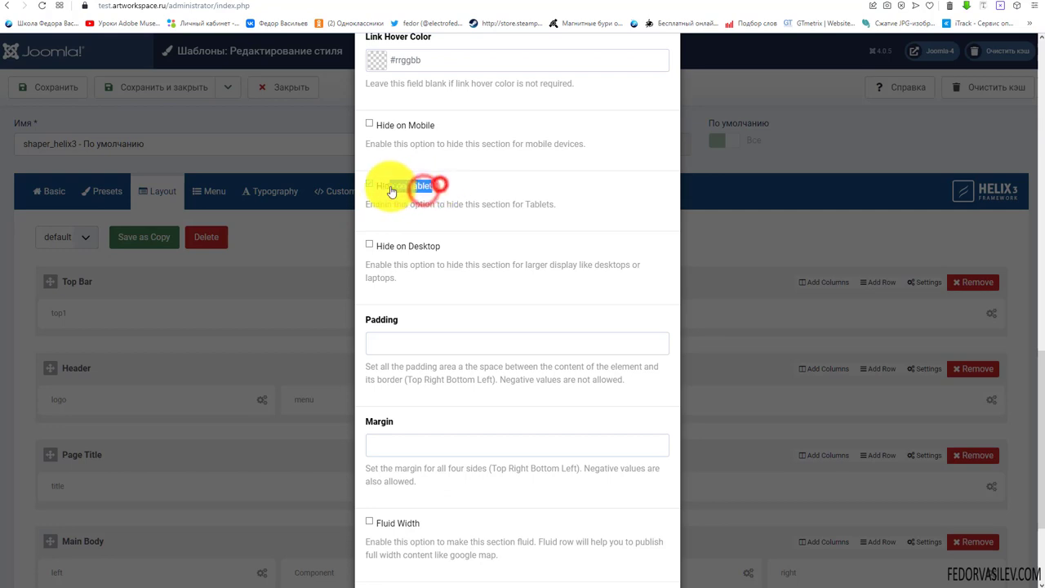
pyautogui.moveTo(459, 263); pyautogui.dragTo(400, 246)
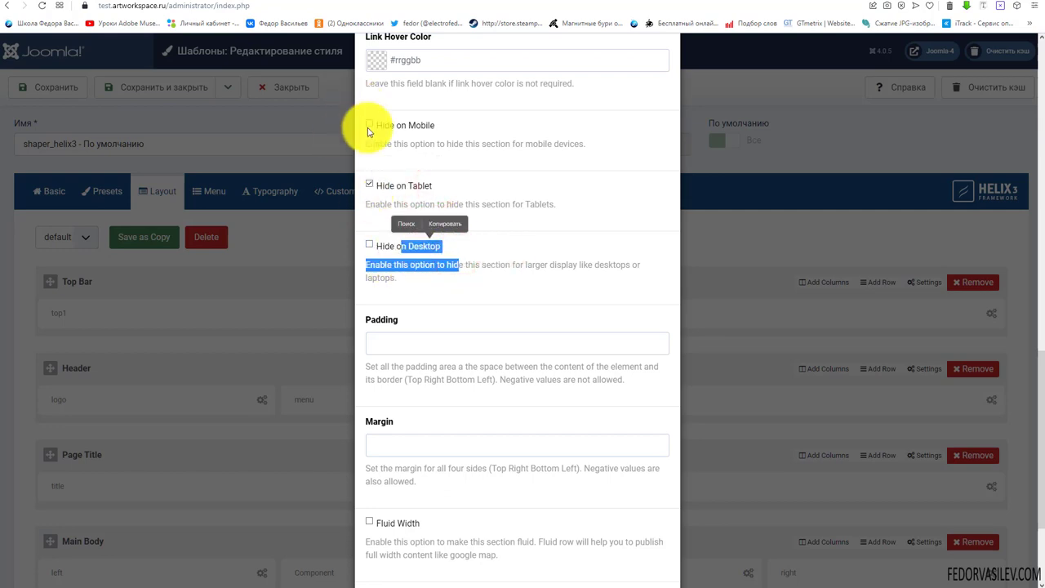
pyautogui.click(369, 184)
pyautogui.click(493, 172)
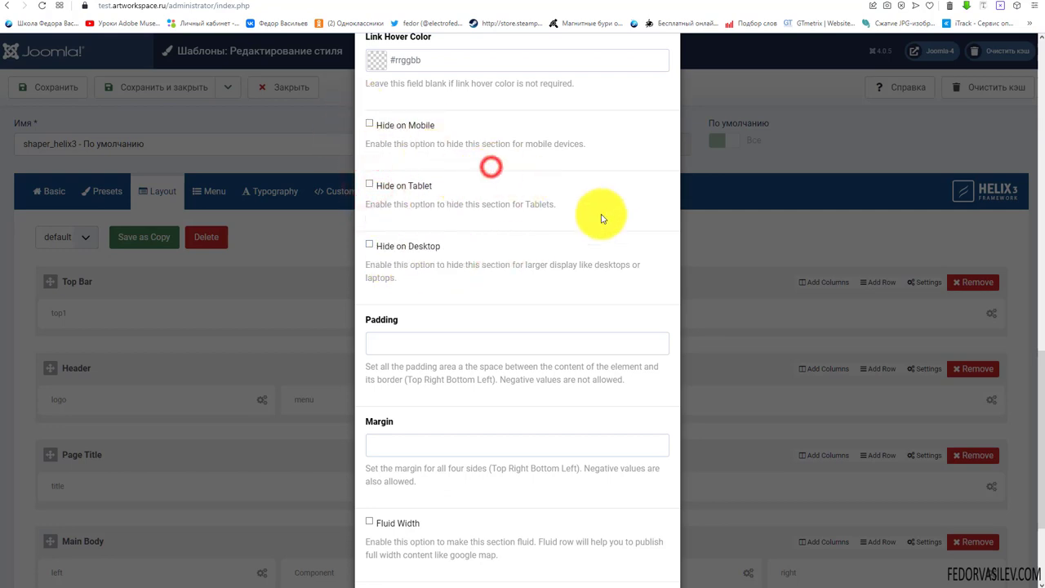
# - Examine the Padding and Margin settings of the Top Bar section
pyautogui.scroll(-2, 602, 217)
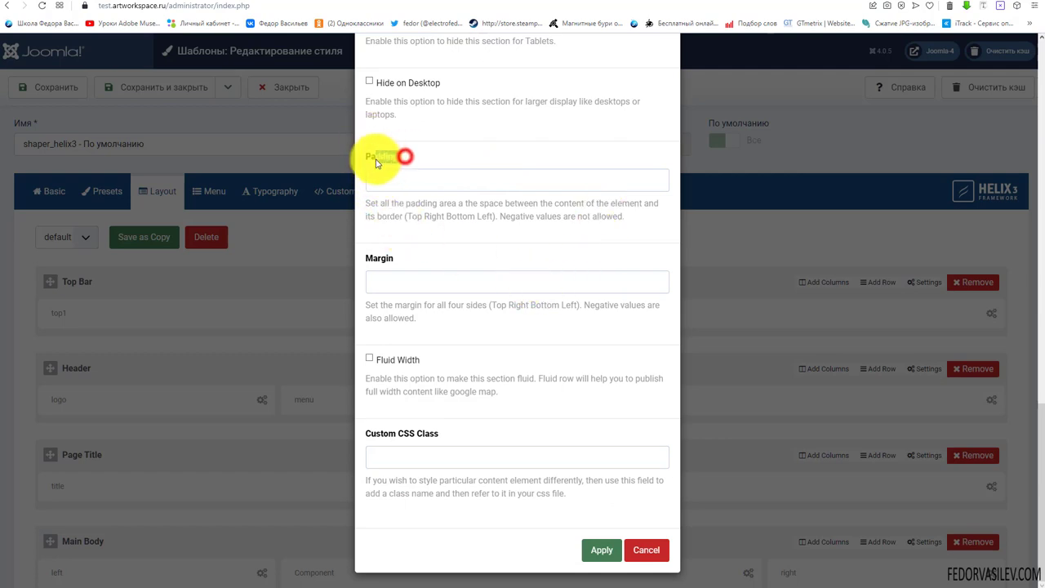
pyautogui.click(415, 181)
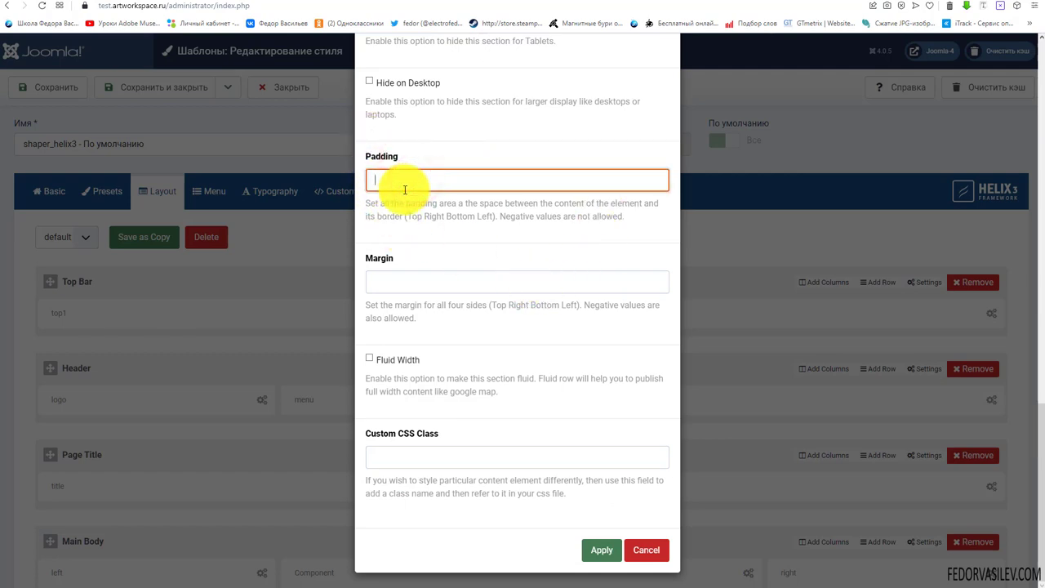
pyautogui.click(406, 285)
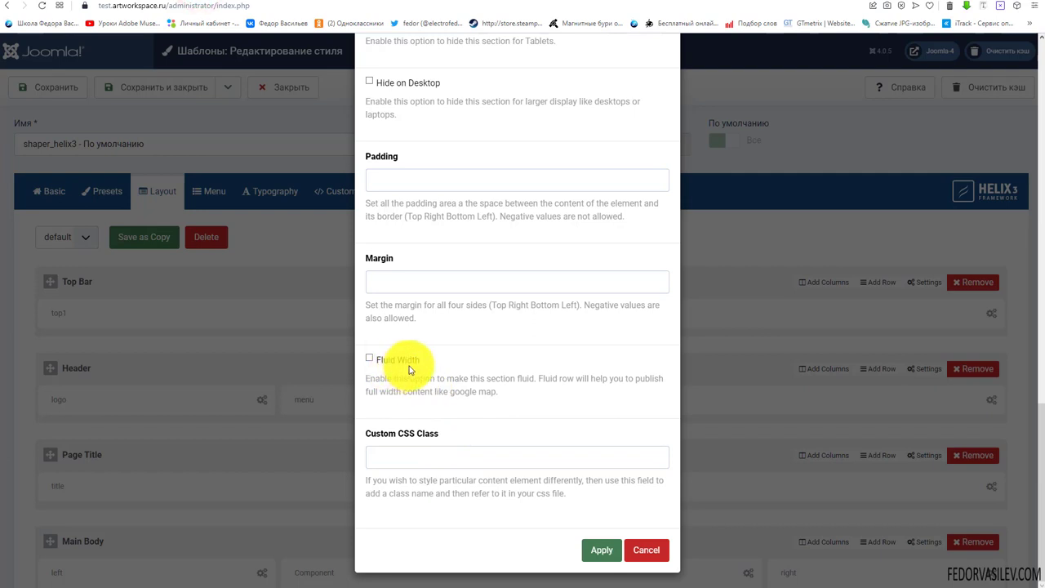
# - Try the Fluid Width option for the Top Bar section and inspect the Custom CSS Class setting
pyautogui.moveTo(508, 396); pyautogui.dragTo(366, 384)
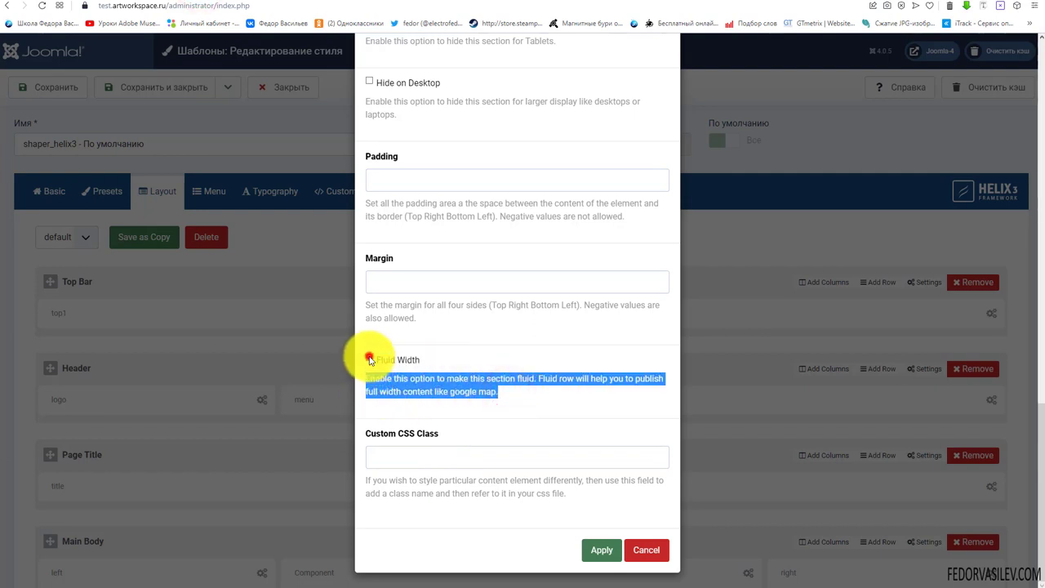
pyautogui.click(369, 359)
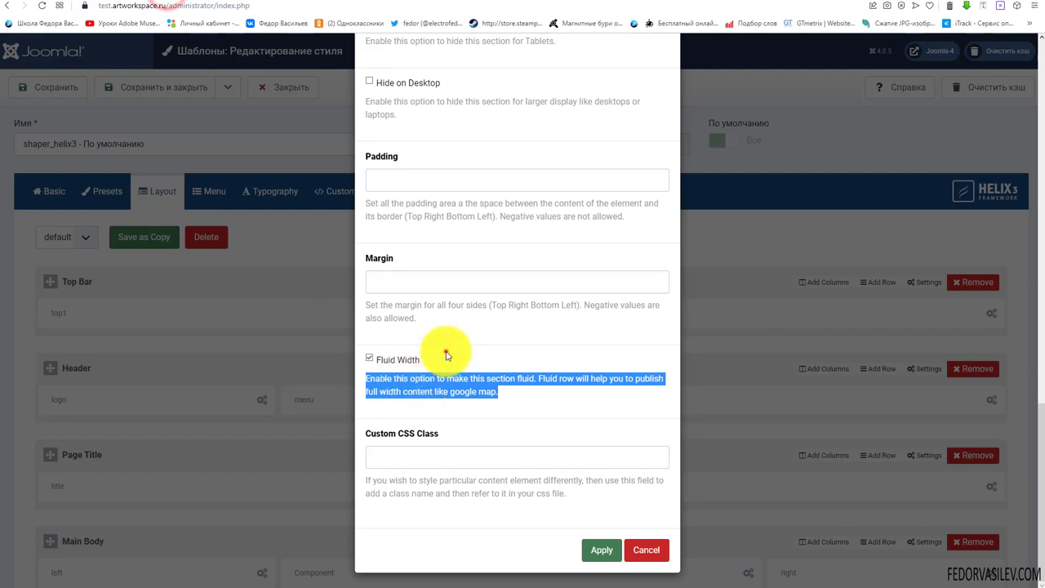
pyautogui.click(446, 352)
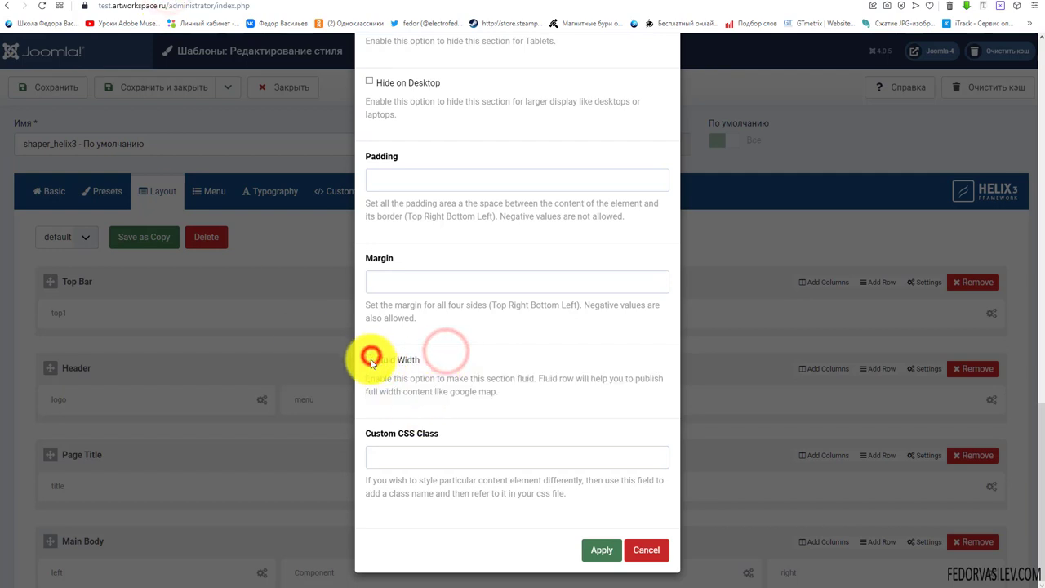
pyautogui.click(370, 360)
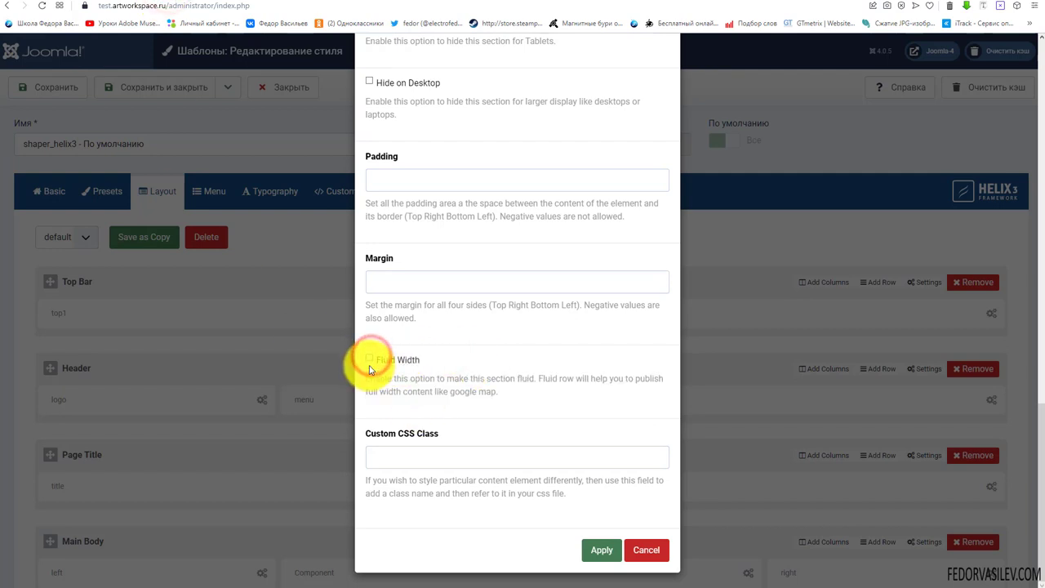
pyautogui.tripleClick(502, 392)
pyautogui.click(544, 344)
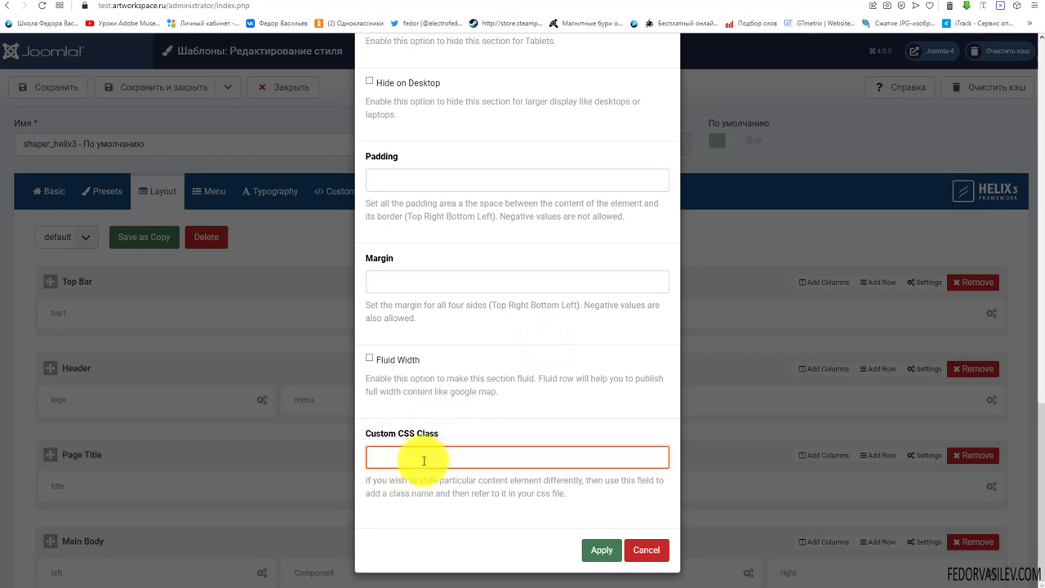
pyautogui.click(424, 460)
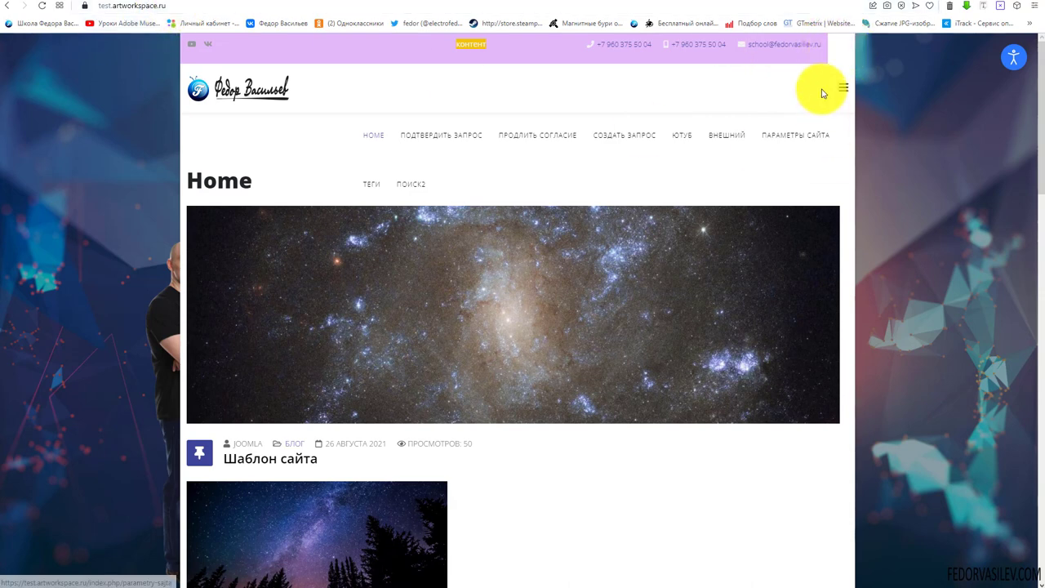
# - Match each value in the Margin setting to the Top Right Bottom Left order given in its description
pyautogui.click(187, 7)
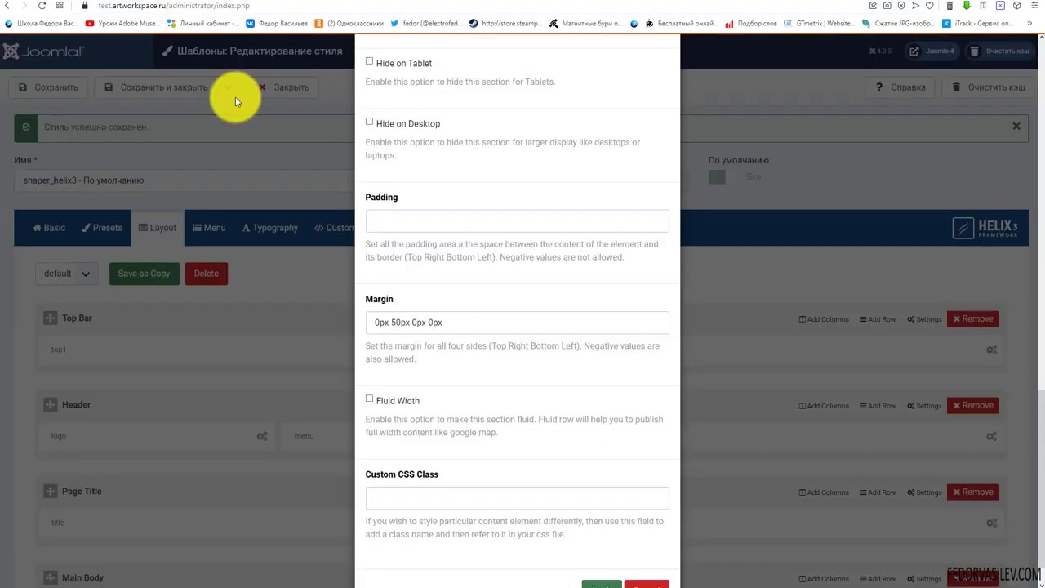
pyautogui.moveTo(374, 305); pyautogui.dragTo(365, 301)
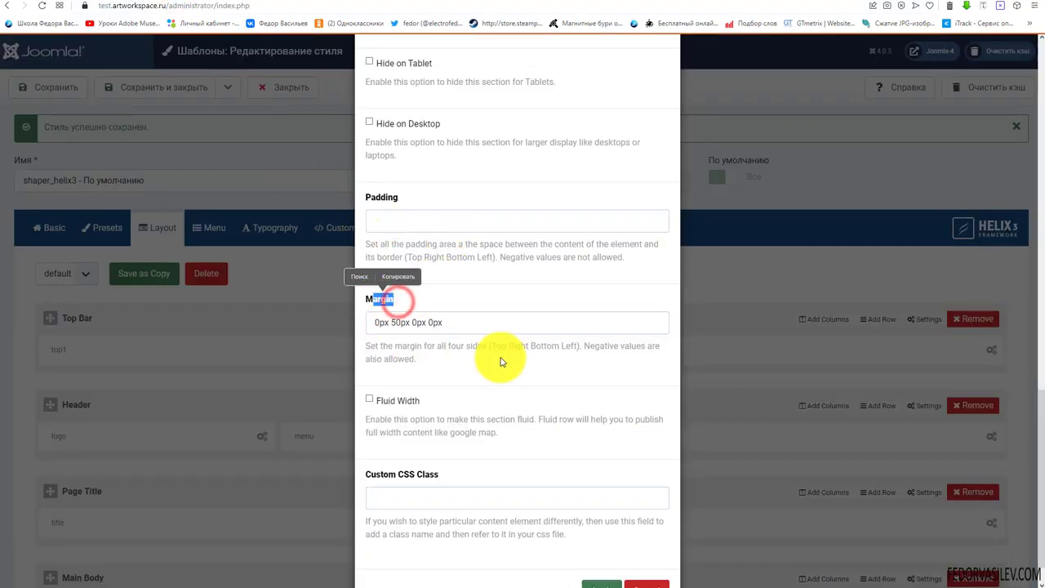
pyautogui.moveTo(580, 346); pyautogui.dragTo(492, 346)
pyautogui.click(509, 371)
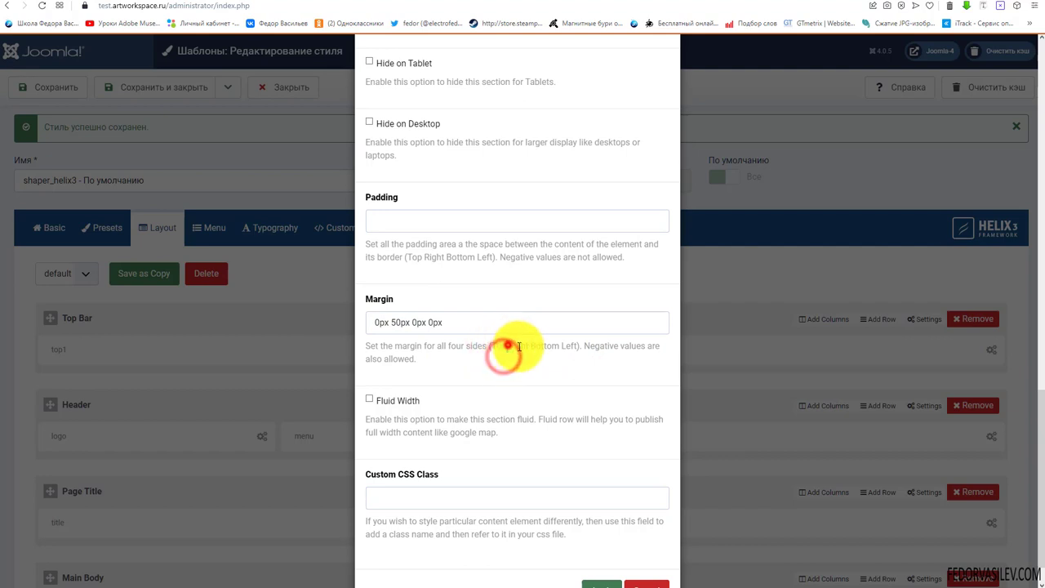
pyautogui.moveTo(508, 345); pyautogui.dragTo(531, 347)
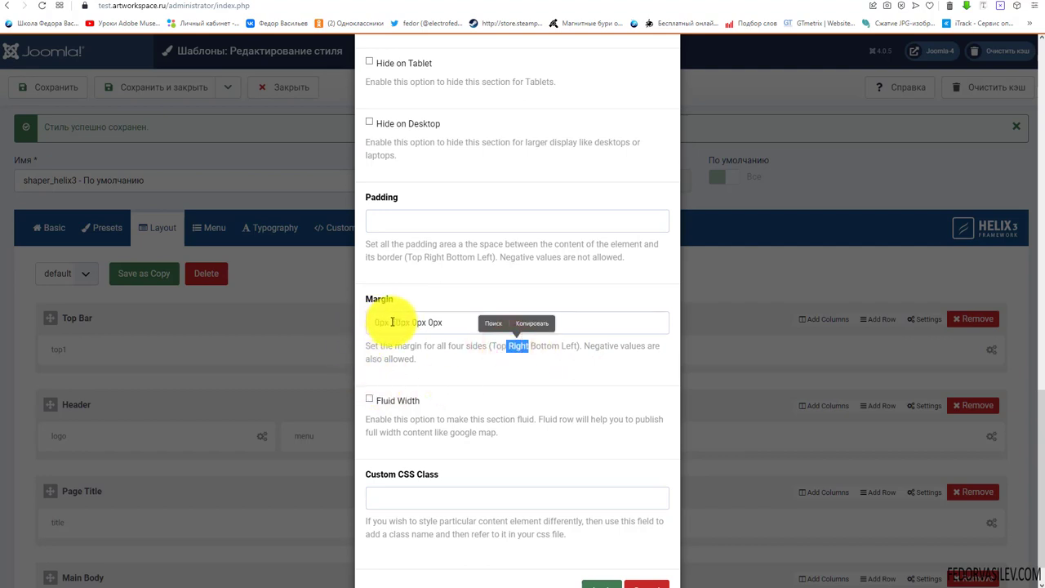
pyautogui.click(392, 322)
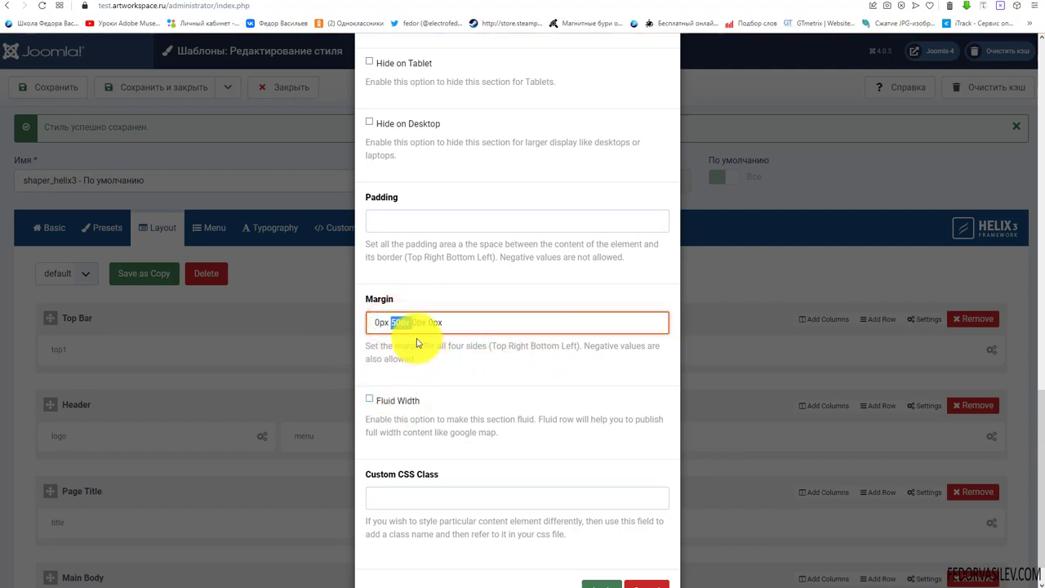
pyautogui.moveTo(532, 346); pyautogui.dragTo(561, 347)
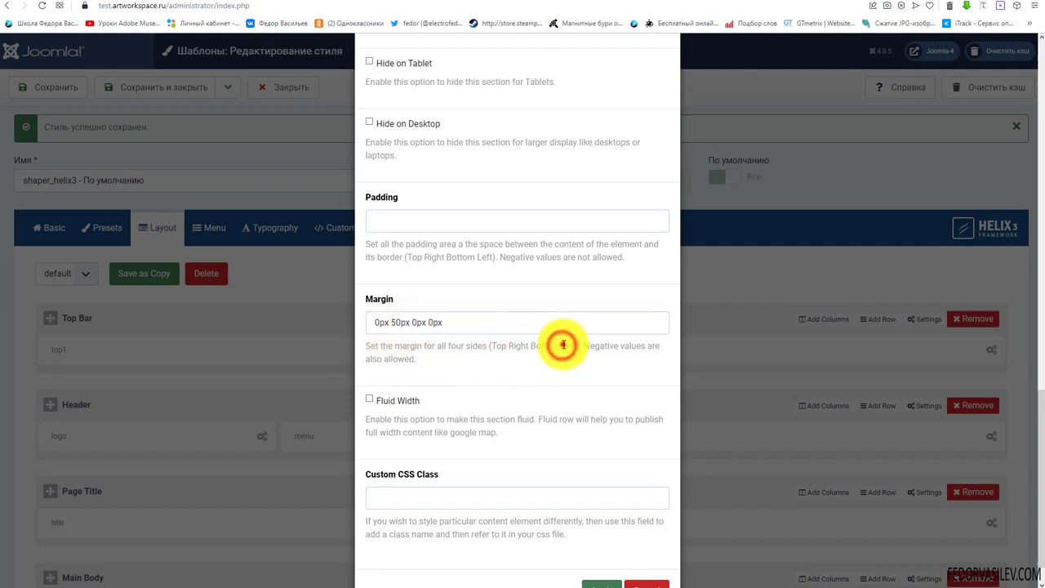
pyautogui.doubleClick(565, 346)
# - Review the side order for Padding and compare the right margin value with the top bar on the home page
pyautogui.doubleClick(398, 199)
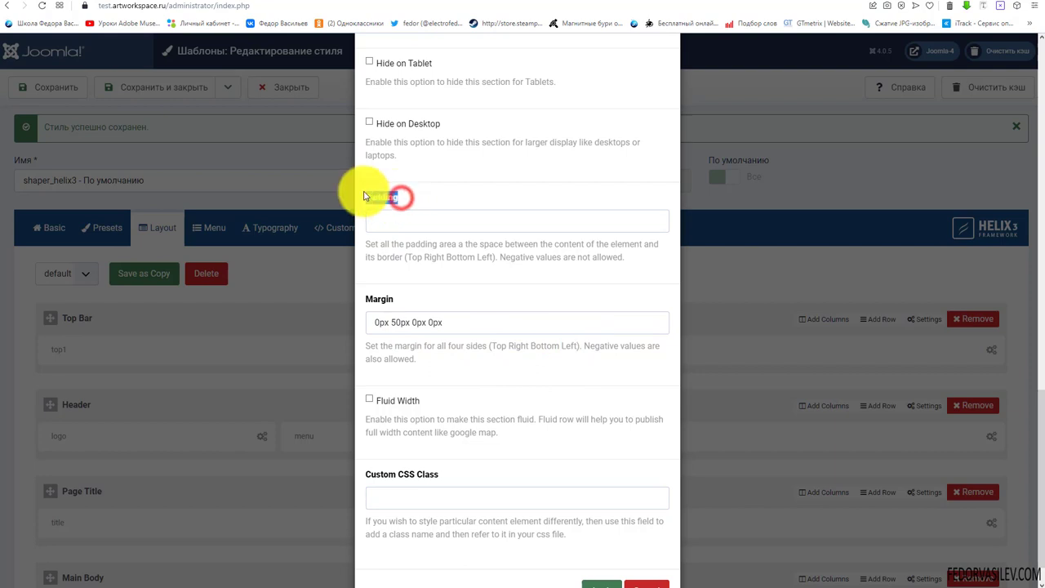
pyautogui.moveTo(406, 258); pyautogui.dragTo(499, 257)
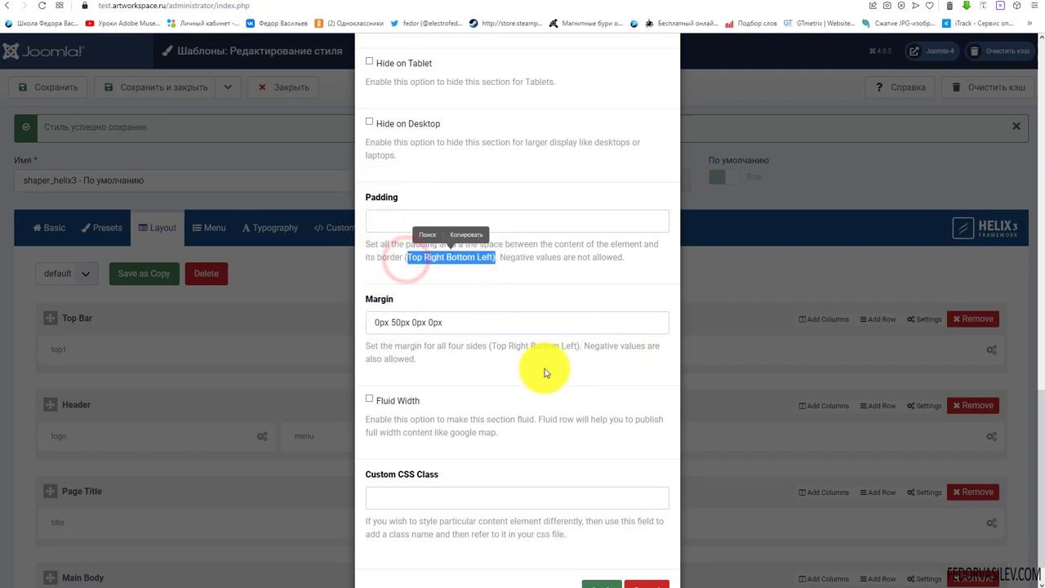
pyautogui.click(457, 356)
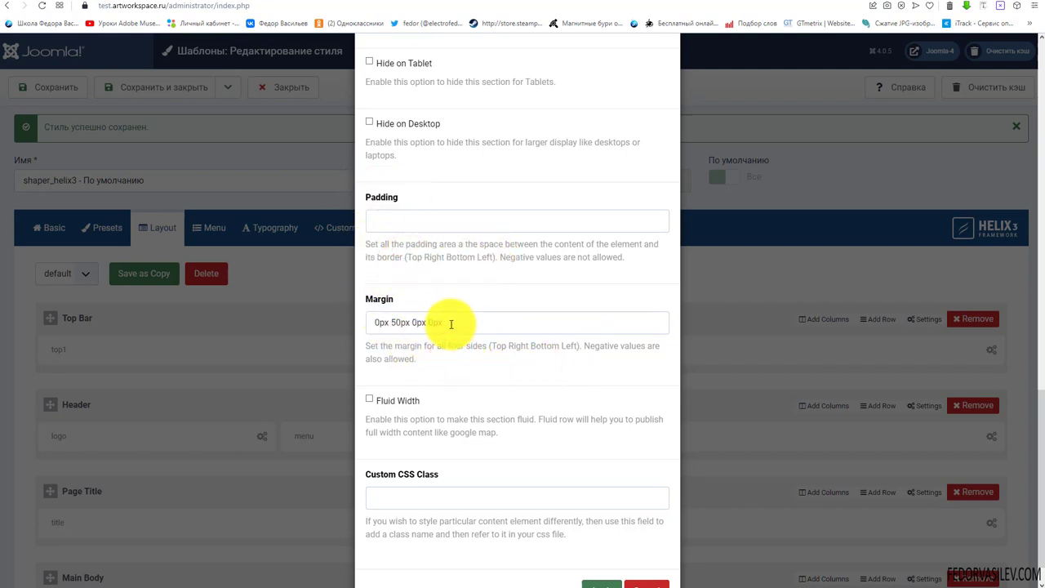
pyautogui.moveTo(450, 323); pyautogui.dragTo(362, 326)
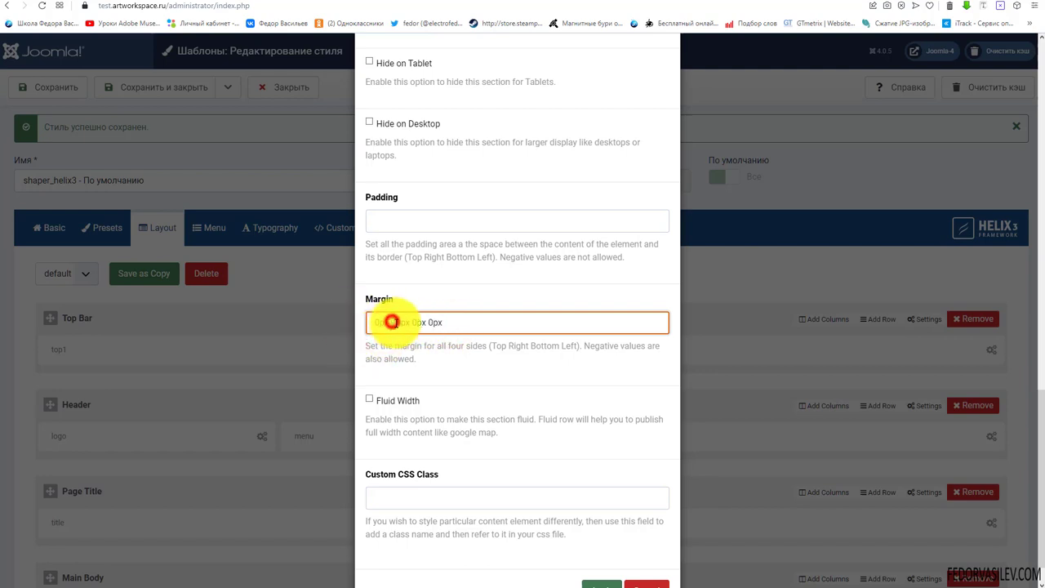
pyautogui.click(211, 1)
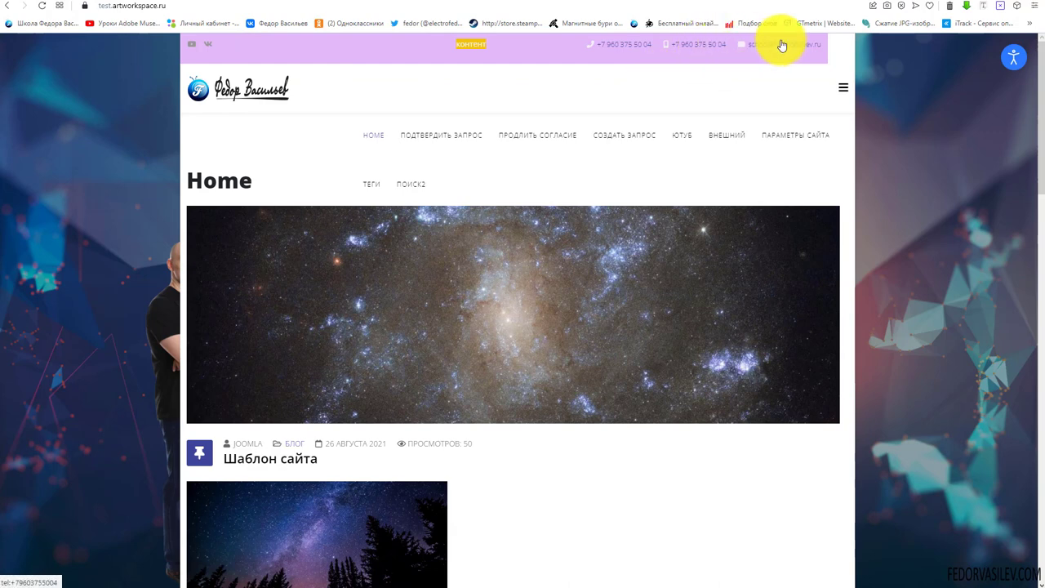
pyautogui.click(187, 9)
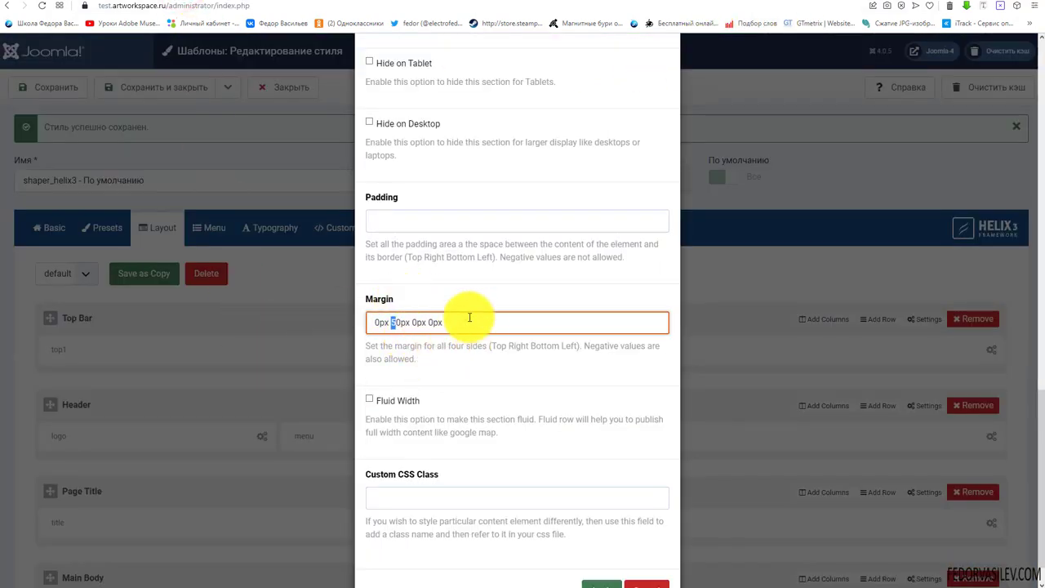
# - Clear the Top Bar section's Margin values and check the home page in the mobile device preview
pyautogui.moveTo(467, 322); pyautogui.dragTo(256, 317)
pyautogui.press('BackSpace')
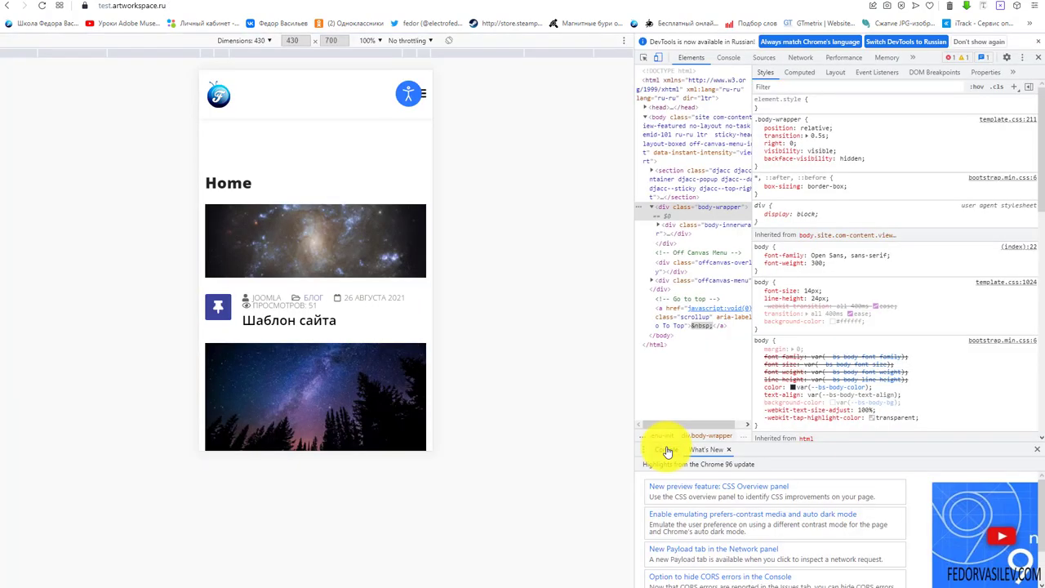
pyautogui.click(410, 92)
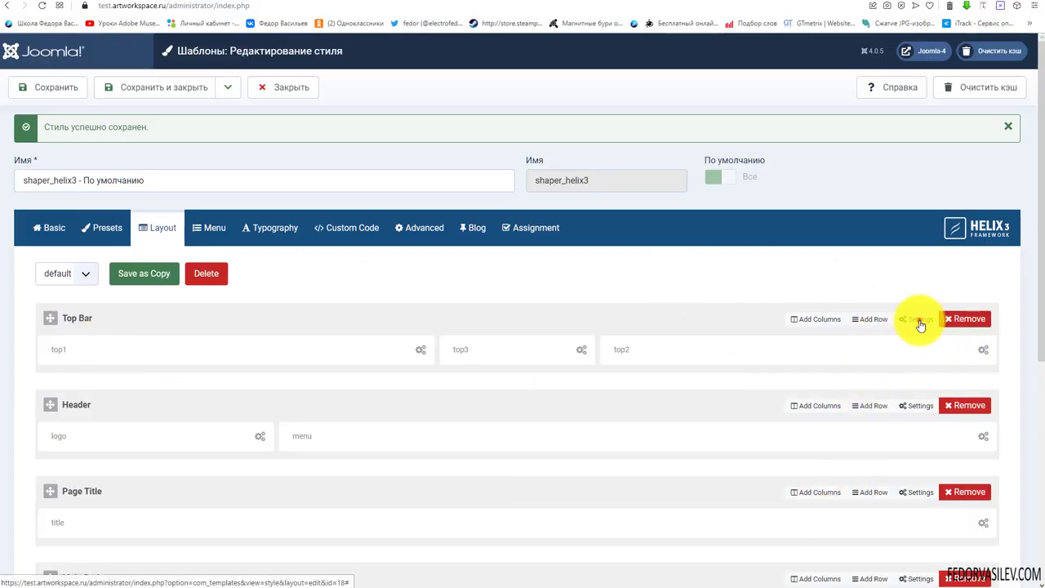
# - Look over the layout's rows and review the Top Bar row's background settings once more
pyautogui.click(920, 325)
pyautogui.click(662, 64)
pyautogui.scroll(-2, 898, 380)
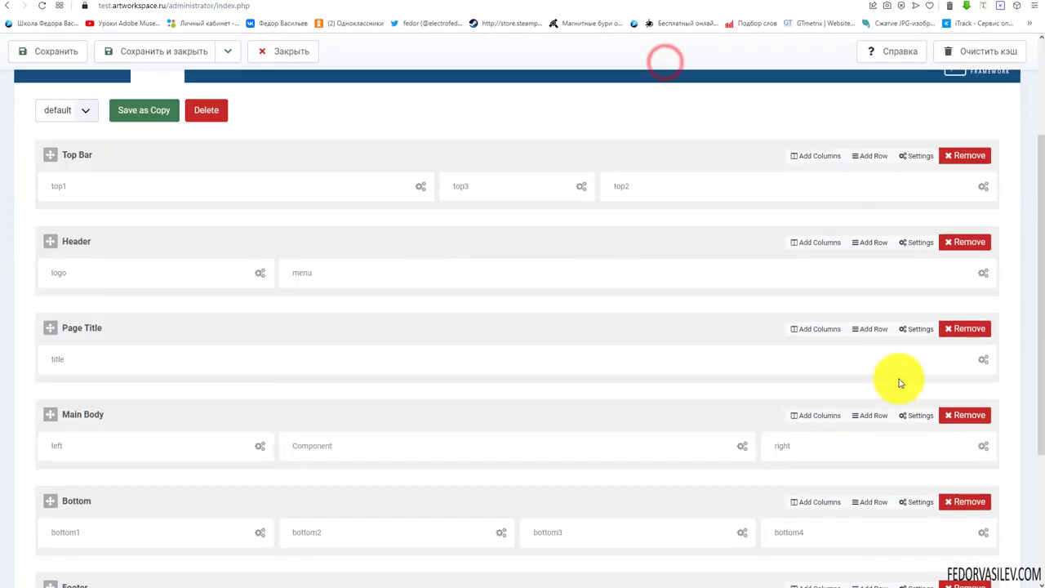
pyautogui.scroll(2, 915, 372)
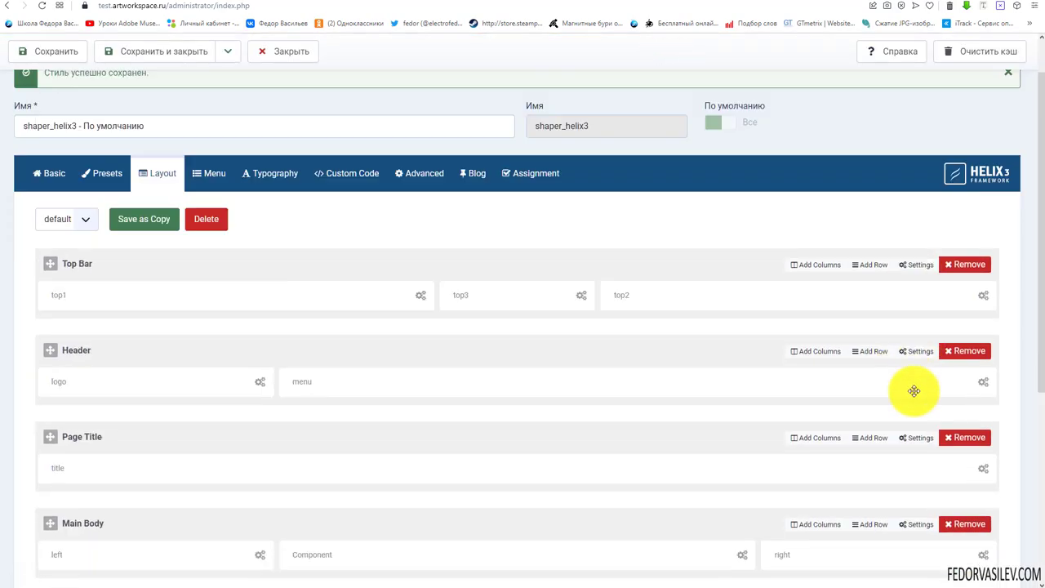
pyautogui.click(916, 265)
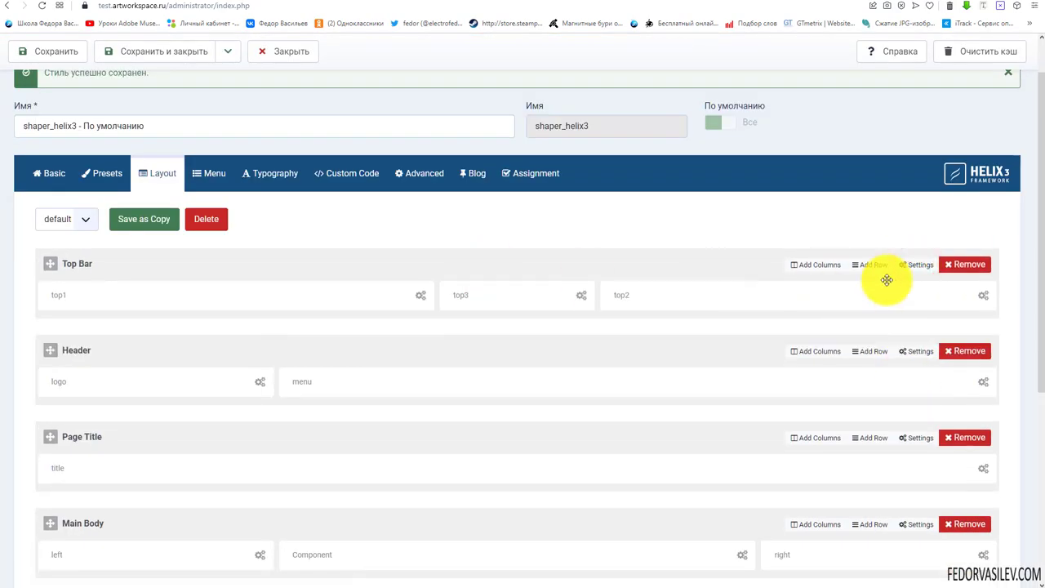
pyautogui.scroll(-10, 523, 257)
pyautogui.scroll(9, 543, 235)
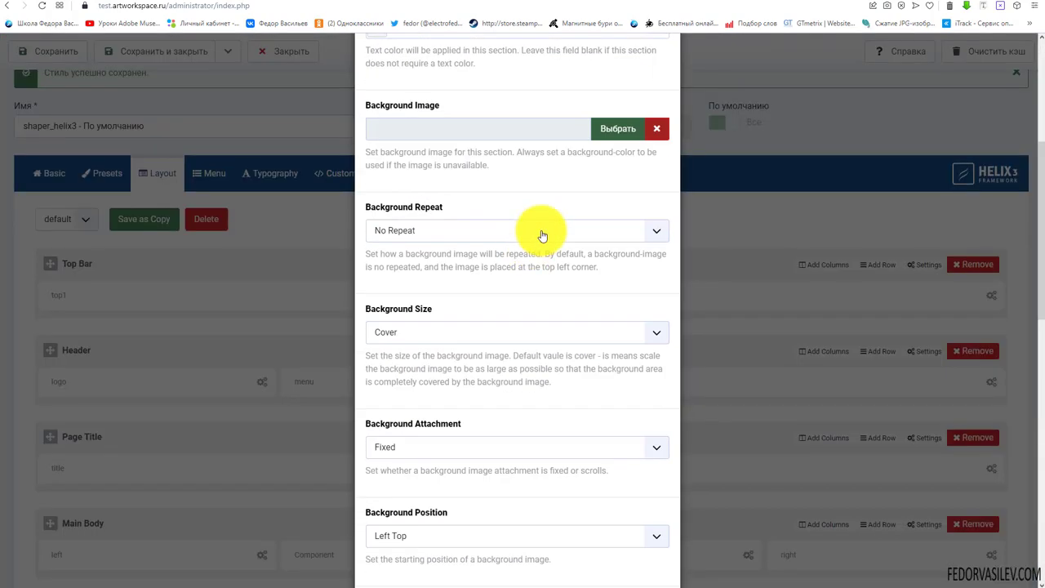
pyautogui.scroll(4, 542, 235)
pyautogui.click(665, 65)
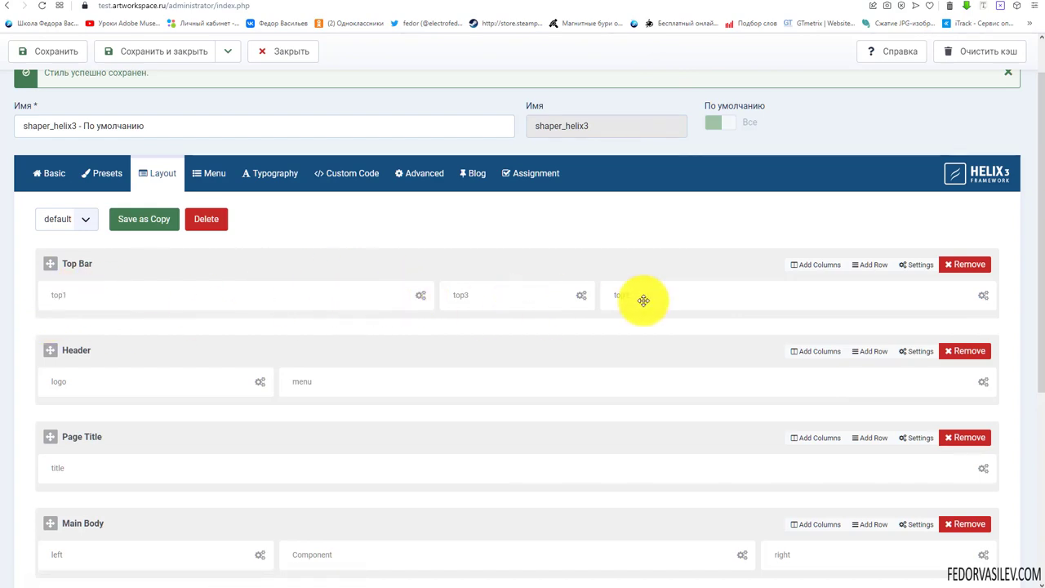
pyautogui.scroll(-2, 270, 280)
pyautogui.scroll(1, 521, 408)
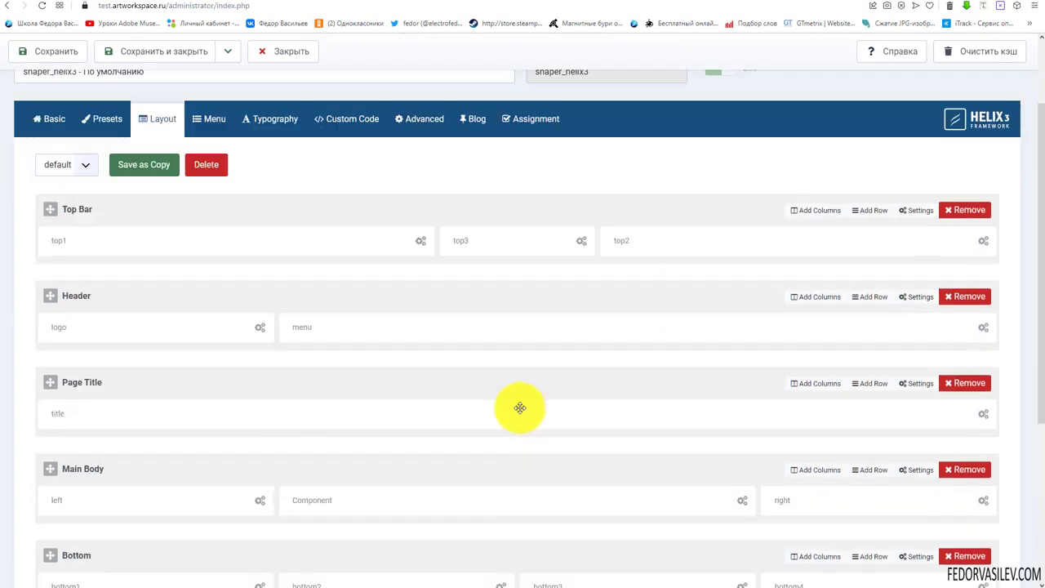
# - Read the Make Component Area description in the top1 column's settings
pyautogui.click(421, 241)
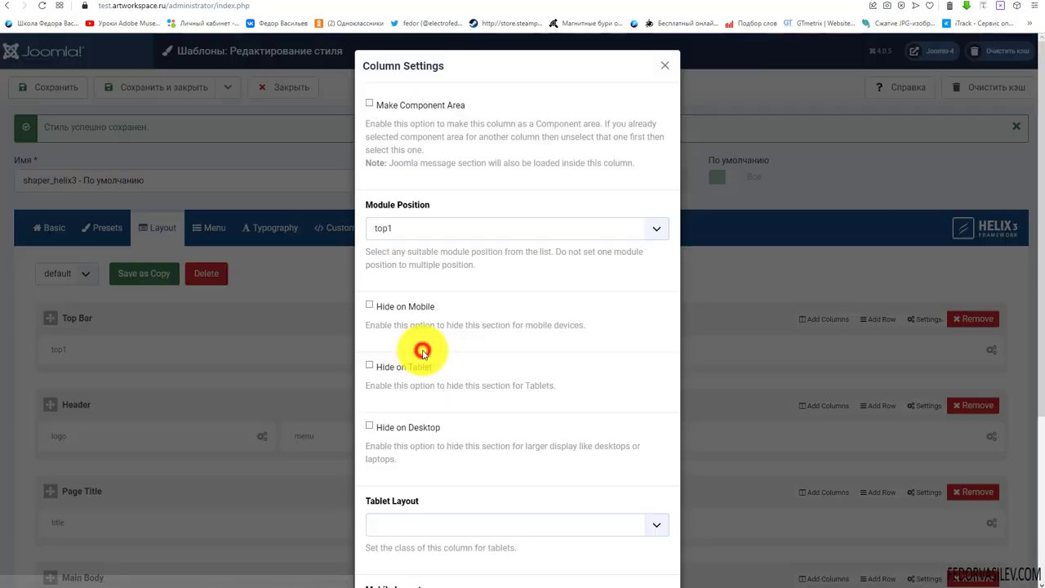
pyautogui.moveTo(641, 163); pyautogui.dragTo(367, 112)
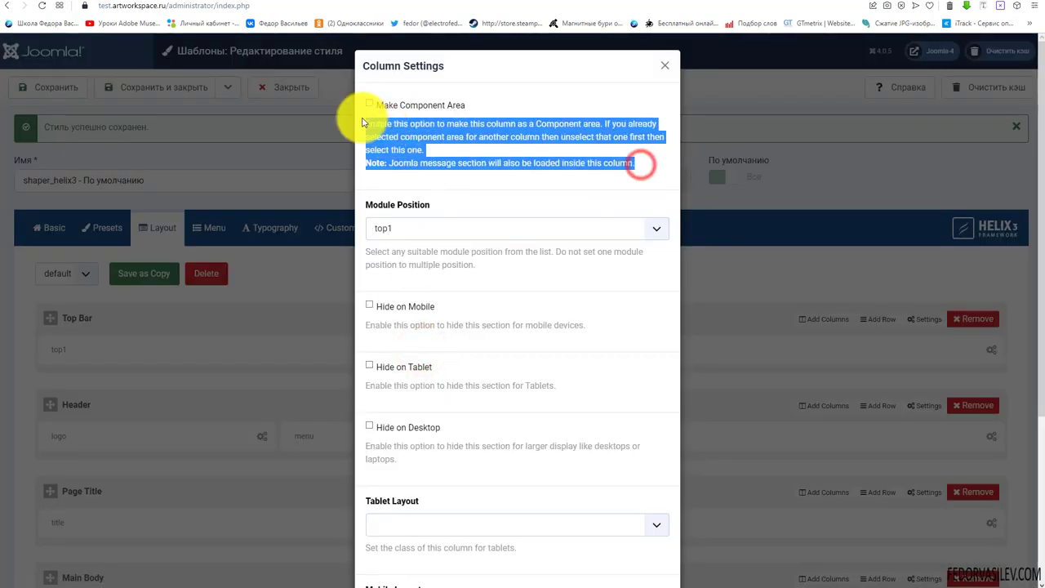
pyautogui.click(469, 149)
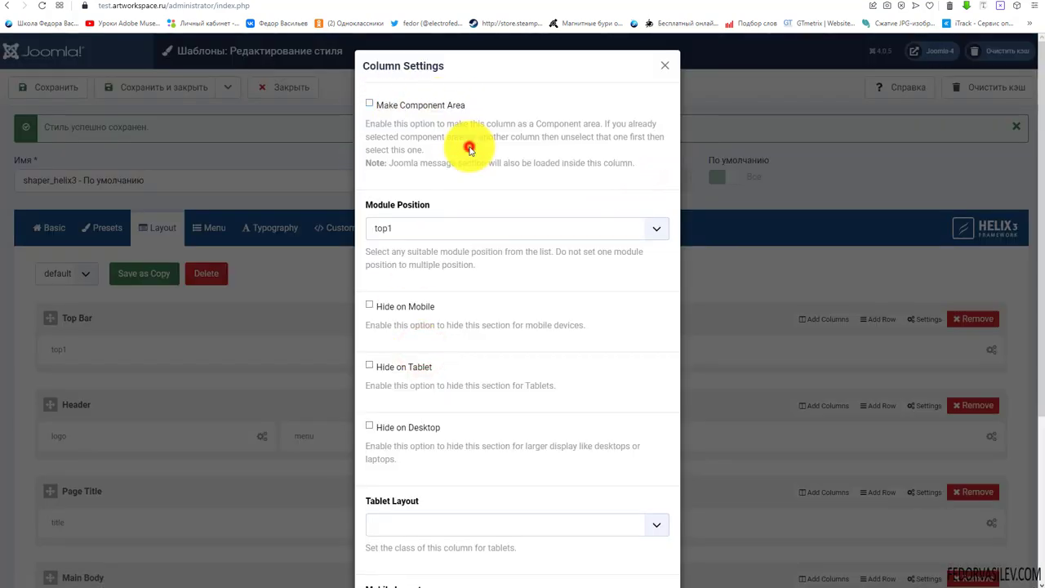
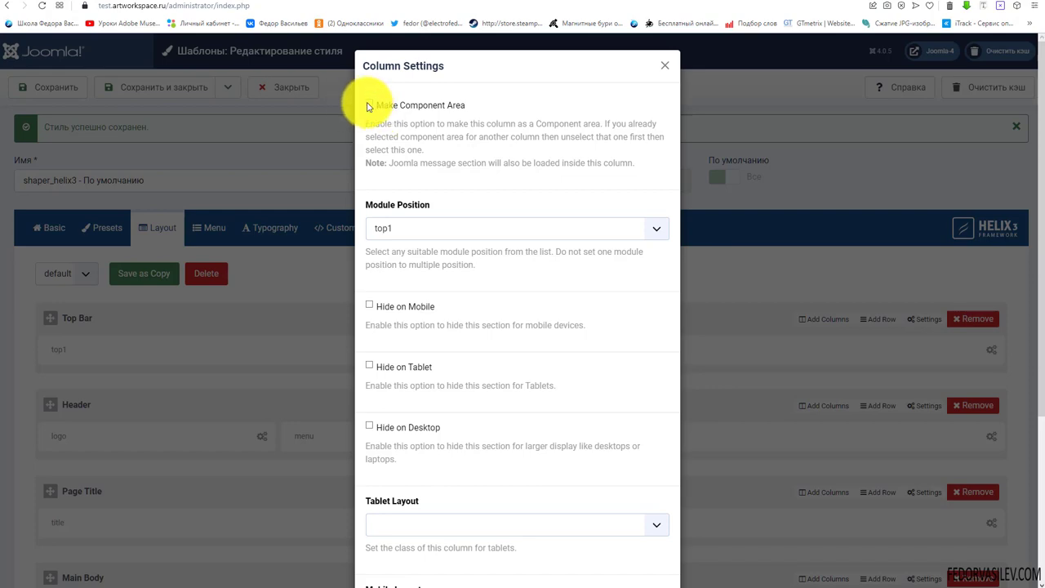
pyautogui.click(665, 65)
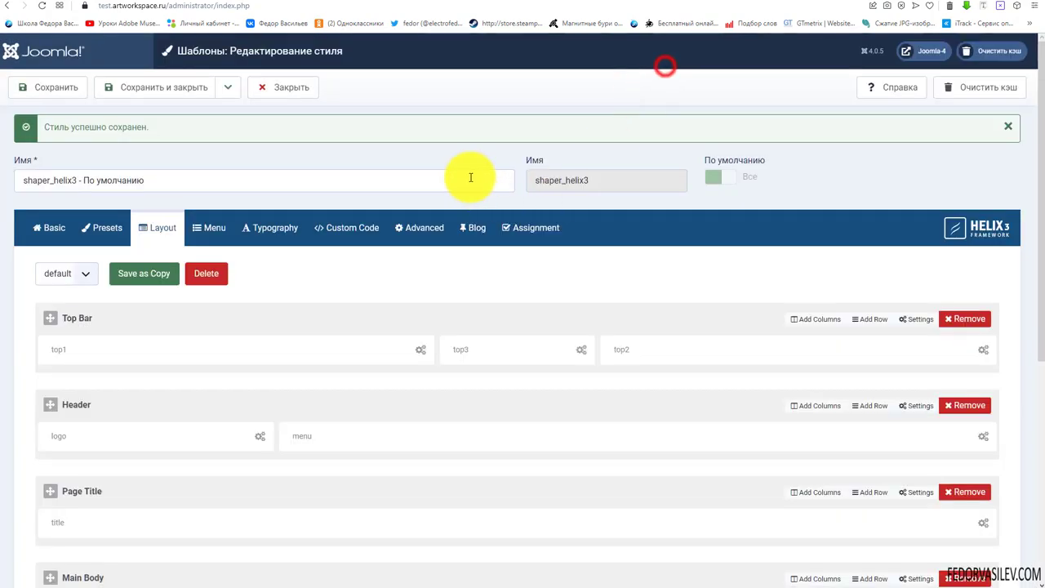
# - Check the Make Component Area option in the settings of the Main Body row's Component column
pyautogui.scroll(-4, 473, 171)
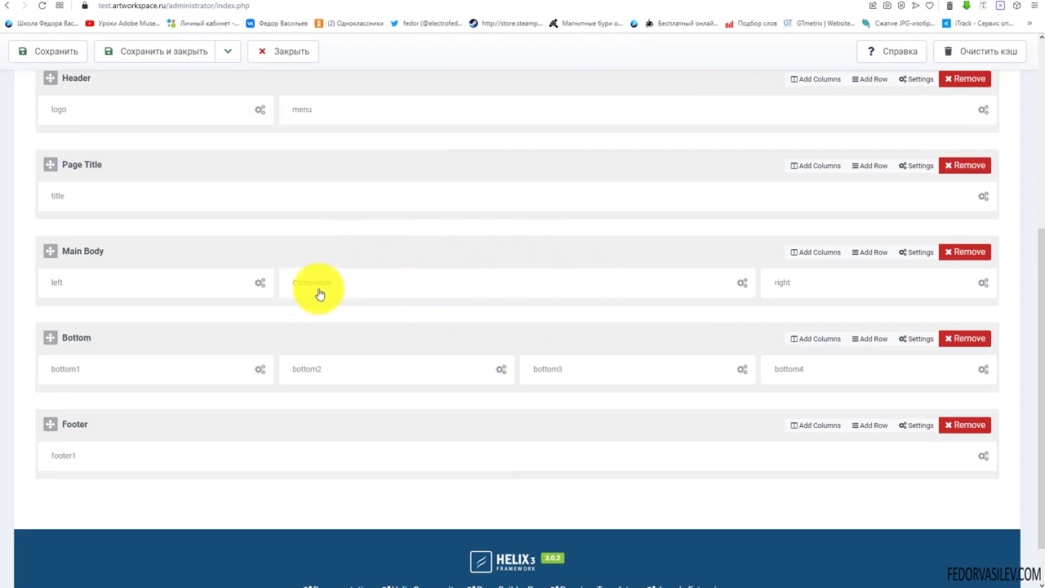
pyautogui.click(743, 285)
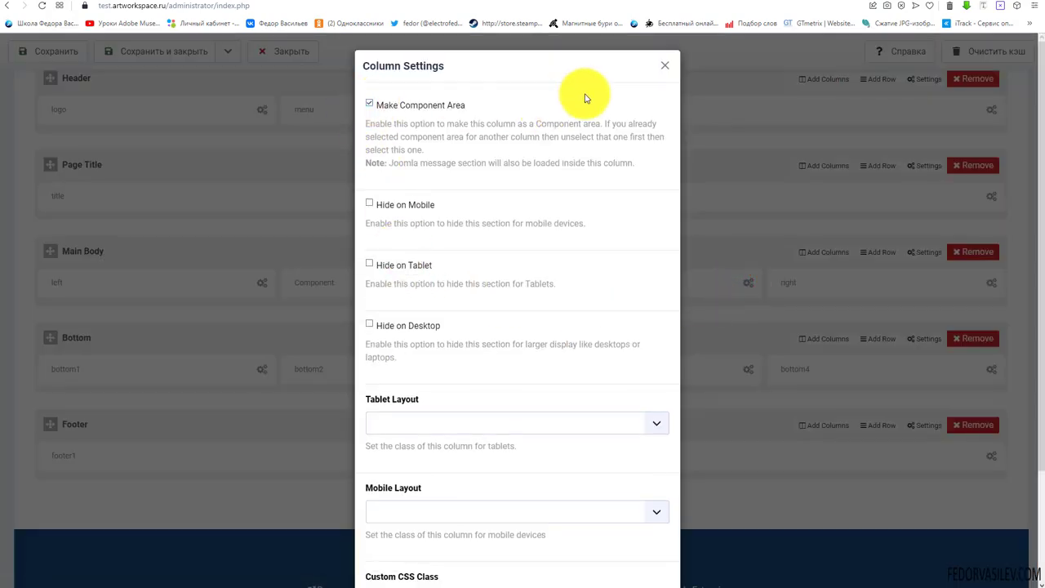
pyautogui.click(664, 66)
# - Review the Make Component Area option and the Module Position choices in the top1 column's settings
pyautogui.scroll(3, 349, 278)
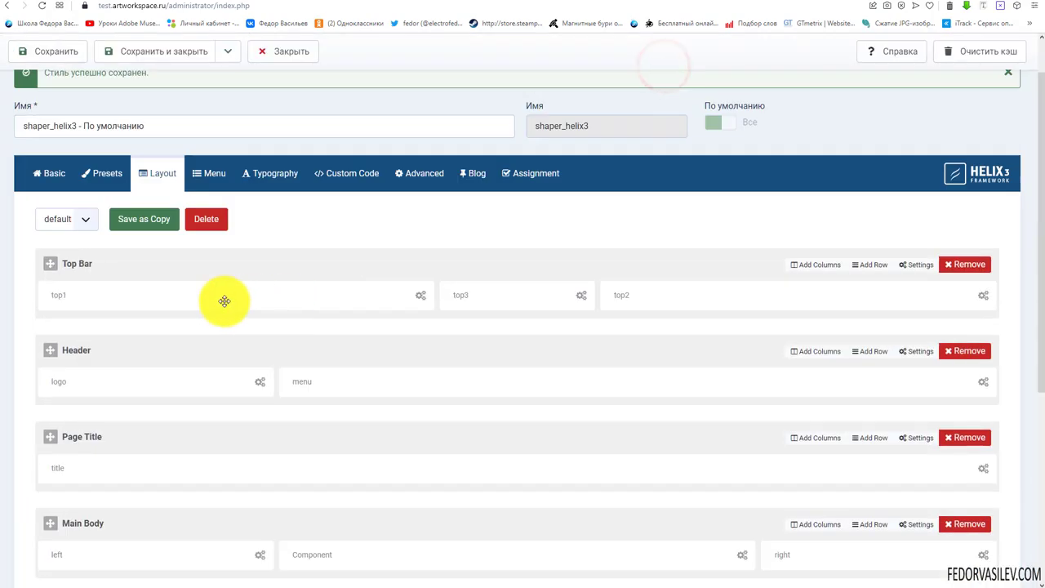
pyautogui.click(416, 295)
pyautogui.moveTo(409, 106); pyautogui.dragTo(472, 107)
pyautogui.click(531, 160)
pyautogui.scroll(-2, 401, 191)
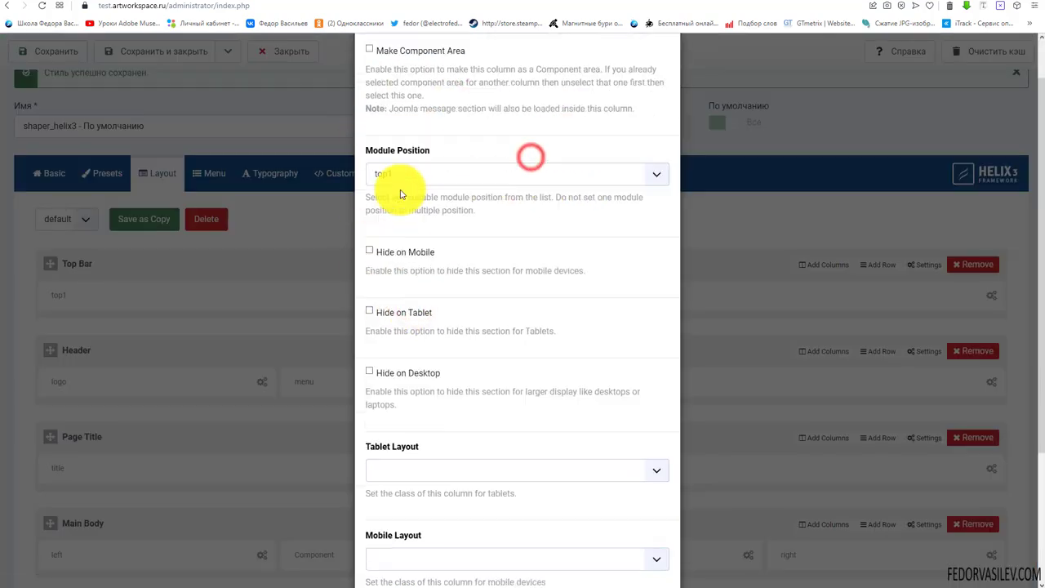
pyautogui.click(431, 120)
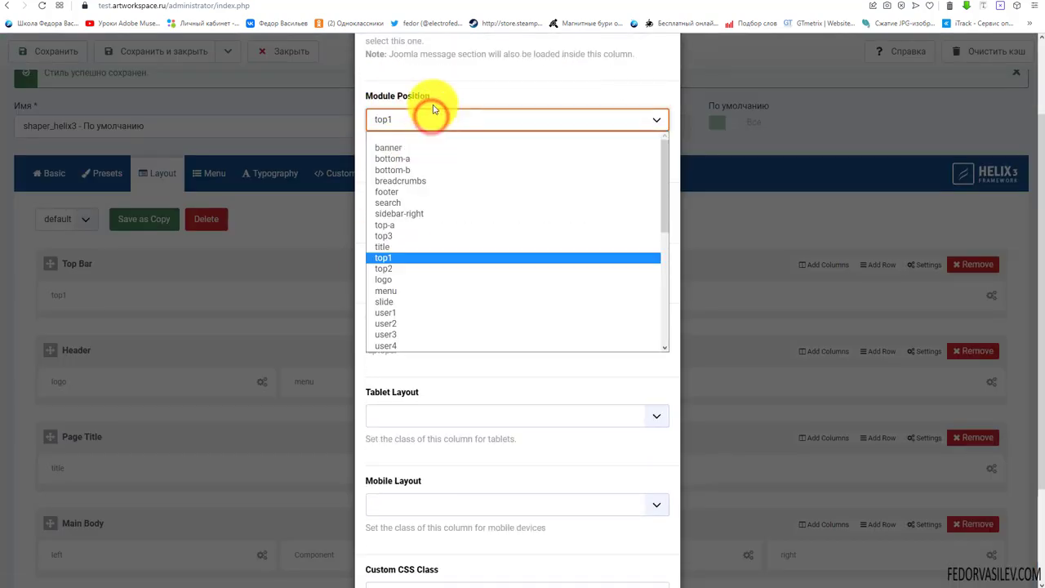
pyautogui.scroll(2, 678, 77)
pyautogui.click(666, 68)
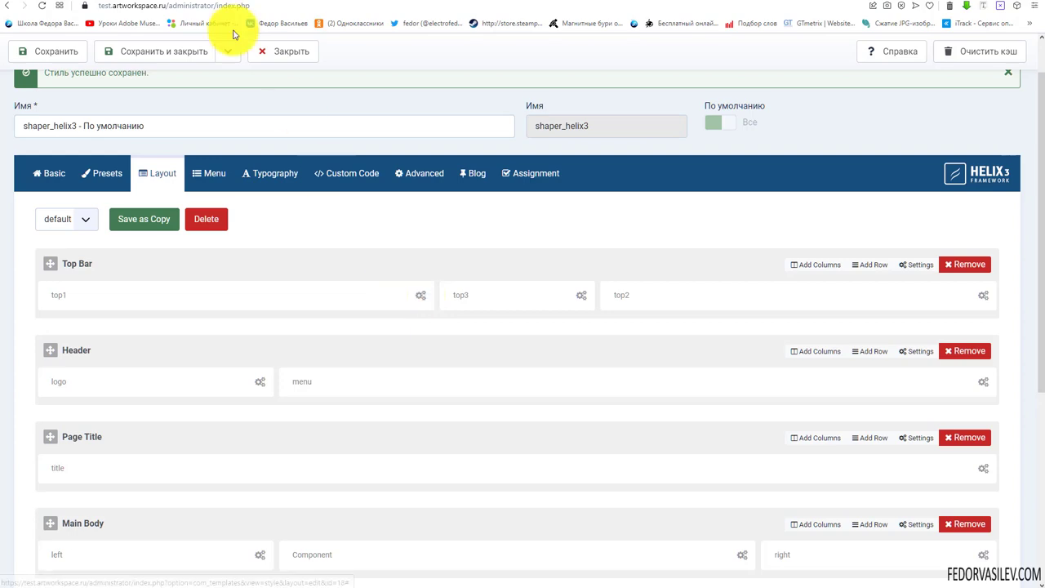
# - Find the top1 position on the home page and compare it with the Module Position in the column's settings
pyautogui.click(198, 12)
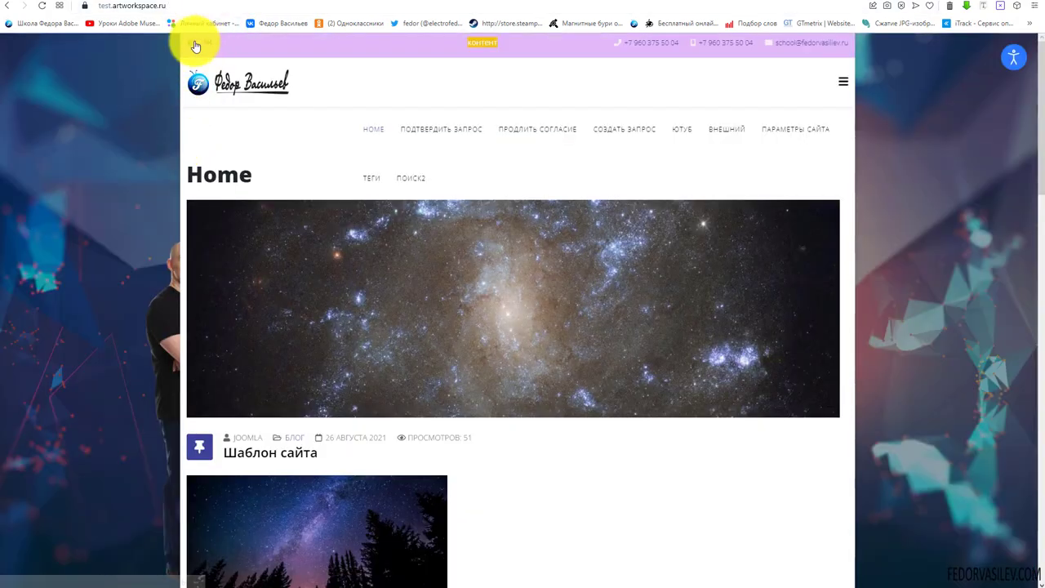
pyautogui.click(169, 7)
pyautogui.click(425, 297)
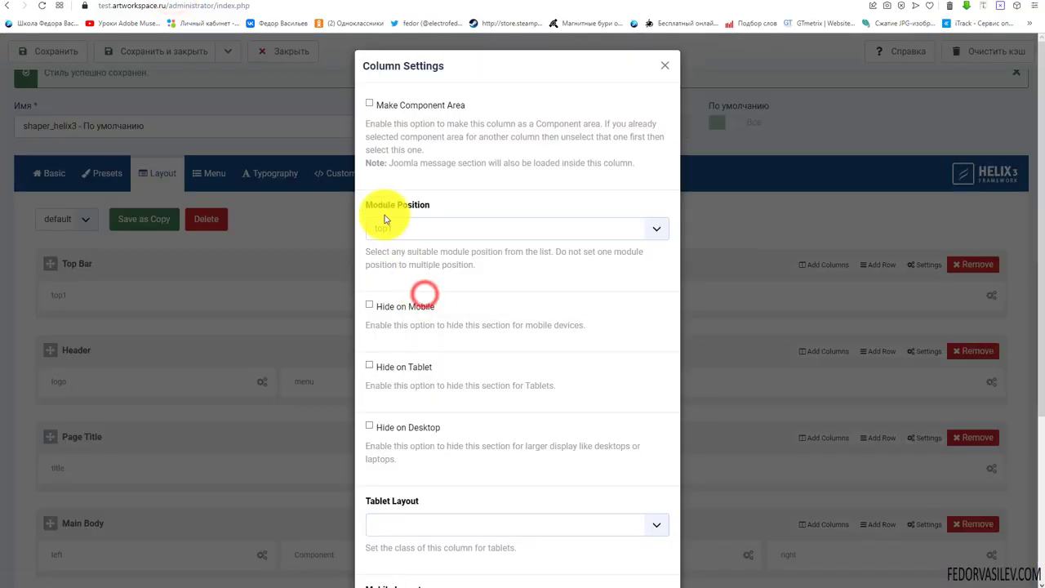
pyautogui.click(381, 232)
pyautogui.click(437, 197)
# - Examine the Hide on Mobile, Hide on Tablet and Hide on Desktop options of the top1 column
pyautogui.scroll(-1, 571, 237)
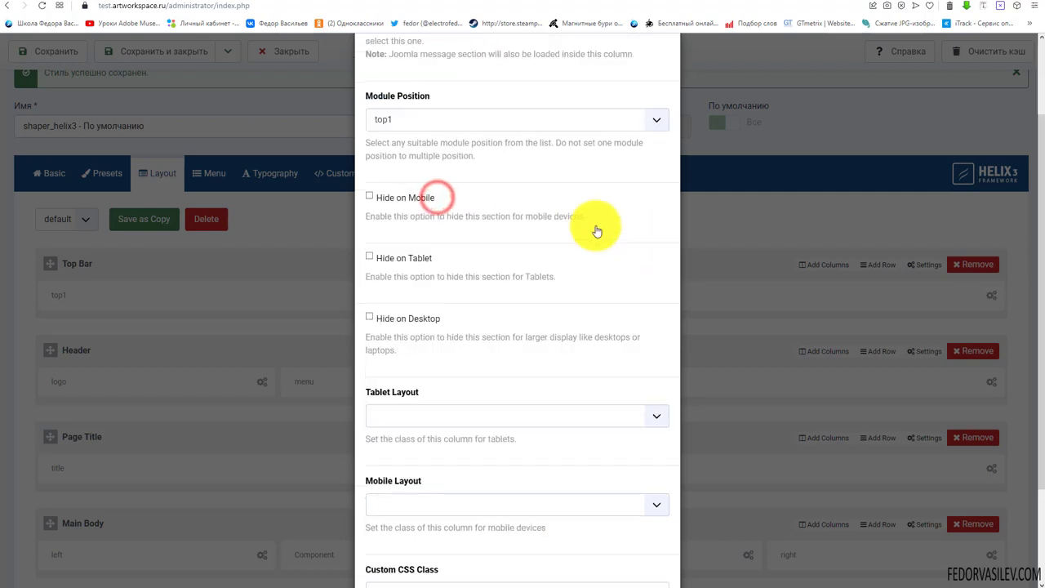
pyautogui.doubleClick(441, 196)
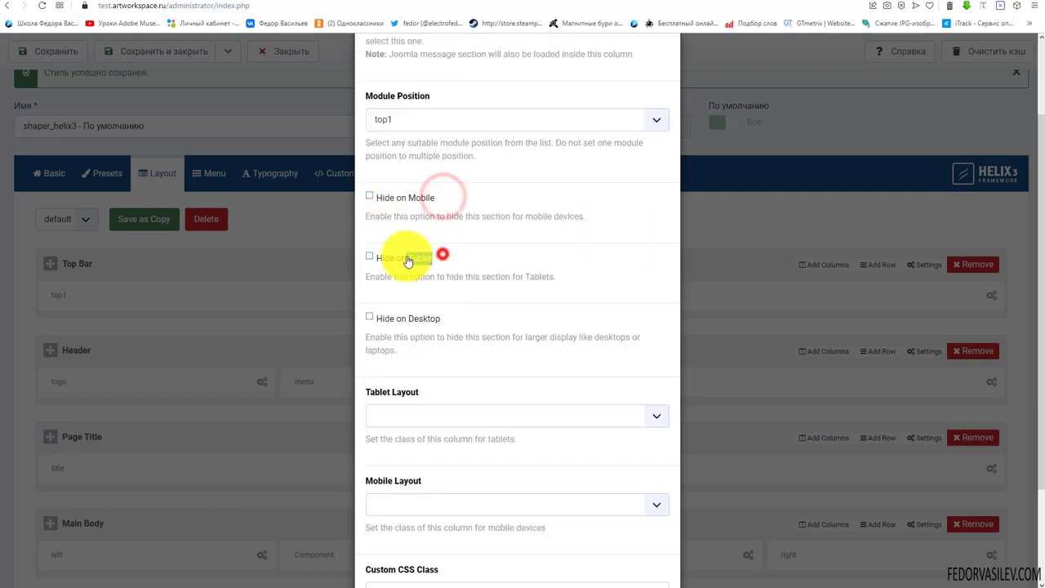
pyautogui.doubleClick(442, 258)
pyautogui.moveTo(400, 318); pyautogui.dragTo(450, 317)
pyautogui.scroll(-1, 566, 227)
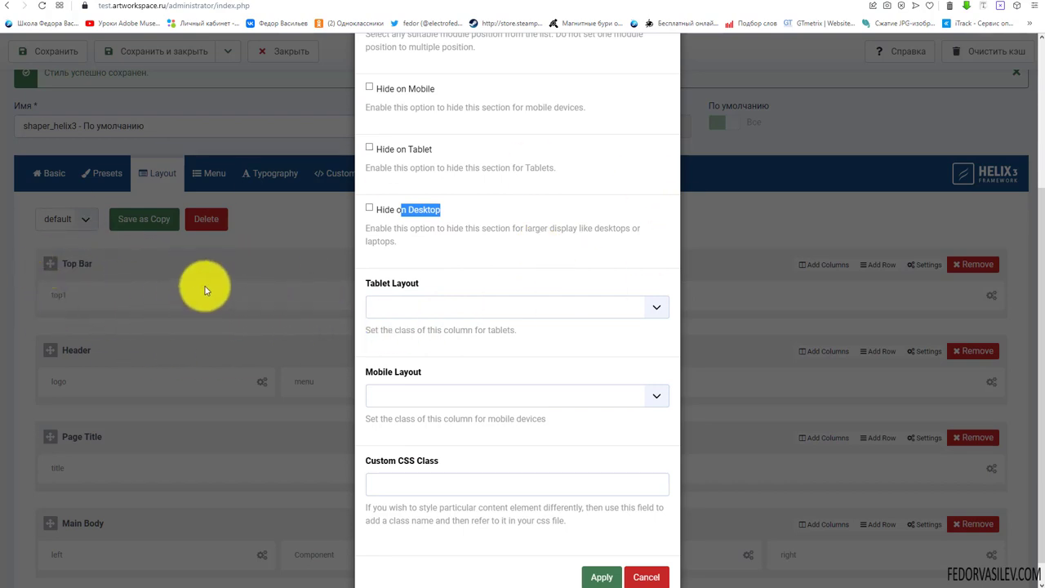
# - Read the Tablet Layout description and view its column classes from col-md-1 to col-md-12
pyautogui.scroll(-1, 612, 221)
pyautogui.click(421, 344)
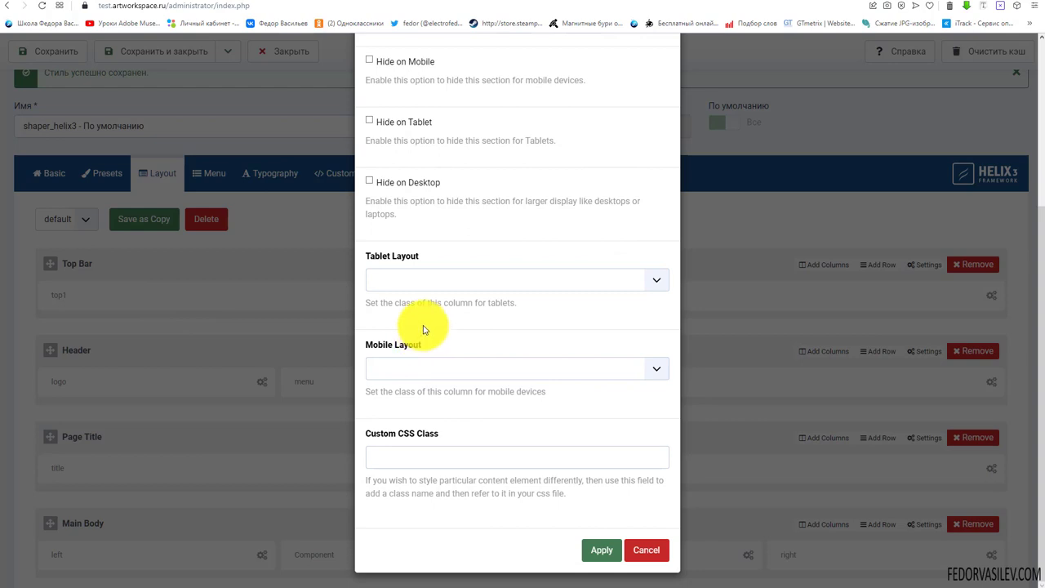
pyautogui.moveTo(525, 303); pyautogui.dragTo(373, 310)
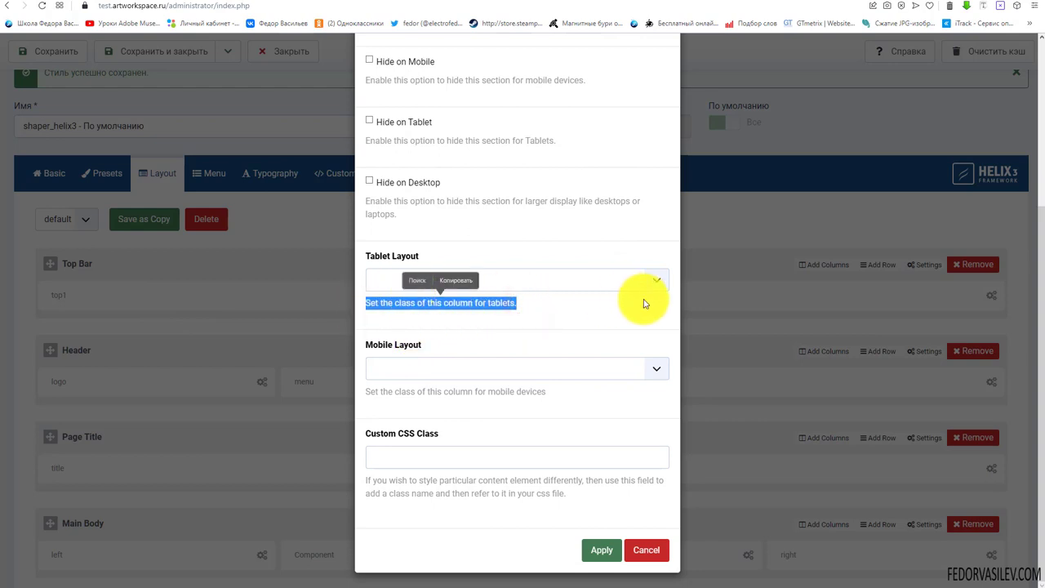
pyautogui.click(615, 301)
pyautogui.click(593, 279)
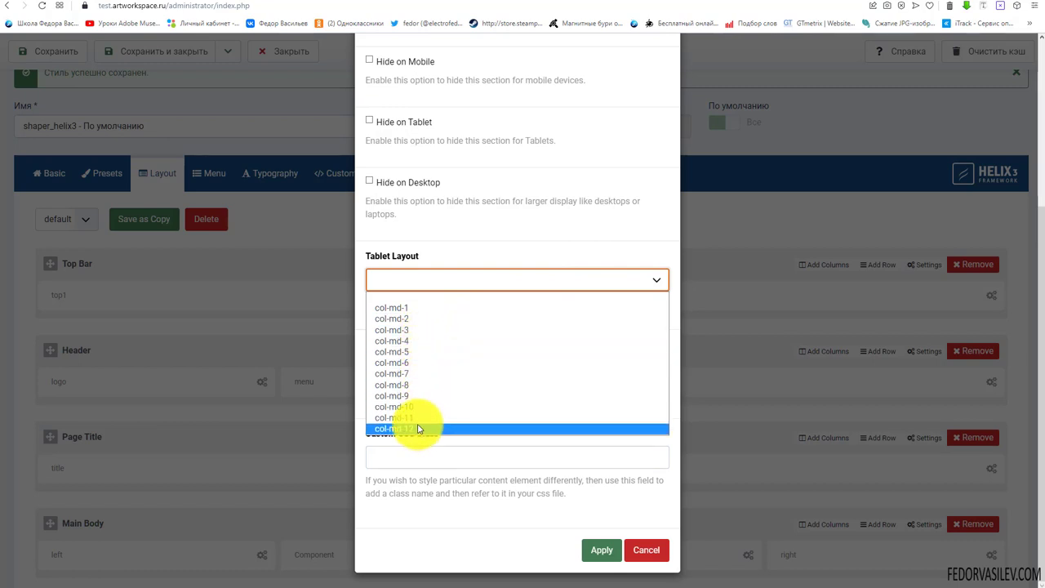
pyautogui.click(436, 250)
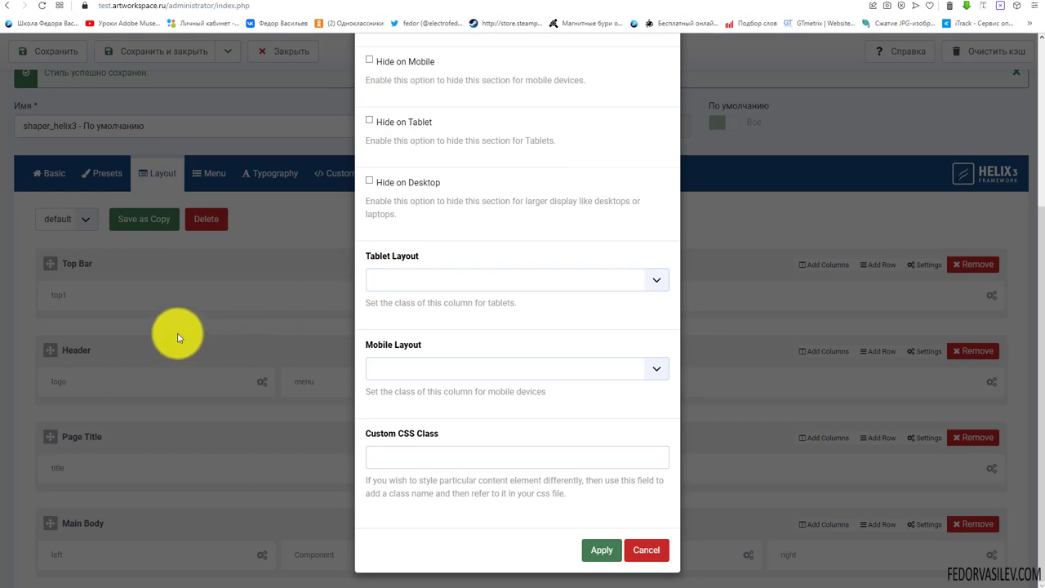
# - Try the col-md-1 and col-md-2 classes as the top1 column's Tablet Layout
pyautogui.click(379, 285)
pyautogui.click(398, 310)
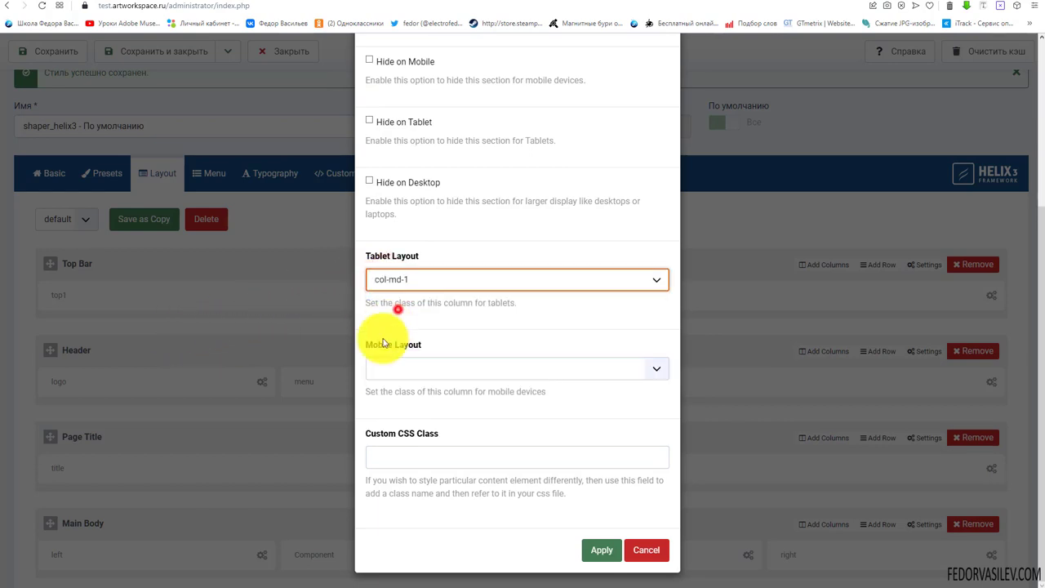
pyautogui.click(385, 278)
pyautogui.click(390, 321)
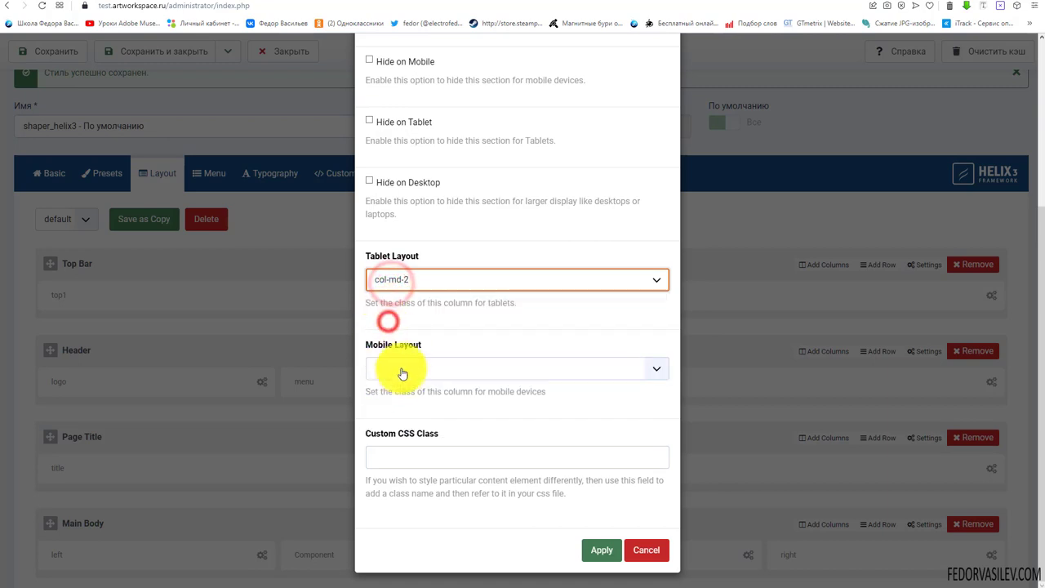
pyautogui.click(408, 282)
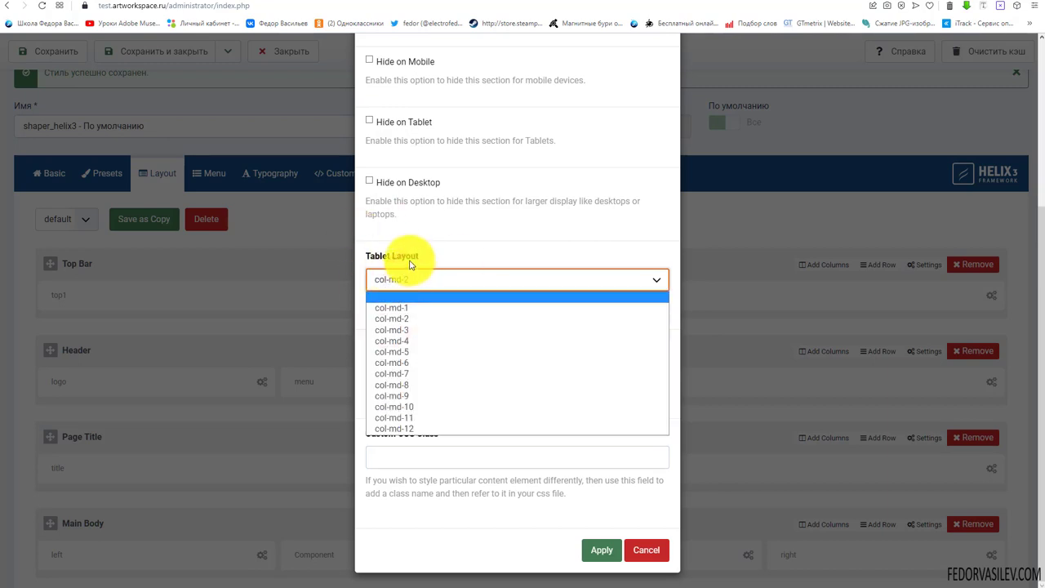
pyautogui.click(411, 281)
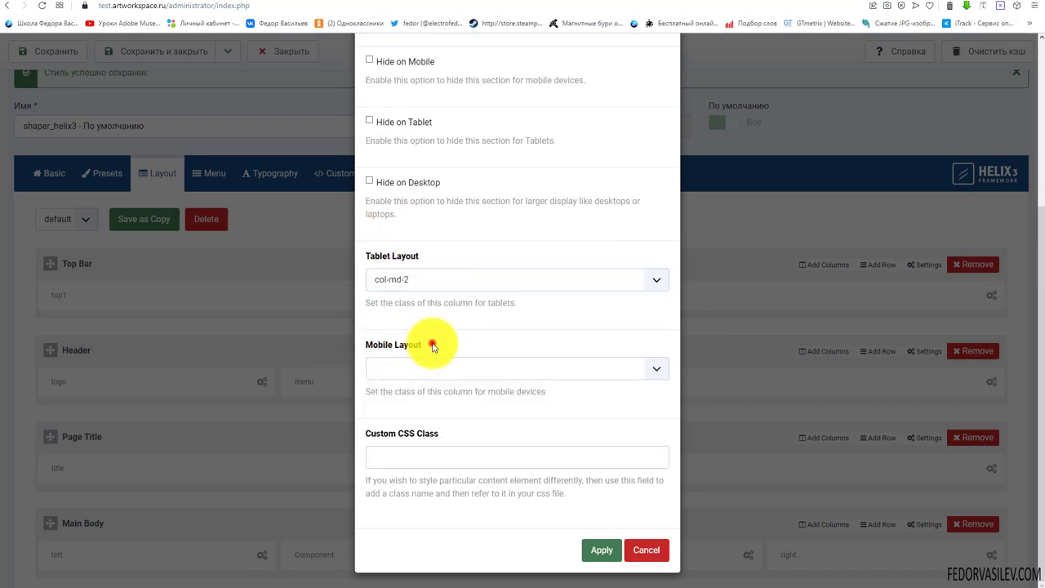
# - Review the Mobile Layout classes and the Custom CSS Class field, and close the column settings without applying anything
pyautogui.moveTo(433, 346); pyautogui.dragTo(368, 345)
pyautogui.click(494, 346)
pyautogui.click(435, 368)
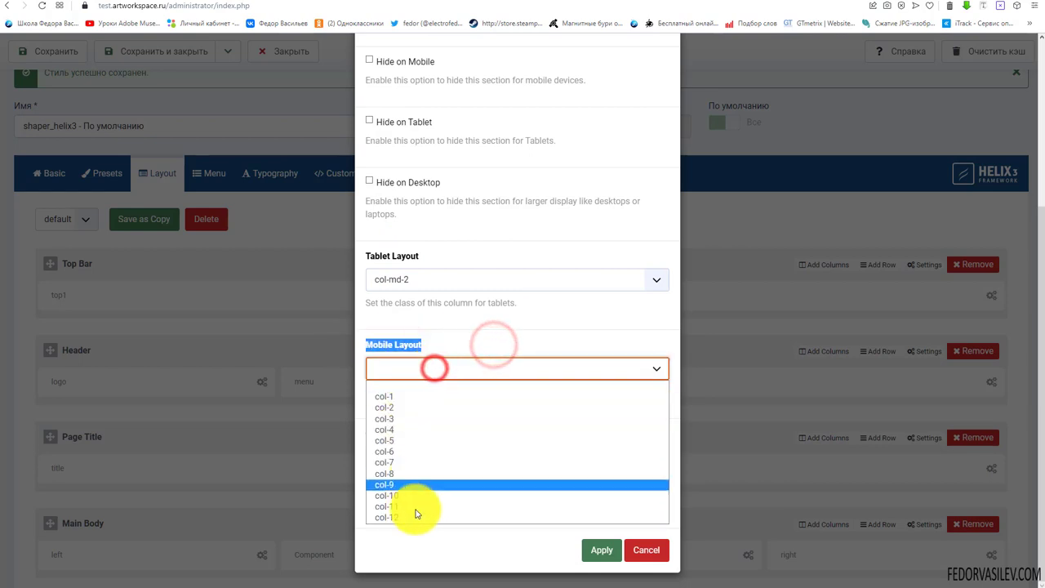
pyautogui.click(397, 381)
pyautogui.click(414, 457)
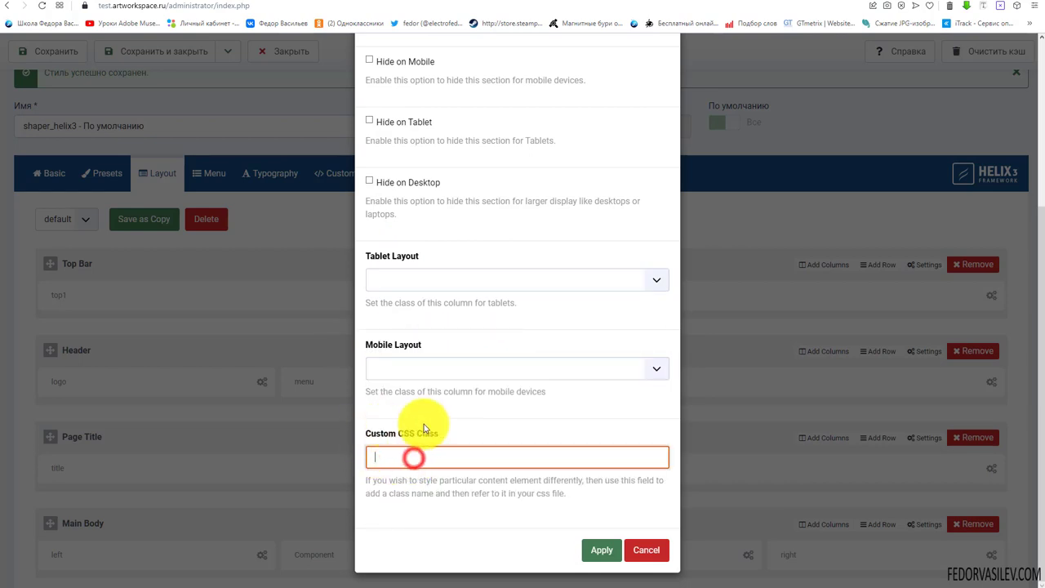
pyautogui.scroll(3, 466, 444)
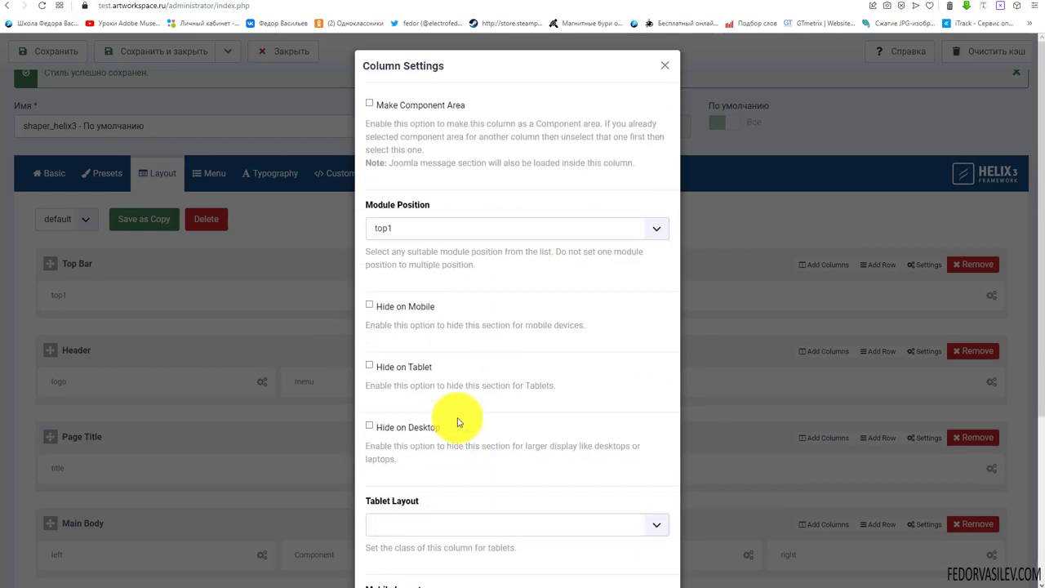
pyautogui.click(666, 67)
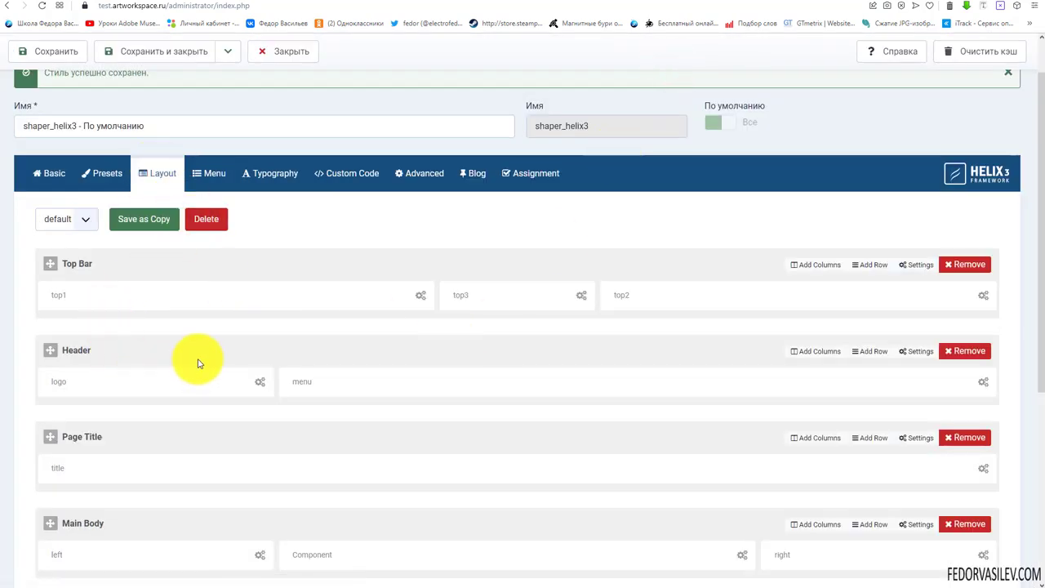
# - Look over the layout's rows and positions from Top Bar down to Footer
pyautogui.scroll(-2, 197, 363)
pyautogui.scroll(-4, 196, 362)
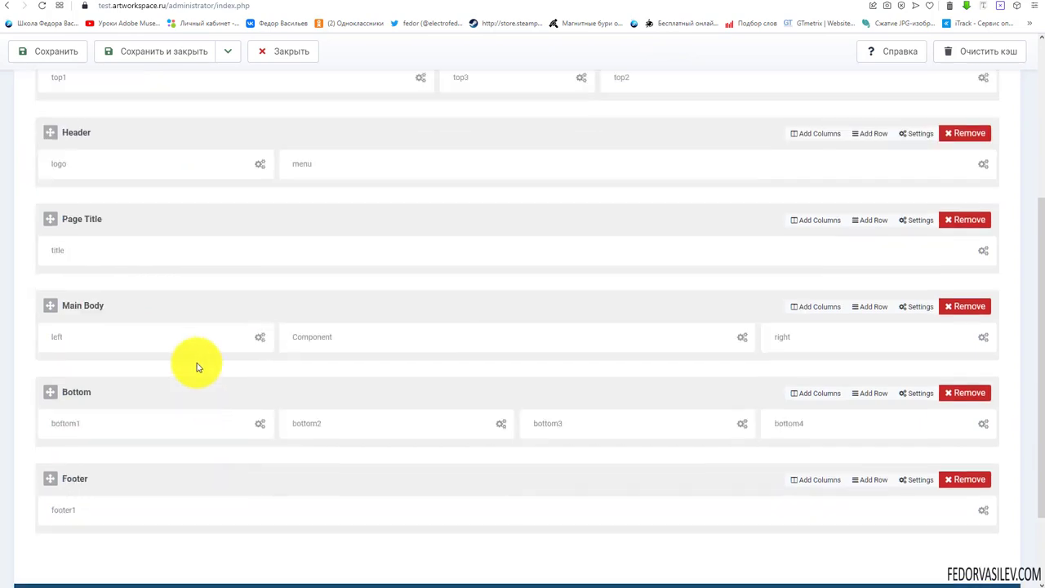
pyautogui.scroll(1, 143, 369)
pyautogui.scroll(5, 143, 370)
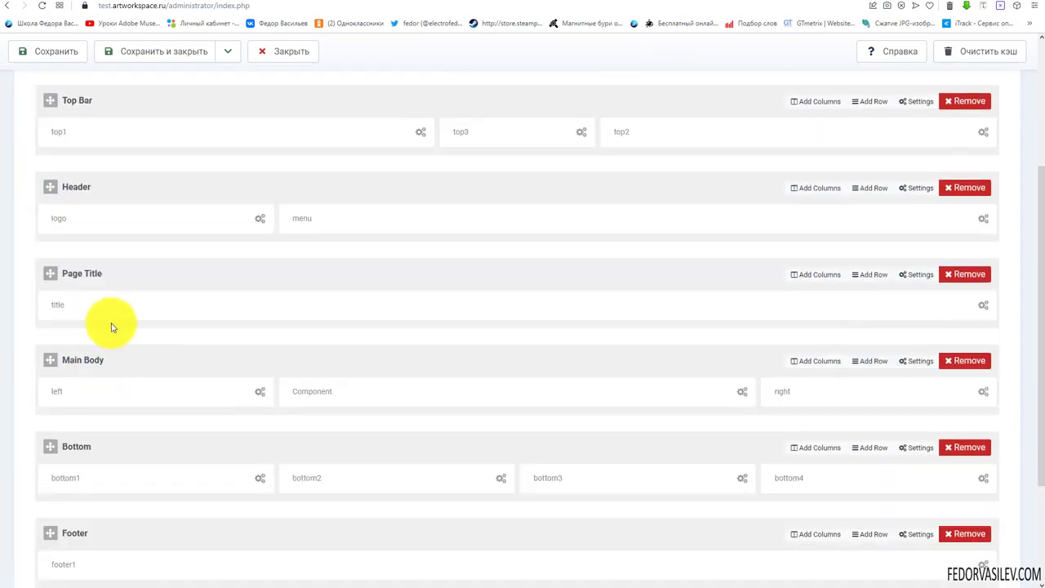
pyautogui.scroll(-6, 189, 397)
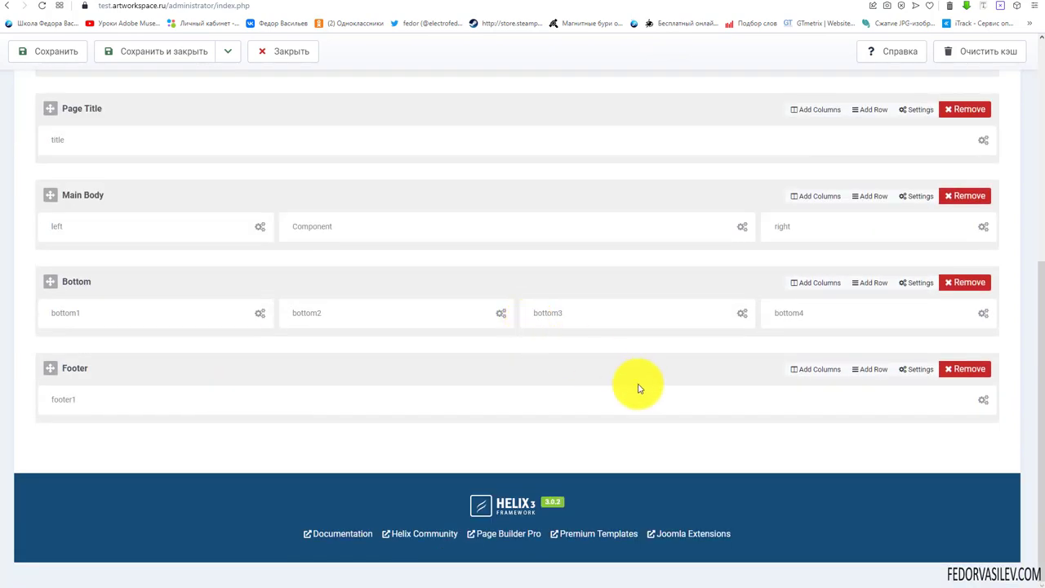
# - Open the template's Mega Menu settings and read the description of the Select Menu option
pyautogui.scroll(7, 629, 385)
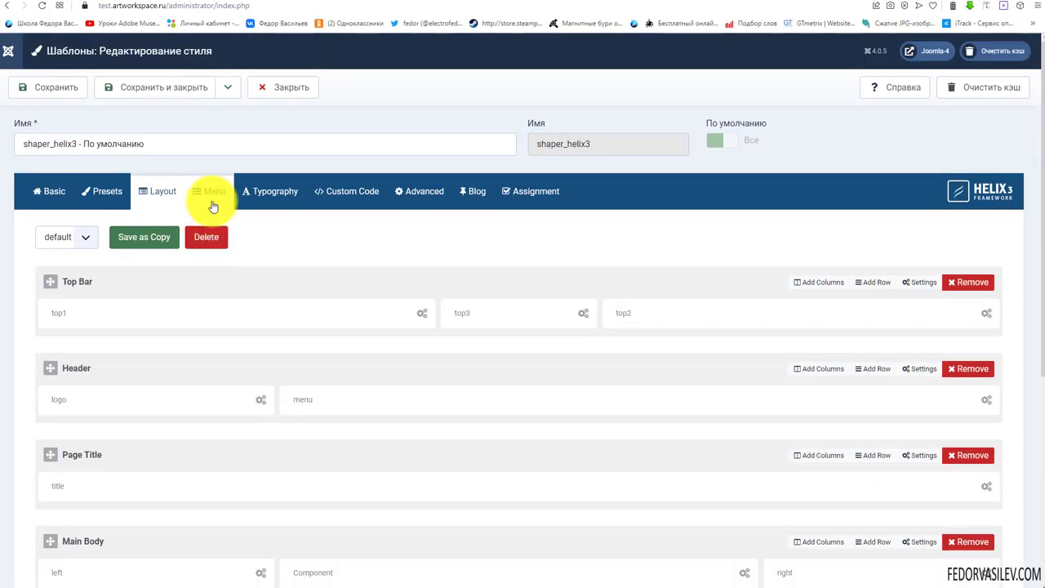
pyautogui.click(211, 200)
pyautogui.scroll(-1, 86, 294)
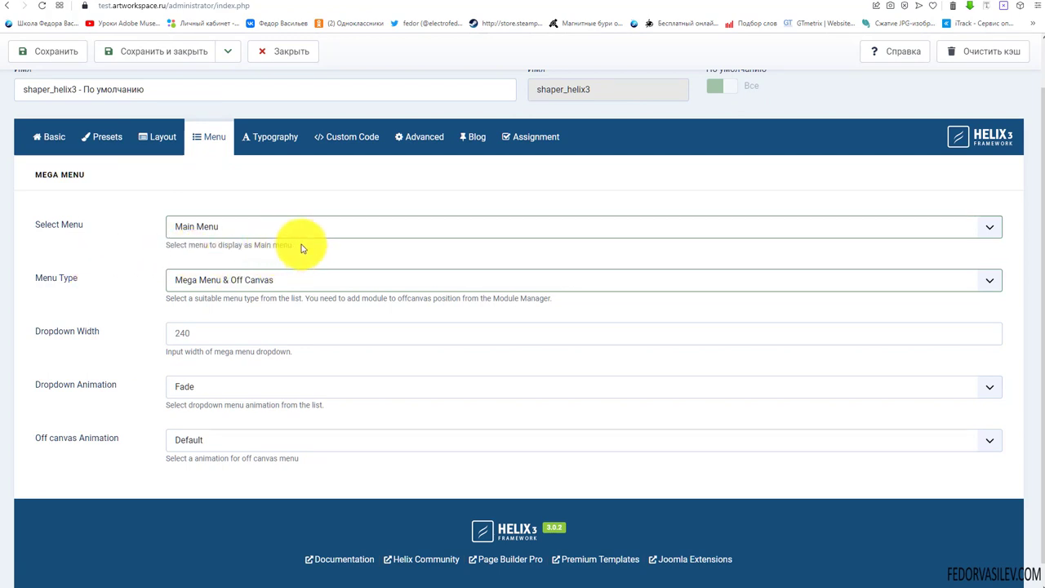
pyautogui.moveTo(300, 243); pyautogui.dragTo(163, 246)
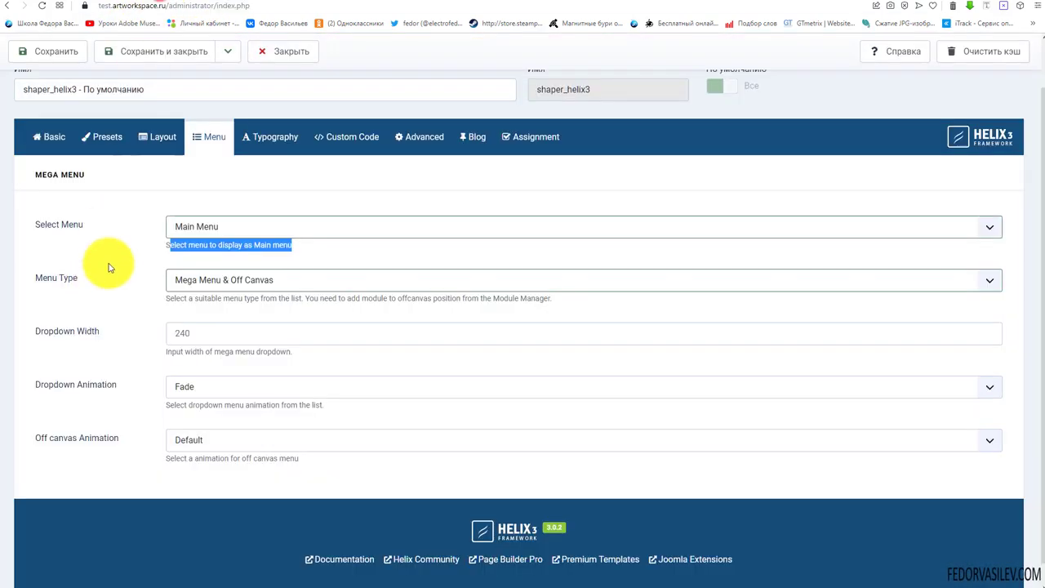
pyautogui.scroll(1, 168, 245)
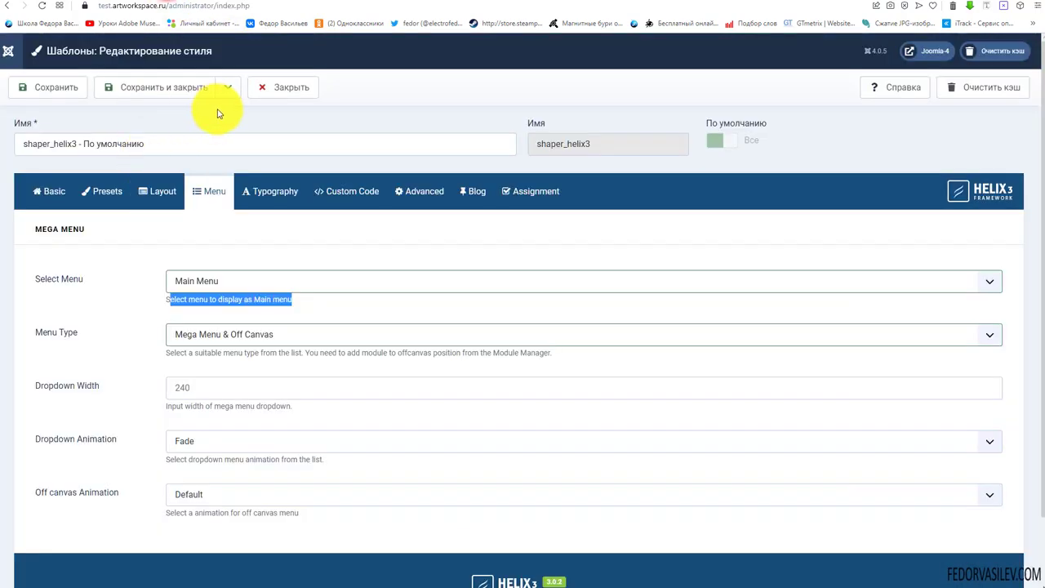
# - Close the template style without saving and open the list of menu items in Main Menu
pyautogui.click(278, 84)
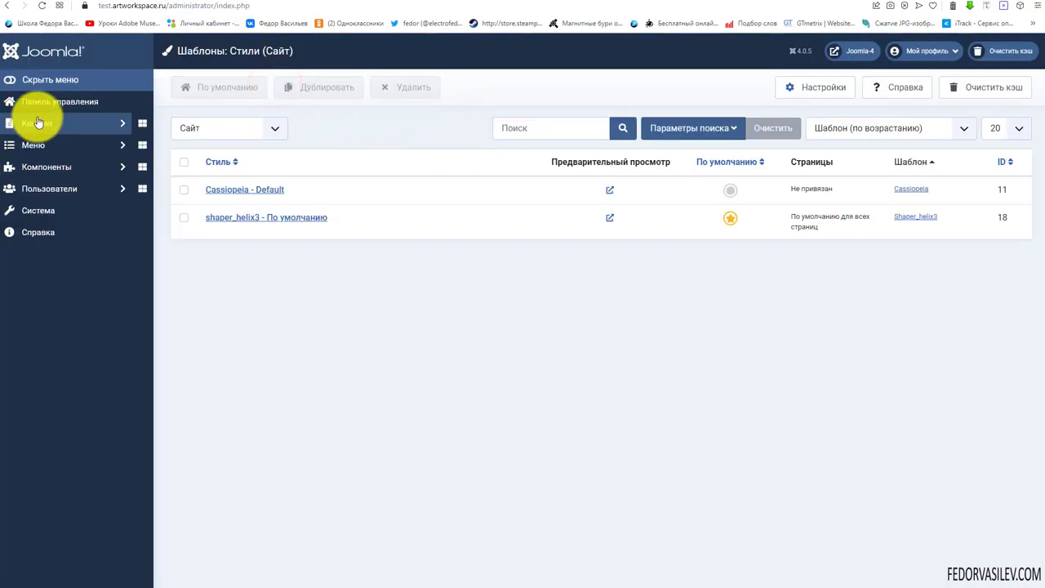
pyautogui.click(32, 146)
pyautogui.click(30, 165)
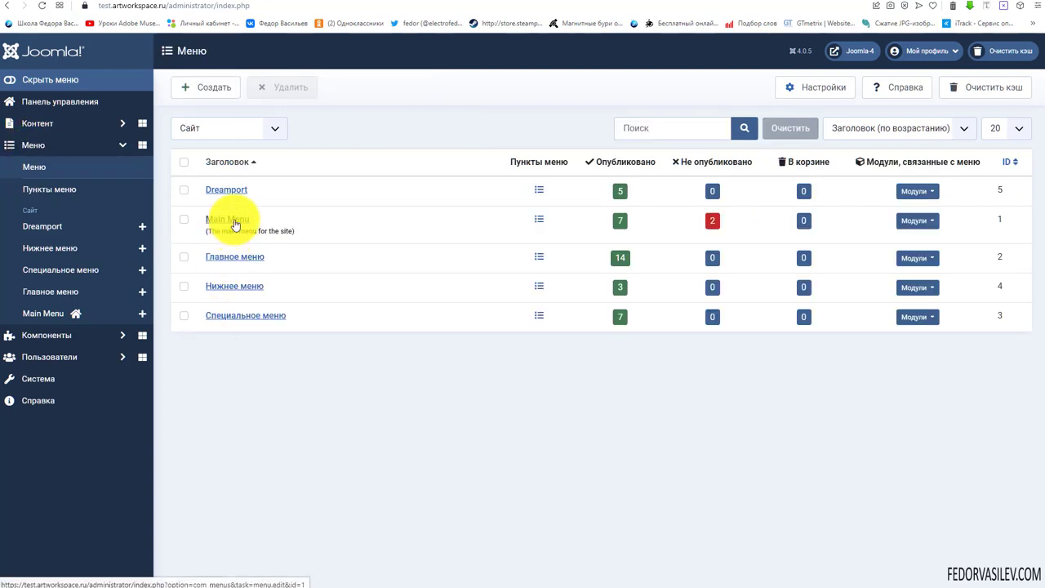
pyautogui.click(620, 222)
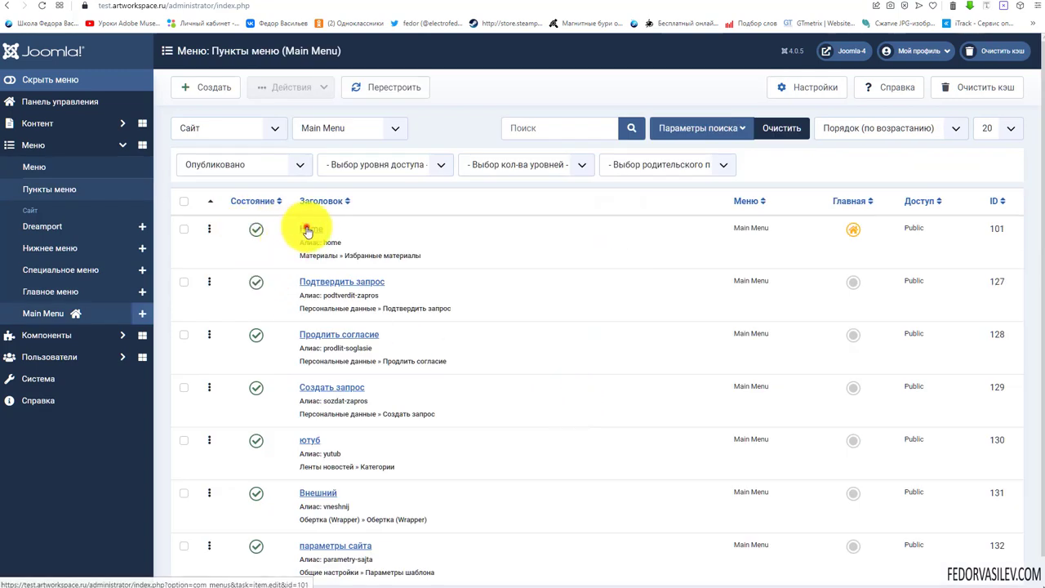
# - Rename the Home menu item as "Главная", then save and close it
pyautogui.click(306, 228)
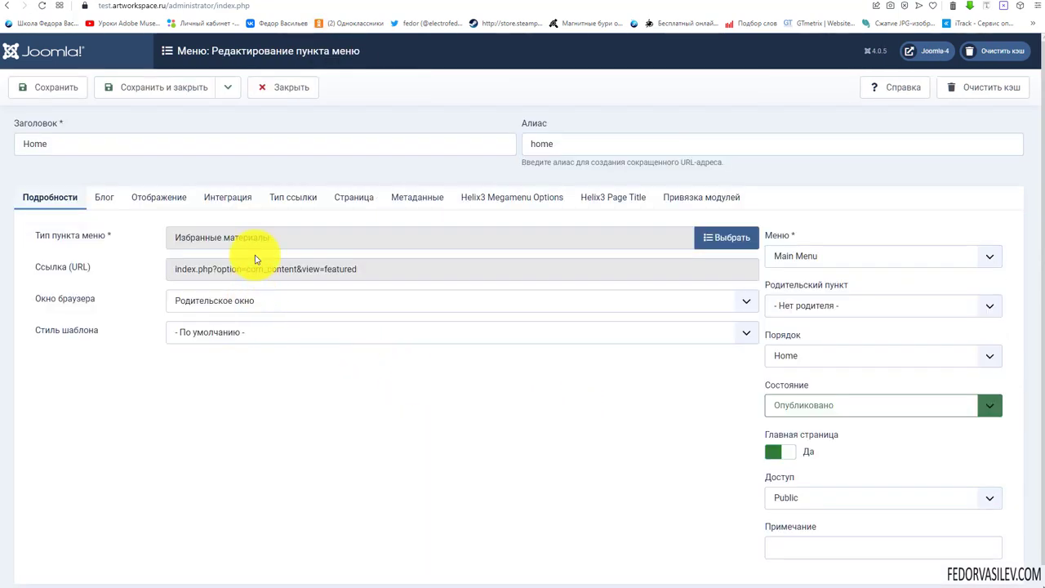
pyautogui.click(92, 139)
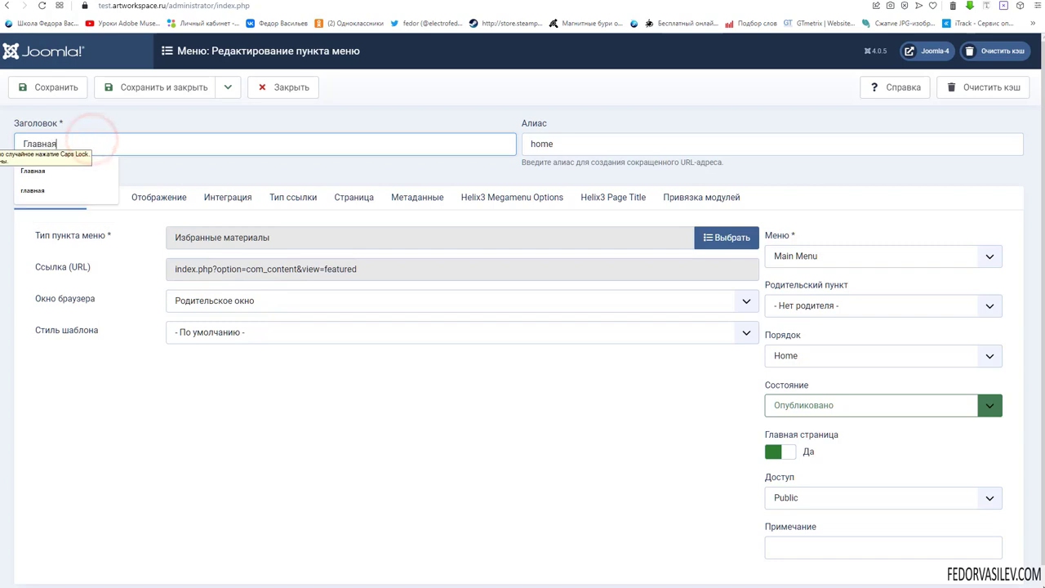
pyautogui.click(64, 170)
pyautogui.click(131, 86)
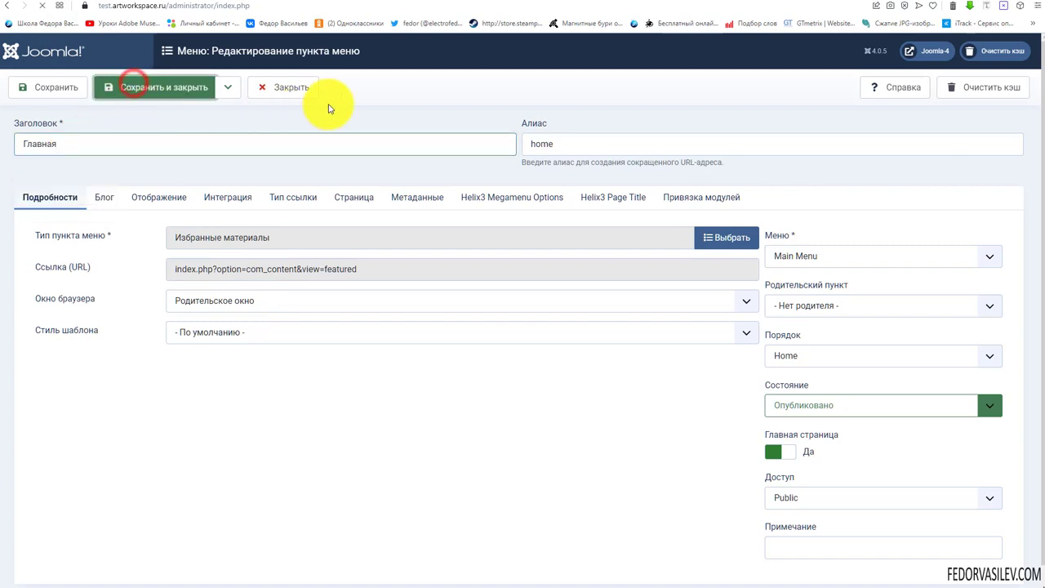
# - Make the "Внешний" menu item a child of "ютуб", then save and close it
pyautogui.scroll(-1, 408, 126)
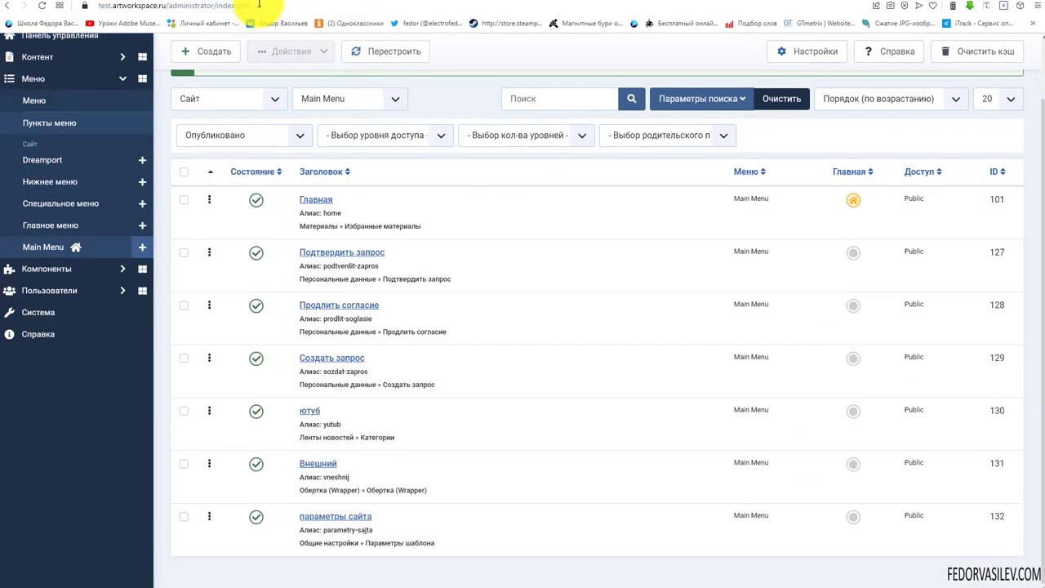
pyautogui.click(219, 2)
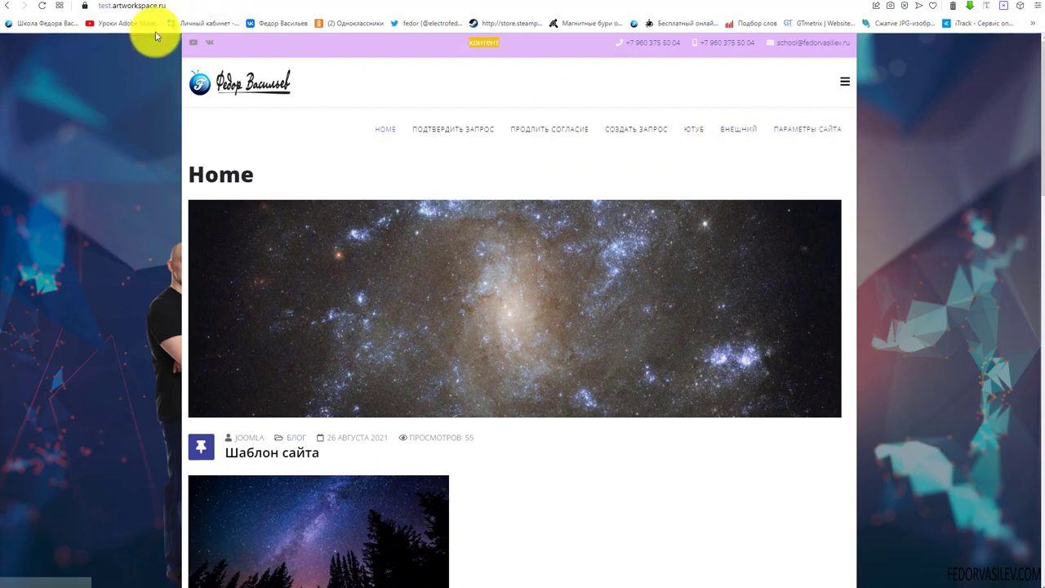
pyautogui.click(178, 3)
pyautogui.click(319, 463)
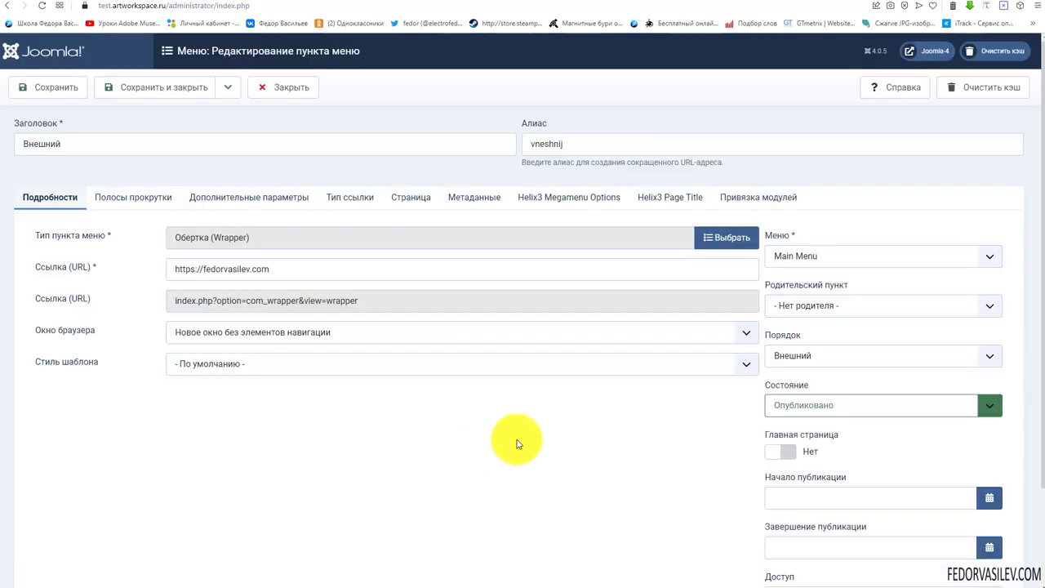
pyautogui.click(829, 306)
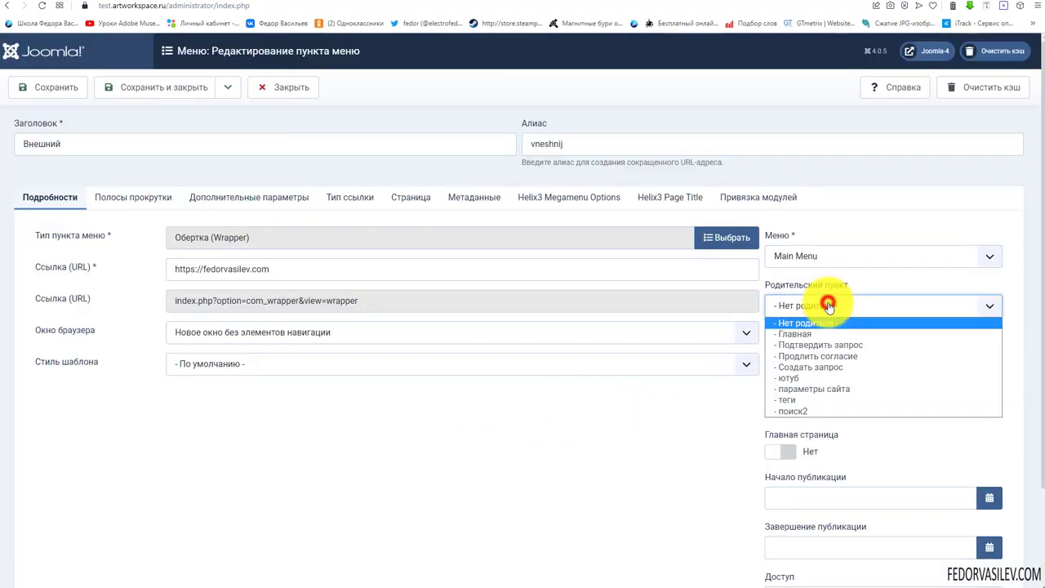
pyautogui.click(806, 378)
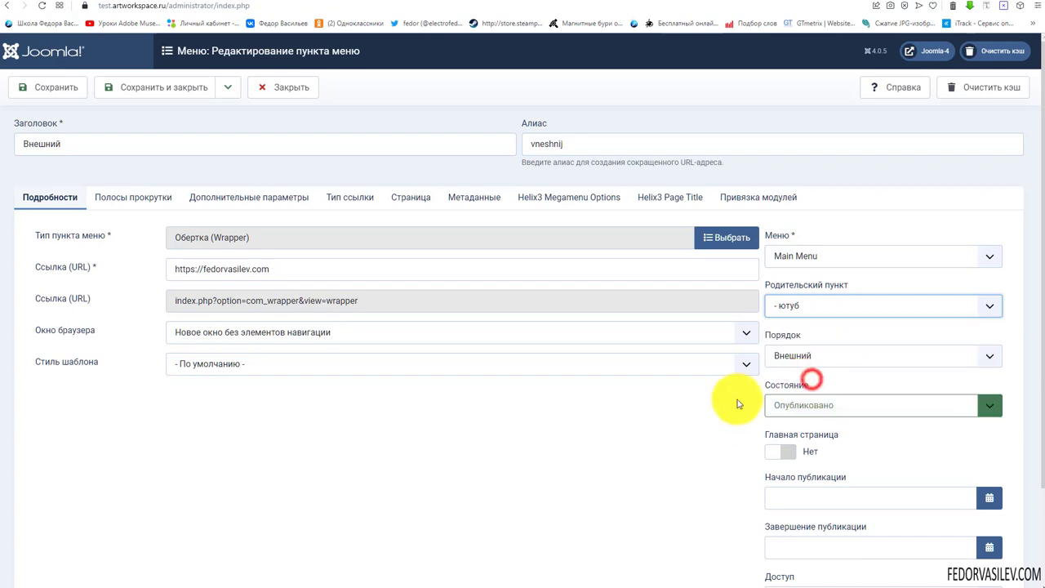
pyautogui.click(200, 2)
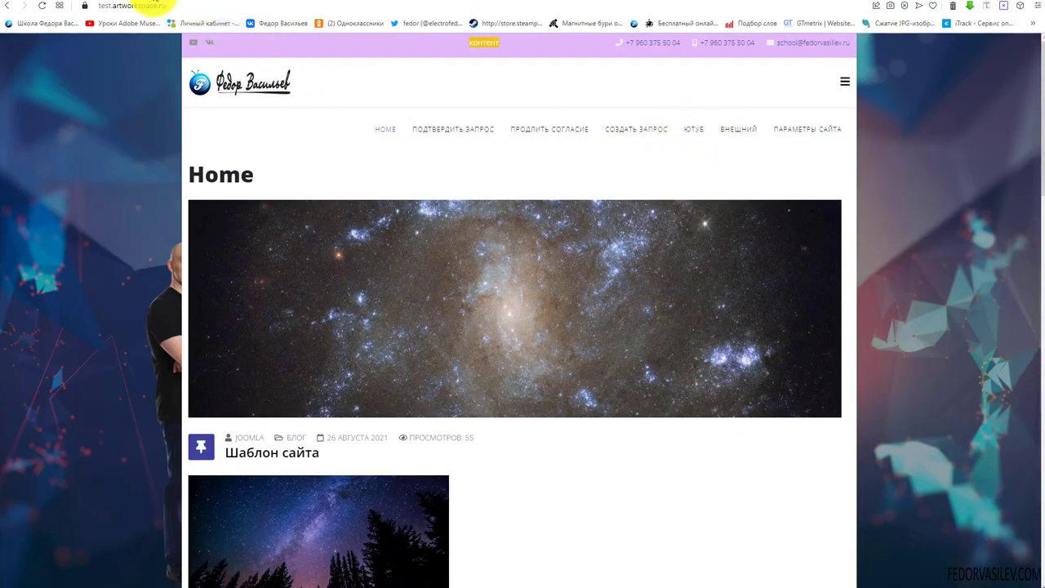
pyautogui.click(167, 3)
pyautogui.click(139, 92)
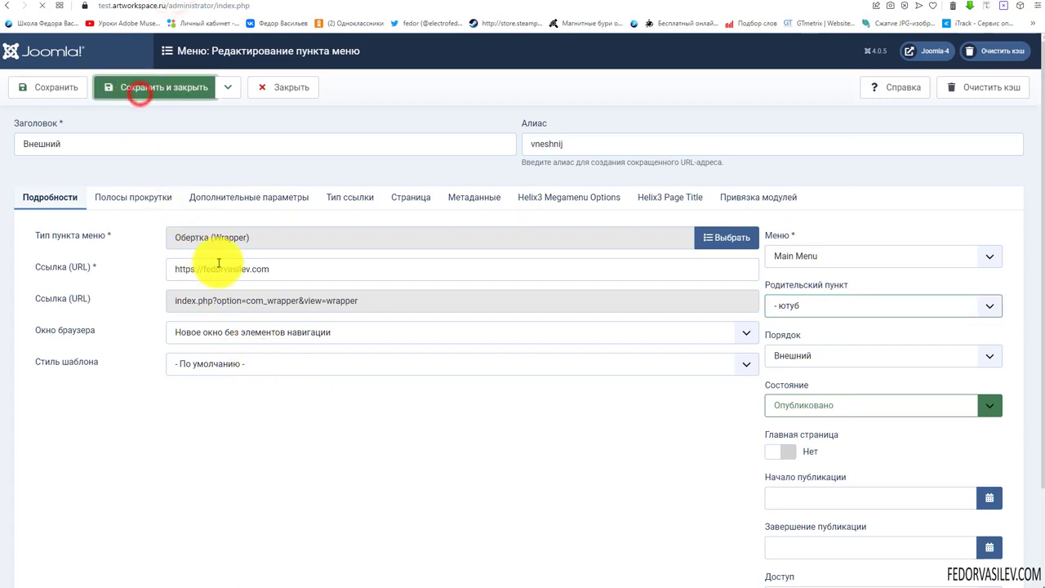
# - Set "ютуб" as the parent of the "параметры сайта" menu item and save it
pyautogui.scroll(-1, 365, 569)
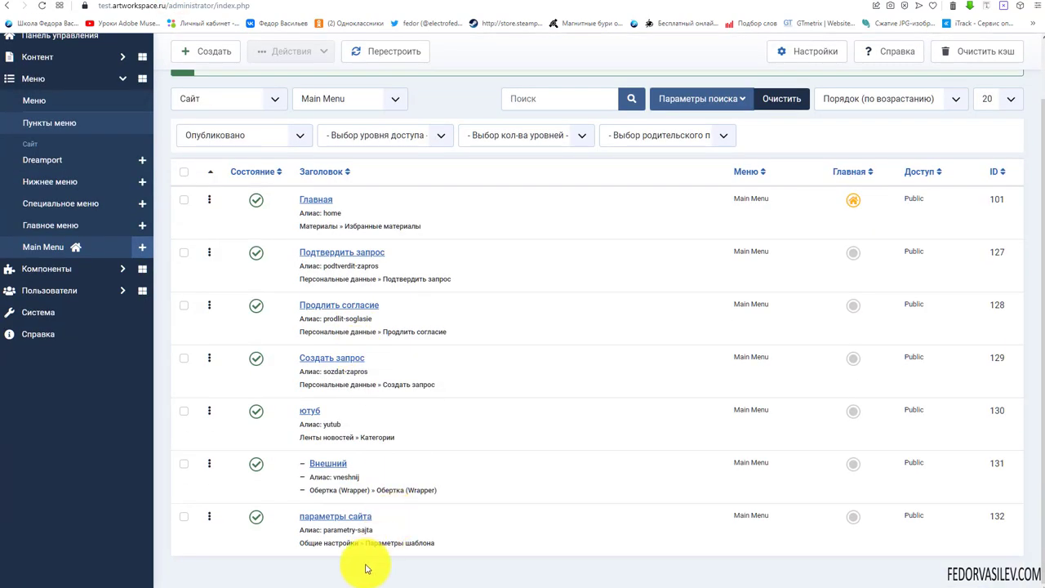
pyautogui.click(343, 522)
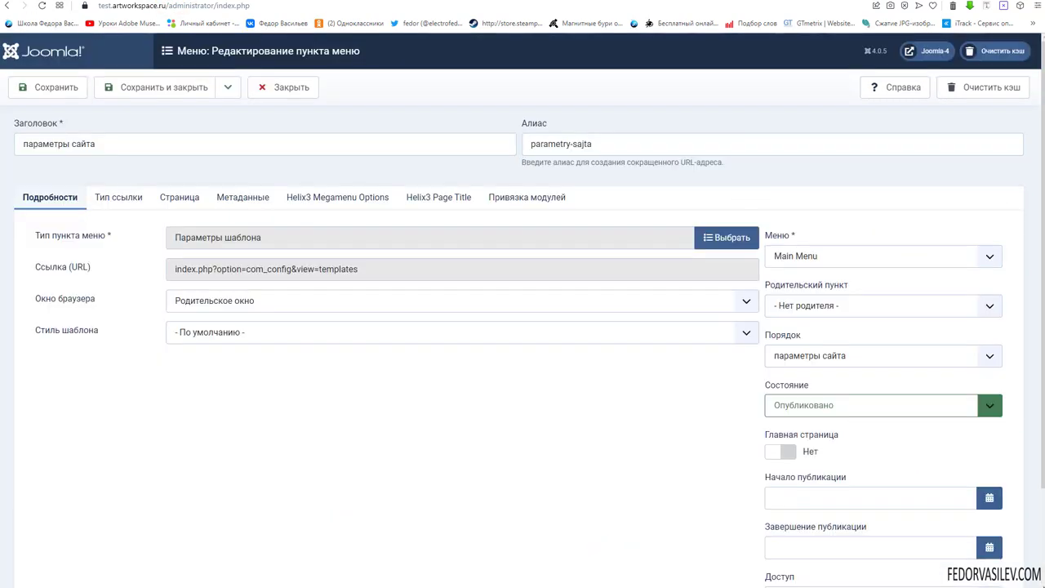
pyautogui.click(817, 306)
pyautogui.click(797, 378)
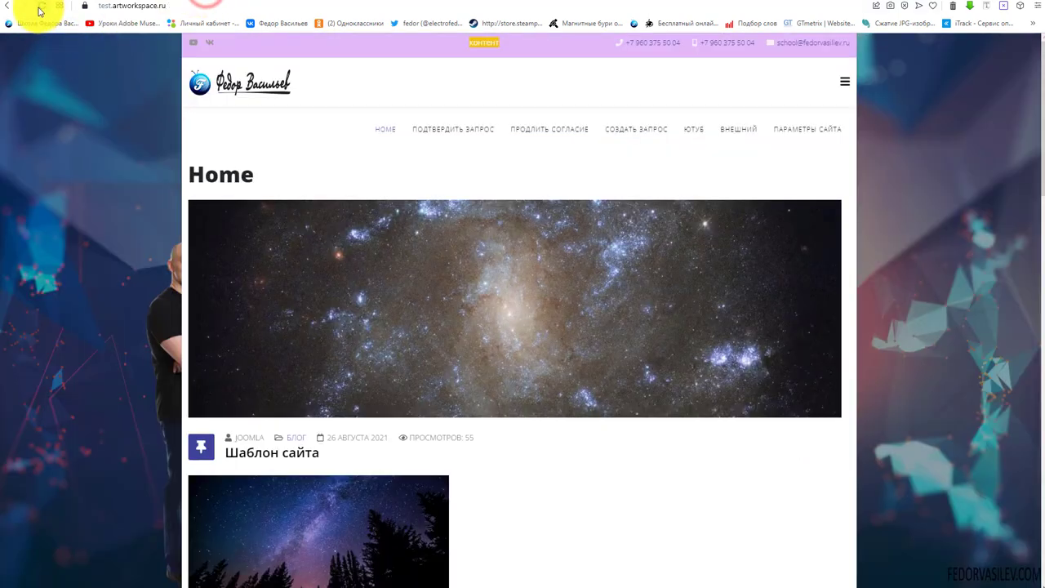
# - Reload the site's home page and examine the main menu and the dropdown under "ютуб"
pyautogui.click(38, 7)
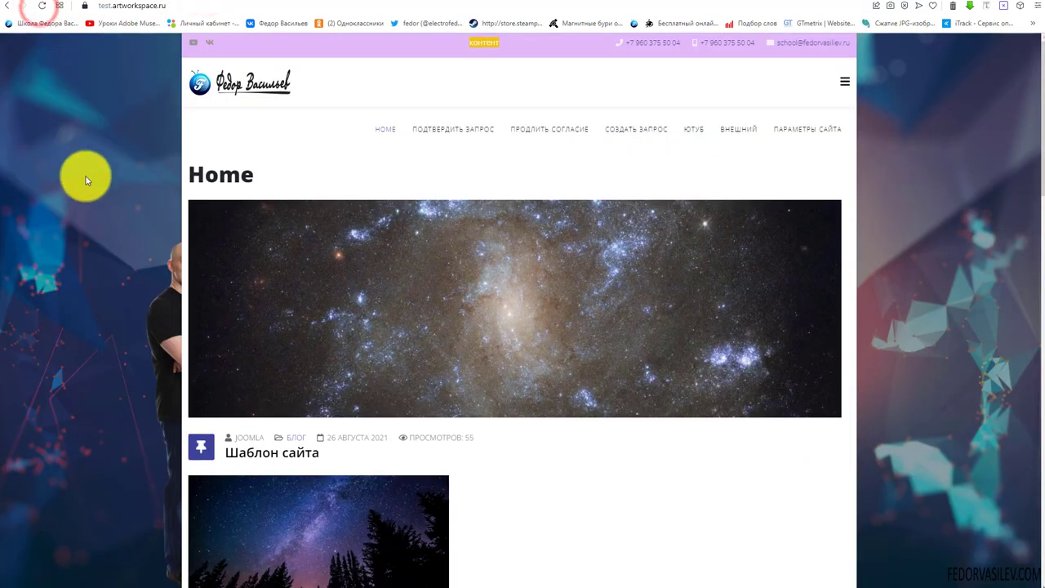
pyautogui.click(42, 7)
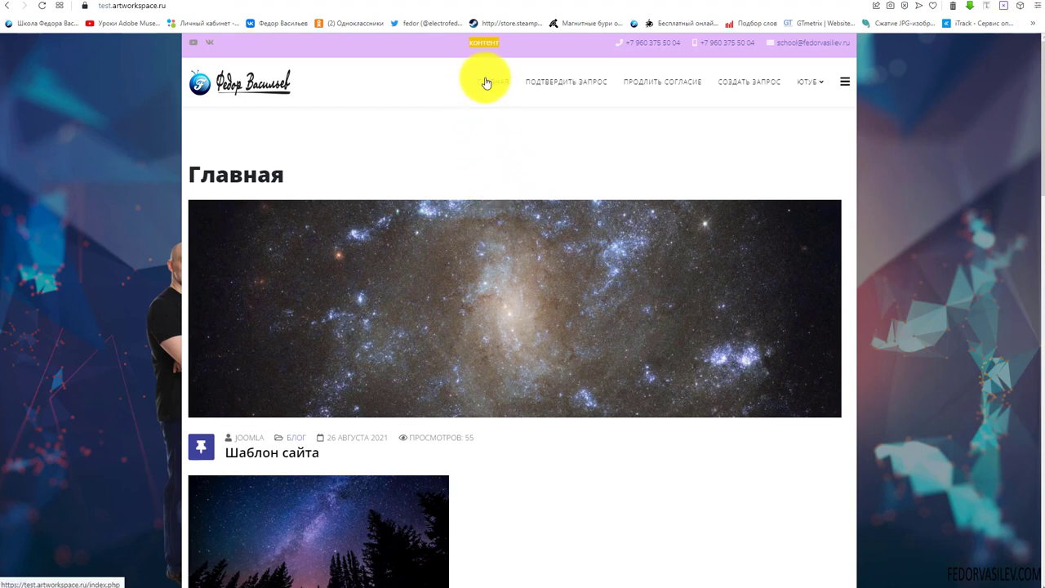
pyautogui.moveTo(829, 76)
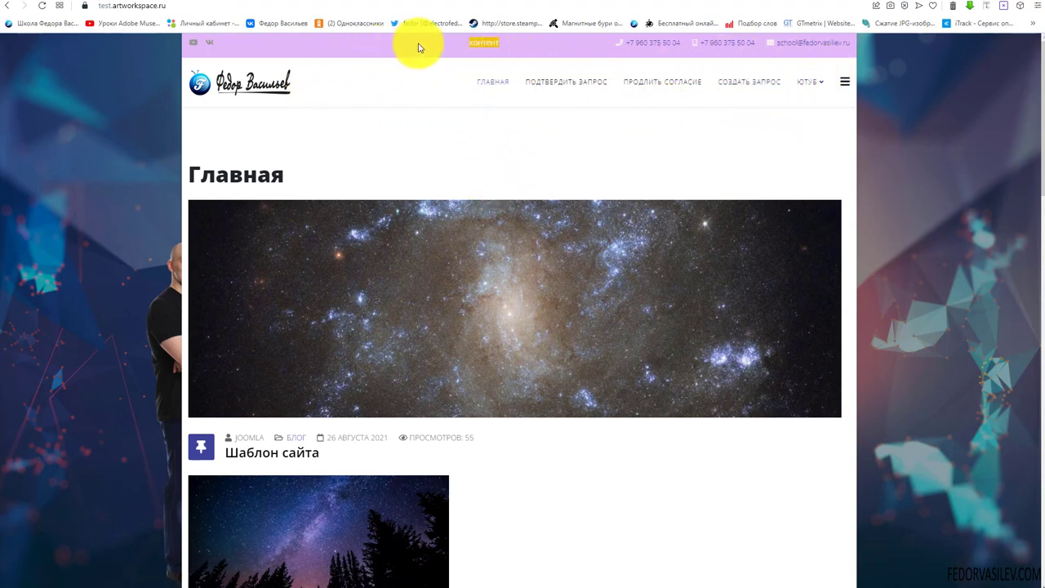
pyautogui.moveTo(788, 94)
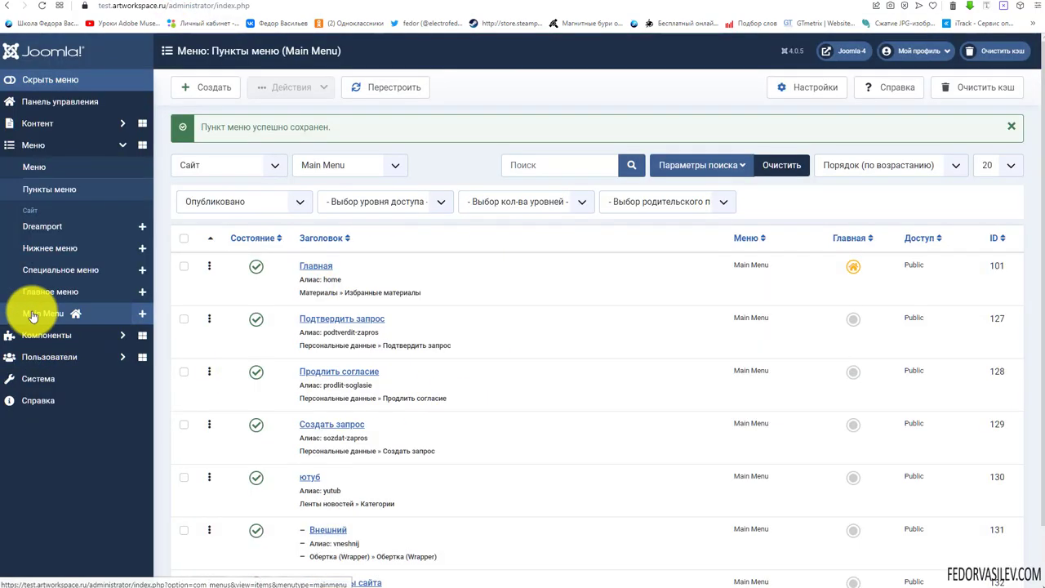
pyautogui.click(196, 6)
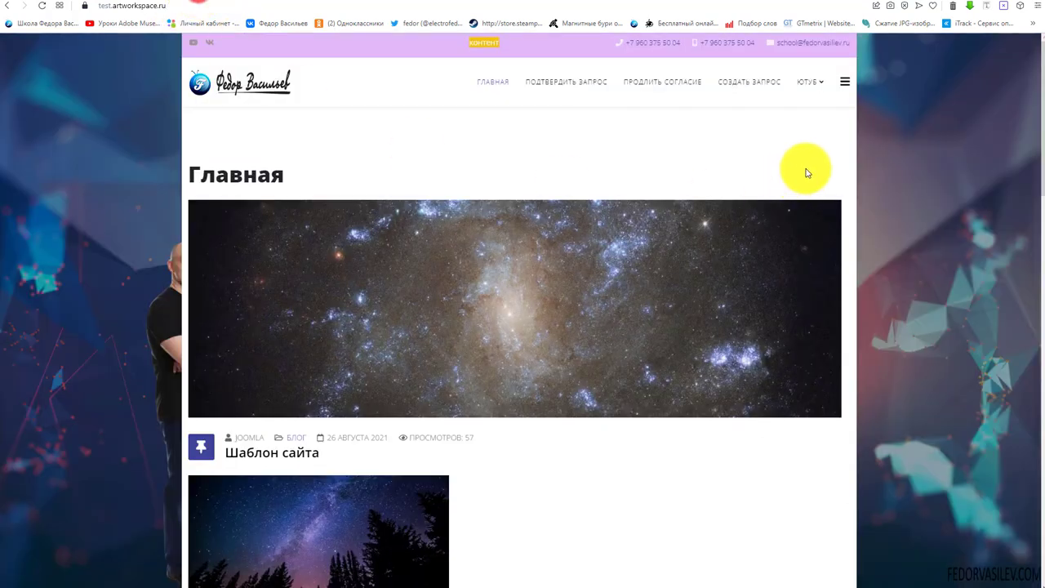
pyautogui.moveTo(807, 86)
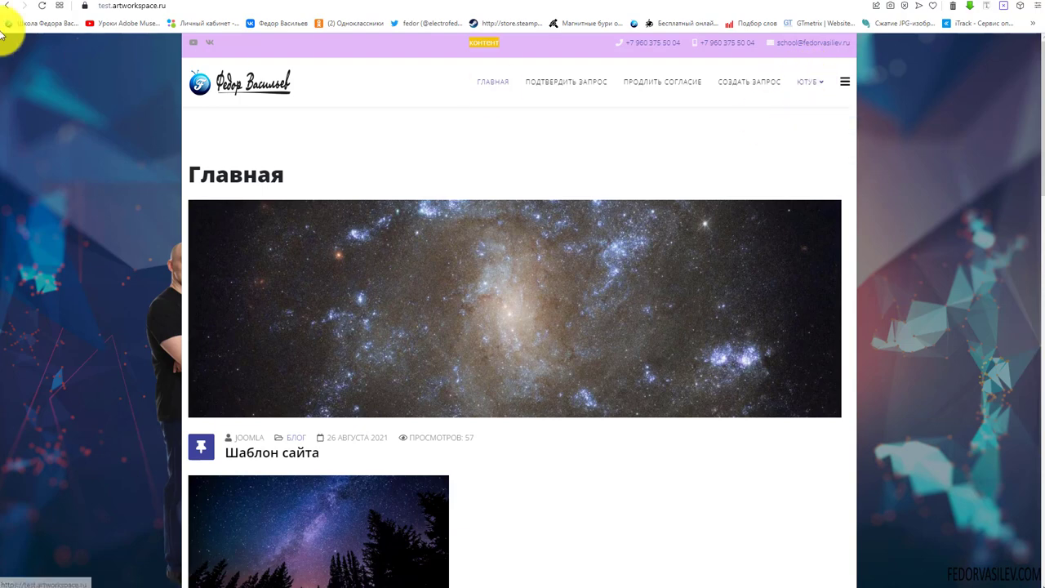
pyautogui.click(155, 4)
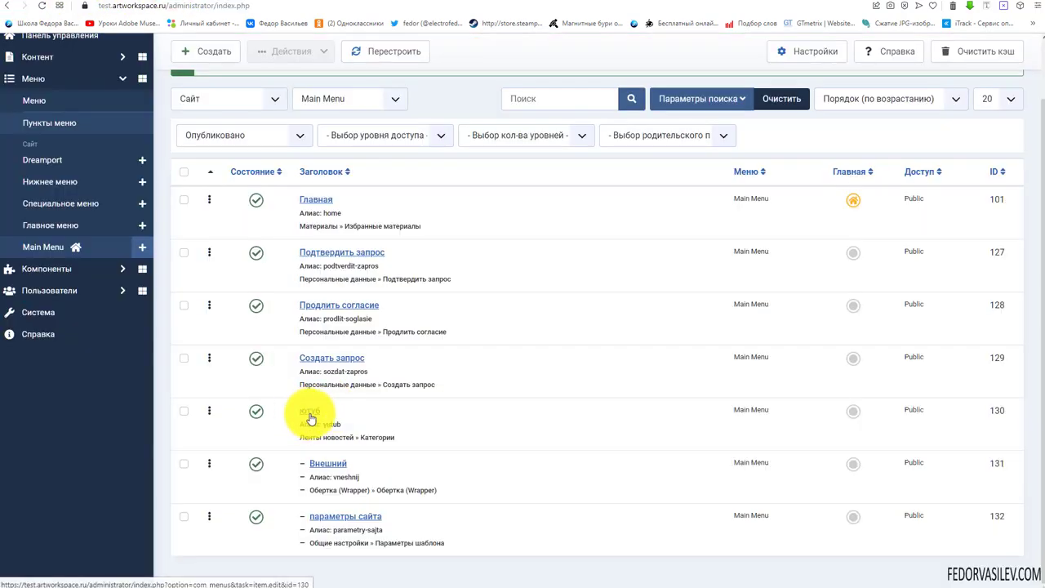
# - Open the "ютуб" menu item, look at its general details and show its Helix3 Megamenu Options
pyautogui.scroll(1, 327, 422)
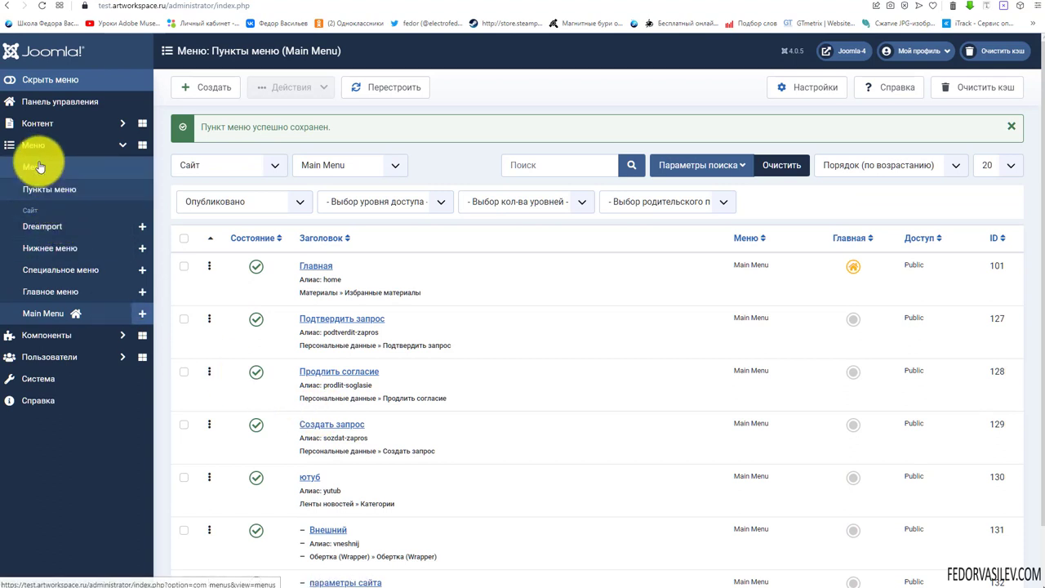
pyautogui.scroll(-1, 269, 343)
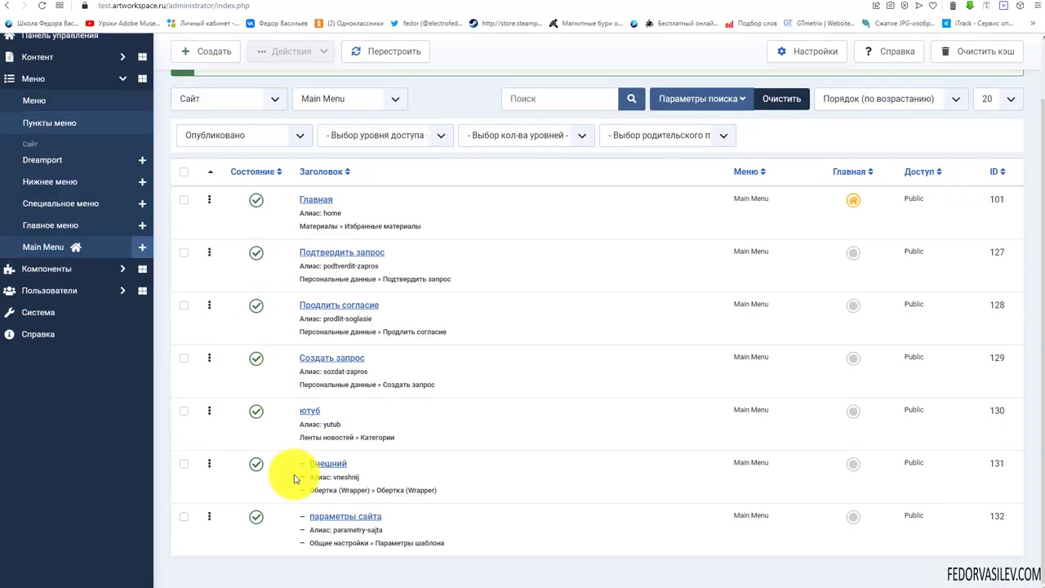
pyautogui.click(307, 412)
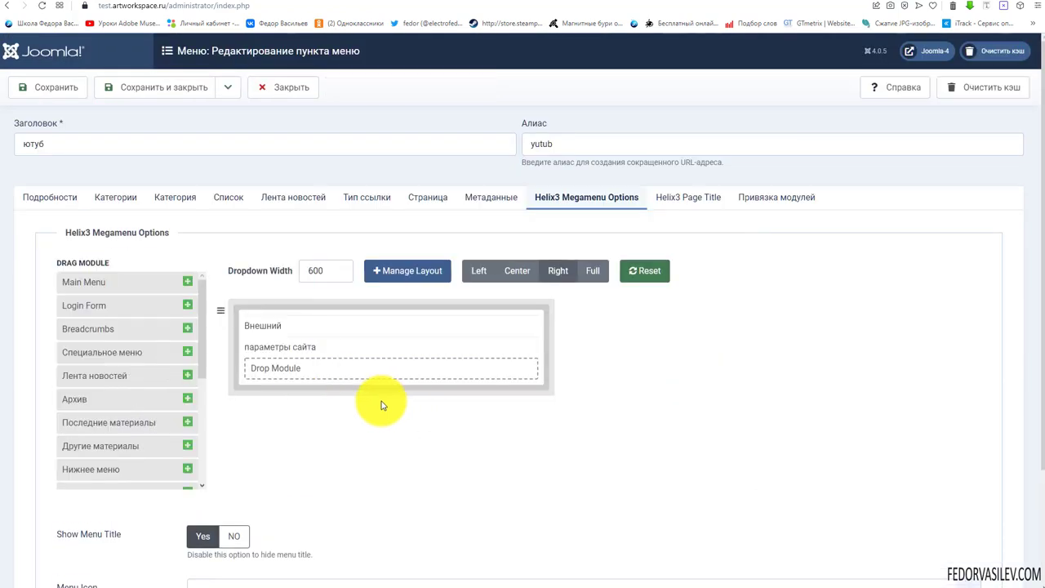
pyautogui.doubleClick(54, 143)
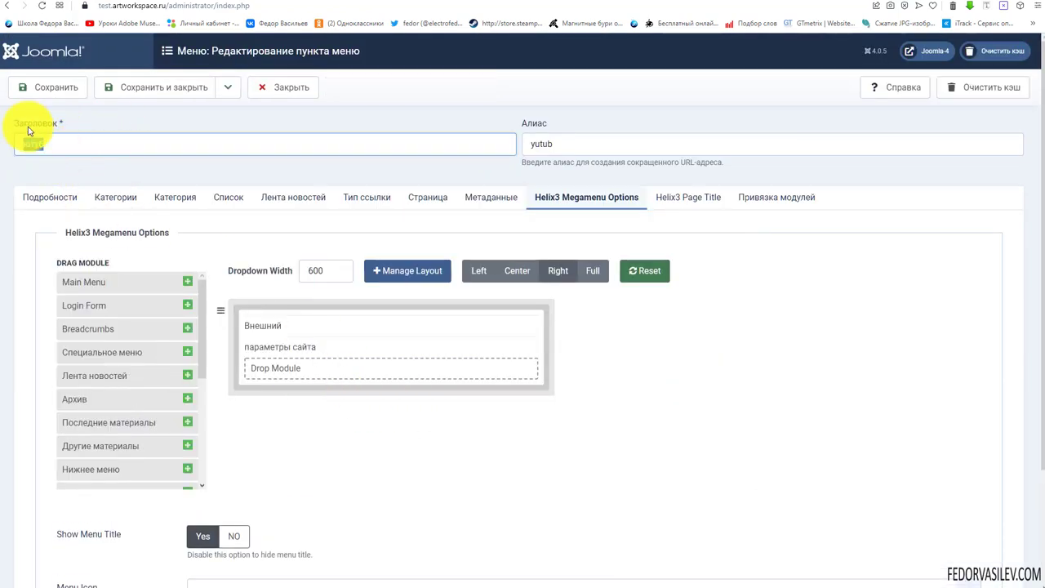
pyautogui.click(42, 201)
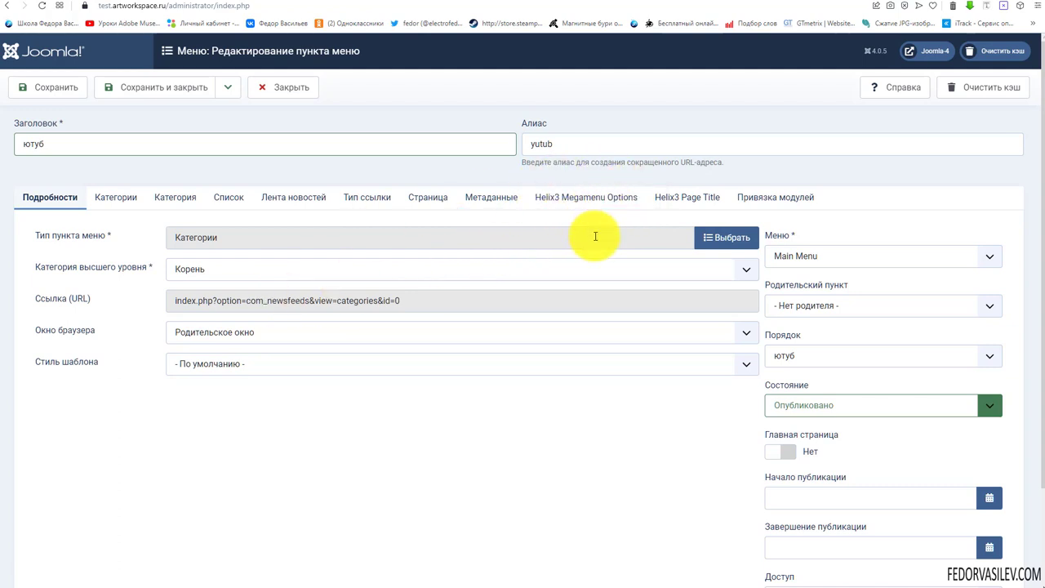
pyautogui.click(573, 201)
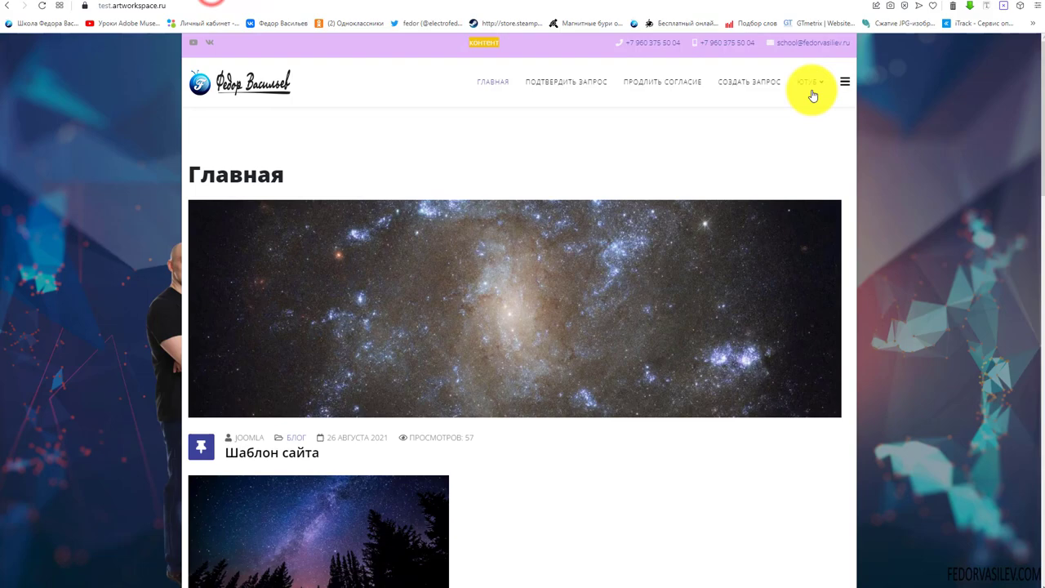
# - Set the "ютуб" dropdown alignment to Left, save the menu item and check the dropdown on the reloaded site
pyautogui.moveTo(810, 91)
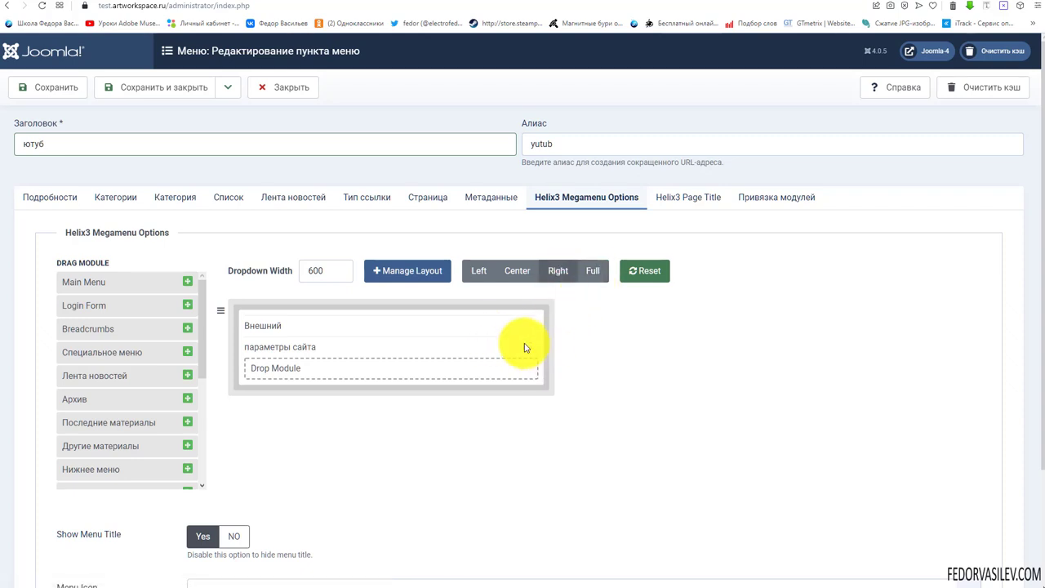
pyautogui.click(482, 273)
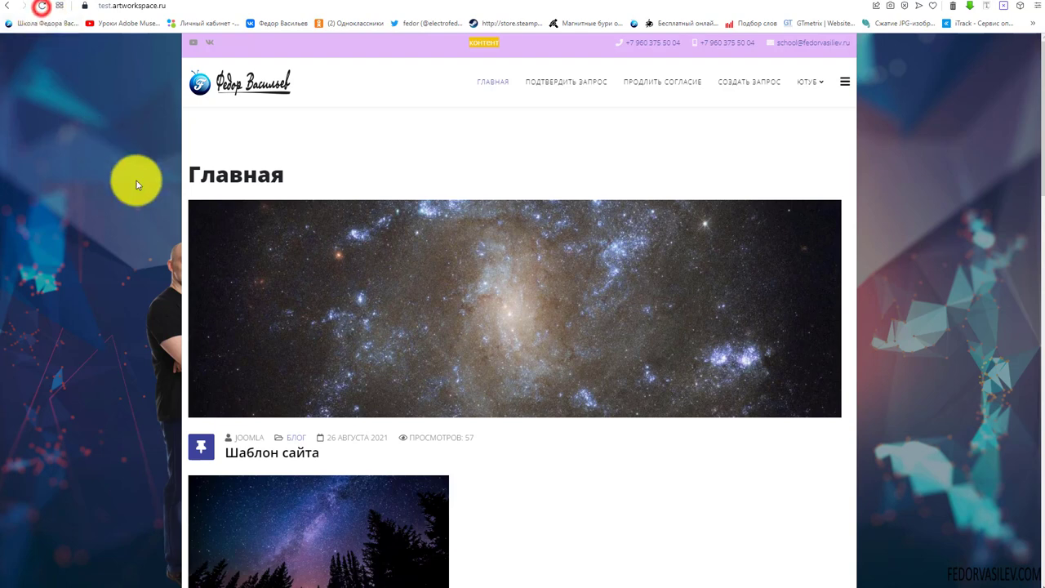
pyautogui.moveTo(807, 83)
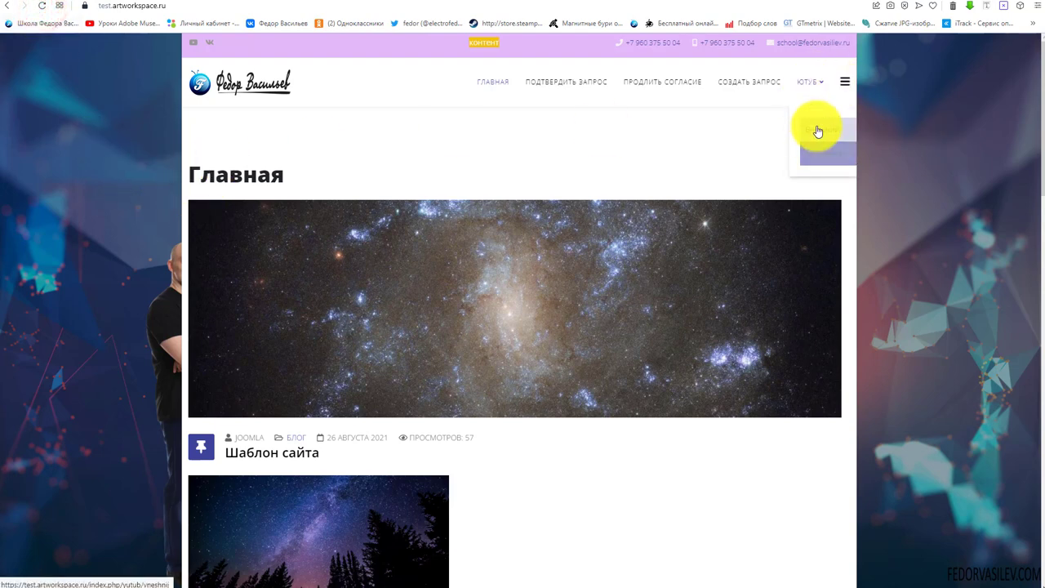
# - Clear the browser cache for all time and check the "ютуб" dropdown on the site again
pyautogui.click(953, 7)
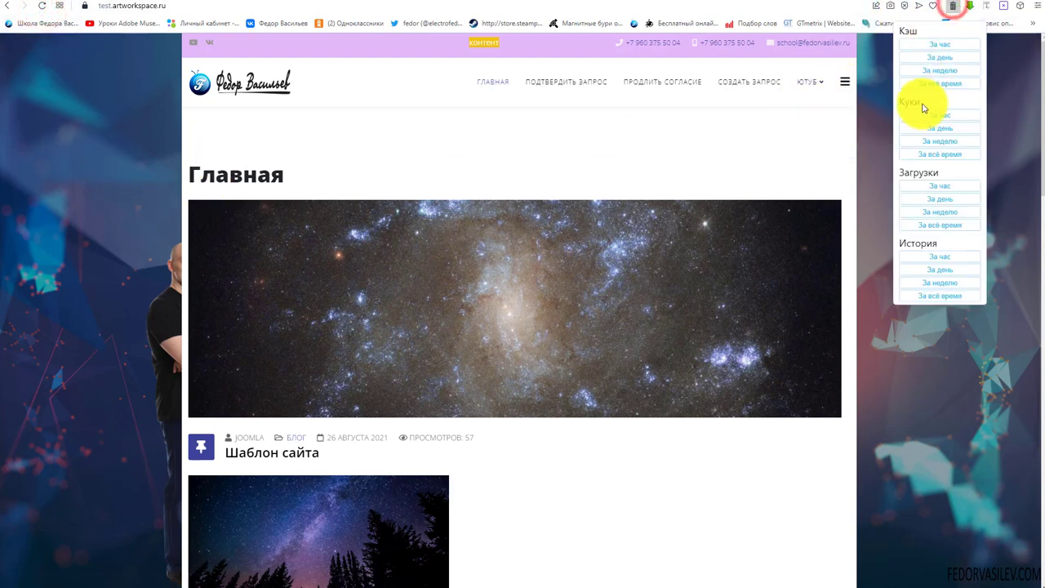
pyautogui.click(927, 84)
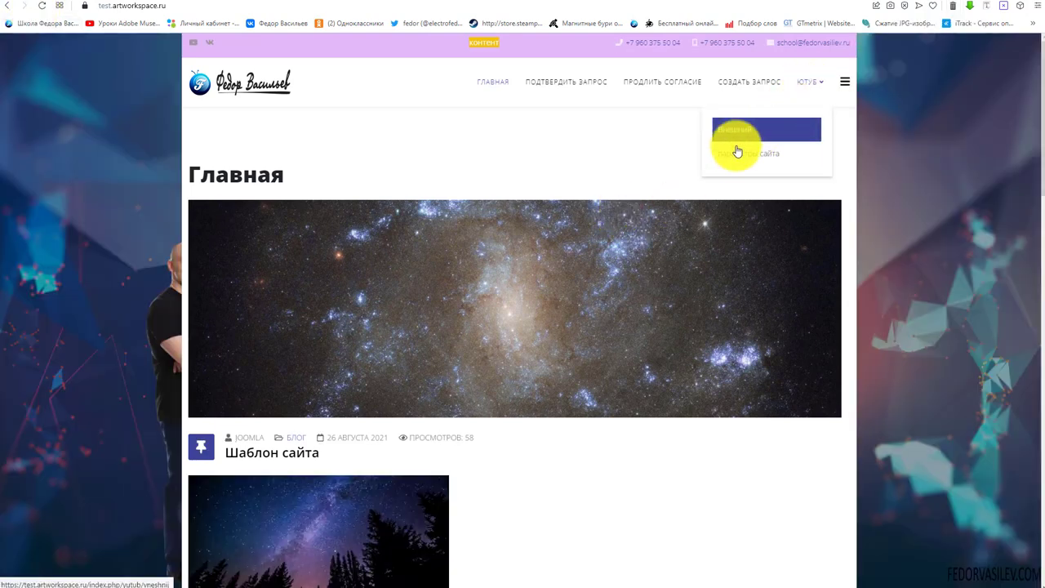
pyautogui.moveTo(813, 84)
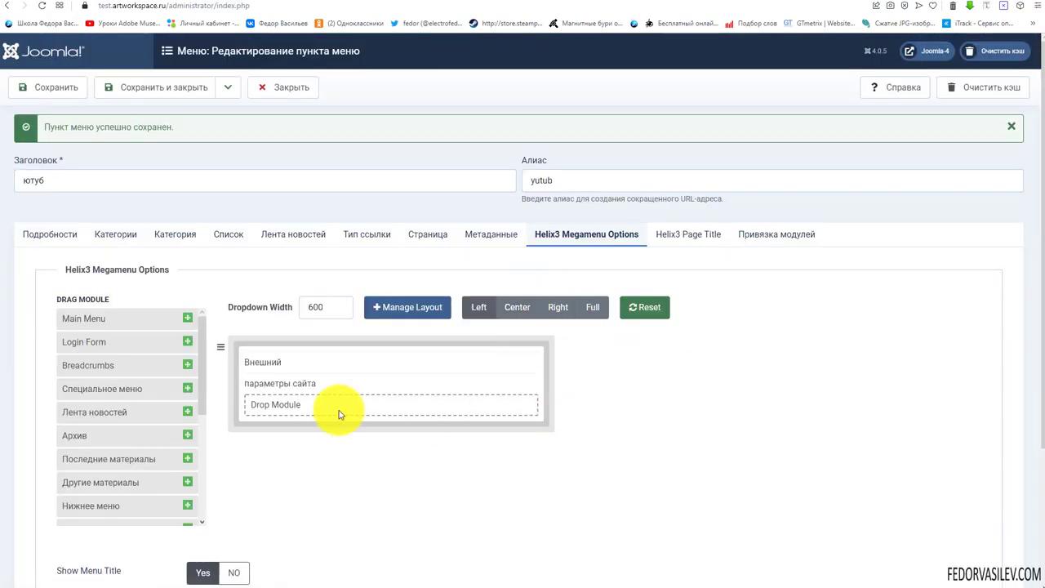
# - Examine the Dropdown Width setting of the "ютуб" menu item and compare it with its dropdown on the site
pyautogui.moveTo(236, 308); pyautogui.dragTo(315, 305)
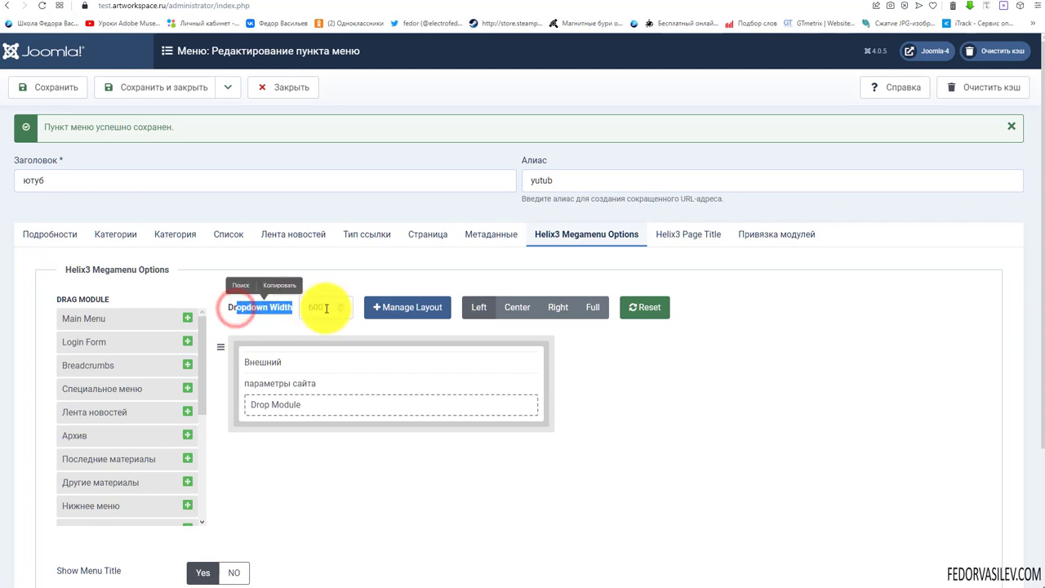
pyautogui.click(316, 309)
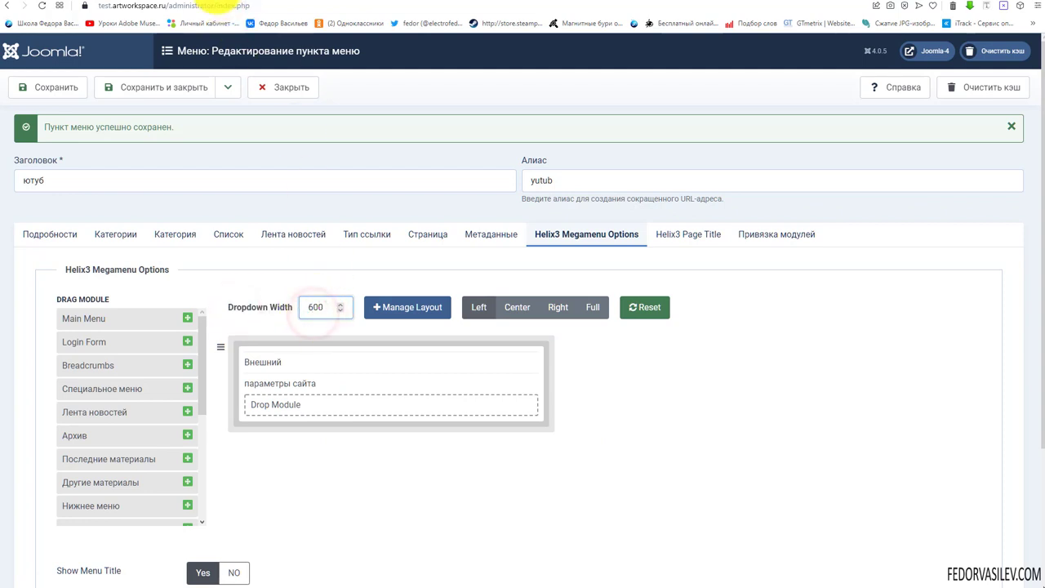
pyautogui.click(234, 2)
pyautogui.moveTo(804, 83)
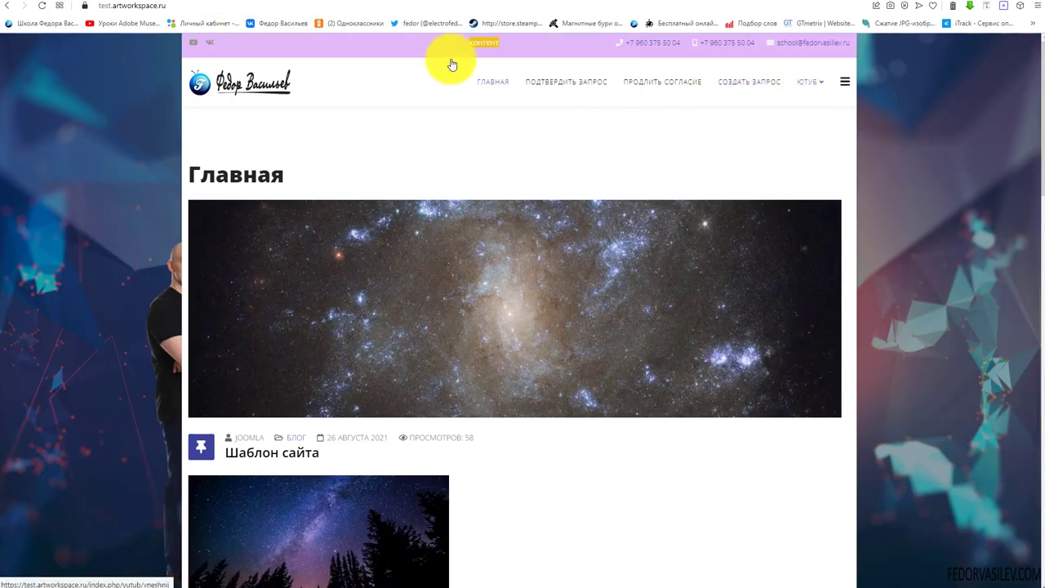
pyautogui.click(183, 3)
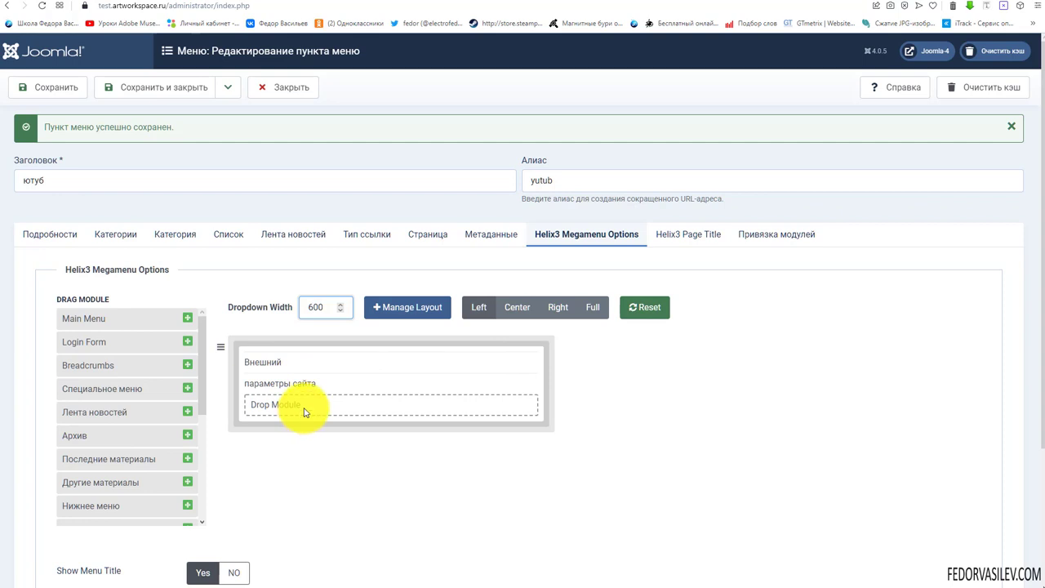
# - Look over the Helix3 Megamenu Options and the available dropdown layouts, closing the layout chooser without picking one
pyautogui.scroll(-2, 304, 412)
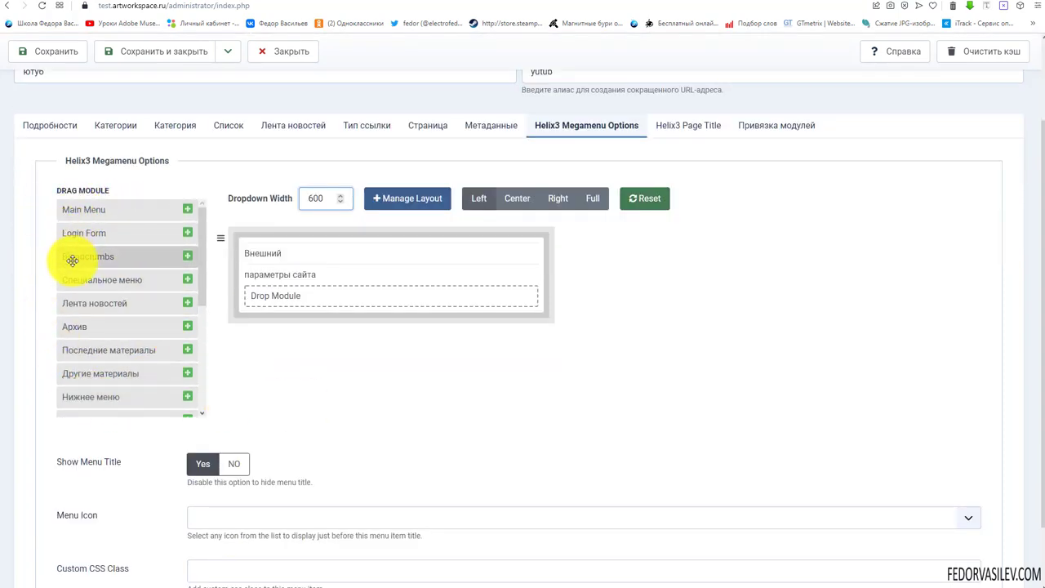
pyautogui.scroll(2, 291, 401)
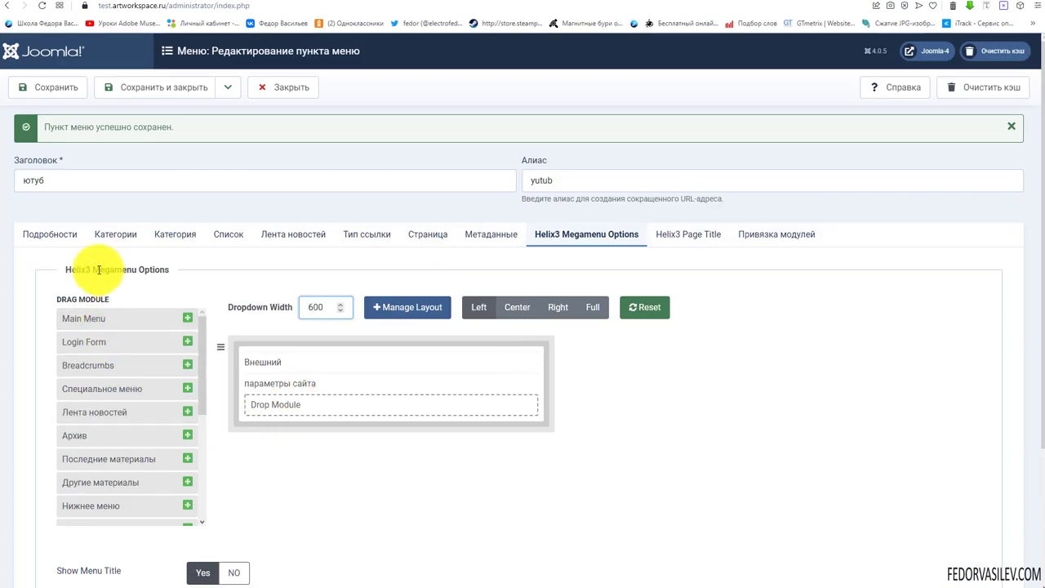
pyautogui.moveTo(99, 269); pyautogui.dragTo(150, 270)
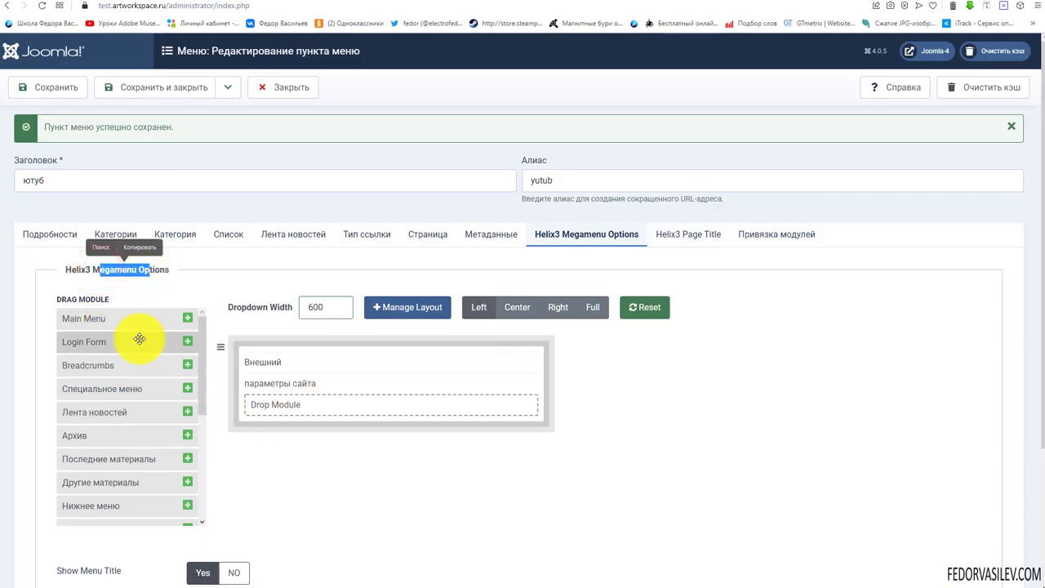
pyautogui.scroll(-3, 140, 338)
pyautogui.scroll(3, 129, 326)
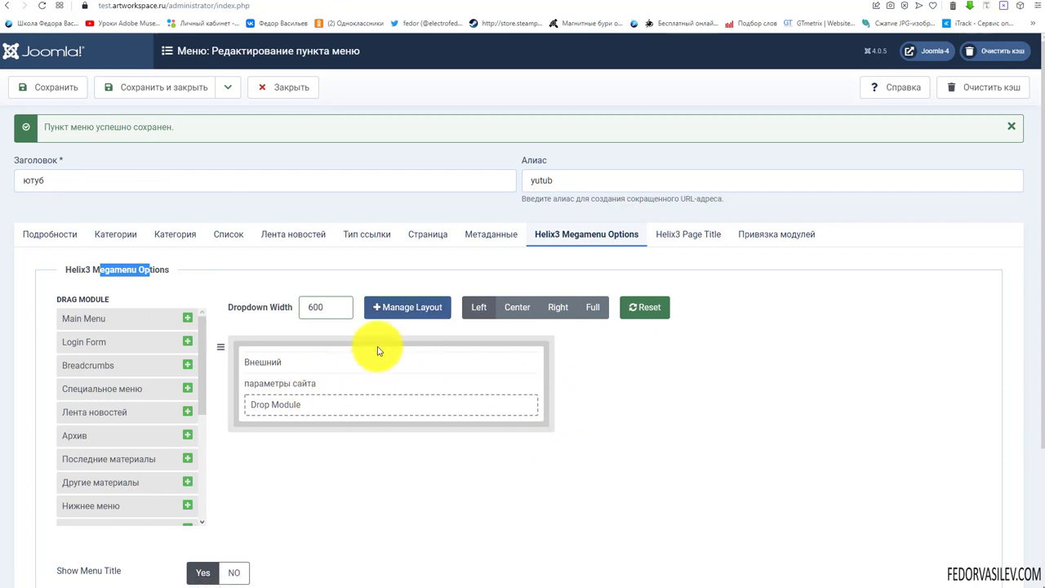
pyautogui.click(411, 310)
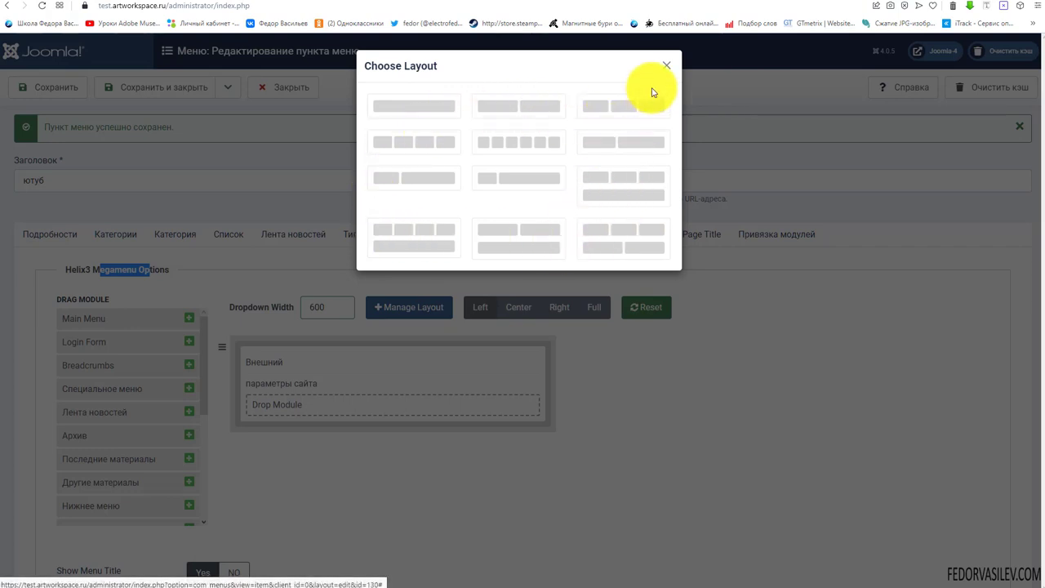
pyautogui.click(667, 65)
# - Set the menu icon of the "ютуб" item to bitcoin and save the menu item
pyautogui.scroll(-2, 611, 205)
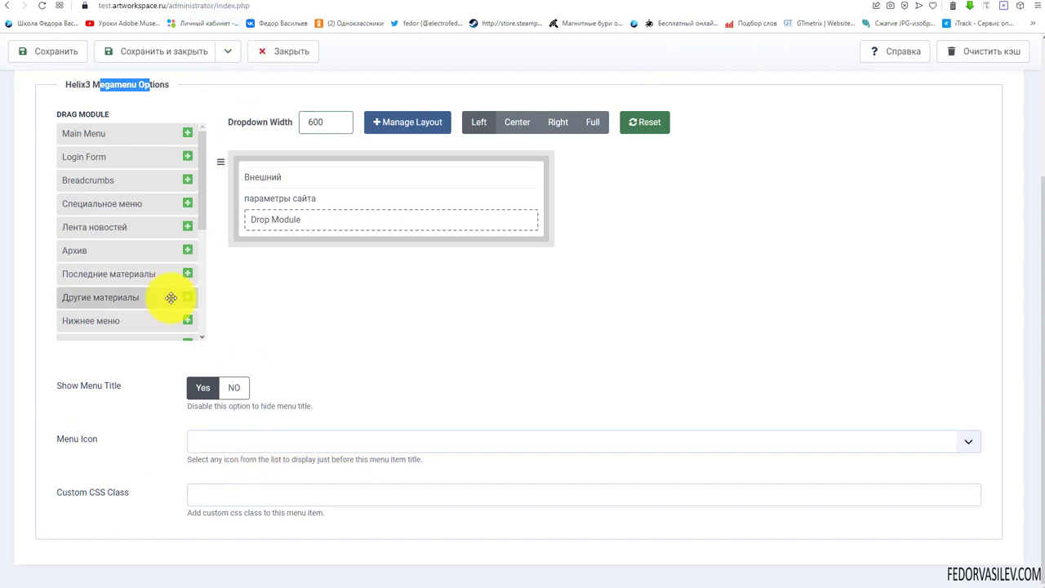
pyautogui.click(209, 441)
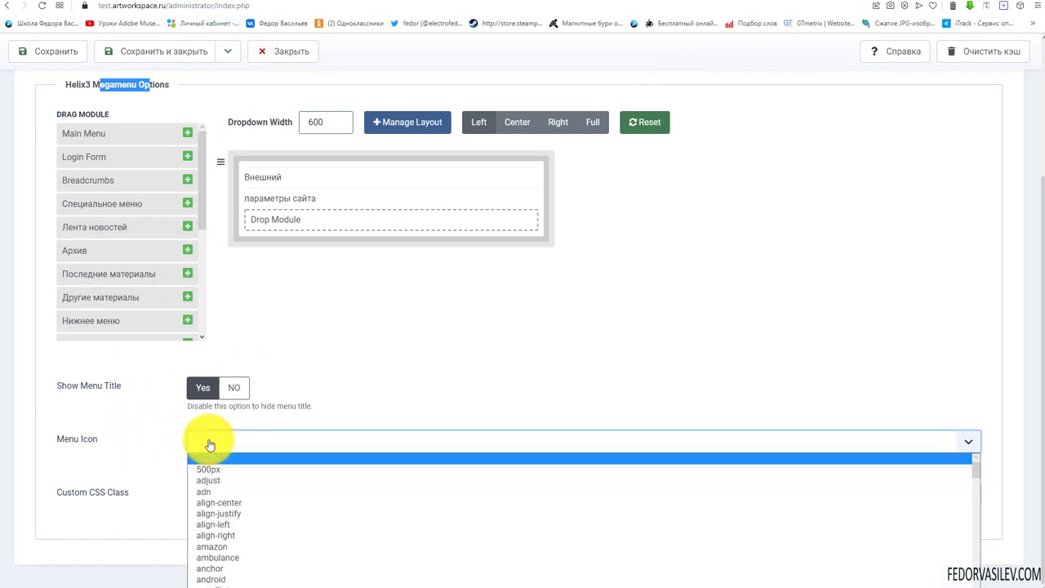
pyautogui.click(210, 444)
pyautogui.click(224, 449)
pyautogui.scroll(-8, 214, 523)
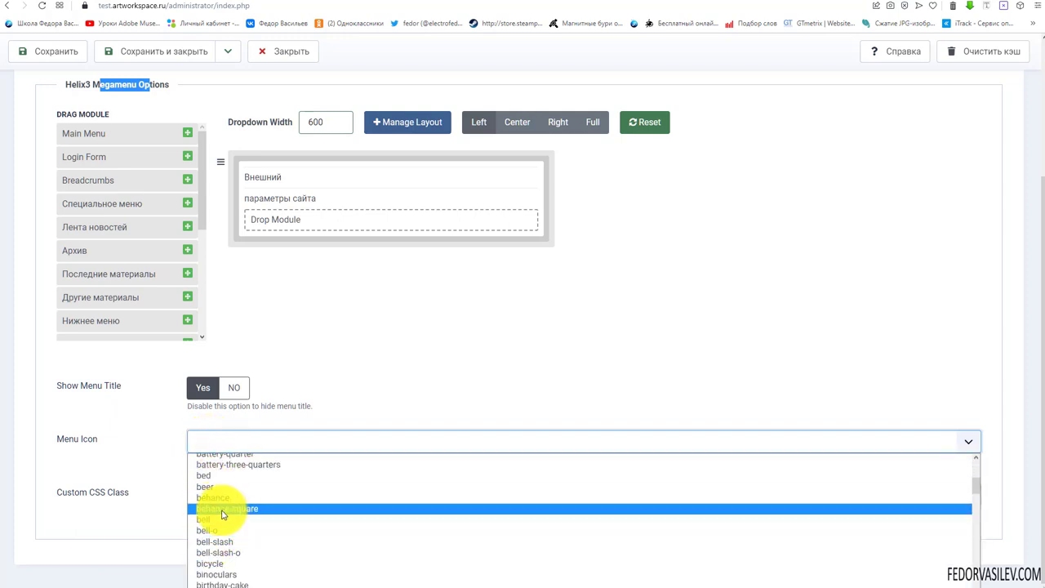
pyautogui.scroll(-3, 208, 539)
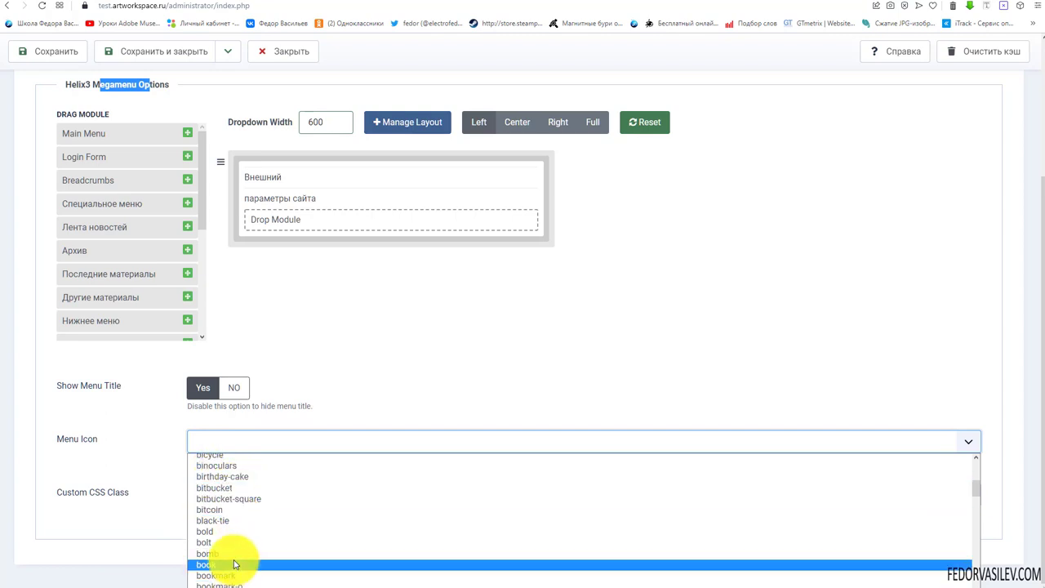
pyautogui.click(211, 510)
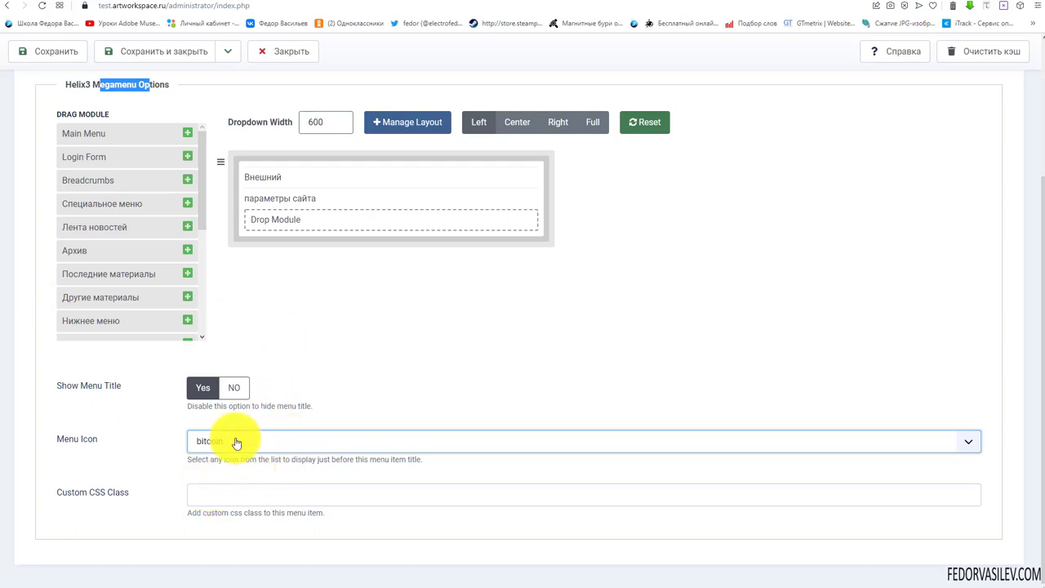
pyautogui.click(67, 52)
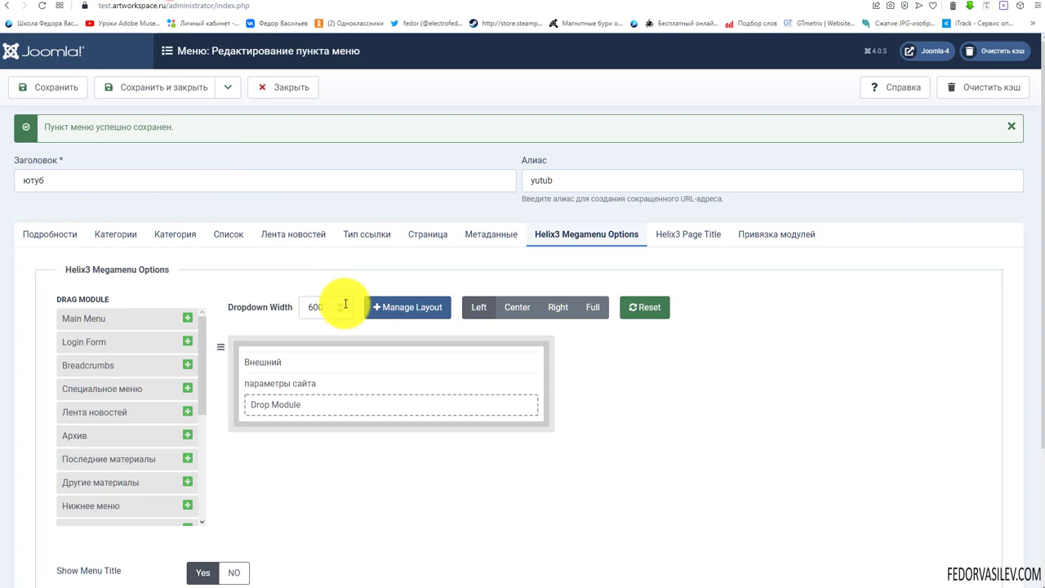
# - Set Show Menu Title to NO for the "ютуб" item, save it and check the main menu on the site
pyautogui.scroll(-3, 326, 314)
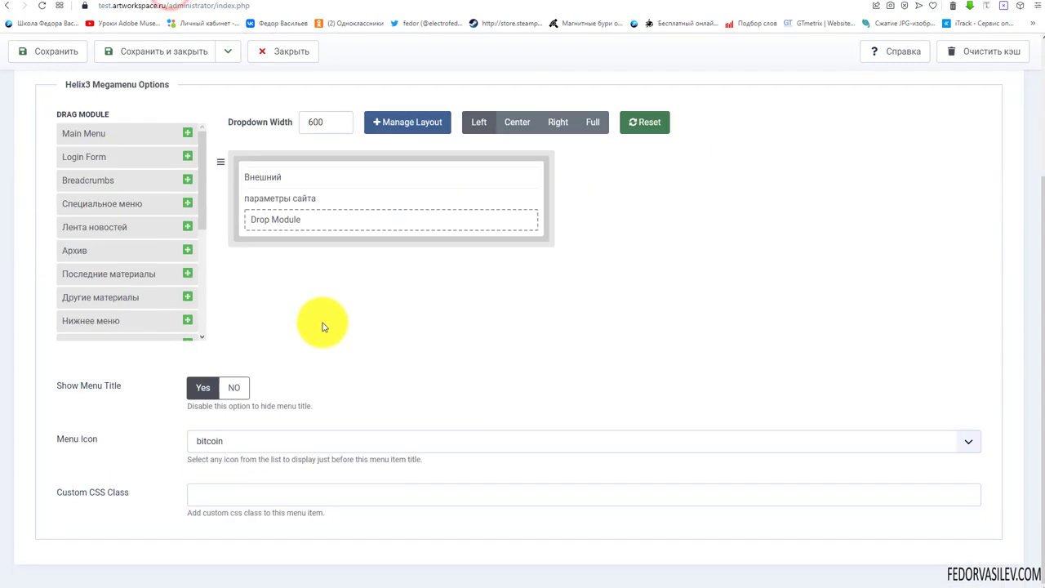
pyautogui.moveTo(114, 392); pyautogui.dragTo(122, 388)
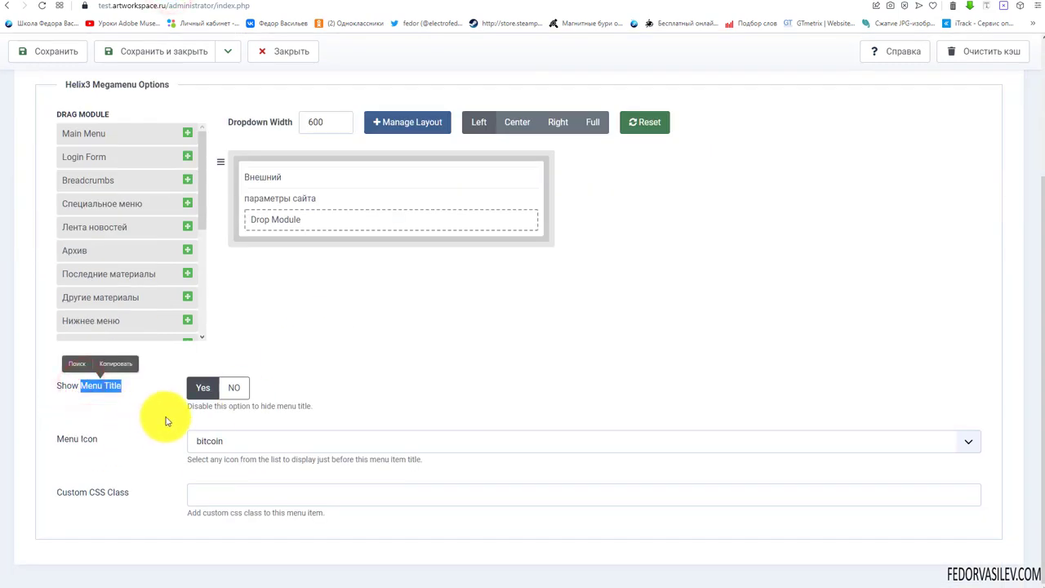
pyautogui.click(233, 389)
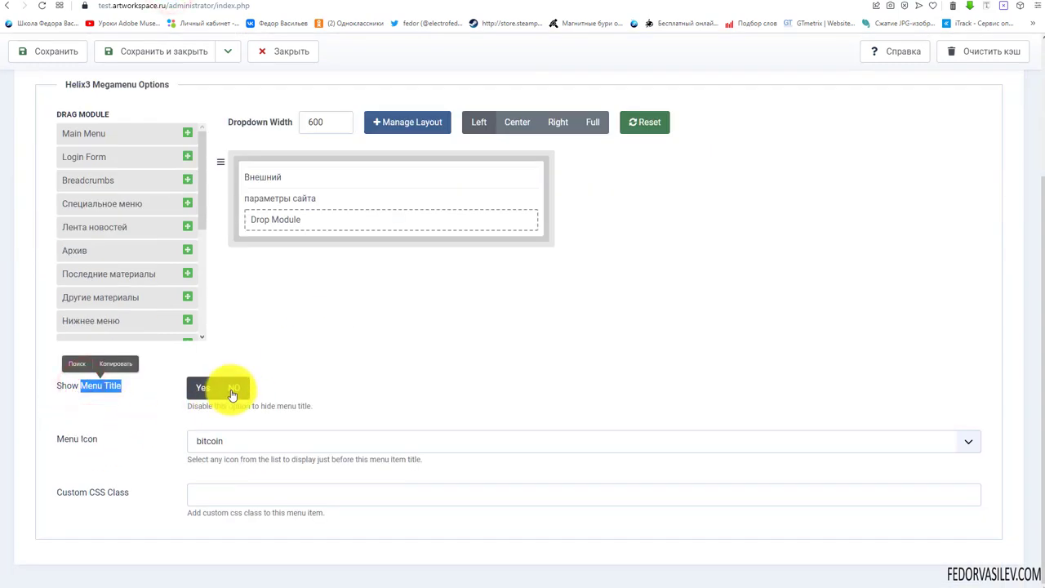
pyautogui.click(45, 54)
pyautogui.click(202, 3)
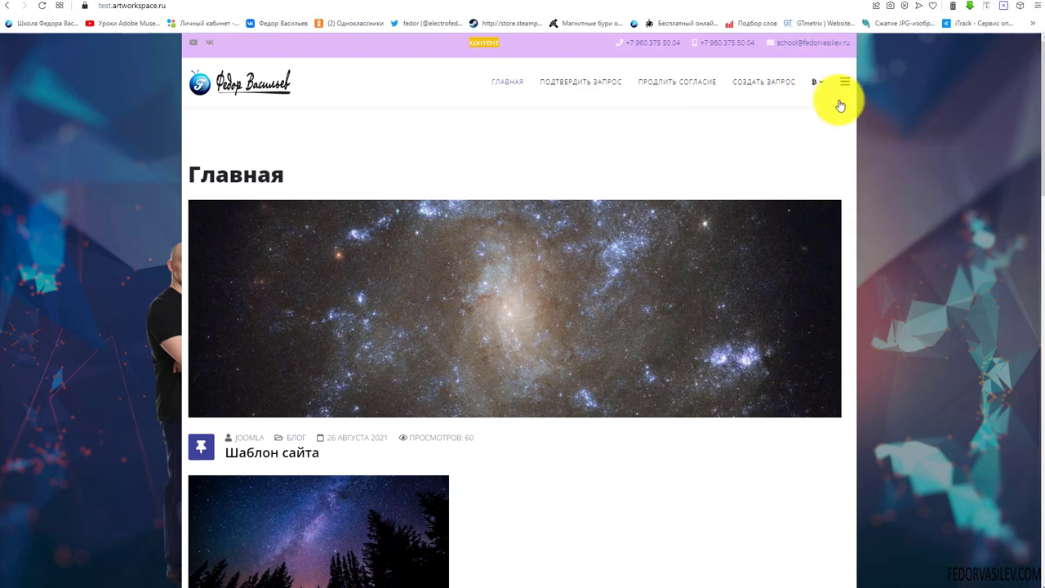
pyautogui.moveTo(810, 85)
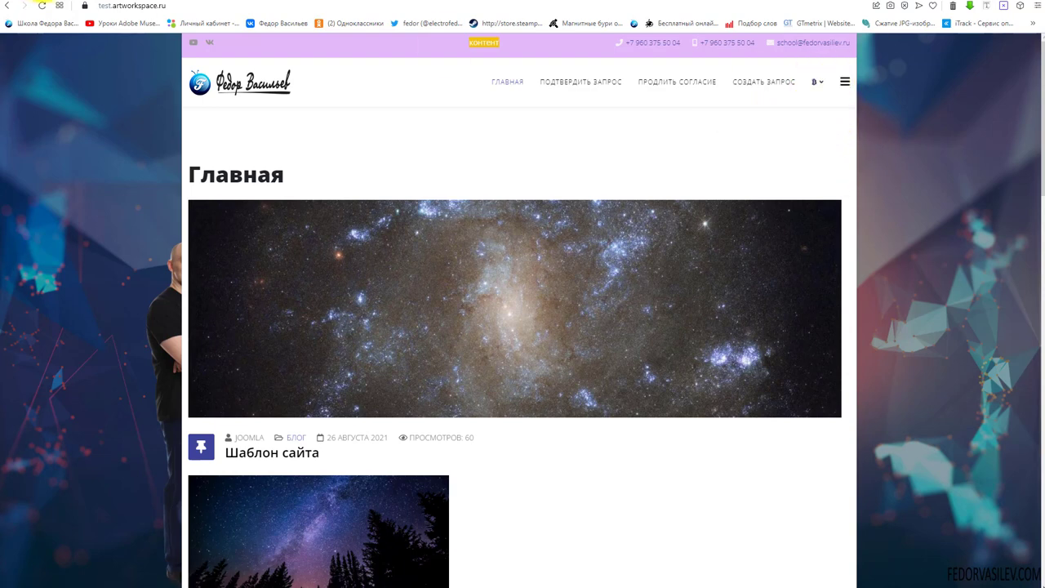
# - Set Show Menu Title back to Yes for the "ютуб" item and save the menu item
pyautogui.click(169, 3)
pyautogui.scroll(-3, 270, 359)
pyautogui.click(203, 387)
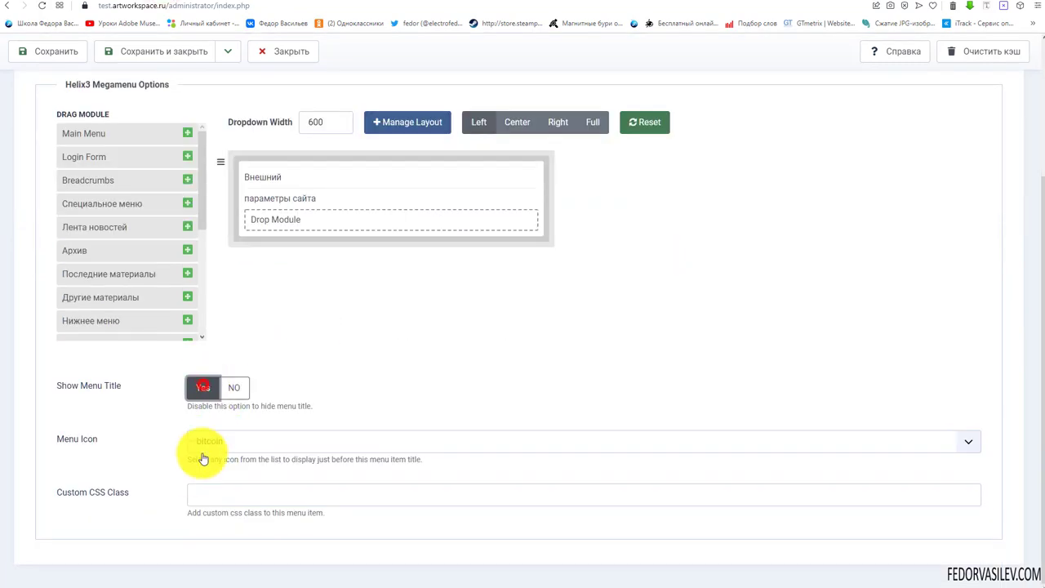
pyautogui.hotkey('ctrl', 's')
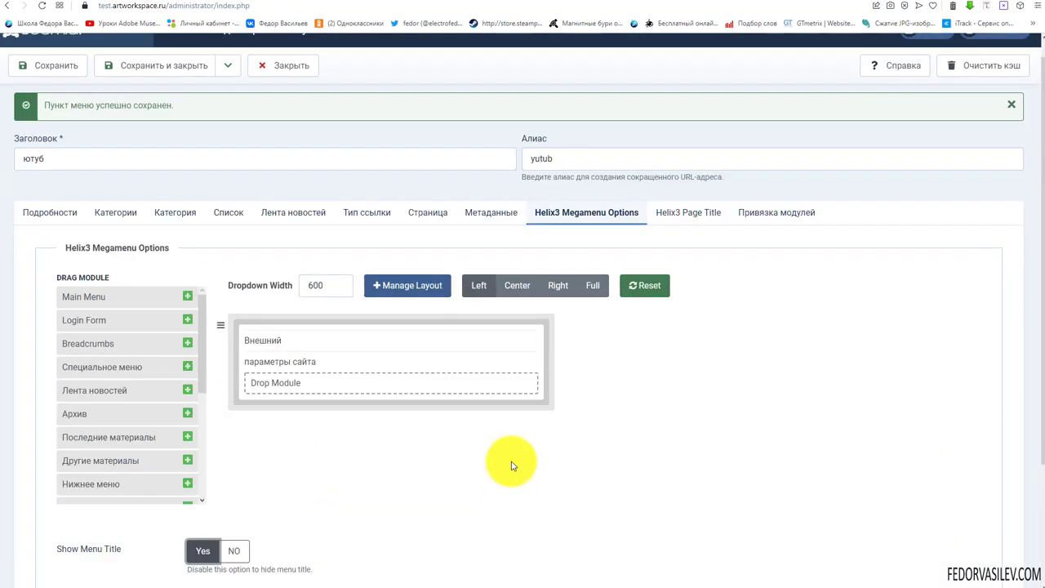
# - Change the "ютуб" dropdown layout to two equal columns
pyautogui.scroll(-2, 513, 466)
pyautogui.scroll(1, 513, 464)
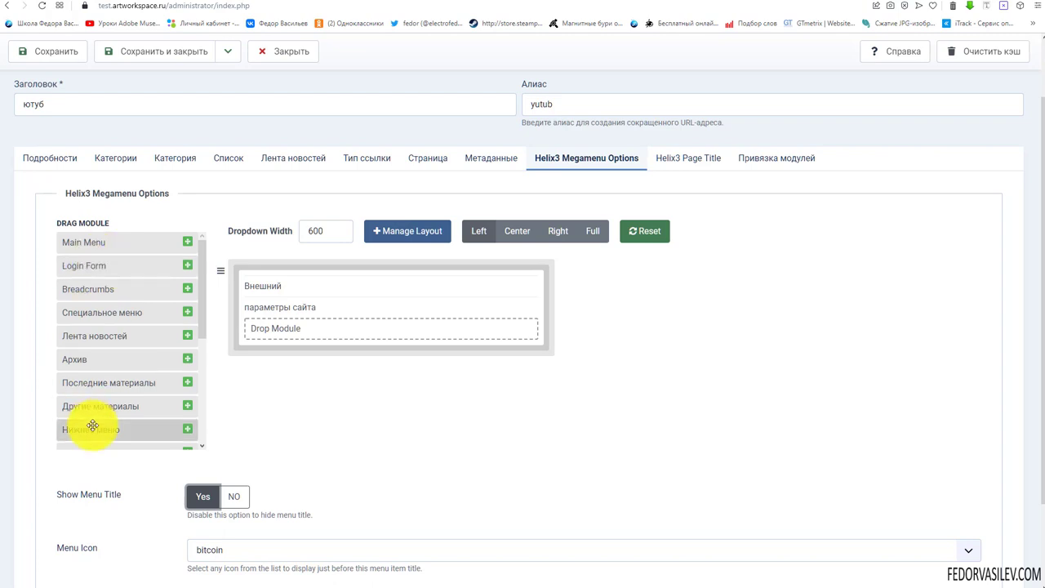
pyautogui.scroll(1, 98, 408)
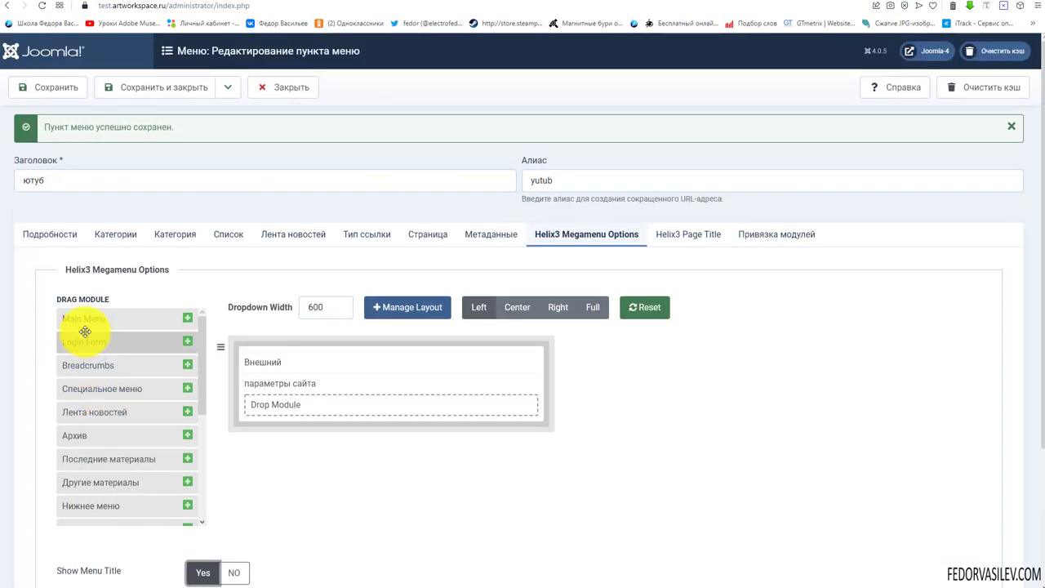
pyautogui.click(410, 312)
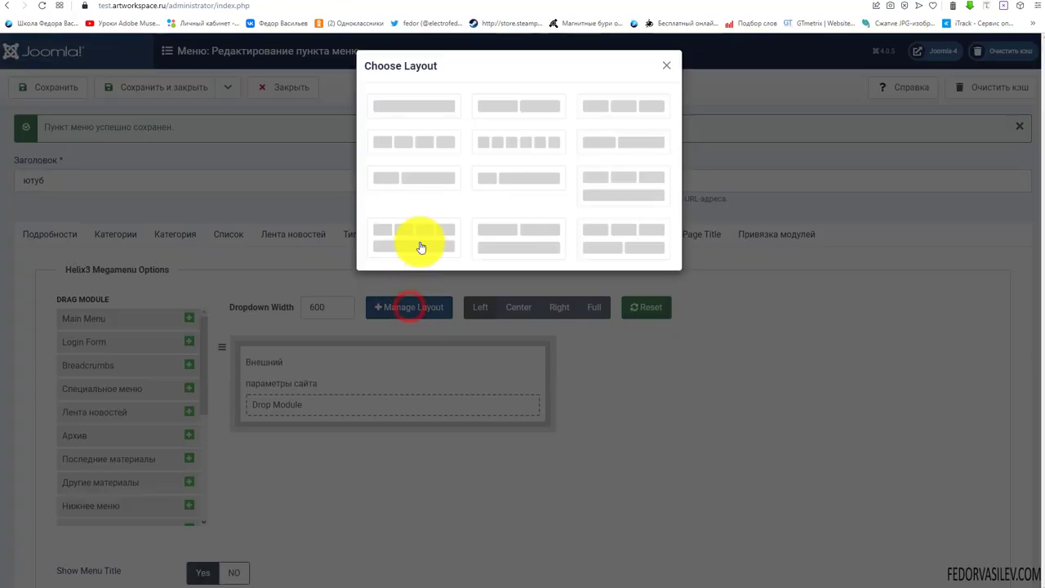
pyautogui.click(503, 105)
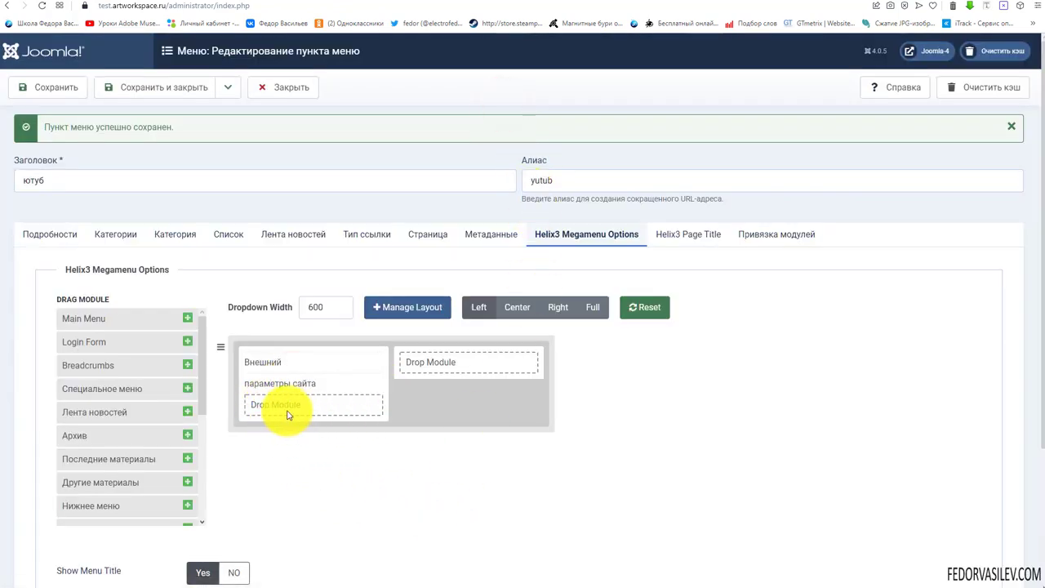
# - Add Scroll article excerpt to the first column and Vertical scrolling images to the second, save, and check the "ютуб" dropdown on the site
pyautogui.scroll(-5, 138, 416)
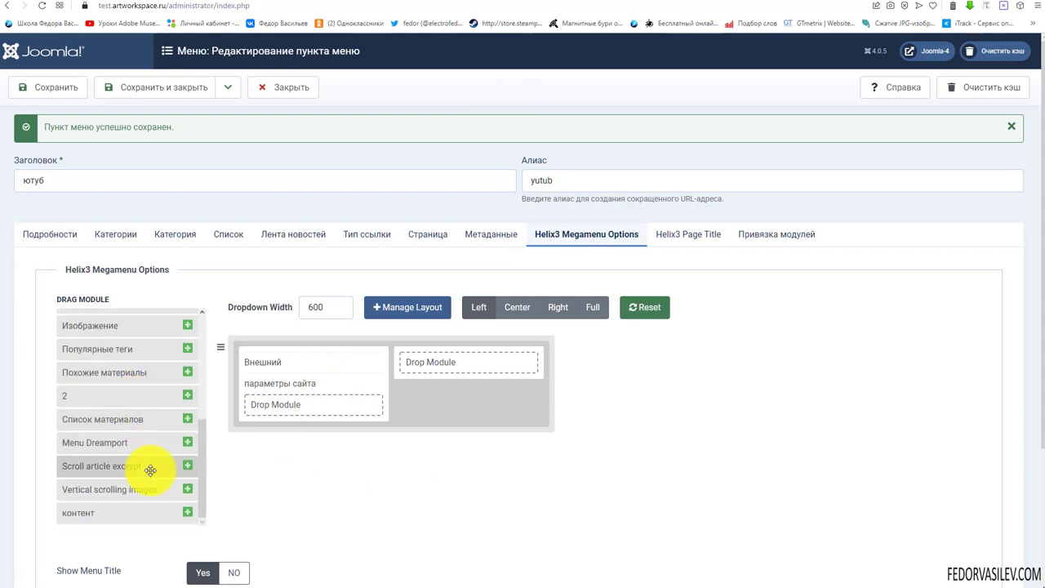
pyautogui.moveTo(115, 467); pyautogui.dragTo(288, 412)
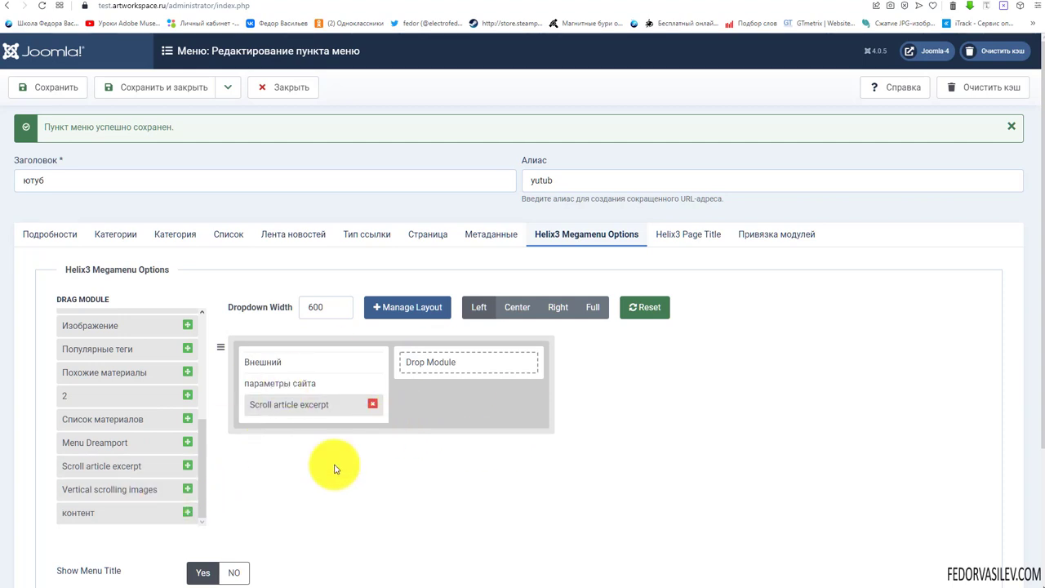
pyautogui.moveTo(114, 493); pyautogui.dragTo(452, 364)
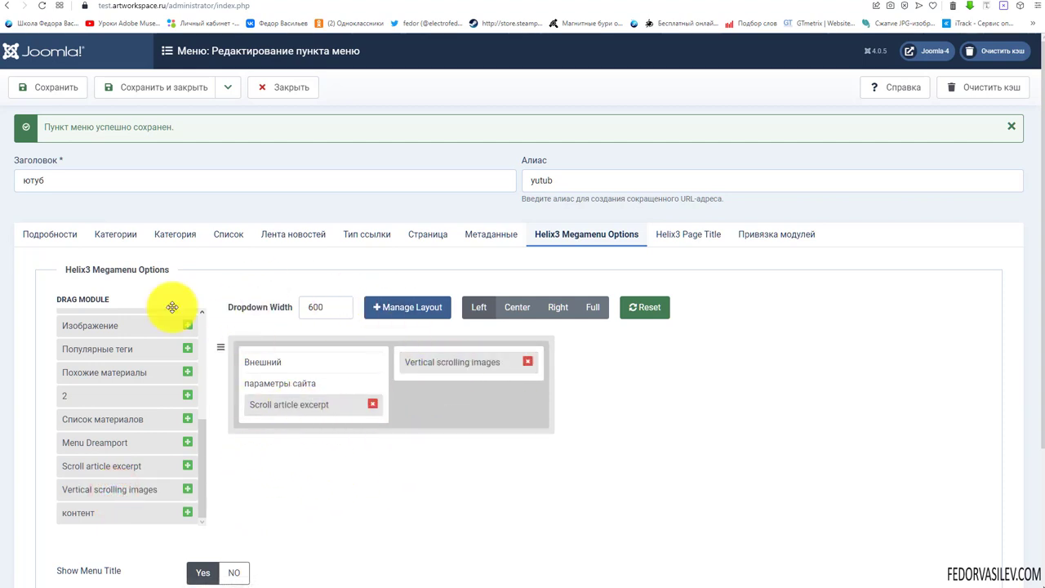
pyautogui.click(47, 85)
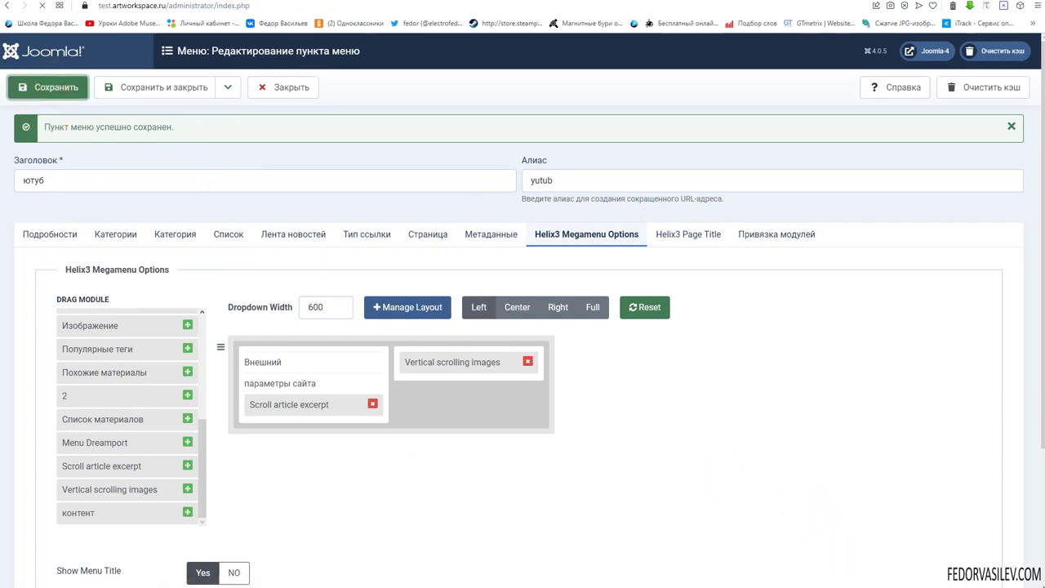
pyautogui.hotkey('ctrl', 'Tab')
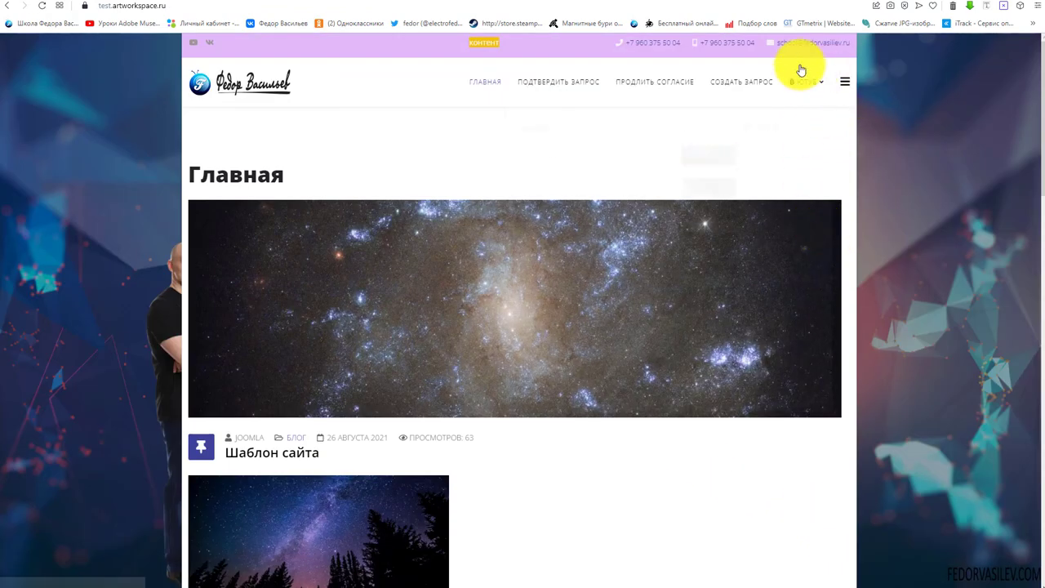
pyautogui.moveTo(807, 85)
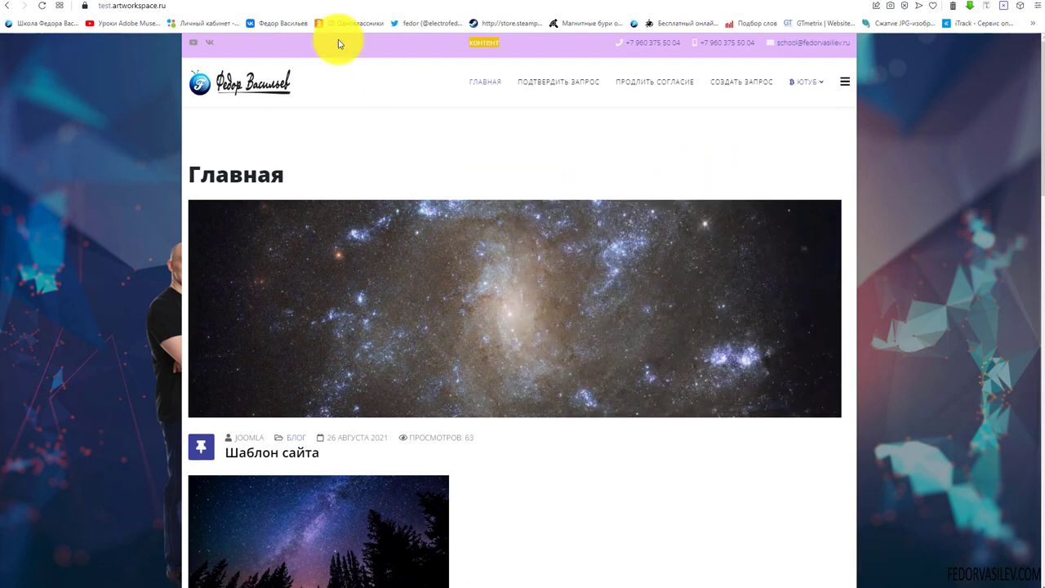
# - Return to the "ютуб" menu item settings and switch its dropdown back to the single-column layout
pyautogui.click(173, 4)
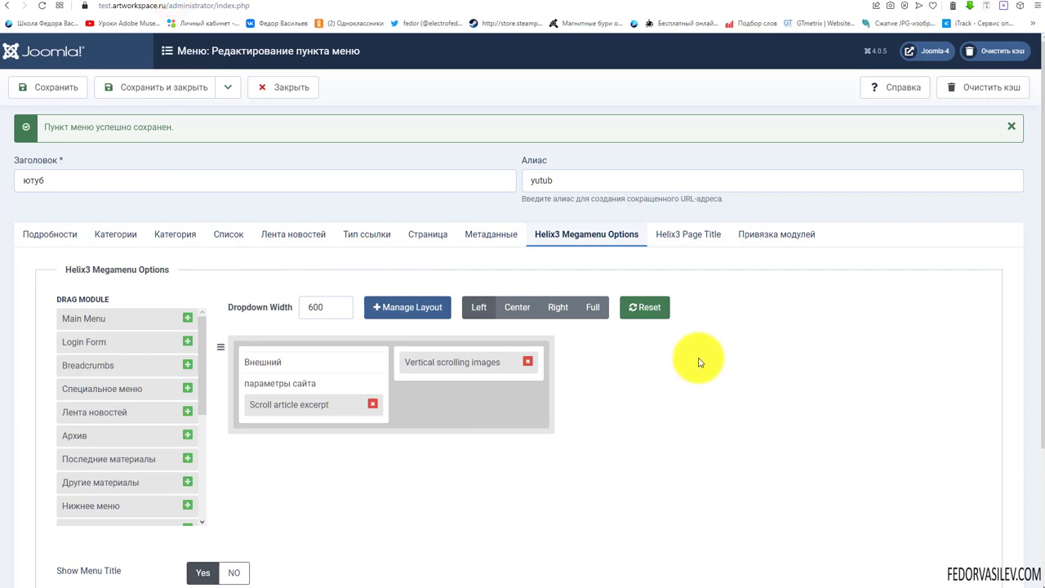
pyautogui.click(402, 307)
pyautogui.click(411, 104)
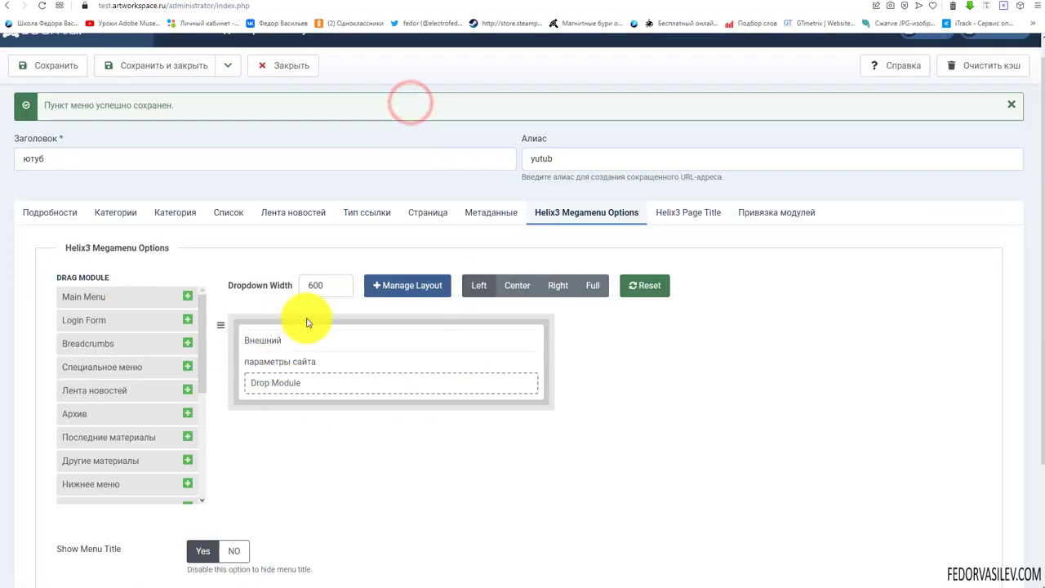
pyautogui.scroll(-1, 343, 357)
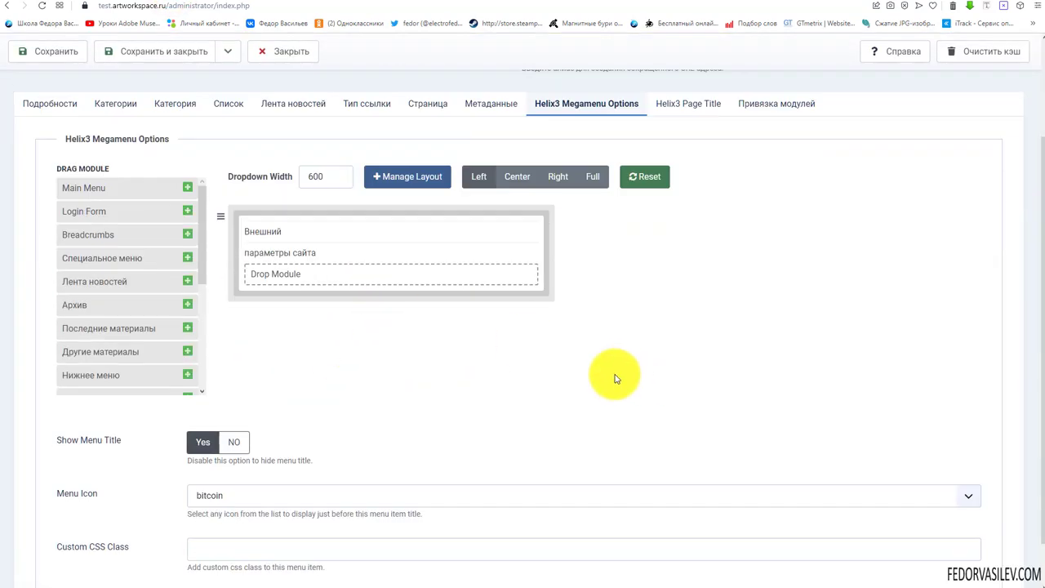
# - Leave the "ютуб" menu item and open the Mega Menu settings of the shaper_helix3 template style
pyautogui.scroll(1, 616, 378)
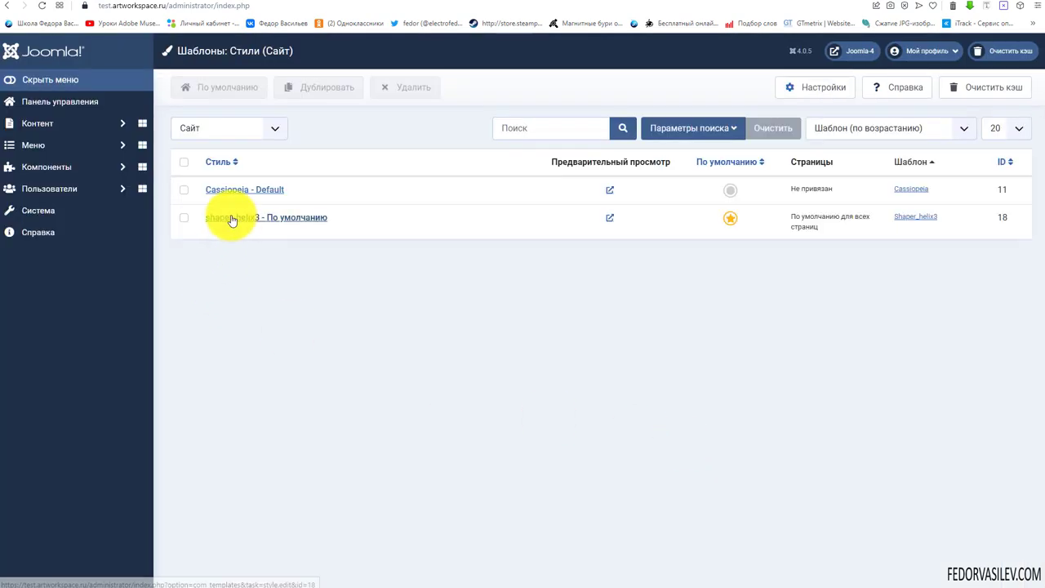
pyautogui.click(232, 219)
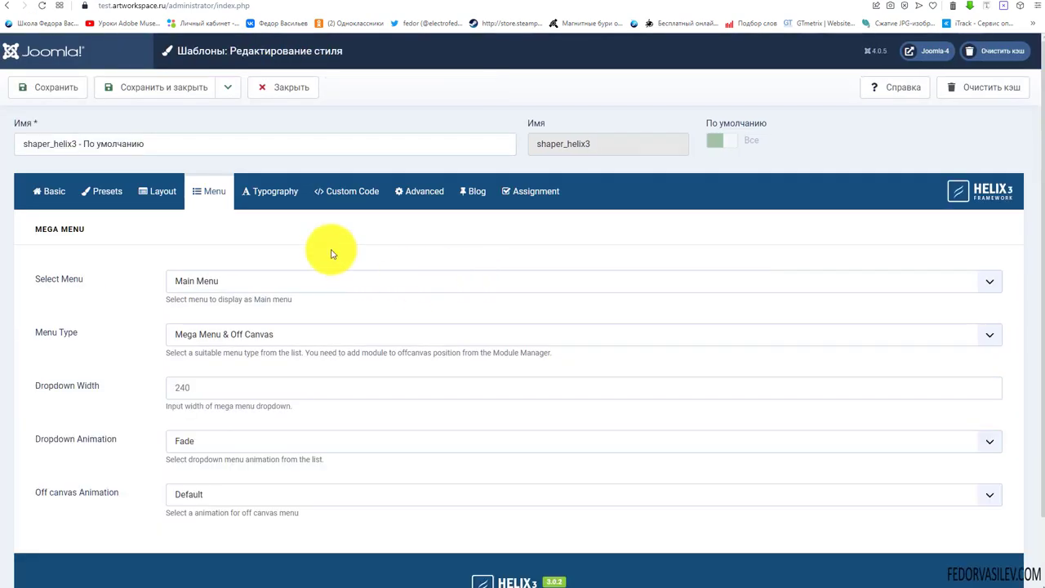
pyautogui.scroll(-1, 122, 255)
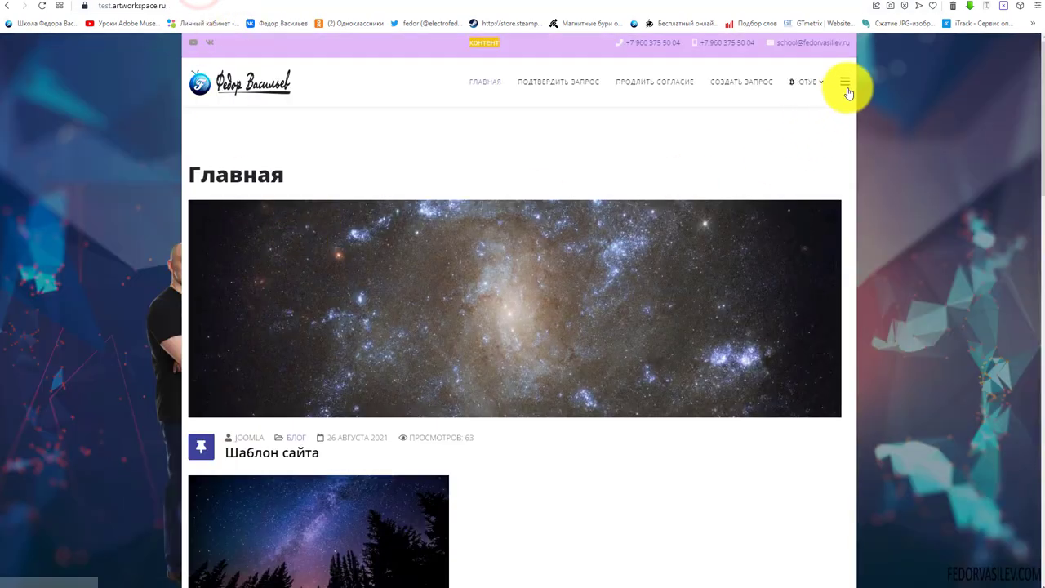
# - Examine the off-canvas panel on the site's home page and return to the template style settings
pyautogui.click(846, 83)
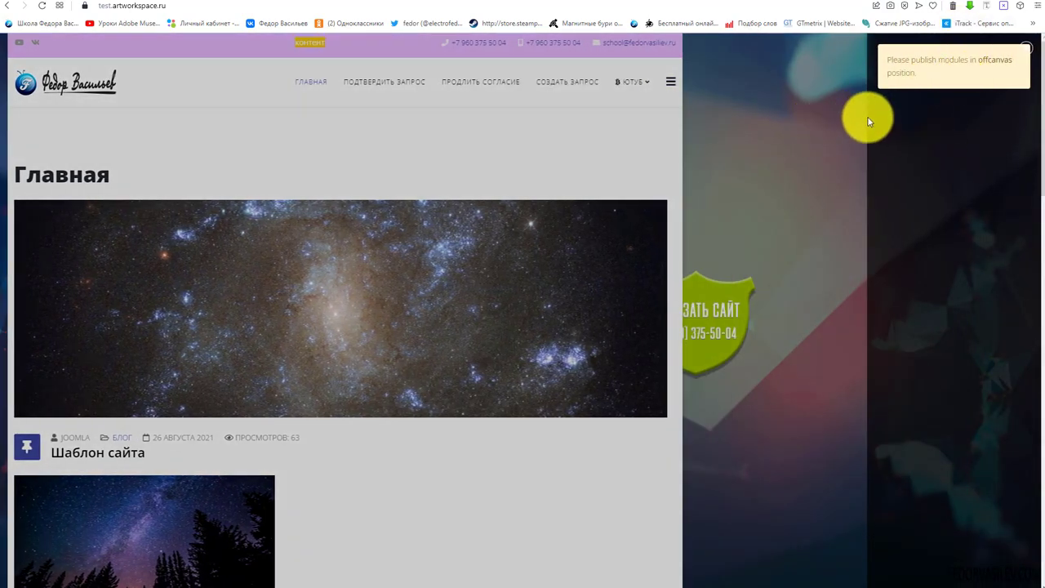
pyautogui.moveTo(893, 59); pyautogui.dragTo(917, 67)
pyautogui.click(894, 68)
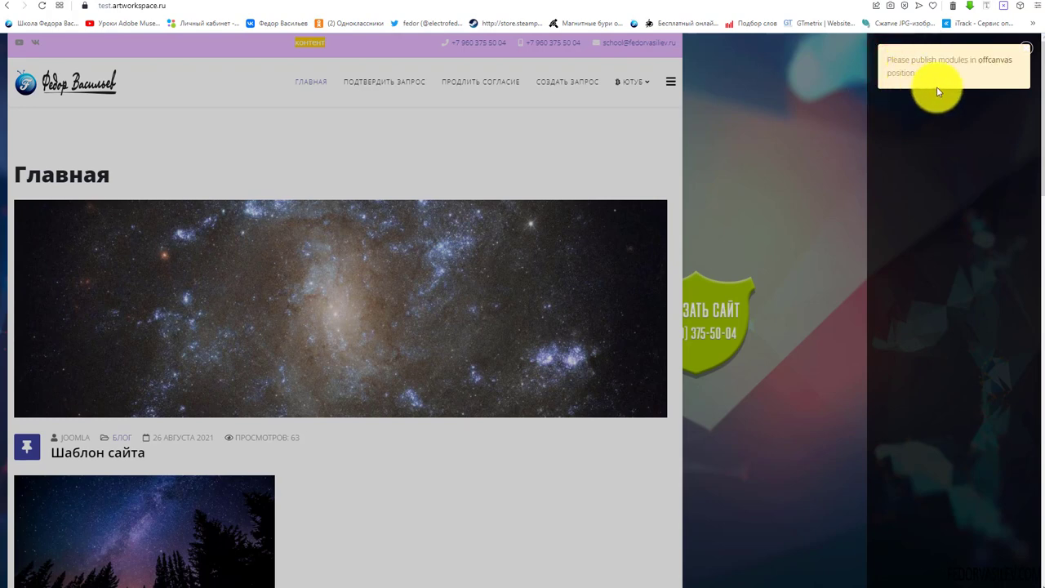
pyautogui.click(778, 116)
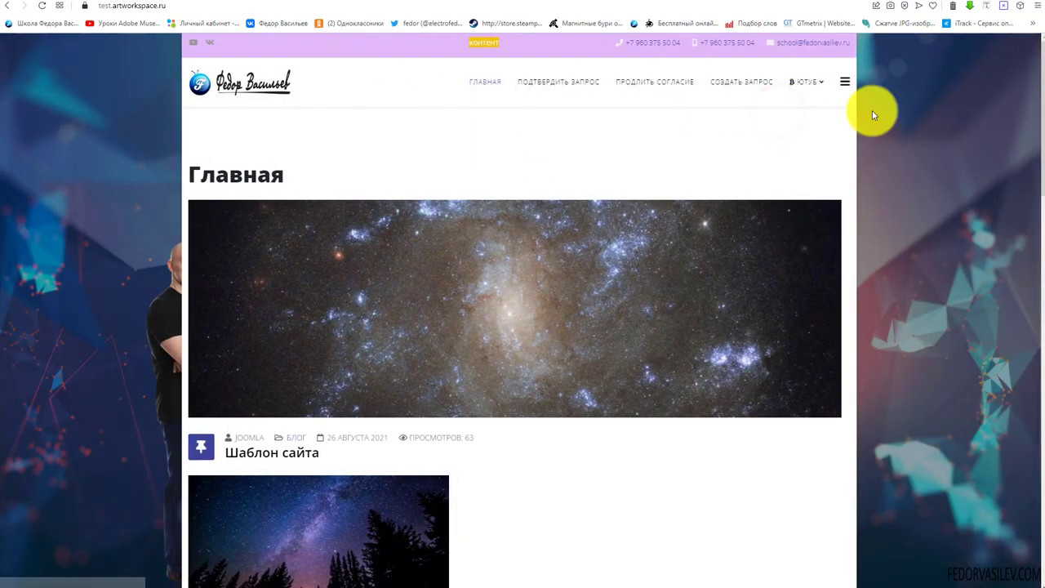
pyautogui.click(846, 84)
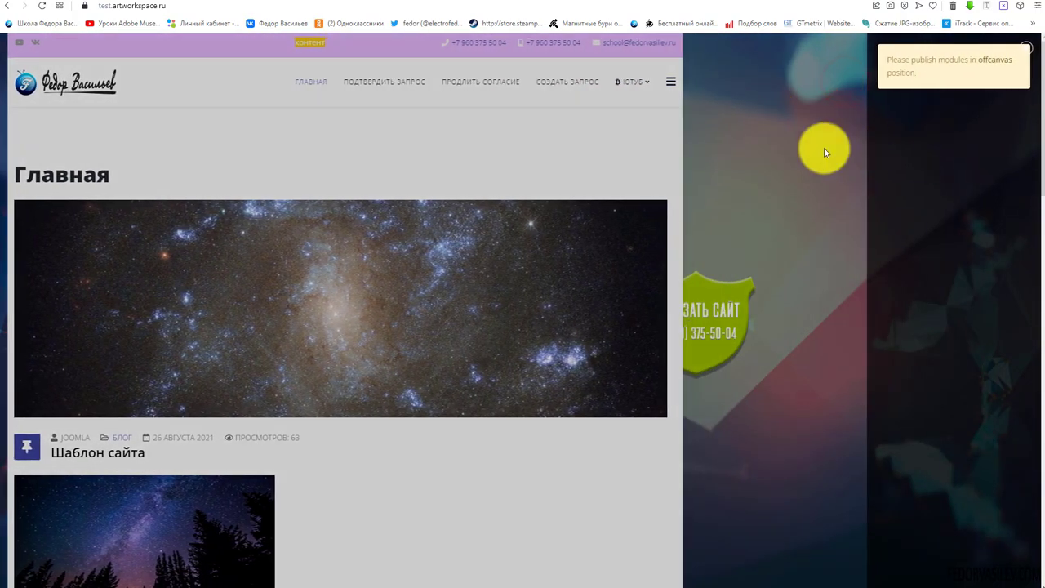
pyautogui.click(821, 149)
pyautogui.hotkey('ctrl', 'Tab')
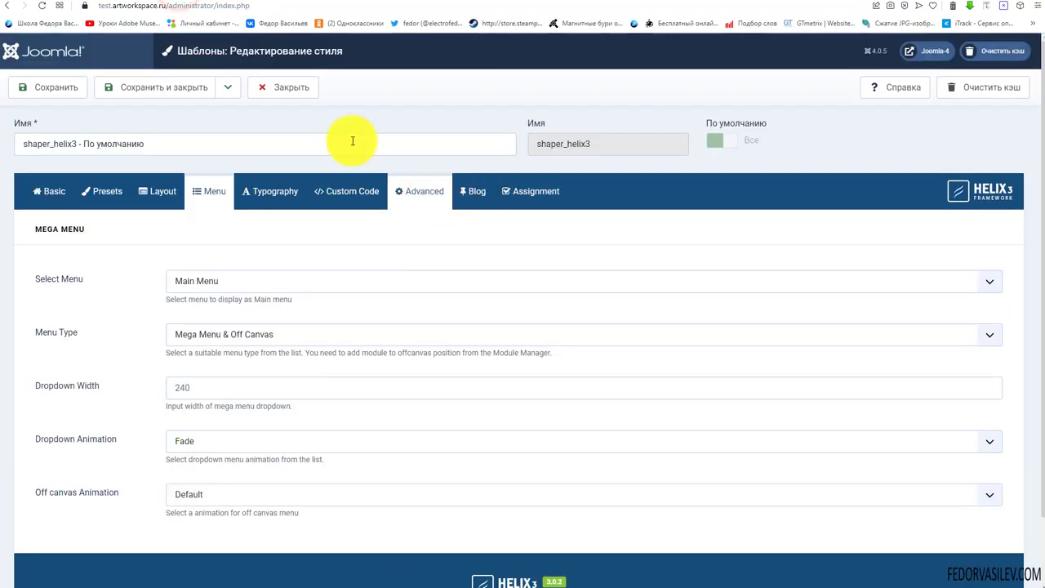
# - Close the template style and filter the site modules by the type Меню
pyautogui.click(286, 87)
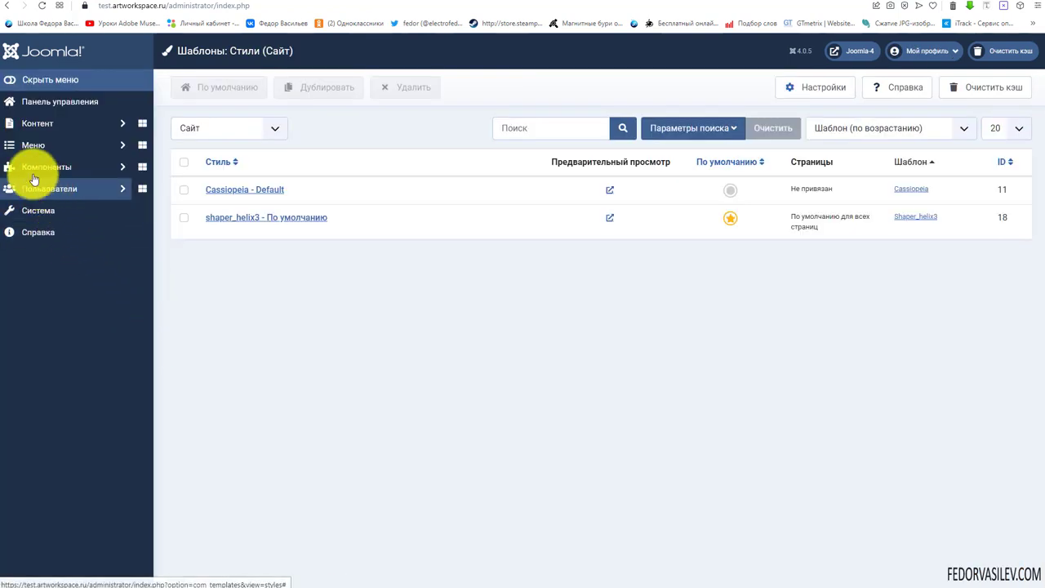
pyautogui.click(39, 103)
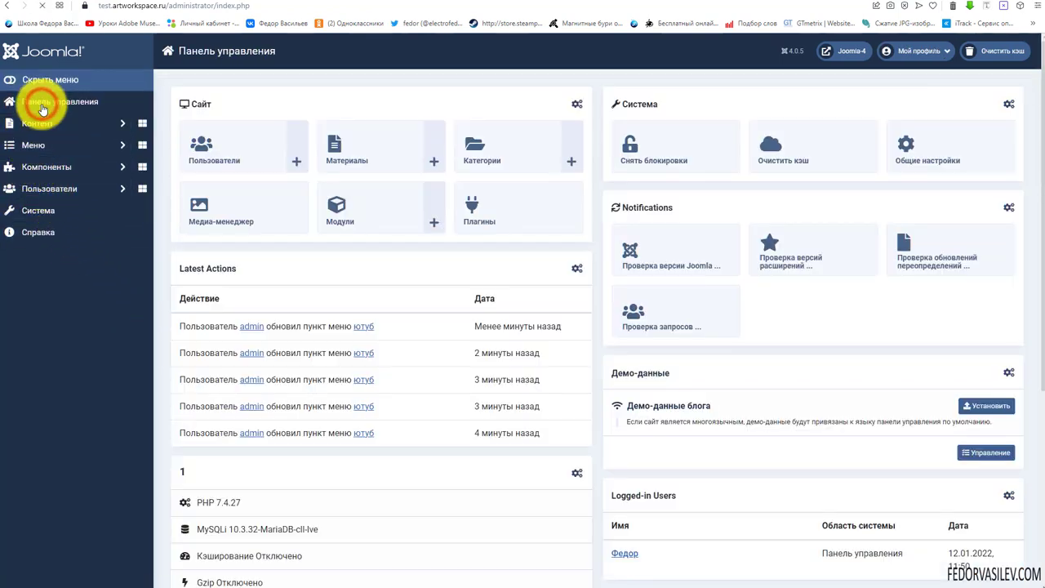
pyautogui.click(354, 204)
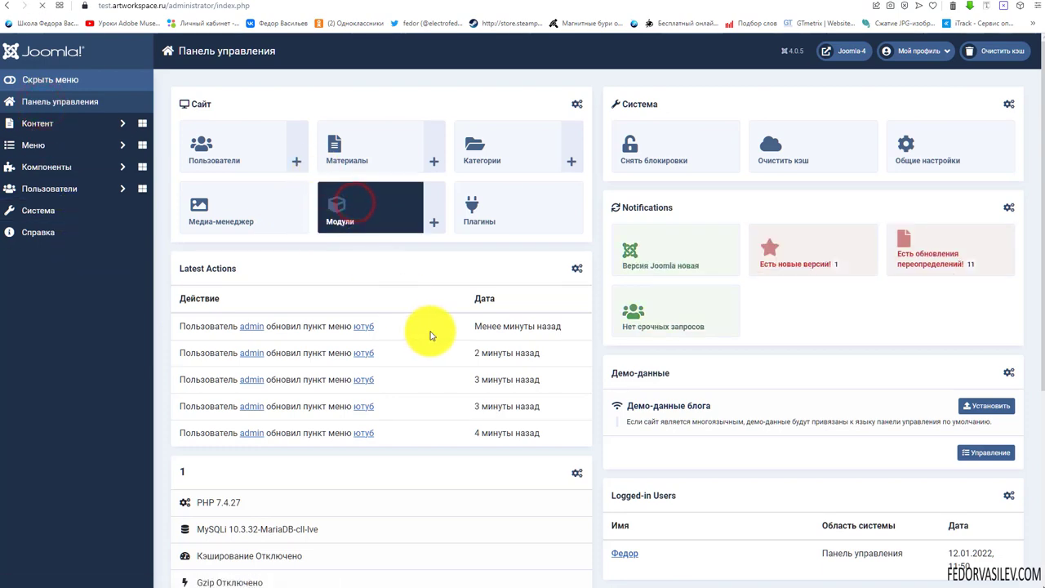
pyautogui.click(523, 166)
pyautogui.click(528, 356)
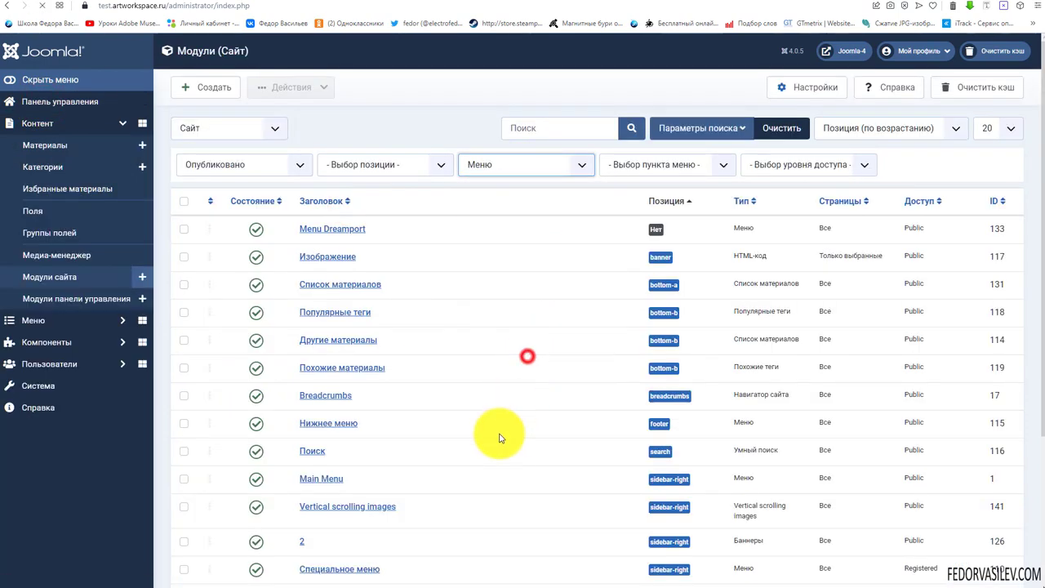
# - Unpublish the published menu modules, check the site's home page and return to the module list
pyautogui.click(256, 349)
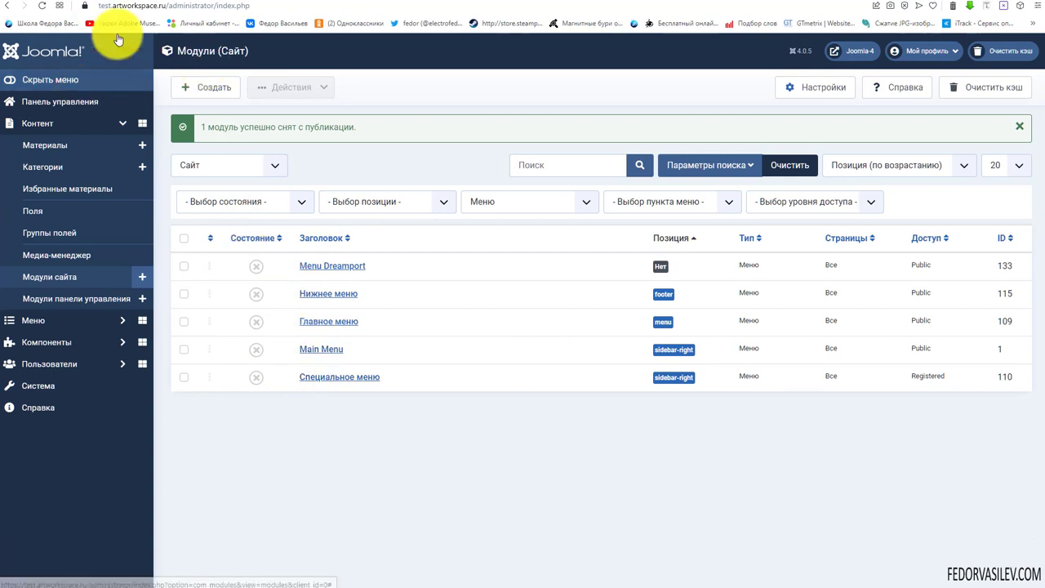
pyautogui.click(193, 2)
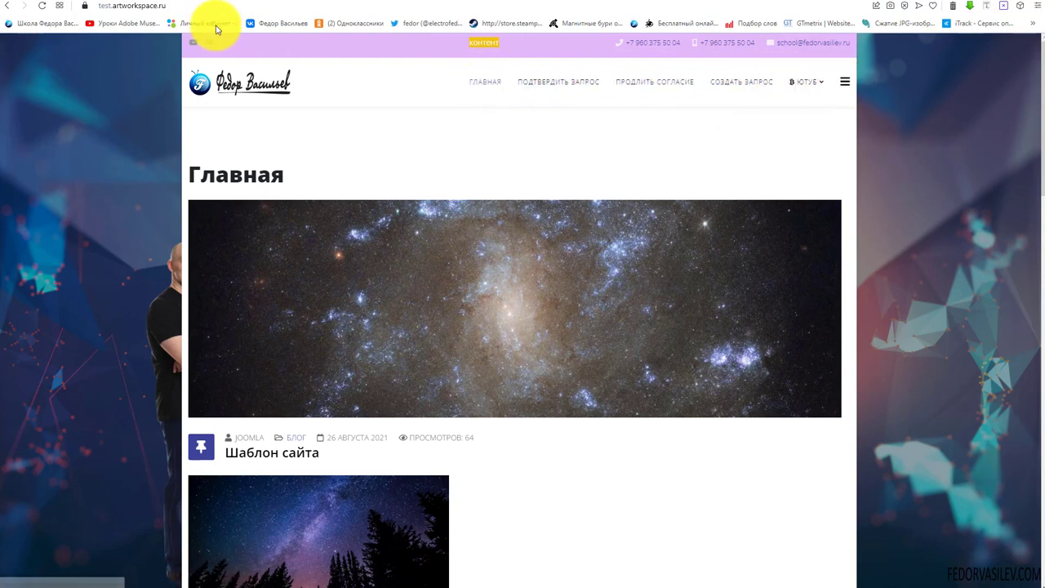
pyautogui.click(196, 1)
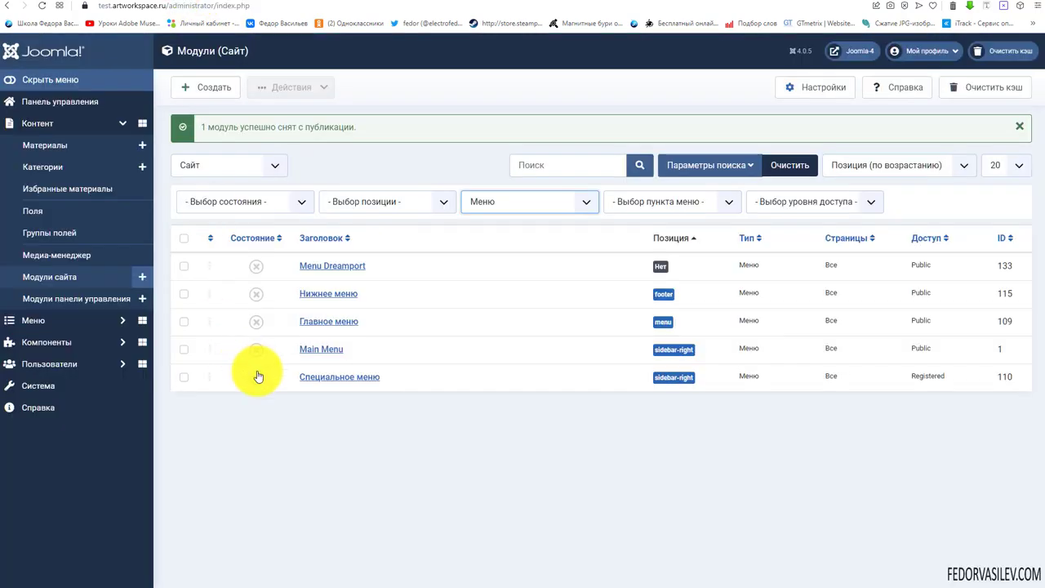
# - Publish the Главное меню module briefly, unpublish it again and publish the Main Menu module instead
pyautogui.click(255, 323)
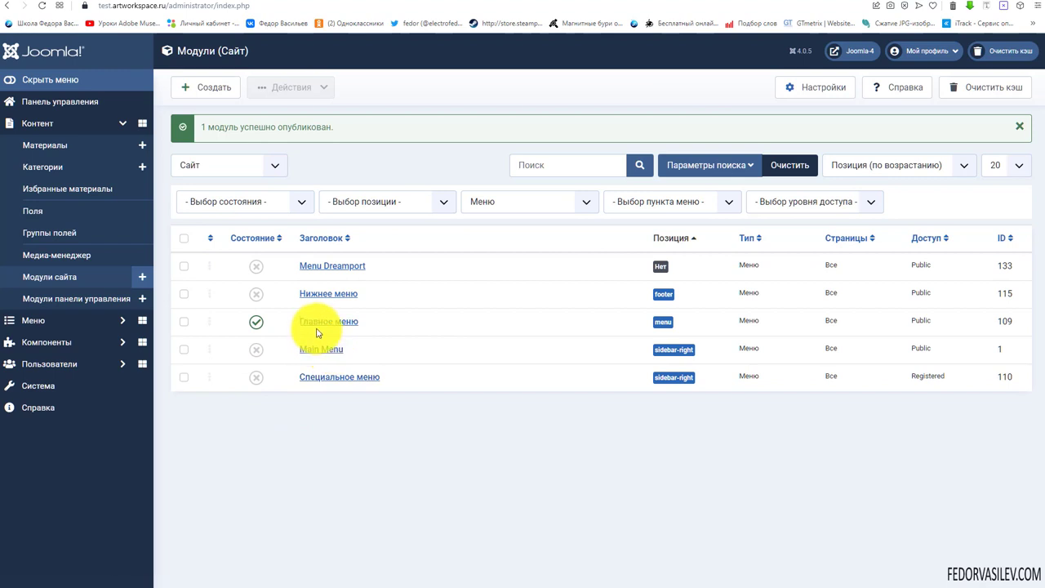
pyautogui.click(256, 322)
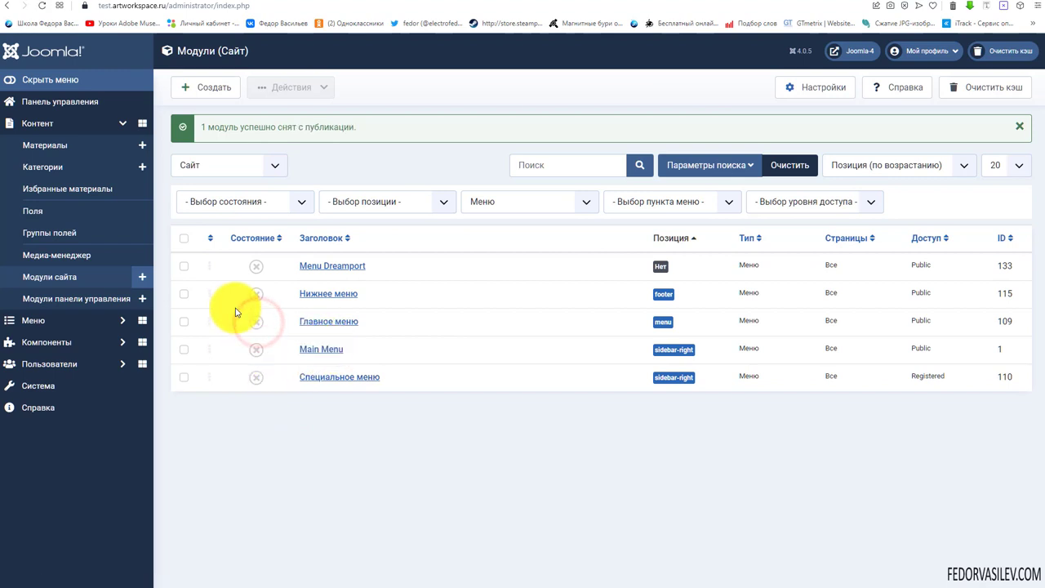
pyautogui.click(256, 350)
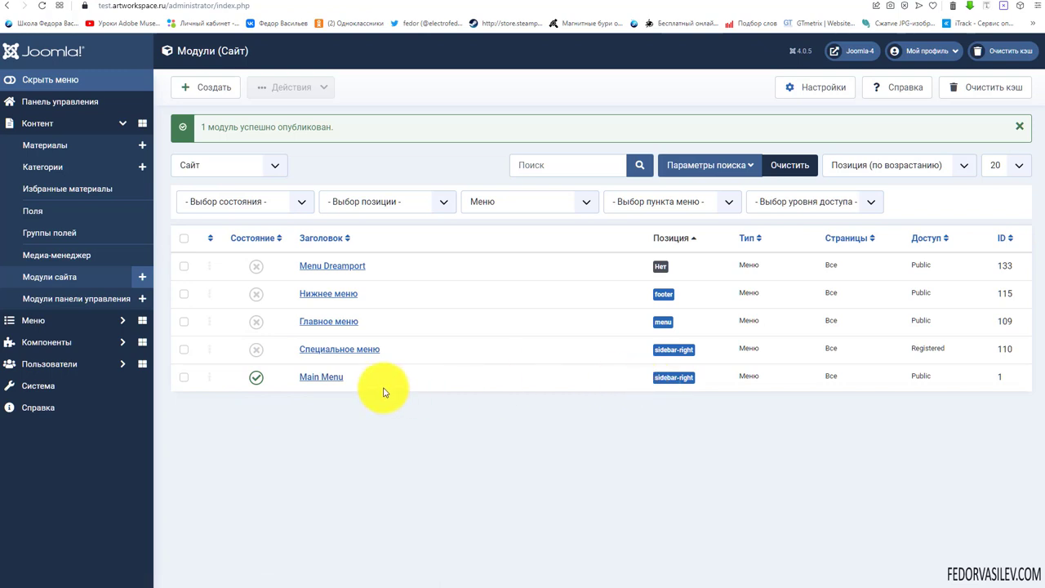
# - Set the Main Menu module's position to Offcanvas [offcanvas] under Shaper_helix3
pyautogui.click(325, 376)
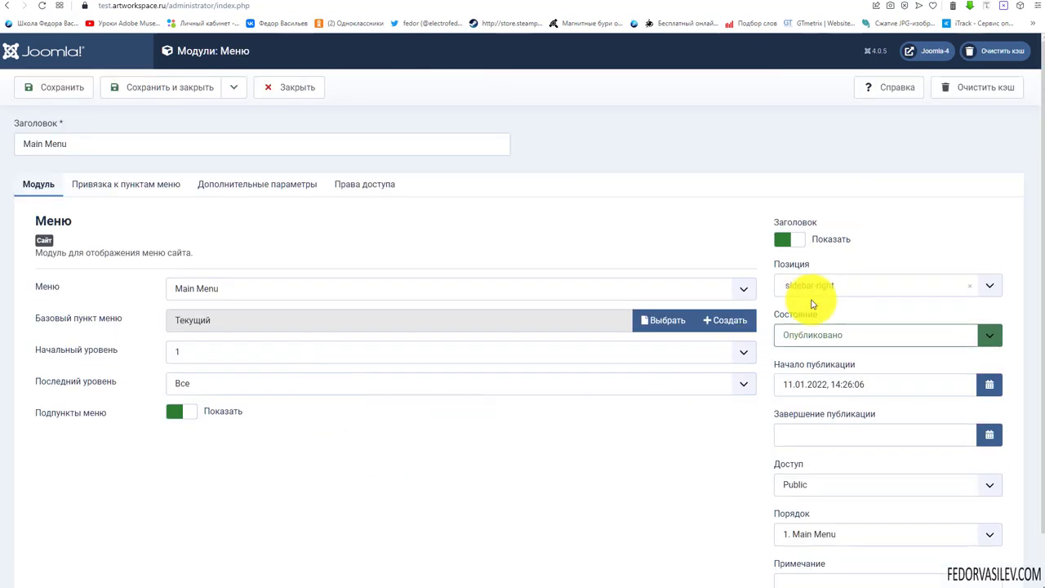
pyautogui.click(821, 285)
pyautogui.scroll(-5, 864, 375)
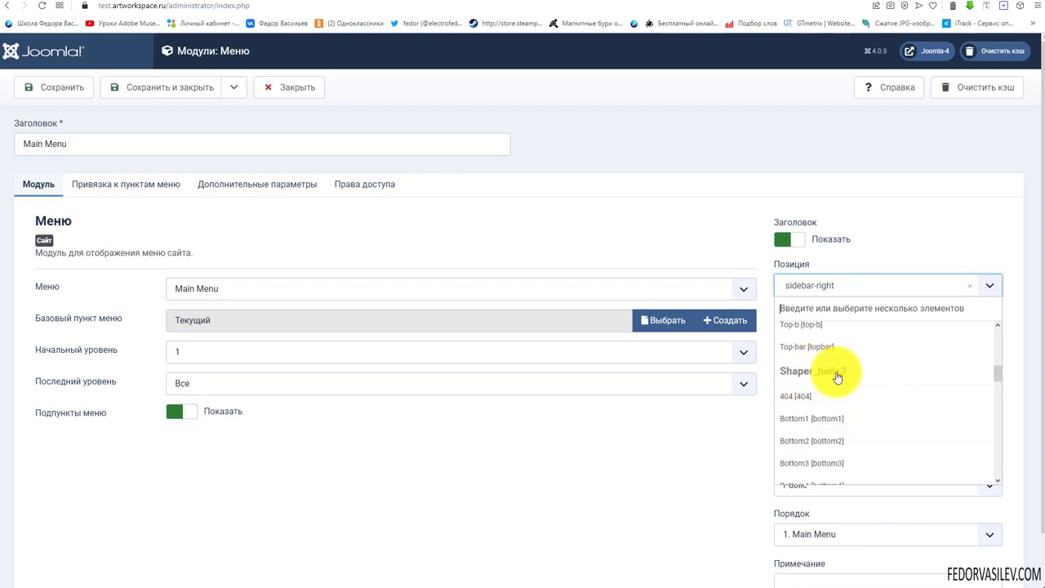
pyautogui.scroll(-2, 878, 383)
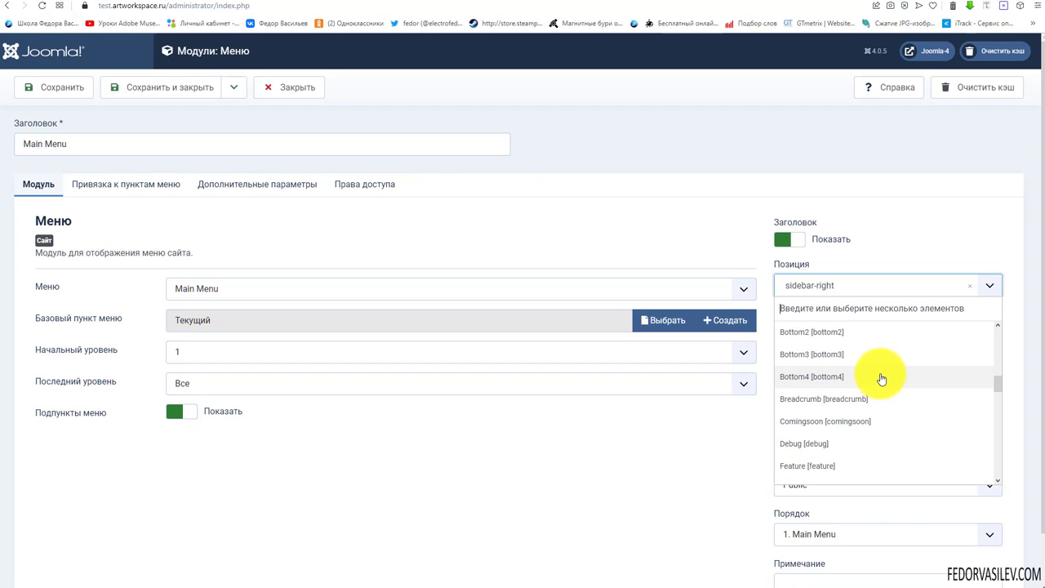
pyautogui.scroll(-3, 882, 379)
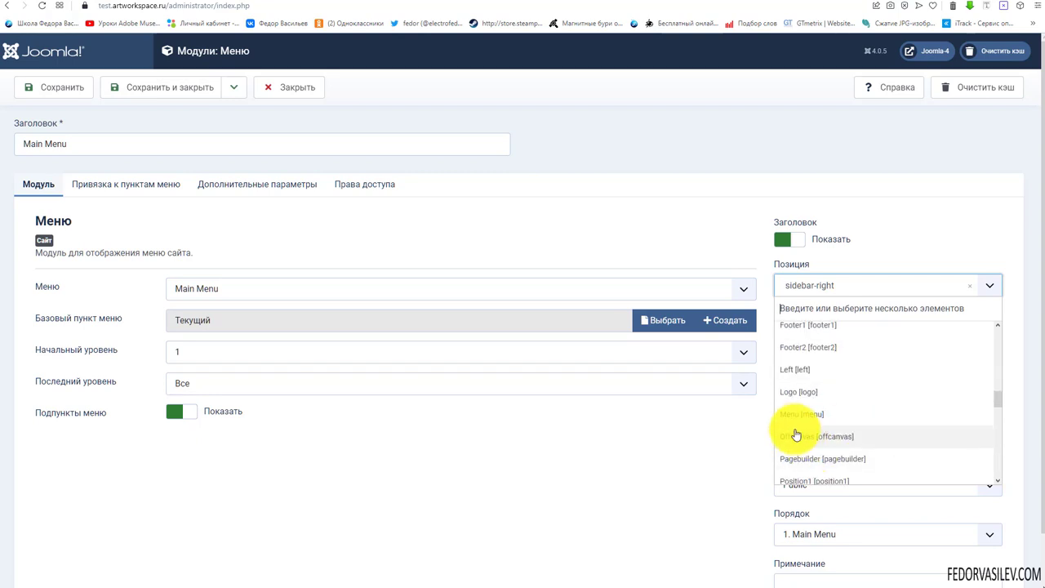
pyautogui.click(830, 441)
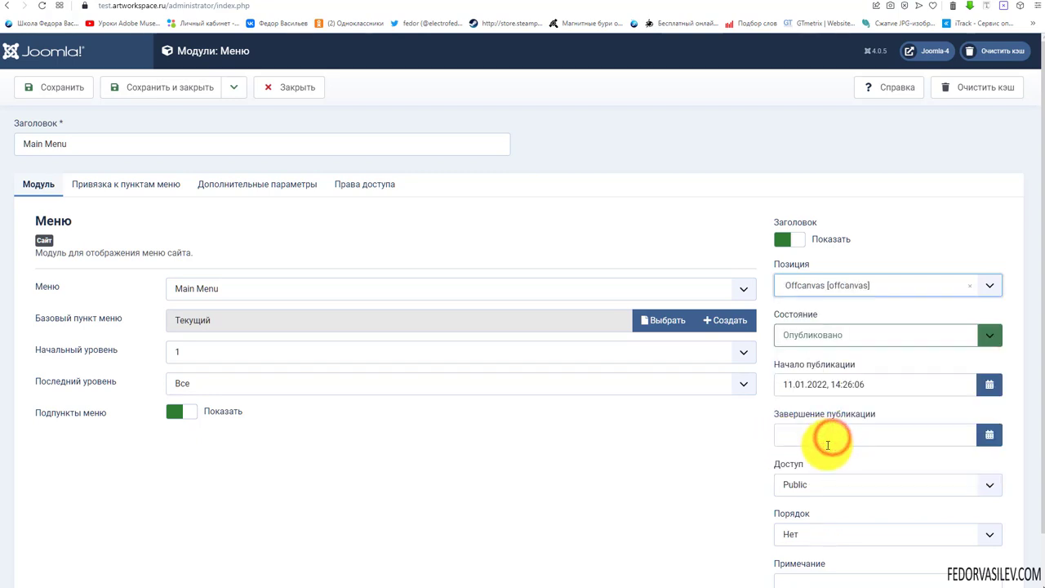
# - Review the Main Menu module's page assignment, save the module and check the off-canvas panel on the site
pyautogui.click(133, 183)
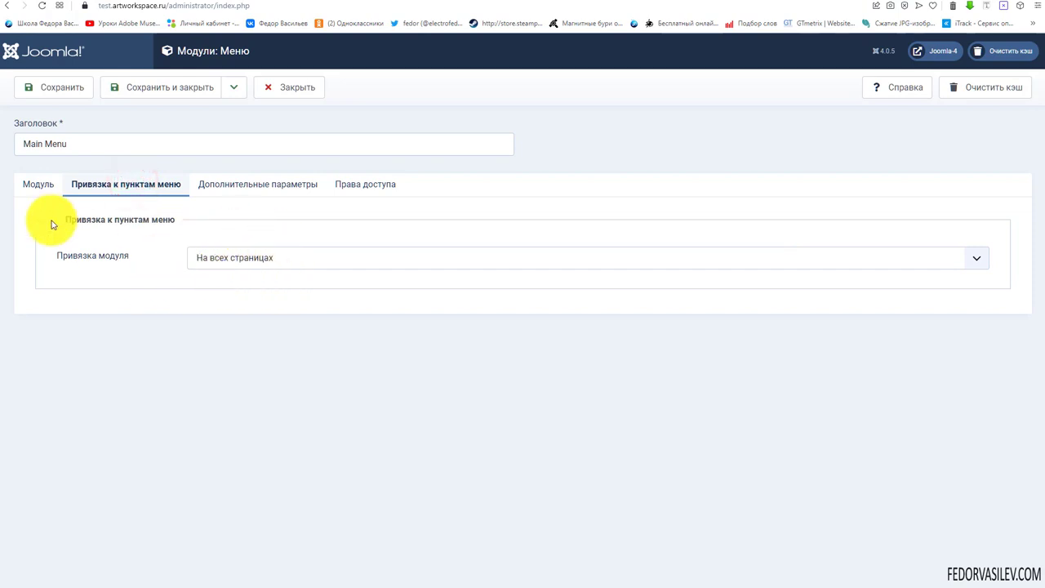
pyautogui.click(35, 186)
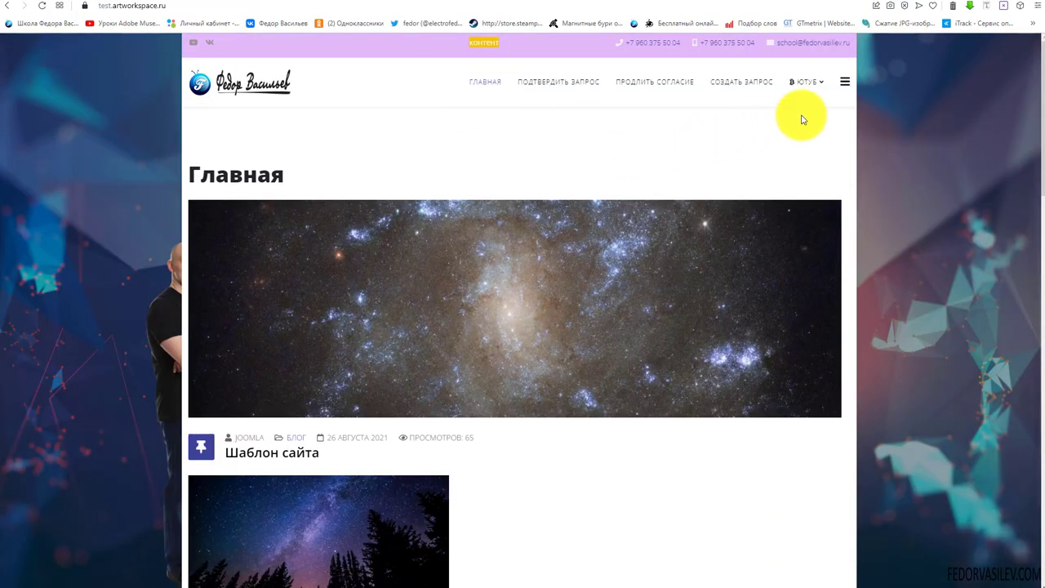
pyautogui.click(845, 84)
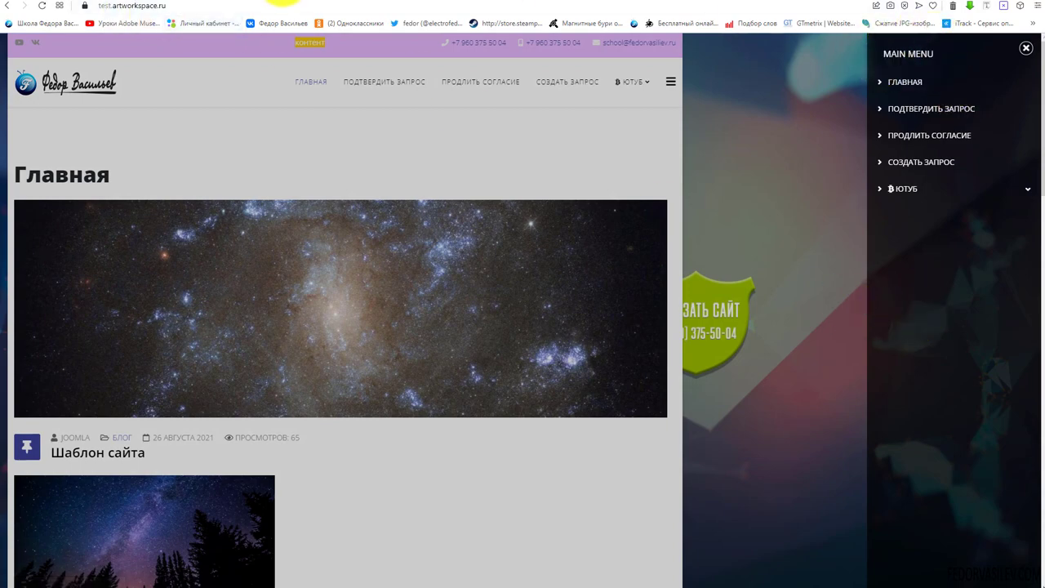
pyautogui.click(188, 1)
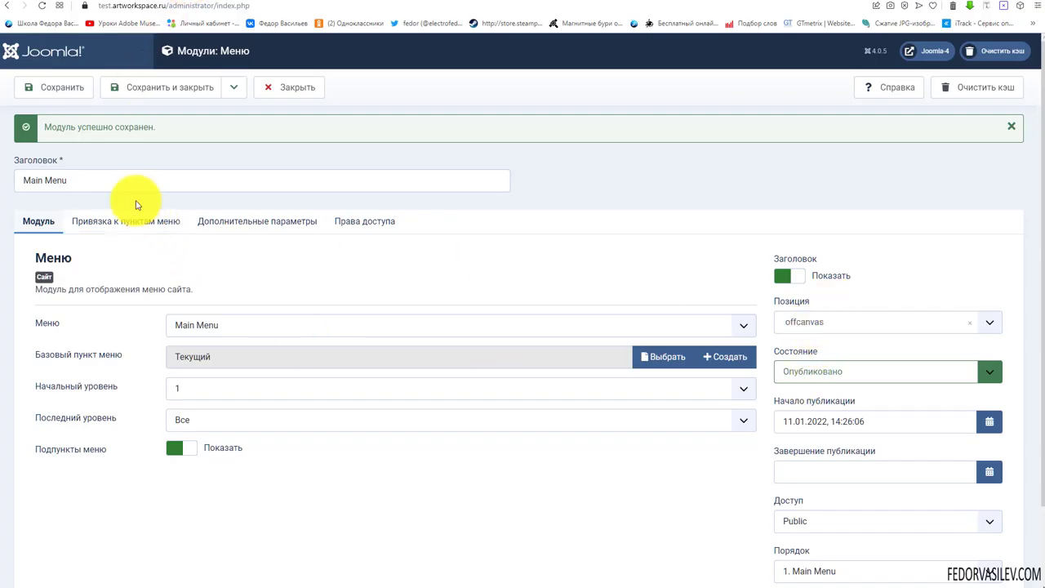
# - Change the off-canvas module's title to "Меню" and save it
pyautogui.tripleClick(113, 181)
pyautogui.write('Меню')
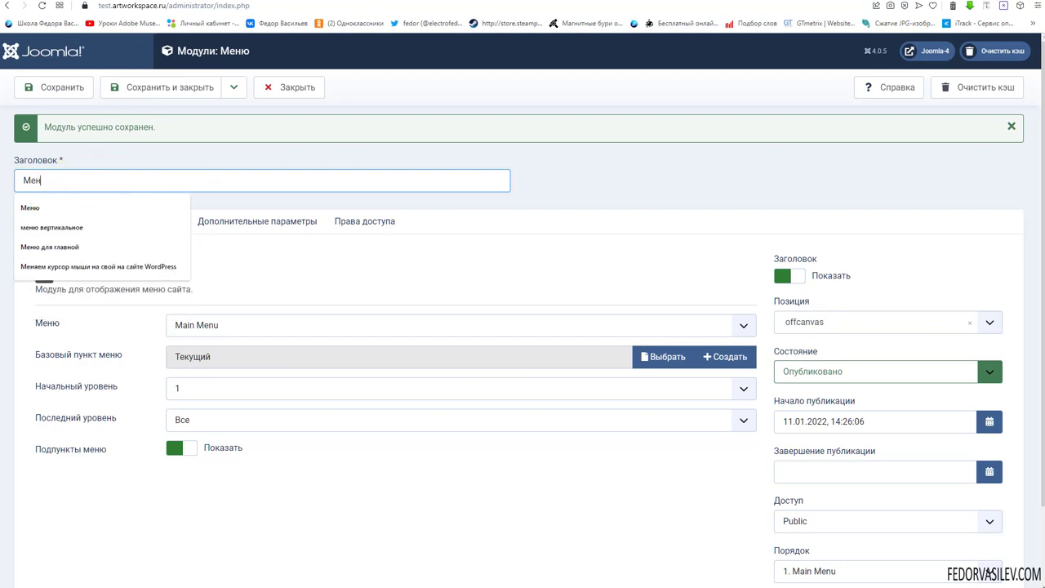
pyautogui.click(31, 85)
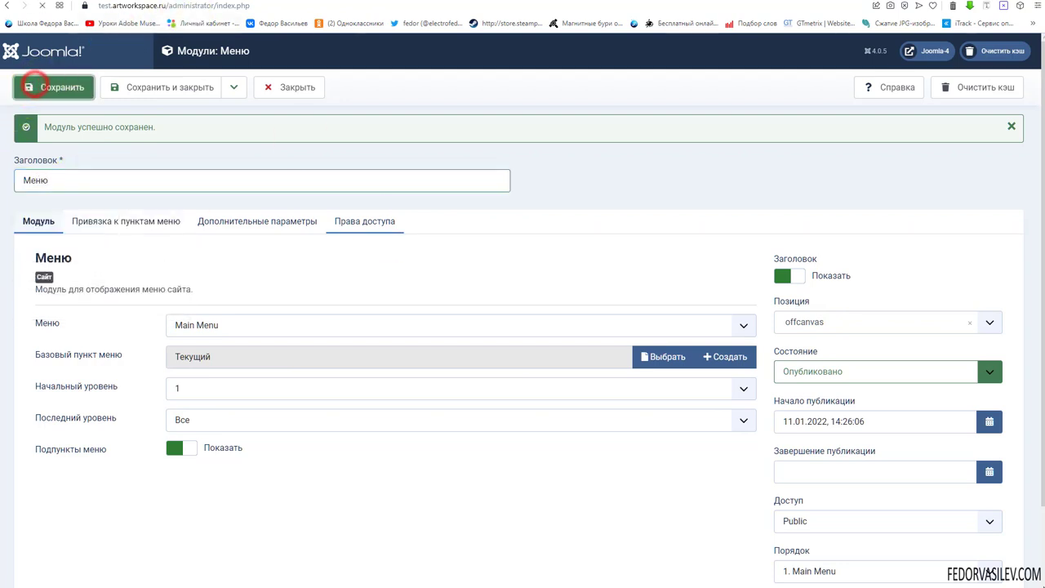
# - Check the off-canvas menu on the site, including the "ютуб" submenu, and close the module's settings
pyautogui.hotkey('ctrl', 'Tab')
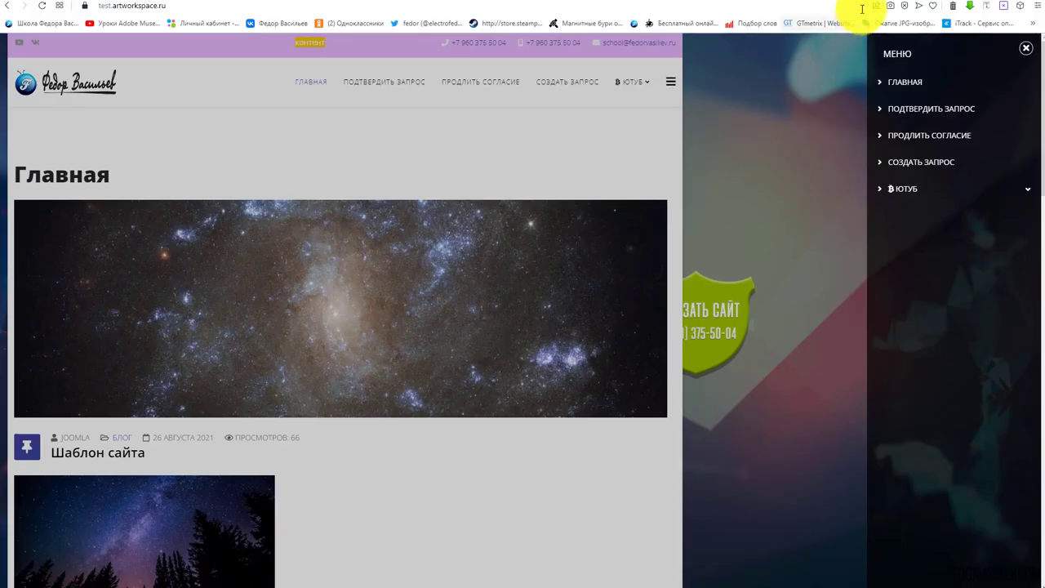
pyautogui.click(899, 87)
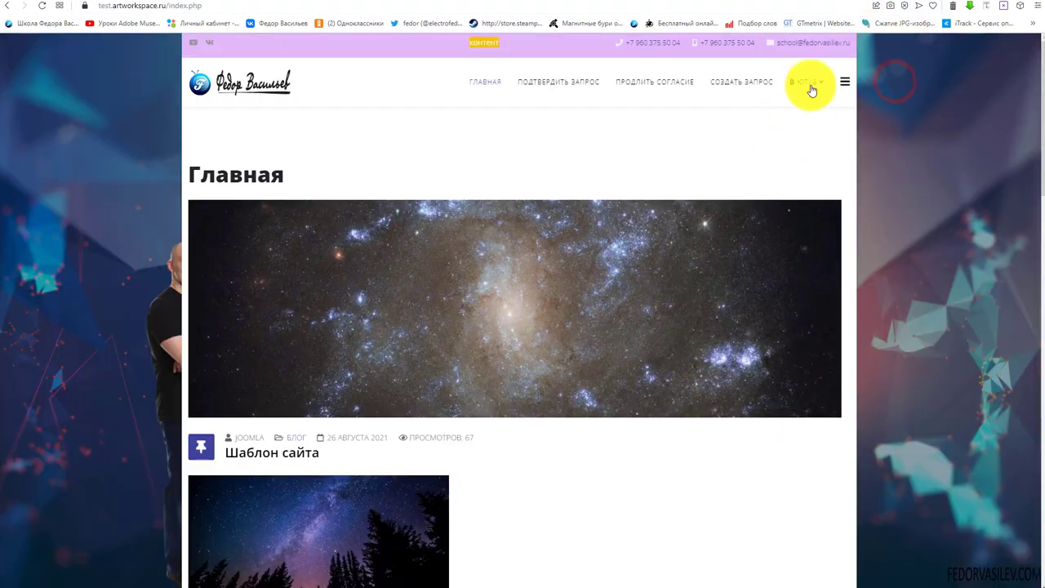
pyautogui.click(846, 83)
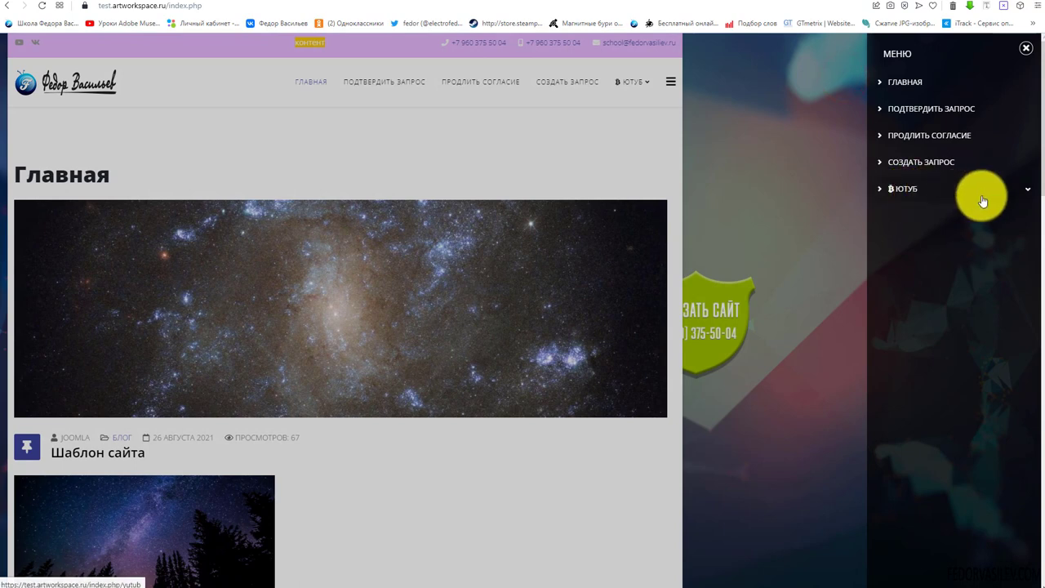
pyautogui.click(1027, 193)
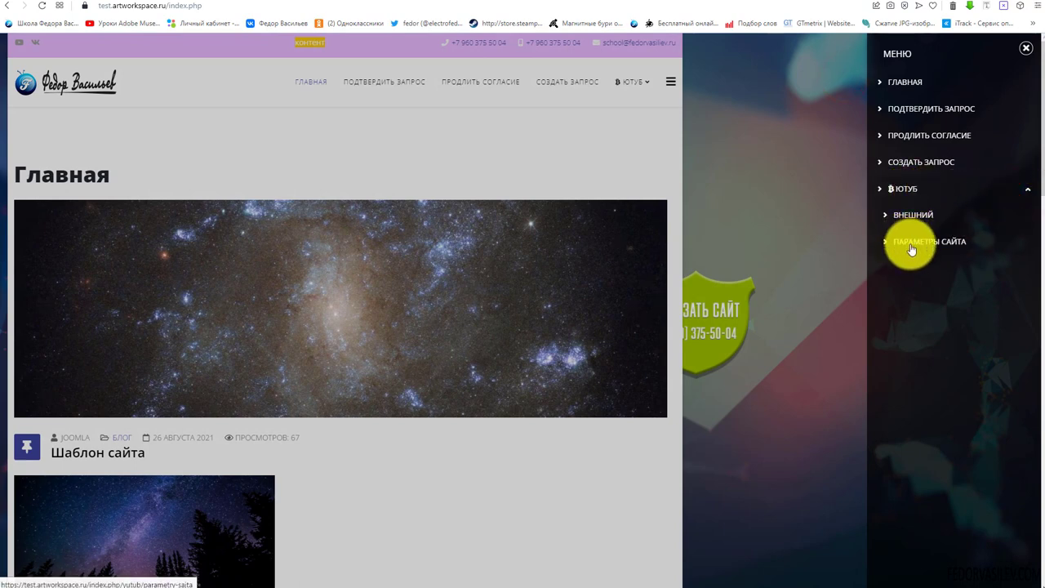
pyautogui.click(170, 2)
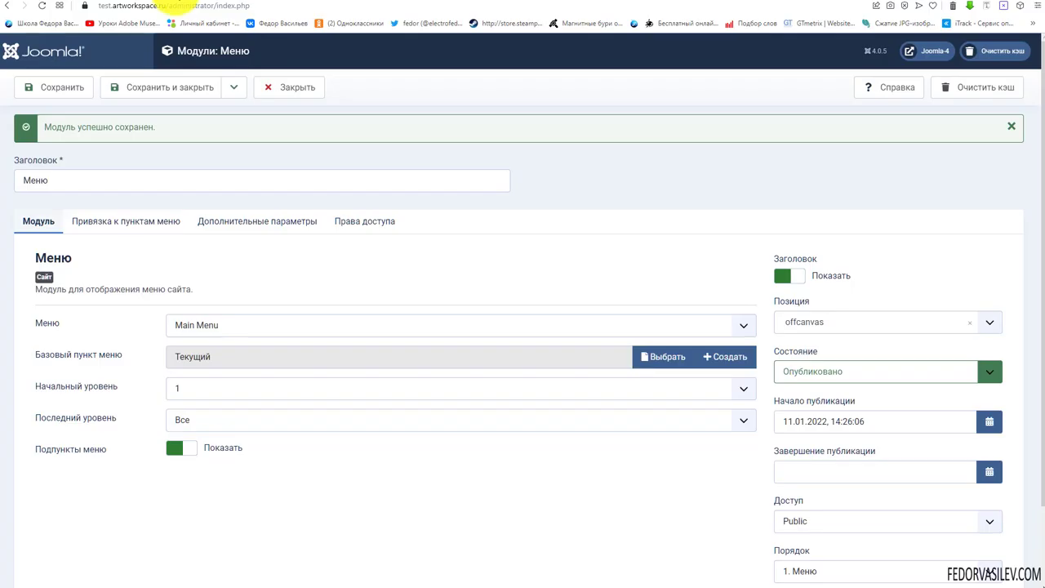
pyautogui.click(308, 96)
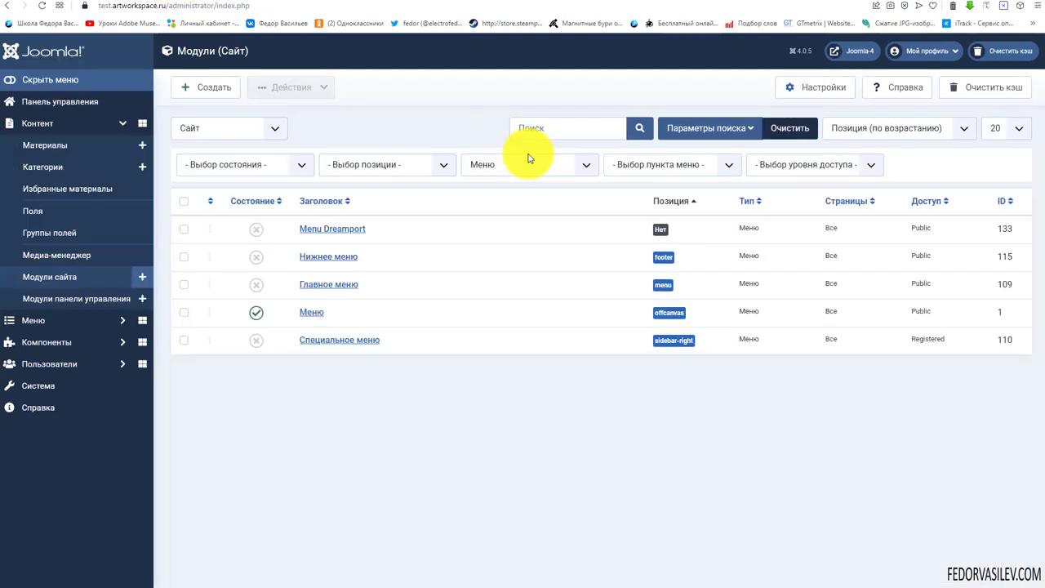
# - Open the menu settings of the shaper_helix3 site template style and close the off-canvas panel left open on the site
pyautogui.click(49, 381)
pyautogui.click(189, 328)
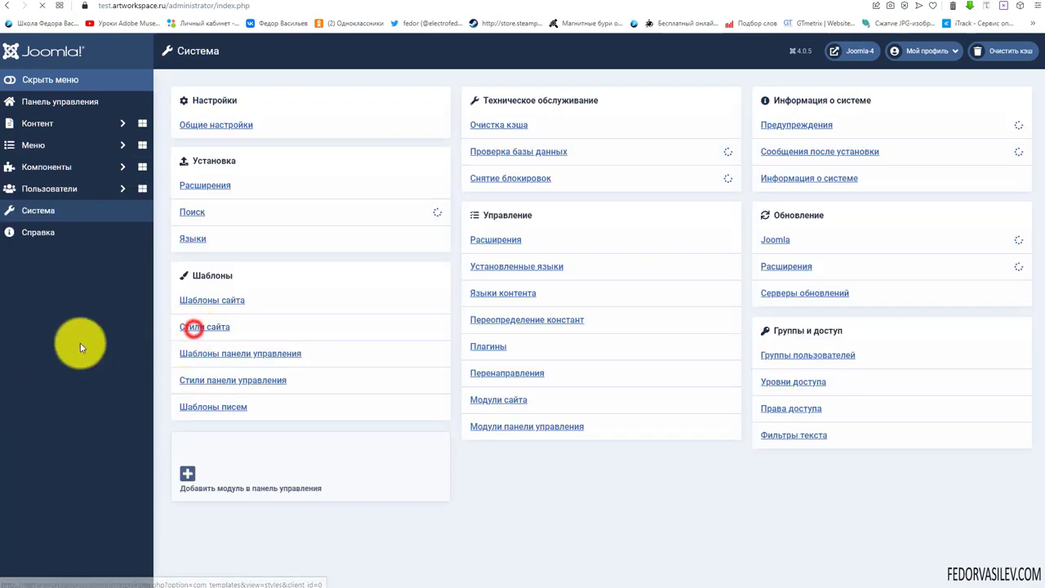
pyautogui.click(228, 217)
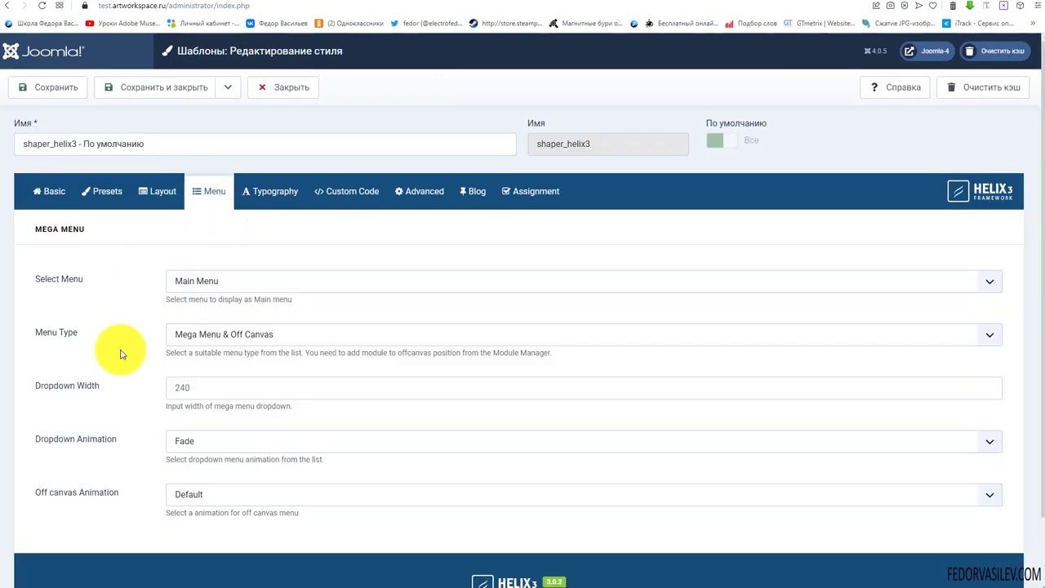
pyautogui.click(121, 344)
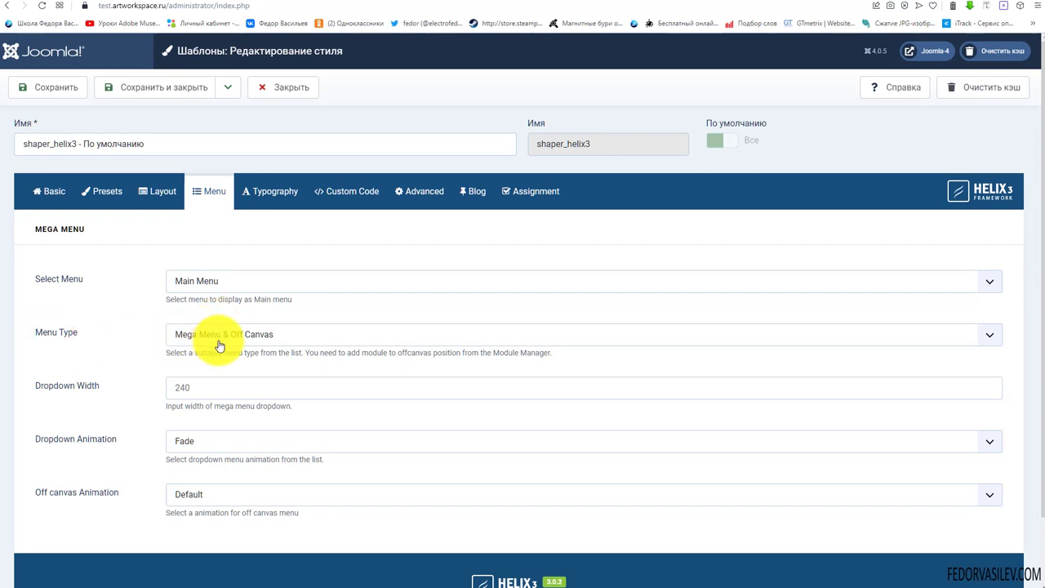
pyautogui.click(209, 25)
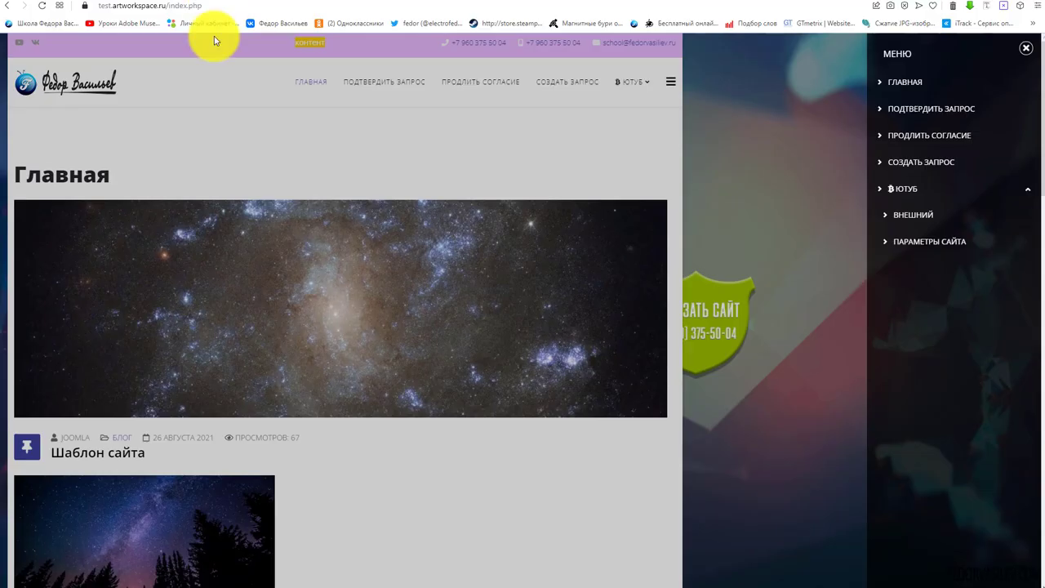
pyautogui.click(716, 185)
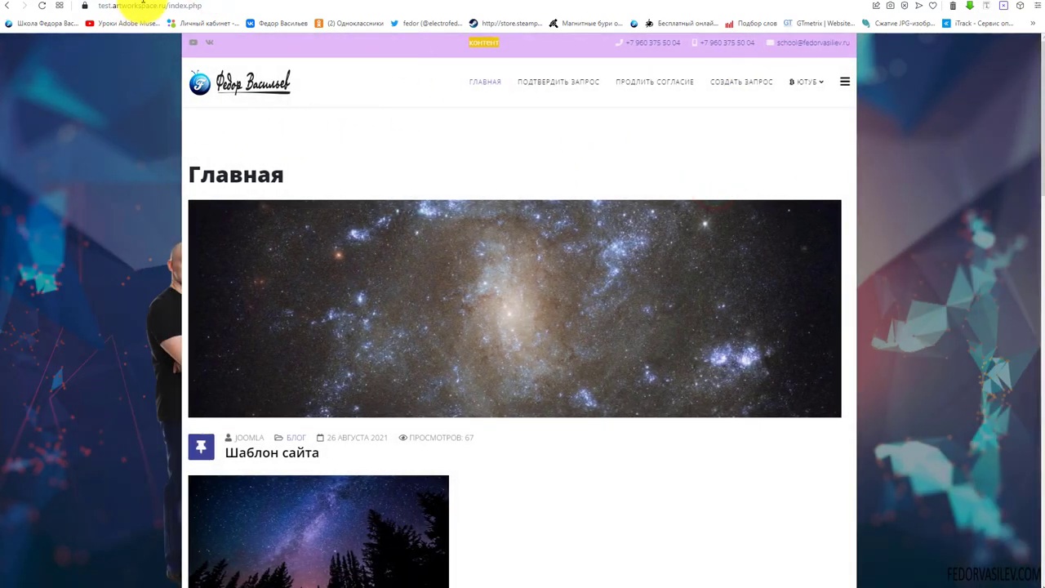
pyautogui.click(174, 2)
# - Set the Menu Type to Mega Menu, save the style and check the header menu on the site
pyautogui.click(227, 335)
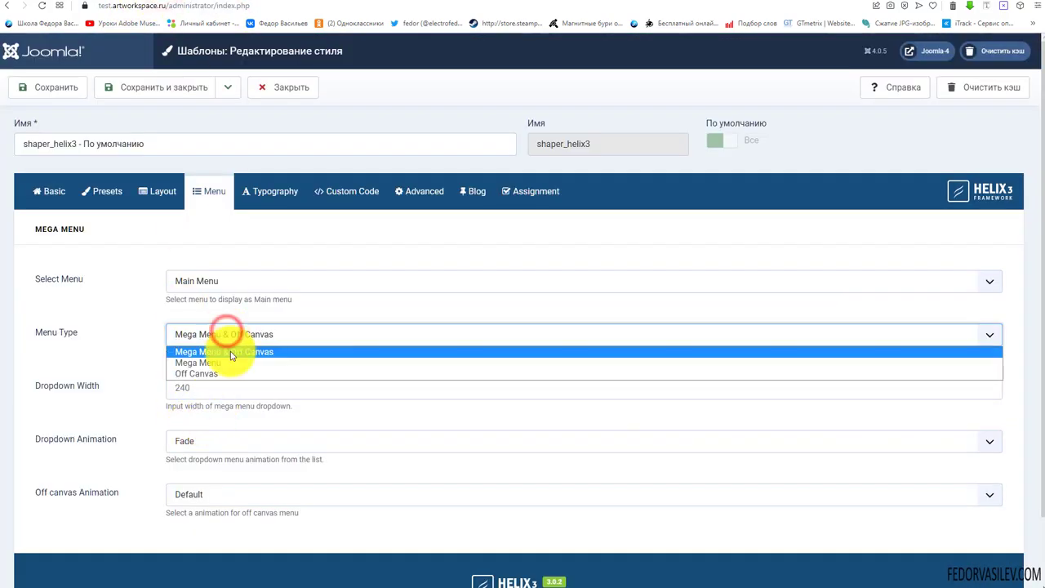
pyautogui.click(228, 363)
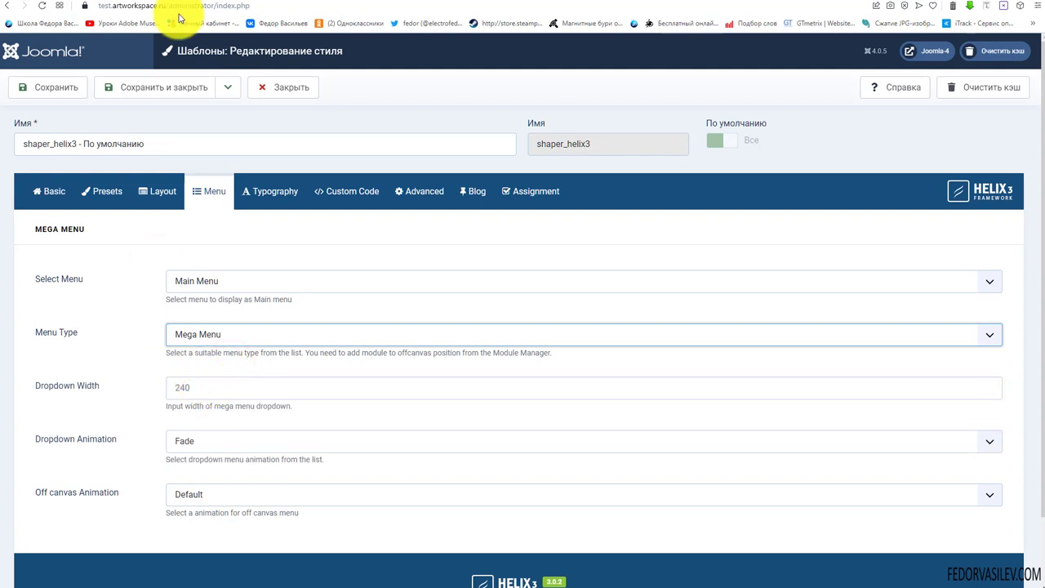
pyautogui.click(56, 86)
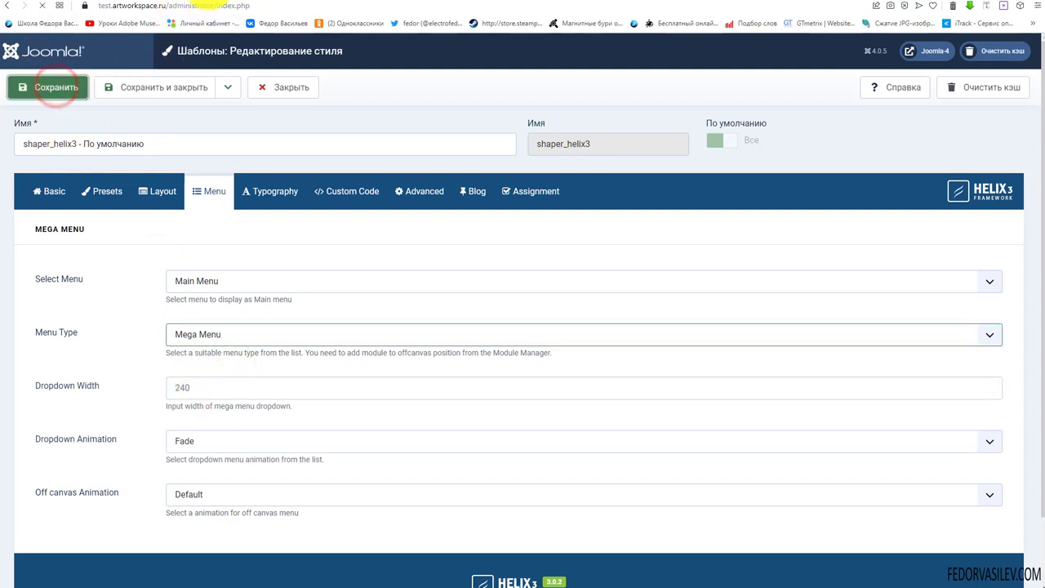
pyautogui.hotkey('ctrl', 'Tab')
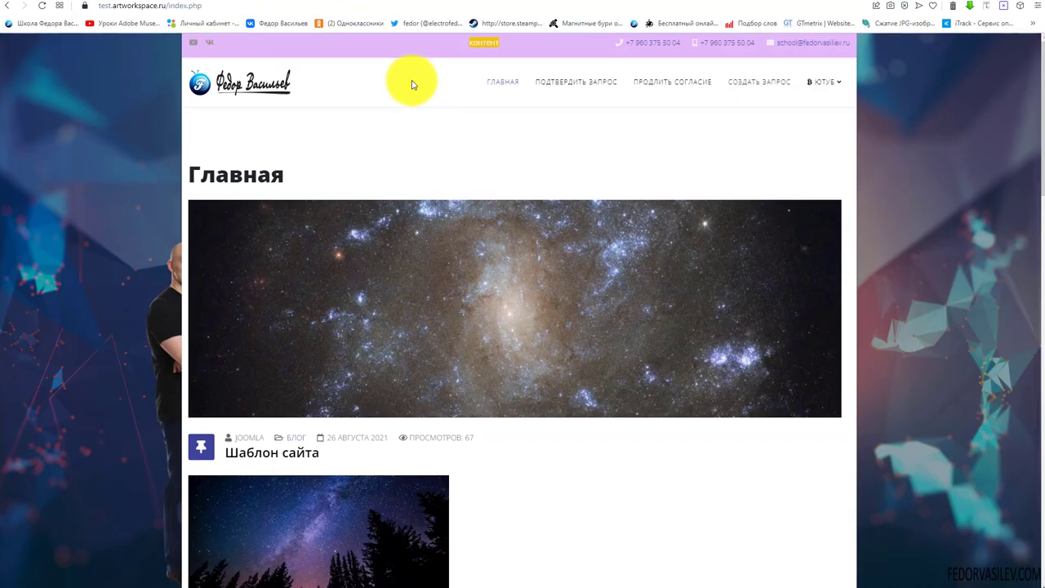
pyautogui.moveTo(845, 97)
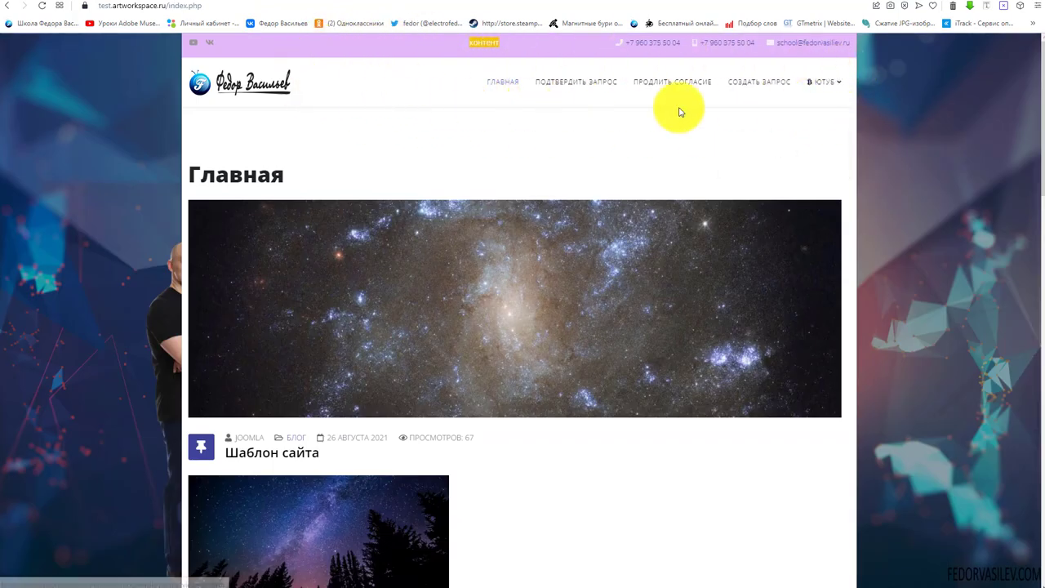
pyautogui.moveTo(804, 93)
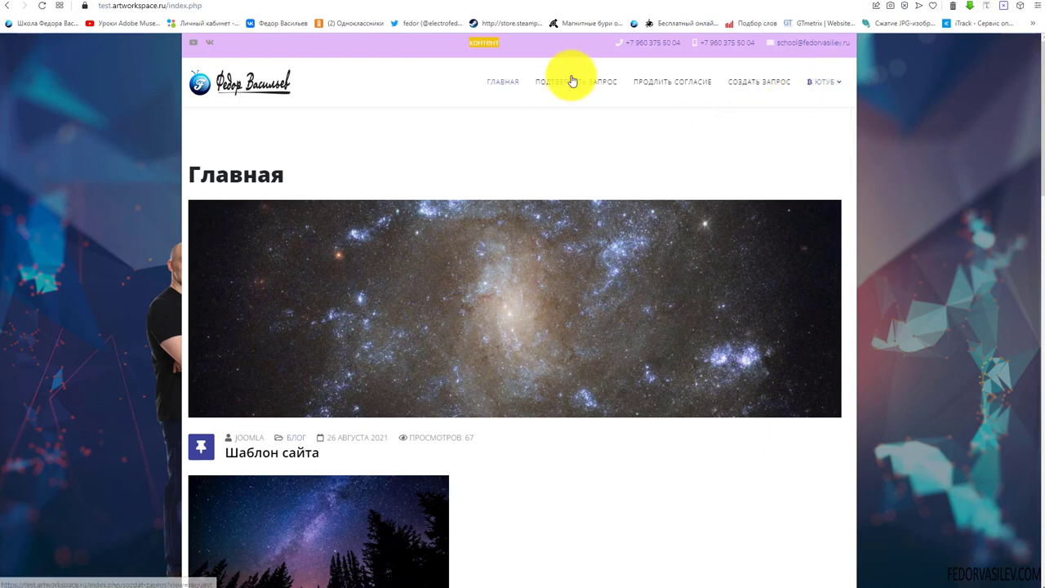
pyautogui.click(172, 3)
# - Set the Menu Type to Off Canvas, save the style and check the off-canvas panel on the site
pyautogui.scroll(-2, 249, 305)
pyautogui.click(205, 261)
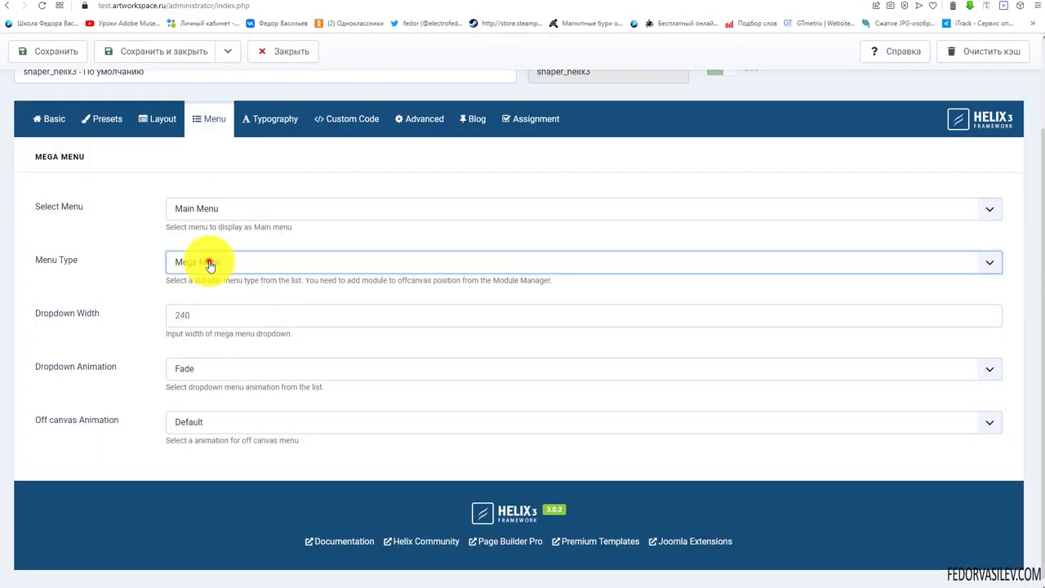
pyautogui.click(197, 306)
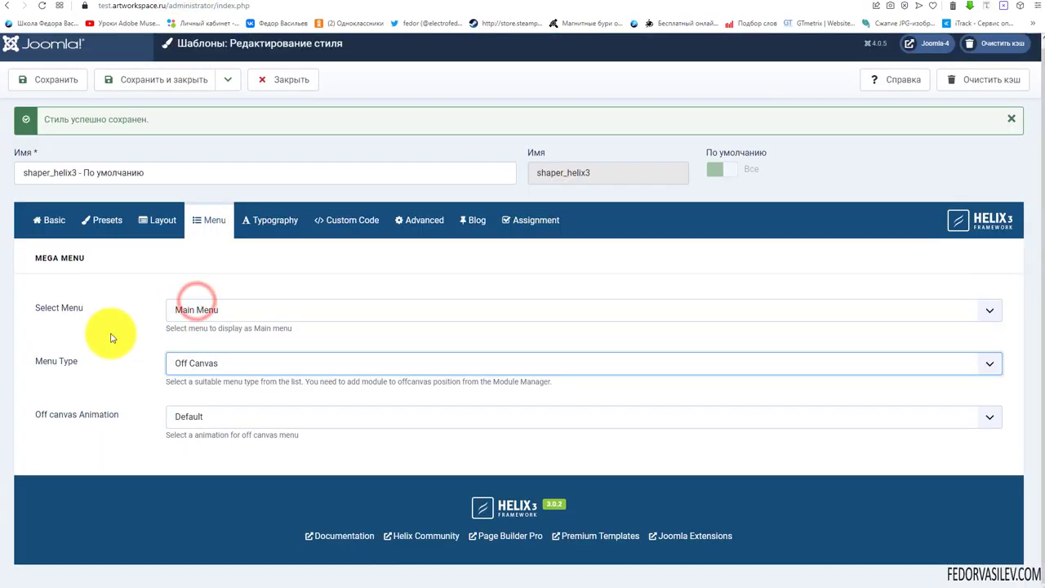
pyautogui.click(59, 80)
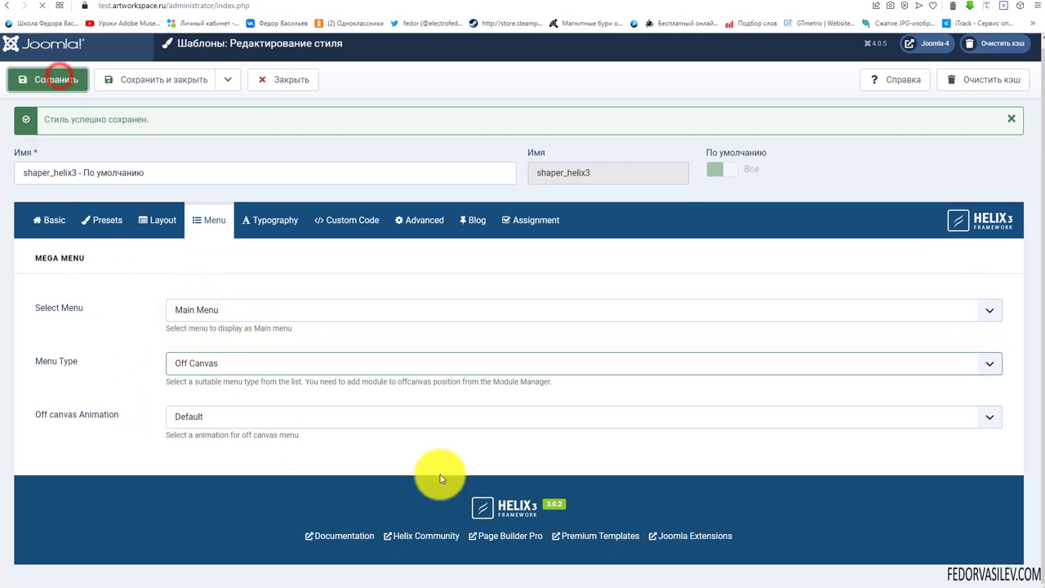
pyautogui.hotkey('ctrl', 'Tab')
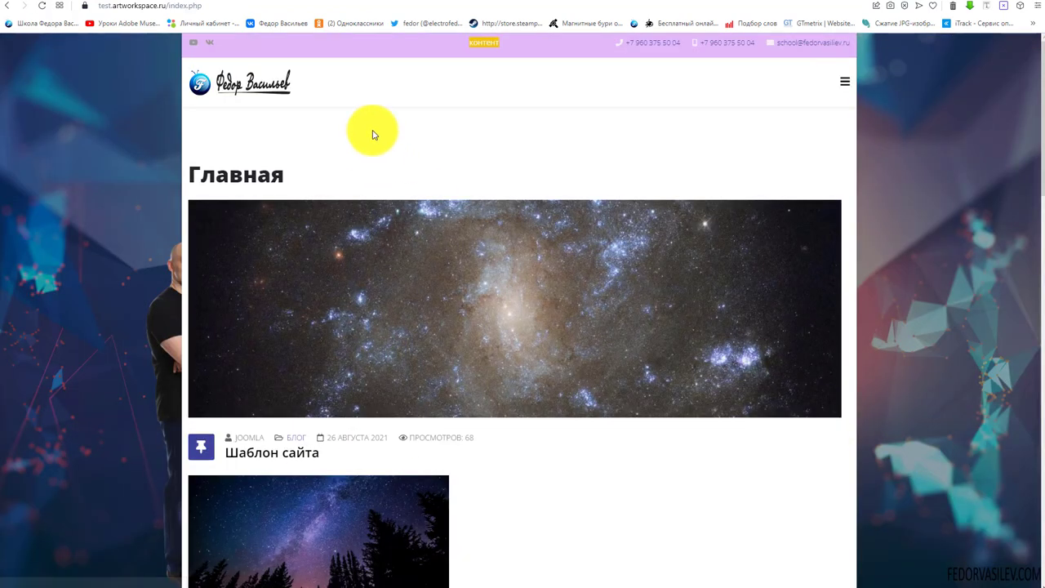
pyautogui.click(845, 81)
pyautogui.click(734, 197)
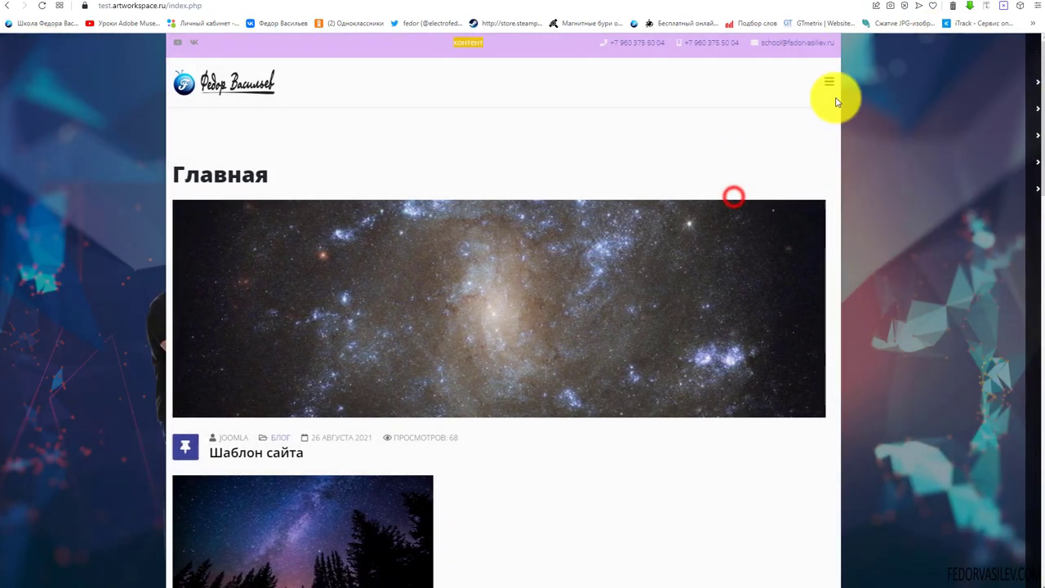
pyautogui.hotkey('ctrl', 'Tab')
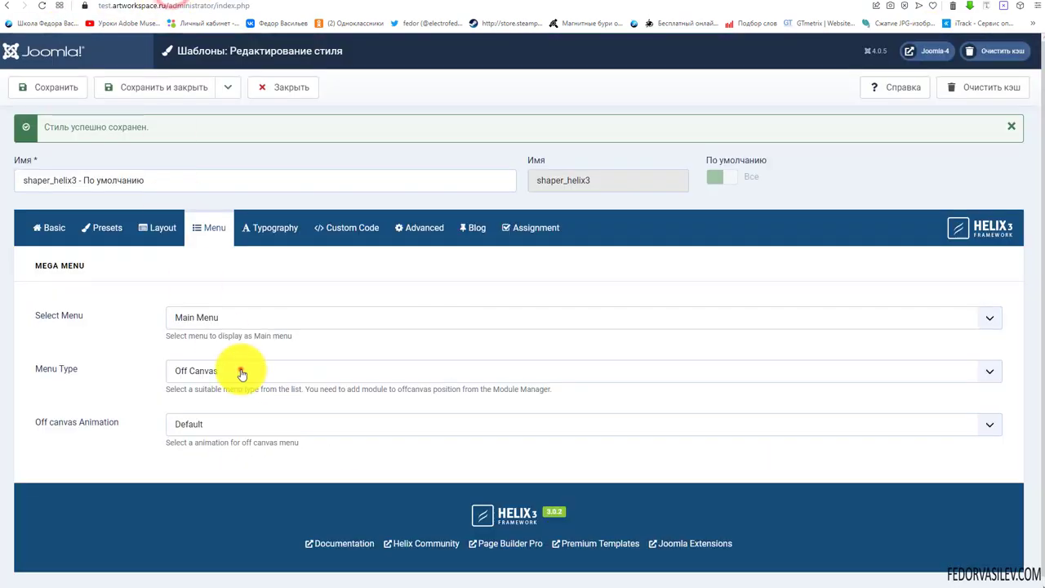
# - Switch the Menu Type back to Mega Menu, save the style and check the "ютуб" item in the site header
pyautogui.click(242, 373)
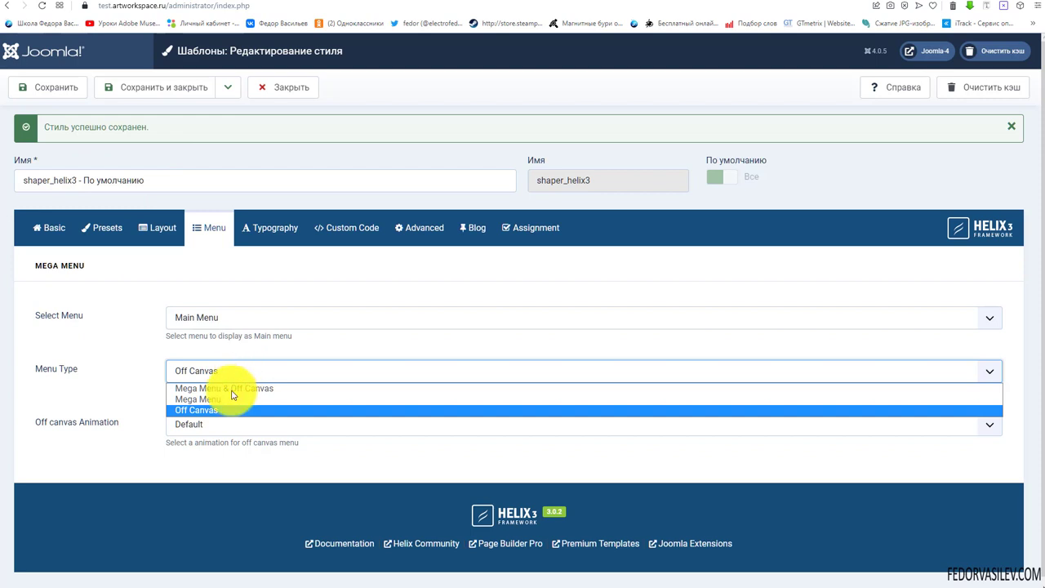
pyautogui.click(229, 398)
pyautogui.scroll(-2, 195, 353)
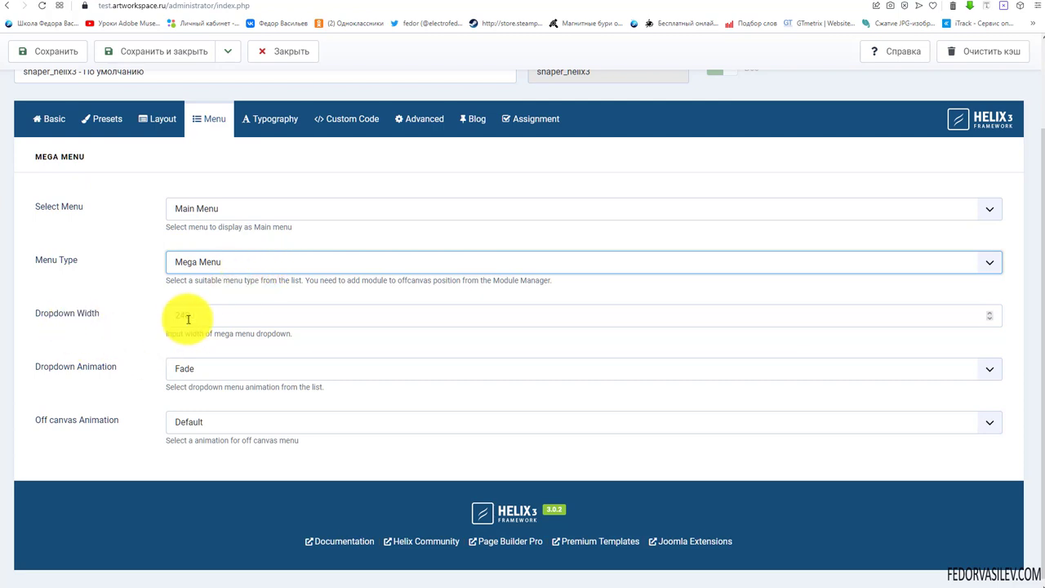
pyautogui.moveTo(299, 335); pyautogui.dragTo(41, 316)
pyautogui.click(114, 334)
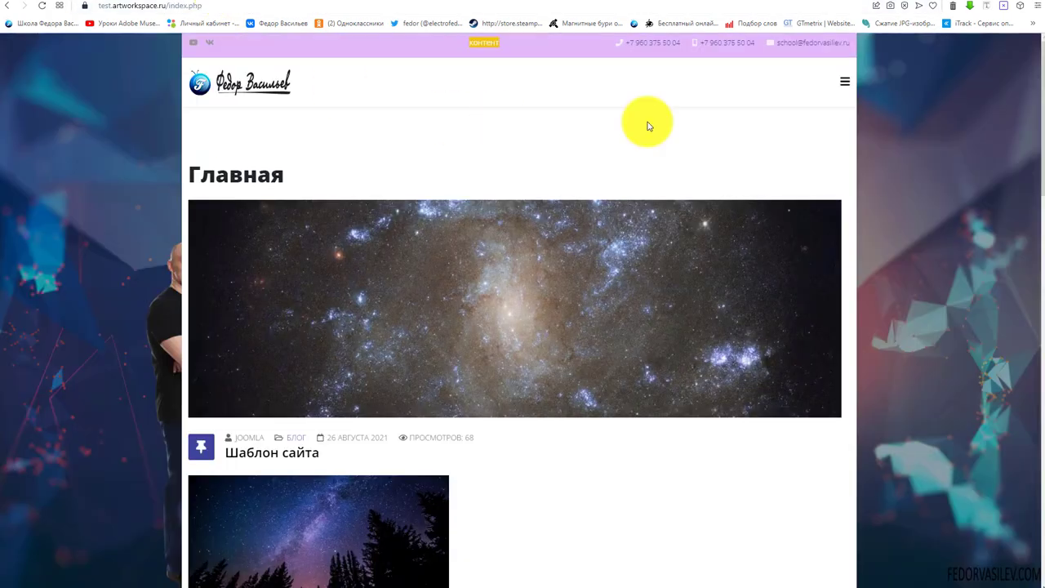
pyautogui.moveTo(823, 89)
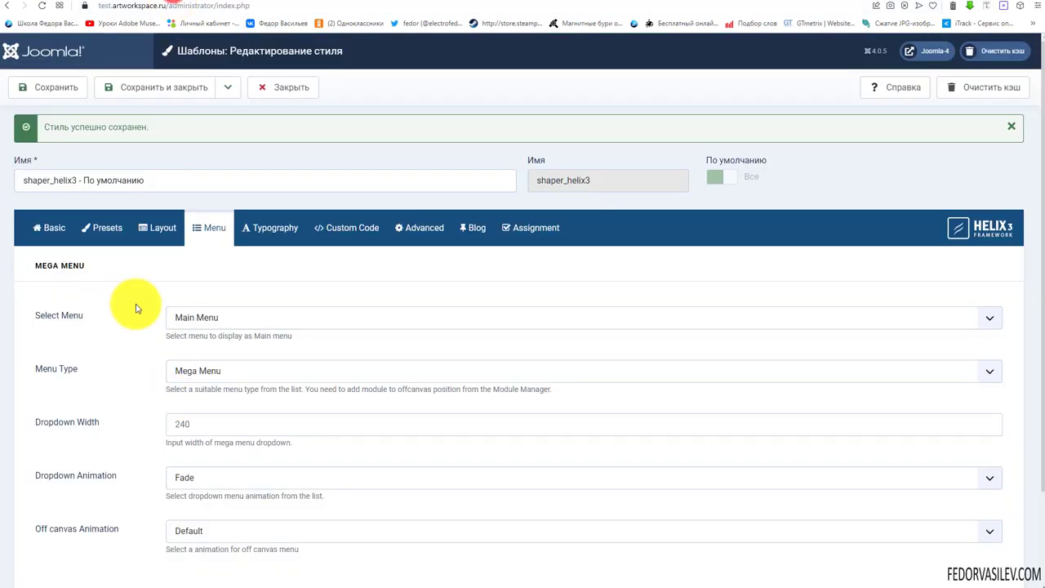
# - Examine the Dropdown Width setting and compare it with the "ютуб" dropdown on the site
pyautogui.scroll(-2, 129, 303)
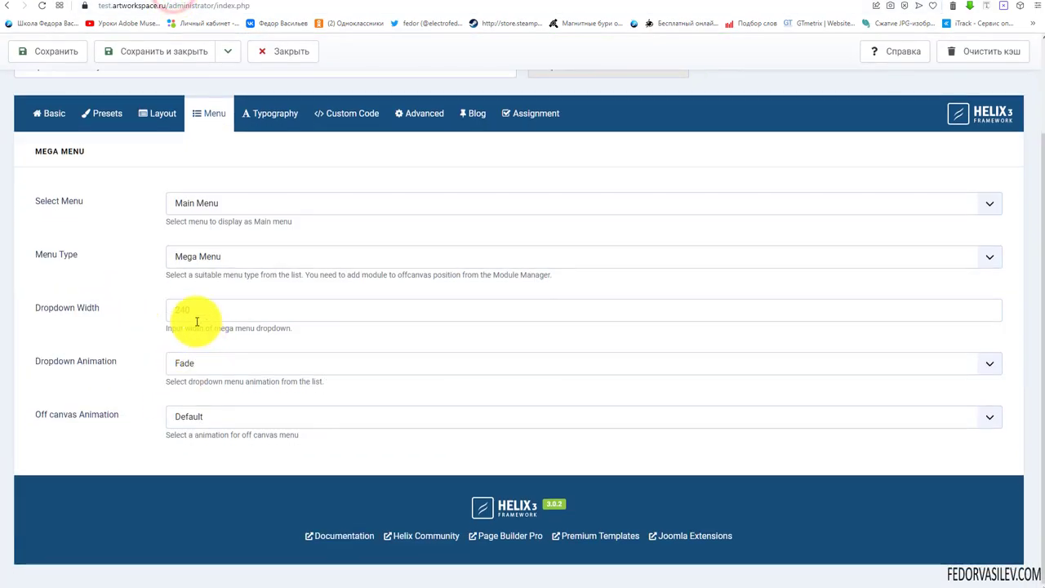
pyautogui.click(190, 308)
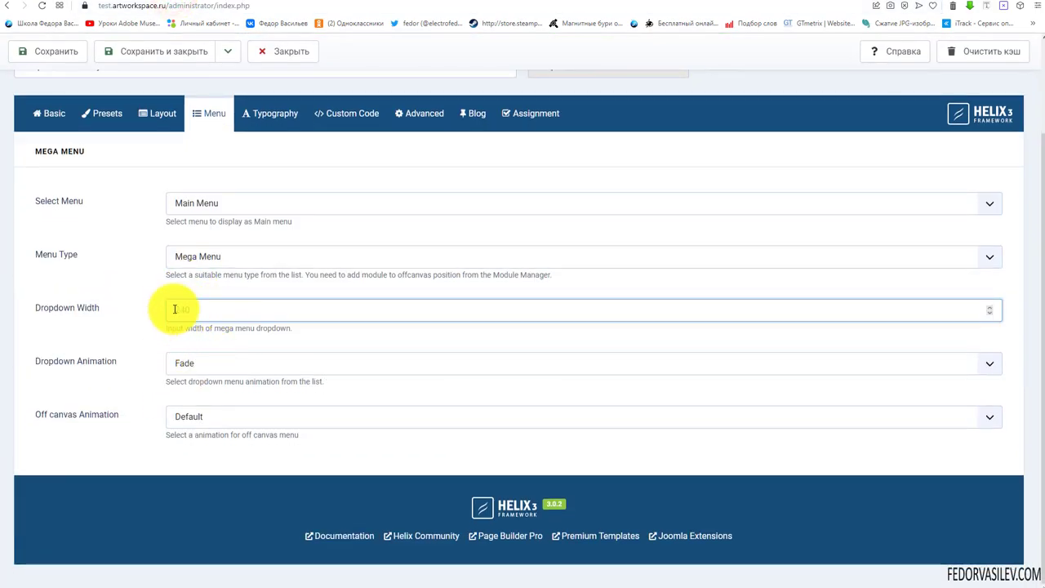
pyautogui.click(193, 309)
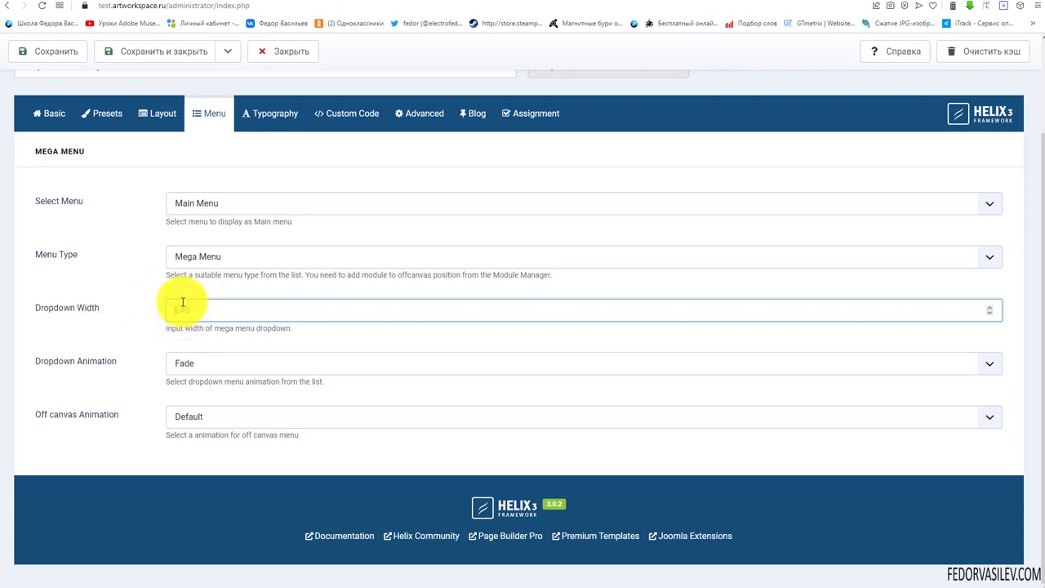
pyautogui.click(208, 3)
pyautogui.moveTo(821, 91)
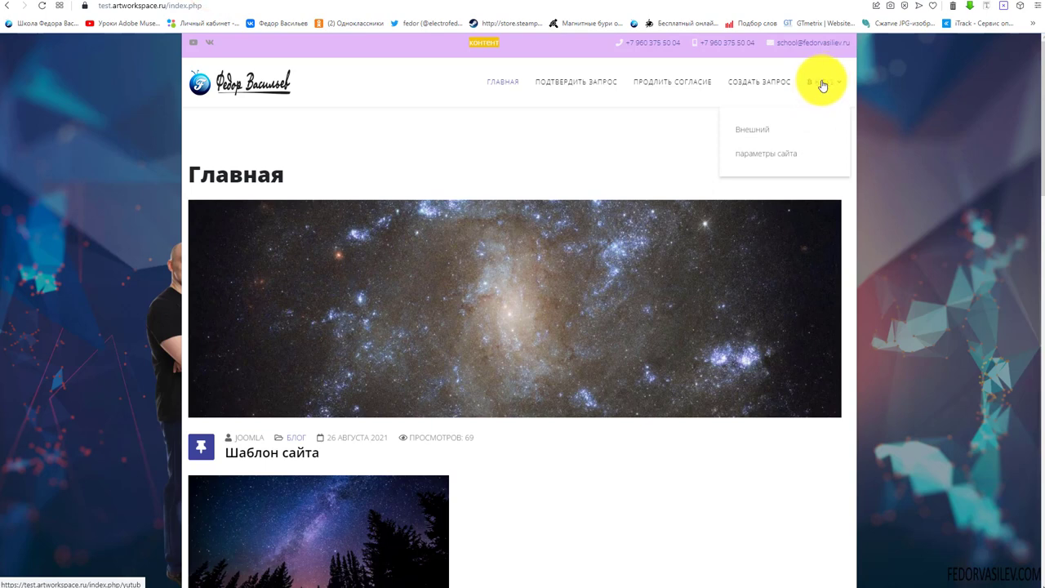
pyautogui.click(174, 3)
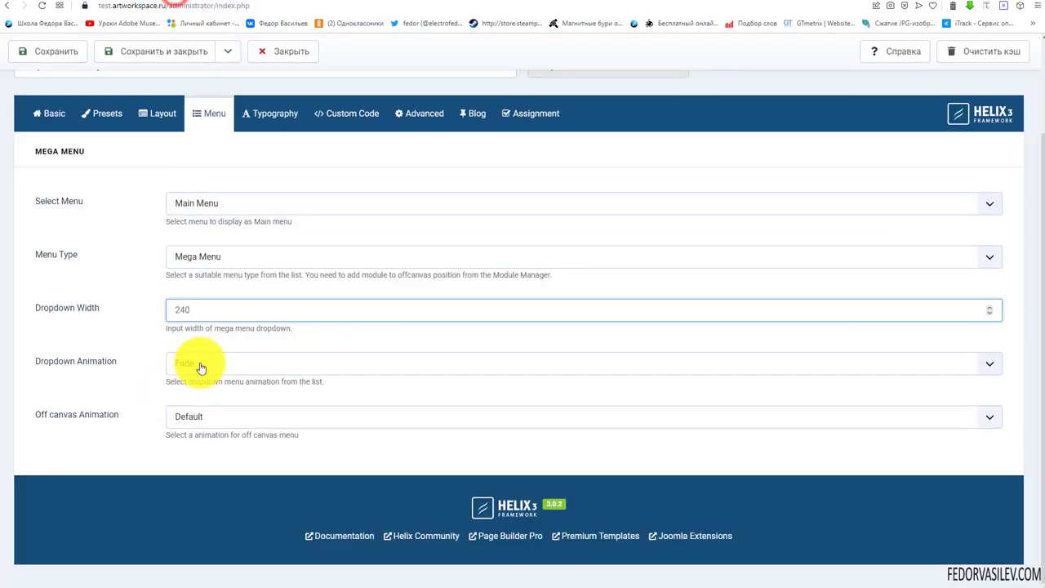
# - Set the Dropdown Animation to Drop IN and the Menu Type to Mega Menu & Off Canvas
pyautogui.click(199, 364)
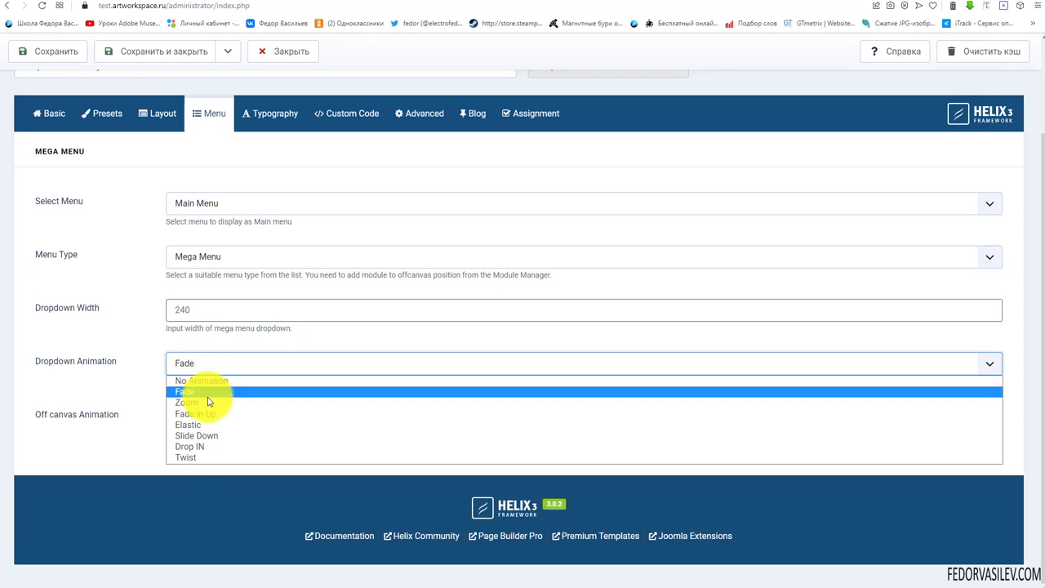
pyautogui.click(196, 447)
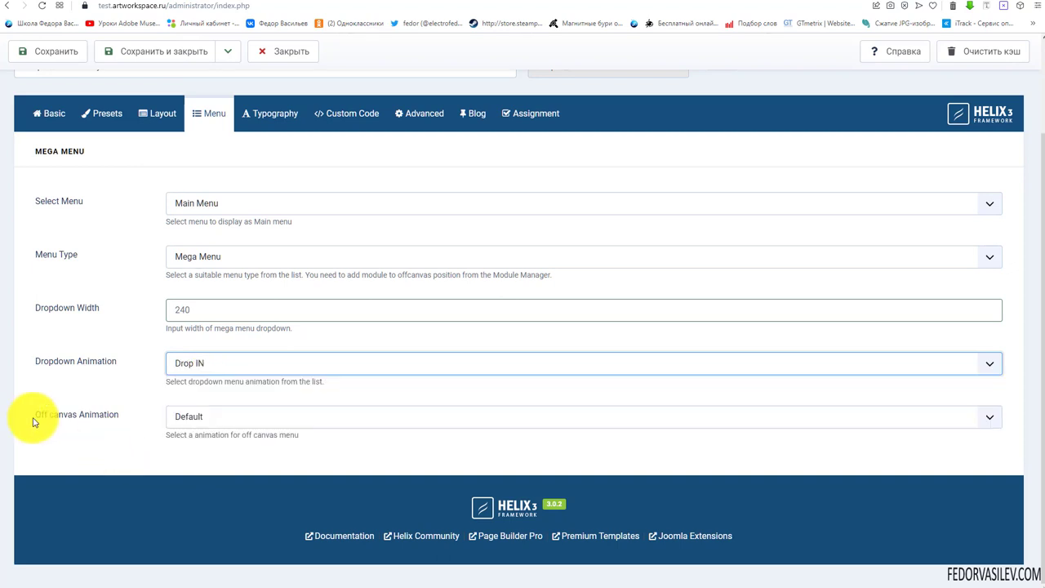
pyautogui.click(211, 423)
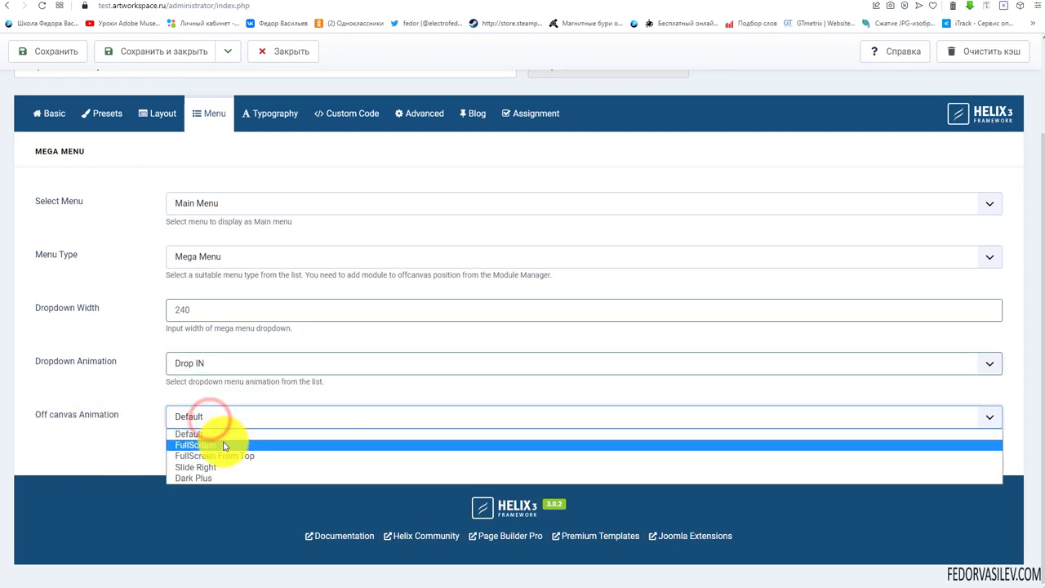
pyautogui.click(120, 441)
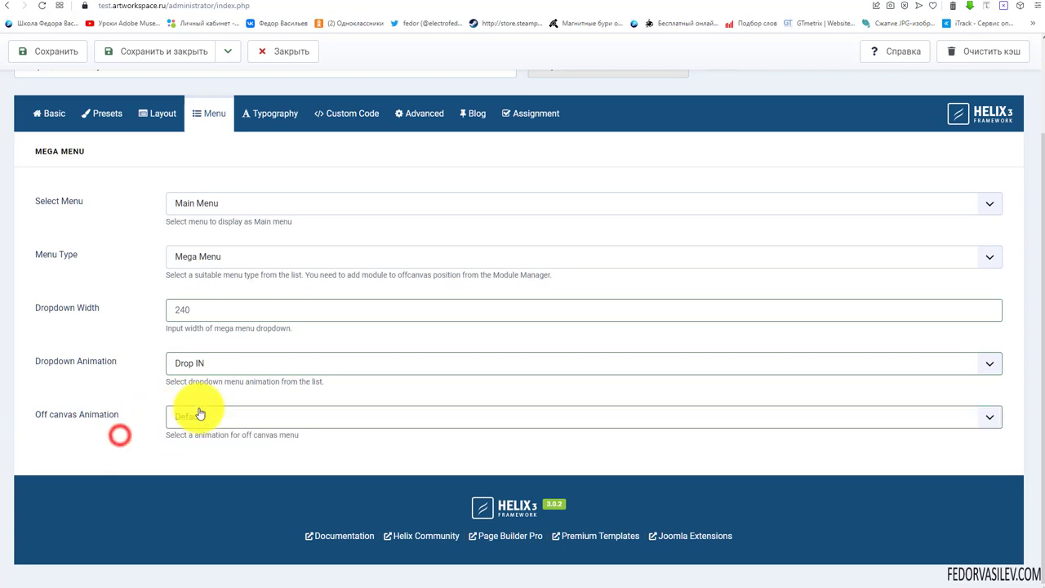
pyautogui.click(208, 255)
pyautogui.click(234, 275)
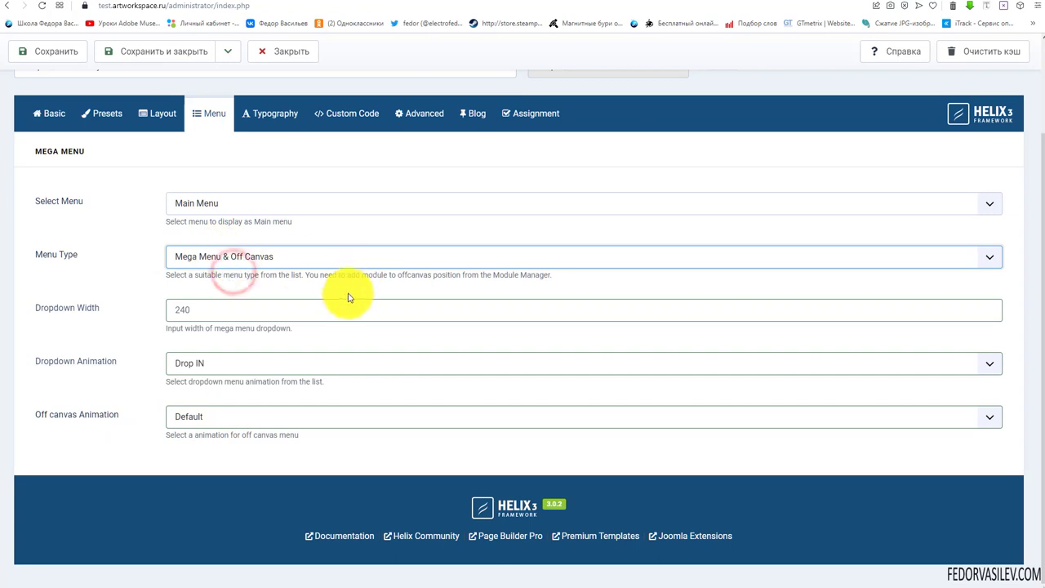
# - Set the Off canvas Animation to FullScreen, save the style and check the off-canvas menu on the site
pyautogui.click(187, 420)
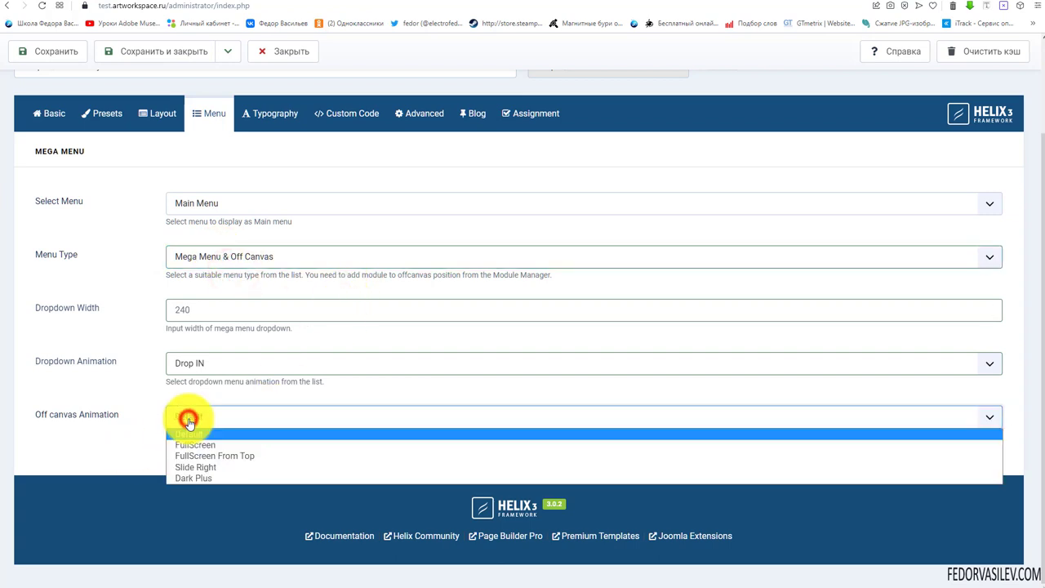
pyautogui.click(218, 445)
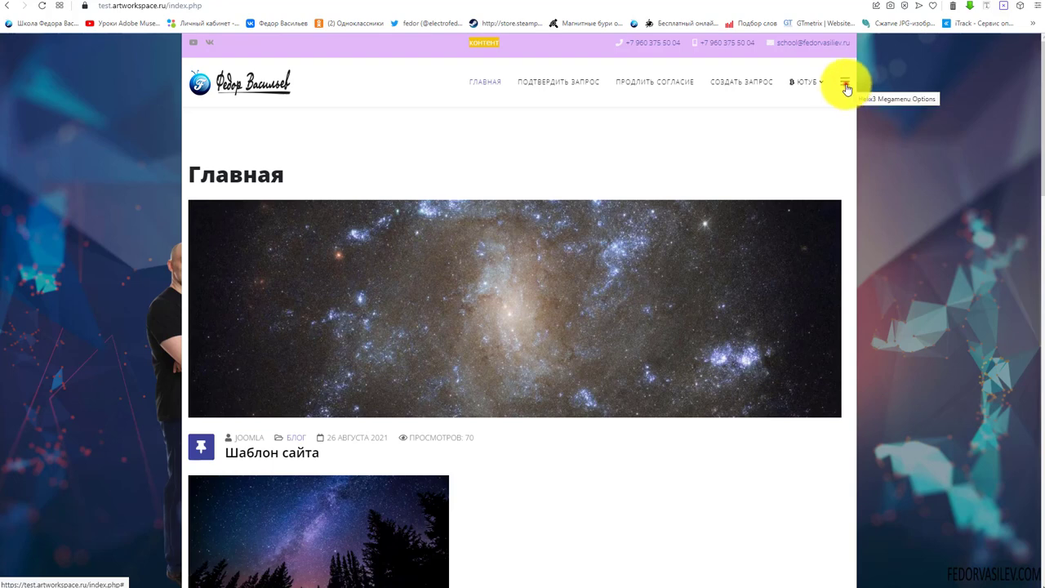
pyautogui.click(846, 85)
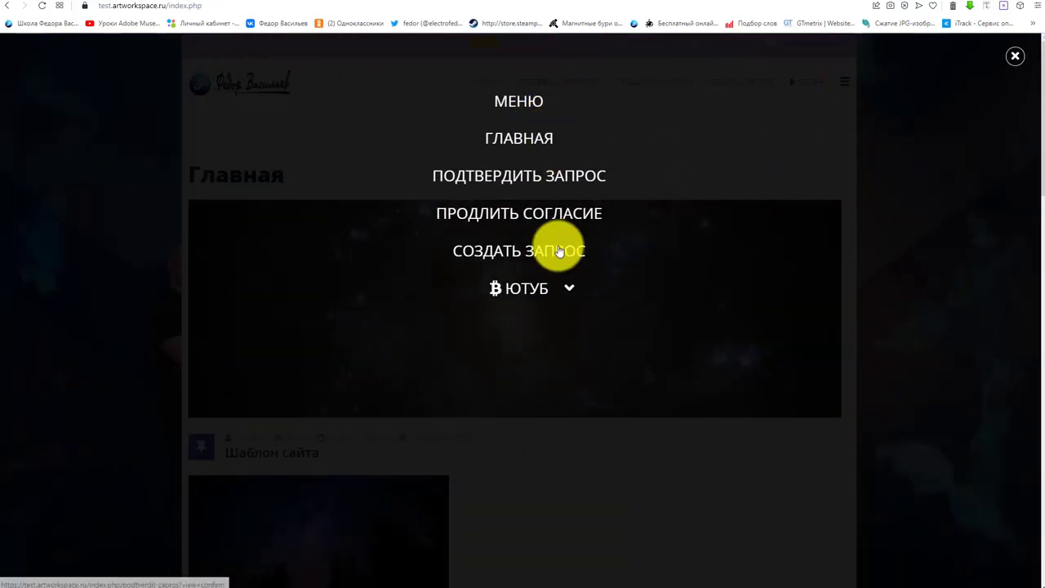
pyautogui.click(1015, 56)
pyautogui.hotkey('ctrl', 'Tab')
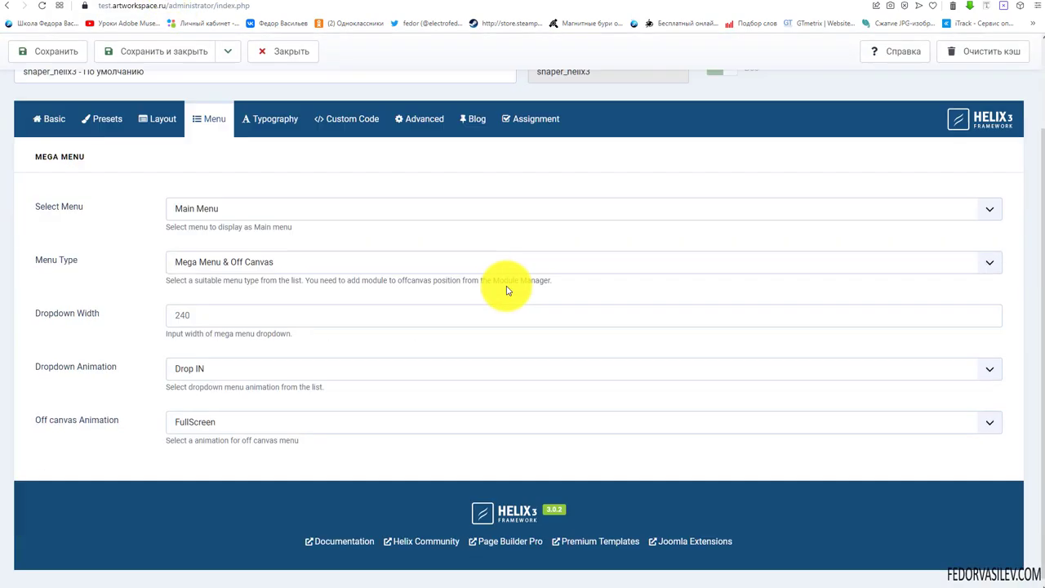
# - Set the Menu Type to Mega Menu, save the style and check the "ютуб" dropdown on the site
pyautogui.click(215, 416)
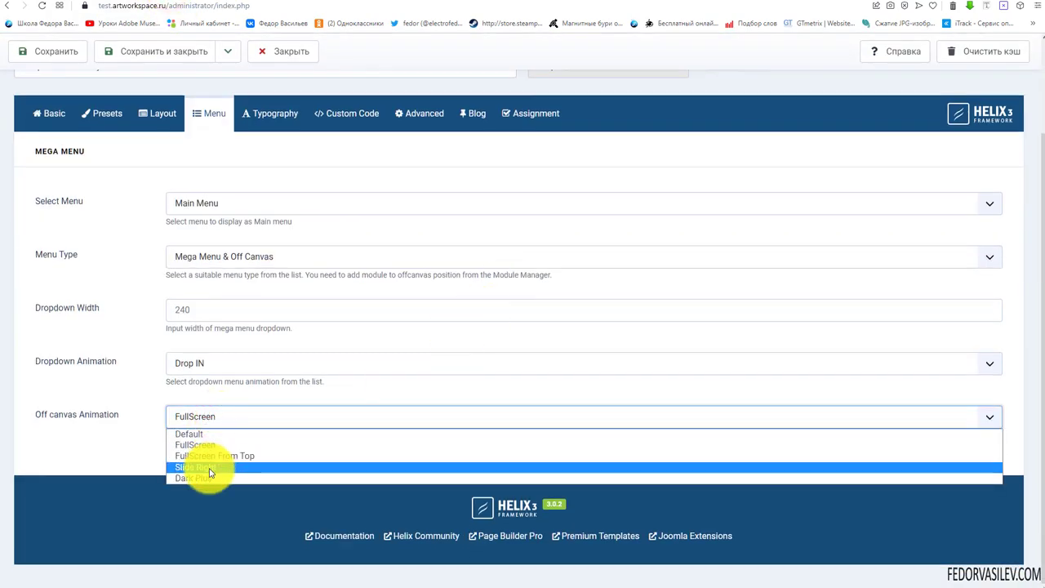
pyautogui.click(122, 430)
pyautogui.click(198, 258)
pyautogui.click(211, 283)
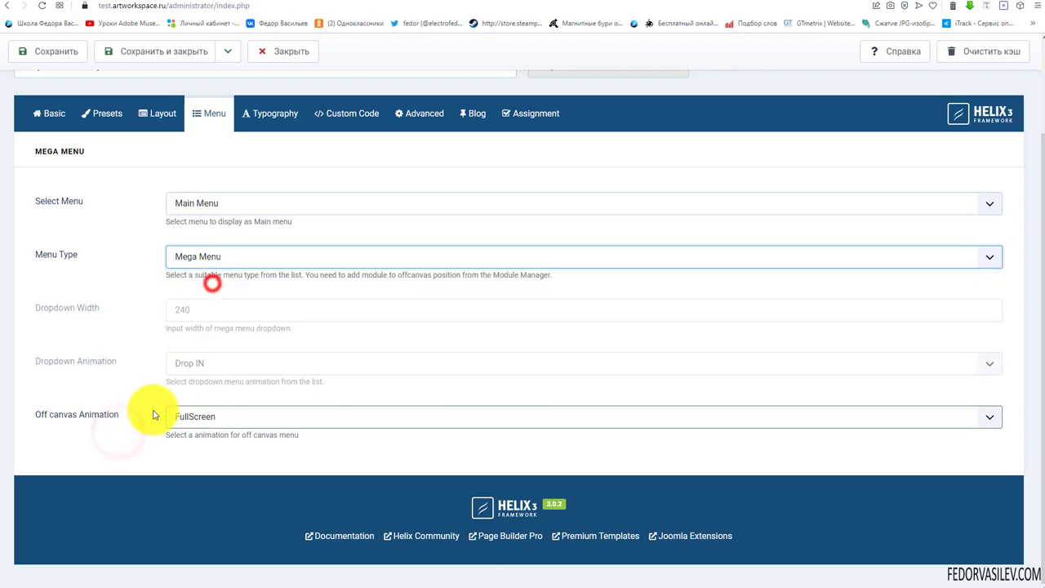
pyautogui.hotkey('ctrl', 'Tab')
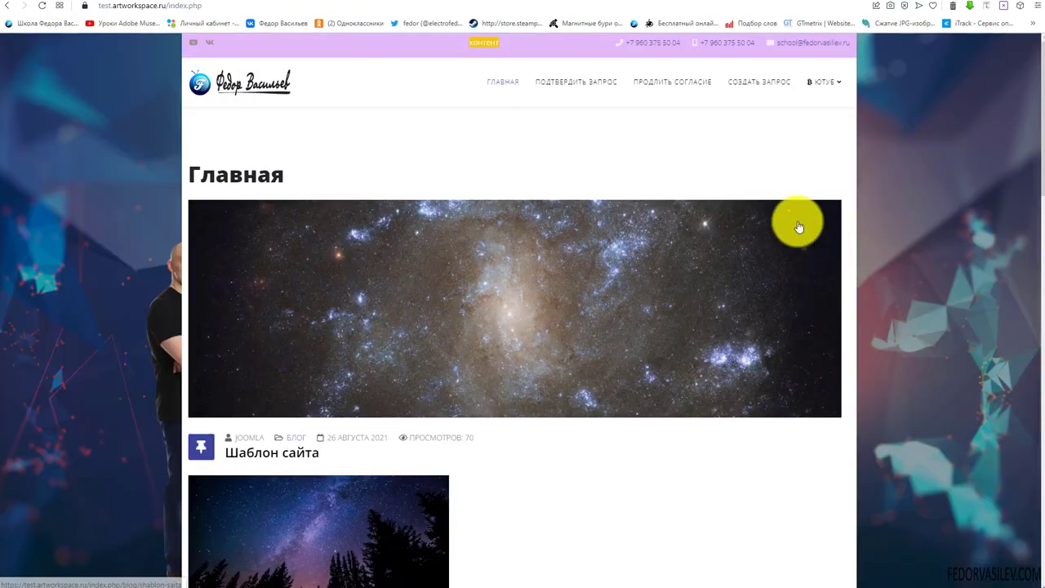
pyautogui.moveTo(815, 76)
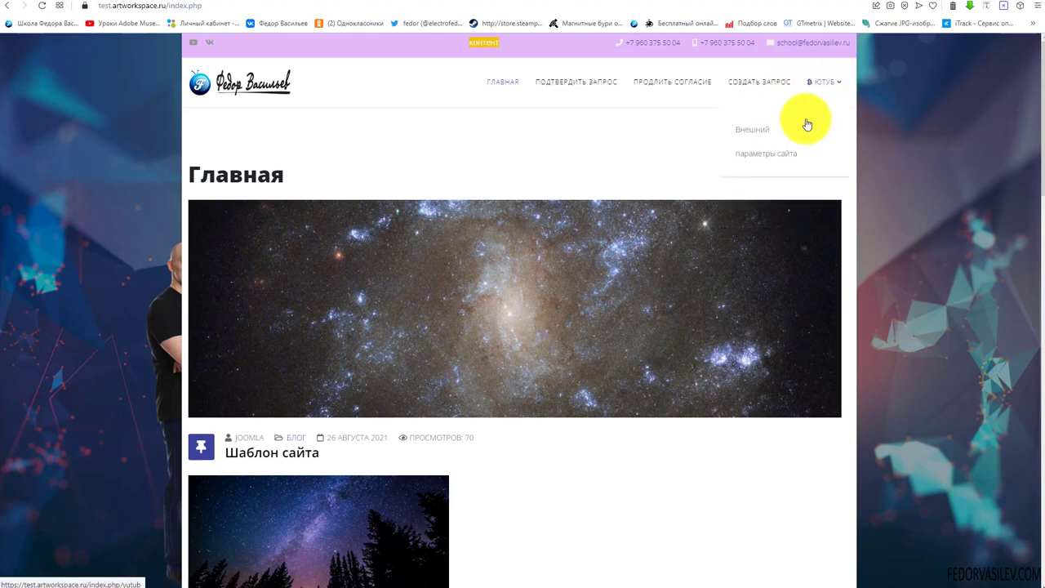
# - Inspect the site in the 430-pixel-wide mobile view, open and close its off-canvas menu, and return to the desktop view
pyautogui.rightClick(146, 274)
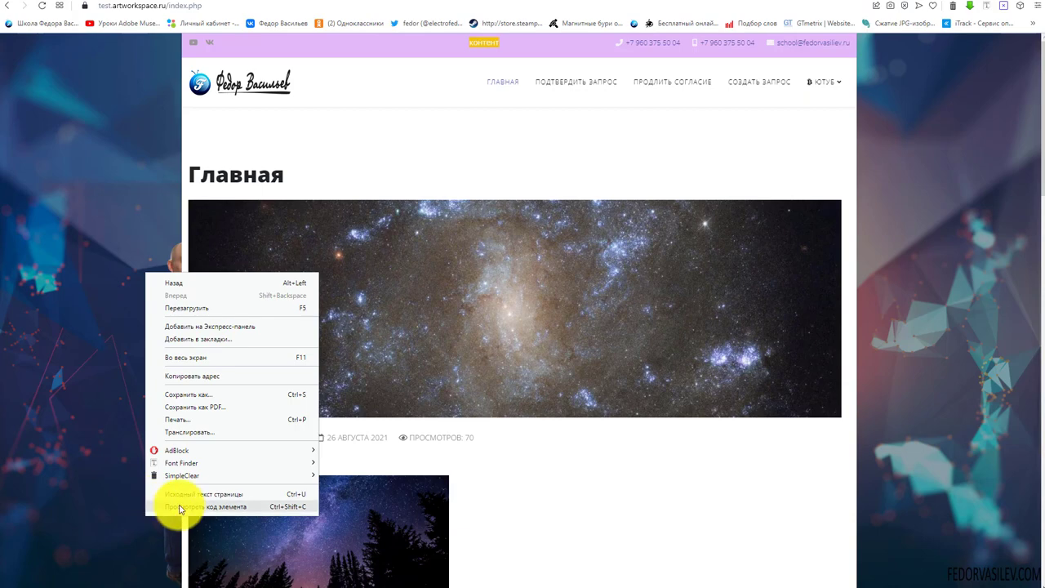
pyautogui.click(179, 508)
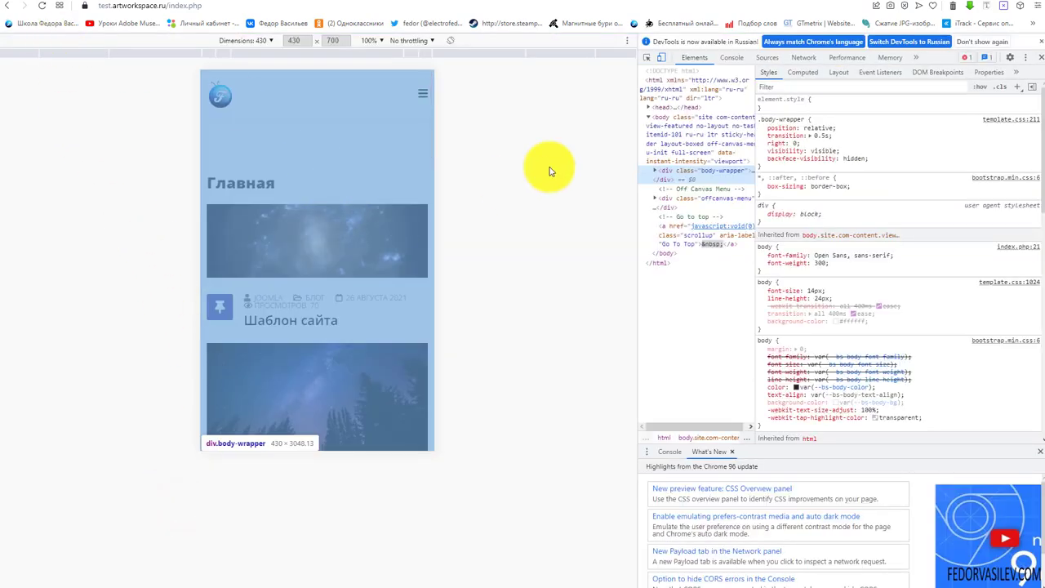
pyautogui.click(561, 161)
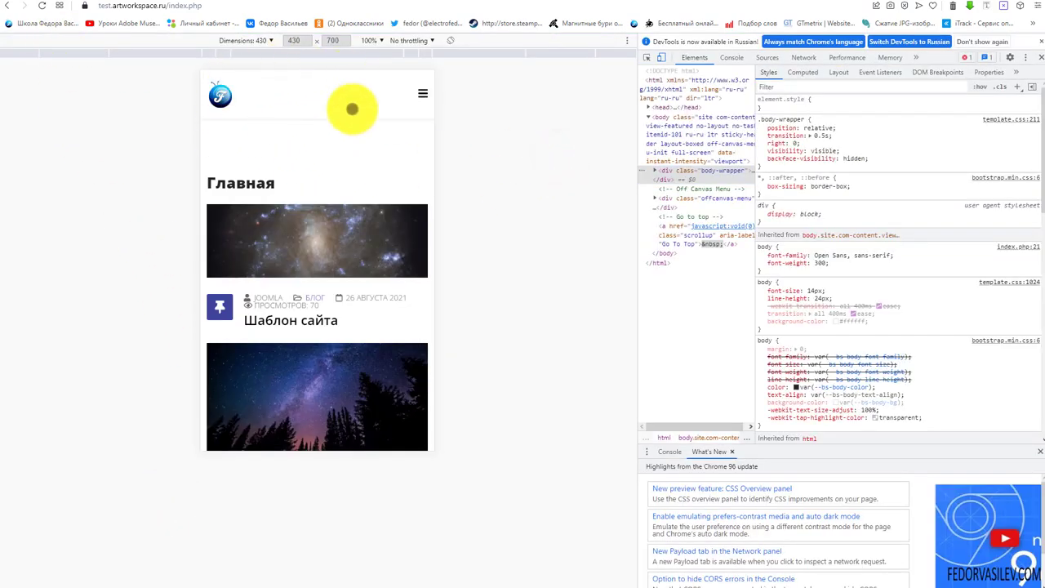
pyautogui.click(424, 92)
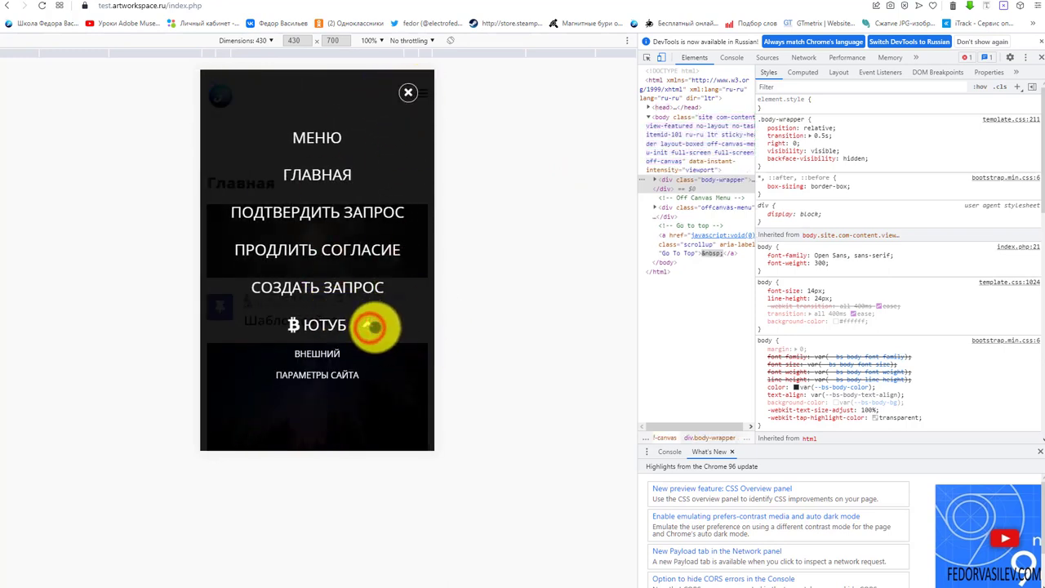
pyautogui.click(411, 90)
pyautogui.press('F12')
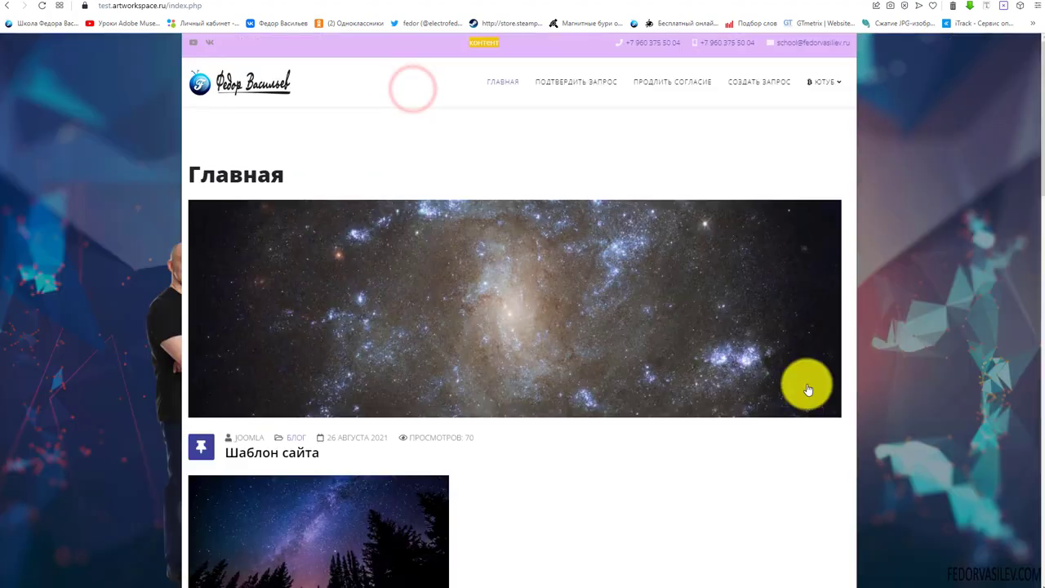
pyautogui.moveTo(822, 84)
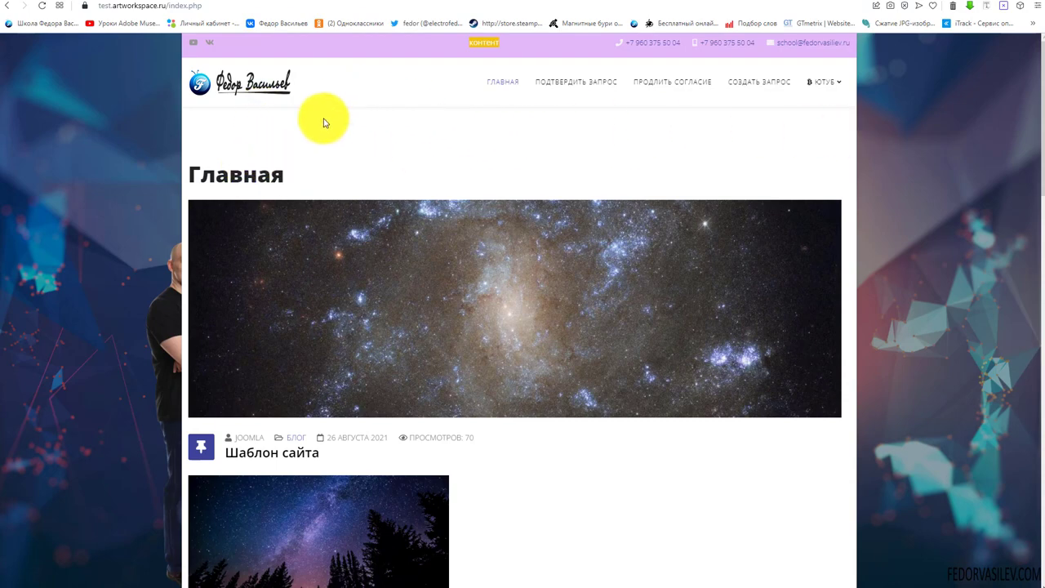
# - In the template's layout settings, give the Header row a custom 2,10 column split for the logo and menu
pyautogui.click(168, 3)
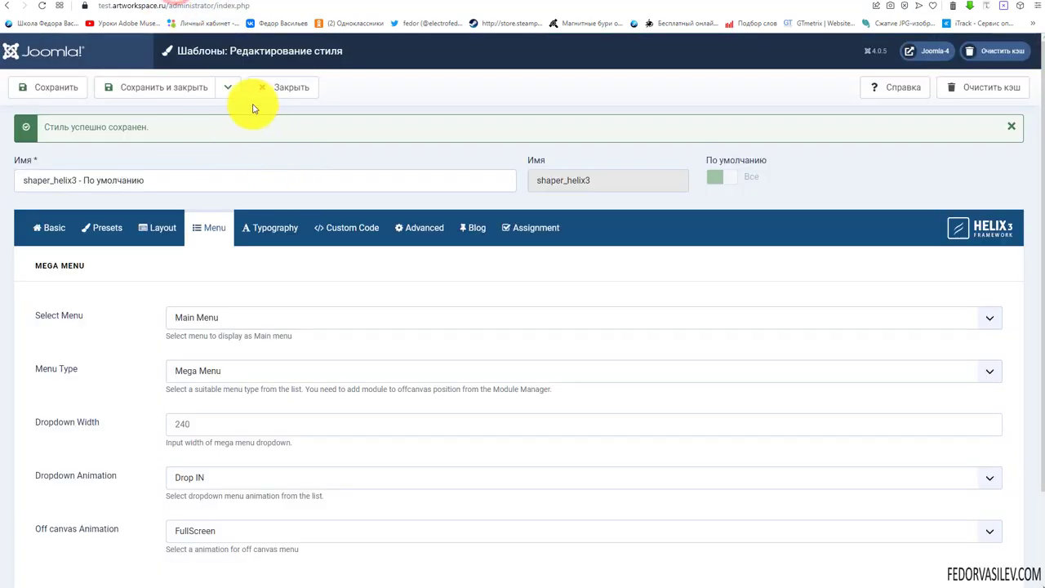
pyautogui.click(161, 228)
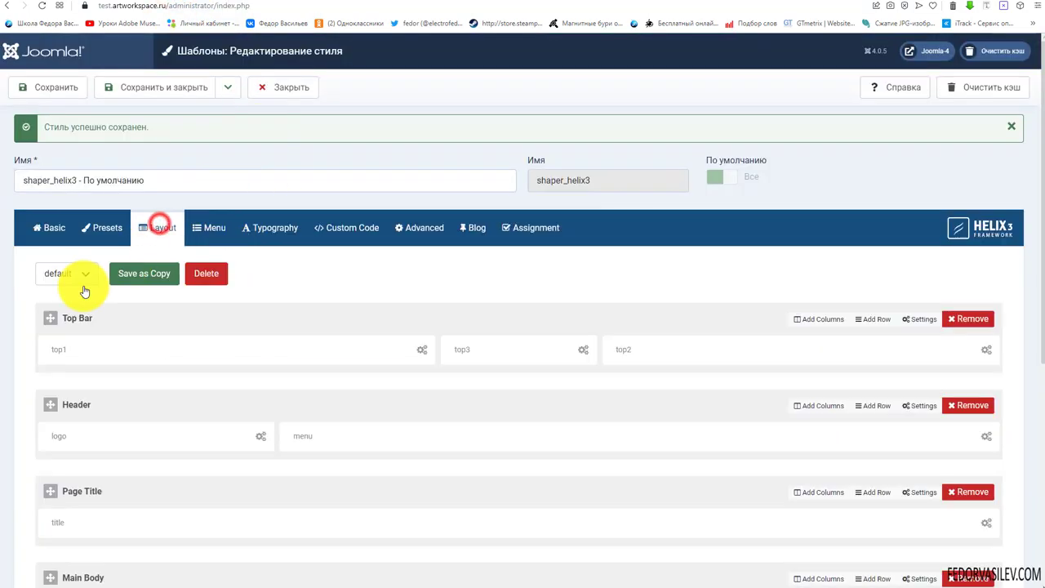
pyautogui.scroll(-3, 164, 205)
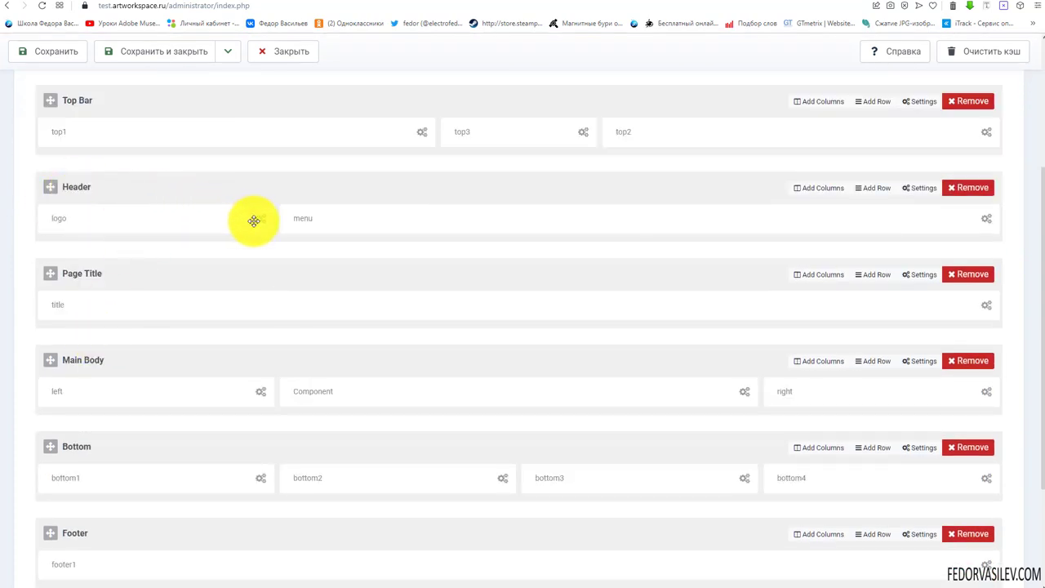
pyautogui.moveTo(806, 193)
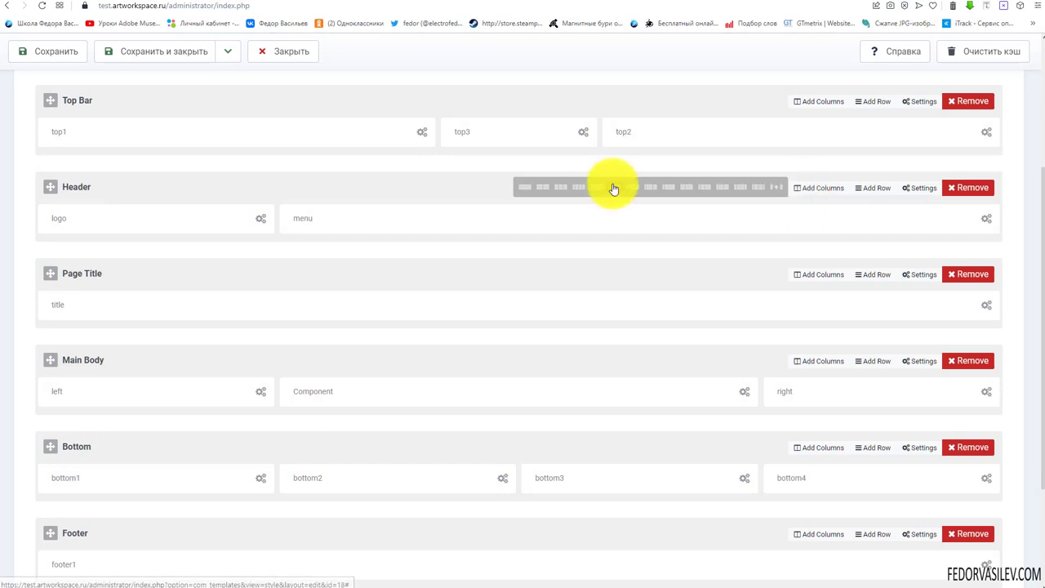
pyautogui.click(773, 192)
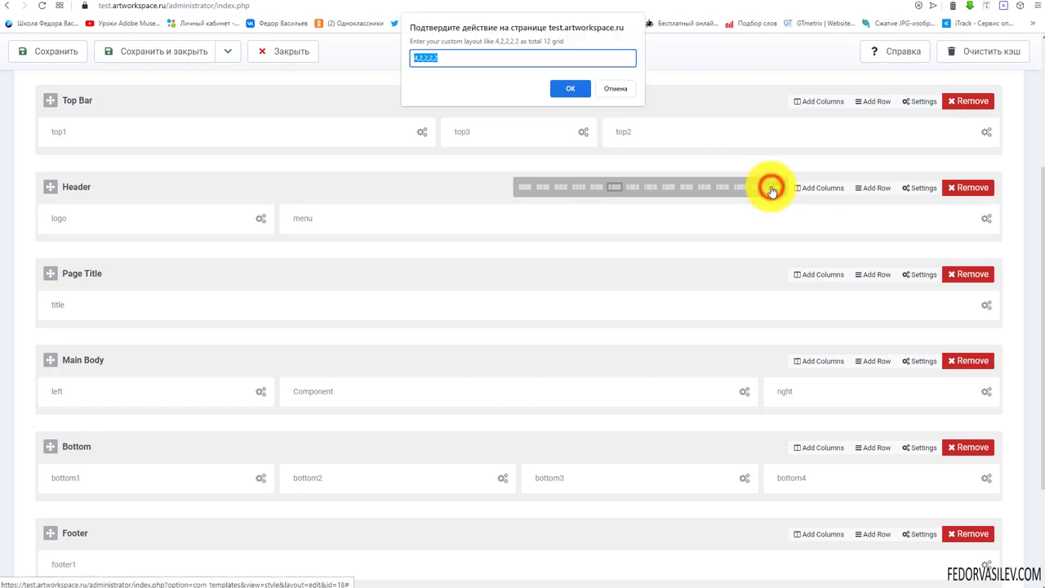
pyautogui.moveTo(458, 56); pyautogui.dragTo(401, 63)
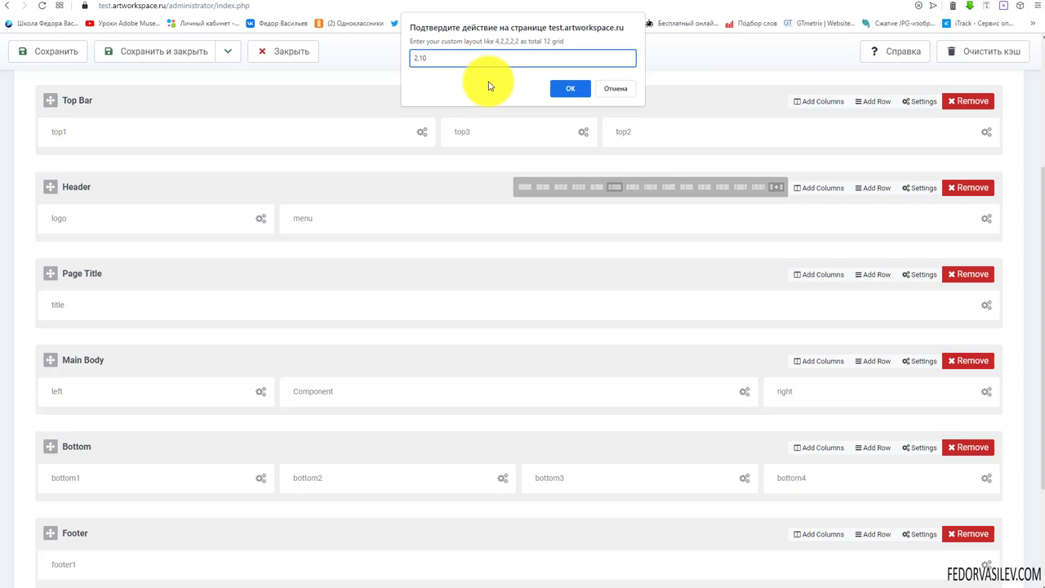
pyautogui.click(562, 88)
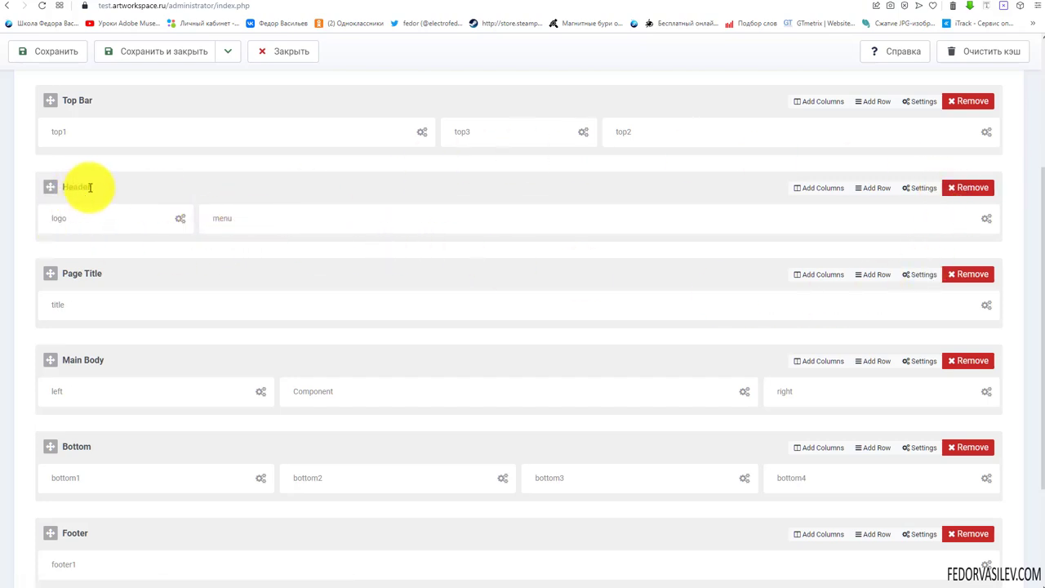
# - Save the style and compare the Header row's logo and menu columns with the header on the site
pyautogui.scroll(1, 77, 147)
pyautogui.click(56, 53)
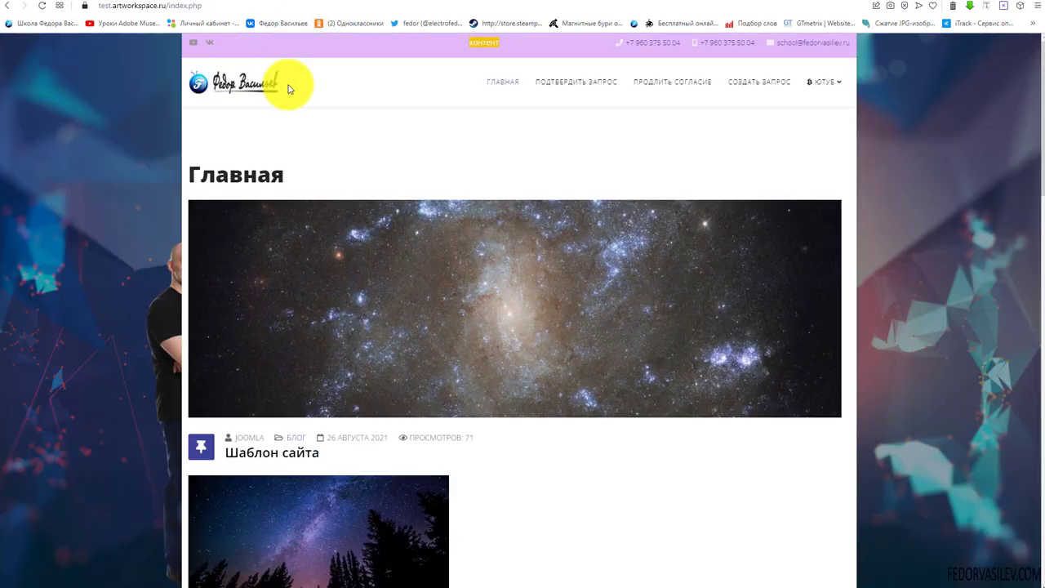
pyautogui.moveTo(830, 88)
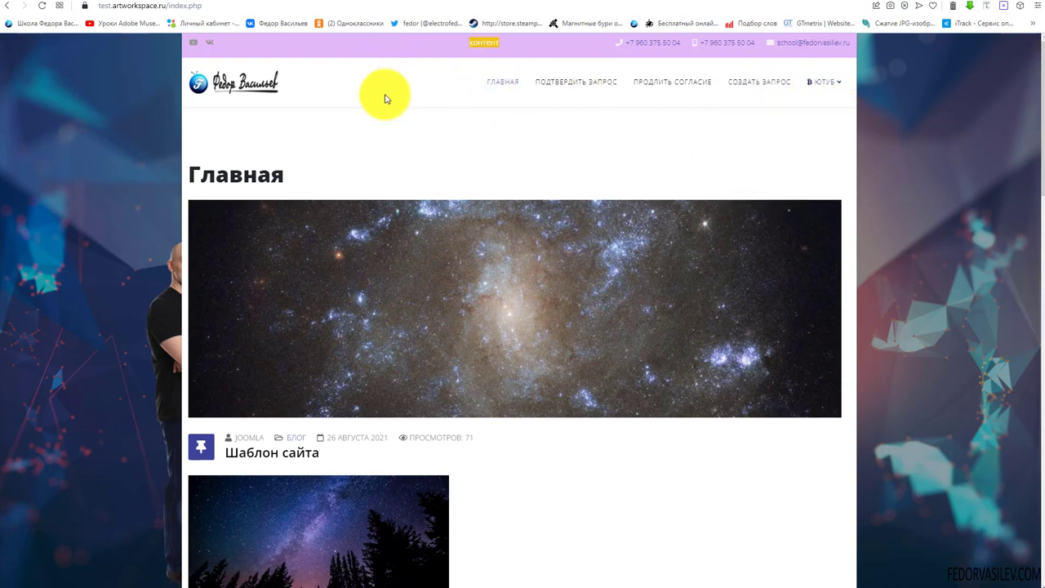
pyautogui.click(143, 4)
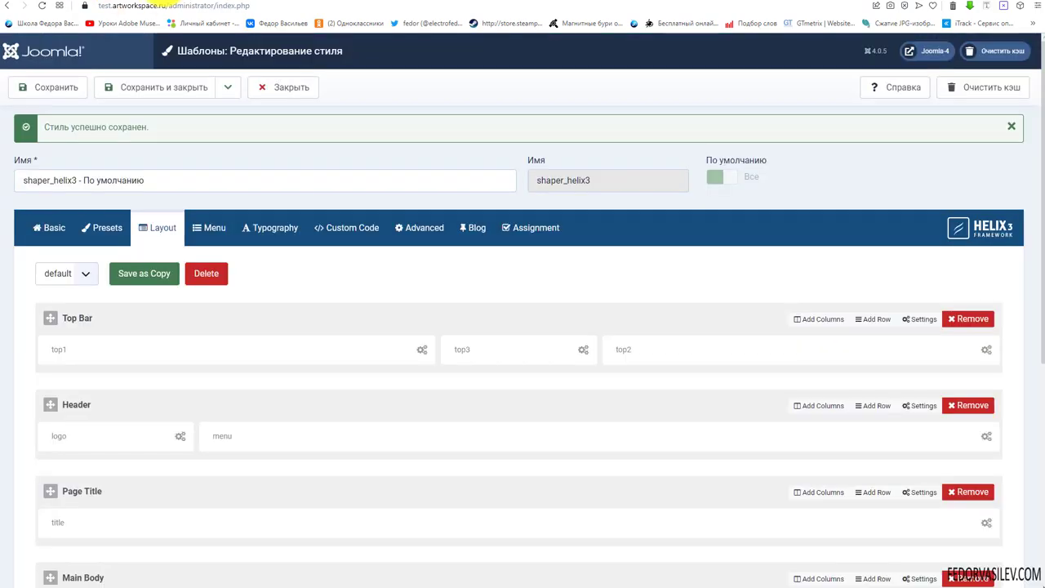
pyautogui.scroll(-2, 123, 310)
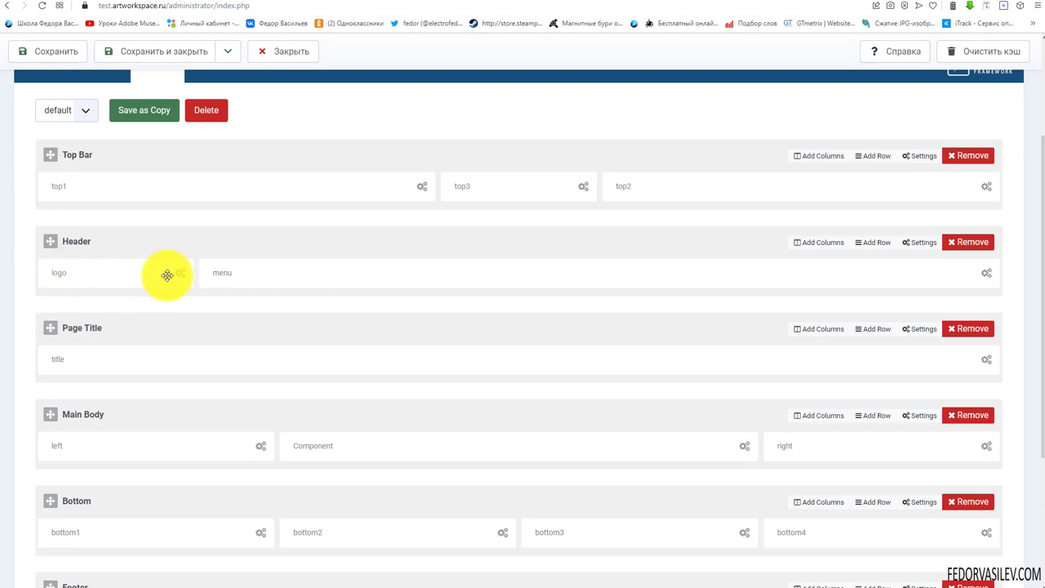
pyautogui.click(233, 6)
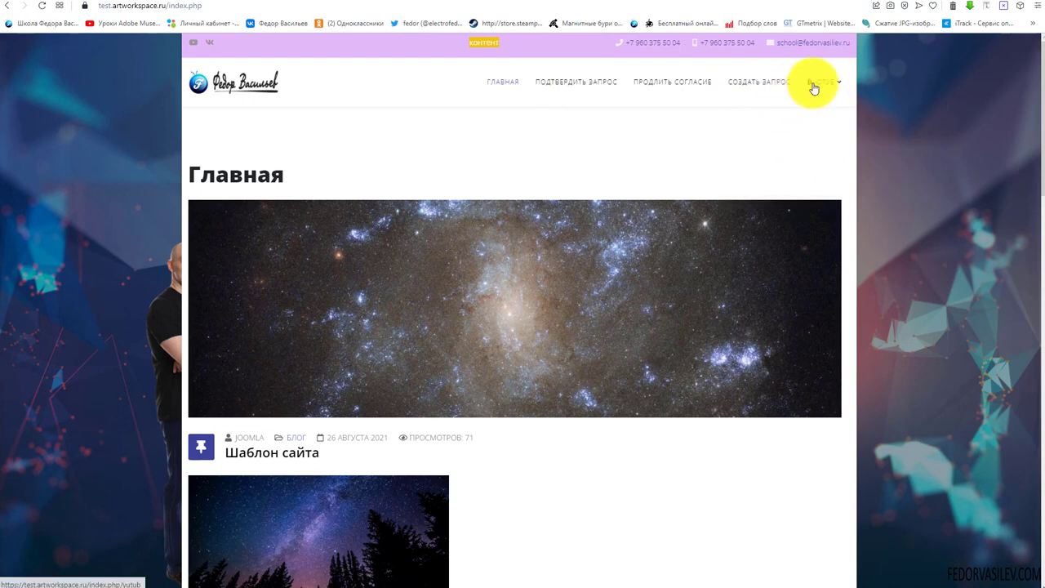
# - Review the Mega Menu settings in the Helix3 template style editor and open the Typography settings
pyautogui.moveTo(815, 85)
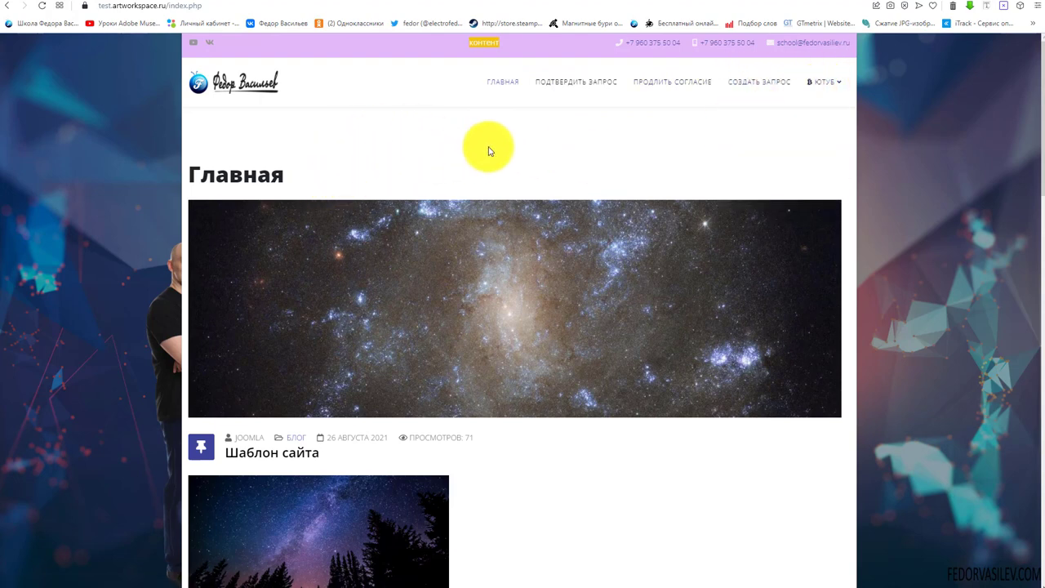
pyautogui.click(142, 2)
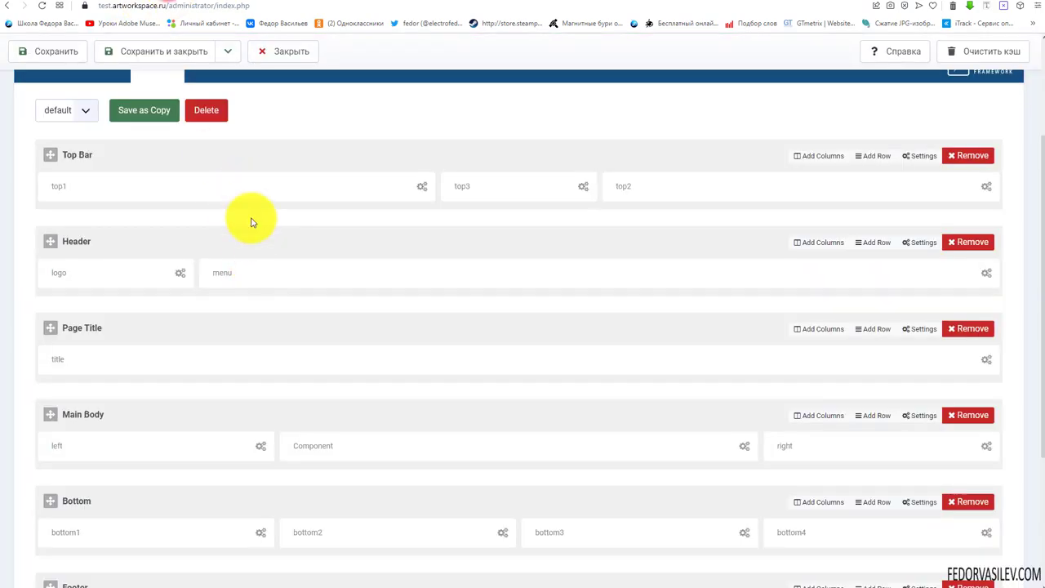
pyautogui.scroll(2, 229, 224)
pyautogui.click(208, 226)
pyautogui.scroll(-2, 303, 215)
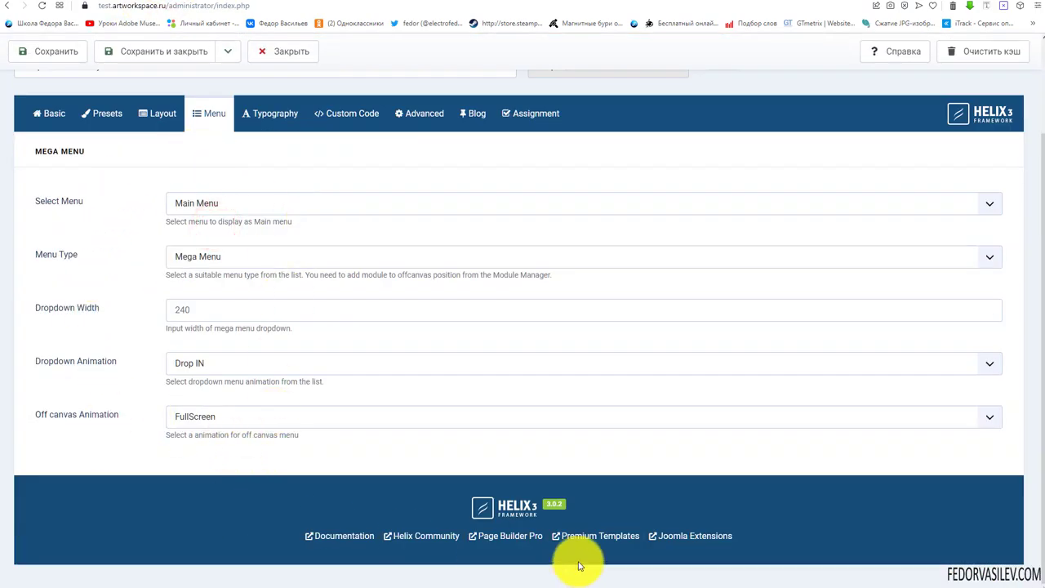
pyautogui.scroll(1, 270, 180)
pyautogui.click(268, 178)
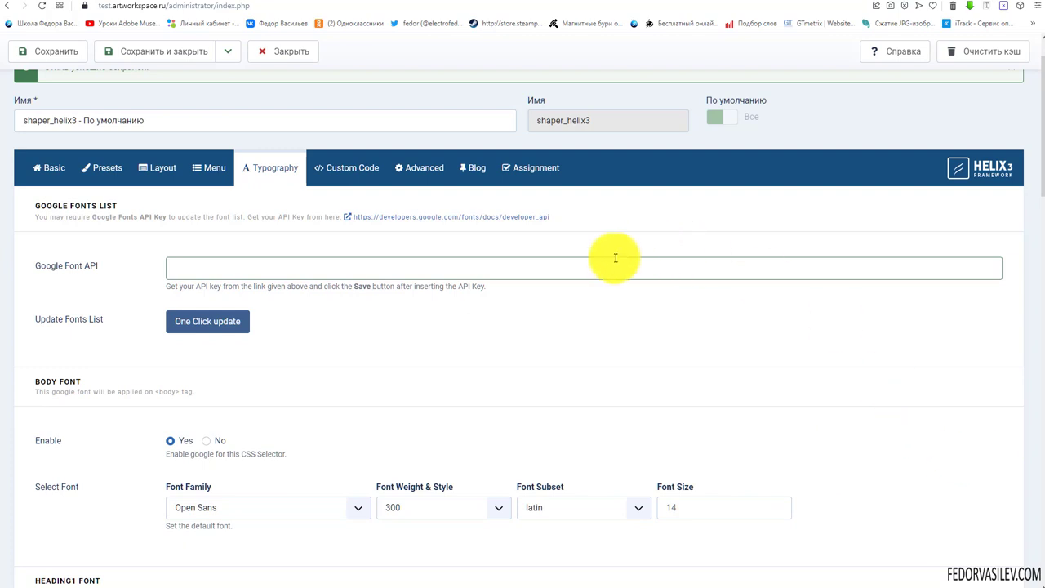
# - Inspect the font properties of the "Главная" heading on the site's home page with Font Finder
pyautogui.click(213, 3)
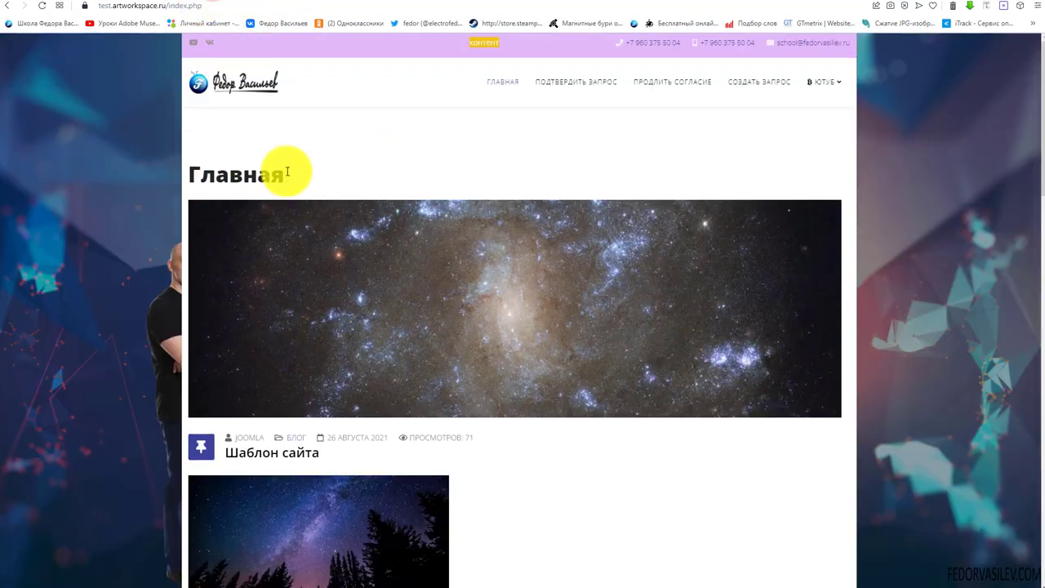
pyautogui.click(988, 9)
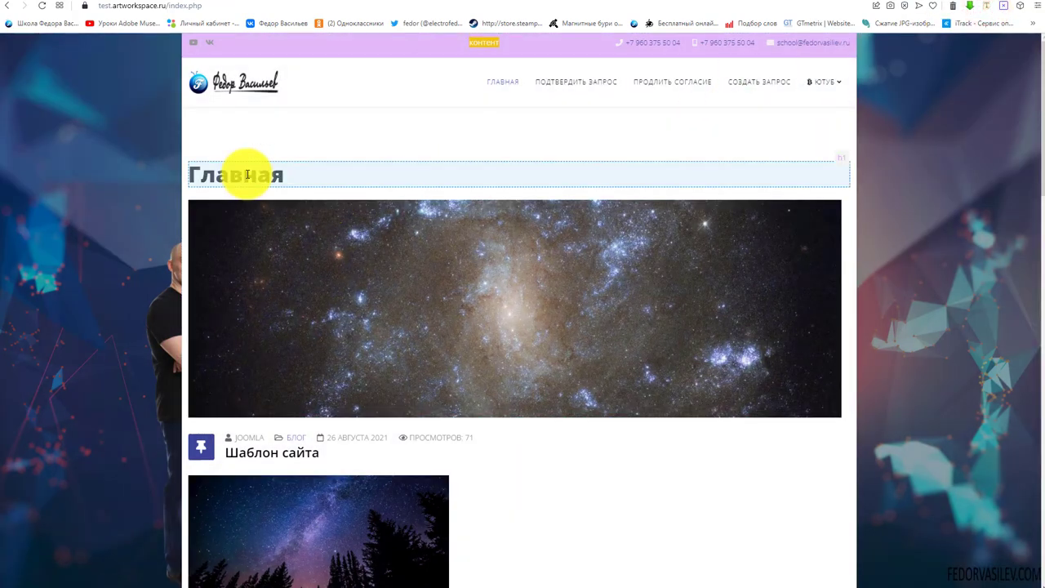
pyautogui.click(248, 174)
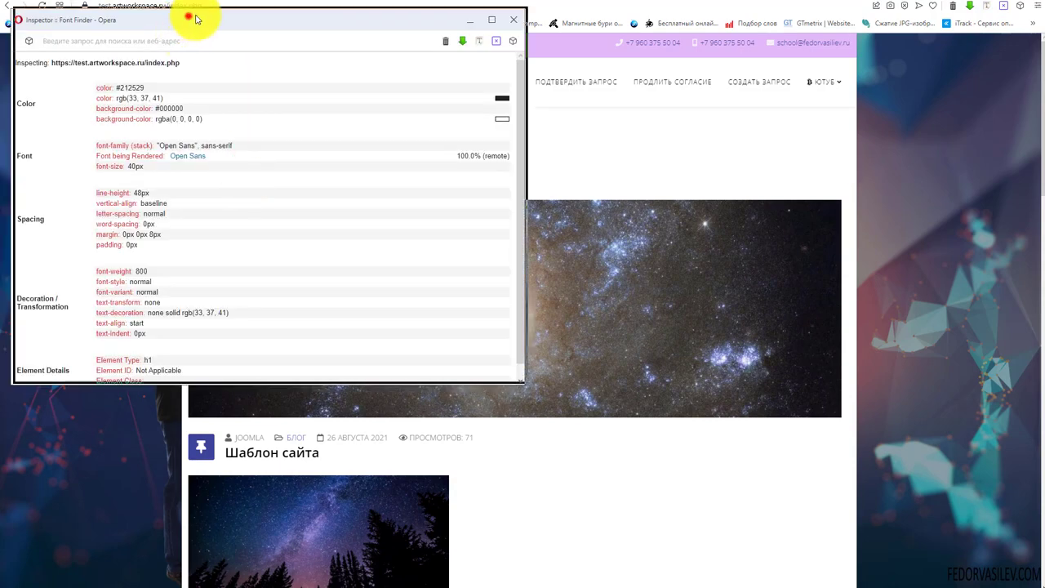
pyautogui.moveTo(187, 13); pyautogui.dragTo(438, 110)
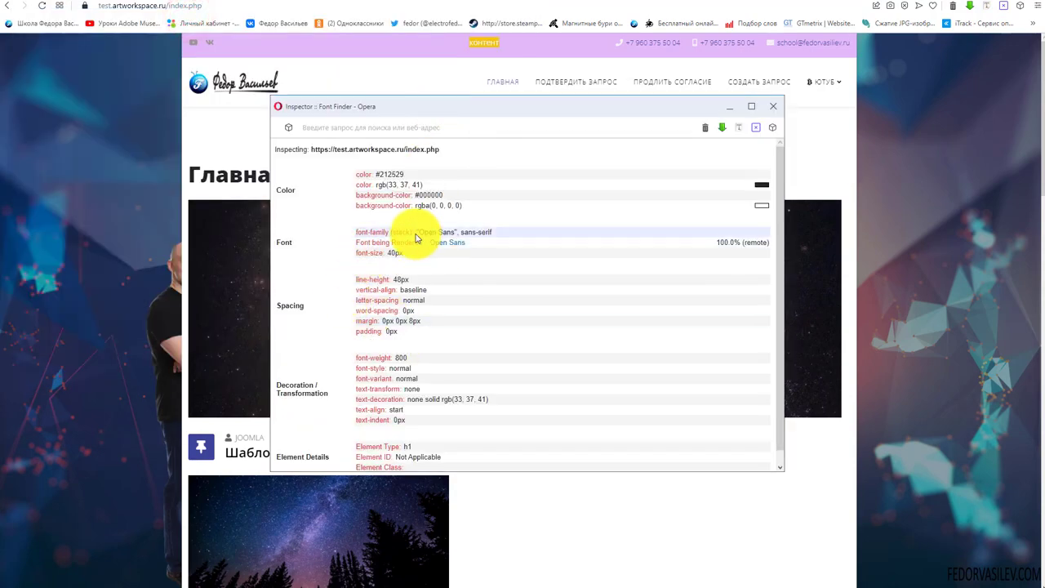
pyautogui.click(772, 110)
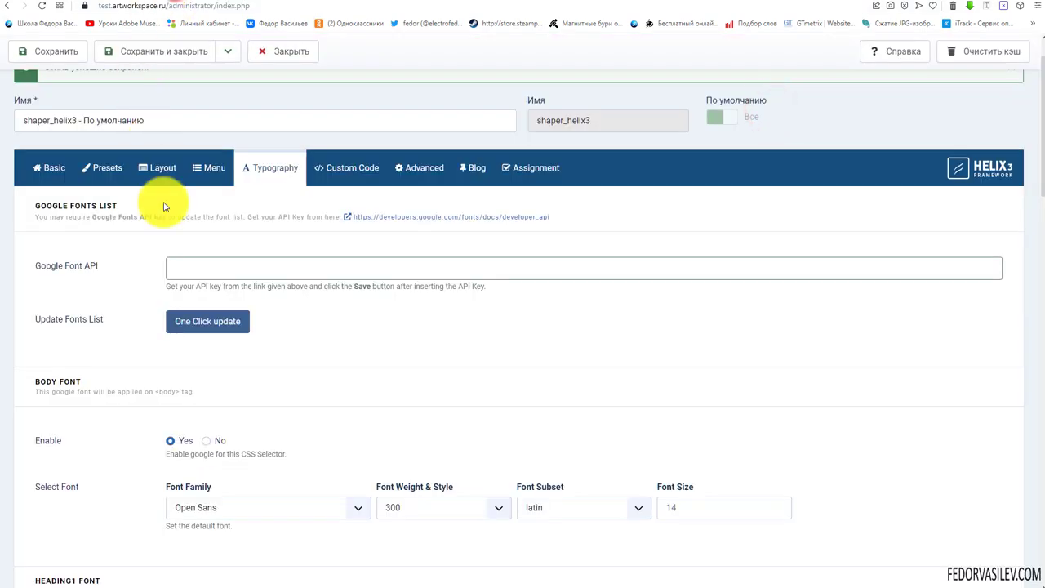
# - Visit the Google Fonts Developer API guide linked in the Google Fonts List section and close it
pyautogui.scroll(-1, 359, 257)
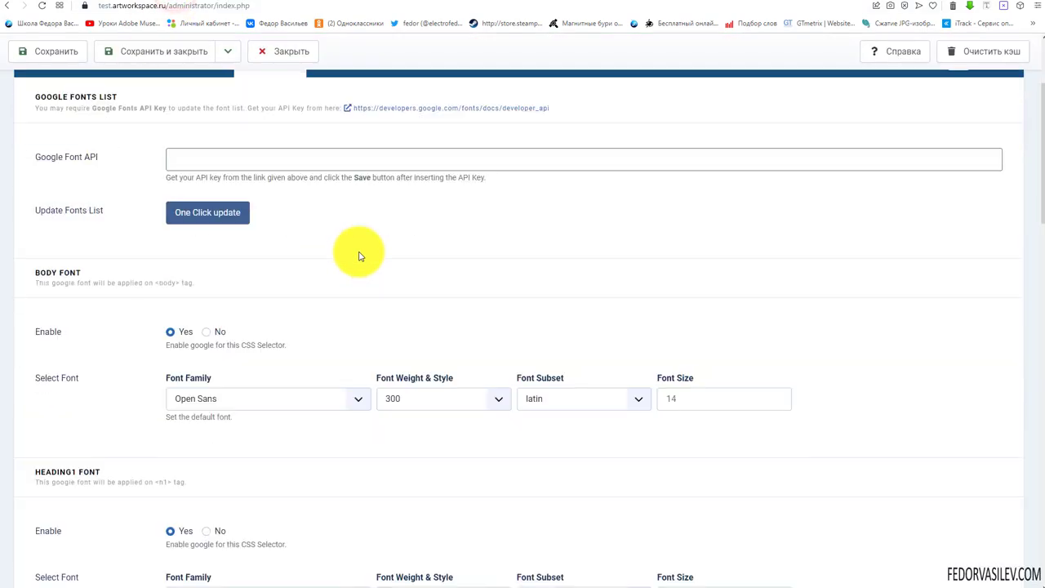
pyautogui.scroll(-1, 360, 260)
pyautogui.scroll(3, 354, 269)
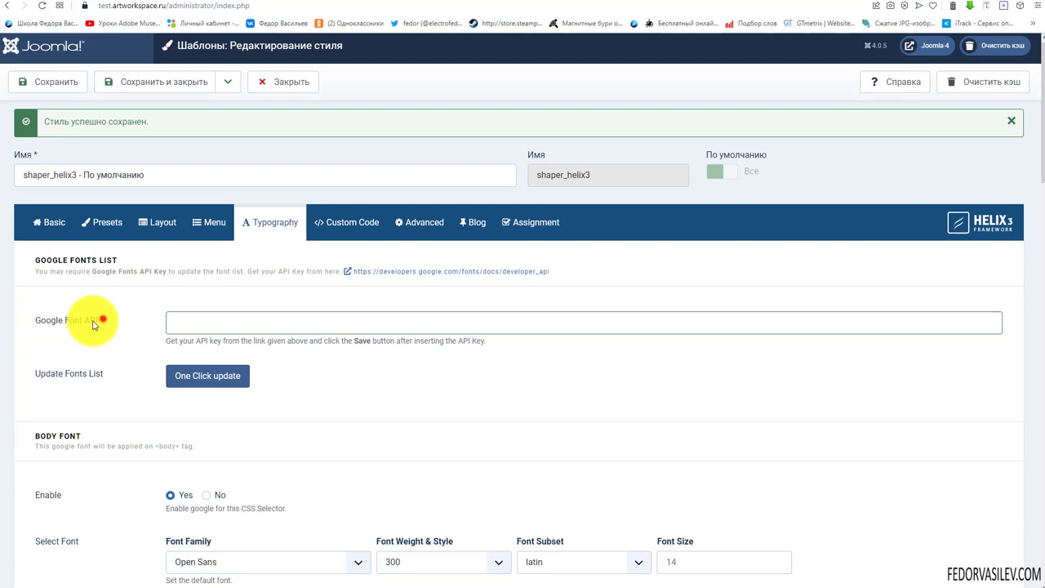
pyautogui.moveTo(94, 325); pyautogui.dragTo(66, 320)
pyautogui.click(359, 357)
pyautogui.click(388, 269)
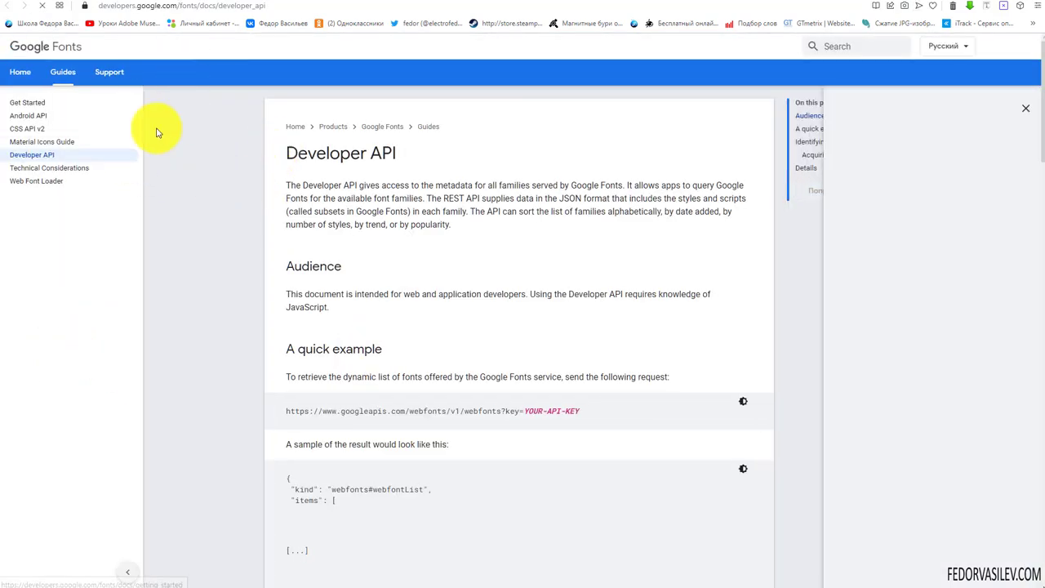
pyautogui.hotkey('ctrl', 'w')
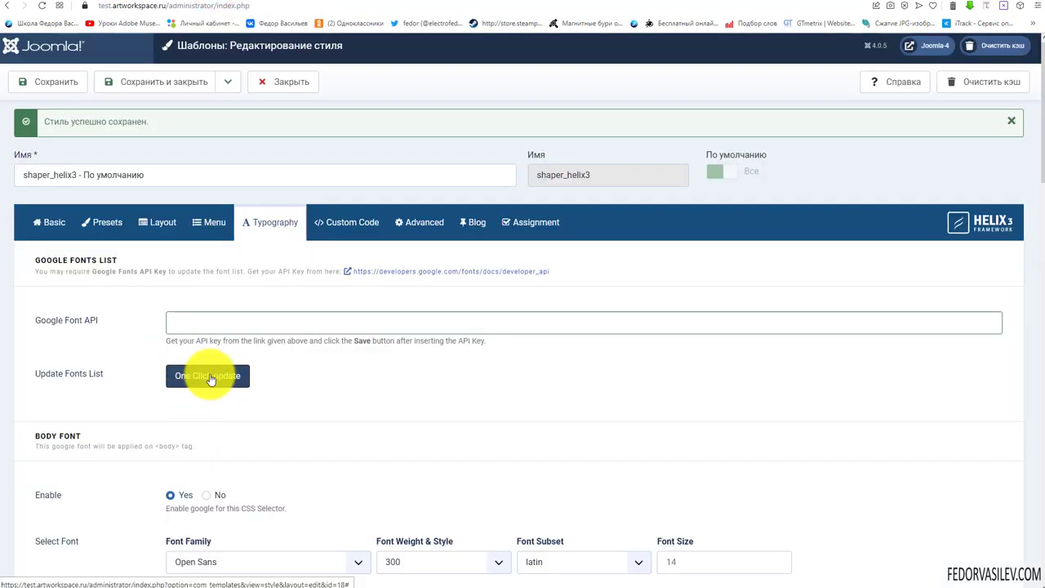
# - Run the One Click update of the fonts list and read the hint for the empty Google Font API field
pyautogui.click(210, 377)
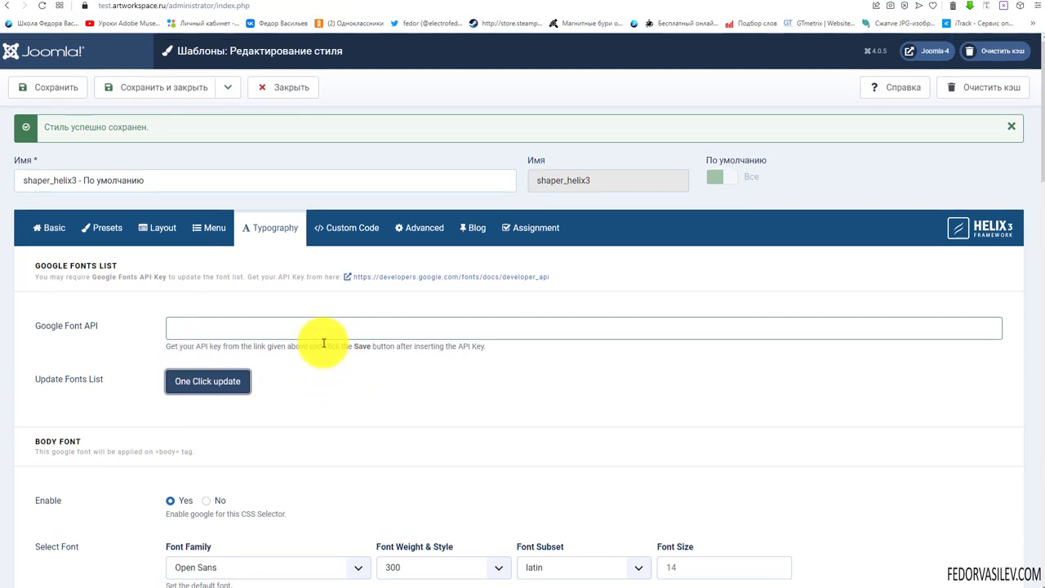
pyautogui.click(291, 321)
pyautogui.scroll(-3, 243, 317)
pyautogui.scroll(3, 242, 317)
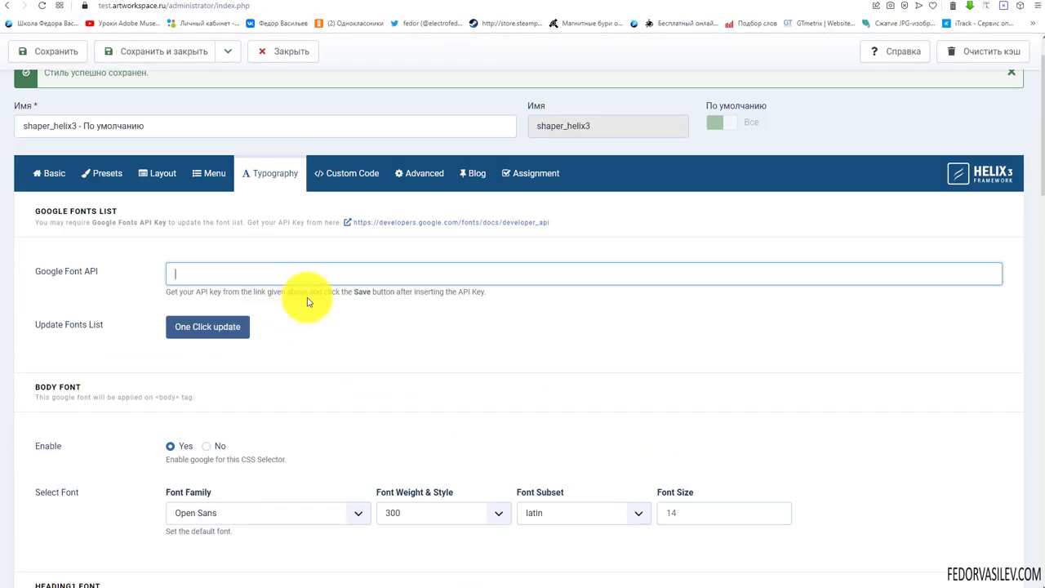
pyautogui.moveTo(312, 291); pyautogui.dragTo(478, 292)
pyautogui.click(458, 324)
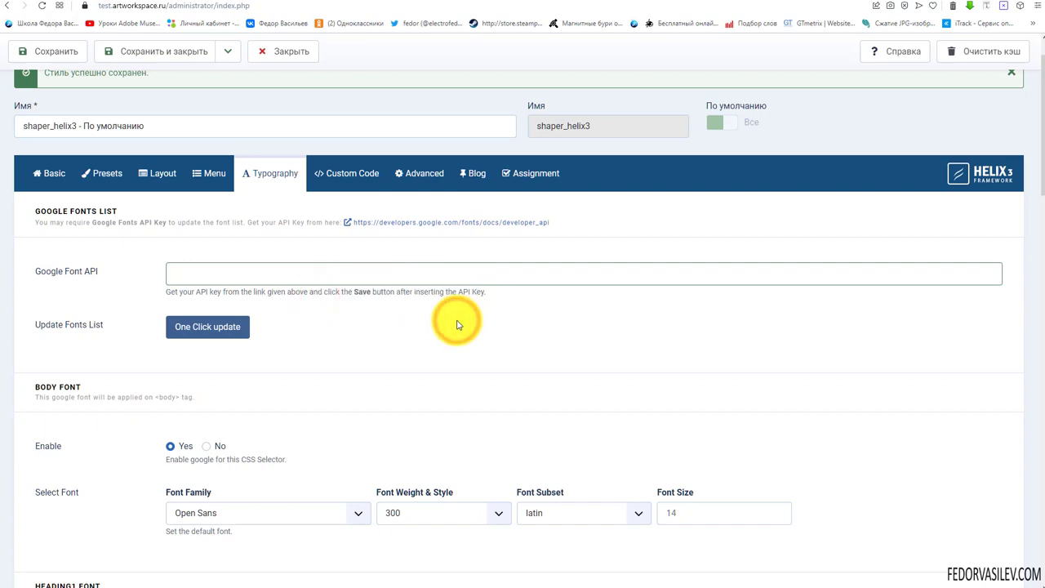
# - Review the body and heading font sections, including the Font Family choices for the Body Font
pyautogui.scroll(-2, 450, 318)
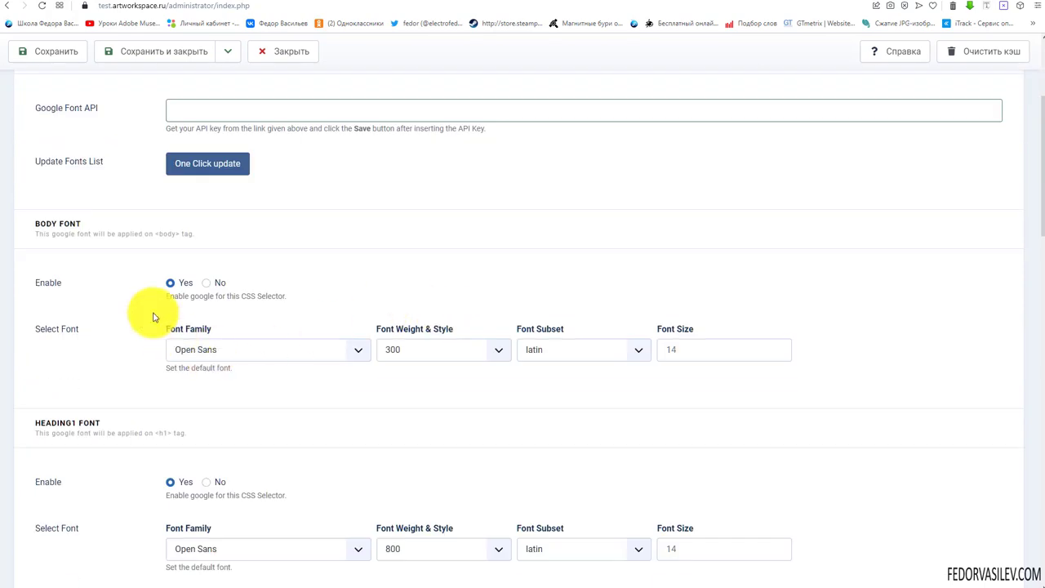
pyautogui.scroll(-2, 180, 200)
pyautogui.scroll(3, 299, 391)
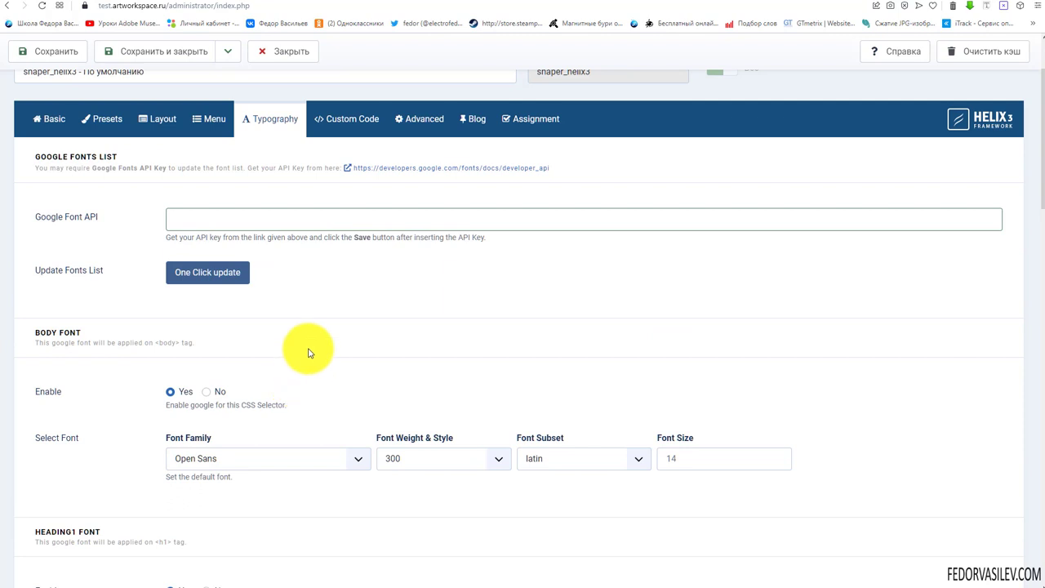
pyautogui.scroll(-2, 307, 353)
pyautogui.click(359, 292)
pyautogui.click(415, 350)
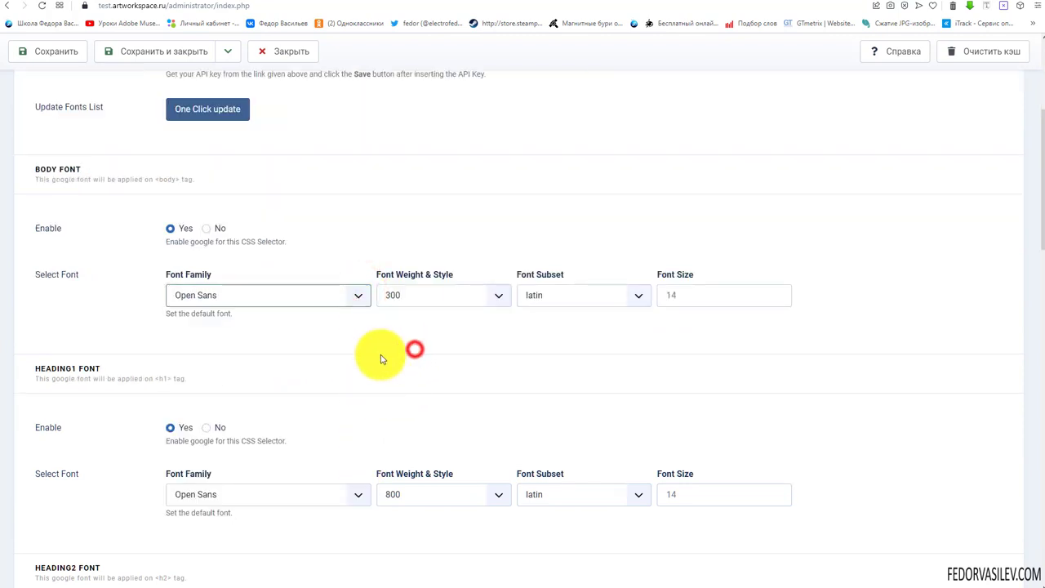
pyautogui.click(360, 295)
pyautogui.click(426, 364)
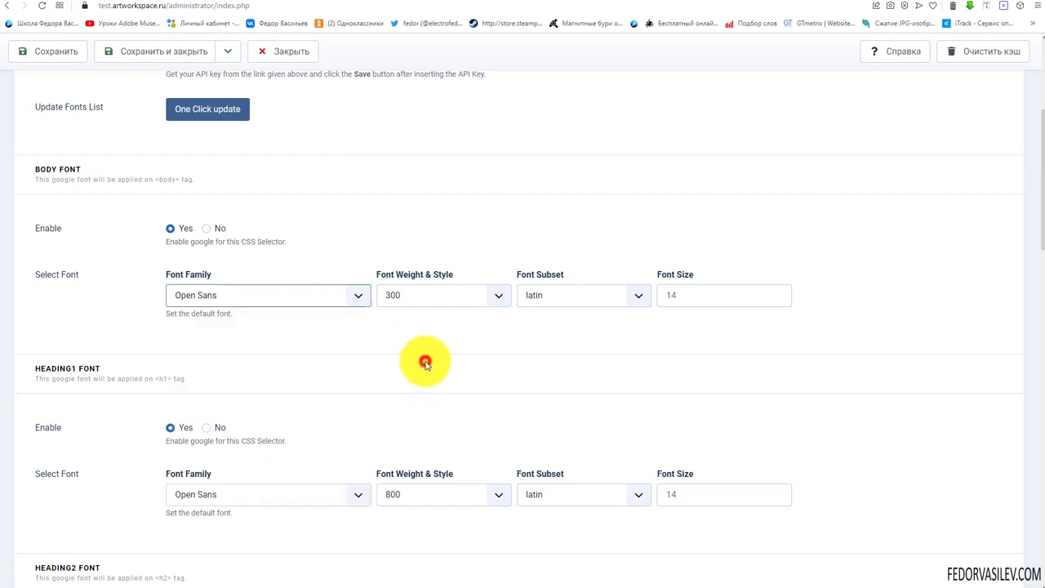
# - Read the Body Font section's title and its note on the HTML tag the font applies to
pyautogui.scroll(2, 426, 364)
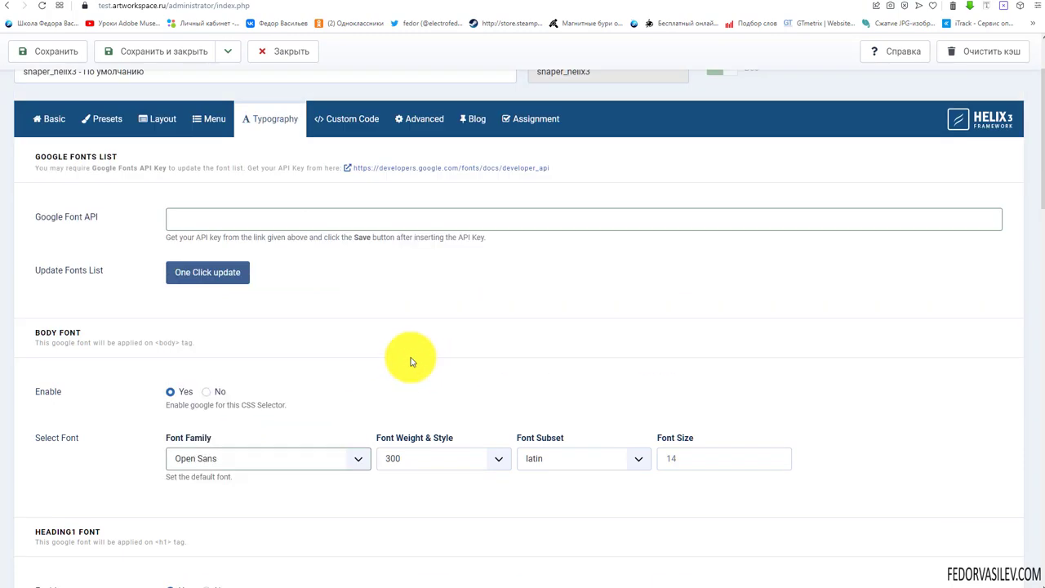
pyautogui.moveTo(207, 342); pyautogui.dragTo(28, 327)
pyautogui.click(112, 350)
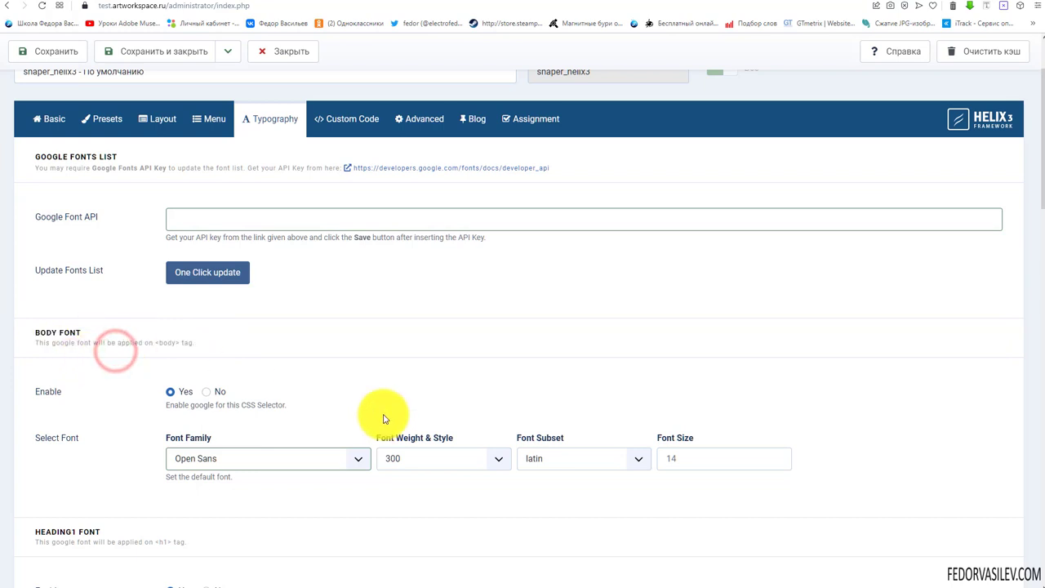
pyautogui.tripleClick(92, 342)
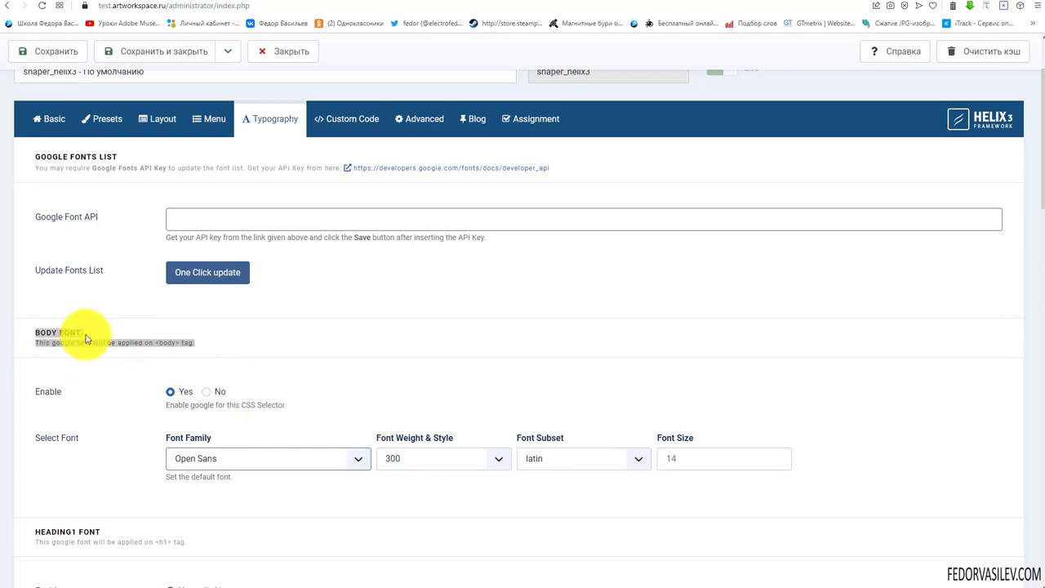
pyautogui.moveTo(35, 343); pyautogui.dragTo(260, 346)
pyautogui.scroll(-1, 282, 336)
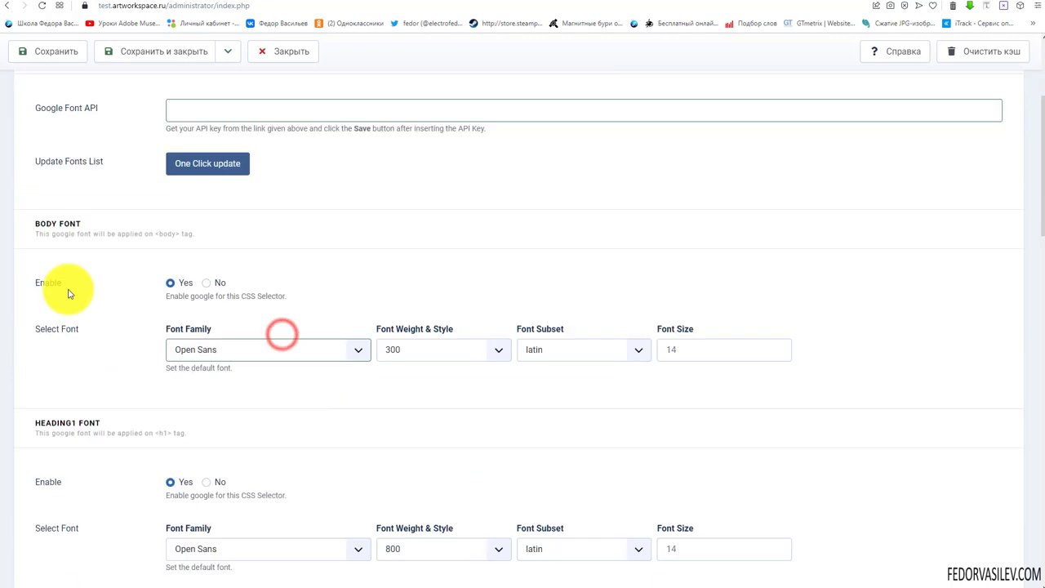
# - Try disabling the Google font for the body text
pyautogui.click(206, 283)
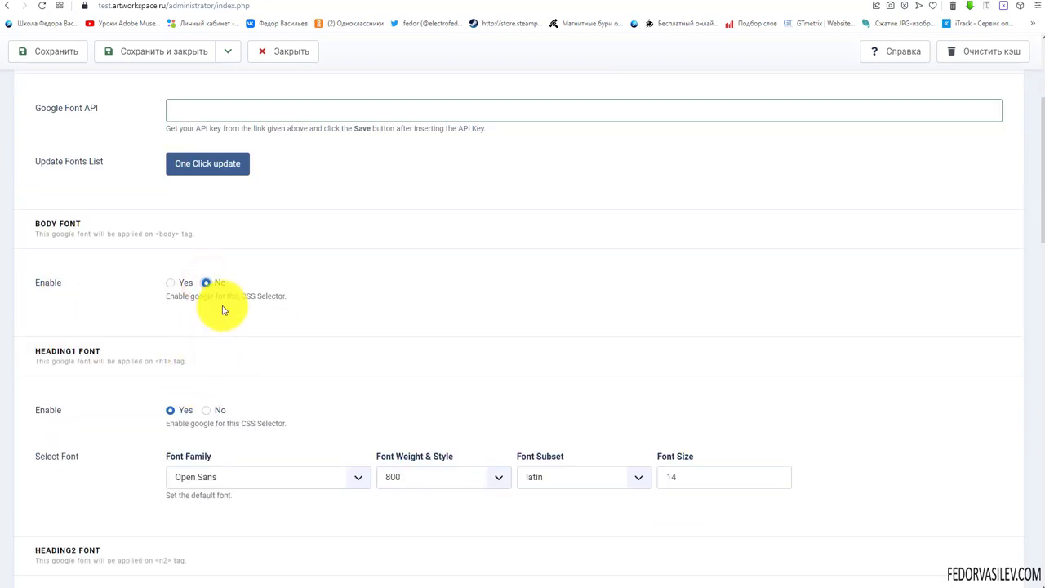
pyautogui.moveTo(301, 296); pyautogui.dragTo(164, 306)
pyautogui.click(130, 304)
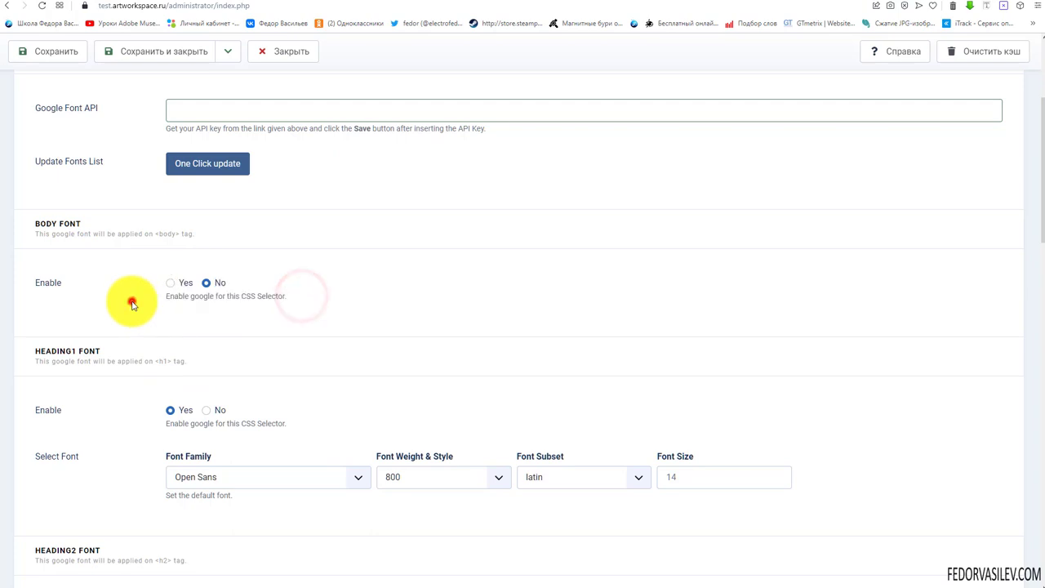
# - Examine the Body Font's size field and the available Font Subset and Font Weight & Style options
pyautogui.click(688, 349)
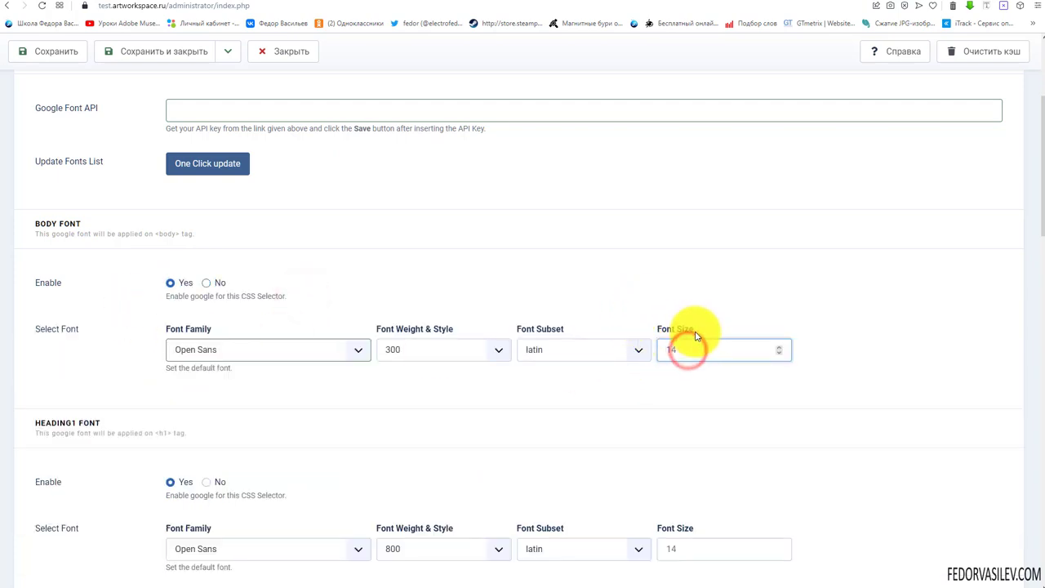
pyautogui.doubleClick(674, 350)
pyautogui.click(691, 355)
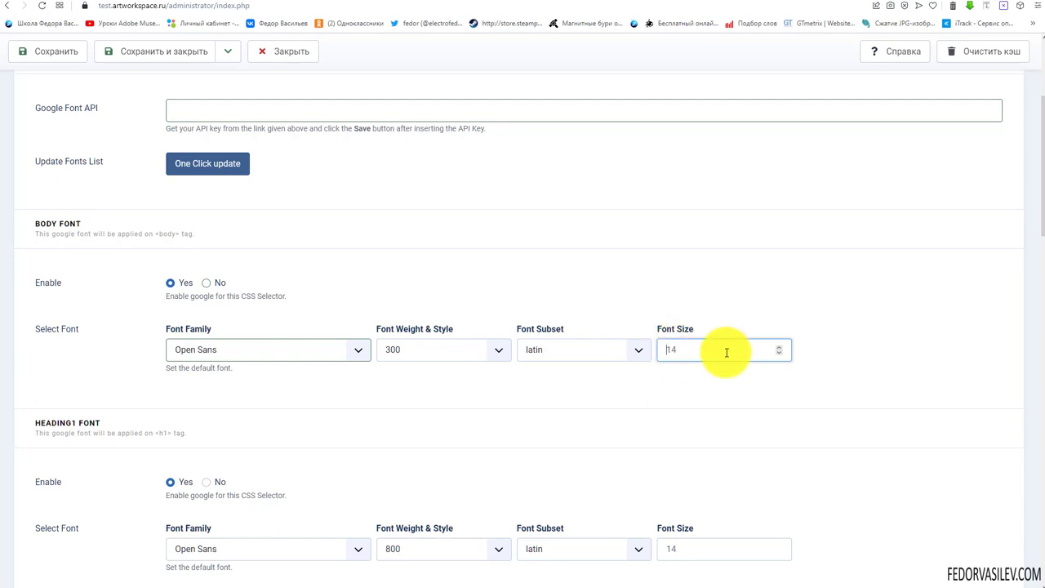
pyautogui.click(598, 350)
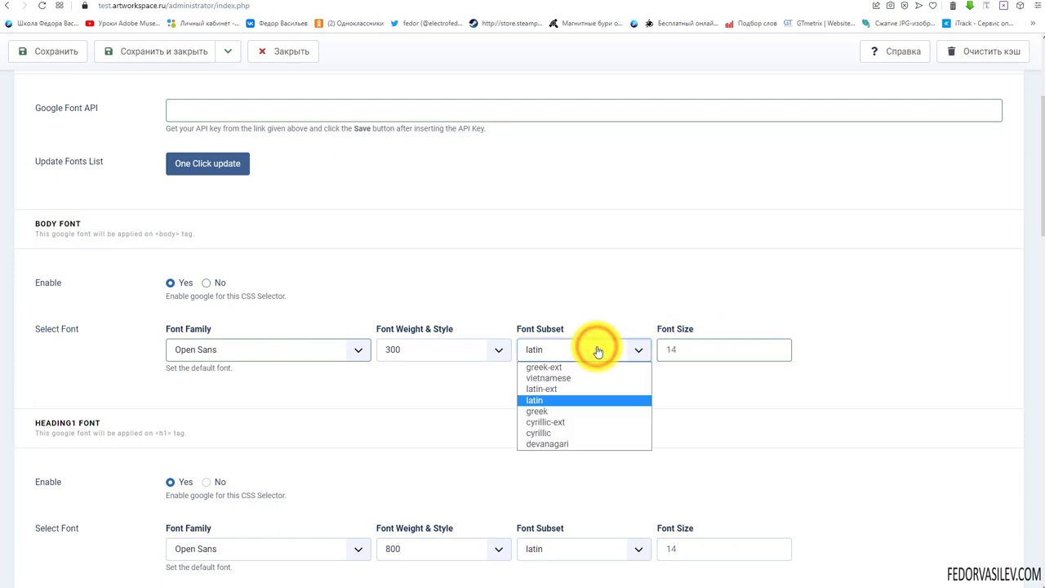
pyautogui.click(392, 279)
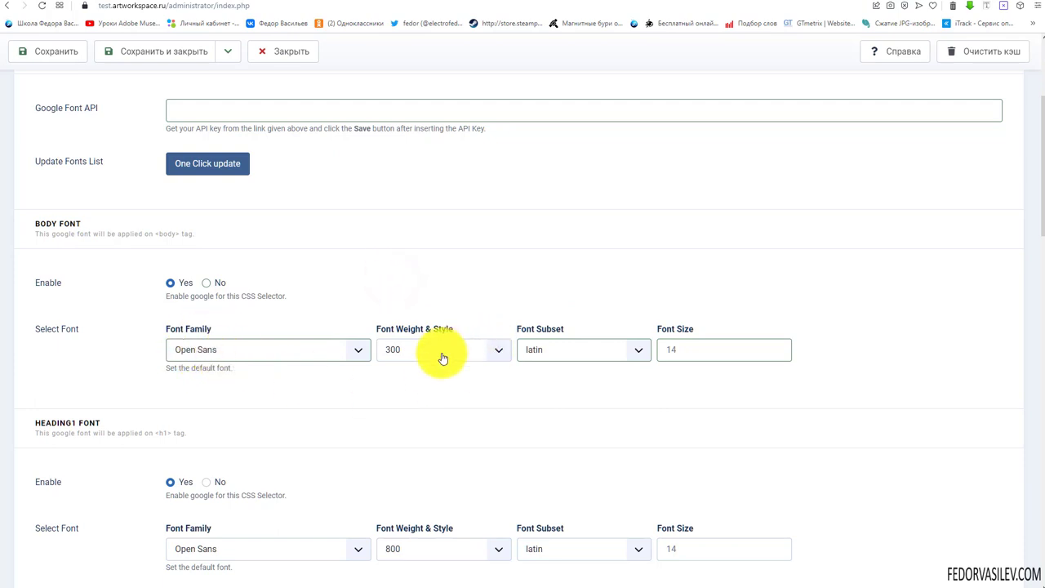
pyautogui.click(442, 357)
pyautogui.click(433, 299)
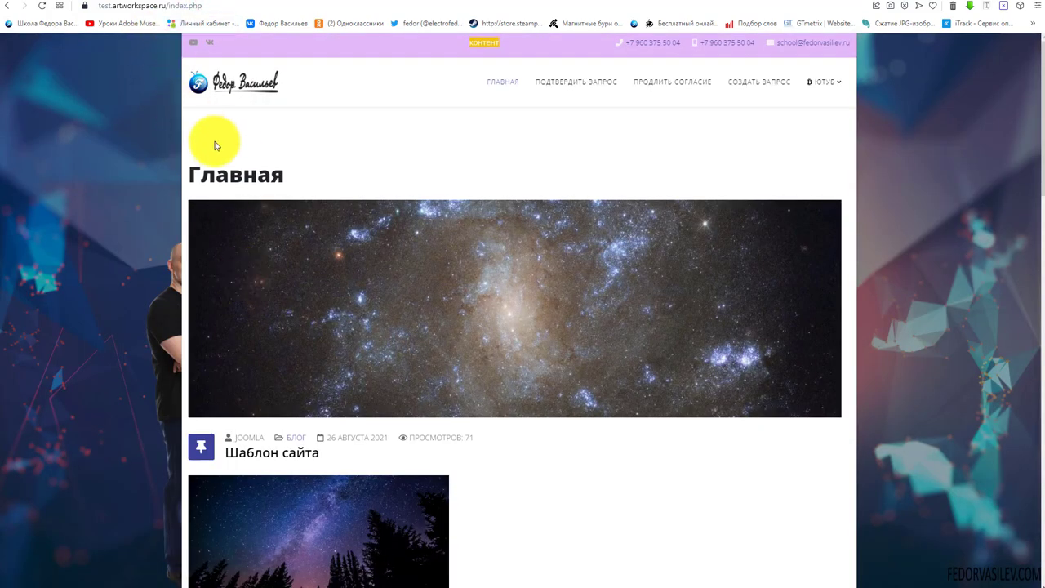
# - Save the template style and check the body text of the "Шаблон сайта" article on the home page
pyautogui.scroll(-4, 216, 138)
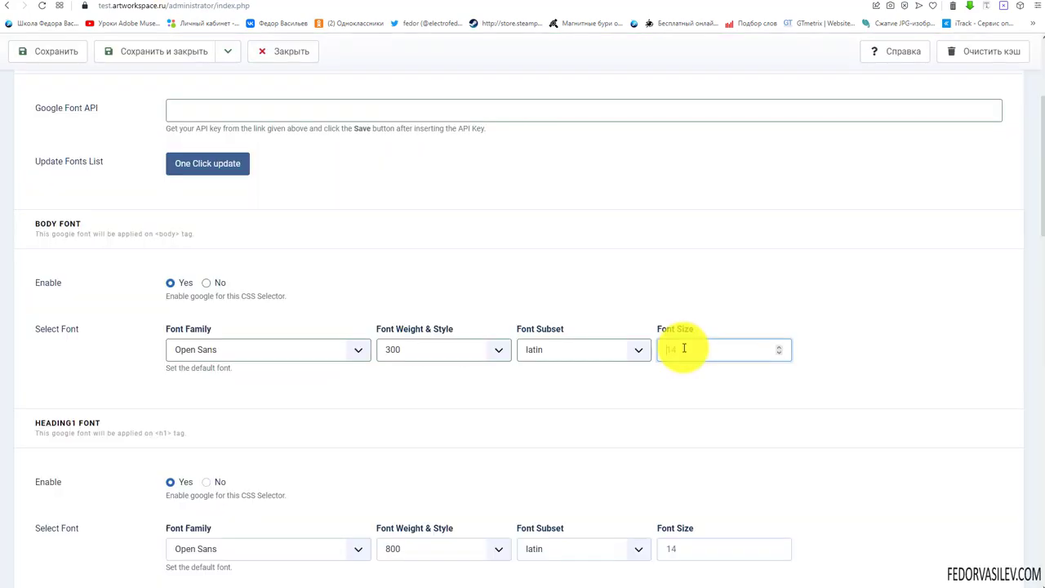
pyautogui.click(50, 53)
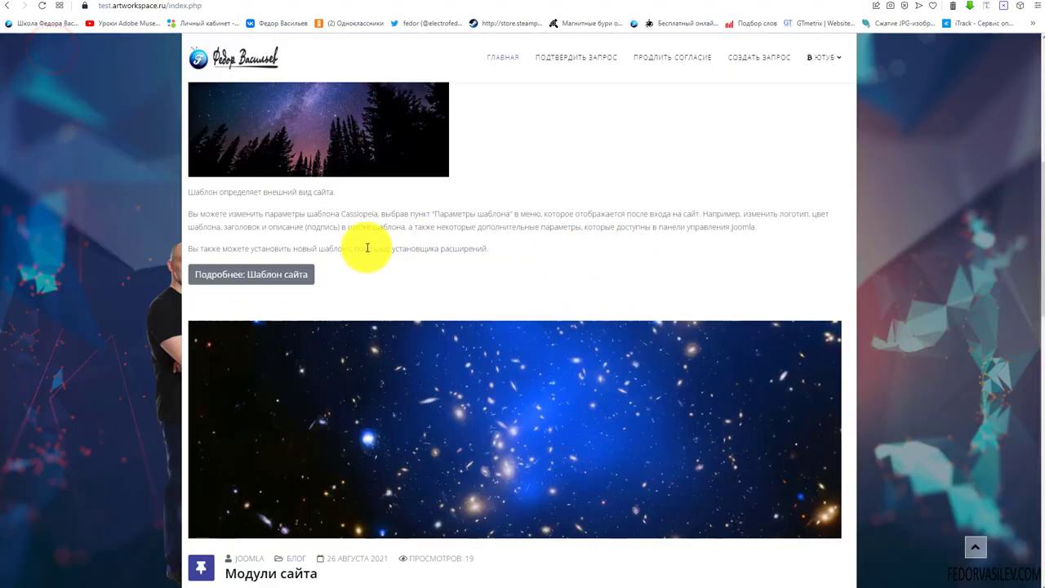
pyautogui.scroll(3, 366, 245)
pyautogui.scroll(-3, 236, 210)
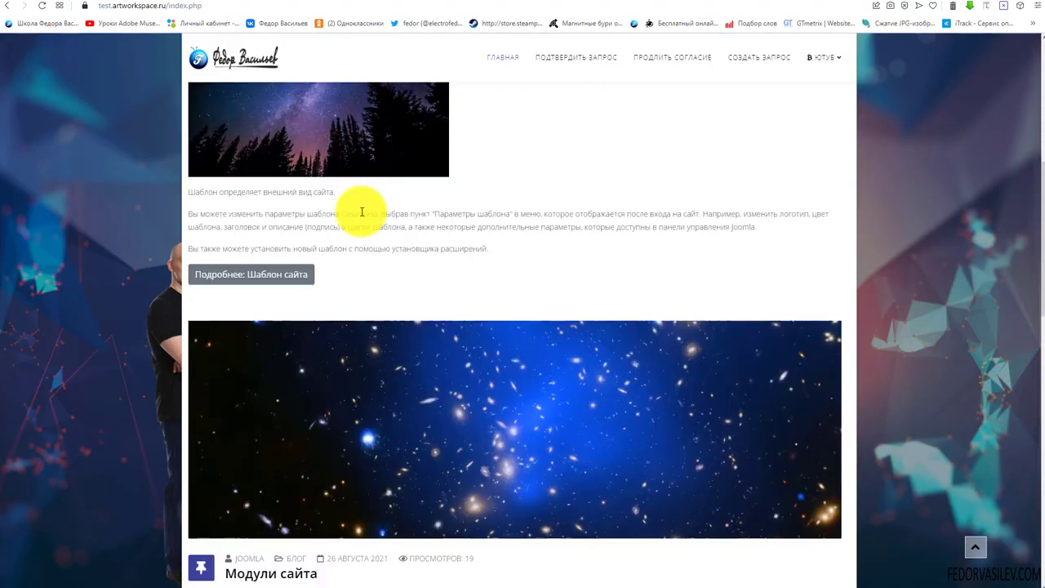
pyautogui.moveTo(491, 248); pyautogui.dragTo(217, 187)
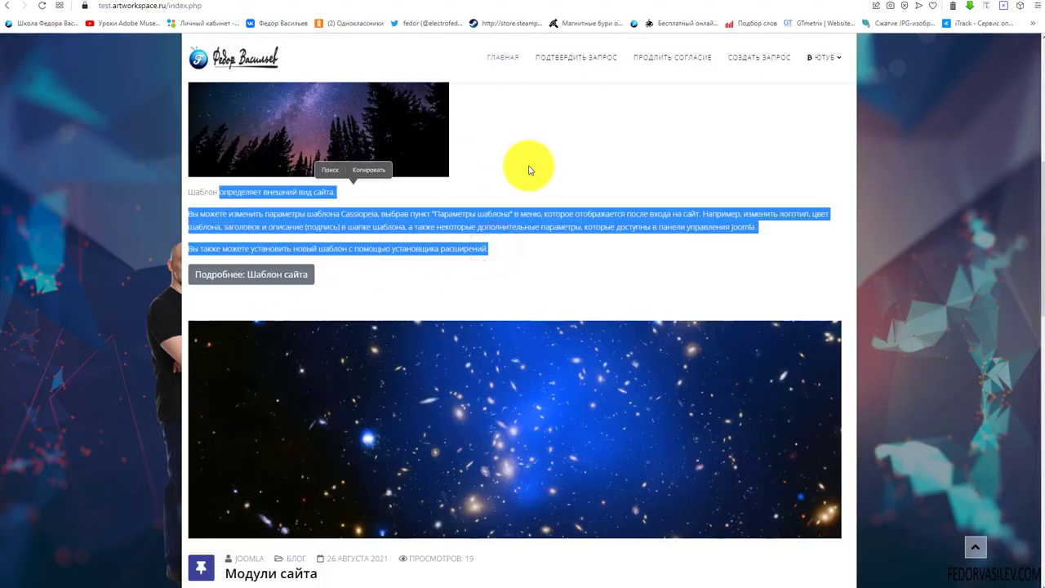
# - Check the body text and the author details of the "Шаблон сайта" article on the home page
pyautogui.click(530, 166)
pyautogui.scroll(-4, 531, 172)
pyautogui.scroll(4, 490, 291)
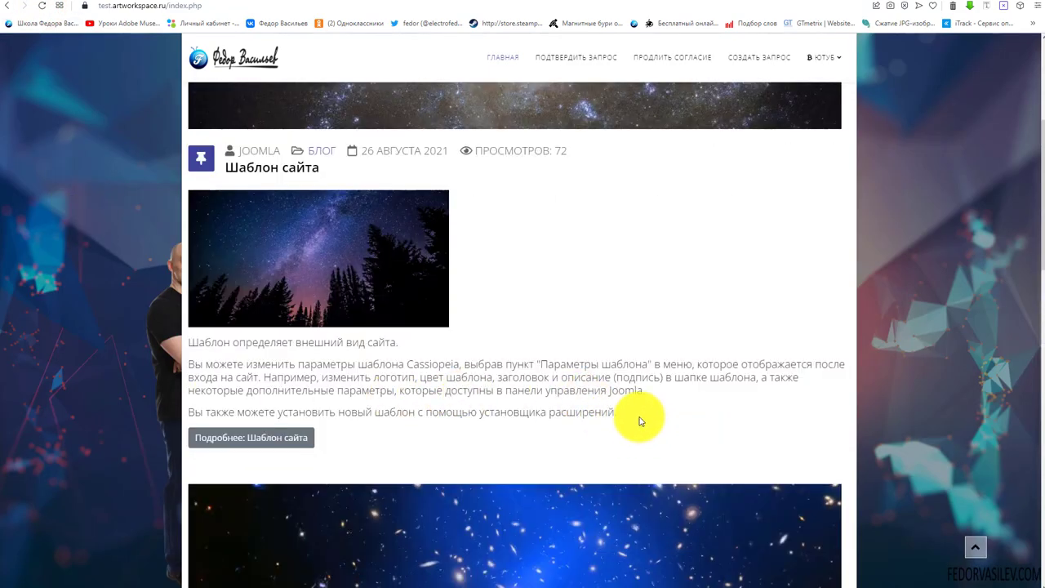
pyautogui.moveTo(637, 416); pyautogui.dragTo(246, 340)
pyautogui.scroll(2, 605, 311)
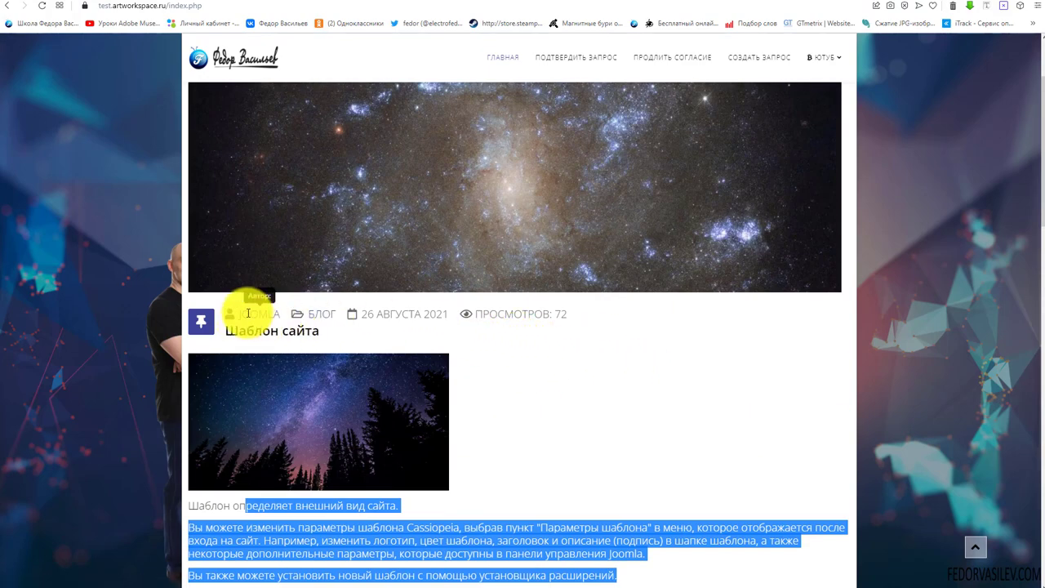
pyautogui.moveTo(243, 314); pyautogui.dragTo(281, 314)
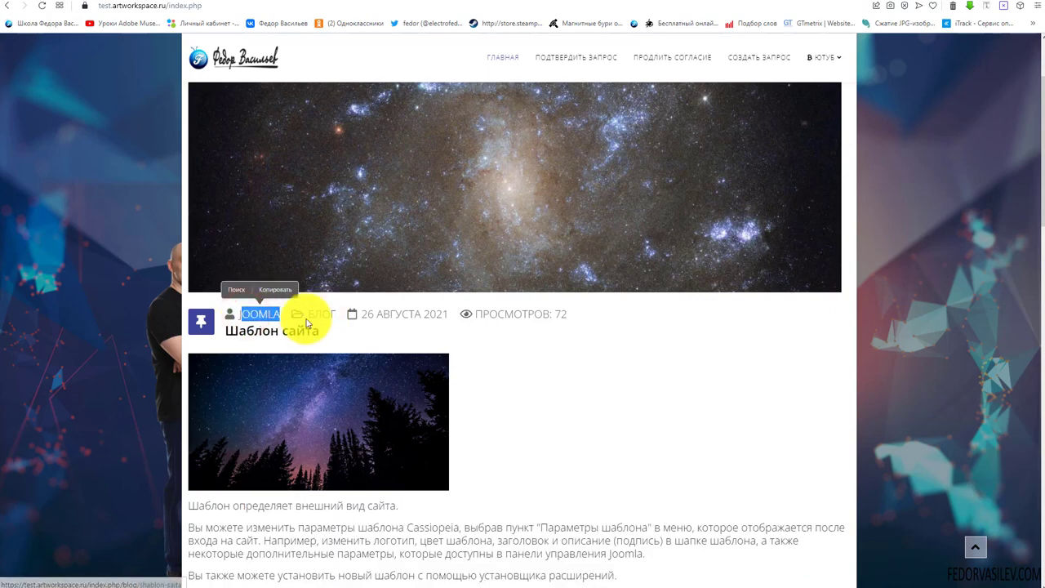
# - Open the "Шаблон сайта" article to check its text, and return to the home page
pyautogui.click(242, 330)
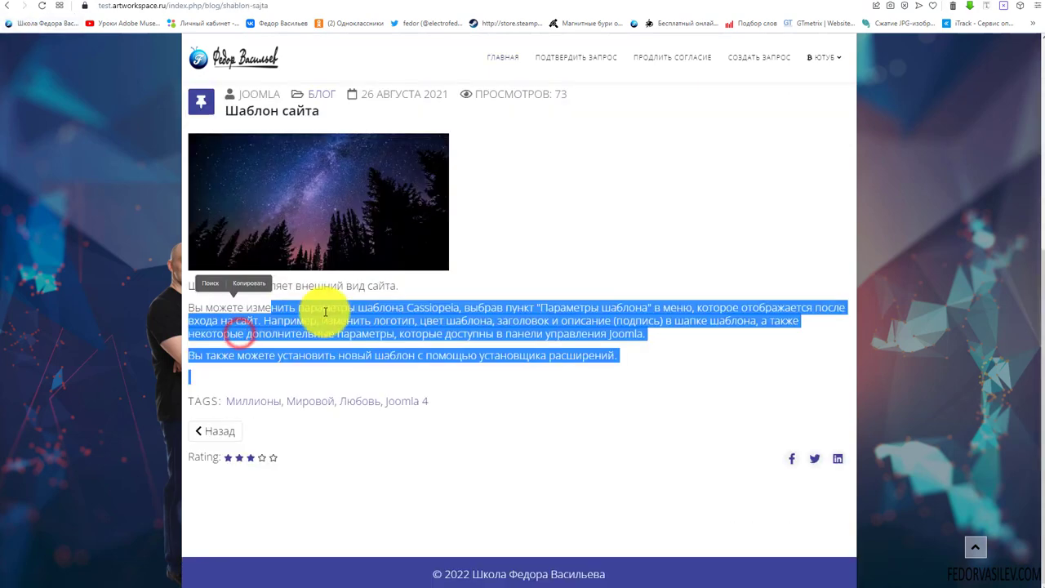
pyautogui.moveTo(726, 56); pyautogui.dragTo(601, 40)
pyautogui.click(525, 201)
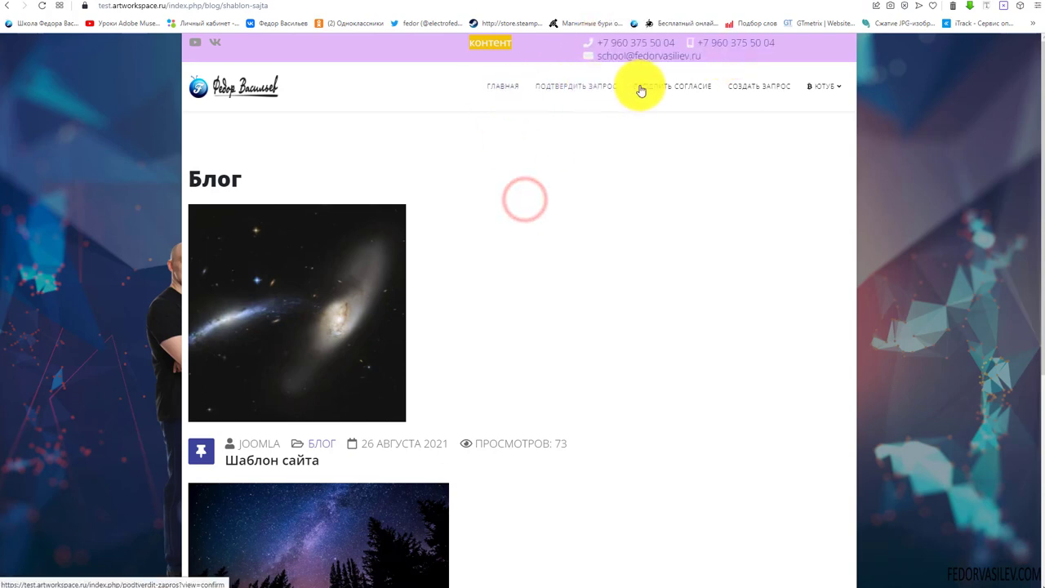
pyautogui.click(8, 10)
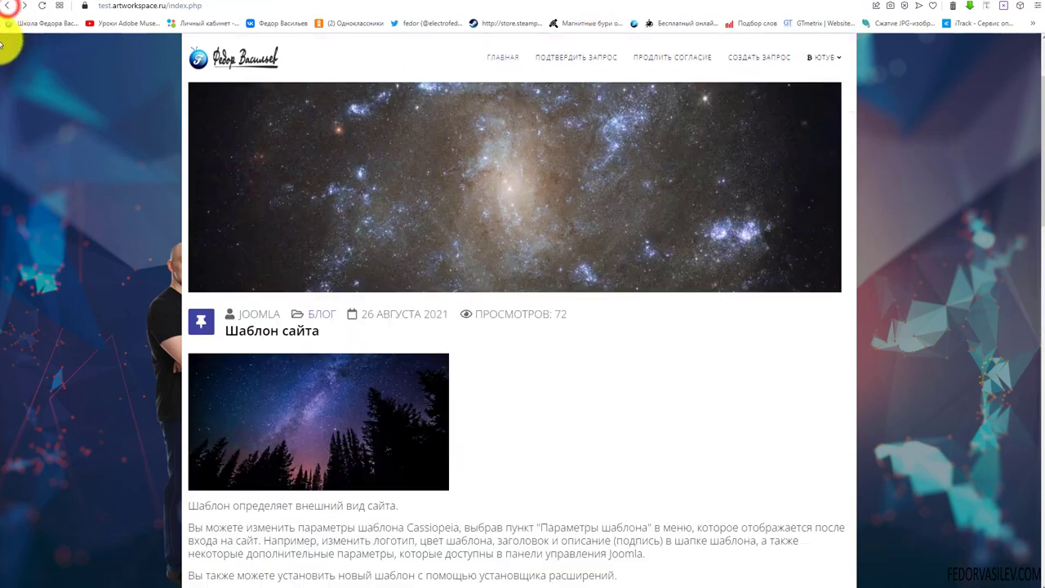
pyautogui.scroll(-6, 531, 269)
pyautogui.scroll(-10, 397, 273)
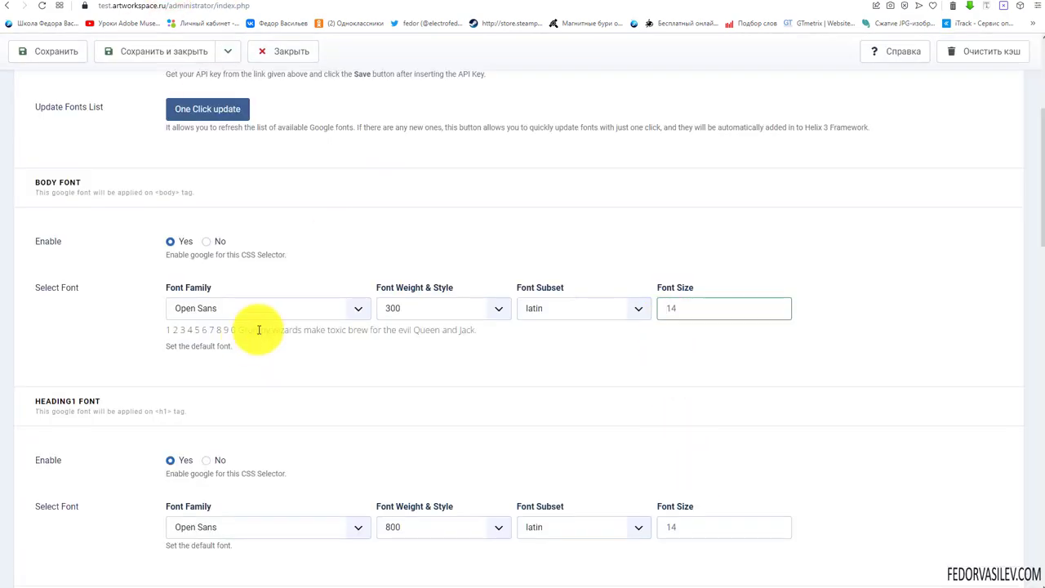
# - Browse the available font families for the Body Font in the template's Typography settings
pyautogui.click(359, 310)
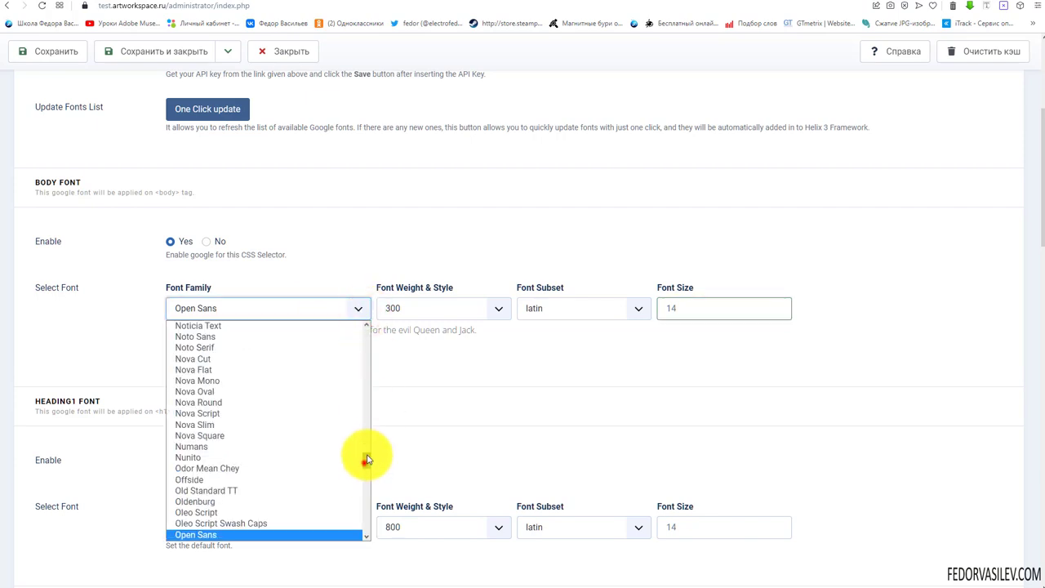
pyautogui.moveTo(368, 459); pyautogui.dragTo(368, 343)
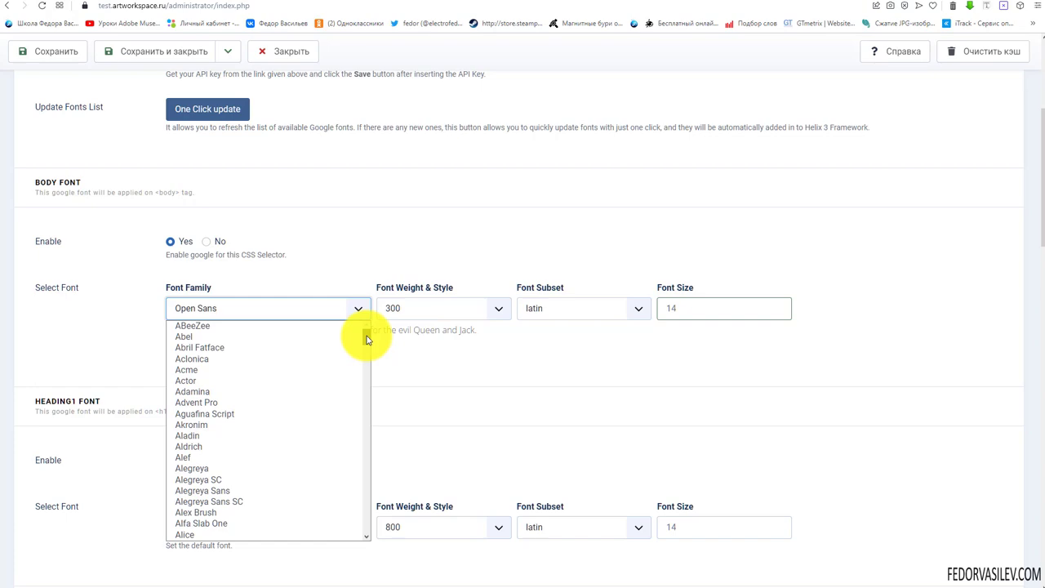
pyautogui.moveTo(367, 340); pyautogui.dragTo(369, 418)
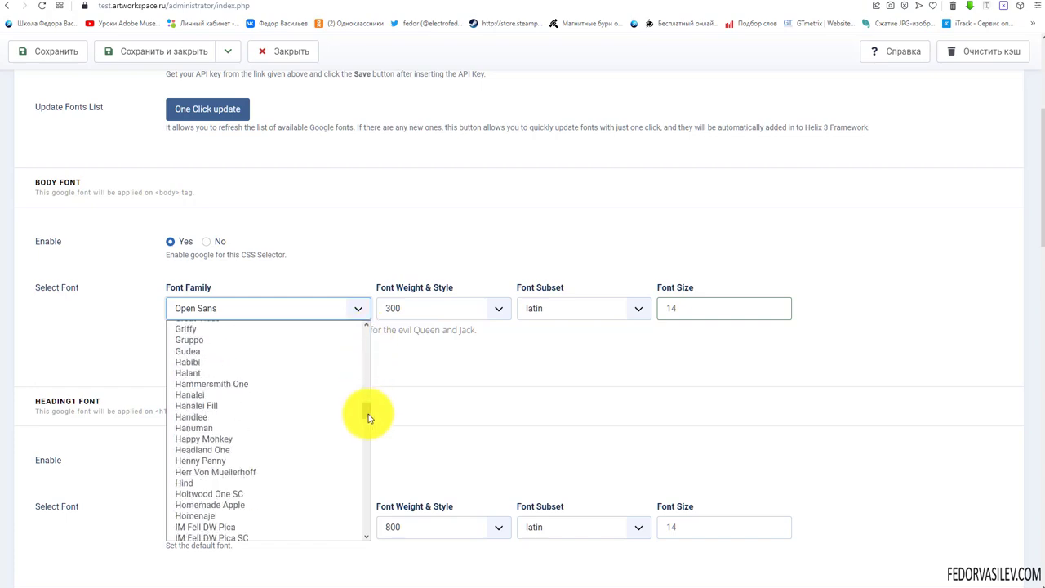
pyautogui.click(334, 240)
# - Read the Heading1 Font section's title and its note on the HTML tag the font applies to
pyautogui.scroll(-3, 250, 235)
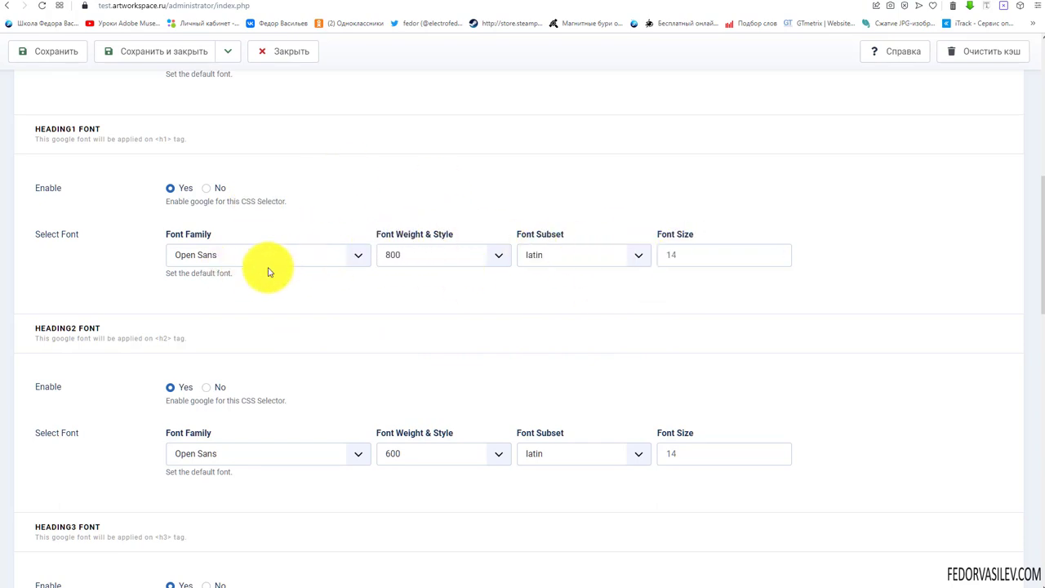
pyautogui.moveTo(196, 135); pyautogui.dragTo(46, 130)
pyautogui.click(133, 140)
pyautogui.doubleClick(155, 137)
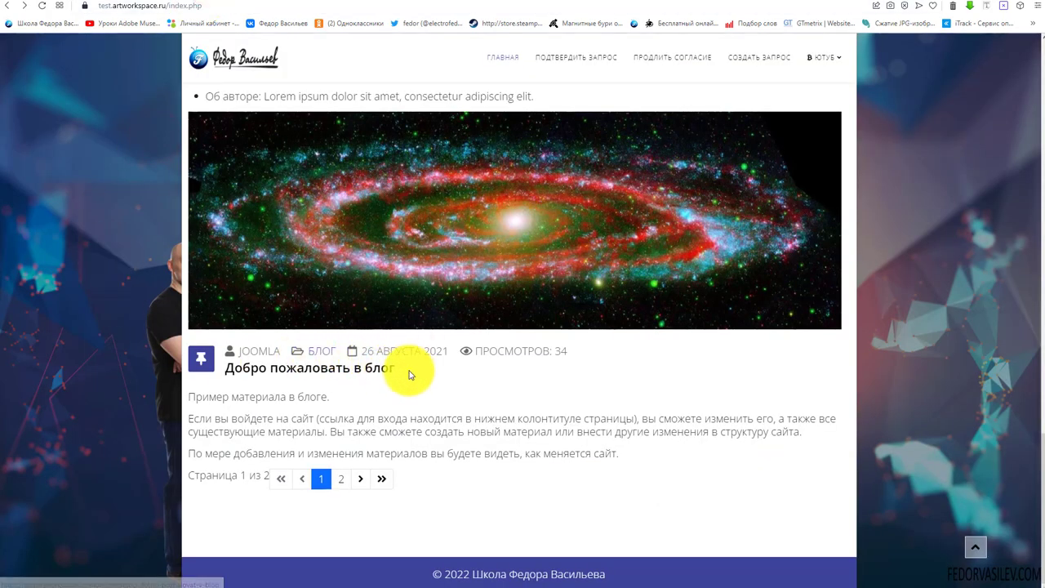
# - Inspect the "Добро пожаловать в блог" article title and the "Главная" page heading on the home page
pyautogui.moveTo(400, 372); pyautogui.dragTo(226, 377)
pyautogui.click(110, 338)
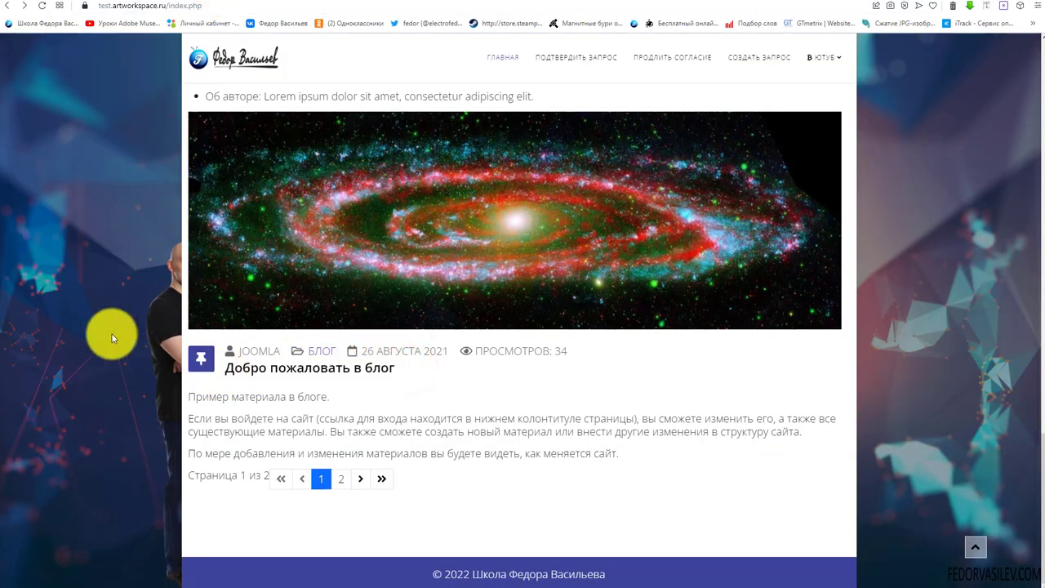
pyautogui.scroll(5, 156, 310)
pyautogui.scroll(10, 155, 311)
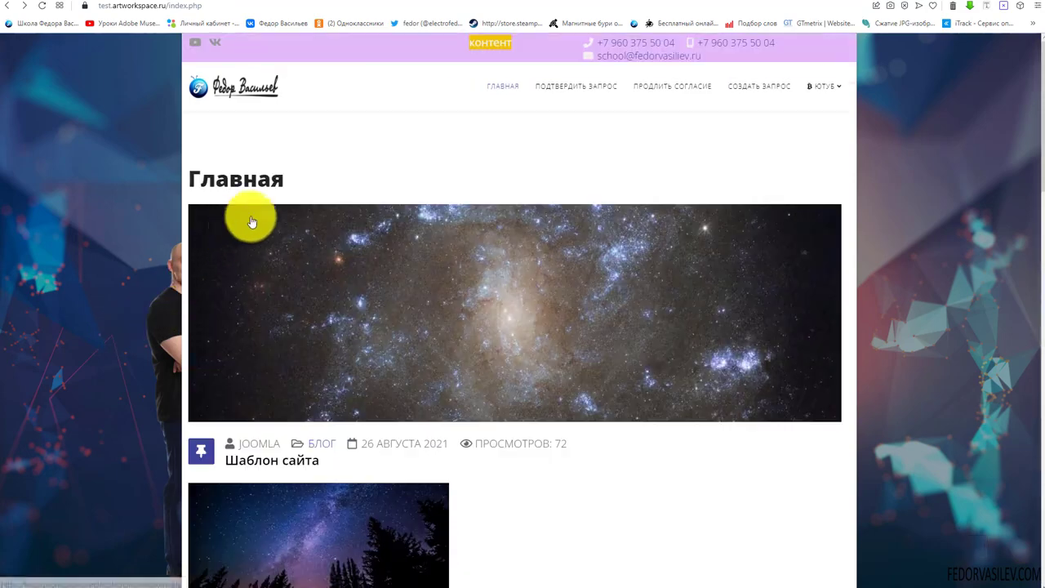
pyautogui.moveTo(265, 178); pyautogui.dragTo(187, 180)
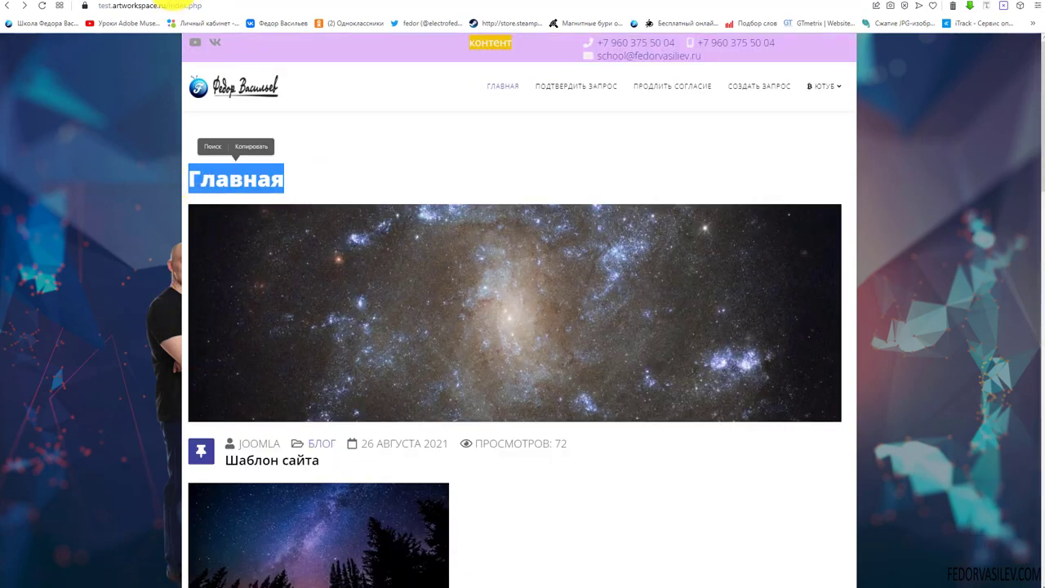
# - Read the notes on the HTML tags that the Heading1 to Heading6 fonts apply to in the Typography settings
pyautogui.hotkey('ctrl', 'Tab')
pyautogui.moveTo(180, 139); pyautogui.dragTo(183, 139)
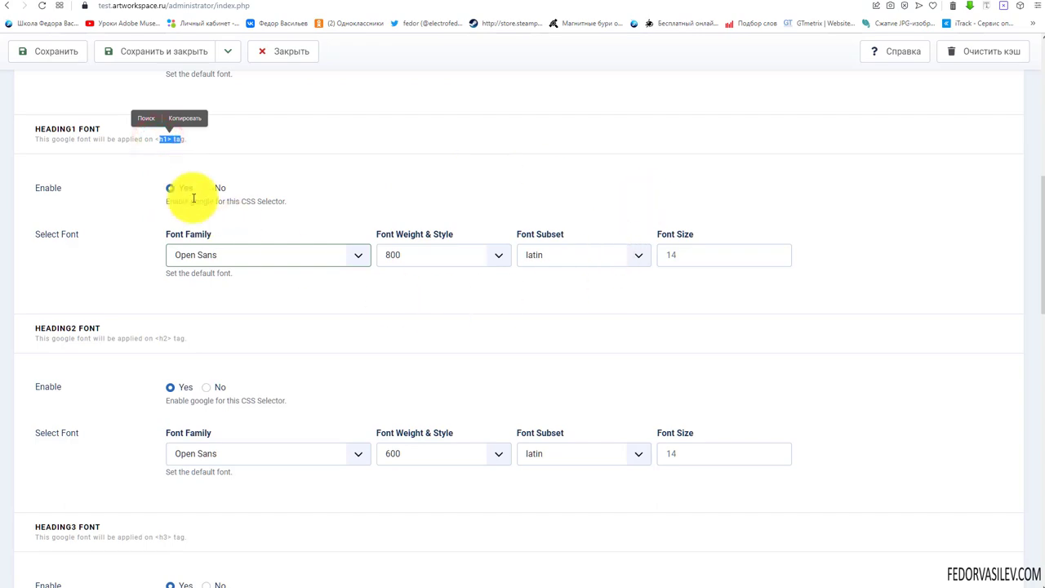
pyautogui.scroll(-3, 346, 191)
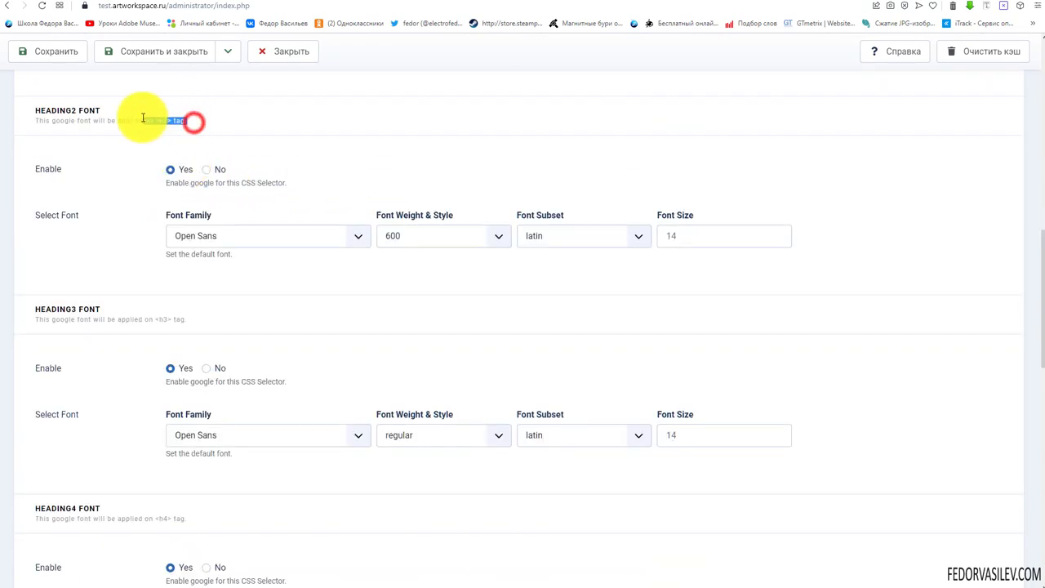
pyautogui.scroll(-2, 134, 199)
pyautogui.moveTo(196, 201); pyautogui.dragTo(133, 205)
pyautogui.scroll(-2, 183, 243)
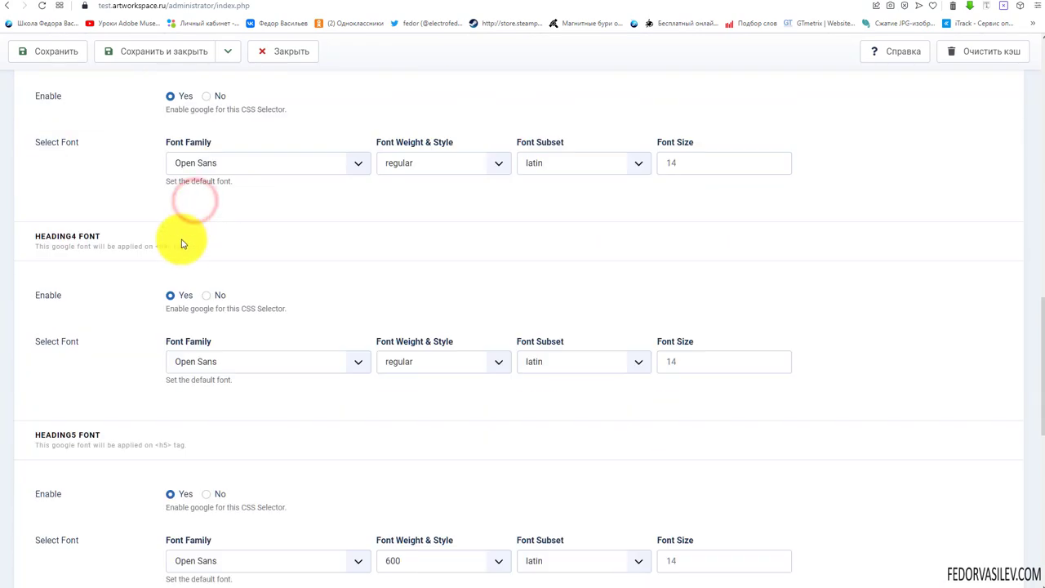
pyautogui.moveTo(185, 244); pyautogui.dragTo(135, 227)
pyautogui.scroll(-3, 135, 243)
pyautogui.scroll(-1, 135, 227)
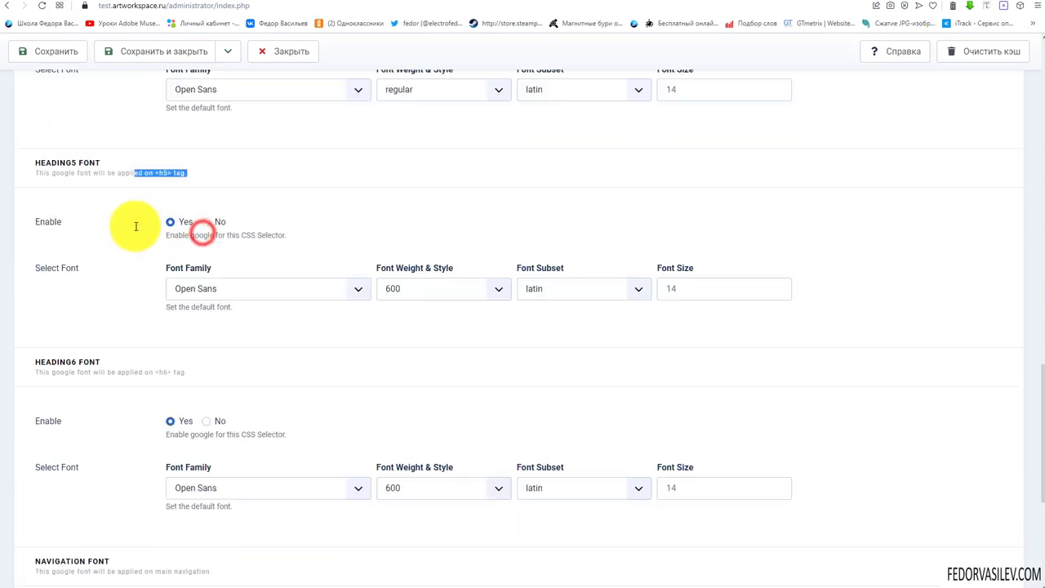
pyautogui.scroll(-2, 196, 264)
pyautogui.moveTo(196, 263); pyautogui.dragTo(130, 263)
pyautogui.scroll(-3, 218, 250)
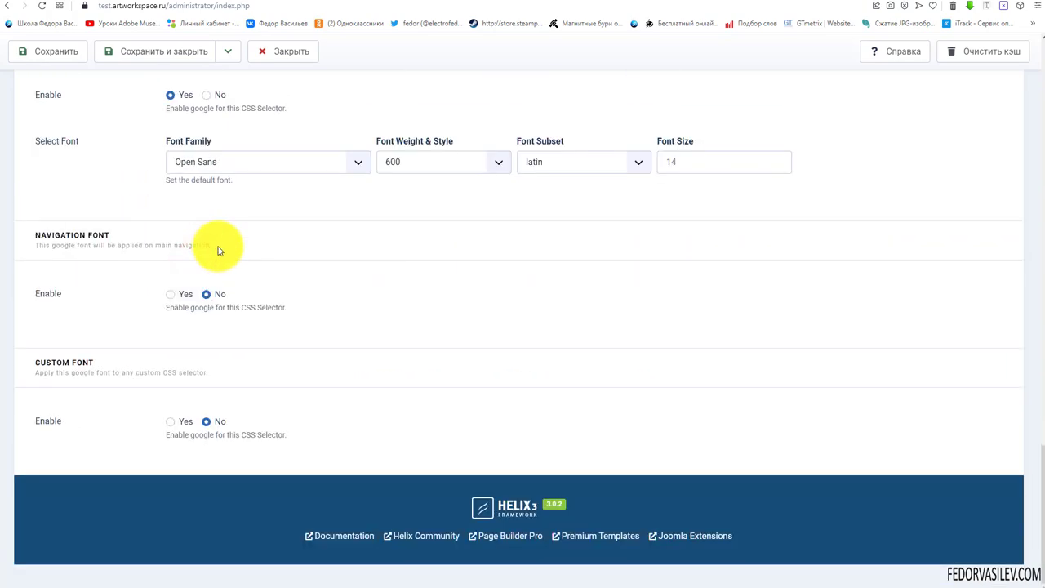
# - Try enabling the Google font for the main navigation and turn it back off
pyautogui.moveTo(64, 294); pyautogui.dragTo(35, 294)
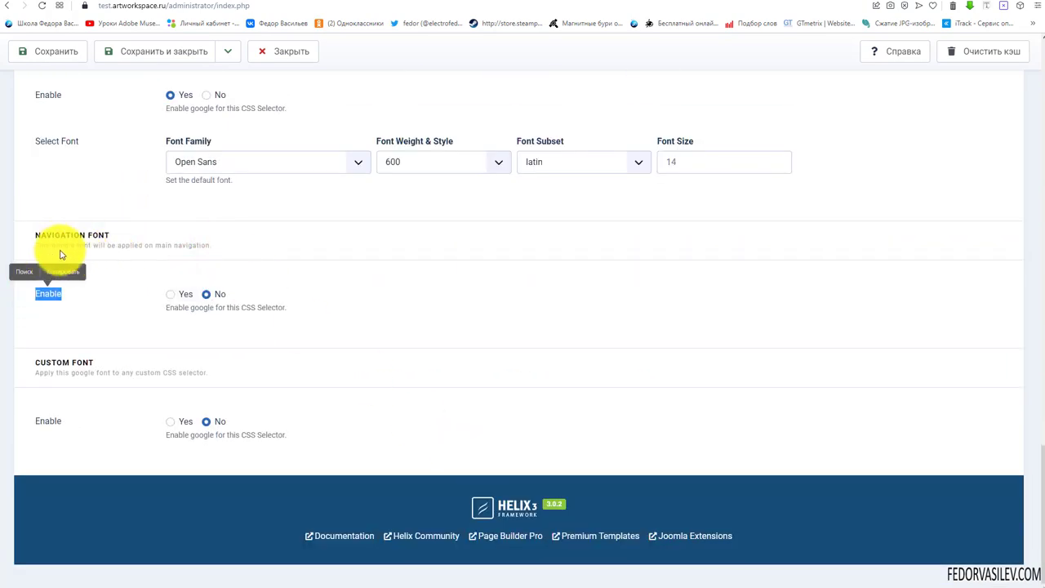
pyautogui.click(171, 294)
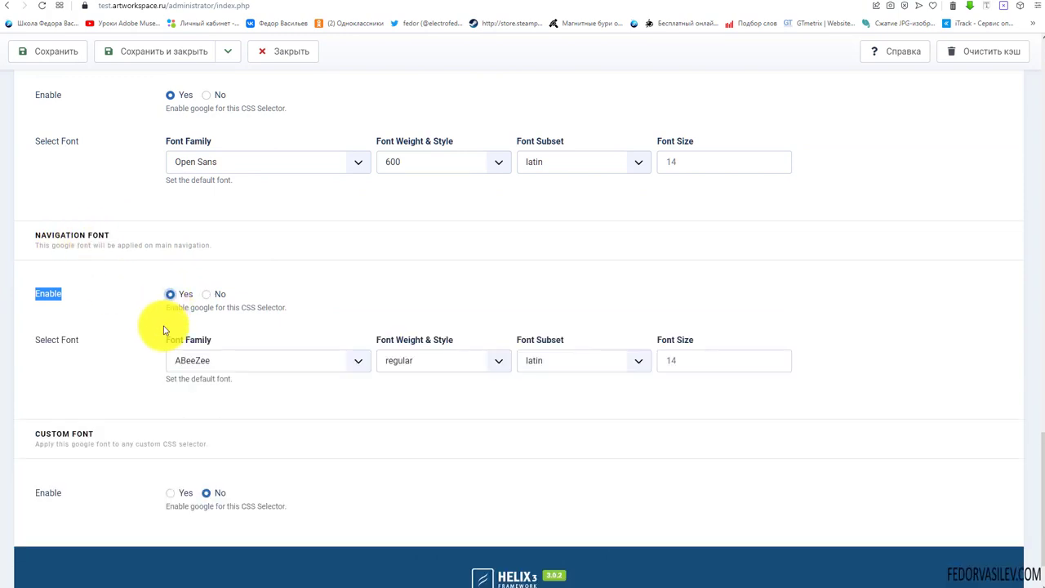
pyautogui.click(206, 295)
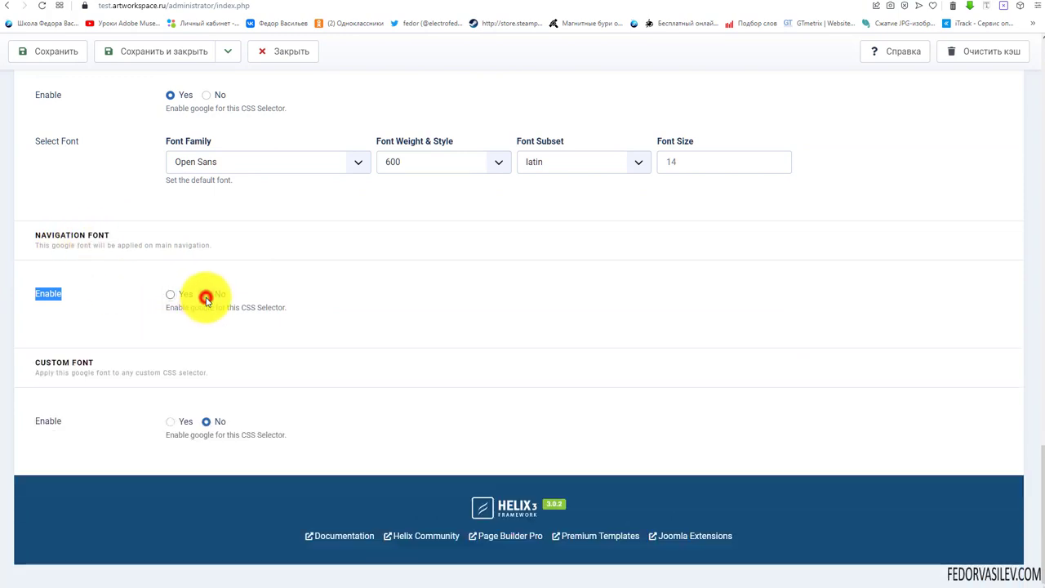
pyautogui.click(101, 275)
# - Try enabling the Custom Font to examine its font and CSS Selectors options, and turn it back off
pyautogui.click(170, 422)
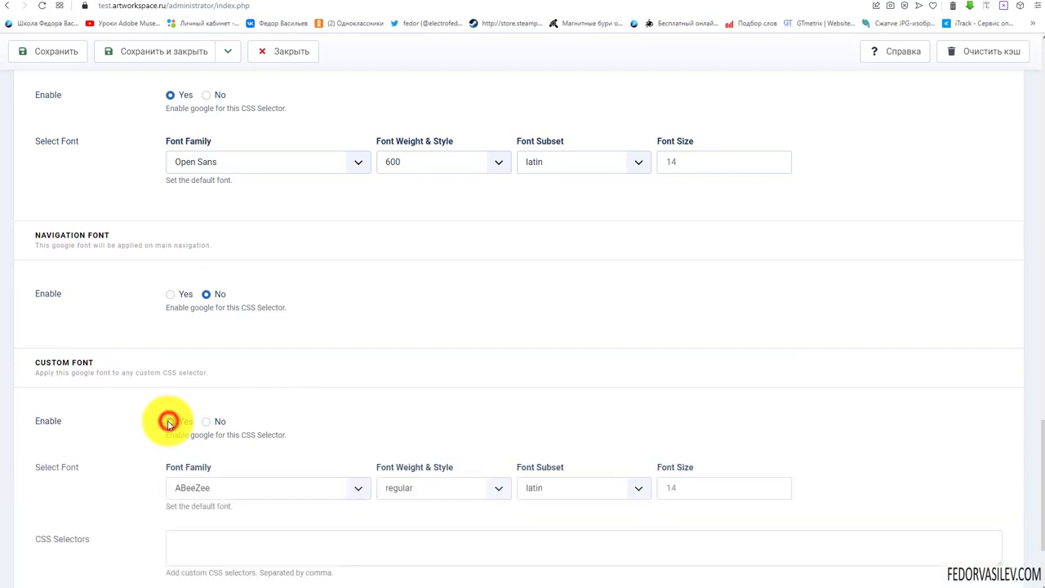
pyautogui.scroll(-2, 245, 412)
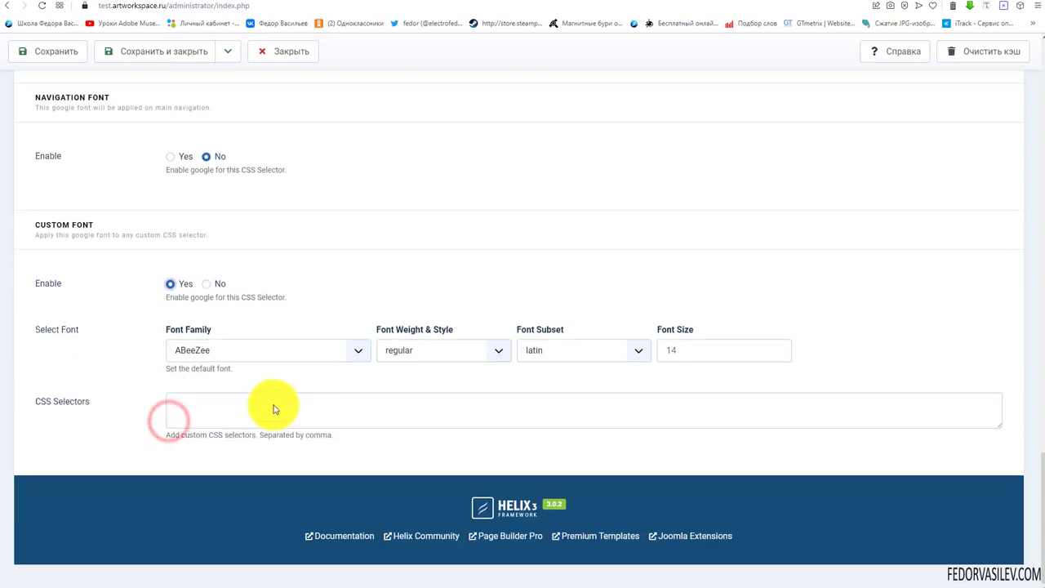
pyautogui.click(207, 284)
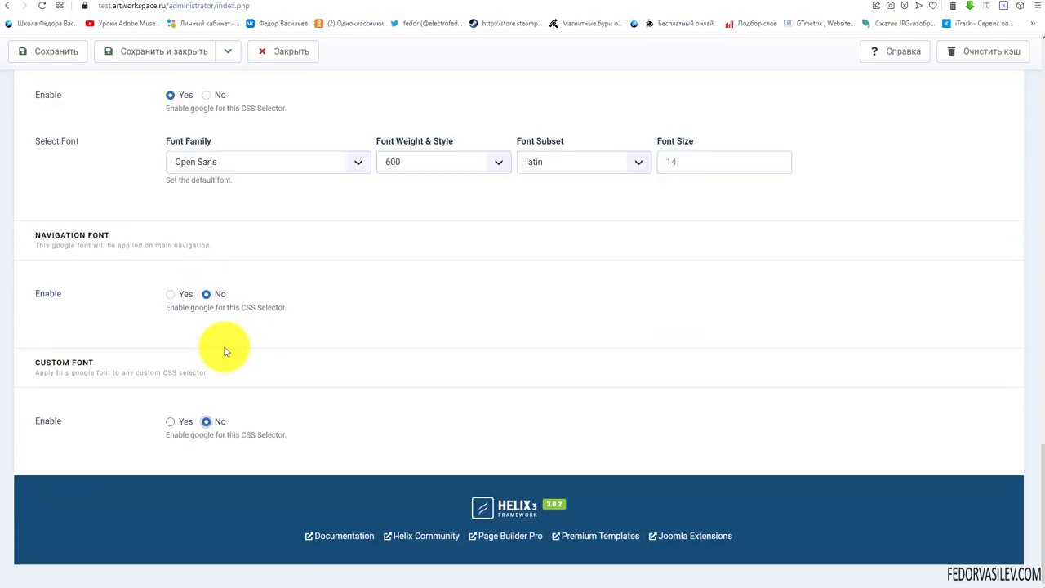
pyautogui.click(167, 426)
pyautogui.click(205, 422)
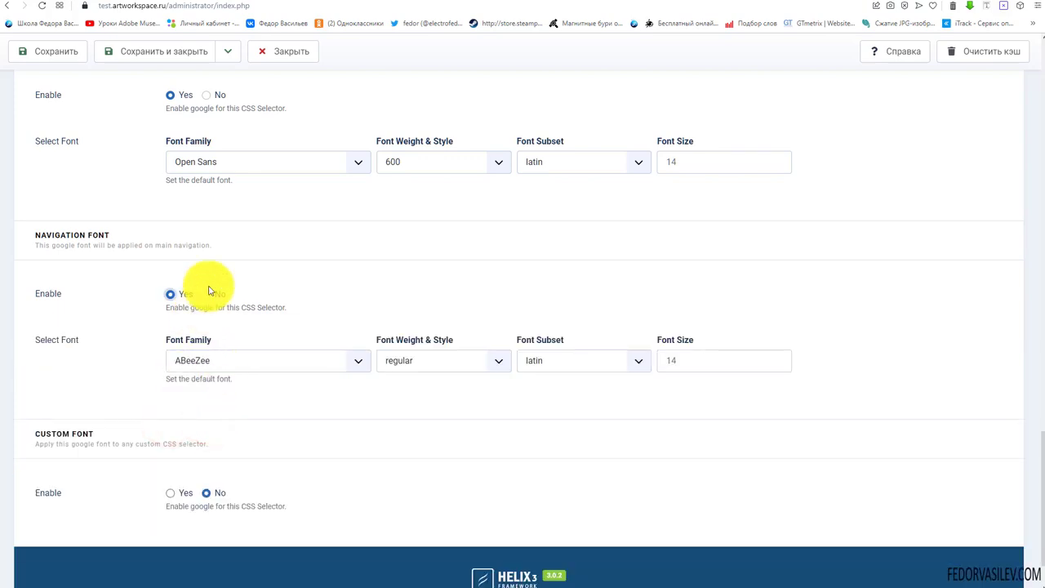
# - Look at the site's main navigation on the home page and disable the Navigation Font in the template settings
pyautogui.click(192, 4)
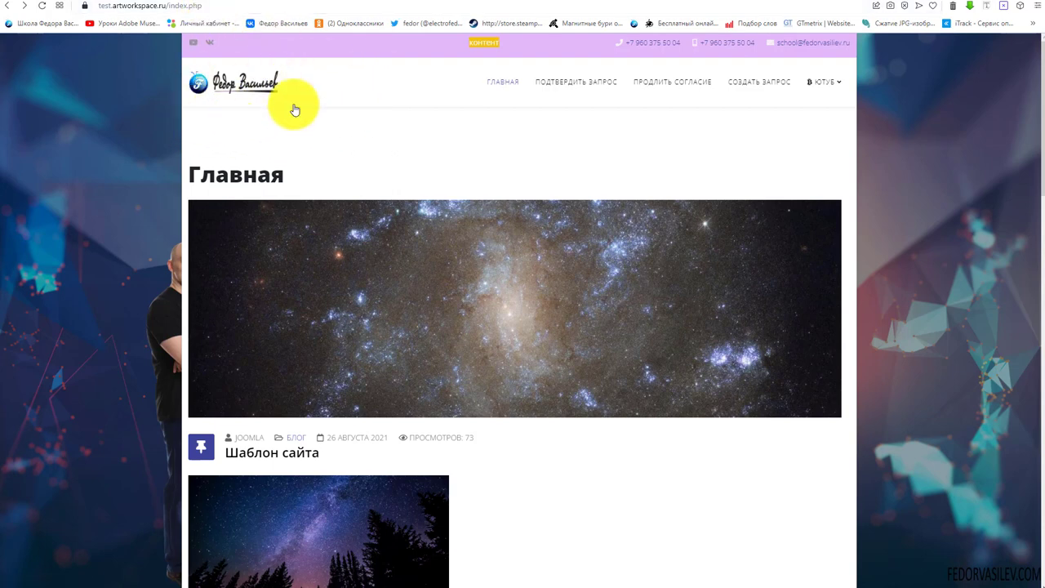
pyautogui.click(167, 4)
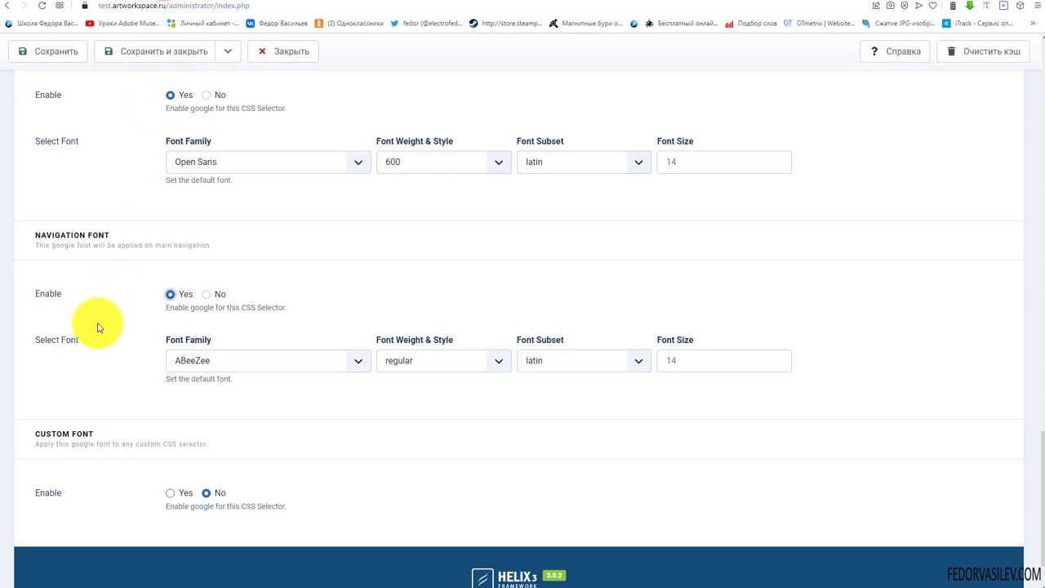
pyautogui.click(207, 294)
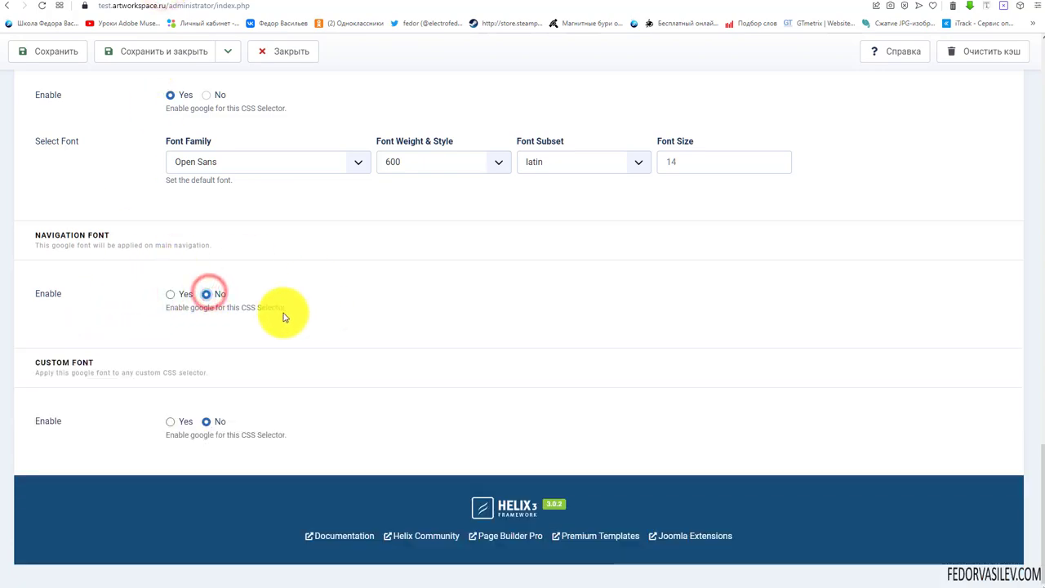
# - Review the Typography settings from the Google Fonts List through to the Custom Font section
pyautogui.scroll(2, 271, 339)
pyautogui.scroll(15, 294, 401)
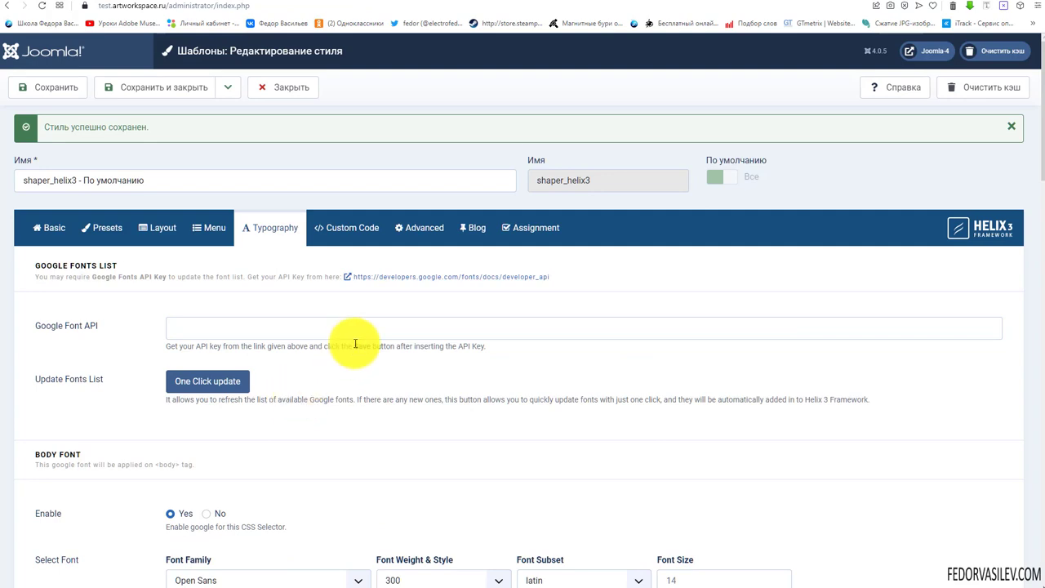
pyautogui.scroll(-12, 351, 343)
pyautogui.scroll(-8, 409, 331)
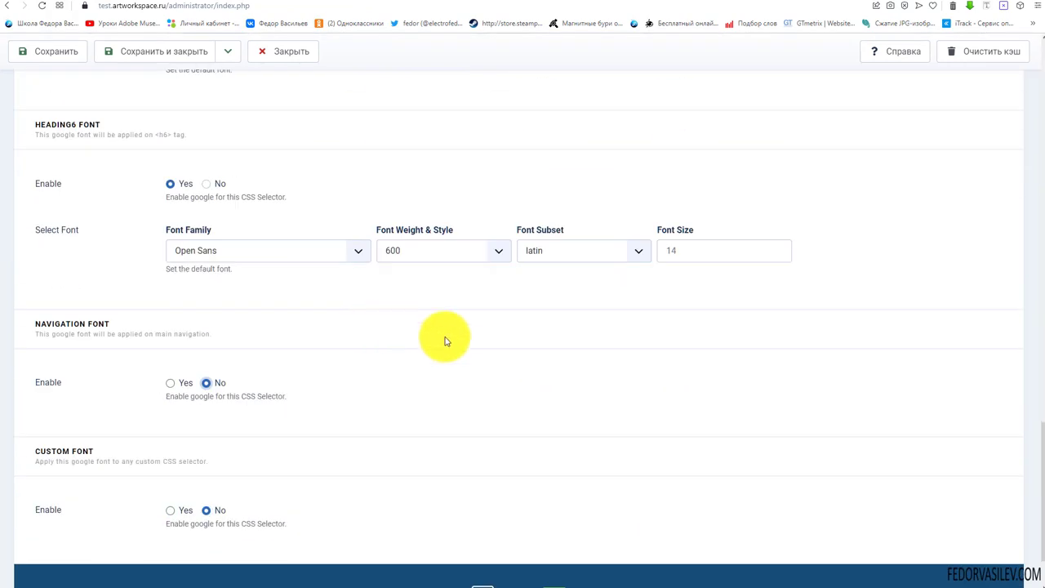
pyautogui.scroll(12, 765, 417)
pyautogui.scroll(10, 765, 418)
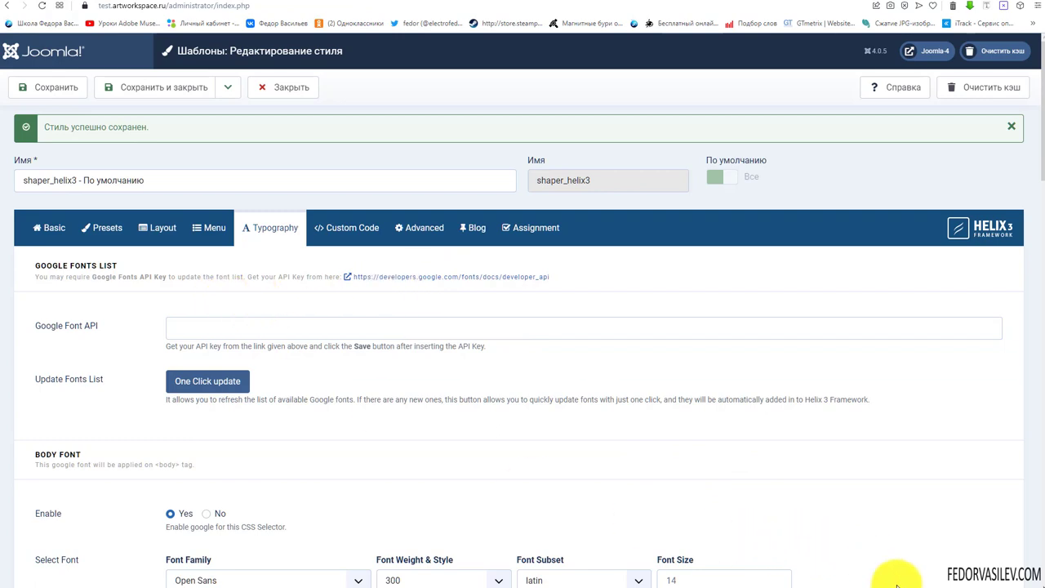
# - Open the template's Custom Code settings, examine the code fields, and start editing the Before </head> field
pyautogui.click(351, 232)
pyautogui.scroll(-3, 467, 334)
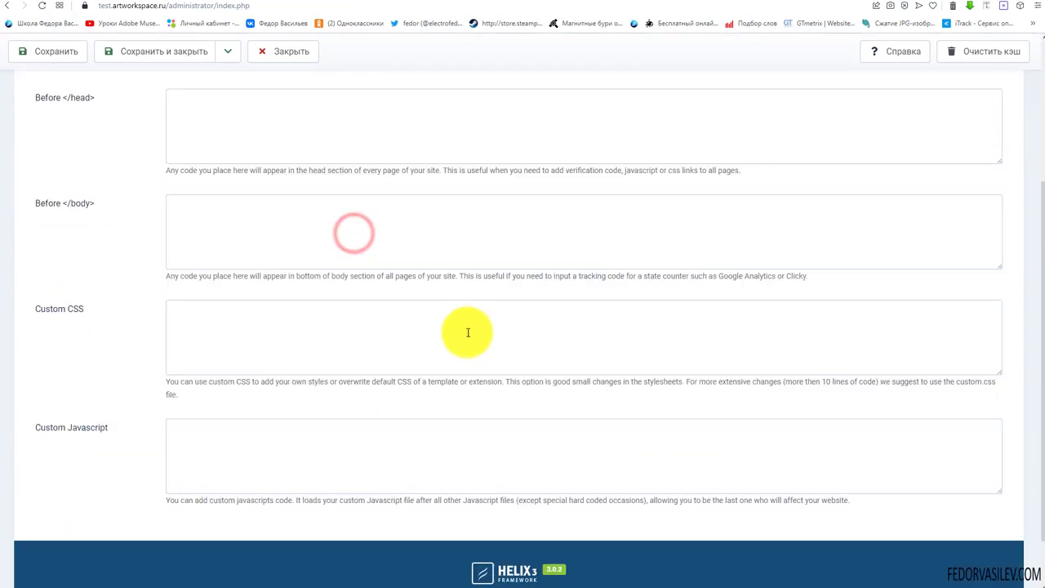
pyautogui.scroll(1, 435, 303)
pyautogui.click(276, 174)
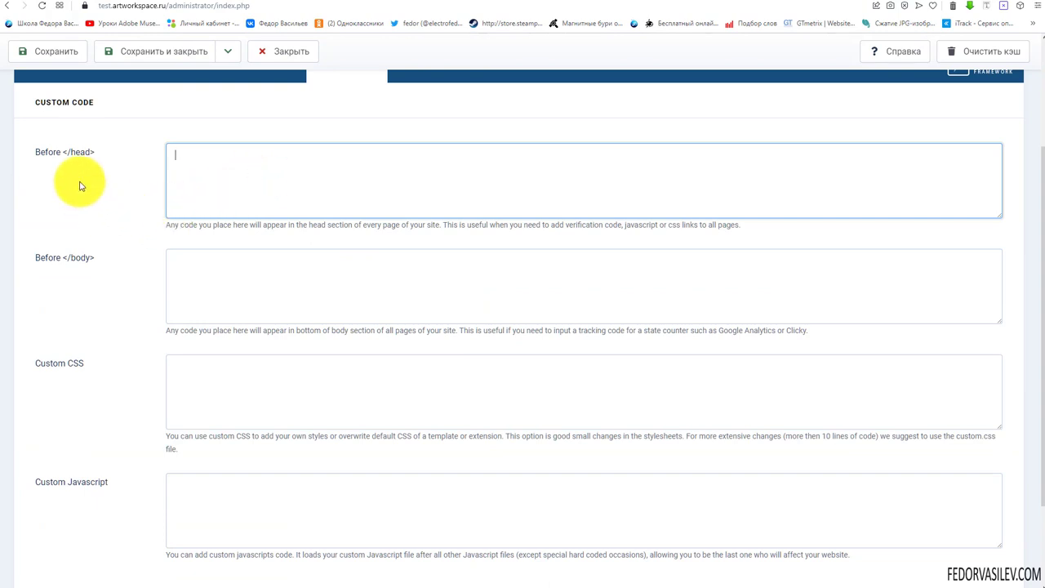
# - Examine the Before </head>, Before </body>, Custom CSS and Custom Javascript code fields in the Custom Code settings
pyautogui.moveTo(72, 151); pyautogui.dragTo(101, 155)
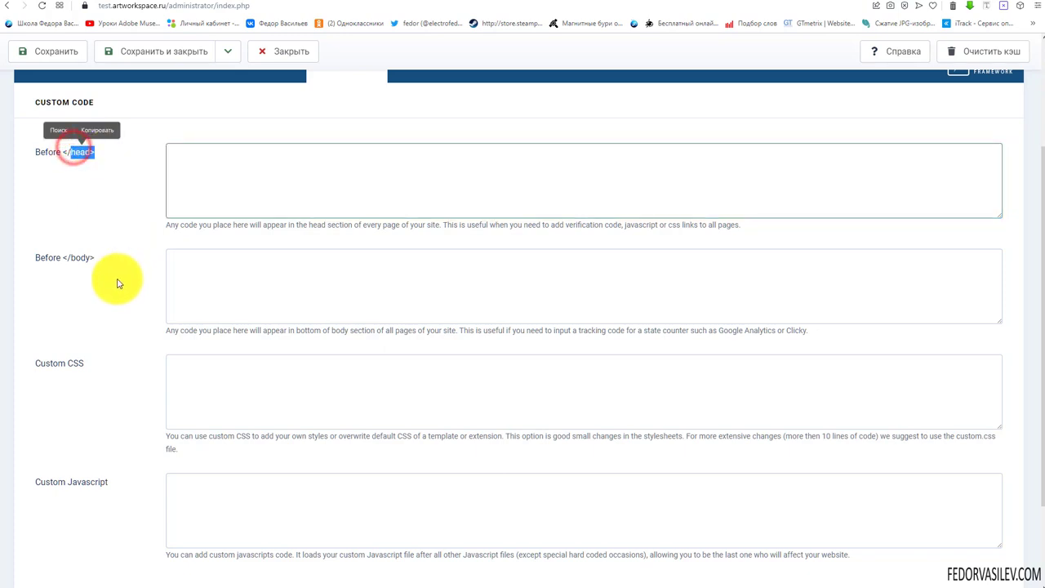
pyautogui.moveTo(71, 258); pyautogui.dragTo(96, 259)
pyautogui.click(240, 390)
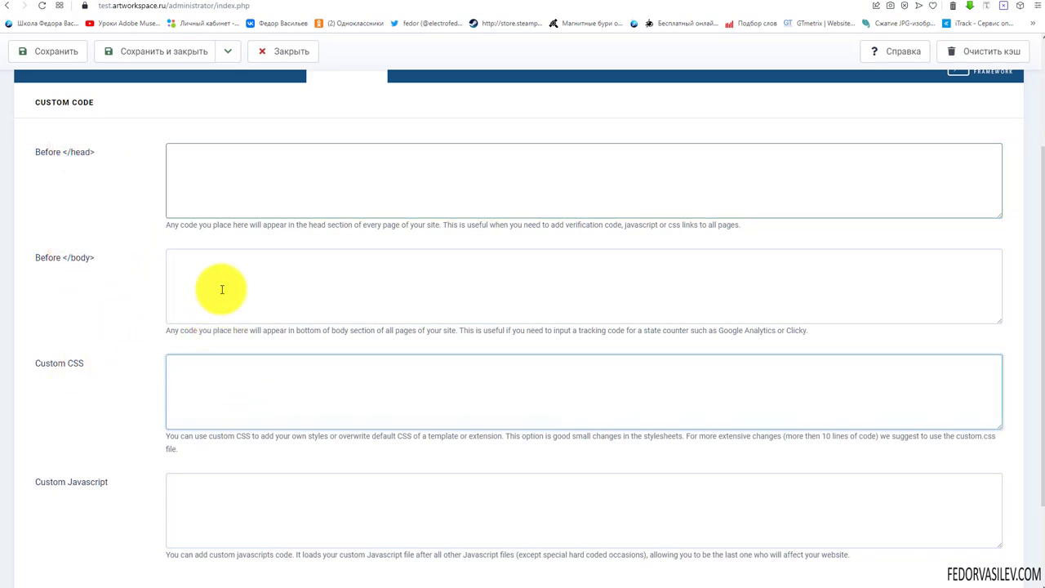
pyautogui.scroll(-2, 257, 266)
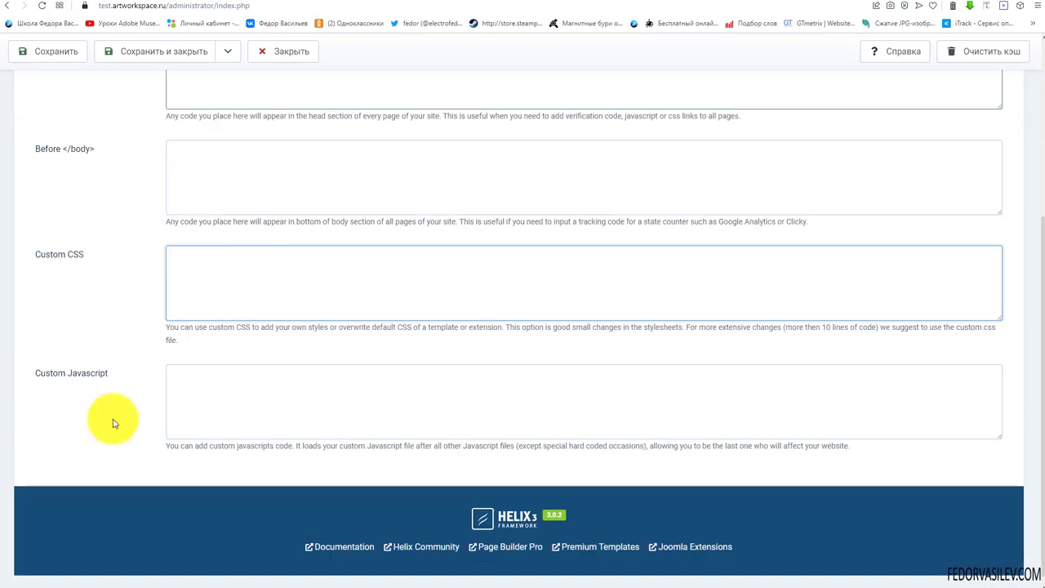
pyautogui.moveTo(47, 372); pyautogui.dragTo(119, 378)
pyautogui.scroll(3, 303, 378)
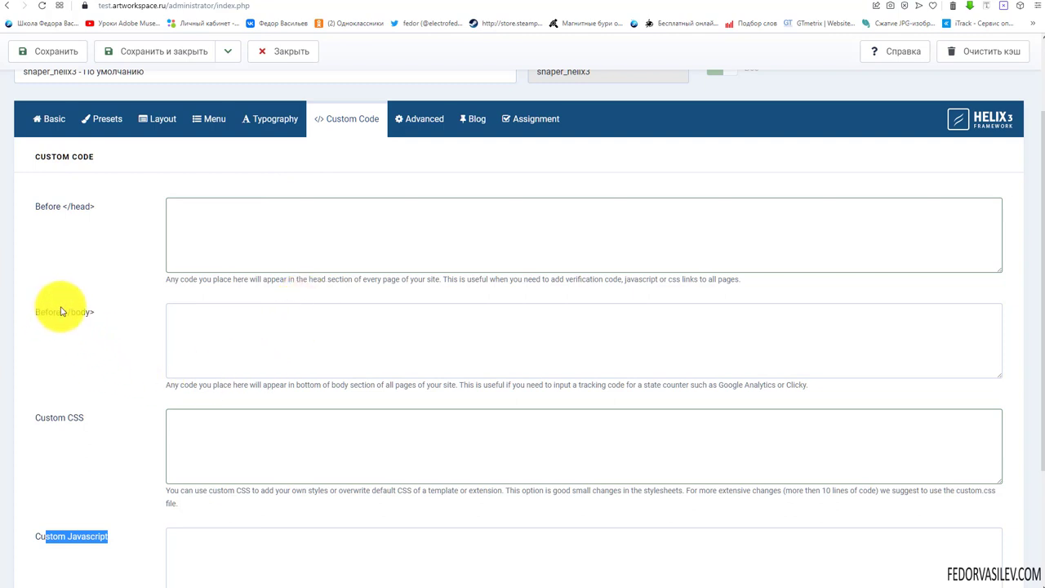
pyautogui.moveTo(61, 311); pyautogui.dragTo(95, 312)
pyautogui.moveTo(53, 207); pyautogui.dragTo(95, 207)
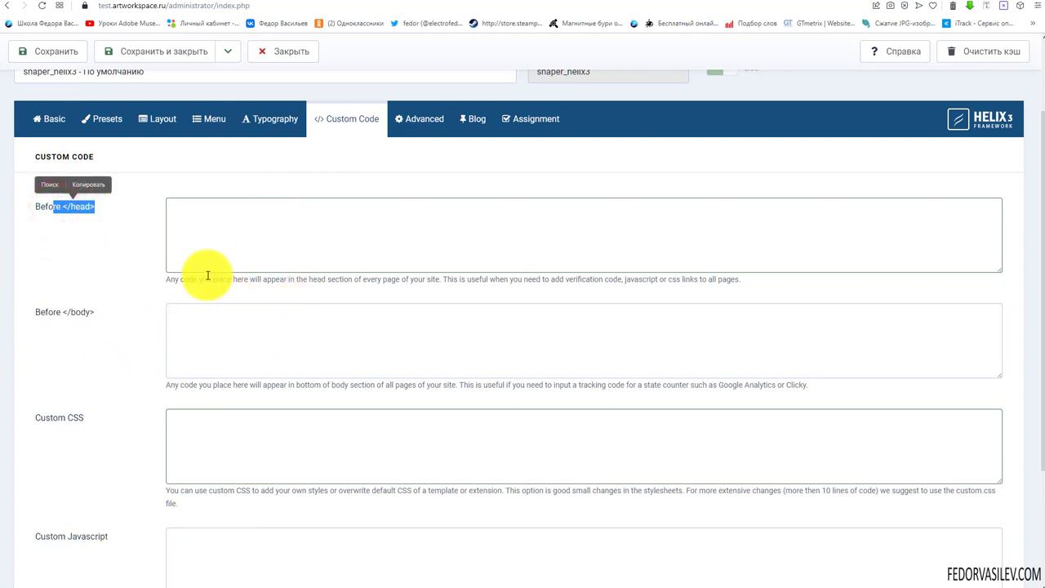
pyautogui.click(248, 238)
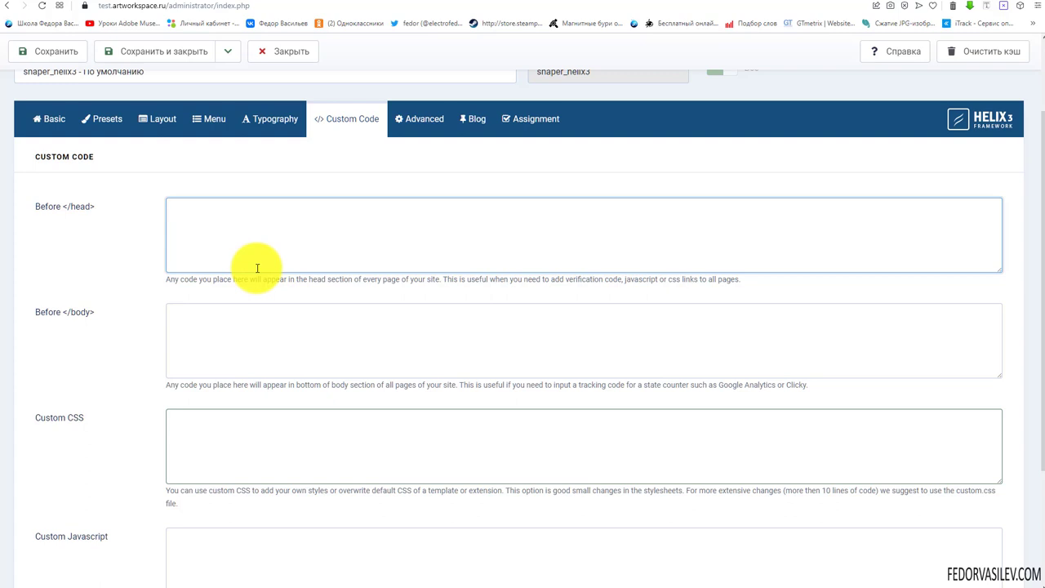
# - Compare the Custom CSS and Custom Javascript fields with the Before </body> and Before </head> fields
pyautogui.scroll(-1, 258, 268)
pyautogui.click(81, 308)
pyautogui.click(100, 427)
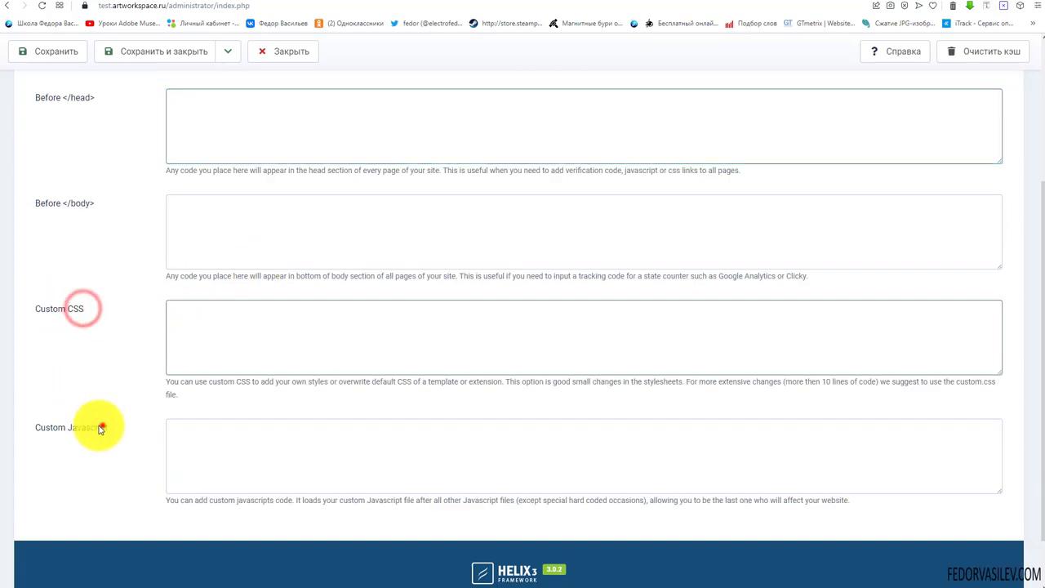
pyautogui.doubleClick(99, 428)
pyautogui.click(205, 326)
pyautogui.click(222, 460)
pyautogui.click(224, 349)
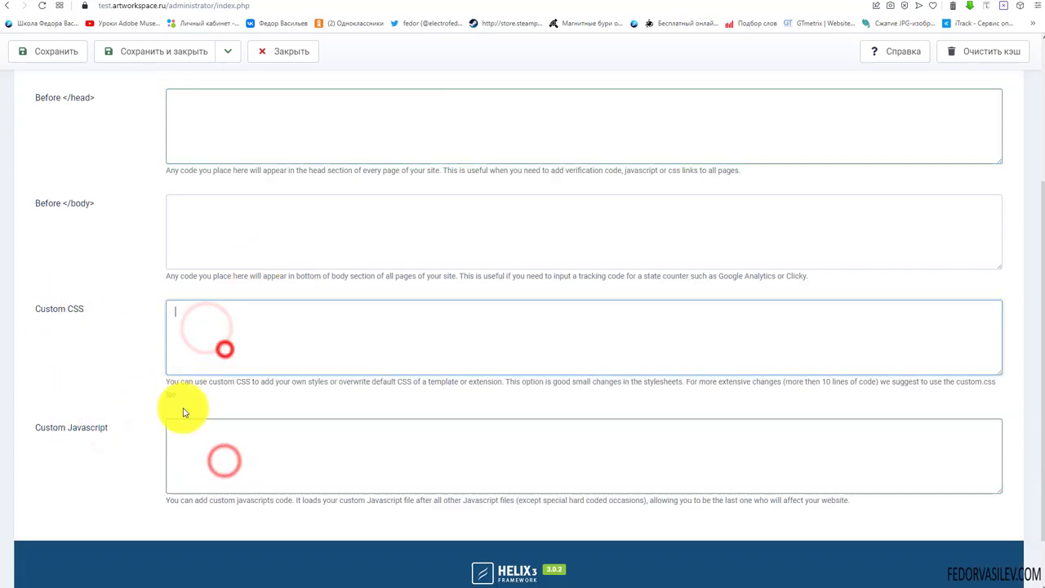
pyautogui.scroll(1, 182, 408)
pyautogui.click(196, 334)
pyautogui.click(214, 223)
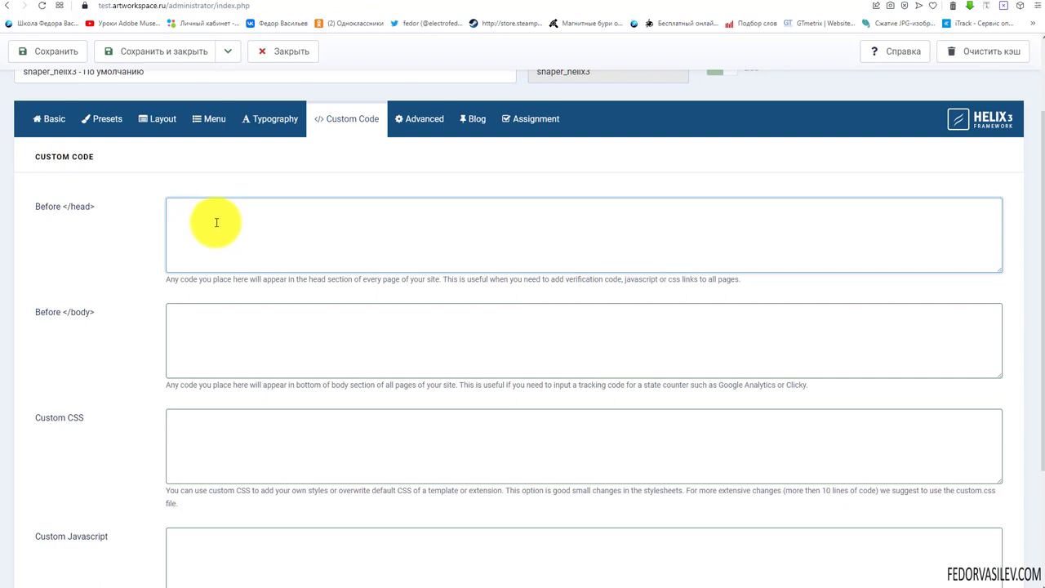
pyautogui.click(215, 223)
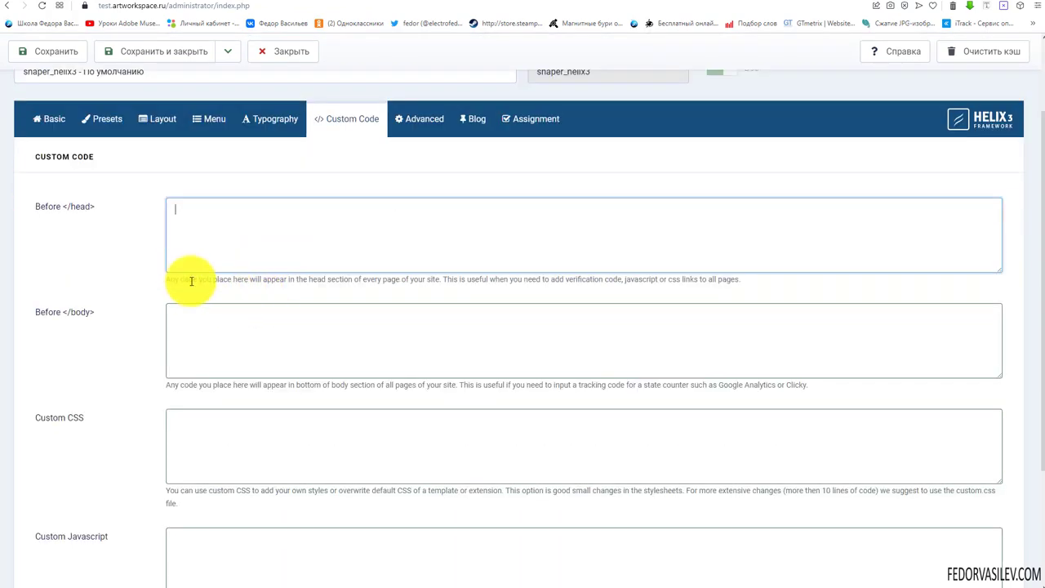
# - Open the template's Advanced settings and examine the Compress CSS option in Compression Settings
pyautogui.scroll(2, 319, 299)
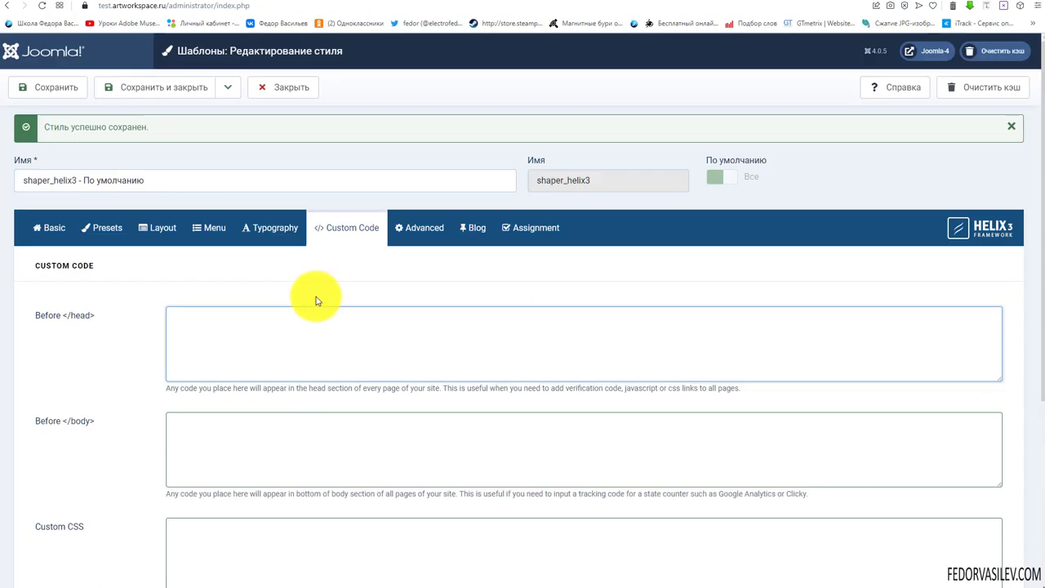
pyautogui.click(407, 226)
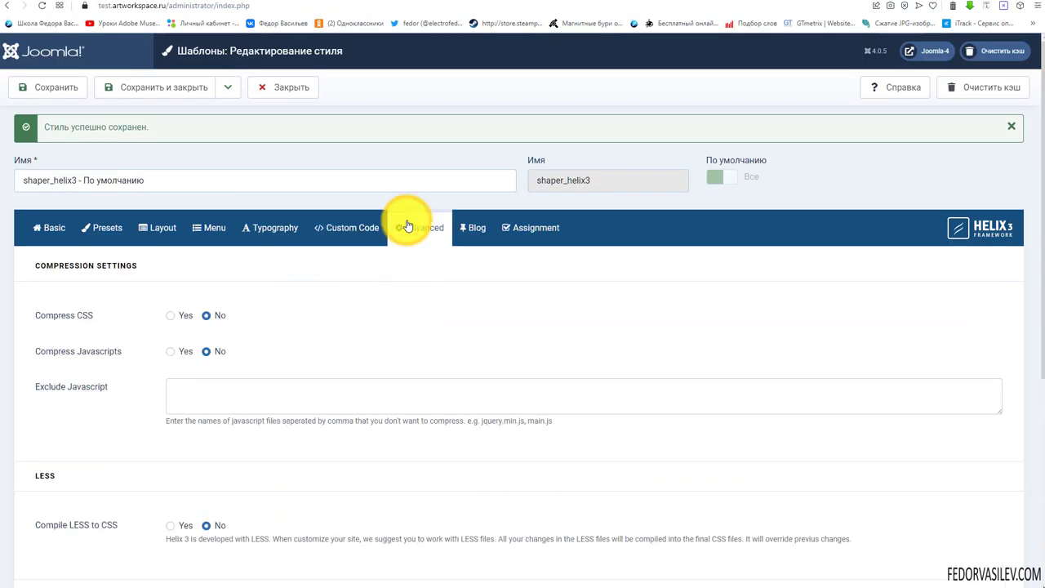
pyautogui.scroll(-2, 513, 275)
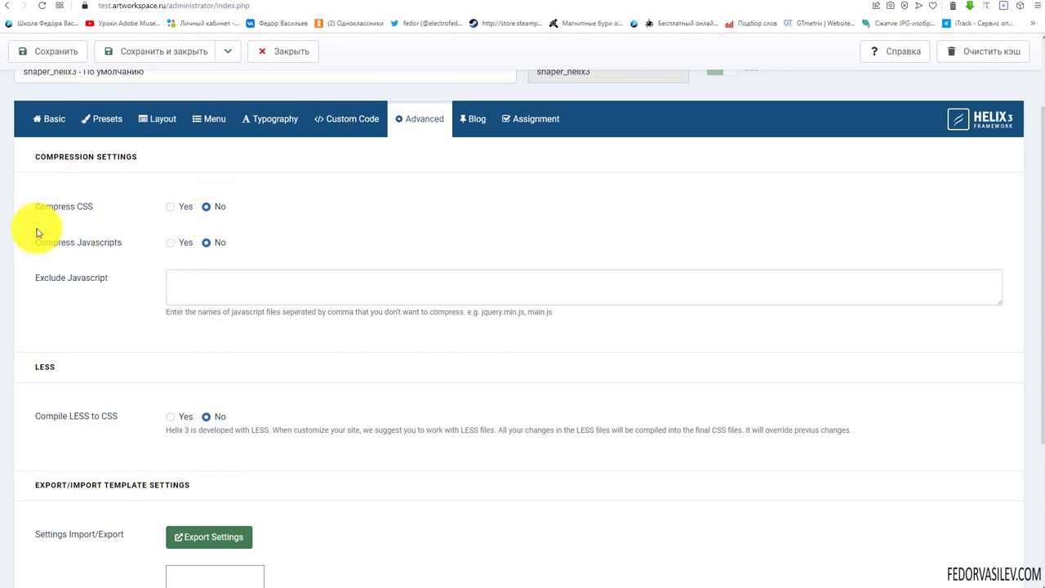
pyautogui.moveTo(33, 208); pyautogui.dragTo(82, 210)
pyautogui.click(334, 222)
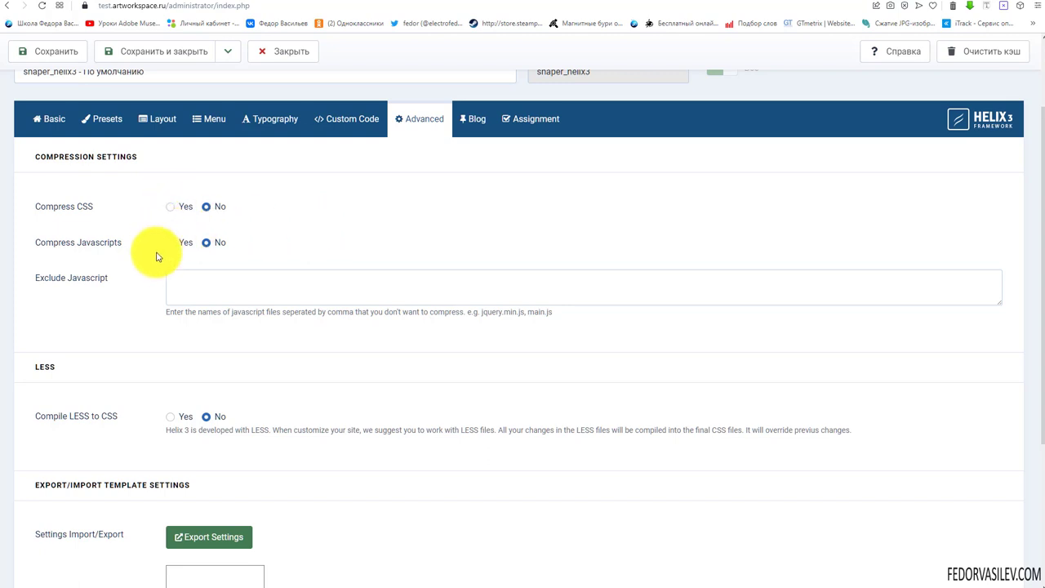
# - Look over the site's home page and return to the template's Advanced settings
pyautogui.click(216, 9)
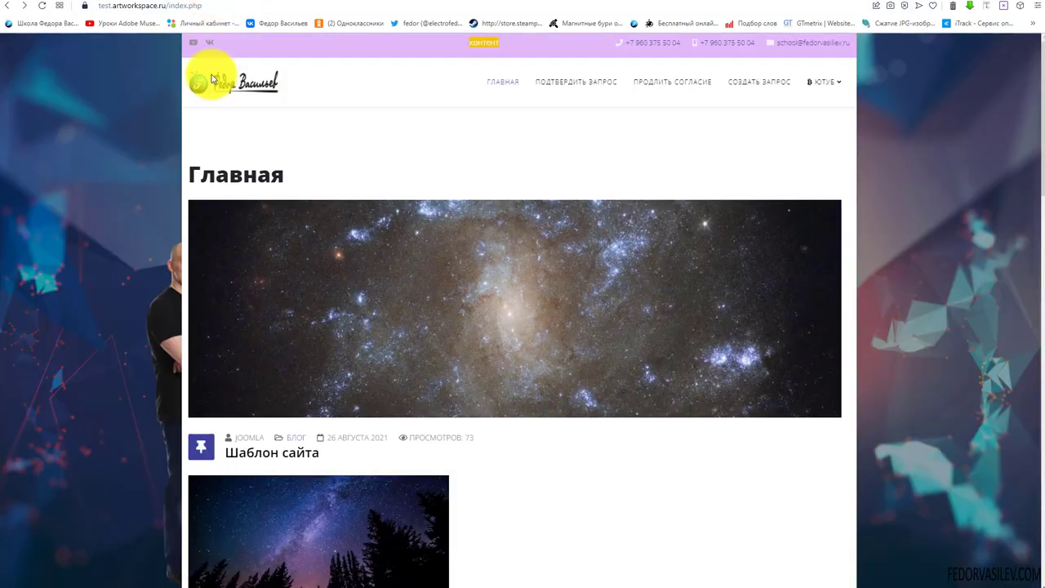
pyautogui.scroll(-5, 482, 169)
pyautogui.scroll(5, 483, 191)
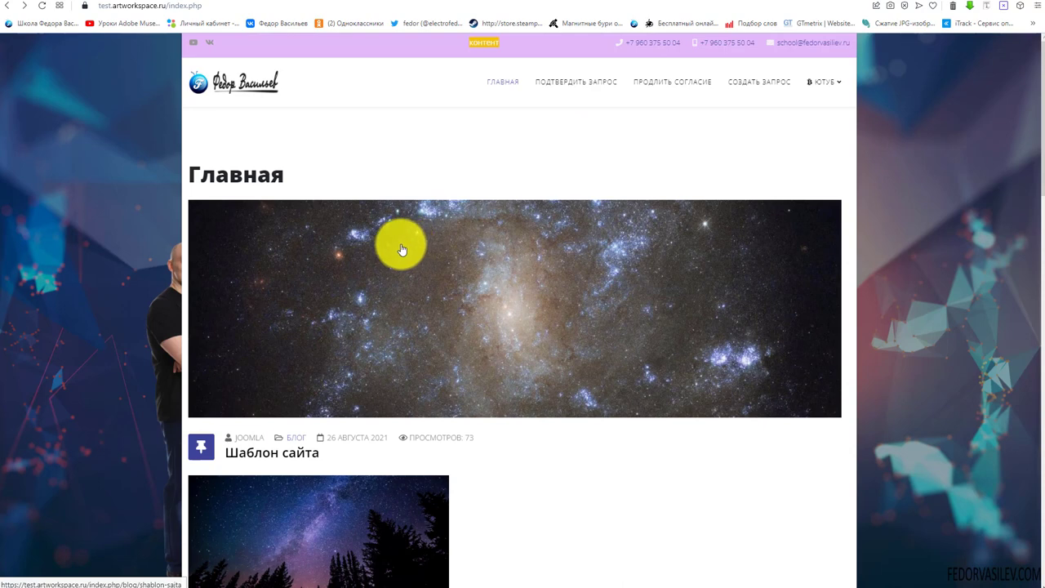
pyautogui.click(167, 2)
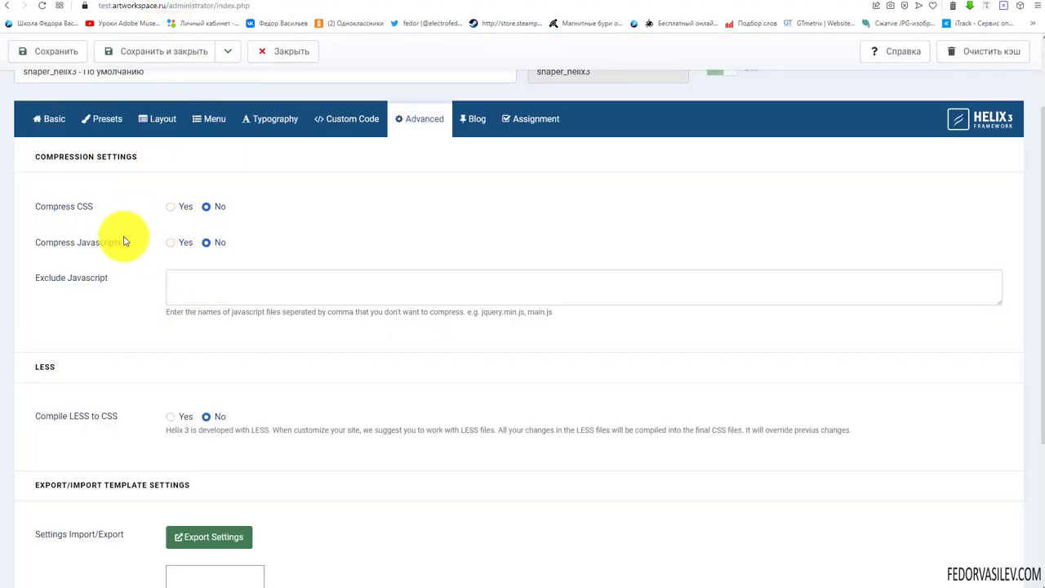
# - Set both Compress CSS and Compress Javascripts to Yes in Compression Settings
pyautogui.doubleClick(51, 208)
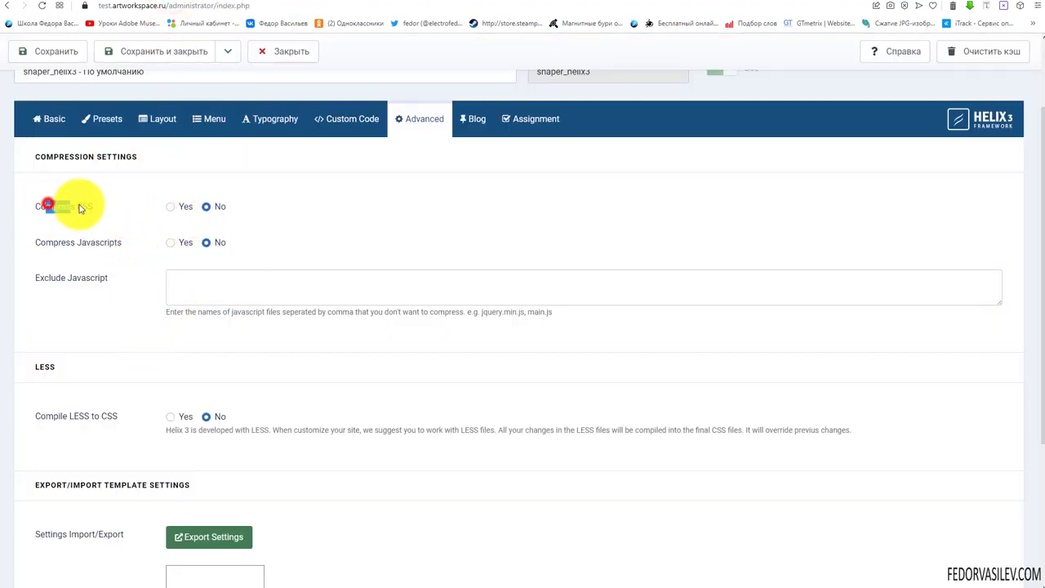
pyautogui.click(109, 217)
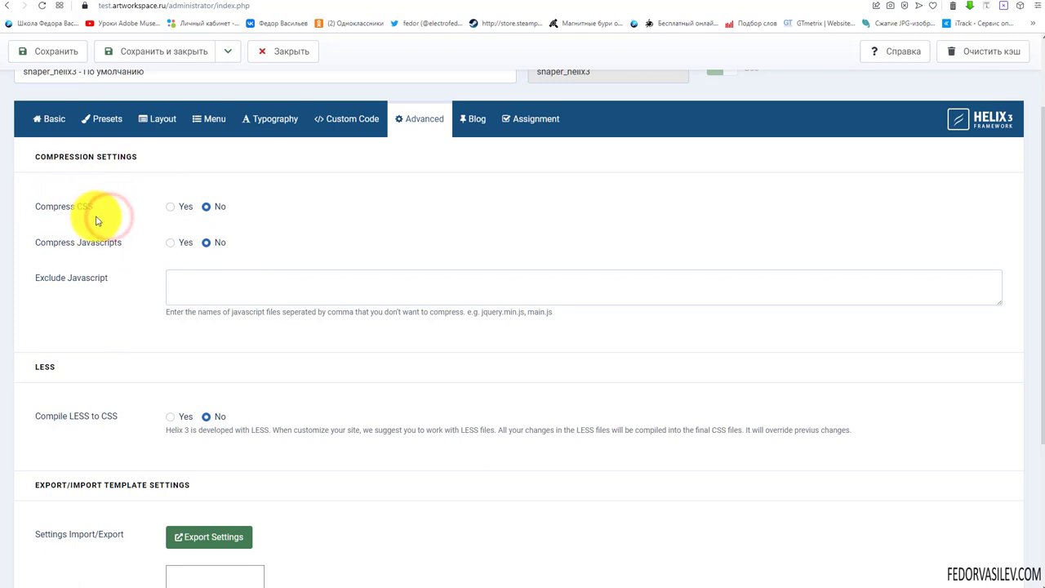
pyautogui.click(170, 207)
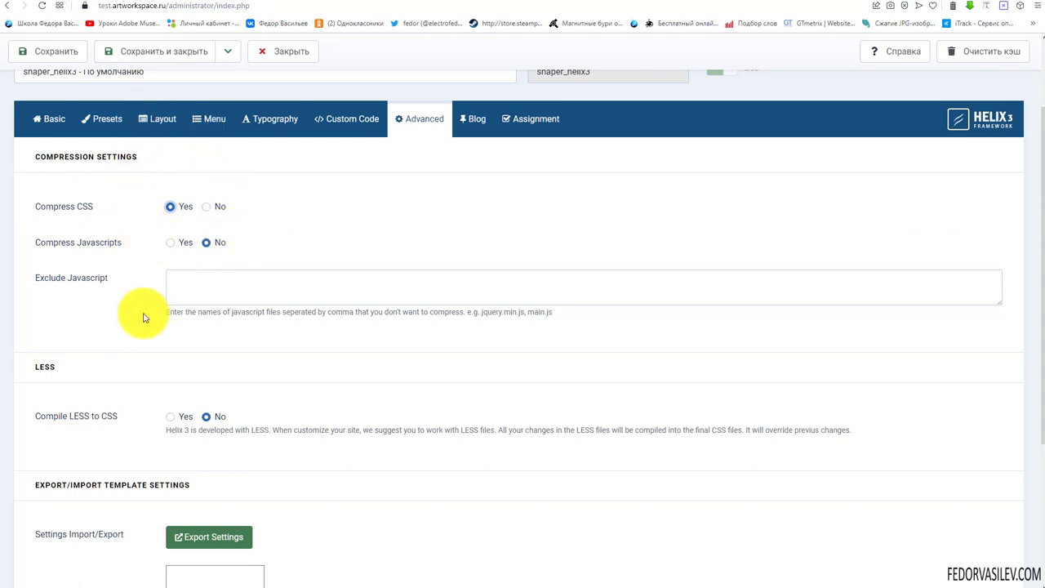
pyautogui.click(171, 208)
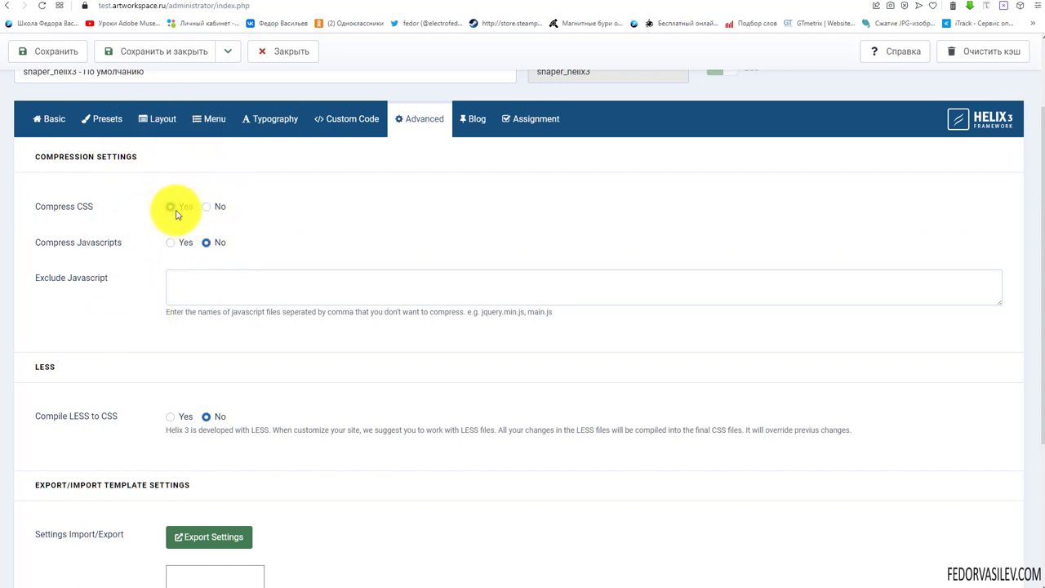
pyautogui.doubleClick(186, 206)
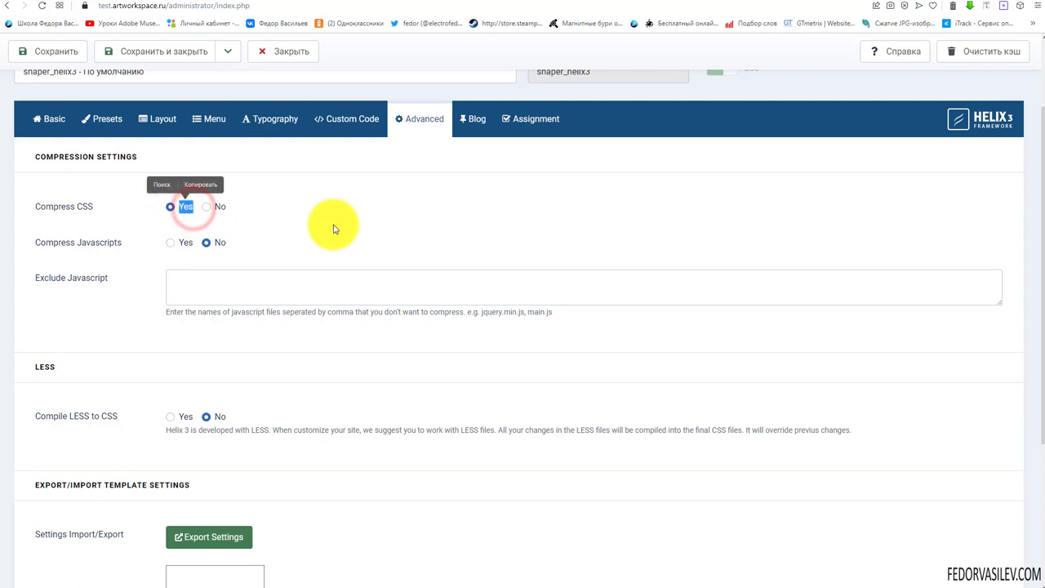
pyautogui.click(333, 229)
pyautogui.moveTo(127, 244); pyautogui.dragTo(61, 245)
pyautogui.click(169, 243)
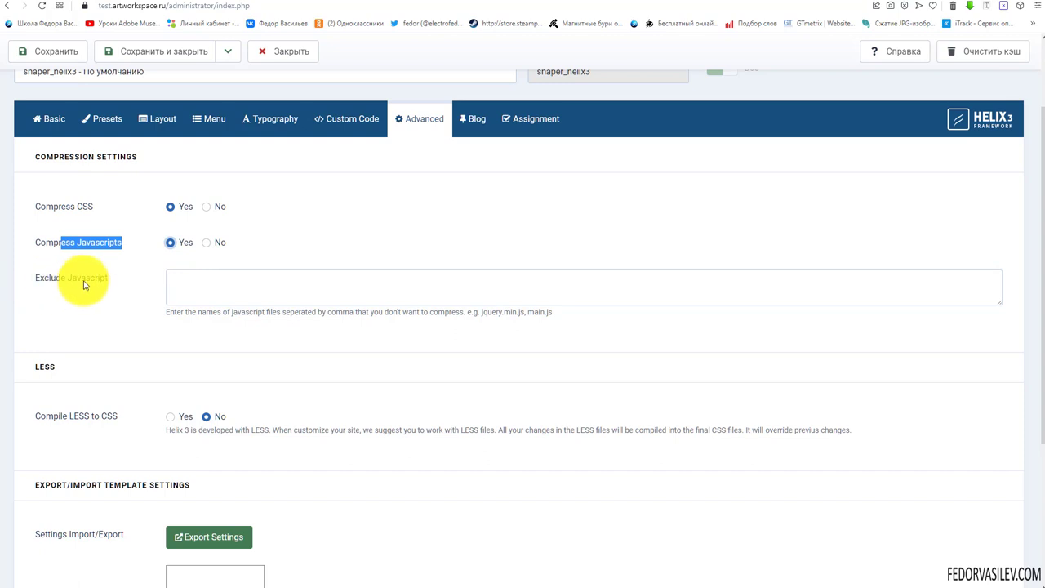
# - Examine the Exclude Javascript field together with the Compress Javascripts option
pyautogui.moveTo(118, 279); pyautogui.dragTo(36, 284)
pyautogui.click(205, 282)
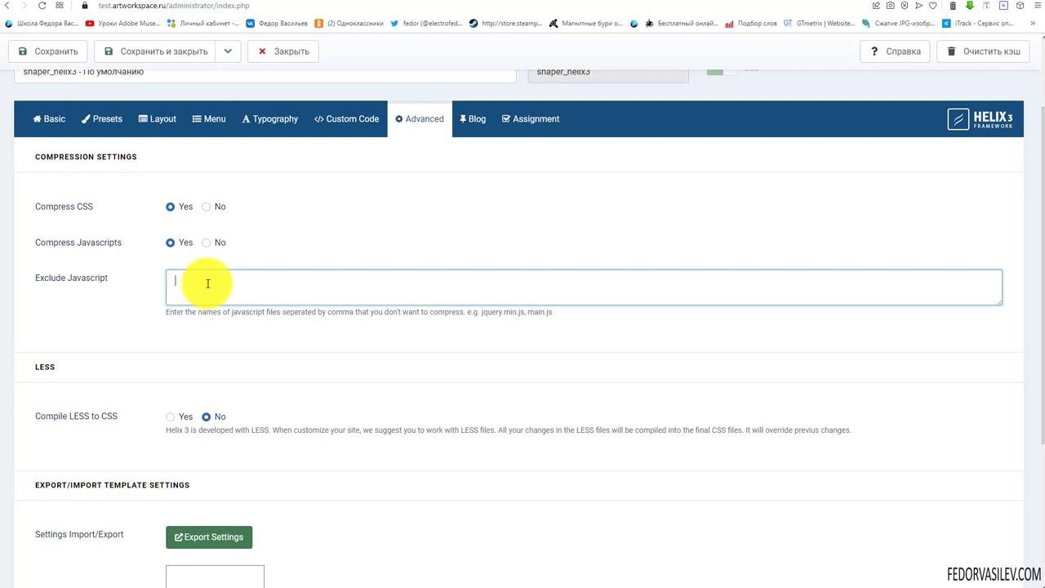
pyautogui.moveTo(71, 242); pyautogui.dragTo(115, 252)
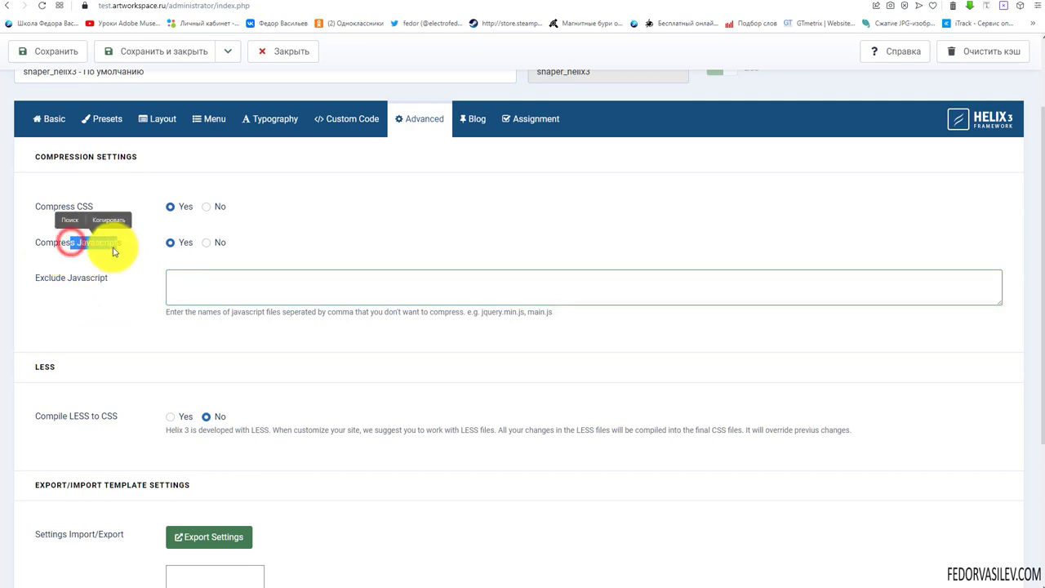
# - Look through the articles on the site's home page and return to the template settings
pyautogui.click(196, 2)
pyautogui.scroll(-4, 326, 196)
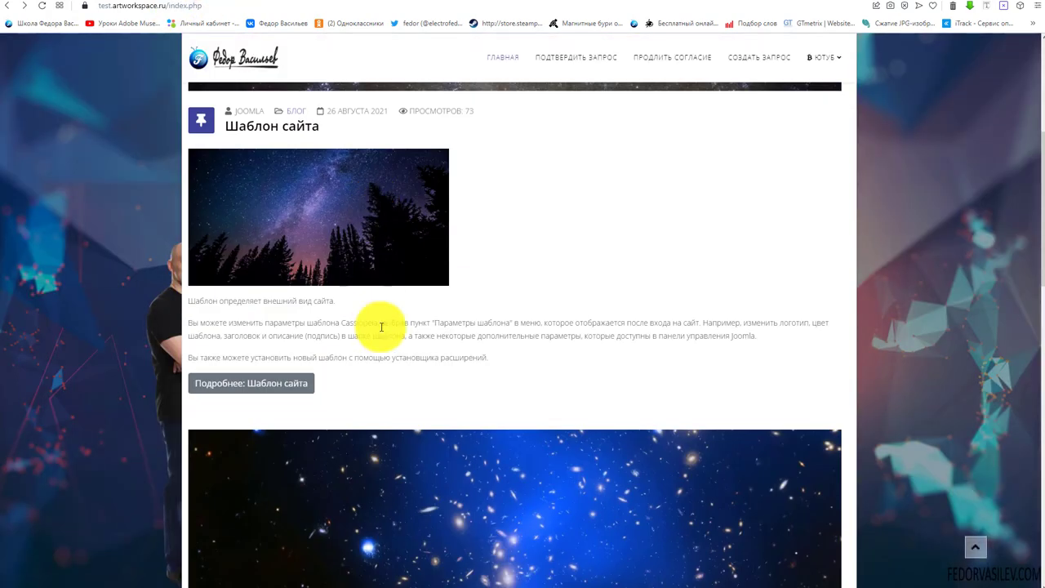
pyautogui.scroll(-3, 377, 321)
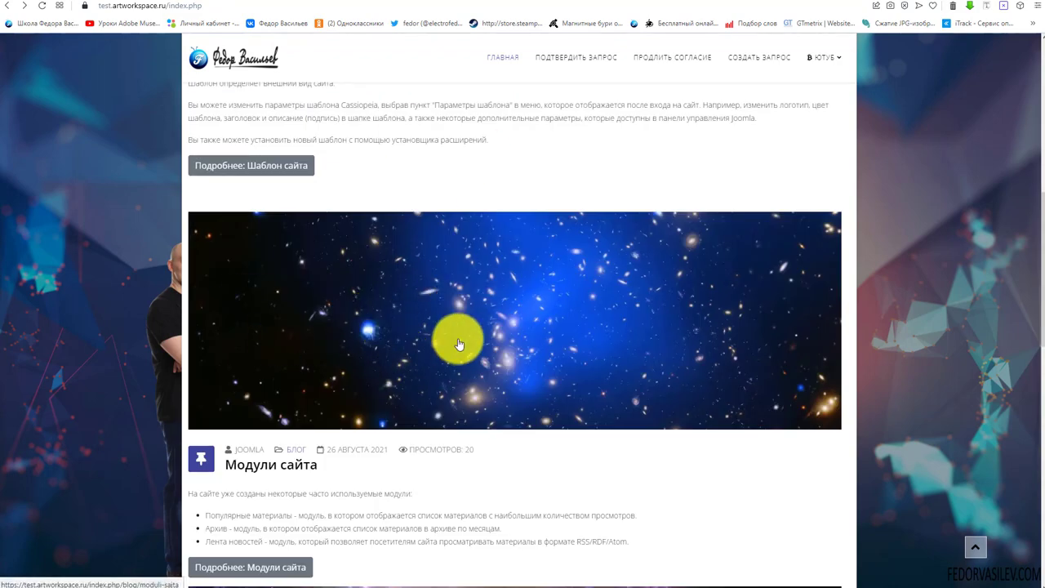
pyautogui.scroll(1, 458, 343)
pyautogui.scroll(7, 460, 344)
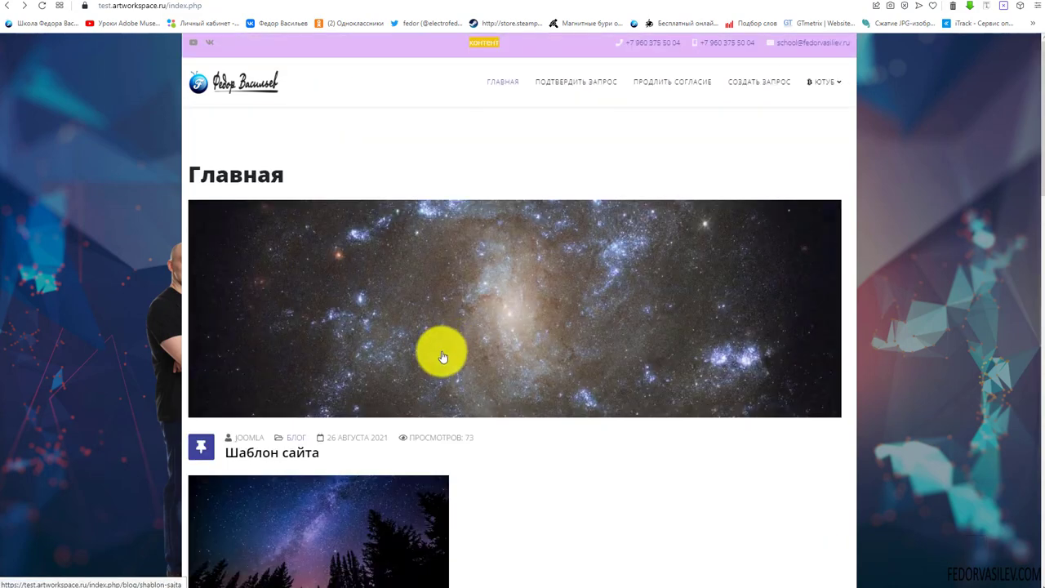
pyautogui.click(184, 5)
# - Leave Exclude Javascript empty and save the template style with the compression settings
pyautogui.click(182, 280)
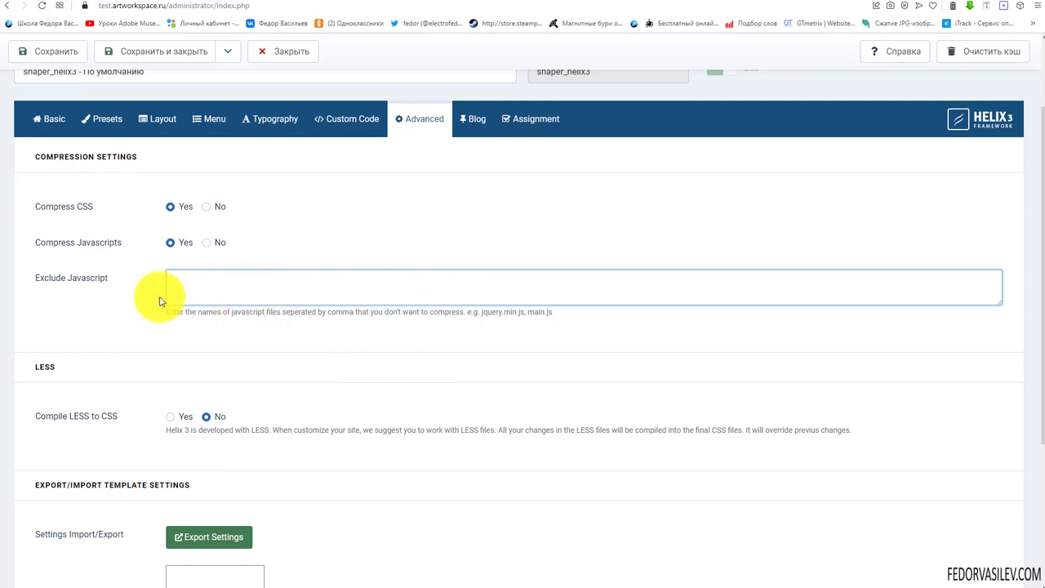
pyautogui.scroll(-2, 81, 274)
pyautogui.hotkey('ctrl', 's')
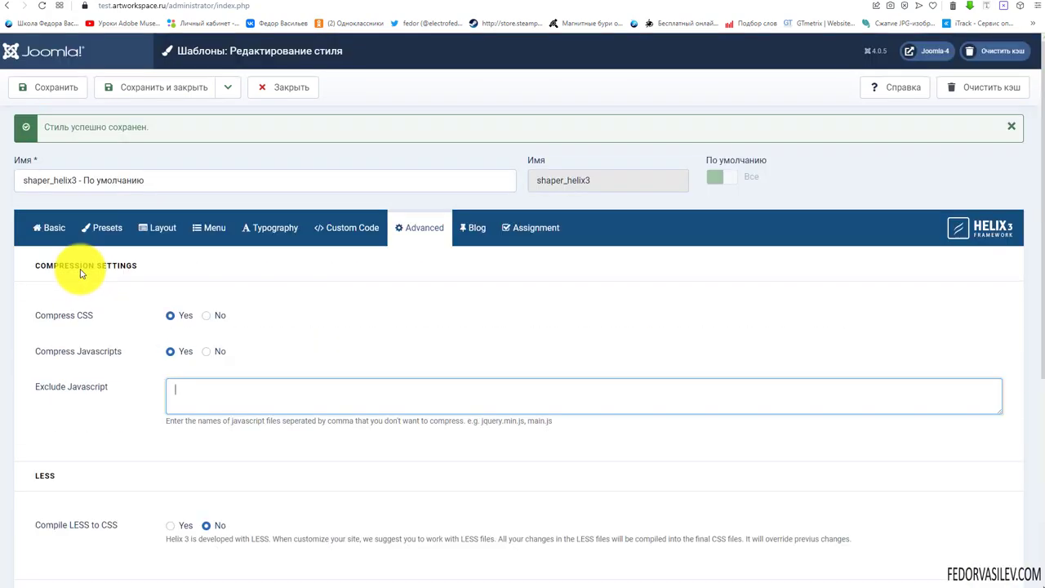
pyautogui.scroll(-2, 131, 278)
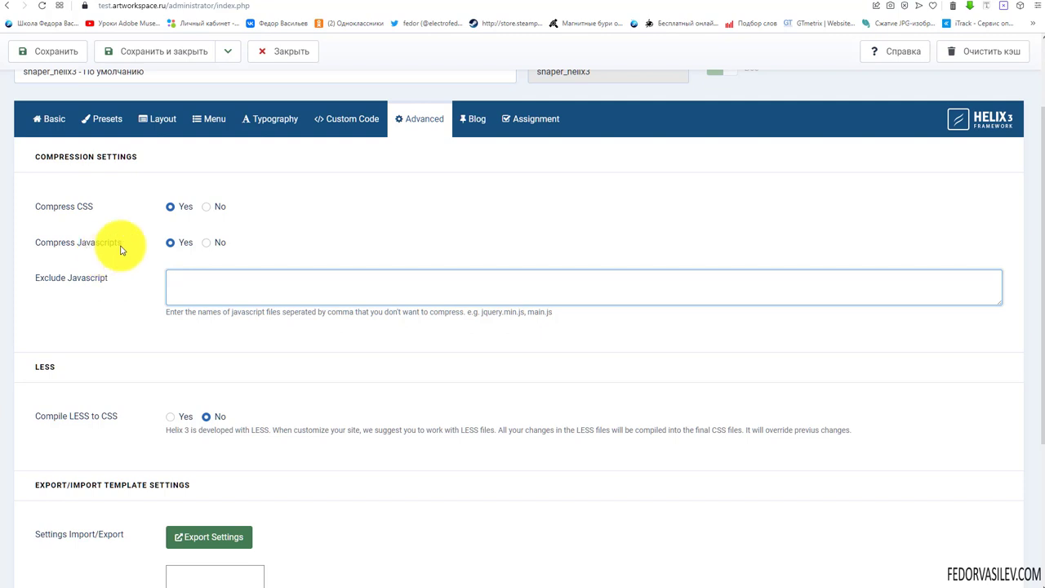
pyautogui.hotkey('ctrl', 's')
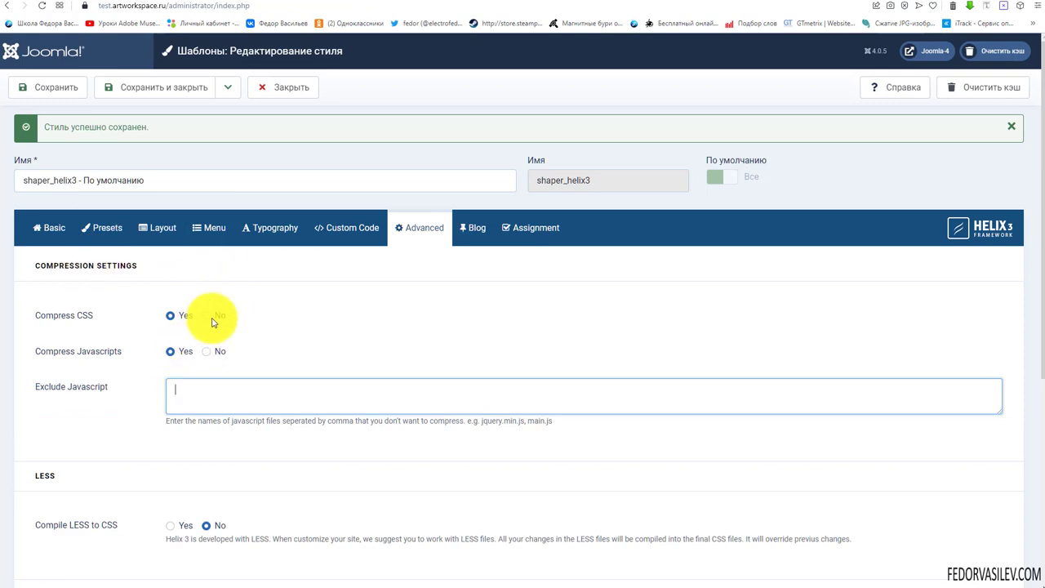
# - Set Compile LESS to CSS to Yes and view the Export/Import Template Settings section
pyautogui.scroll(-4, 419, 216)
pyautogui.scroll(1, 403, 409)
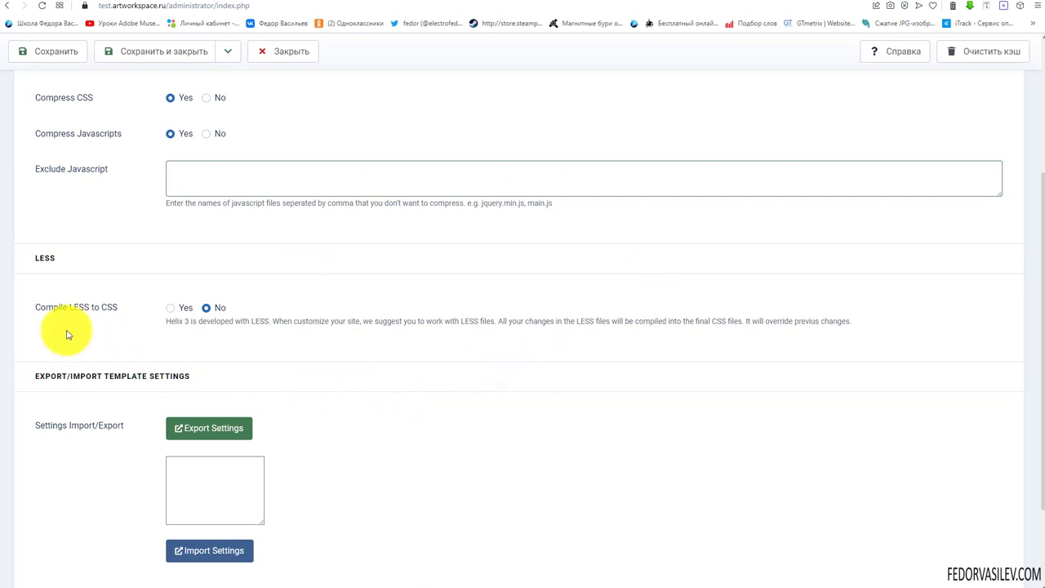
pyautogui.click(170, 308)
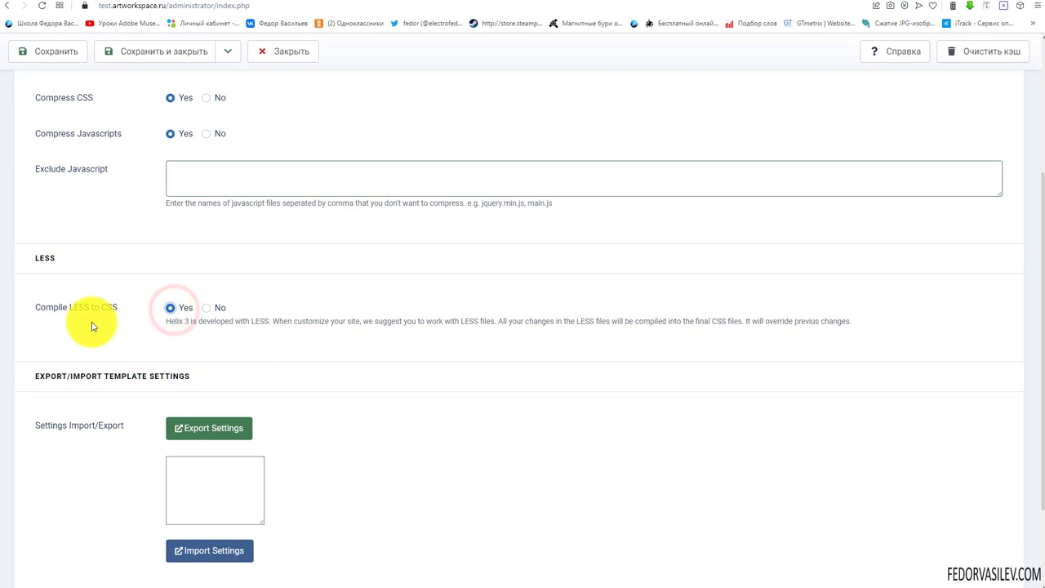
pyautogui.scroll(-3, 92, 326)
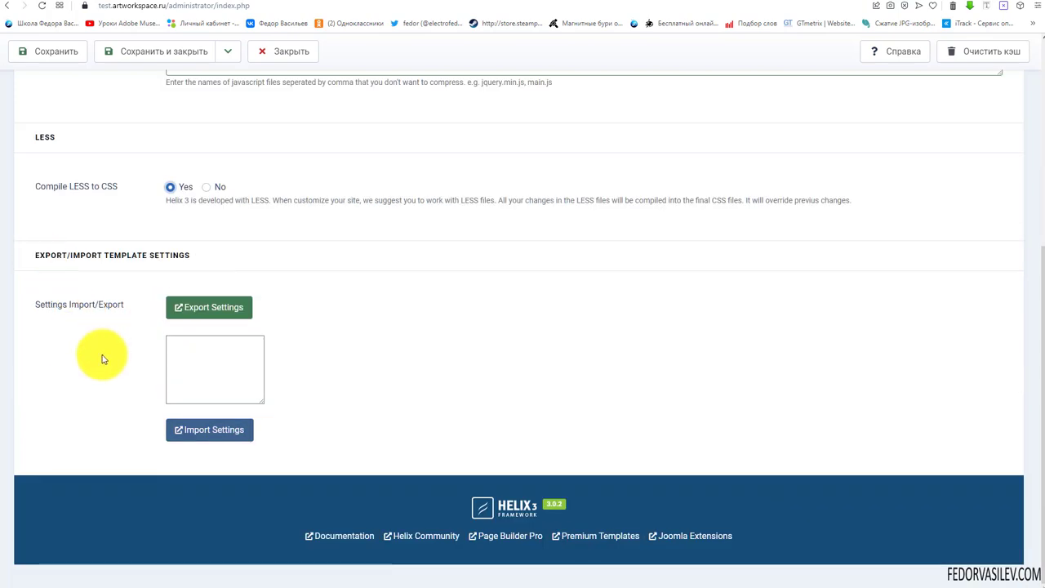
# - Review the Export/Import Template Settings section and save the template style with LESS compilation enabled
pyautogui.click(201, 369)
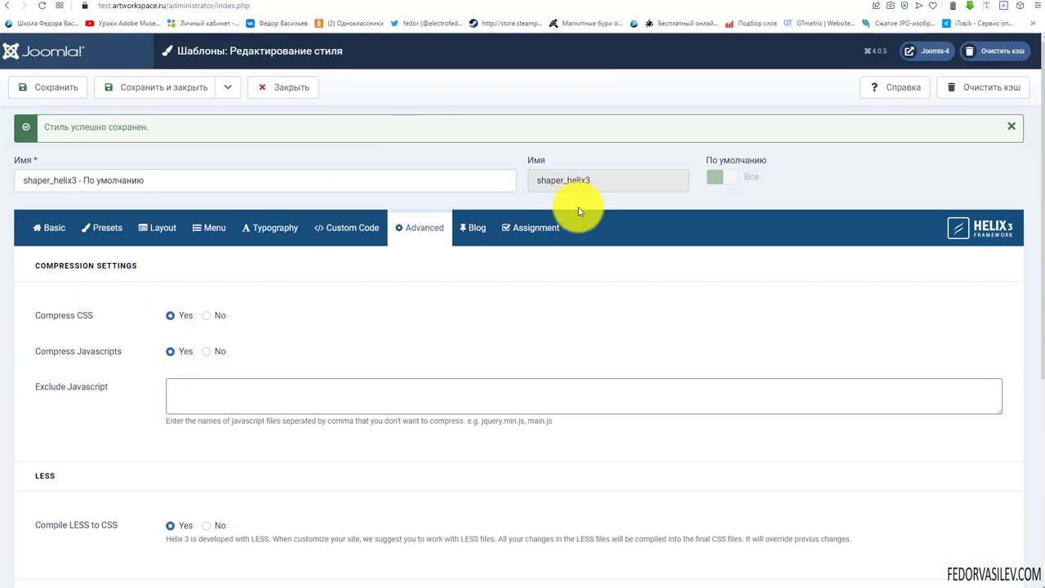
pyautogui.scroll(-4, 578, 211)
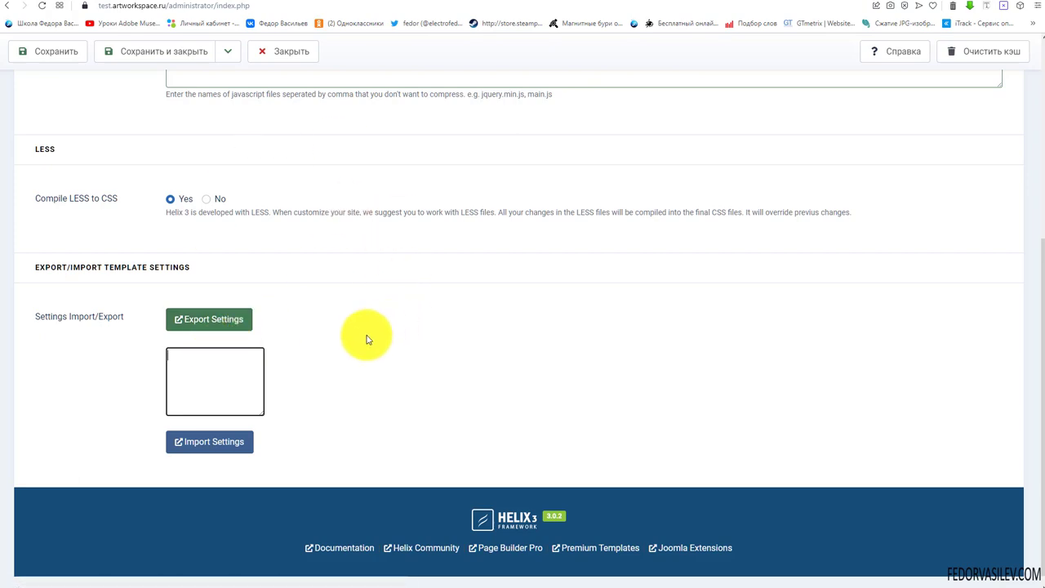
pyautogui.scroll(3, 390, 343)
pyautogui.scroll(-3, 392, 345)
pyautogui.scroll(3, 392, 346)
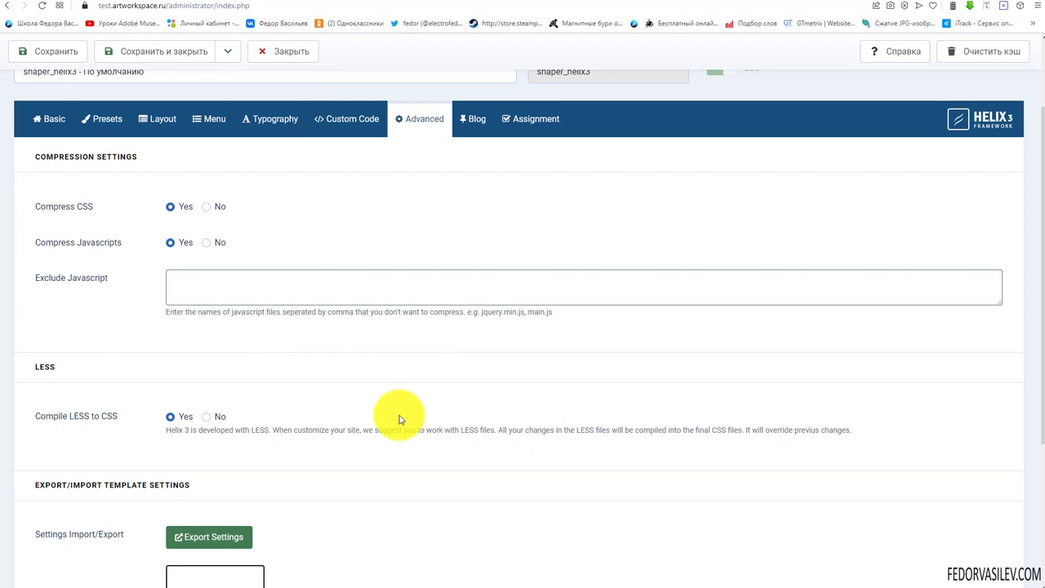
pyautogui.click(49, 51)
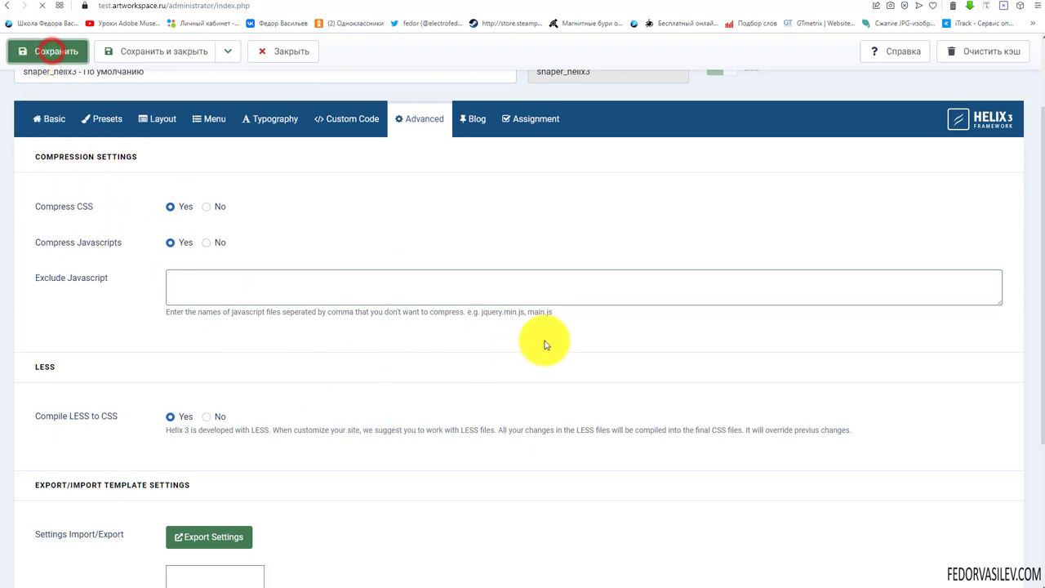
# - Switch to the live site, load the home page and view the full "Шаблон сайта" article
pyautogui.hotkey('ctrl', 'Tab')
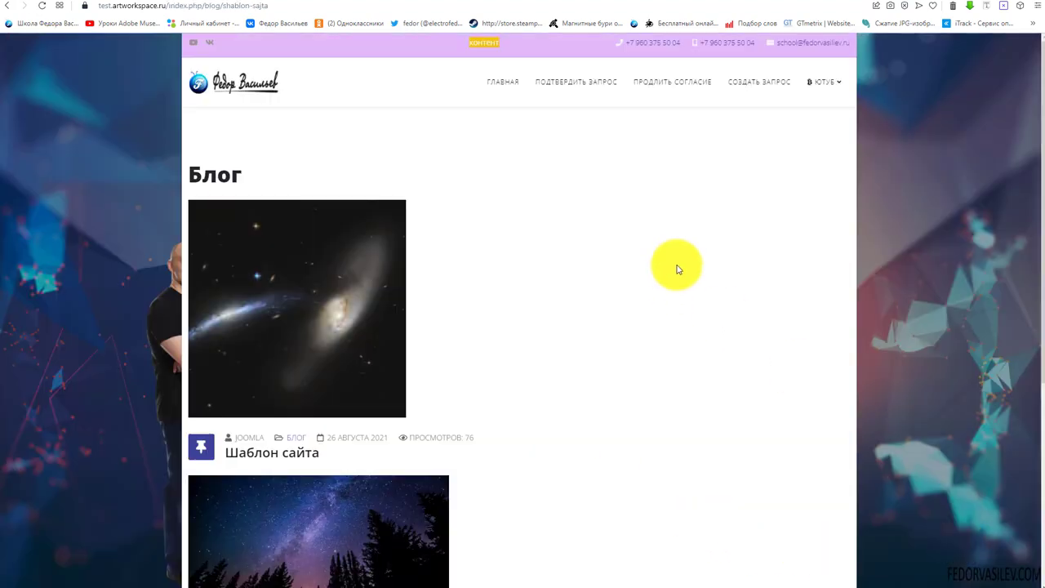
pyautogui.click(519, 83)
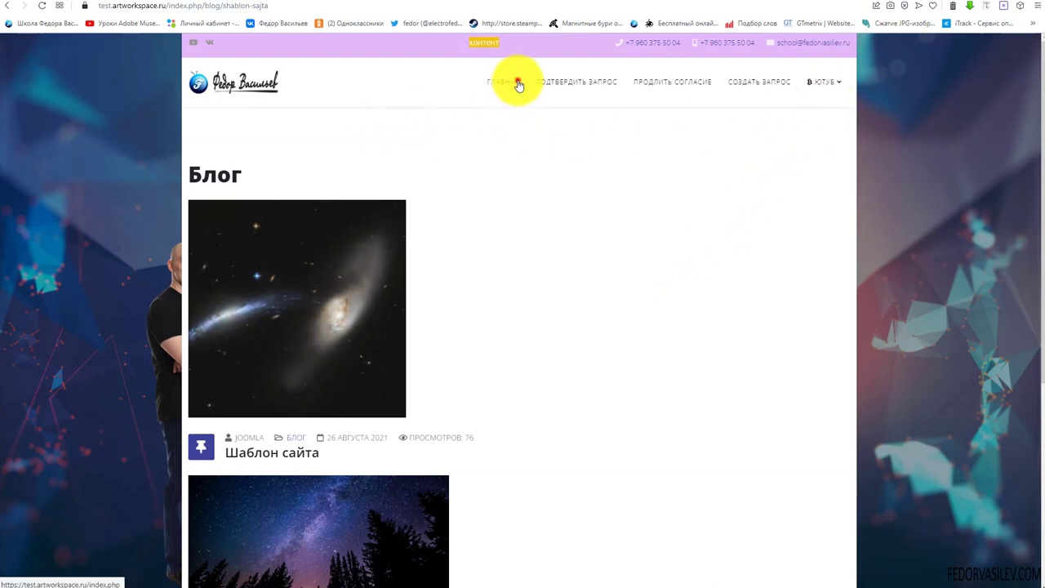
pyautogui.click(245, 81)
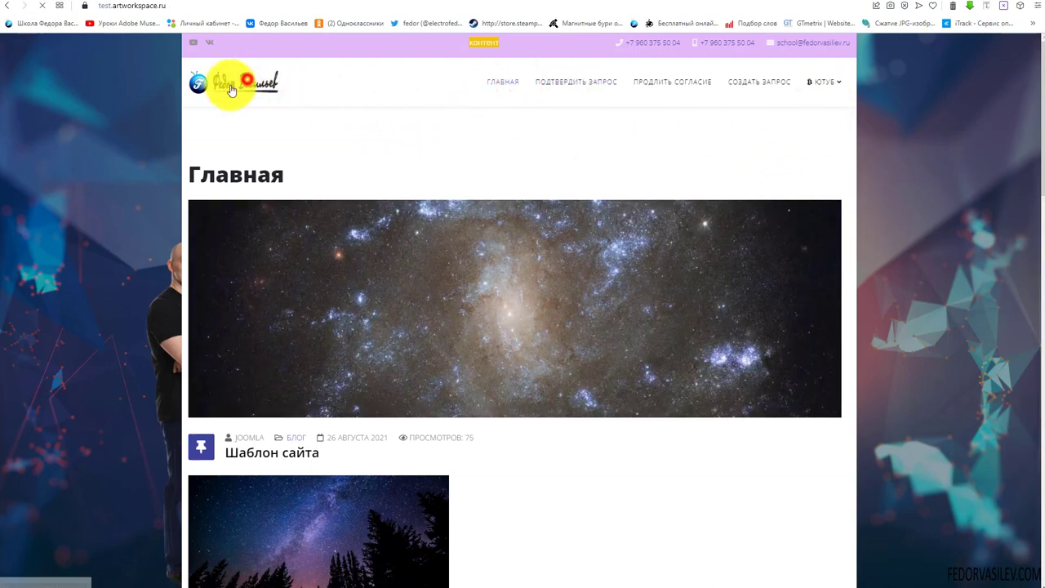
pyautogui.scroll(-4, 273, 296)
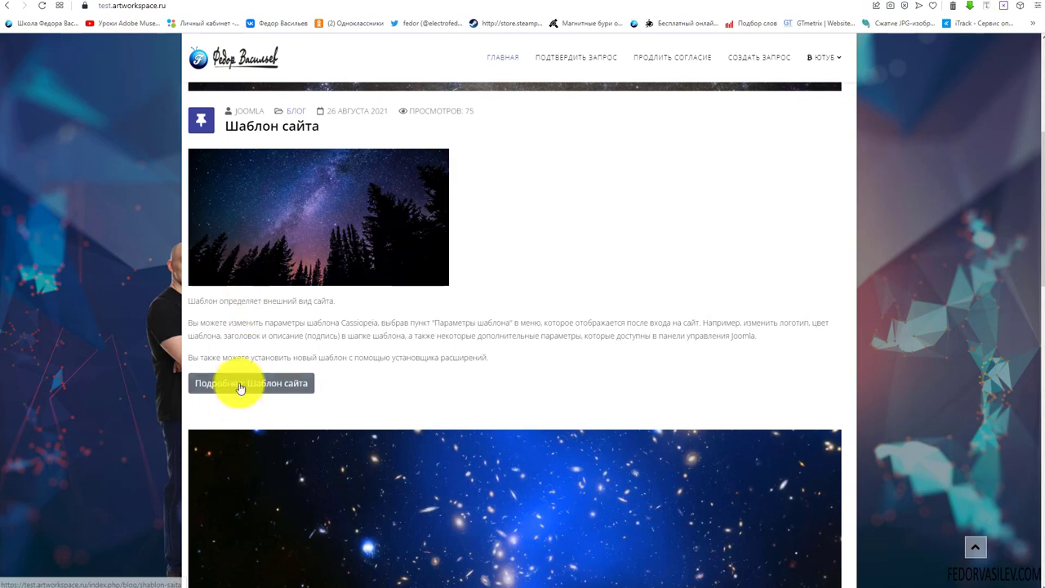
pyautogui.click(240, 385)
pyautogui.scroll(-4, 269, 285)
pyautogui.scroll(3, 302, 282)
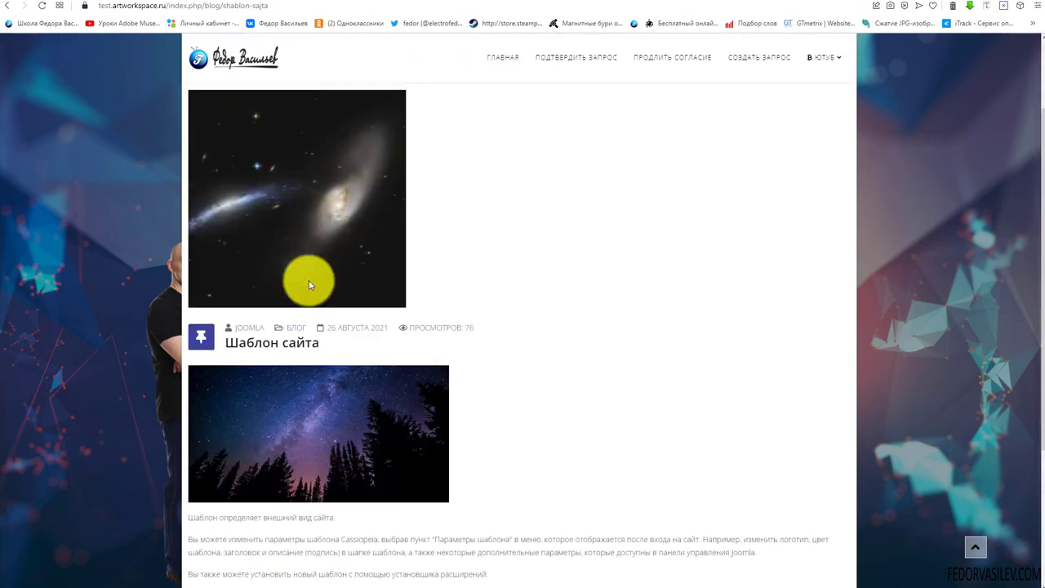
pyautogui.scroll(2, 310, 284)
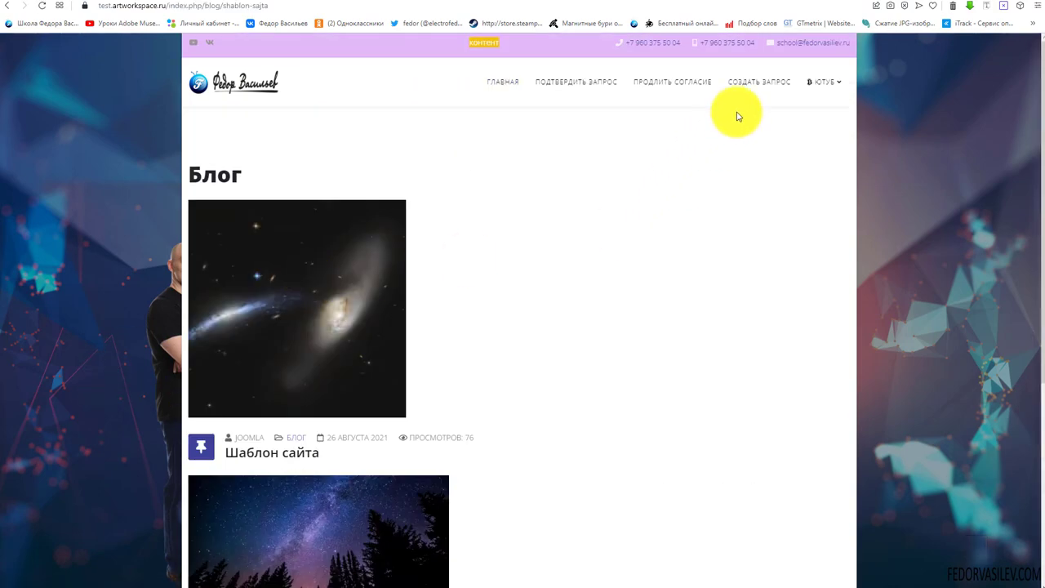
# - Return to the site's home page and look through its article list
pyautogui.click(231, 83)
pyautogui.scroll(-8, 381, 191)
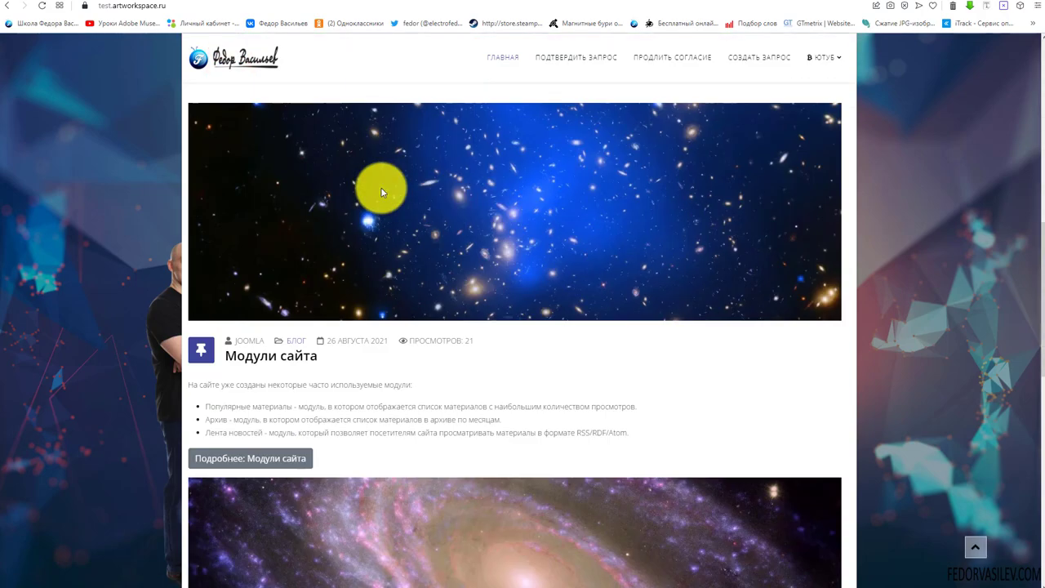
pyautogui.scroll(-9, 381, 191)
pyautogui.scroll(5, 637, 359)
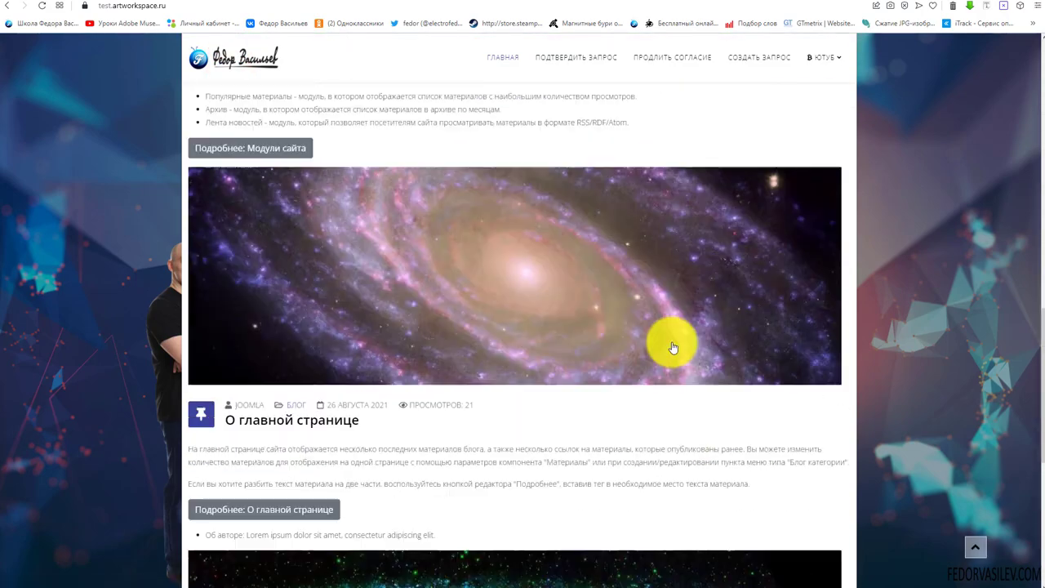
pyautogui.scroll(12, 673, 347)
# - Try the site's main menu links, including the external-page item under Ютуб, and close the window it opens
pyautogui.click(571, 83)
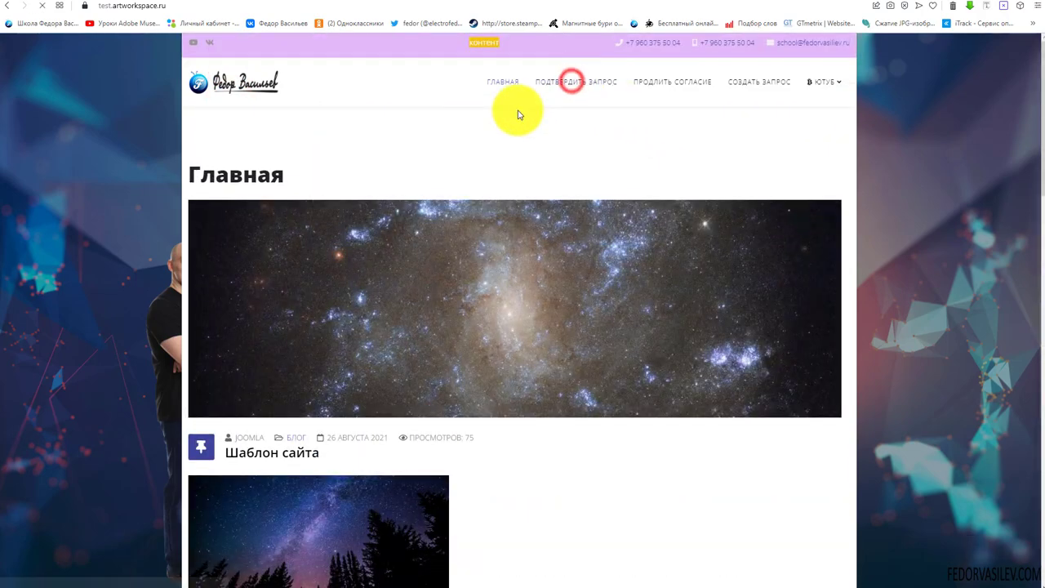
pyautogui.click(502, 82)
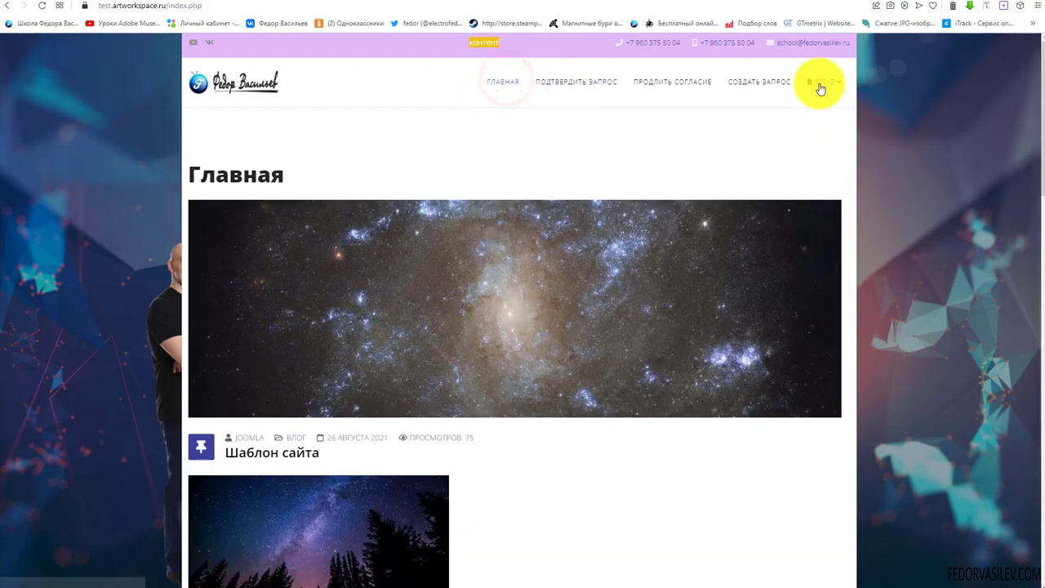
pyautogui.moveTo(822, 93)
pyautogui.click(751, 131)
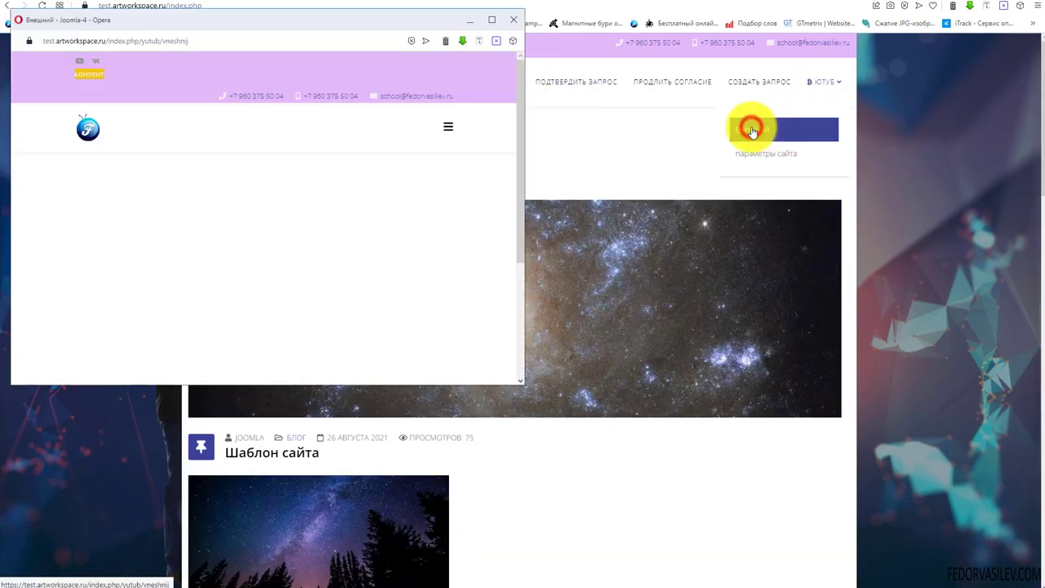
pyautogui.click(512, 19)
# - View the "Шаблон сайта" article and its neighbouring article, then go back home and return to the template settings
pyautogui.click(264, 399)
pyautogui.scroll(-4, 286, 343)
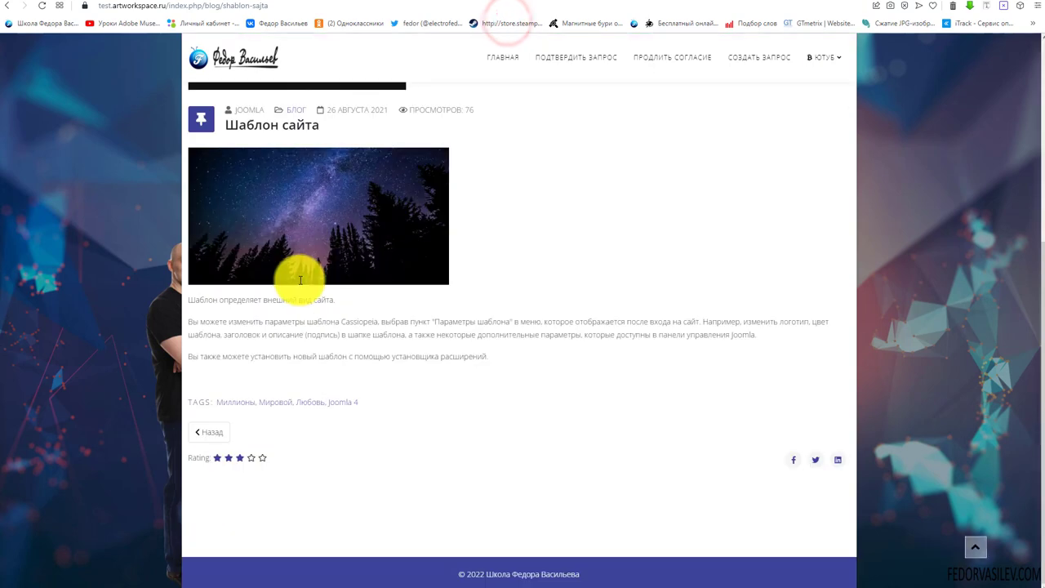
pyautogui.click(206, 432)
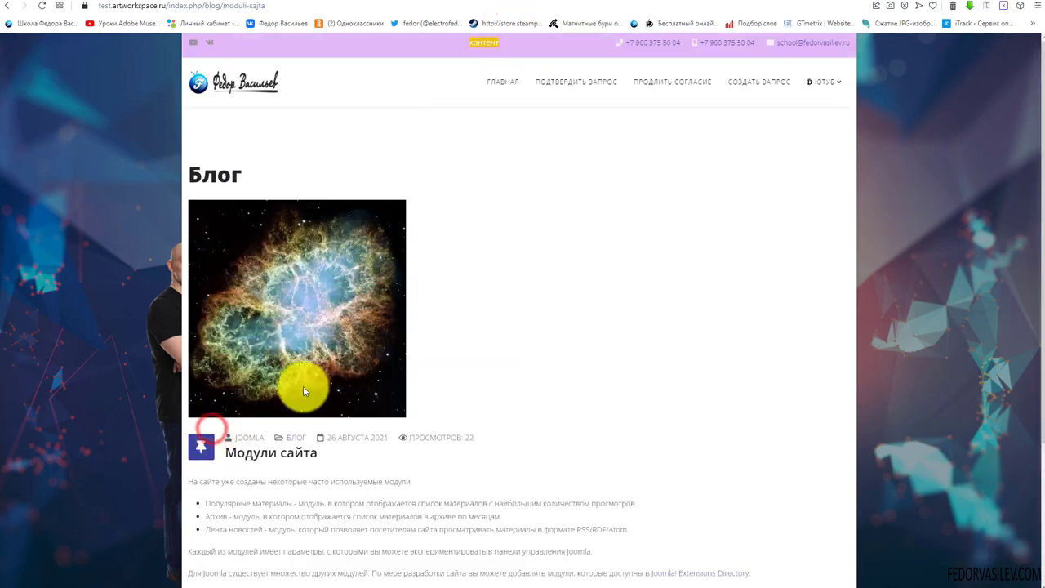
pyautogui.click(207, 88)
pyautogui.hotkey('ctrl', 'Tab')
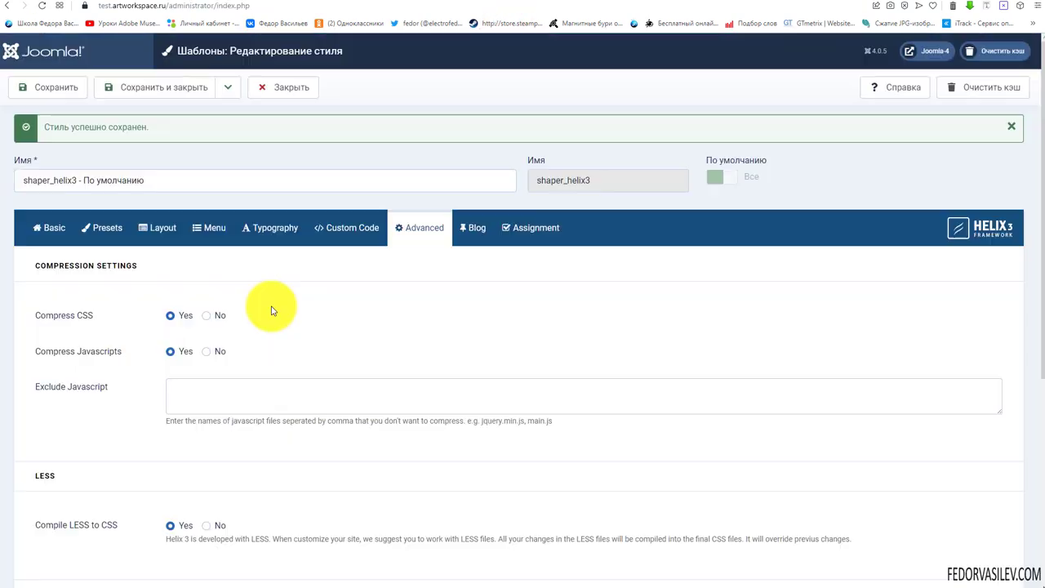
# - Open the template's Blog settings and compare the Show Icon option with the post icons on the site's home page
pyautogui.click(467, 231)
pyautogui.scroll(-2, 512, 329)
pyautogui.tripleClick(65, 207)
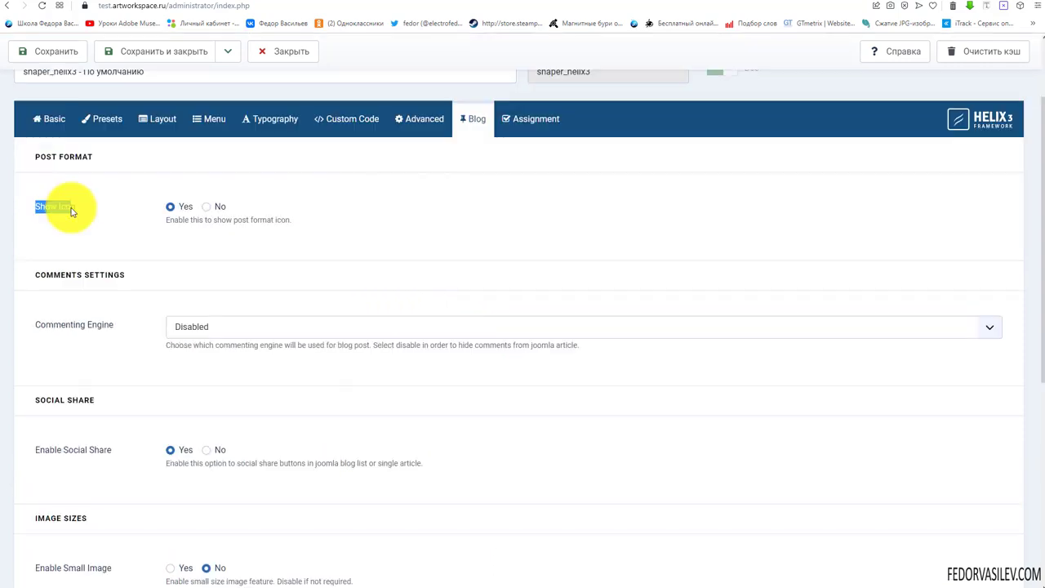
pyautogui.click(98, 222)
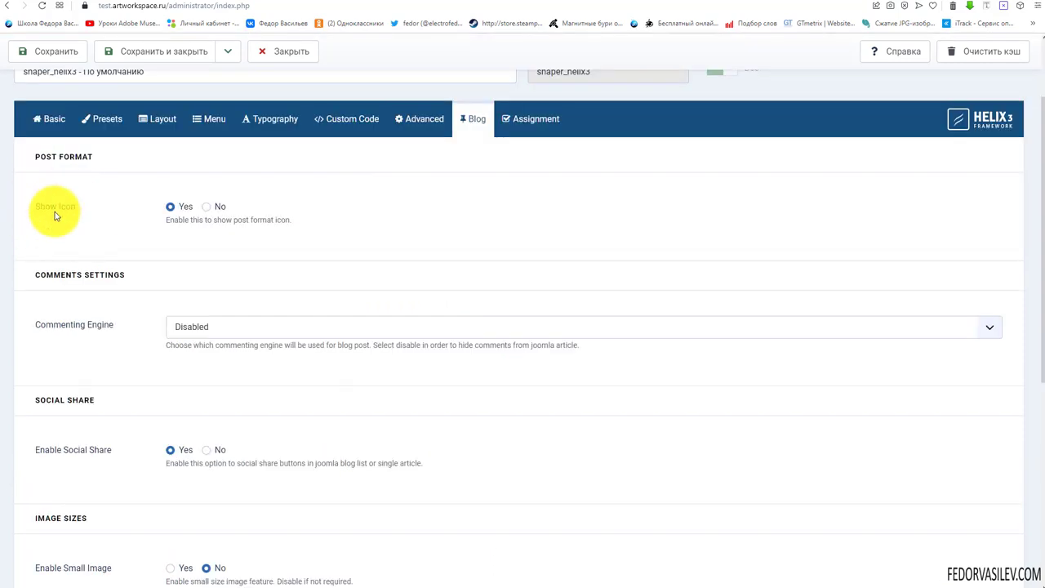
pyautogui.click(216, 3)
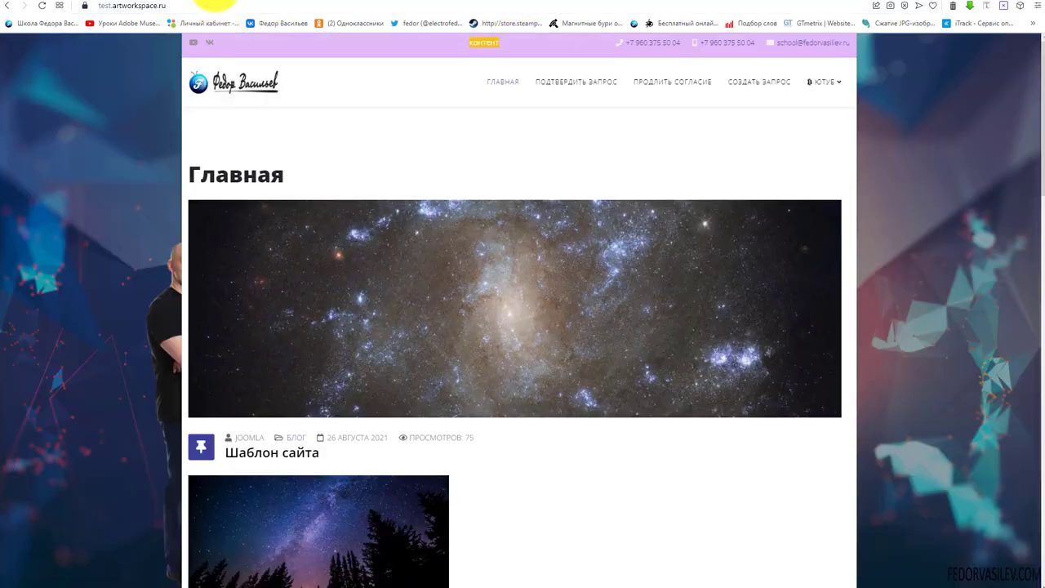
pyautogui.scroll(-2, 133, 210)
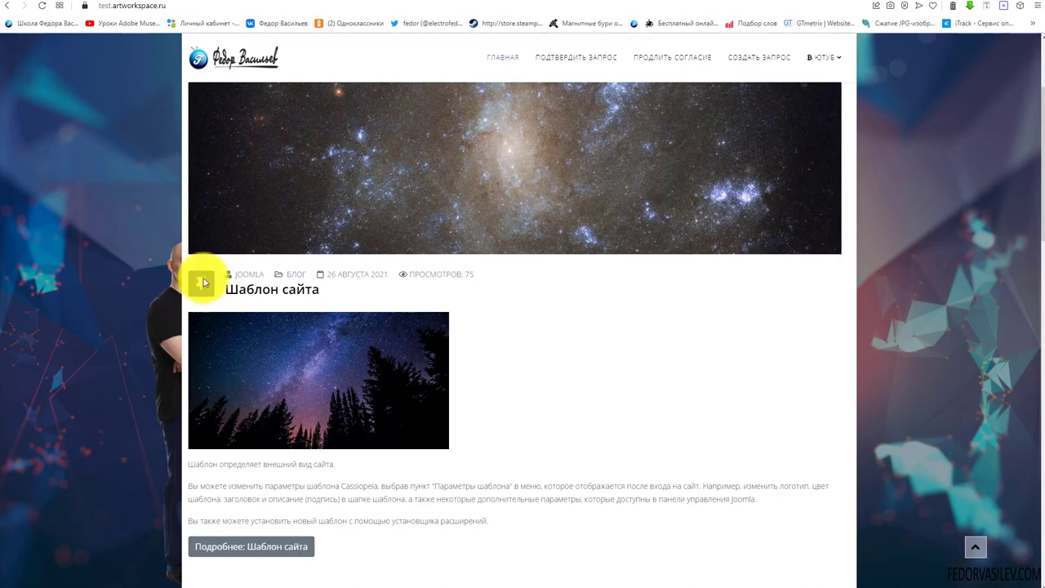
pyautogui.moveTo(199, 280)
pyautogui.mouseDown()
pyautogui.moveTo(196, 264)
pyautogui.moveTo(189, 282)
pyautogui.moveTo(205, 294)
pyautogui.mouseUp()
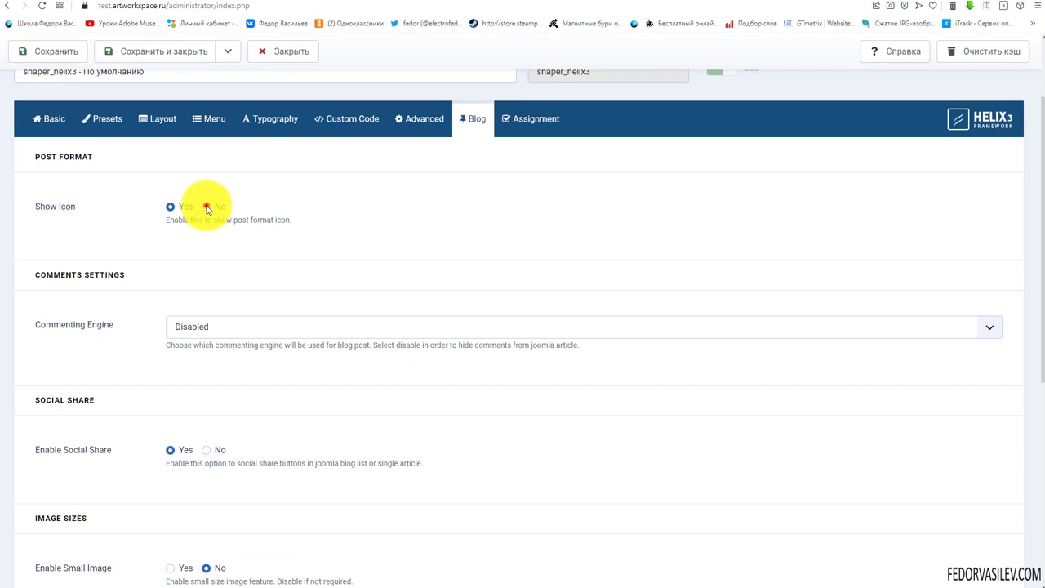
# - Set Show Icon to No, save the template style and check the home page articles
pyautogui.click(206, 206)
pyautogui.click(54, 55)
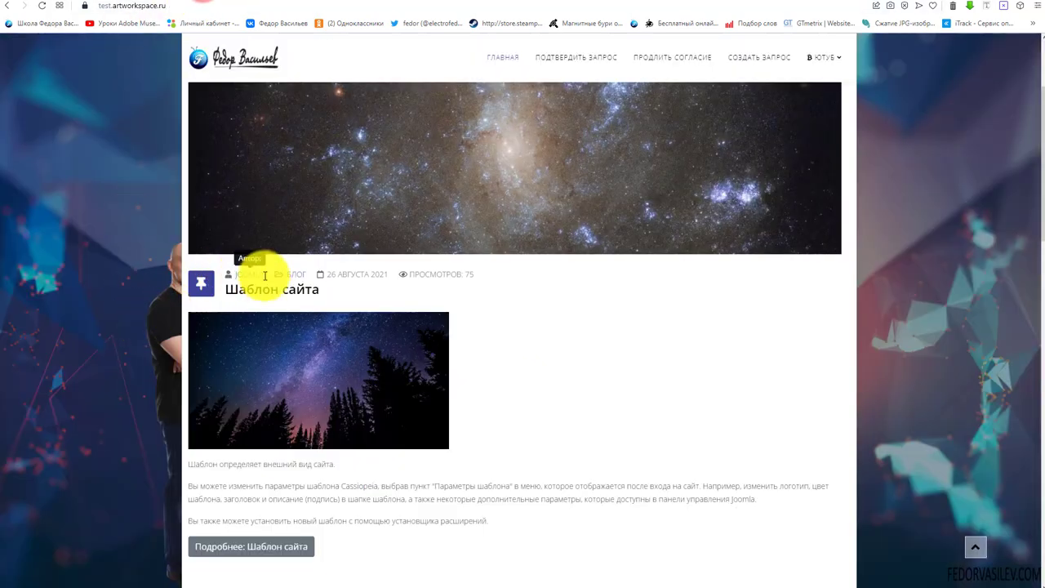
pyautogui.scroll(-6, 250, 292)
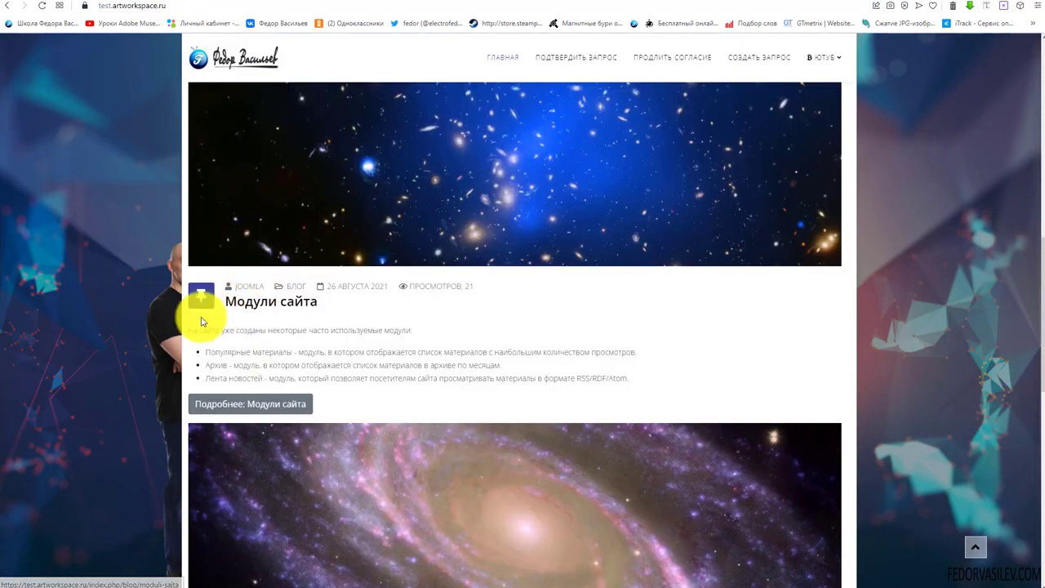
pyautogui.scroll(-4, 204, 320)
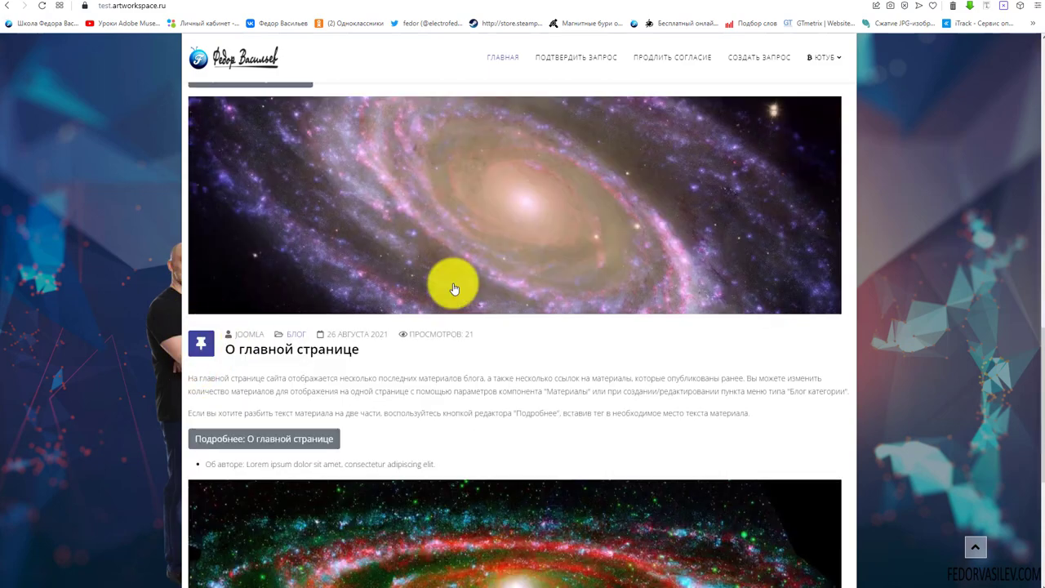
# - Clear the browser cache for all time, reload the home page and check the article headings for post icons
pyautogui.click(952, 6)
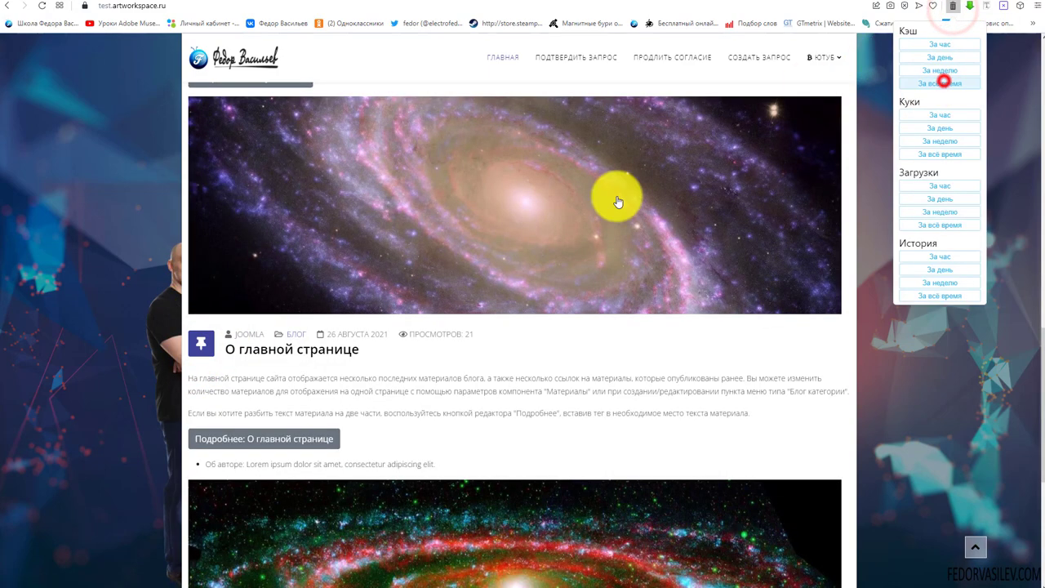
pyautogui.click(42, 5)
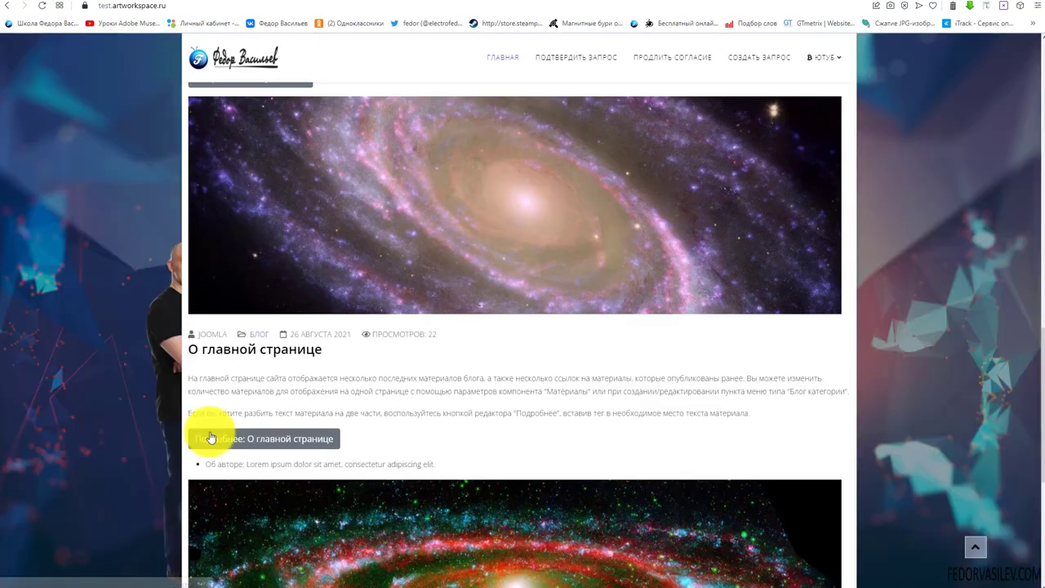
pyautogui.scroll(7, 210, 434)
pyautogui.scroll(5, 199, 344)
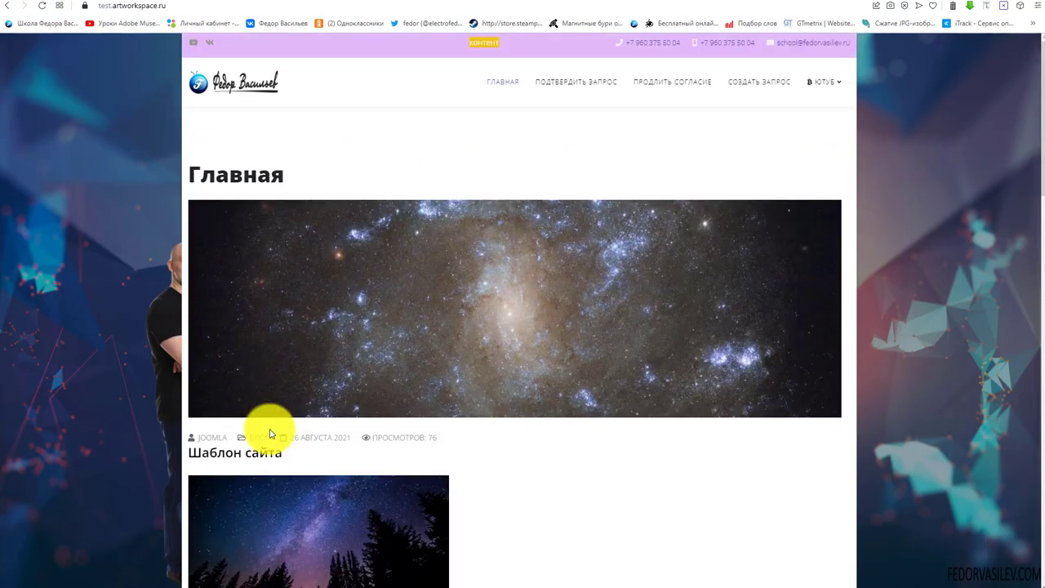
pyautogui.scroll(-3, 234, 222)
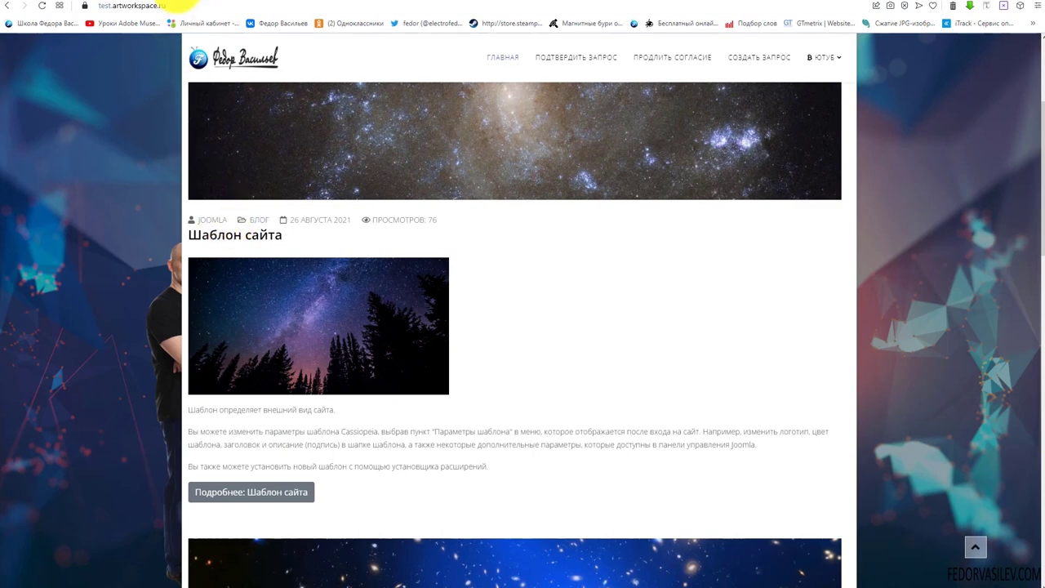
# - Return to the Blog settings, set Show Icon back to Yes and save the template style
pyautogui.click(178, 5)
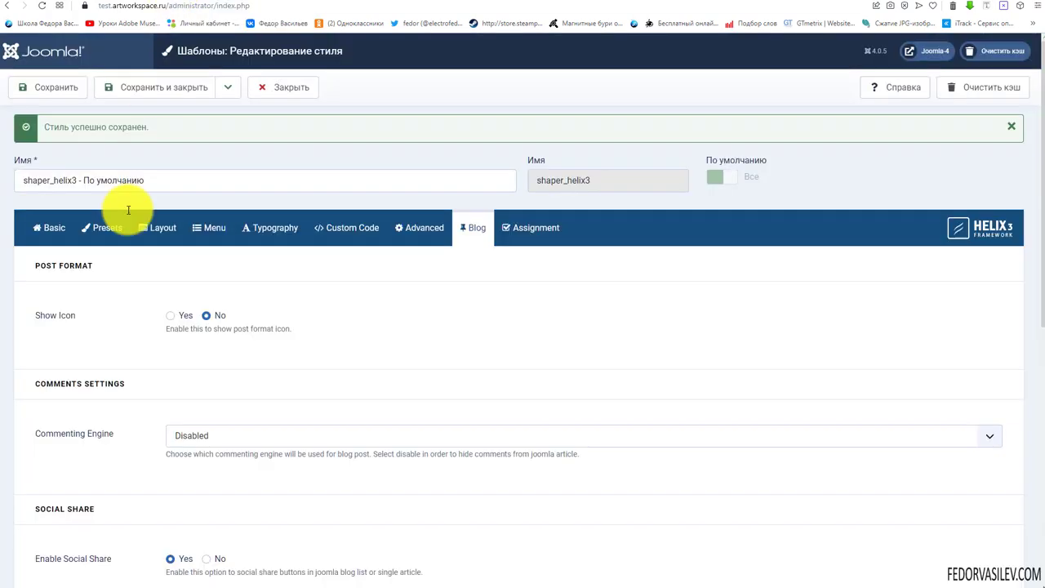
pyautogui.click(170, 316)
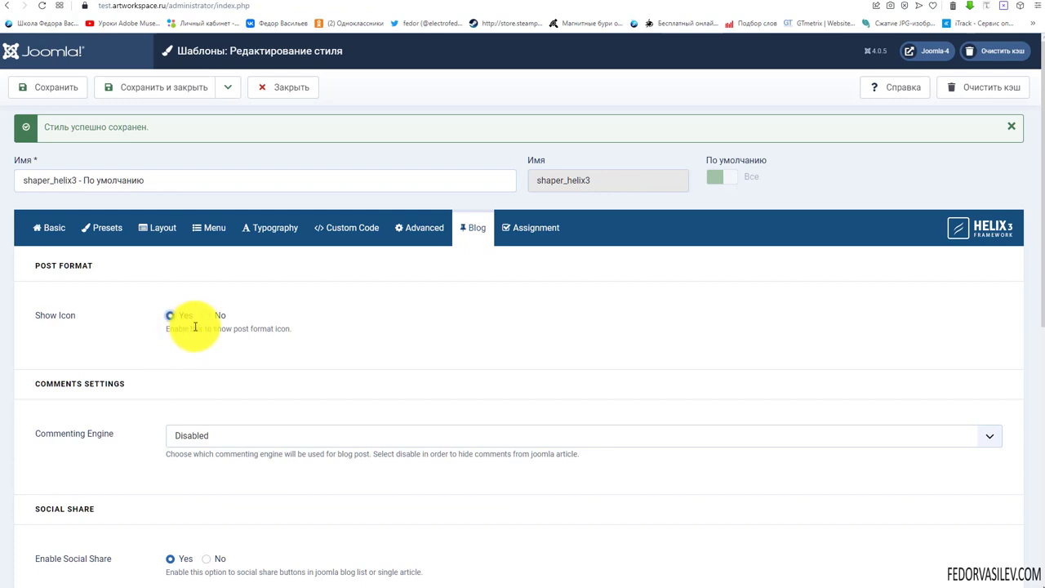
pyautogui.scroll(-2, 193, 326)
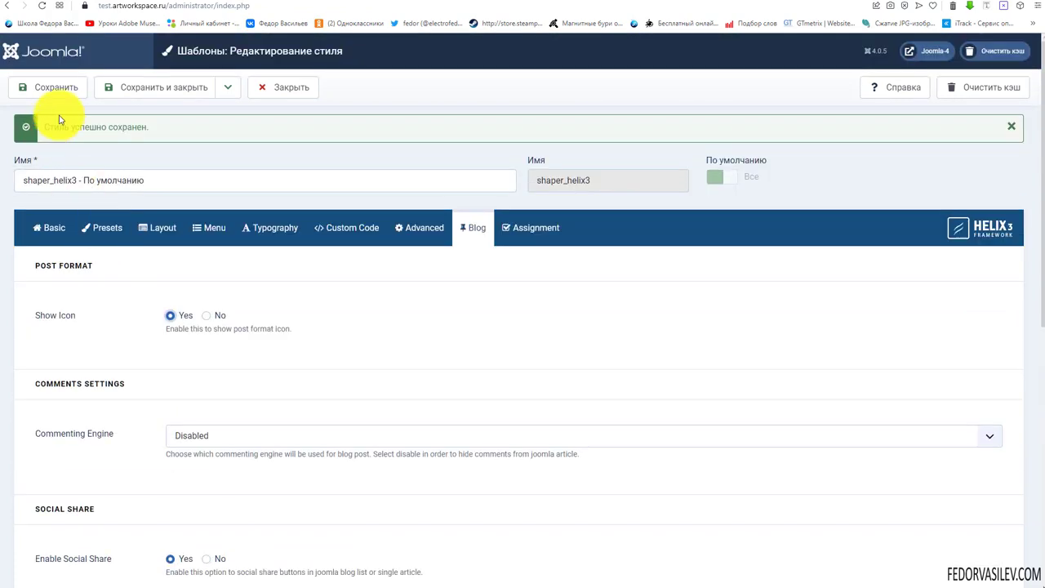
pyautogui.click(59, 86)
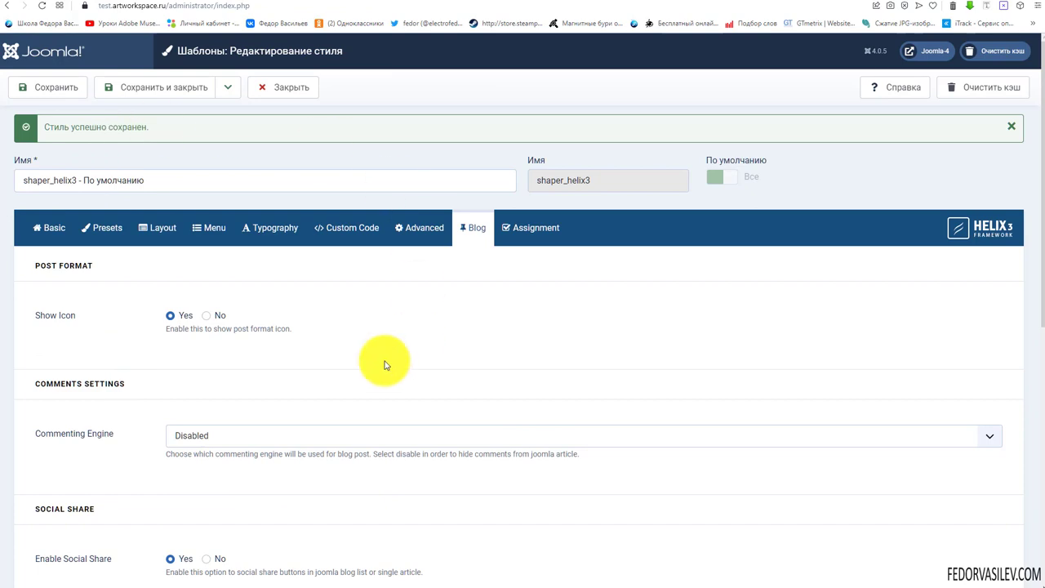
# - Set the blog Commenting Engine to Facebook and review its Application ID, Comments Width and Comments Per Page fields
pyautogui.scroll(-2, 343, 315)
pyautogui.scroll(-2, 350, 290)
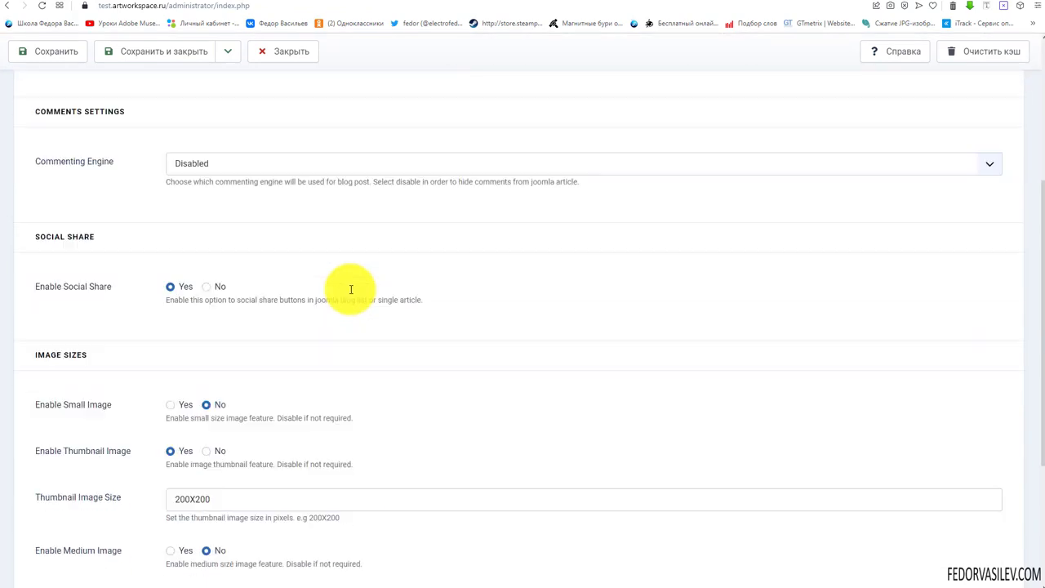
pyautogui.scroll(3, 350, 290)
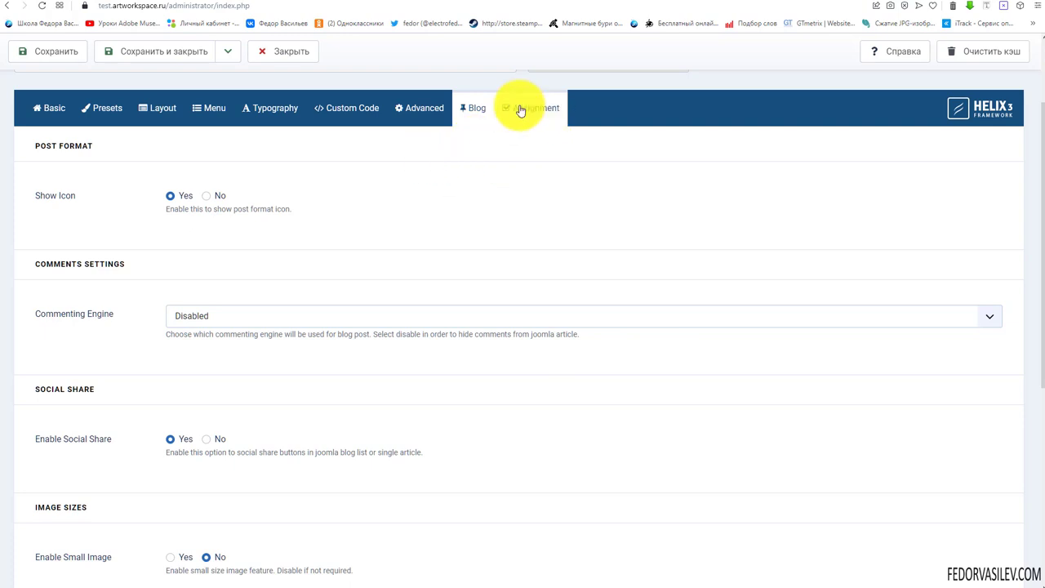
pyautogui.scroll(-2, 455, 173)
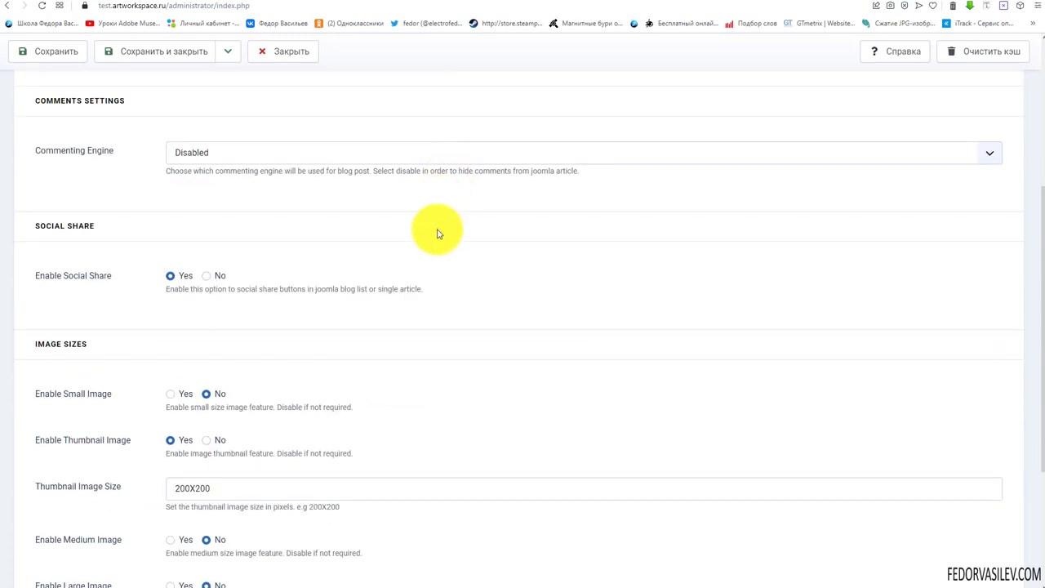
pyautogui.scroll(1, 436, 229)
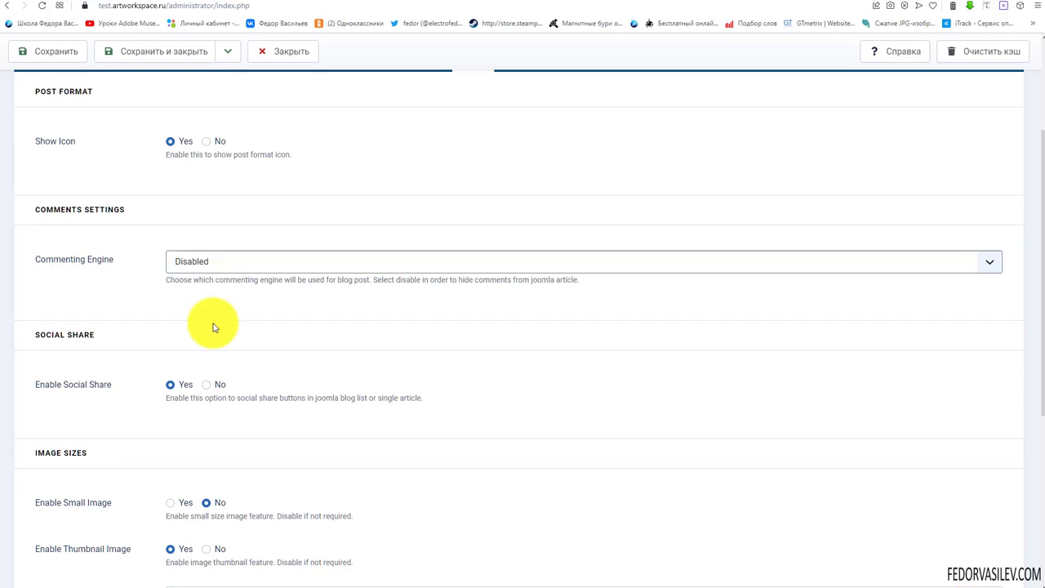
pyautogui.click(194, 263)
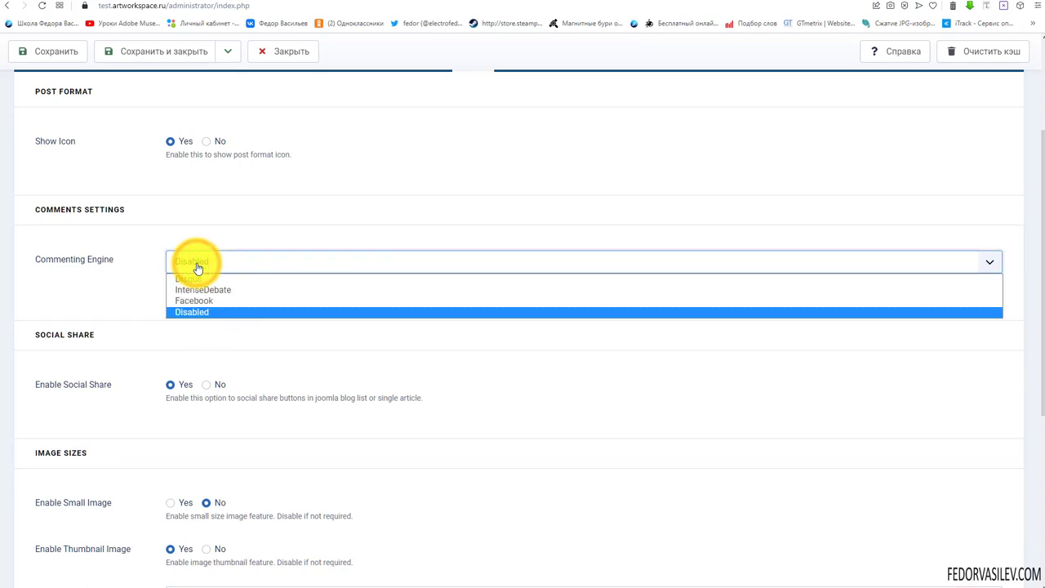
pyautogui.click(196, 301)
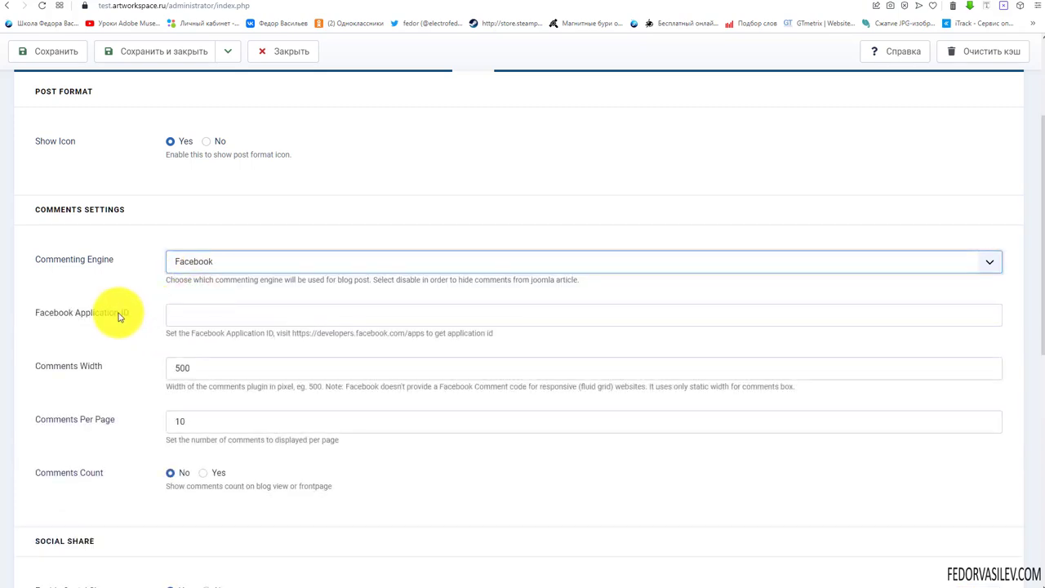
pyautogui.scroll(-1, 82, 315)
pyautogui.moveTo(43, 258); pyautogui.dragTo(129, 260)
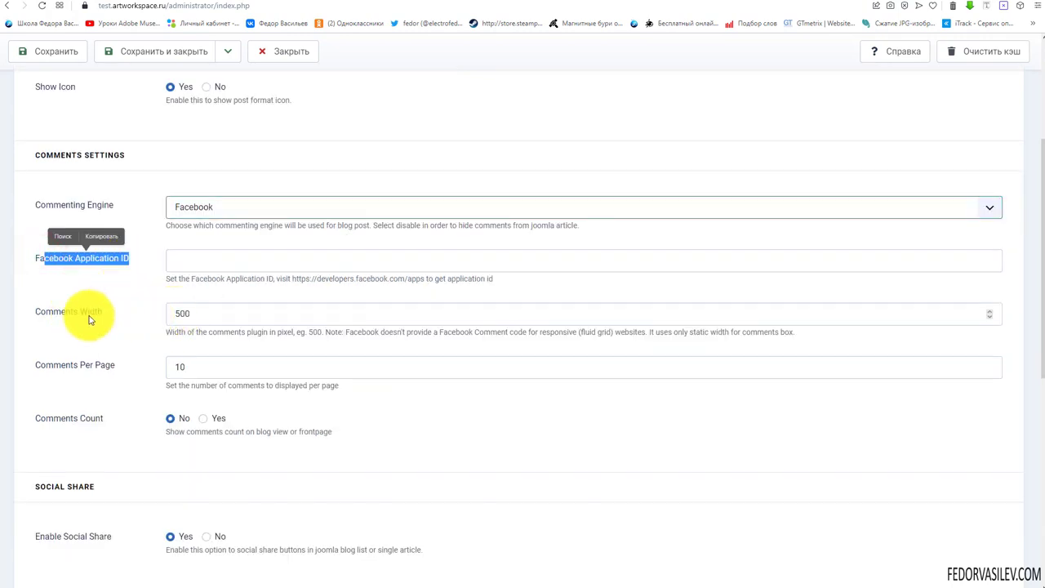
pyautogui.doubleClick(209, 313)
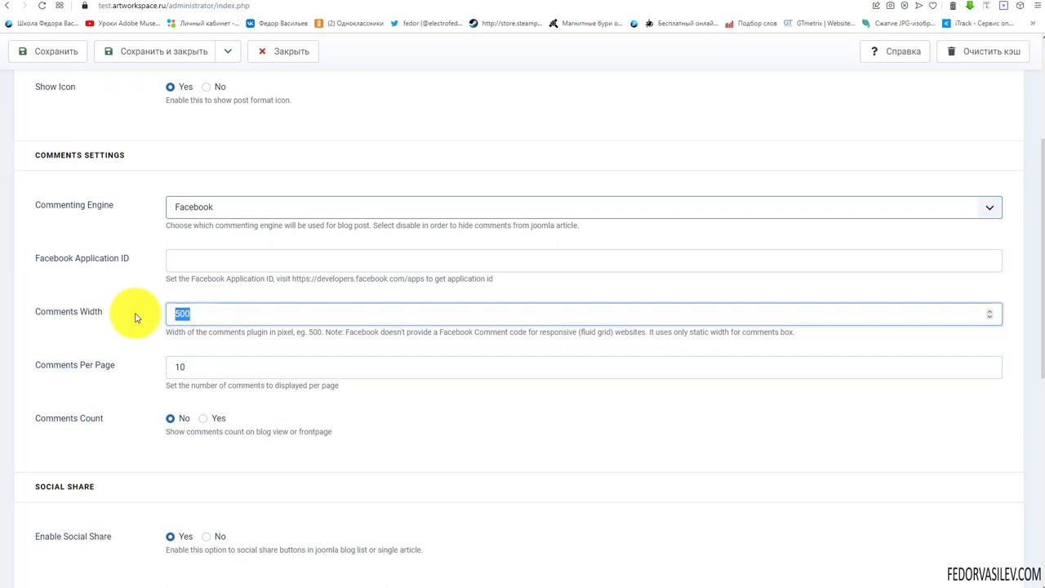
pyautogui.doubleClick(179, 367)
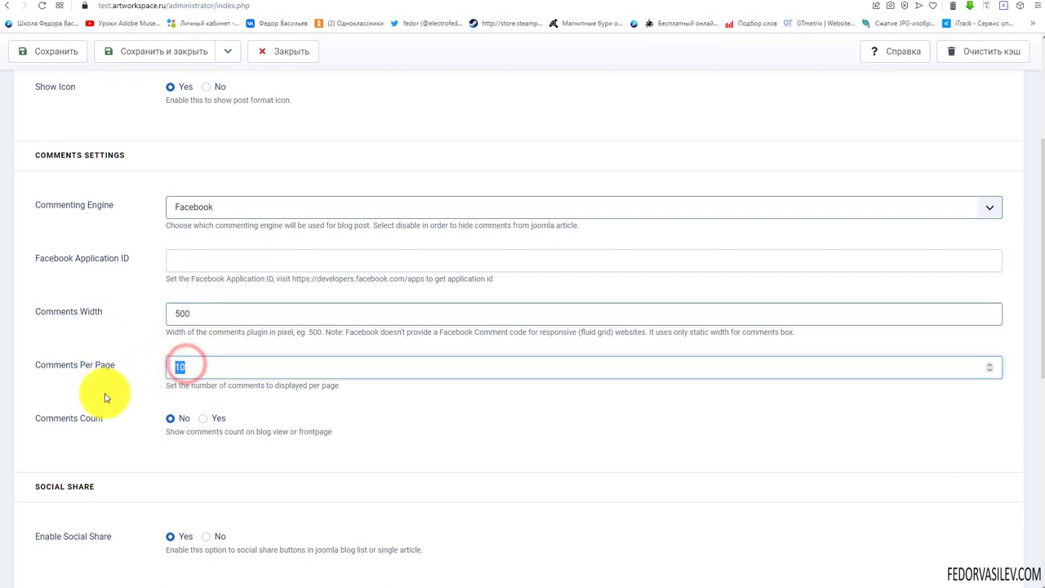
# - Switch the Commenting Engine to Disqus and review its subdomain, developer mode and comments count options
pyautogui.click(206, 214)
pyautogui.click(196, 254)
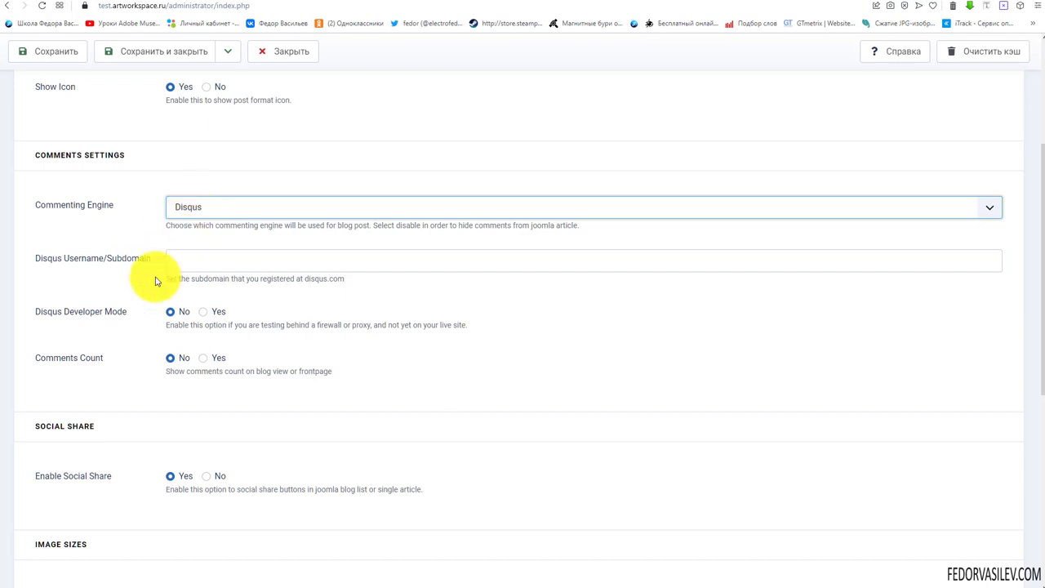
pyautogui.click(199, 207)
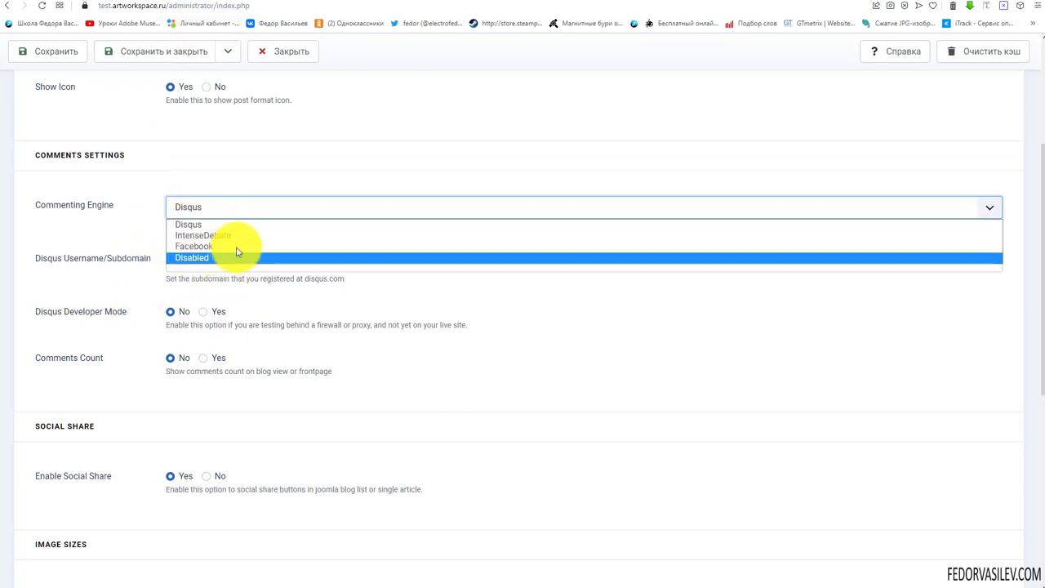
# - Open the "Шаблон сайта" article from the site's home page and examine the area around its rating and share buttons
pyautogui.click(147, 103)
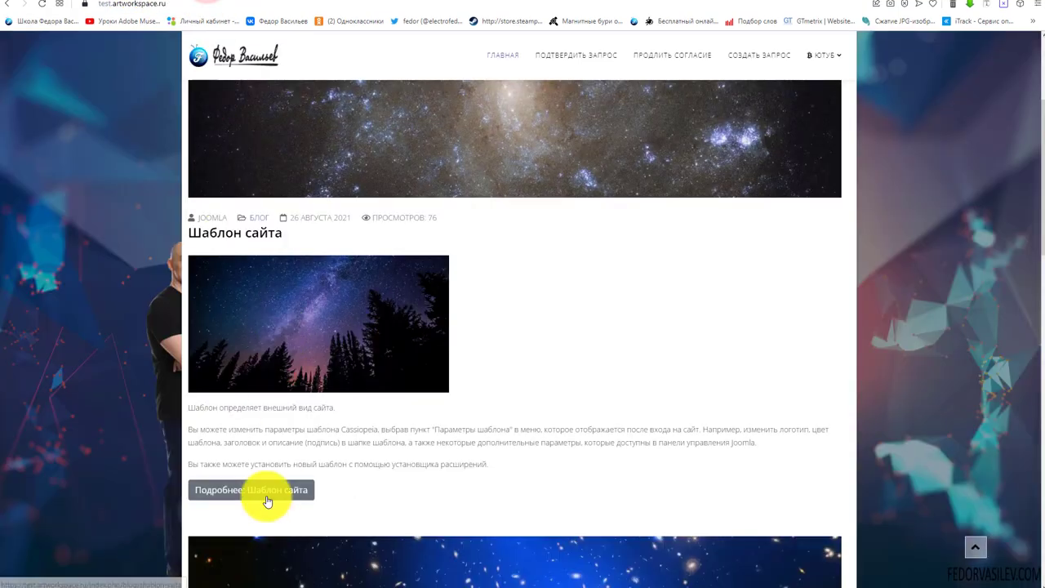
pyautogui.click(267, 493)
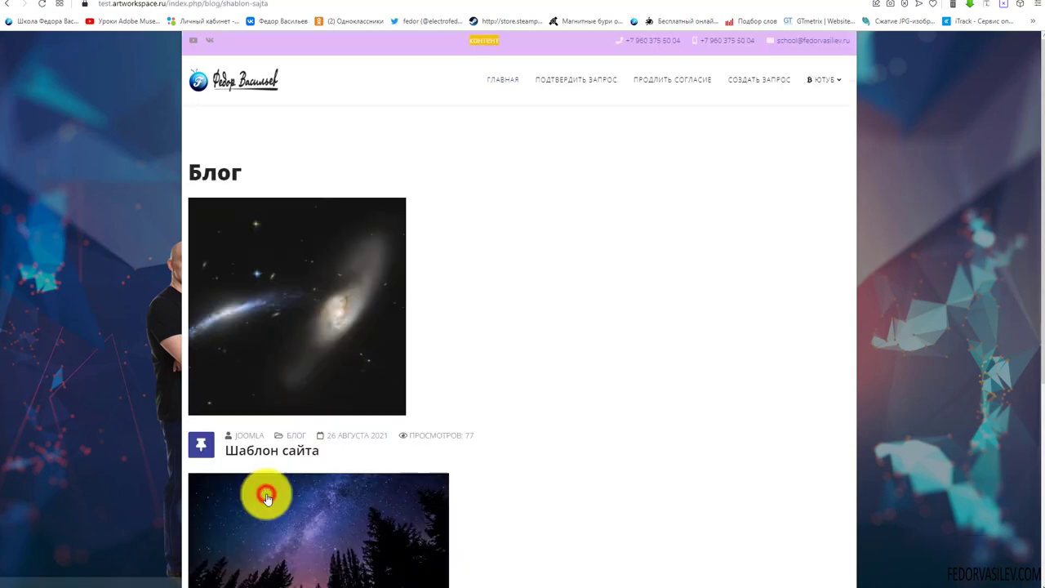
pyautogui.scroll(-4, 233, 367)
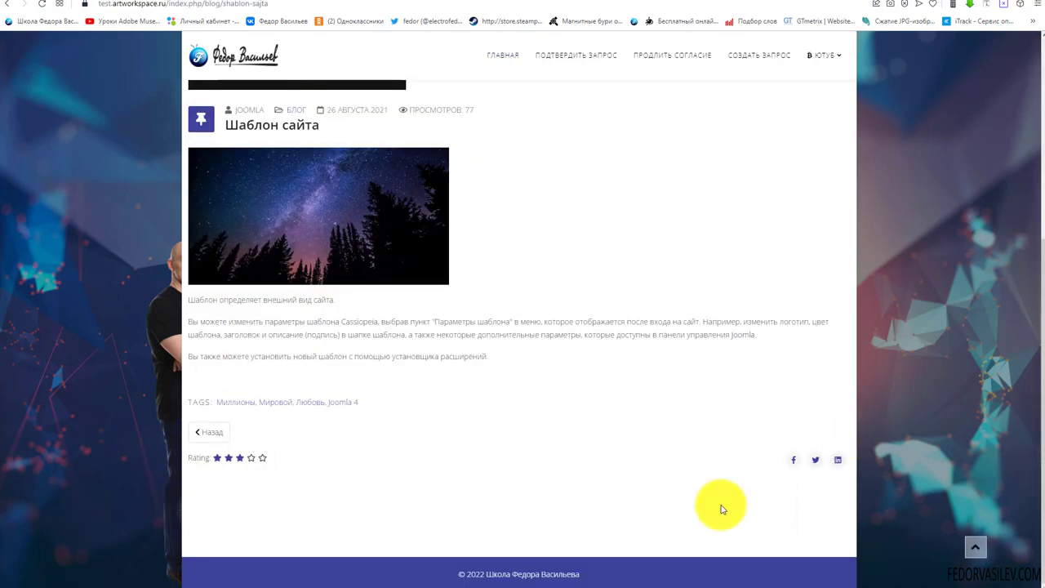
pyautogui.click(240, 458)
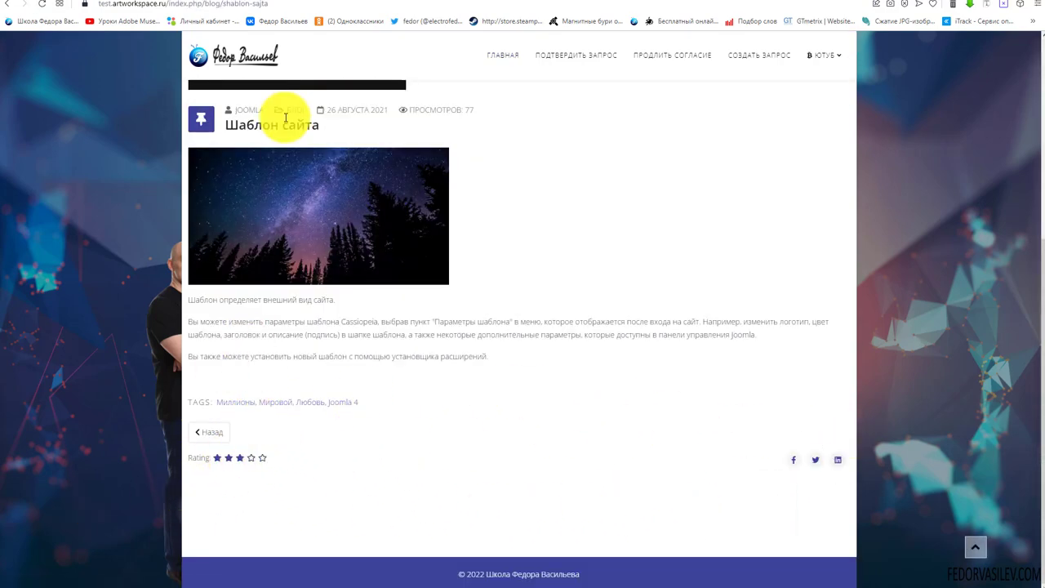
# - Return to the template's Blog settings and set the Commenting Engine back to Disabled
pyautogui.click(204, 2)
pyautogui.click(205, 208)
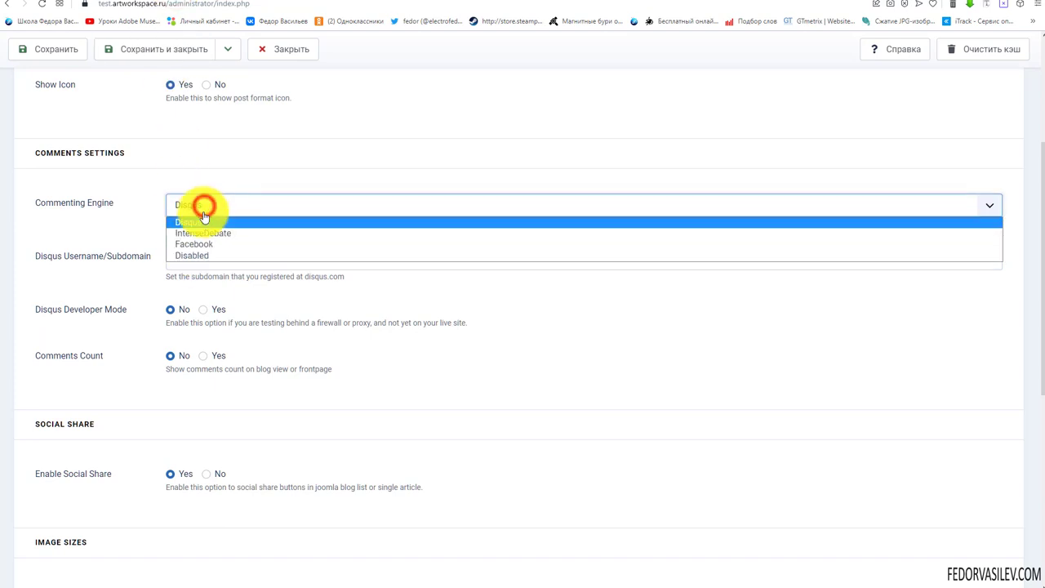
pyautogui.click(194, 259)
# - Review the Enable Social Share option and compare it with the share buttons below the "Шаблон сайта" article
pyautogui.moveTo(103, 169); pyautogui.dragTo(31, 169)
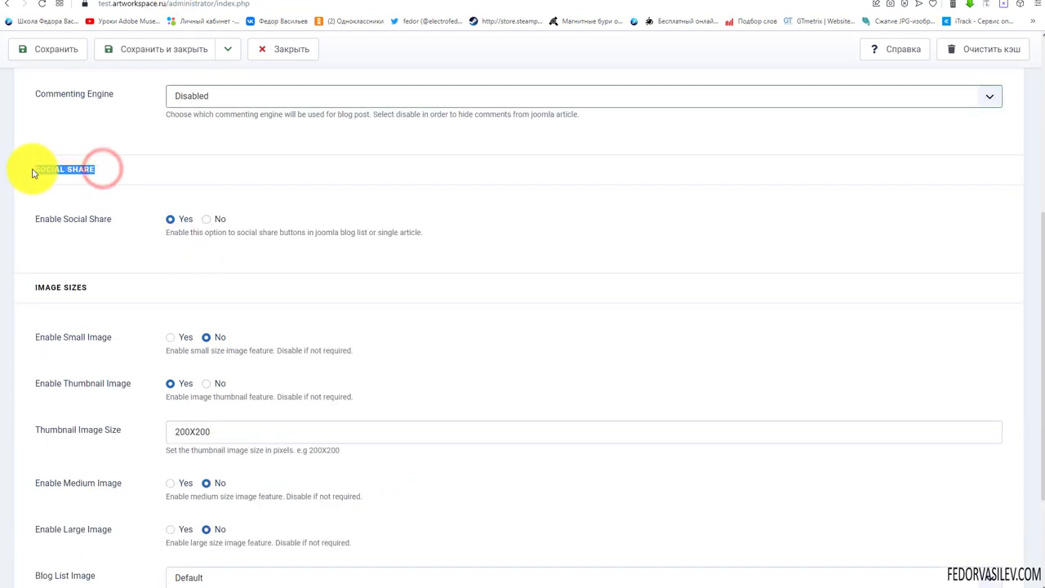
pyautogui.click(81, 250)
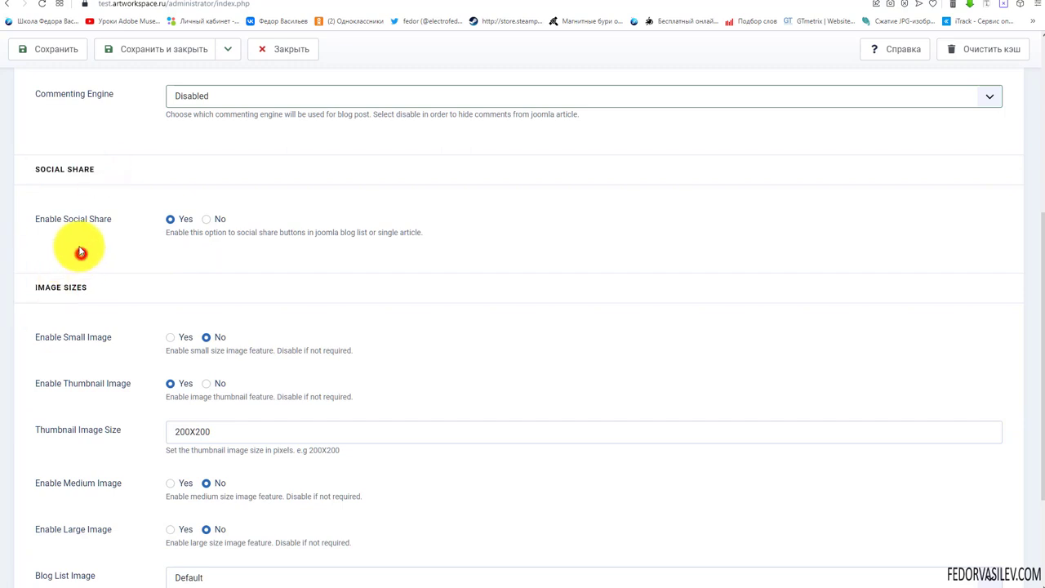
pyautogui.click(171, 221)
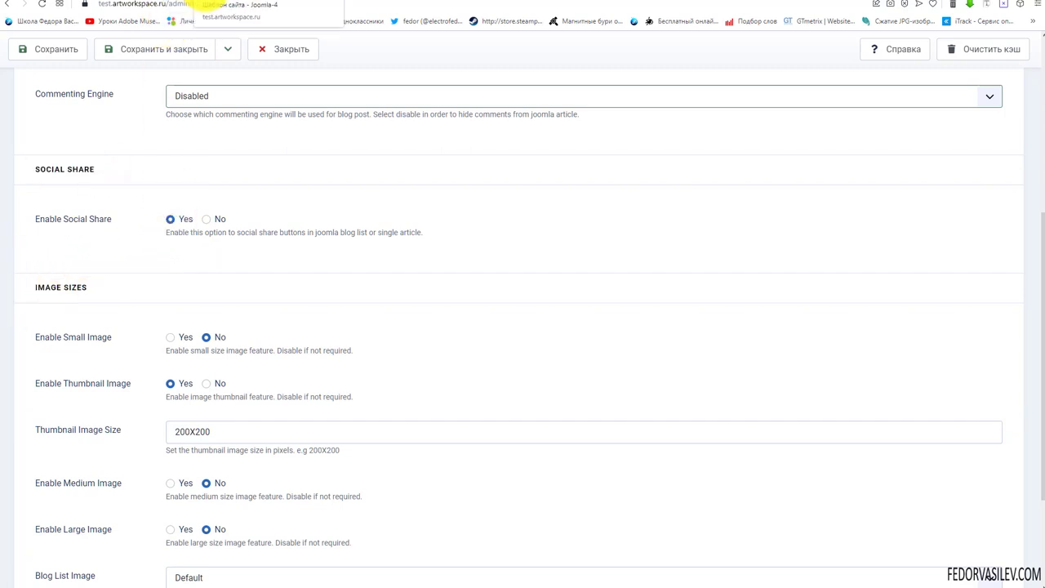
pyautogui.click(114, 4)
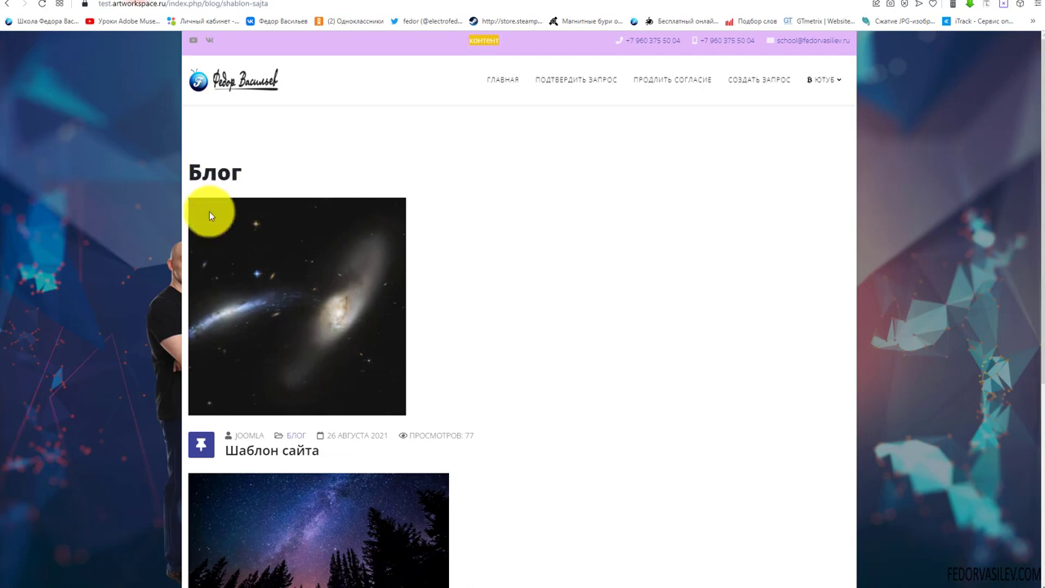
pyautogui.scroll(-4, 651, 511)
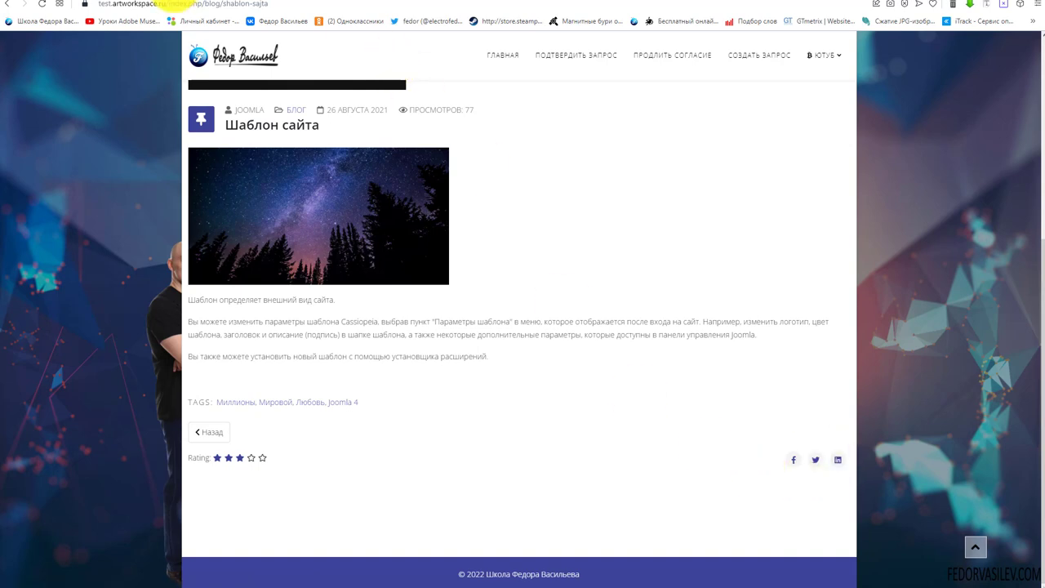
# - Set Enable Social Share to No, save the template style and check the reloaded article for share buttons
pyautogui.click(158, 3)
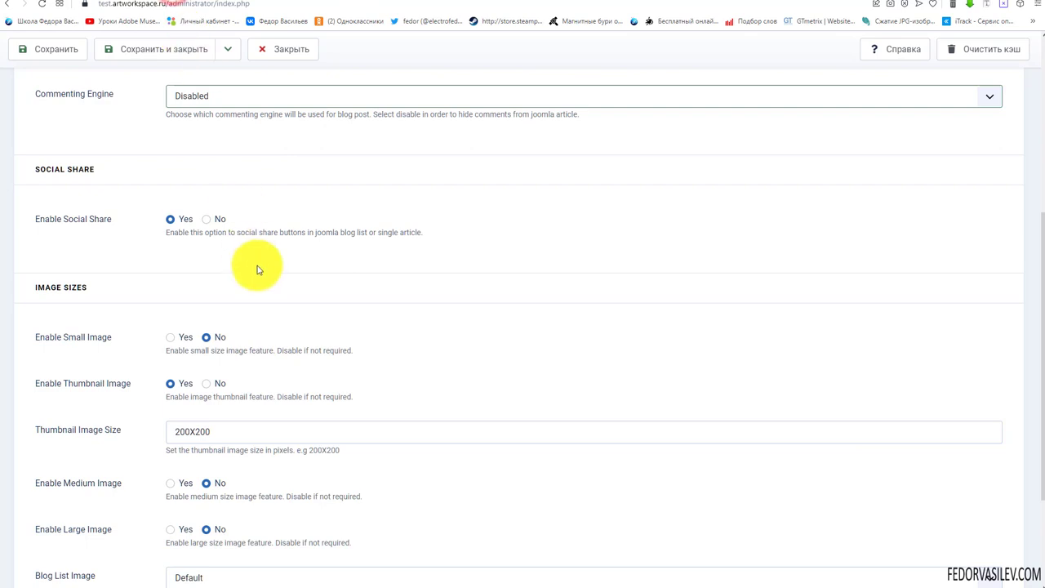
pyautogui.click(206, 219)
pyautogui.click(55, 49)
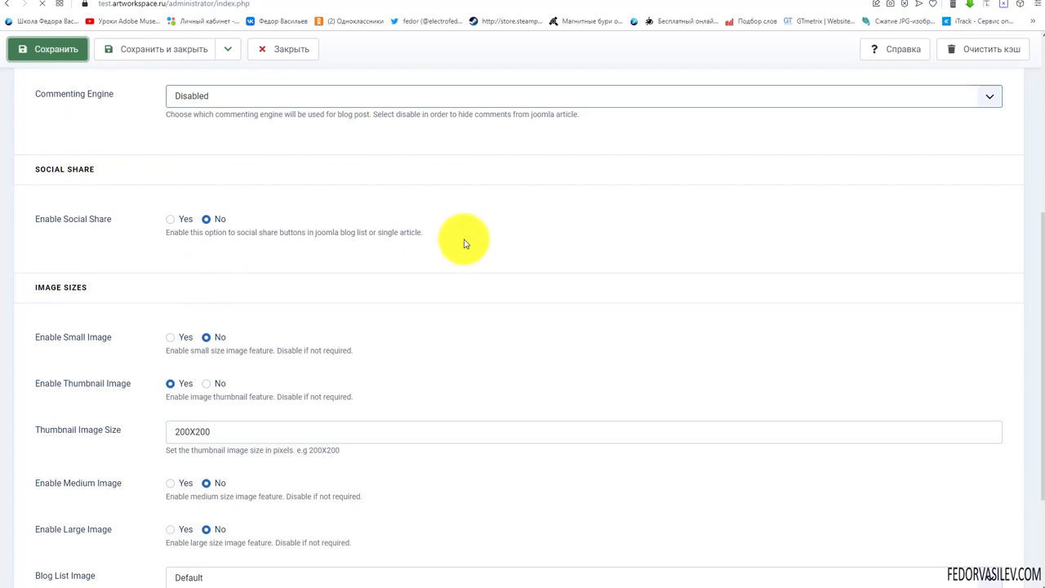
pyautogui.hotkey('ctrl', 'Tab')
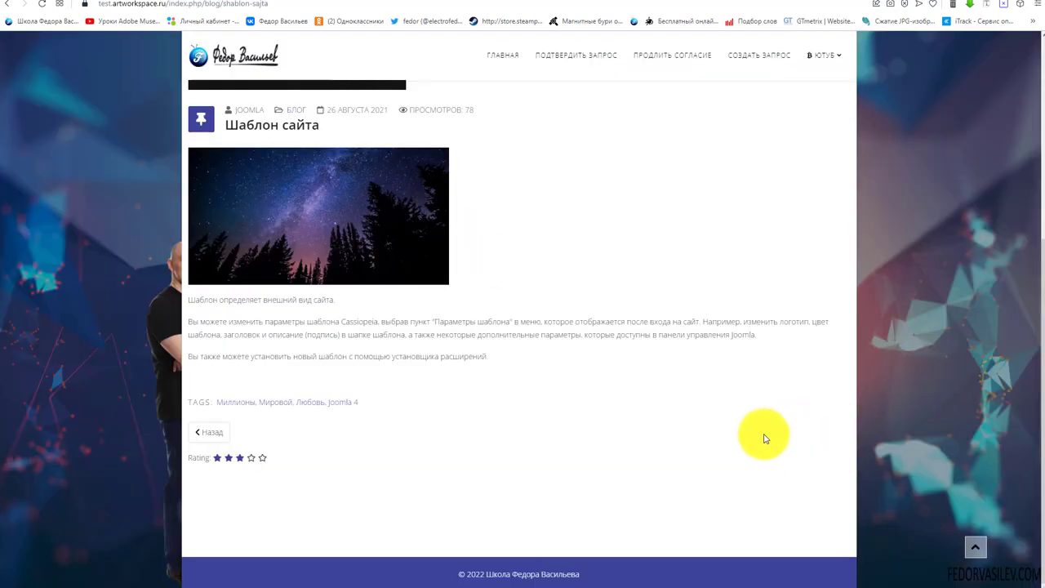
pyautogui.press('F5')
pyautogui.scroll(-3, 609, 280)
pyautogui.hotkey('ctrl', 'shift', 'Tab')
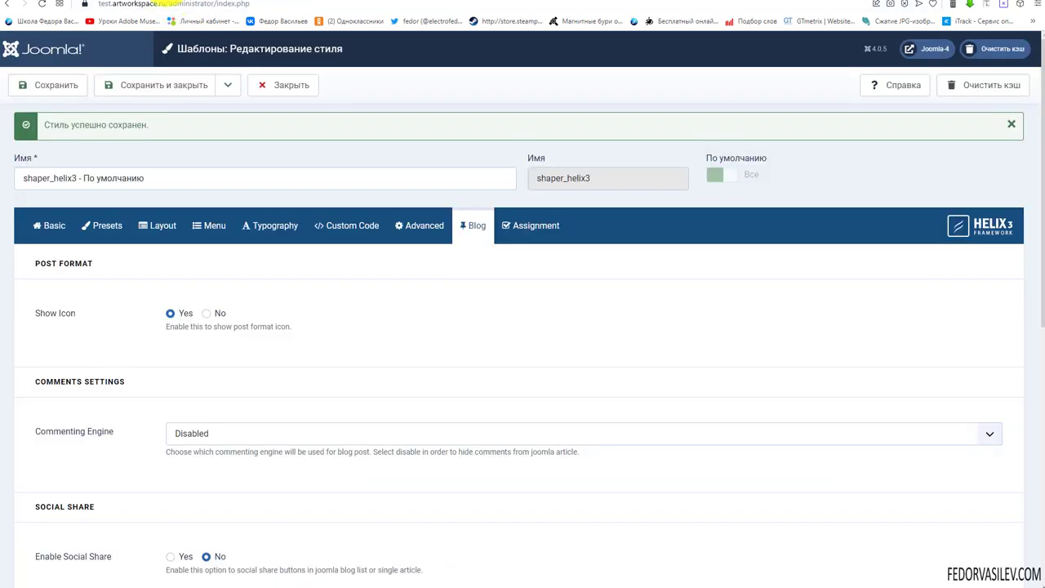
# - Review the Image Sizes section and set Enable Small Image to Yes, toggling it to inspect the Small Image Size field
pyautogui.scroll(-3, 620, 193)
pyautogui.scroll(-3, 625, 197)
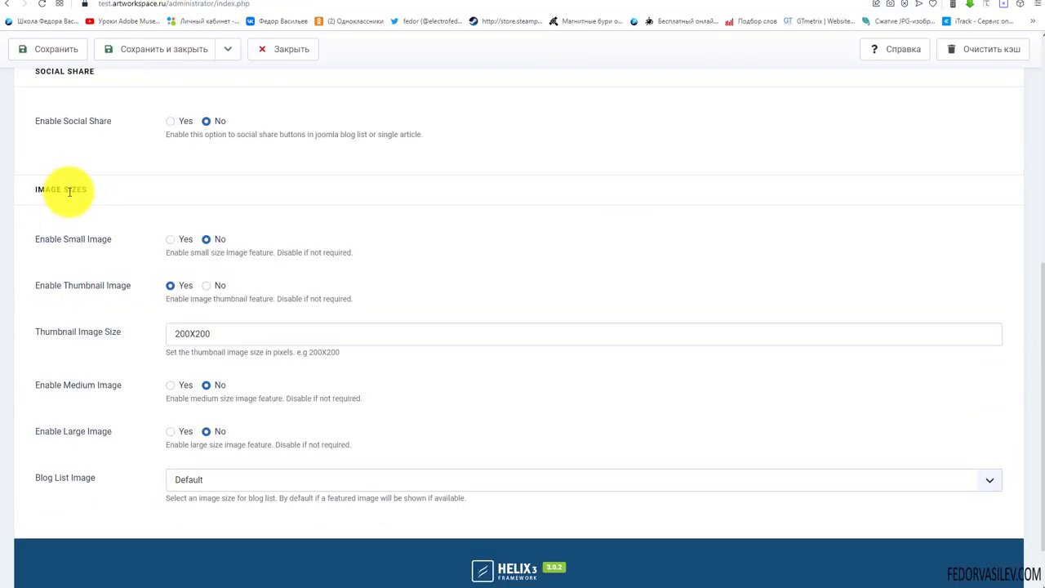
pyautogui.moveTo(110, 187); pyautogui.dragTo(23, 217)
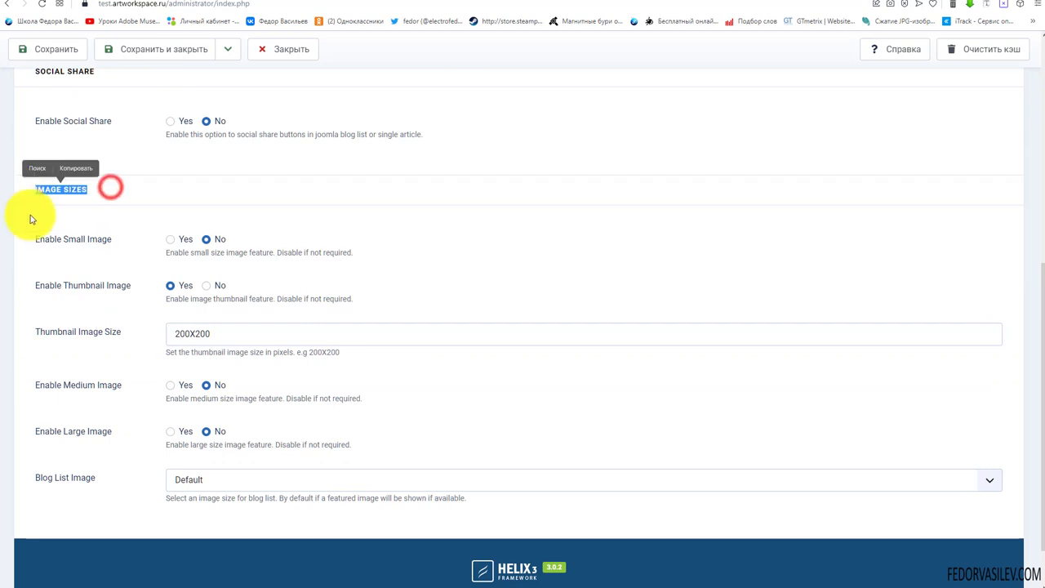
pyautogui.click(451, 263)
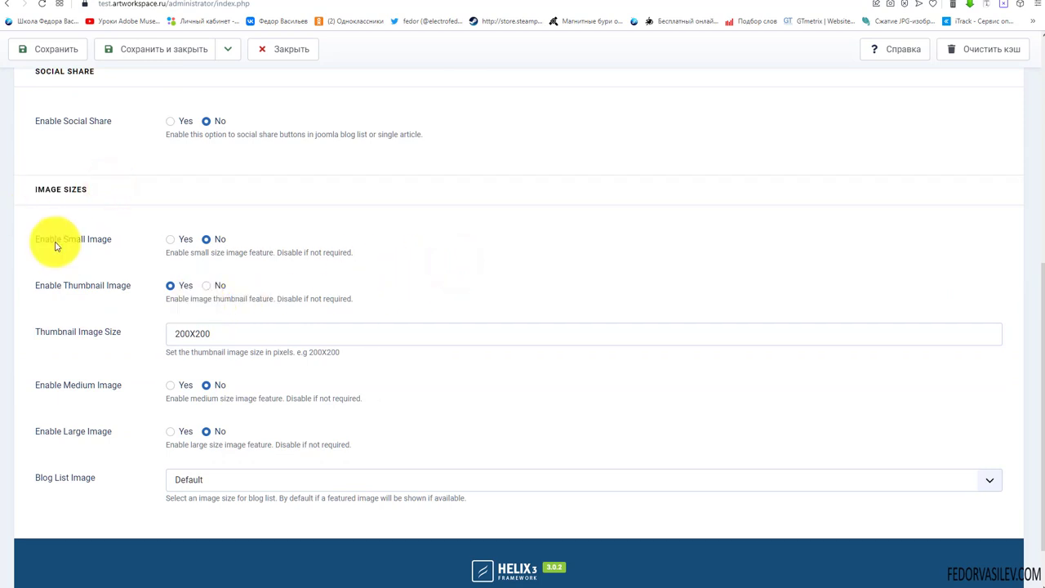
pyautogui.click(88, 240)
pyautogui.click(155, 249)
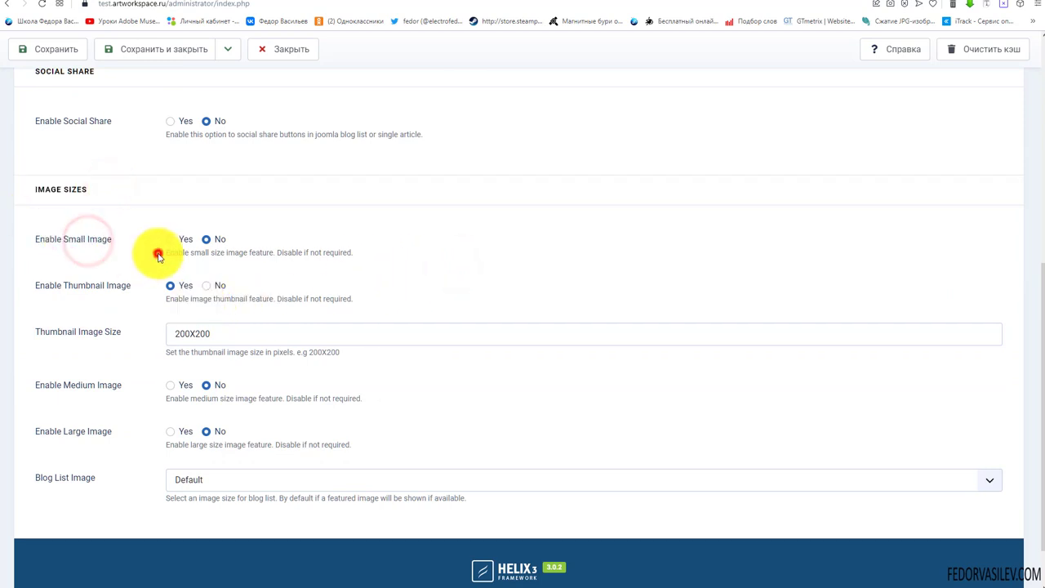
pyautogui.click(172, 239)
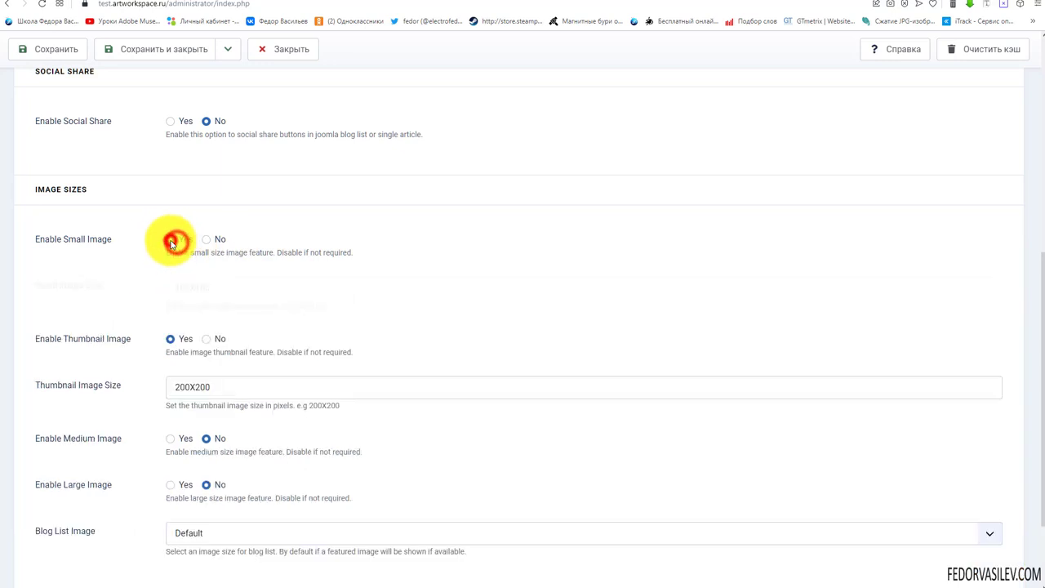
pyautogui.click(190, 286)
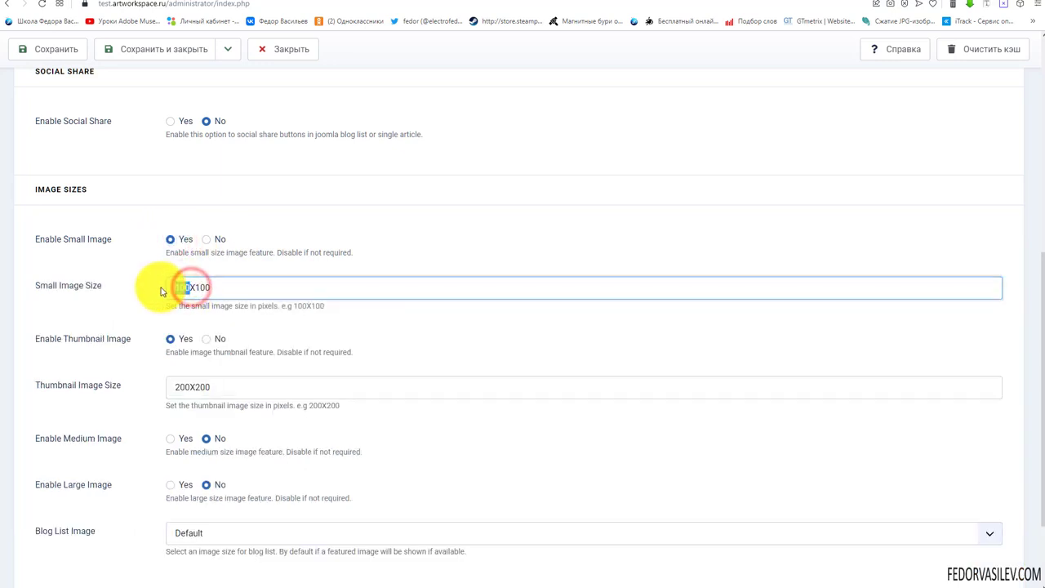
pyautogui.click(205, 240)
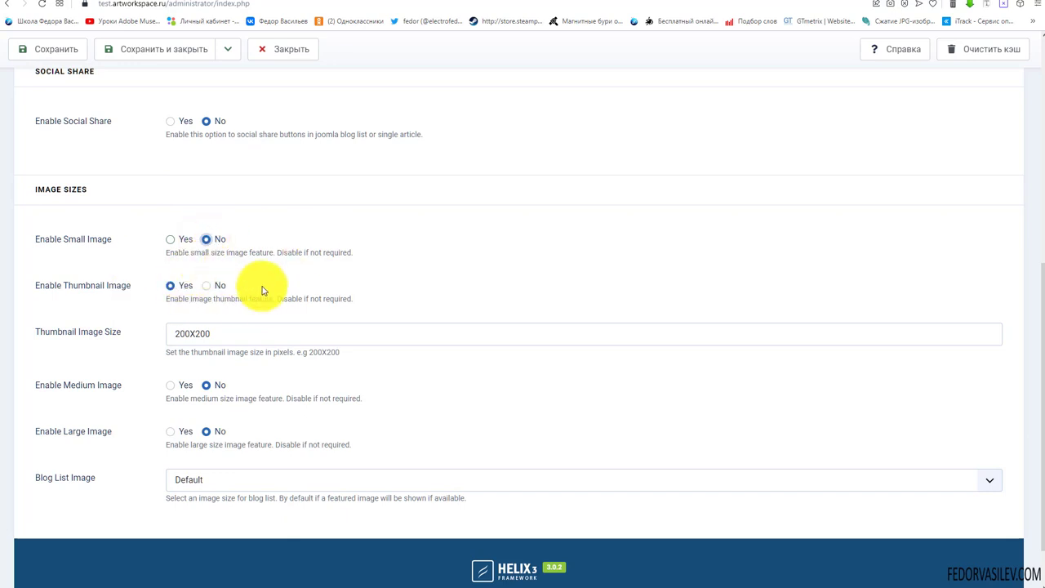
pyautogui.click(170, 240)
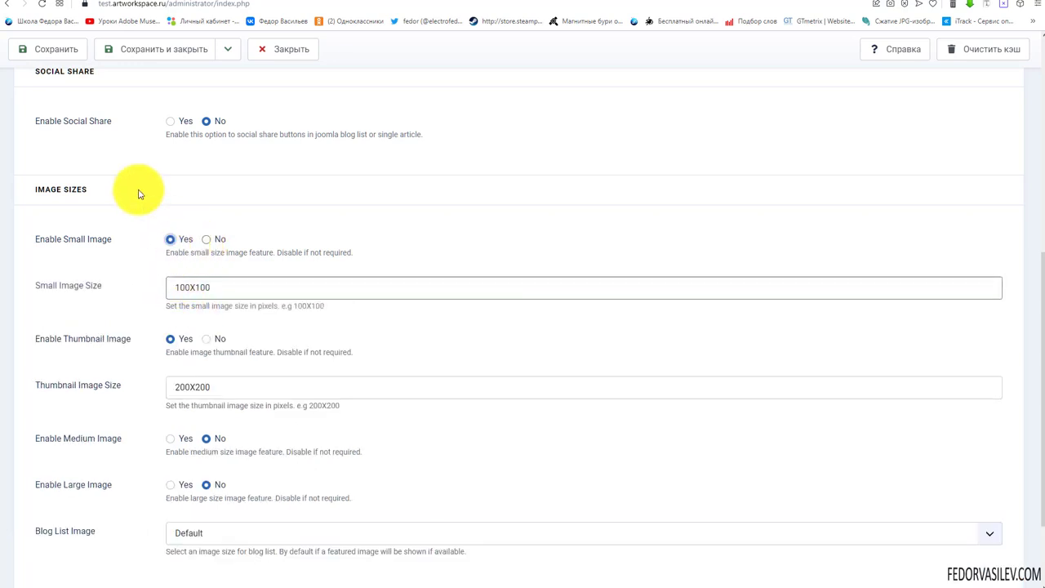
# - Check the article images on the live site and return to the Image Sizes settings
pyautogui.click(209, 4)
pyautogui.scroll(3, 194, 300)
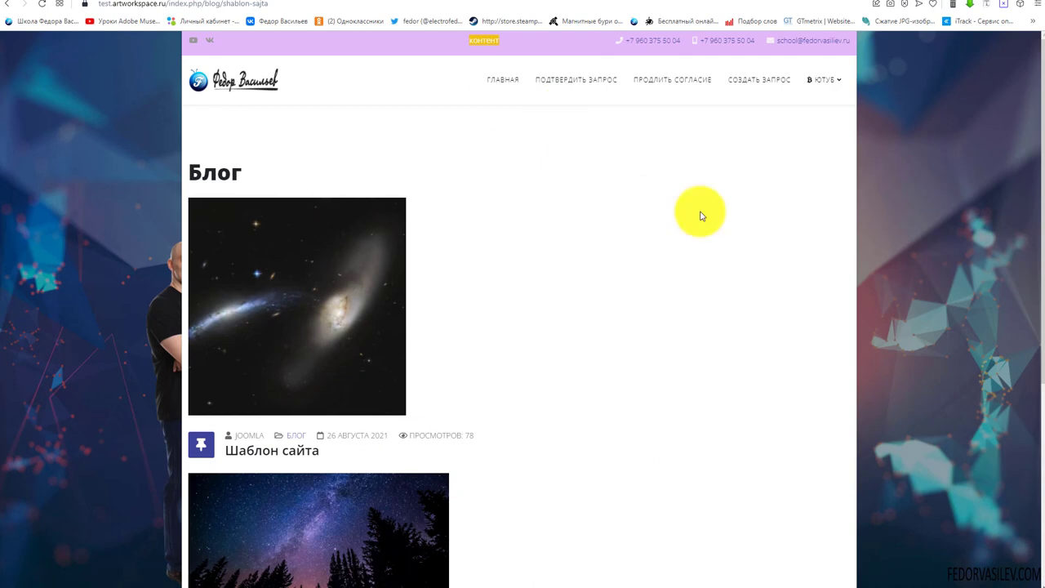
pyautogui.click(200, 2)
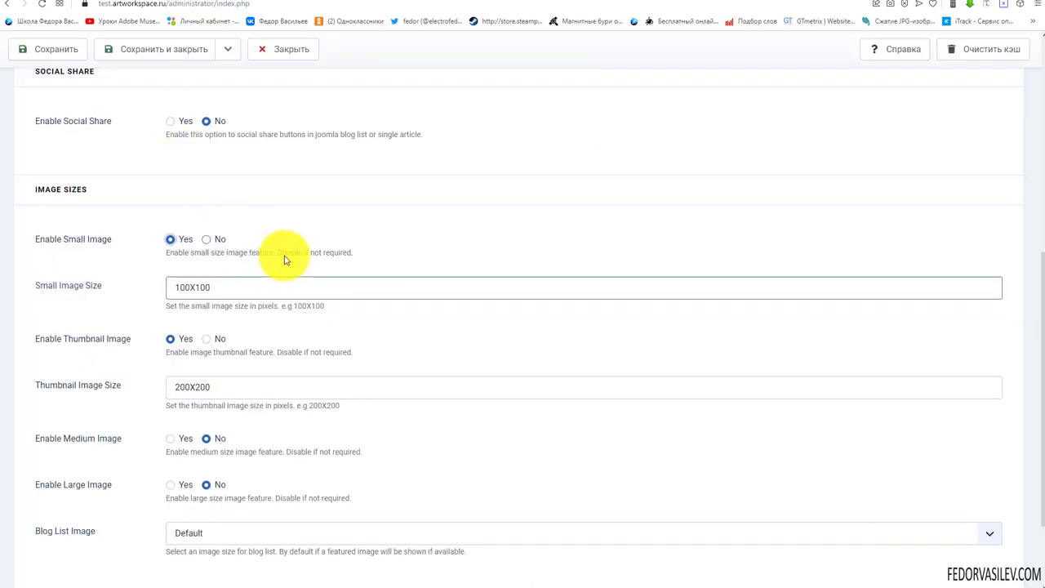
# - Set Enable Small Image to No, look over the Thumbnail Image Size setting and save the template style
pyautogui.click(206, 239)
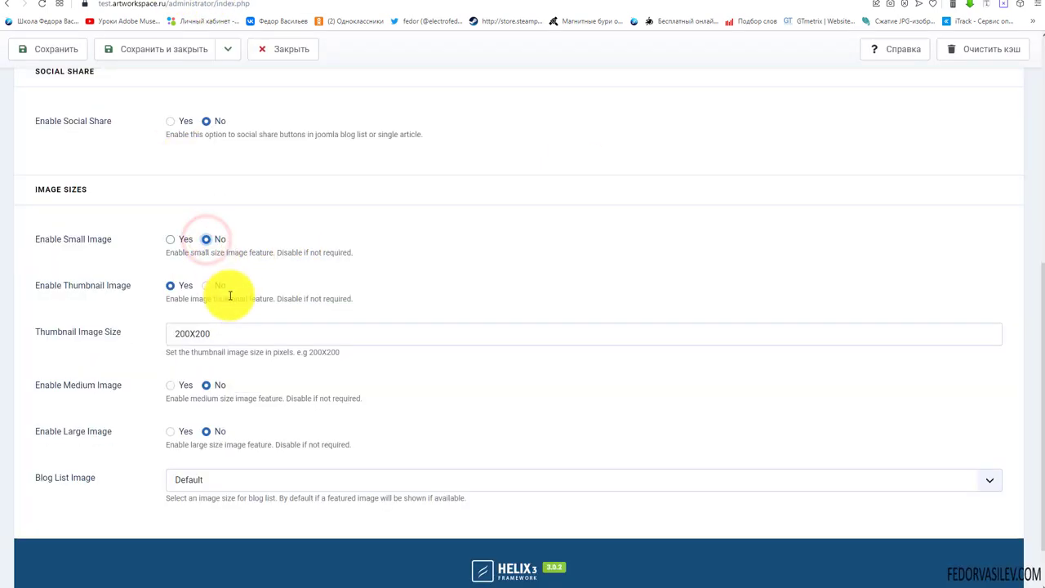
pyautogui.doubleClick(226, 332)
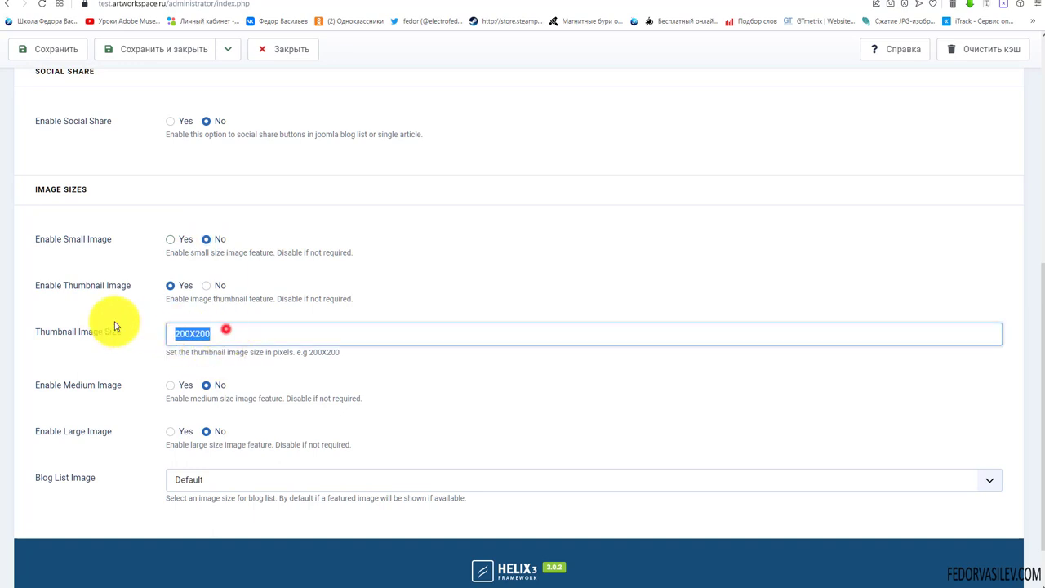
pyautogui.moveTo(129, 332); pyautogui.dragTo(58, 335)
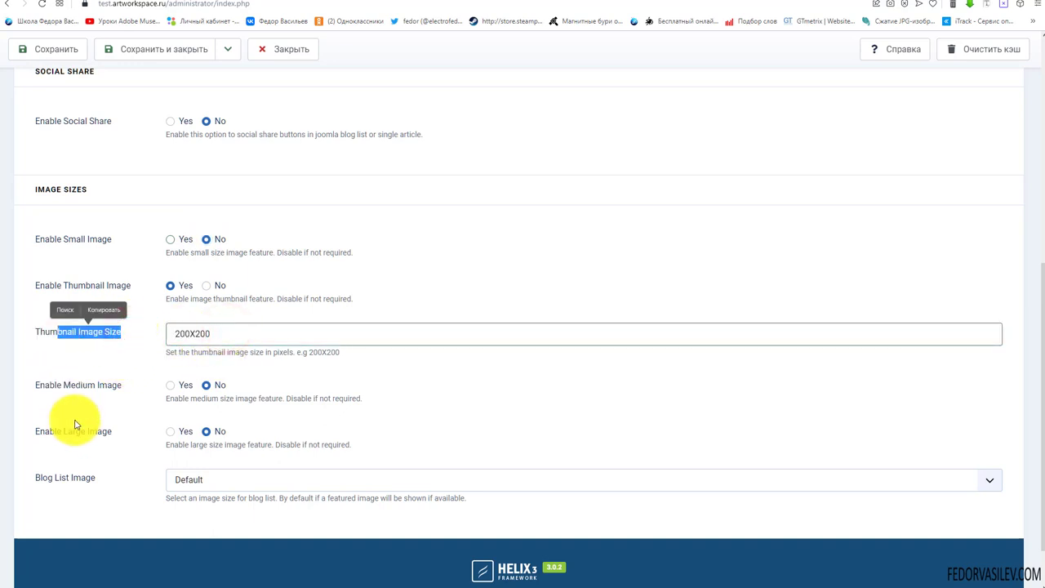
pyautogui.scroll(10, 74, 424)
pyautogui.hotkey('ctrl', 's')
# - Review the menu assignment options of the shaper_helix3 style and compare them with the live blog page
pyautogui.click(535, 227)
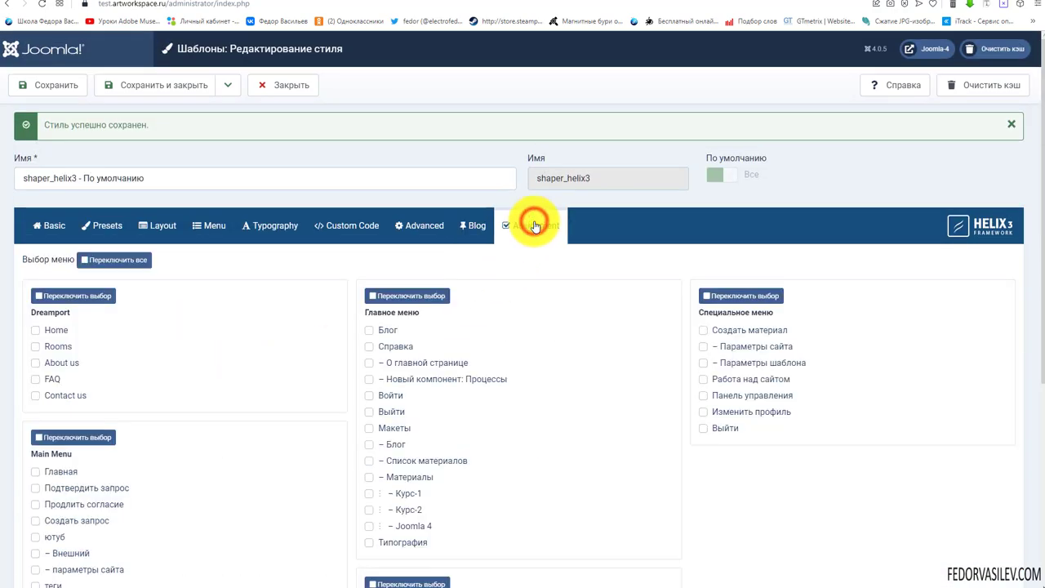
pyautogui.scroll(-1, 590, 263)
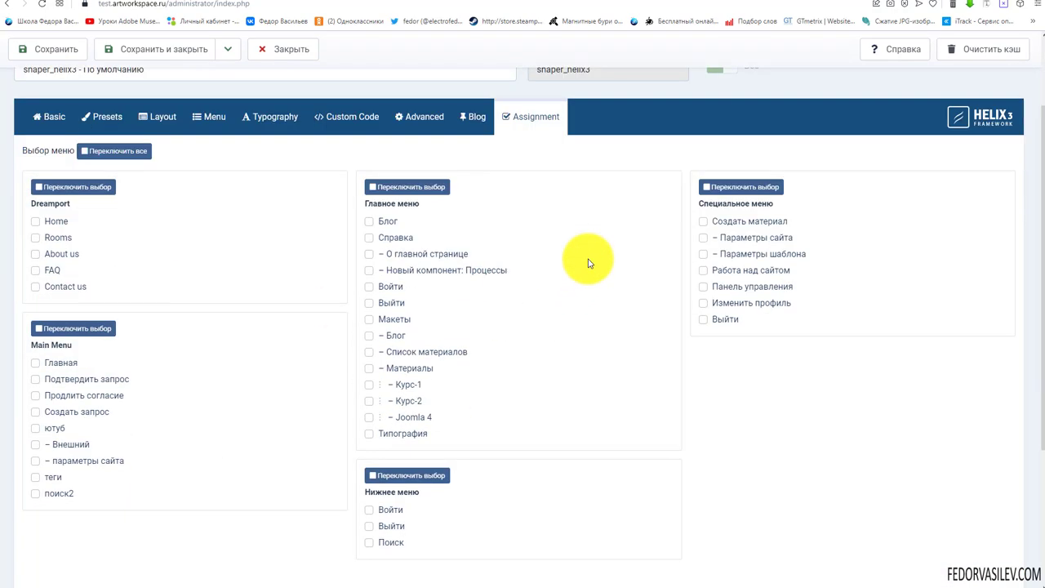
pyautogui.scroll(-1, 588, 263)
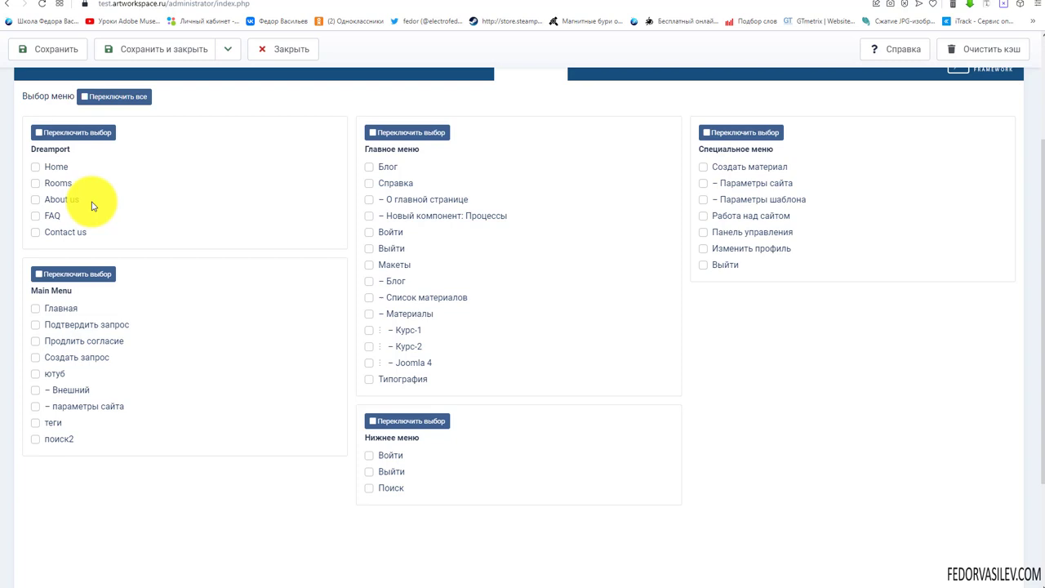
pyautogui.scroll(2, 142, 270)
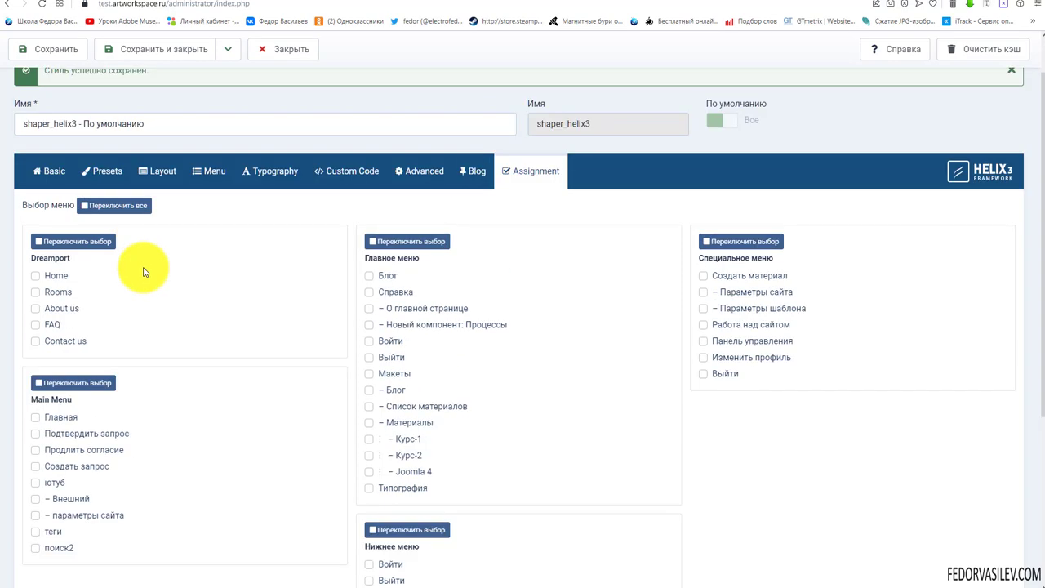
pyautogui.scroll(1, 187, 361)
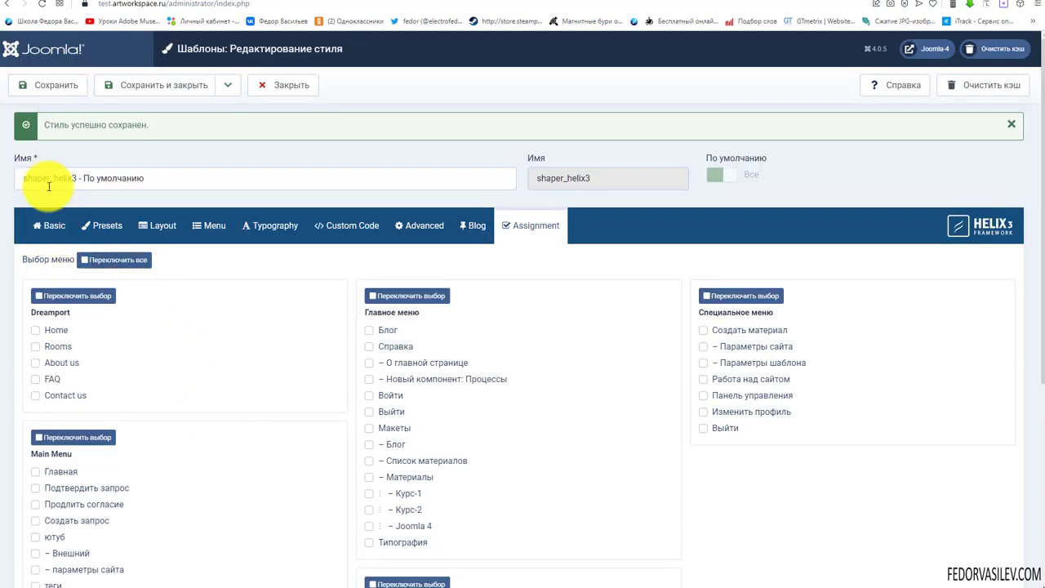
pyautogui.moveTo(52, 178); pyautogui.dragTo(80, 178)
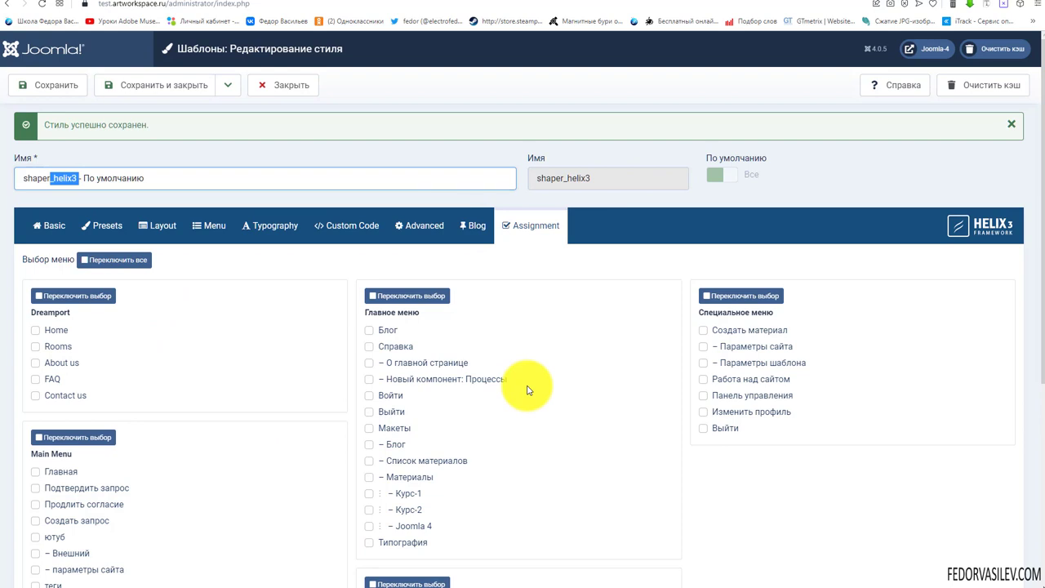
pyautogui.click(219, 3)
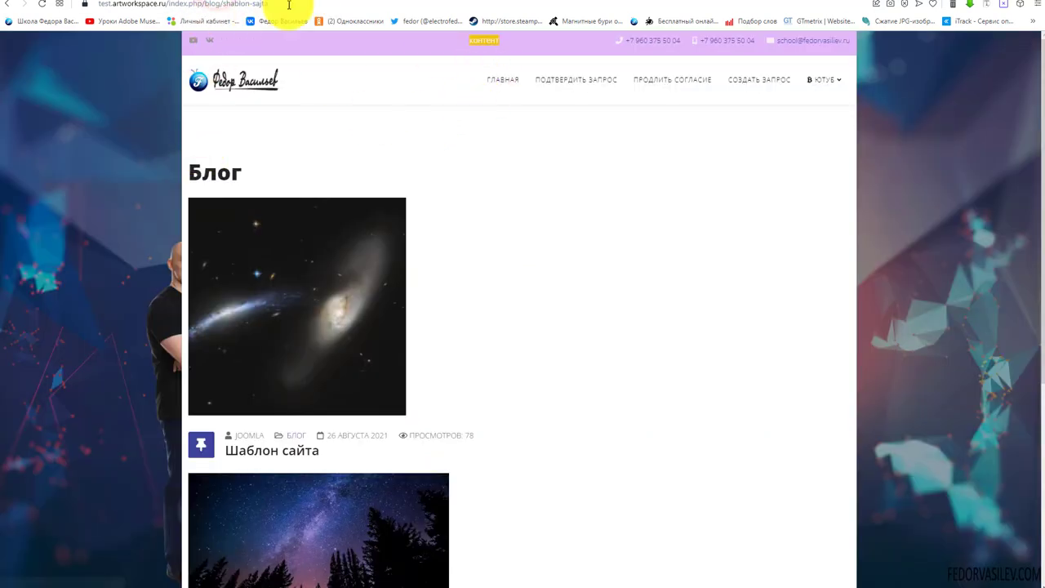
pyautogui.click(155, 3)
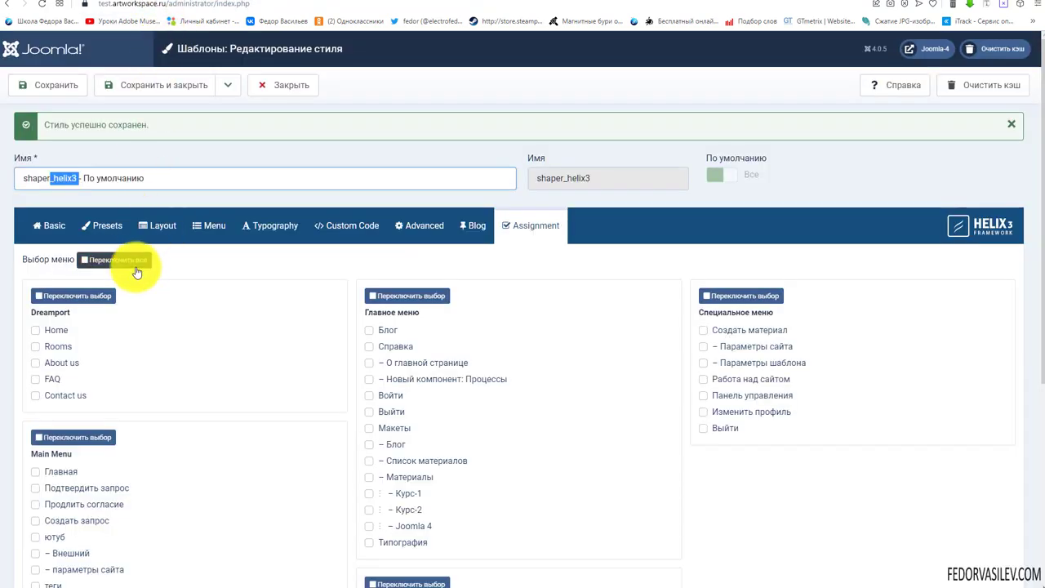
pyautogui.scroll(-1, 41, 327)
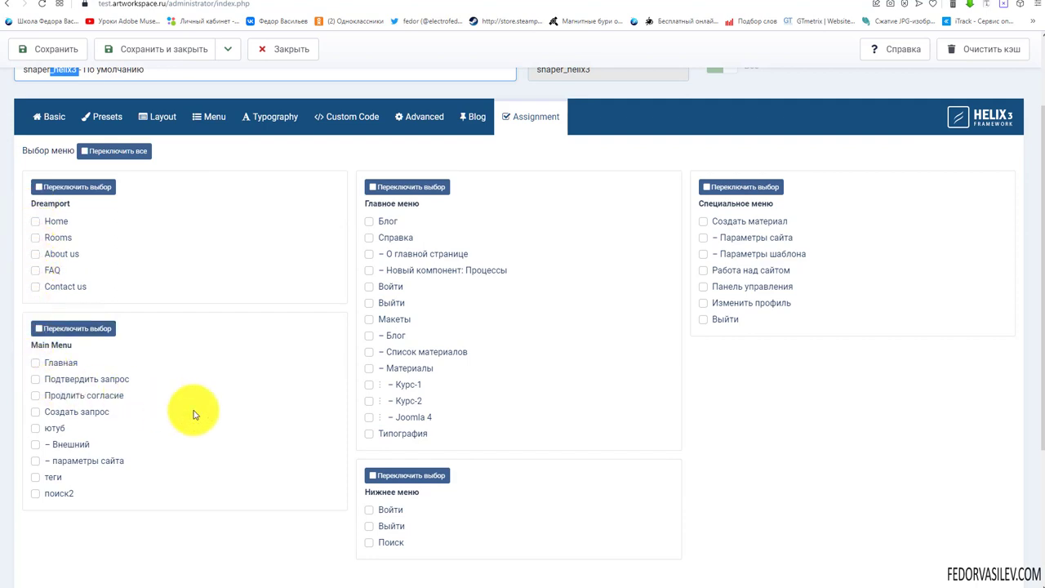
# - Look up the page assignment of shaper_helix3 in the site styles list and reopen the style's menu assignment
pyautogui.click(39, 209)
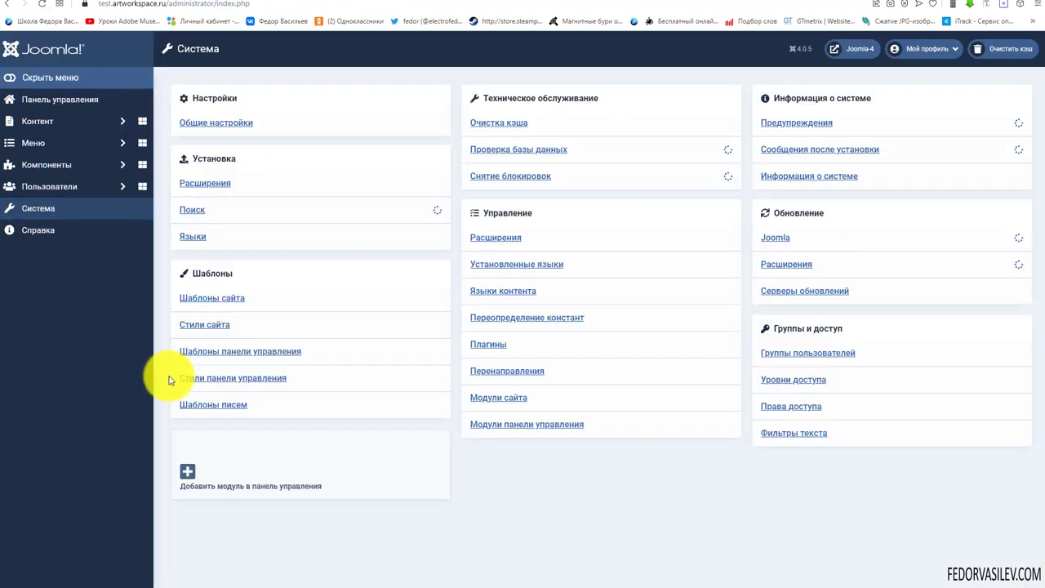
pyautogui.click(199, 325)
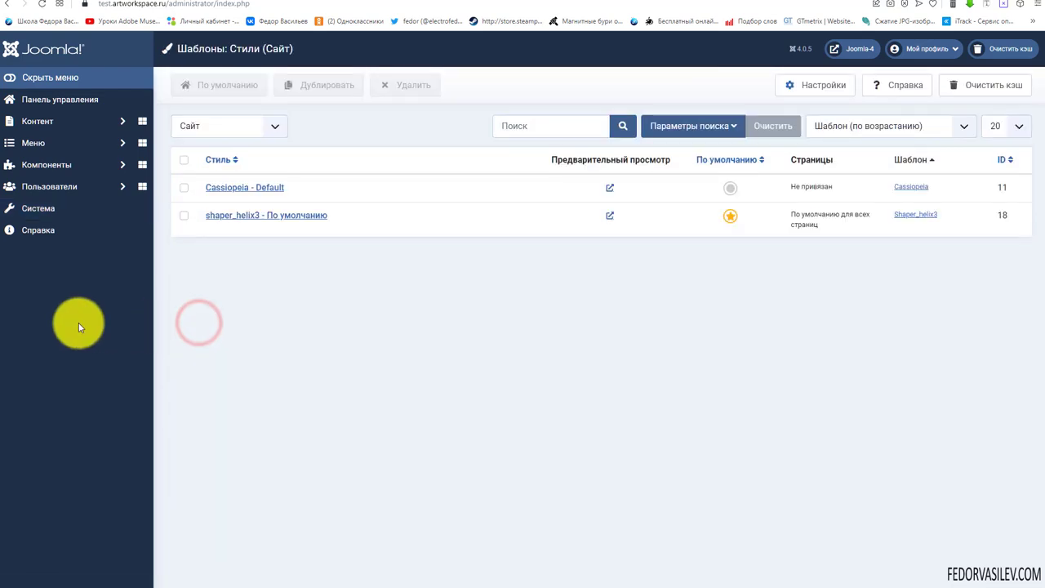
pyautogui.click(184, 215)
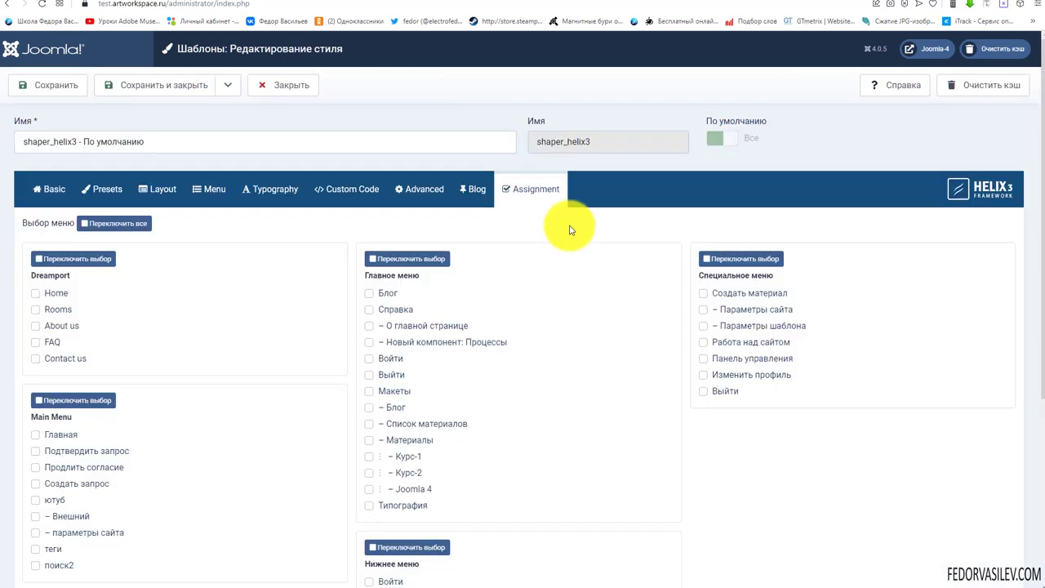
# - Look through the style's menu assignment and Blog settings once more and close the template style
pyautogui.scroll(-5, 621, 224)
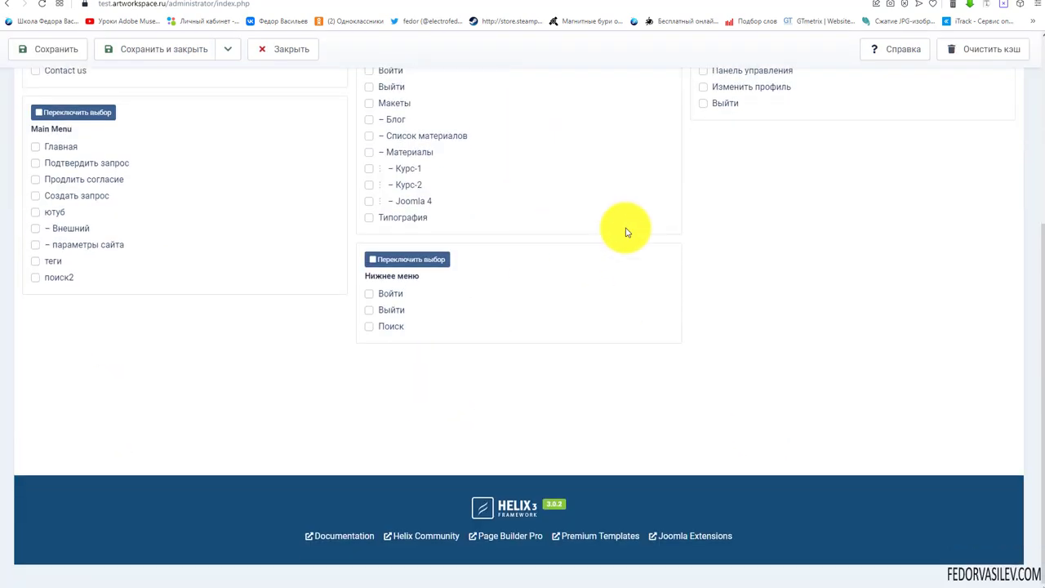
pyautogui.scroll(5, 625, 233)
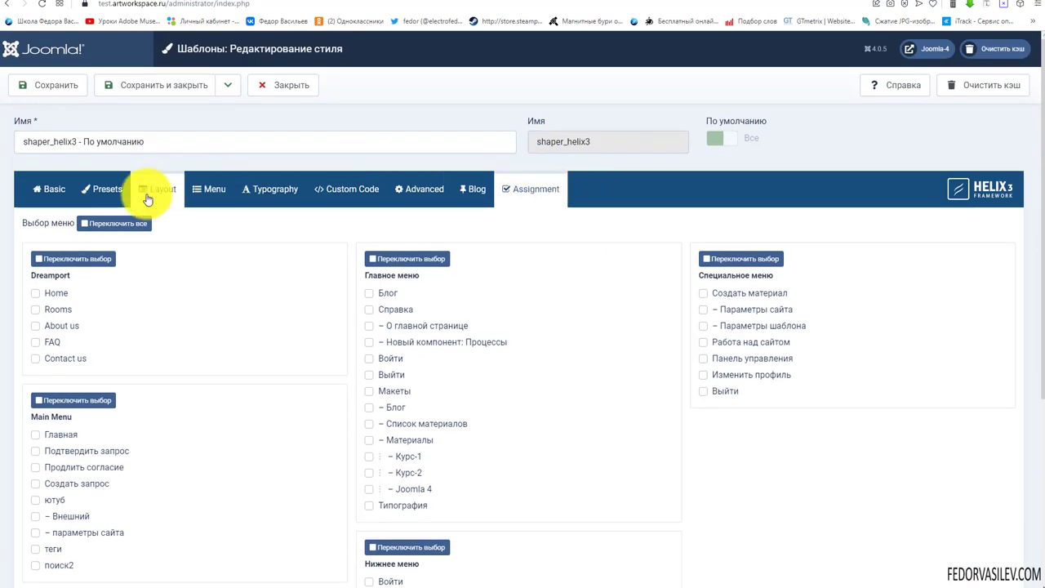
pyautogui.click(469, 192)
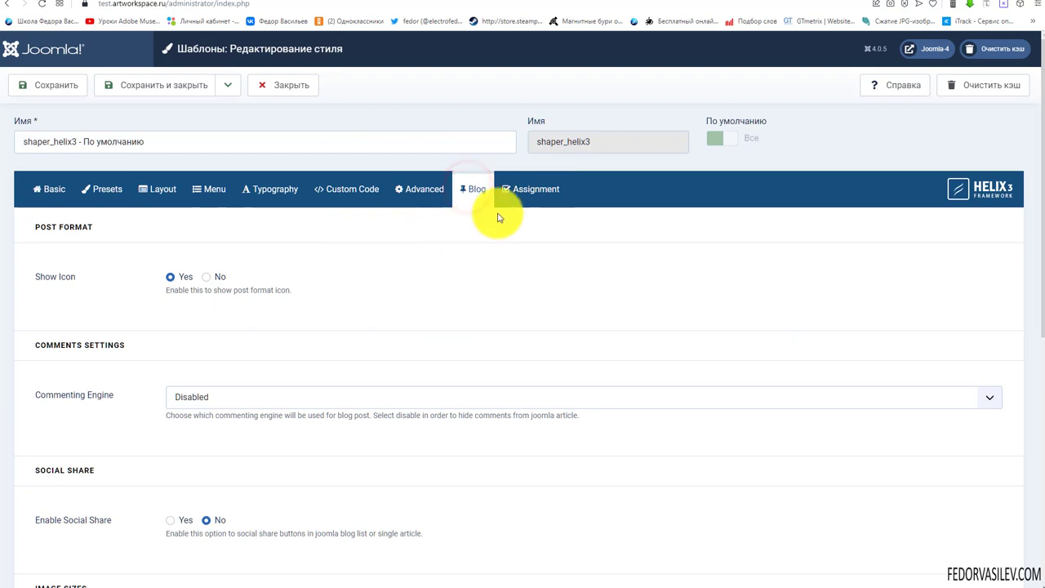
pyautogui.click(525, 196)
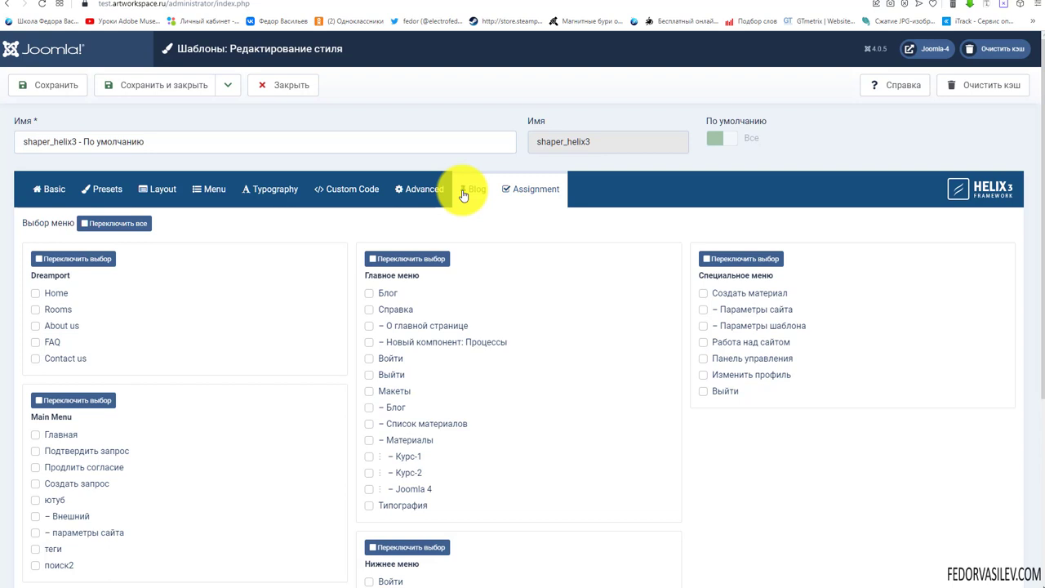
pyautogui.click(286, 86)
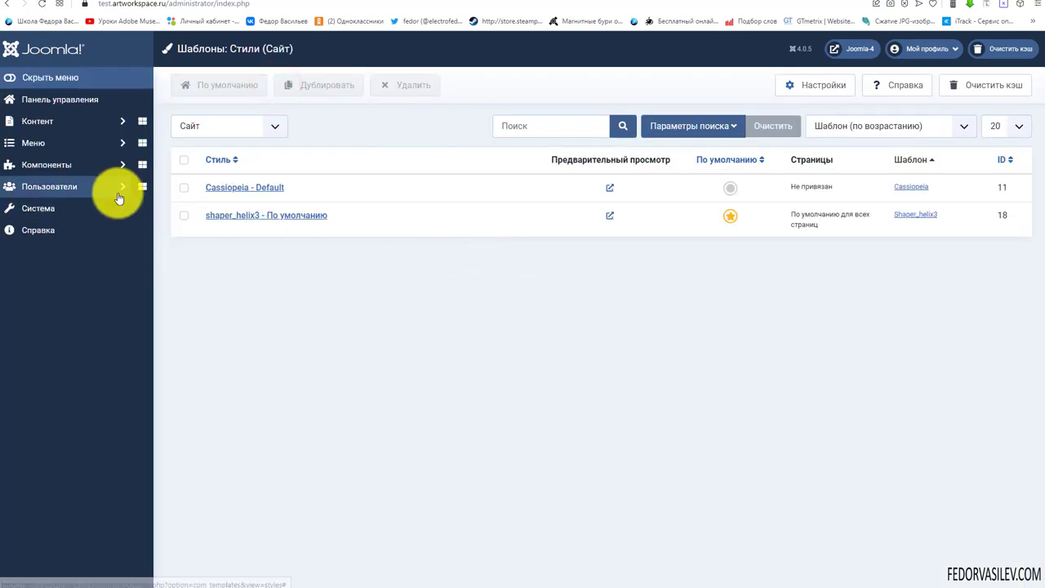
# - Find the "Шаблон сайта" article in the article list, compare it with the live page and open it for editing
pyautogui.click(73, 125)
pyautogui.click(45, 142)
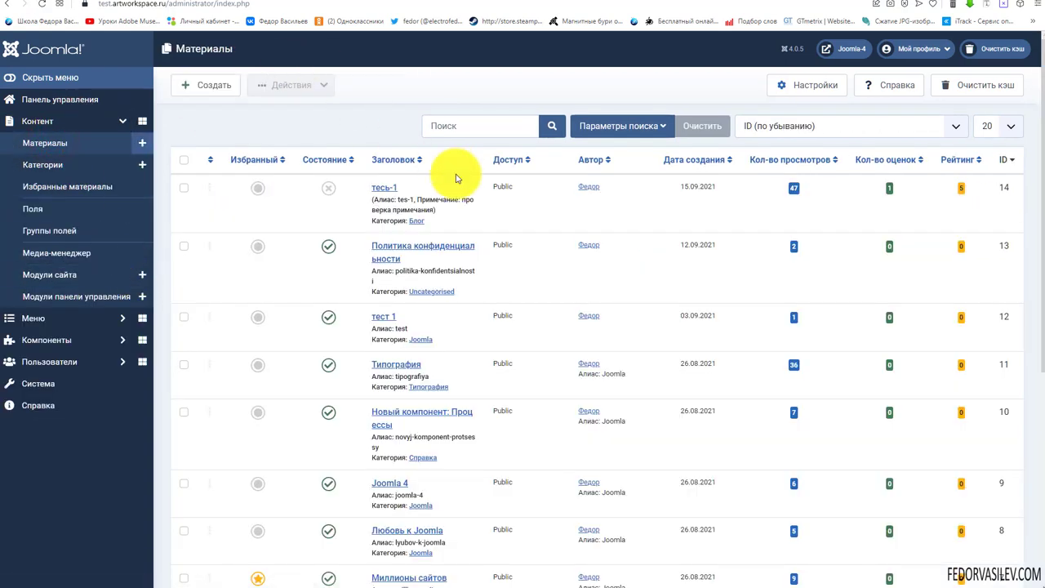
pyautogui.scroll(-2, 382, 201)
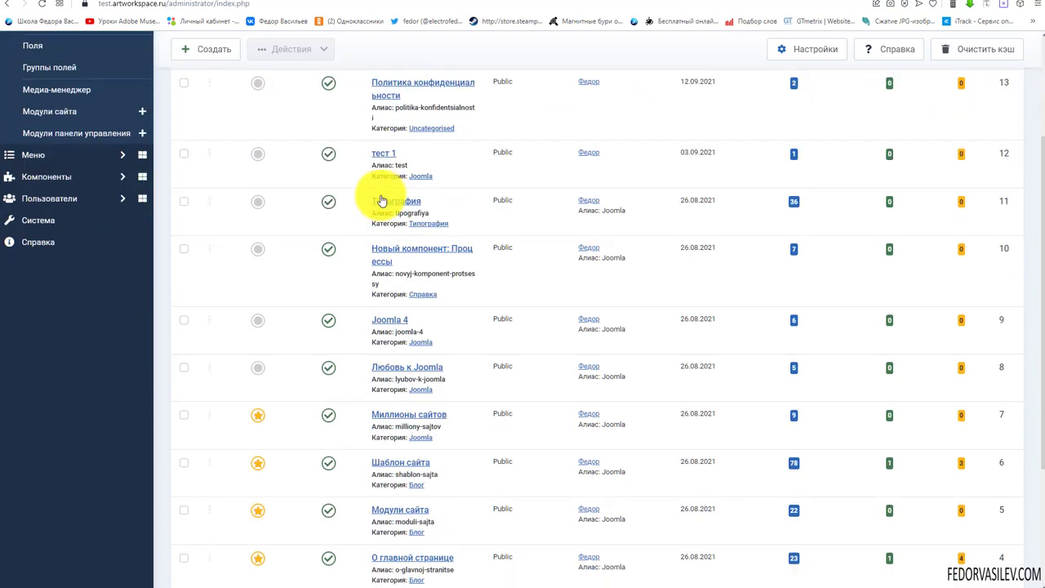
pyautogui.click(214, 3)
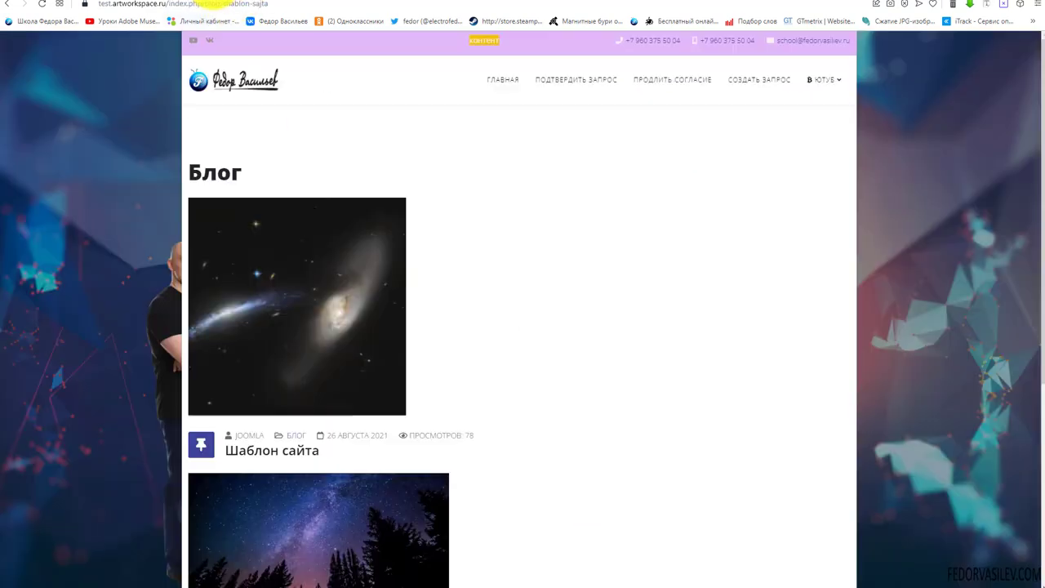
pyautogui.scroll(-2, 333, 261)
pyautogui.scroll(-1, 280, 285)
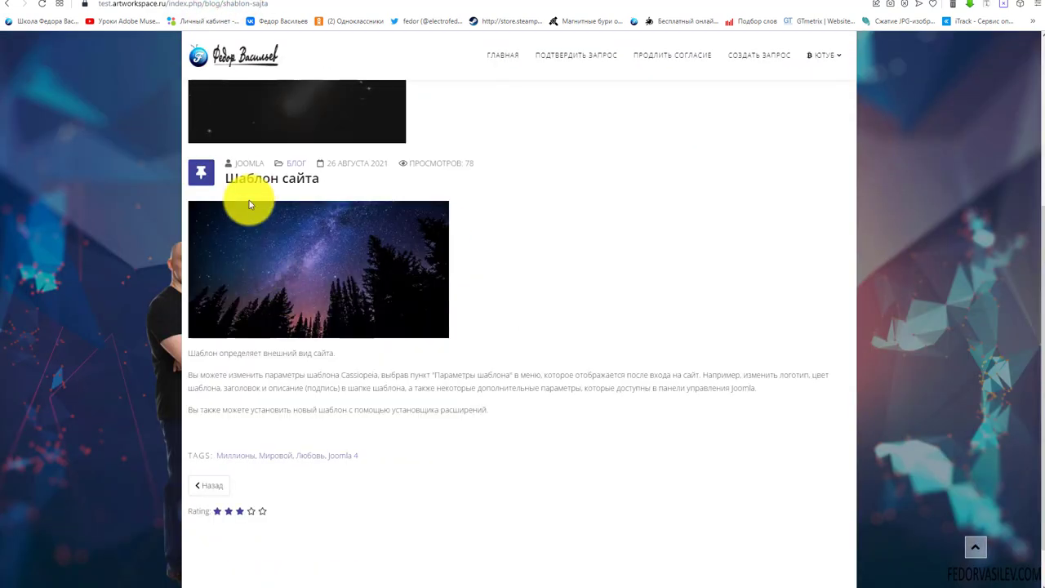
pyautogui.click(168, 2)
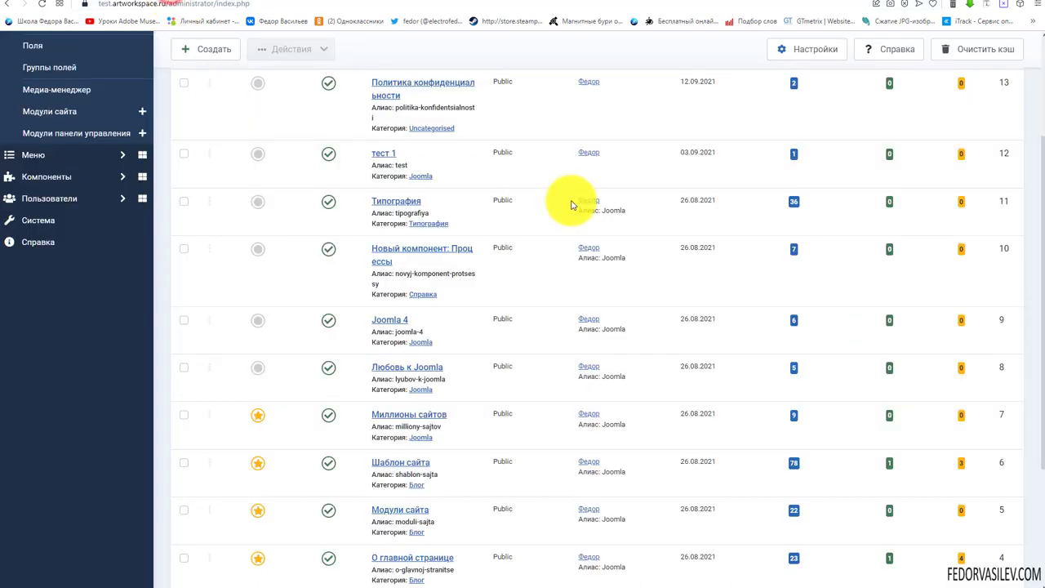
pyautogui.scroll(-1, 591, 384)
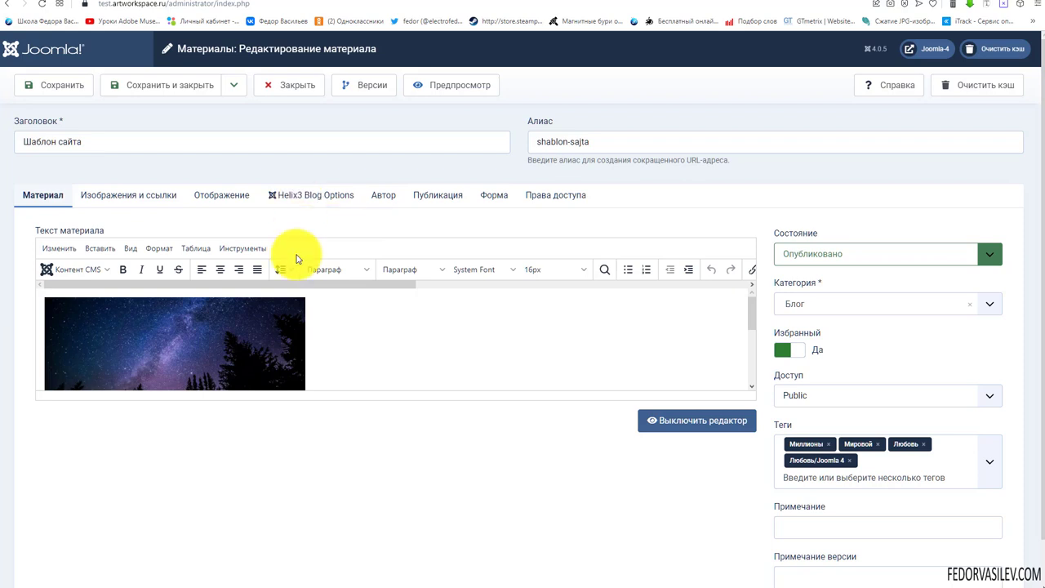
# - Review the Post Format choices in the article's Helix3 Blog Options and compare them with the icon on the live page
pyautogui.click(299, 197)
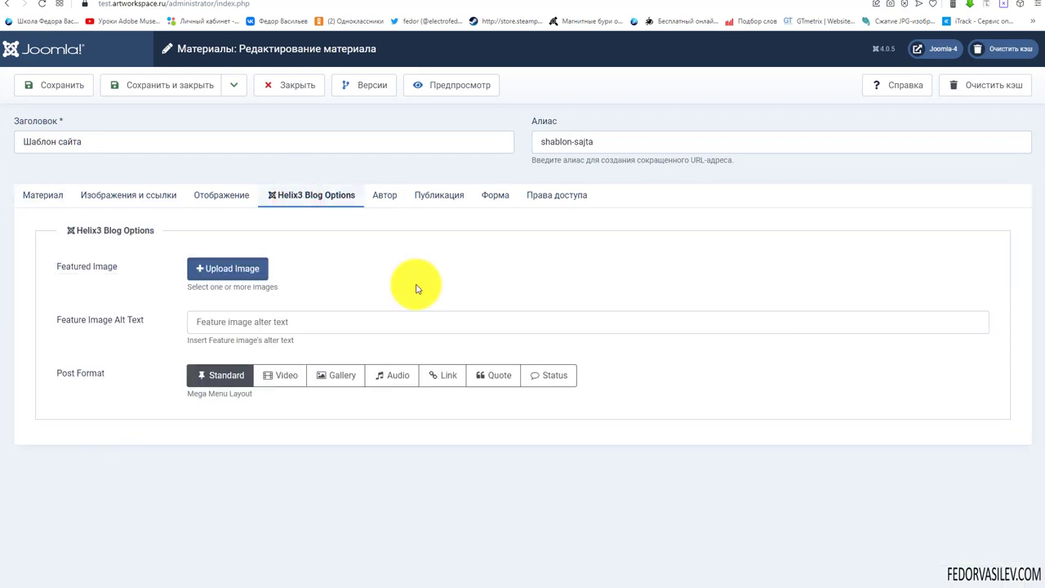
pyautogui.moveTo(109, 369); pyautogui.dragTo(59, 377)
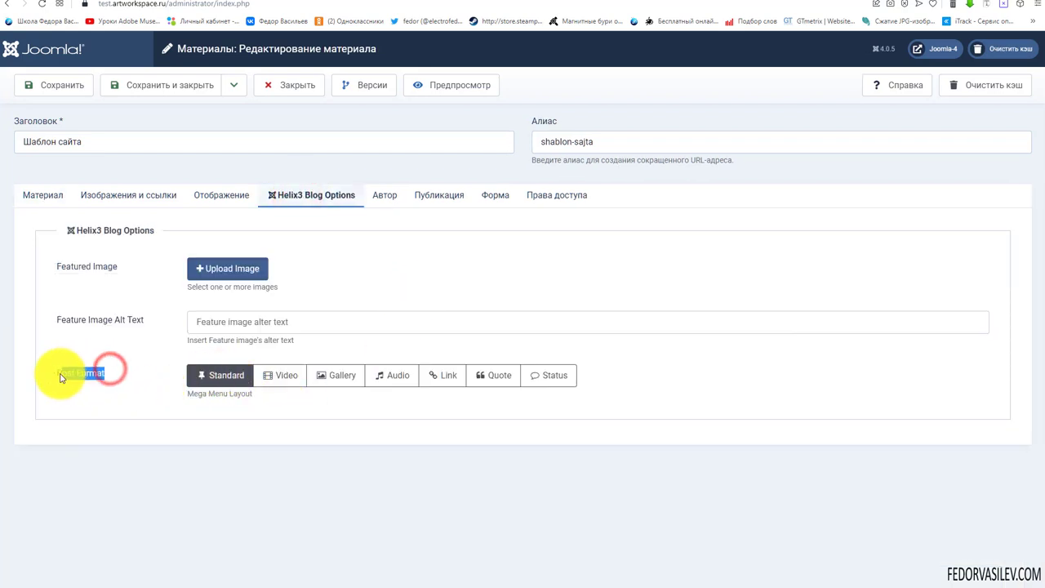
pyautogui.click(106, 389)
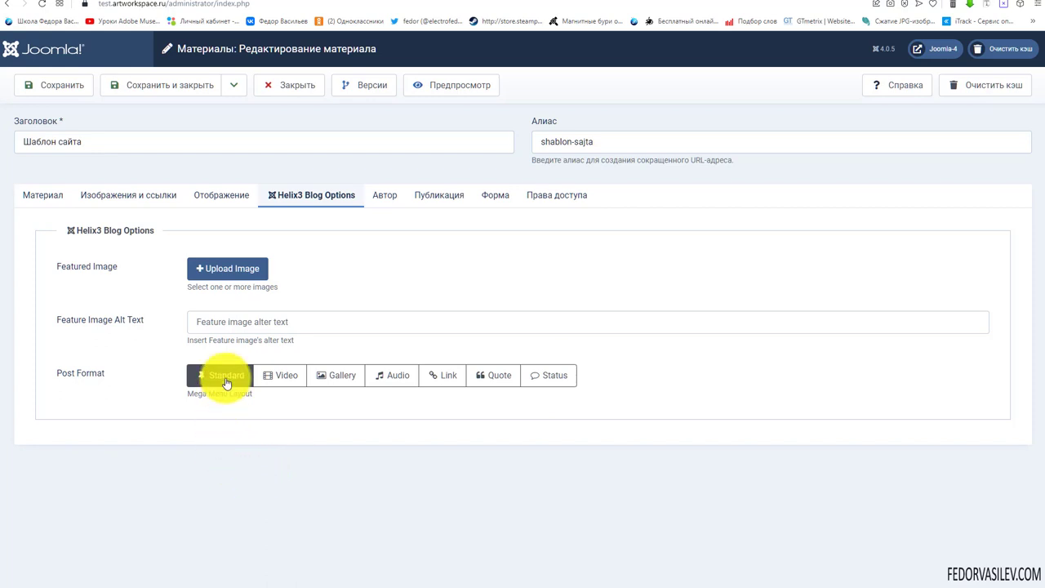
pyautogui.hotkey('ctrl', 'Tab')
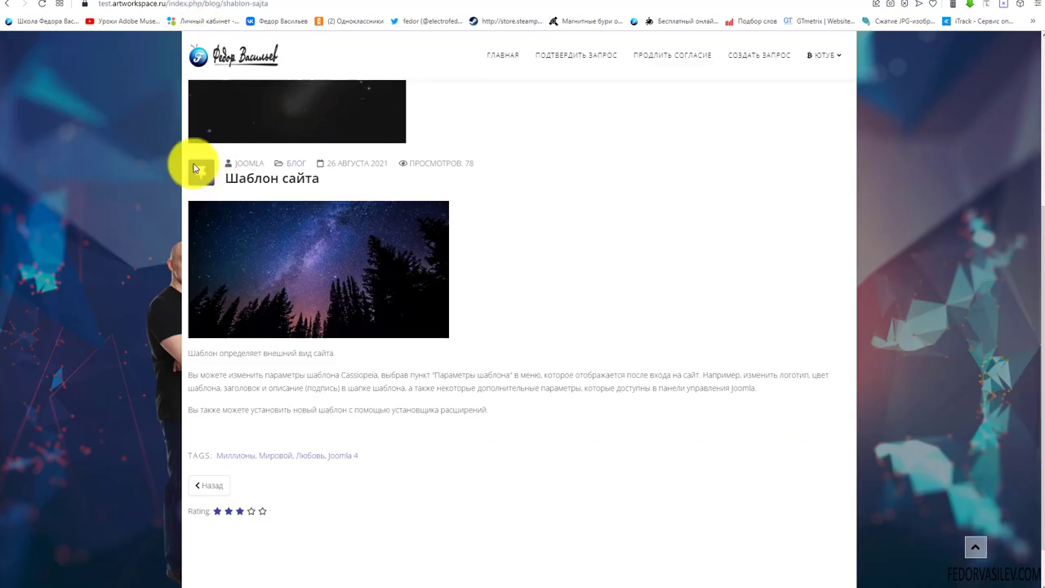
pyautogui.hotkey('ctrl', 'Tab')
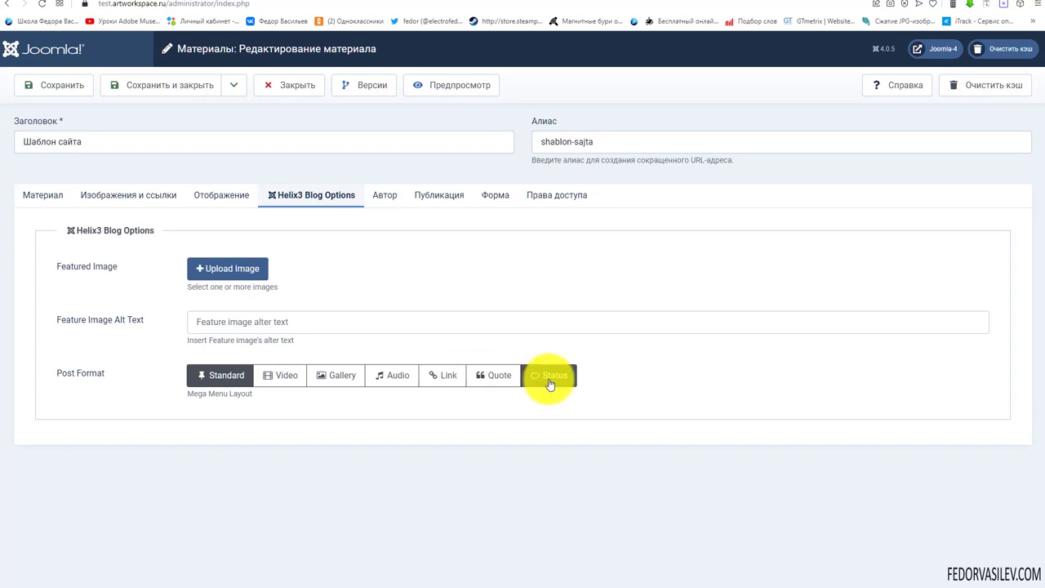
# - Check the icon beside the "Шаблон сайта" title on the live page and set the article's Post Format to Video
pyautogui.hotkey('ctrl', 'Tab')
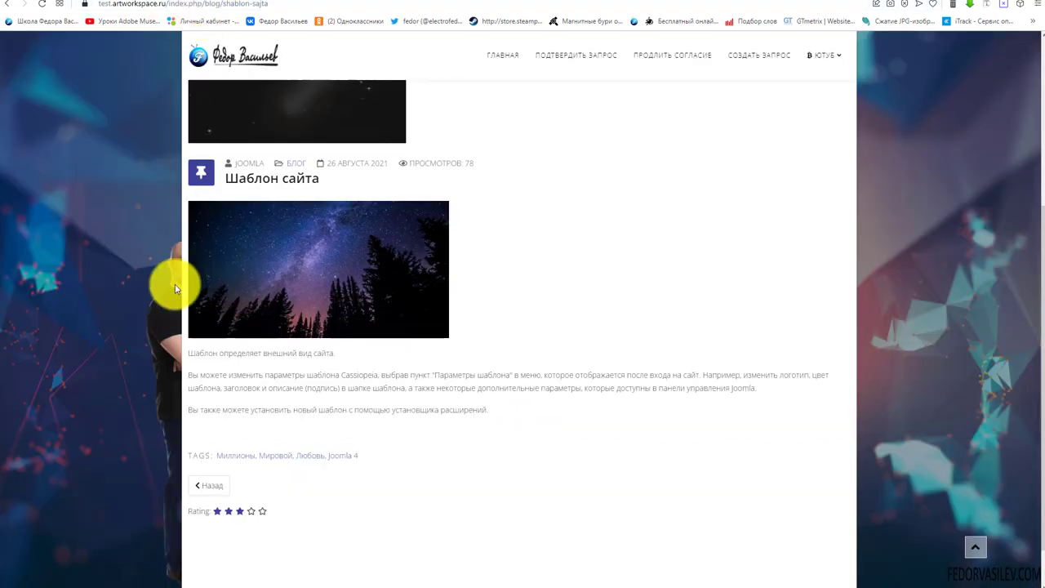
pyautogui.moveTo(342, 345); pyautogui.dragTo(228, 346)
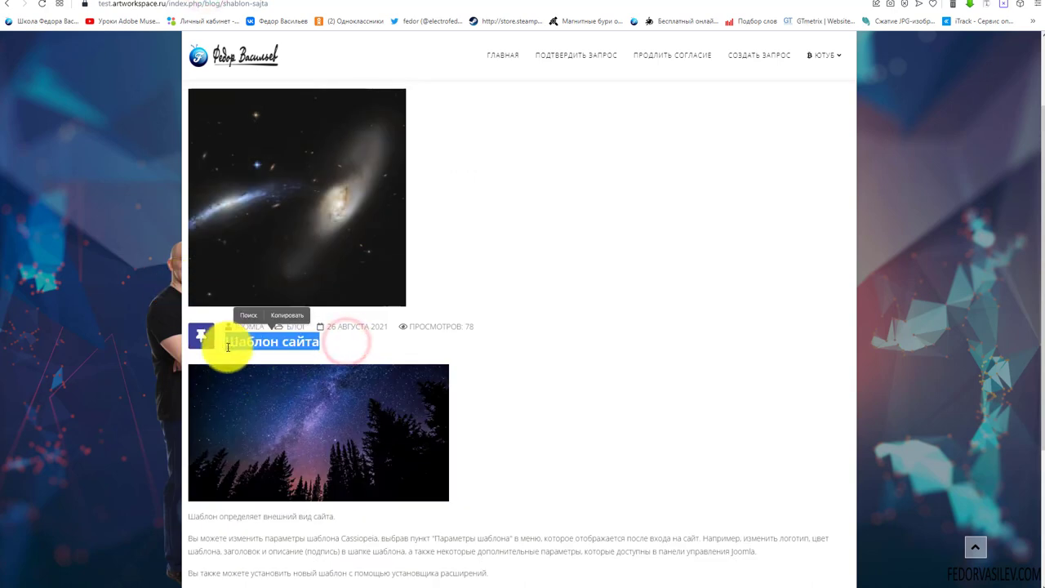
pyautogui.click(620, 265)
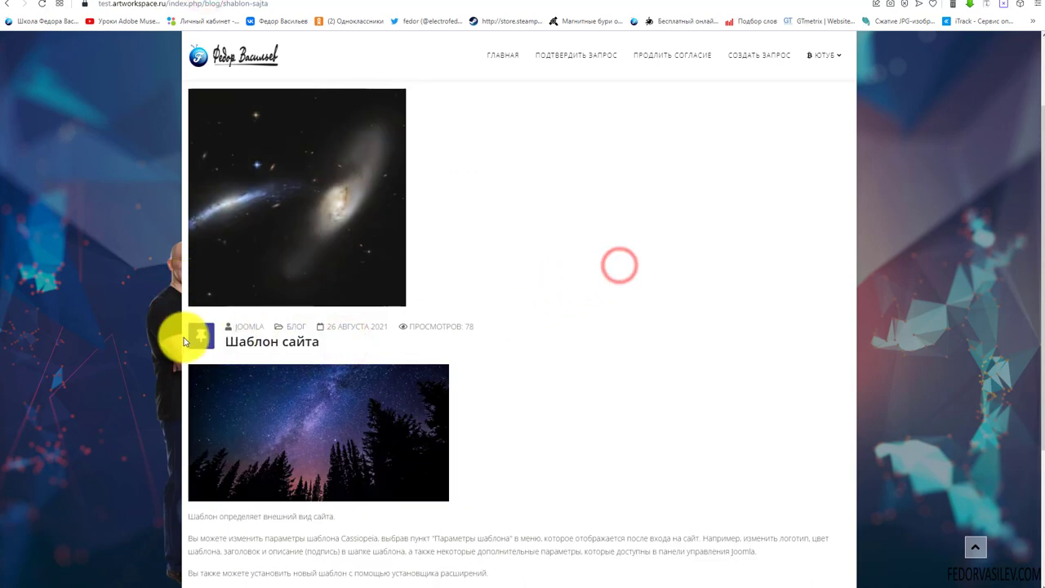
pyautogui.hotkey('ctrl', 'Tab')
pyautogui.click(280, 375)
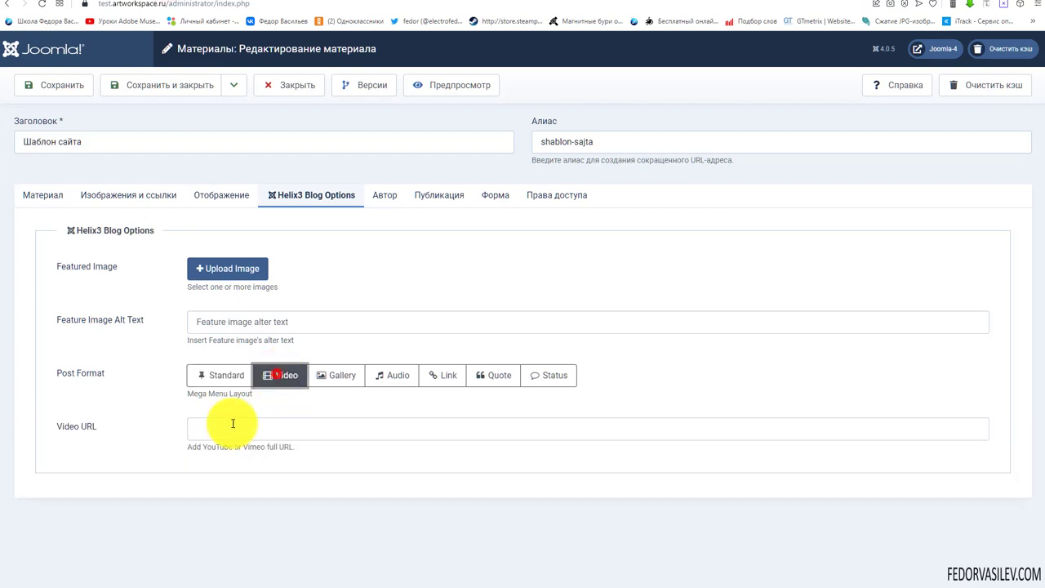
# - Save the article with the Video post format and check the icon beside its title on the live page
pyautogui.hotkey('ctrl', 's')
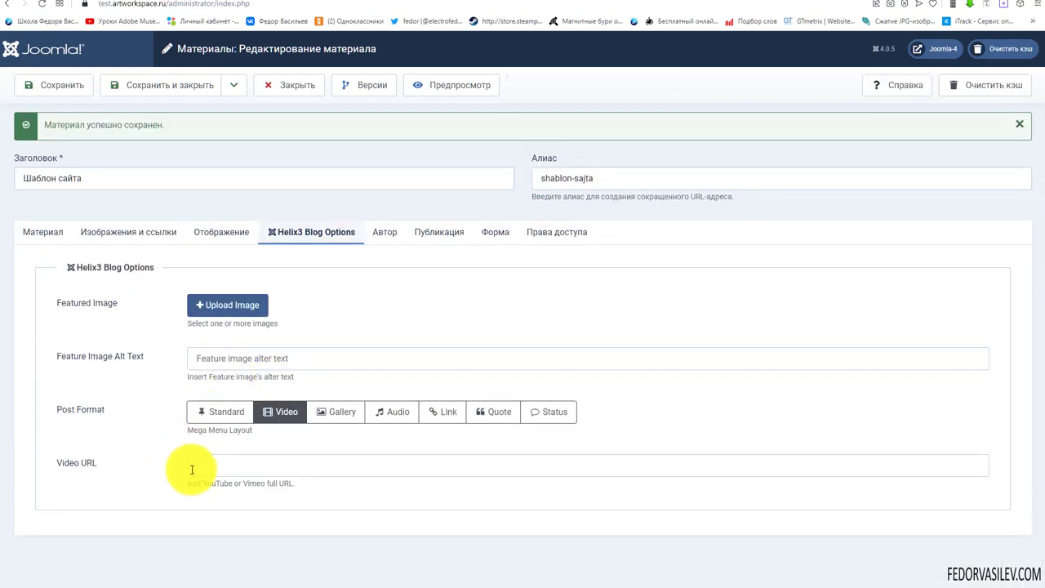
pyautogui.click(201, 464)
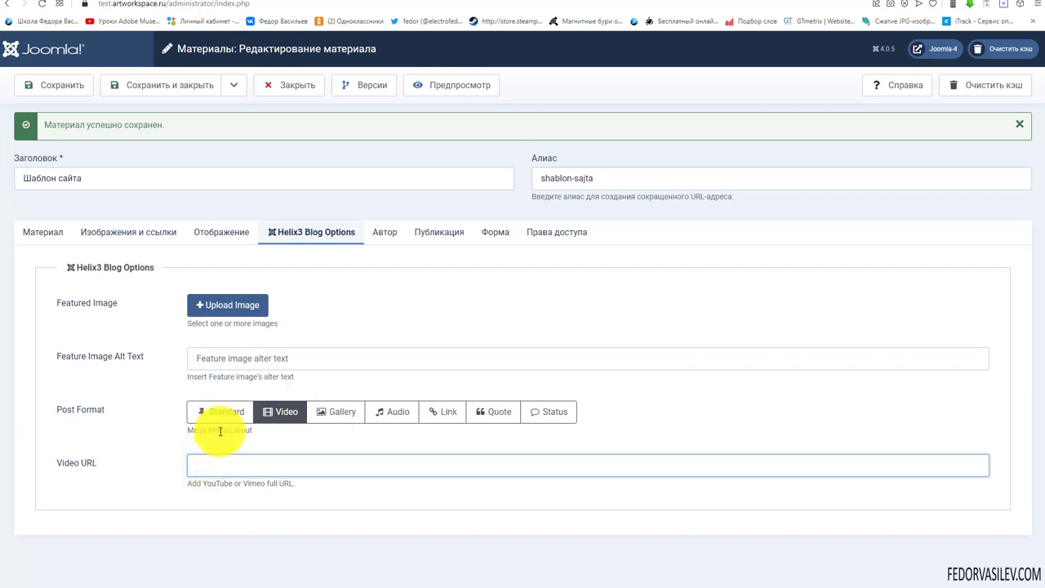
pyautogui.click(178, 8)
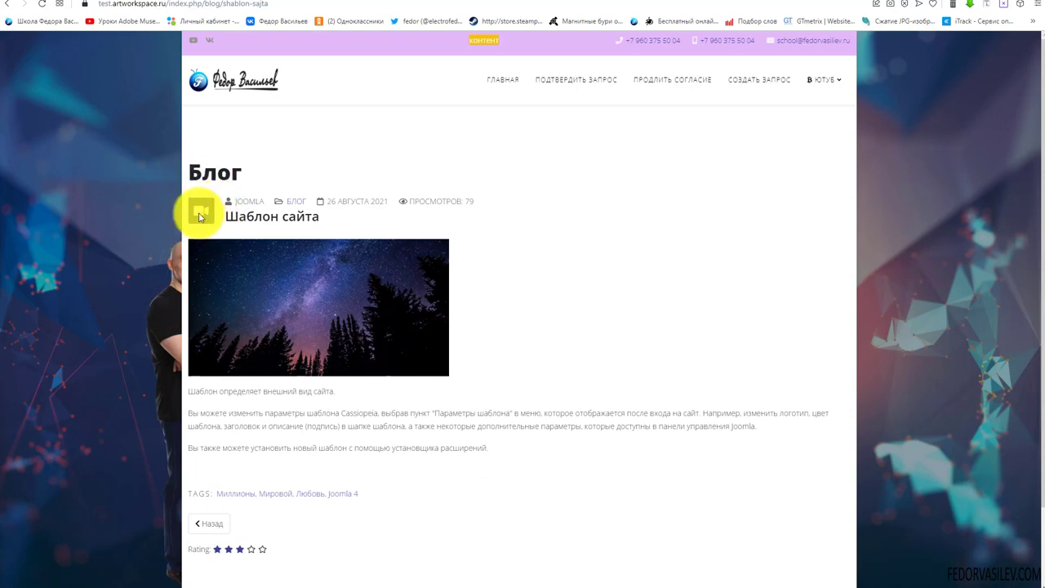
pyautogui.scroll(-2, 193, 224)
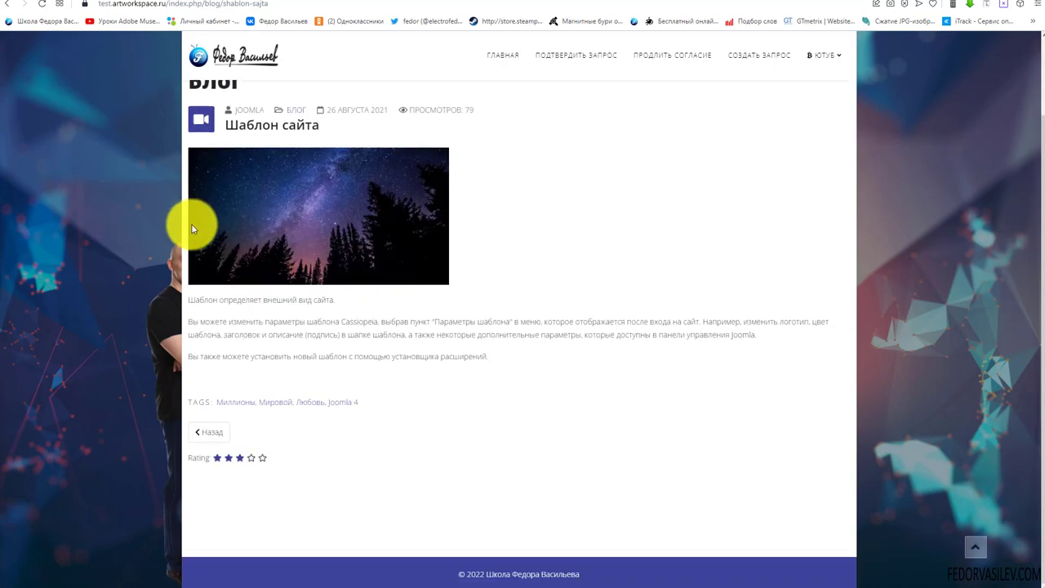
pyautogui.scroll(2, 205, 233)
pyautogui.click(180, 1)
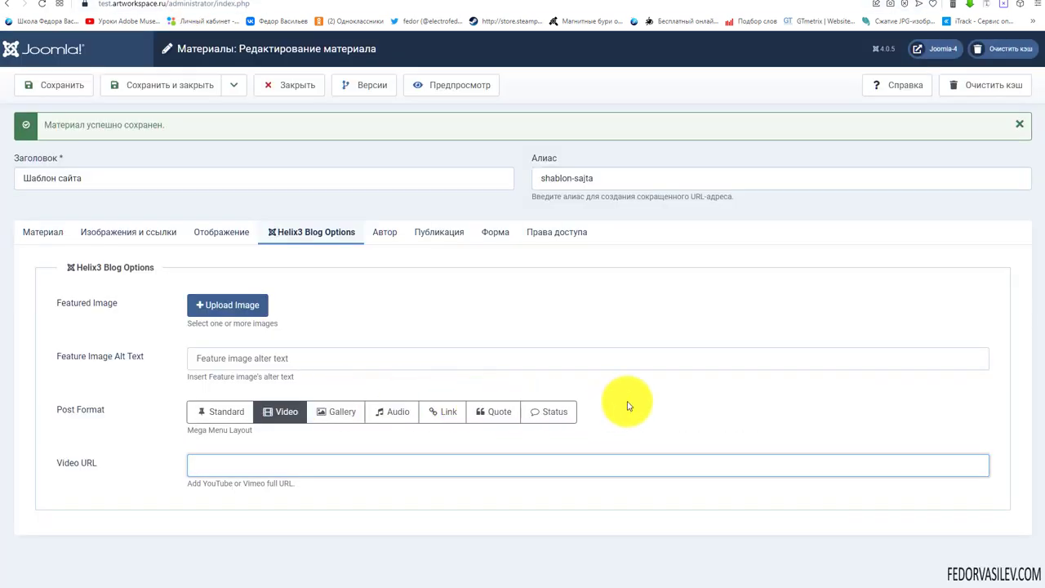
# - Set the "Шаблон сайта" article's Post Format back to Standard
pyautogui.click(210, 415)
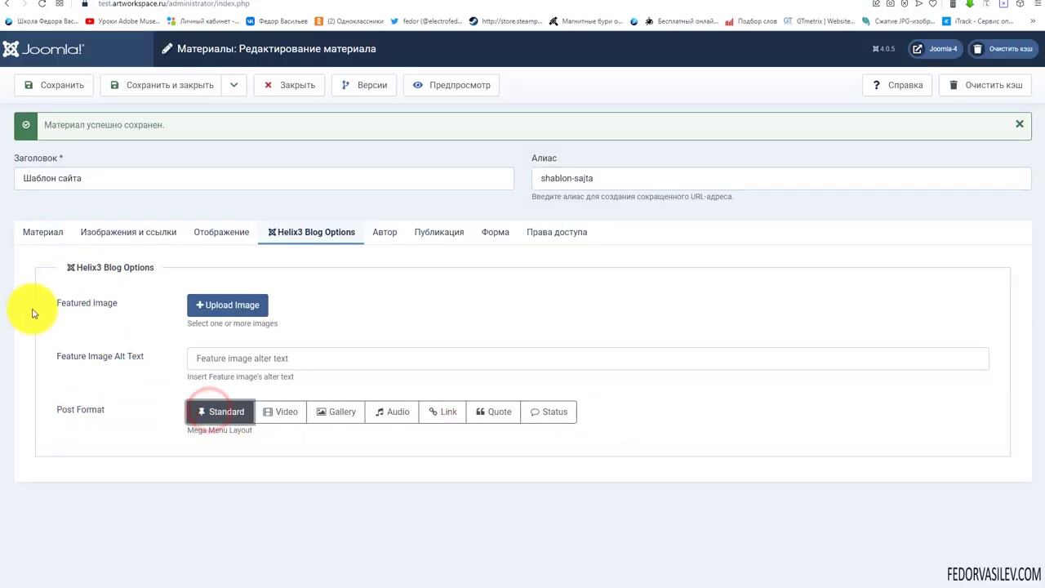
pyautogui.tripleClick(126, 308)
pyautogui.click(378, 298)
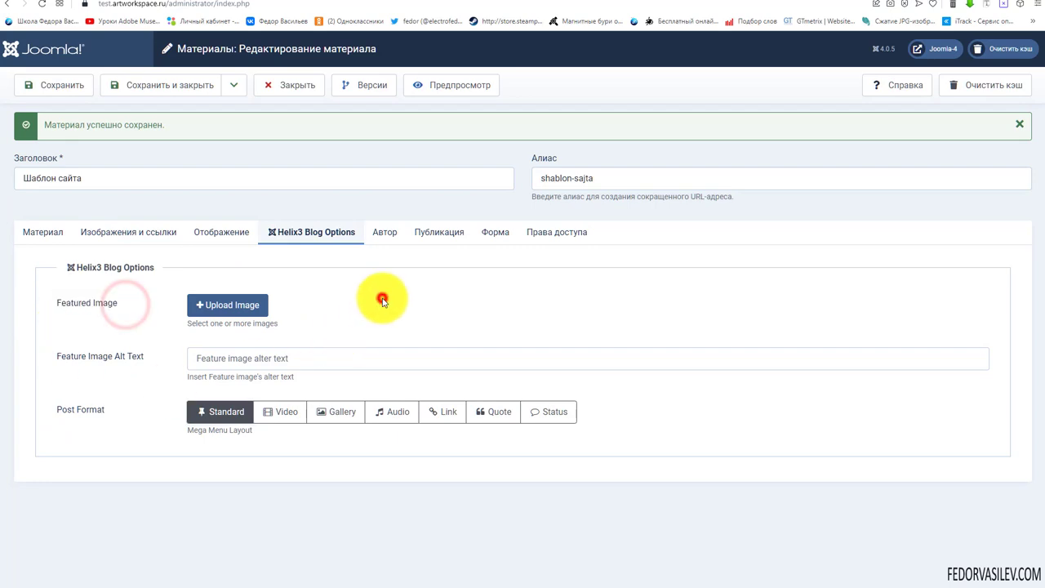
# - Compare the article's intro and full-text images, the image in its body and its display settings with the Helix3 Featured Image option
pyautogui.click(98, 232)
pyautogui.scroll(-4, 428, 234)
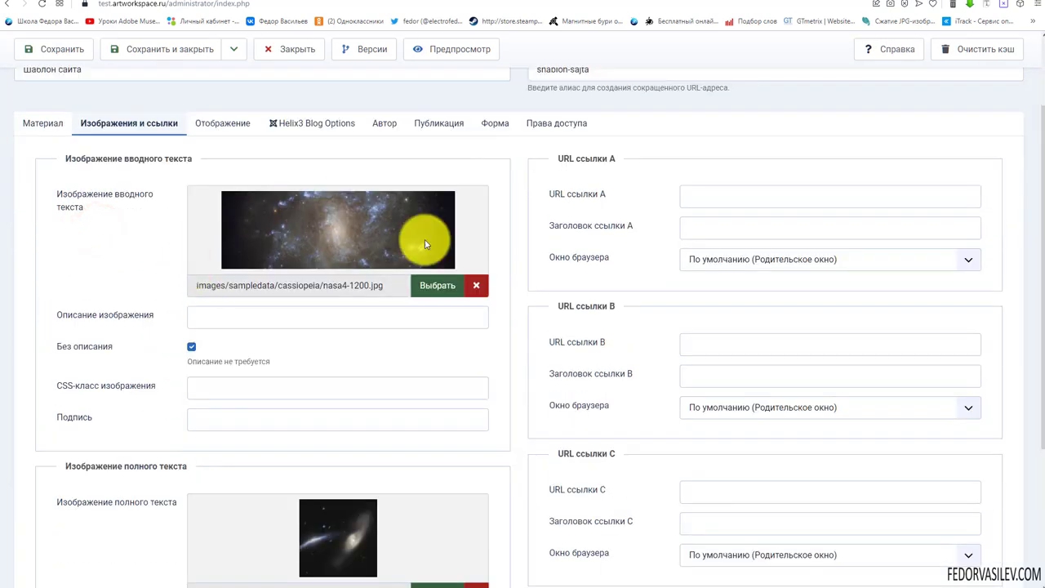
pyautogui.scroll(5, 257, 338)
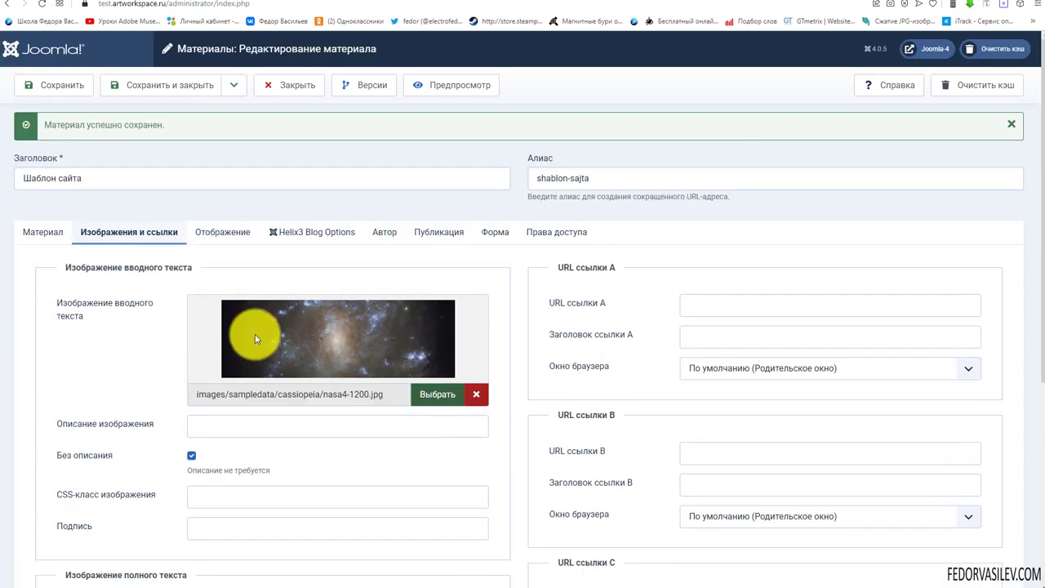
pyautogui.click(312, 232)
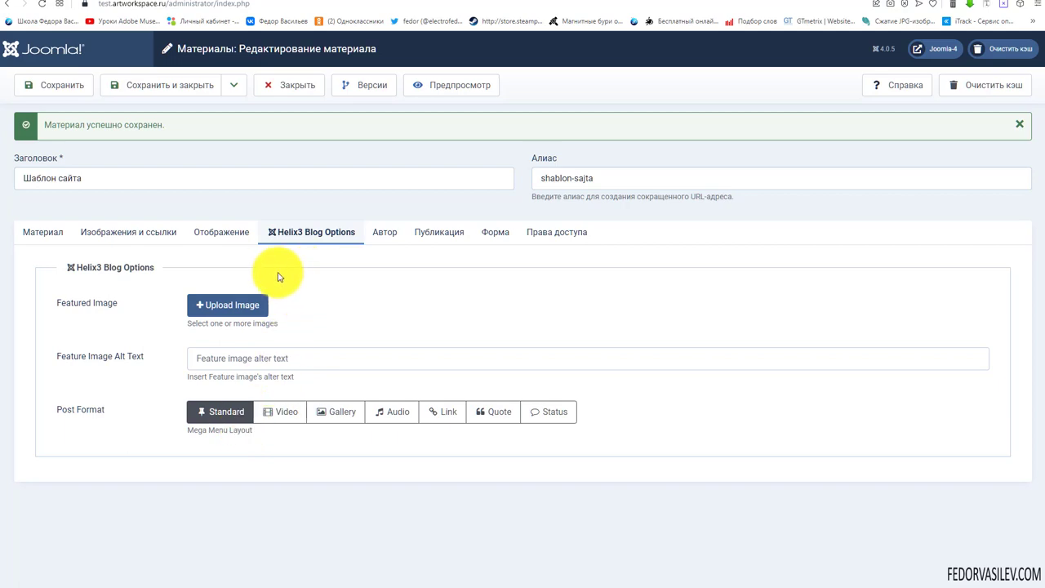
pyautogui.click(111, 228)
pyautogui.scroll(-2, 98, 268)
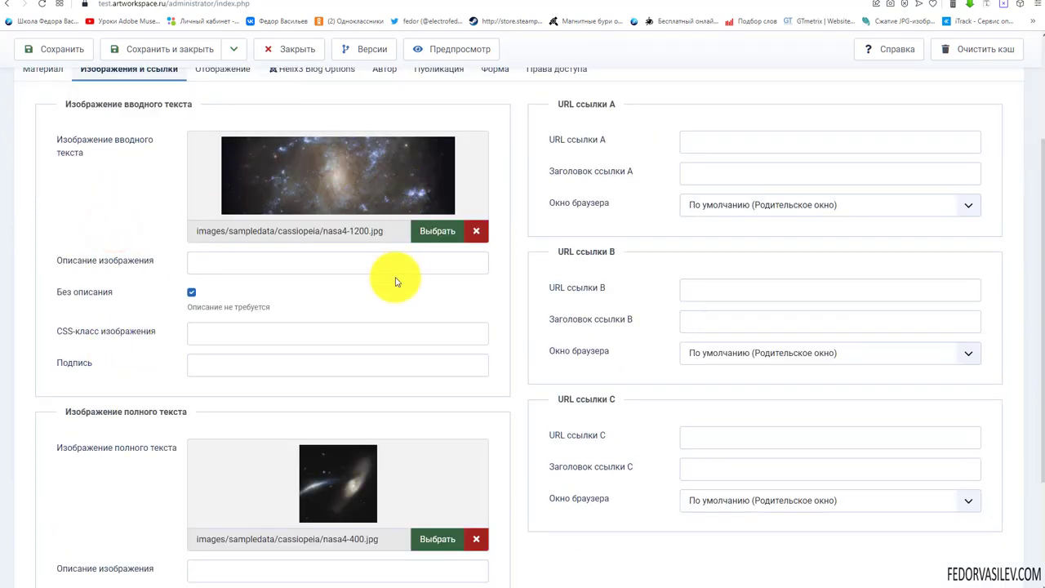
pyautogui.scroll(1, 79, 211)
pyautogui.click(43, 123)
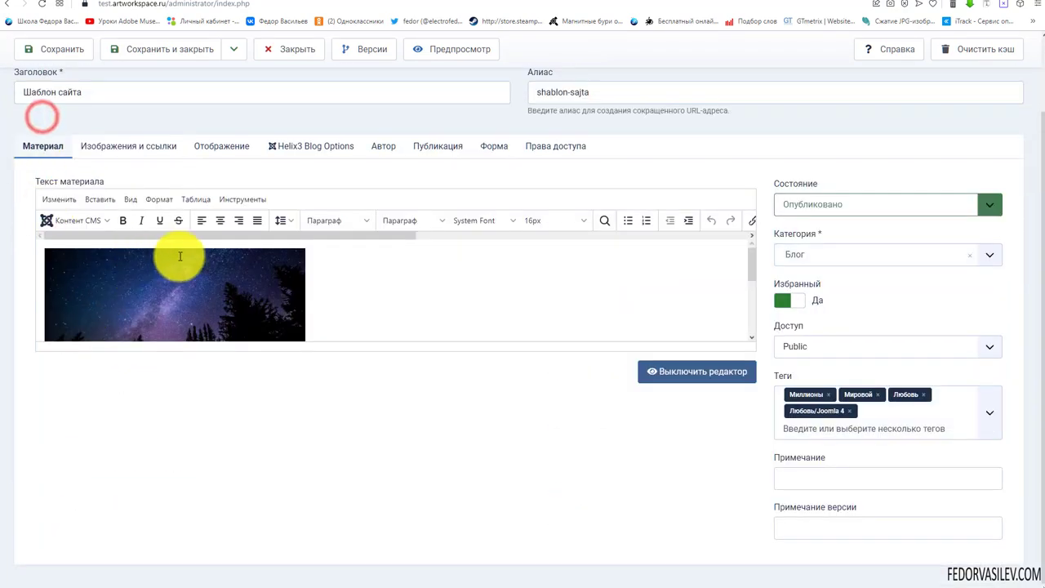
pyautogui.click(211, 279)
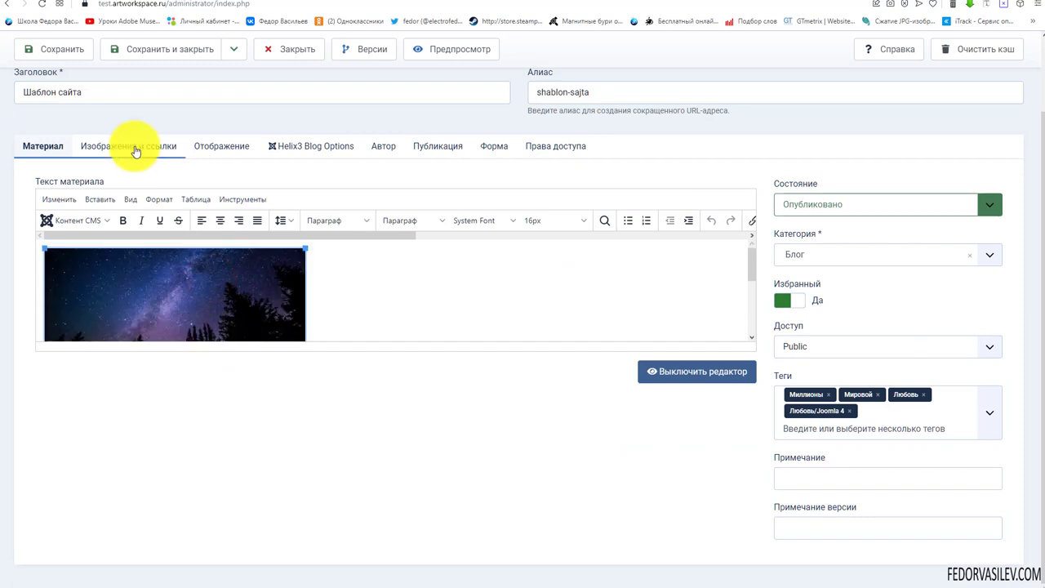
pyautogui.click(133, 147)
pyautogui.click(229, 145)
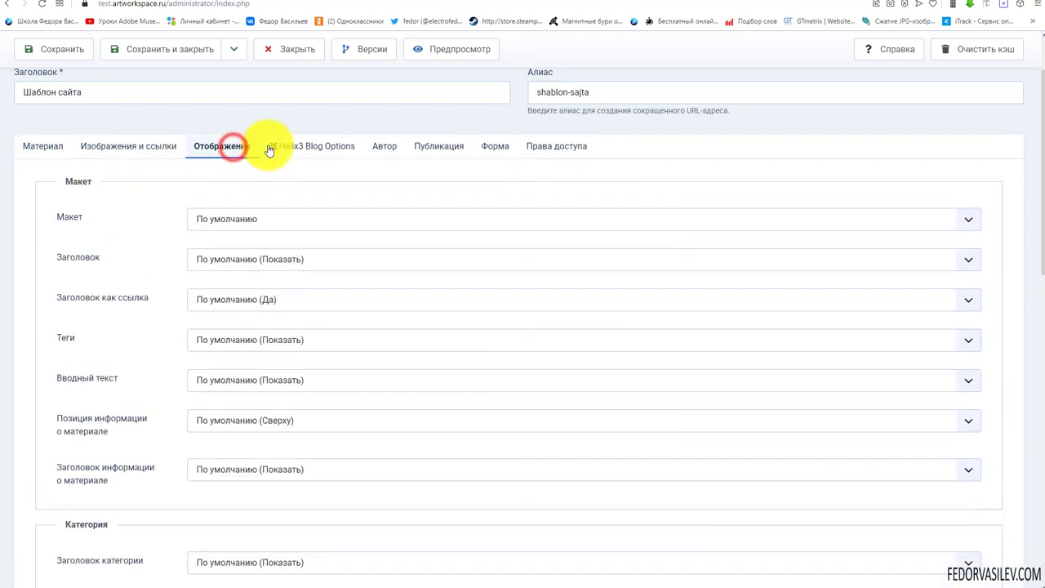
pyautogui.click(296, 145)
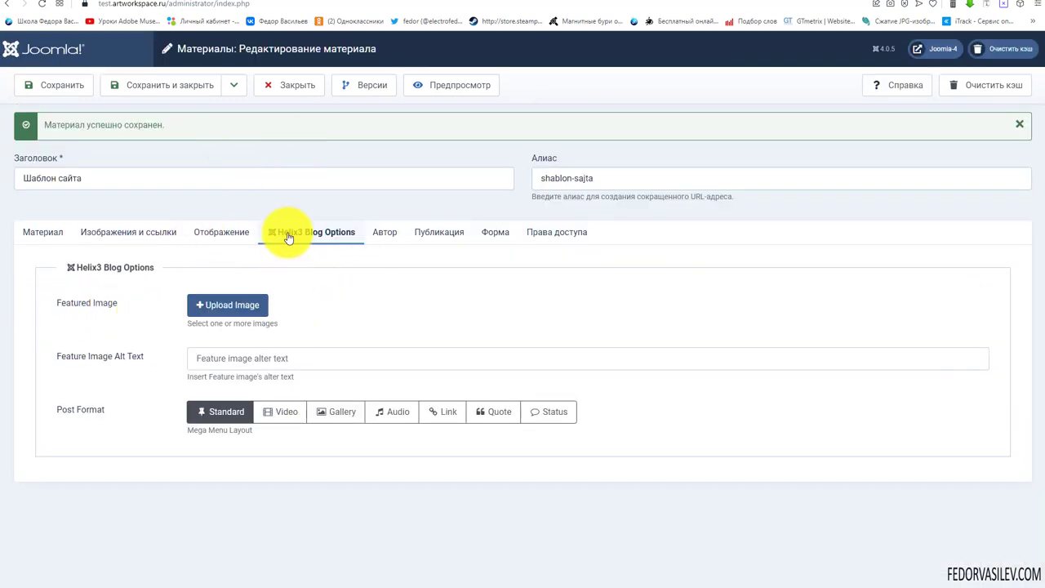
pyautogui.click(215, 306)
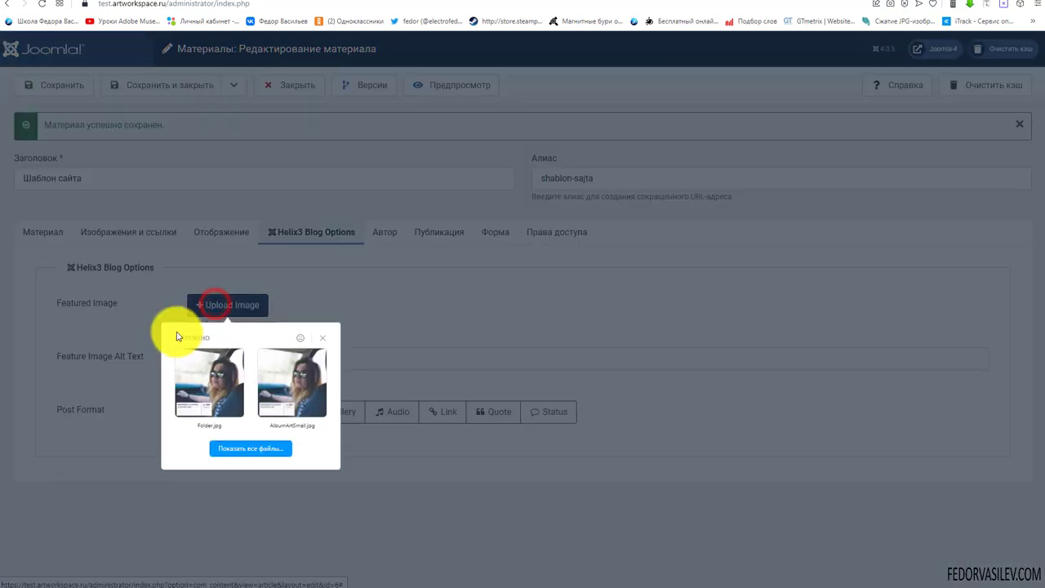
pyautogui.click(218, 446)
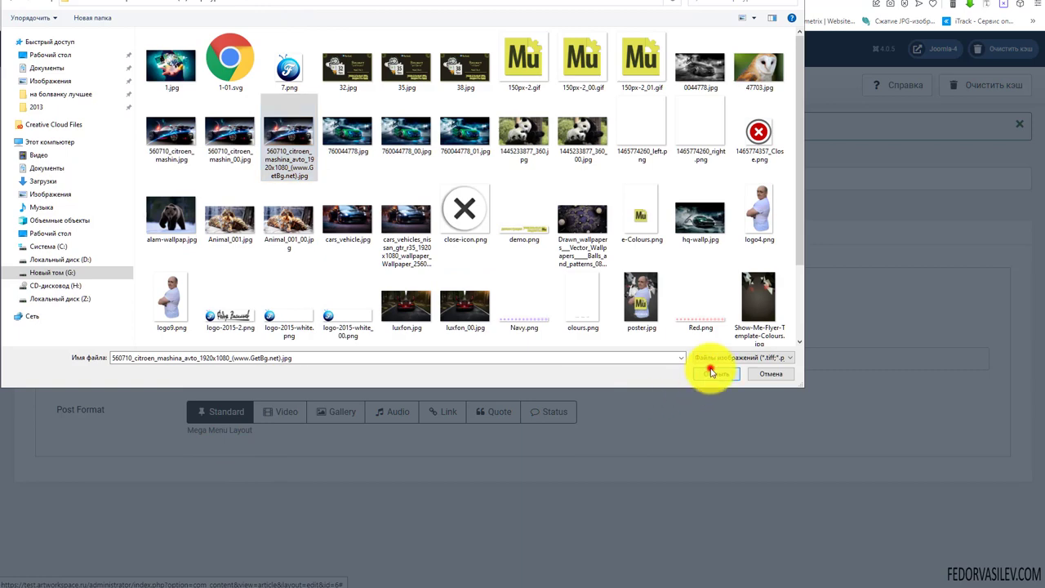
pyautogui.click(706, 373)
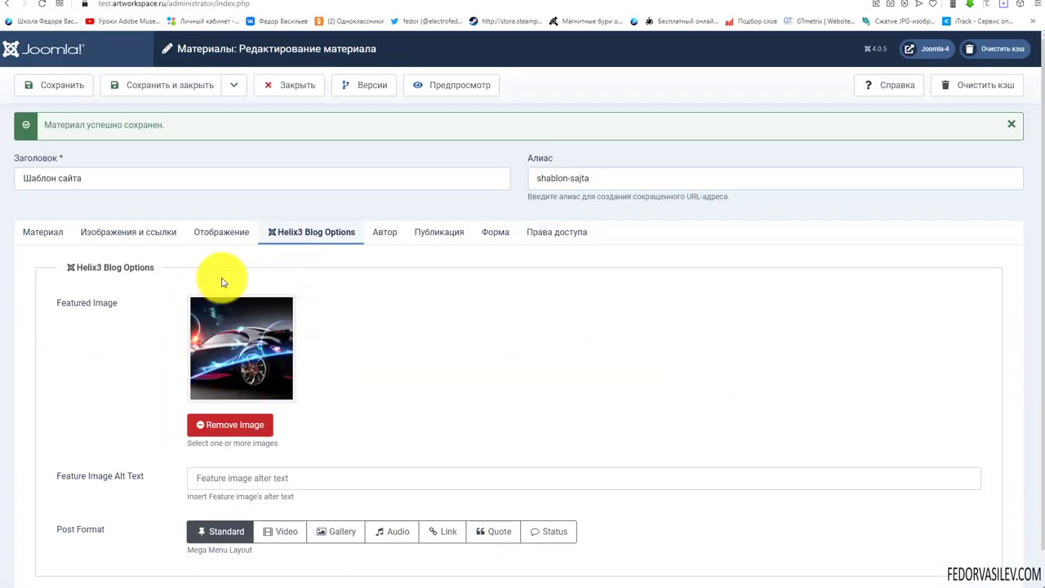
pyautogui.scroll(-1, 174, 334)
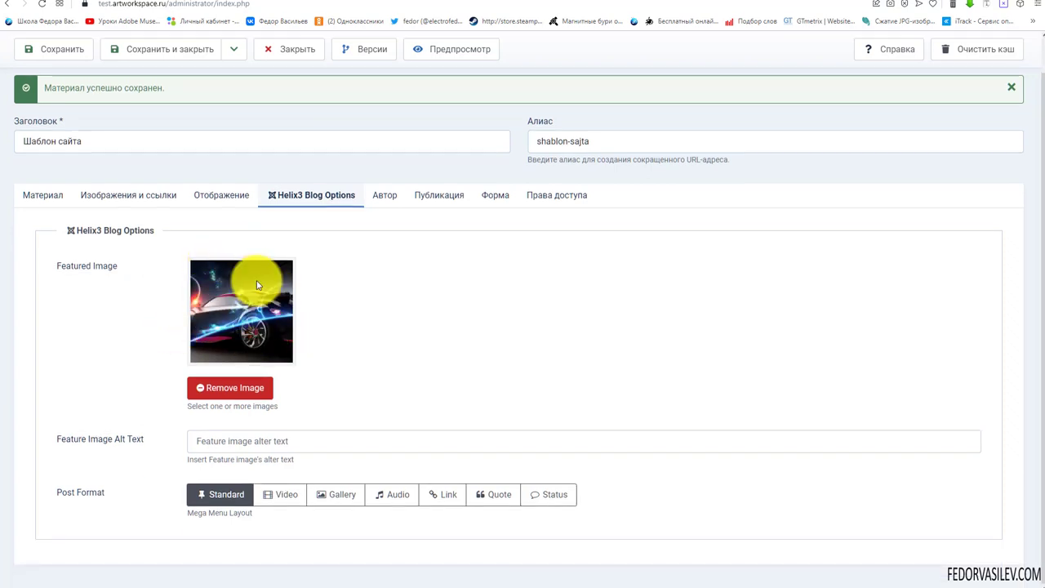
# - Examine the Feature Image Alt Text field in relation to the article title and the featured image
pyautogui.tripleClick(90, 140)
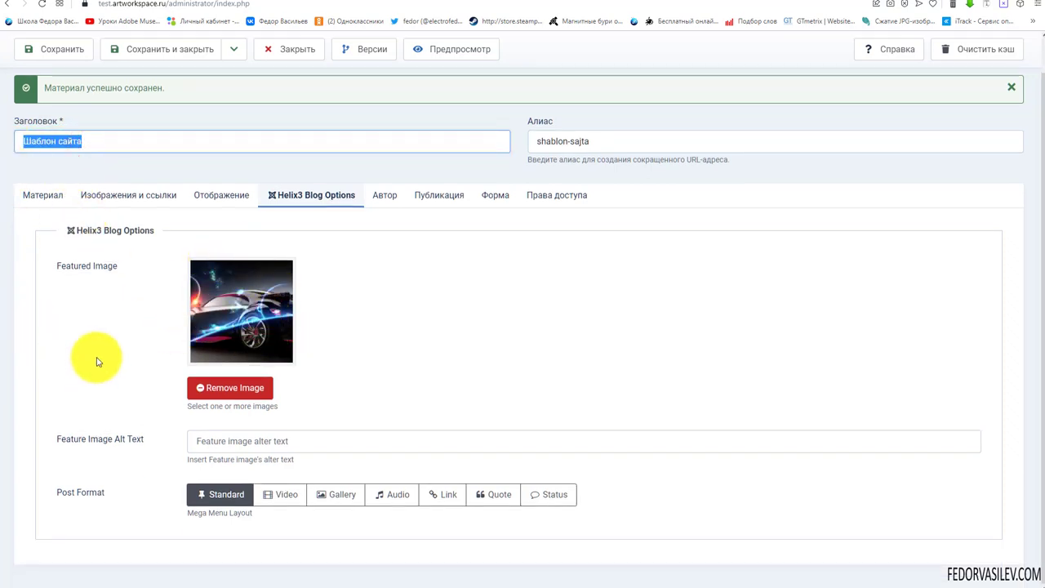
pyautogui.moveTo(93, 436); pyautogui.dragTo(210, 448)
pyautogui.click(217, 448)
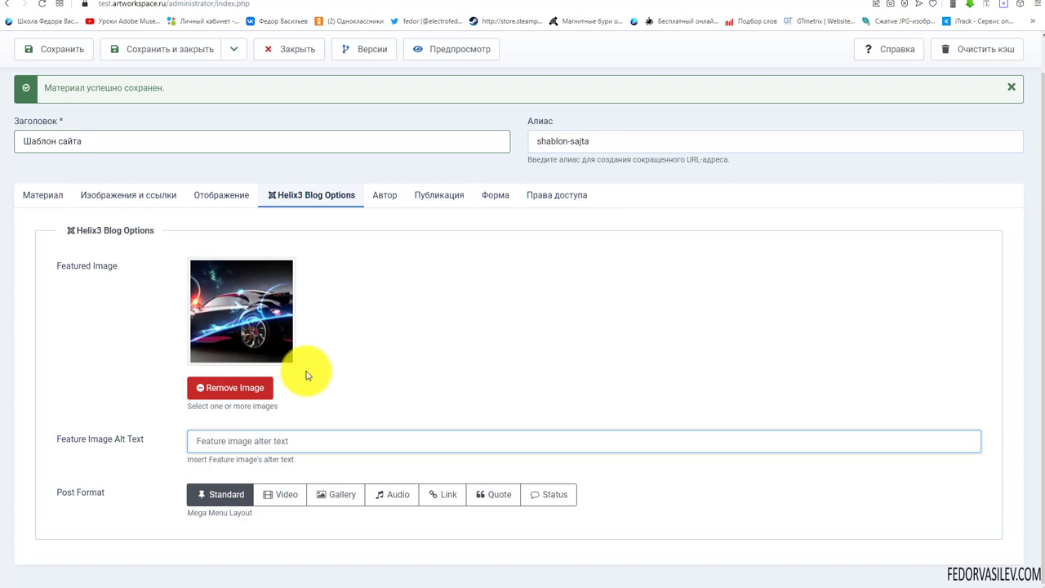
pyautogui.click(107, 441)
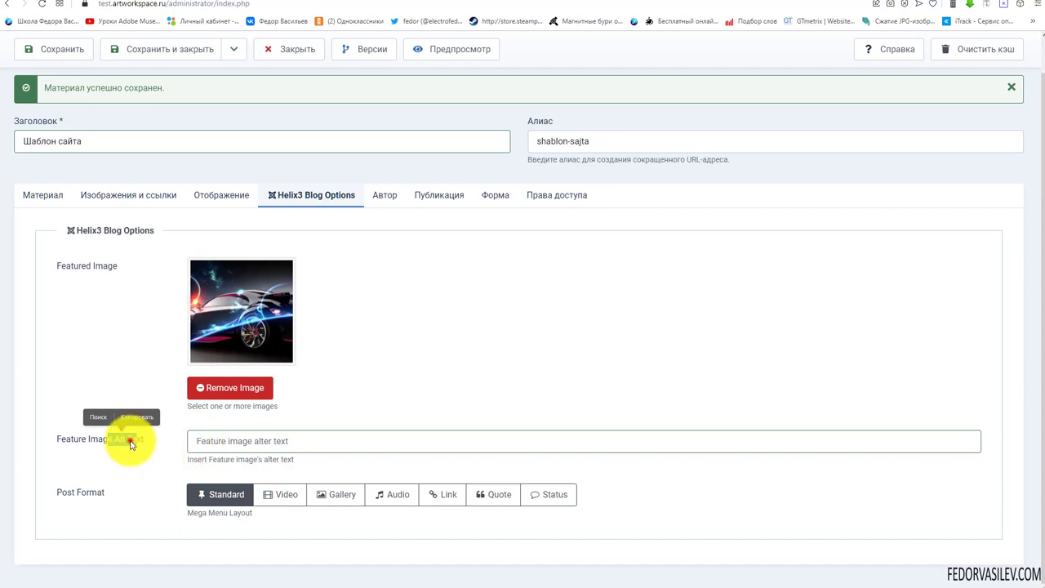
pyautogui.click(130, 442)
pyautogui.scroll(1, 218, 441)
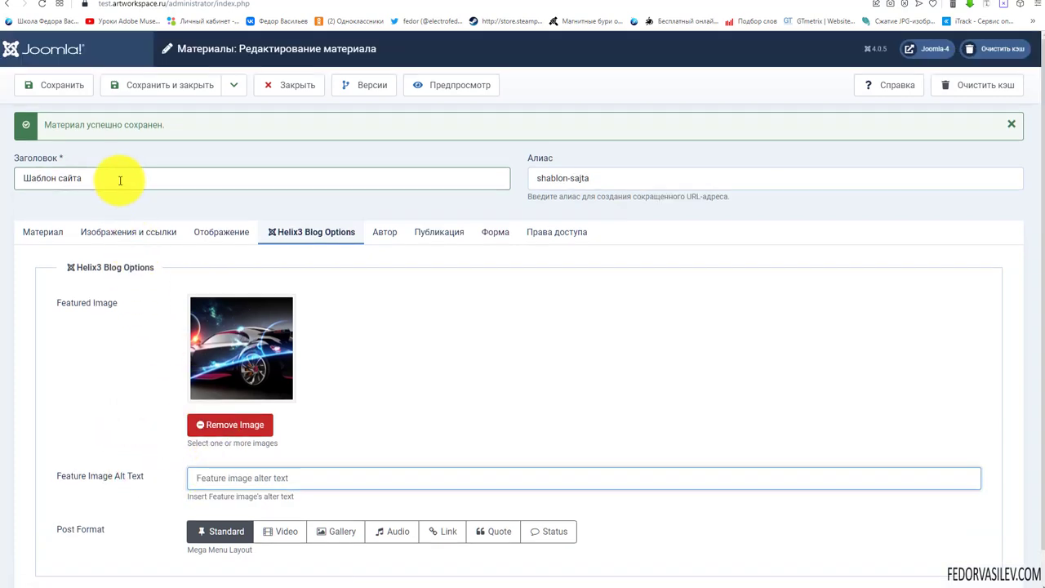
pyautogui.moveTo(119, 178); pyautogui.dragTo(21, 176)
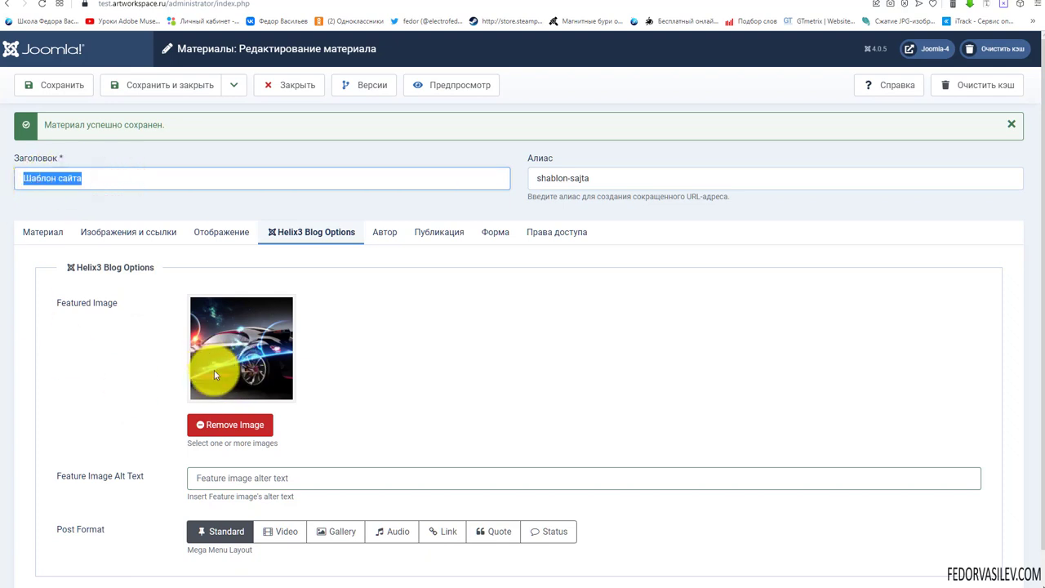
pyautogui.scroll(-1, 214, 370)
pyautogui.click(202, 437)
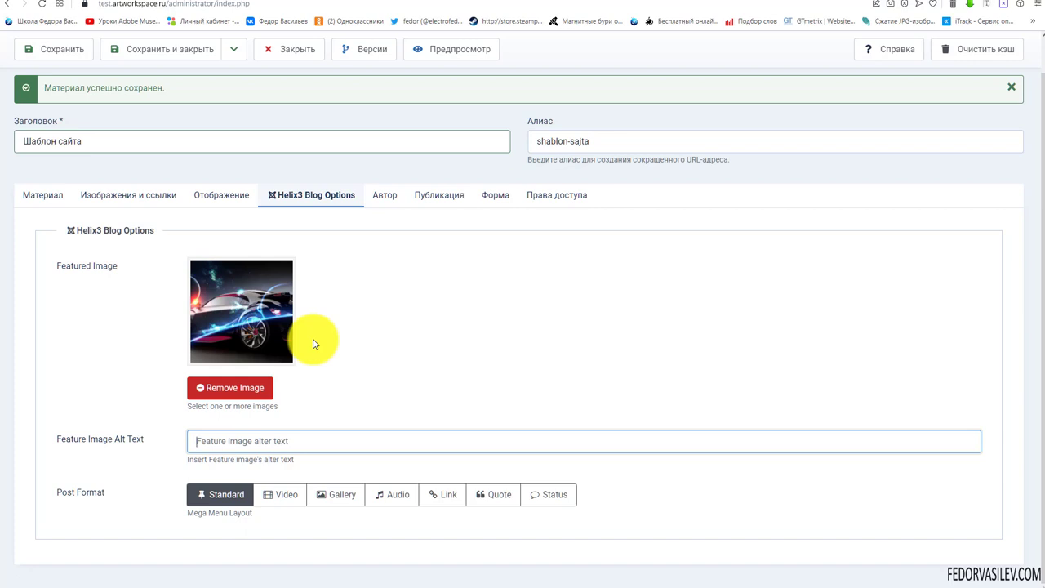
pyautogui.click(210, 436)
# - Save the article and examine how its featured image and Standard icon display on the site's home page
pyautogui.click(47, 51)
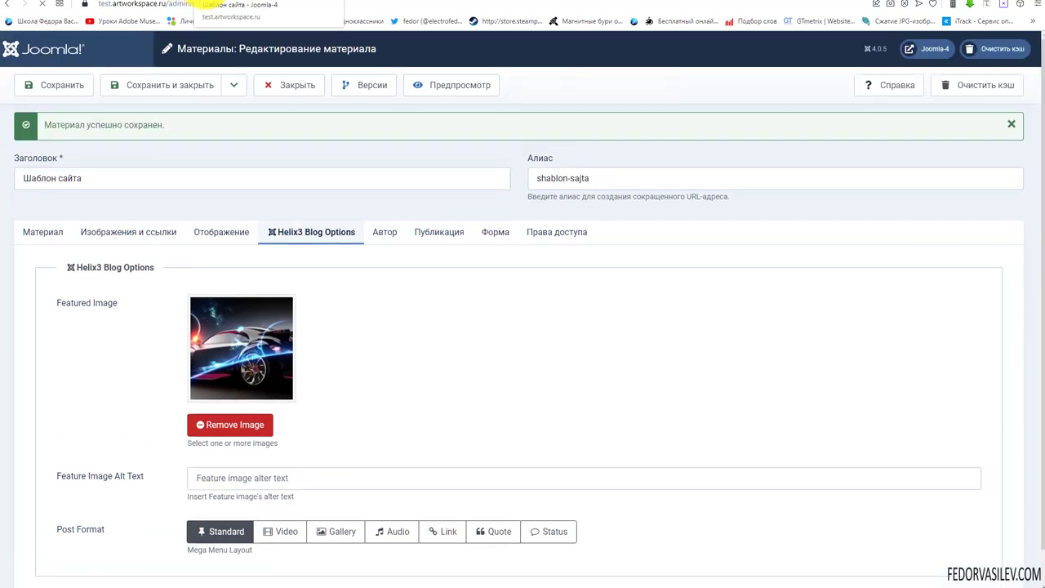
pyautogui.click(204, 3)
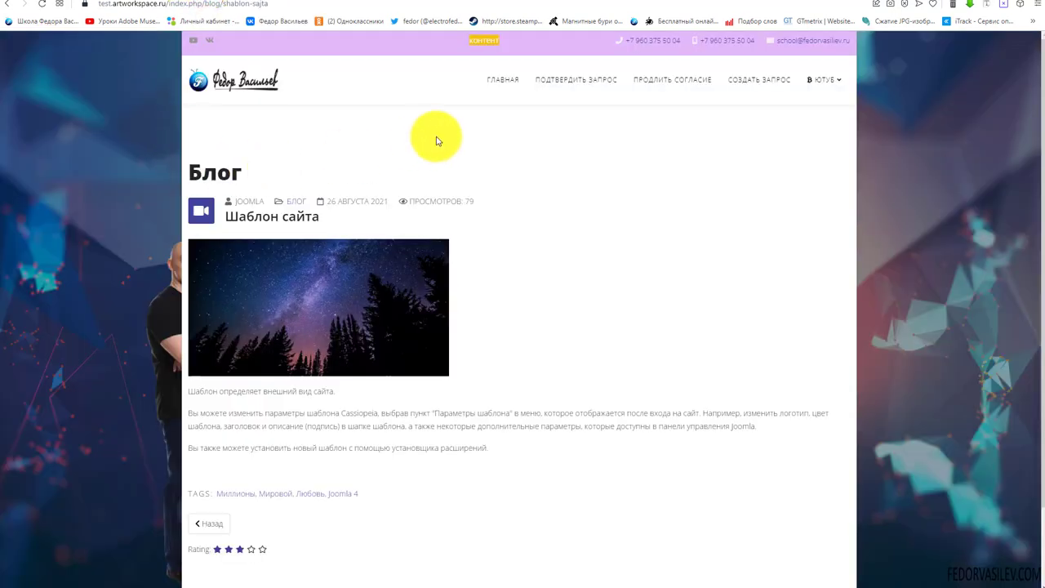
pyautogui.click(491, 82)
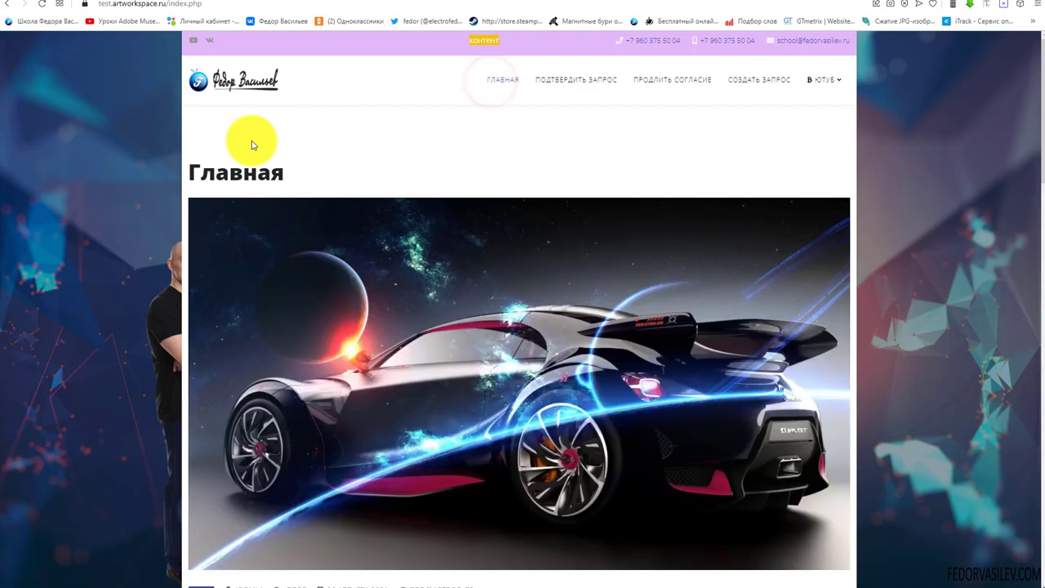
pyautogui.scroll(-3, 241, 205)
pyautogui.scroll(2, 221, 261)
pyautogui.scroll(1, 310, 262)
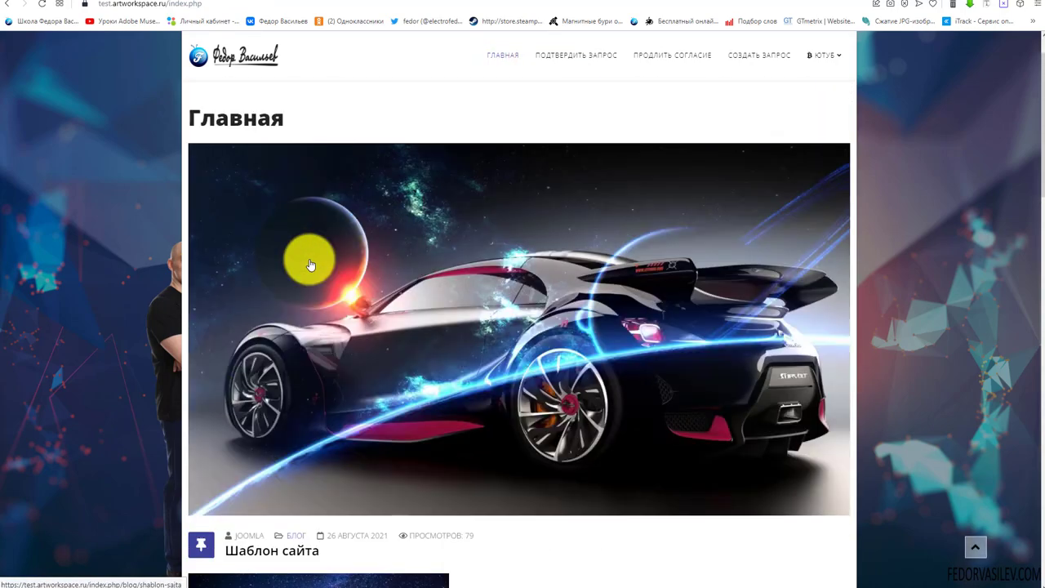
pyautogui.scroll(-3, 311, 257)
pyautogui.scroll(1, 309, 260)
pyautogui.scroll(3, 309, 260)
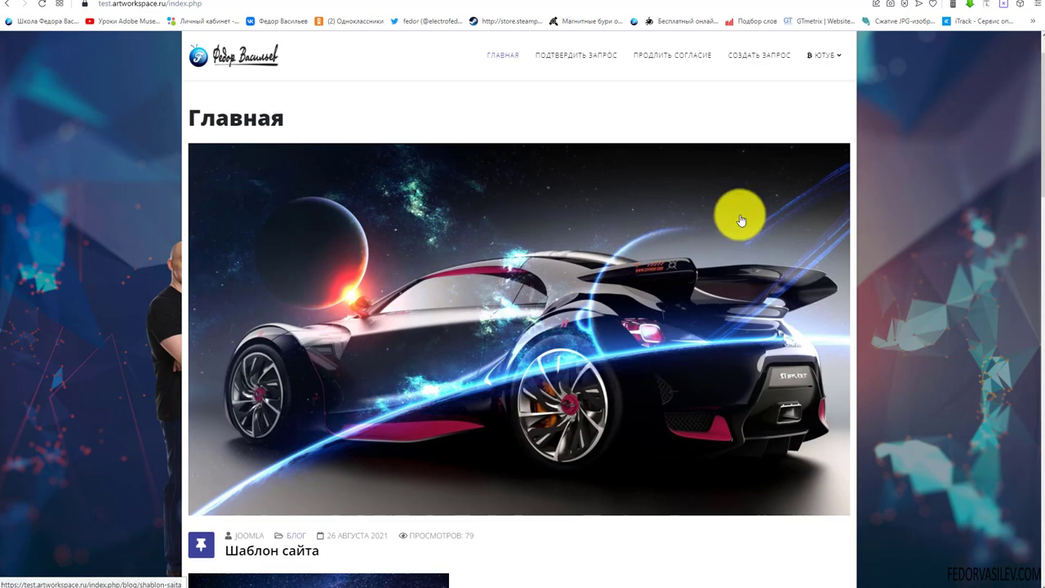
pyautogui.scroll(-4, 431, 381)
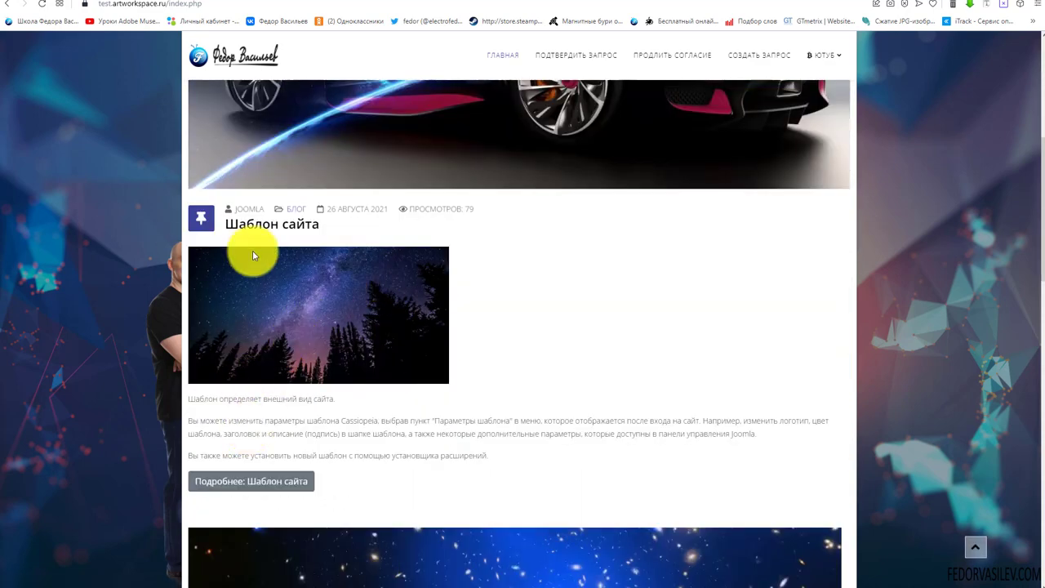
pyautogui.scroll(1, 253, 256)
# - Open the full "Шаблон сайта" article from the home page and check its icon and images
pyautogui.click(237, 537)
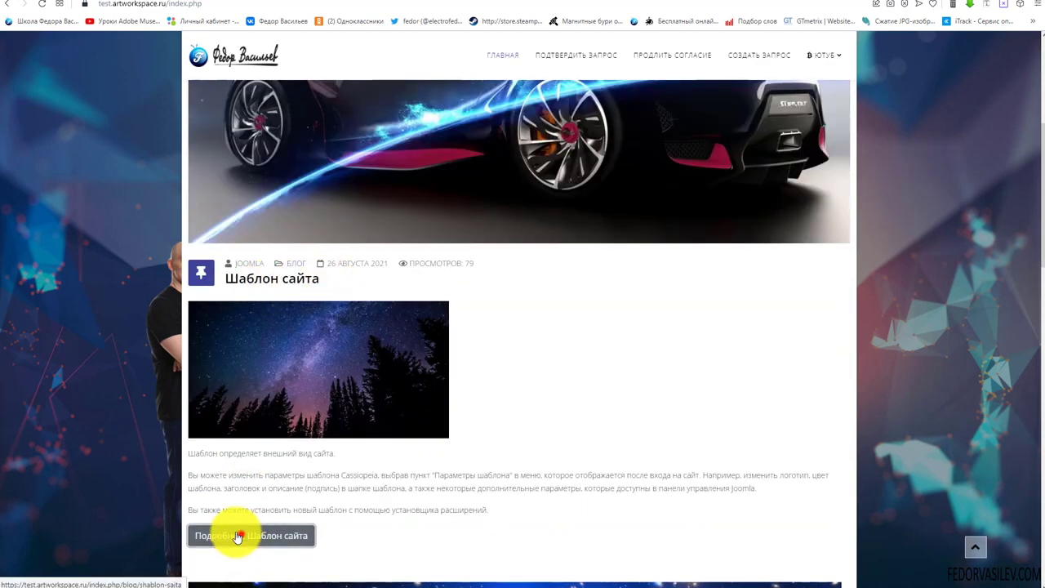
pyautogui.scroll(-1, 322, 327)
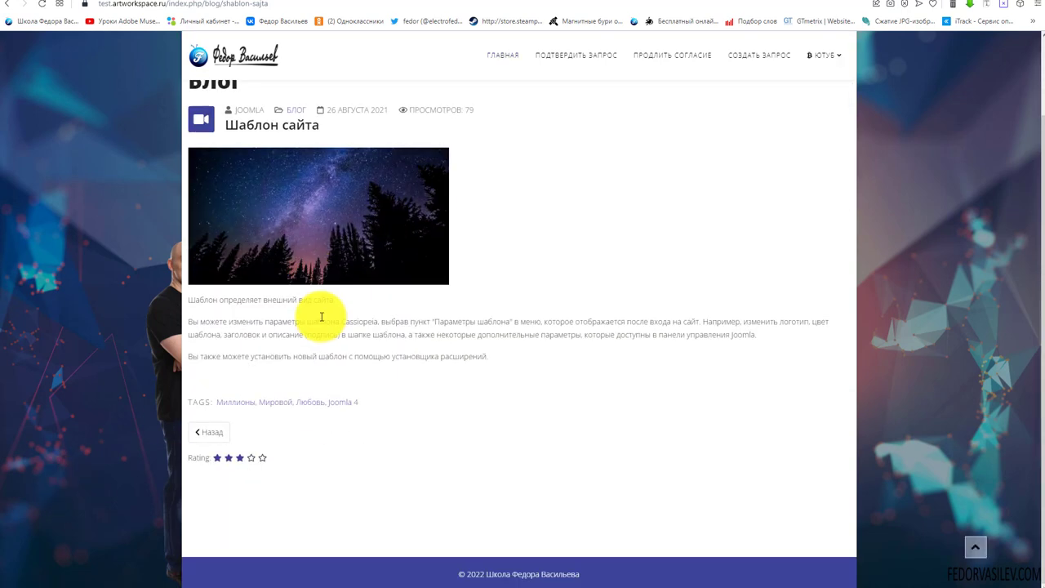
pyautogui.scroll(1, 322, 317)
pyautogui.scroll(-1, 318, 294)
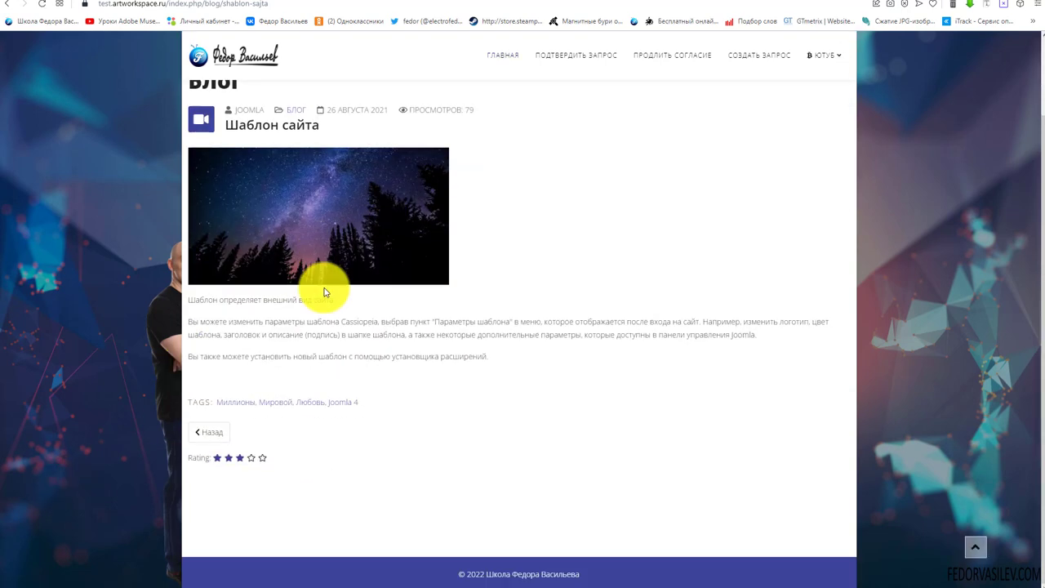
pyautogui.scroll(2, 324, 292)
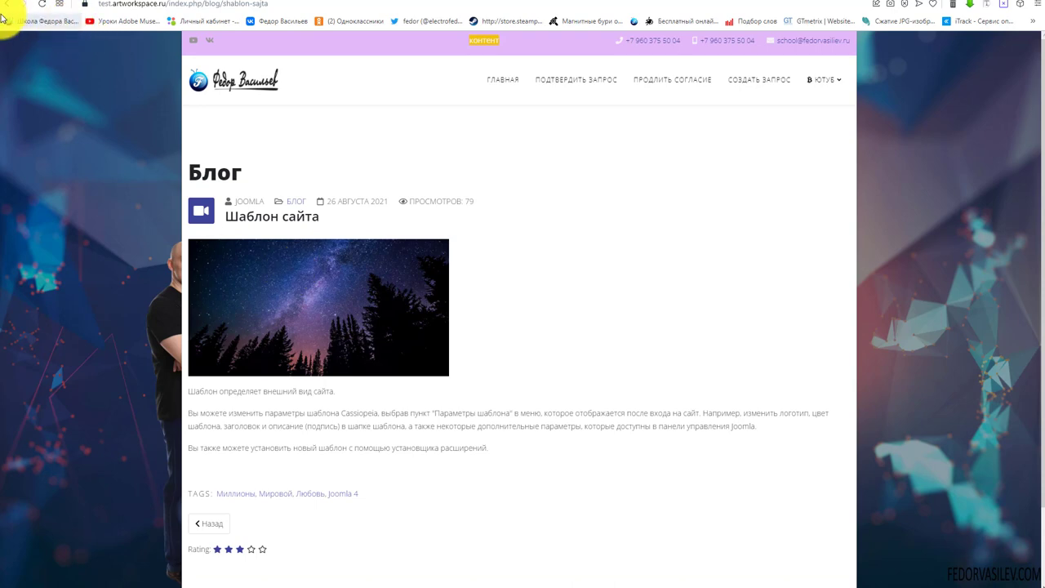
# - Return to the article editor and delete the starry-sky image from the "Шаблон сайта" article text
pyautogui.click(10, 7)
pyautogui.scroll(4, 354, 334)
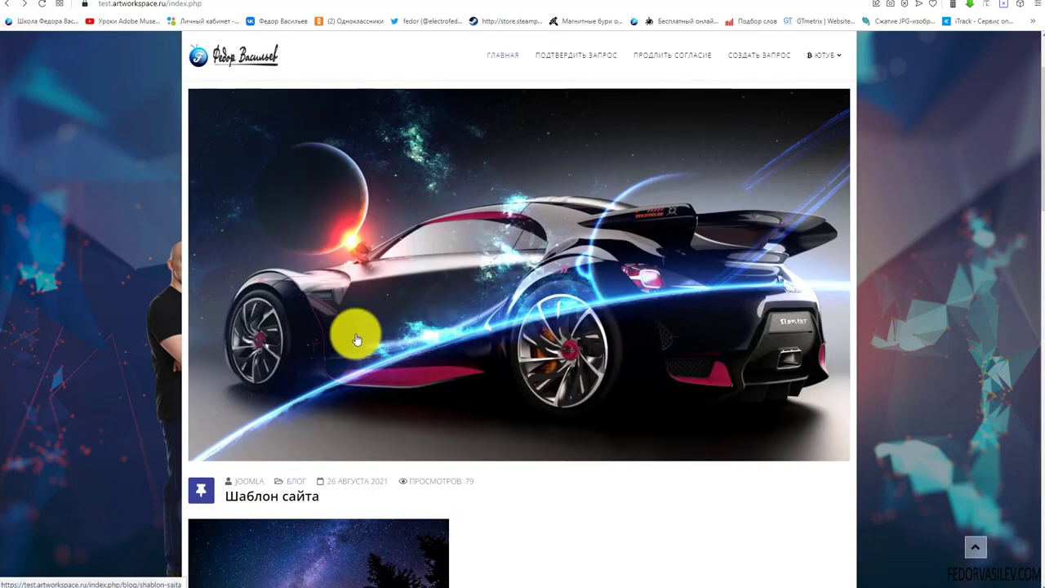
pyautogui.hotkey('ctrl', 'Tab')
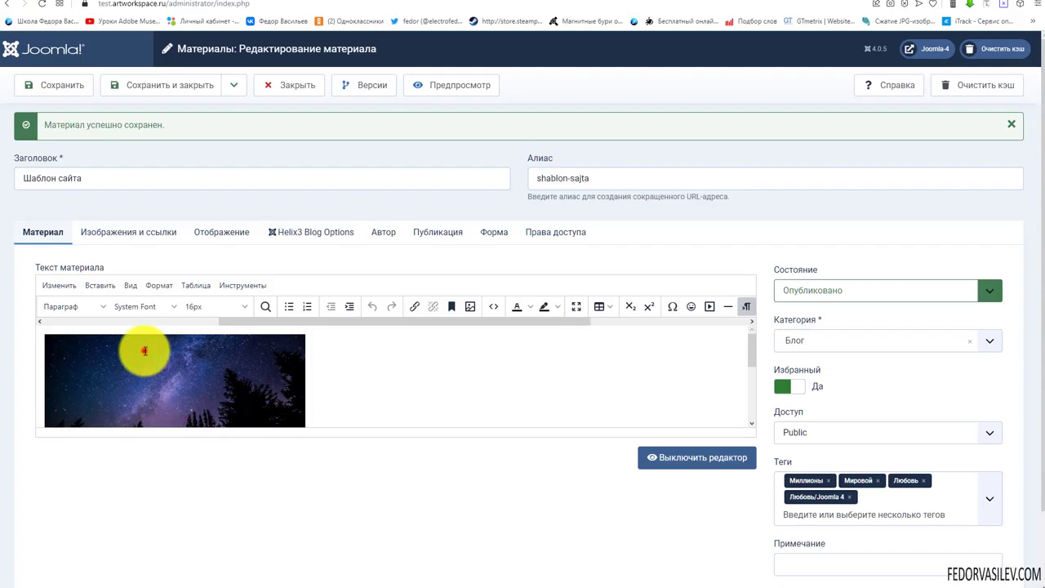
pyautogui.click(144, 367)
pyautogui.press('Delete')
# - Clear both the intro text image and the full text image of the article
pyautogui.click(124, 232)
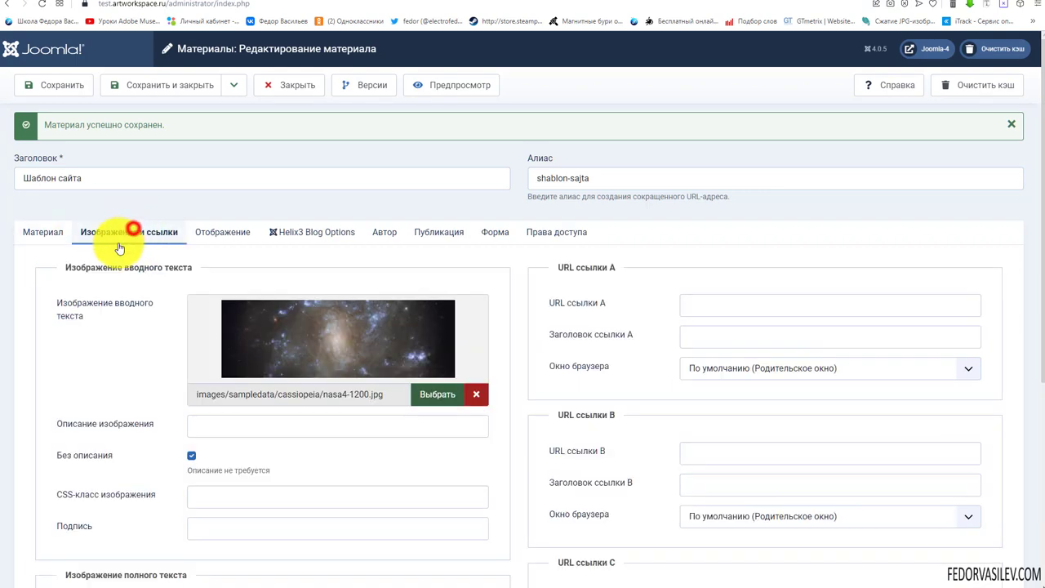
pyautogui.click(474, 398)
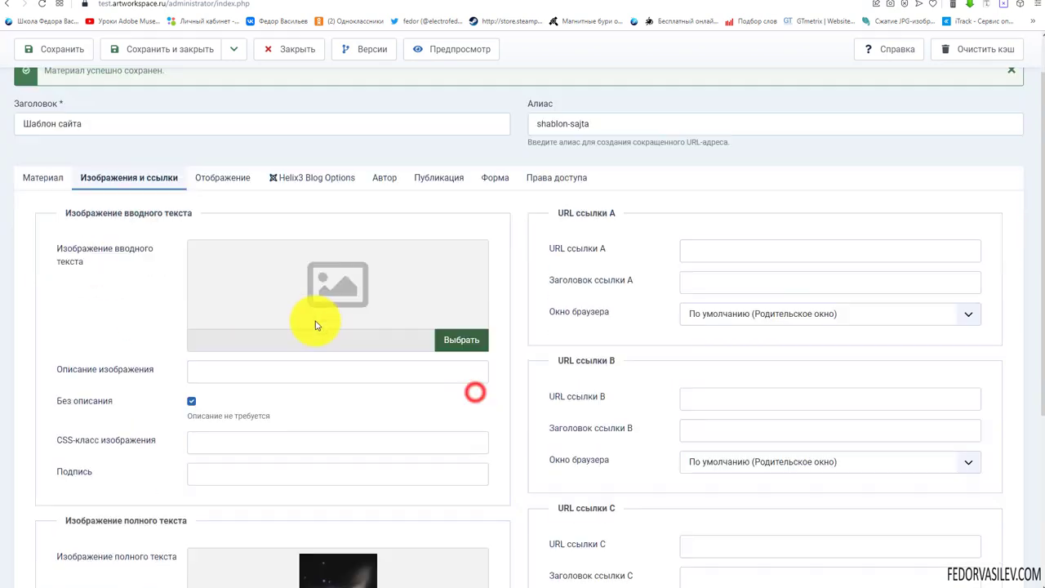
pyautogui.scroll(-3, 432, 397)
pyautogui.click(474, 374)
pyautogui.scroll(3, 326, 351)
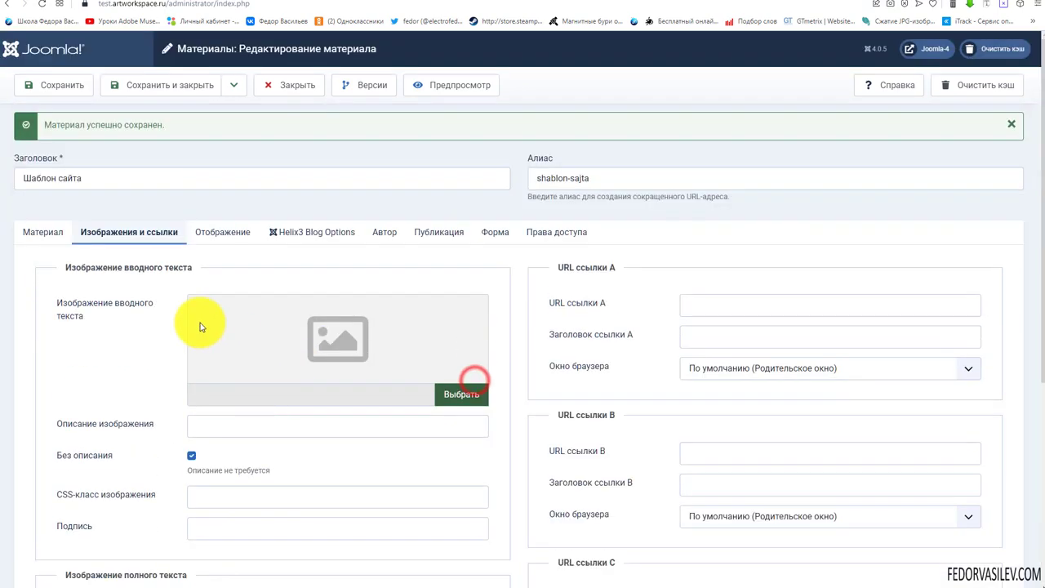
# - Save the article and examine its featured image, title, date and text on the refreshed home page
pyautogui.click(40, 233)
pyautogui.click(43, 84)
pyautogui.hotkey('ctrl', 'Tab')
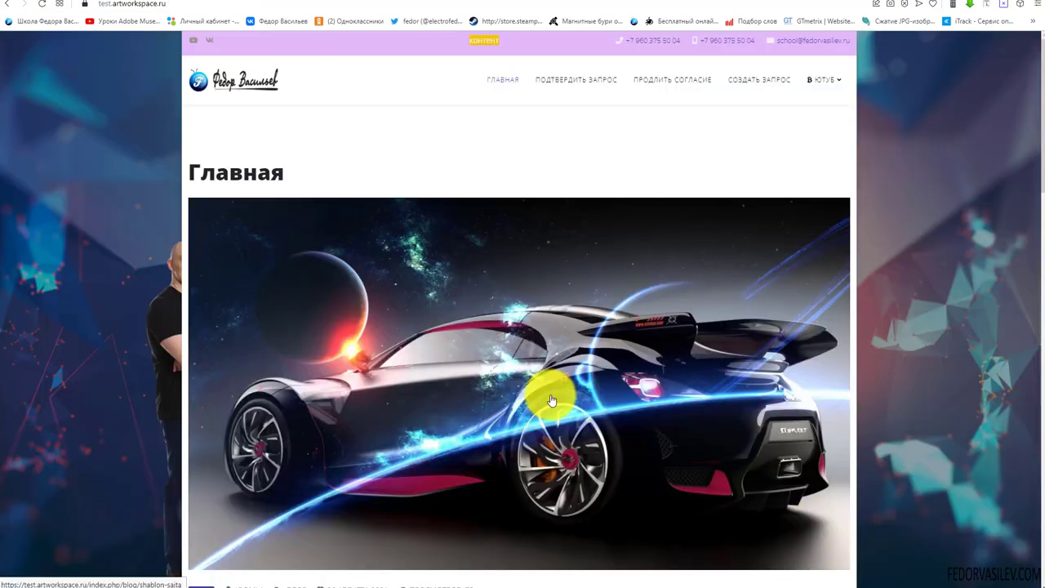
pyautogui.scroll(-3, 401, 261)
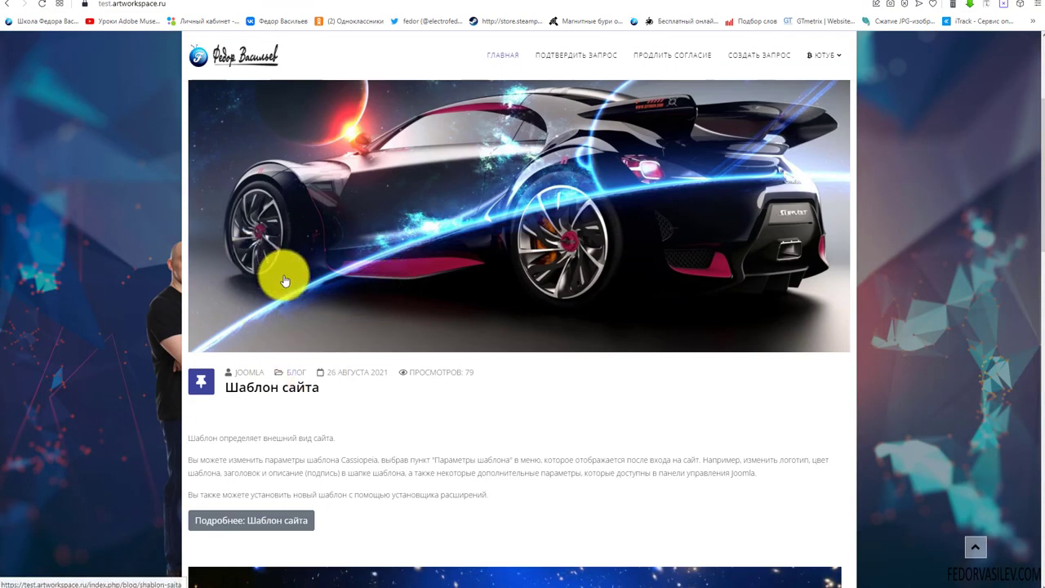
pyautogui.press('F5')
pyautogui.scroll(-4, 396, 271)
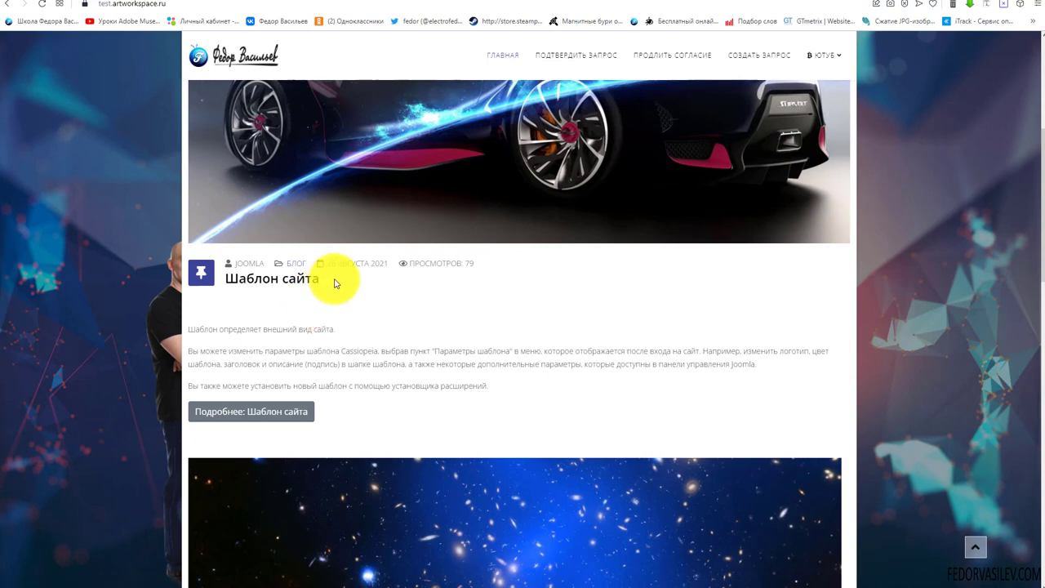
pyautogui.moveTo(334, 280); pyautogui.dragTo(227, 285)
pyautogui.click(377, 334)
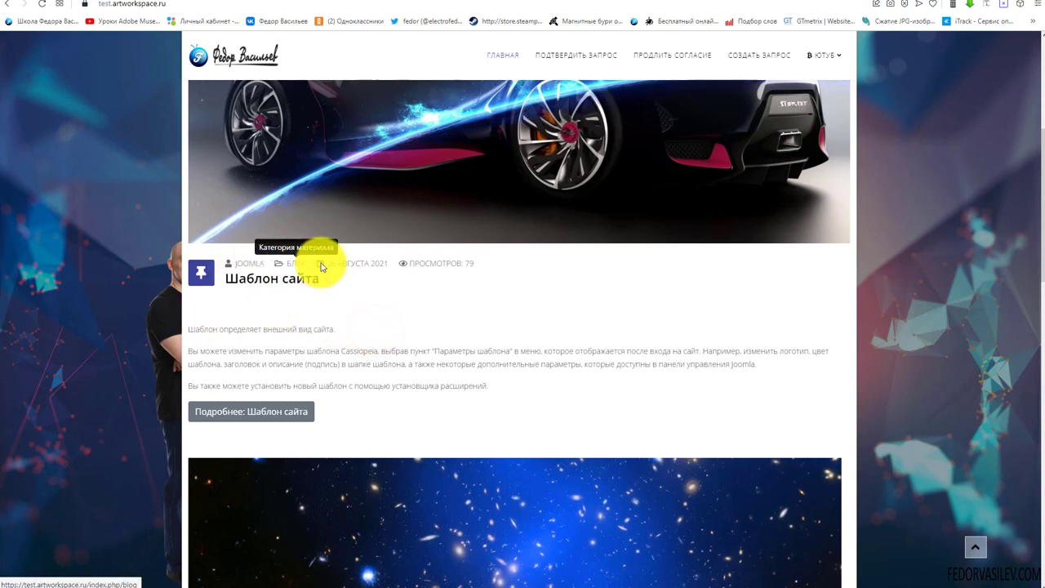
pyautogui.moveTo(342, 263); pyautogui.dragTo(388, 263)
pyautogui.scroll(-1, 567, 285)
pyautogui.moveTo(506, 282); pyautogui.dragTo(245, 217)
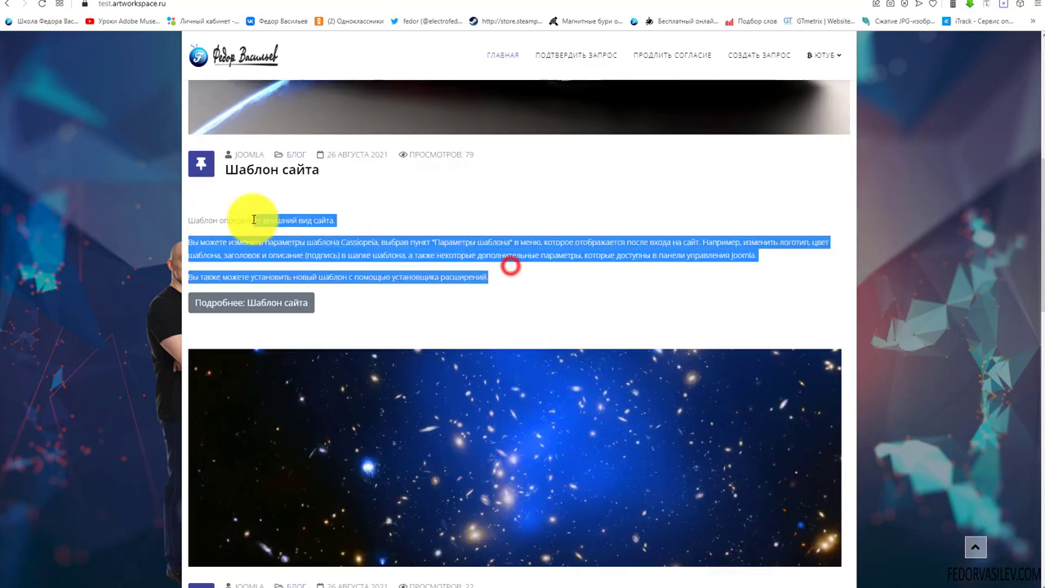
# - Open the full "Шаблон сайта" article, check its featured image, and look at the "Модули сайта" article for comparison
pyautogui.click(214, 301)
pyautogui.scroll(-5, 322, 269)
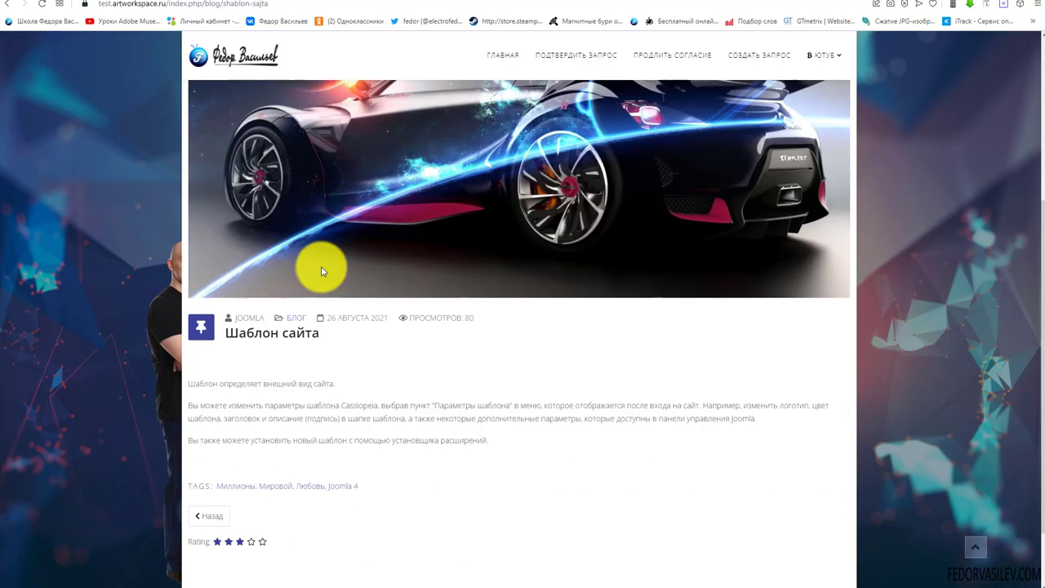
pyautogui.scroll(4, 281, 356)
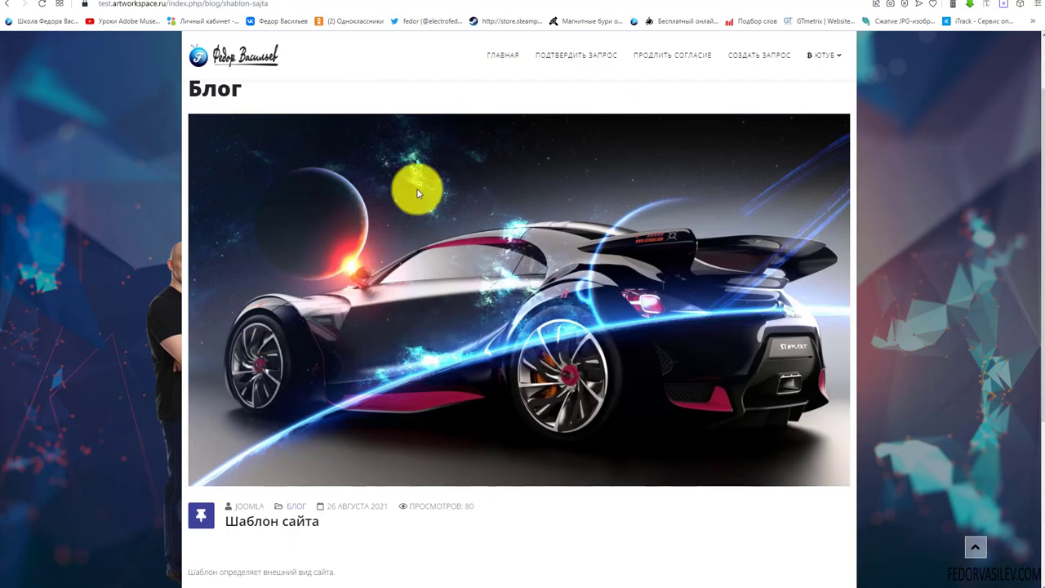
pyautogui.scroll(-3, 415, 259)
pyautogui.scroll(2, 415, 259)
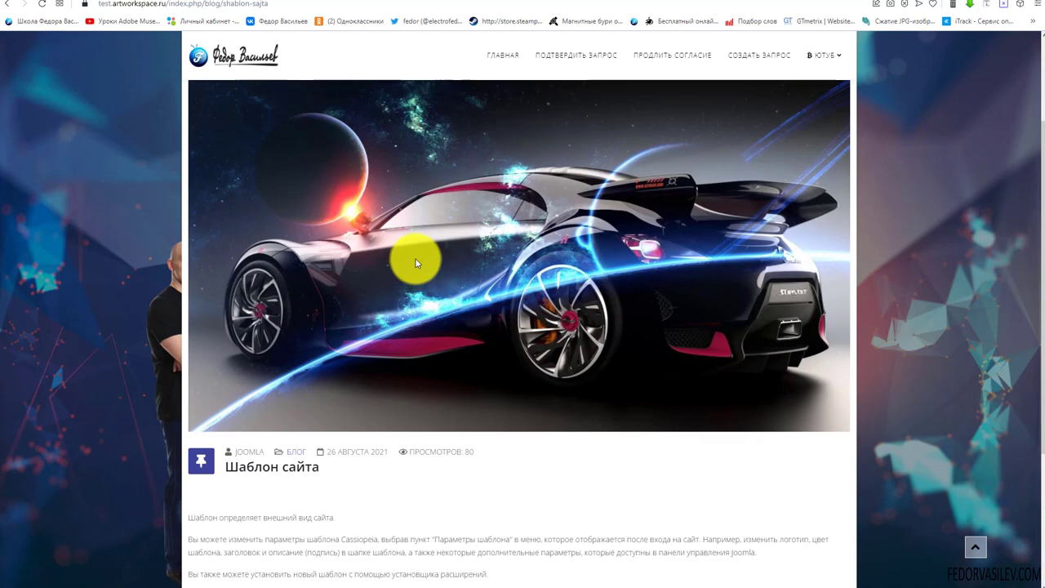
pyautogui.scroll(-3, 415, 259)
pyautogui.click(209, 432)
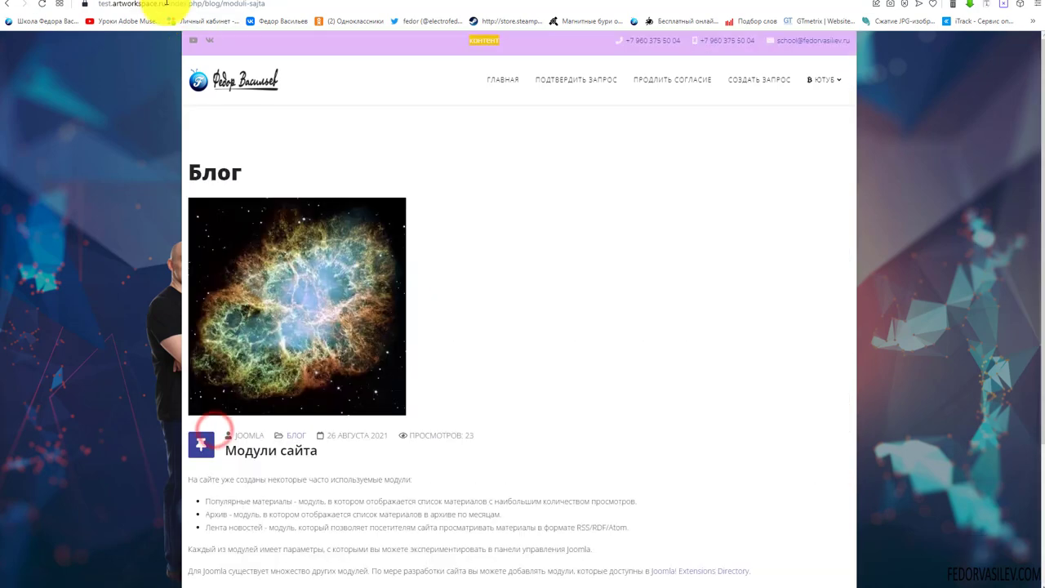
pyautogui.click(238, 80)
# - Set the article's Post Format to Video in the Helix3 Blog Options and read the Video URL hint
pyautogui.hotkey('ctrl', 'Tab')
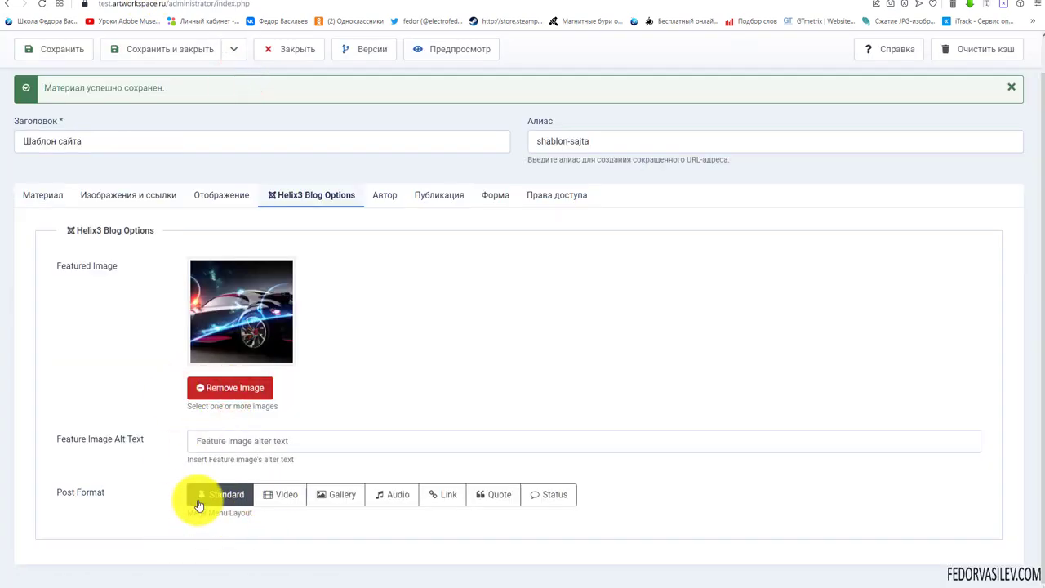
pyautogui.click(281, 500)
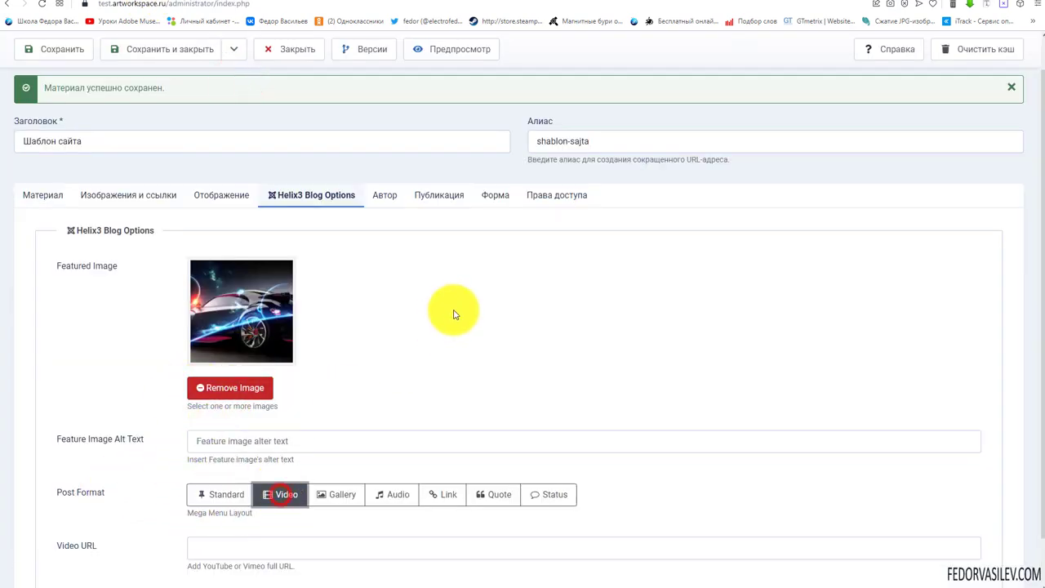
pyautogui.scroll(-1, 450, 310)
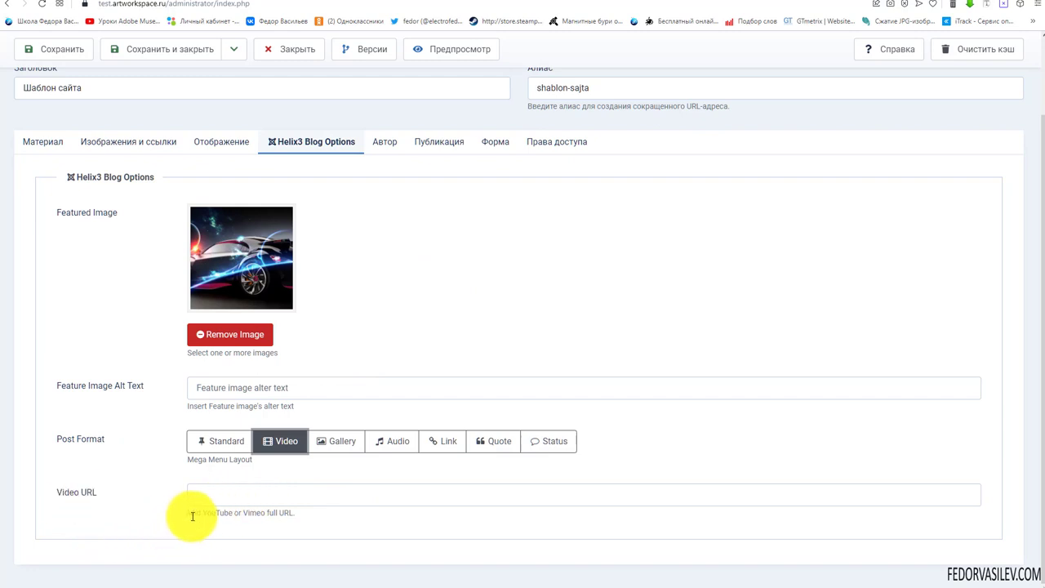
pyautogui.moveTo(237, 513); pyautogui.dragTo(293, 513)
pyautogui.click(444, 521)
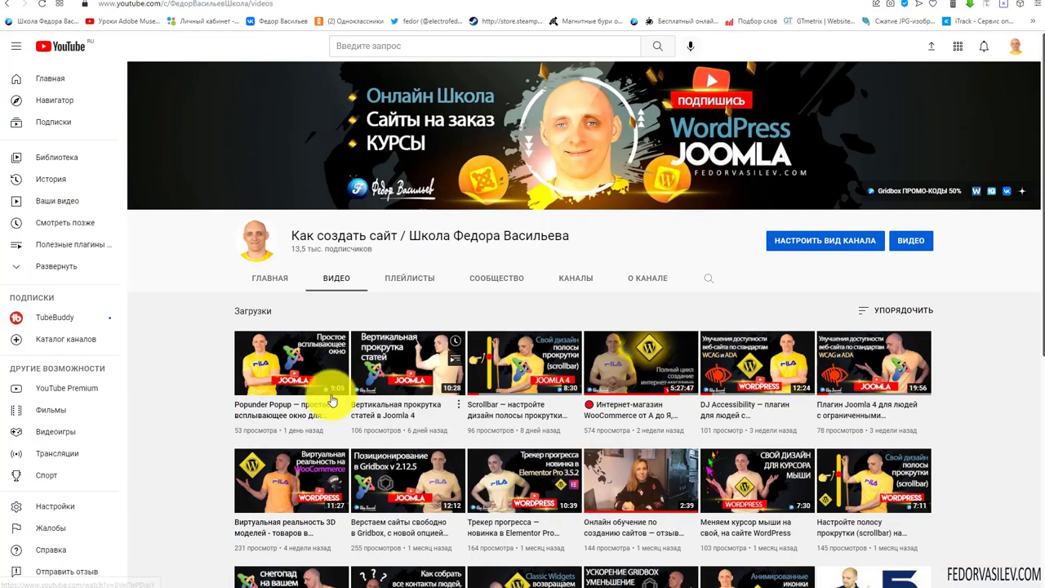
# - On YouTube, open the video "Popunder Popup — простое всплывающее окно для Joomla 4", pause it and copy its page URL
pyautogui.click(300, 356)
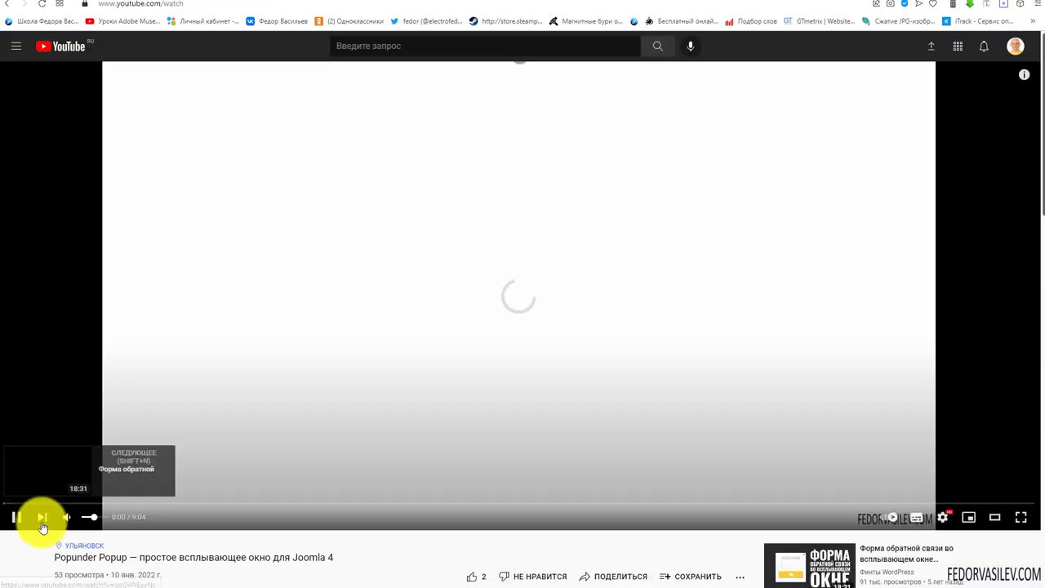
pyautogui.click(16, 517)
pyautogui.click(173, 3)
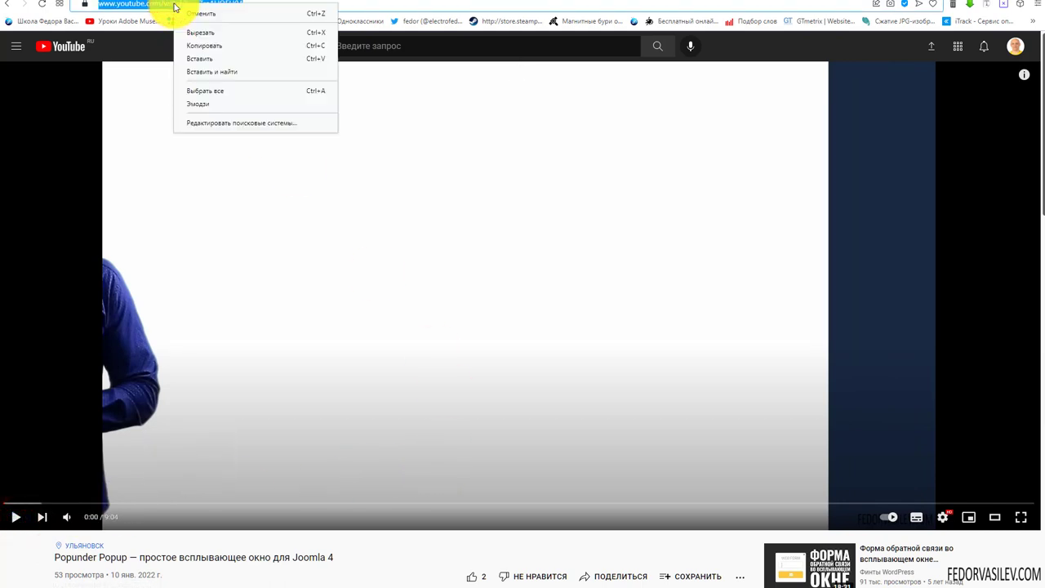
pyautogui.click(208, 45)
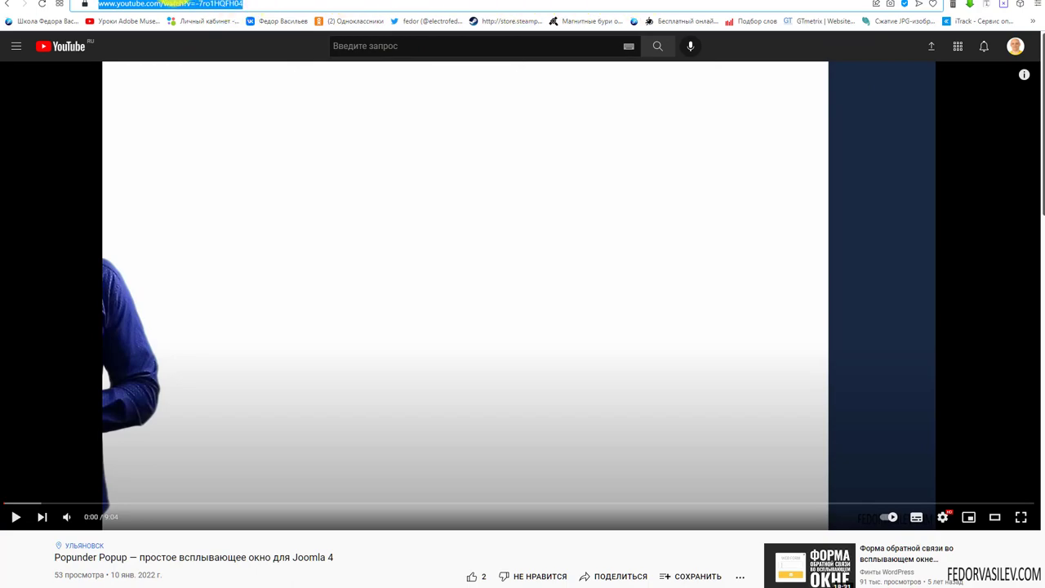
pyautogui.hotkey('ctrl', 'Tab')
pyautogui.rightClick(228, 495)
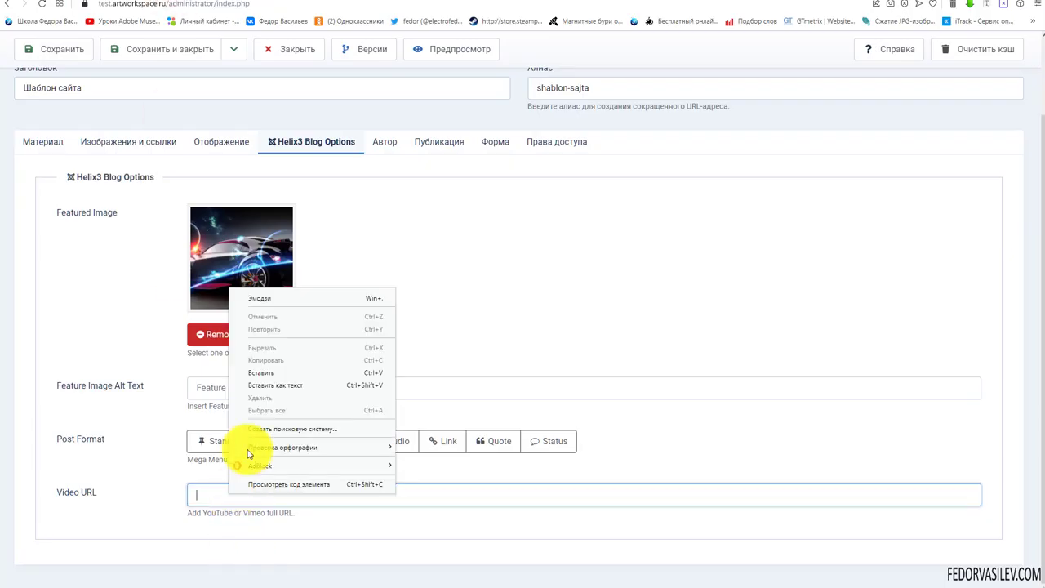
pyautogui.click(252, 384)
pyautogui.click(66, 49)
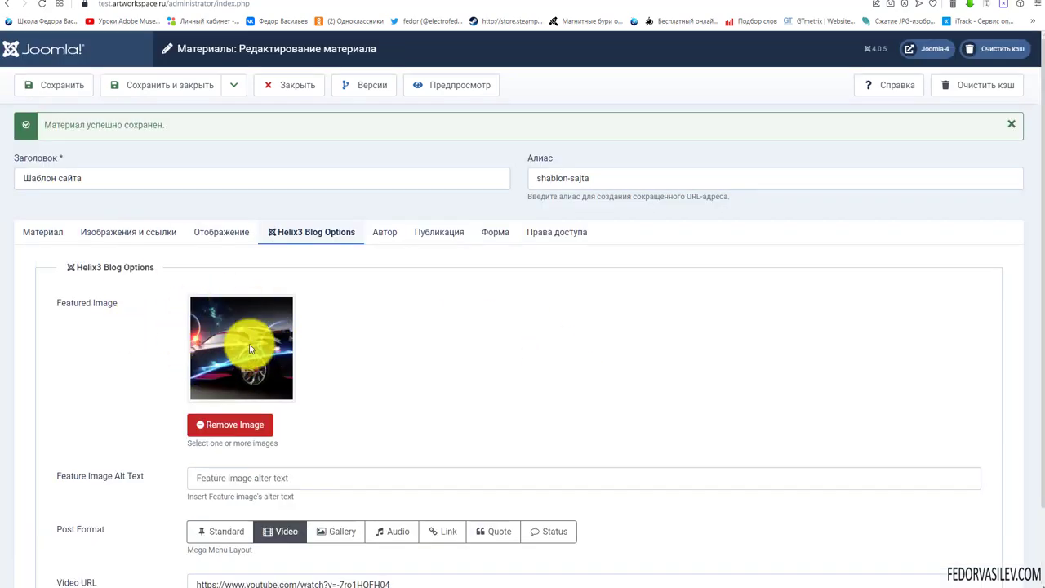
# - Examine how the article's video and Video format icon display on the site's home page
pyautogui.scroll(-1, 251, 350)
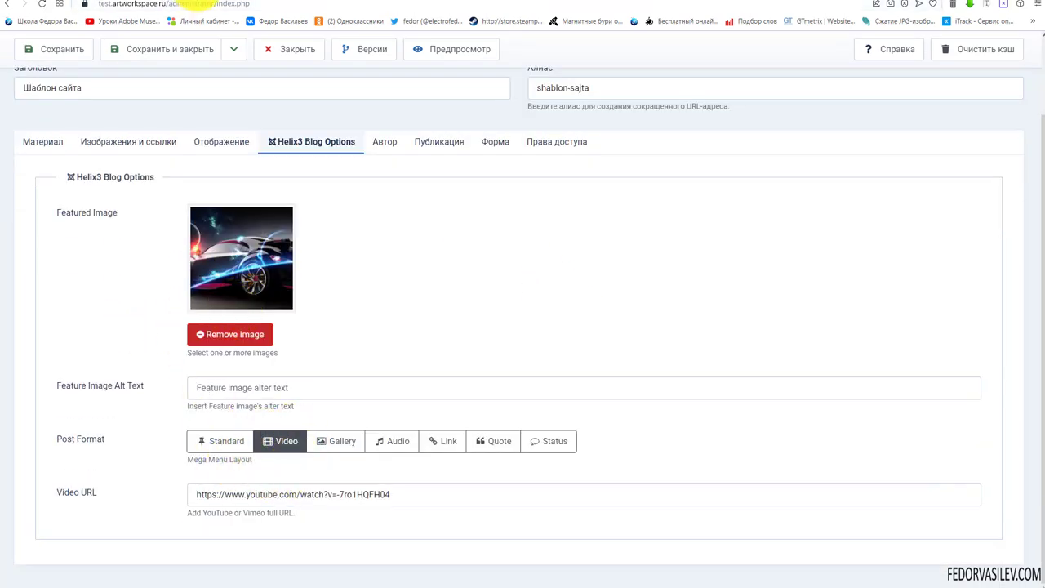
pyautogui.click(191, 4)
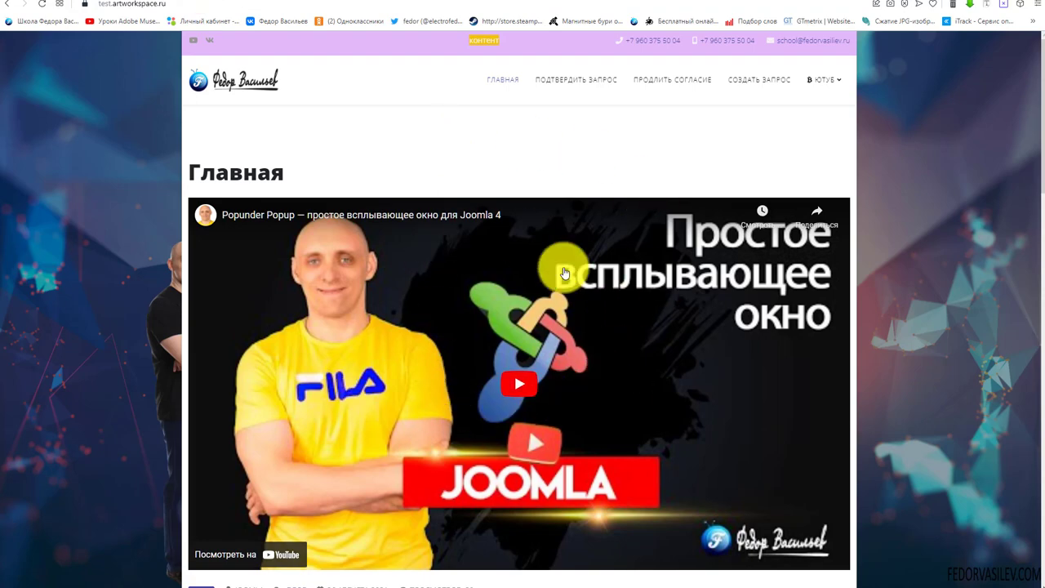
pyautogui.scroll(-2, 388, 151)
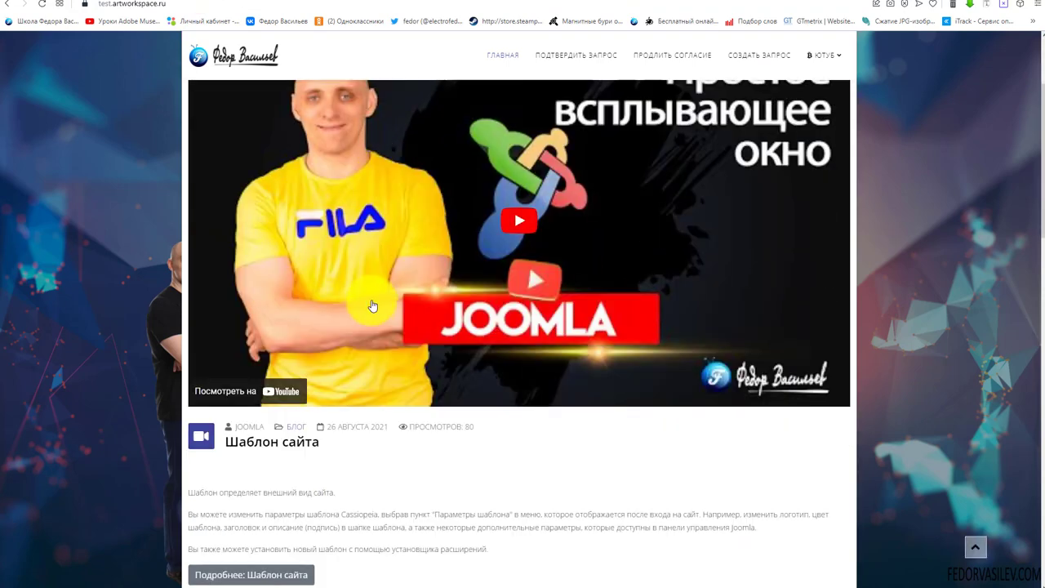
pyautogui.scroll(1, 372, 306)
pyautogui.scroll(-3, 427, 356)
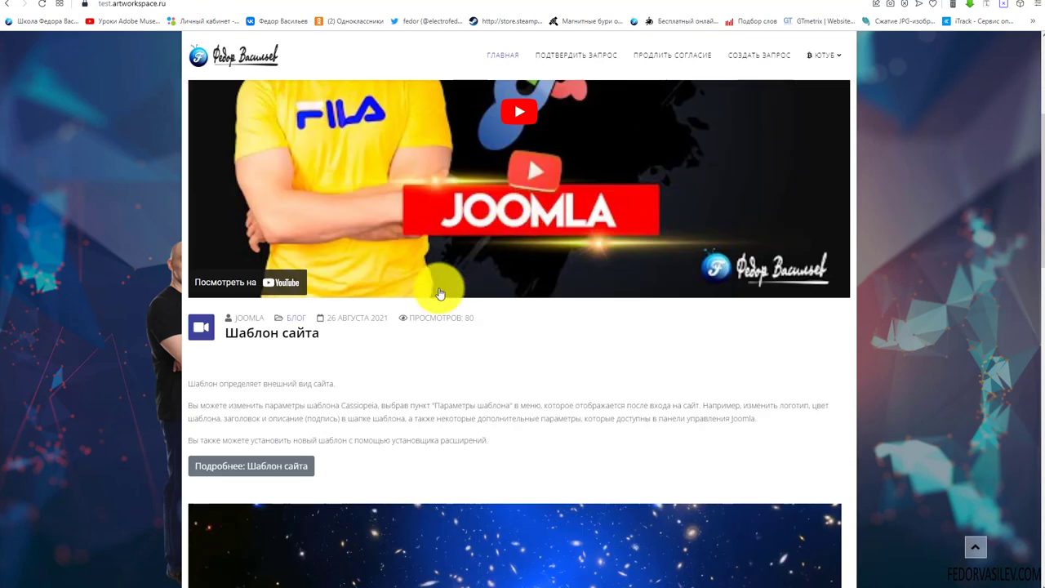
pyautogui.scroll(3, 439, 292)
pyautogui.scroll(-2, 457, 327)
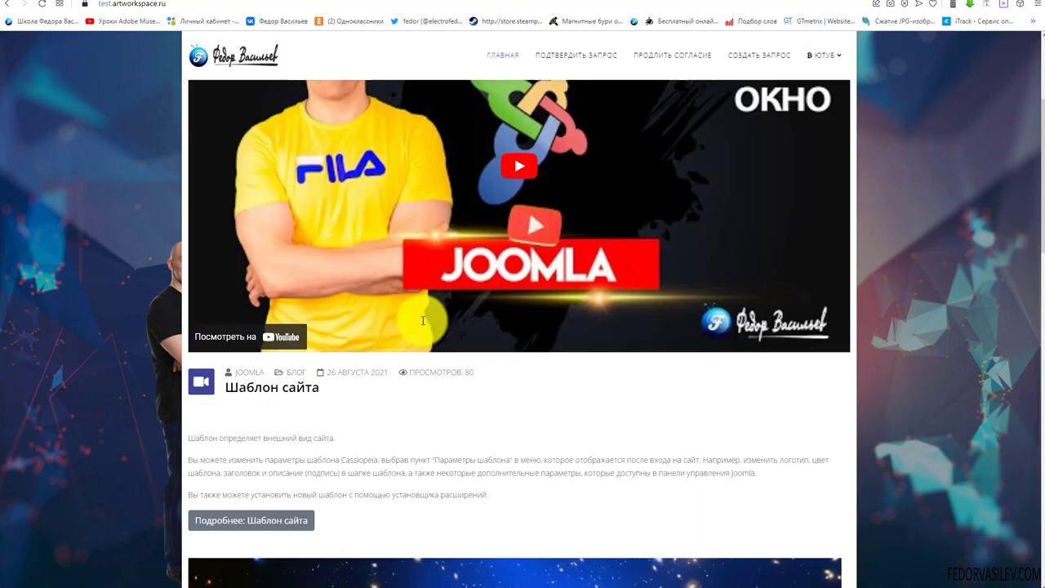
pyautogui.scroll(-1, 423, 320)
pyautogui.scroll(3, 302, 453)
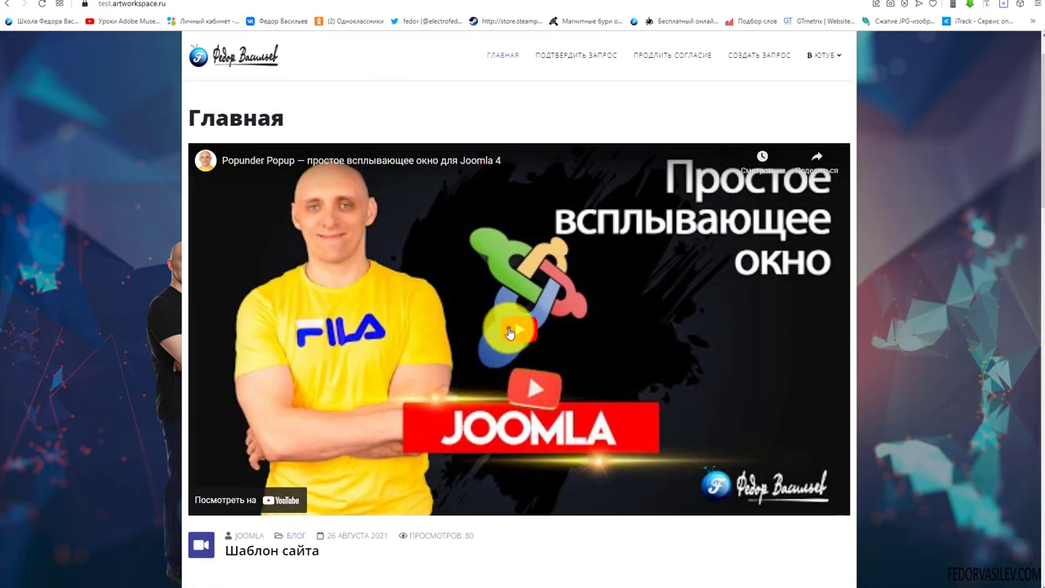
# - Play and pause the embedded video on the home page, and check how it displays in the full article
pyautogui.click(510, 333)
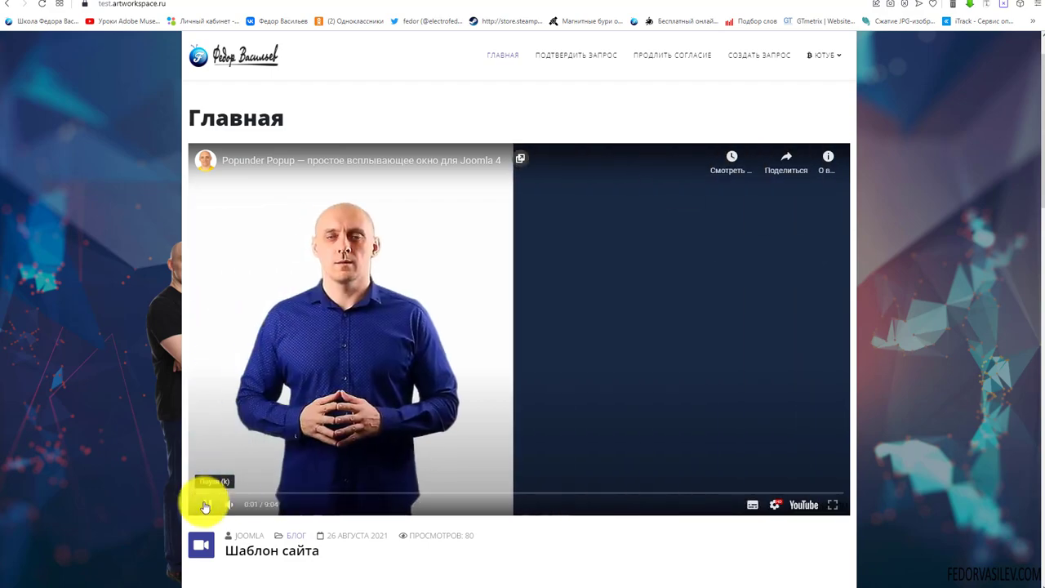
pyautogui.click(205, 507)
pyautogui.scroll(-3, 490, 202)
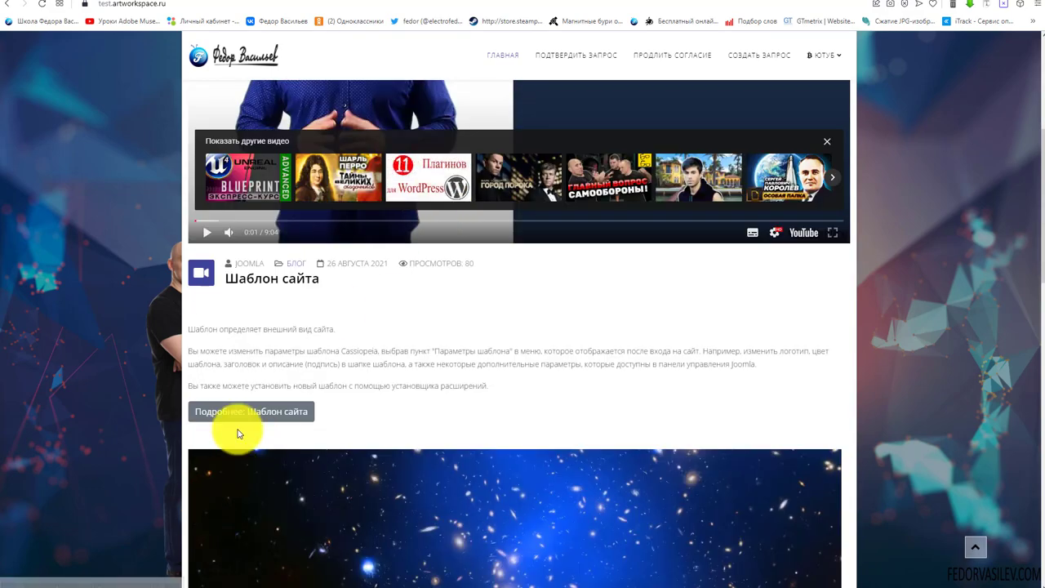
pyautogui.click(255, 410)
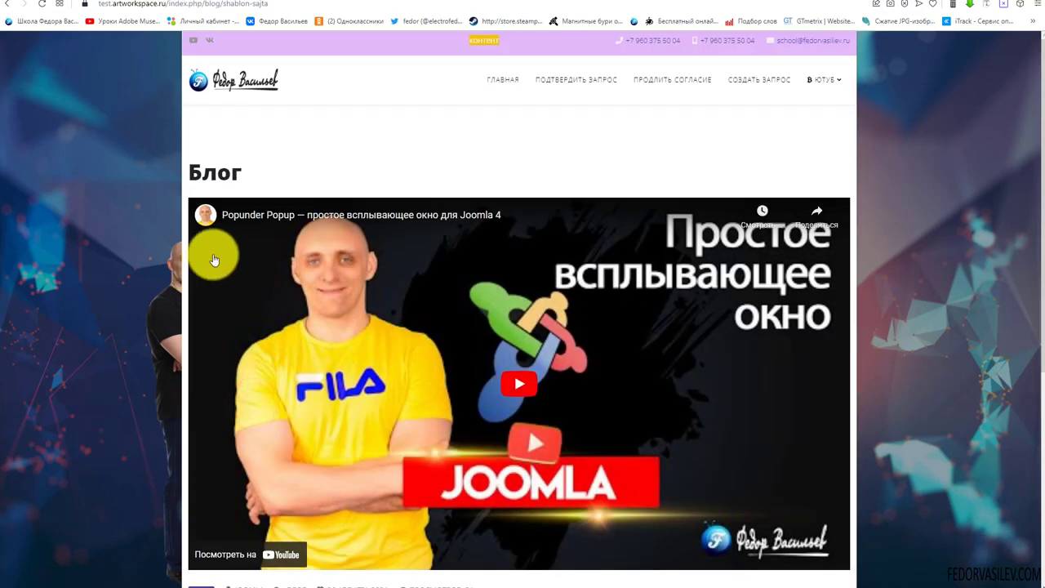
pyautogui.scroll(-5, 214, 259)
# - Return to the article editor, set the Post Format to Gallery and upload Animal_001.jpg as a gallery image
pyautogui.click(175, 3)
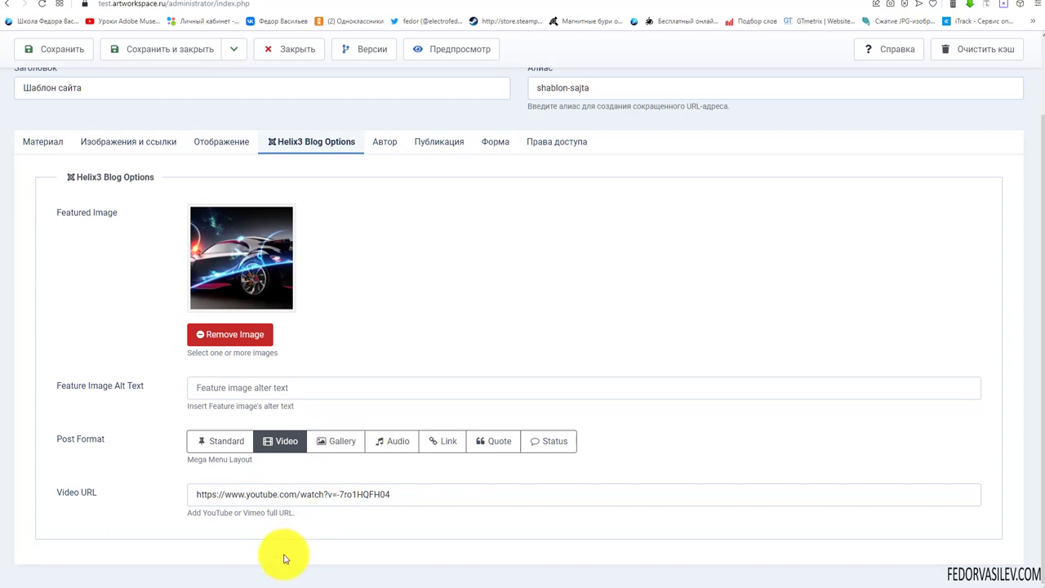
pyautogui.click(340, 441)
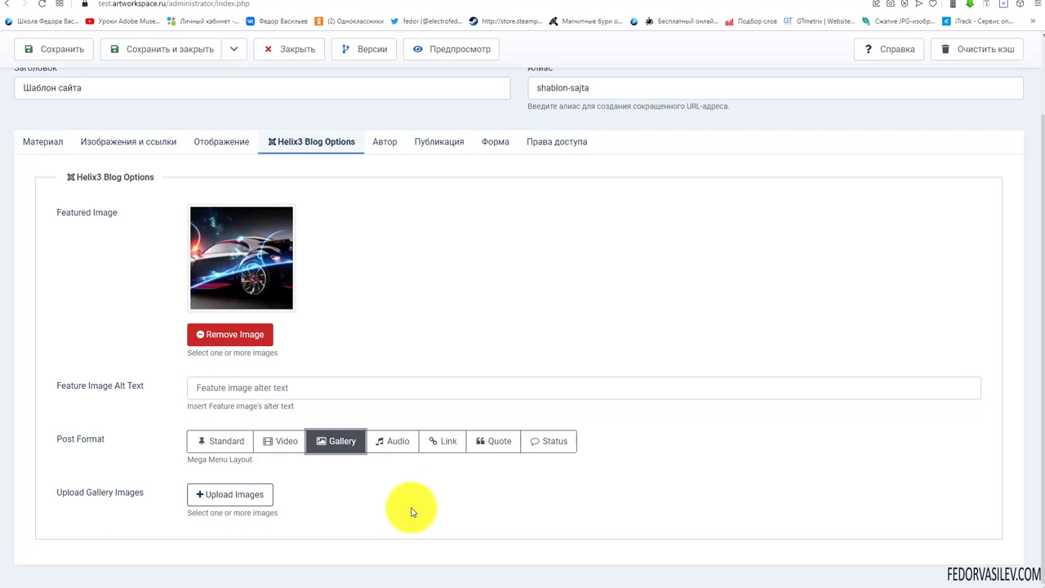
pyautogui.click(232, 496)
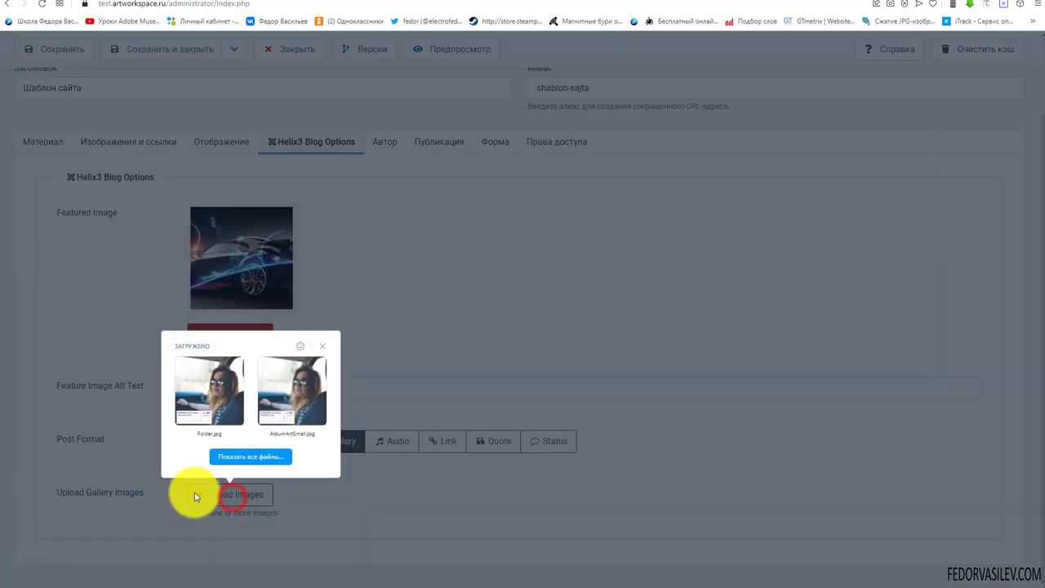
pyautogui.click(239, 458)
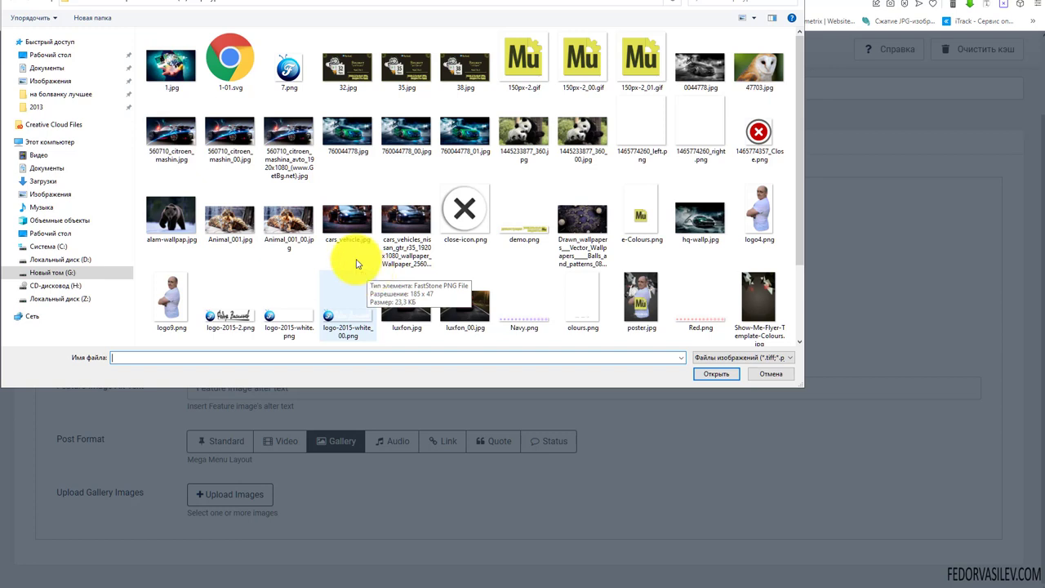
pyautogui.click(232, 223)
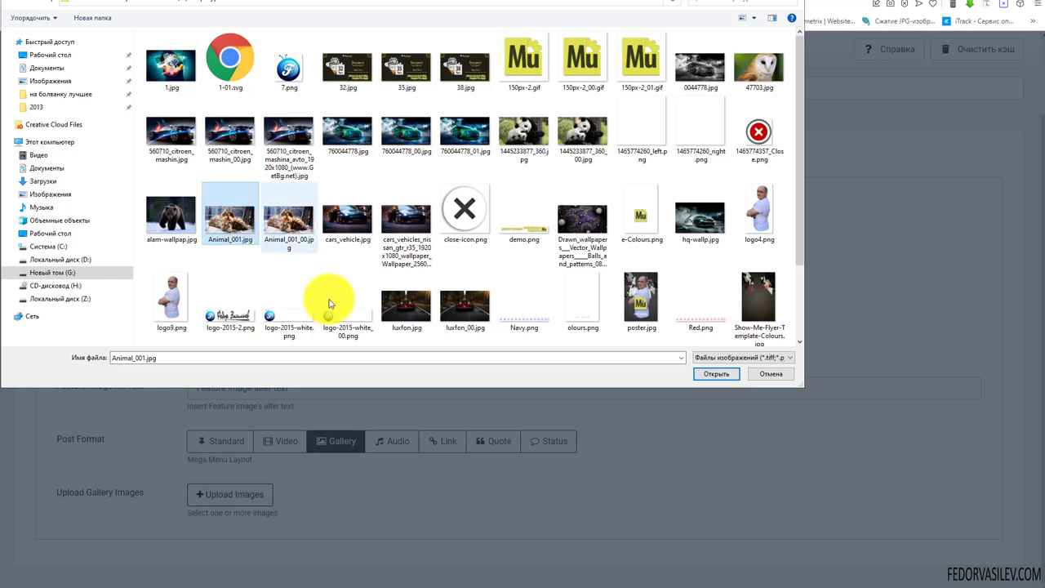
pyautogui.click(712, 375)
pyautogui.scroll(-1, 354, 490)
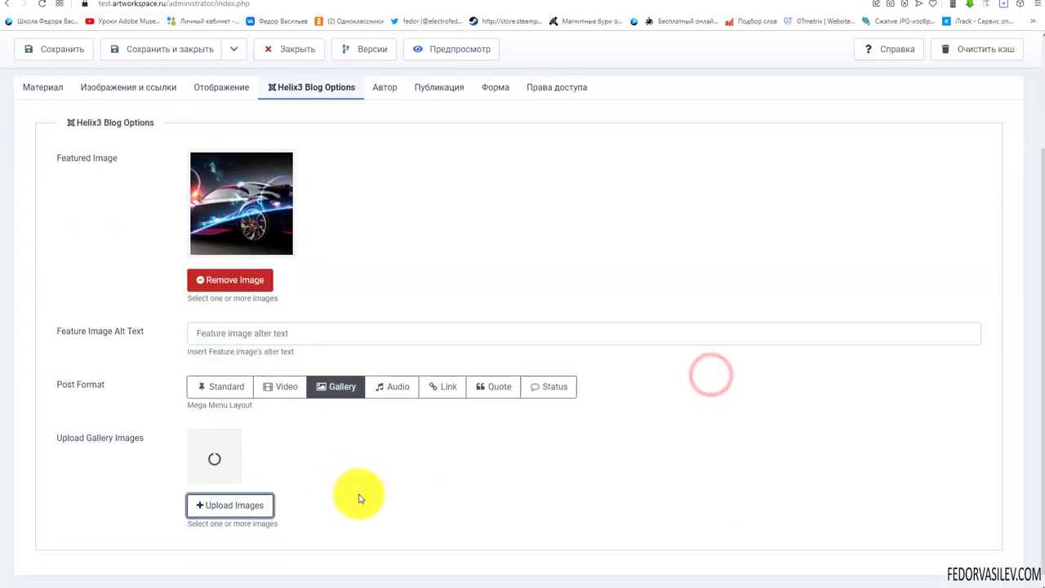
pyautogui.click(217, 499)
pyautogui.click(237, 458)
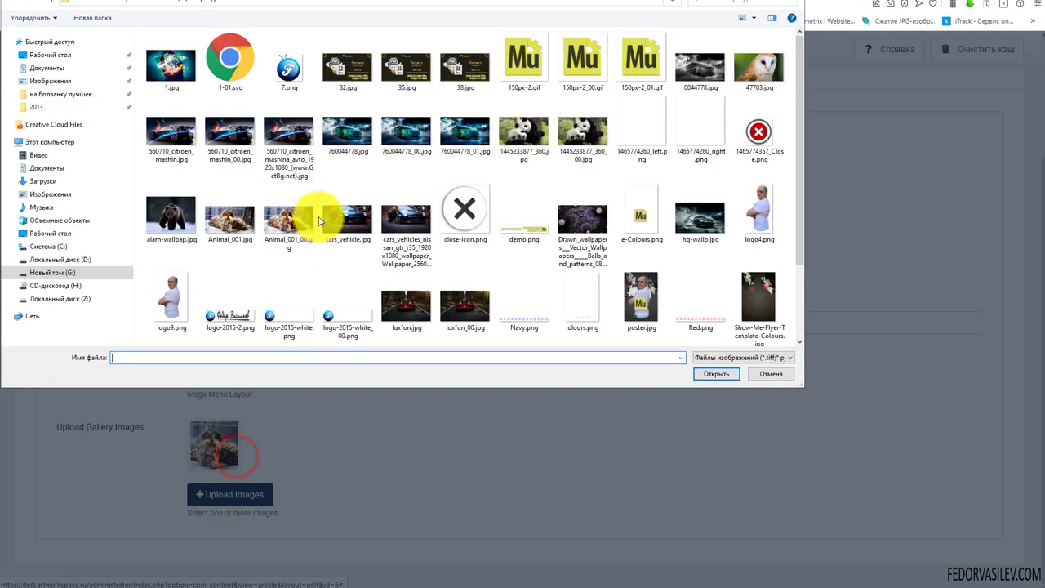
pyautogui.click(343, 143)
pyautogui.click(408, 141)
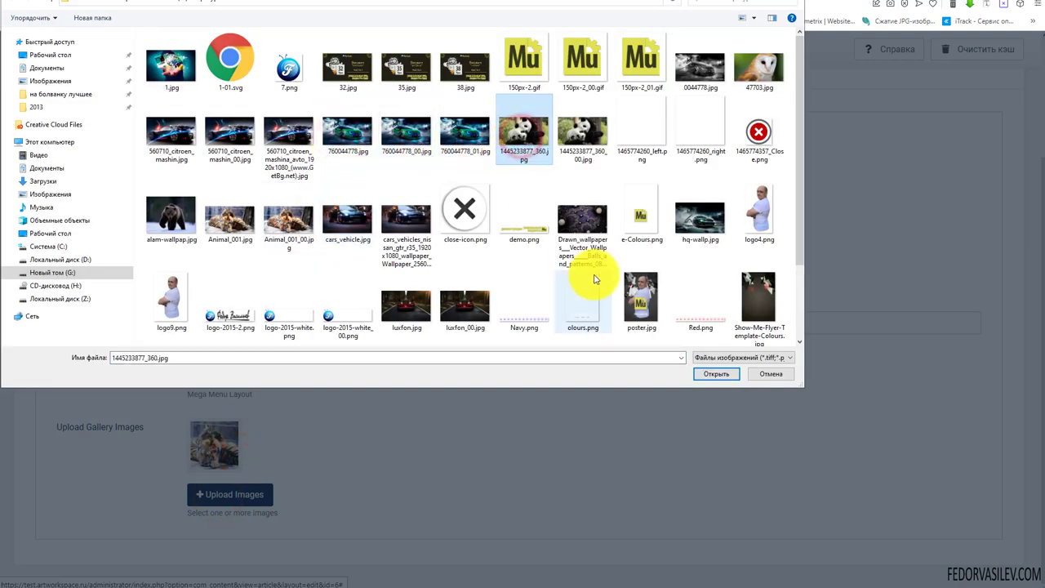
pyautogui.click(707, 375)
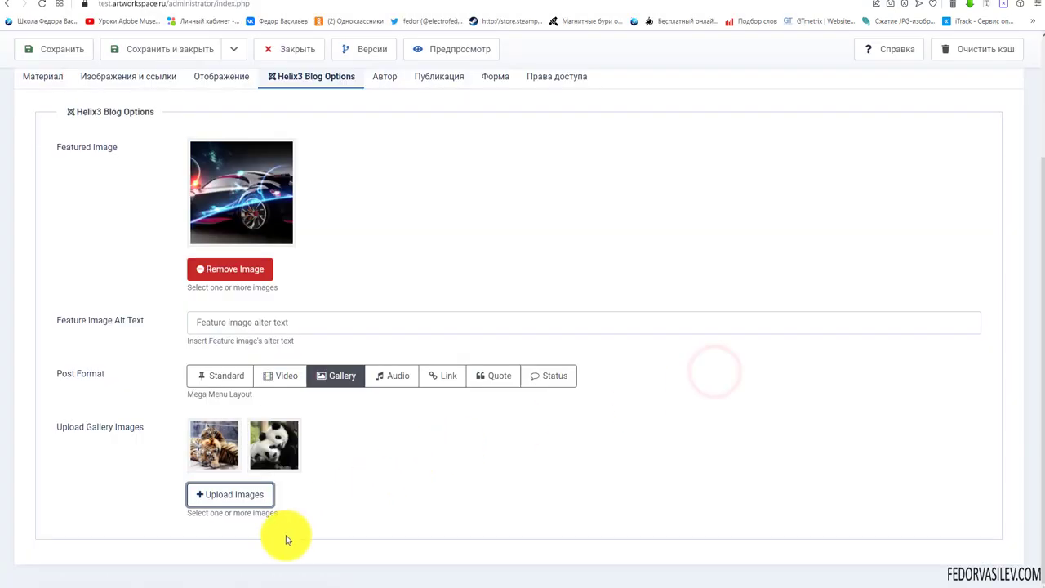
# - Upload the owl picture 47703.jpg to the article's gallery images
pyautogui.click(235, 495)
pyautogui.click(241, 457)
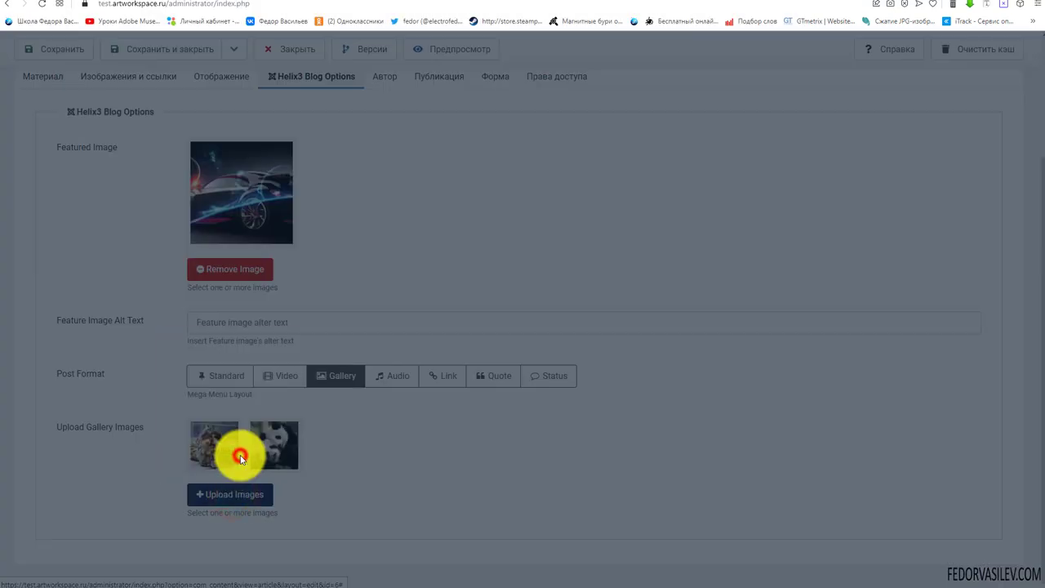
pyautogui.click(761, 76)
pyautogui.click(702, 374)
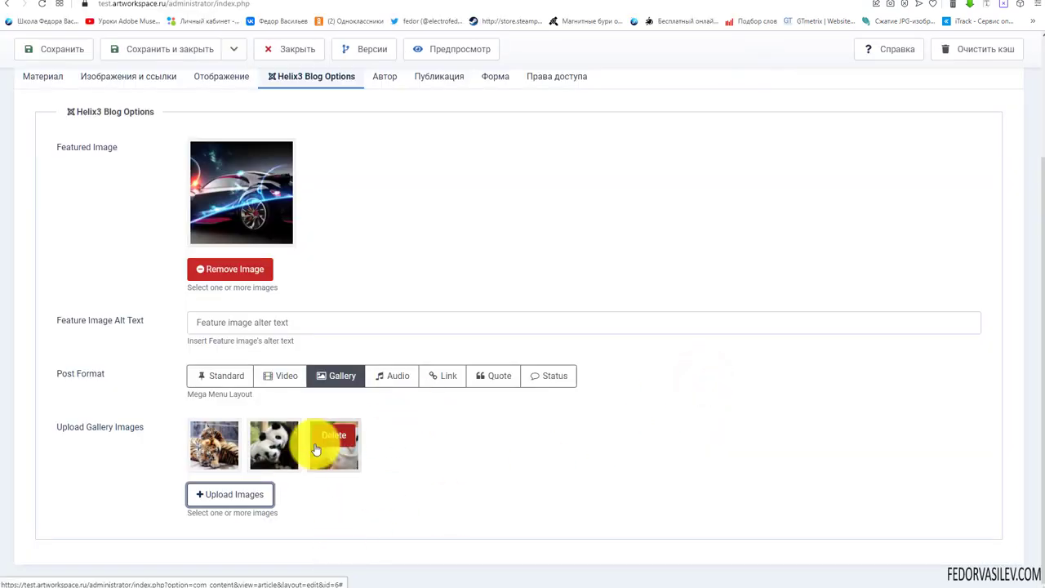
# - Reorder the gallery images to panda, tiger, owl and save the article
pyautogui.moveTo(327, 460); pyautogui.dragTo(265, 465)
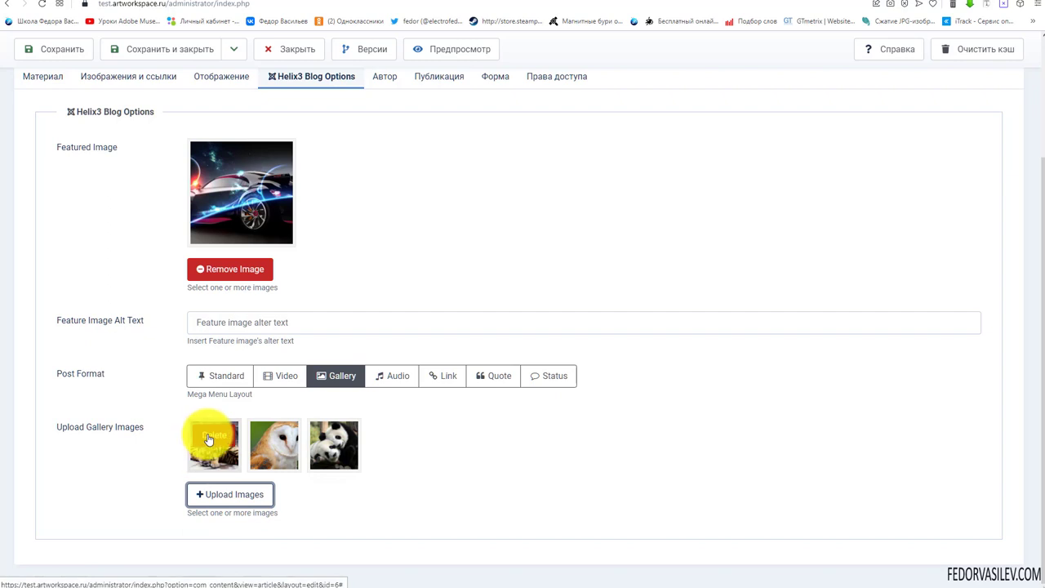
pyautogui.moveTo(331, 453); pyautogui.dragTo(210, 444)
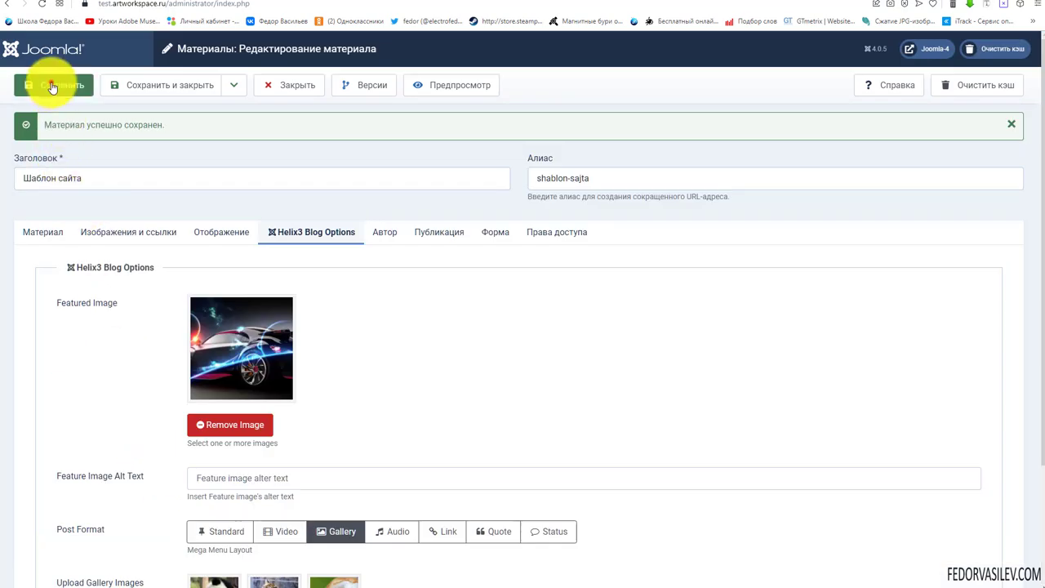
pyautogui.click(49, 84)
pyautogui.scroll(-2, 379, 223)
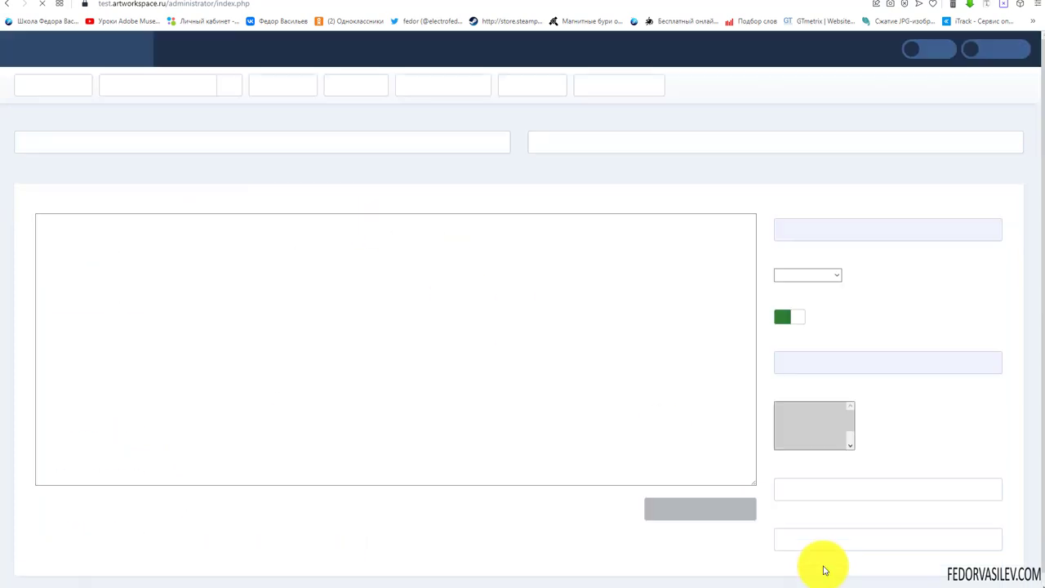
# - Reload the site's home page and examine how the article's gallery displays above its title
pyautogui.click(206, 2)
pyautogui.click(200, 3)
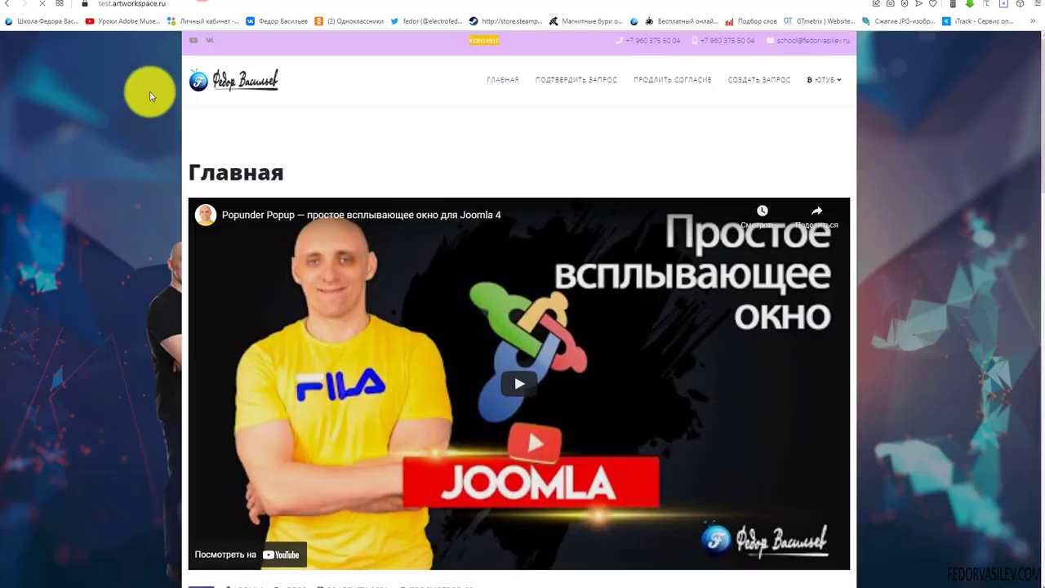
pyautogui.scroll(-8, 149, 91)
pyautogui.click(973, 547)
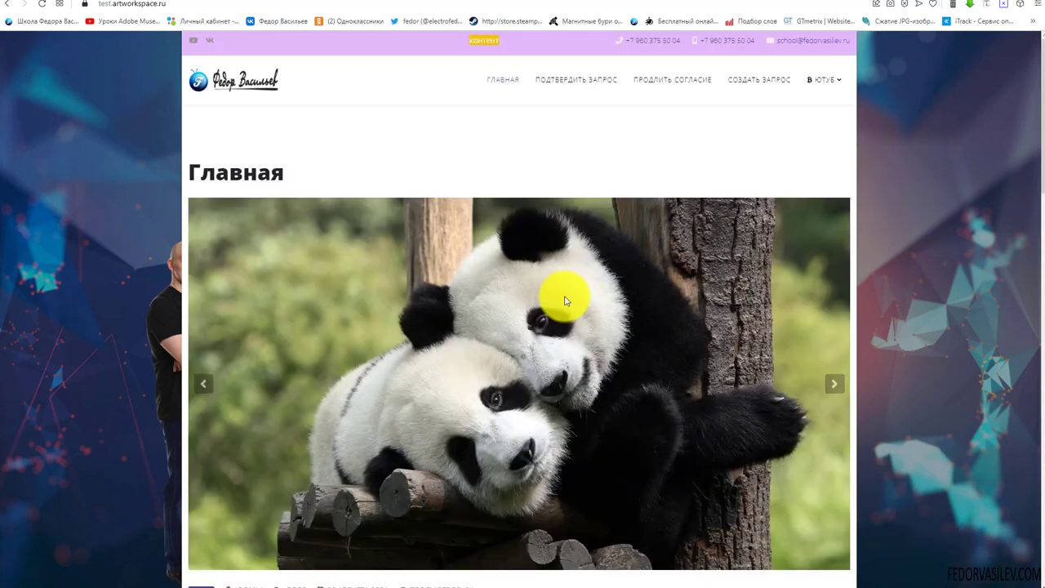
pyautogui.scroll(-2, 506, 301)
pyautogui.scroll(2, 504, 302)
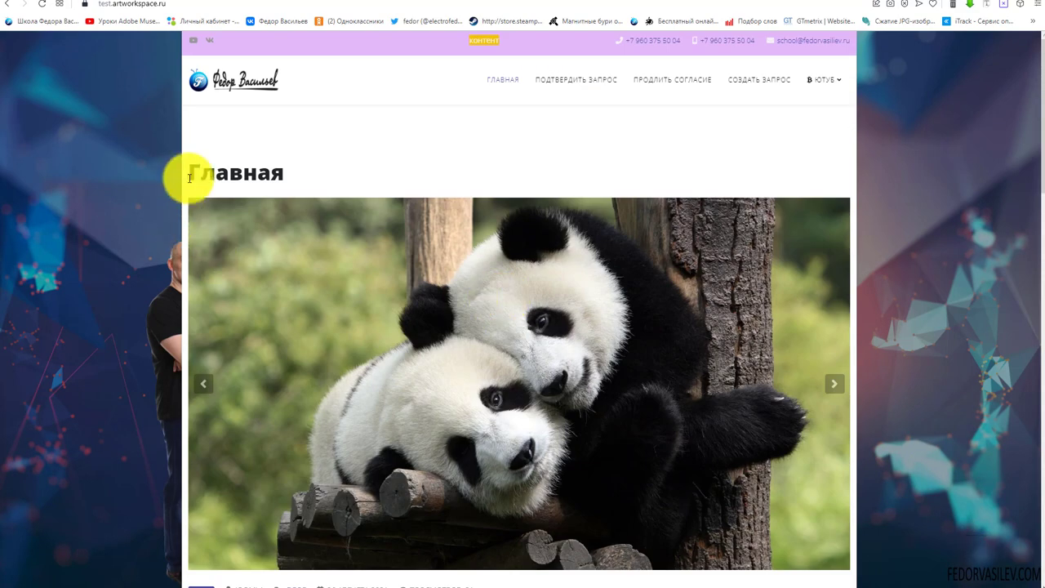
pyautogui.scroll(-2, 556, 277)
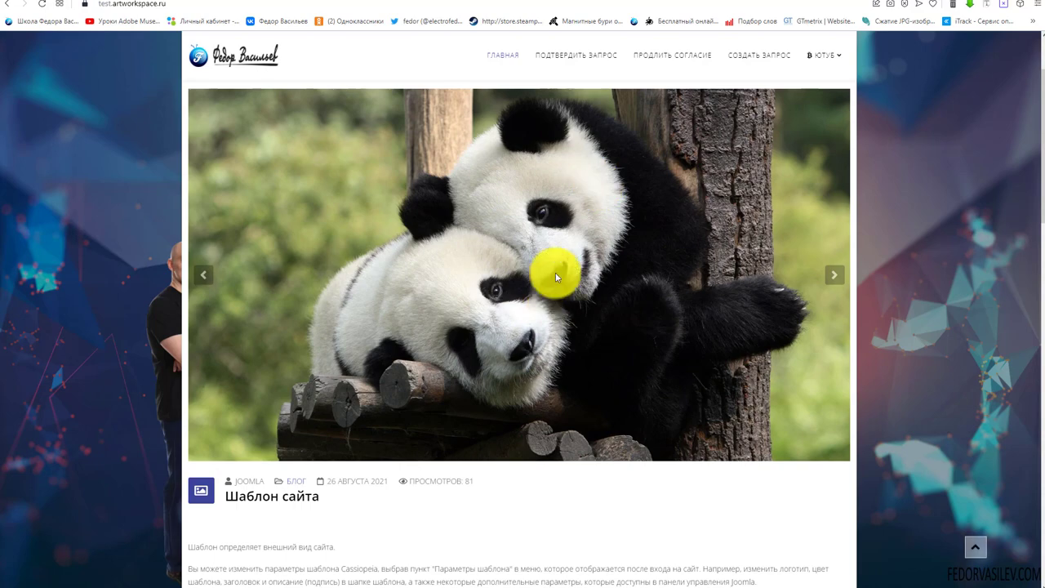
# - Page back and forth through the gallery slides of the article on the home page
pyautogui.click(200, 275)
pyautogui.click(834, 253)
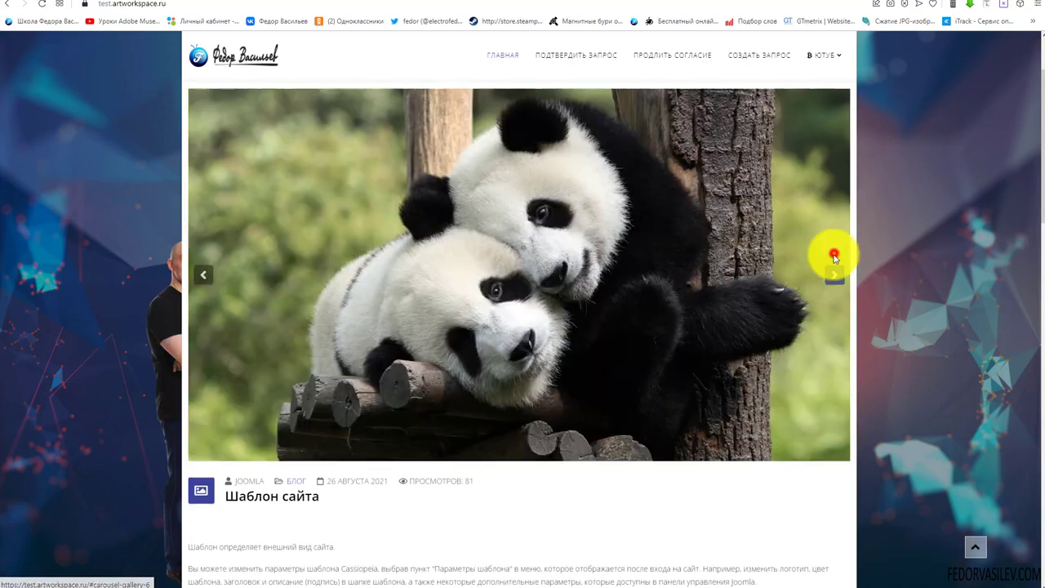
pyautogui.click(205, 276)
pyautogui.scroll(2, 271, 345)
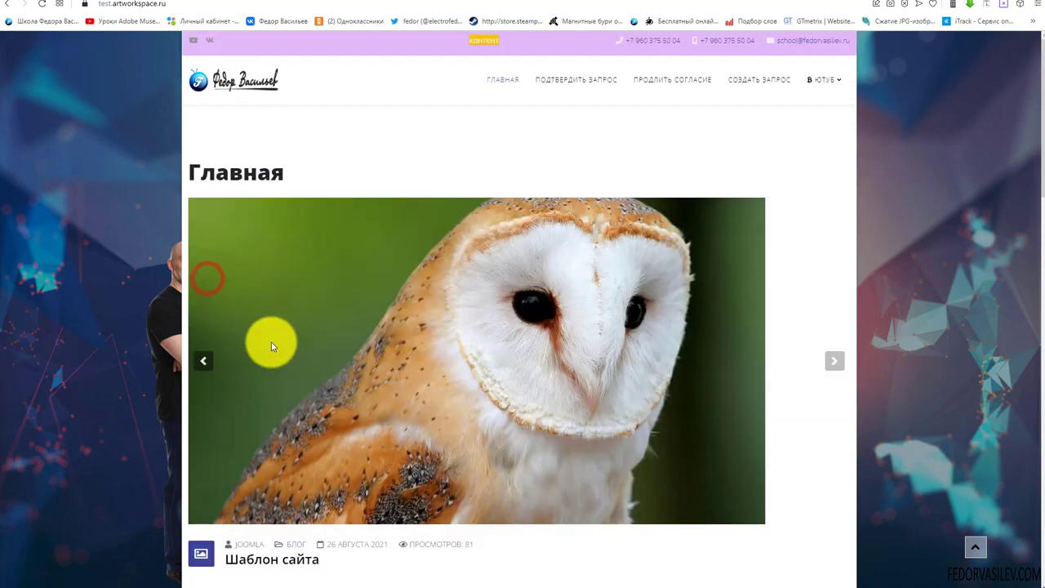
pyautogui.click(834, 361)
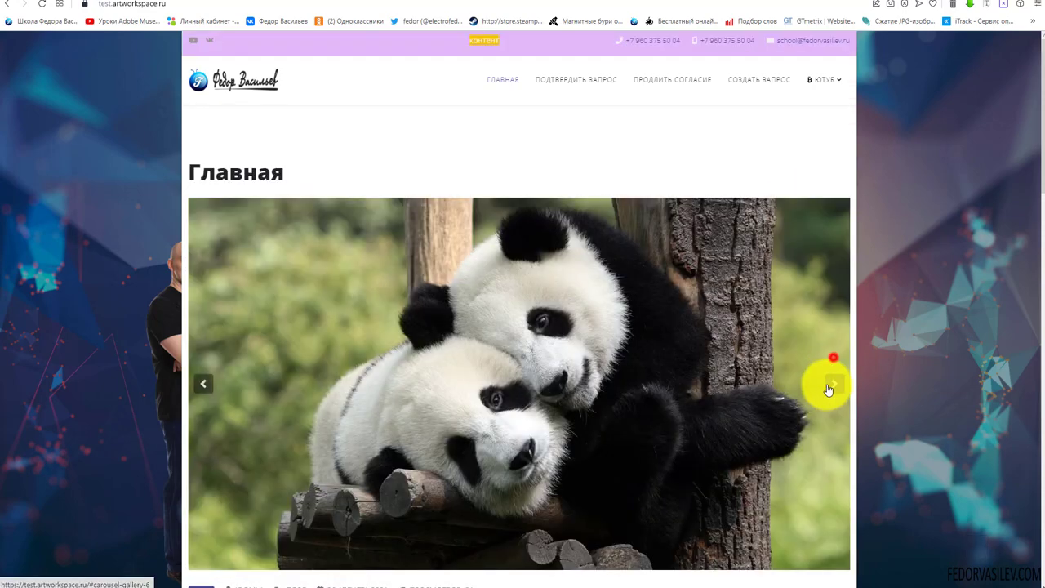
pyautogui.click(834, 377)
pyautogui.click(834, 378)
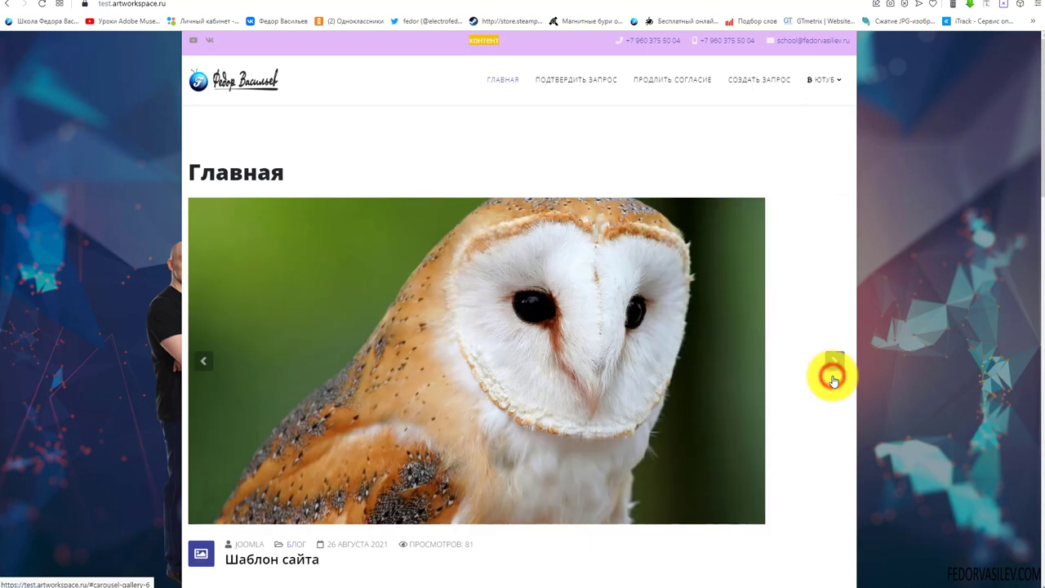
pyautogui.click(834, 375)
pyautogui.scroll(-3, 539, 343)
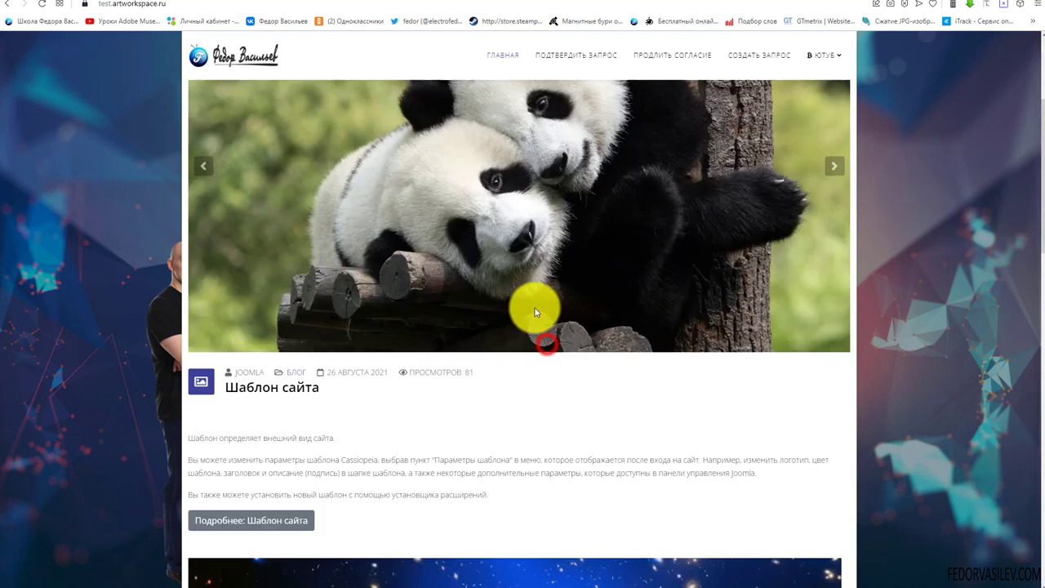
# - Open the full article "Шаблон сайта", advance its gallery and check the text below, returning to the home page
pyautogui.click(260, 466)
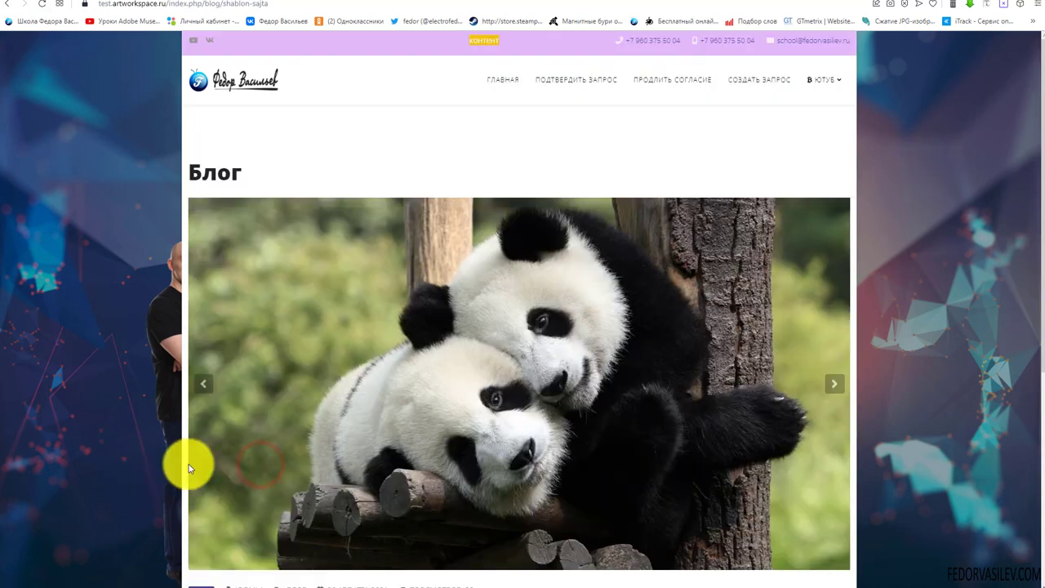
pyautogui.scroll(-3, 805, 299)
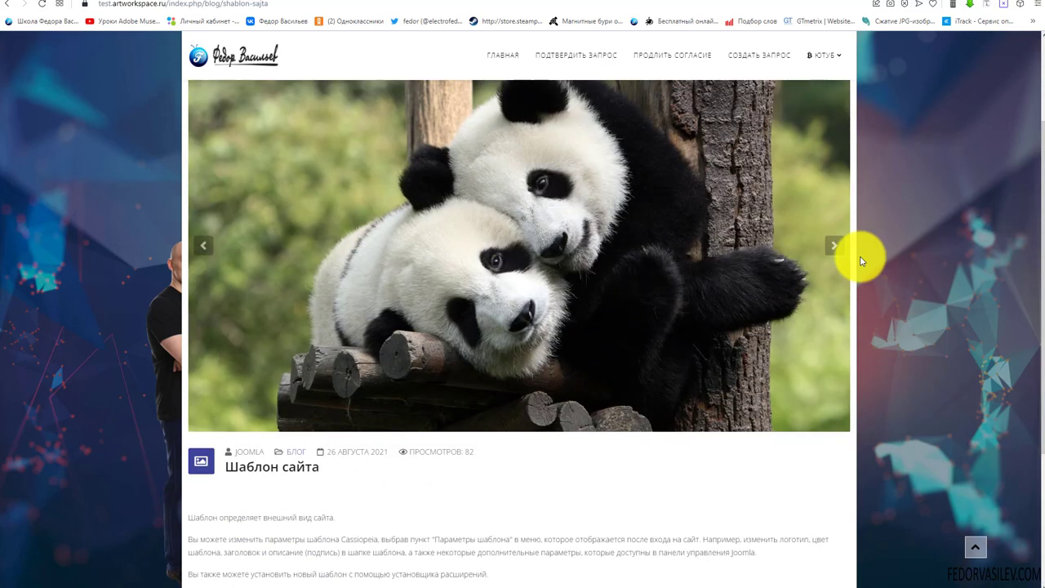
pyautogui.click(831, 242)
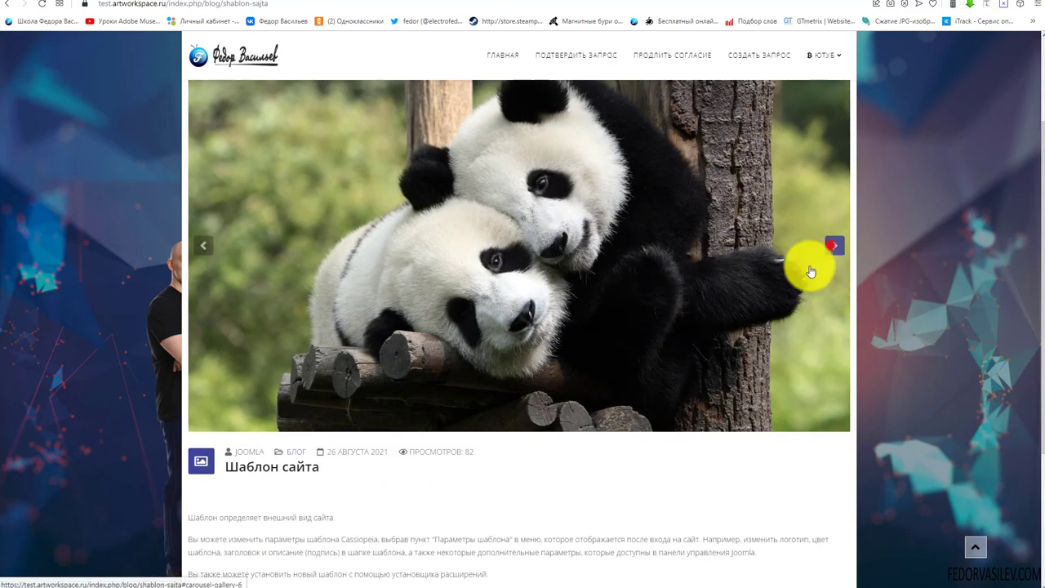
pyautogui.moveTo(510, 356); pyautogui.dragTo(210, 299)
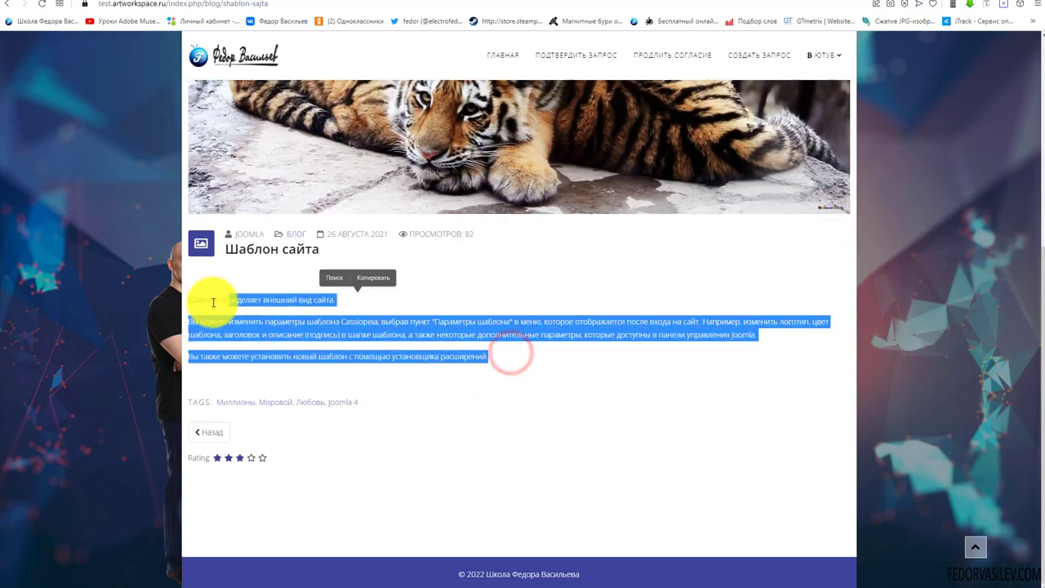
pyautogui.scroll(4, 373, 316)
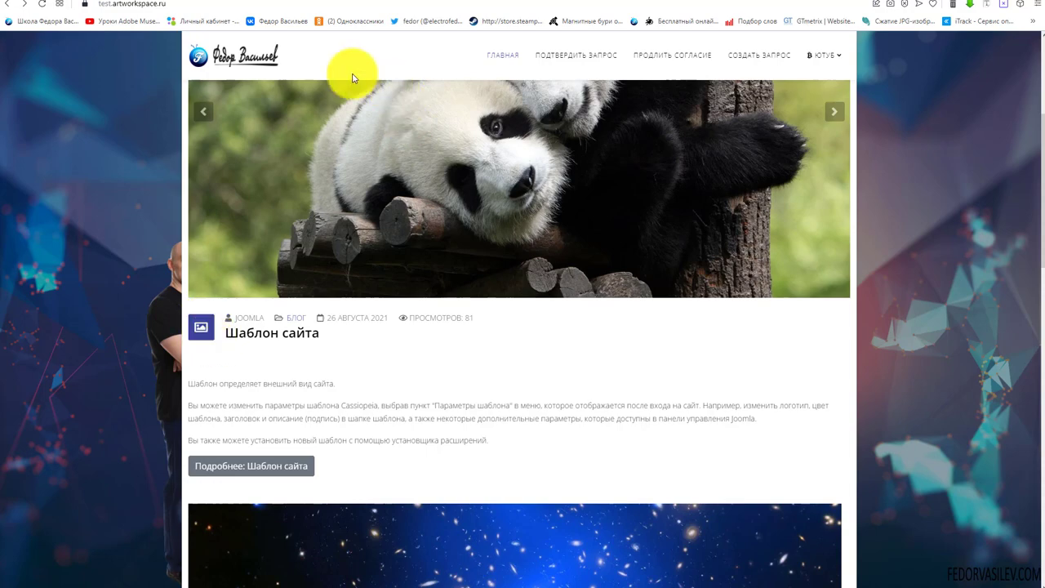
# - Return to the article editor, switch the Post Format to Audio and examine its Audio Embed Code field
pyautogui.click(181, 2)
pyautogui.scroll(-2, 159, 292)
pyautogui.click(397, 373)
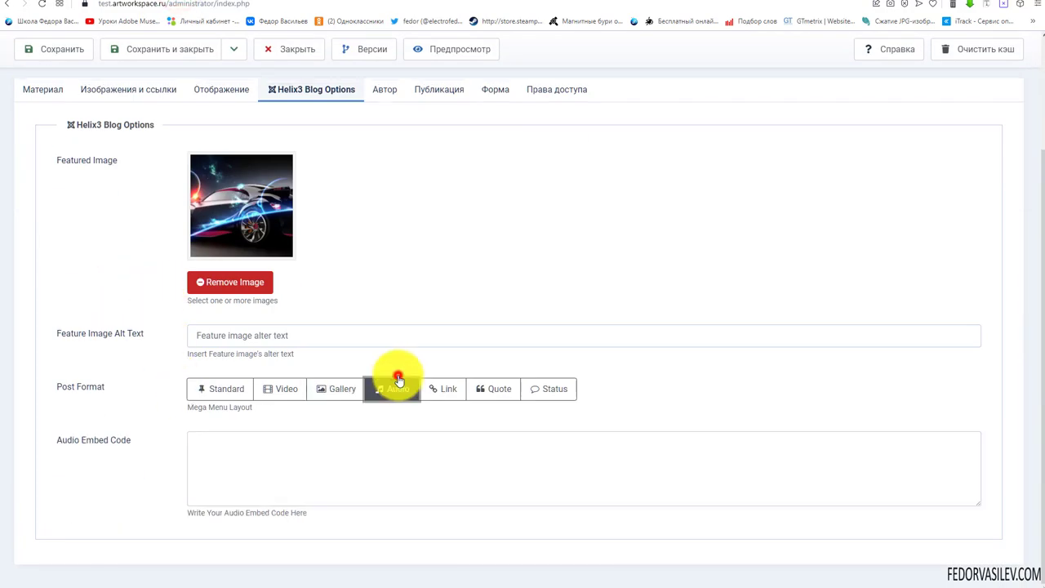
pyautogui.click(304, 450)
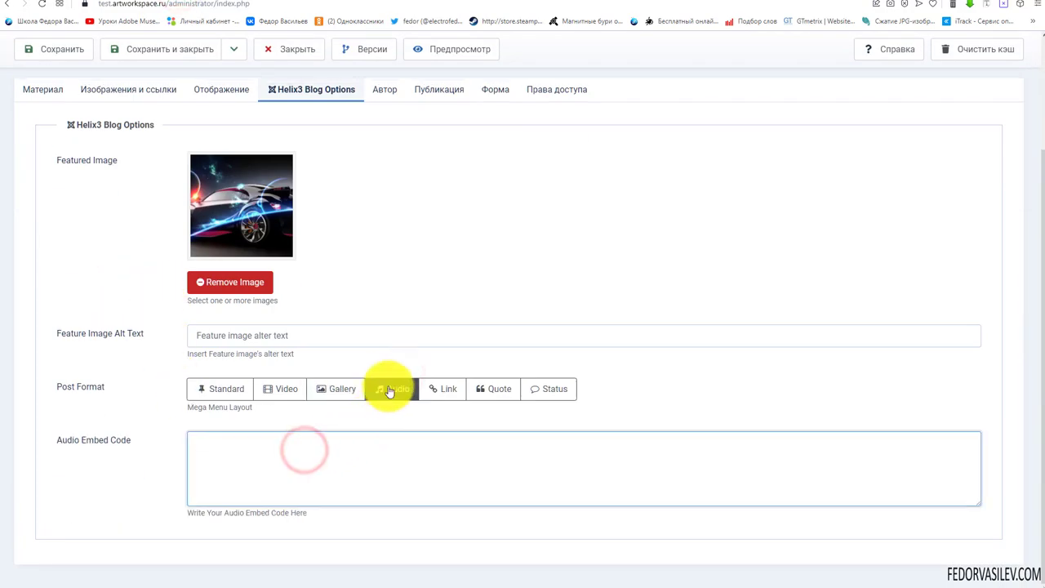
pyautogui.moveTo(318, 513); pyautogui.dragTo(188, 513)
pyautogui.click(209, 485)
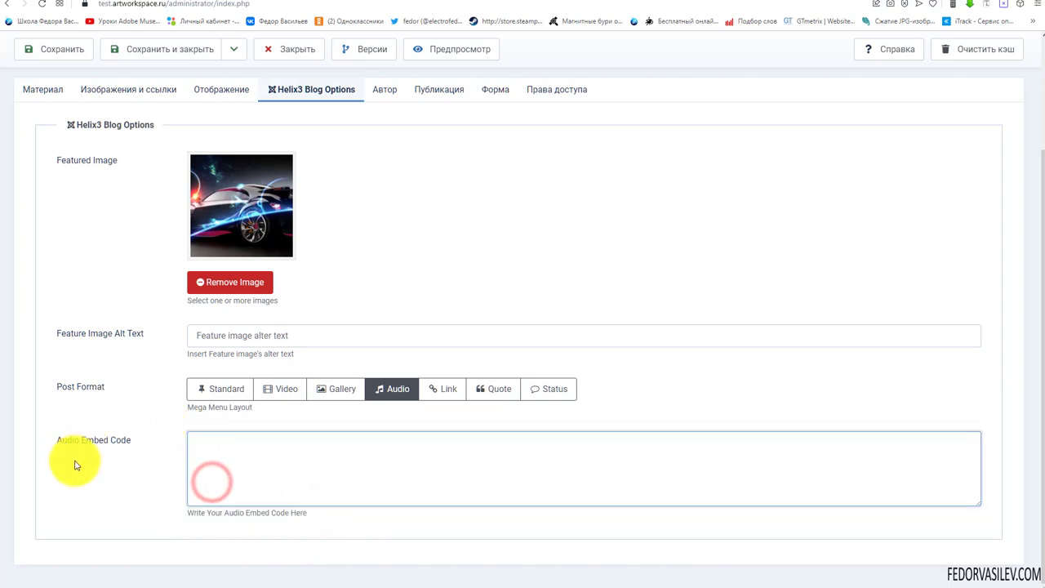
pyautogui.moveTo(65, 442); pyautogui.dragTo(113, 443)
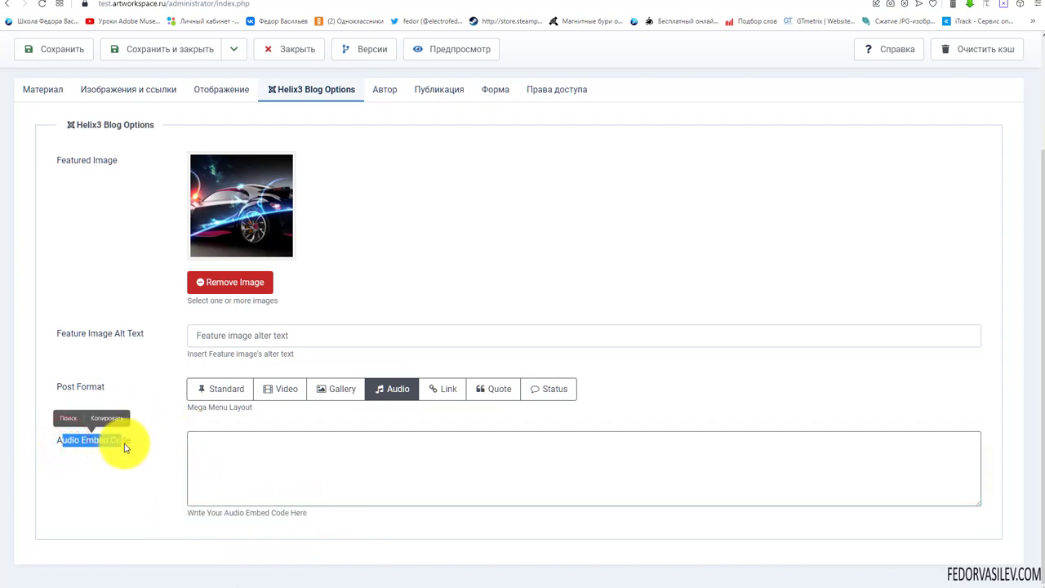
pyautogui.click(295, 463)
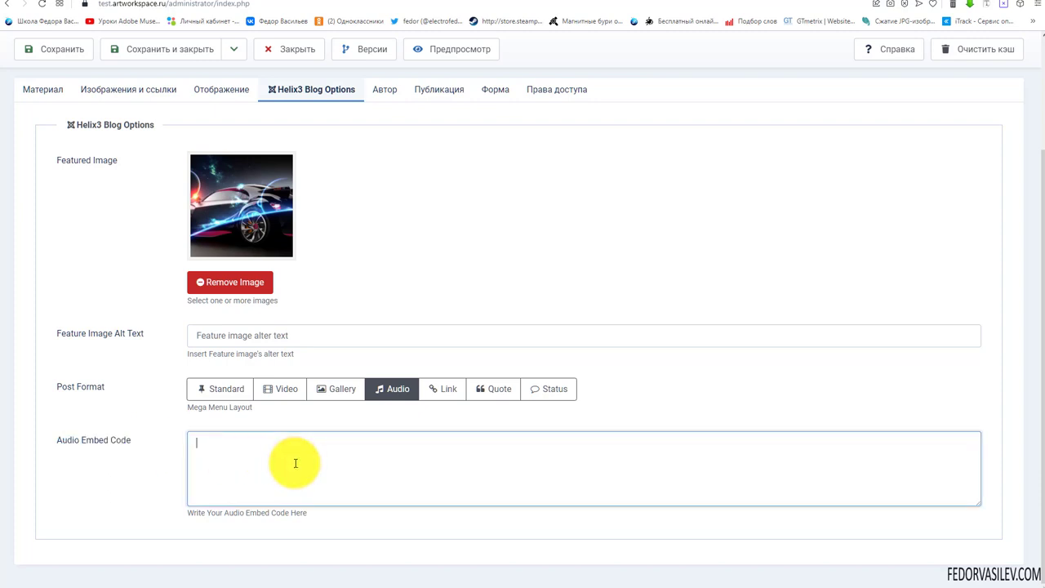
pyautogui.click(254, 468)
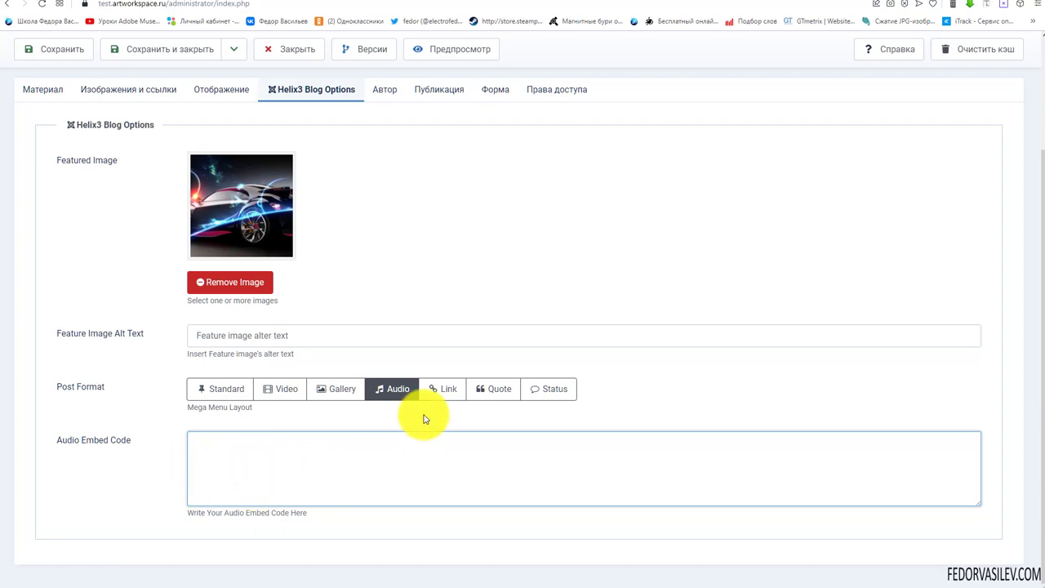
# - Switch the Post Format to Link and to Quote in turn, examining the link title, URL, quote text and author fields
pyautogui.click(441, 387)
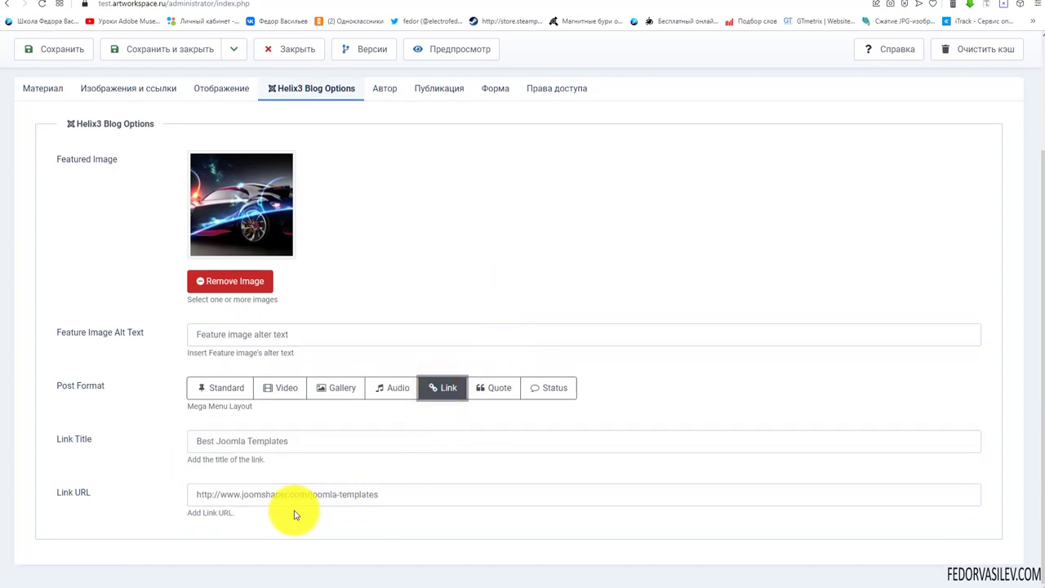
pyautogui.click(417, 497)
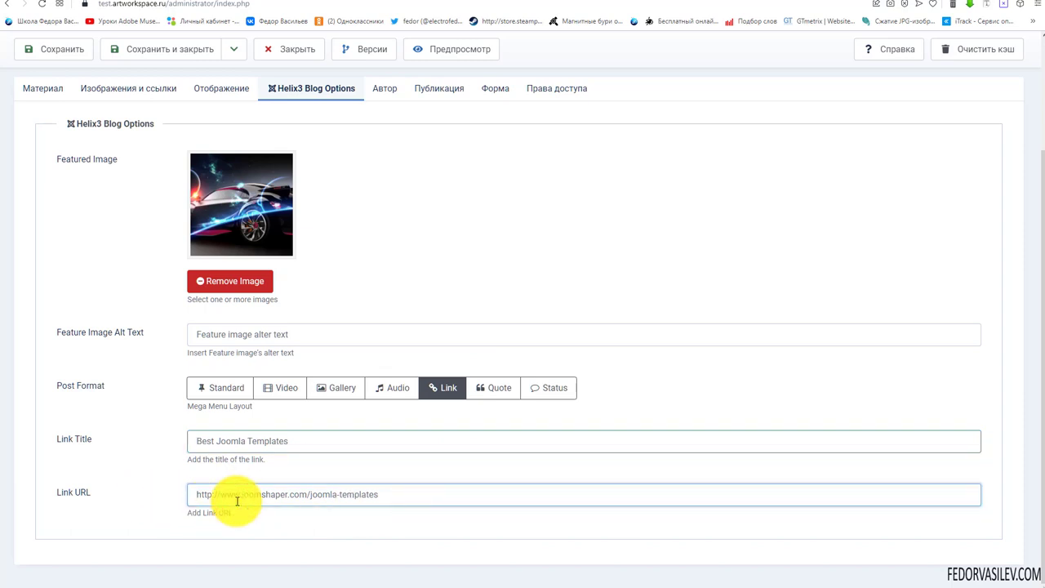
pyautogui.click(495, 389)
pyautogui.scroll(-1, 489, 367)
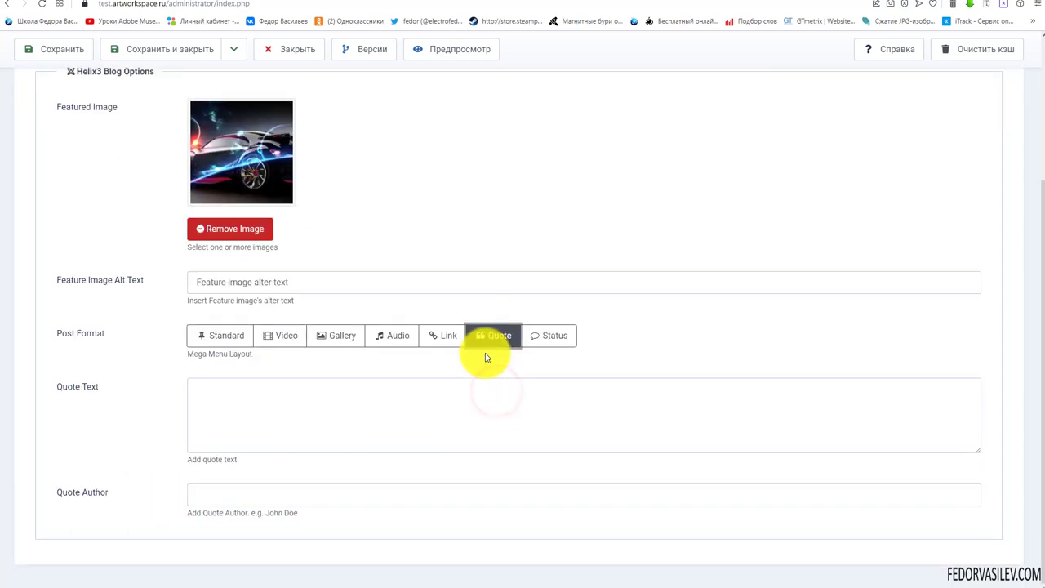
pyautogui.click(284, 402)
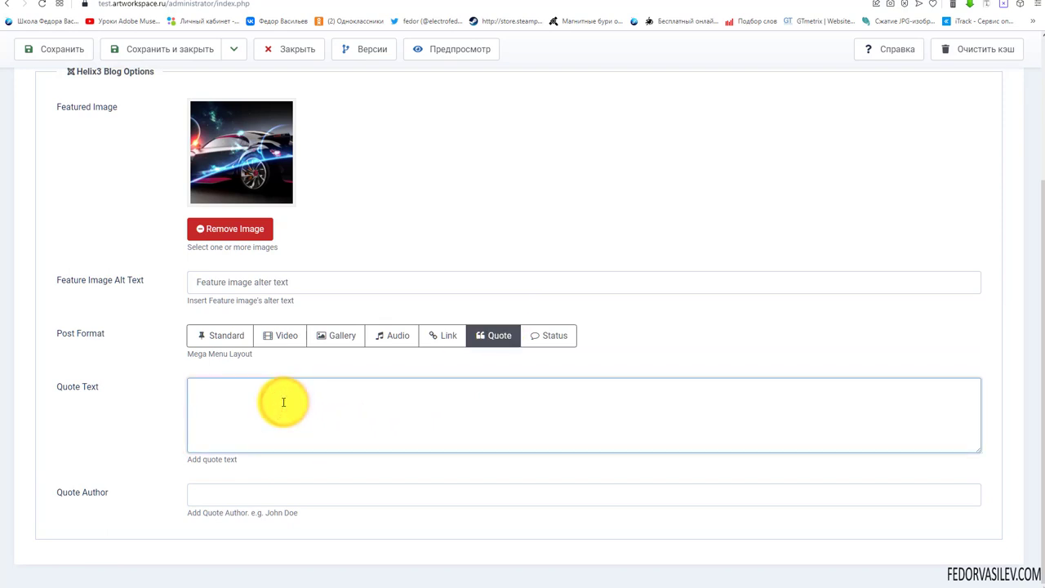
pyautogui.click(265, 504)
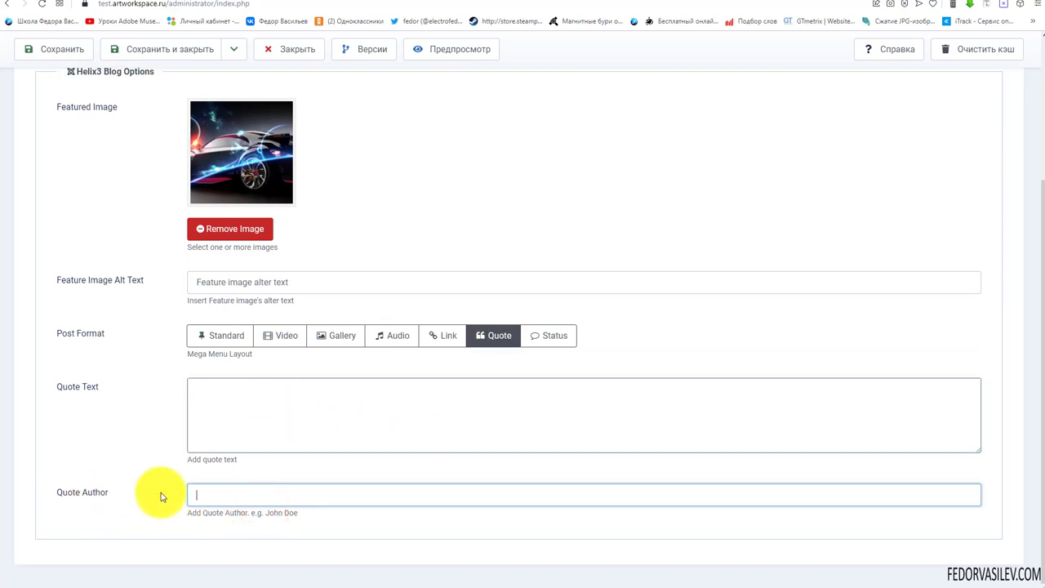
pyautogui.click(236, 496)
# - Switch the Post Format to Status and examine the Add Status field and its hint text
pyautogui.click(551, 335)
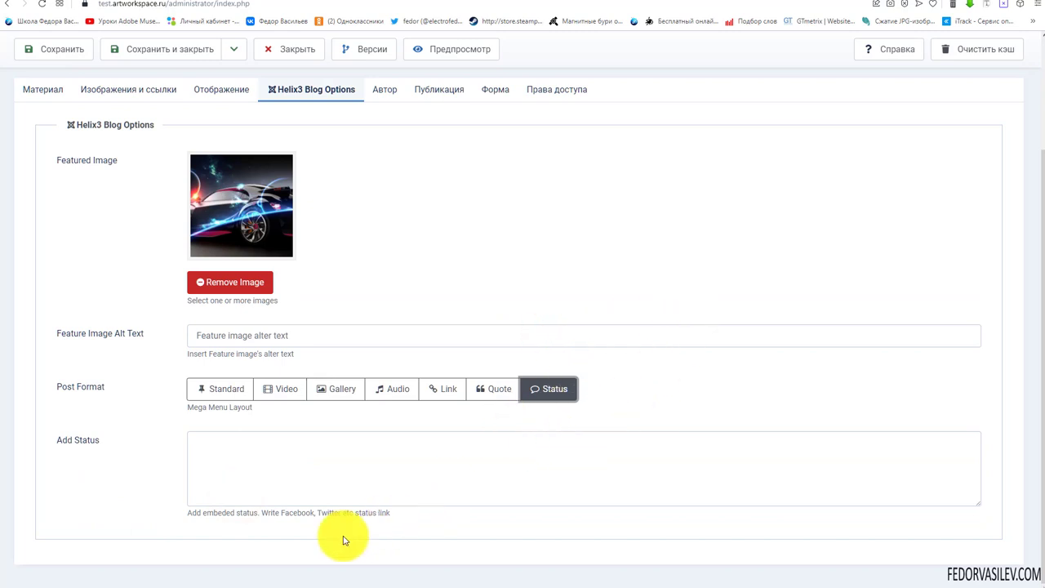
pyautogui.click(309, 521)
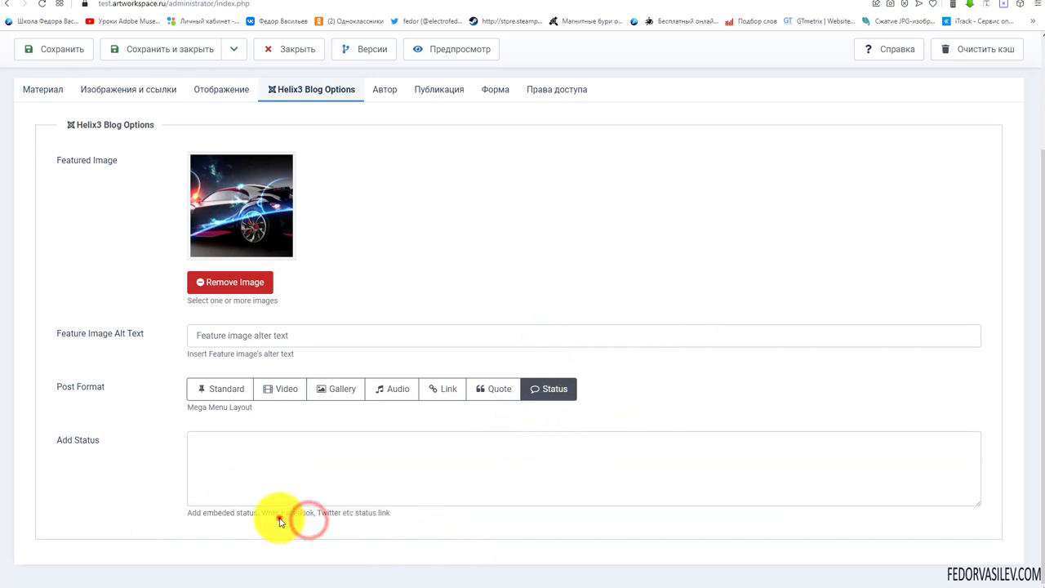
pyautogui.moveTo(279, 521); pyautogui.dragTo(460, 531)
pyautogui.click(461, 528)
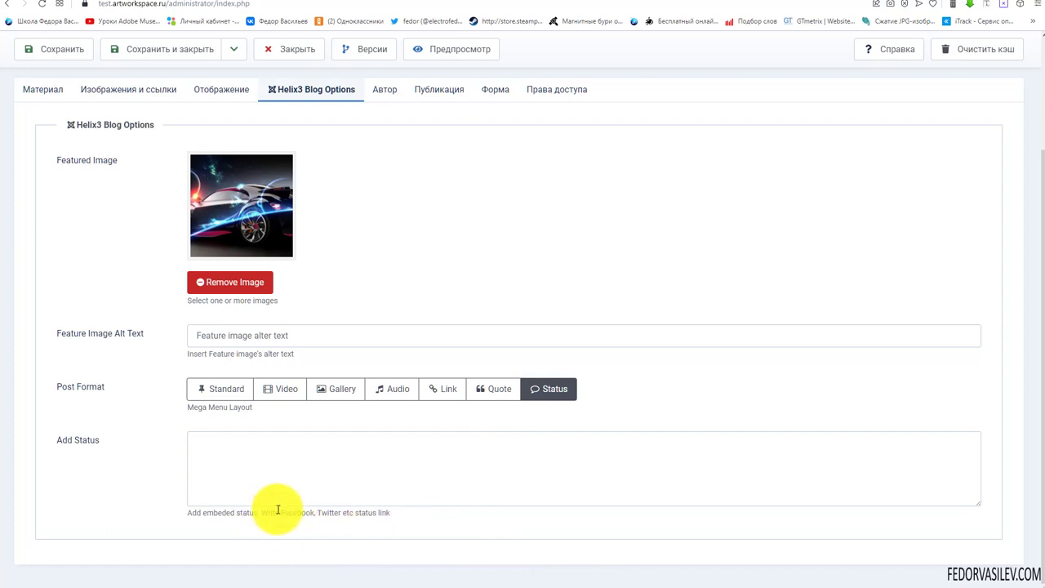
pyautogui.click(264, 472)
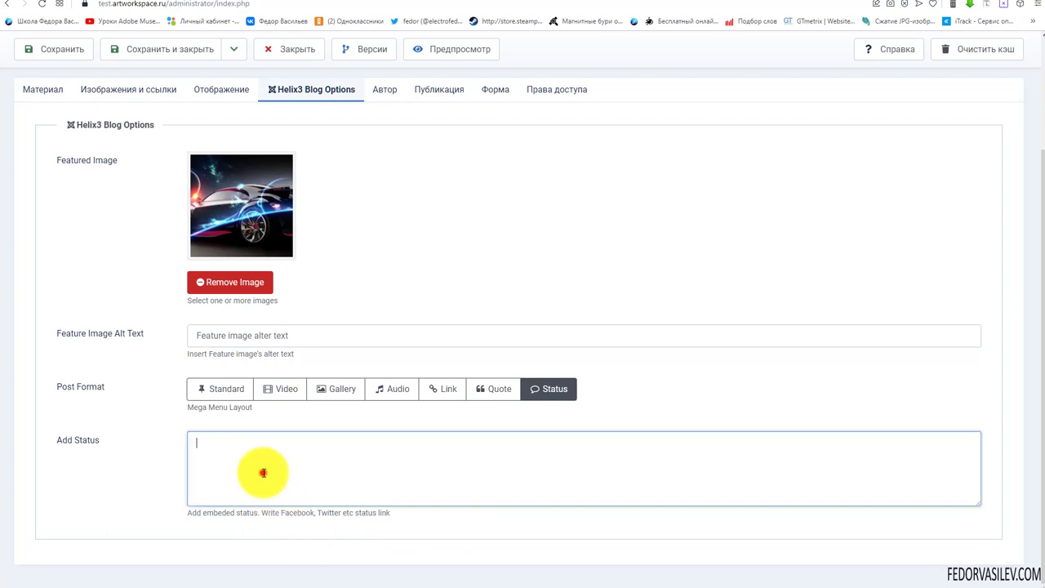
pyautogui.click(156, 461)
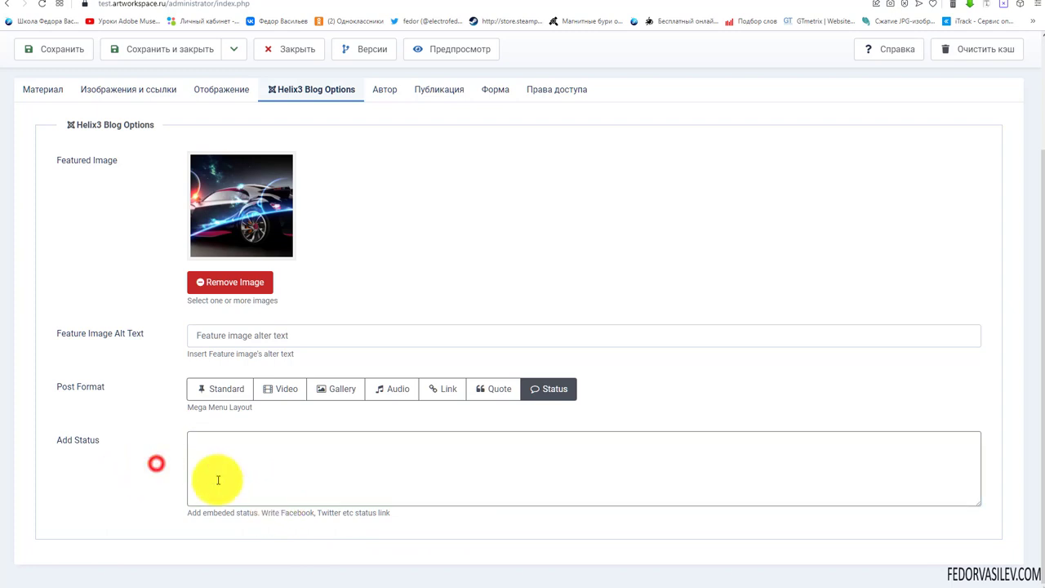
pyautogui.click(338, 488)
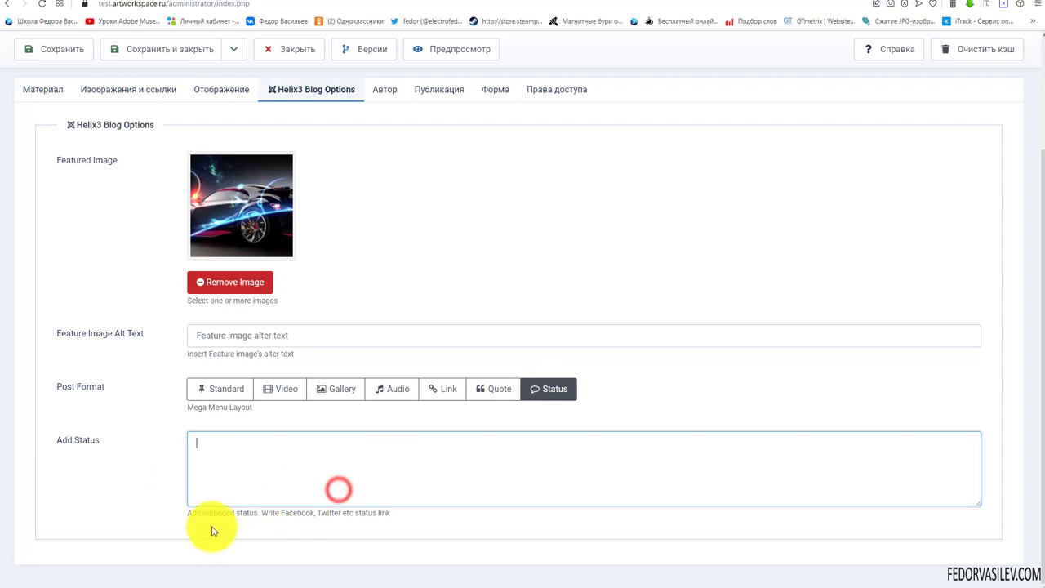
pyautogui.moveTo(189, 513); pyautogui.dragTo(392, 509)
pyautogui.click(341, 456)
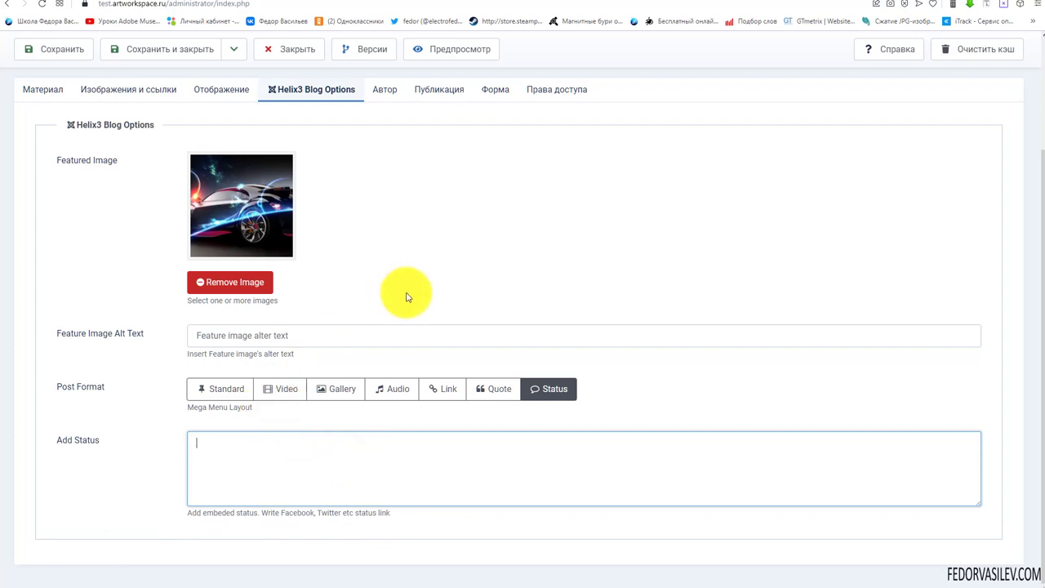
pyautogui.click(372, 483)
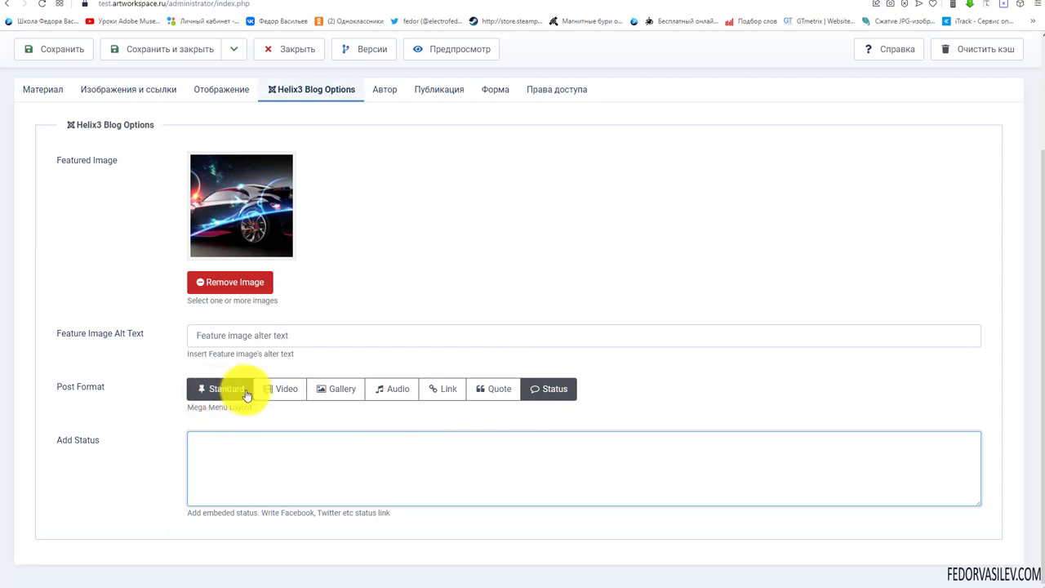
# - Review the Gallery, Audio, Link, Quote, Status and Video post formats one after another
pyautogui.click(342, 397)
pyautogui.click(393, 390)
pyautogui.click(441, 387)
pyautogui.click(494, 395)
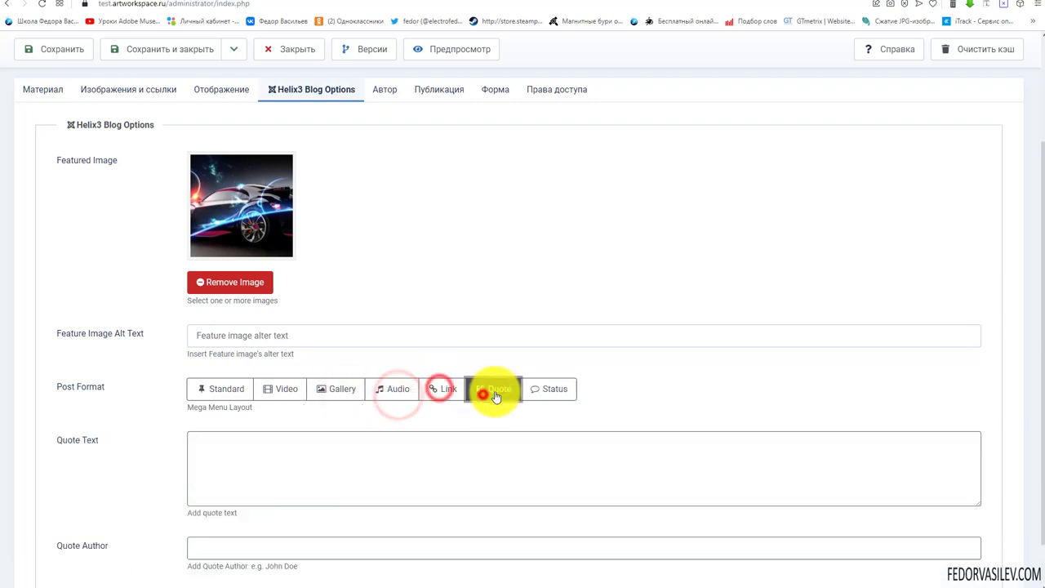
pyautogui.click(549, 390)
pyautogui.click(280, 390)
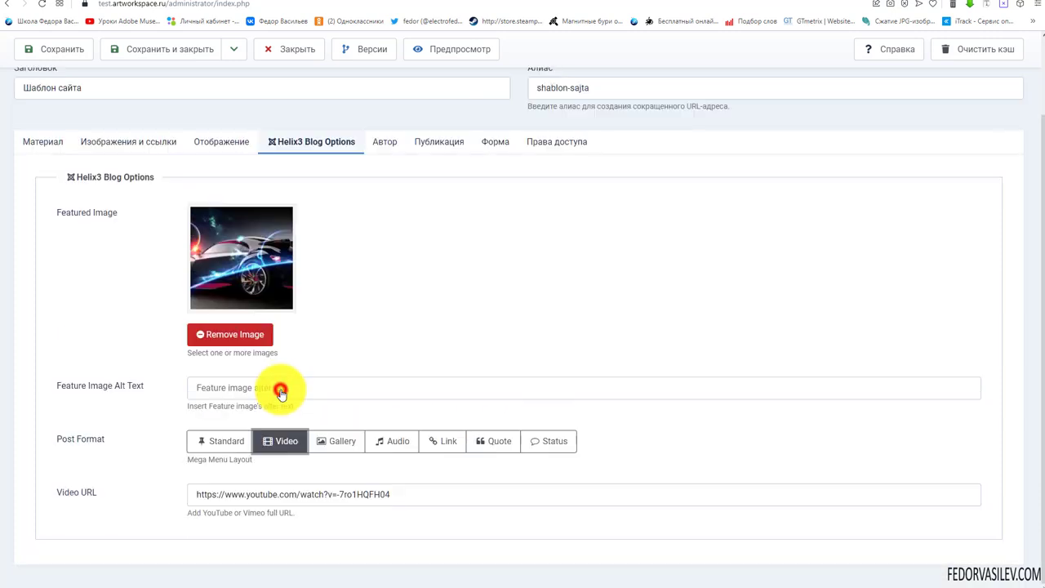
# - Set the Post Format to Standard and remove the article's featured image
pyautogui.click(220, 441)
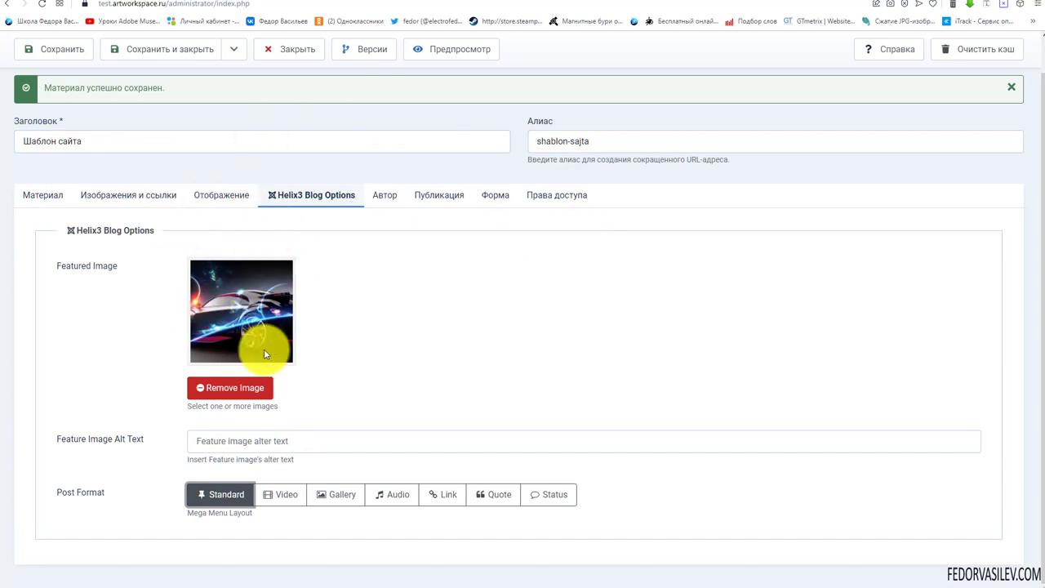
pyautogui.click(234, 390)
pyautogui.click(564, 69)
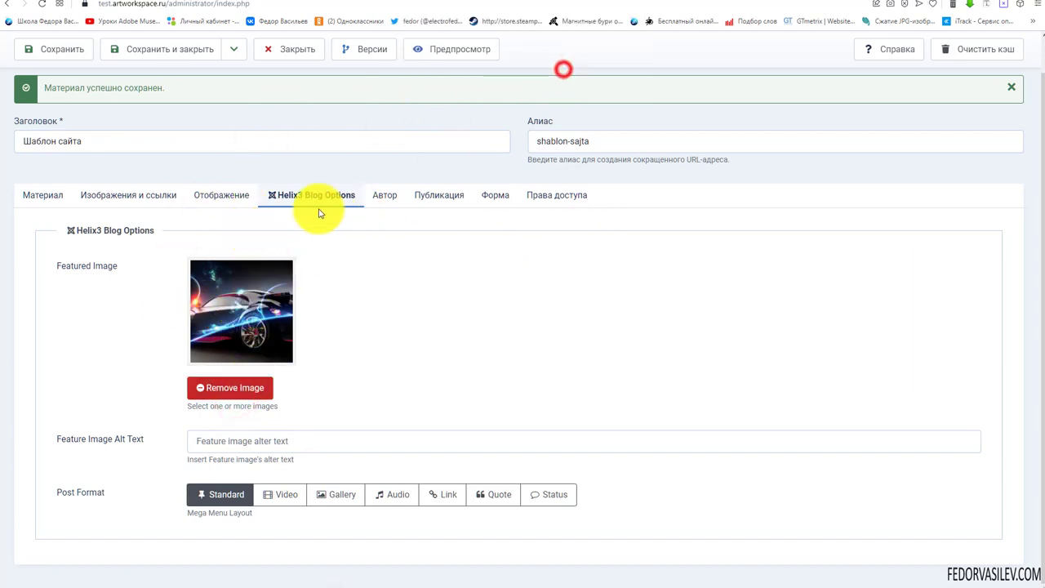
# - Compare the intro and full-text image settings in "Изображения и ссылки" with the Featured Image option in Helix3 Blog Options
pyautogui.click(145, 240)
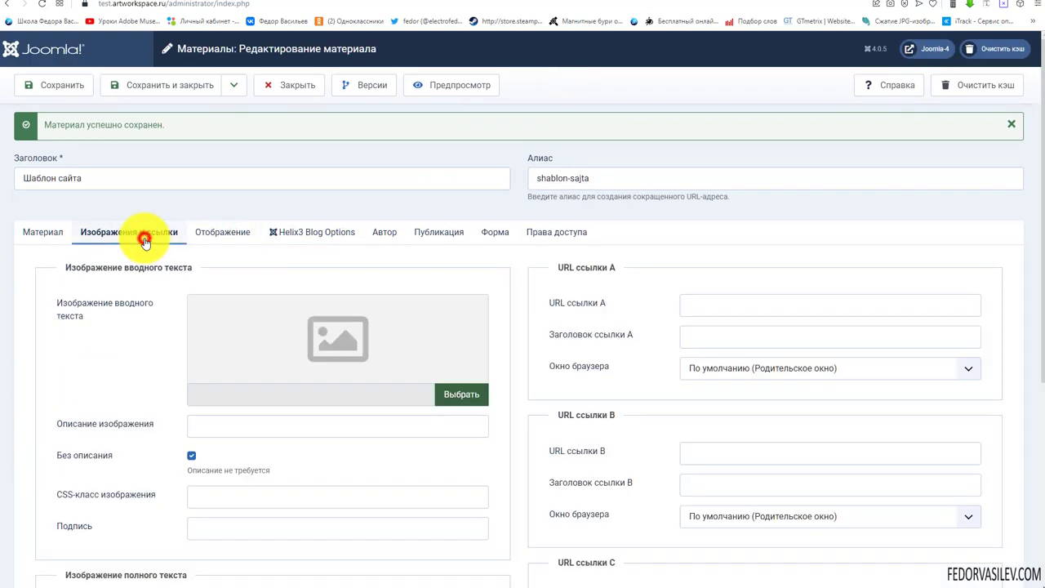
pyautogui.scroll(-1, 144, 270)
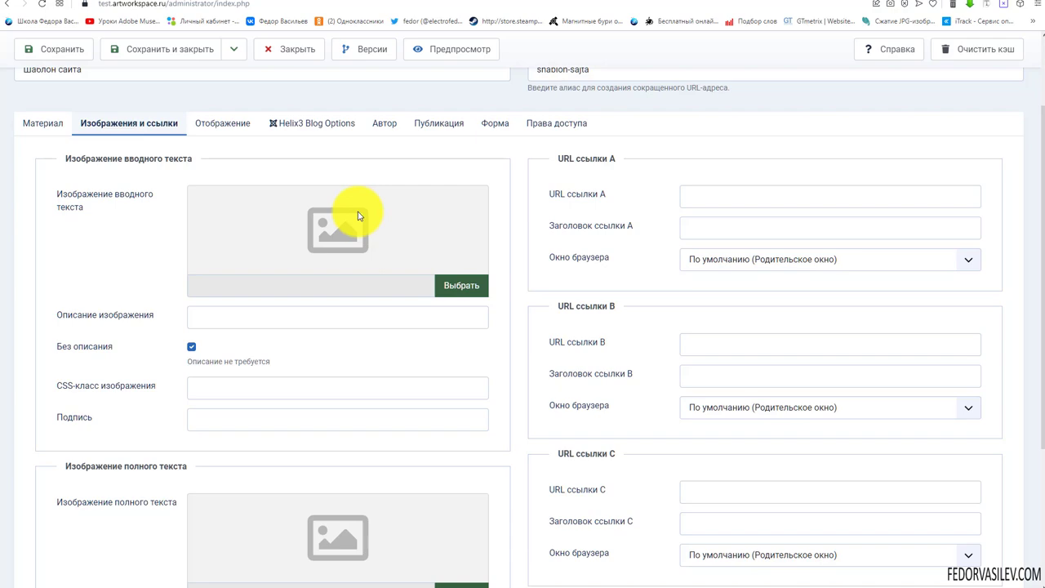
pyautogui.scroll(1, 417, 343)
pyautogui.click(298, 234)
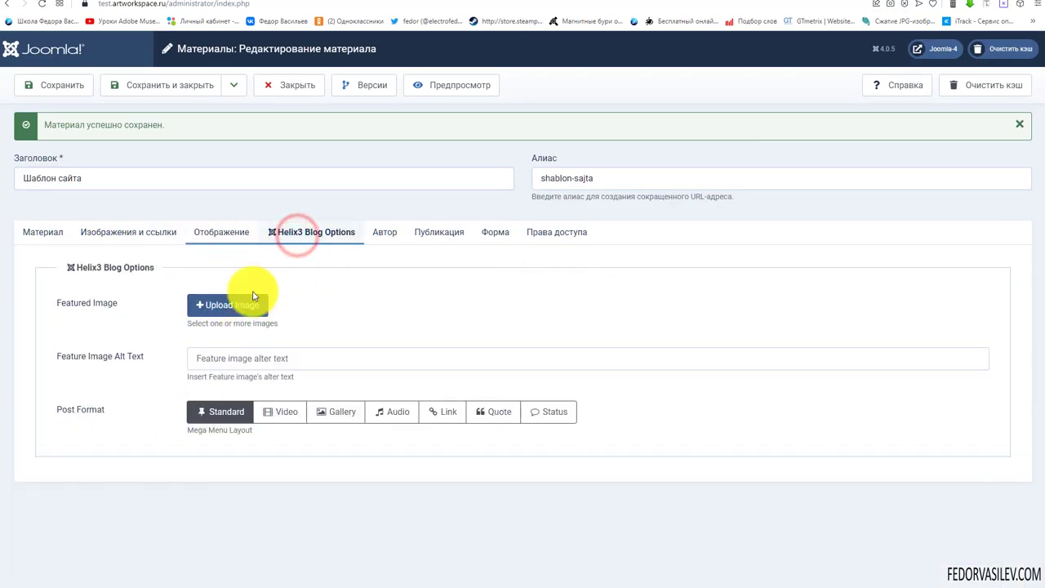
pyautogui.click(133, 230)
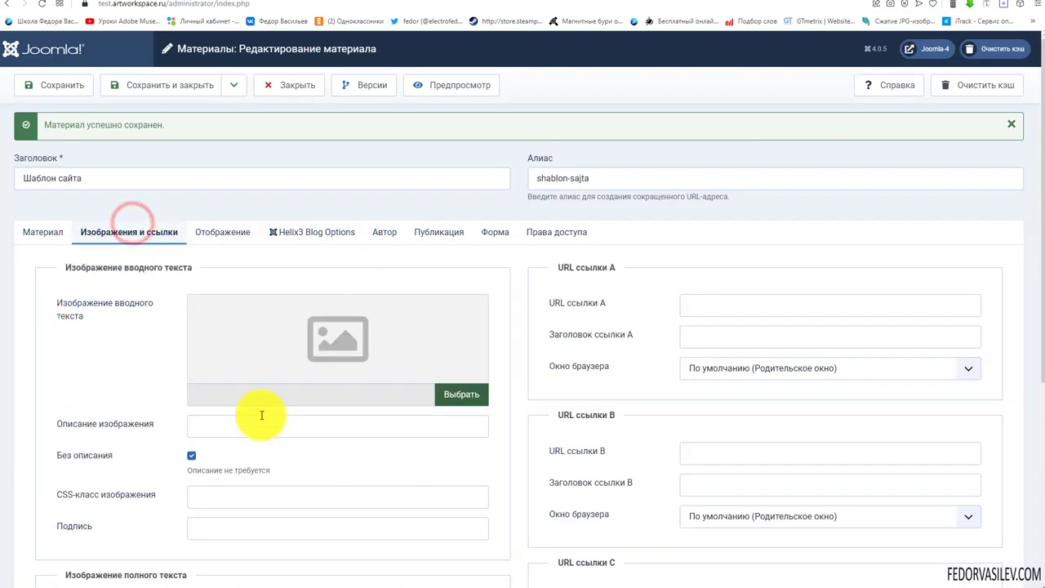
pyautogui.scroll(-3, 385, 281)
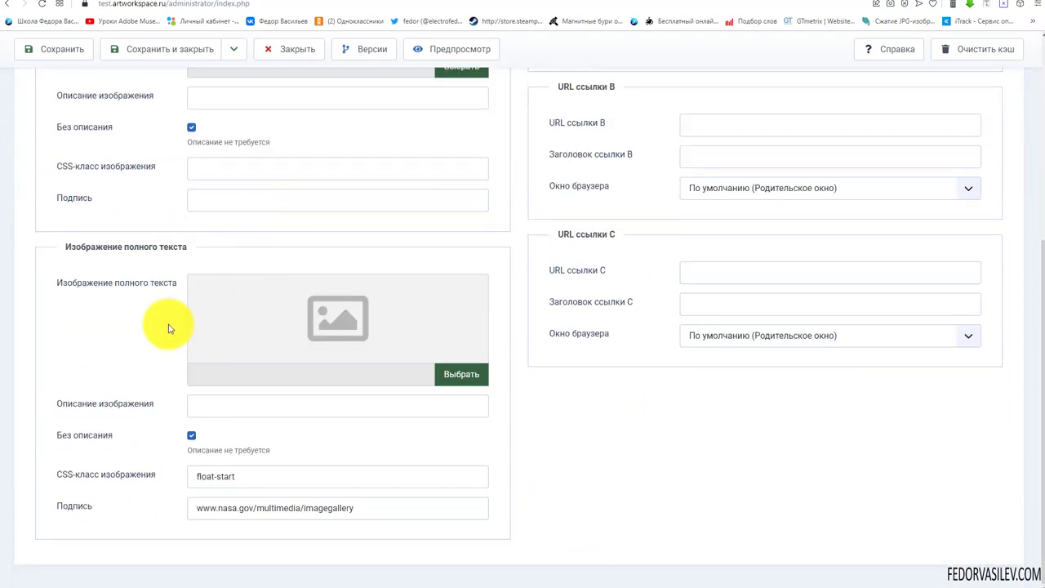
pyautogui.scroll(3, 420, 362)
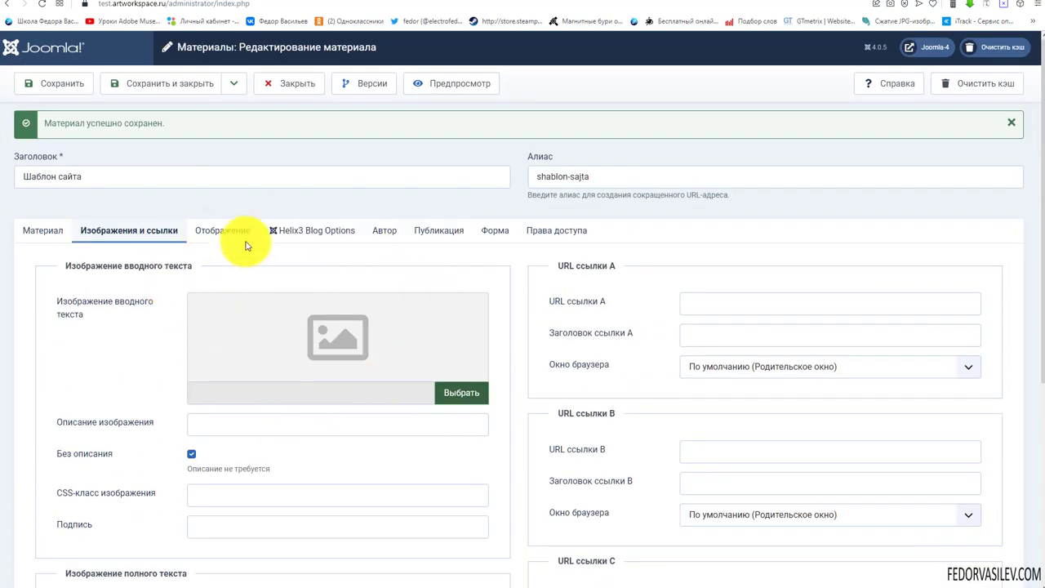